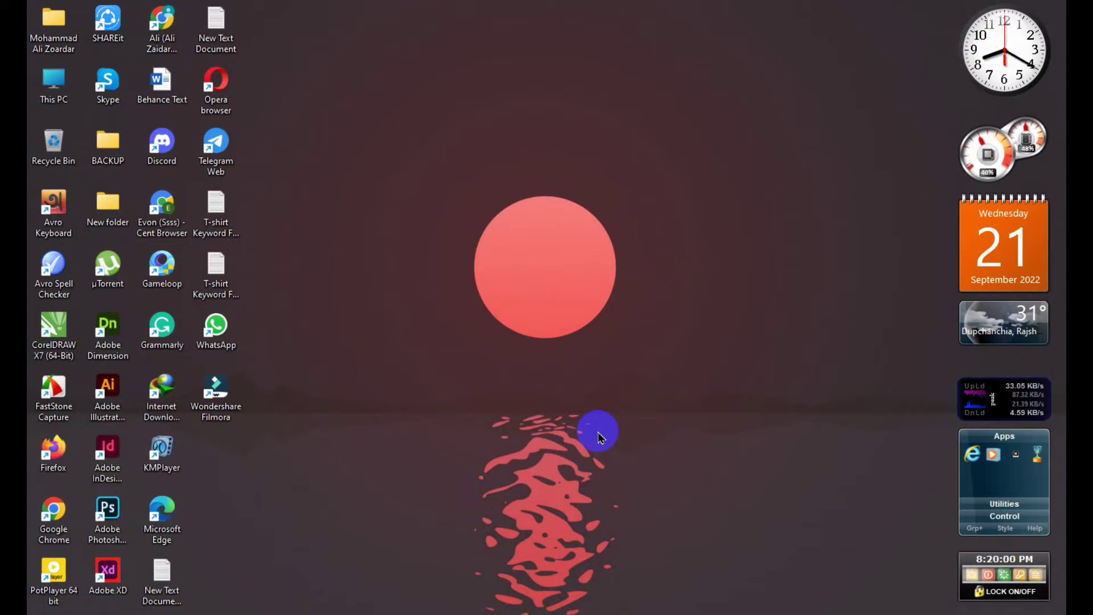
Step: Launch Google Chrome from the desktop and open Blogger from the Google apps grid
click(704, 612)
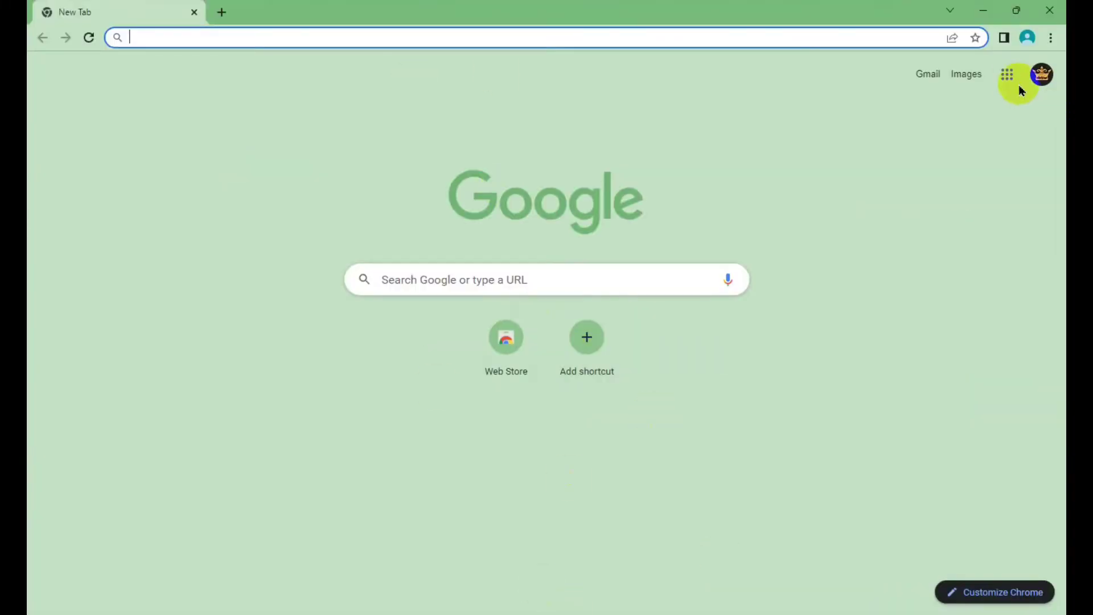
click(1007, 75)
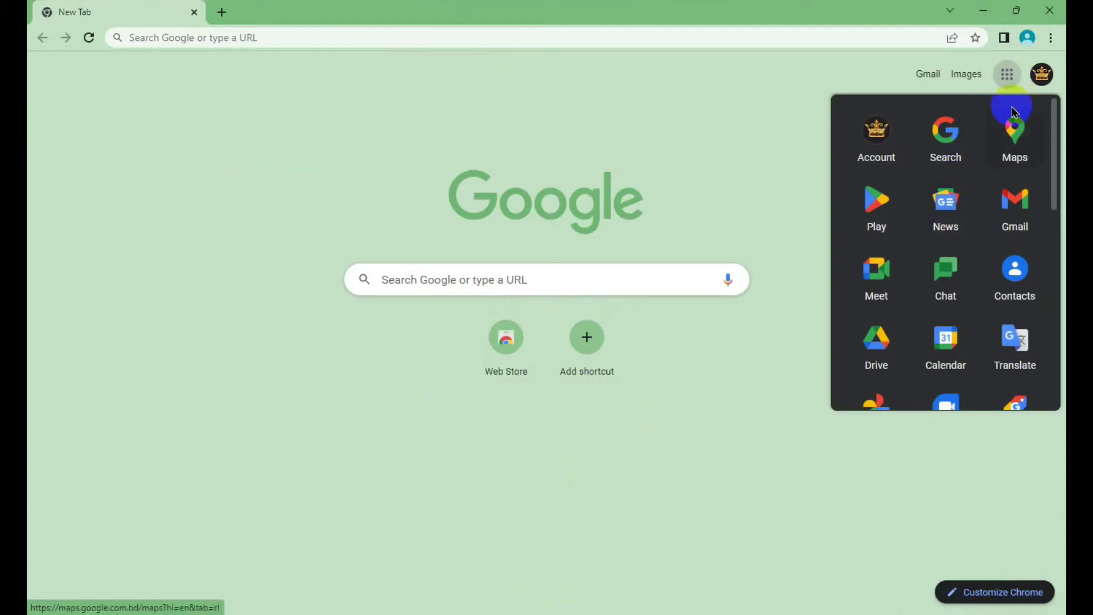
click(774, 90)
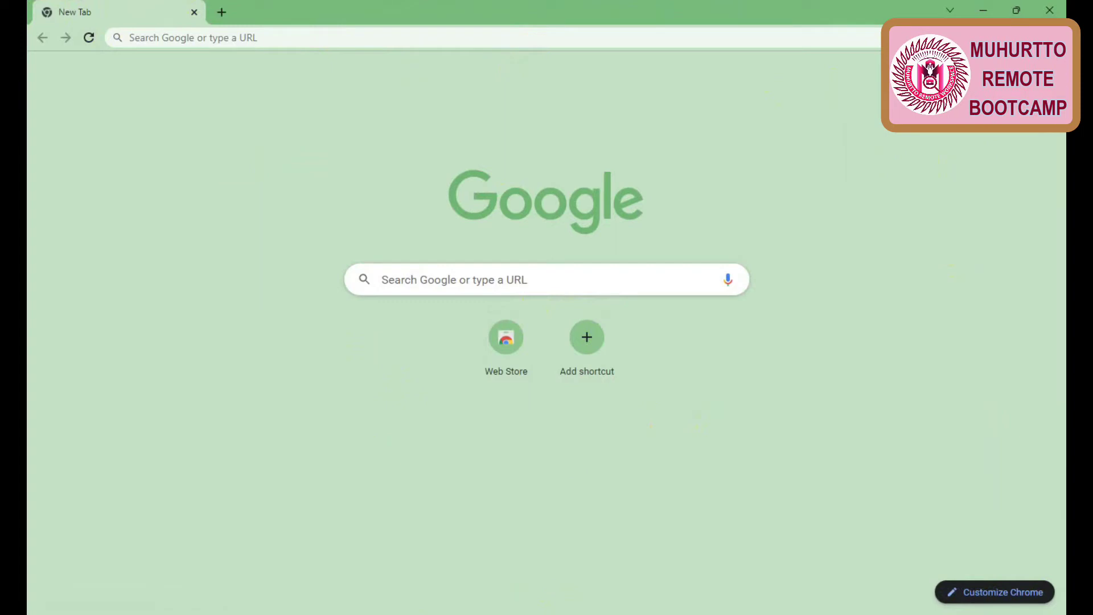
click(1007, 75)
scroll(954, 238, down, 2)
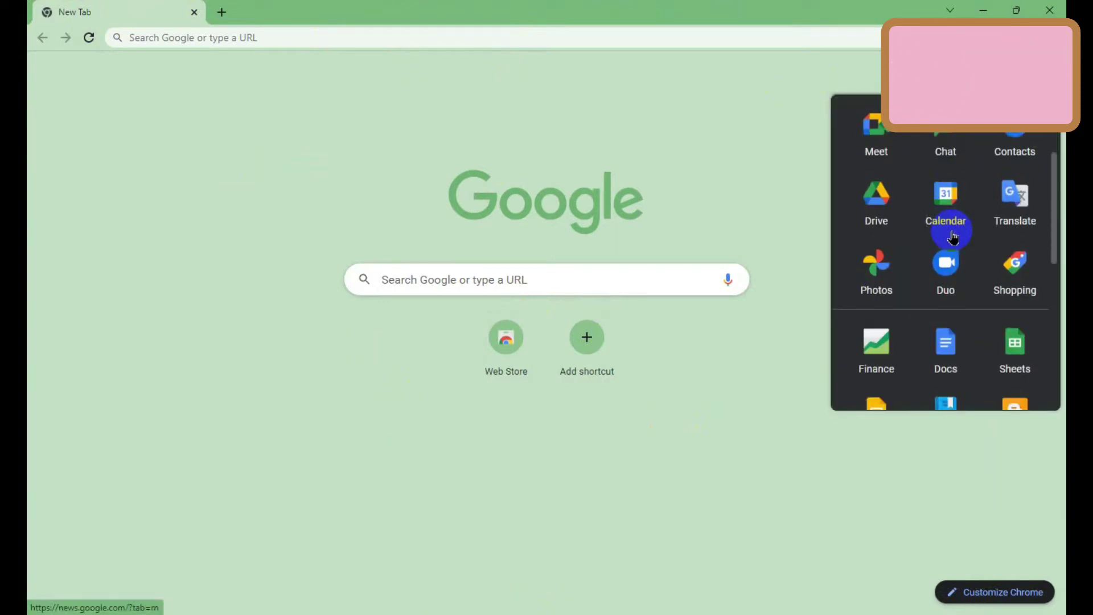
scroll(952, 212, up, 2)
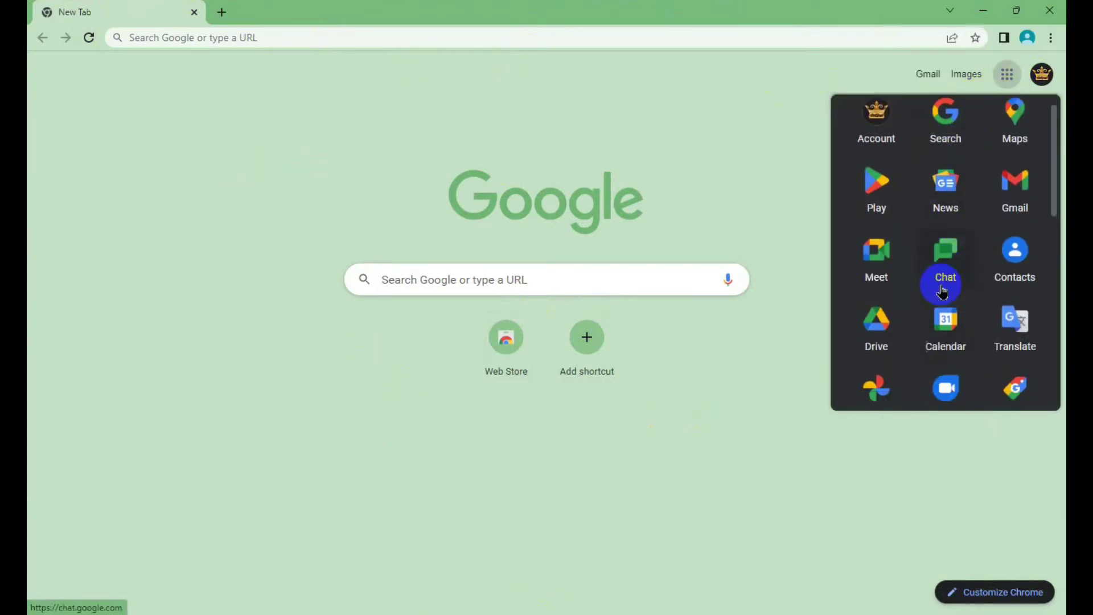
scroll(942, 290, down, 3)
scroll(946, 277, down, 2)
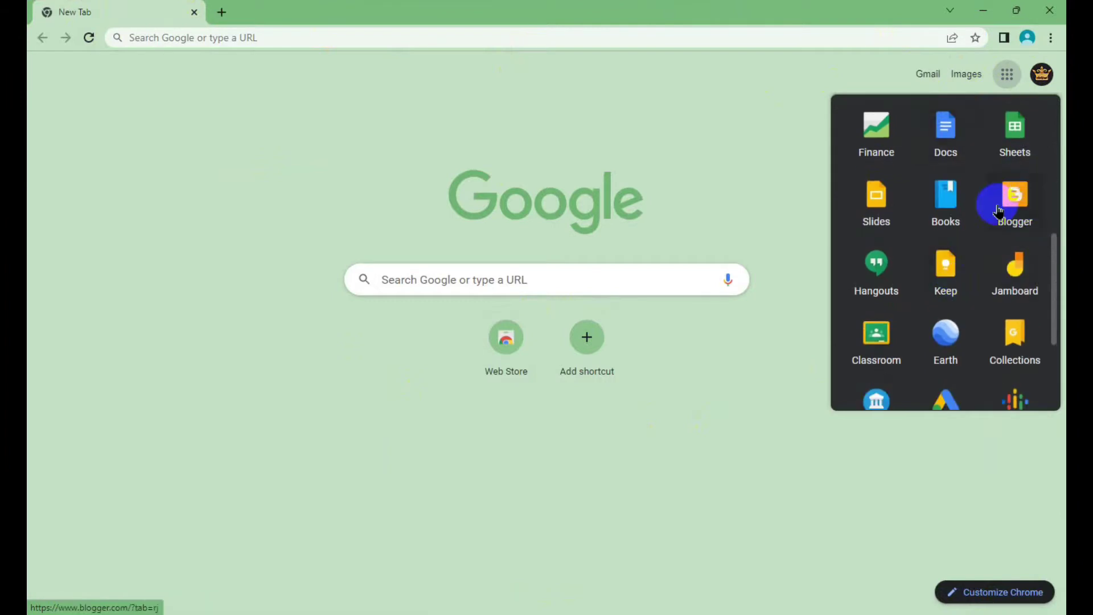
click(1019, 211)
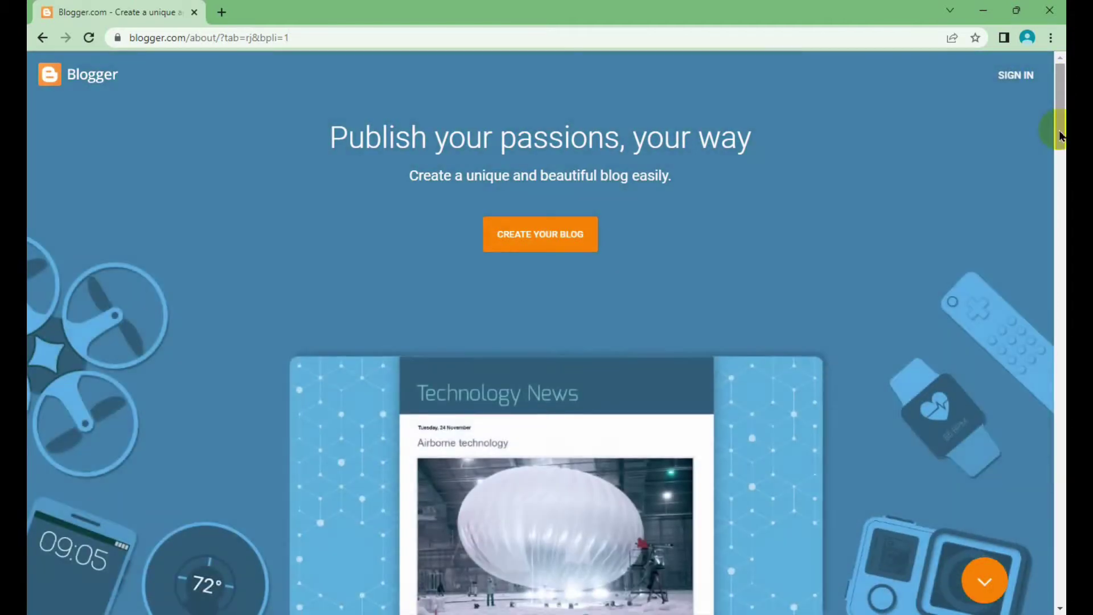
Step: Sign in to Blogger by choosing the Google account and entering its password
click(1016, 75)
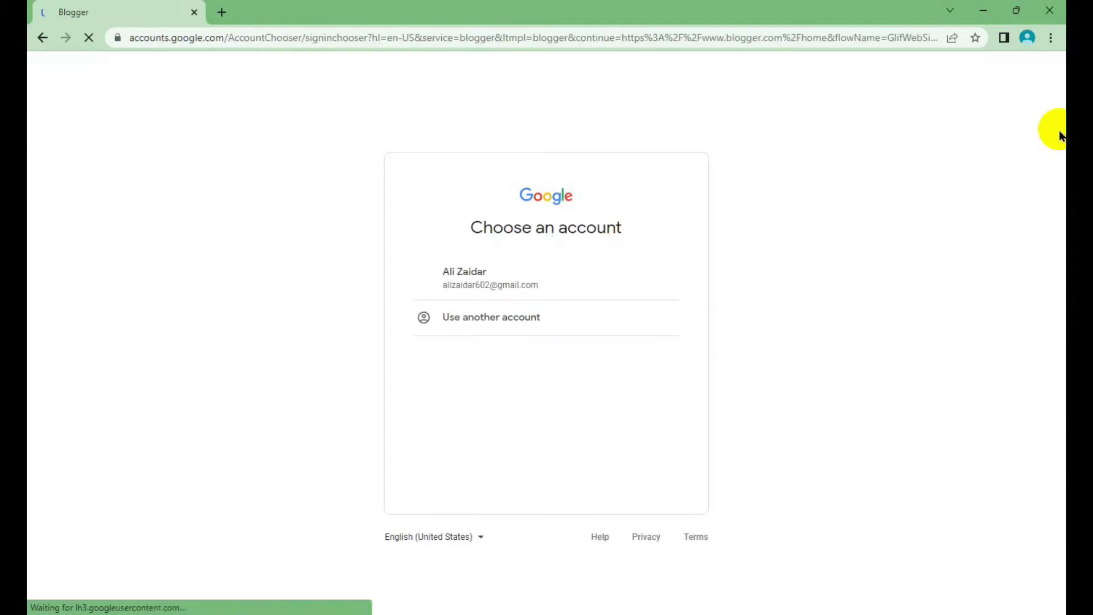
click(471, 279)
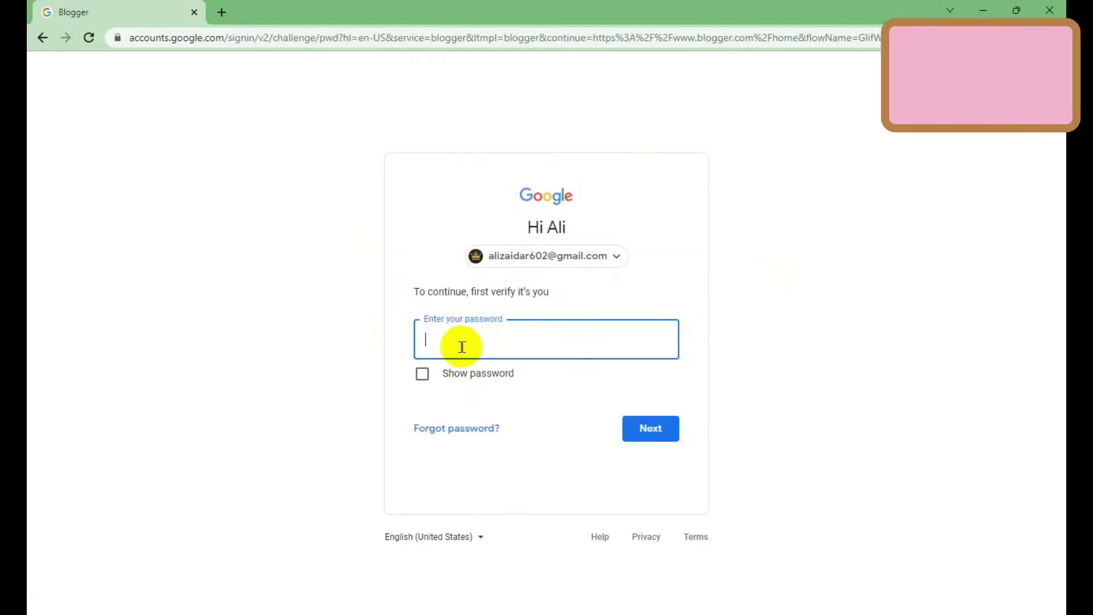
text(******)
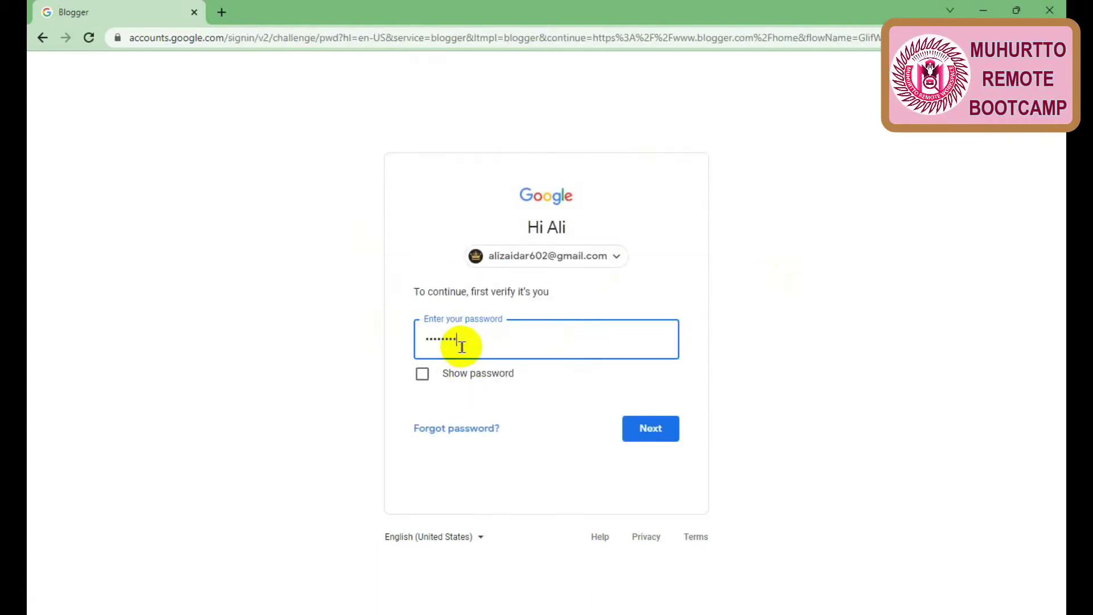
key(Return)
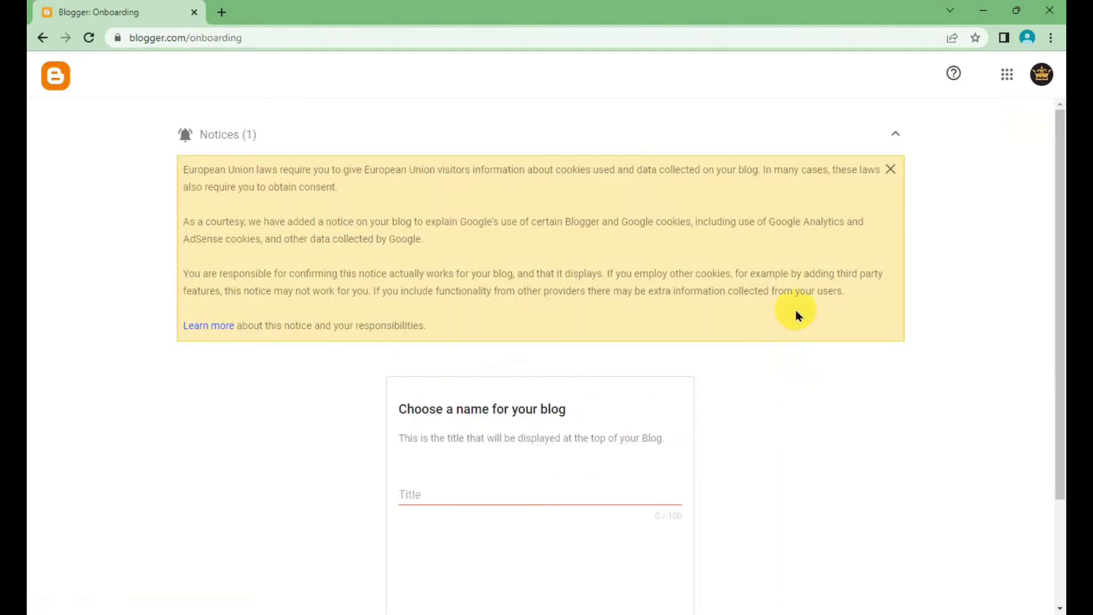
Step: Title the new blog 'Muhurtto IT Education' and continue to the address step
scroll(700, 378, down, 3)
click(513, 362)
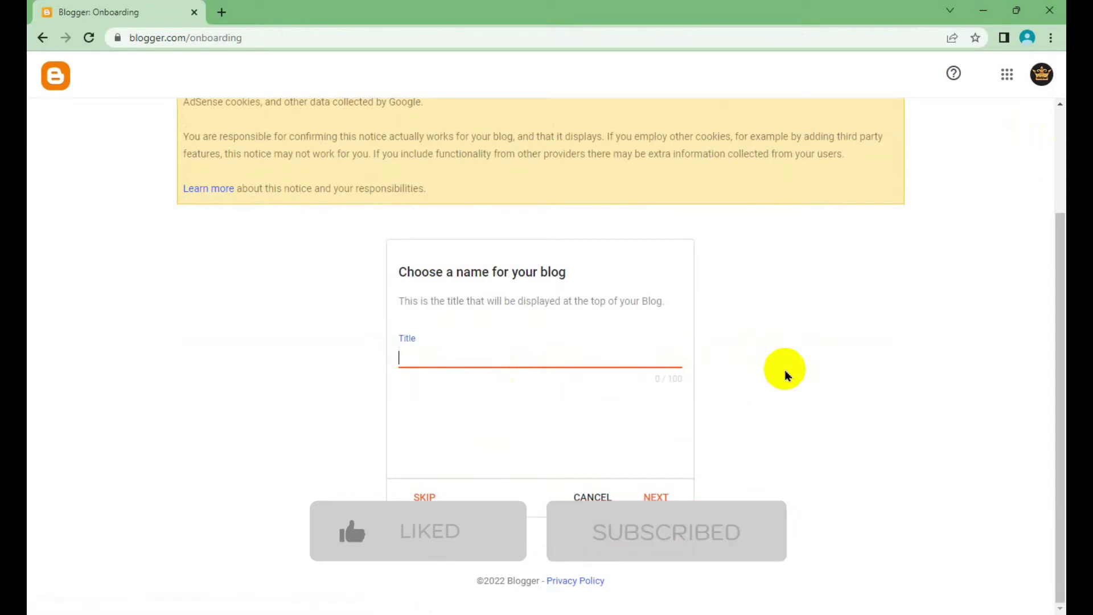
text(Muhurt)
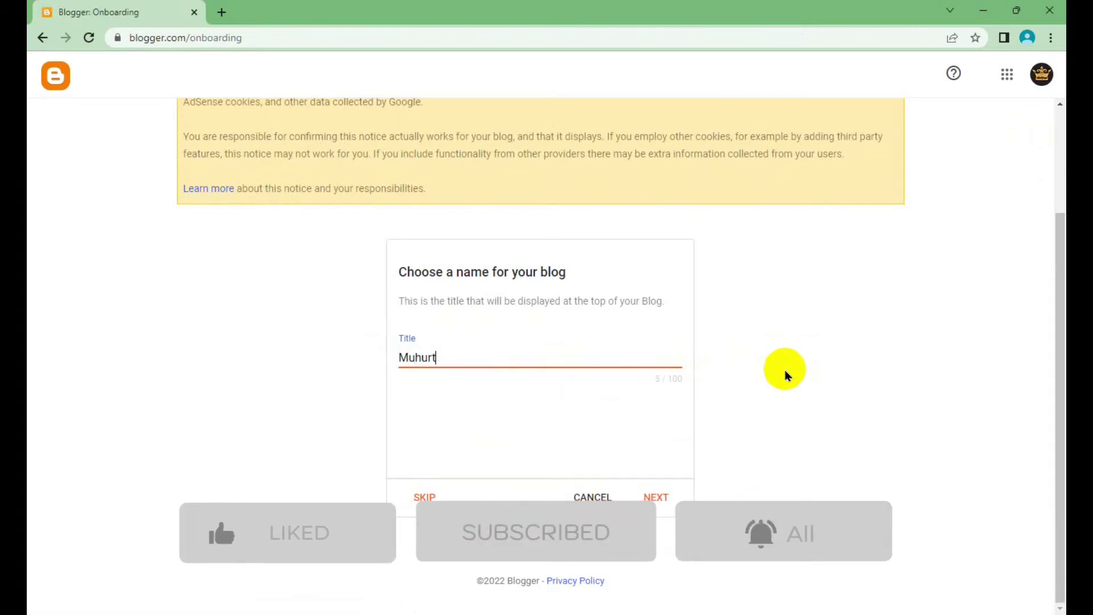
text(to IT )
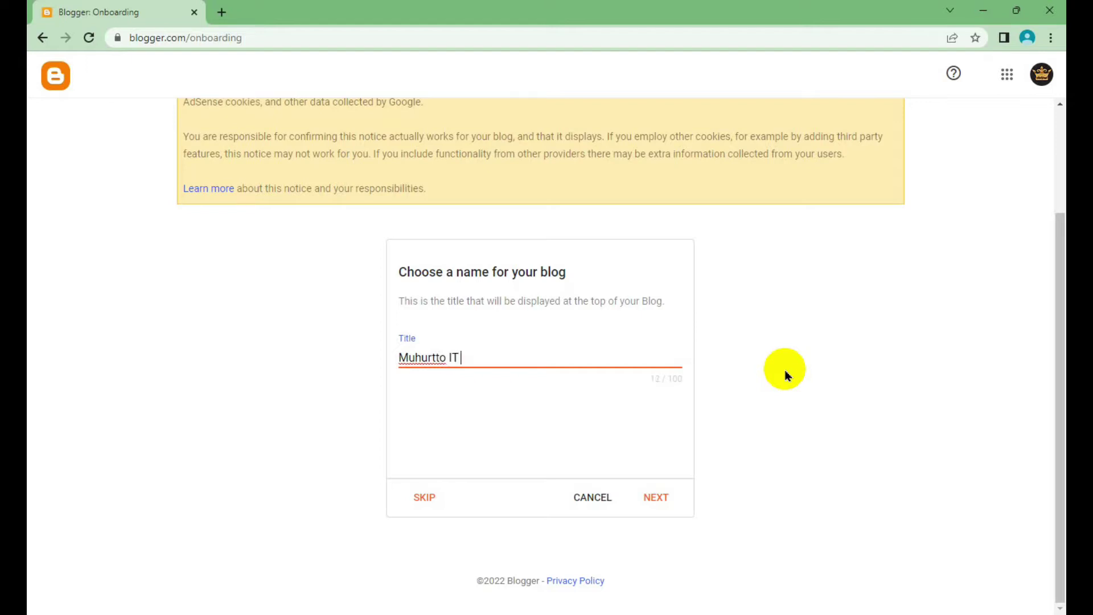
text(Education)
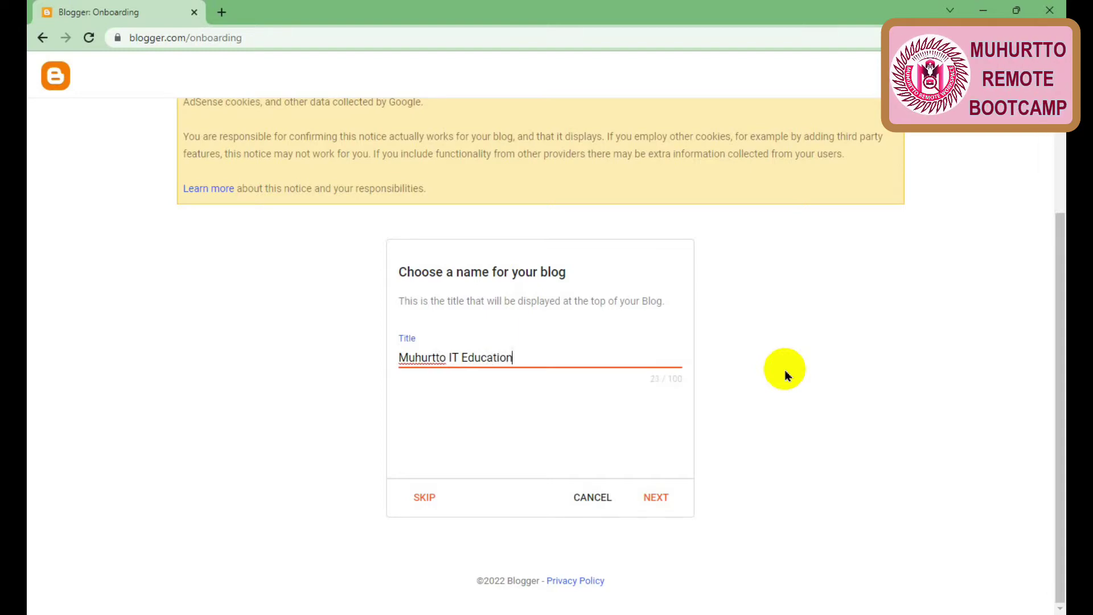
click(658, 497)
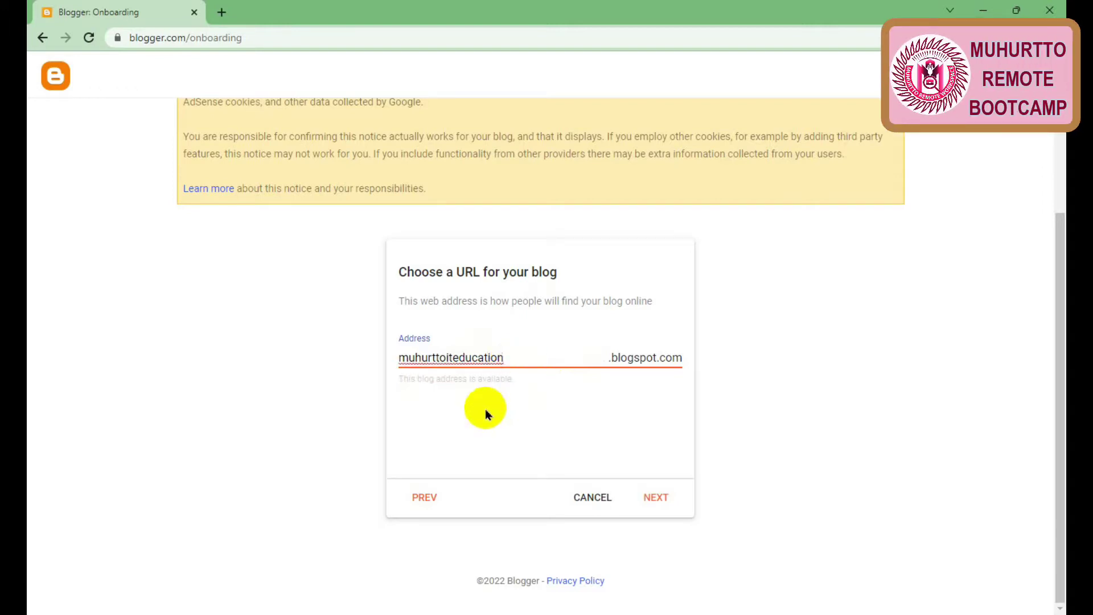
Step: Open a second tab with 'education' in the omnibox, then return to the muhurttoiteducation.blogspot.com address
click(514, 366)
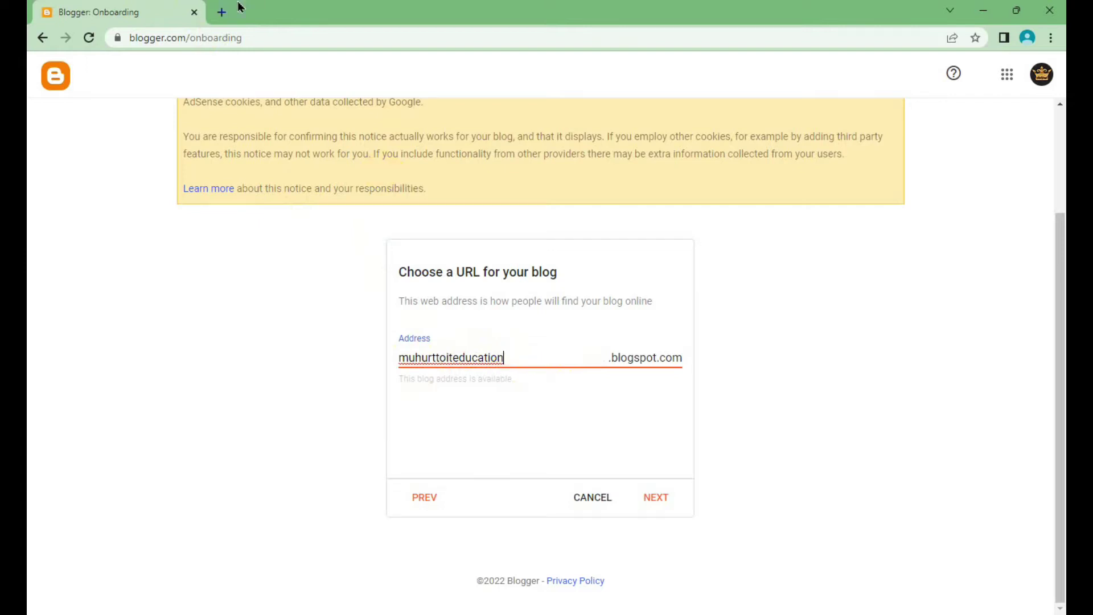
click(222, 12)
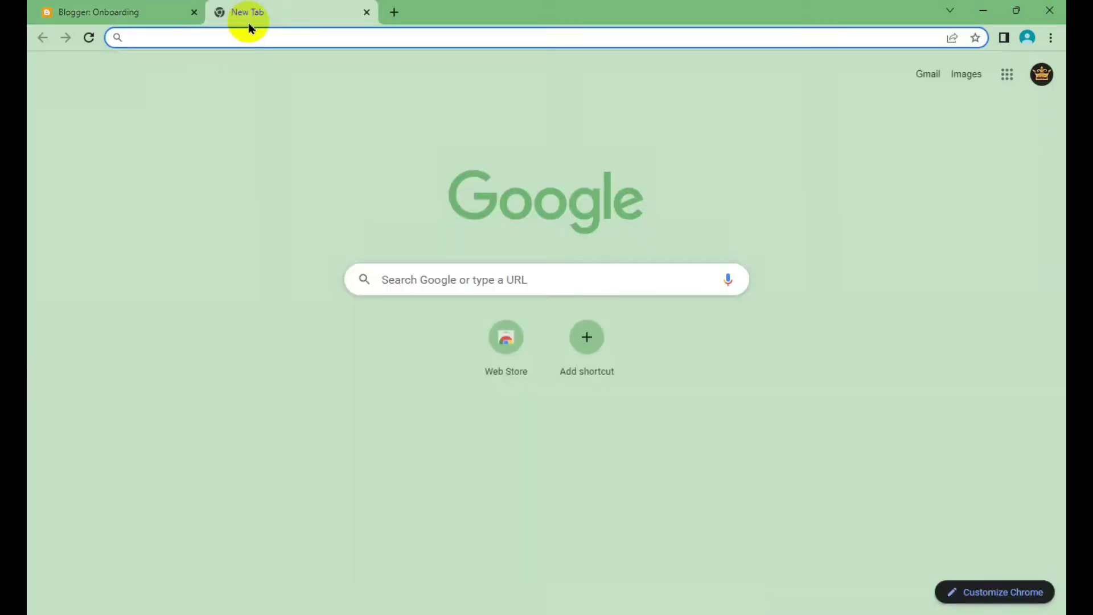
text(educati)
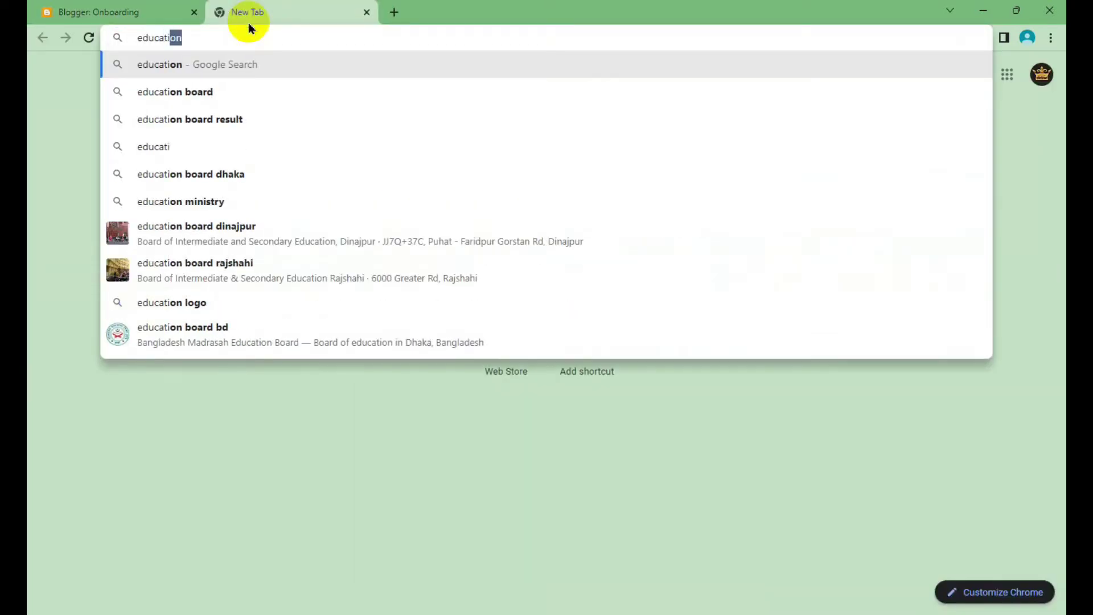
text(on)
drag(184, 37, 111, 48)
key(ctrl+c)
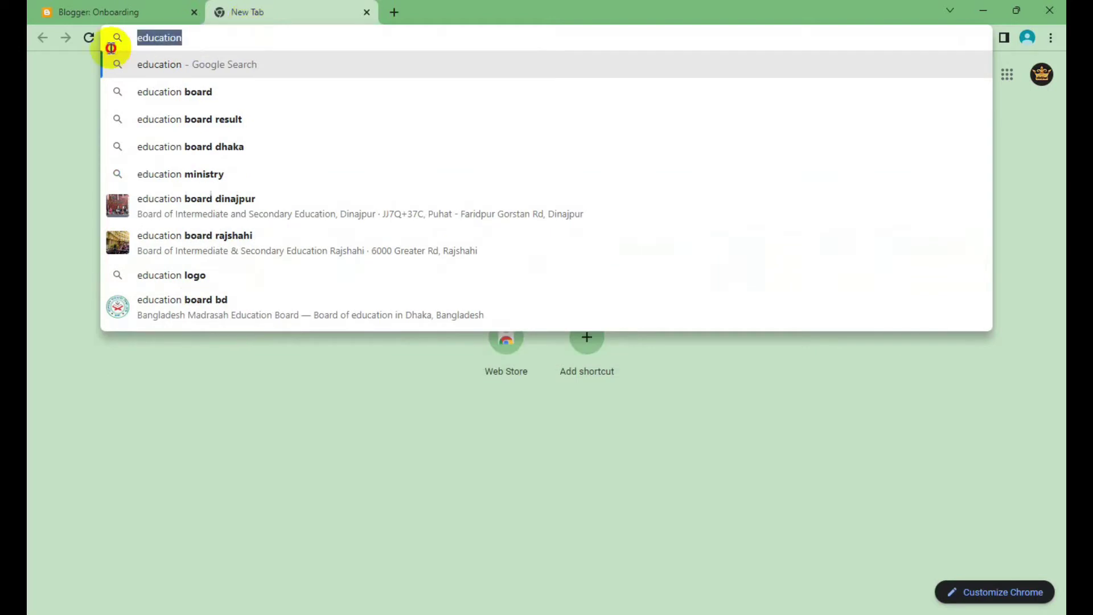
click(137, 11)
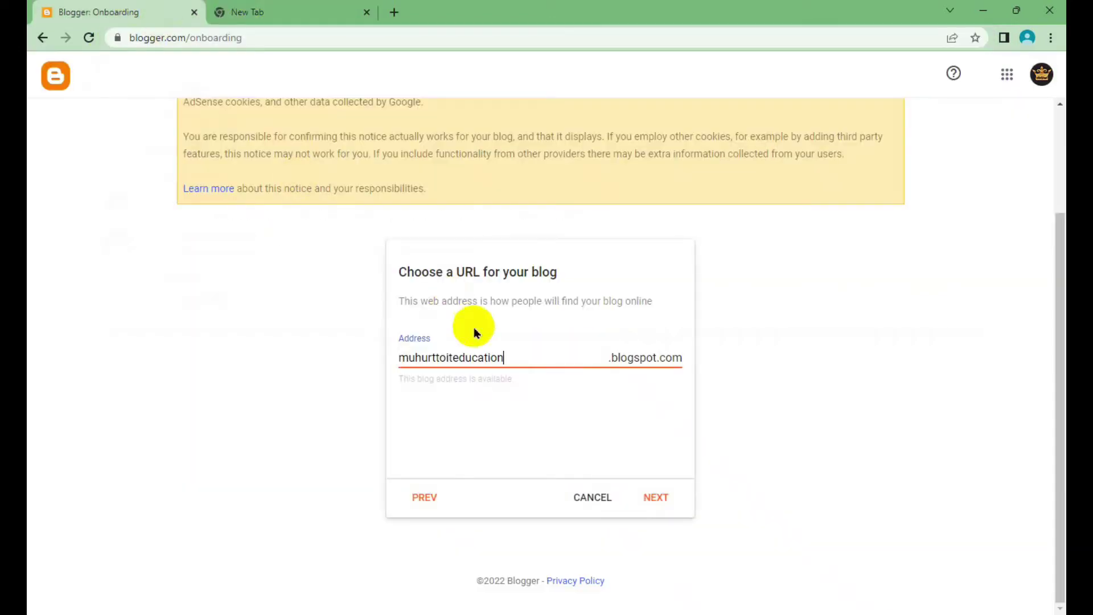
drag(503, 357, 464, 357)
key(ctrl+v)
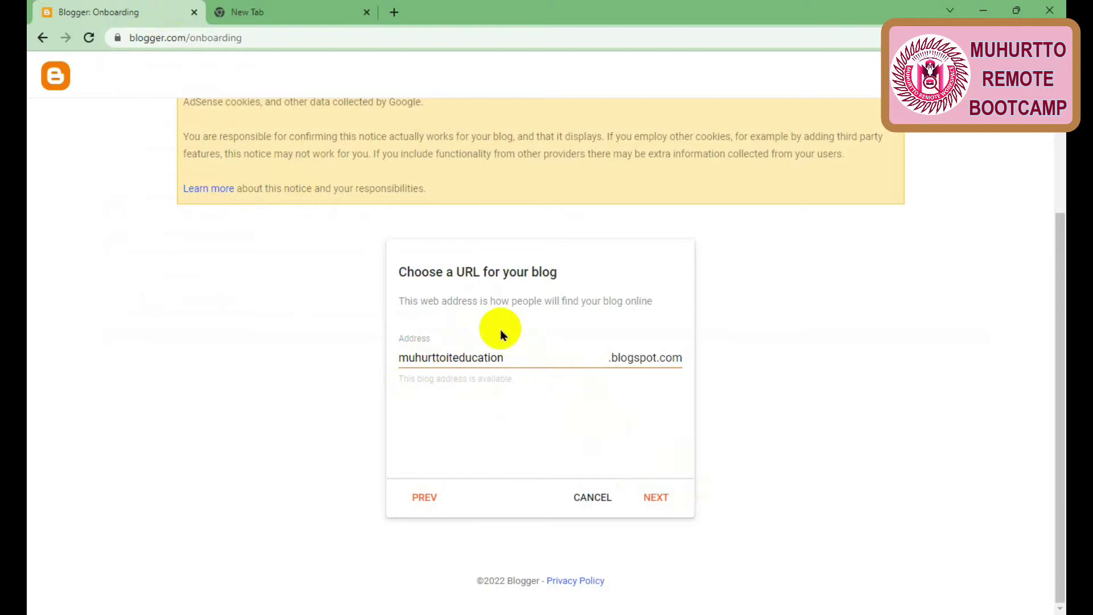
Step: Enter the display name 'Muhurtto IT Education', fix the 'Educaion' typo, and finish creating the blog
click(661, 498)
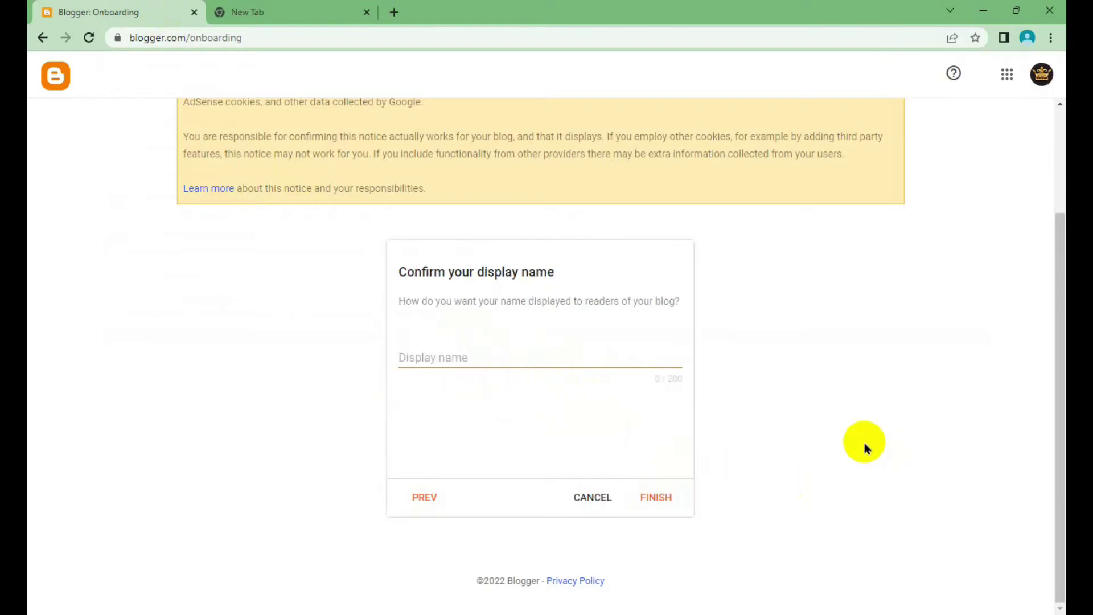
click(517, 360)
text(Muhurtto)
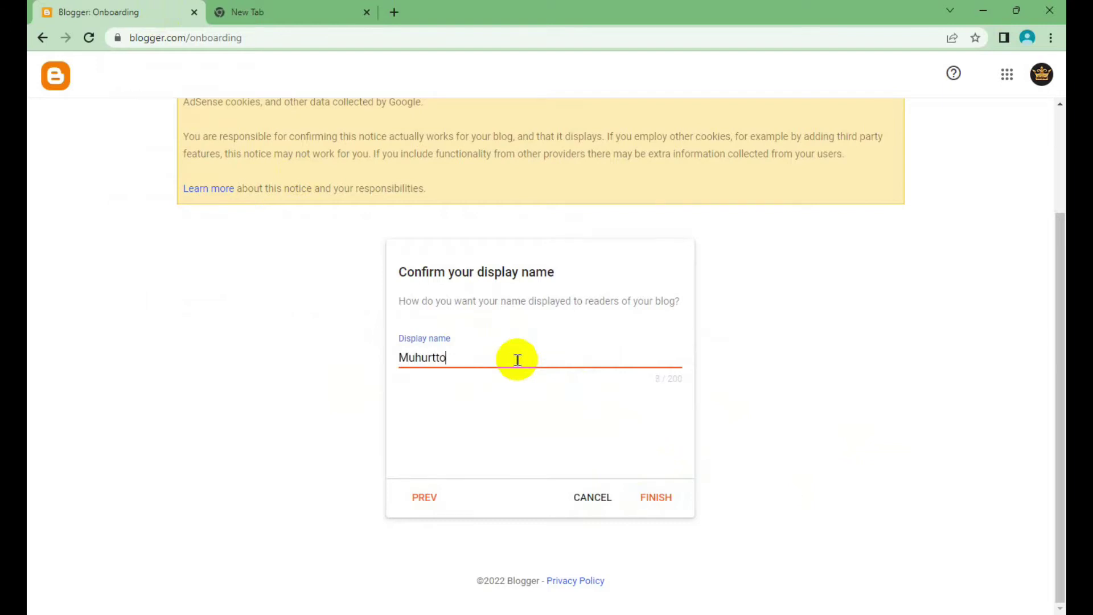
text(IT Educaio)
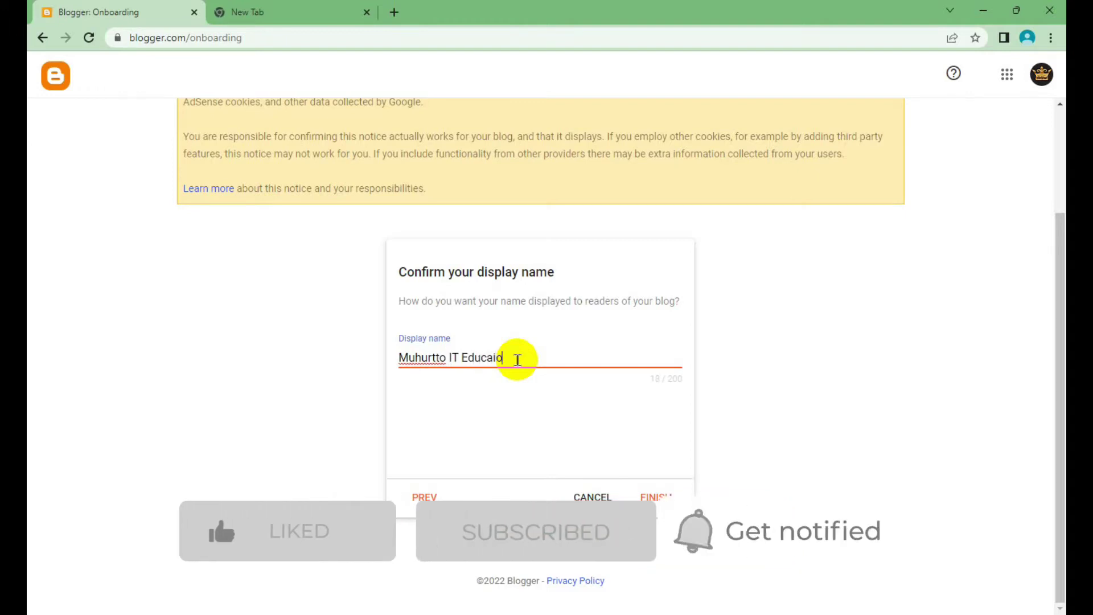
text(n)
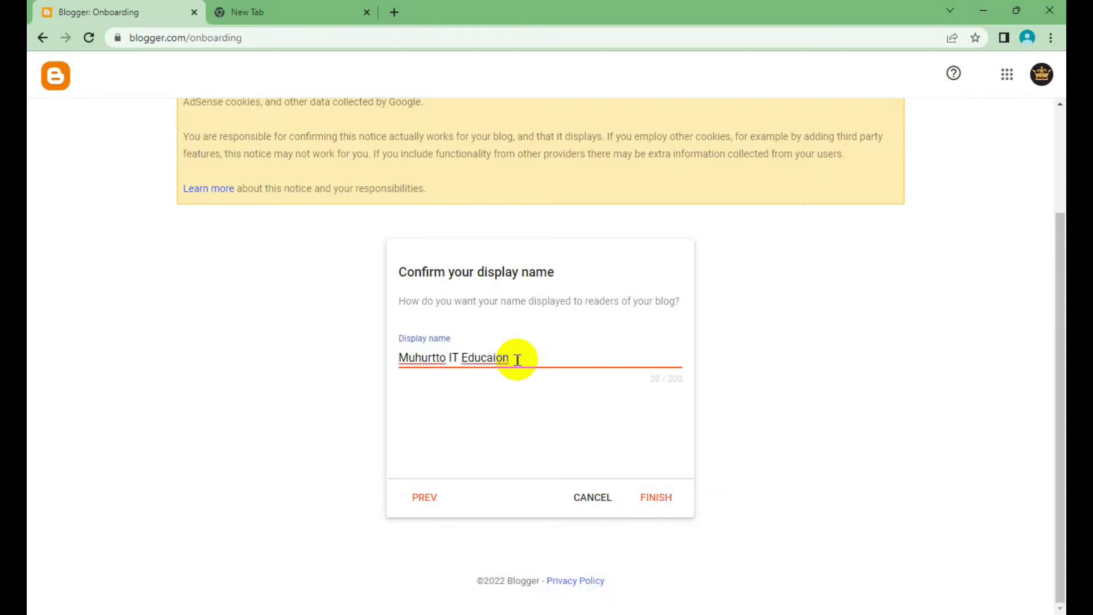
drag(518, 360, 483, 362)
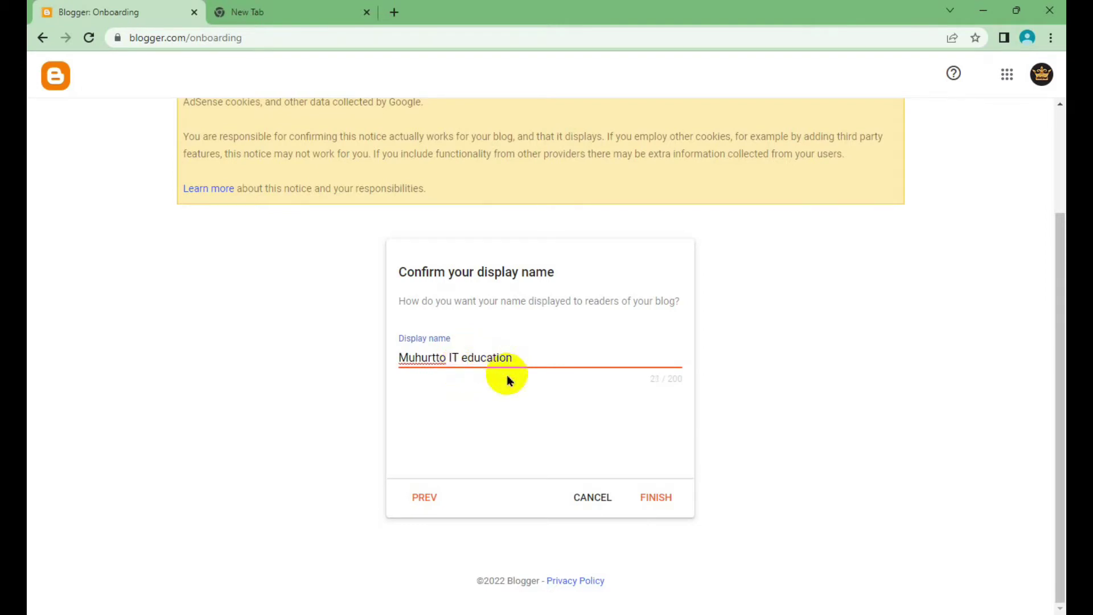
click(655, 498)
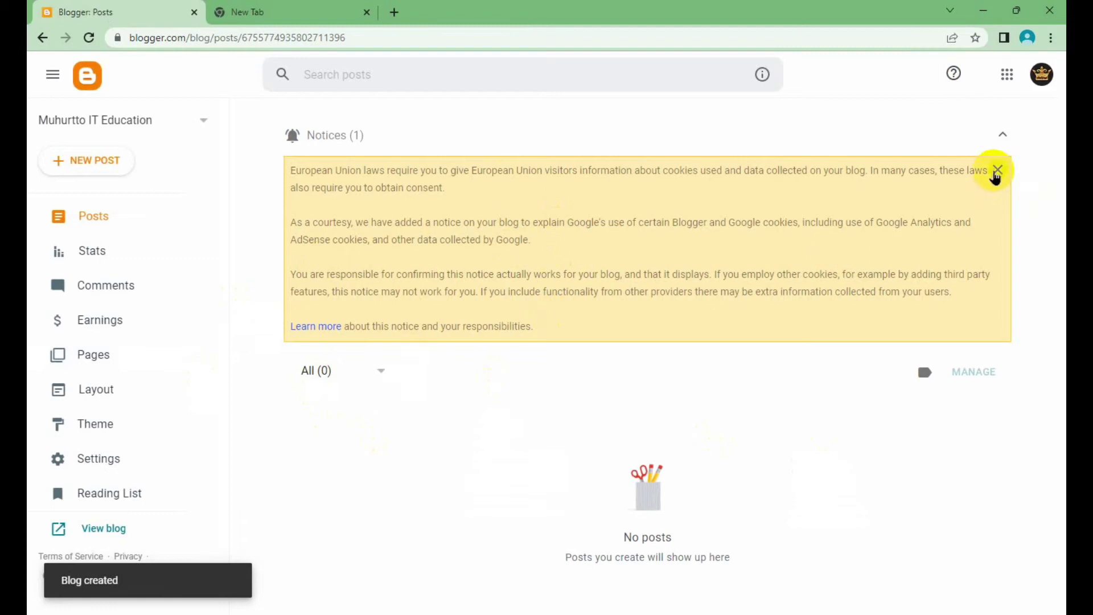
Step: Dismiss the EU cookie notice, preview the live blog, and close the extra blank tab
click(998, 171)
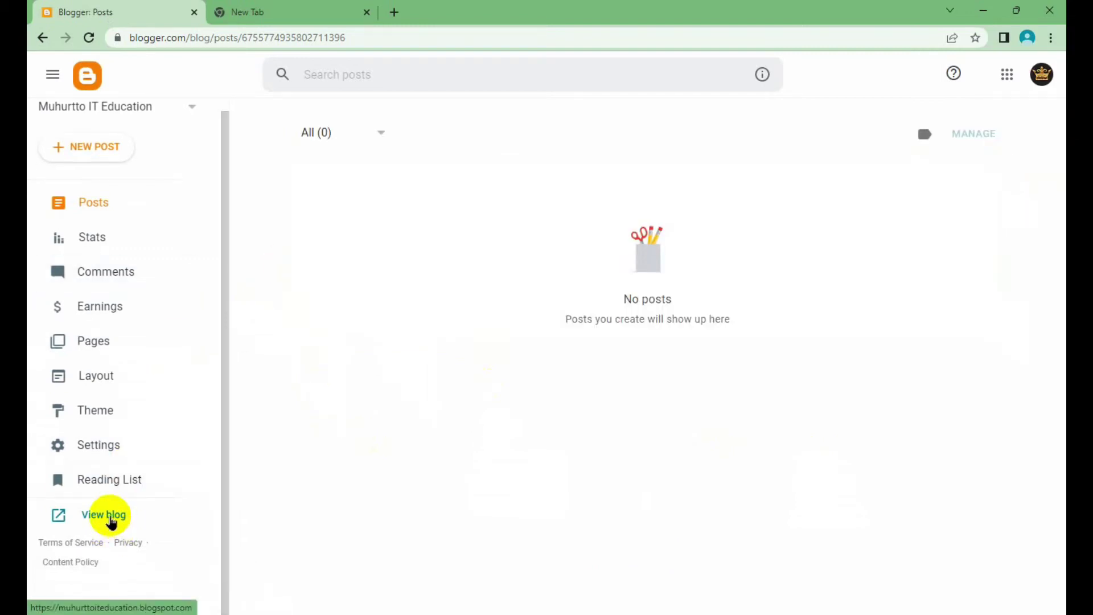
click(110, 518)
click(539, 12)
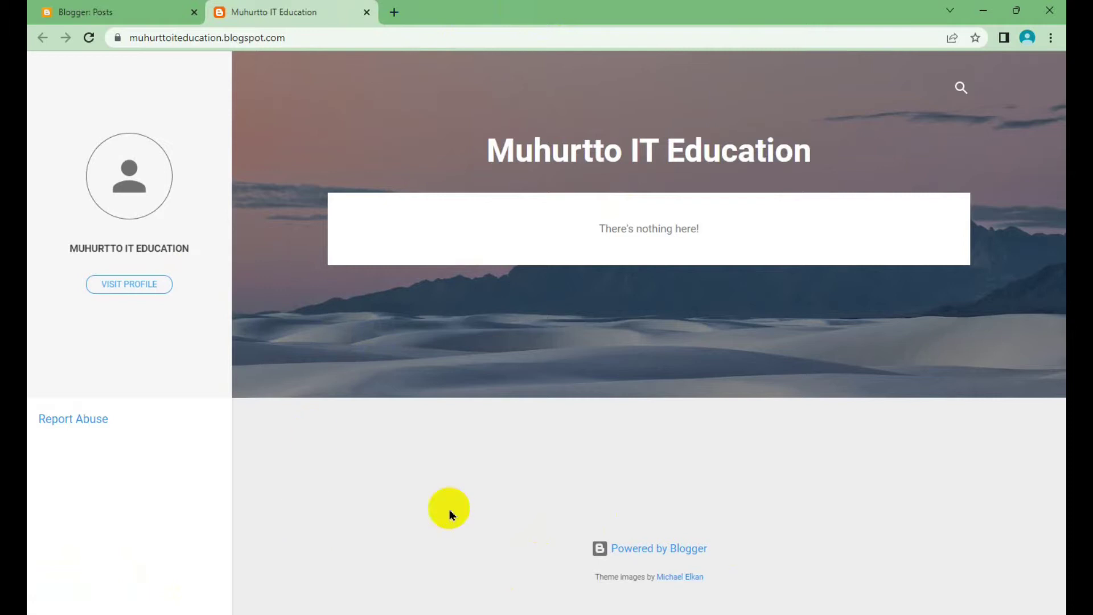
click(145, 12)
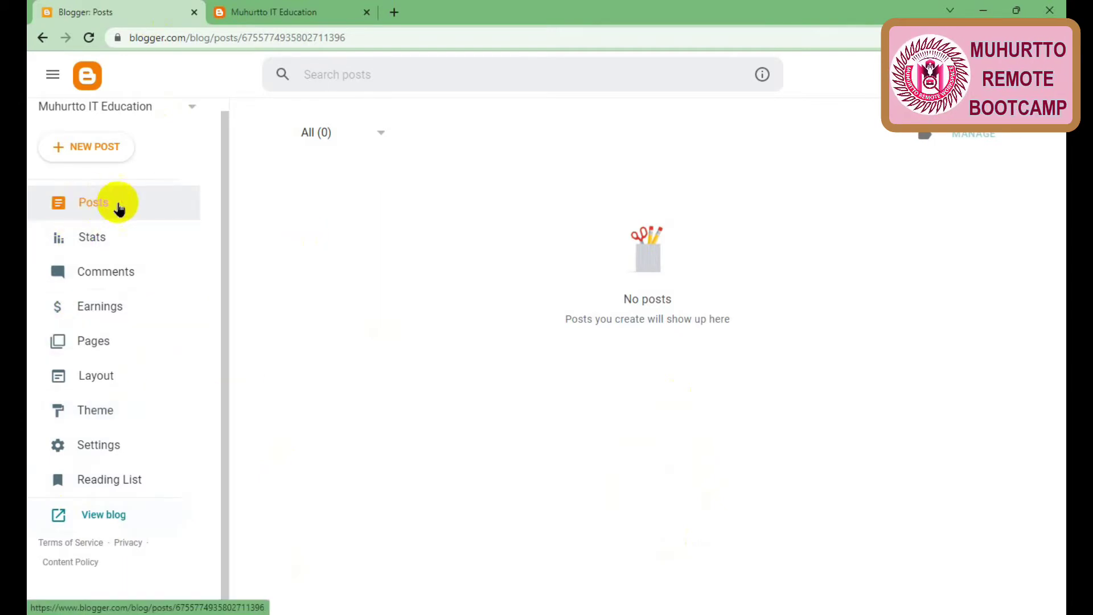
Step: Start a new post and leave the editor, leaving an untitled draft dated Sep 21
scroll(109, 206, up, 1)
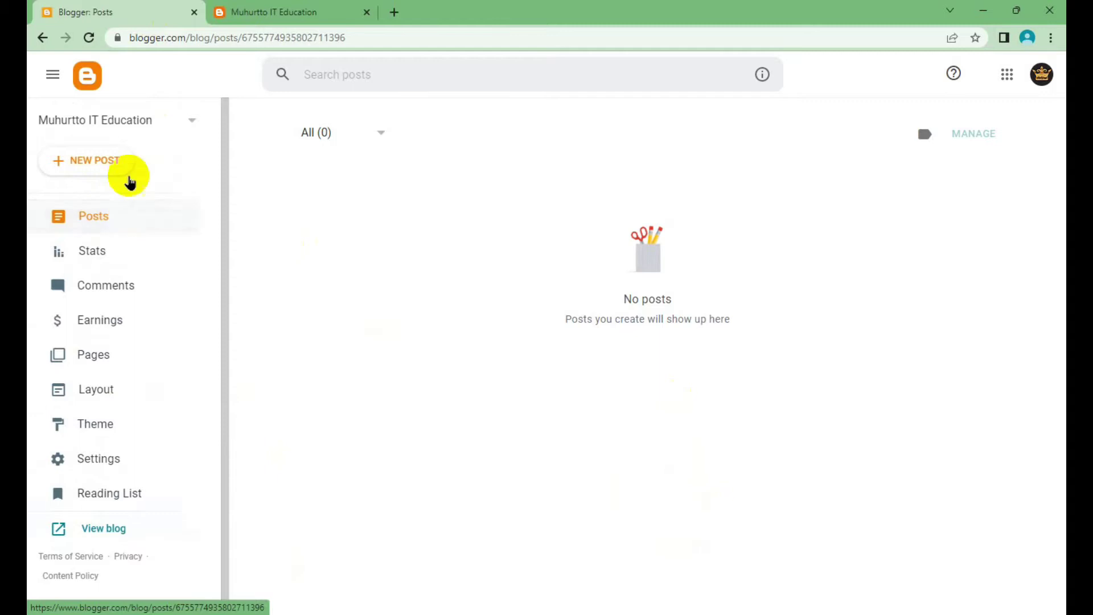
click(84, 160)
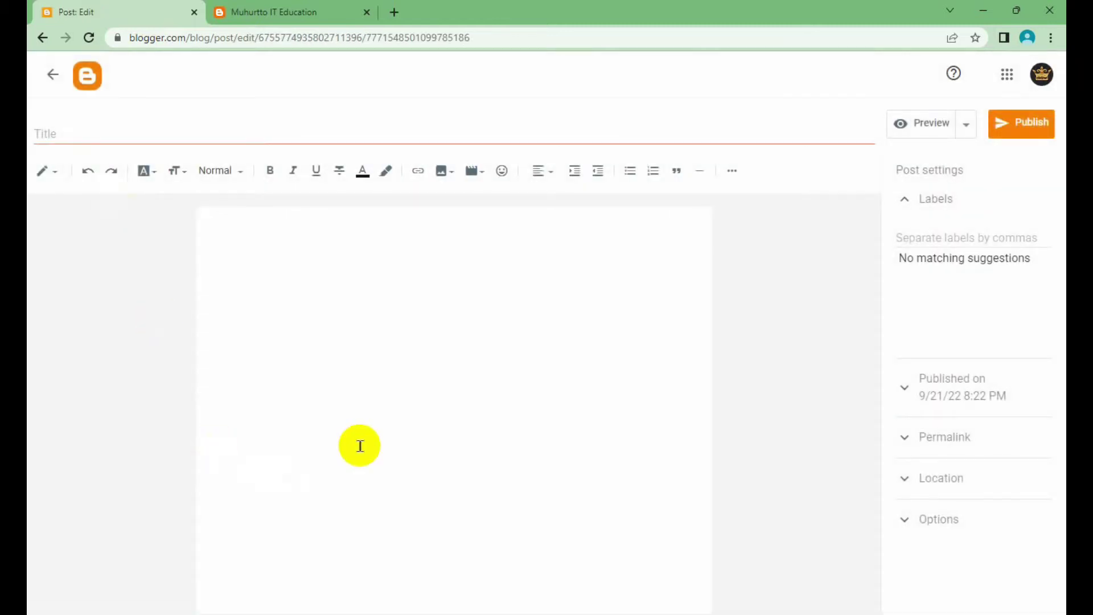
click(49, 77)
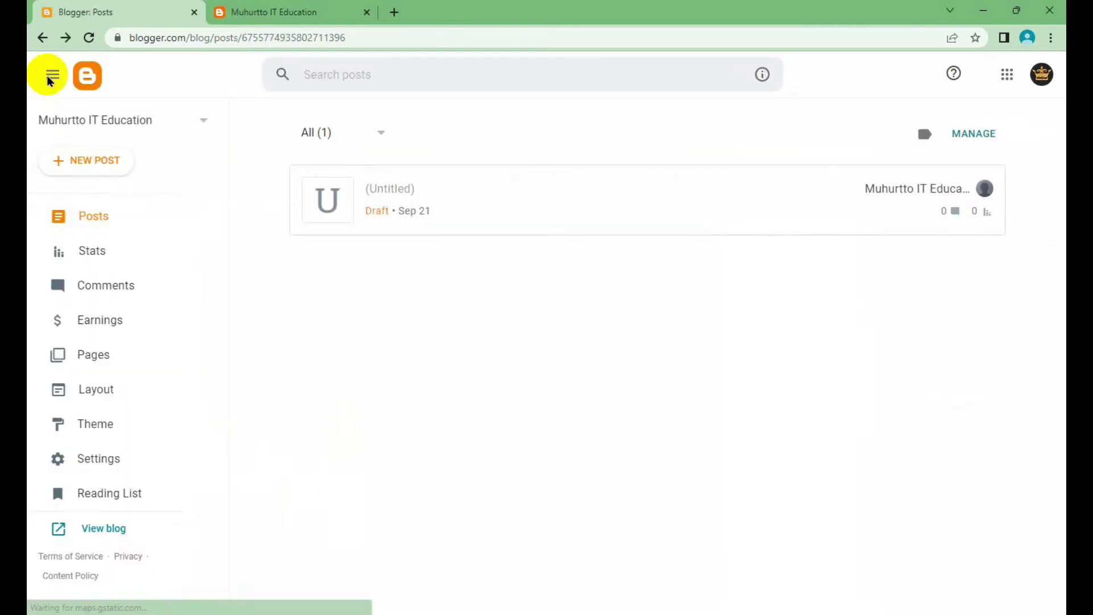
Step: Scroll through the Stats page, then view Comments and the Earnings page with its AdSense setup
click(128, 264)
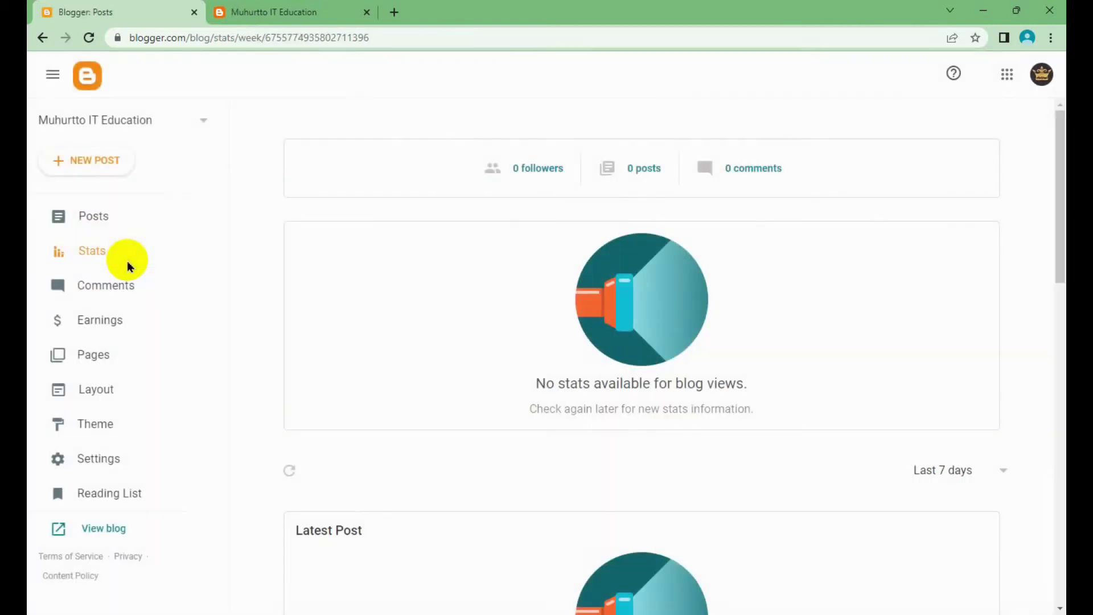
scroll(507, 290, down, 5)
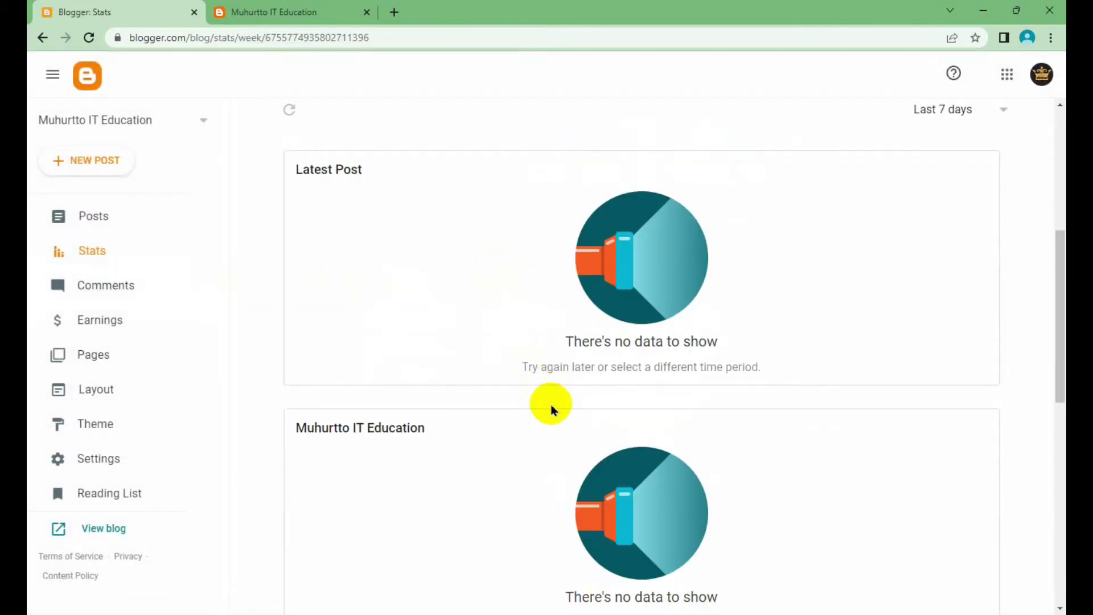
scroll(552, 407, down, 5)
scroll(552, 410, down, 4)
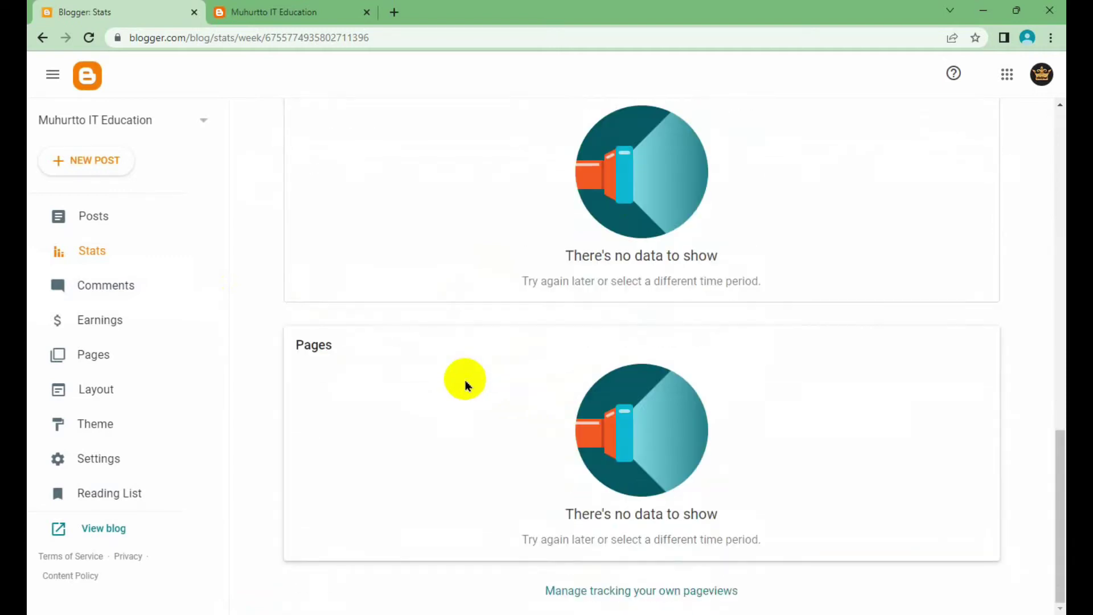
scroll(524, 406, up, 8)
scroll(530, 392, up, 6)
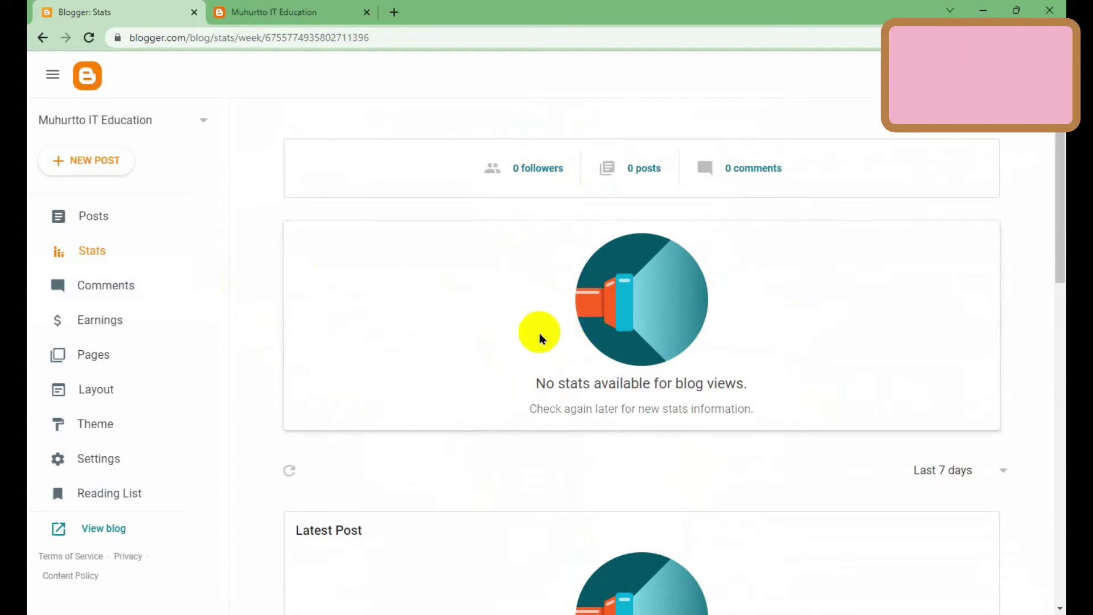
click(114, 285)
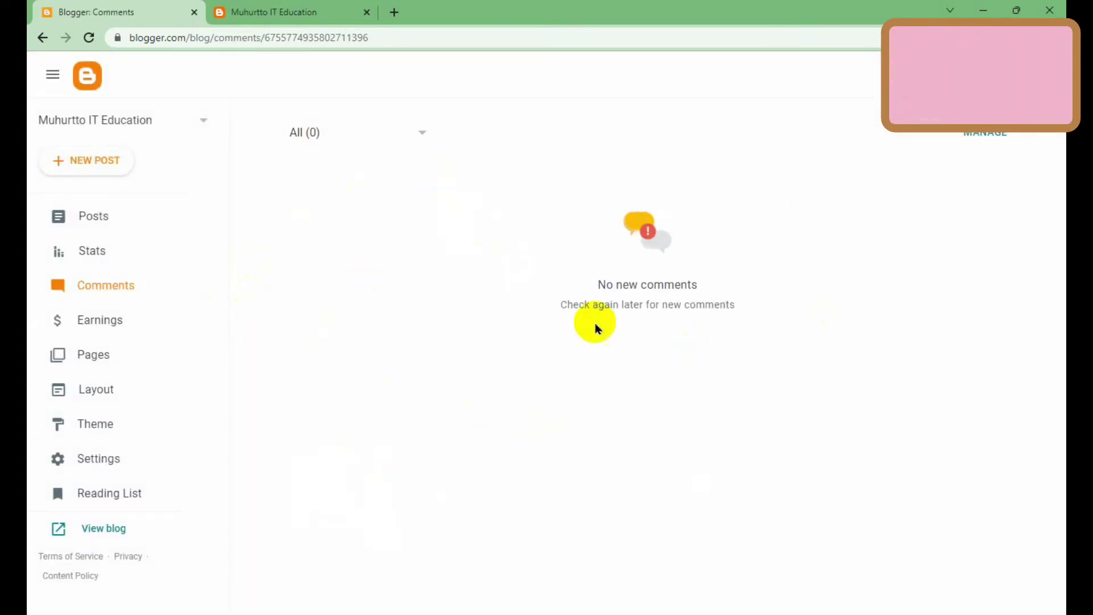
click(140, 320)
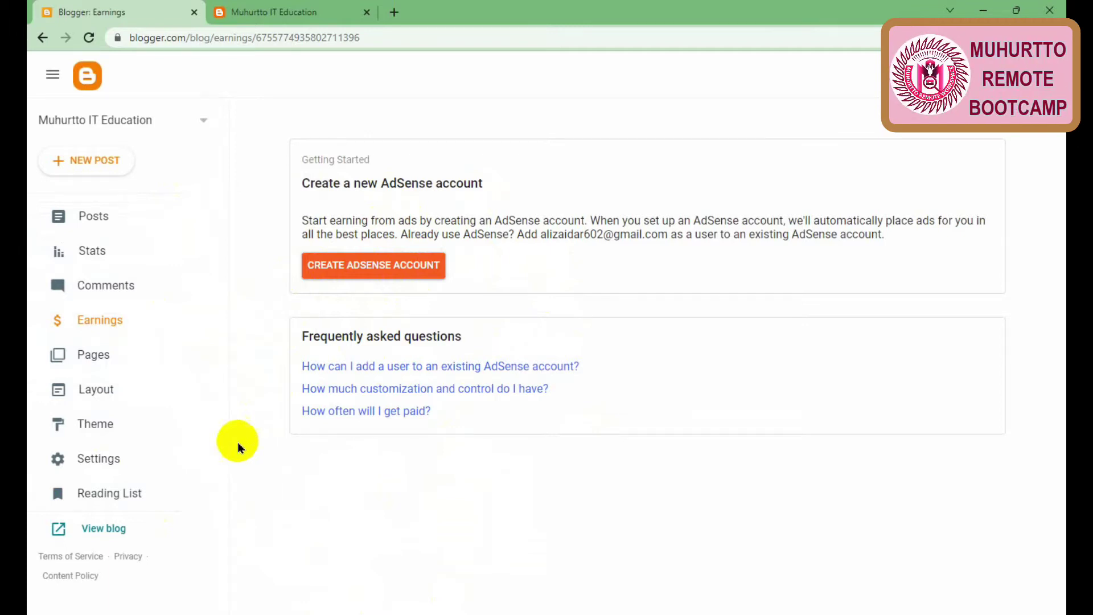
Step: View the Pages list, then the Layout page, comparing it with the live blog tab
click(134, 360)
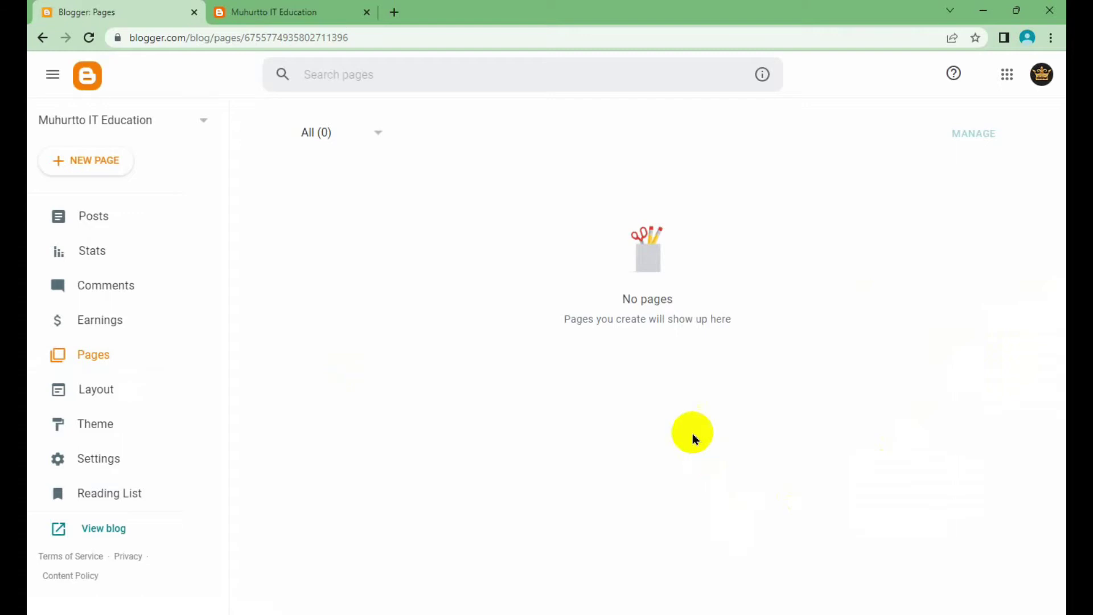
click(111, 387)
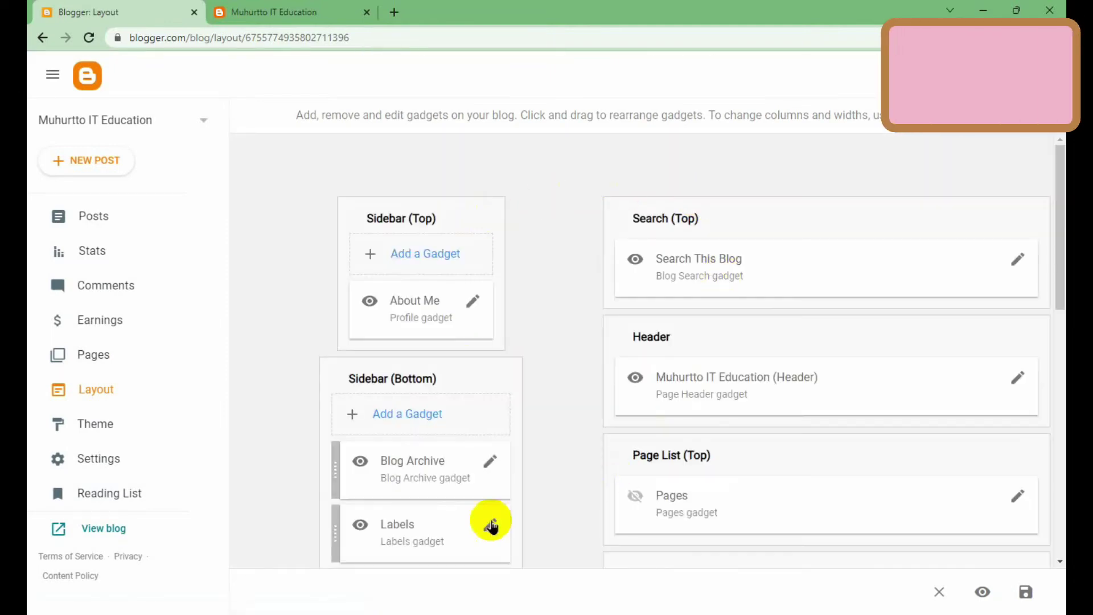
click(280, 16)
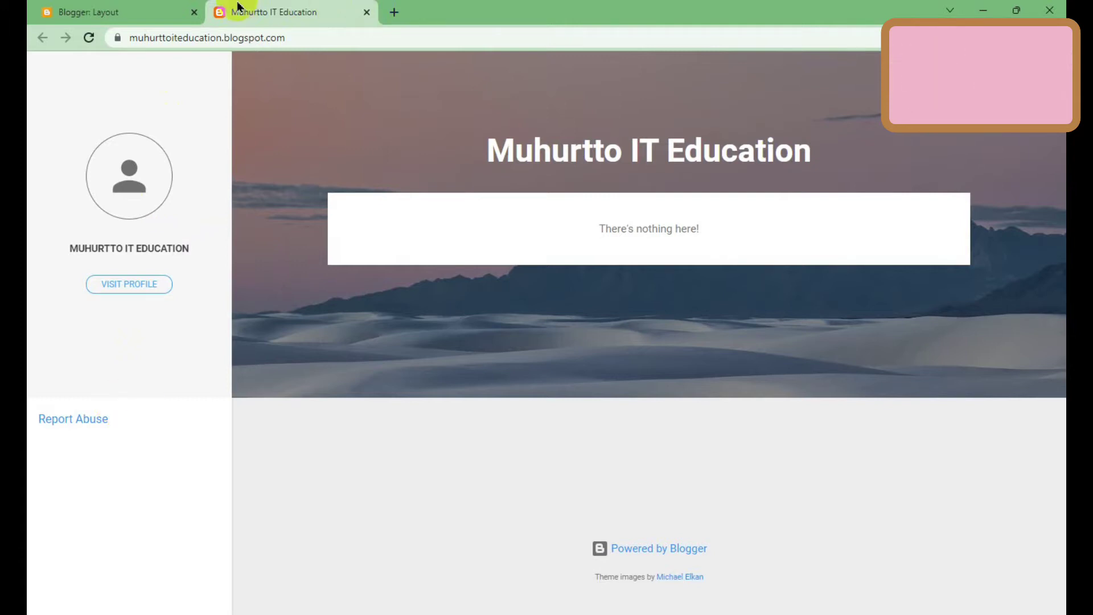
click(159, 12)
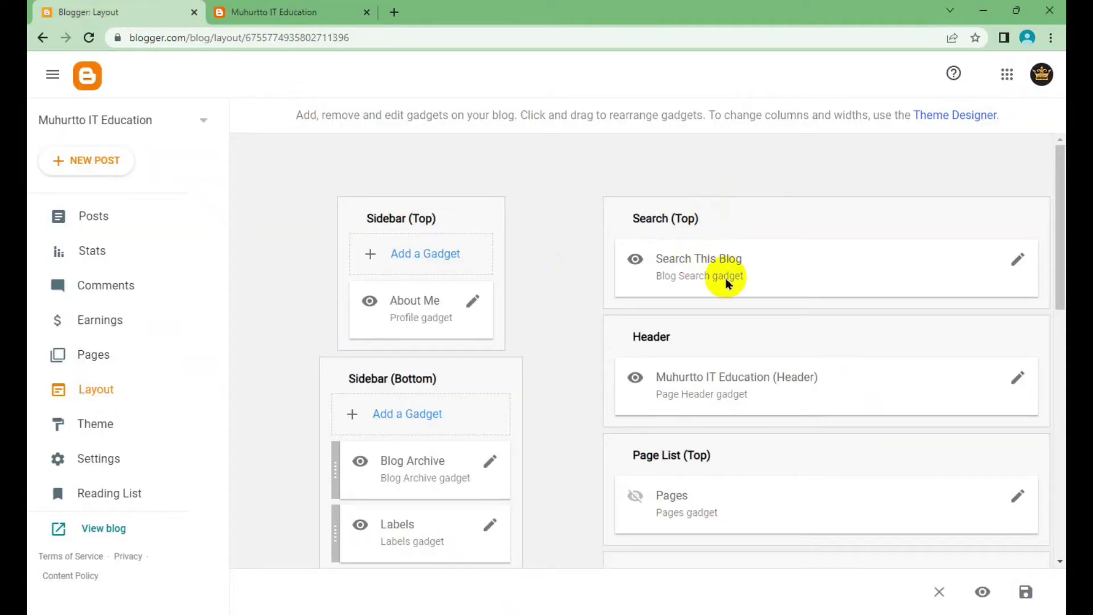
click(319, 8)
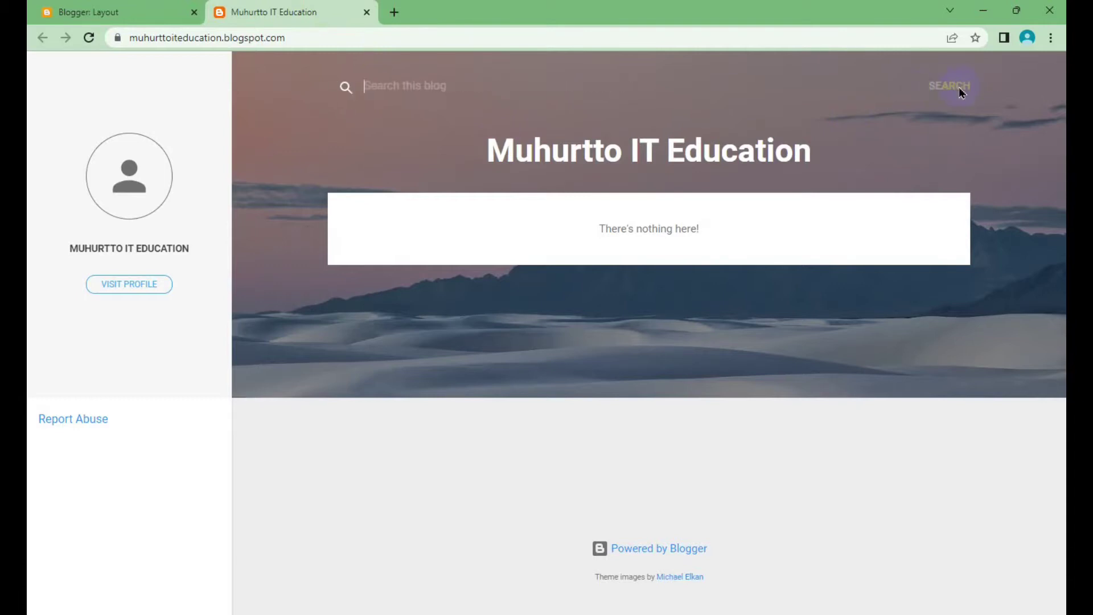
click(98, 8)
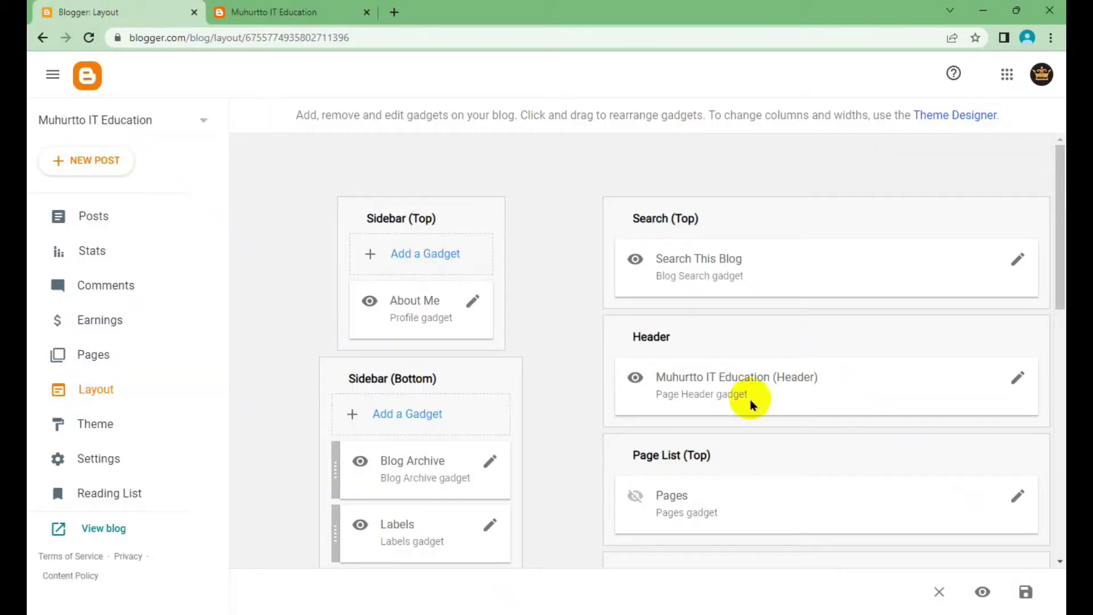
click(251, 11)
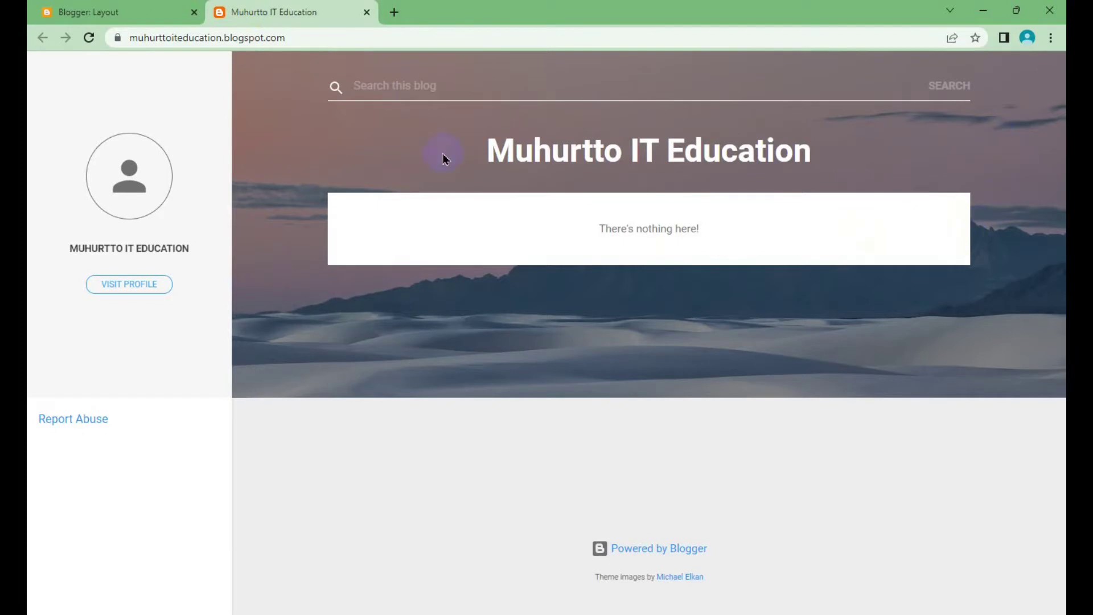
click(160, 10)
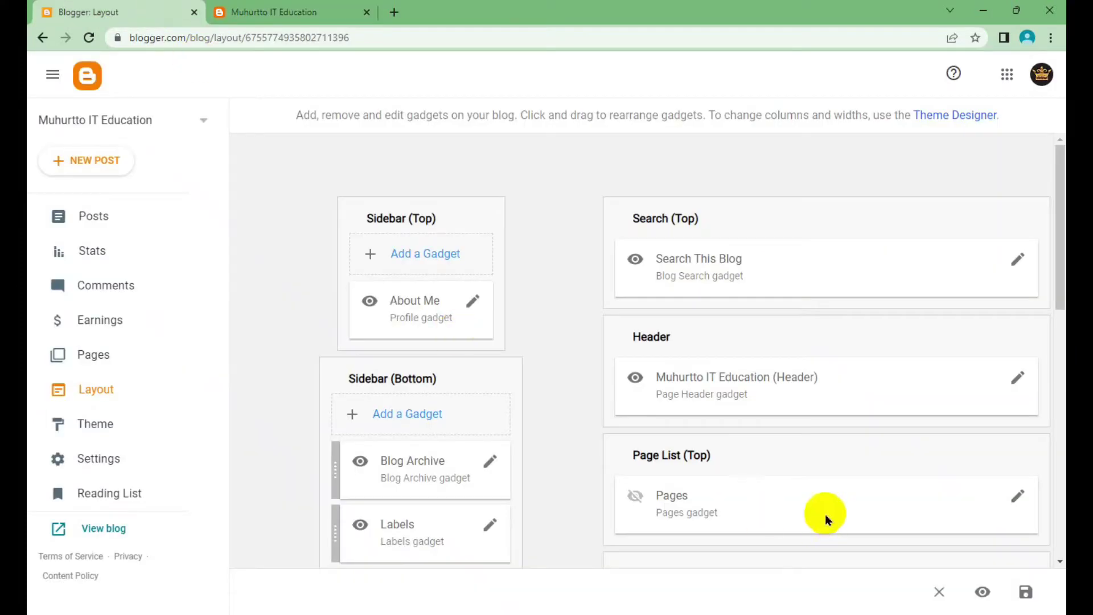
Step: Compare the Layout's Search and Header sections with the live blog, then view the Contempo Light theme
scroll(729, 495, down, 1)
scroll(762, 447, down, 3)
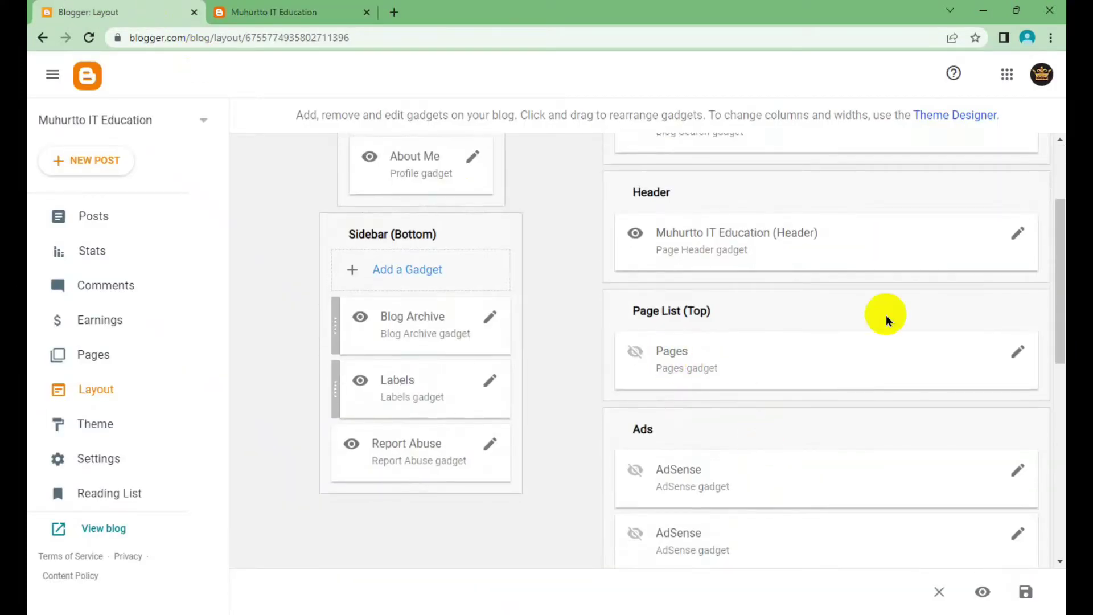
click(222, 6)
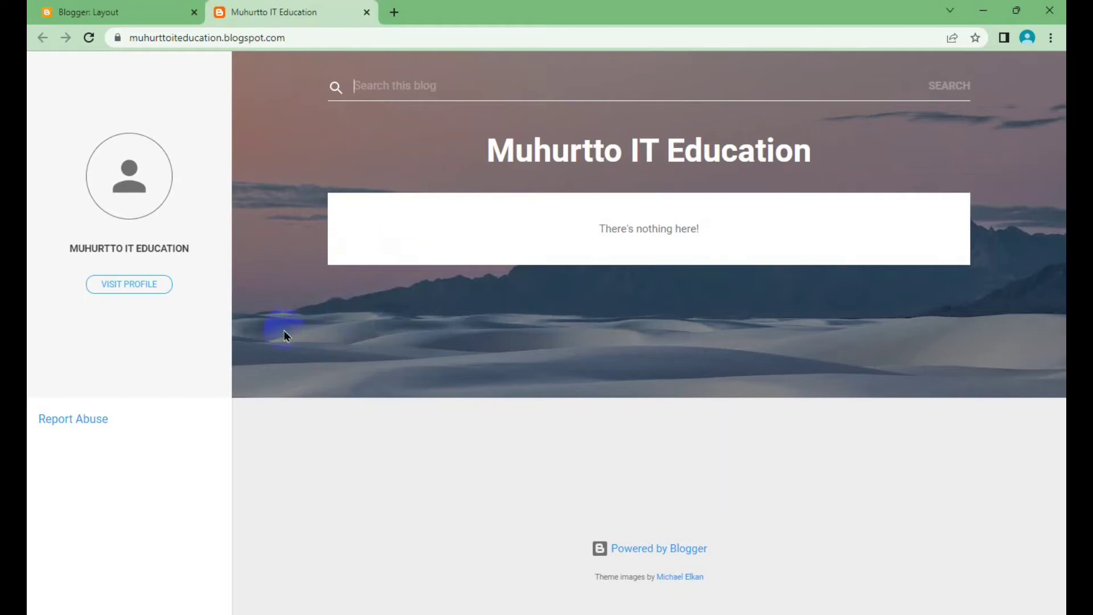
click(121, 10)
scroll(705, 361, down, 1)
scroll(689, 360, down, 2)
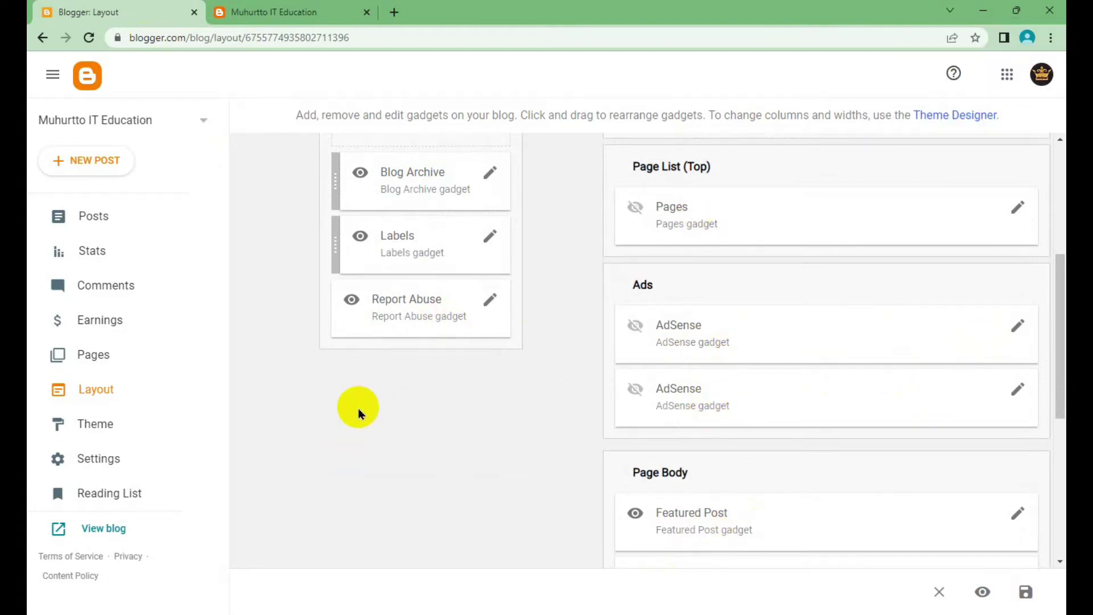
scroll(399, 410, up, 1)
scroll(314, 393, down, 1)
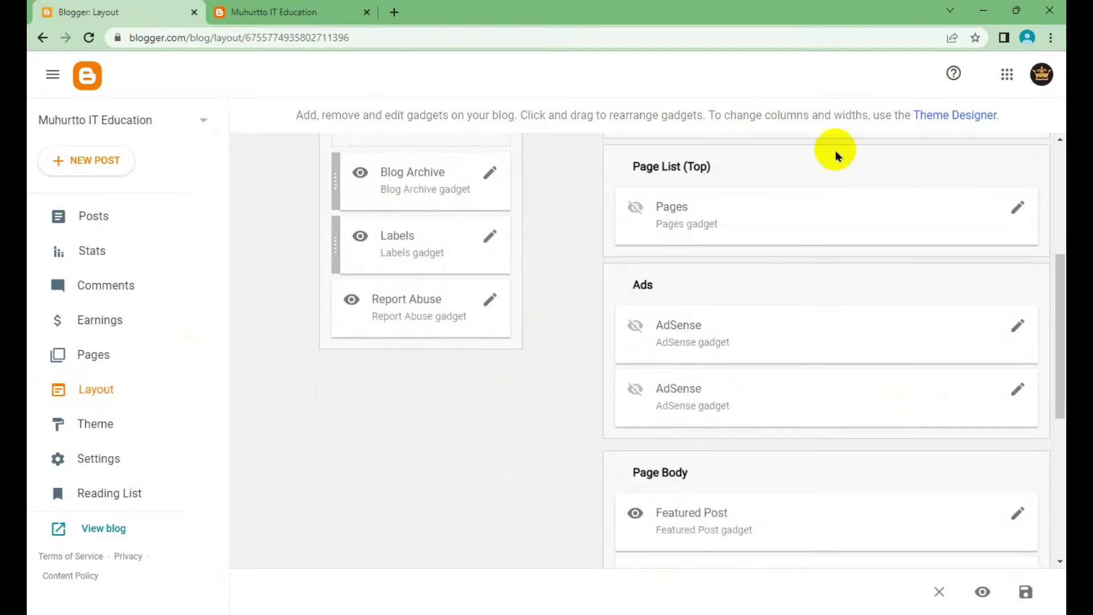
click(124, 428)
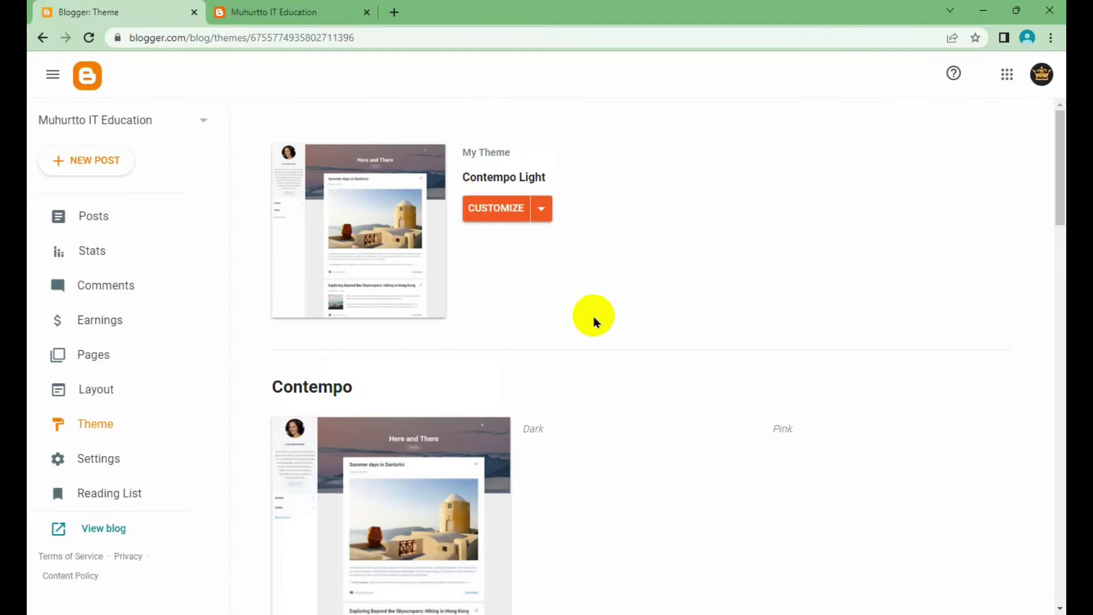
scroll(542, 276, down, 3)
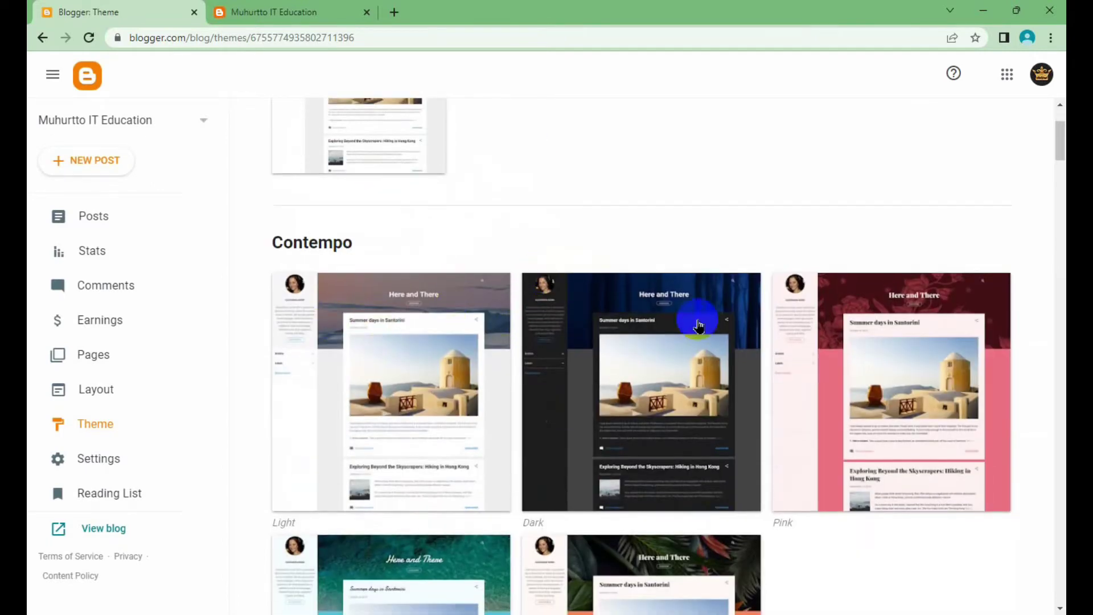
scroll(837, 320, down, 5)
scroll(338, 344, down, 7)
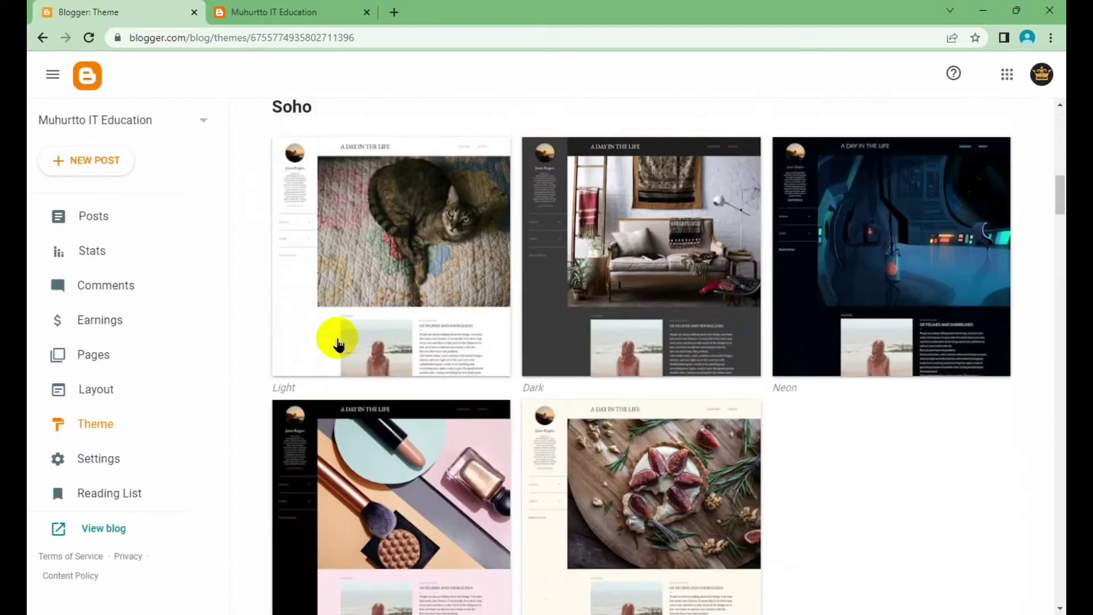
scroll(797, 310, down, 5)
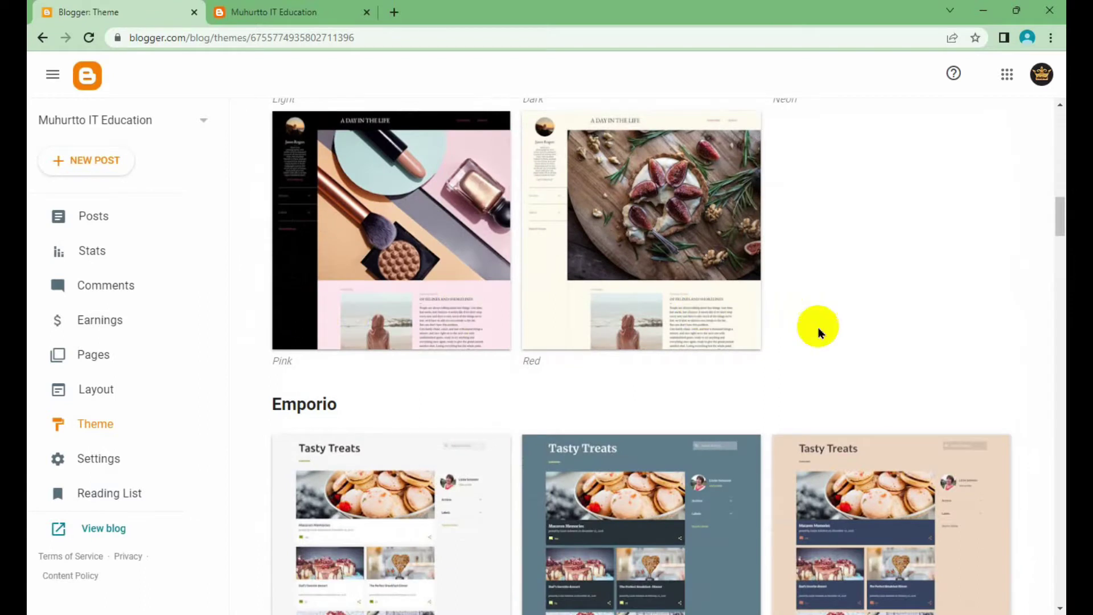
scroll(854, 327, down, 3)
scroll(897, 346, down, 6)
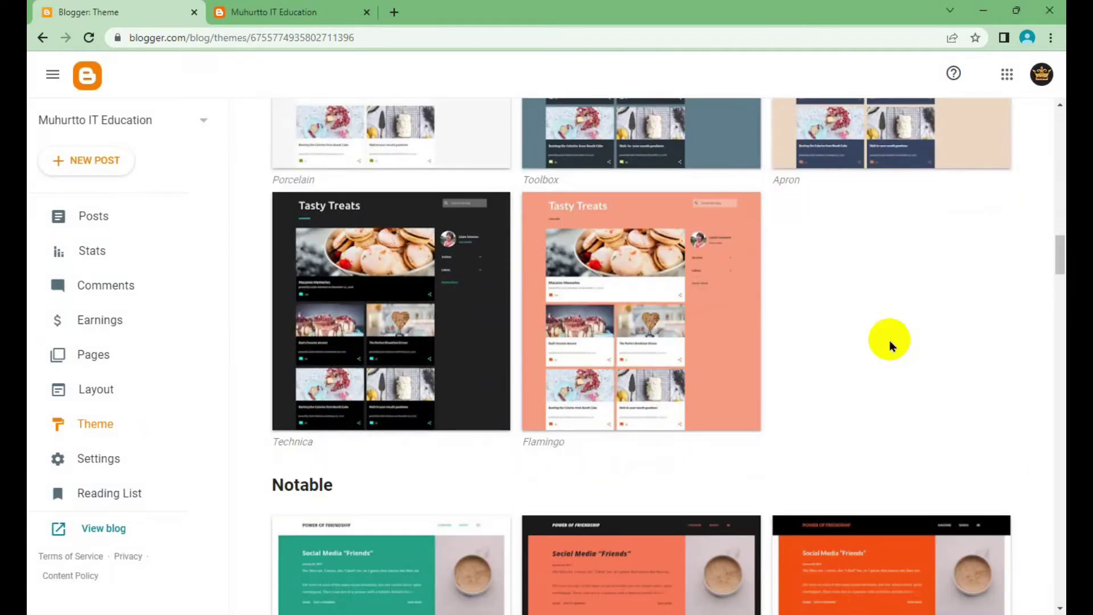
scroll(854, 328, down, 6)
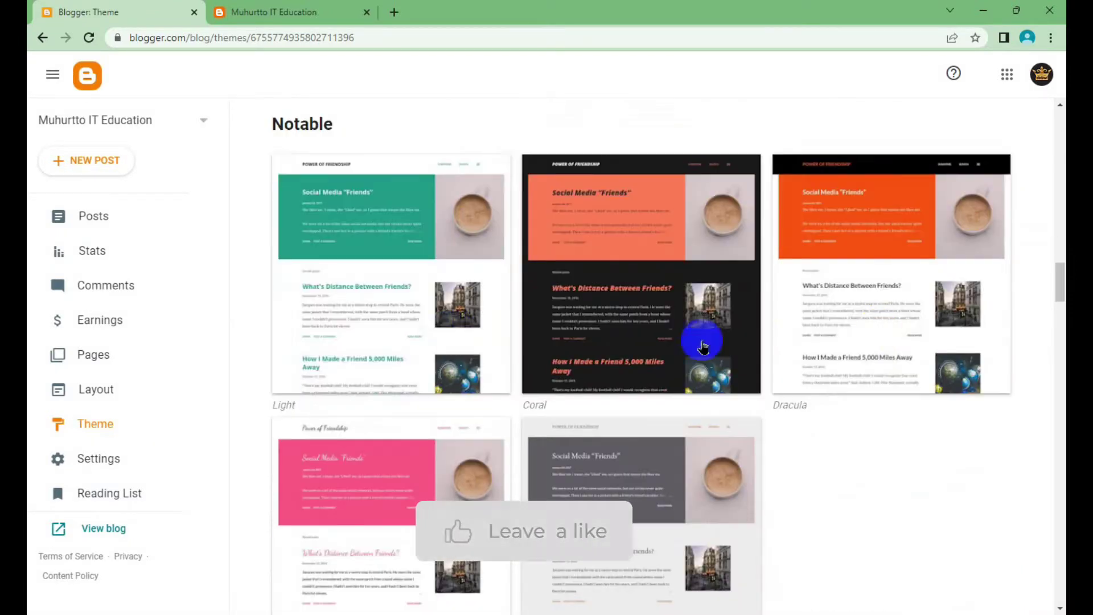
scroll(797, 342, down, 6)
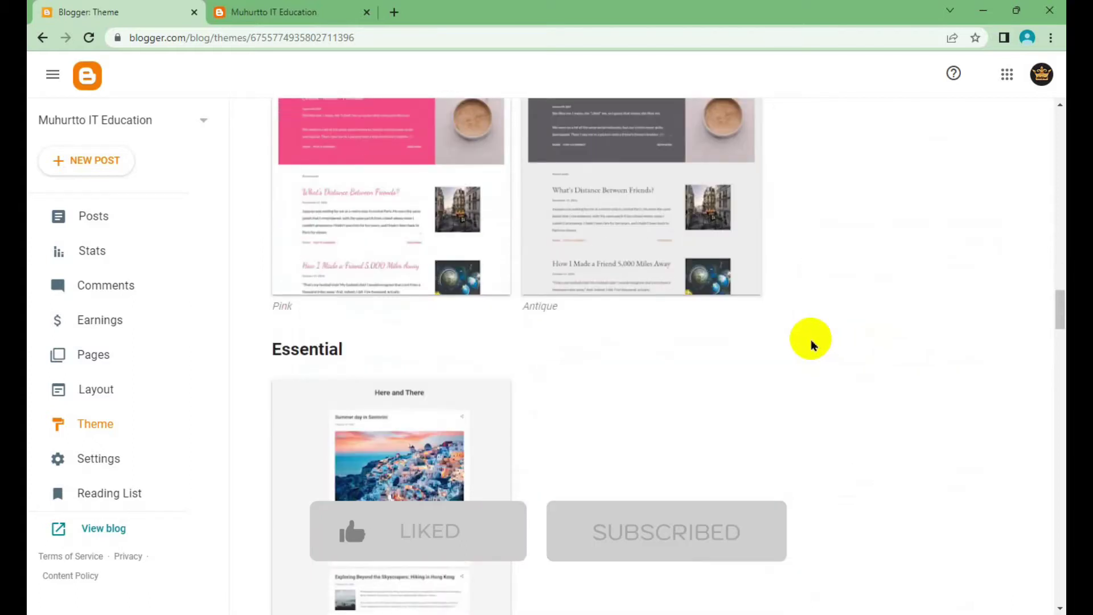
scroll(811, 345, down, 1)
scroll(811, 345, down, 6)
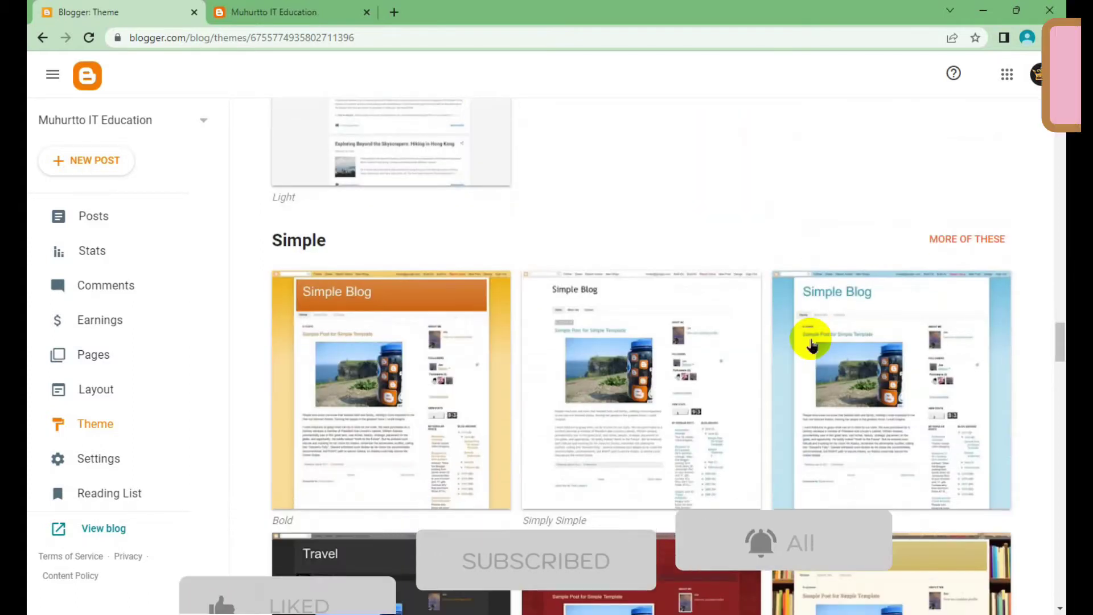
scroll(812, 345, down, 7)
scroll(812, 345, down, 1)
scroll(811, 342, down, 7)
scroll(812, 342, down, 9)
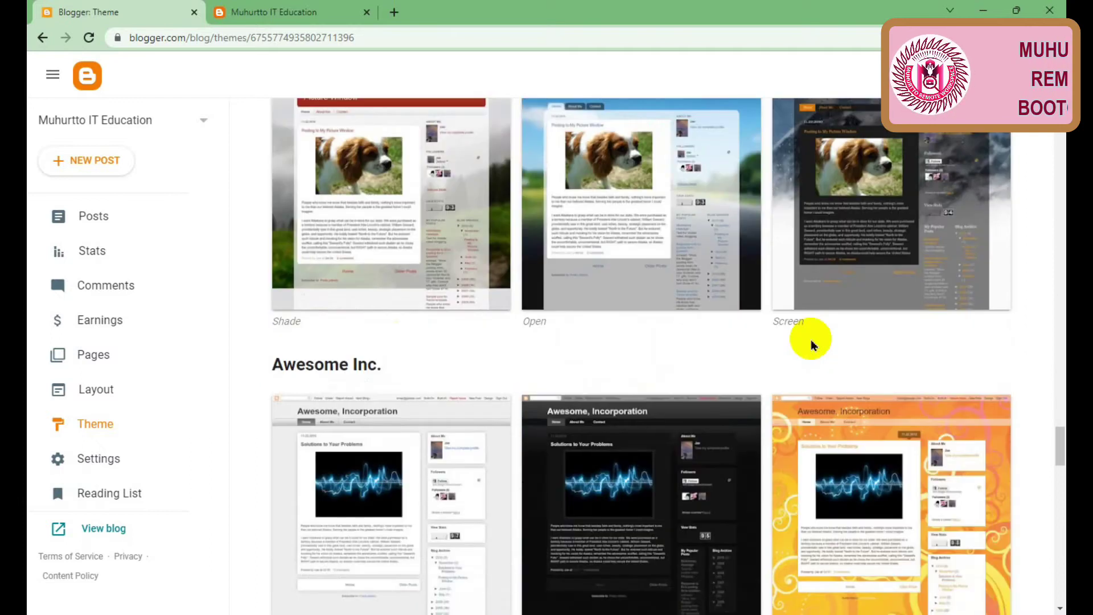
scroll(811, 342, down, 8)
scroll(812, 342, down, 10)
scroll(812, 342, down, 10)
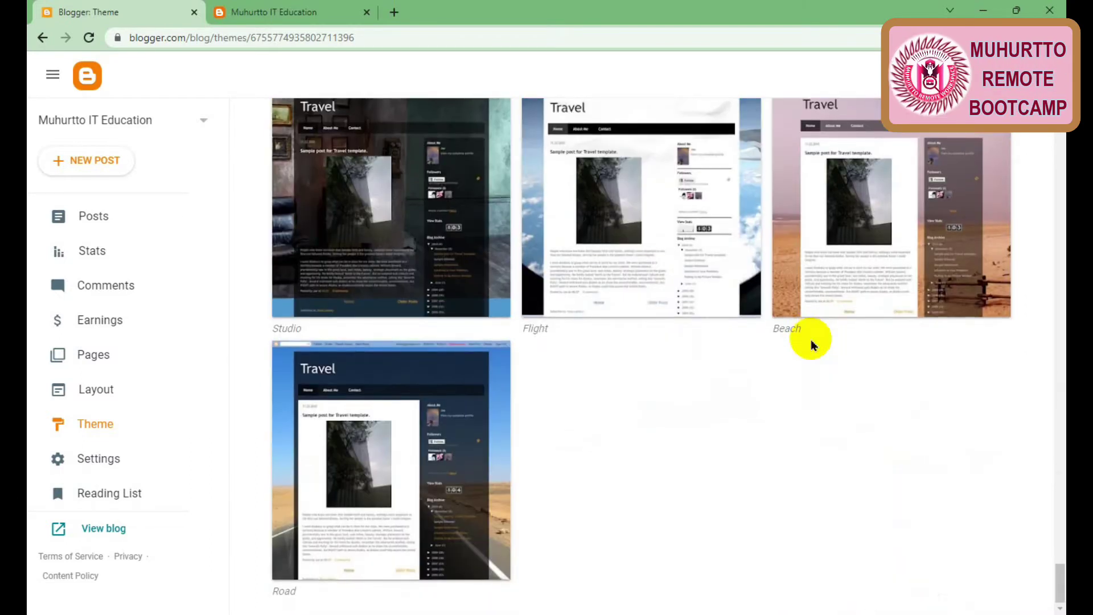
Step: Search Google for 'free blogger templates' in a new tab
click(394, 12)
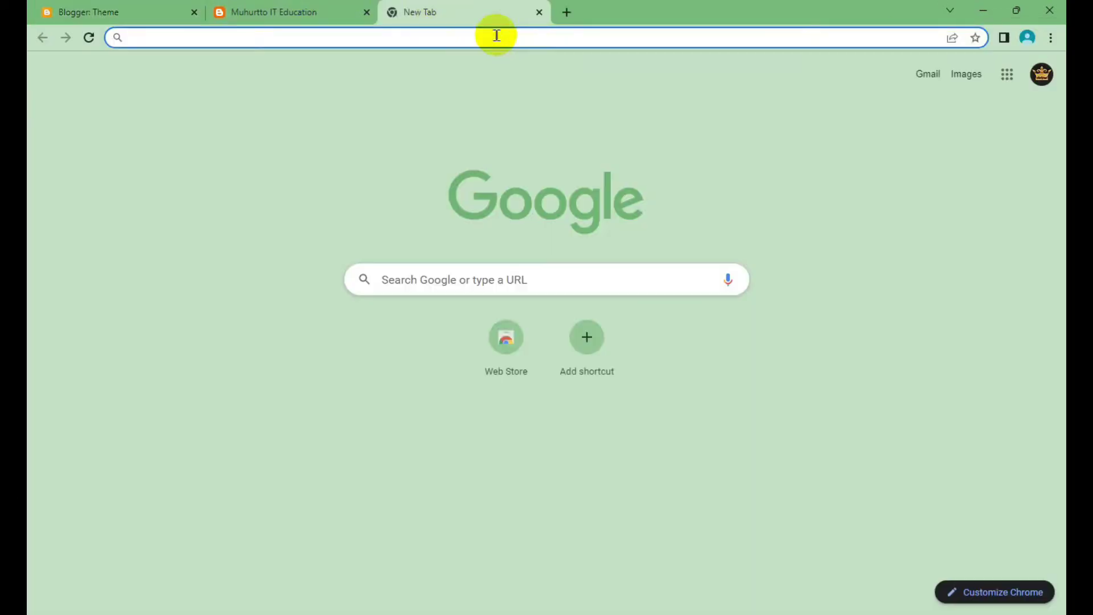
text(free blog)
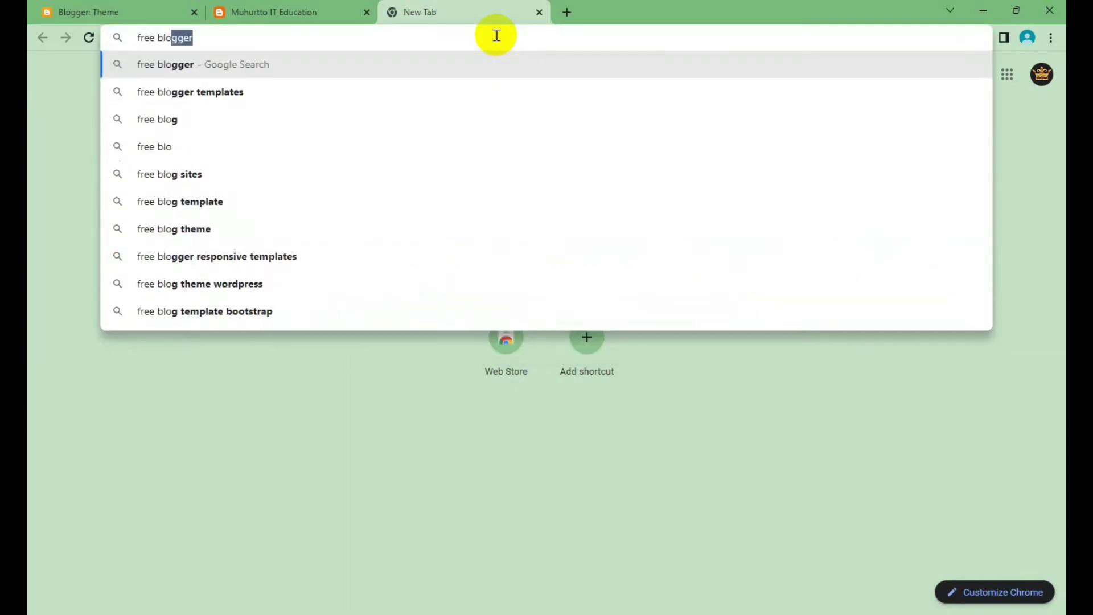
text(ger)
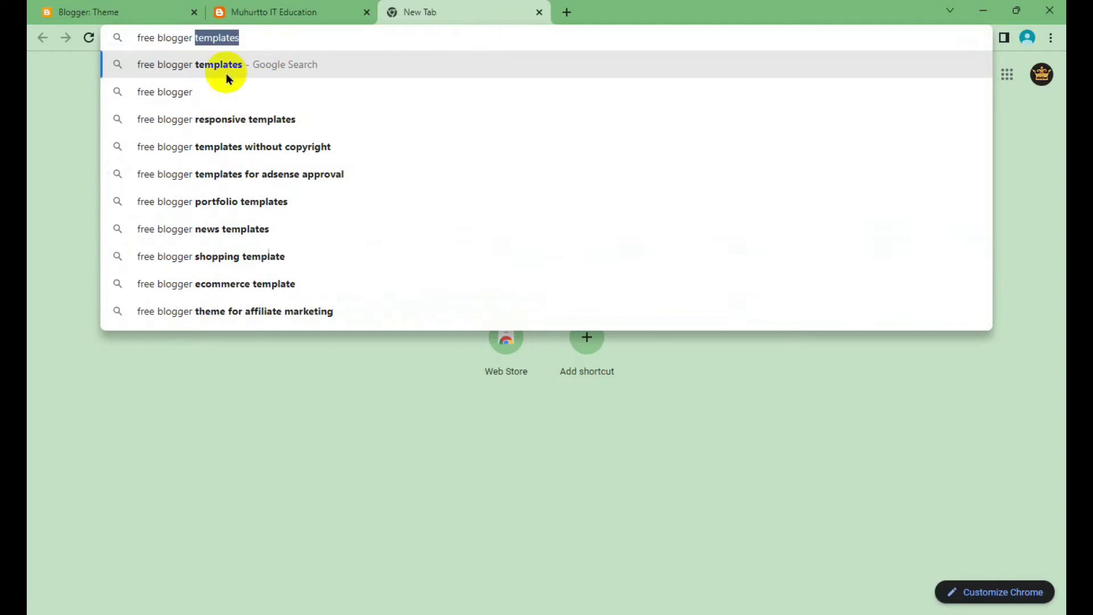
click(229, 69)
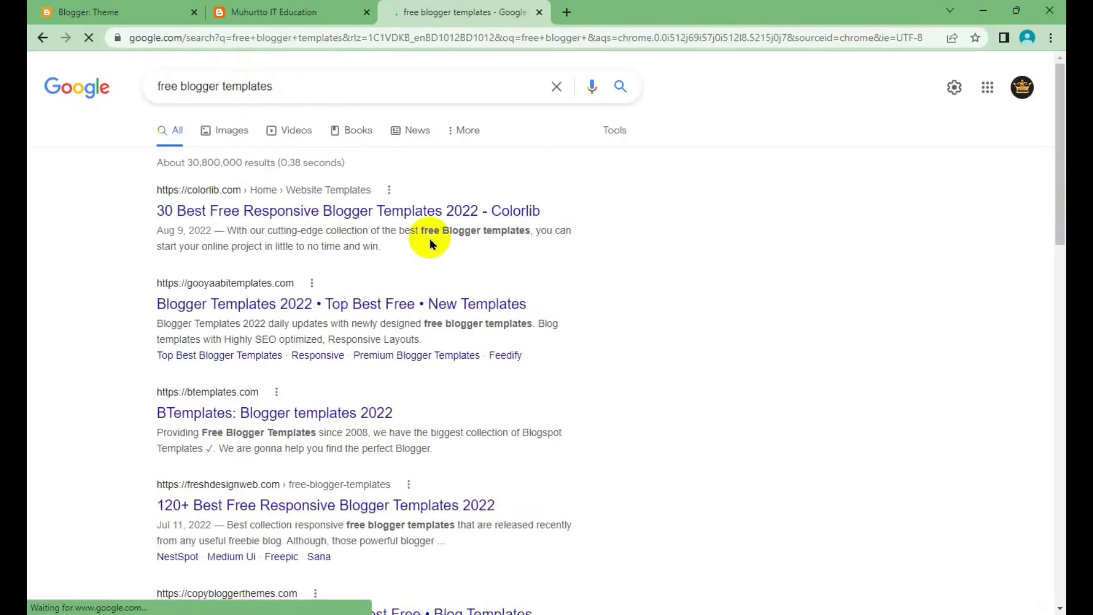
Step: Open the Colorlib, Gooyaabi Templates and BTemplates results in background tabs
scroll(312, 399, down, 7)
scroll(308, 424, up, 3)
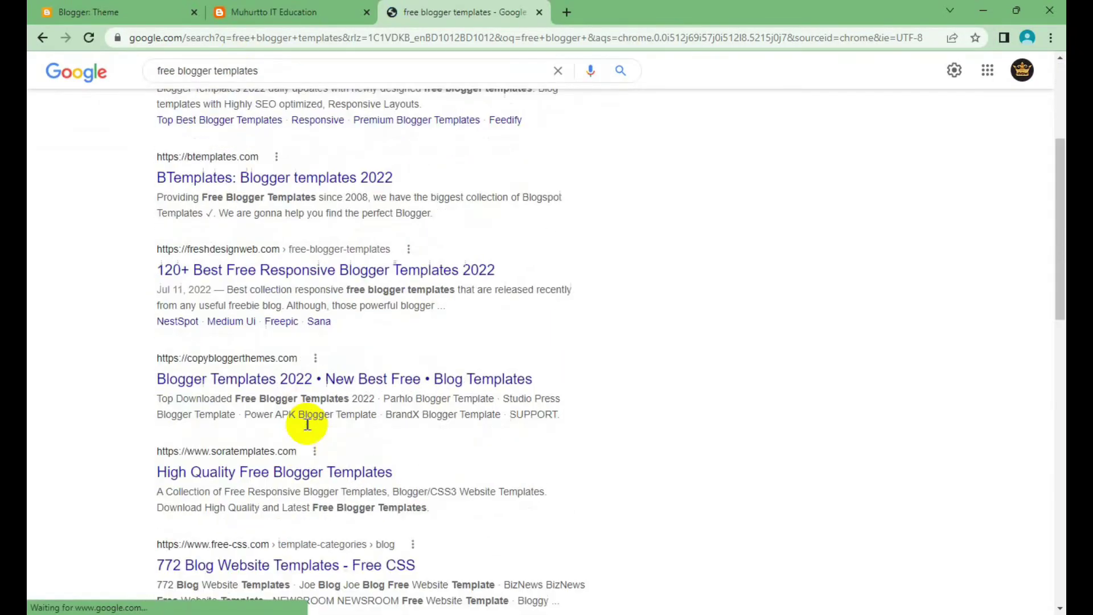
scroll(308, 424, up, 5)
middle_click(278, 211)
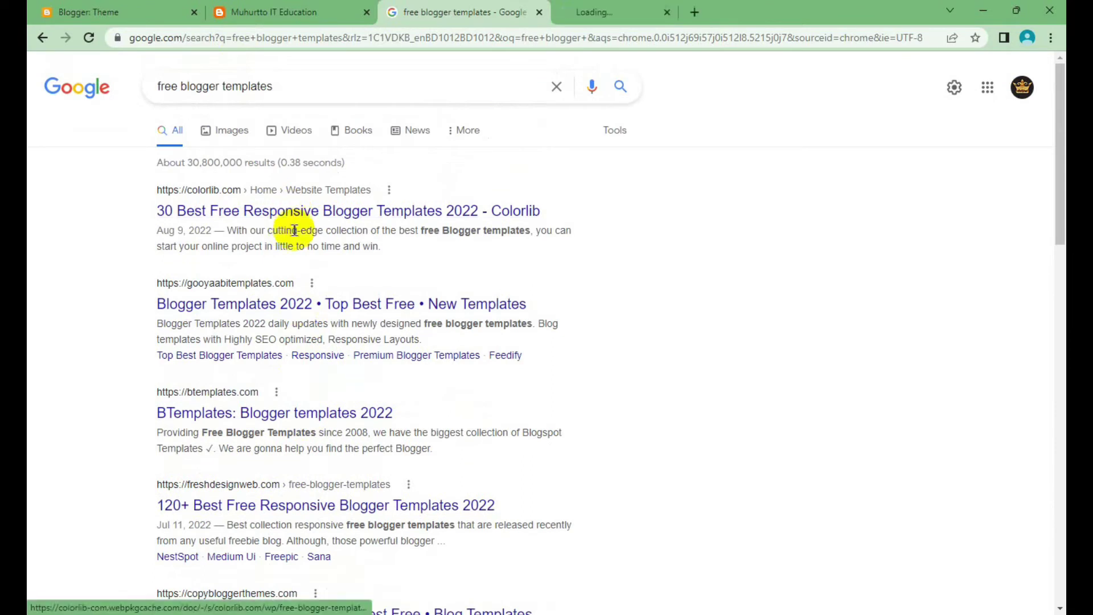
middle_click(281, 308)
middle_click(285, 412)
Step: Read through Colorlib's 30 Best Free Blogger Templates list, then close that tab
click(528, 12)
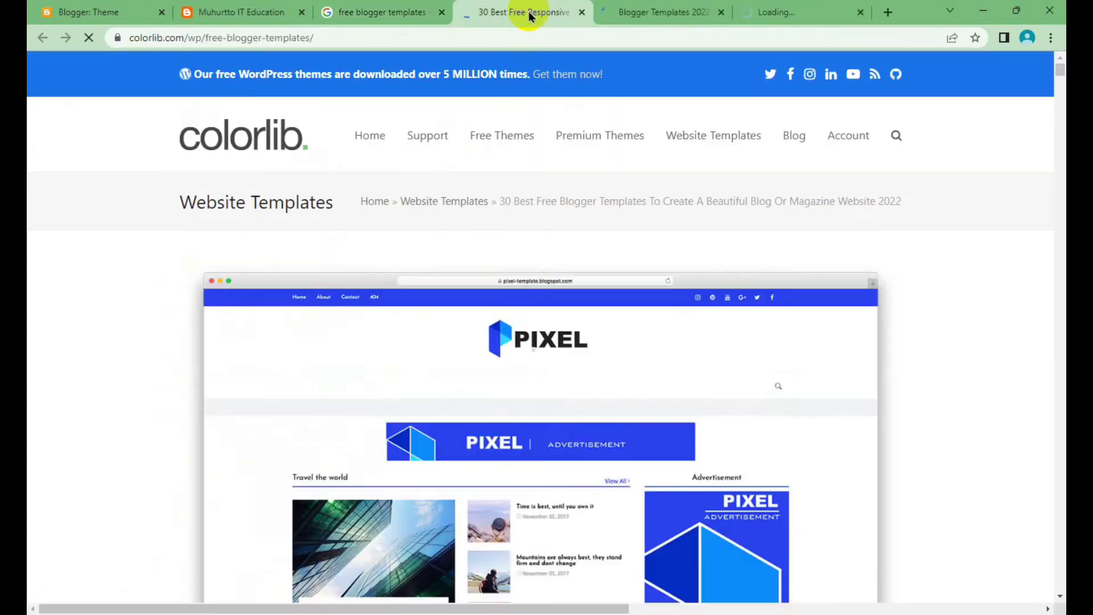
scroll(609, 267, down, 8)
scroll(602, 283, down, 3)
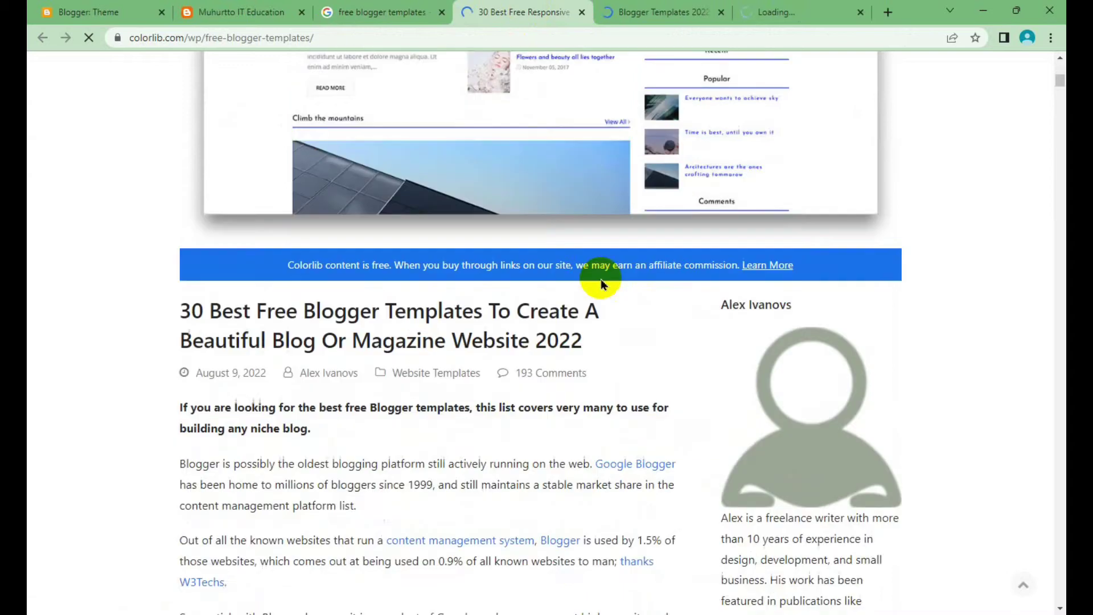
scroll(601, 283, down, 8)
scroll(524, 262, down, 3)
scroll(524, 261, down, 5)
scroll(526, 265, down, 7)
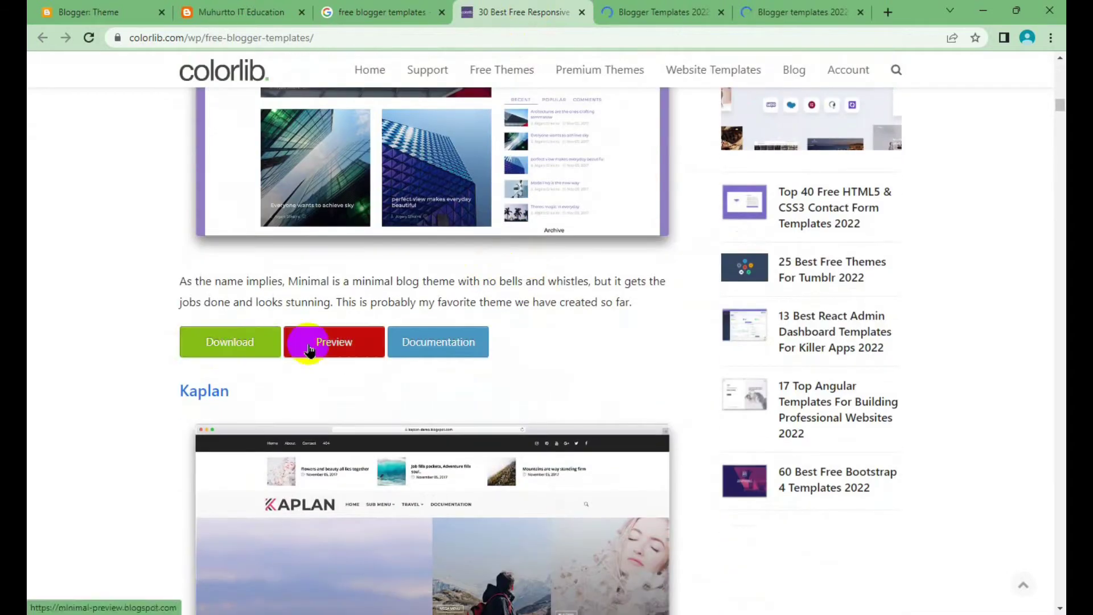
scroll(165, 349, up, 2)
scroll(168, 351, up, 7)
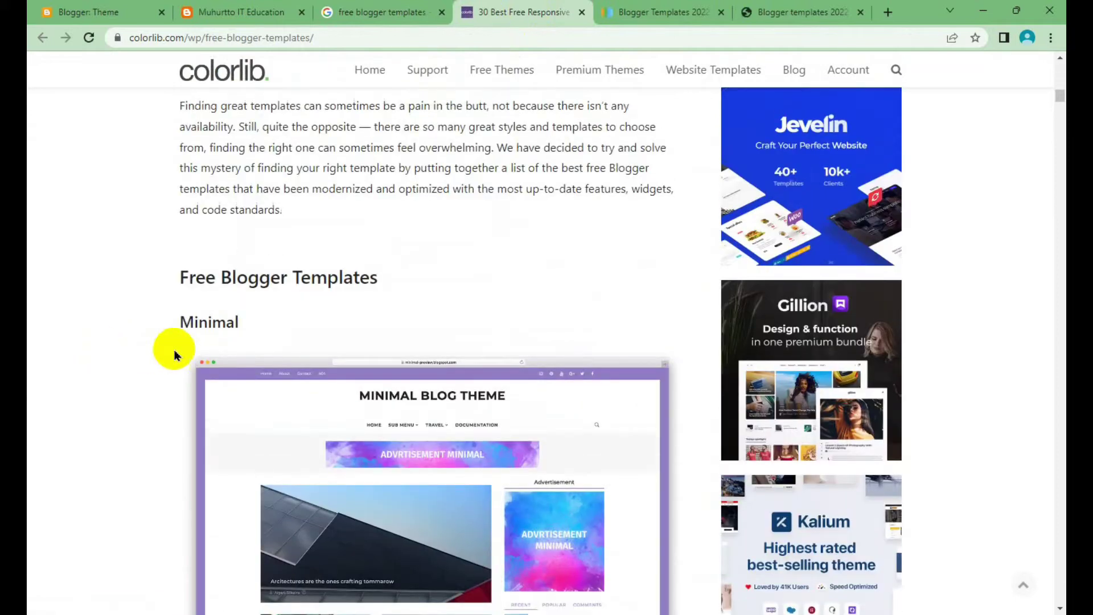
scroll(169, 355, down, 4)
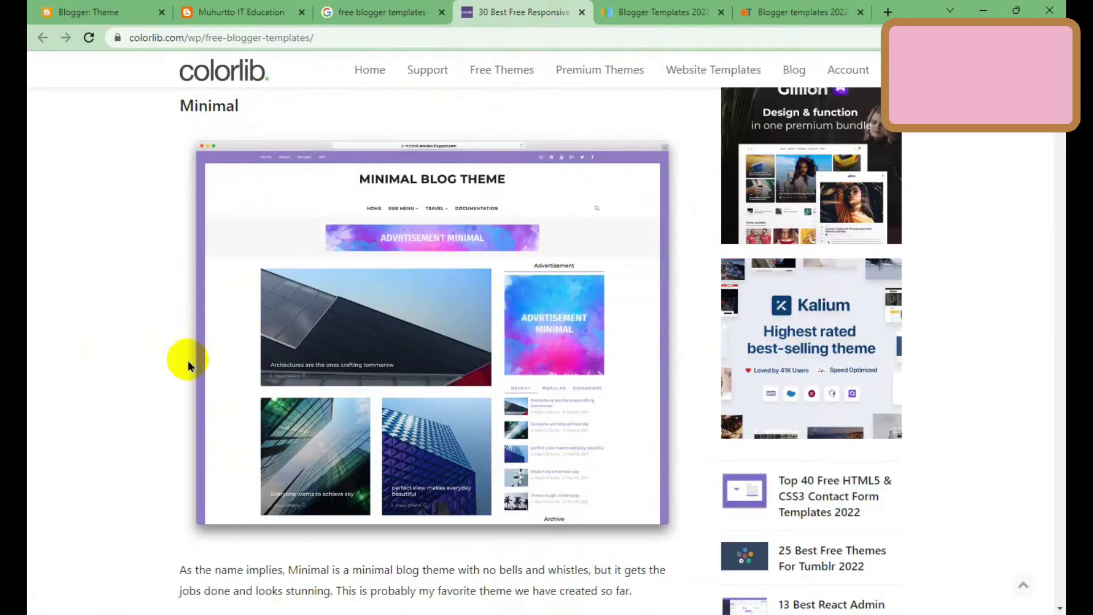
scroll(143, 364, down, 8)
scroll(227, 359, down, 2)
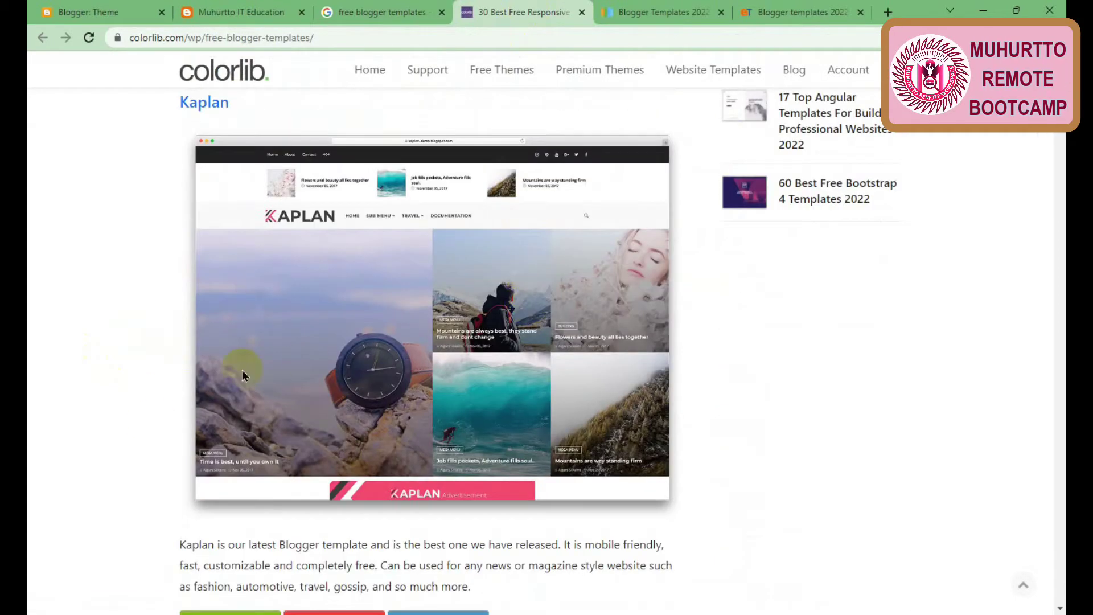
scroll(242, 373, down, 1)
scroll(242, 370, down, 6)
scroll(242, 365, down, 4)
scroll(242, 359, down, 8)
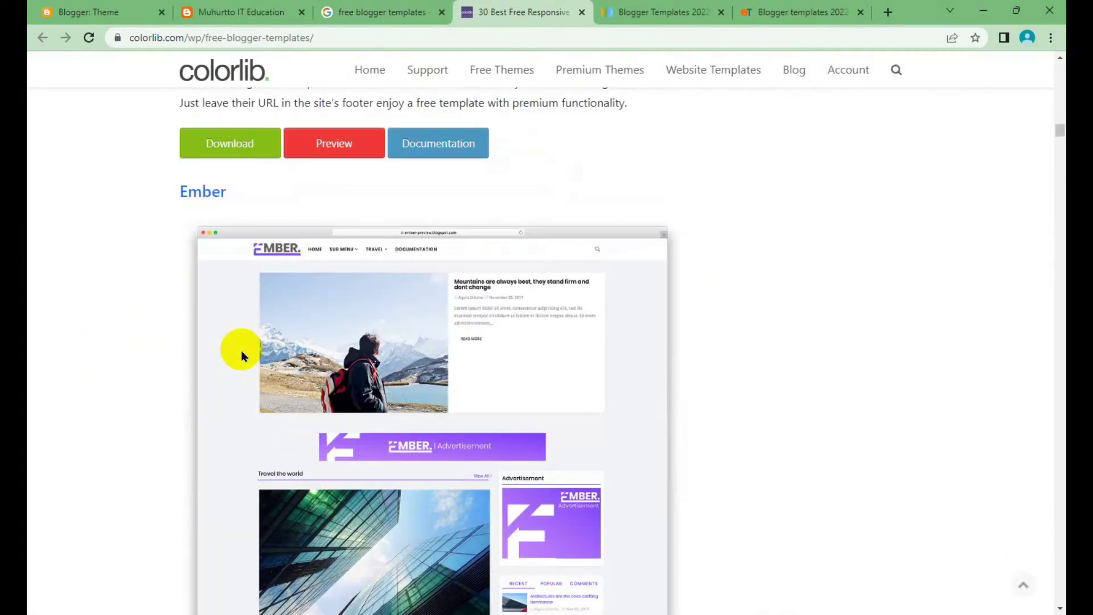
scroll(242, 356, down, 7)
scroll(325, 342, down, 5)
scroll(415, 318, down, 5)
scroll(414, 334, down, 9)
scroll(410, 323, down, 10)
scroll(411, 324, down, 8)
scroll(411, 325, down, 9)
scroll(410, 324, down, 9)
scroll(410, 325, down, 6)
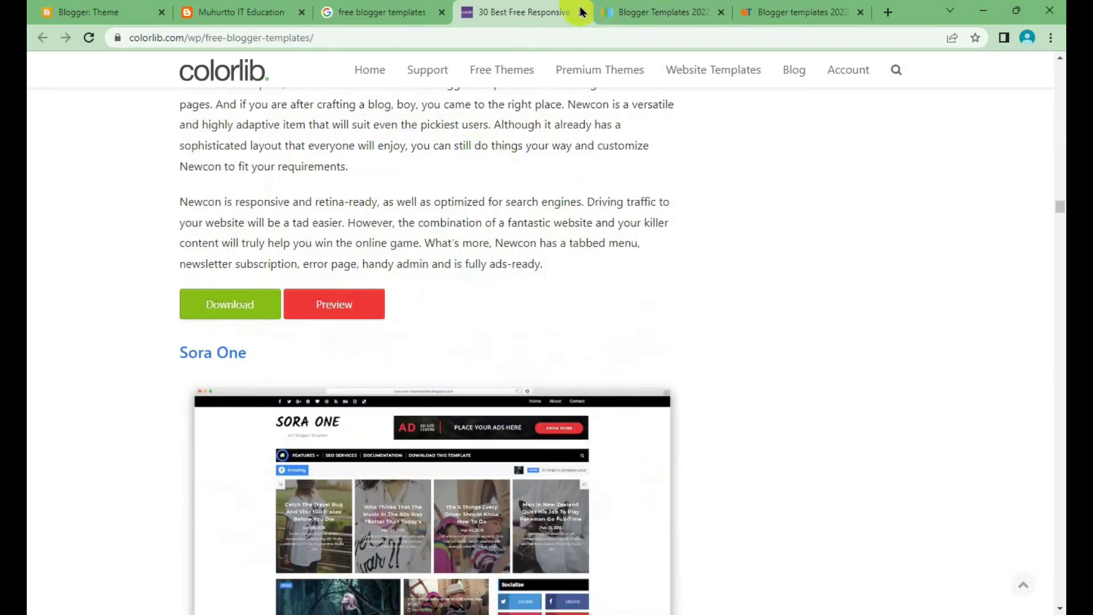
click(581, 14)
click(391, 12)
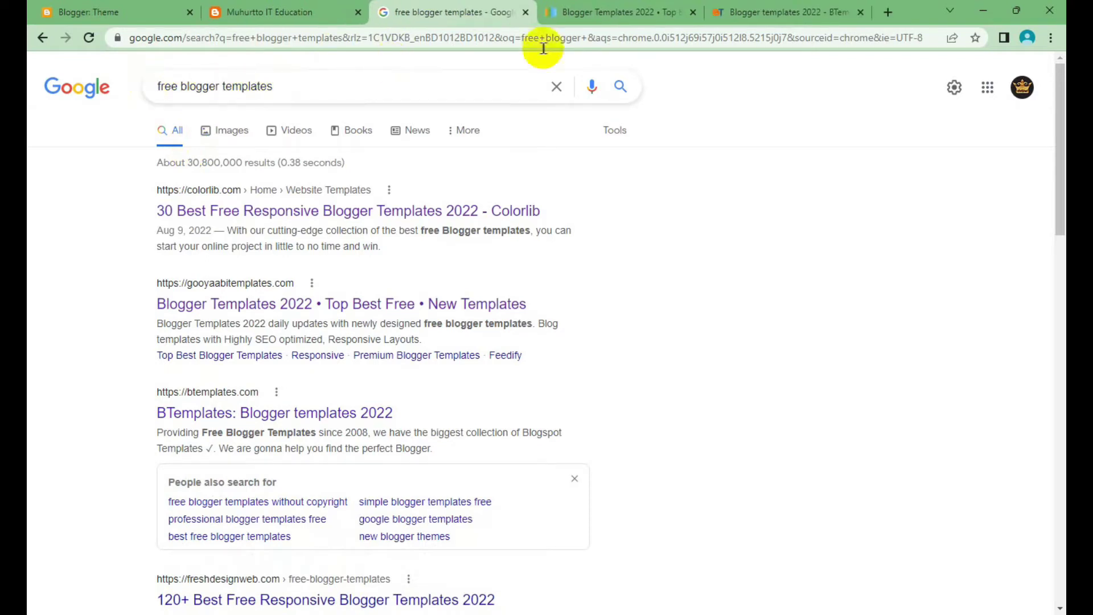
Step: Switch to Gooyaabi Templates and browse the top of its template grid
click(598, 12)
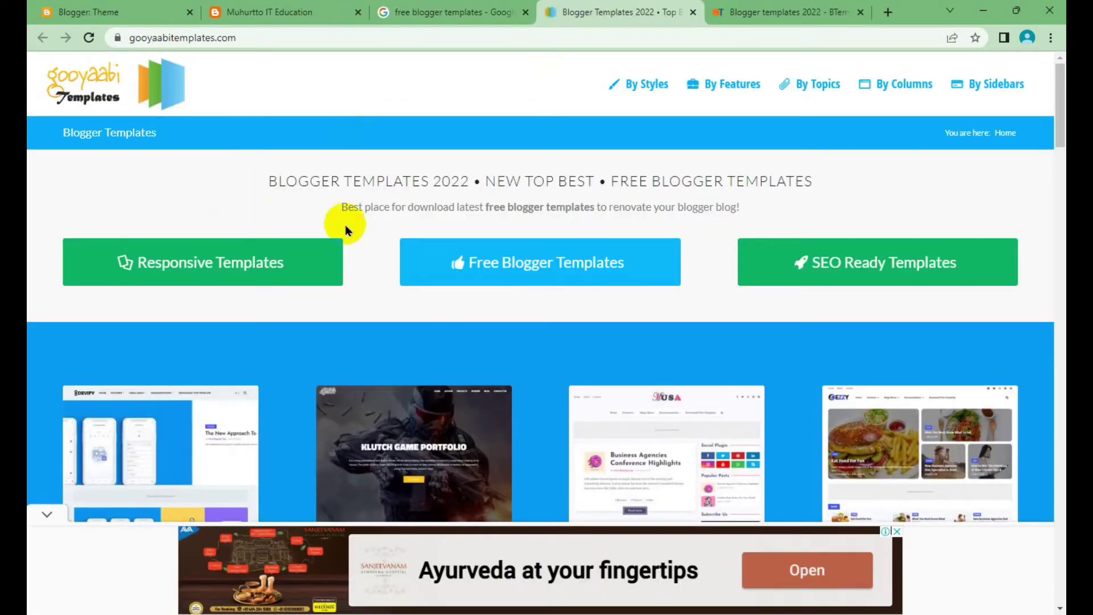
scroll(429, 276, down, 8)
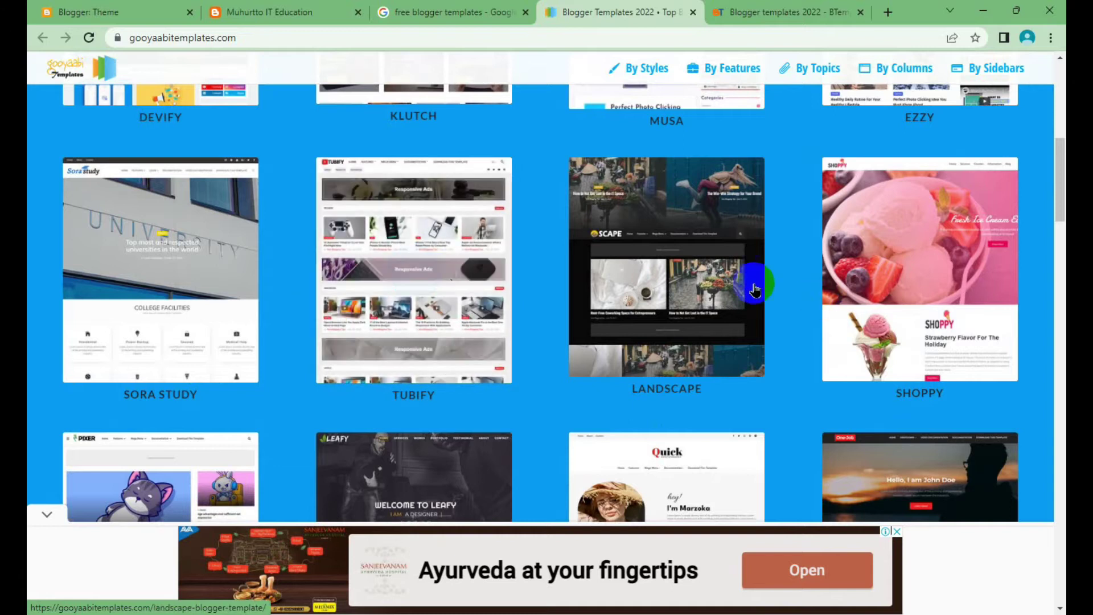
scroll(734, 287, down, 5)
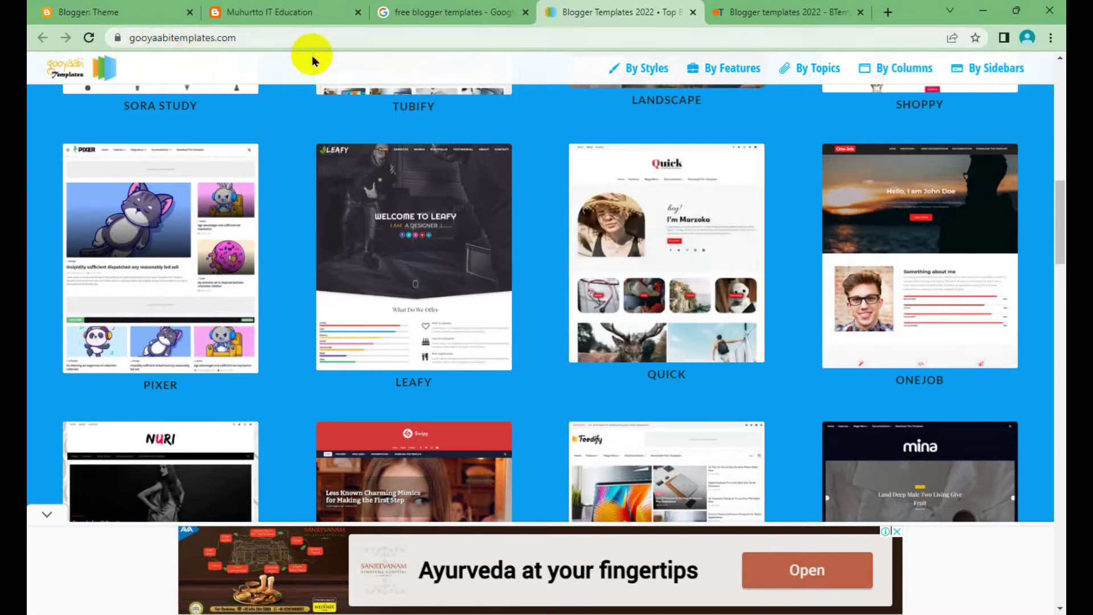
scroll(420, 236, down, 5)
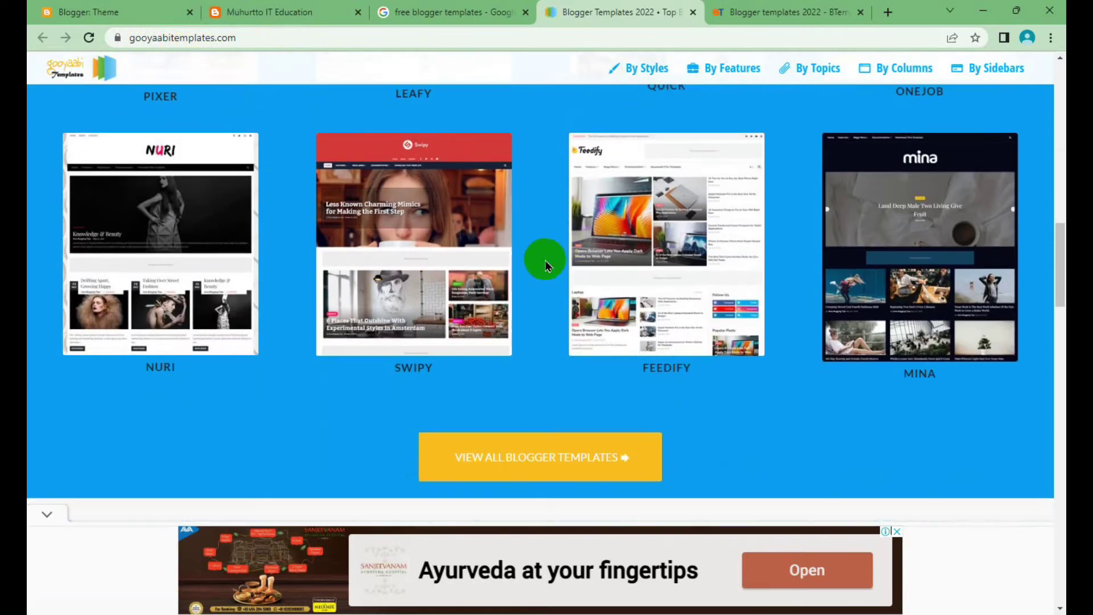
click(167, 369)
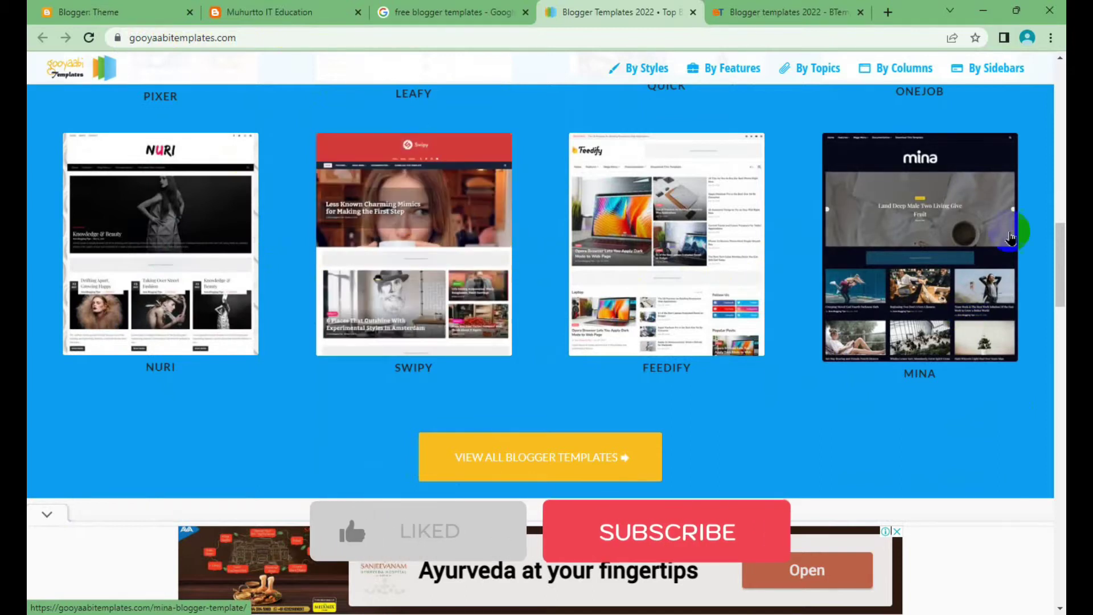
Step: Scroll further through the Gooyaabi template grid, then close that tab
scroll(962, 387, down, 10)
scroll(781, 408, up, 4)
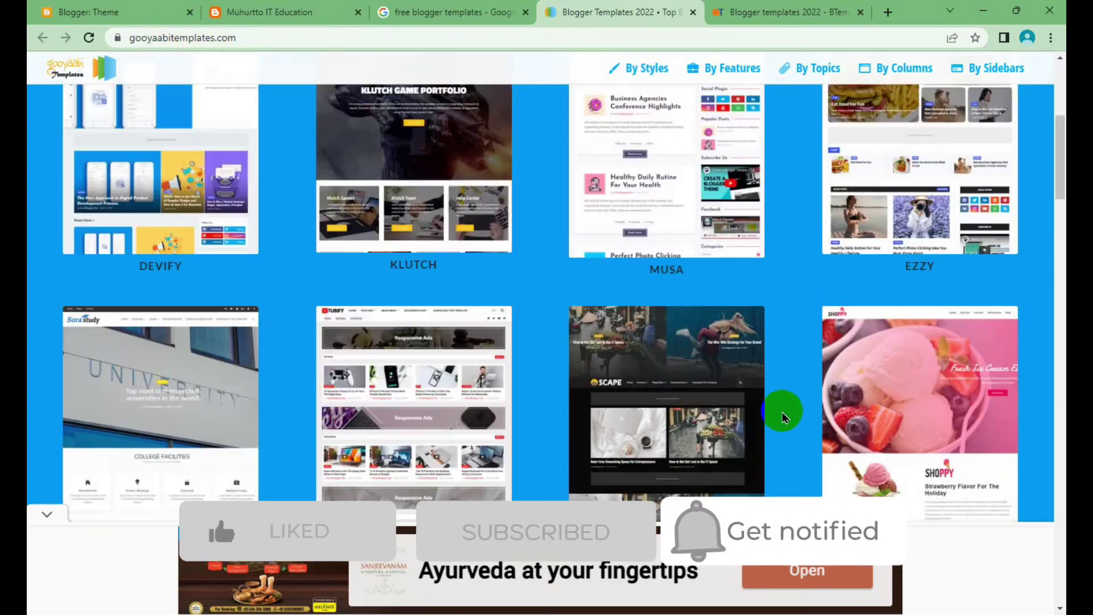
scroll(782, 417, up, 5)
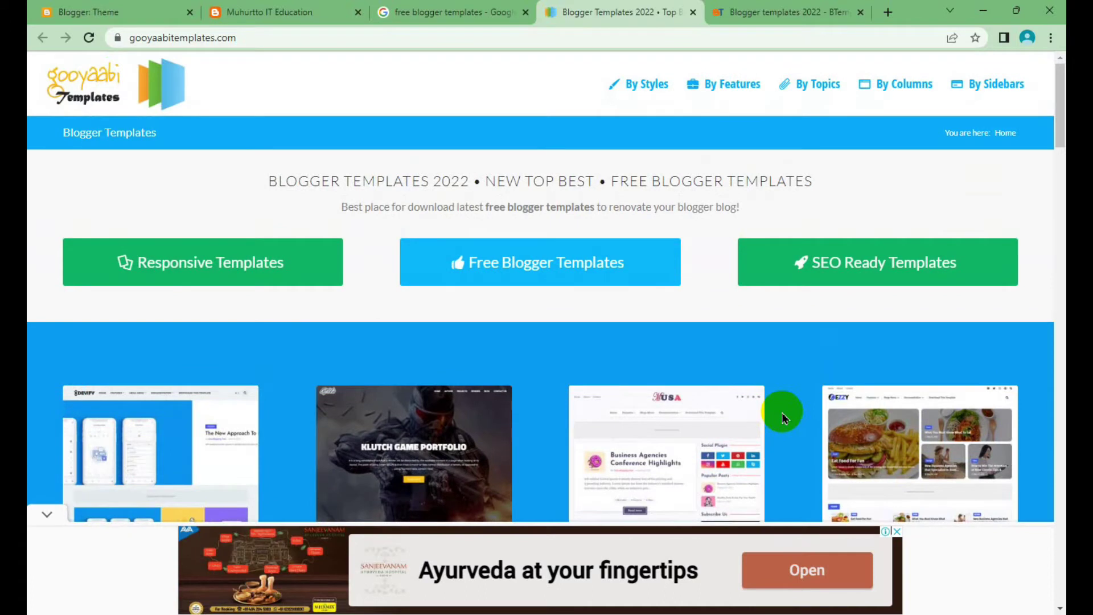
scroll(781, 412, down, 2)
scroll(782, 412, down, 5)
scroll(782, 412, down, 5)
scroll(782, 413, down, 5)
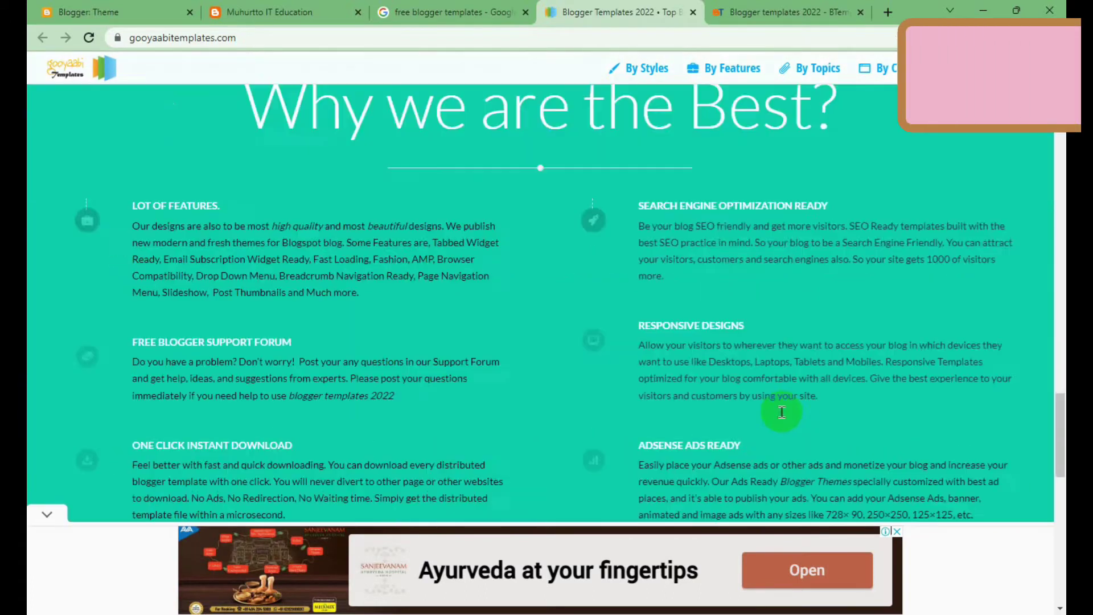
scroll(782, 412, down, 5)
click(693, 12)
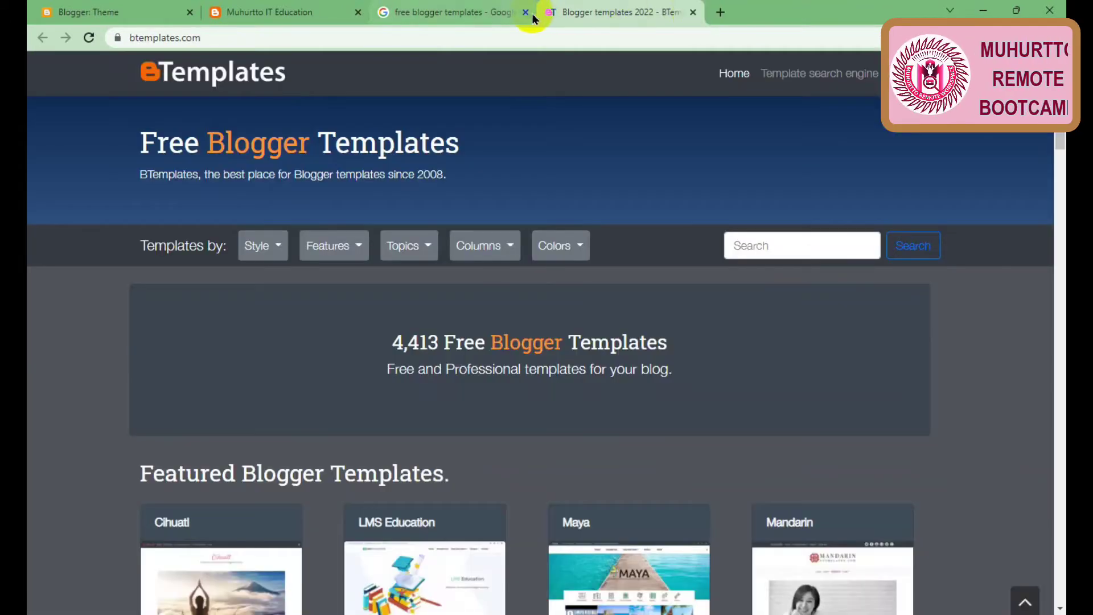
scroll(956, 353, down, 2)
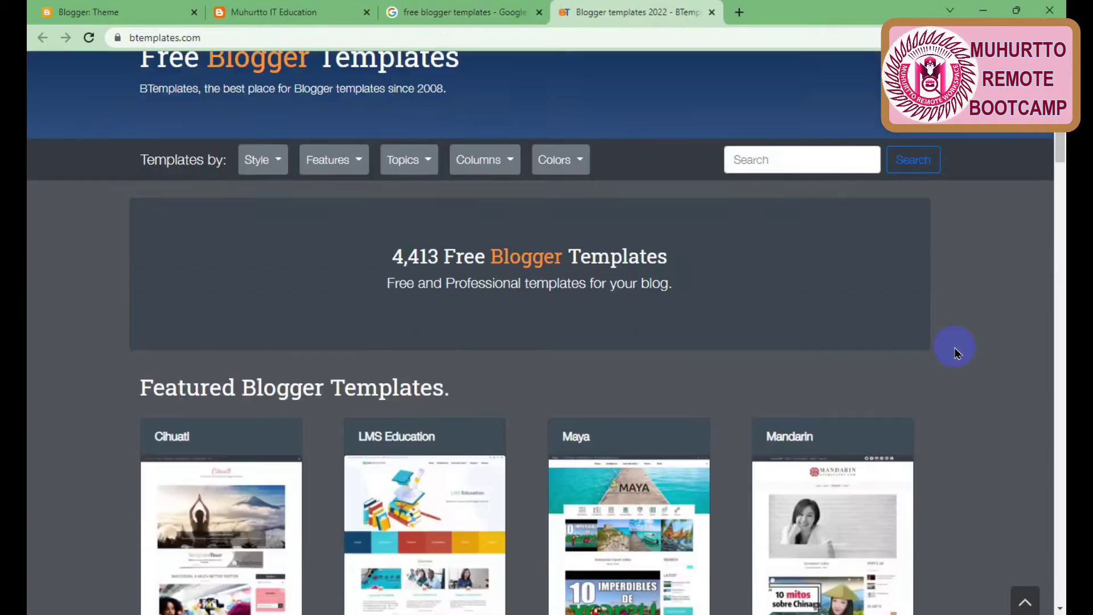
scroll(955, 351, down, 3)
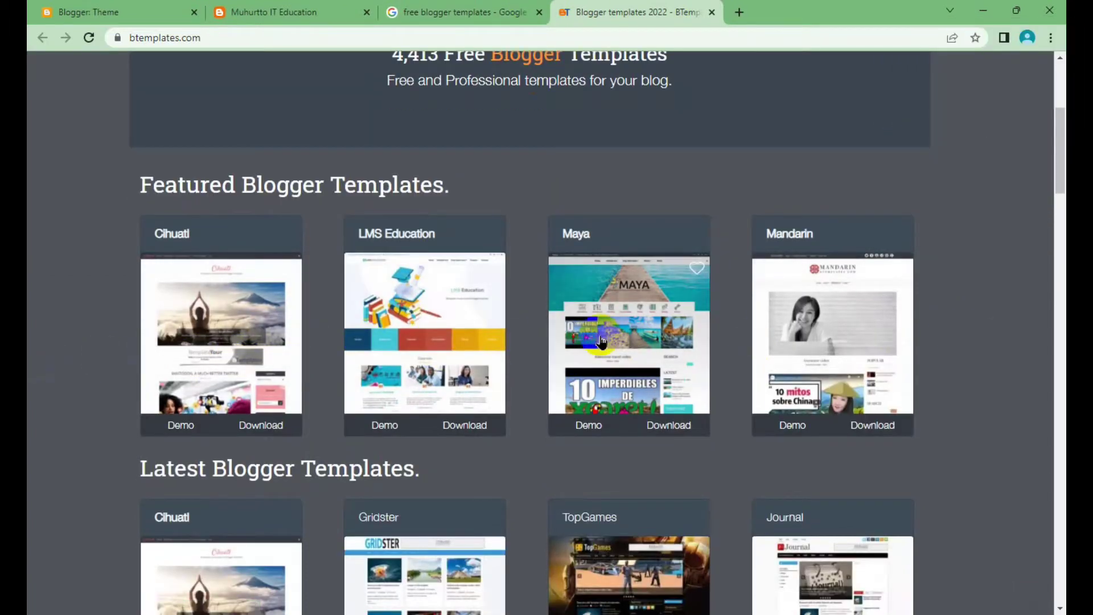
mouse_move(172, 233)
click(201, 320)
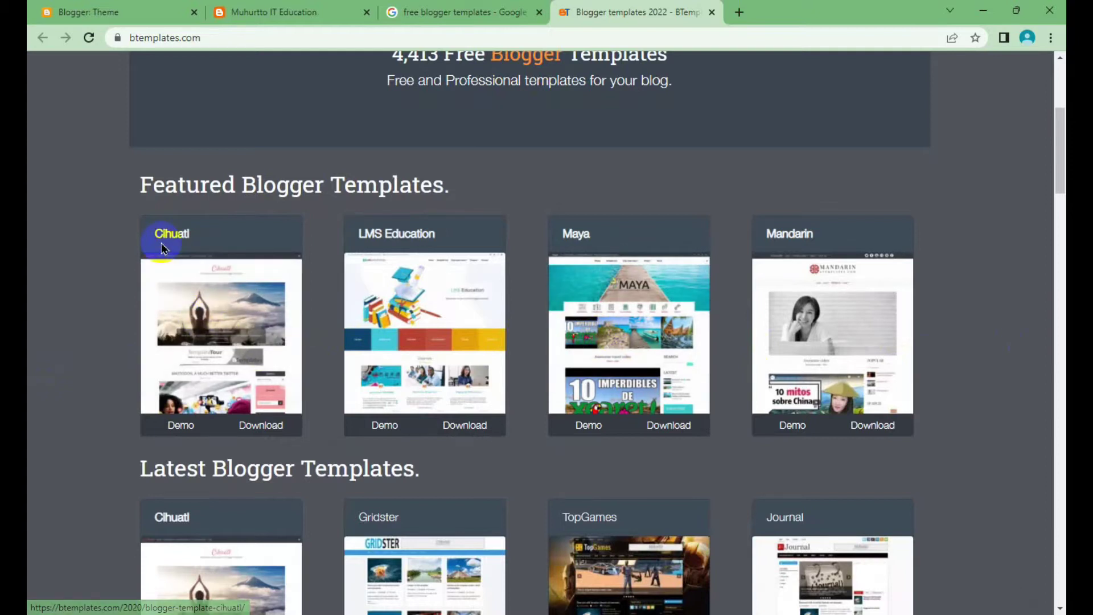
scroll(228, 245, down, 4)
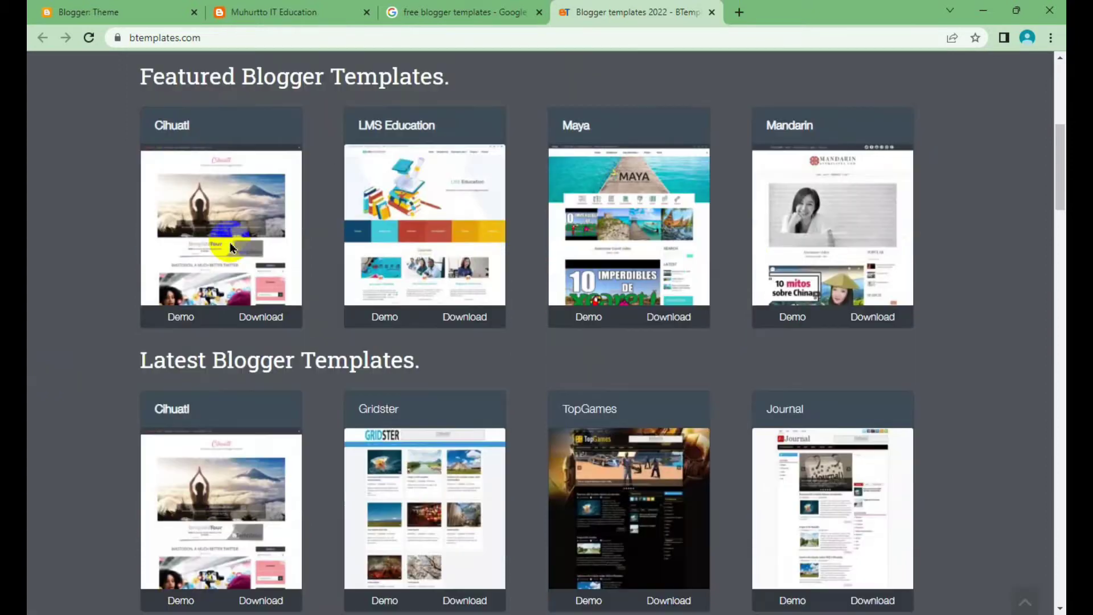
scroll(487, 336, down, 6)
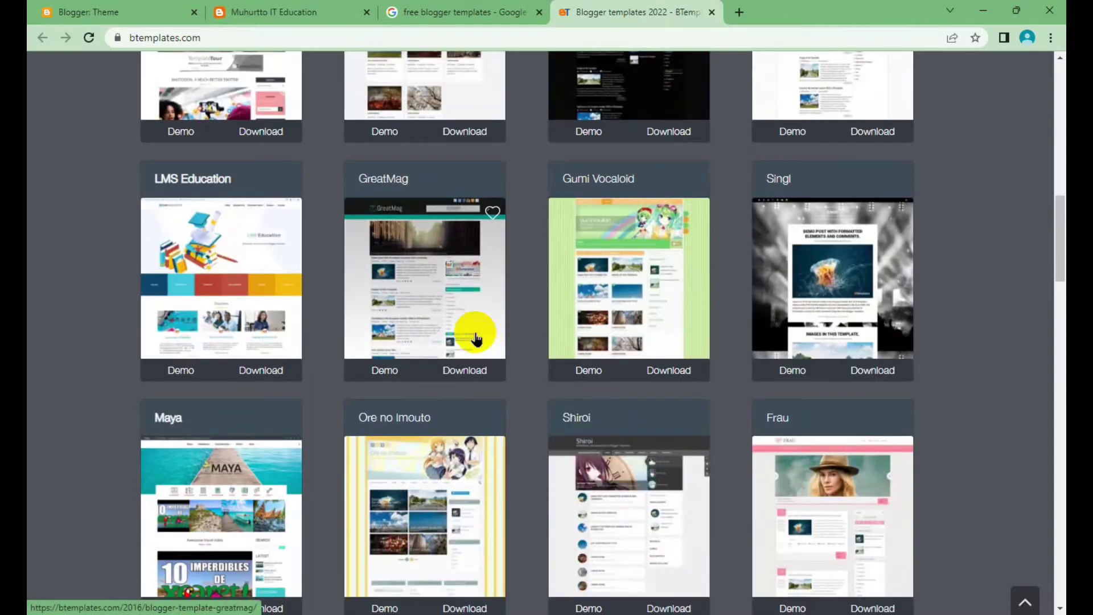
scroll(473, 342, down, 6)
scroll(451, 411, down, 2)
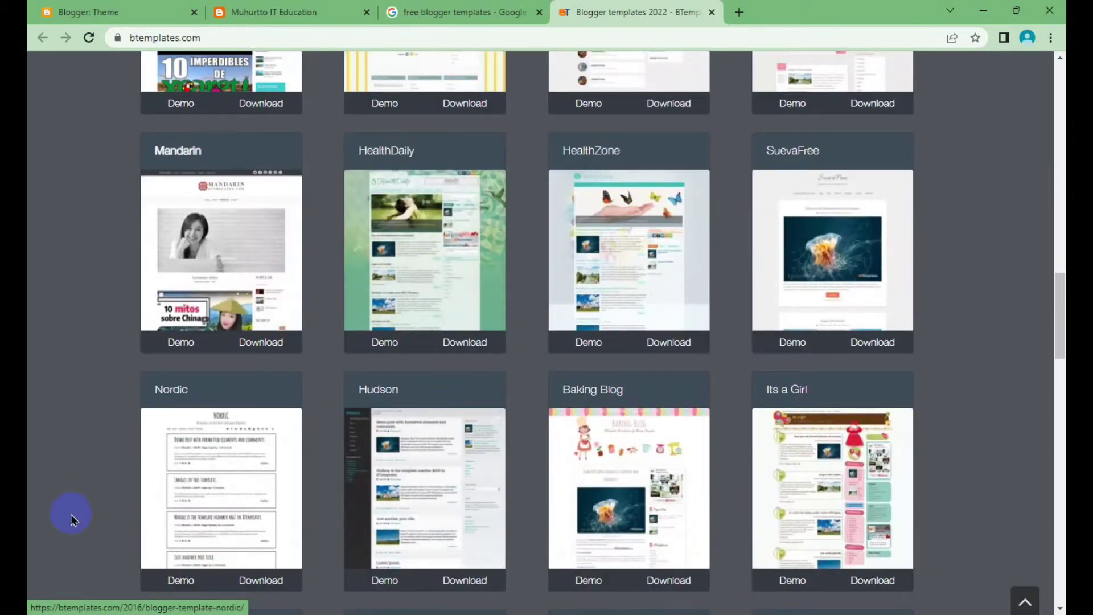
scroll(450, 336, up, 9)
scroll(513, 382, up, 10)
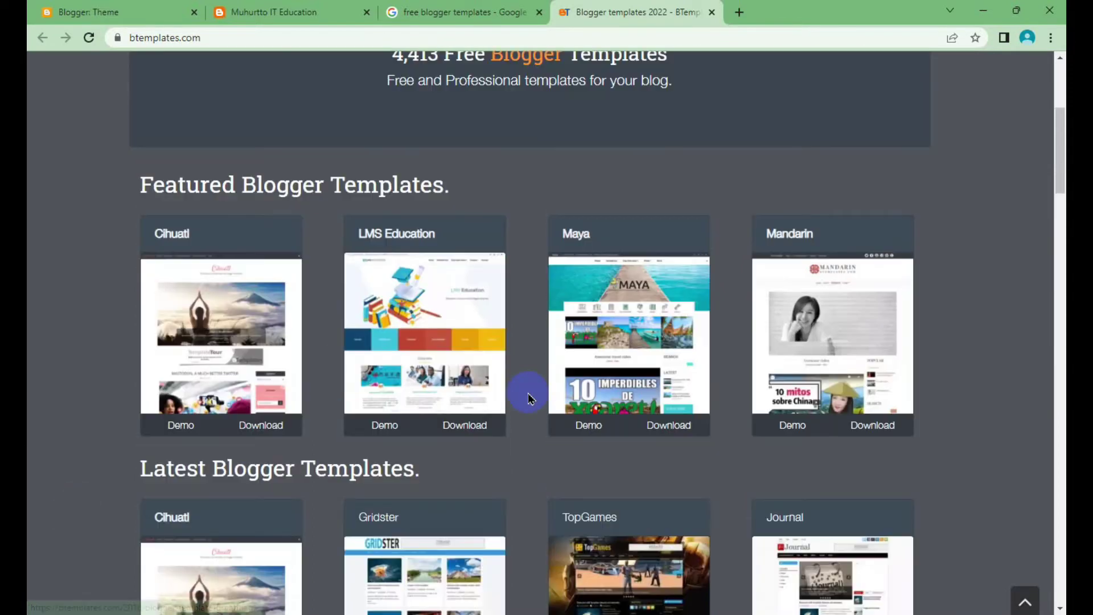
scroll(530, 396, up, 3)
scroll(529, 397, up, 2)
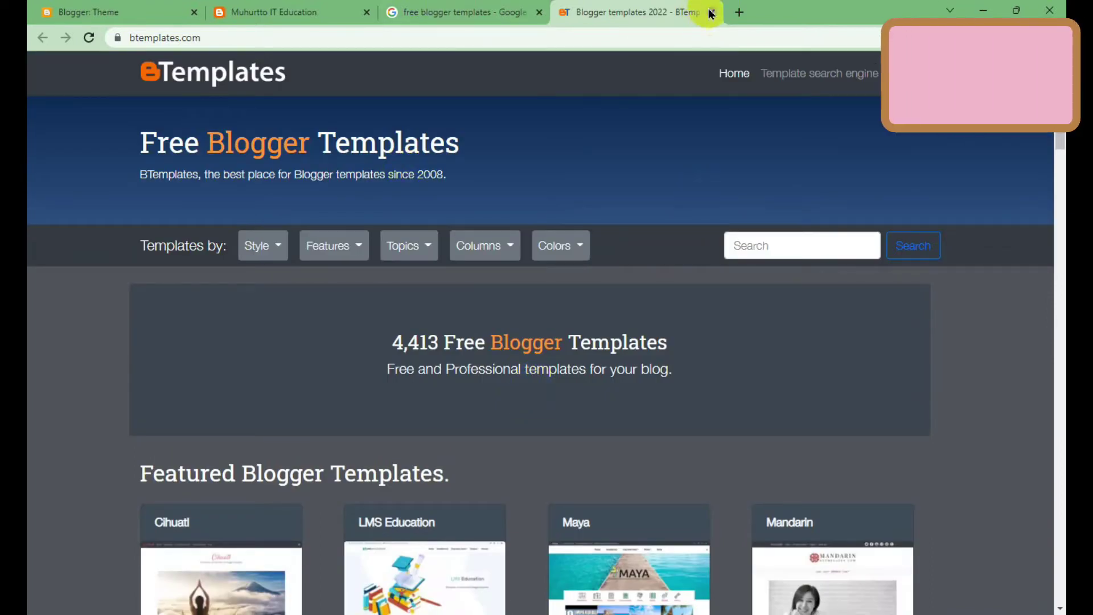
Step: Close the BTemplates and Google search tabs and return to the Blogger Theme tab
click(711, 12)
click(539, 12)
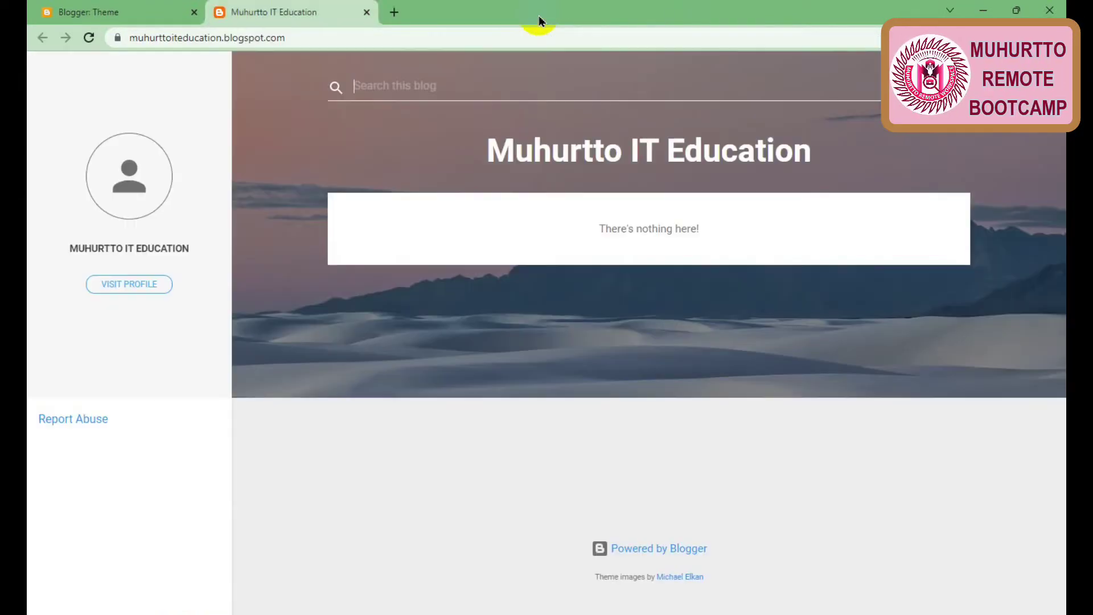
click(145, 7)
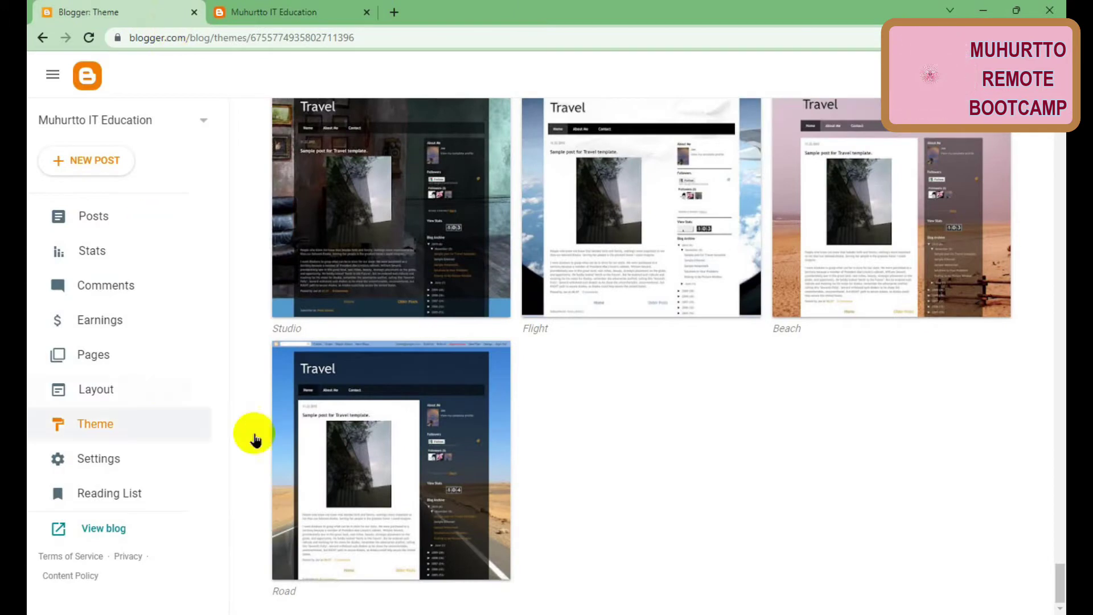
Step: Open the blog's Settings and scroll down to the Permissions section
click(117, 450)
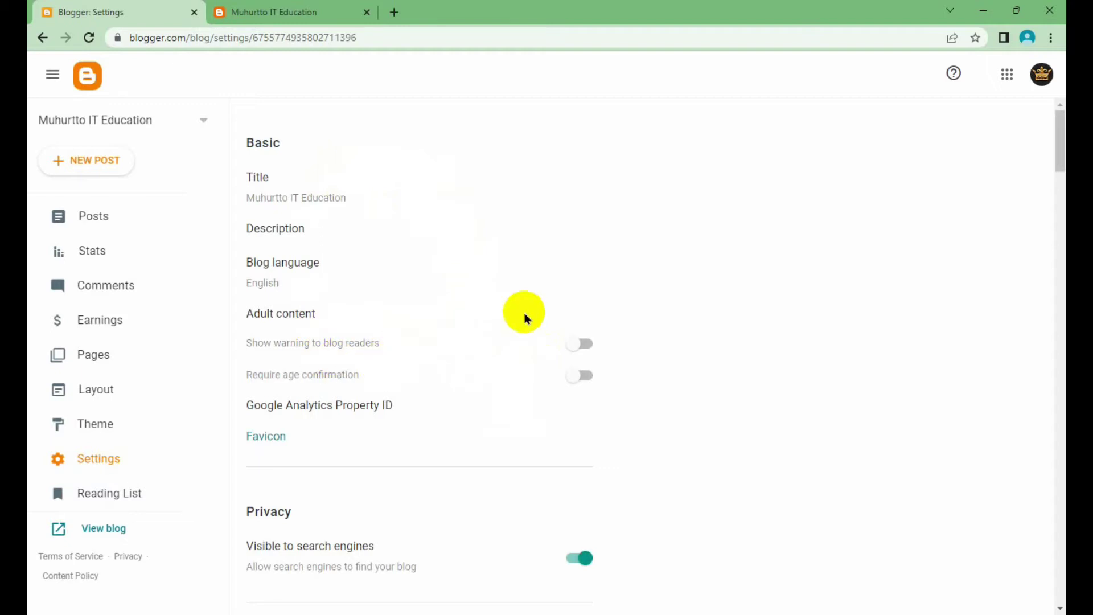
scroll(527, 319, down, 1)
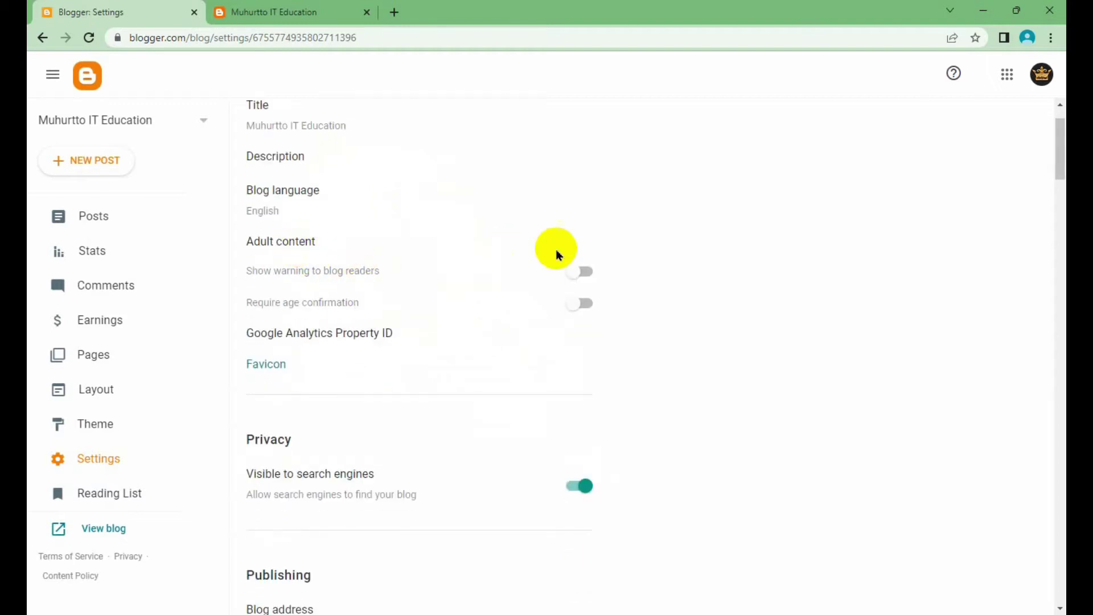
scroll(445, 347, down, 3)
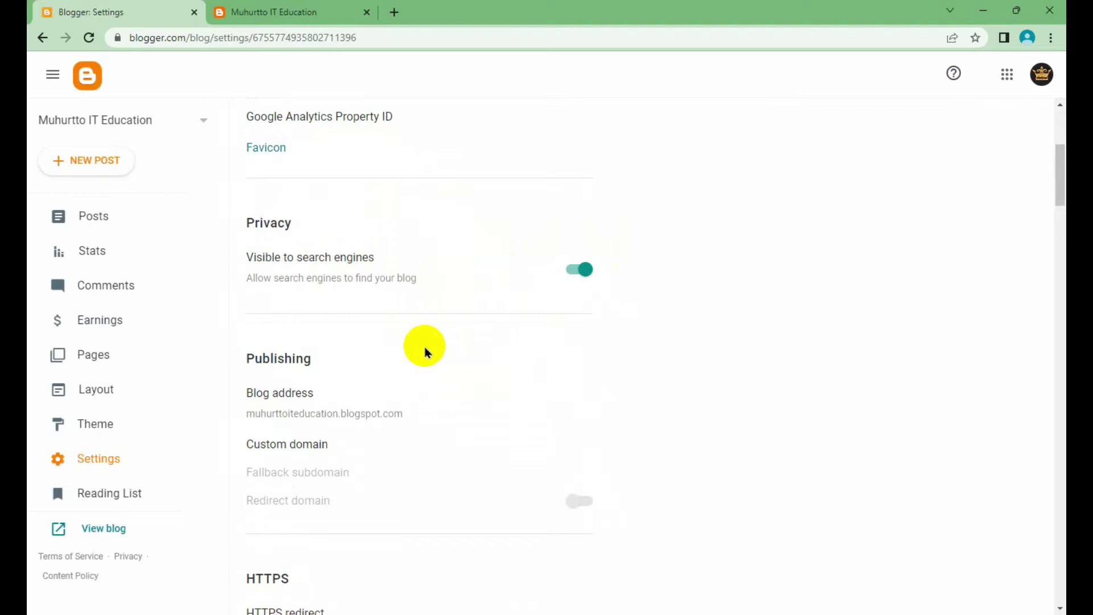
scroll(427, 351, down, 1)
scroll(426, 352, down, 1)
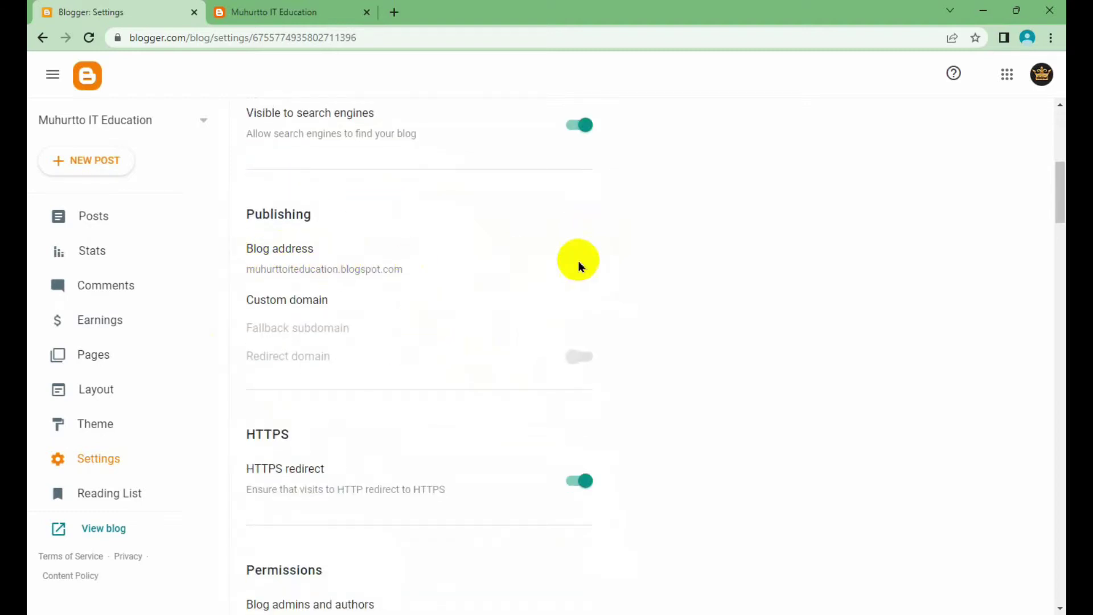
scroll(514, 263, down, 1)
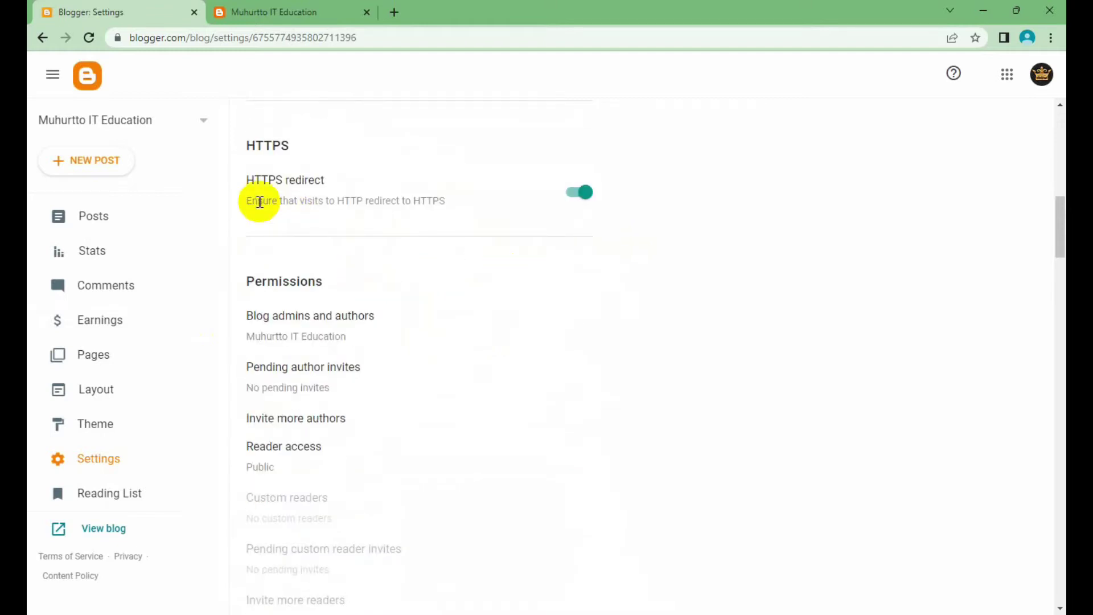
scroll(464, 280, down, 3)
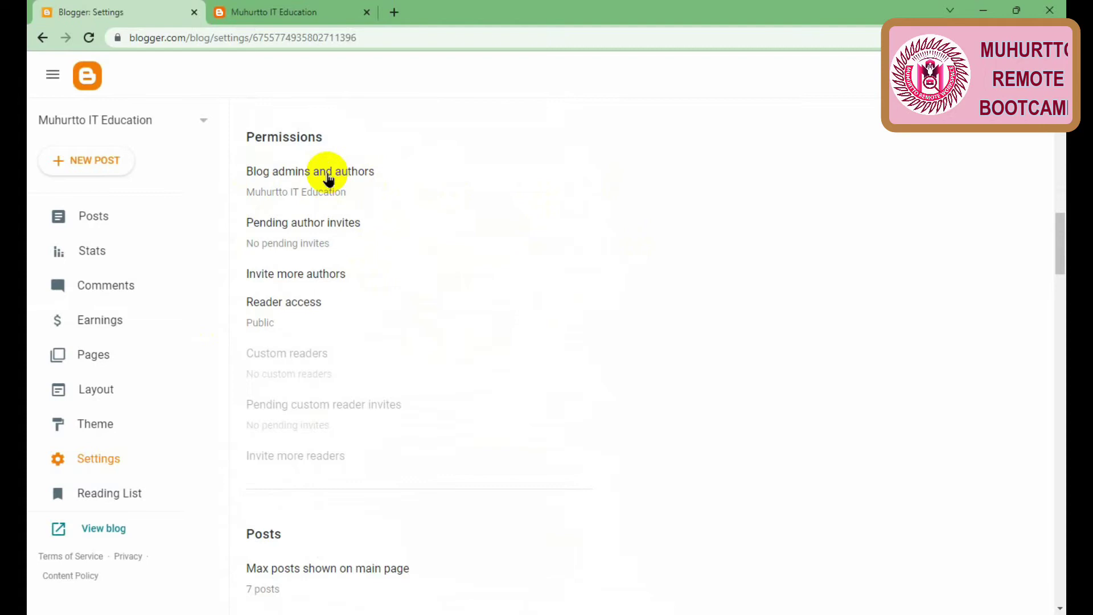
click(325, 173)
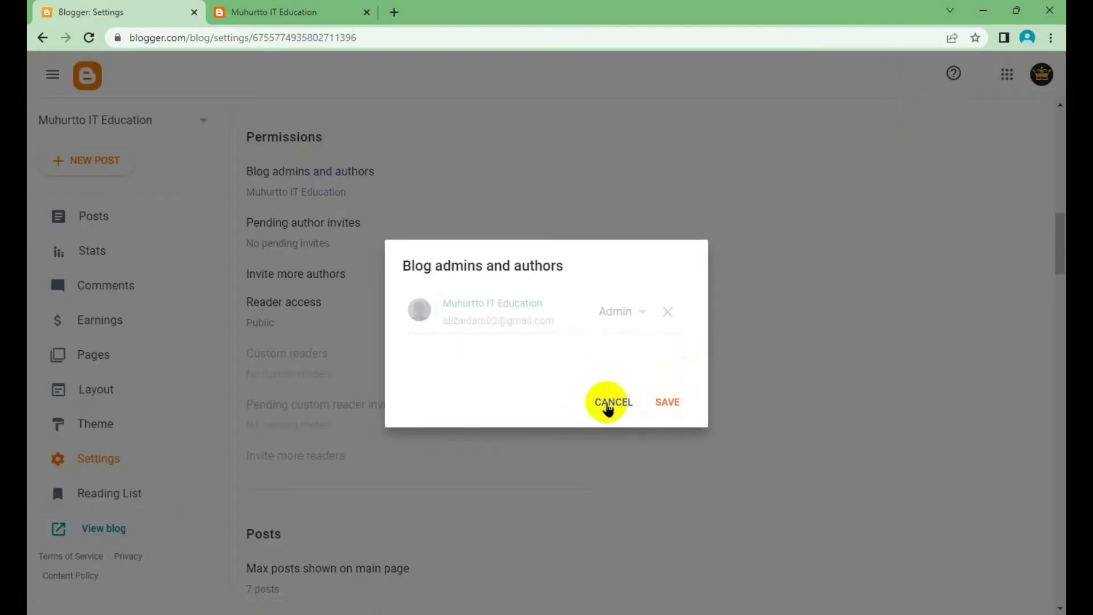
click(608, 405)
click(311, 276)
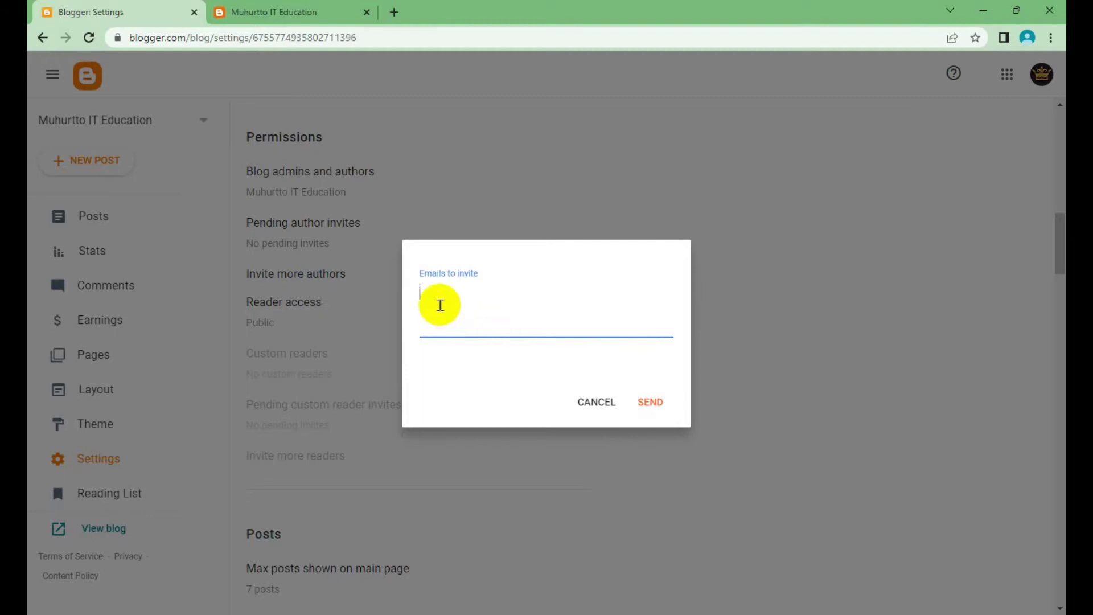
click(597, 402)
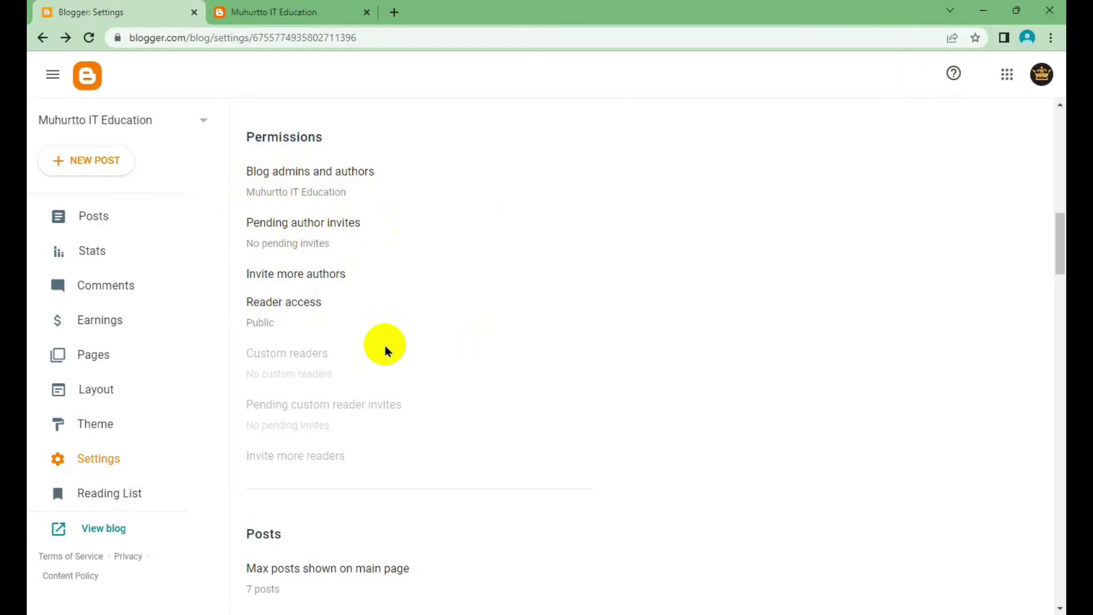
Step: Change Max posts shown on main page from 7 to 5 and save
scroll(469, 293, down, 6)
scroll(469, 292, down, 1)
scroll(469, 292, down, 1)
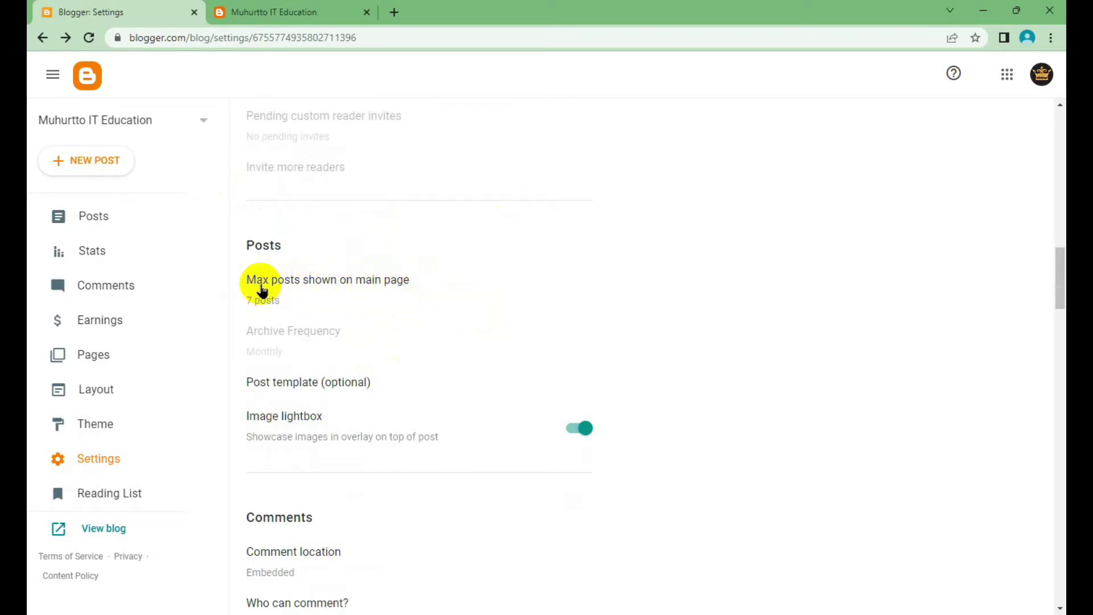
click(353, 300)
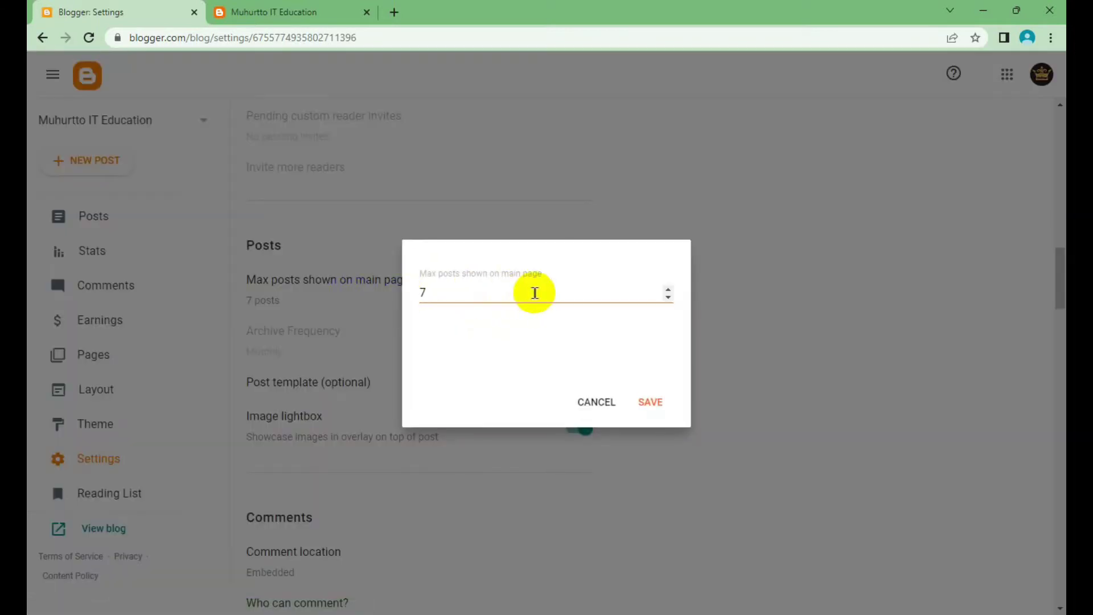
drag(482, 292, 413, 295)
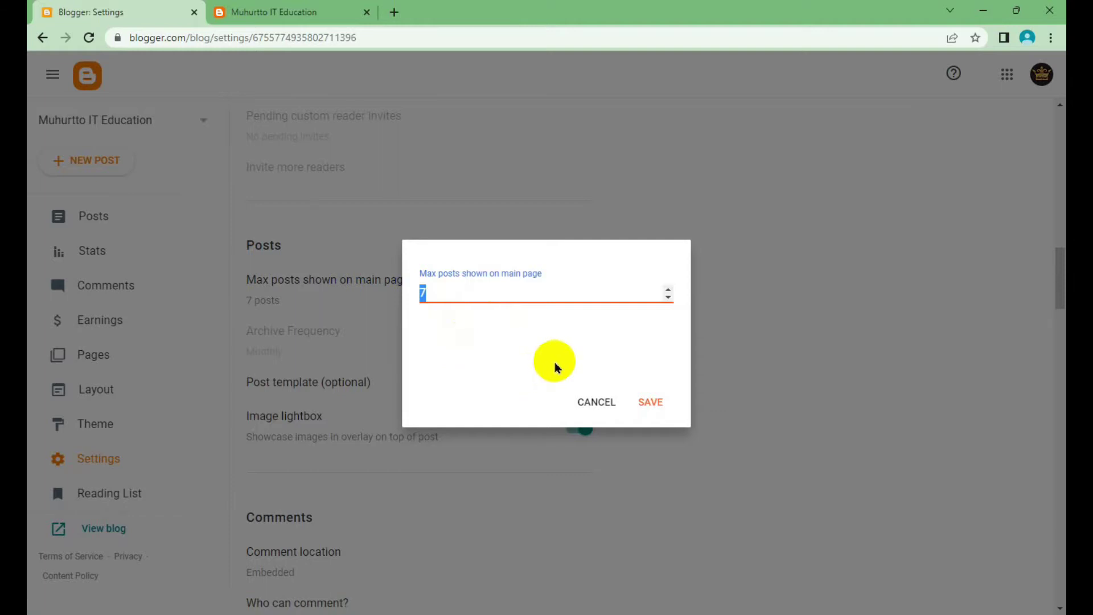
text(5)
click(663, 402)
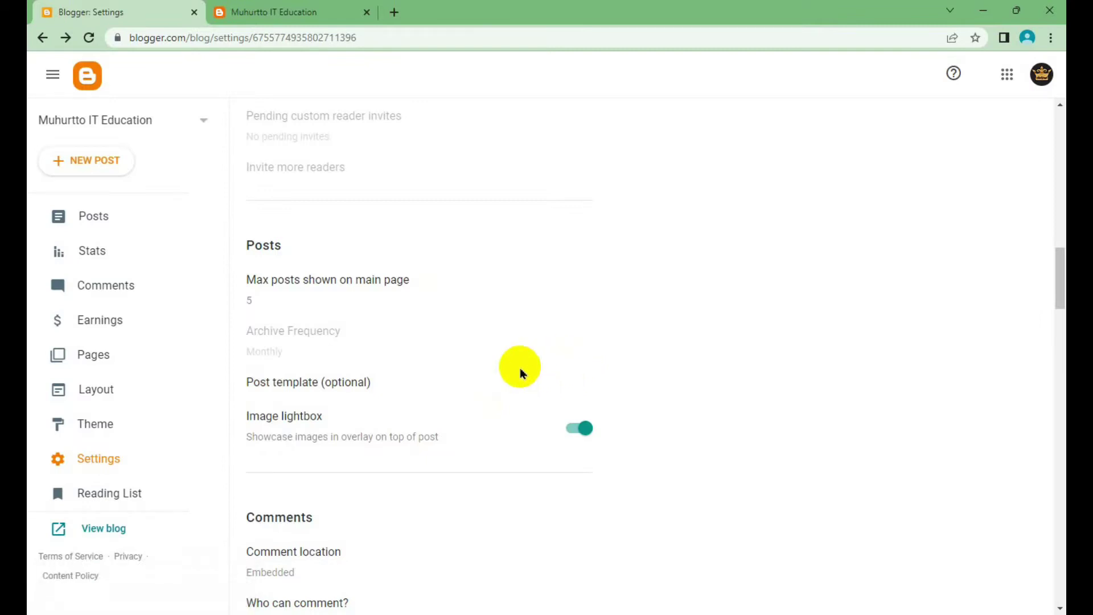
Step: Scroll down the Settings page to the Formatting section
scroll(456, 363, down, 1)
scroll(449, 362, down, 3)
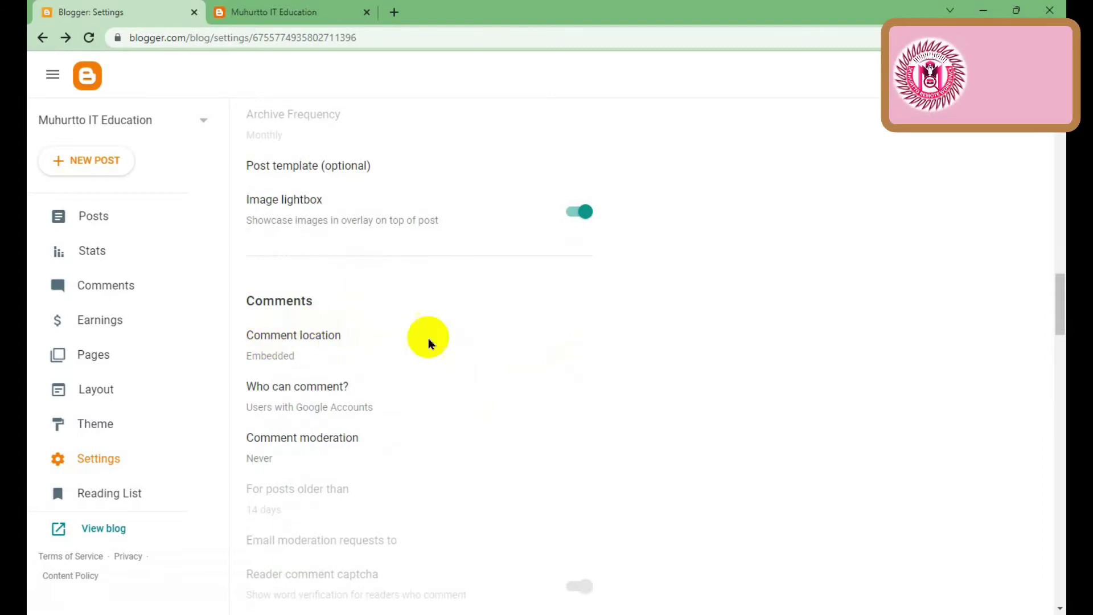
scroll(533, 325, down, 4)
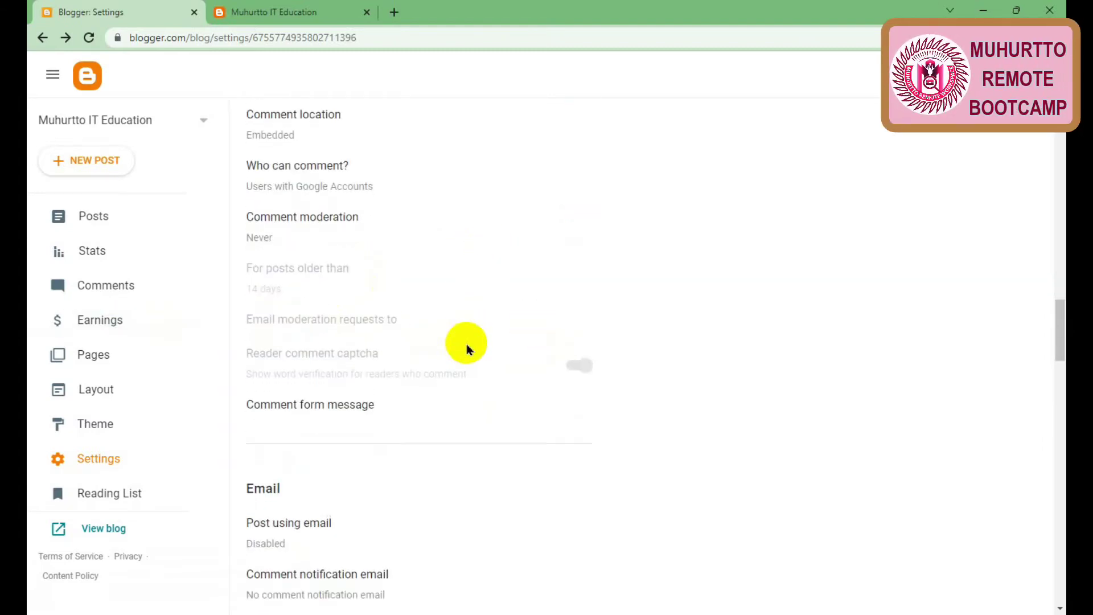
scroll(467, 344, down, 4)
scroll(533, 326, down, 2)
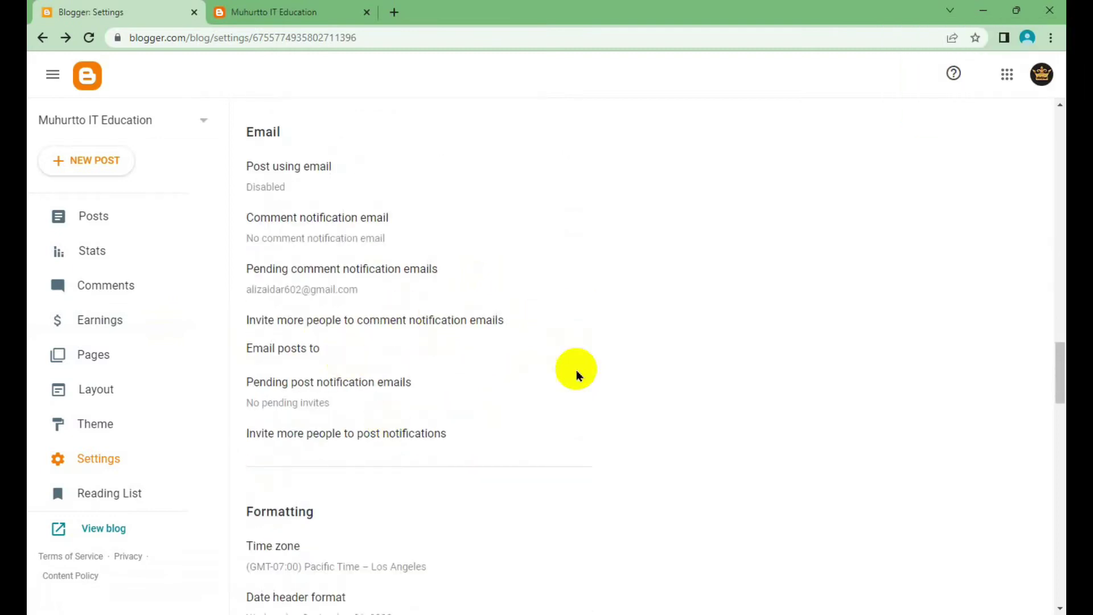
scroll(578, 370, down, 5)
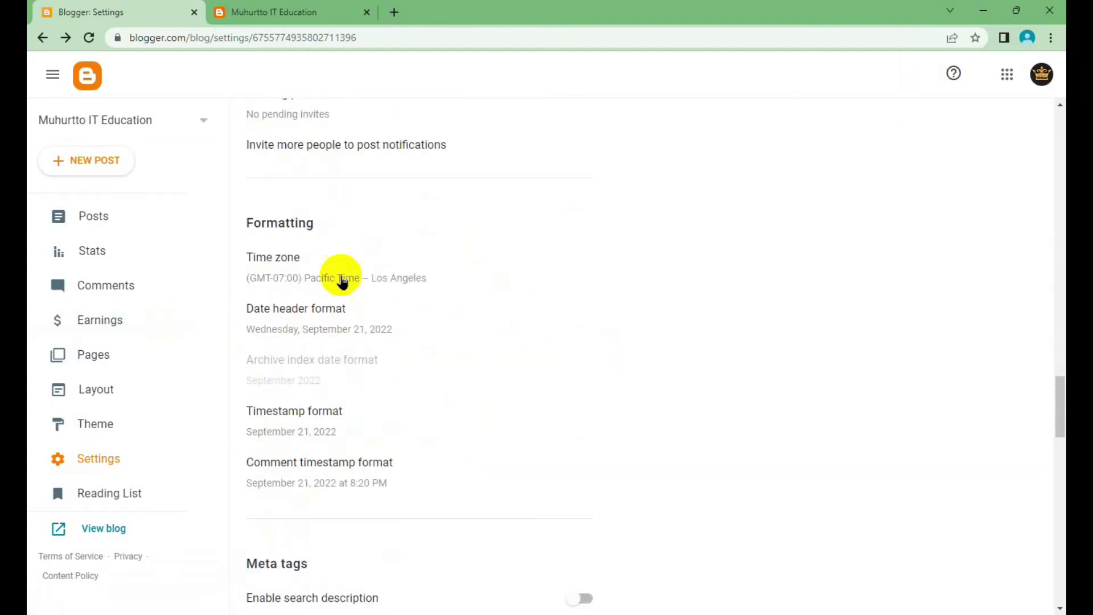
Step: Open the Time zone list and scroll down toward the GMT+06:00 entries
click(288, 276)
scroll(549, 207, down, 2)
scroll(554, 286, down, 5)
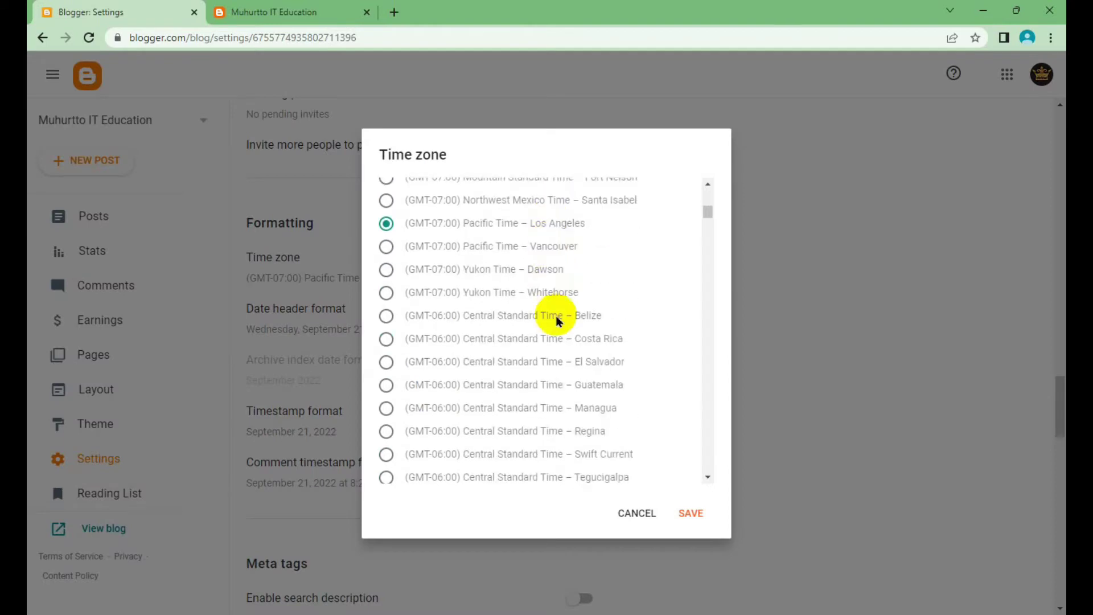
scroll(557, 321, down, 5)
scroll(558, 321, down, 1)
scroll(557, 320, down, 3)
scroll(558, 320, down, 3)
scroll(558, 320, down, 2)
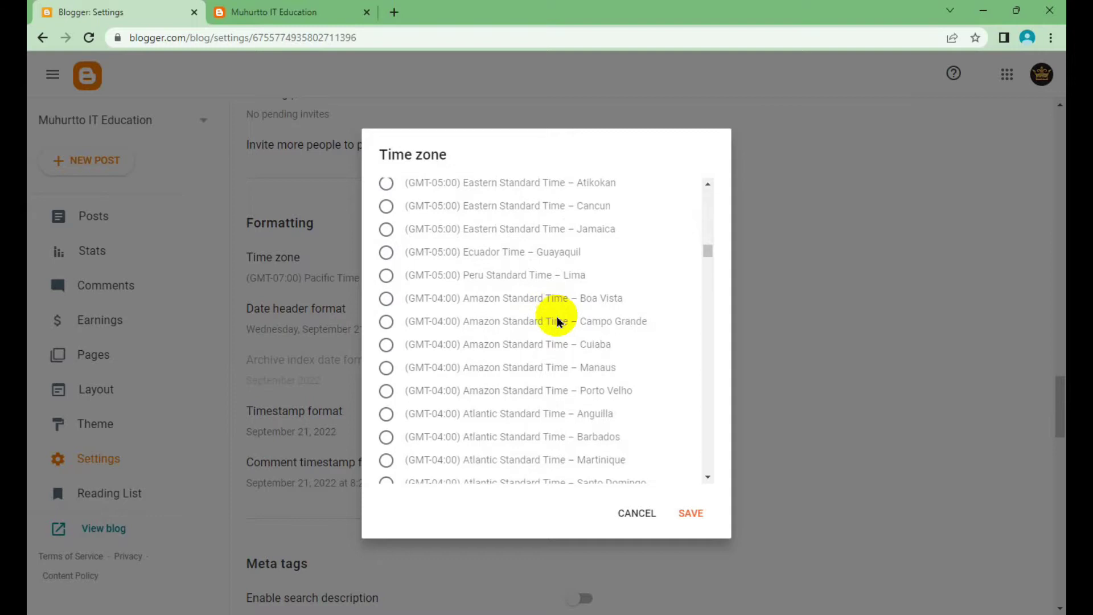
scroll(558, 320, down, 4)
scroll(557, 321, down, 2)
scroll(557, 321, down, 7)
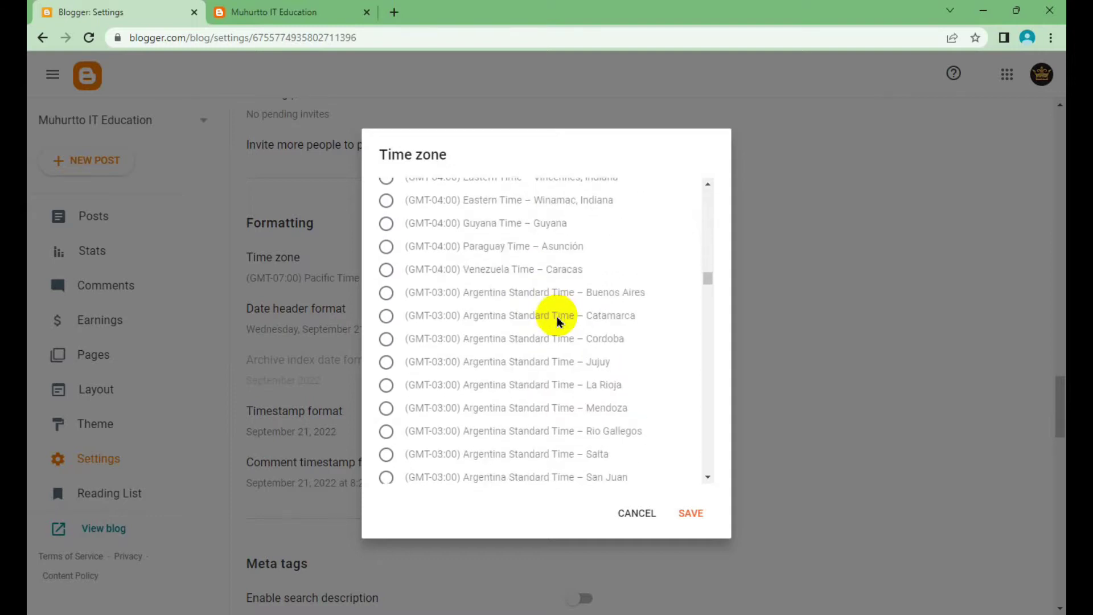
scroll(557, 321, down, 4)
scroll(558, 321, down, 4)
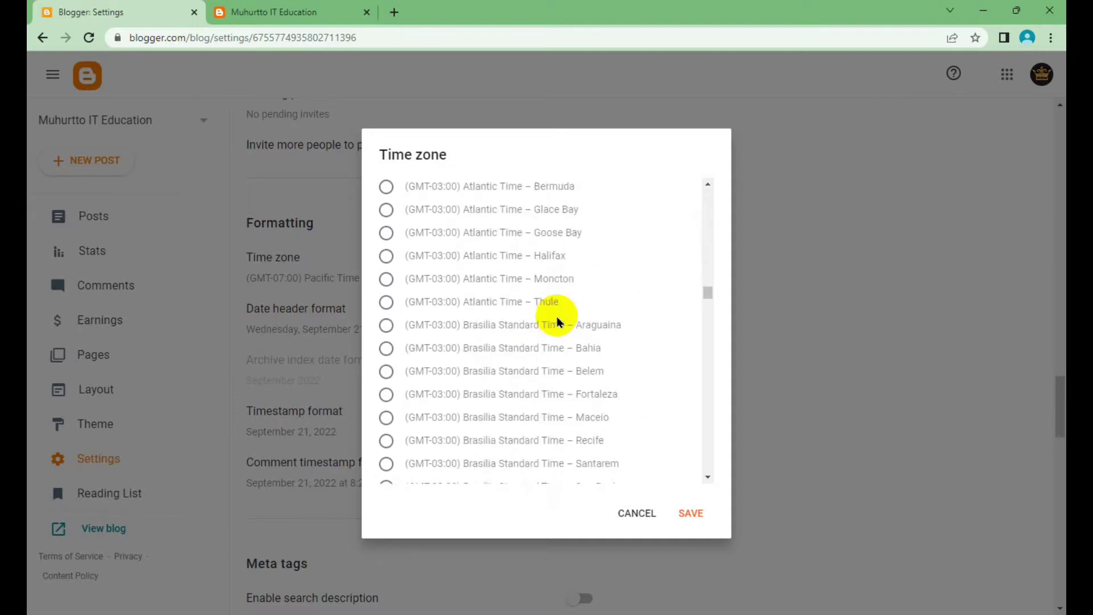
scroll(558, 321, down, 5)
scroll(558, 320, down, 5)
scroll(558, 321, down, 5)
scroll(557, 320, down, 2)
scroll(558, 321, down, 3)
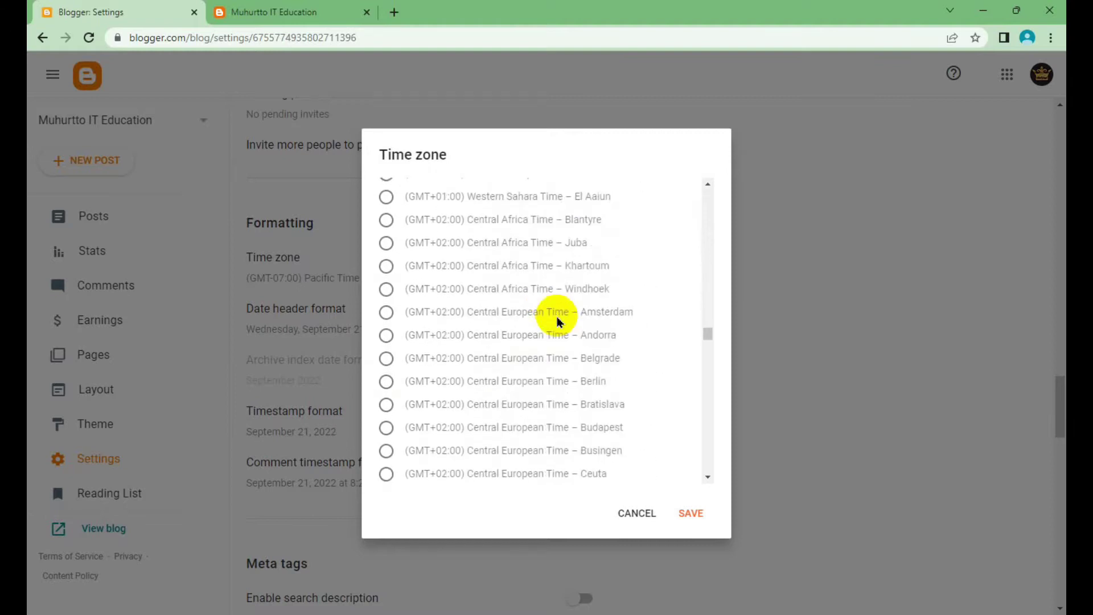
scroll(558, 321, down, 5)
scroll(558, 320, down, 3)
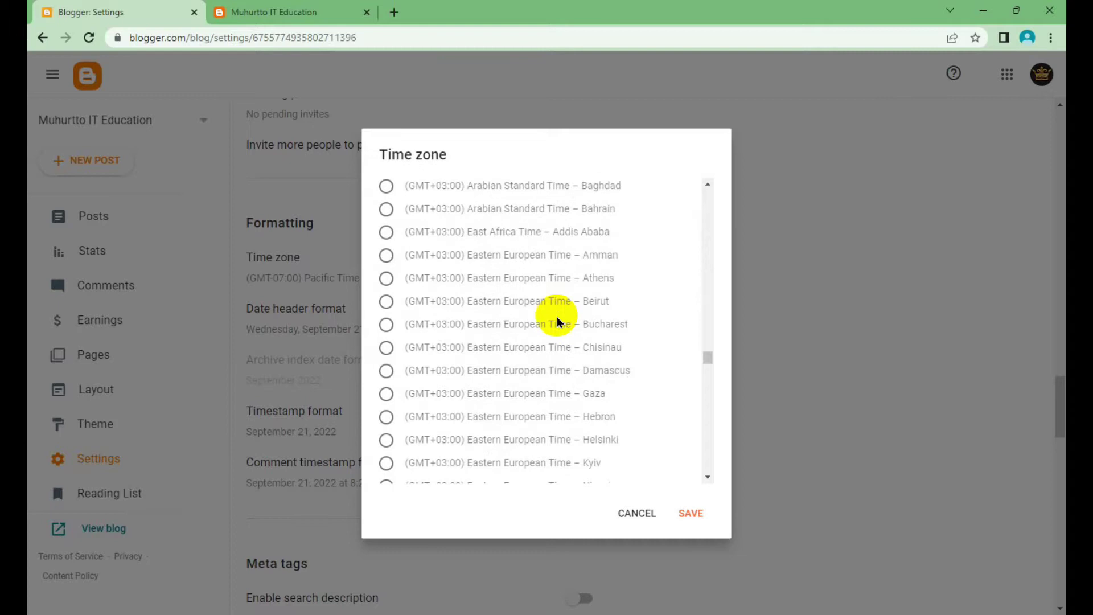
scroll(558, 321, down, 1)
scroll(558, 321, down, 3)
scroll(558, 320, down, 2)
scroll(558, 320, down, 1)
scroll(558, 318, down, 1)
scroll(561, 318, down, 5)
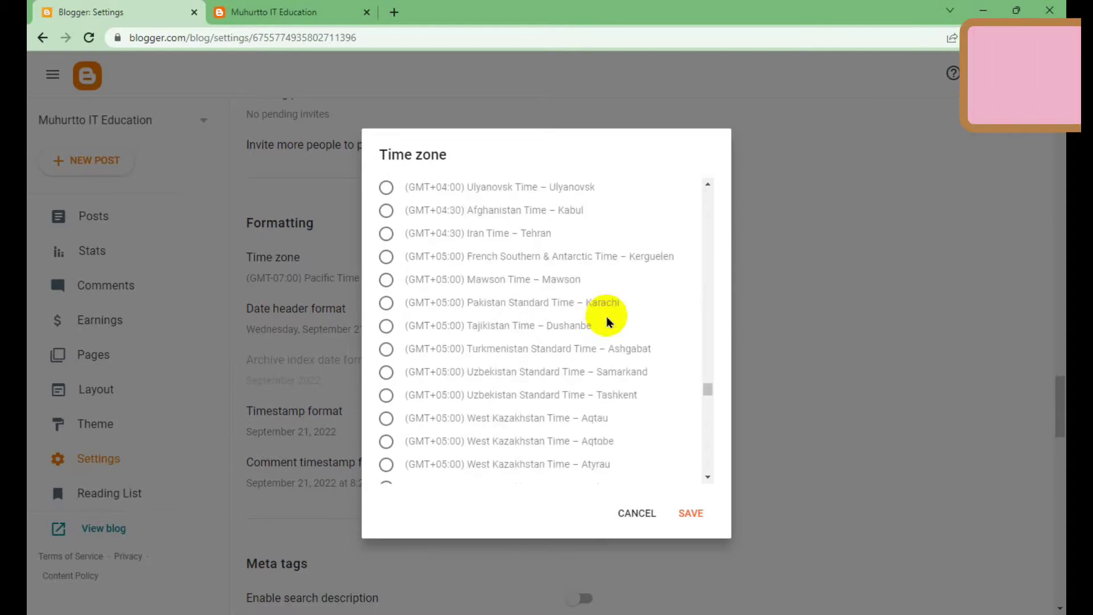
scroll(609, 321, down, 1)
scroll(609, 320, down, 5)
scroll(608, 320, down, 2)
scroll(609, 321, down, 2)
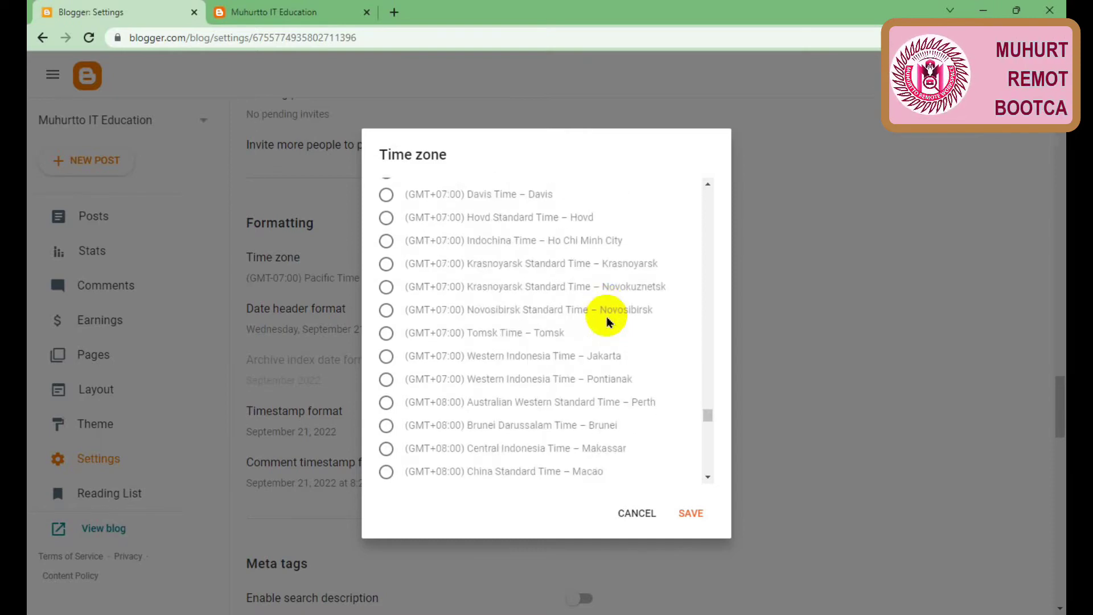
scroll(609, 320, down, 5)
scroll(609, 321, down, 2)
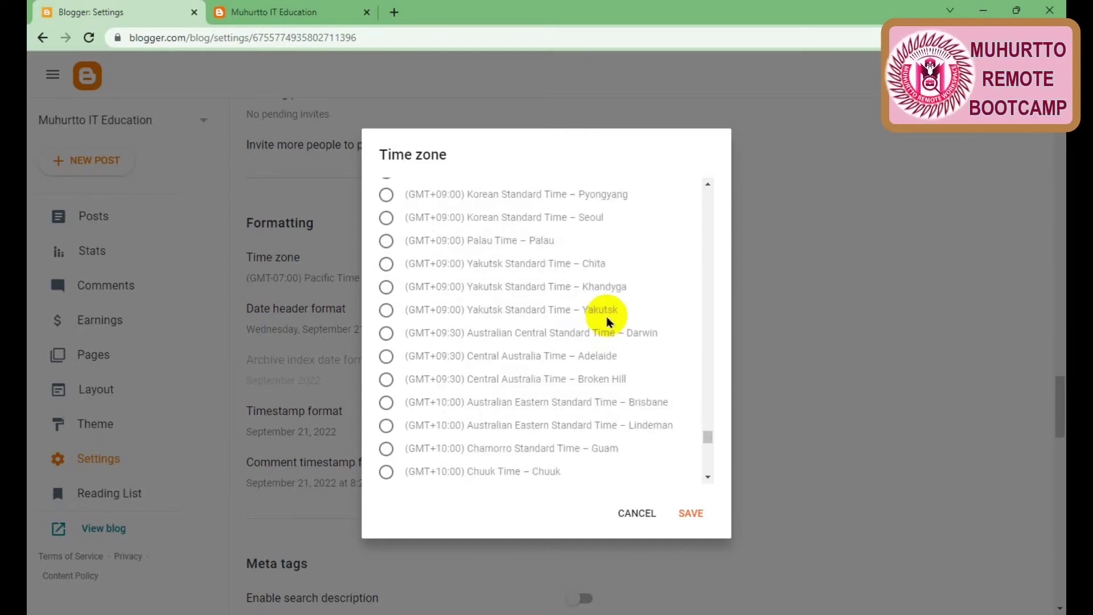
scroll(609, 320, down, 1)
scroll(609, 320, down, 5)
scroll(607, 305, down, 1)
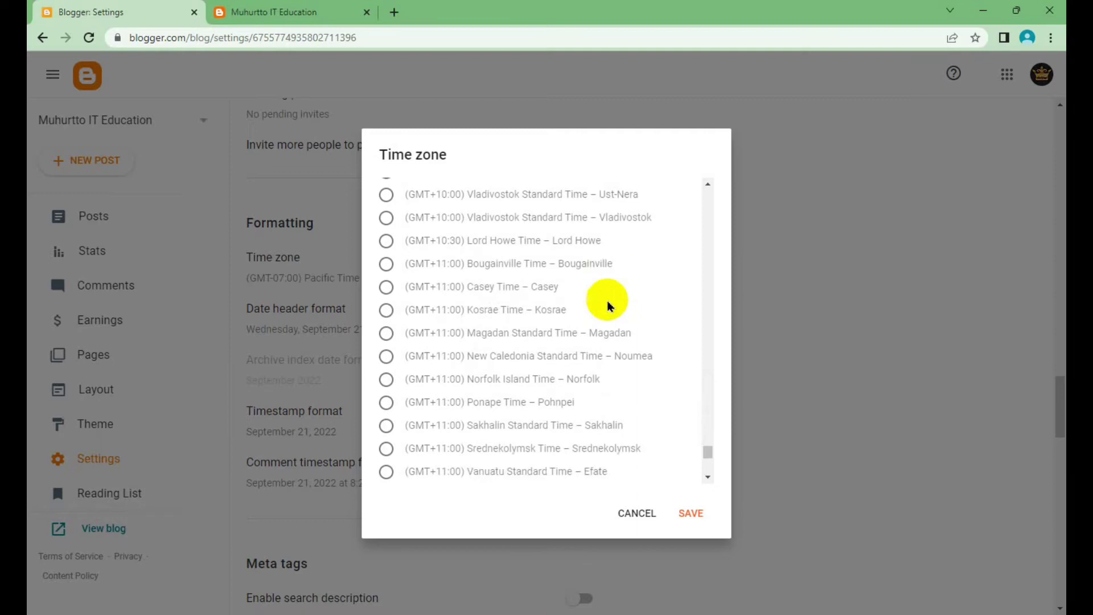
scroll(608, 306, down, 5)
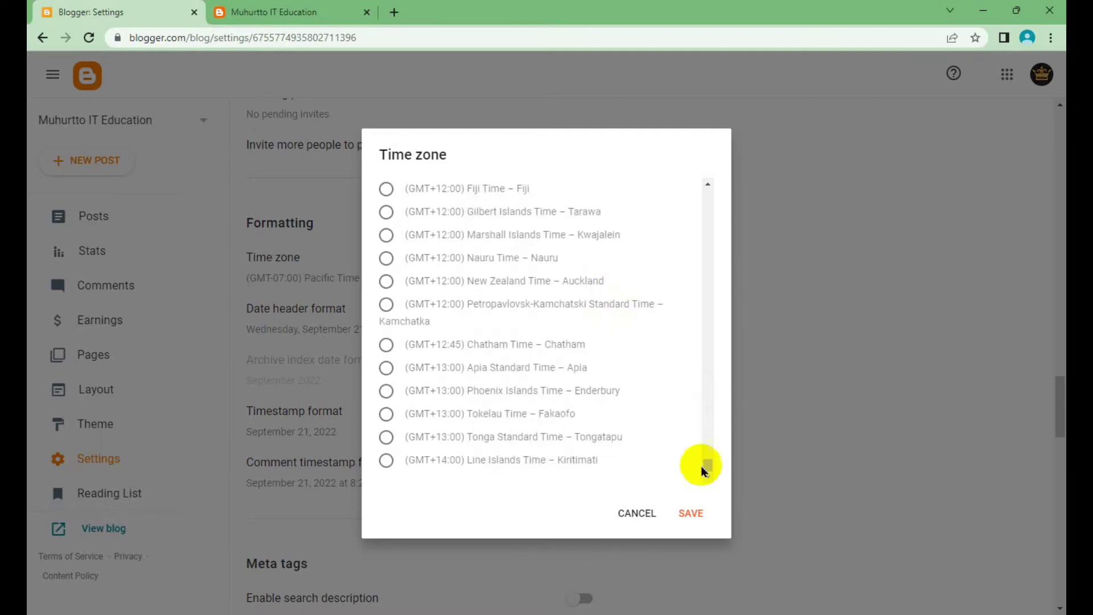
Step: Select (GMT+06:00) Bangladesh Standard Time – Dhaka as the time zone and save
drag(708, 466, 705, 402)
scroll(706, 462, up, 1)
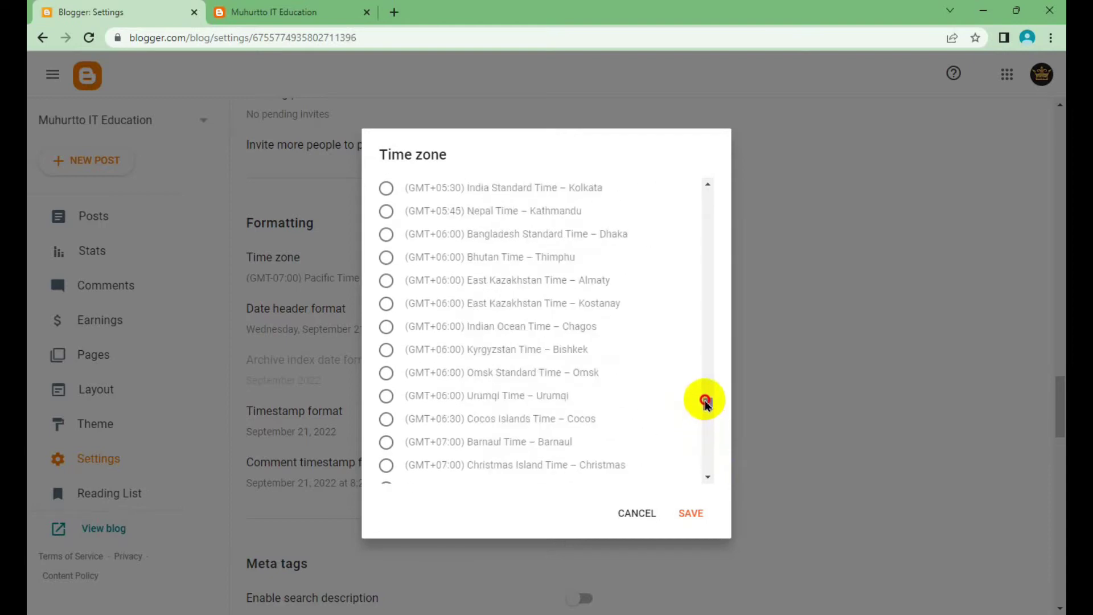
click(565, 233)
click(686, 513)
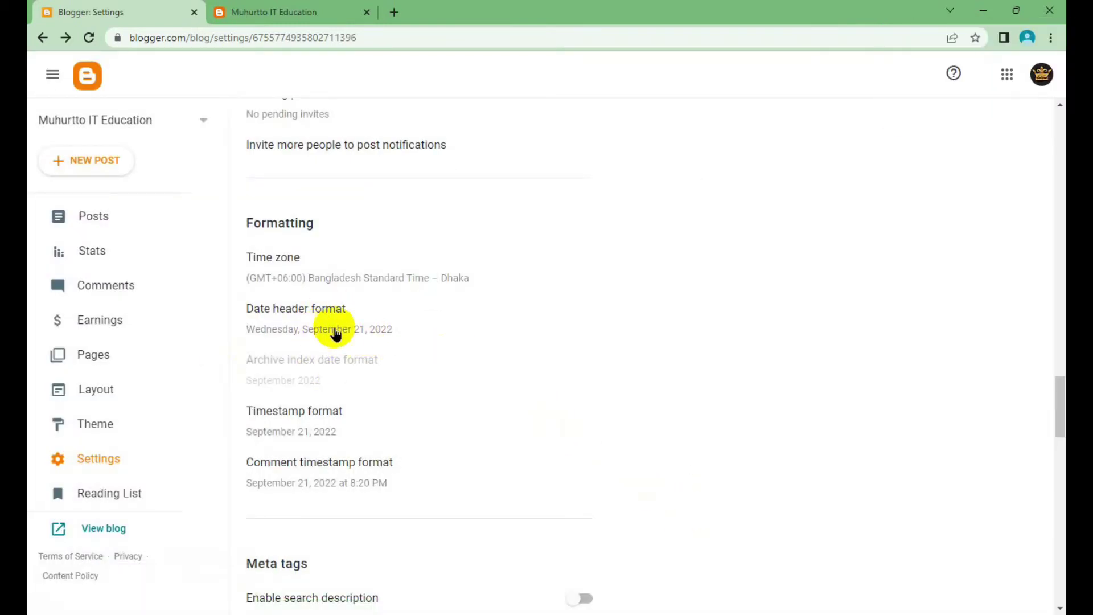
Step: Scroll through the remaining blog settings and back up to Basic settings
scroll(454, 383, down, 4)
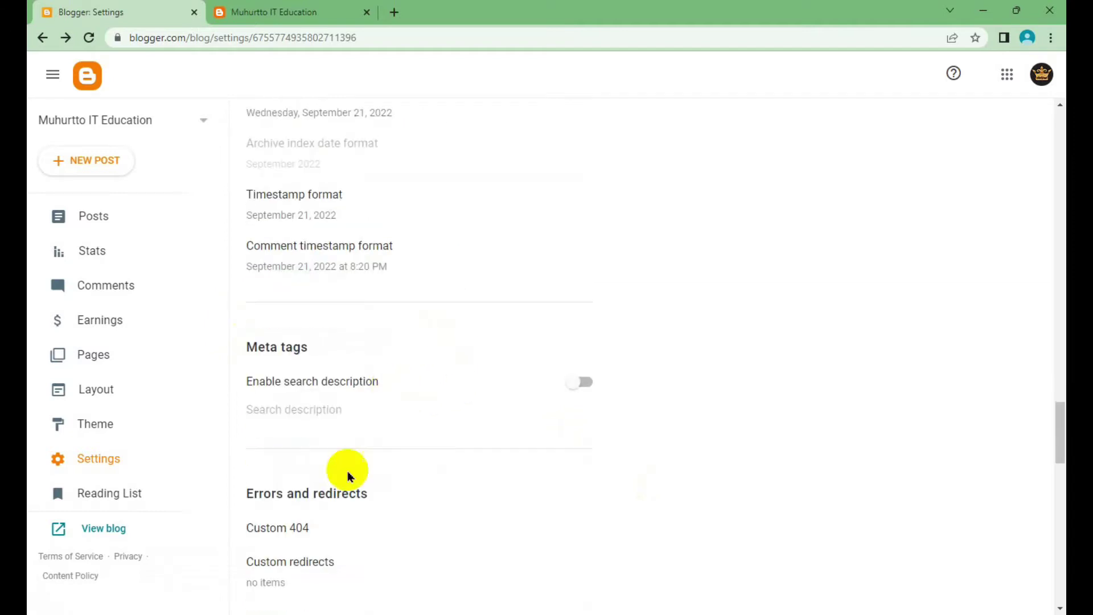
scroll(365, 424, down, 4)
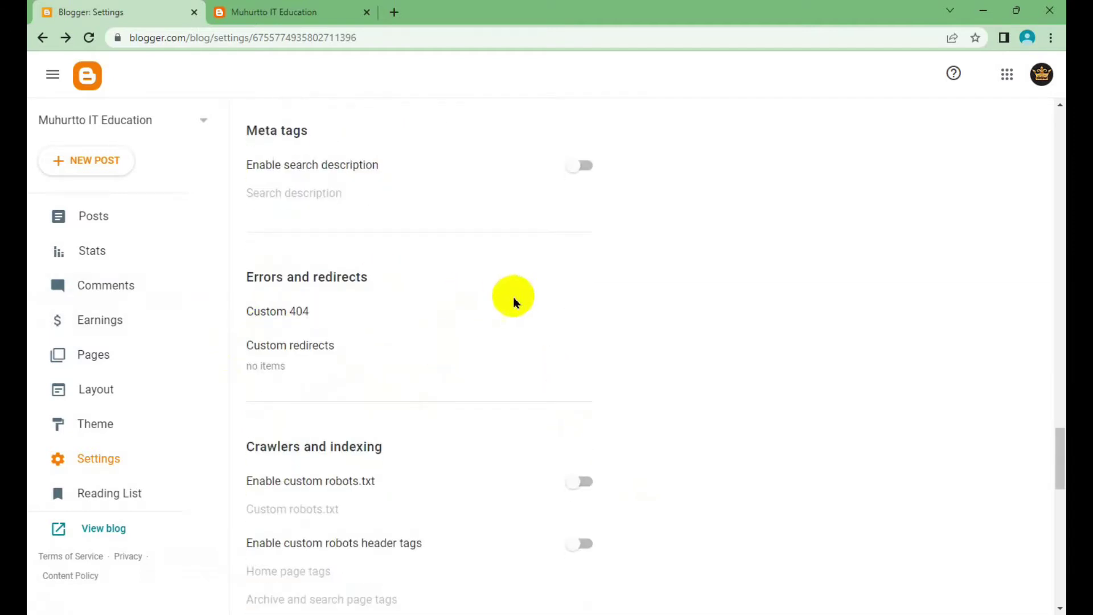
scroll(496, 395, down, 4)
scroll(488, 403, down, 5)
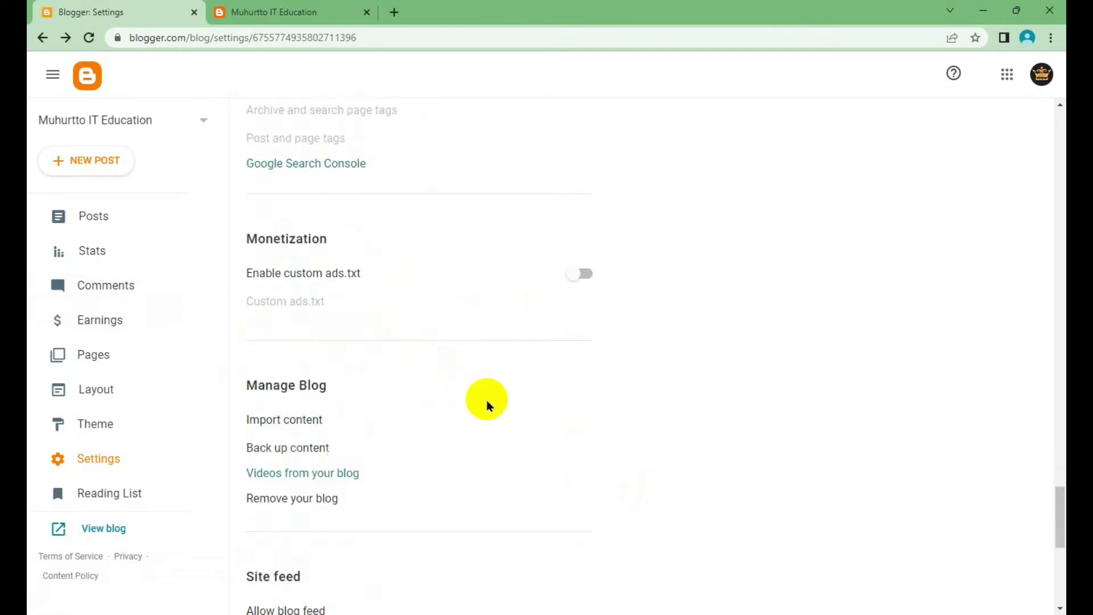
scroll(422, 429, down, 4)
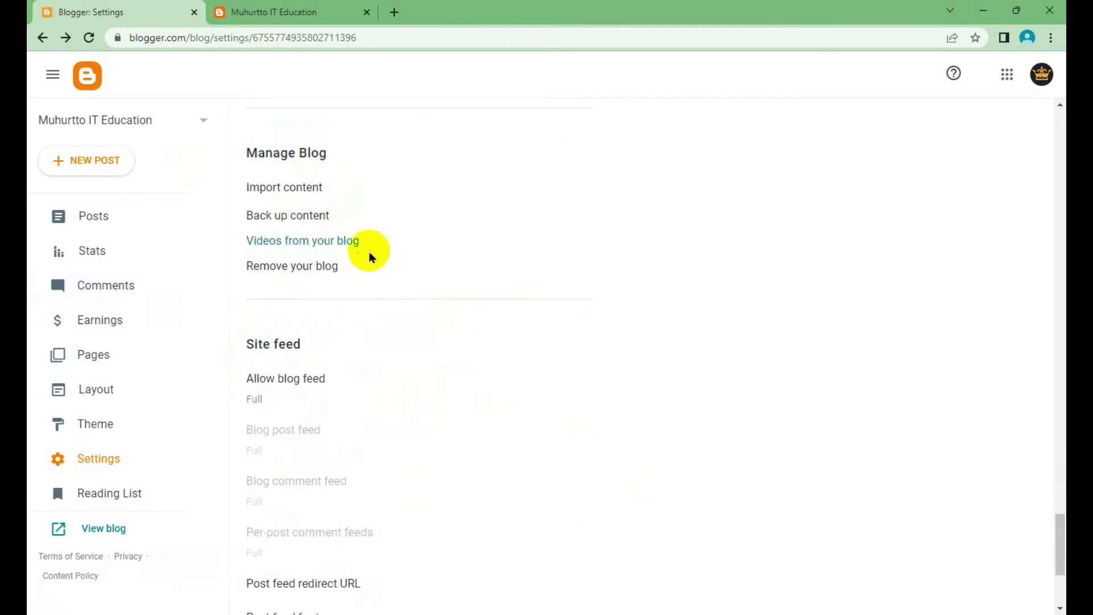
scroll(384, 339, down, 3)
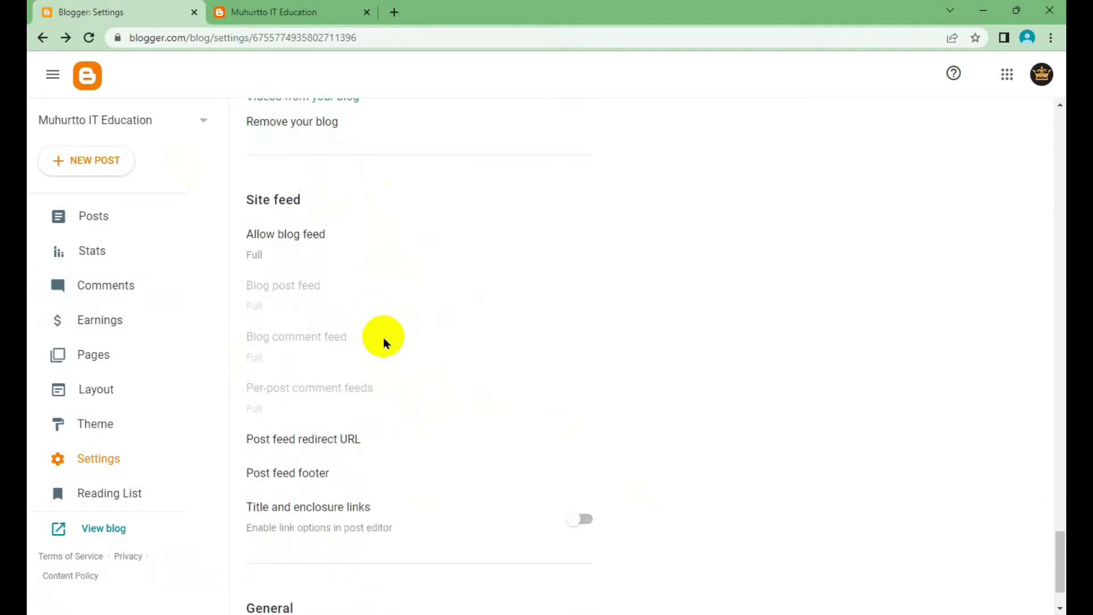
scroll(396, 312, up, 4)
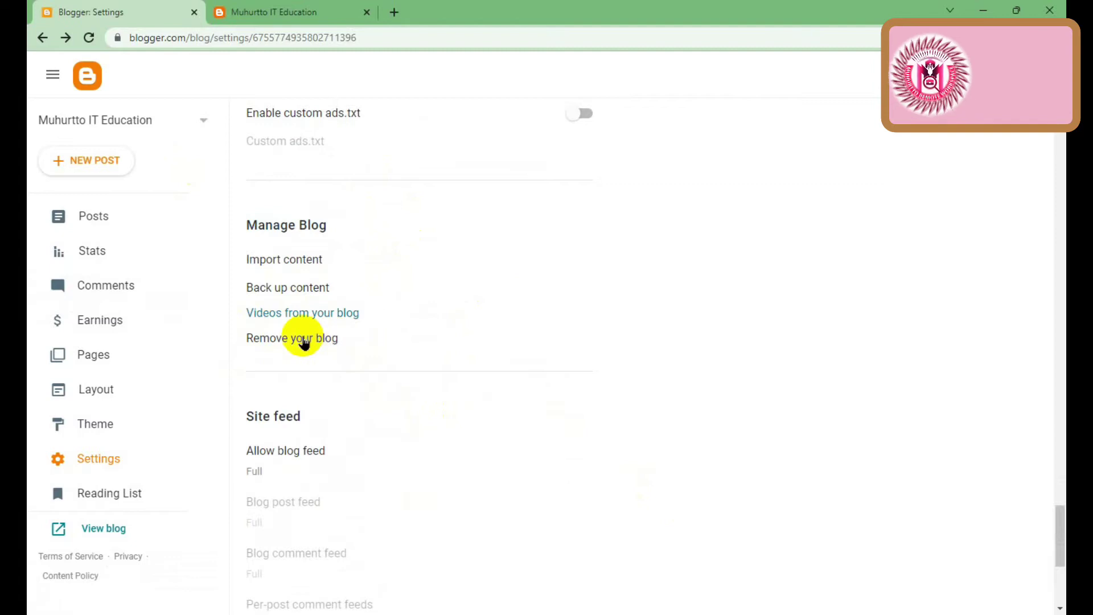
scroll(497, 353, down, 2)
scroll(497, 353, down, 3)
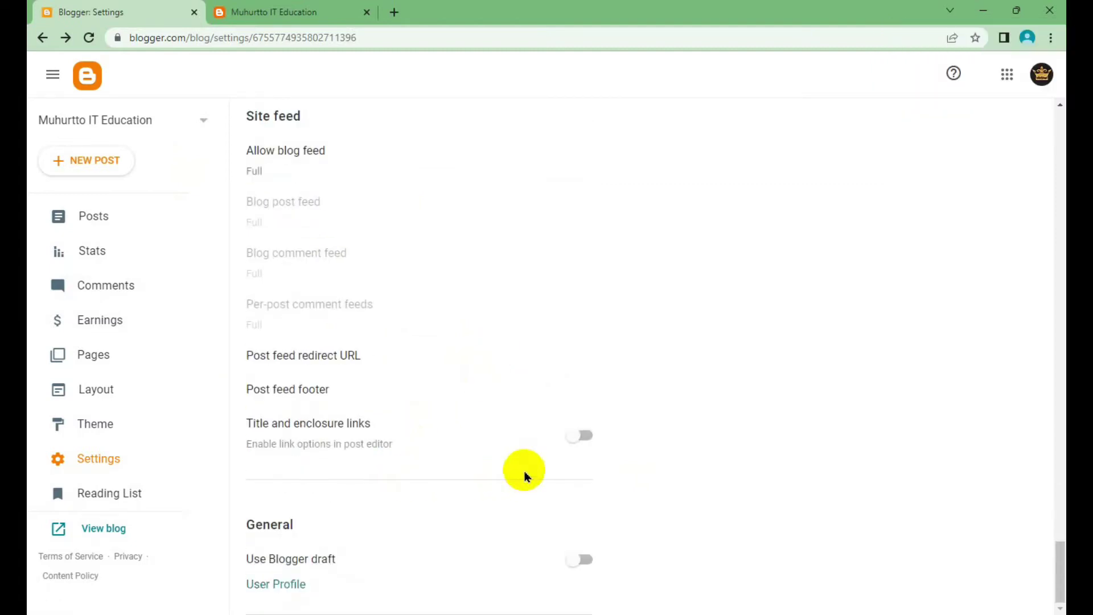
scroll(524, 473, up, 5)
scroll(525, 476, up, 3)
scroll(522, 472, up, 5)
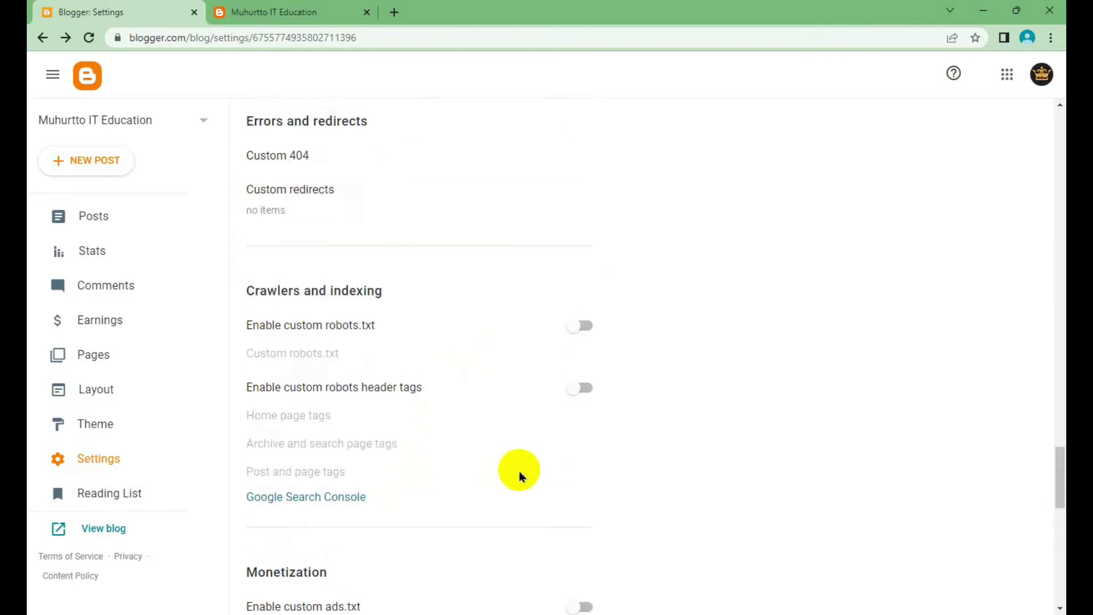
scroll(491, 503, up, 5)
scroll(456, 493, up, 1)
scroll(425, 483, up, 4)
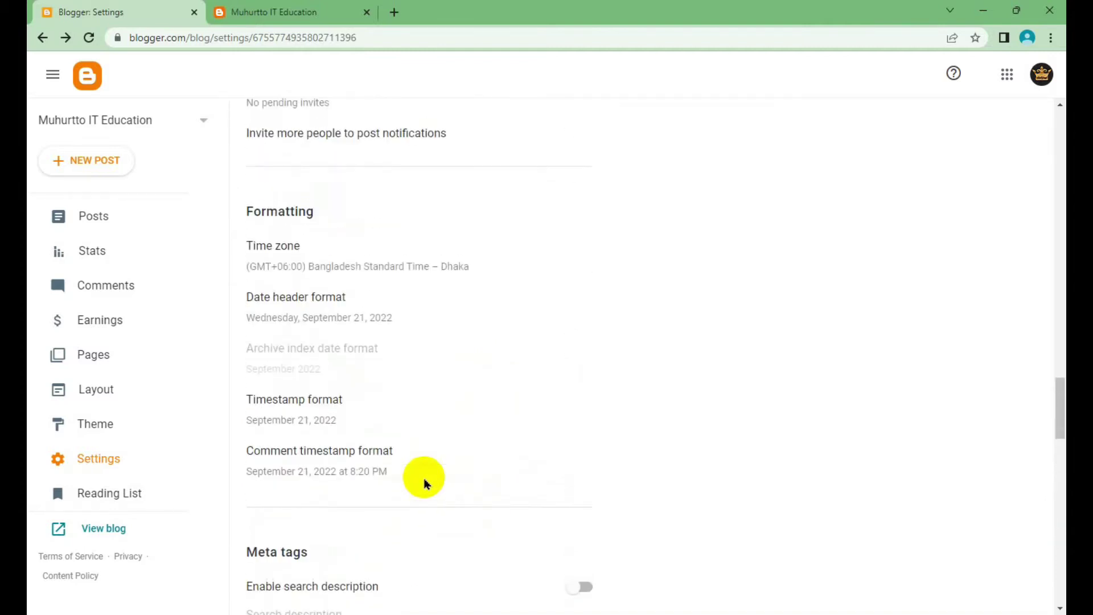
scroll(489, 476, up, 4)
scroll(527, 480, up, 2)
scroll(513, 469, up, 3)
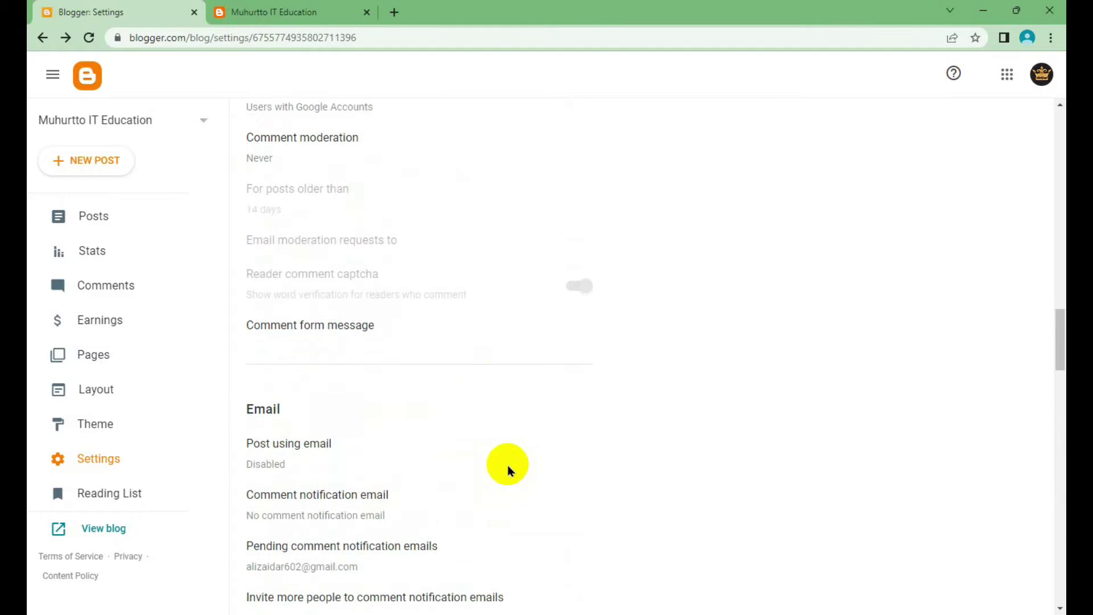
scroll(505, 456, up, 5)
scroll(461, 431, up, 1)
scroll(460, 430, up, 3)
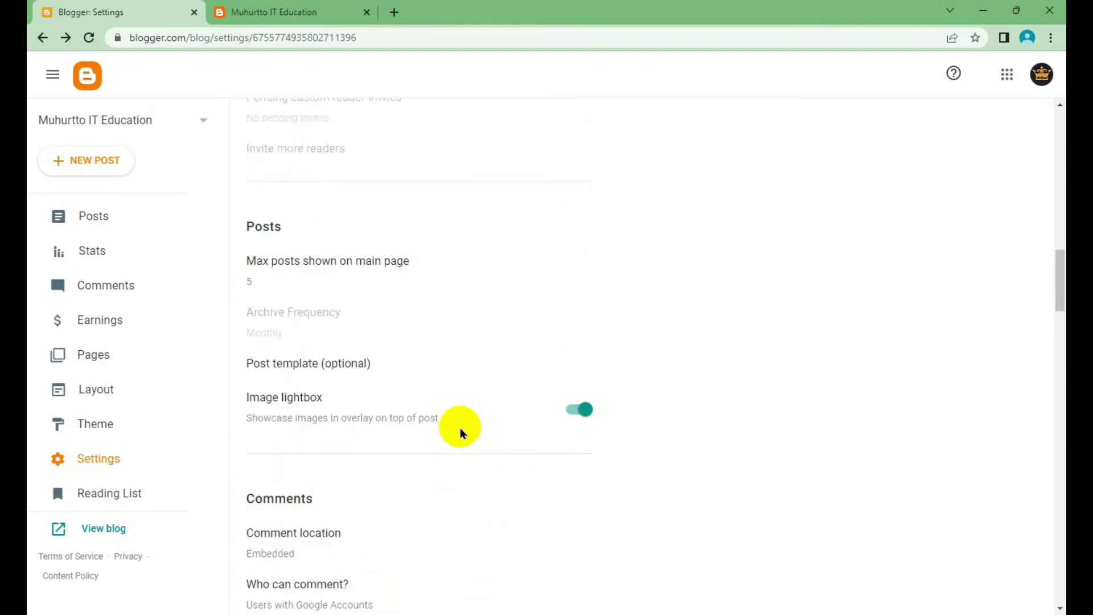
scroll(473, 433, up, 4)
scroll(476, 435, up, 4)
scroll(477, 438, up, 2)
scroll(477, 437, up, 4)
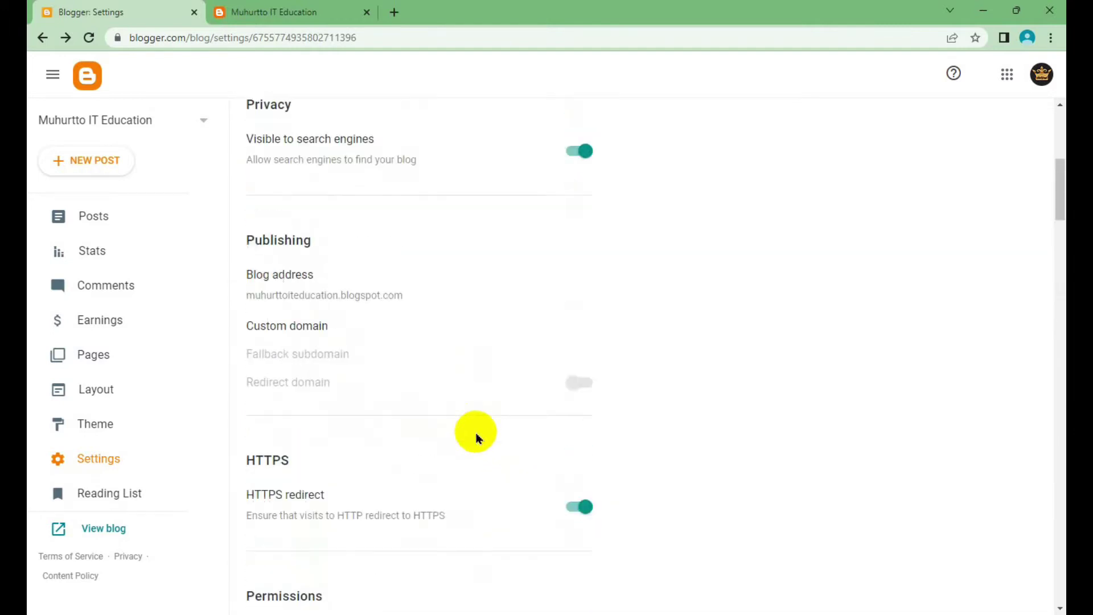
scroll(477, 437, up, 5)
scroll(444, 464, up, 2)
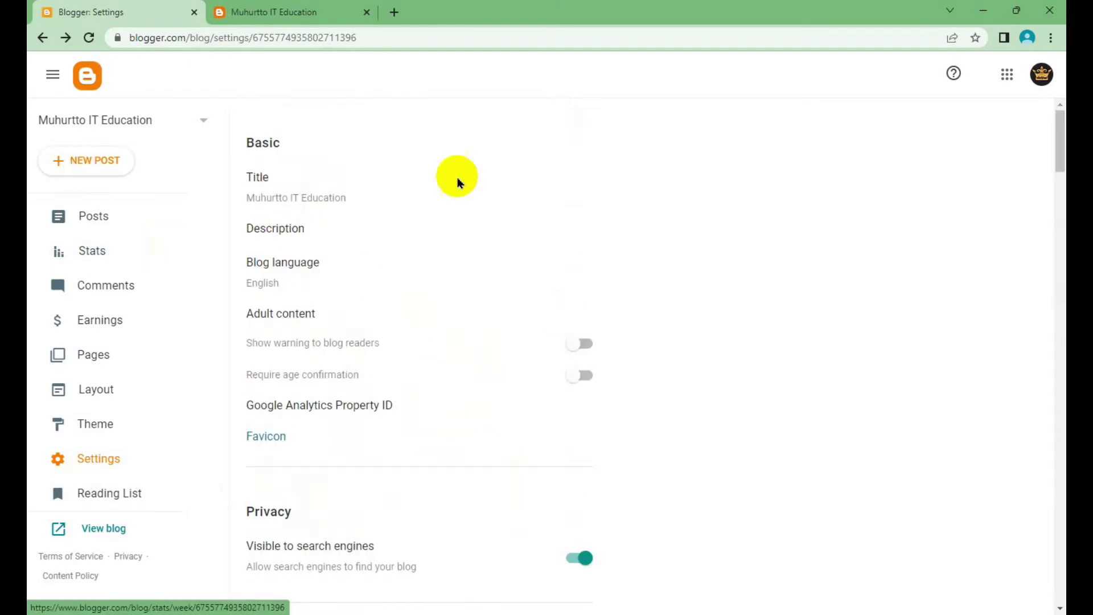
Step: Go to the Blogger Theme page, then open the extracted Eventify-Free-Version-2.0 folder in Downloads
click(91, 423)
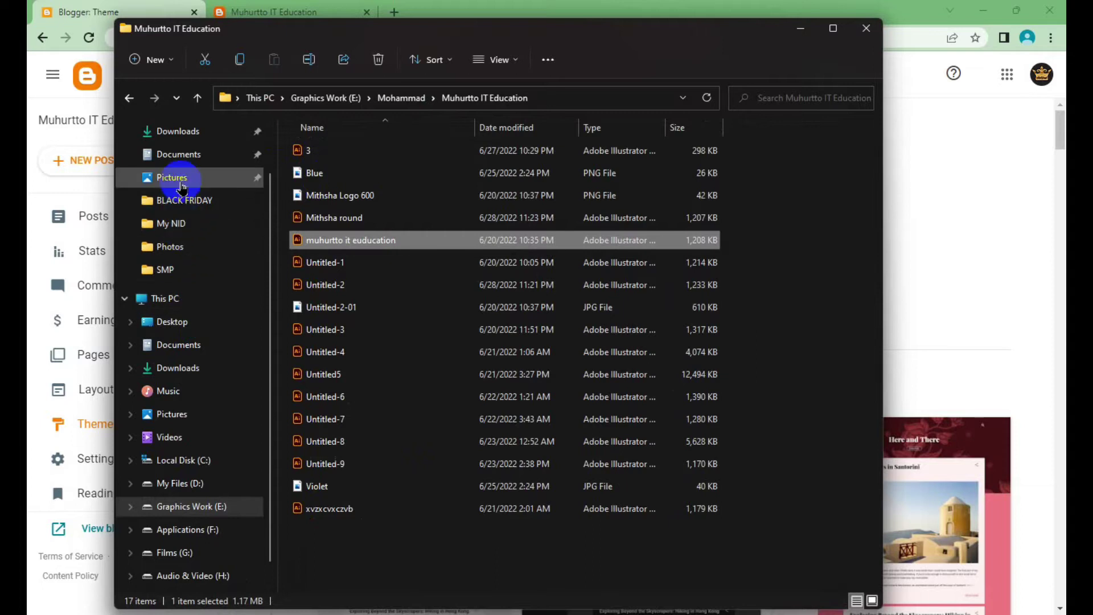
scroll(191, 161, up, 1)
click(191, 155)
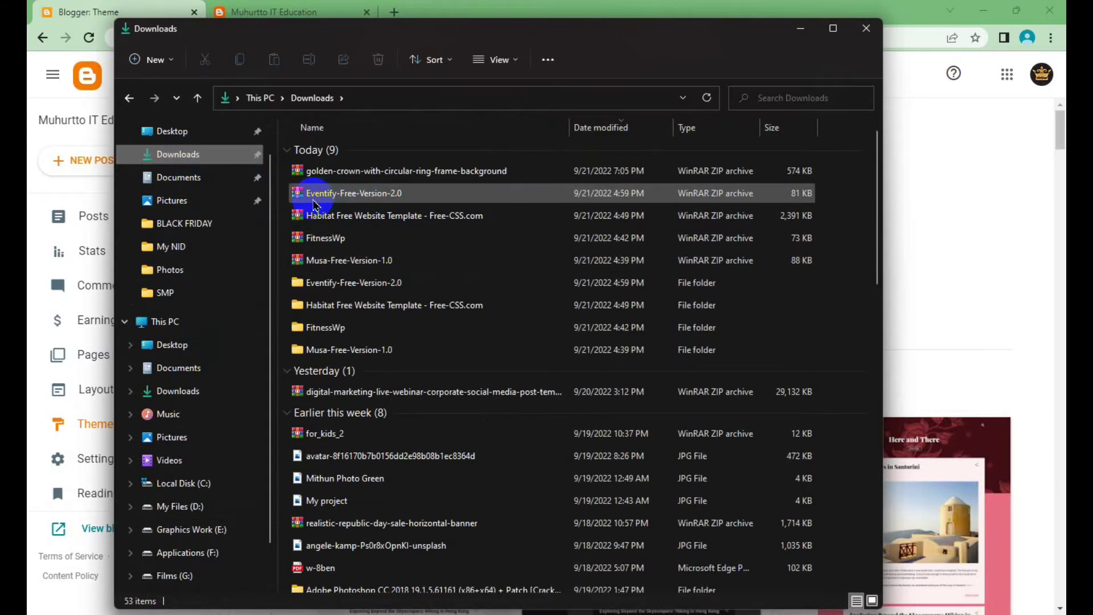
double_click(333, 199)
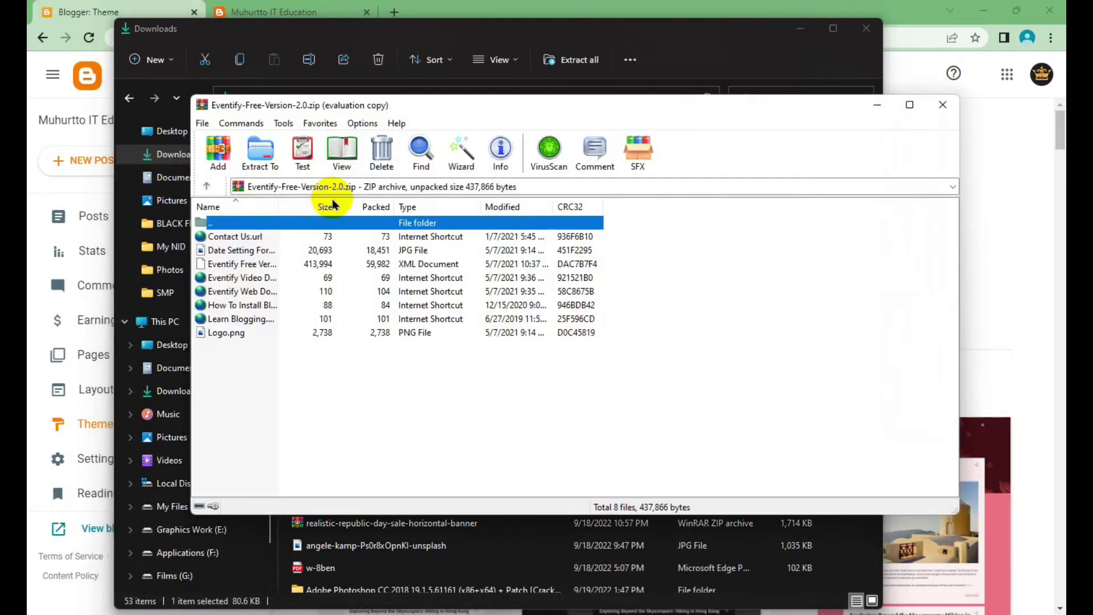
click(948, 108)
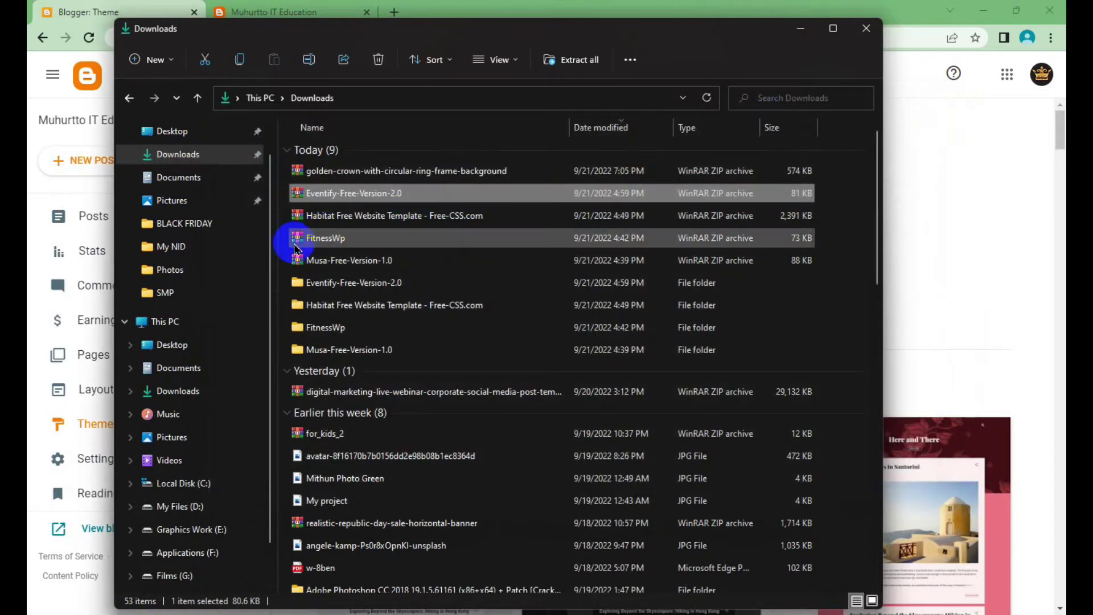
double_click(342, 283)
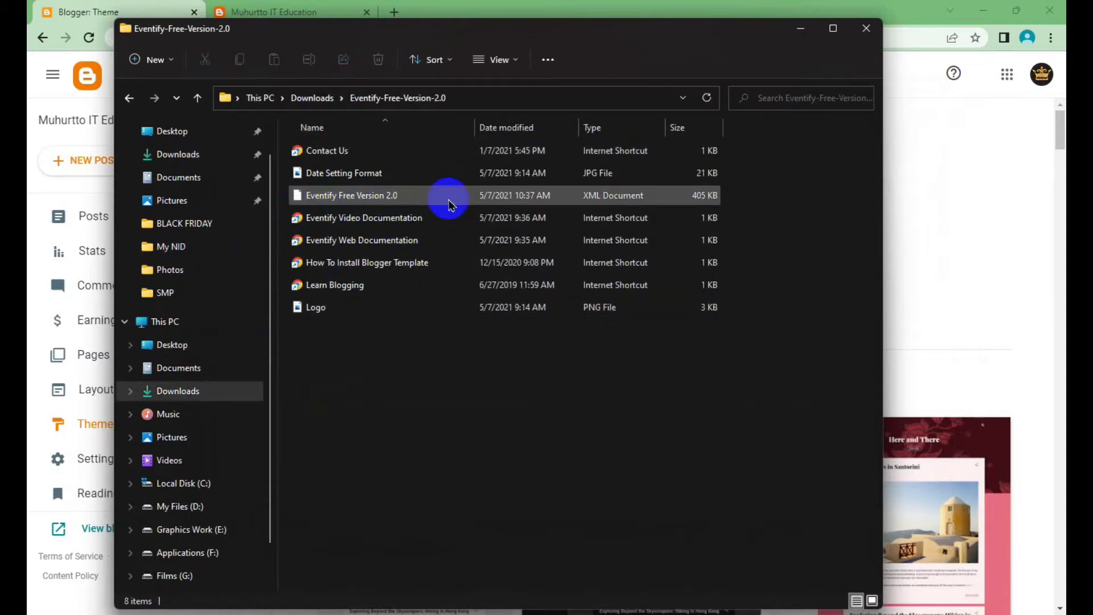
Step: Open the Eventify Free Version 2.0 XML in Notepad and select all its code
right_click(320, 196)
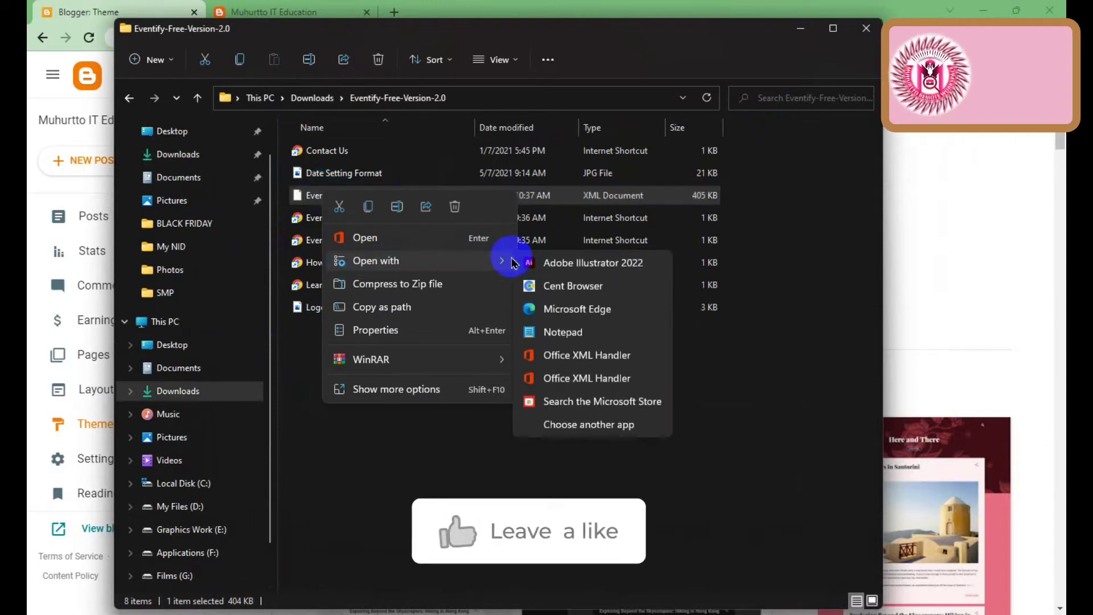
click(563, 333)
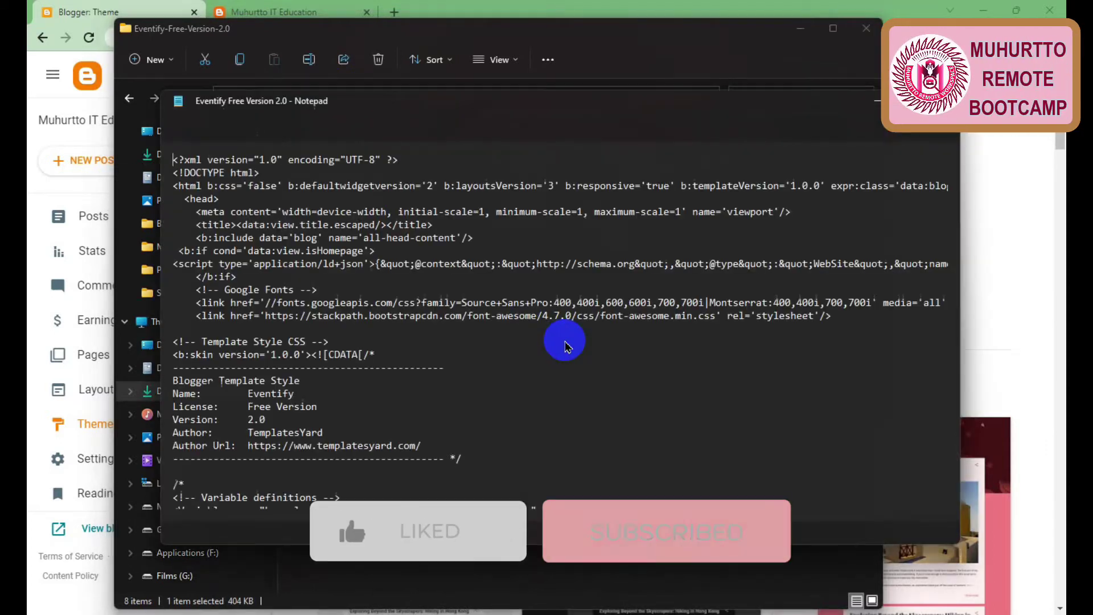
key(ctrl+a)
key(ctrl+c)
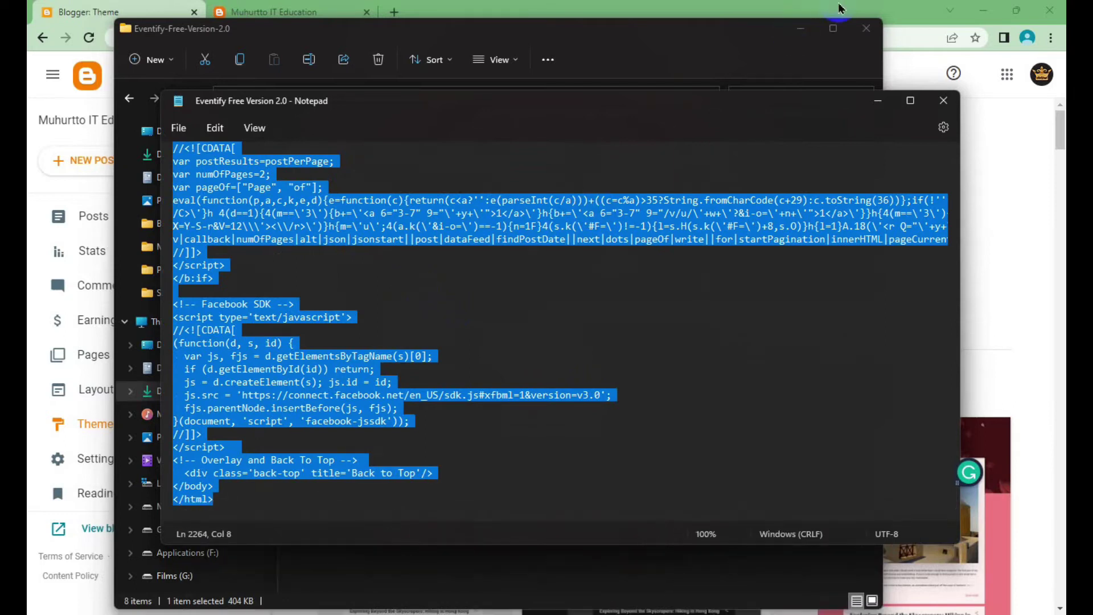
click(878, 103)
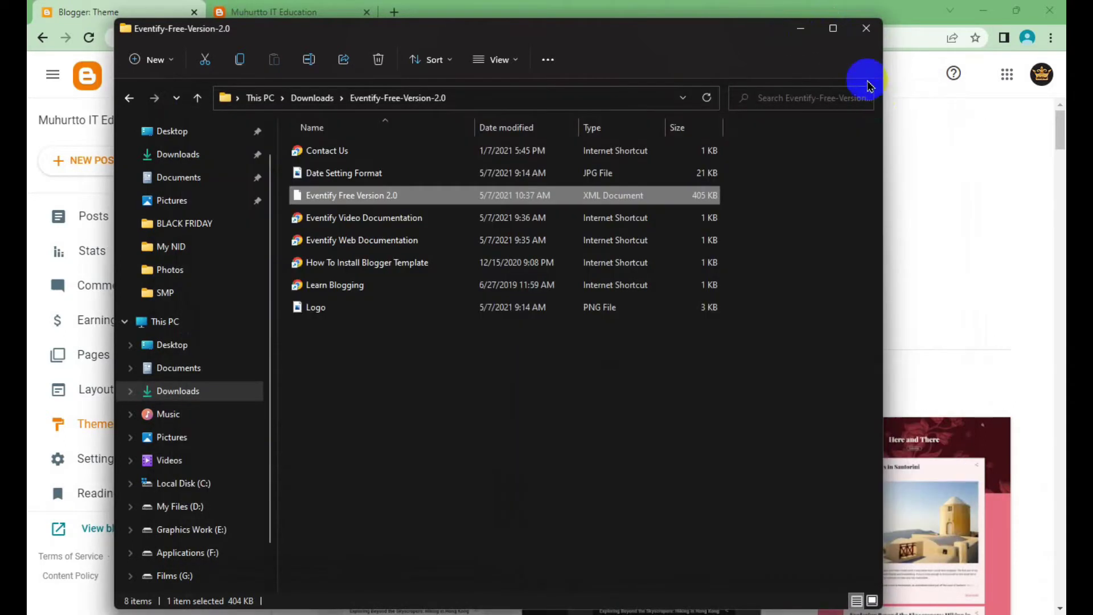
Step: Back in Blogger, open the current theme's Edit HTML editor
click(799, 35)
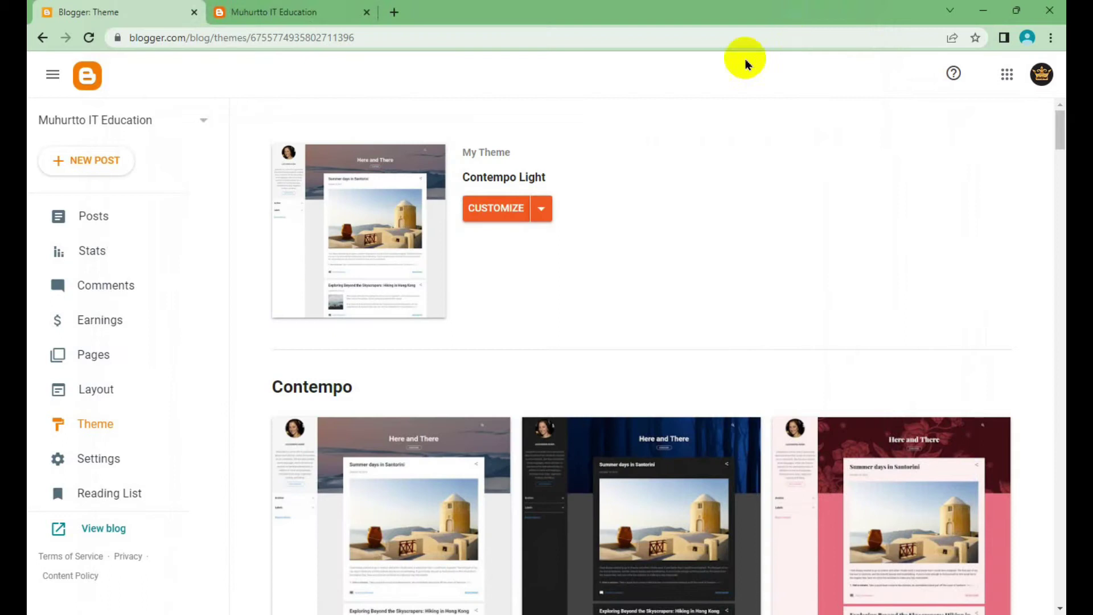
click(542, 213)
click(593, 229)
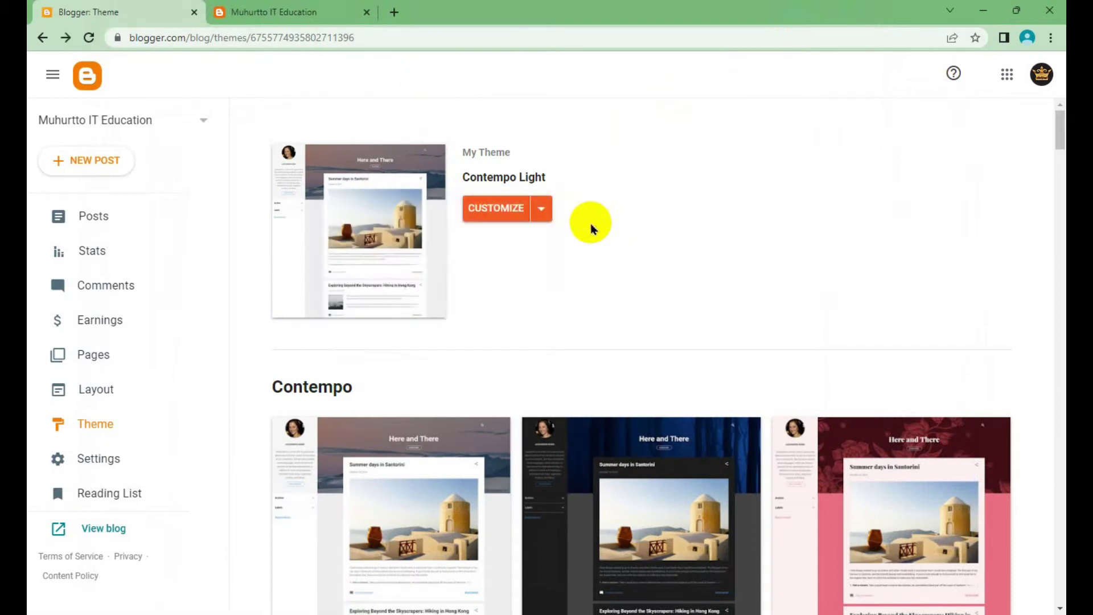
click(544, 212)
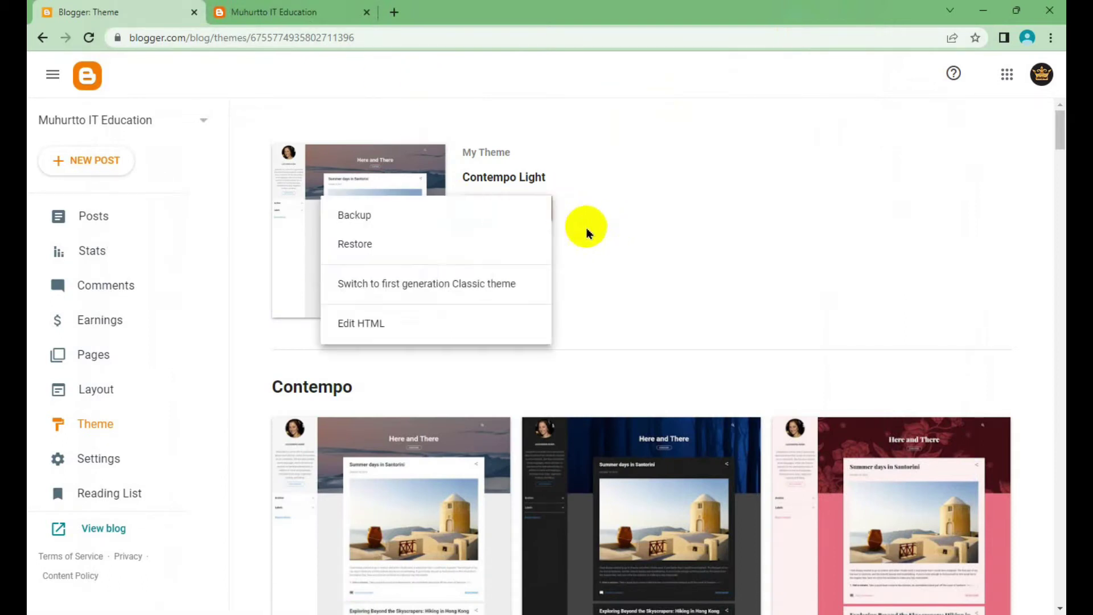
click(388, 327)
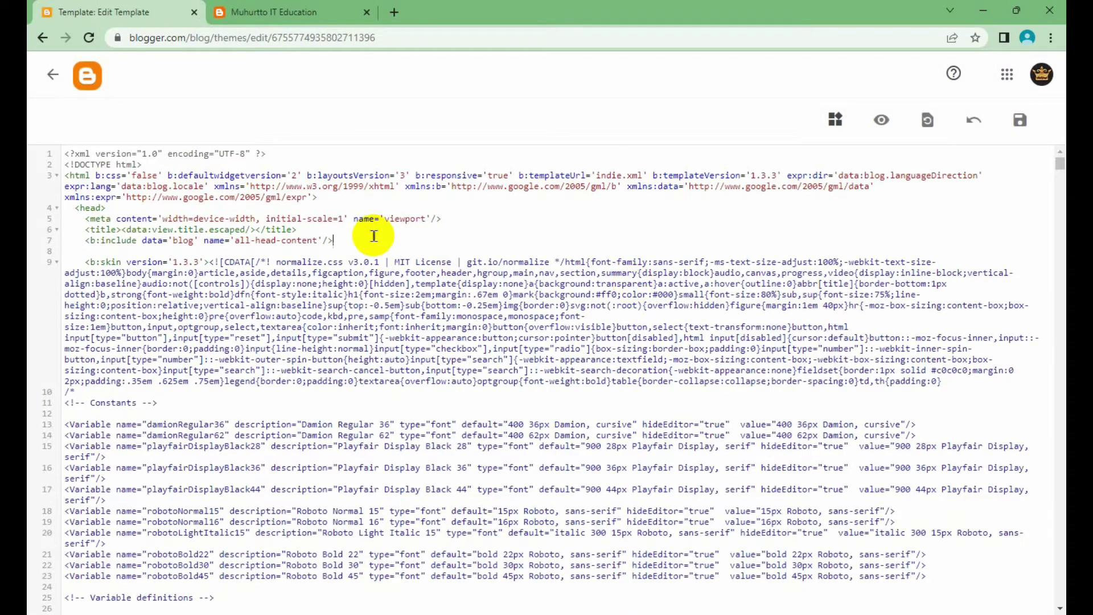
Step: Replace all the theme code with the pasted Eventify template and save it
key(ctrl+a)
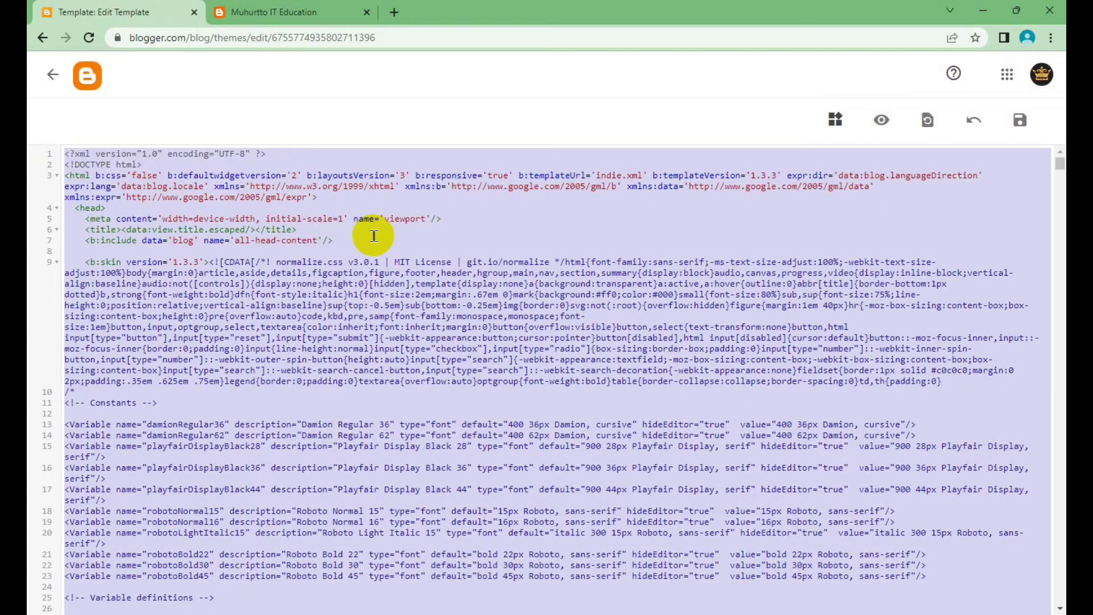
key(Delete)
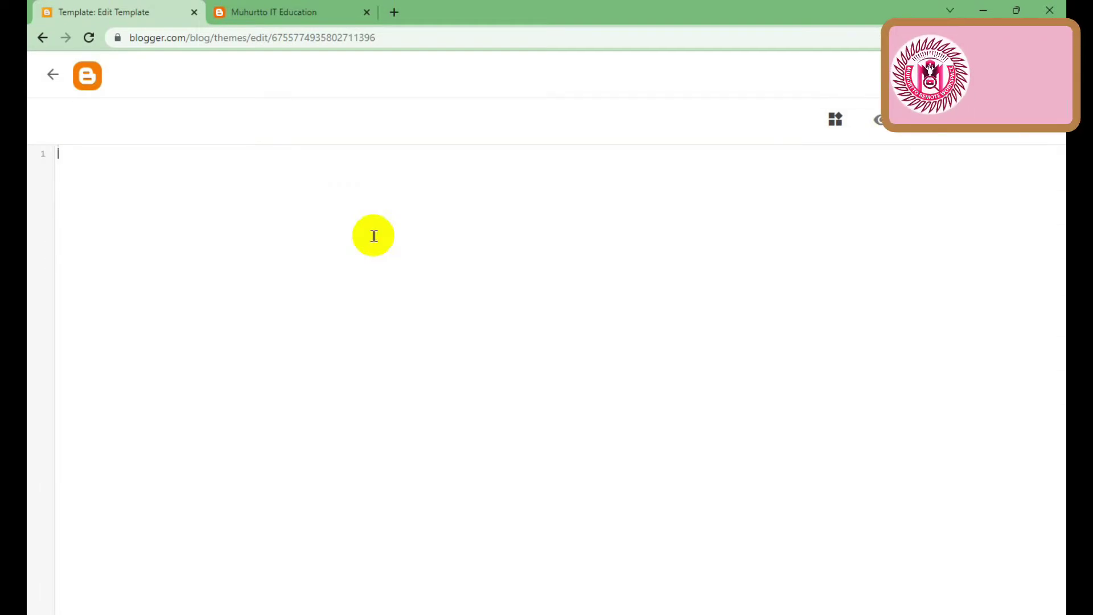
key(ctrl+v)
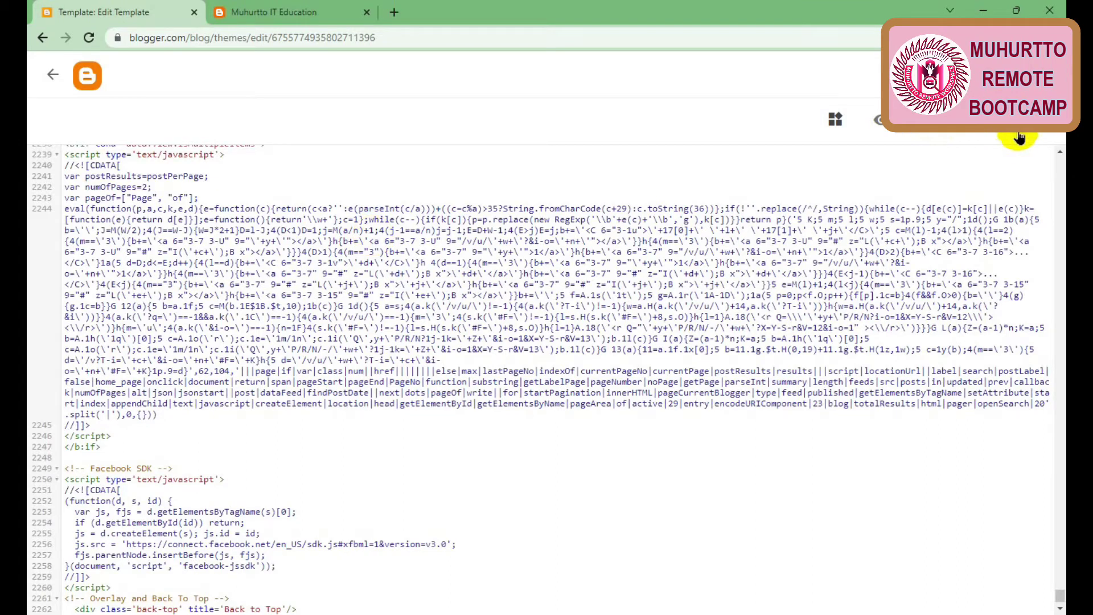
click(1019, 122)
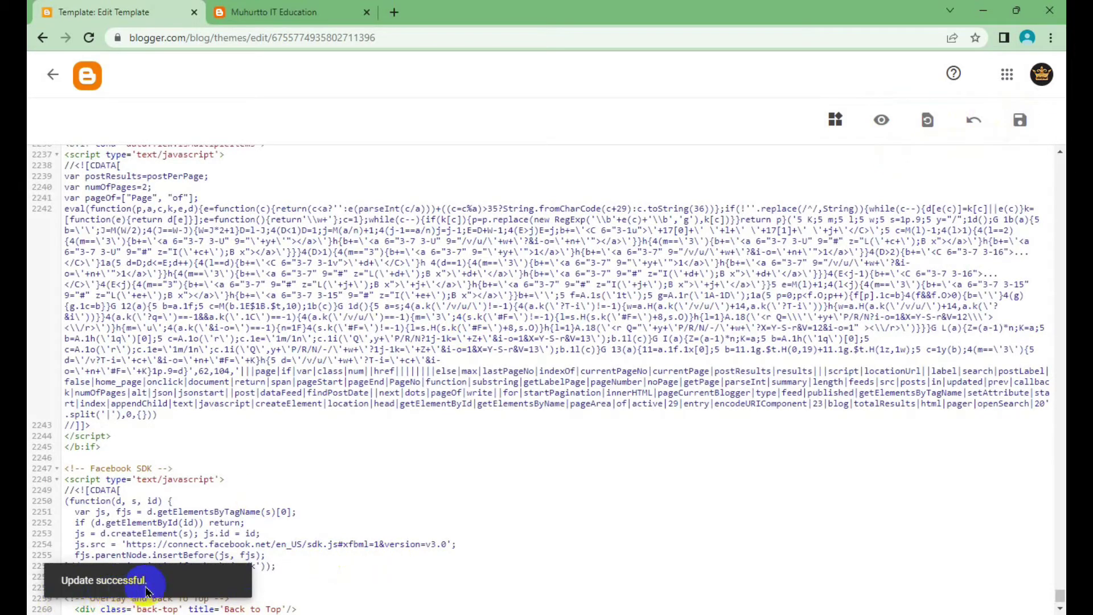
click(304, 7)
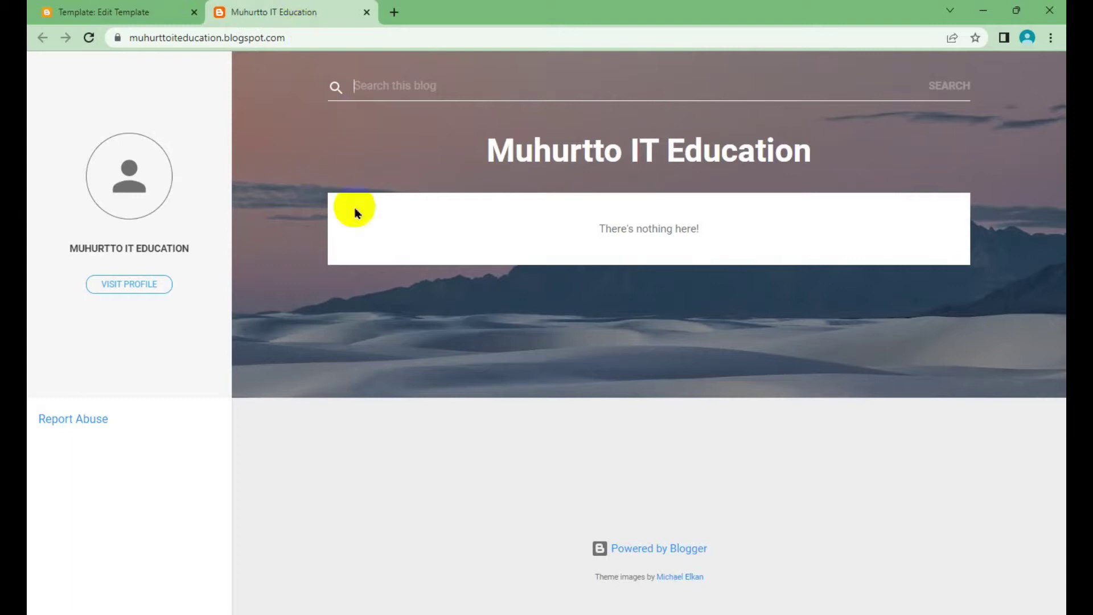
Step: Reload the live blog to check the Eventify layout, then return from Edit HTML to Theme
right_click(434, 434)
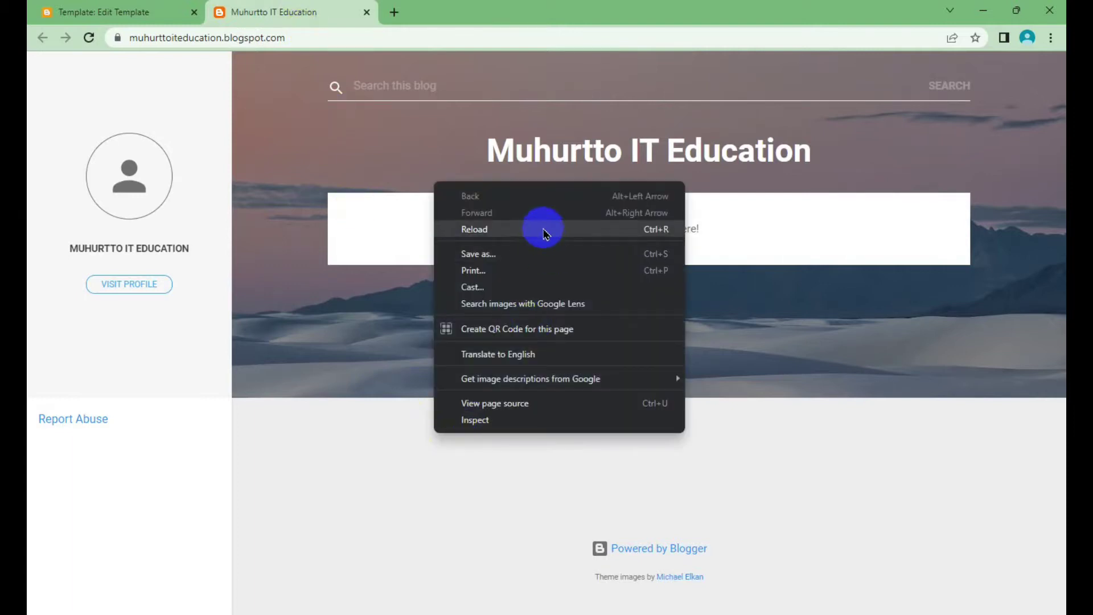
click(541, 228)
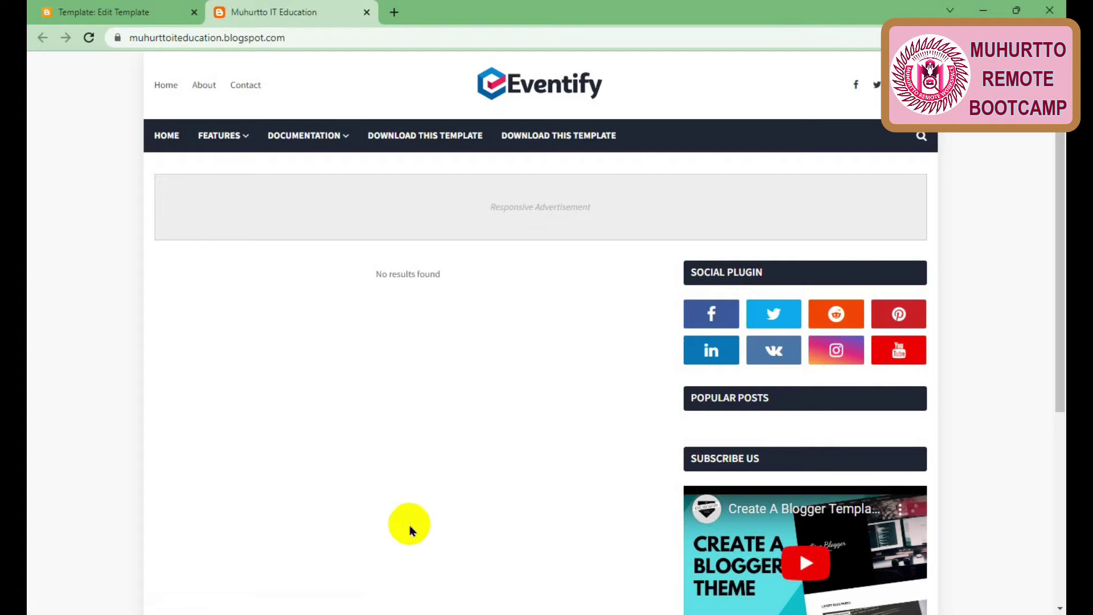
scroll(425, 388, down, 5)
scroll(425, 389, up, 5)
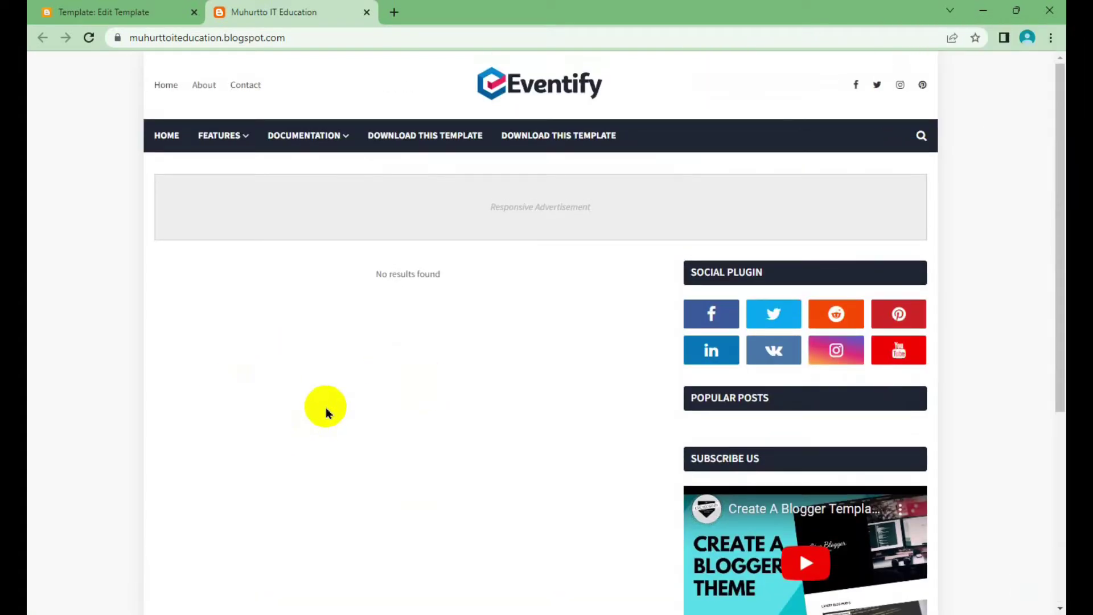
click(139, 8)
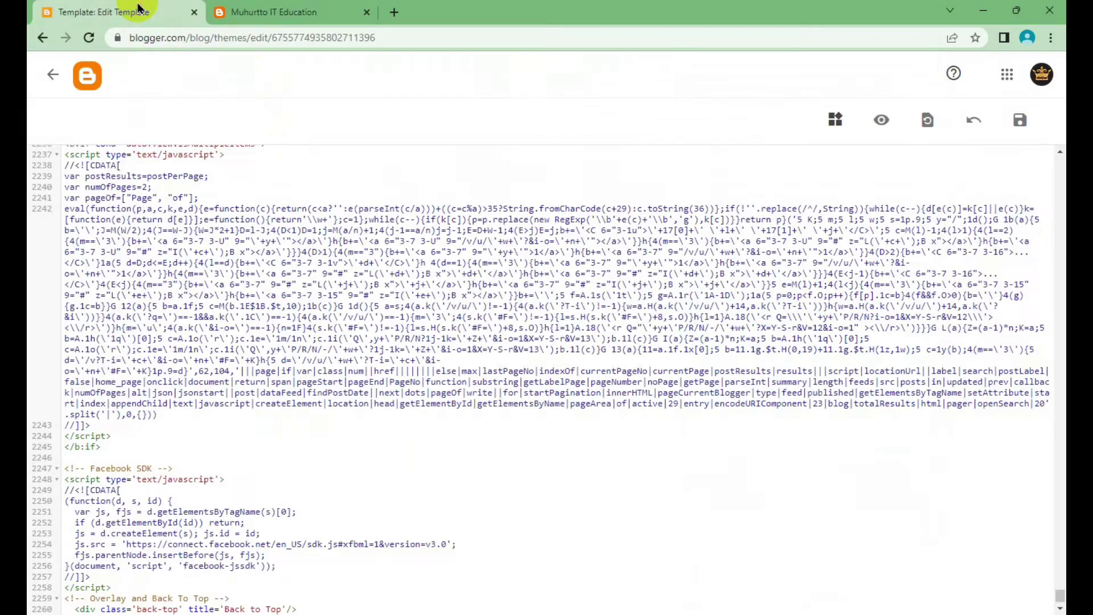
click(52, 76)
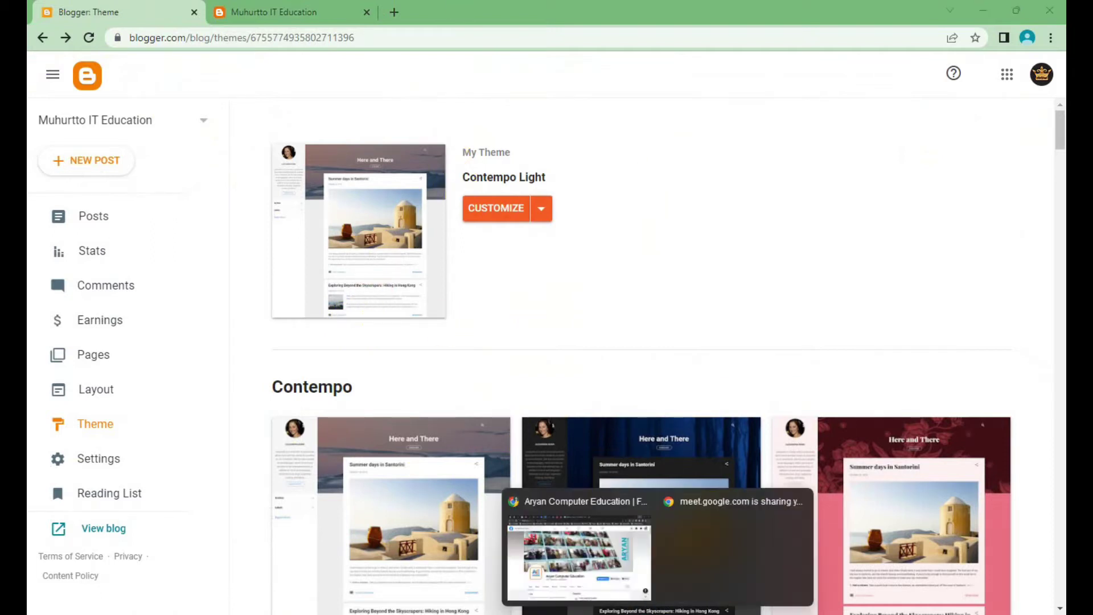
click(581, 564)
click(616, 12)
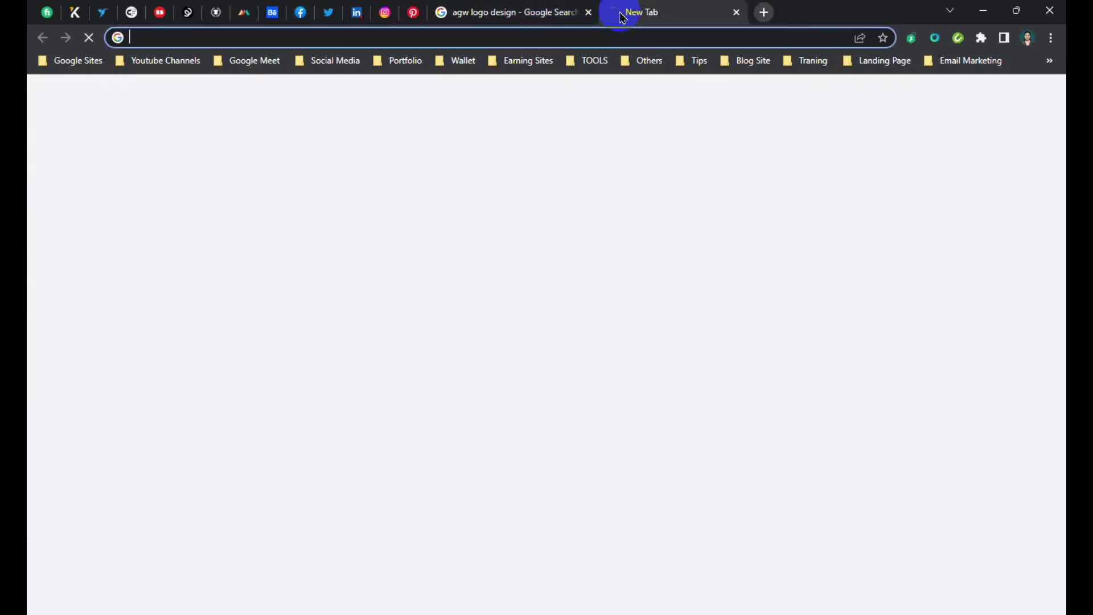
click(80, 61)
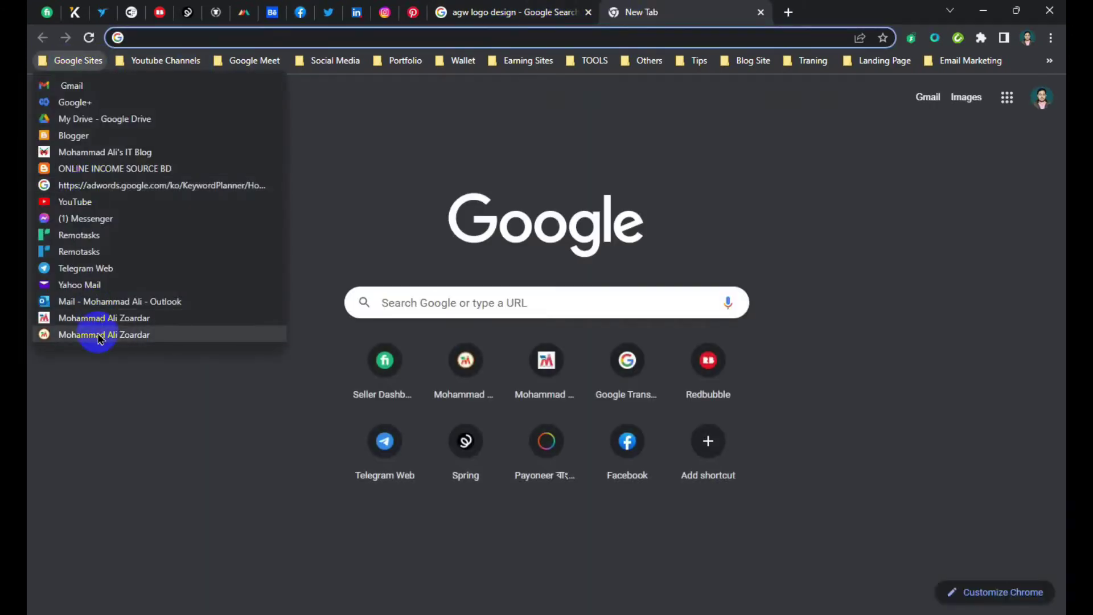
click(100, 336)
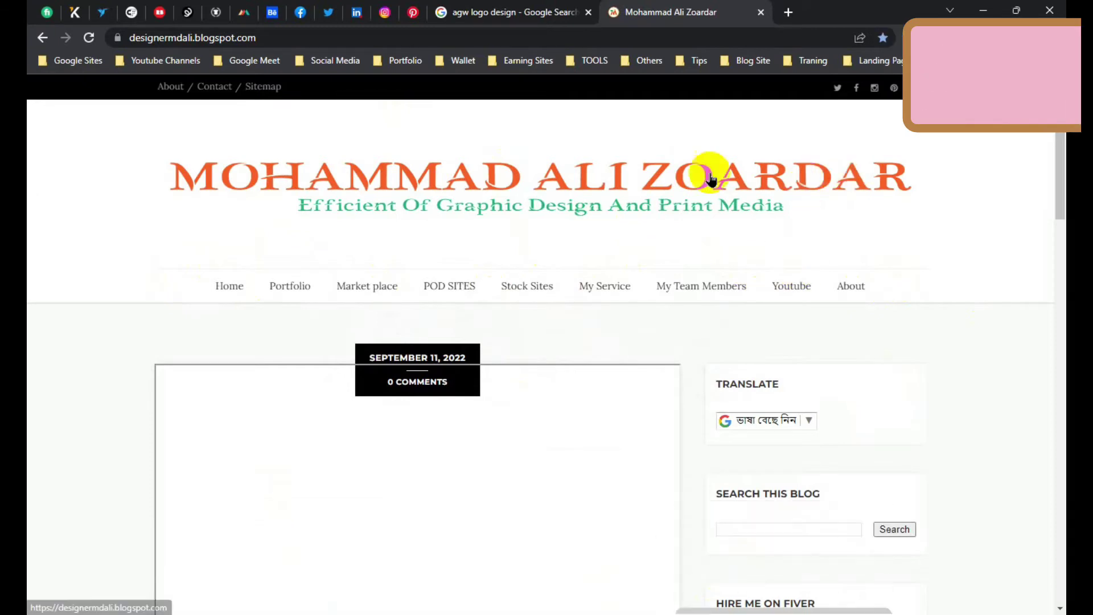
scroll(812, 300, down, 5)
scroll(524, 352, down, 5)
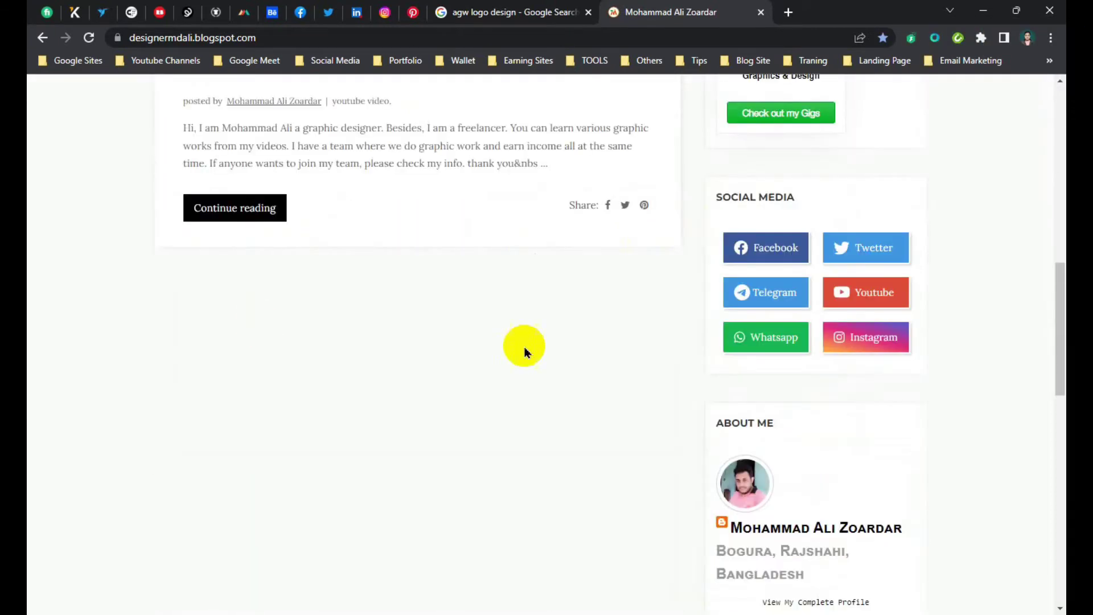
scroll(557, 349, down, 8)
scroll(557, 348, up, 10)
scroll(559, 360, up, 4)
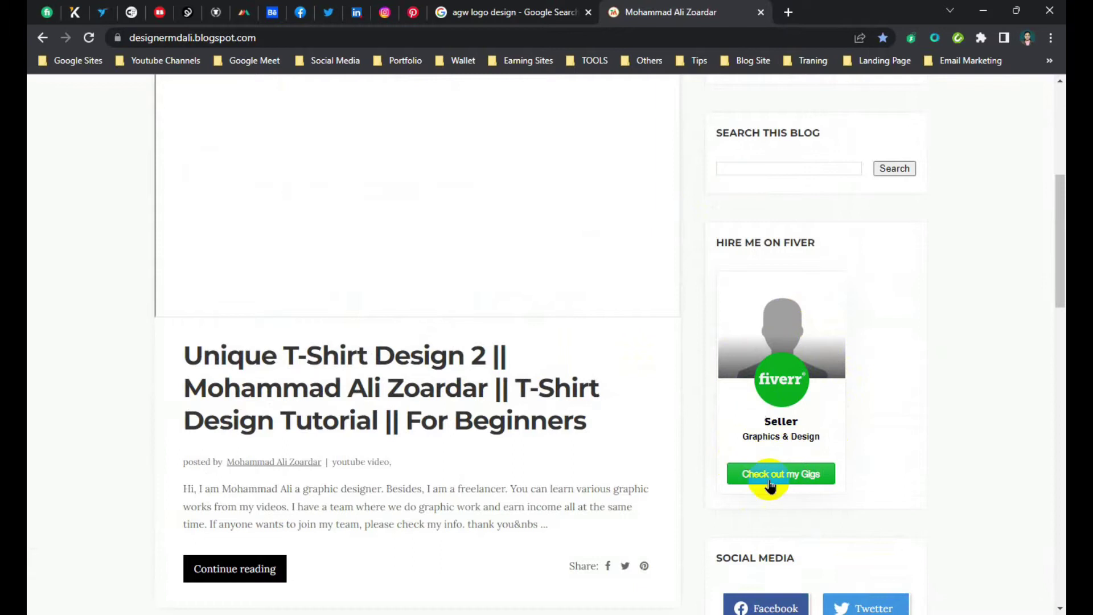
click(770, 476)
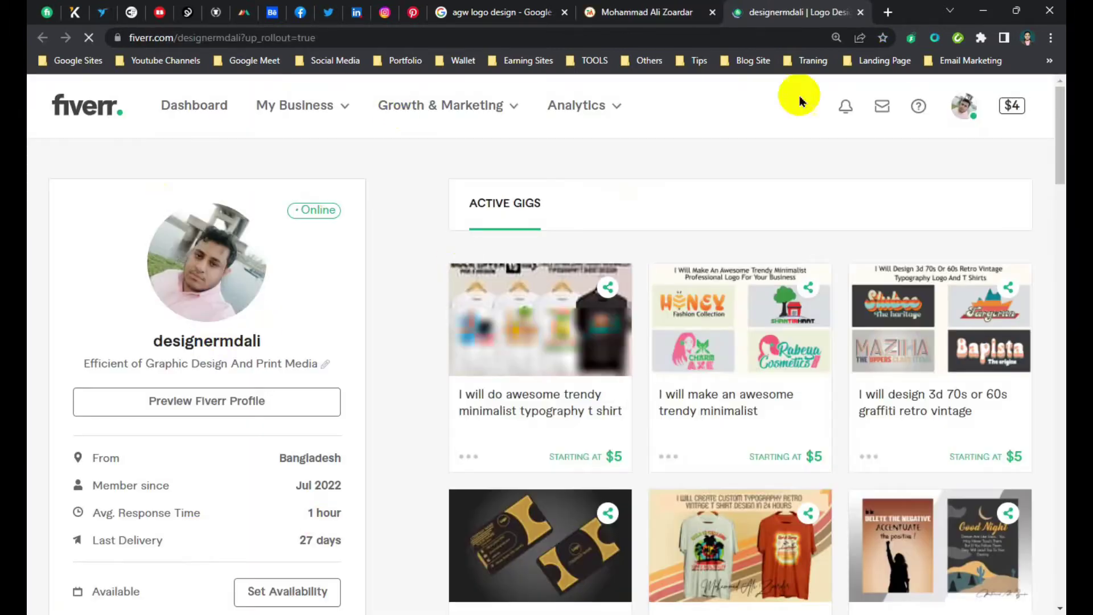
click(860, 12)
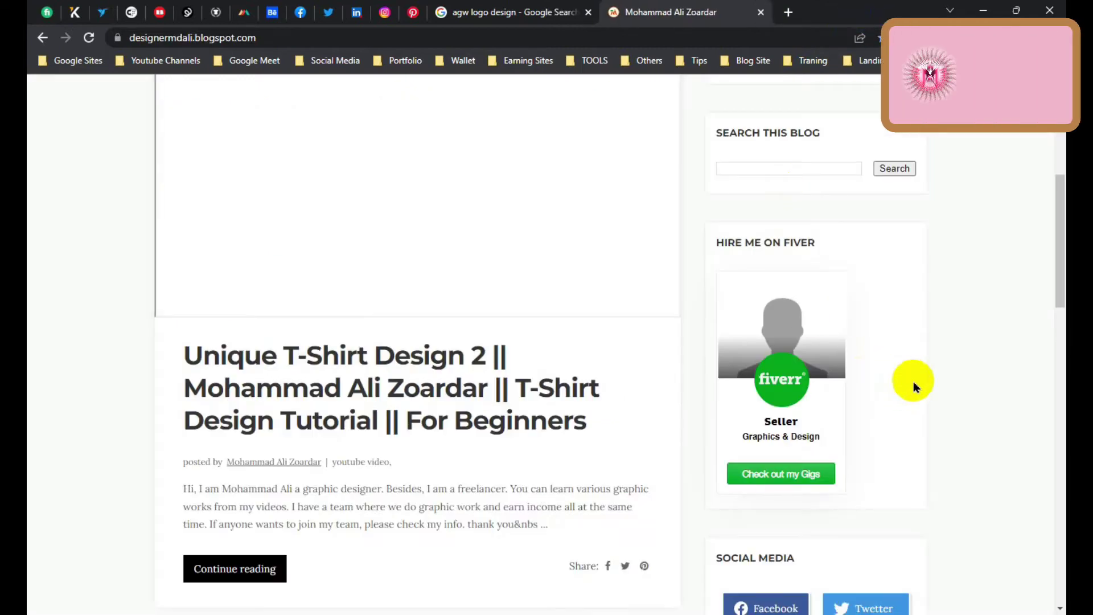
scroll(914, 384, down, 5)
scroll(661, 347, down, 5)
scroll(681, 427, down, 5)
scroll(681, 427, up, 6)
scroll(681, 427, up, 8)
scroll(691, 393, up, 3)
click(499, 6)
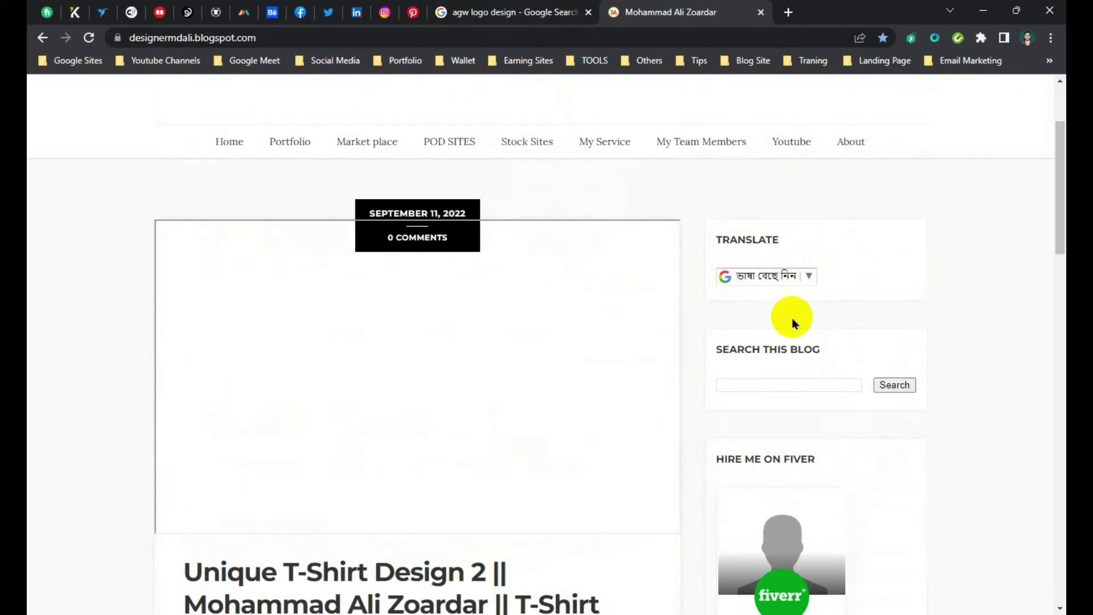
click(990, 9)
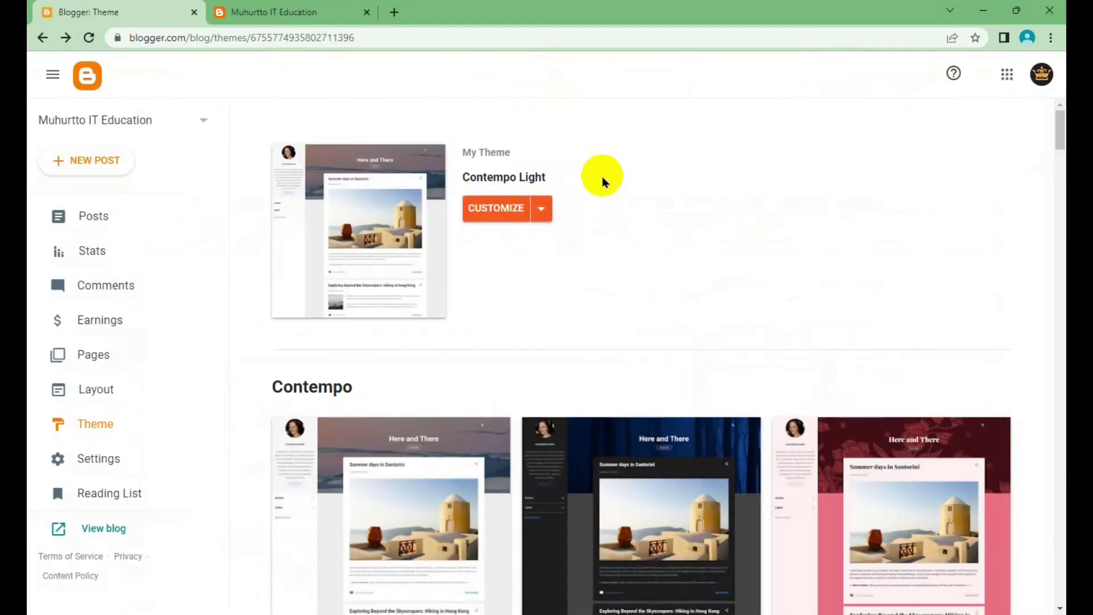
Step: View the live blog, then open Blogger's Layout page listing the Eventify gadgets
click(278, 7)
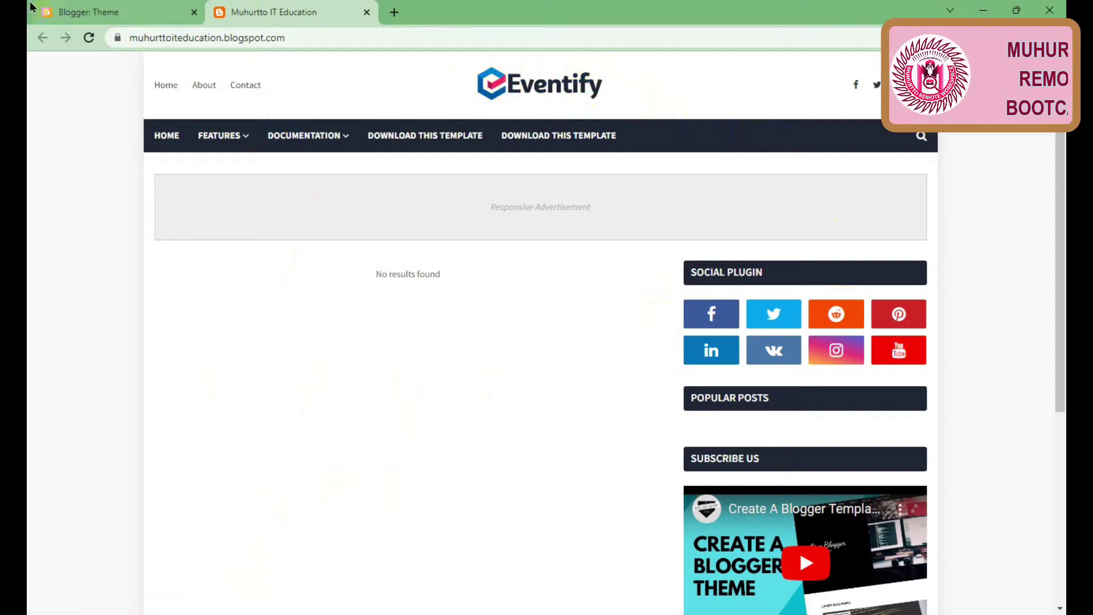
key(ctrl+Tab)
click(121, 392)
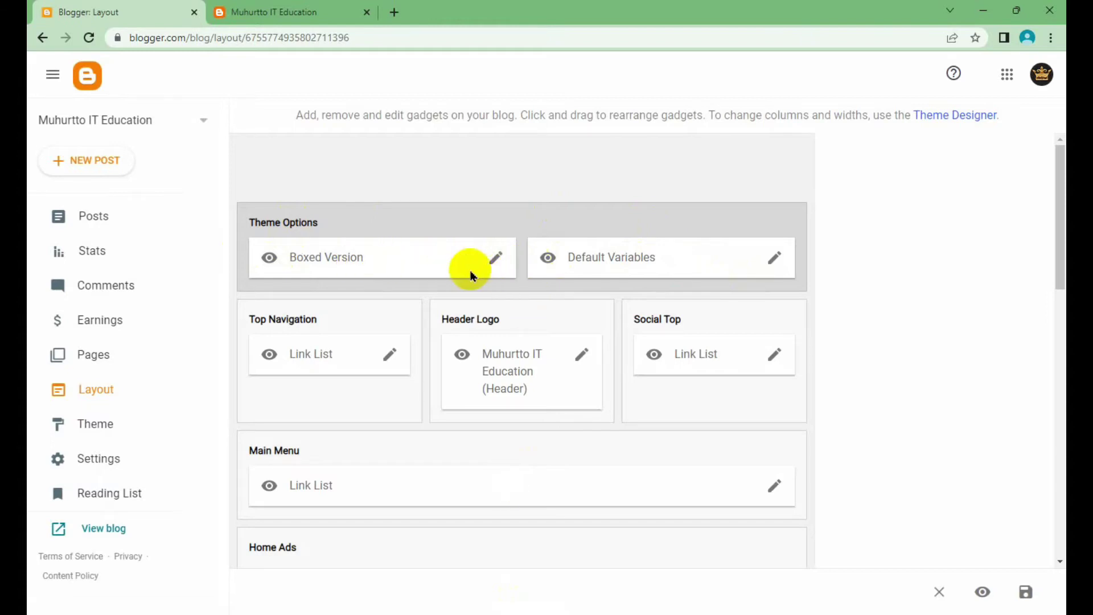
Step: Open and close the Boxed Version gadget settings, then check the live blog tab
click(498, 260)
scroll(588, 303, down, 2)
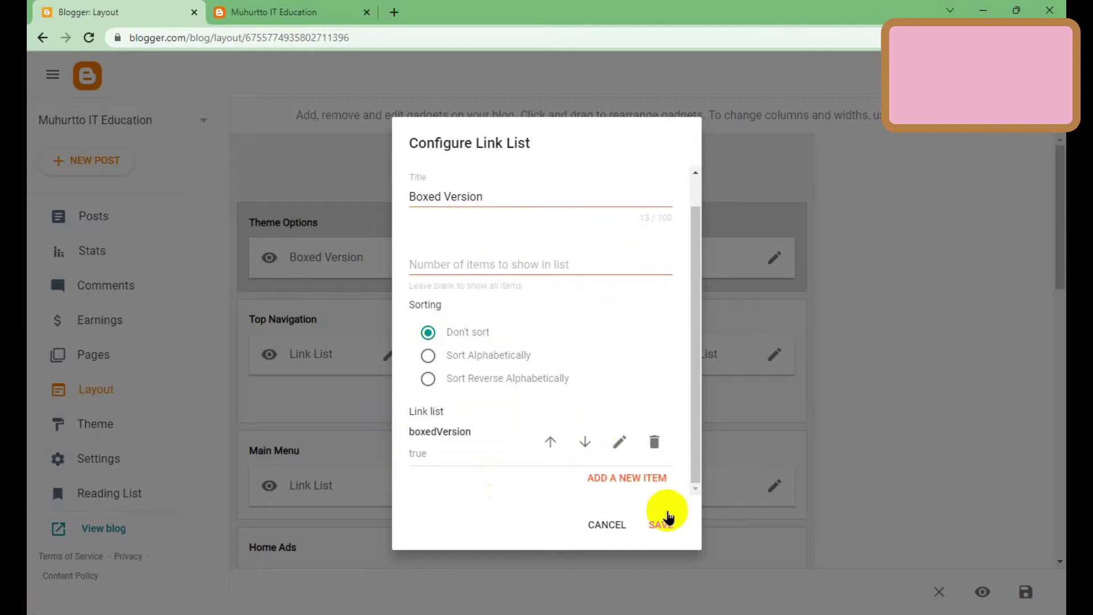
click(598, 523)
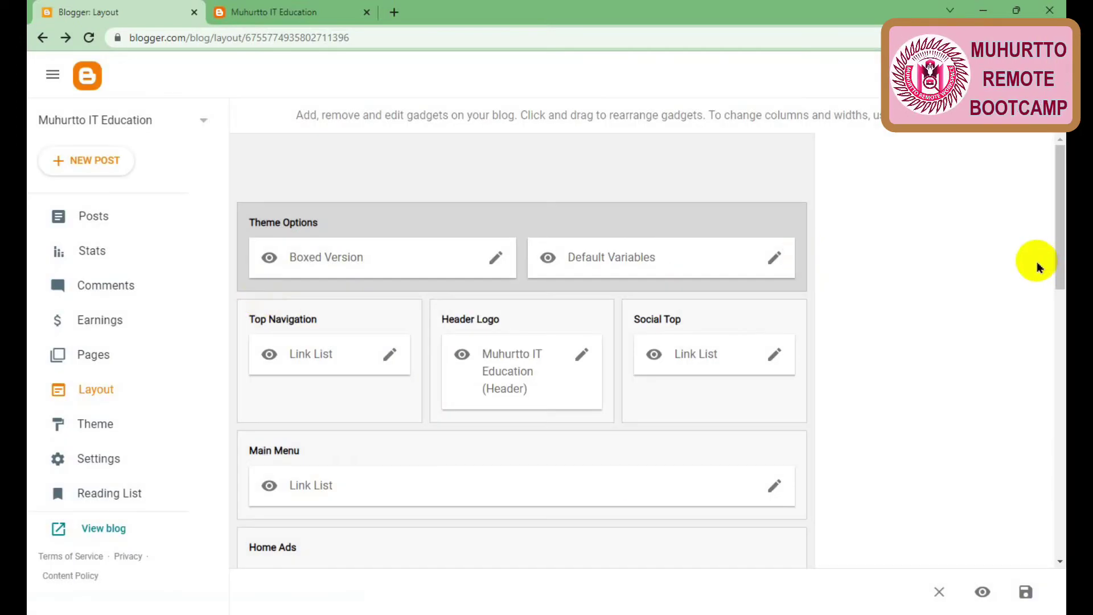
scroll(419, 214, down, 2)
scroll(471, 344, down, 1)
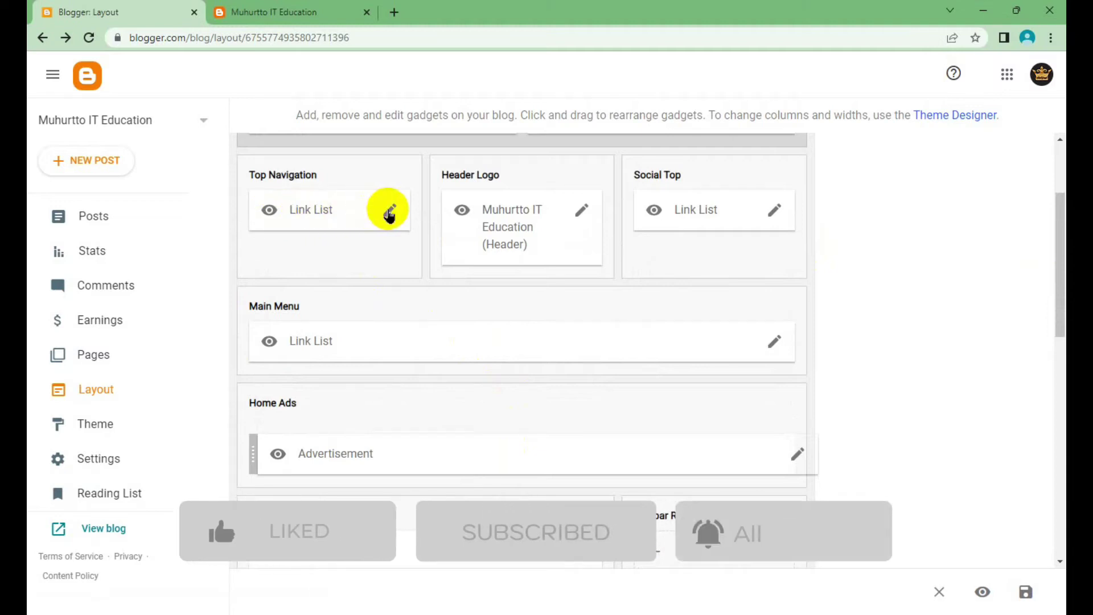
click(288, 11)
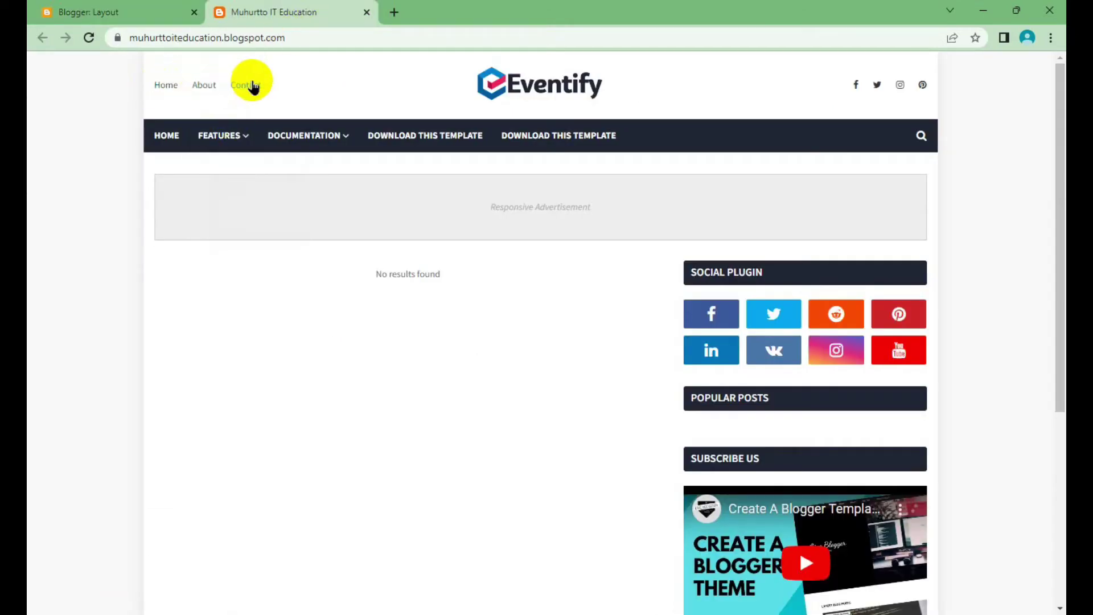
click(205, 6)
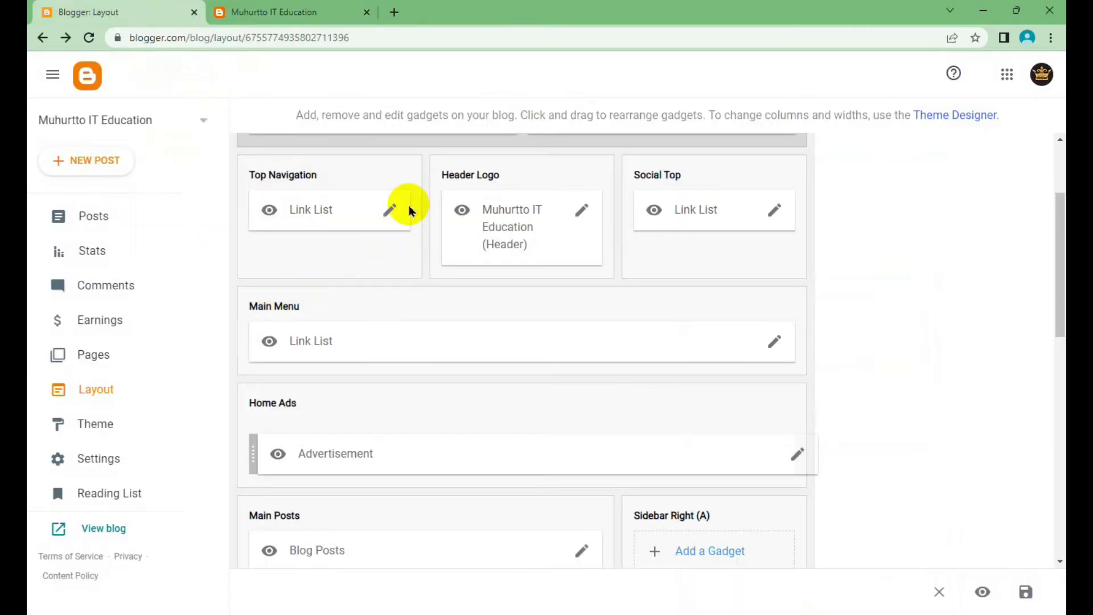
Step: Delete the About and Contact links from Top Navigation, keeping only Home, and save
click(392, 212)
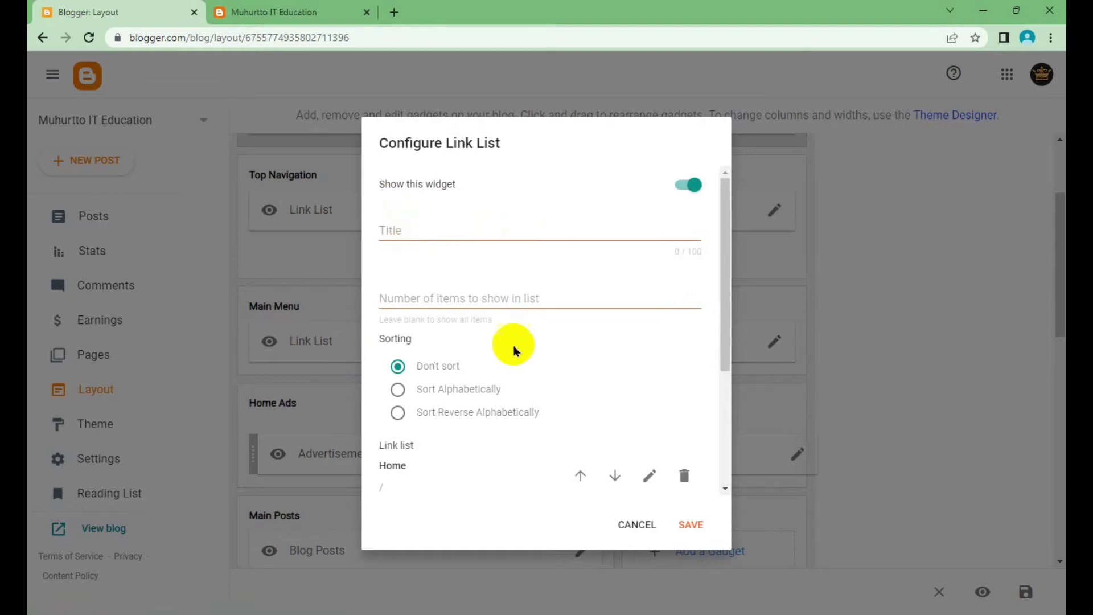
scroll(517, 348, down, 1)
scroll(517, 348, down, 3)
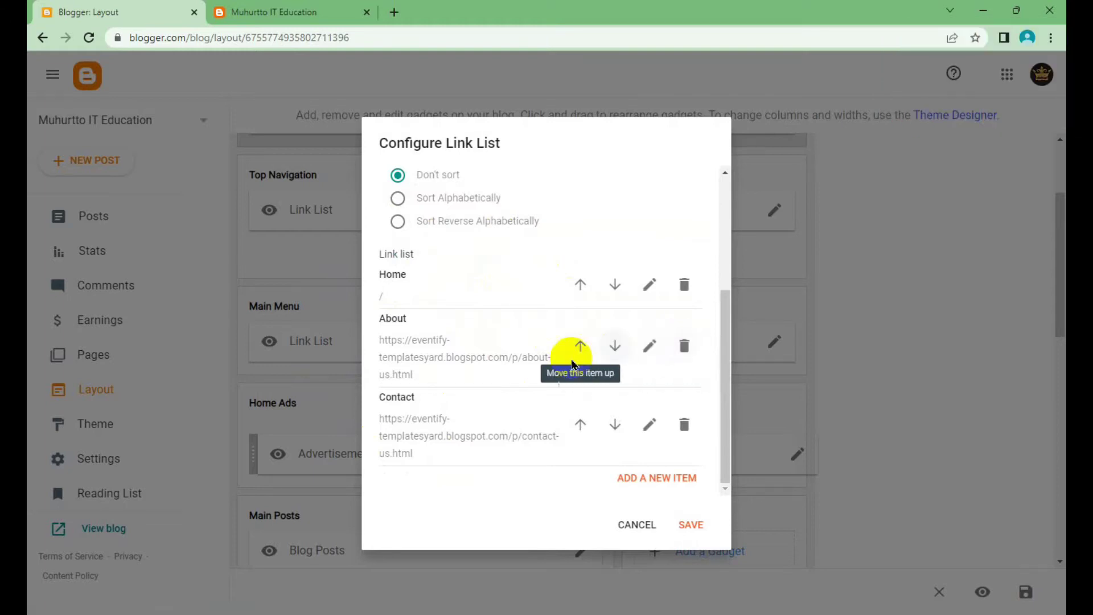
click(684, 345)
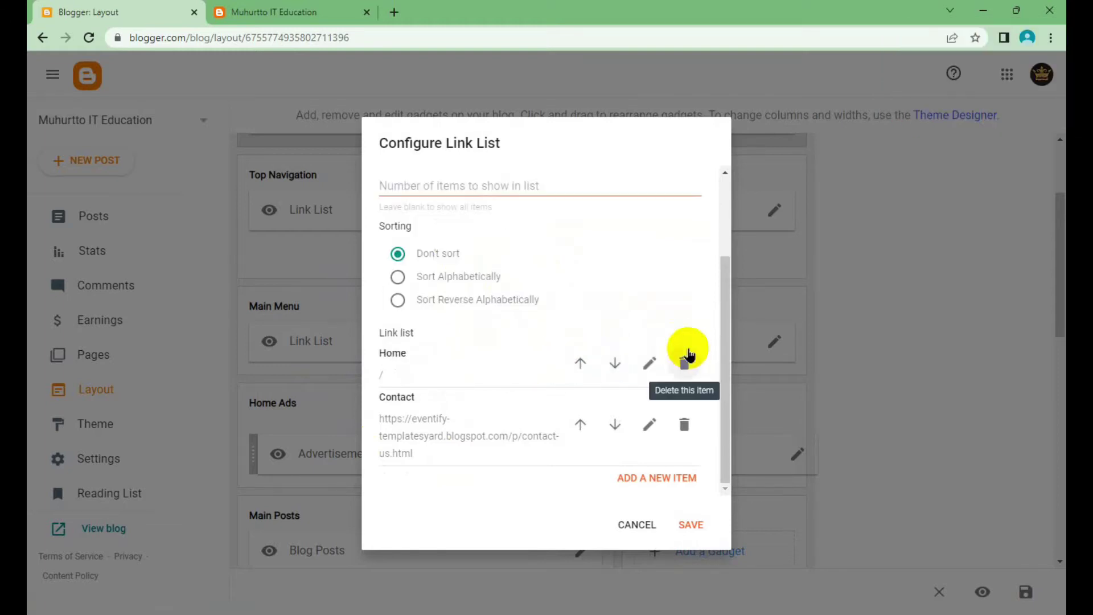
click(683, 424)
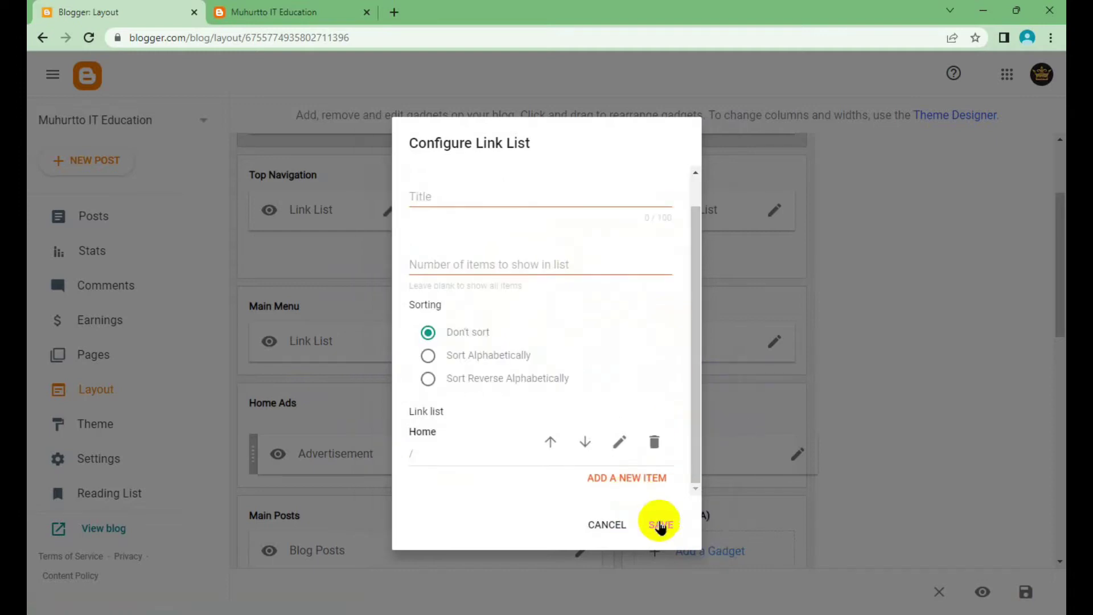
click(661, 526)
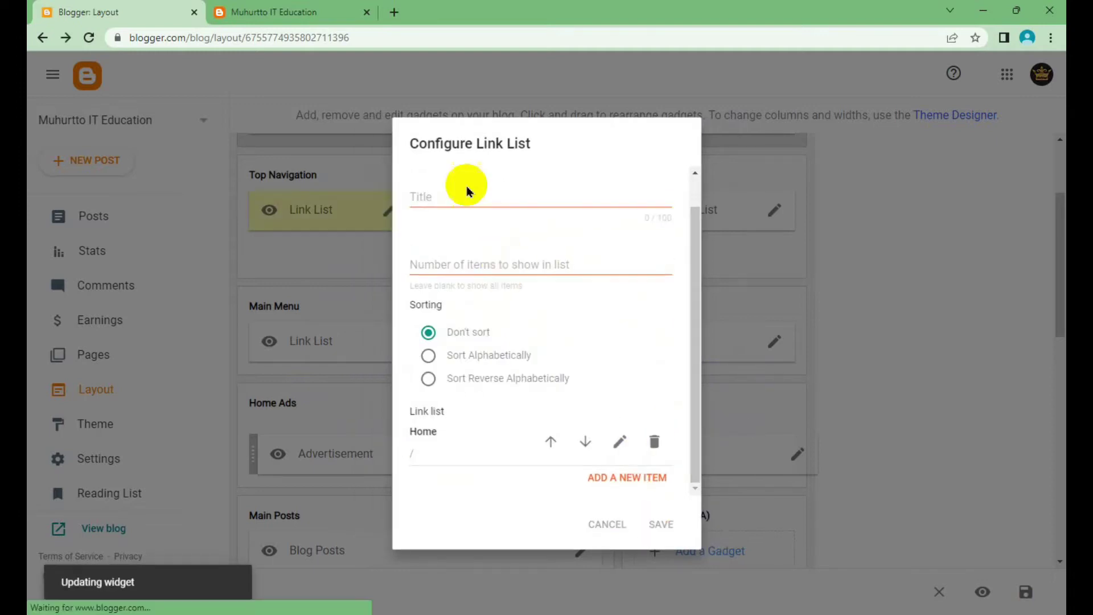
Step: Reload the live blog to confirm the change, then go back to Layout
click(287, 12)
right_click(989, 187)
click(912, 223)
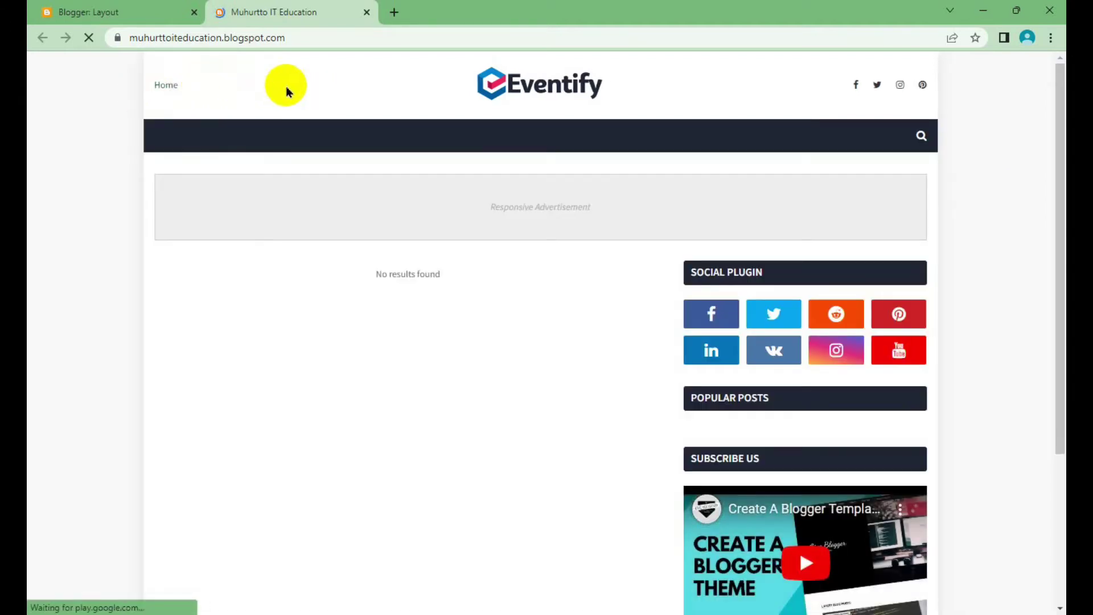
click(110, 7)
Step: Add an About link with URL # after Home in the Top Navigation list
click(389, 211)
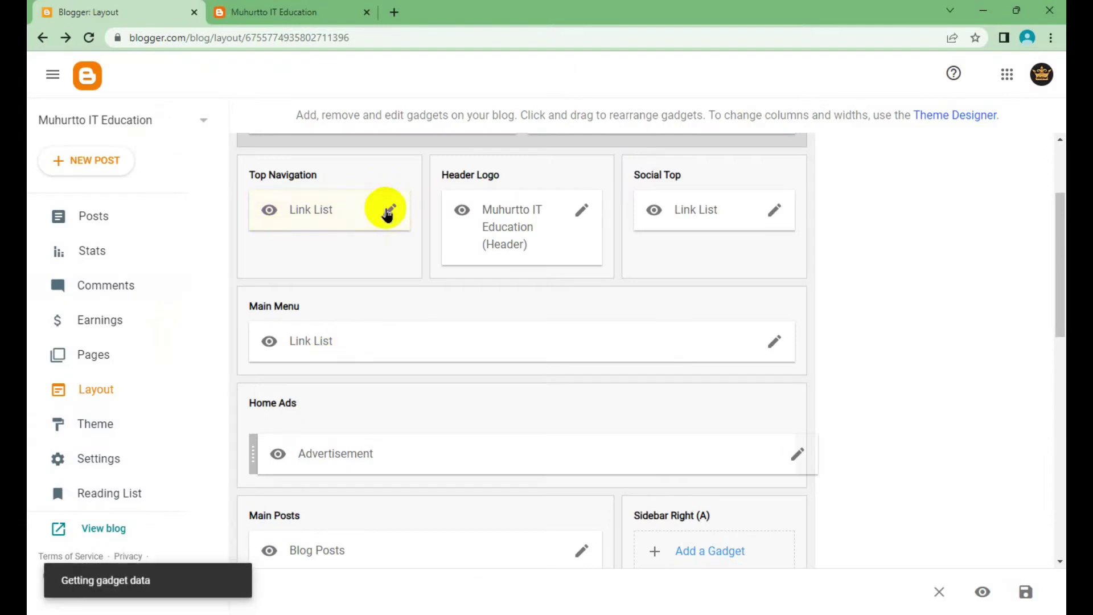
scroll(606, 366, down, 2)
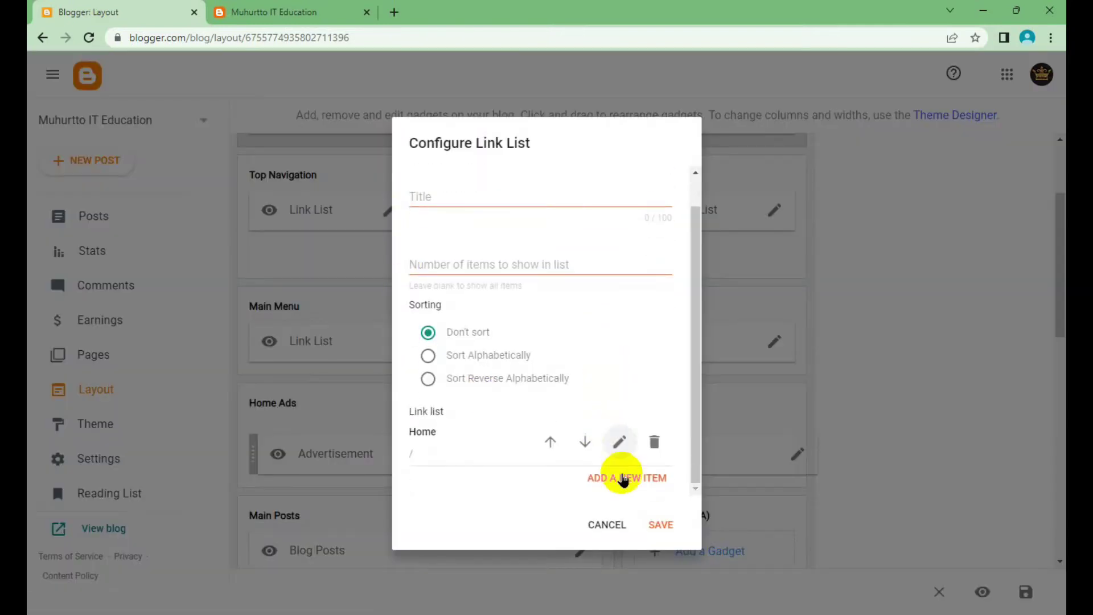
click(625, 478)
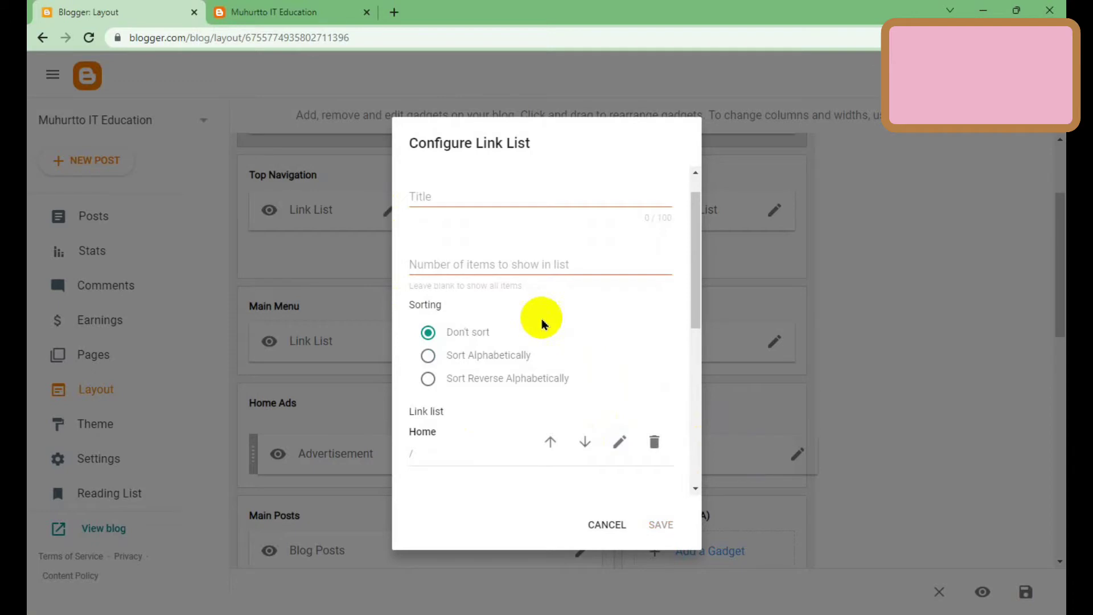
scroll(564, 330, down, 3)
click(462, 284)
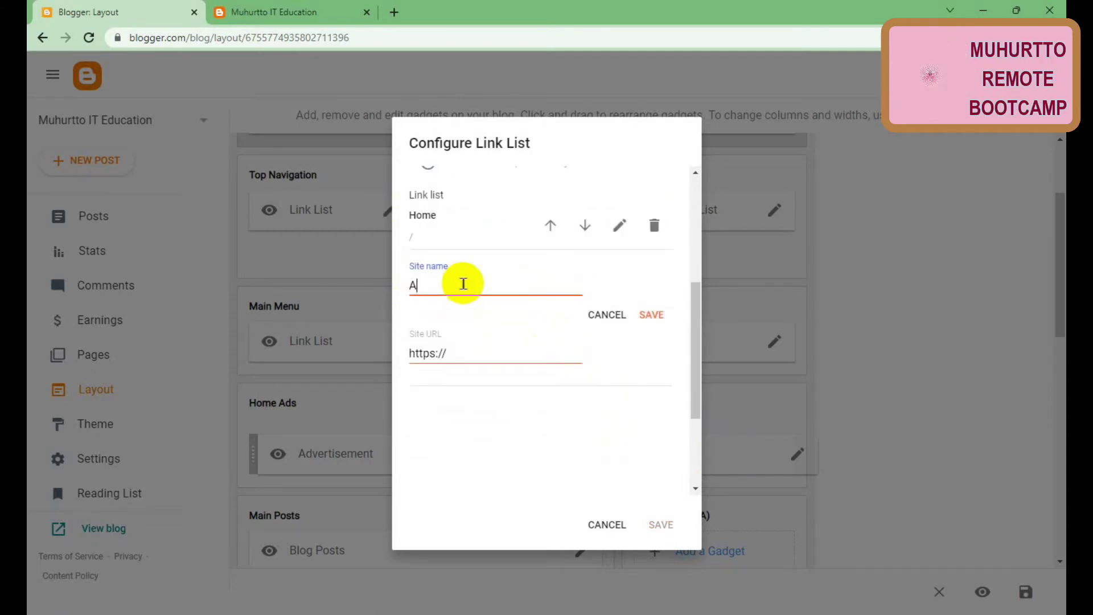
text(bout)
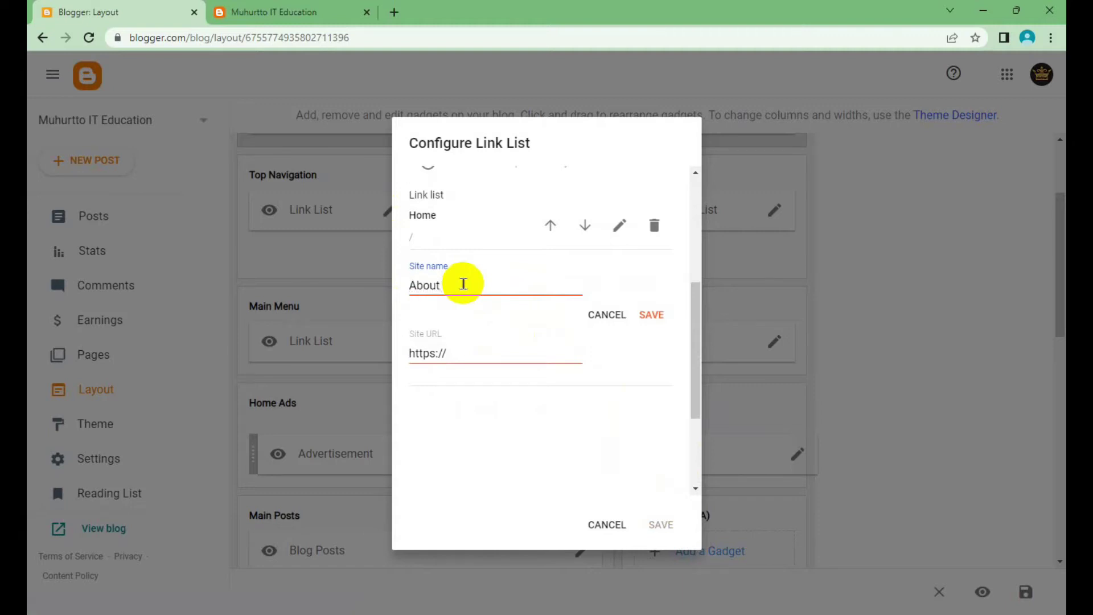
drag(462, 353, 411, 354)
text(#)
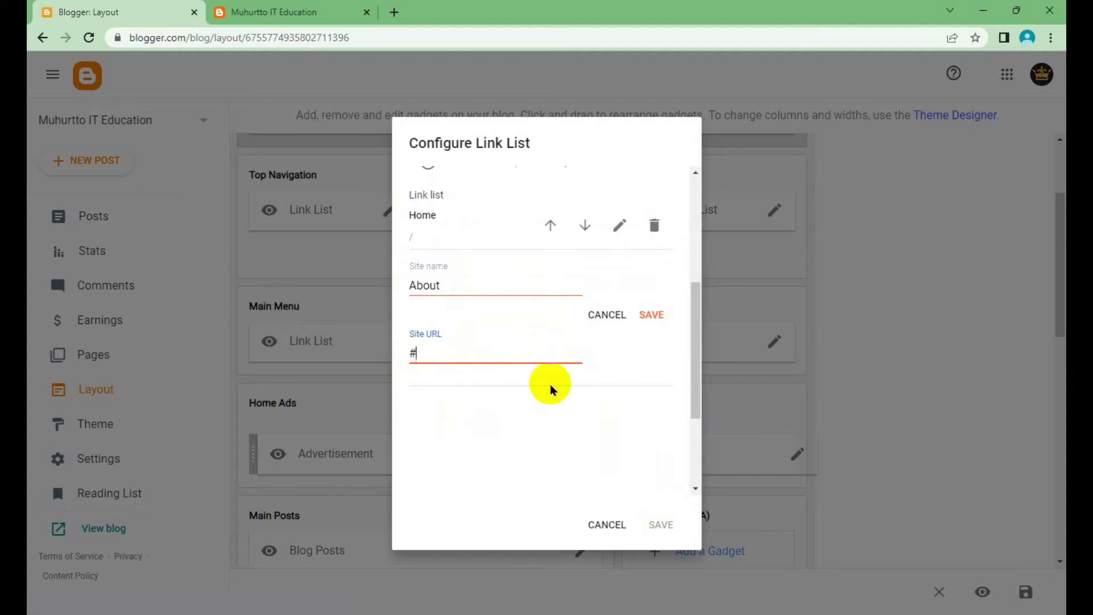
click(652, 314)
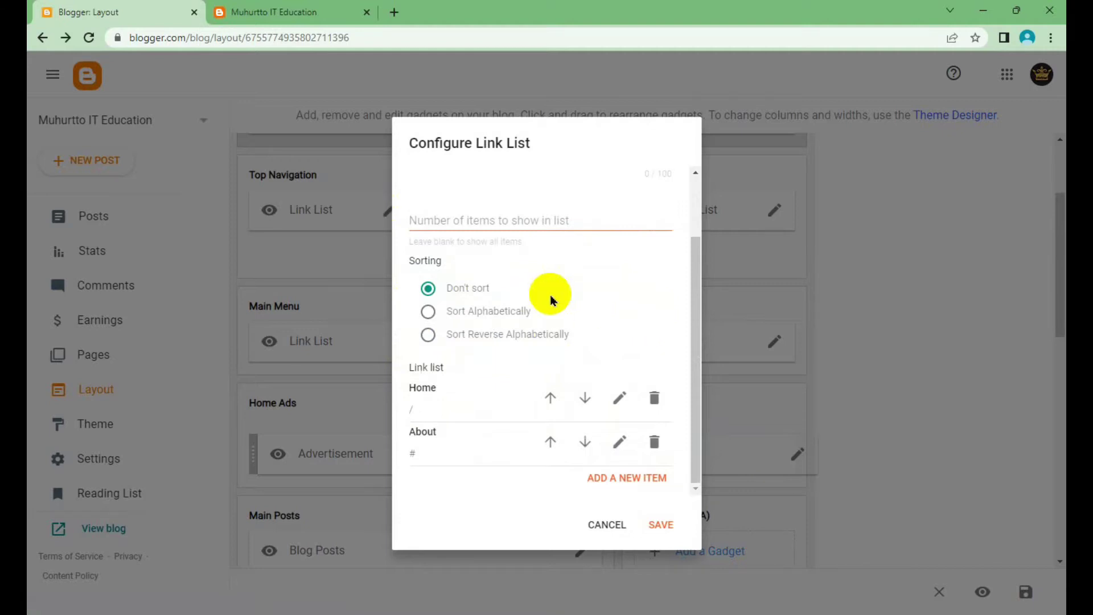
Step: Add a Contact link pointing to #
click(625, 478)
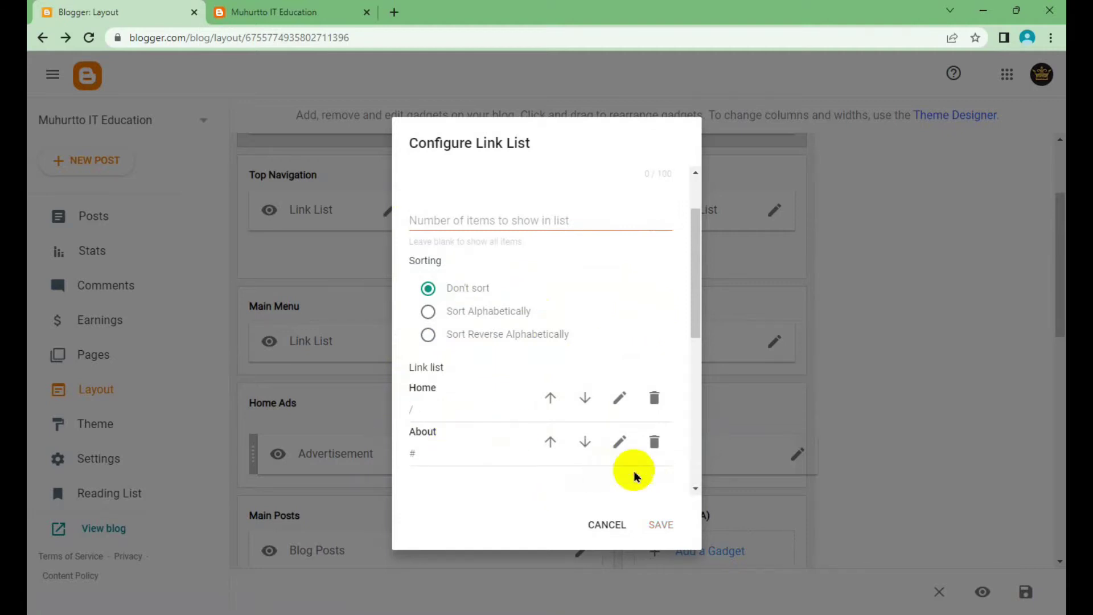
drag(488, 349, 415, 349)
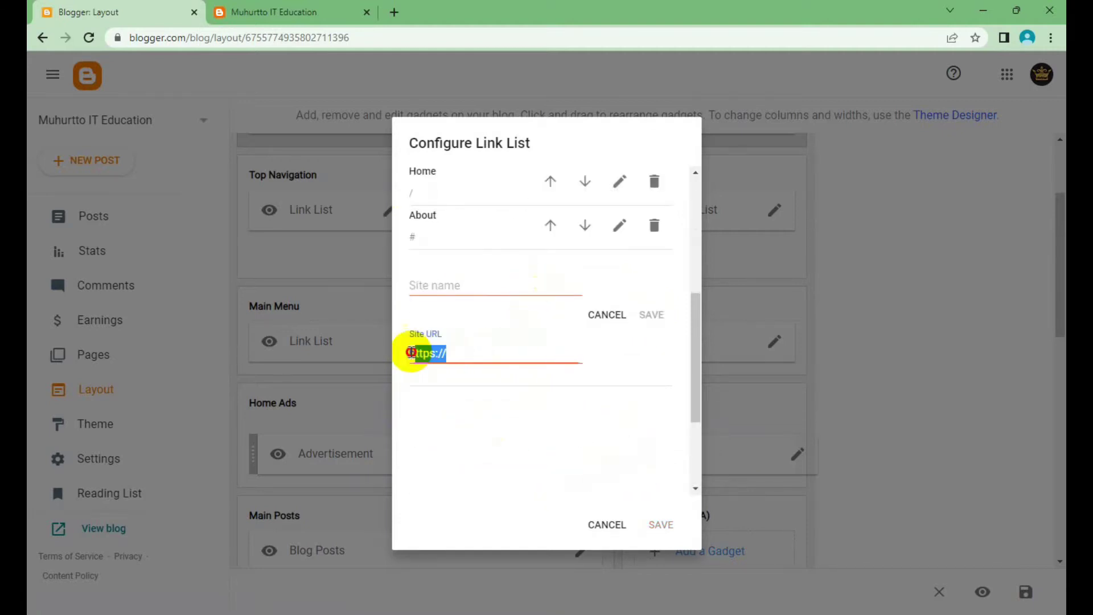
click(489, 281)
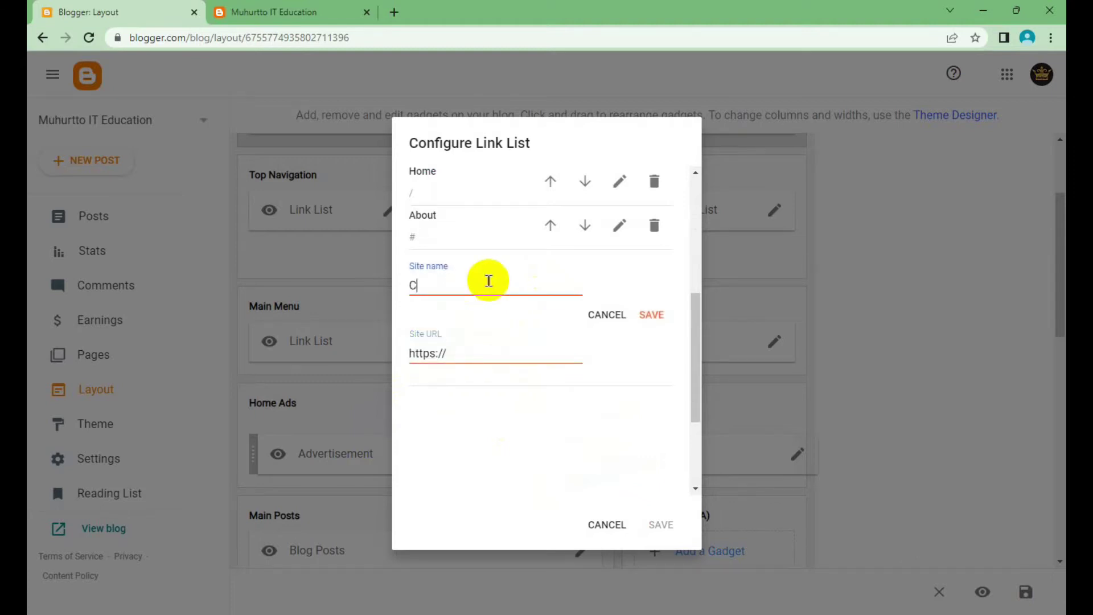
text(ta)
text(ct)
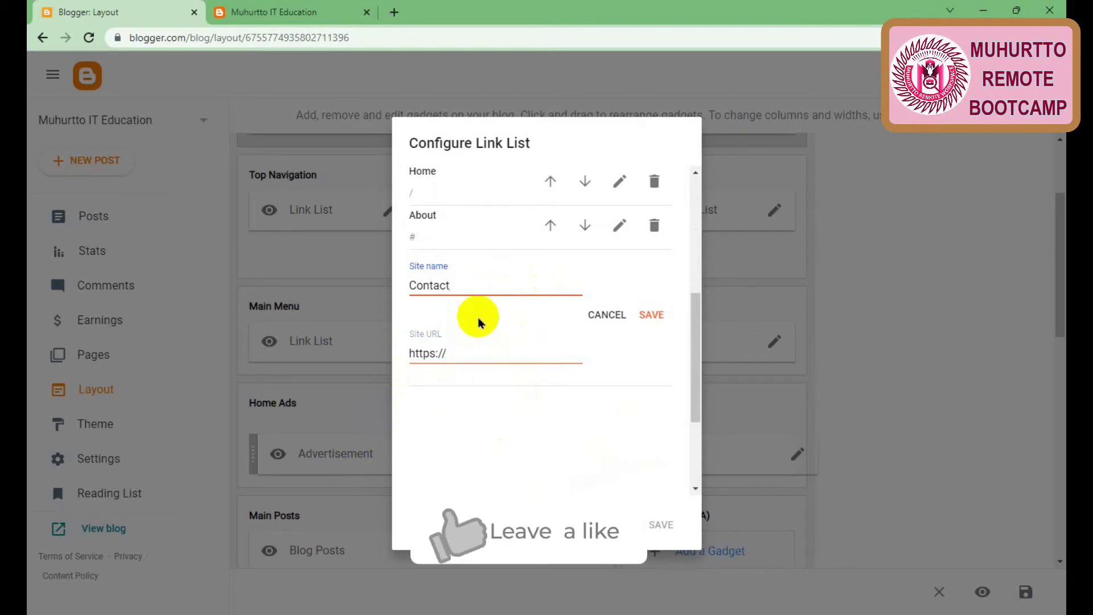
drag(452, 353, 356, 362)
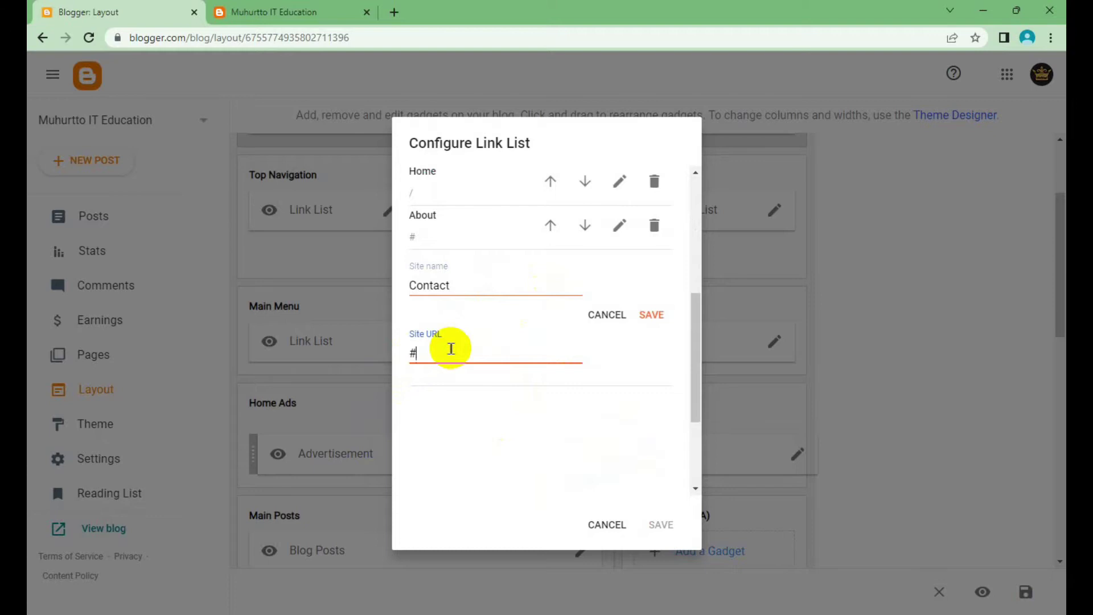
click(652, 314)
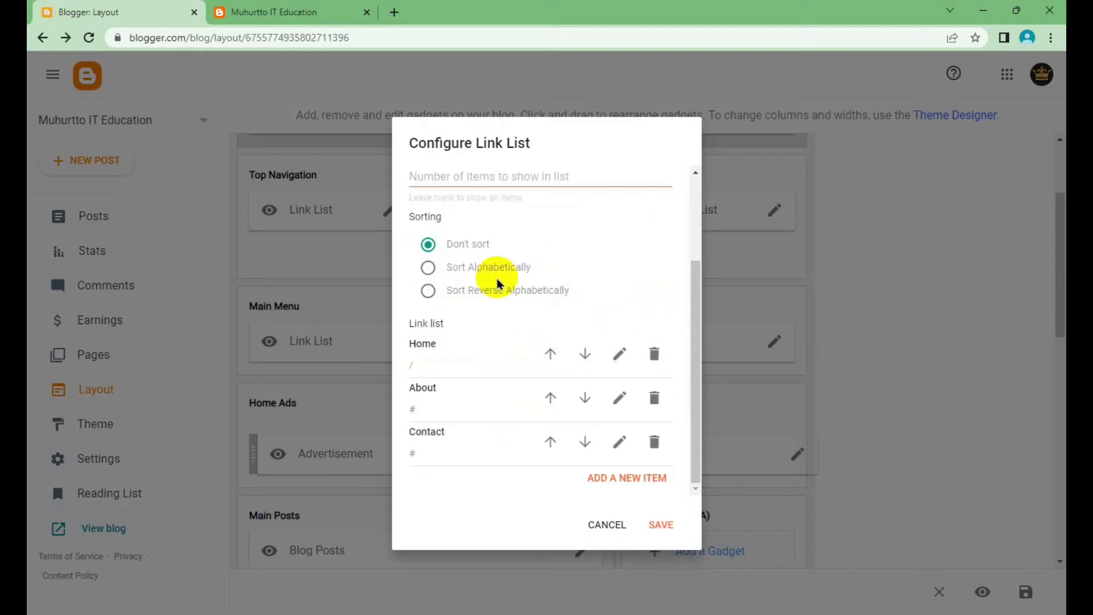
Step: Add a Site Map link pointing to #, then save the link list
click(655, 476)
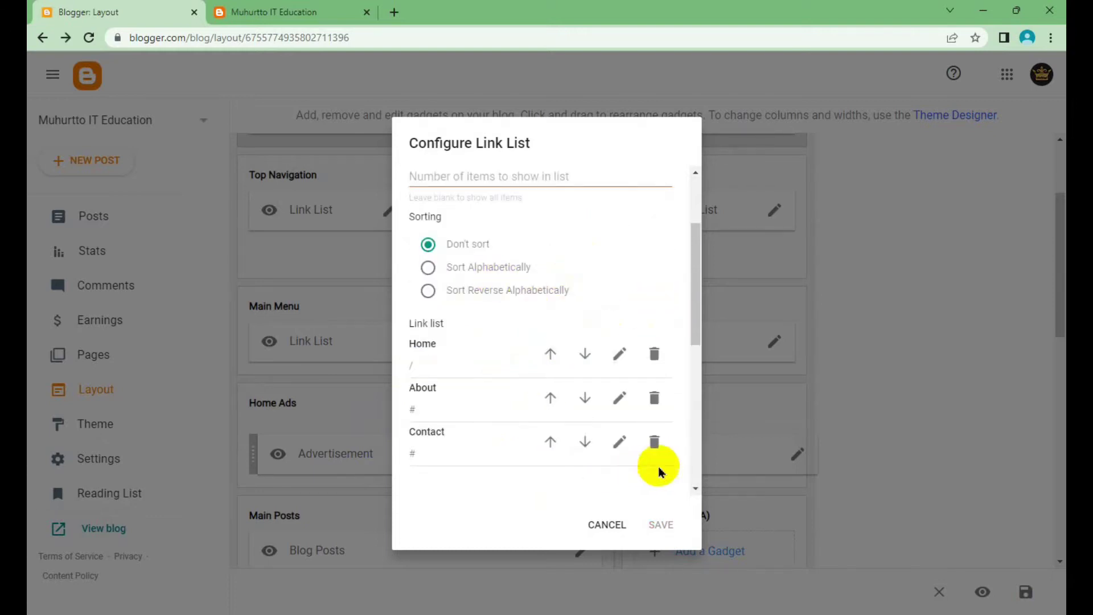
scroll(513, 293, down, 3)
click(464, 355)
text(Site Map)
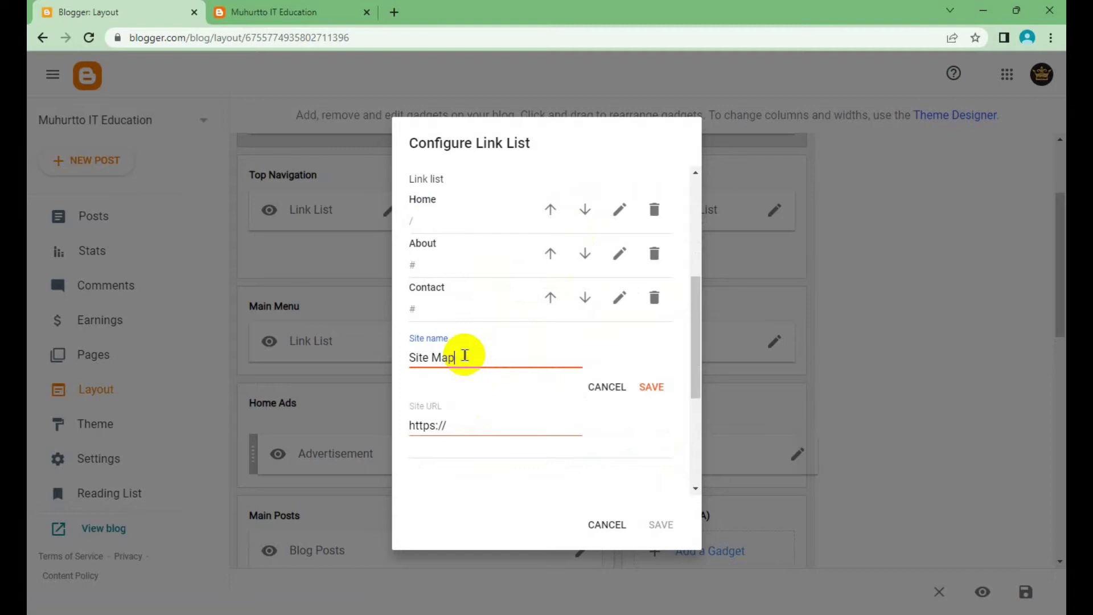
triple_click(444, 423)
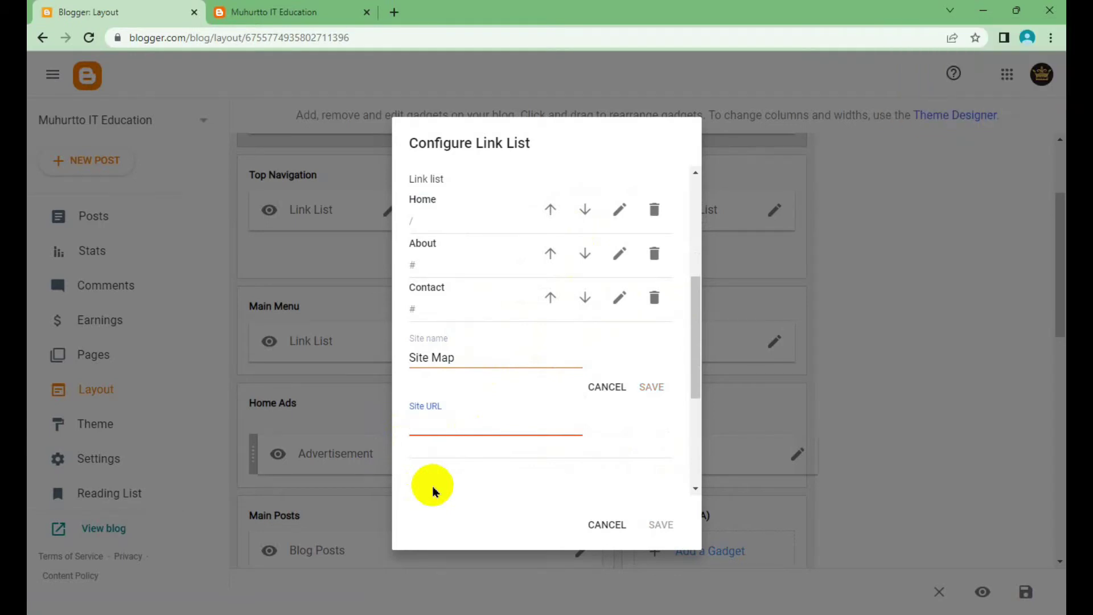
text(#)
click(653, 393)
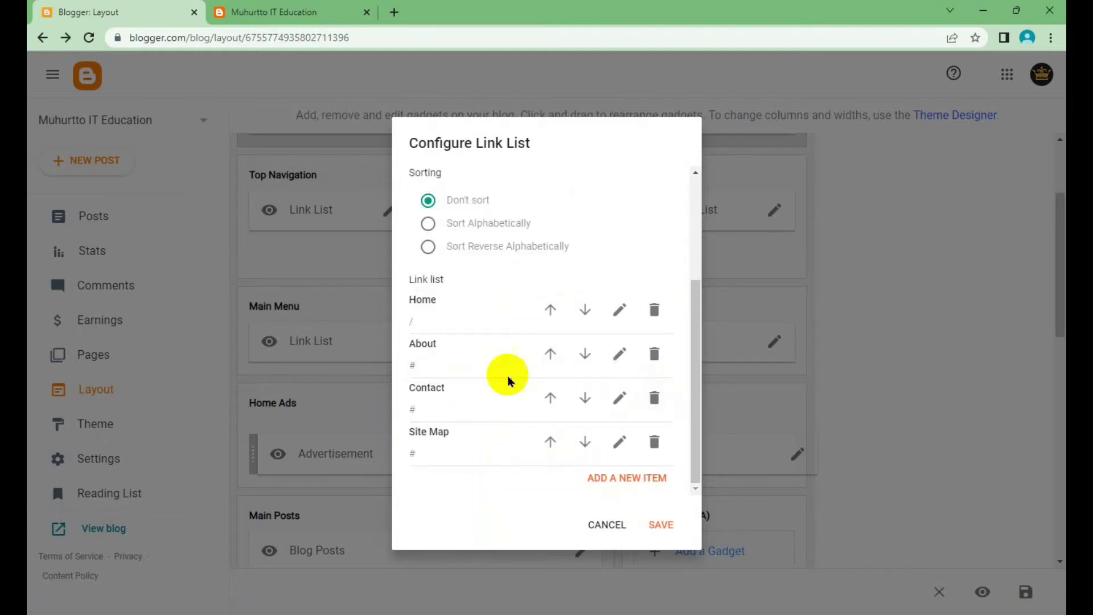
click(667, 525)
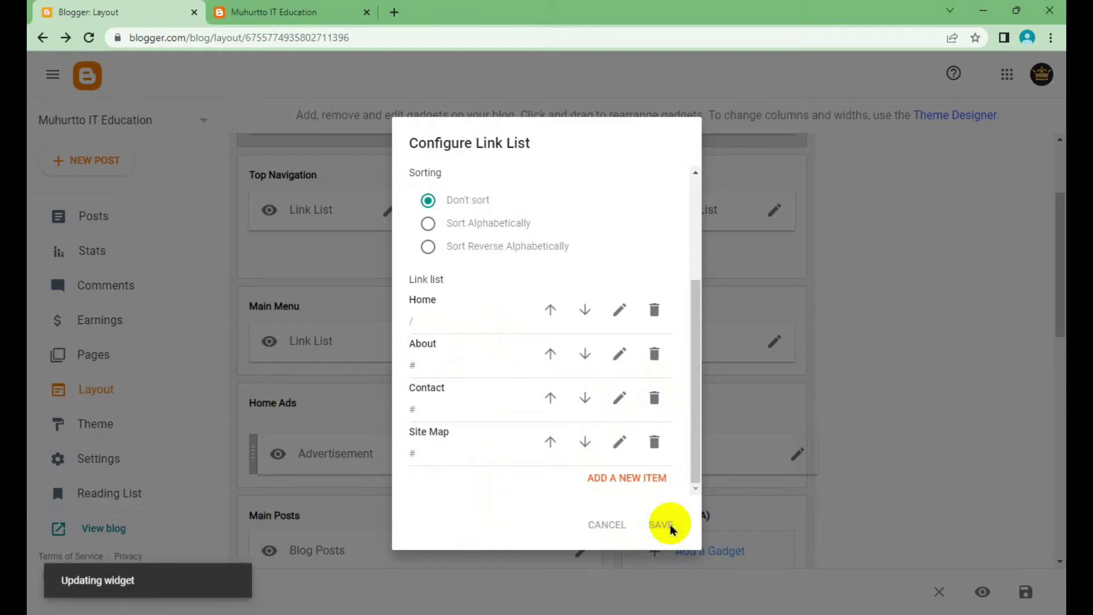
click(1027, 592)
Step: Save the layout, reload the blog to see Home, About, Contact, Site Map, then return to Layout
click(1026, 592)
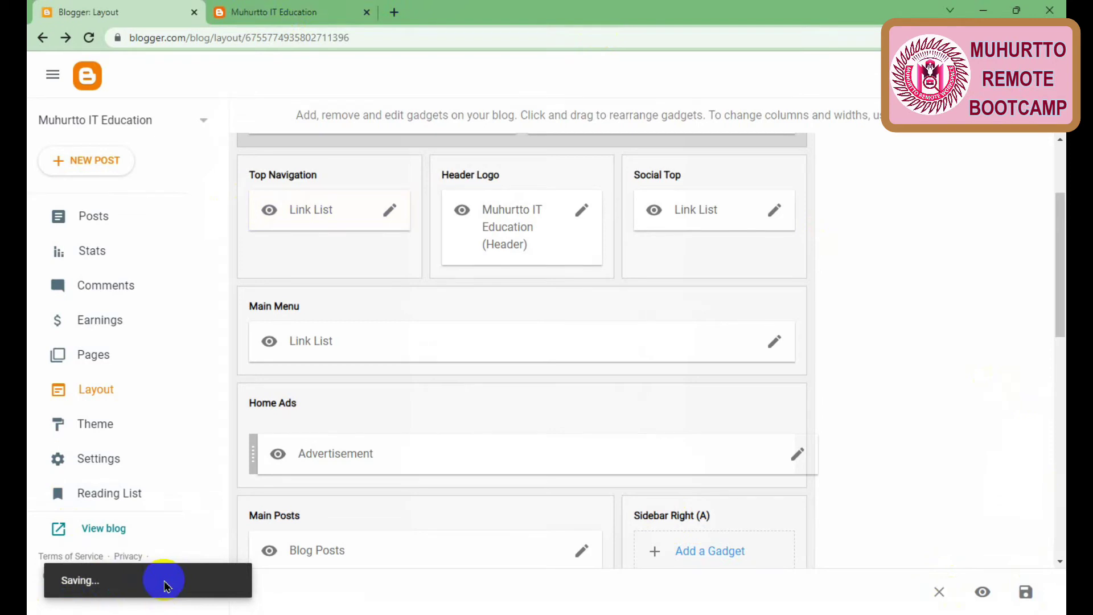
click(251, 12)
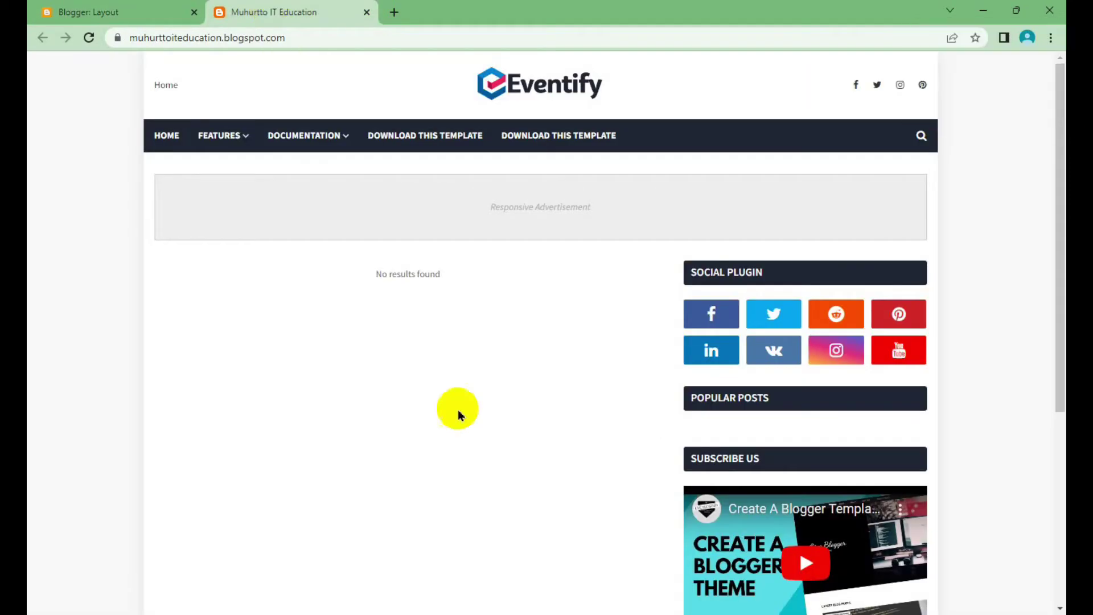
right_click(962, 208)
click(888, 257)
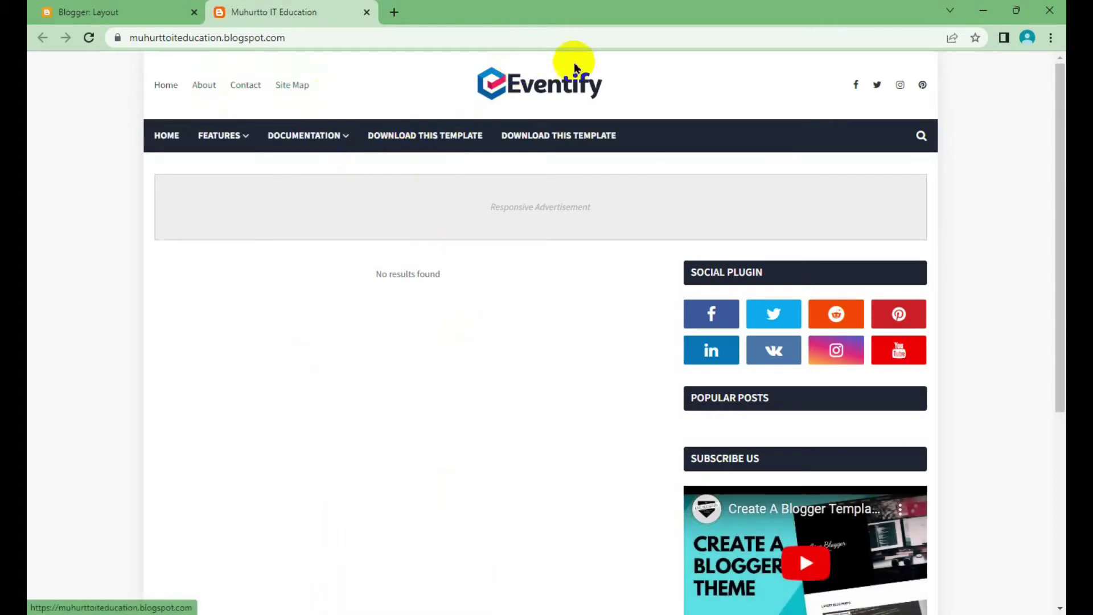
click(41, 7)
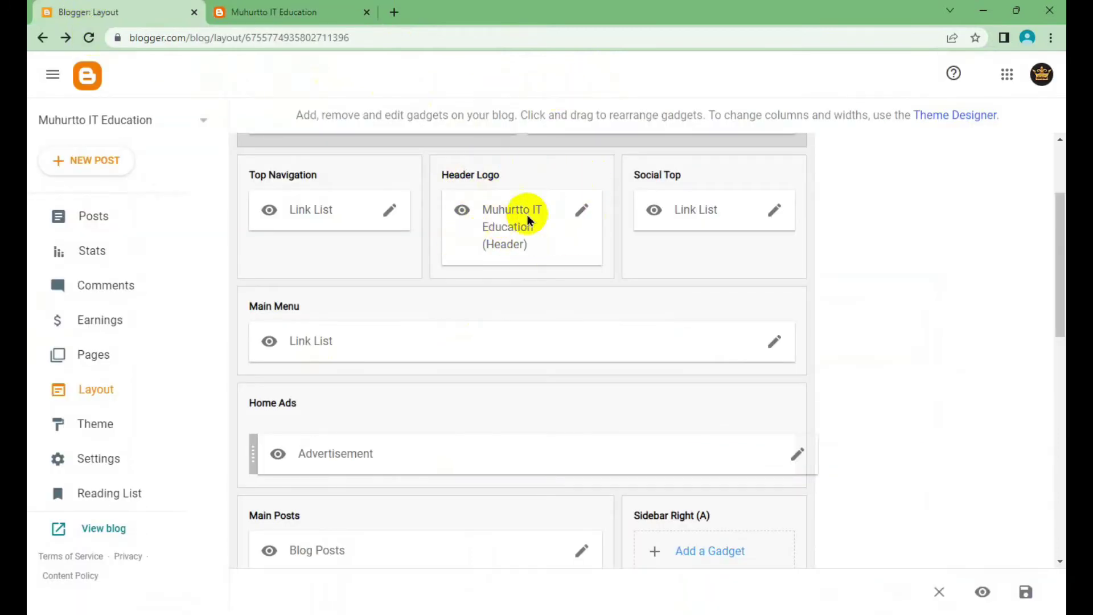
Step: Clear the old image address in the Header Logo settings, then minimize Chrome to the desktop
click(582, 210)
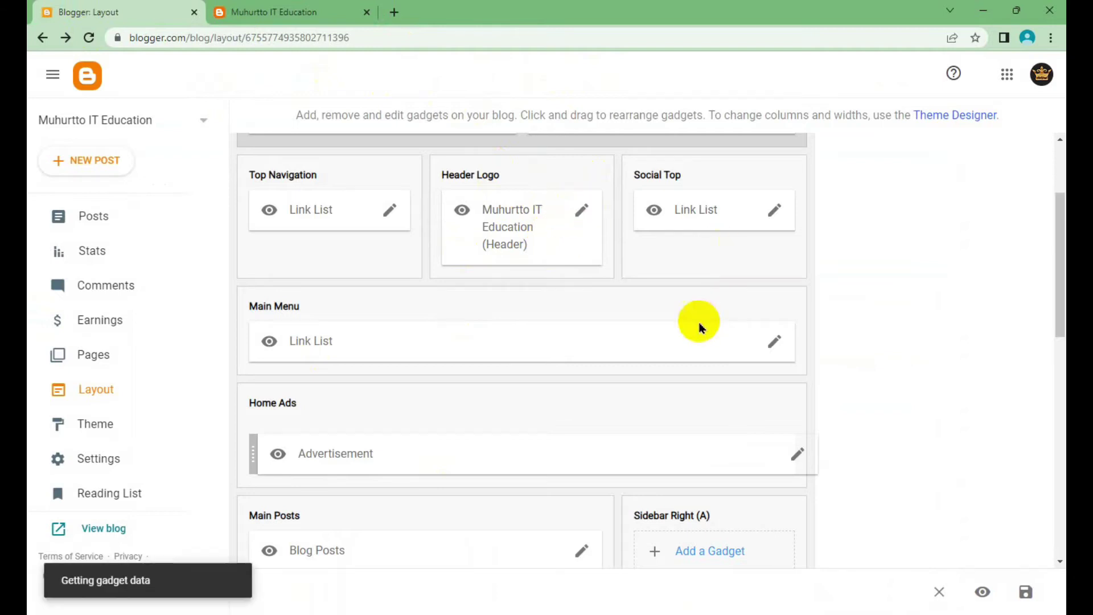
scroll(520, 302, down, 2)
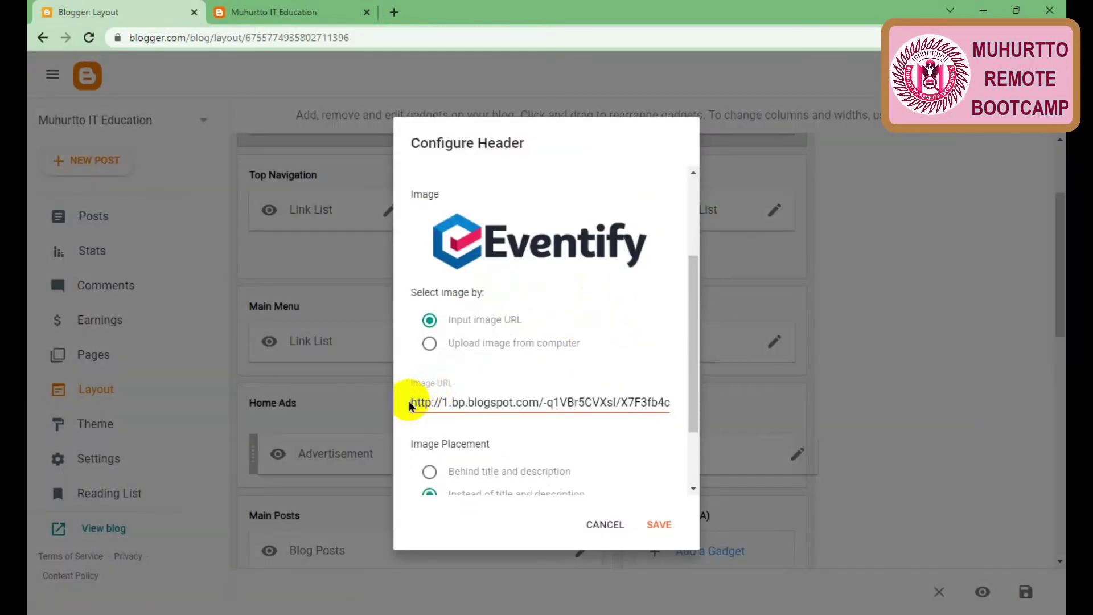
drag(410, 406, 733, 403)
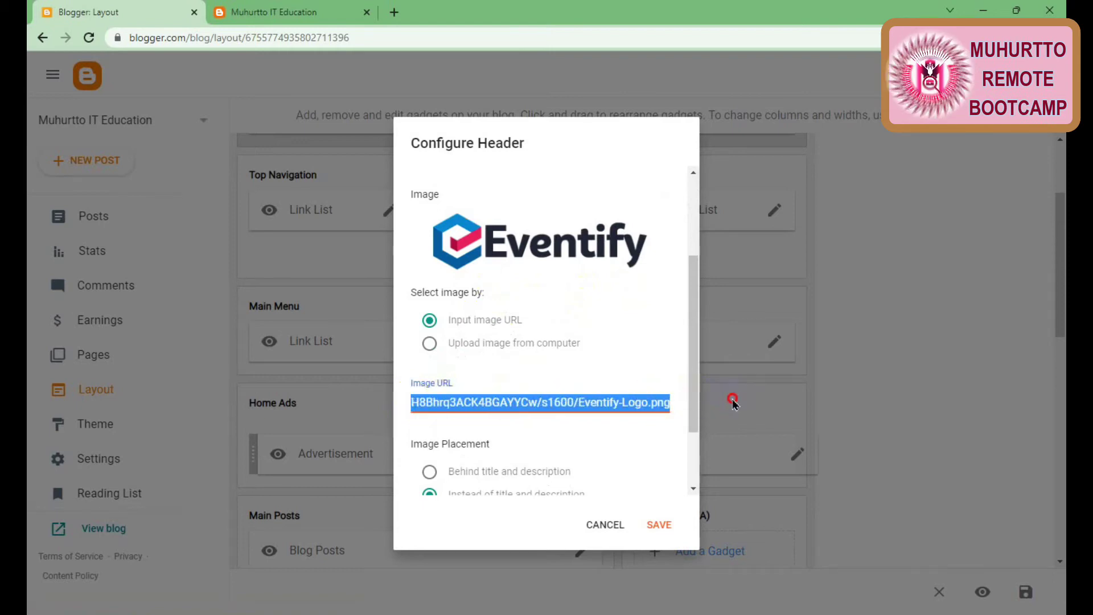
key(Delete)
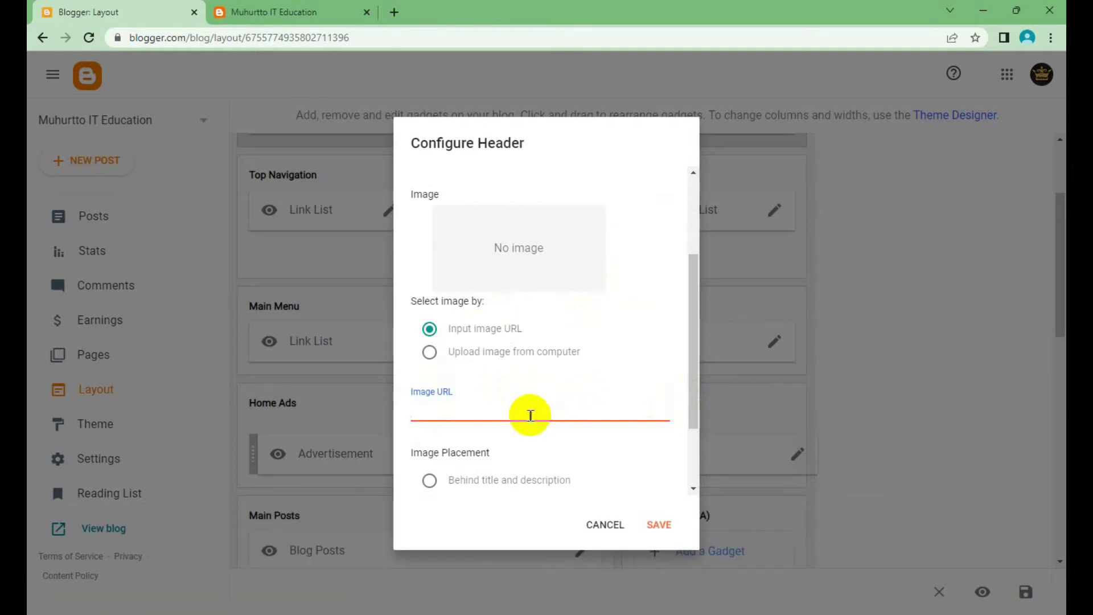
scroll(592, 376, down, 2)
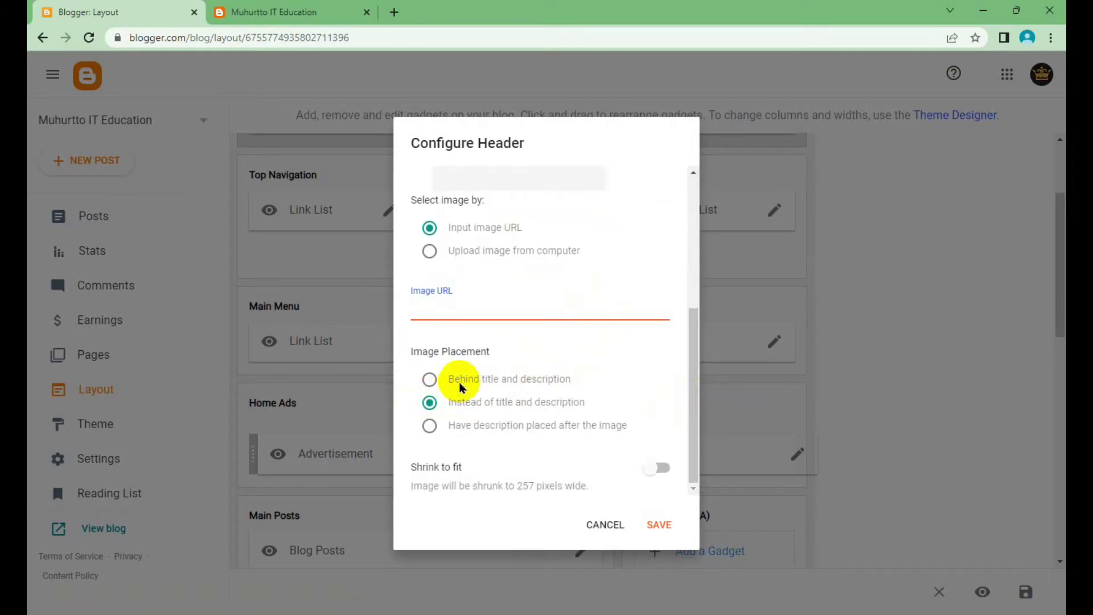
scroll(570, 373, up, 2)
scroll(589, 366, up, 1)
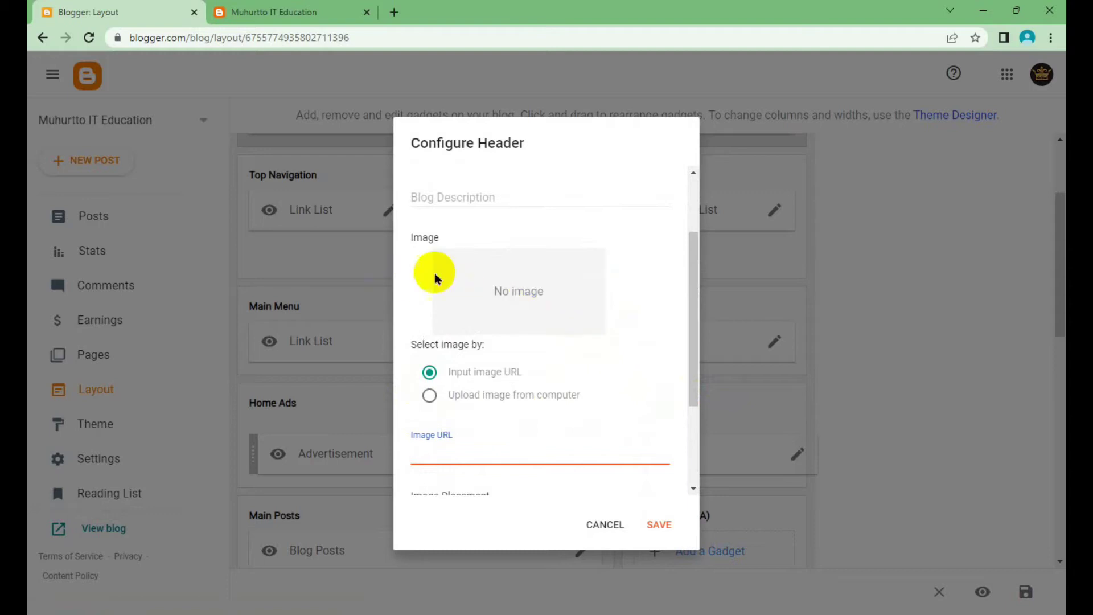
scroll(476, 310, down, 3)
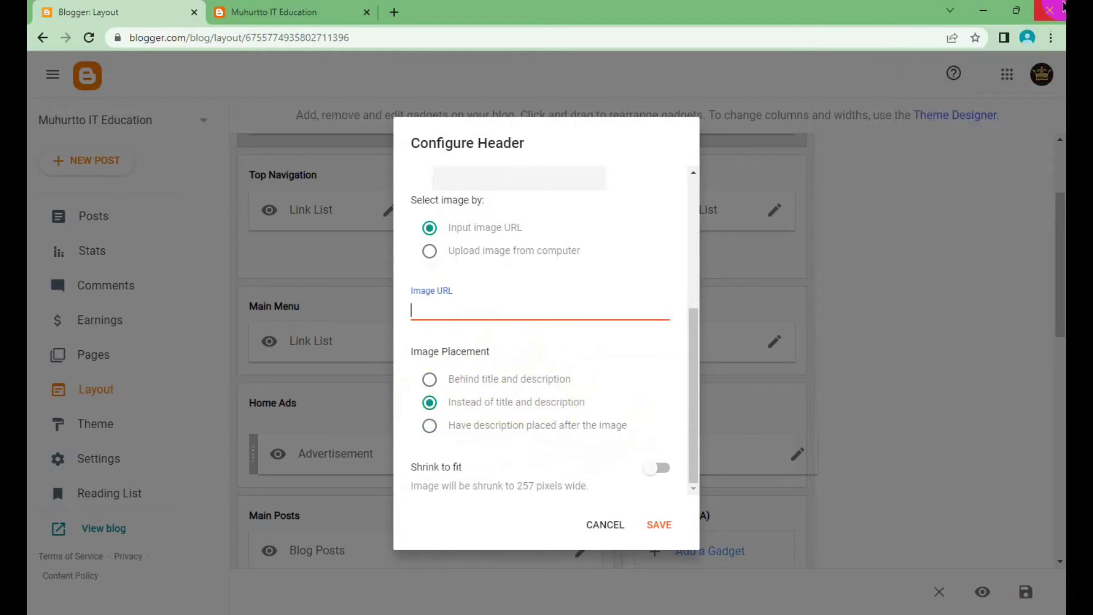
click(990, 8)
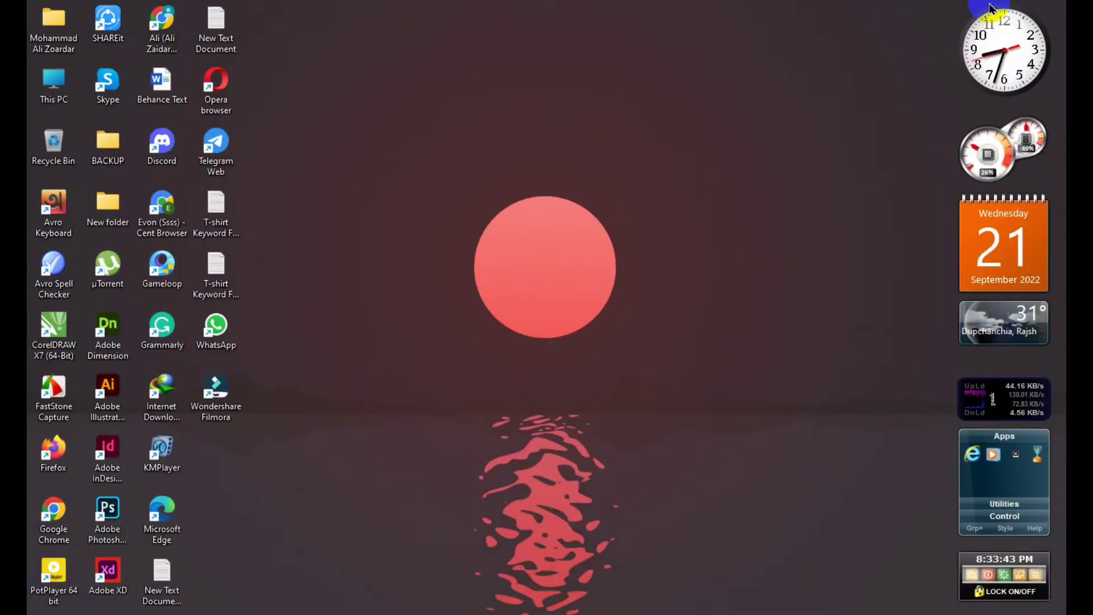
Step: Launch Adobe Illustrator from the desktop and start a new document via File > New
double_click(114, 397)
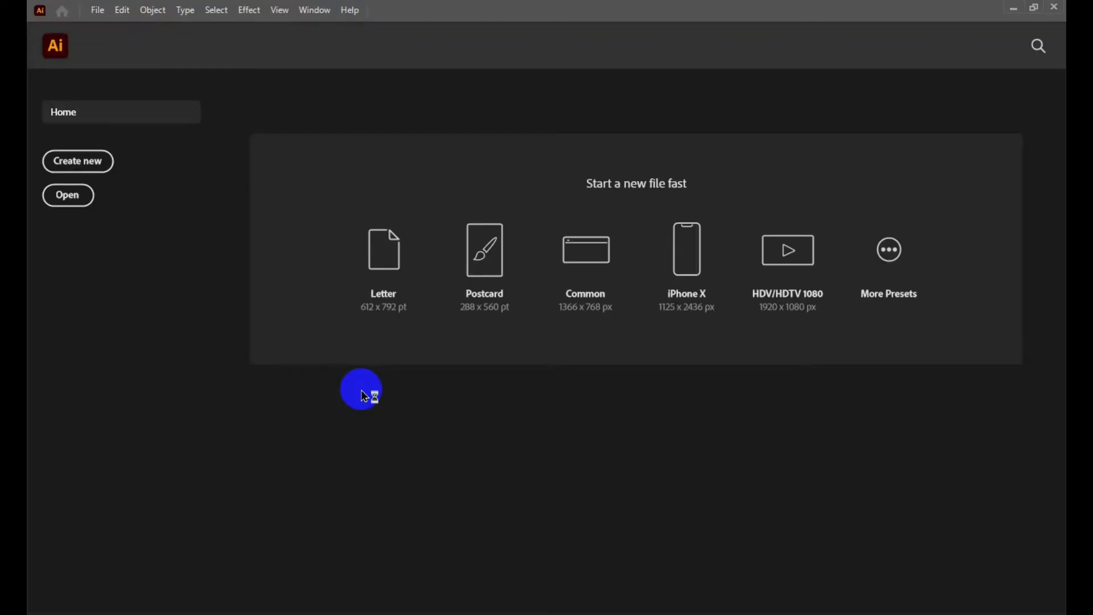
click(119, 11)
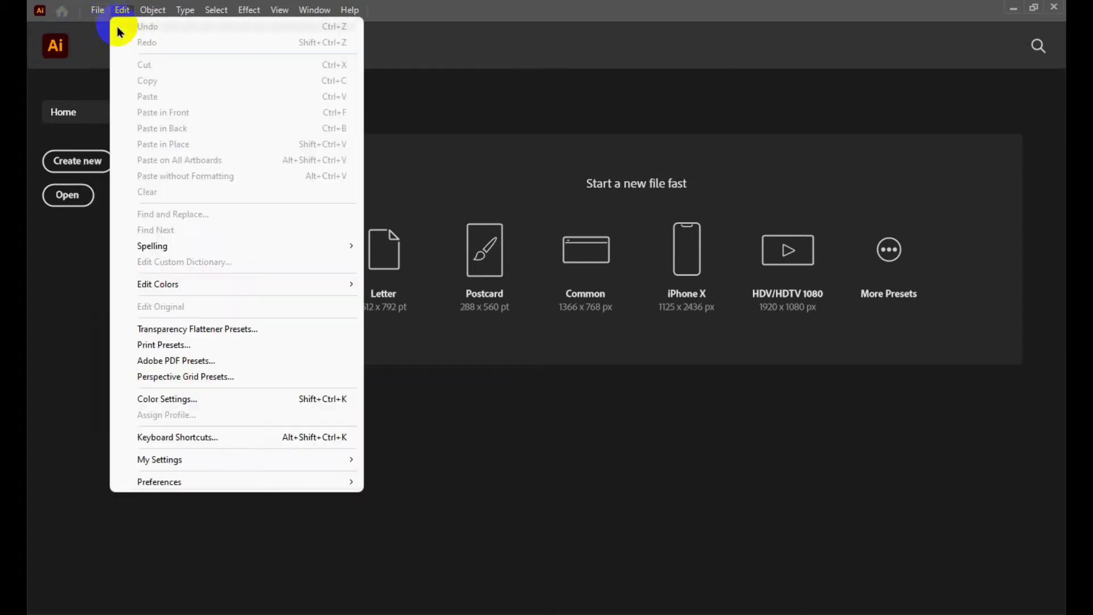
click(126, 27)
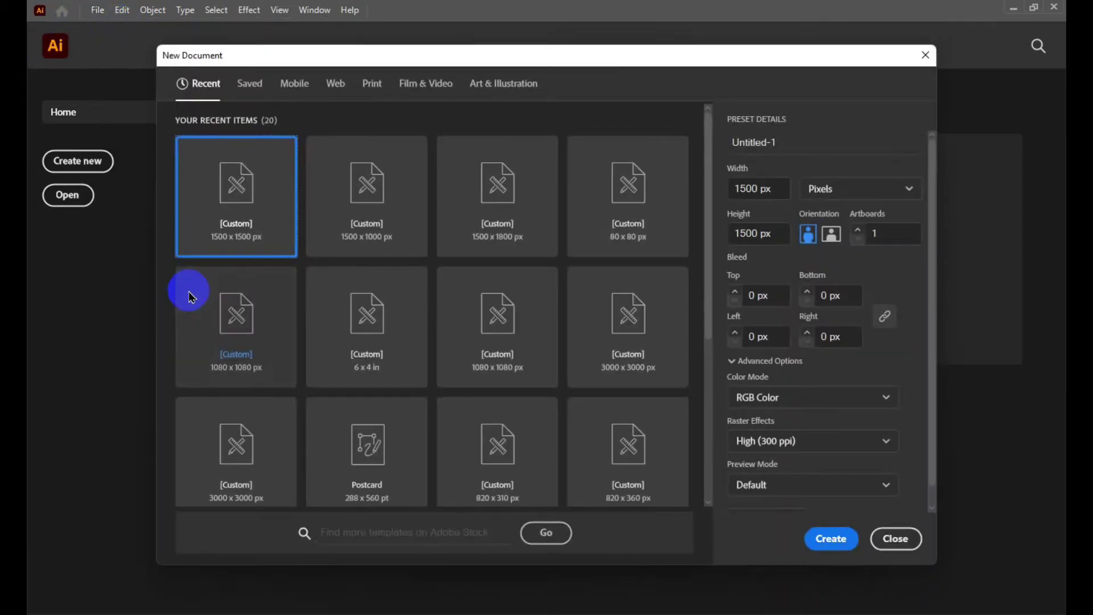
Step: Create a landscape 1500 × 500 px document
click(780, 232)
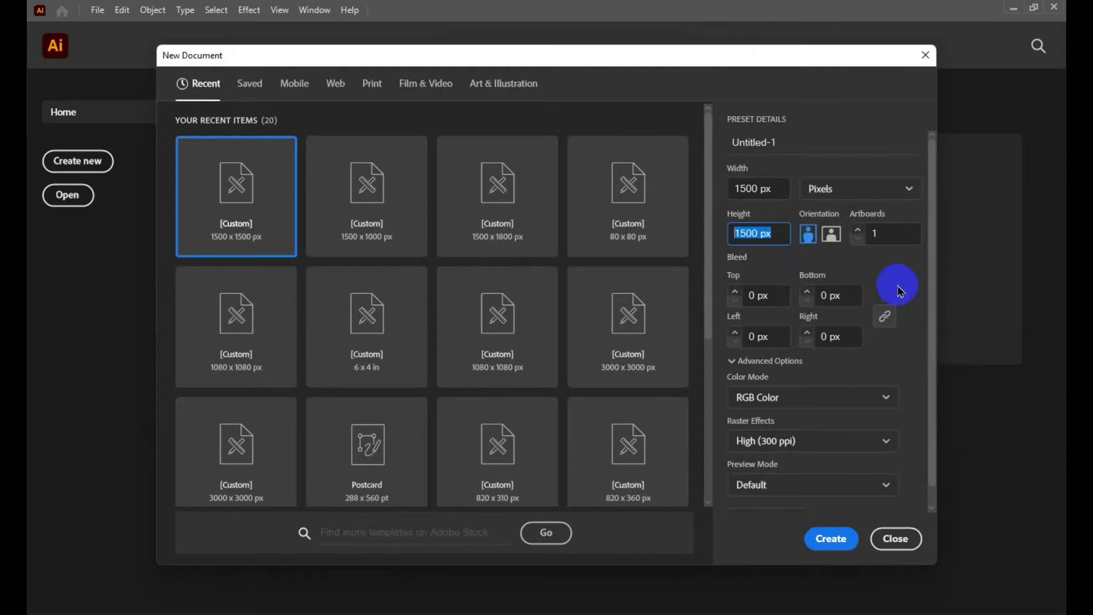
text(500)
click(763, 193)
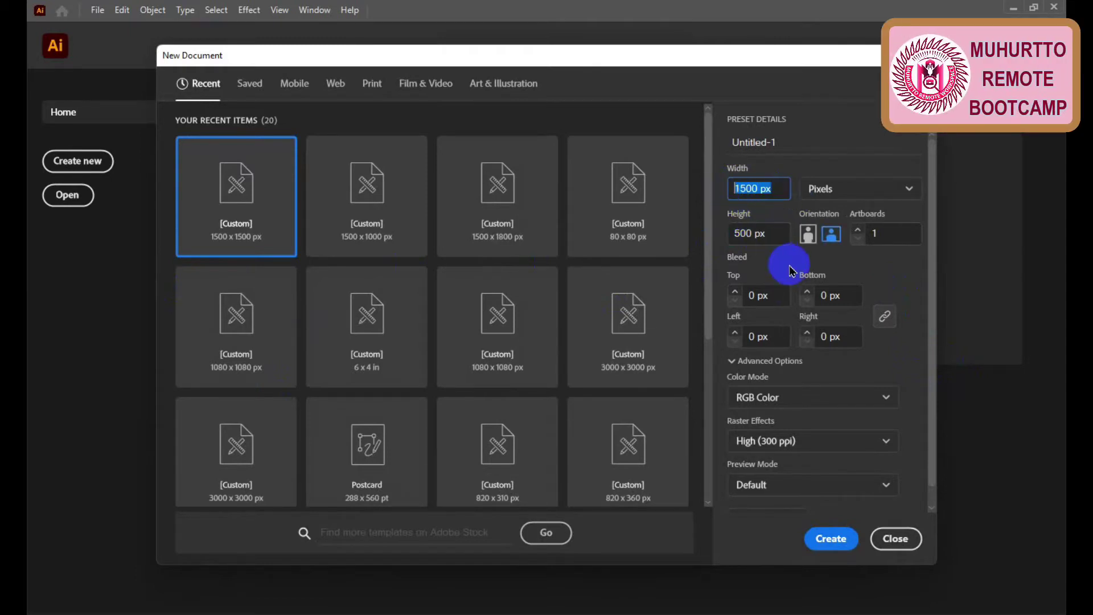
text(1)
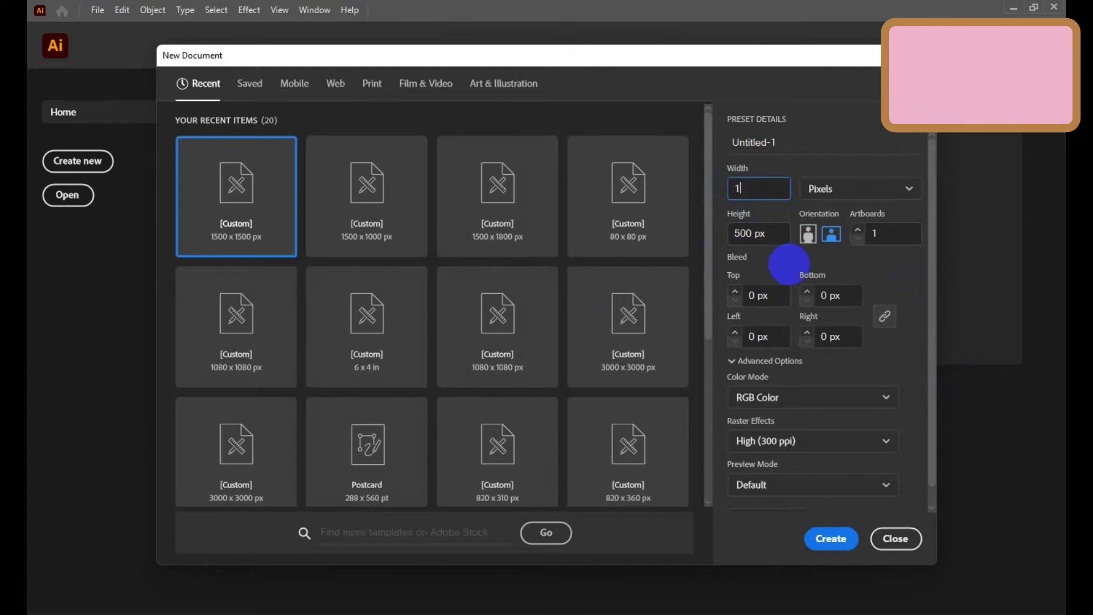
text(500)
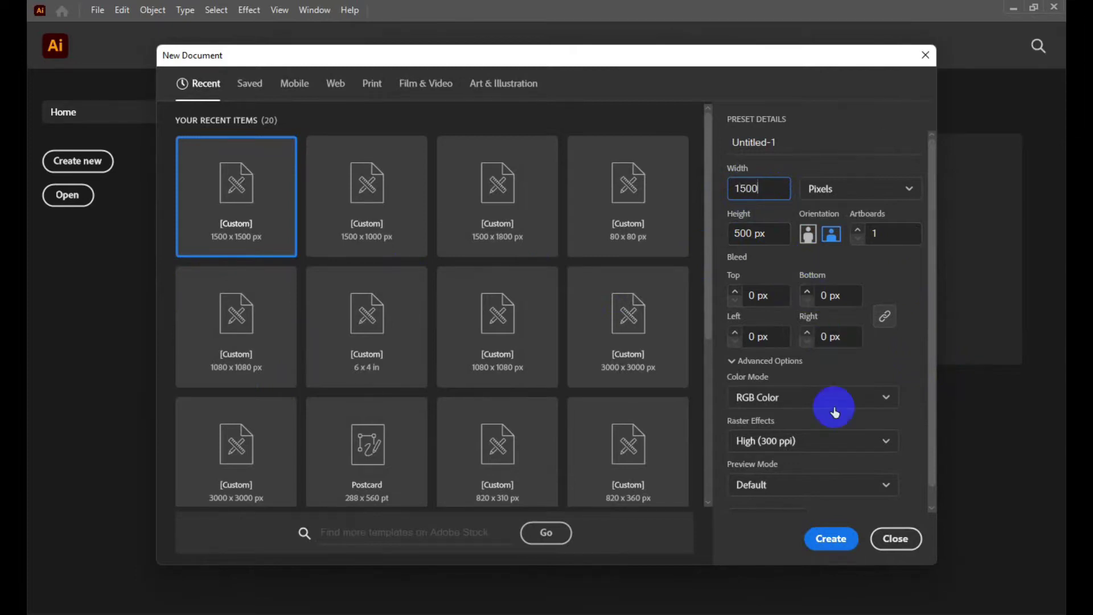
click(843, 544)
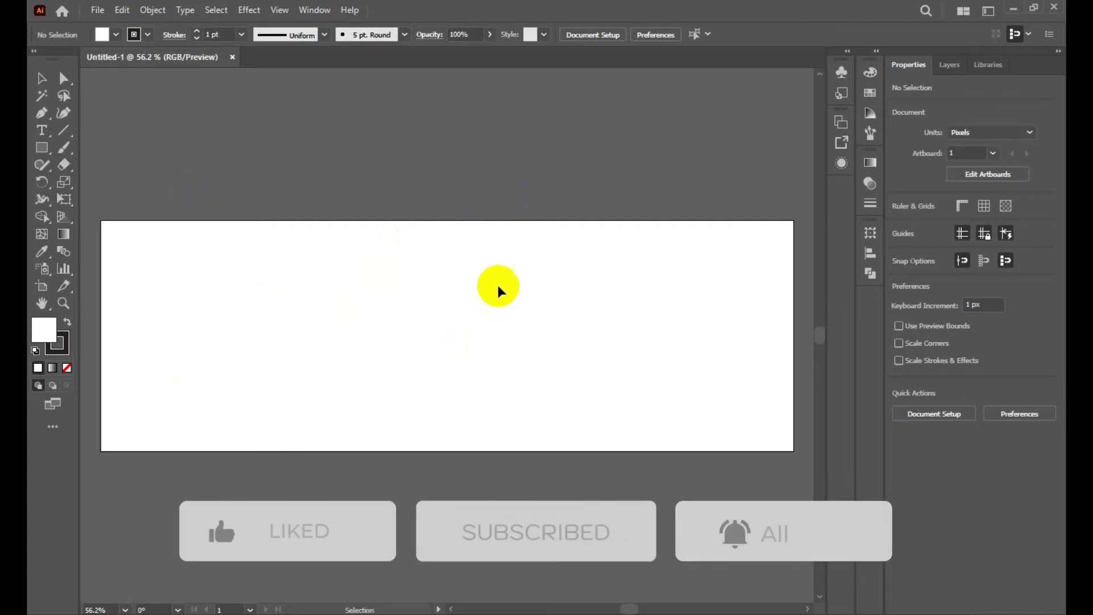
Step: Create a second banner document 1500 px wide and 250 px tall
click(102, 11)
click(117, 58)
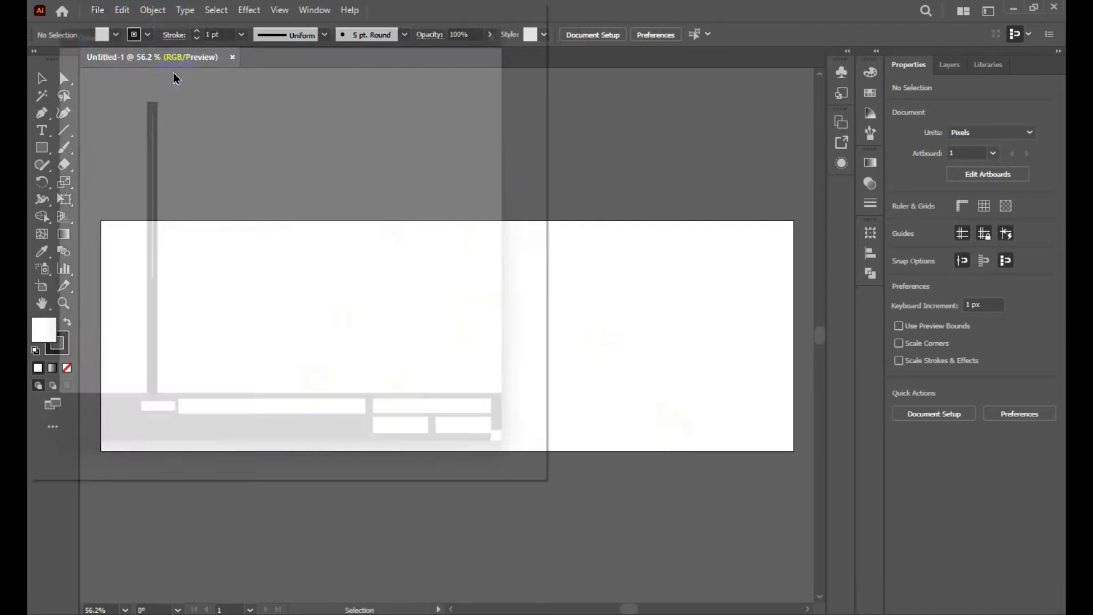
click(530, 9)
click(98, 10)
click(136, 27)
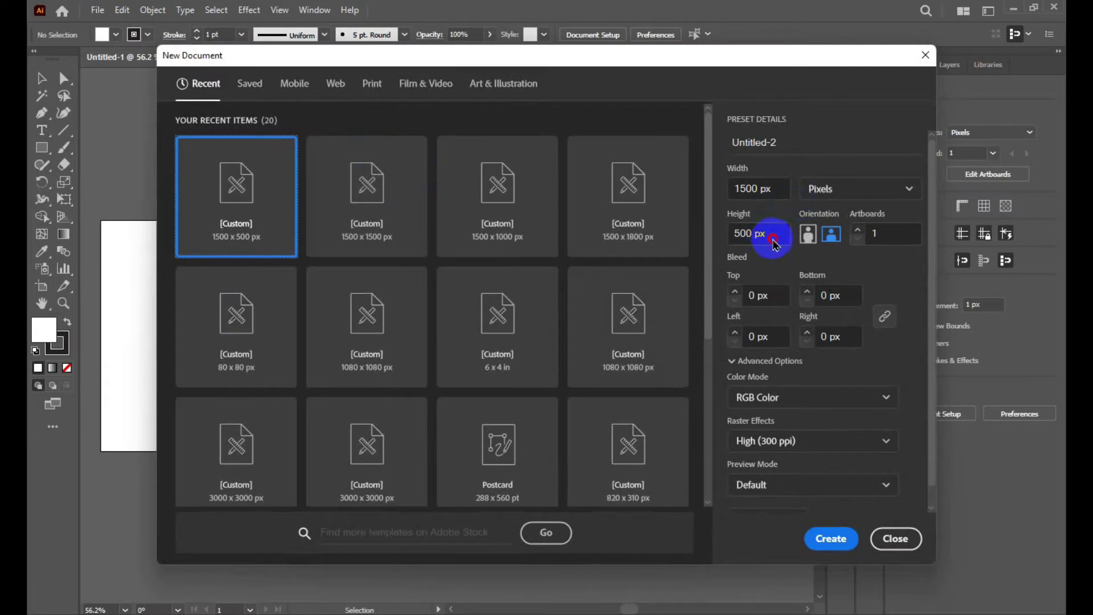
drag(774, 242, 729, 239)
text(250)
click(845, 535)
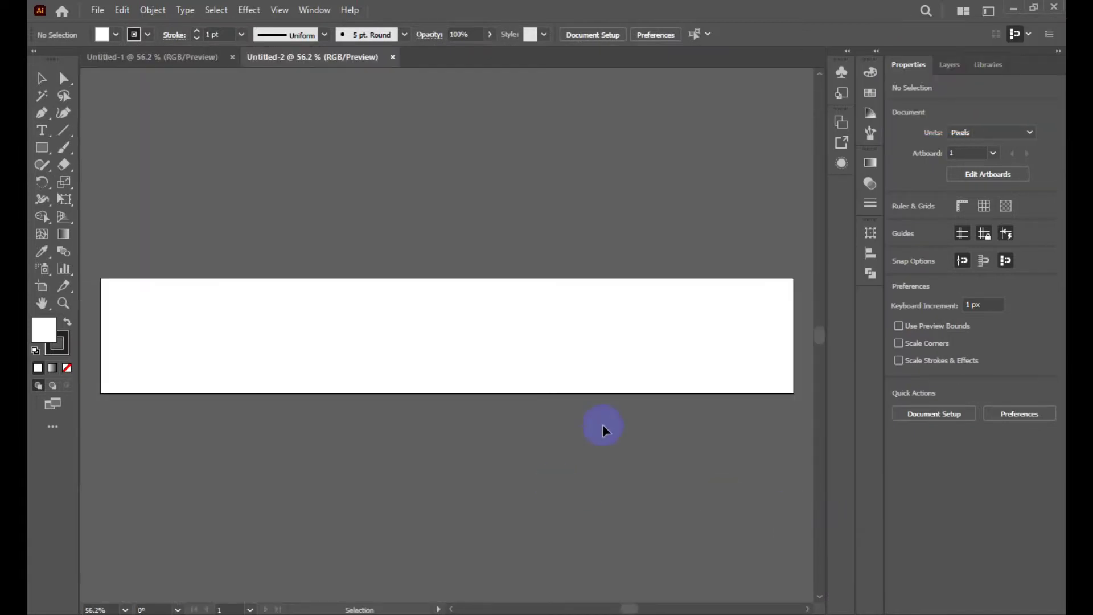
click(42, 130)
Step: Place a placeholder text object on the banner and enlarge it to fill the width
click(382, 336)
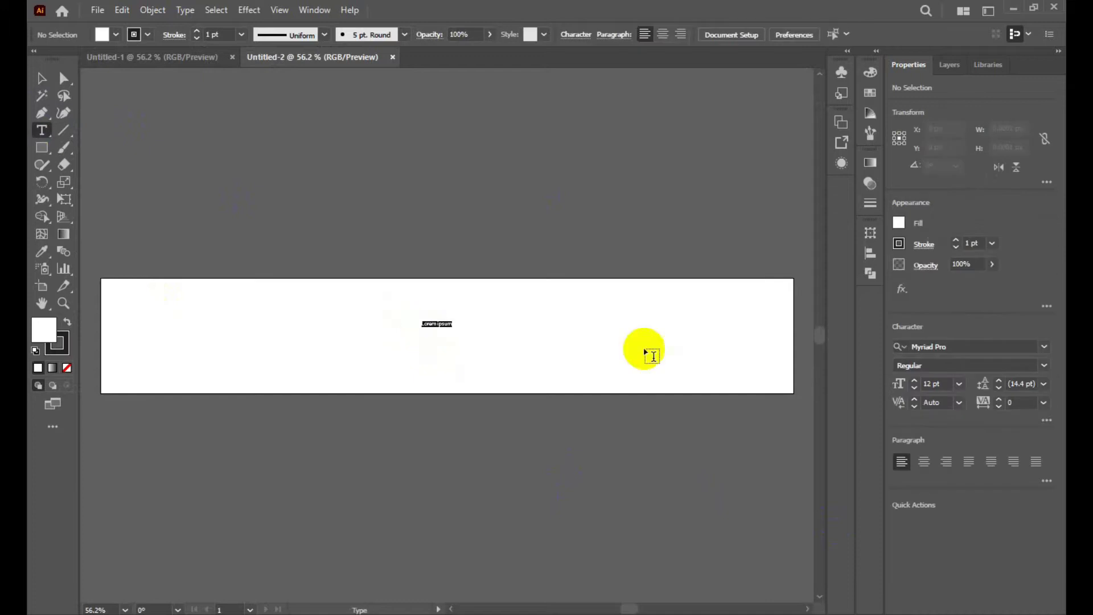
key(Escape)
click(466, 344)
drag(451, 332, 771, 447)
drag(618, 371, 517, 349)
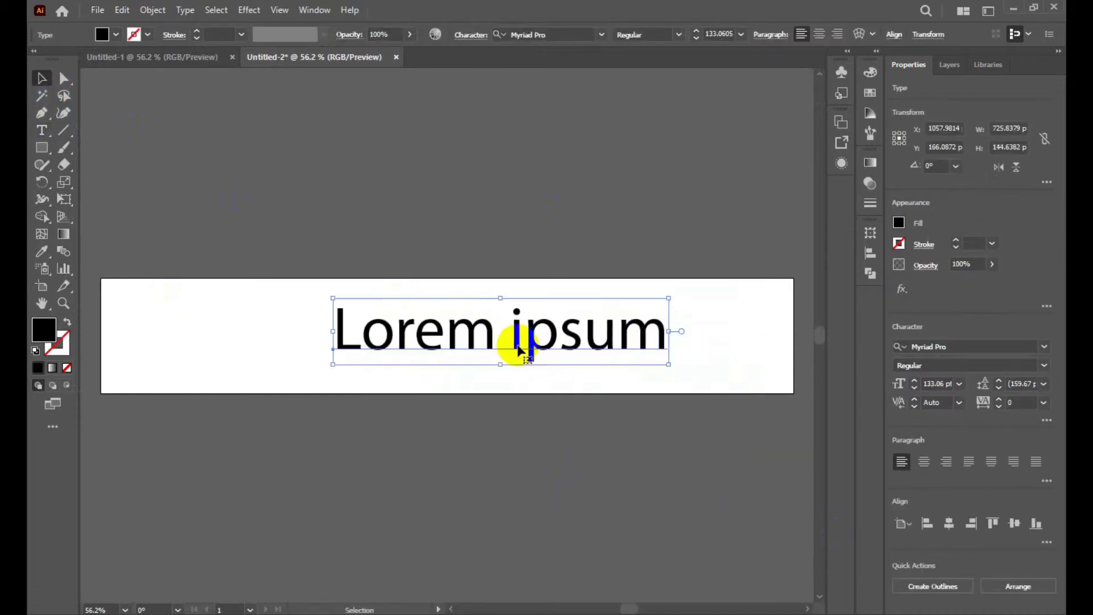
Step: Replace the placeholder with 'Muhurtto IT Education' and move it toward the banner's centre
click(42, 137)
mouse_move(667, 326)
mouse_down()
mouse_move(594, 326)
mouse_move(358, 424)
mouse_up()
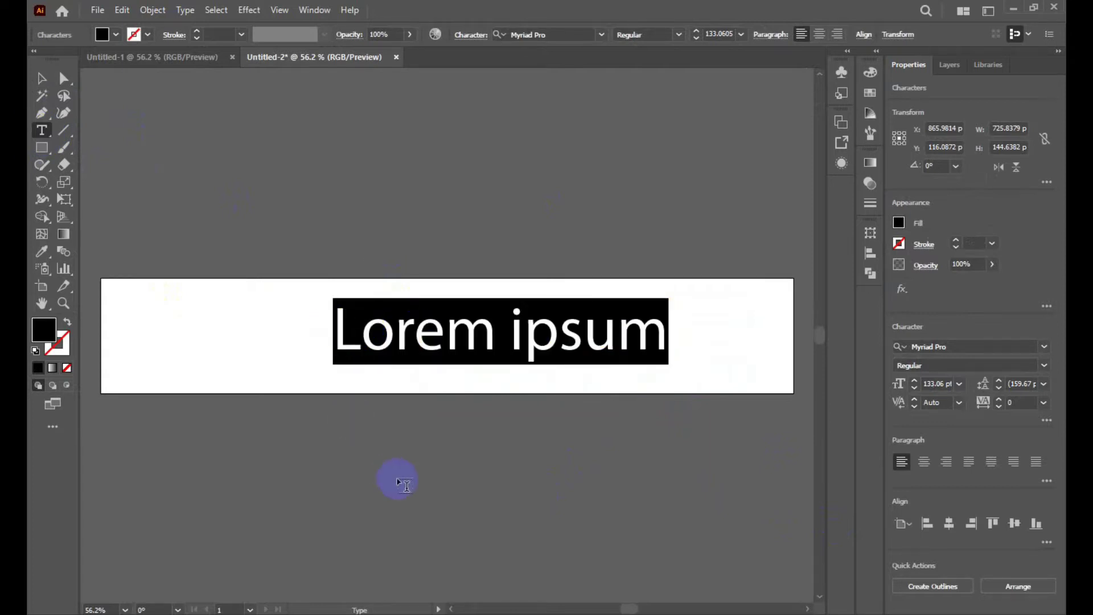
text(Muhurtto IT EDUC)
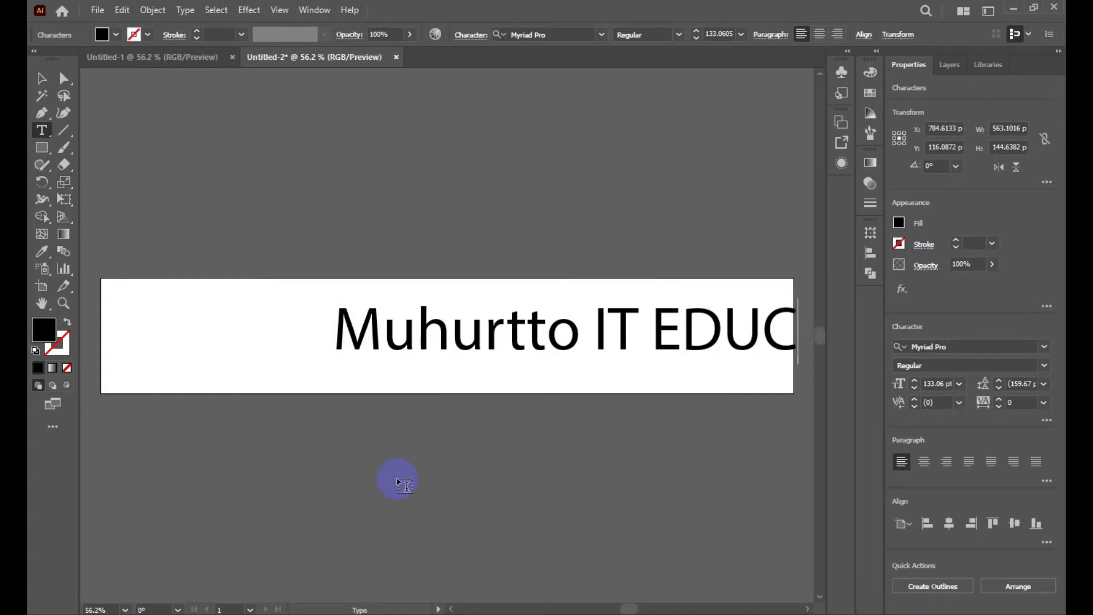
key(BackSpace)
key(BackSpace)
key(BackSpace)
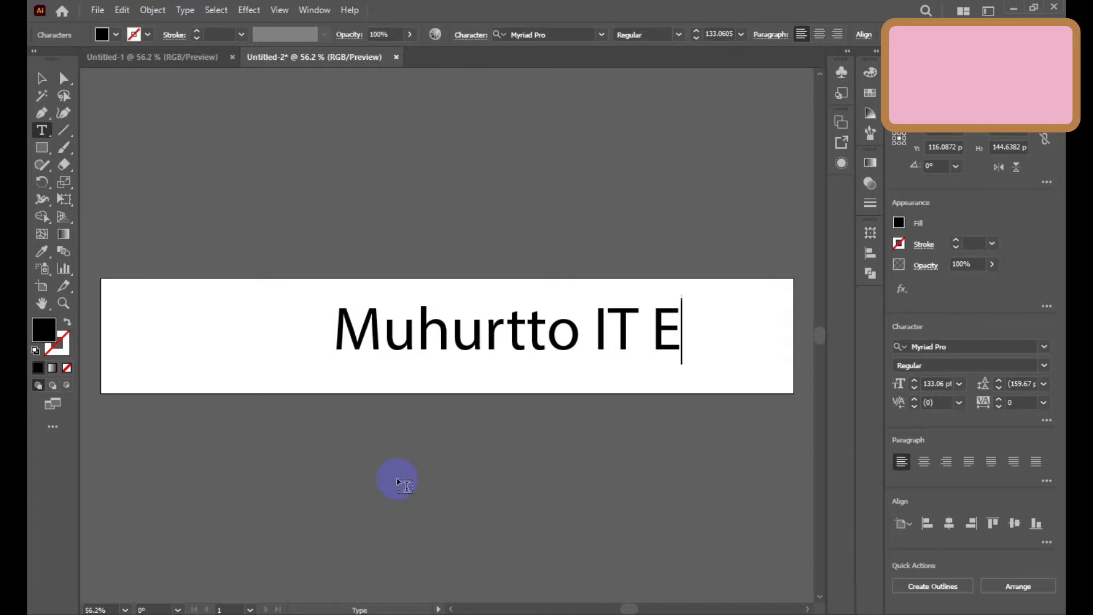
text(ducat)
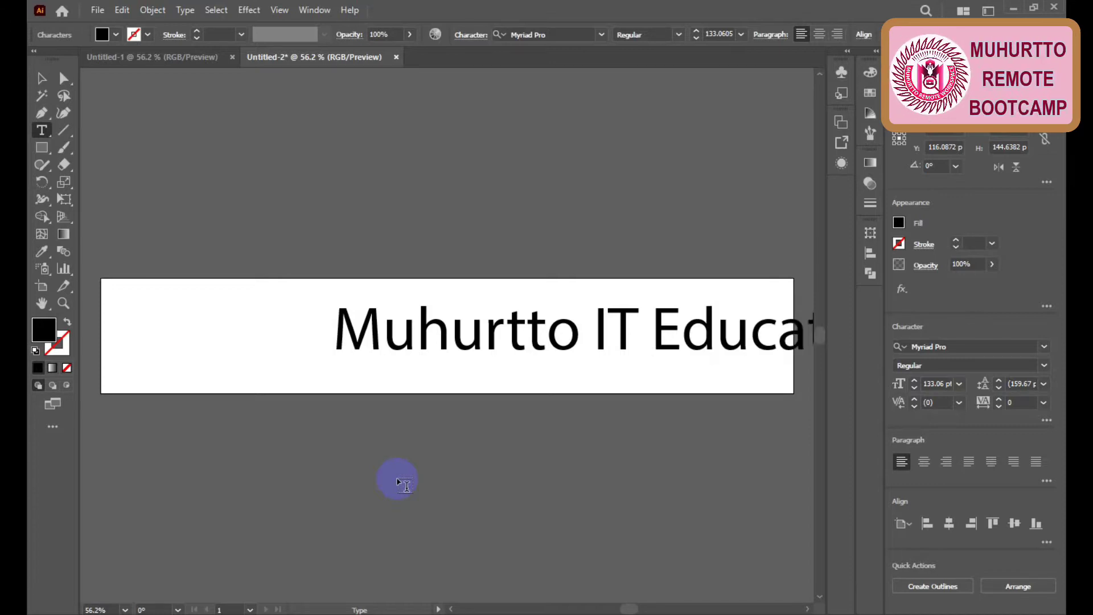
click(41, 78)
drag(586, 361, 456, 351)
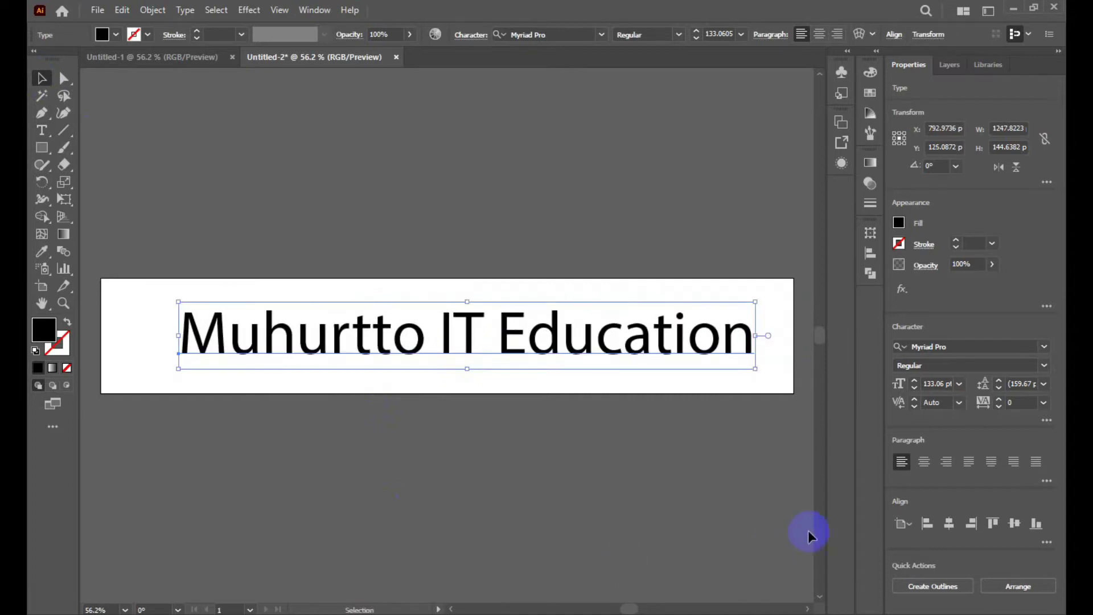
Step: Filter the font list to script fonts and set the title in Adorable
click(1053, 349)
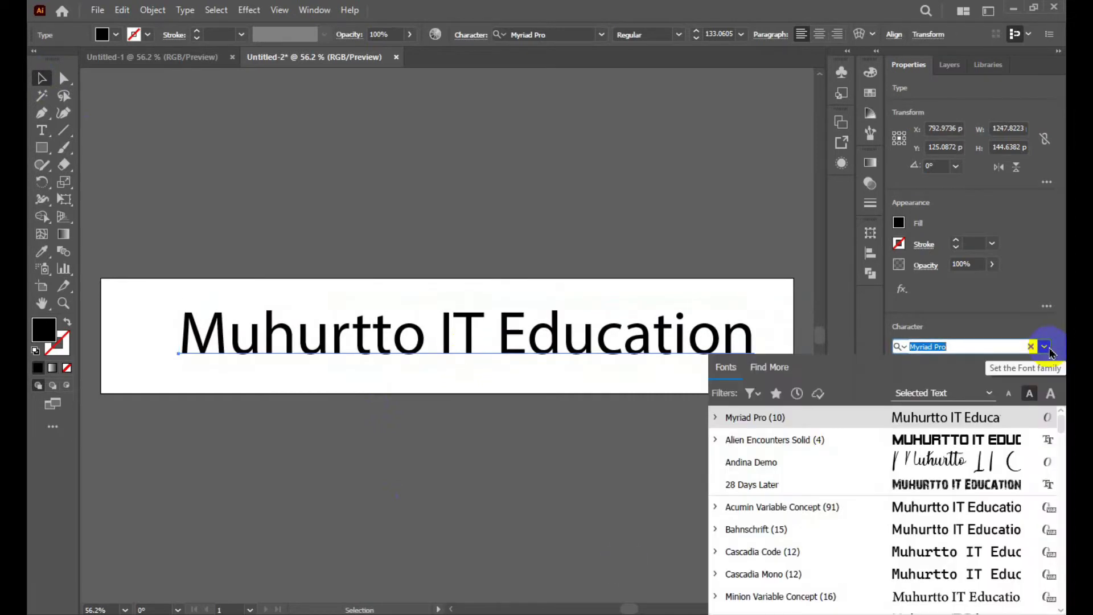
click(762, 400)
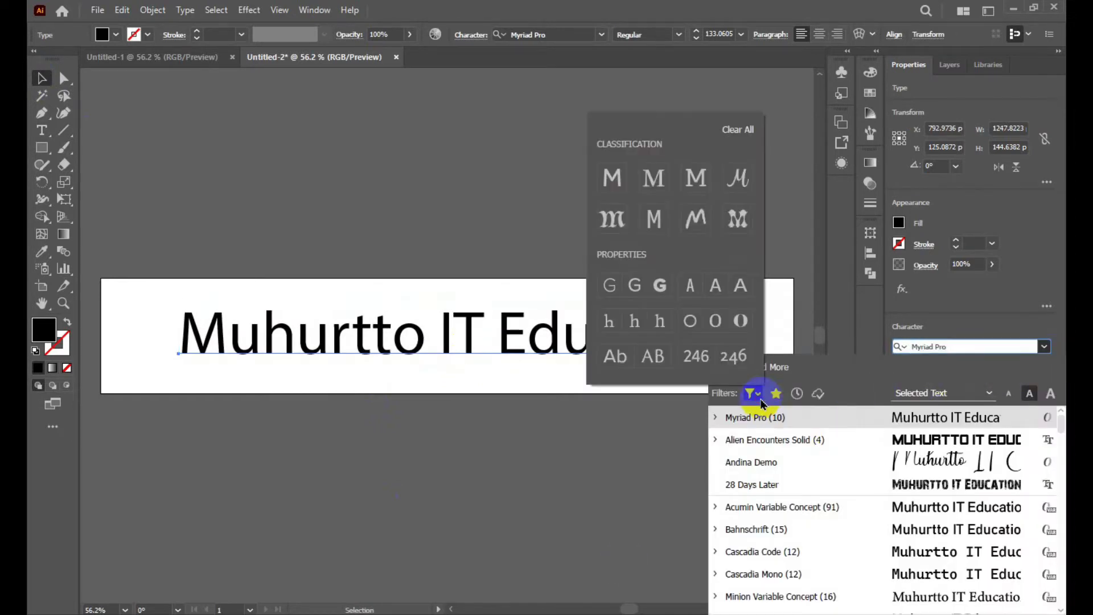
click(738, 179)
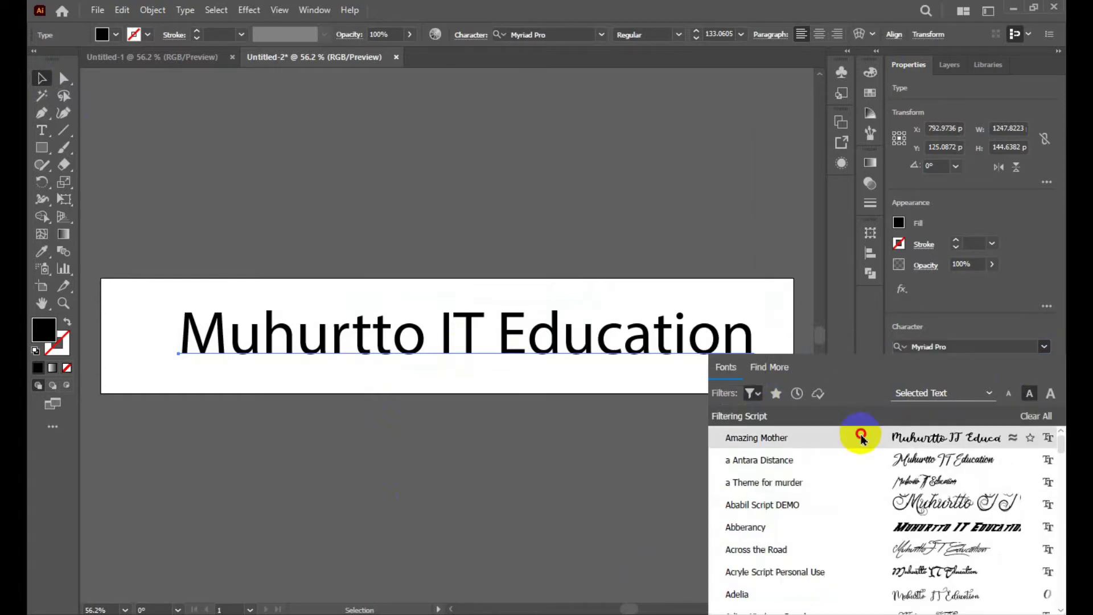
key(Down)
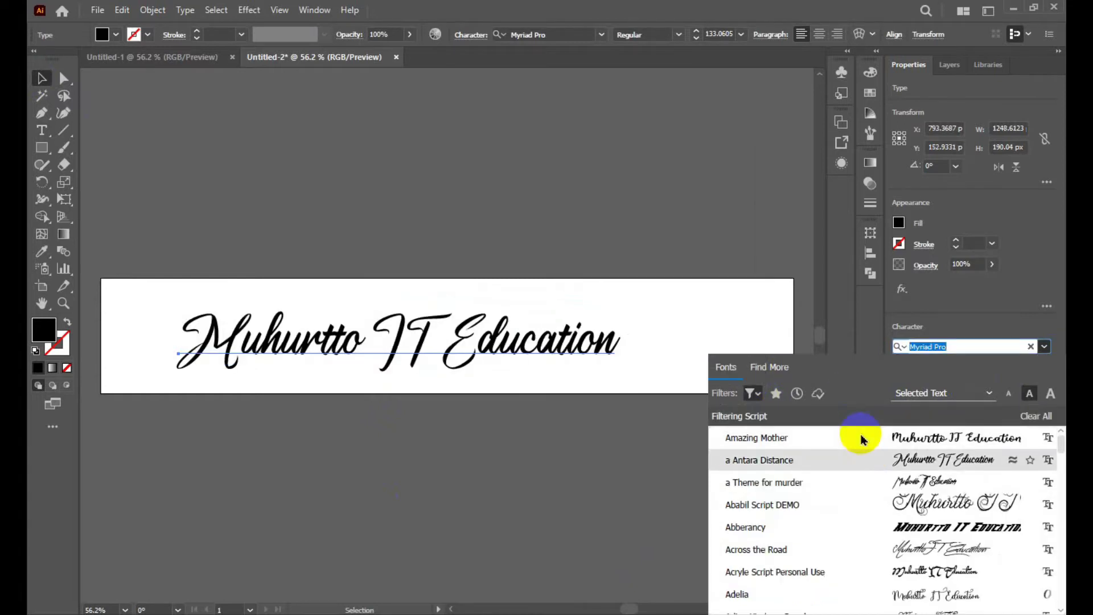
key(Down)
key(Down)
key(Down)
key(Down)
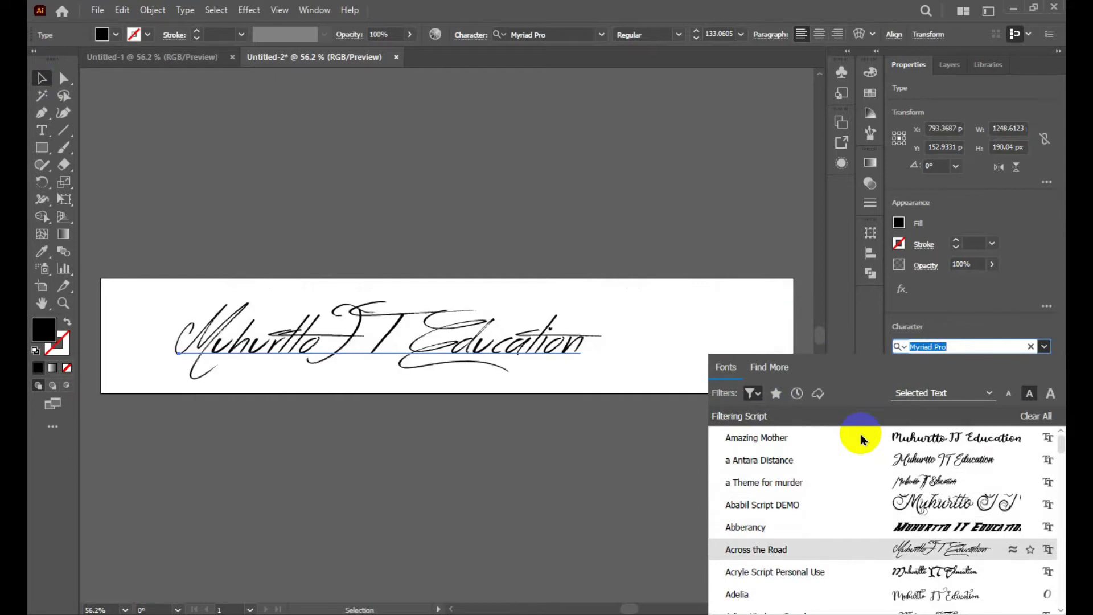
key(Down)
key(Down)
key(Down)
key(Down)
key(Down)
key(Down)
key(Page_Up)
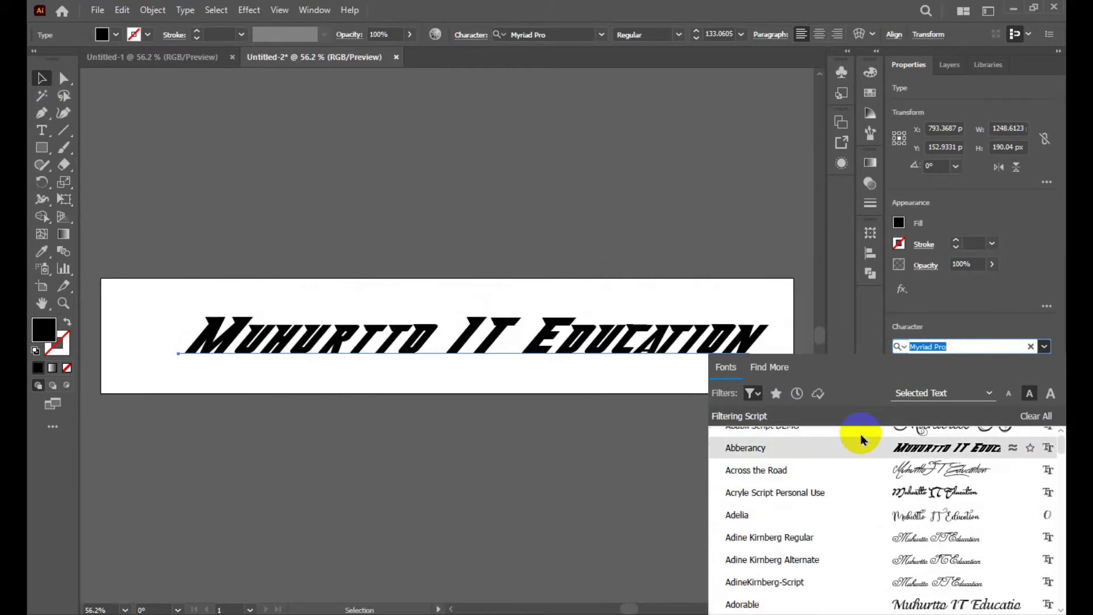
key(Down)
key(Down)
key(Down)
key(Down)
key(Down)
key(Down)
key(Down)
key(Page_Up)
key(Down)
key(Down)
key(Down)
key(Down)
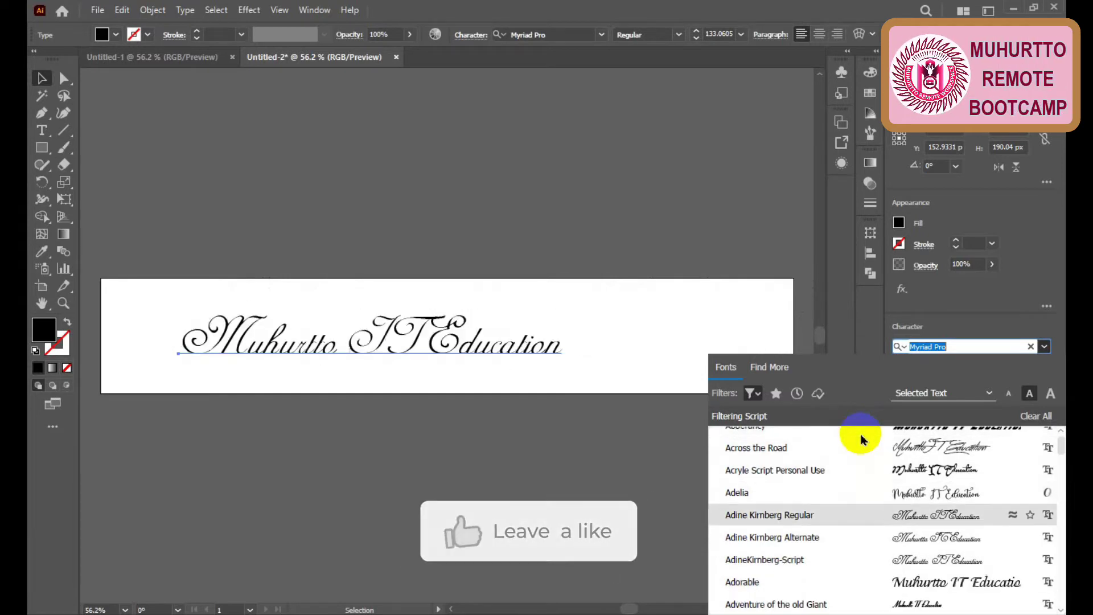
key(Down)
key(Down)
key(Down)
key(Down)
key(Down)
key(Down)
key(Up)
key(Up)
key(Up)
key(Up)
key(Up)
key(Up)
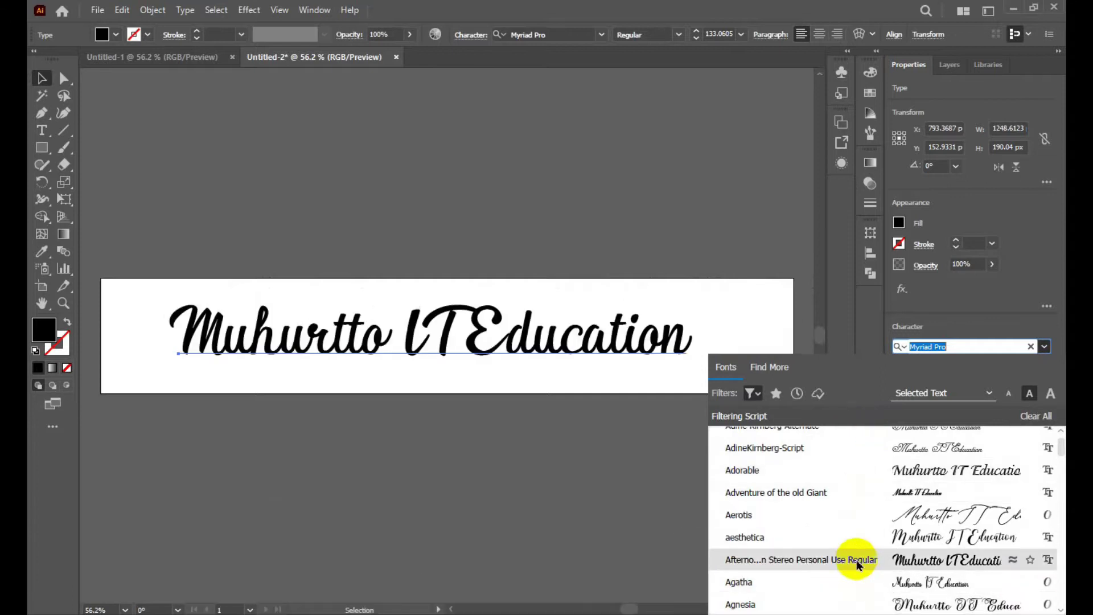
Step: Shift the title slightly left, give it a red fill, and deselect it
click(860, 481)
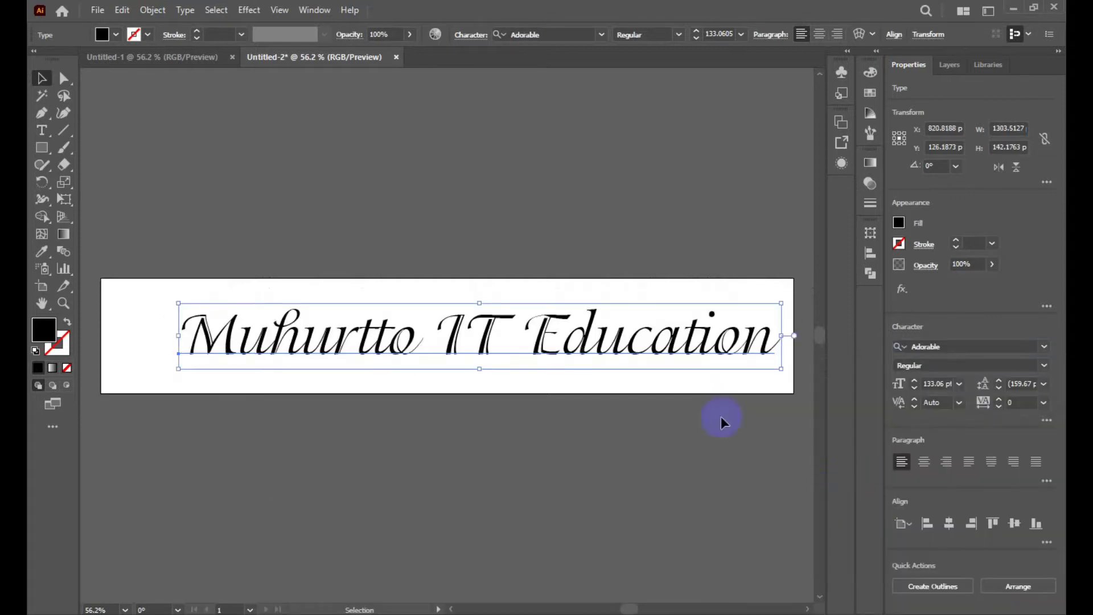
mouse_move(640, 342)
mouse_down()
mouse_move(605, 353)
mouse_move(623, 346)
mouse_up()
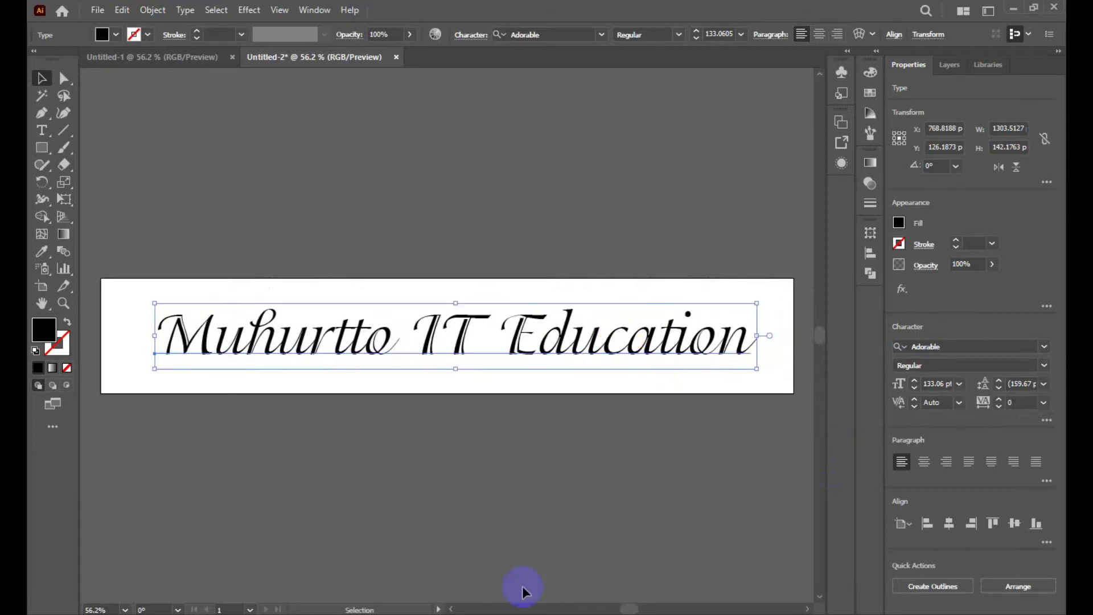
click(116, 34)
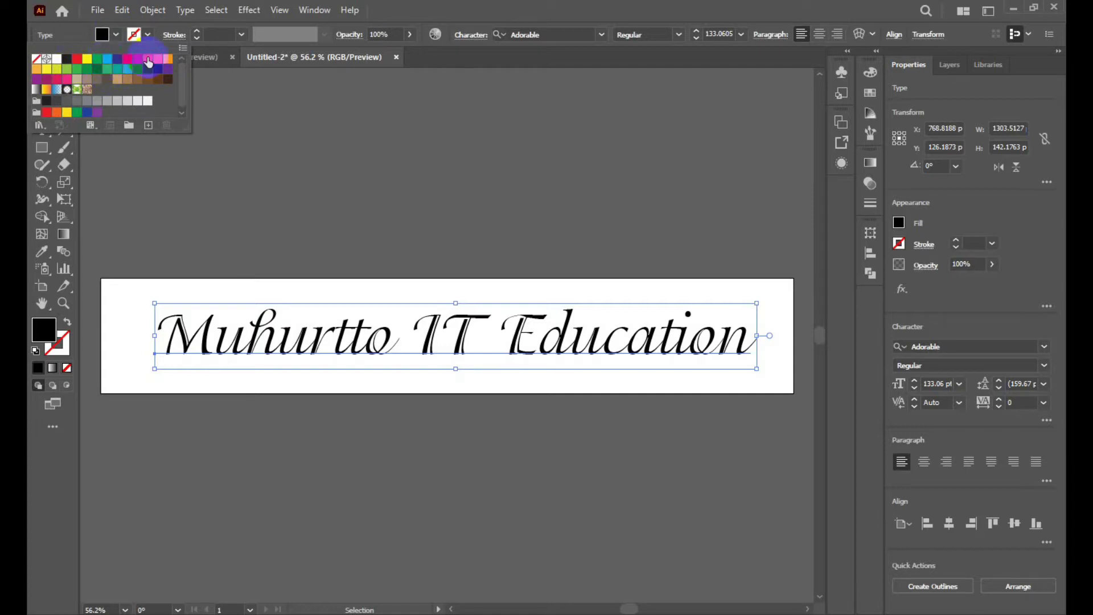
click(148, 60)
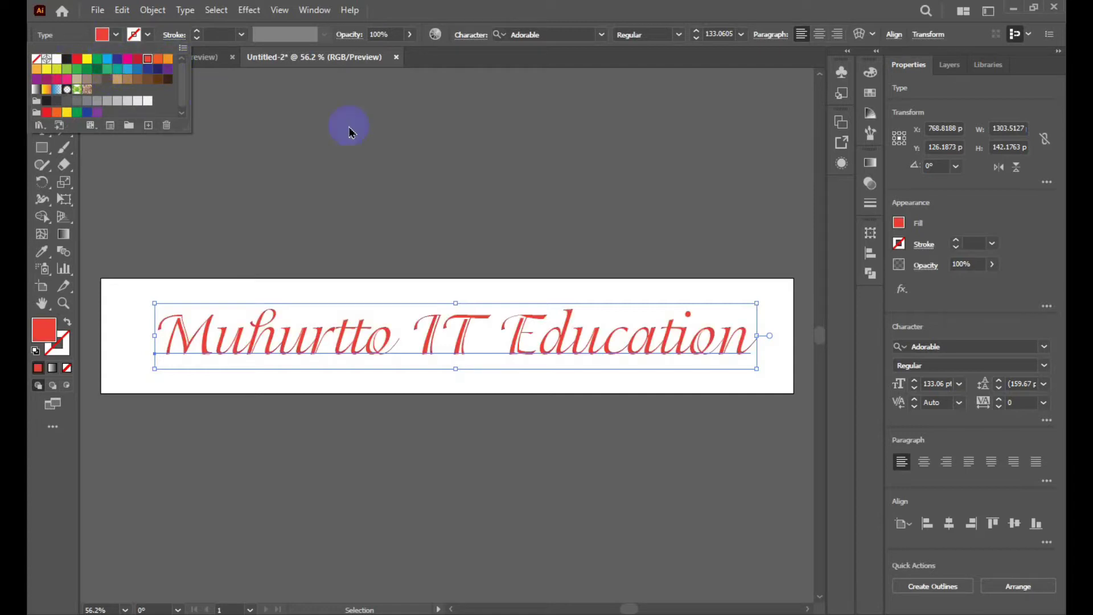
click(418, 141)
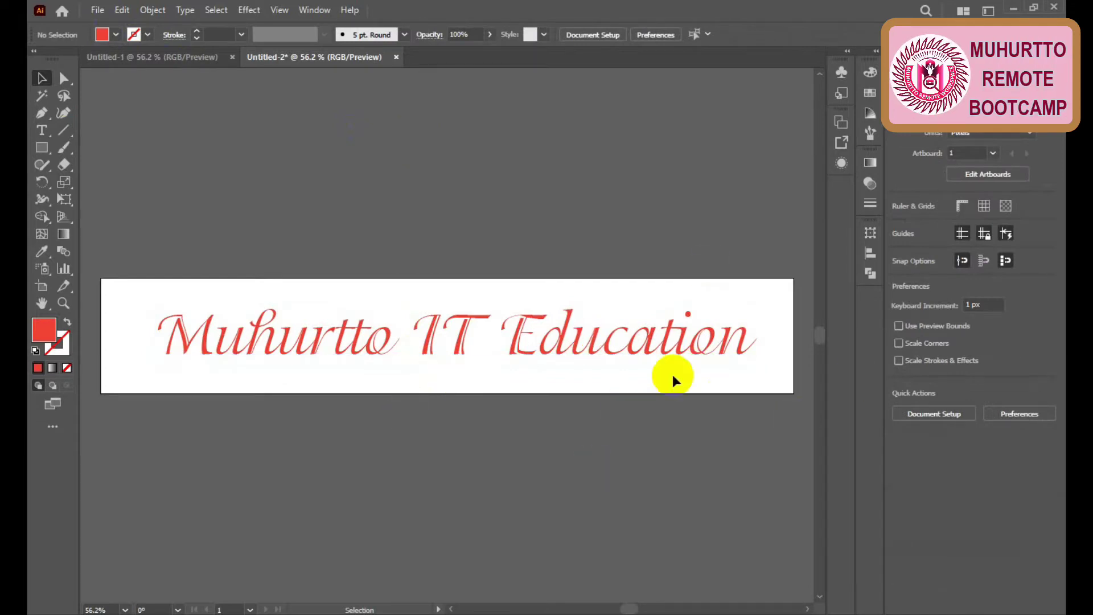
Step: In Save for Web (Legacy), choose the PNG-24 preset and fit the banner in the preview
click(97, 9)
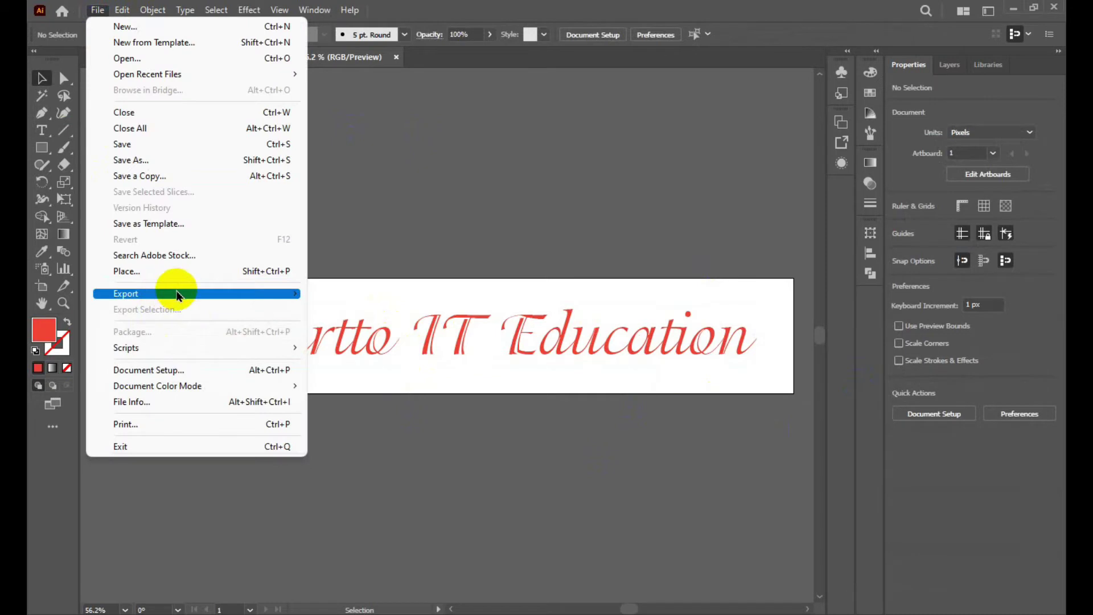
mouse_move(126, 292)
click(385, 327)
click(708, 368)
click(929, 67)
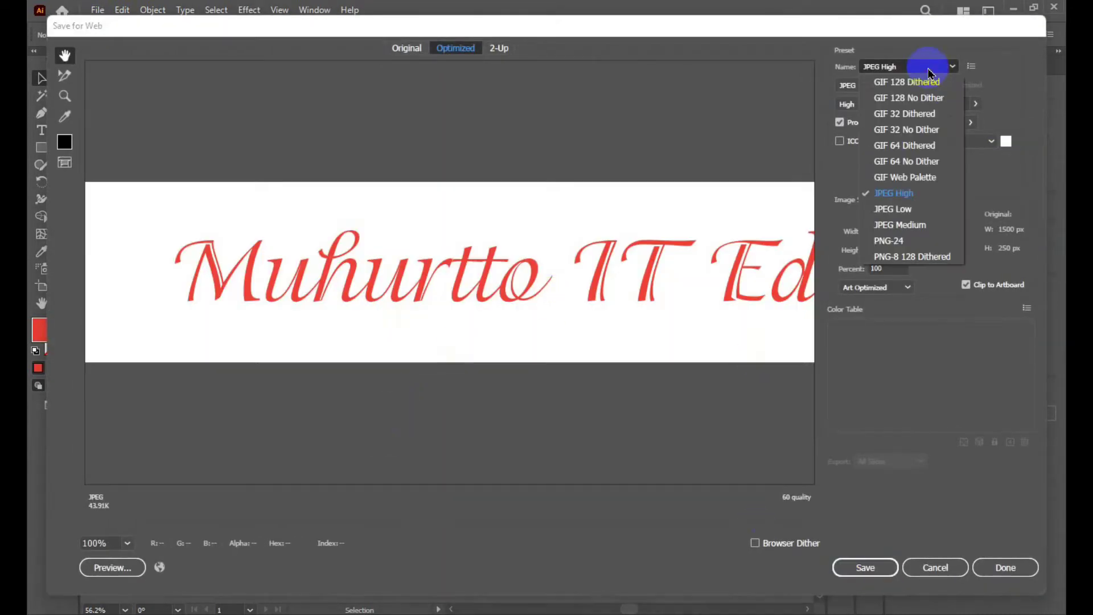
click(900, 241)
click(497, 286)
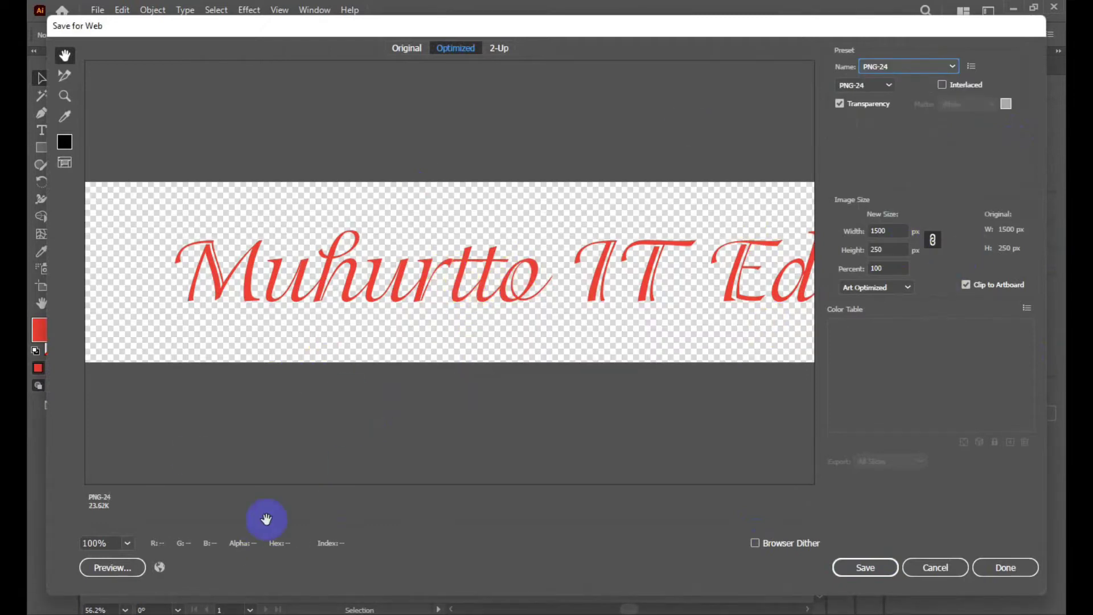
click(134, 546)
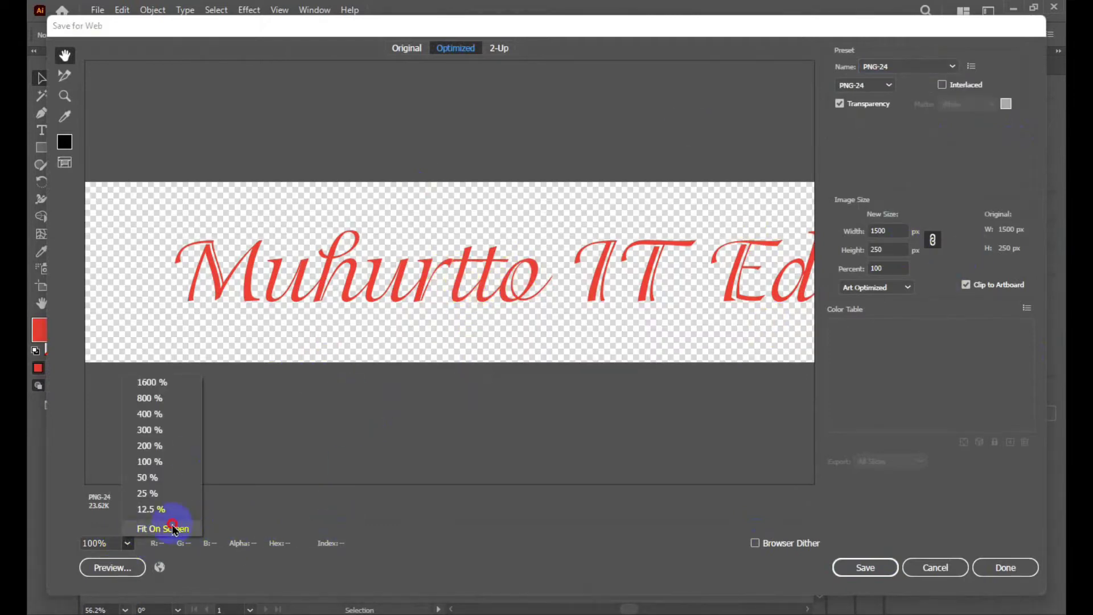
click(163, 528)
Step: Save the PNG into a new '5x' folder under Pictures, then minimize Illustrator
click(857, 567)
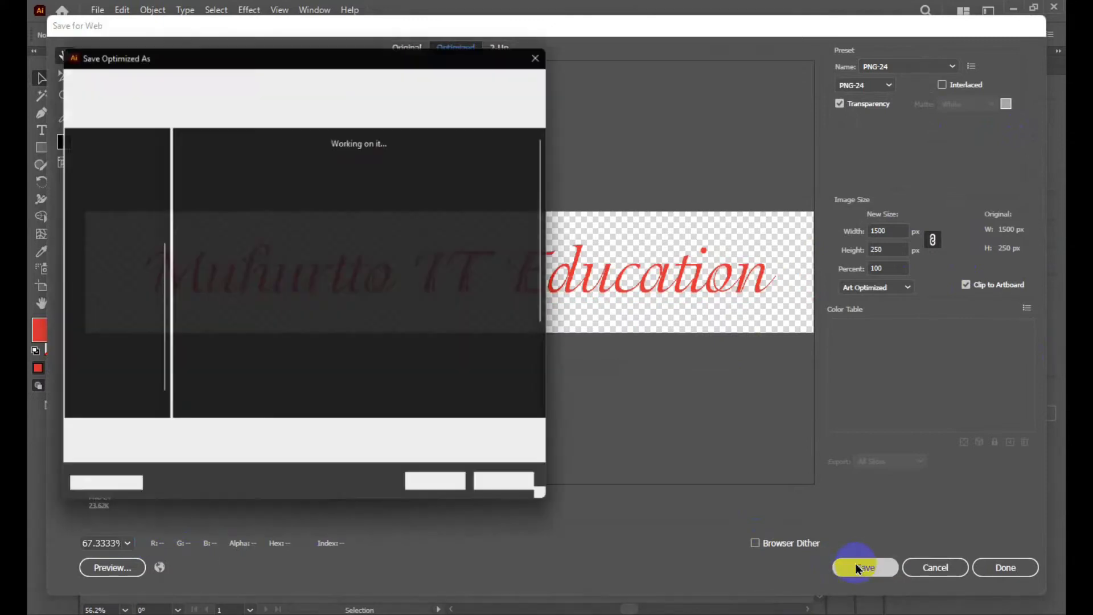
click(131, 254)
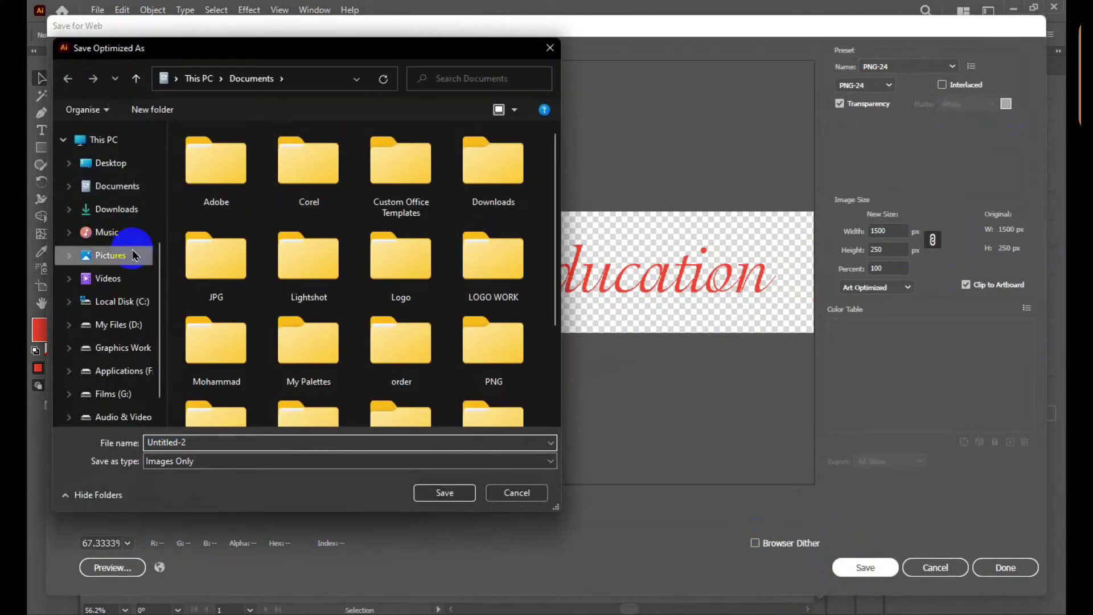
click(151, 109)
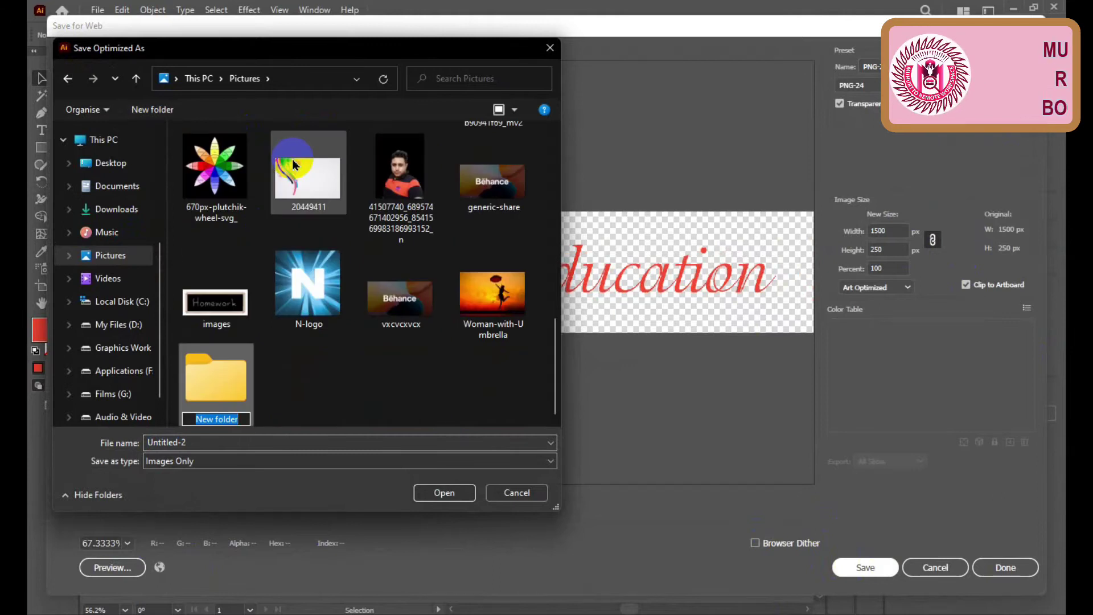
text(5x)
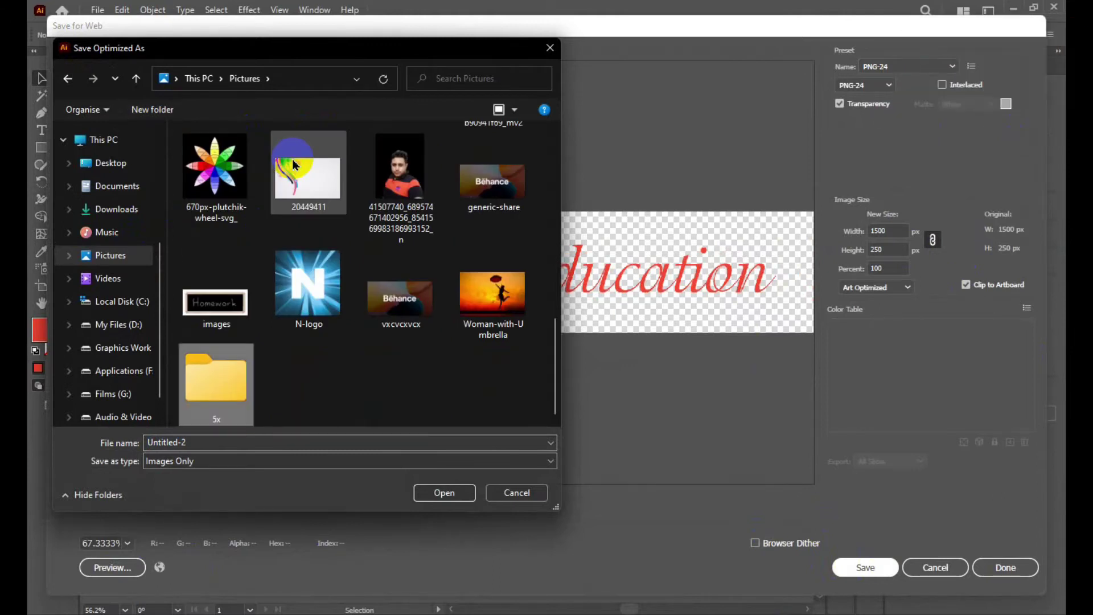
click(198, 350)
double_click(204, 366)
text(muhurtto it blog banner)
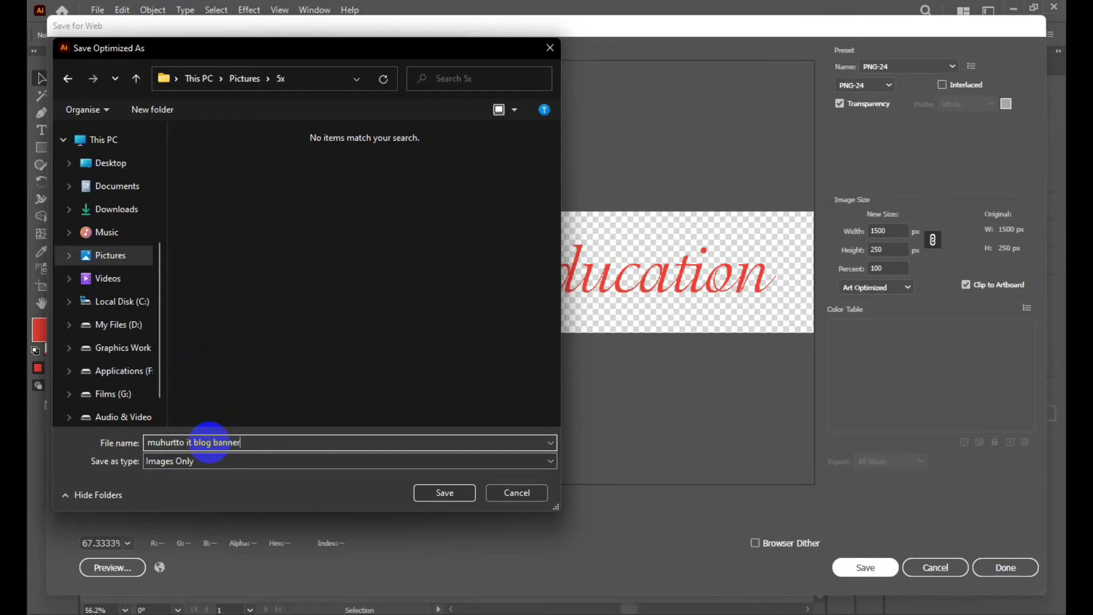
key(Return)
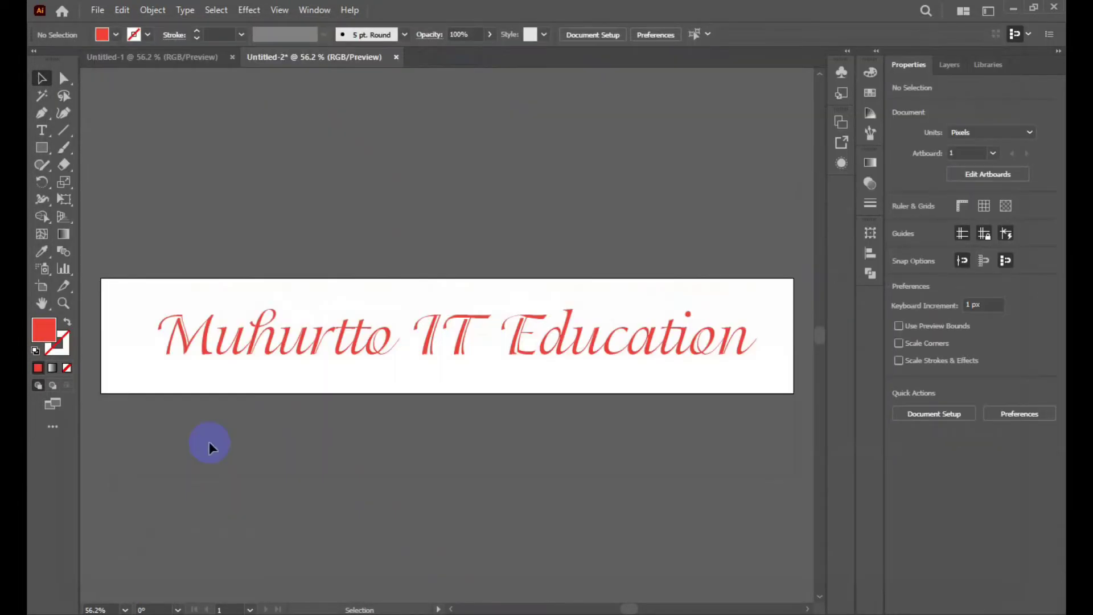
click(1033, 10)
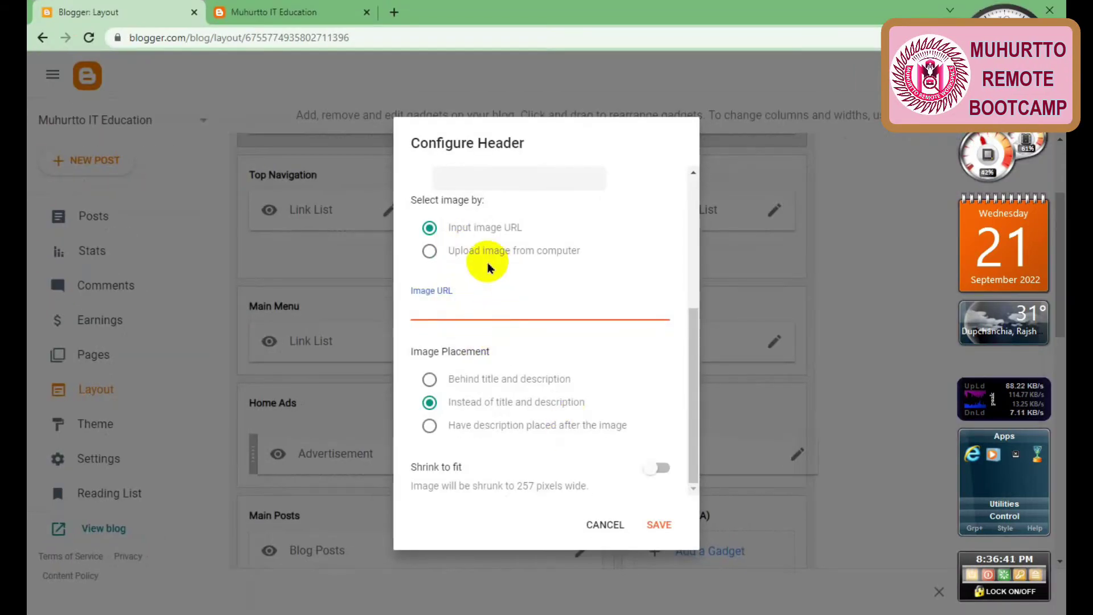
Step: Upload muhurtto-it-blog-banner.png from Pictures > 5x as the header image
scroll(488, 268, up, 2)
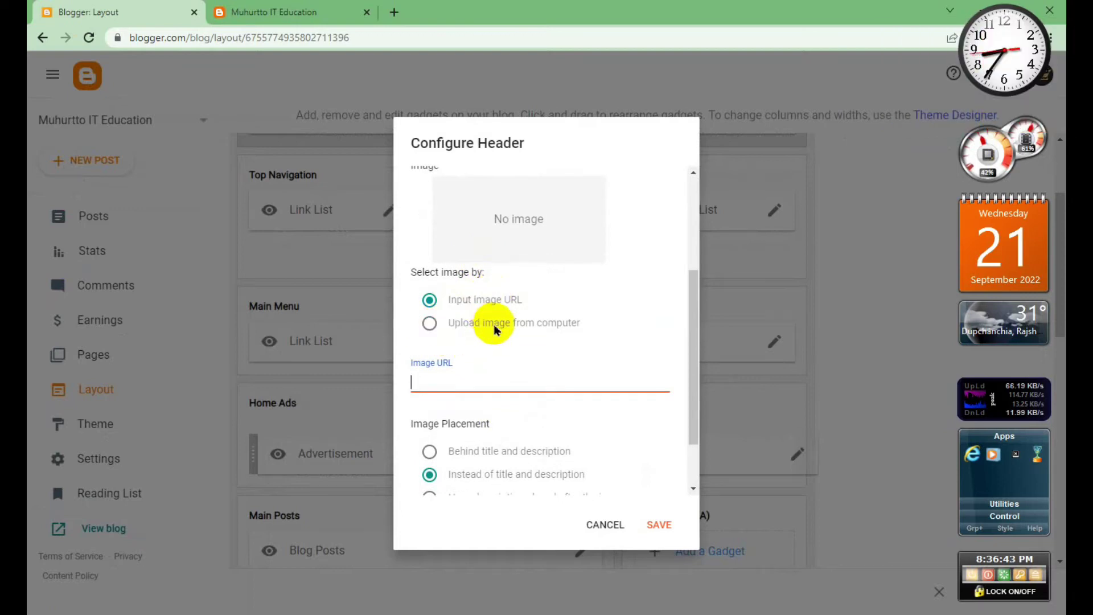
click(429, 323)
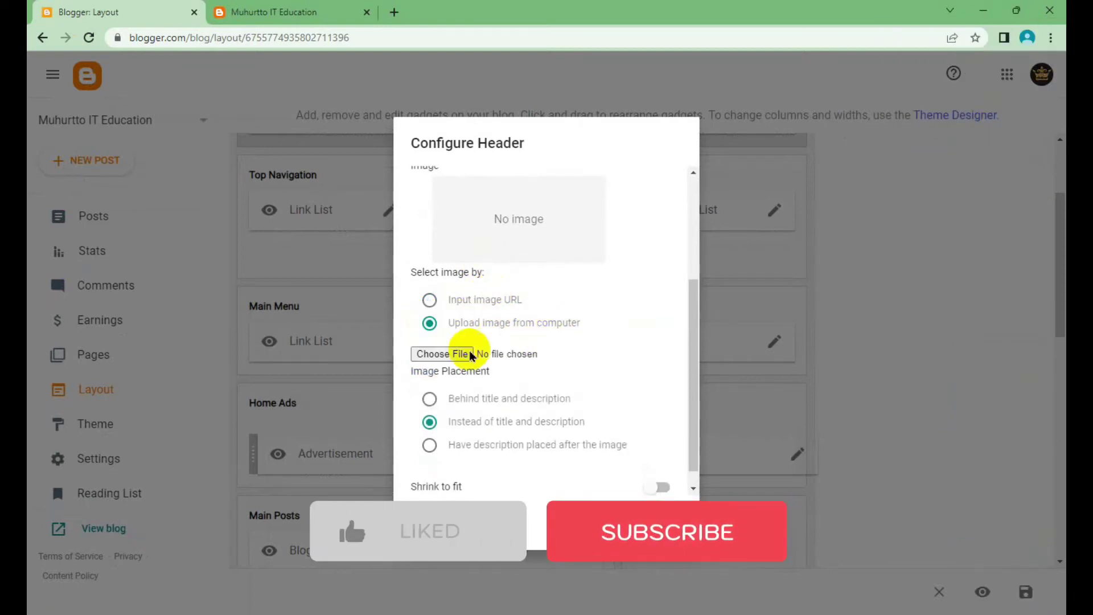
click(470, 354)
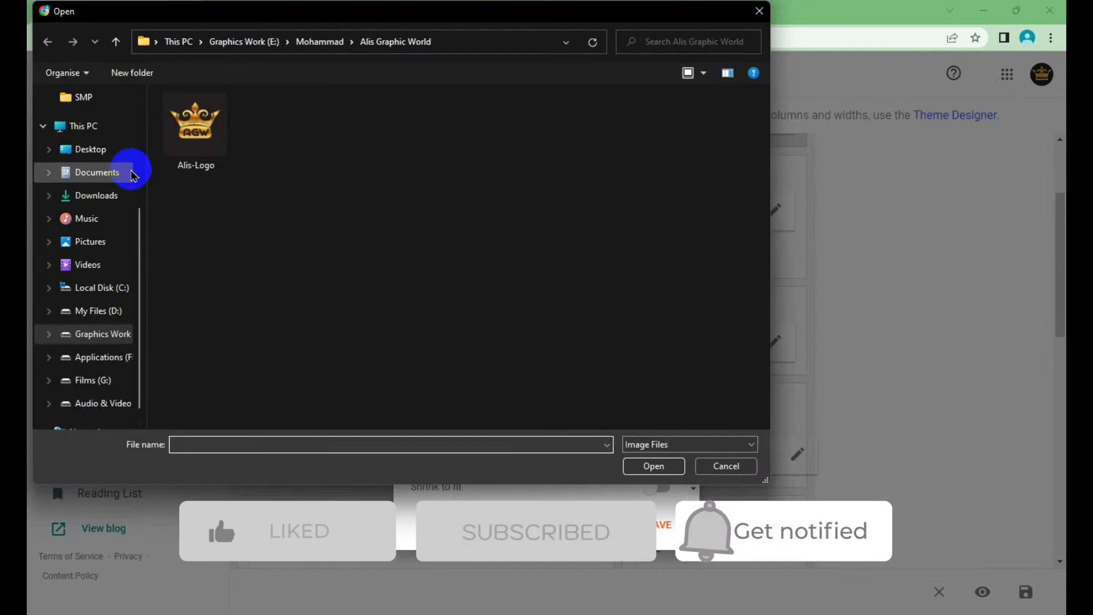
click(129, 241)
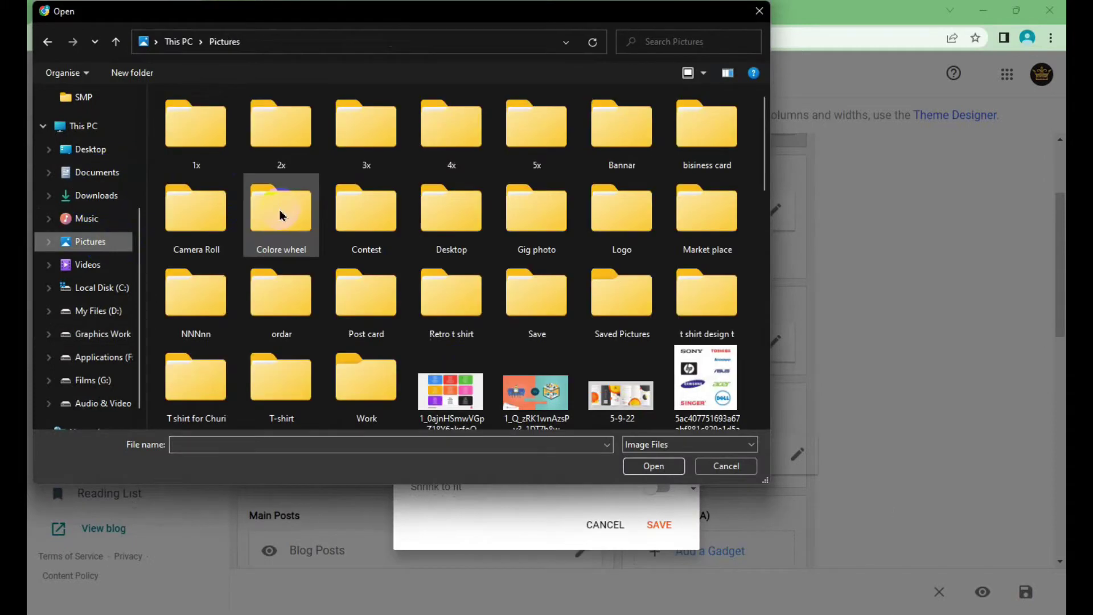
double_click(520, 146)
click(228, 149)
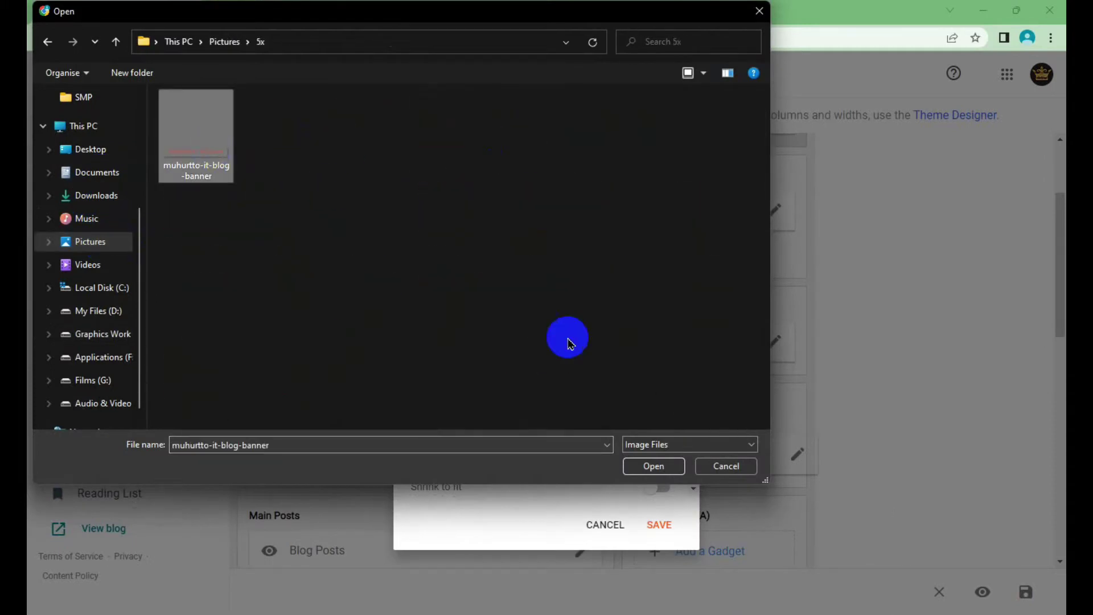
click(650, 474)
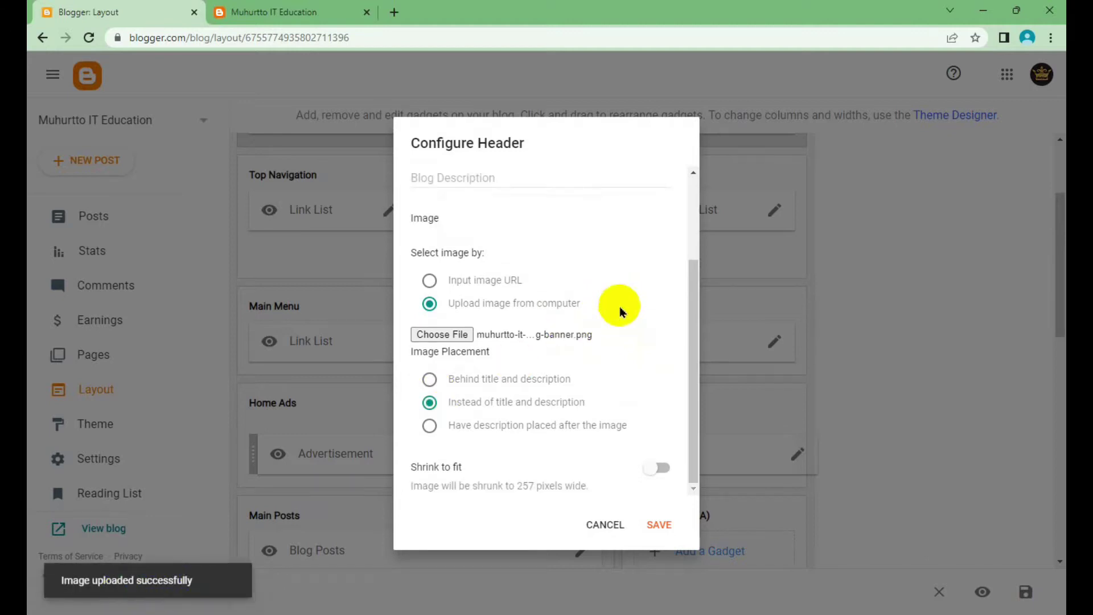
Step: Place the description after the image and save the header settings
scroll(620, 311, up, 2)
scroll(559, 320, down, 2)
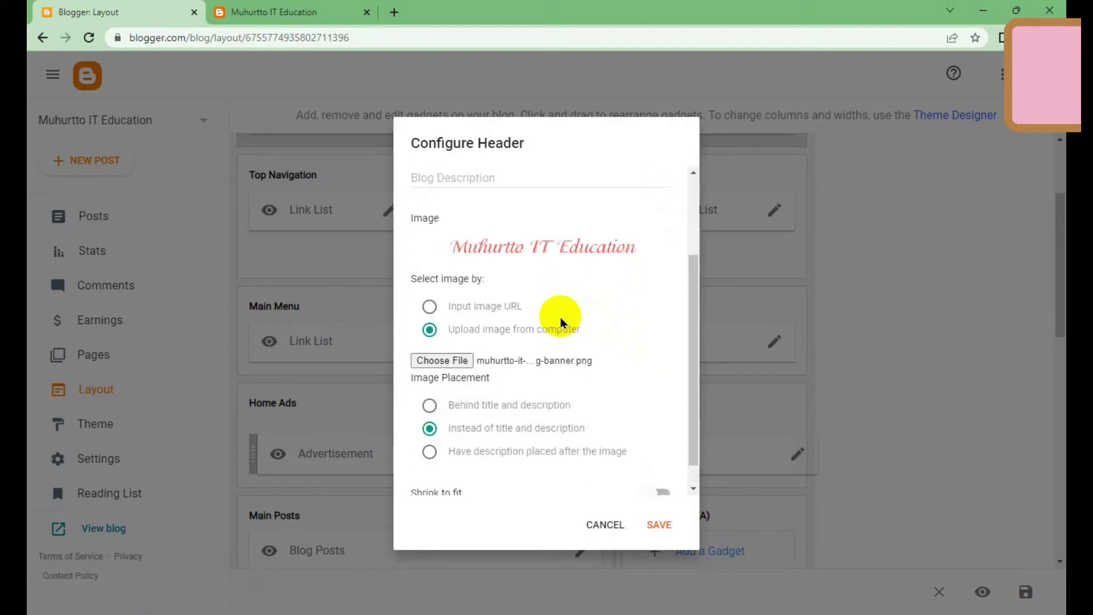
scroll(605, 256, up, 2)
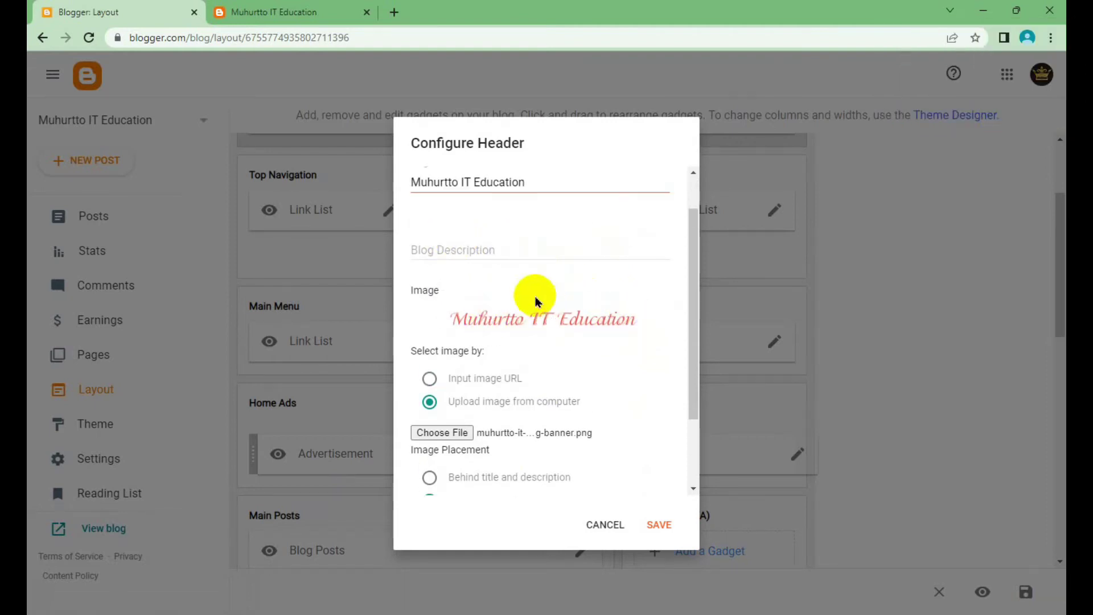
scroll(535, 300, down, 2)
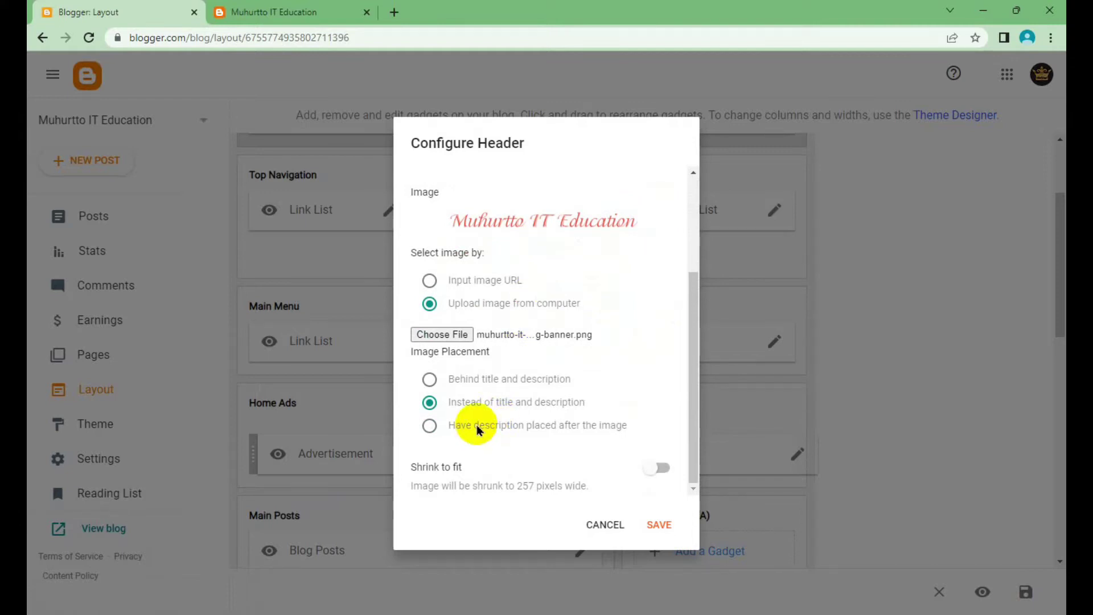
click(477, 428)
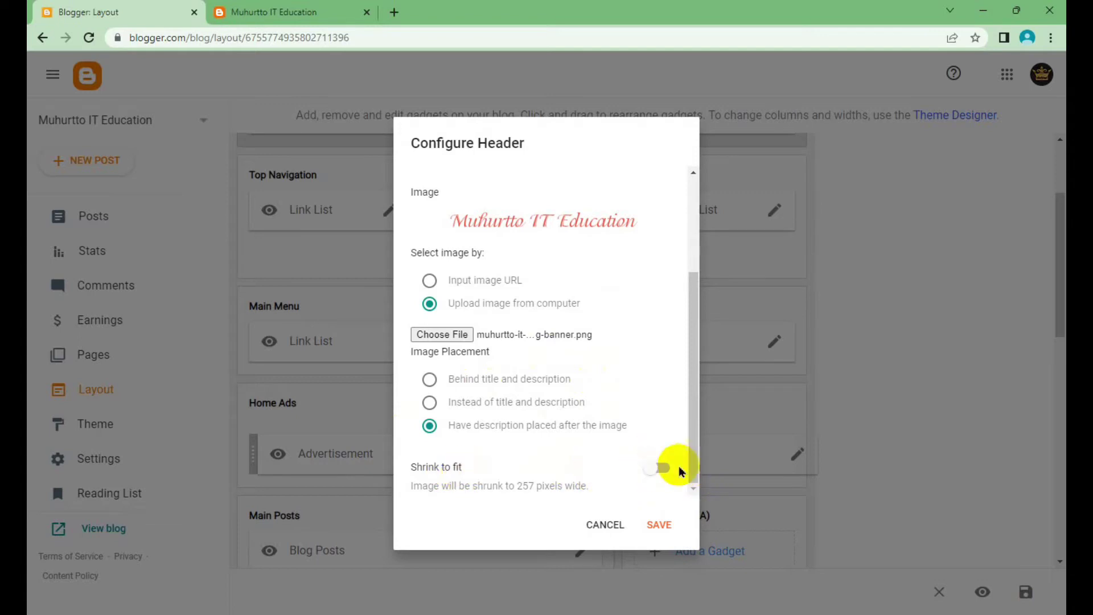
click(659, 526)
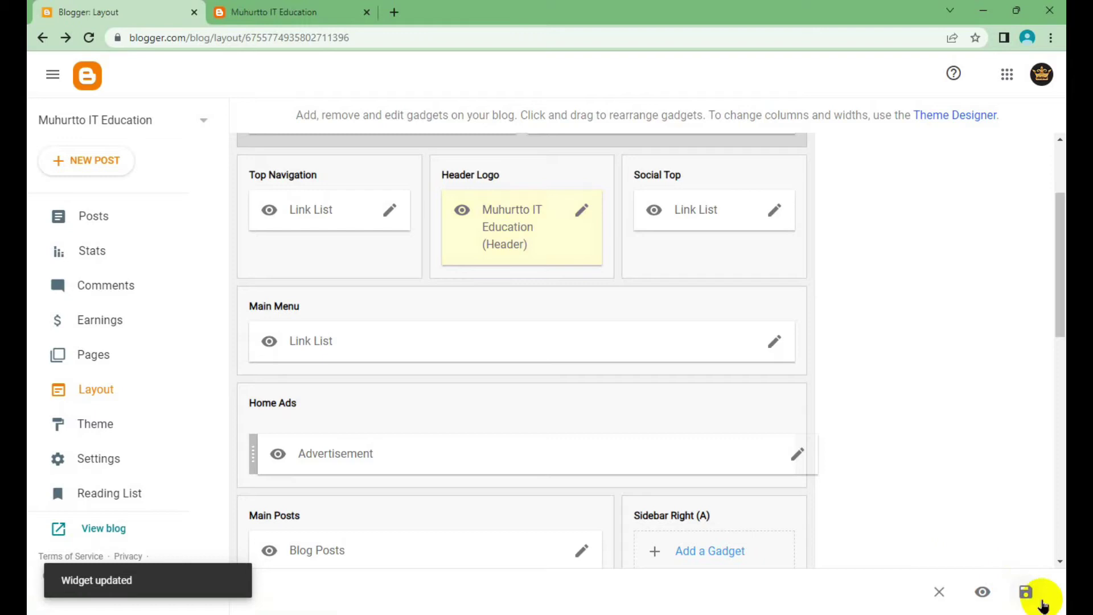
Step: Save the Layout, then reload muhurttoiteducation.blogspot.com to view the new red script header banner
click(1026, 592)
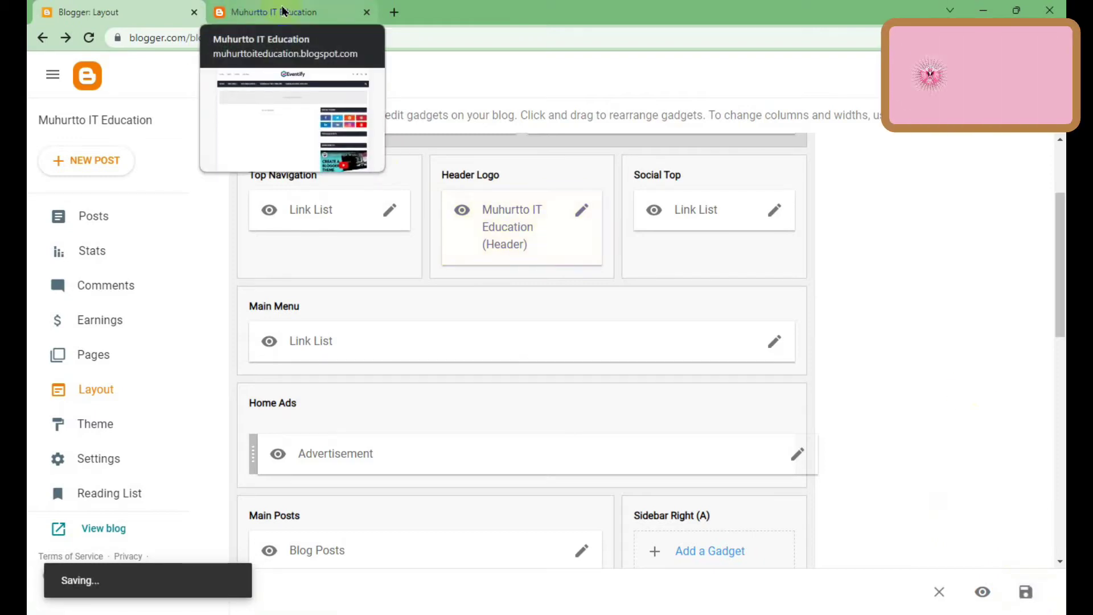
click(285, 12)
right_click(519, 166)
click(582, 217)
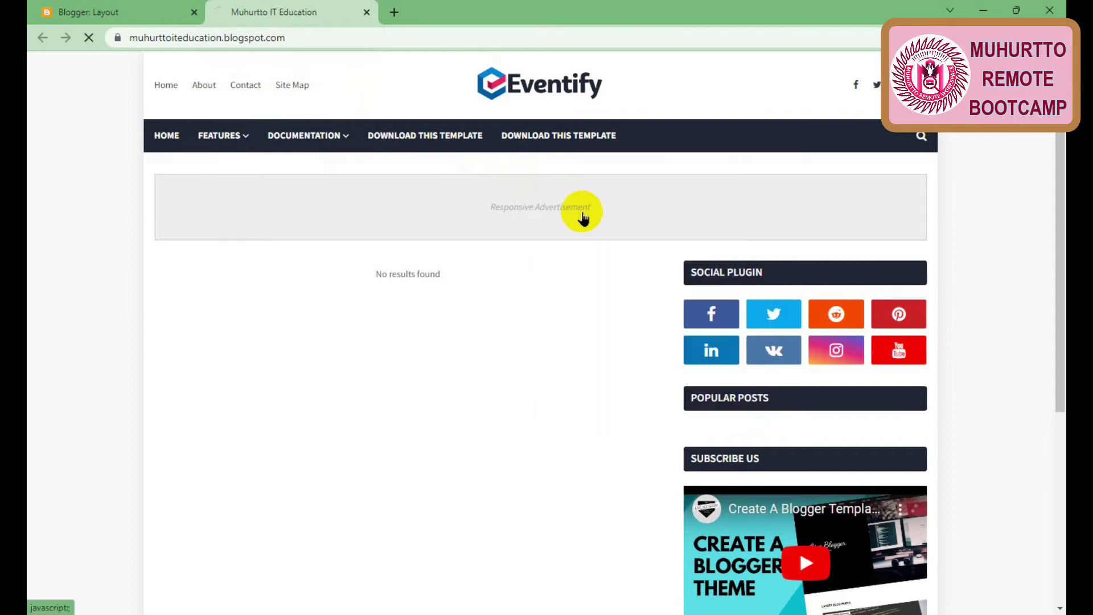
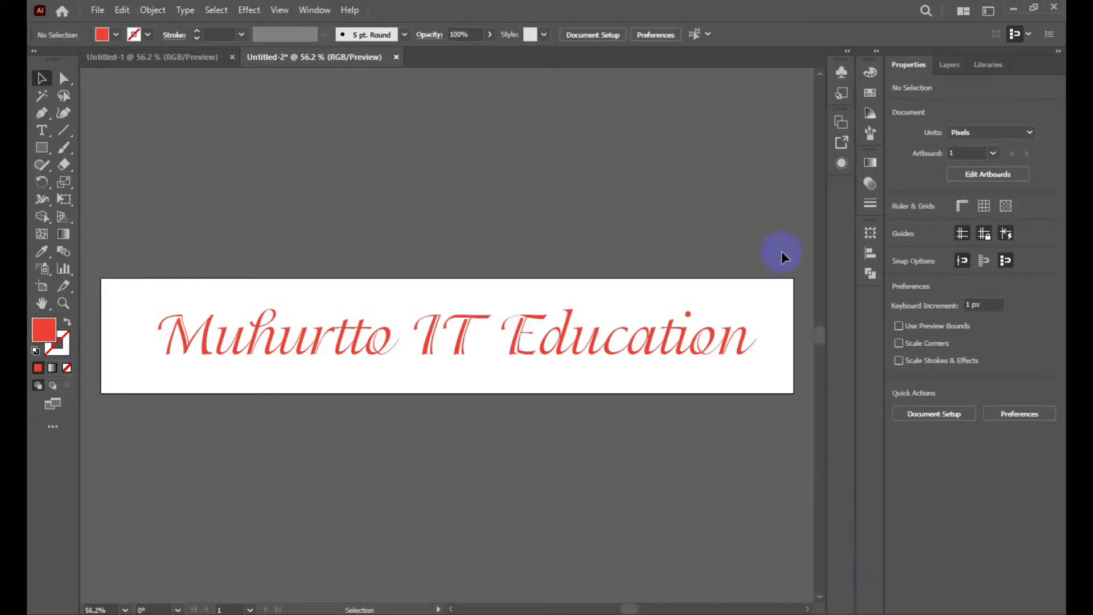
Step: Export the lettering via Save for Web at 300% (4500×750 px) as PNG 'Untitled-2 300' into the 5x folder
click(98, 9)
mouse_move(125, 293)
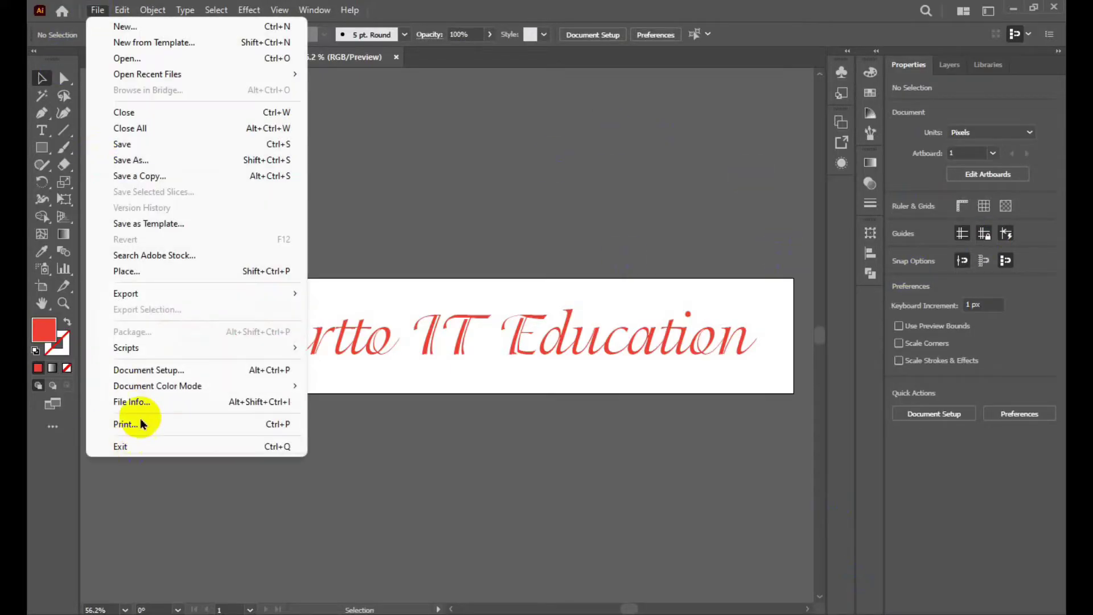
click(456, 325)
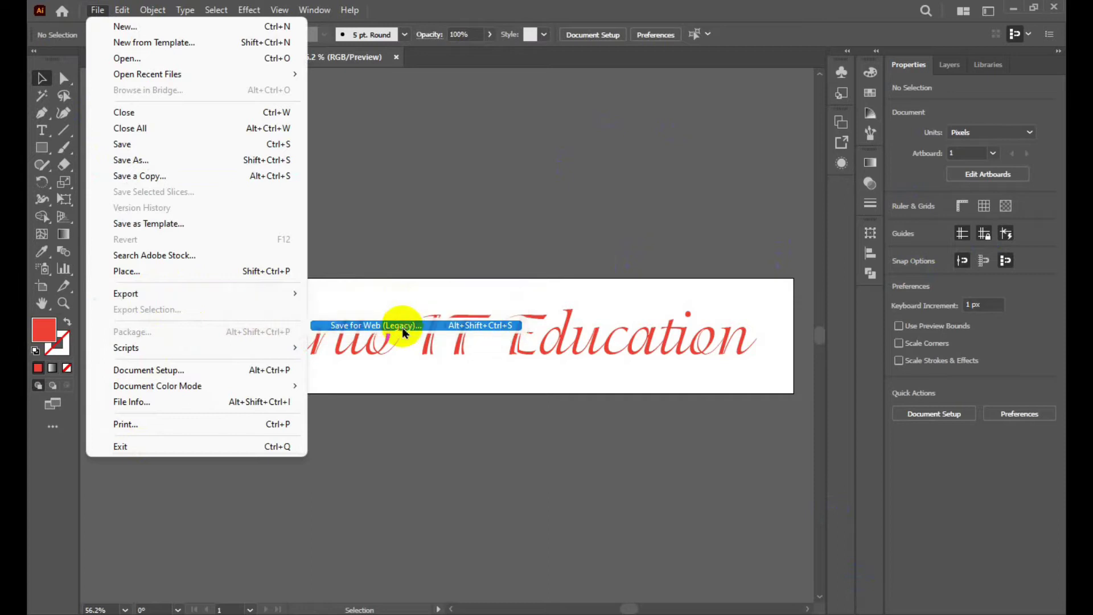
click(889, 266)
text(300)
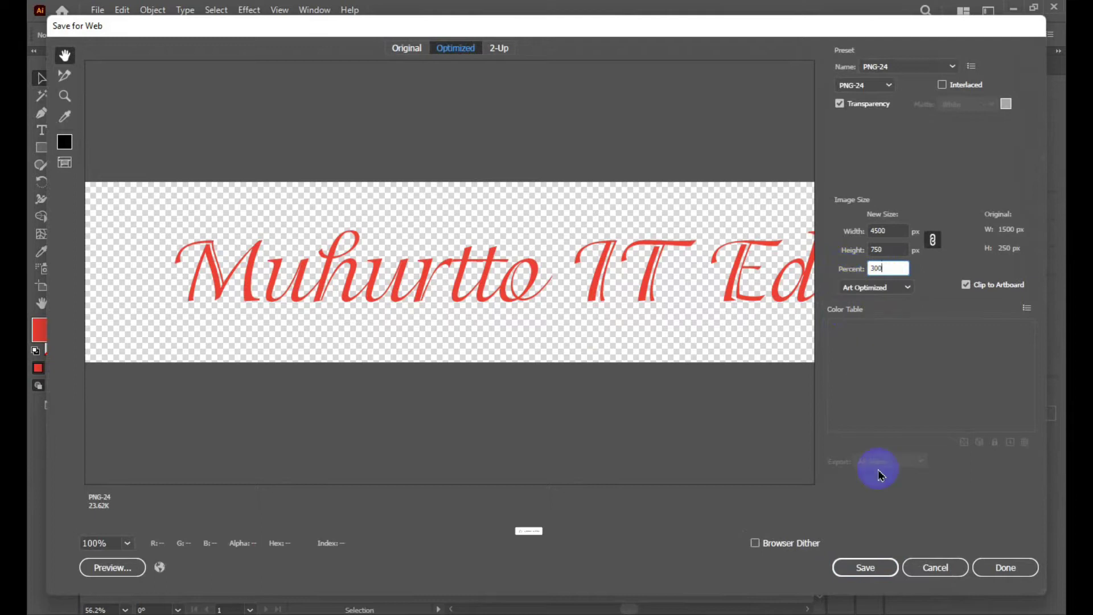
click(866, 568)
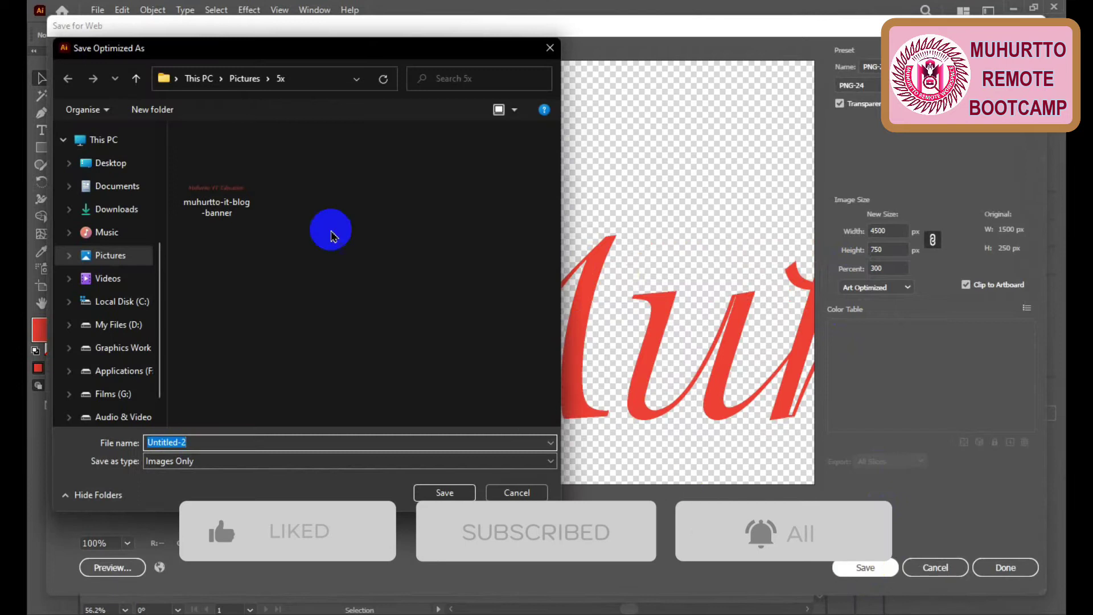
click(222, 442)
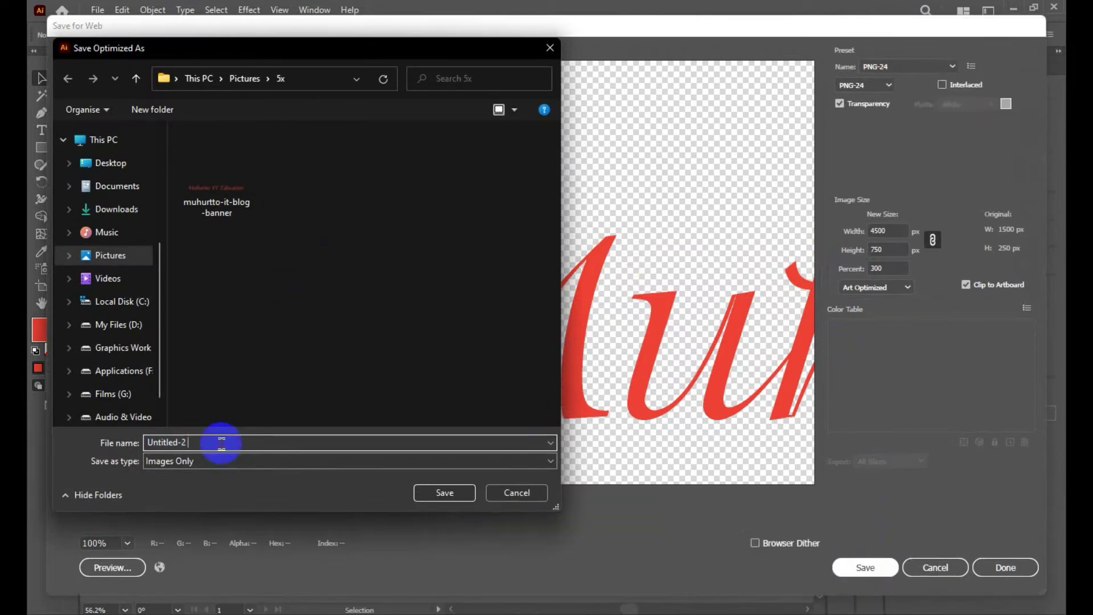
click(459, 494)
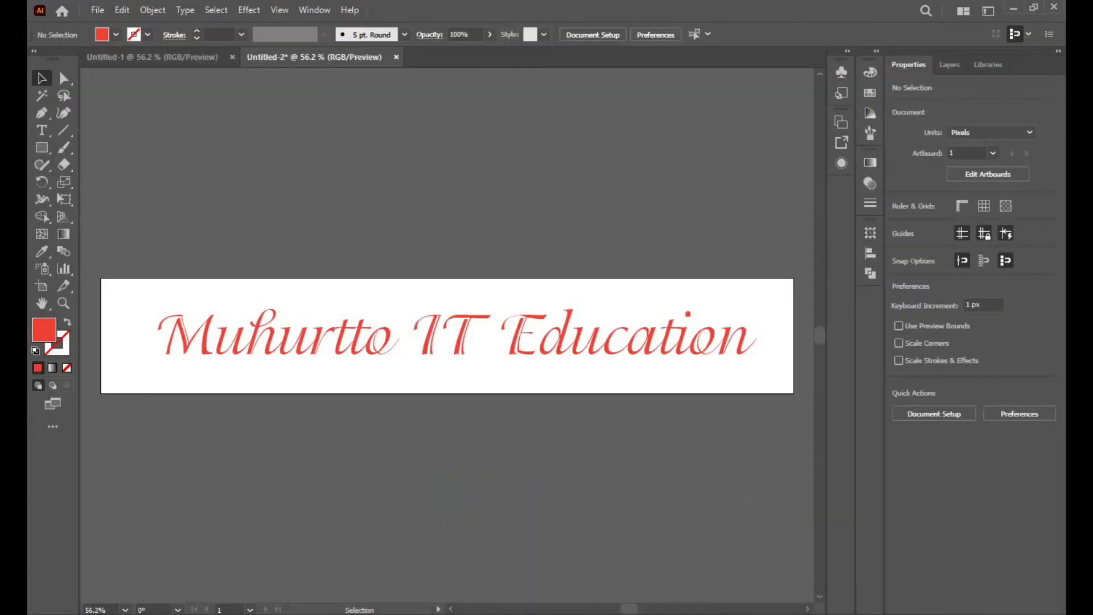
key(alt+Tab)
Step: Upload Untitled-2-300.png from the computer as the Header gadget image and save the header settings
click(103, 12)
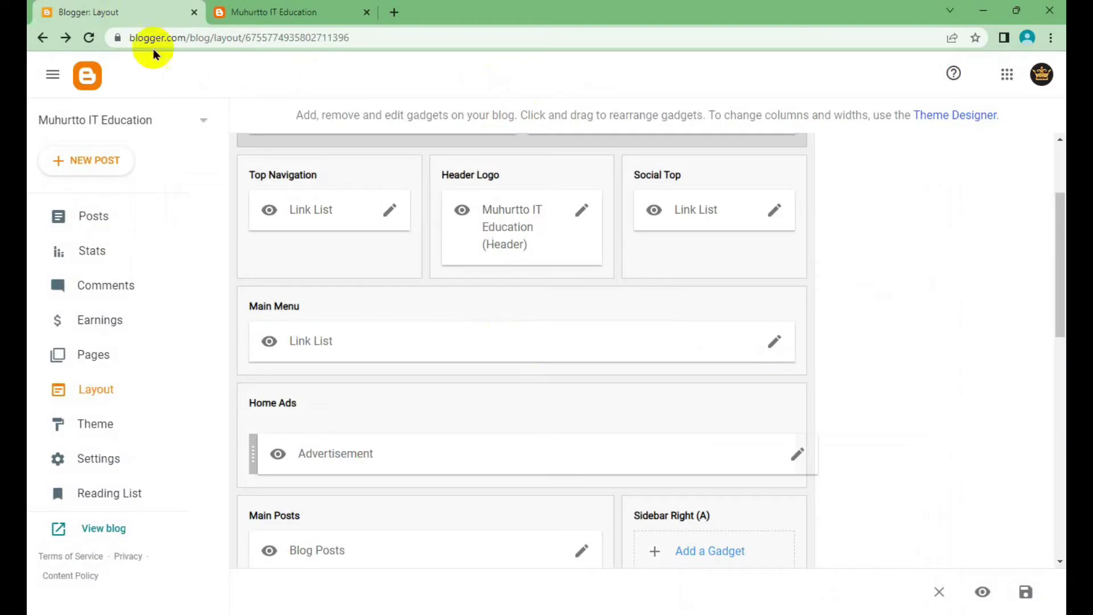
click(581, 212)
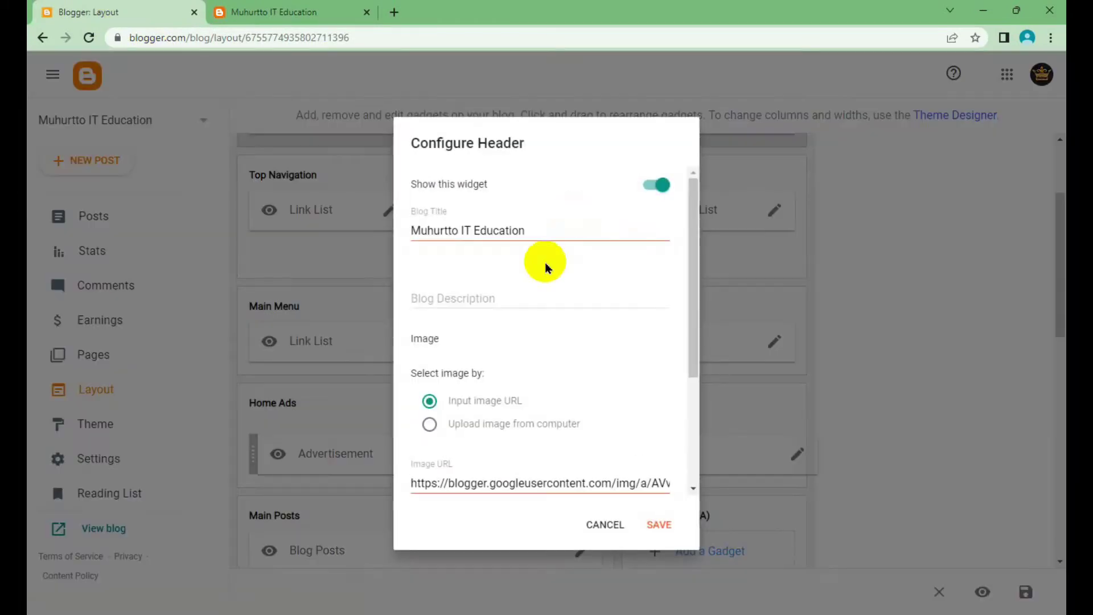
scroll(463, 284, down, 2)
click(431, 301)
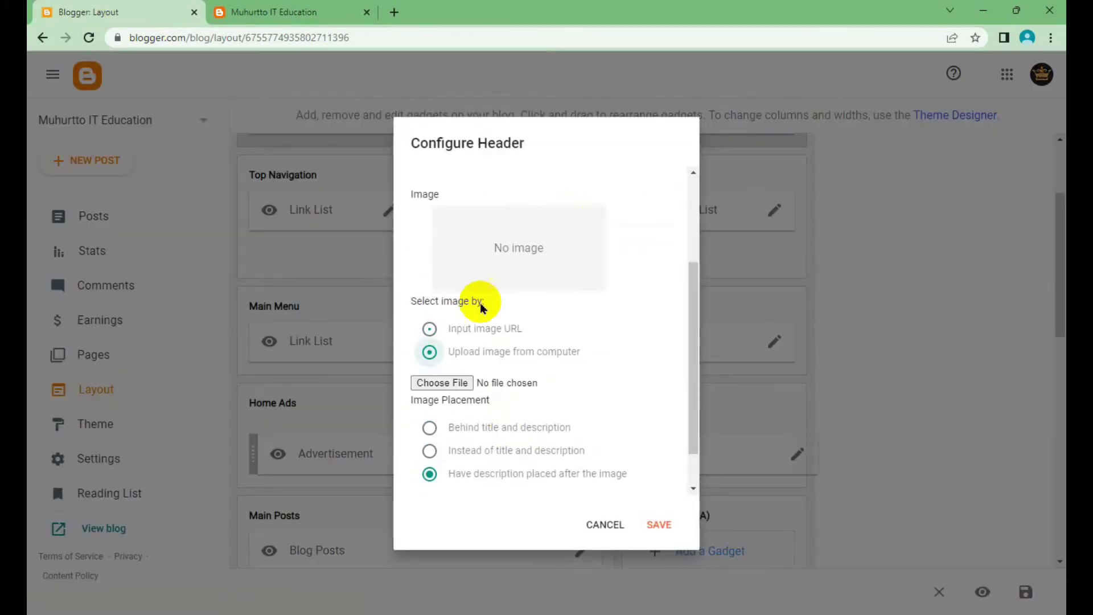
click(442, 382)
click(266, 156)
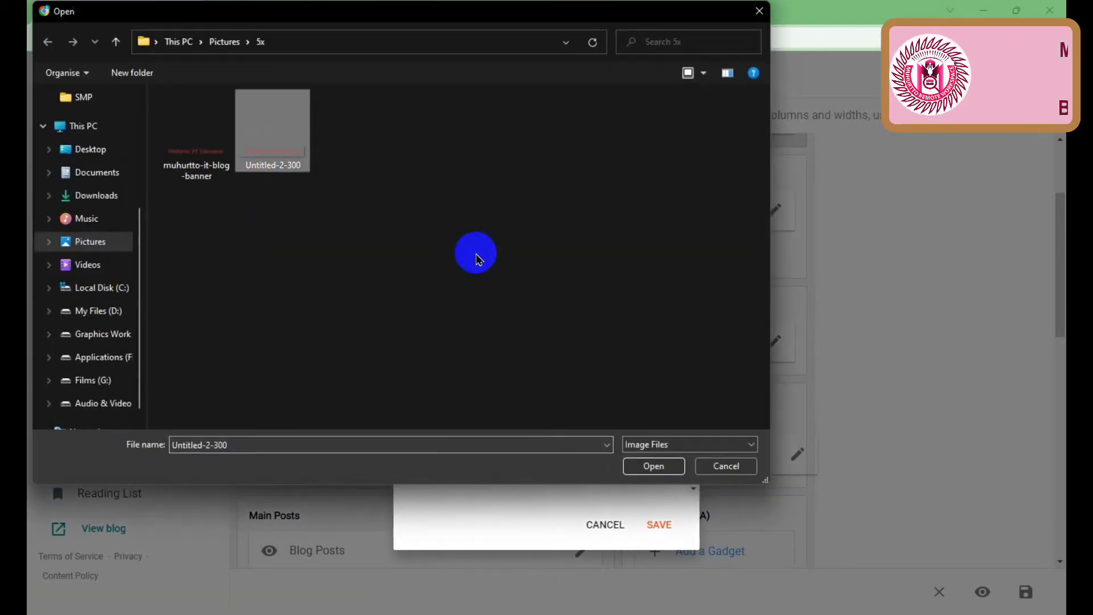
click(649, 466)
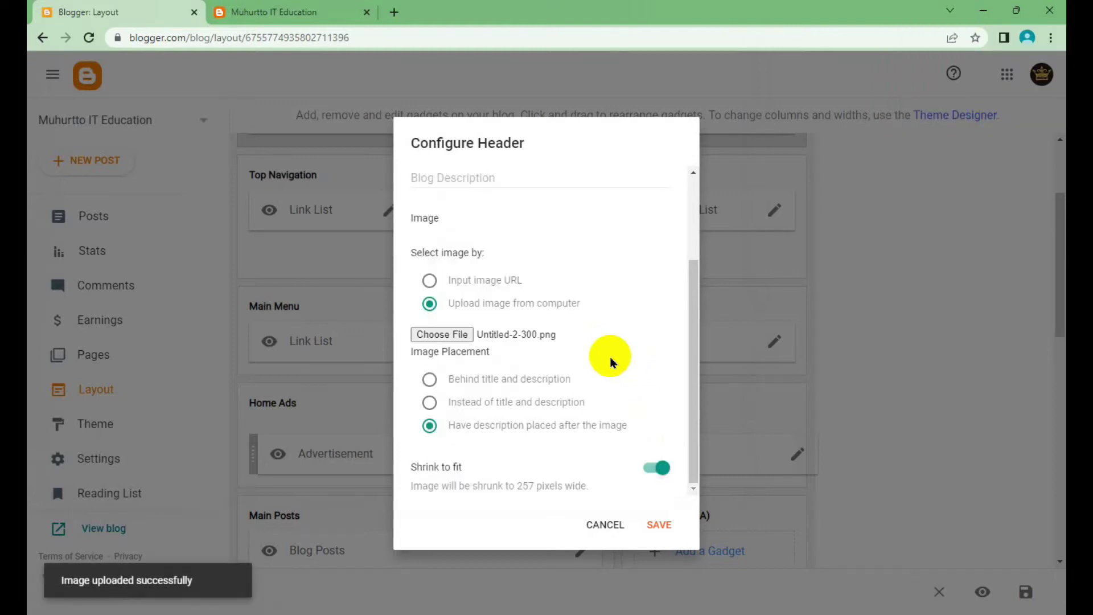
scroll(607, 362, up, 3)
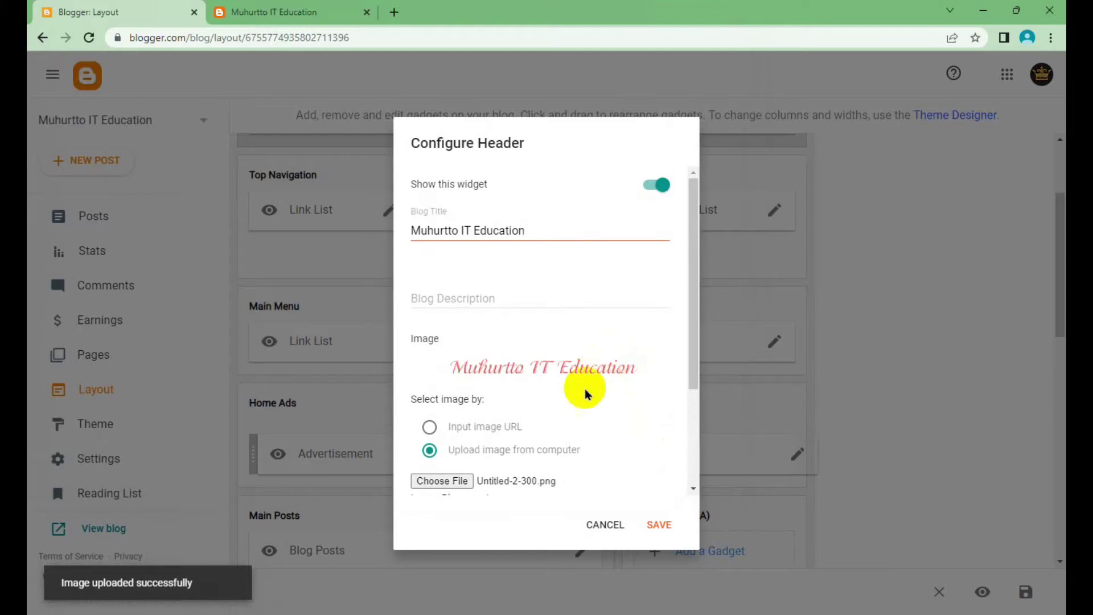
scroll(605, 399, down, 3)
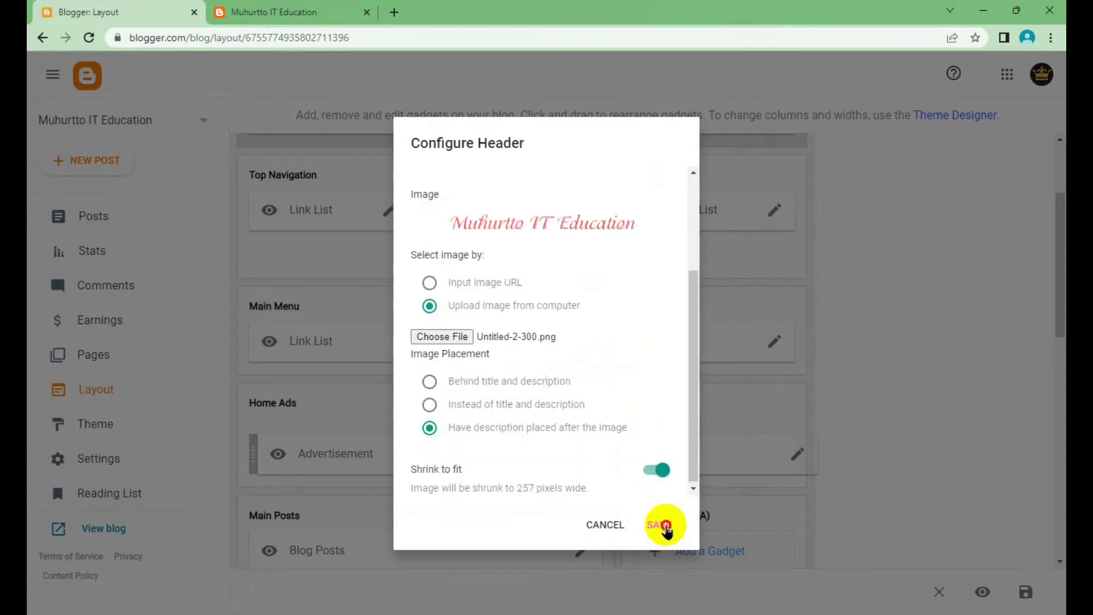
click(663, 526)
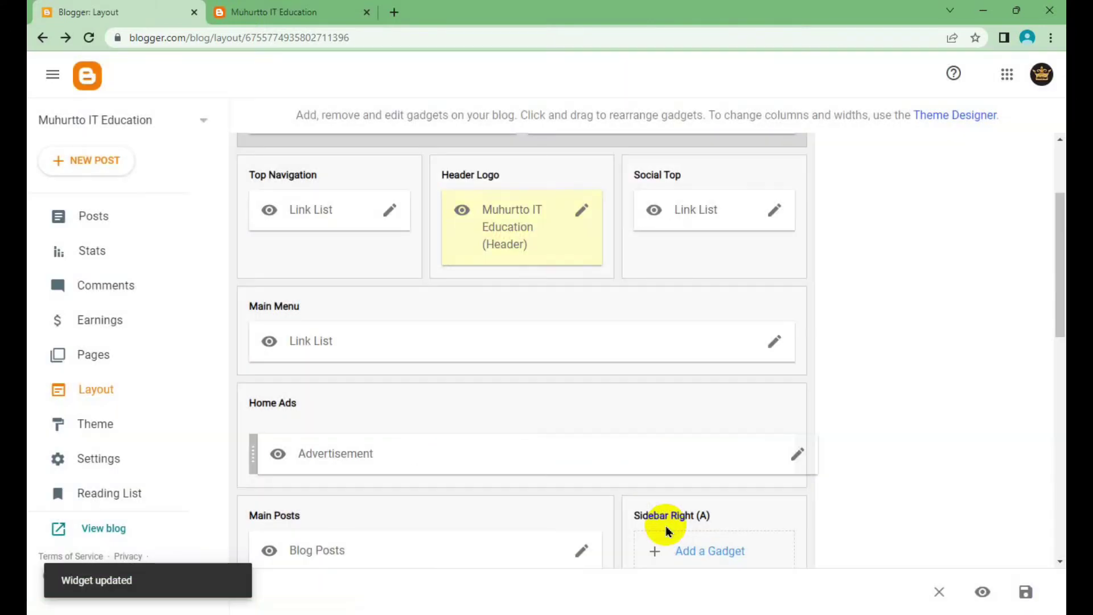
Step: Save the layout and reload the live blog to see the new header
click(300, 11)
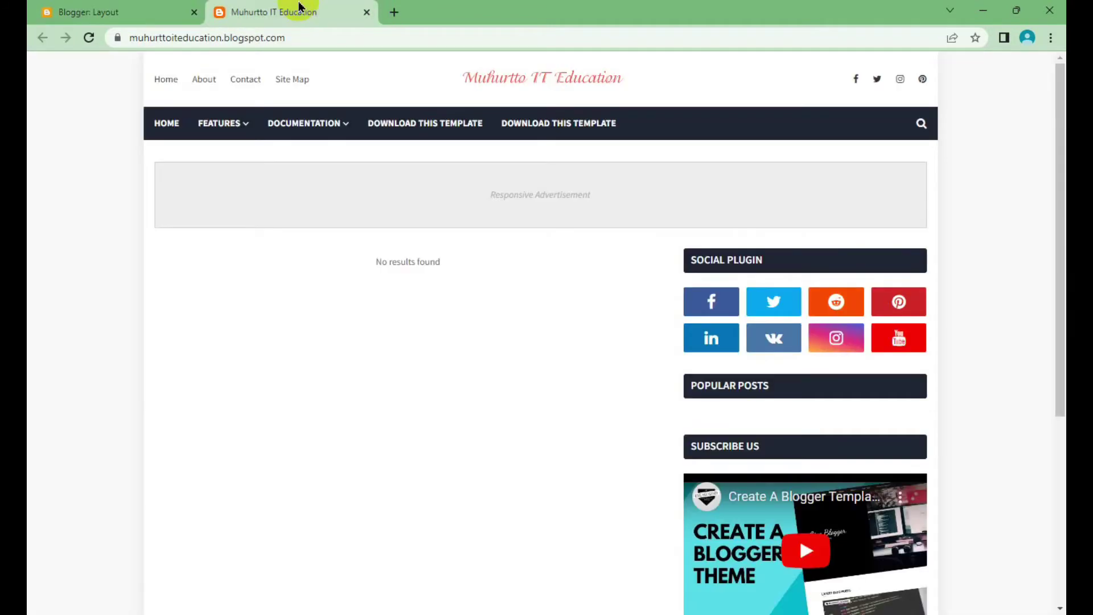
click(142, 8)
click(1026, 591)
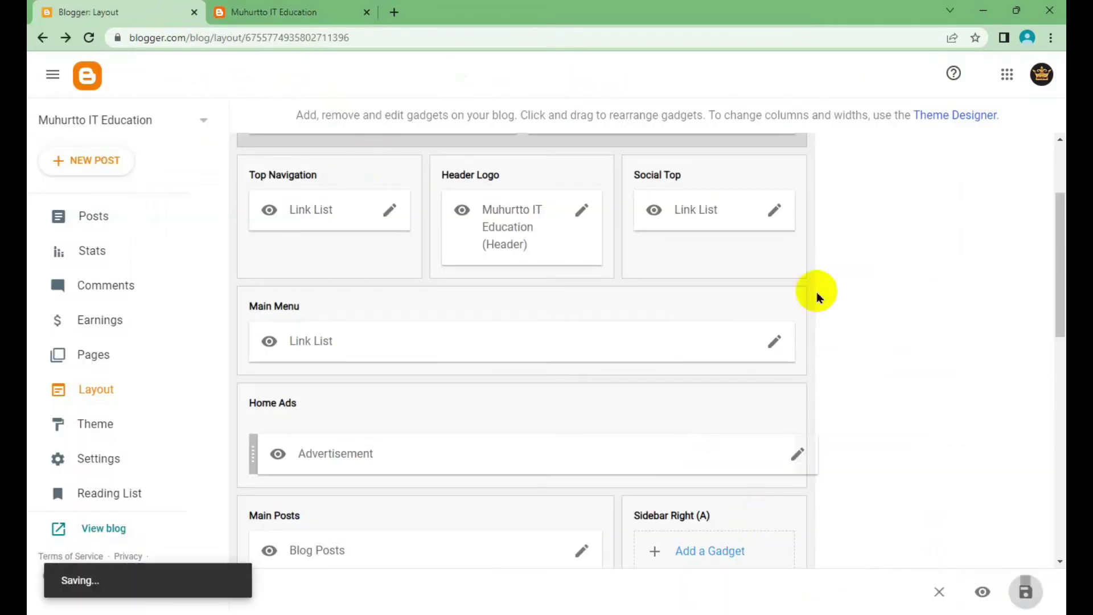
click(327, 6)
right_click(978, 106)
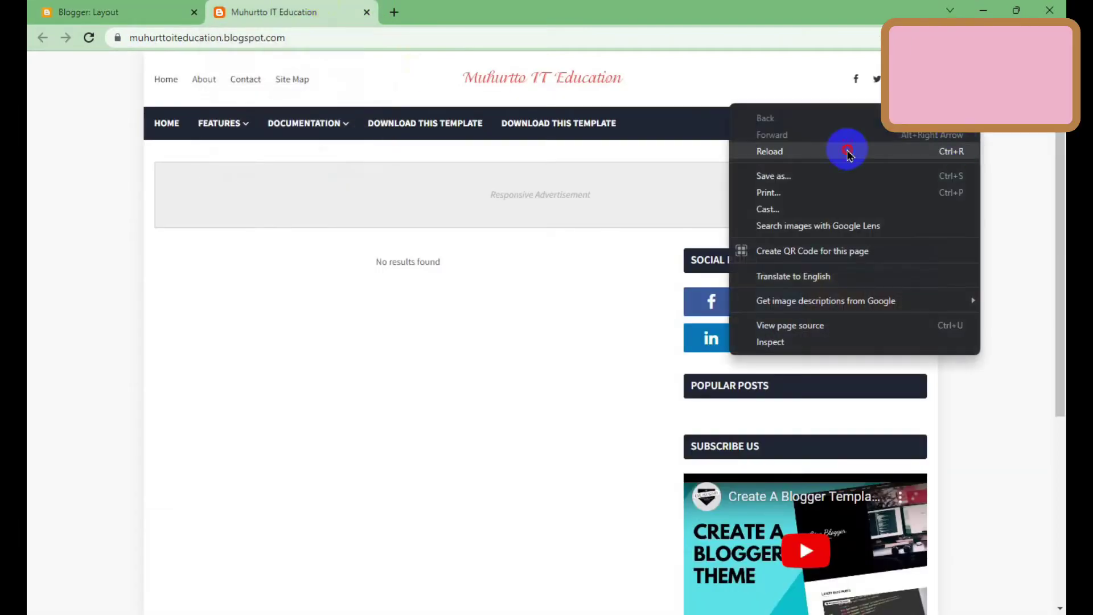
click(790, 151)
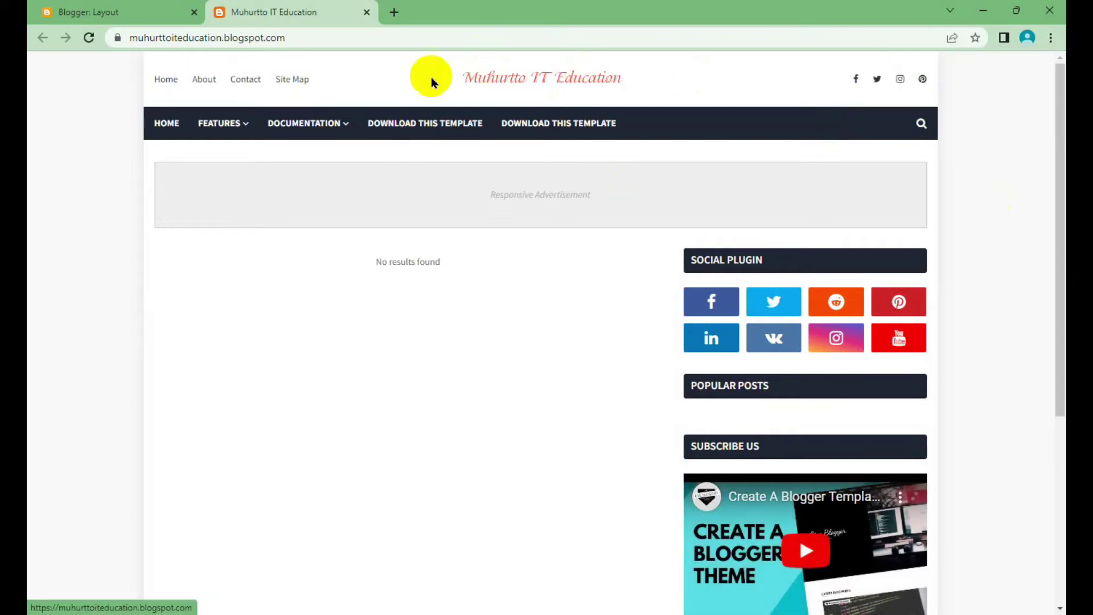
Step: Switch the header image's shrink to fit off, save, and reload the live blog
click(158, 7)
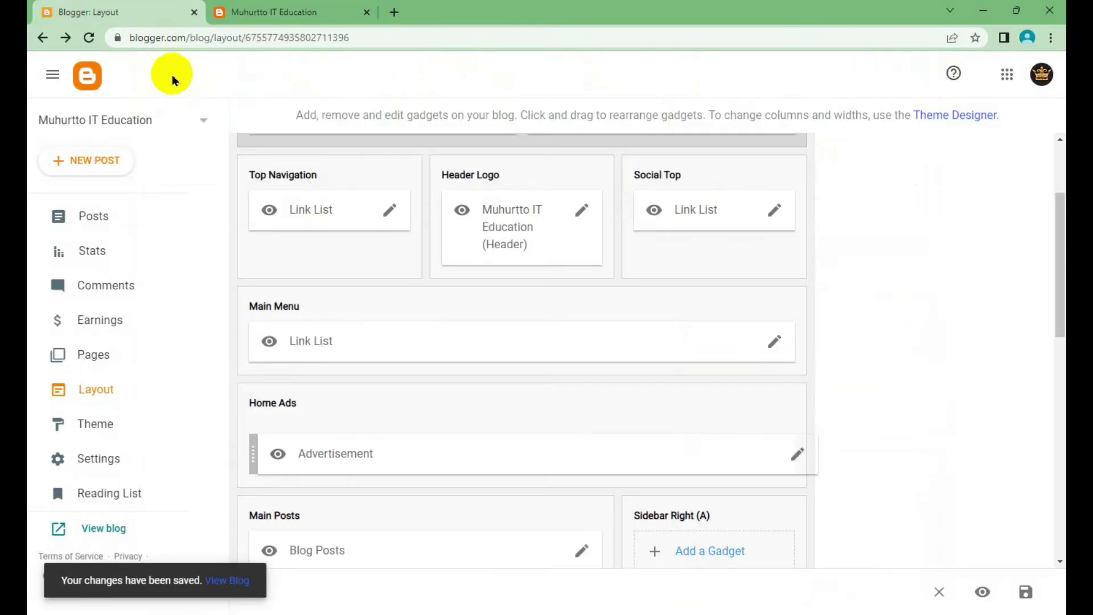
click(582, 211)
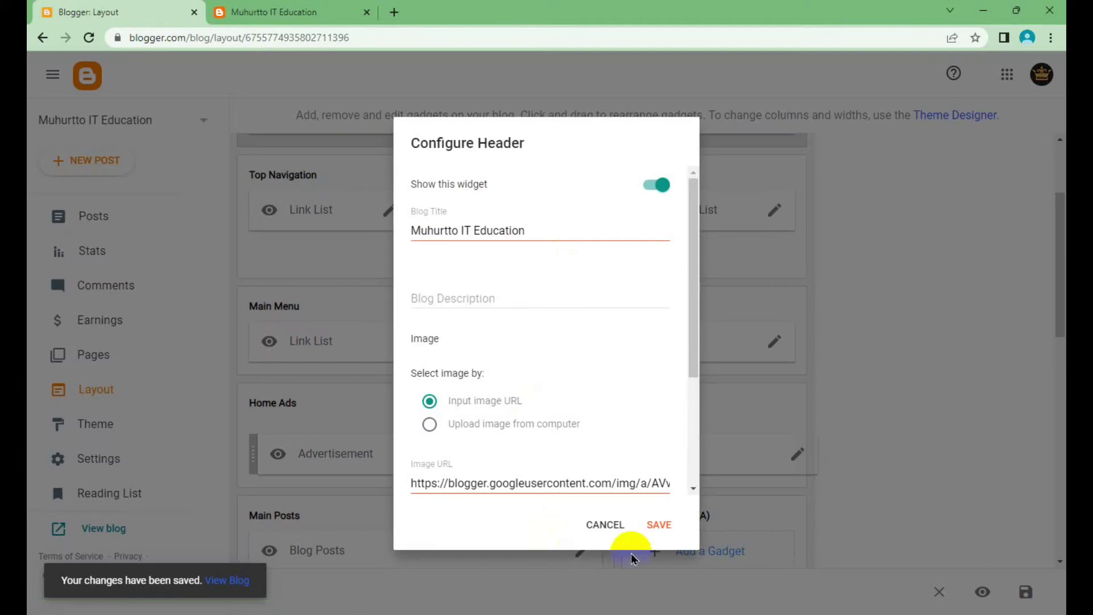
scroll(635, 461, down, 3)
scroll(603, 434, down, 2)
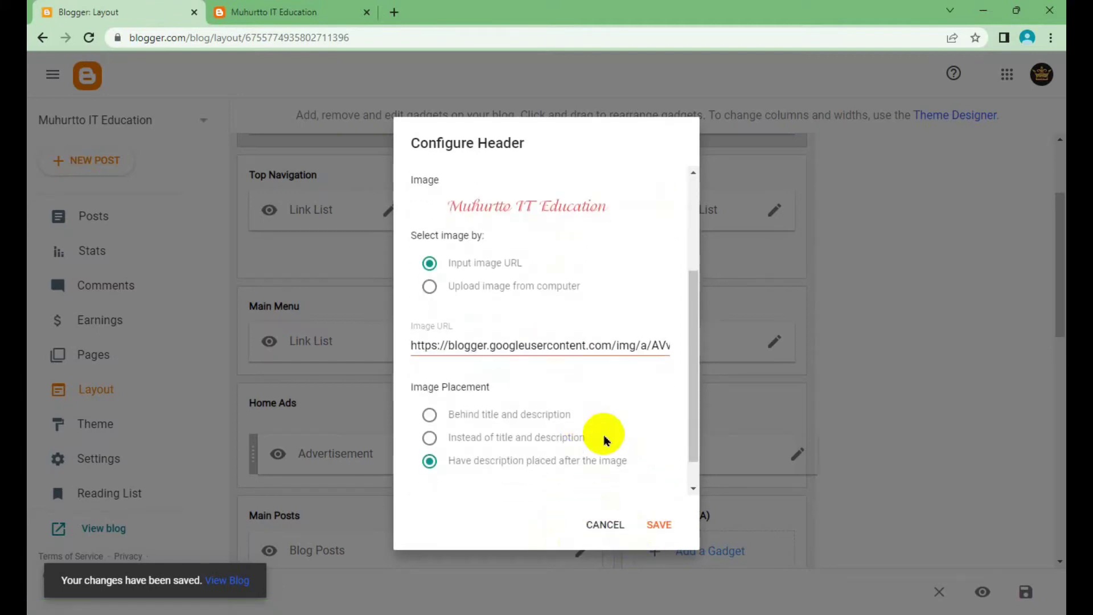
click(654, 468)
click(660, 524)
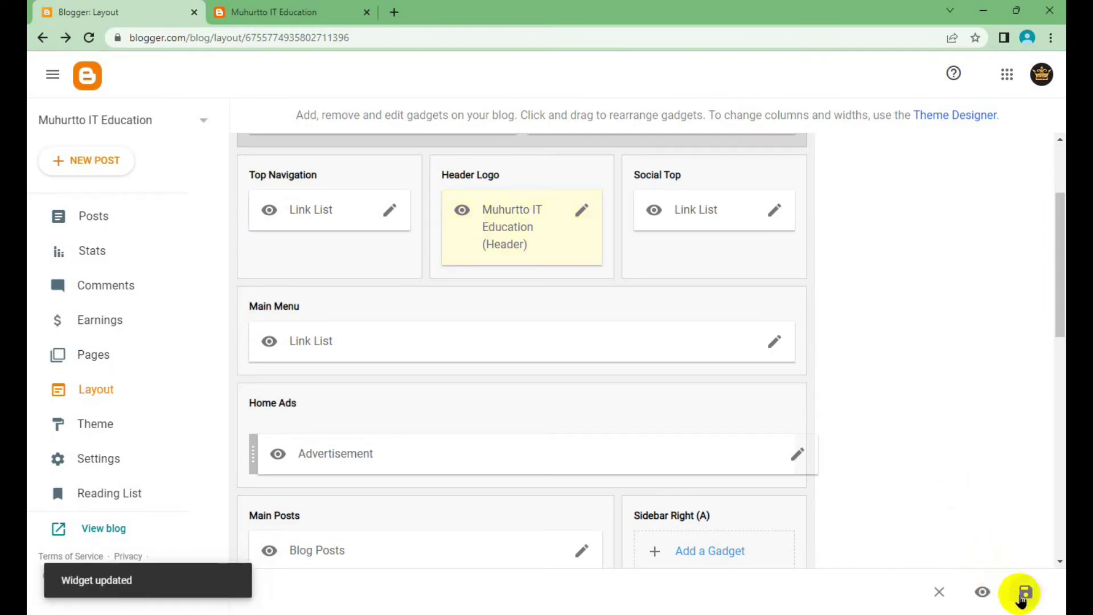
click(313, 11)
right_click(736, 153)
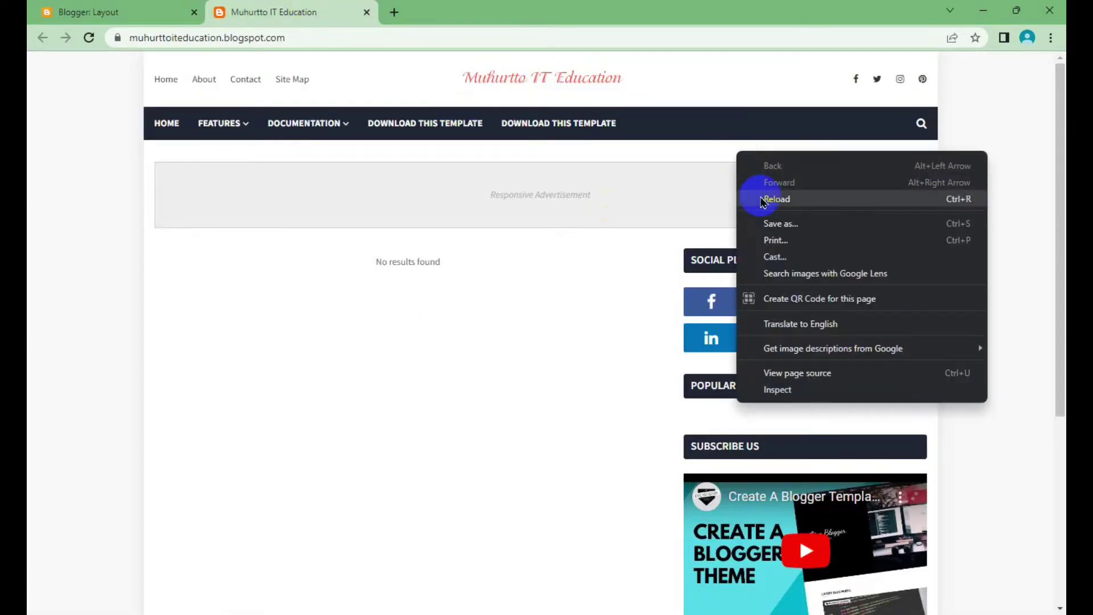
click(775, 199)
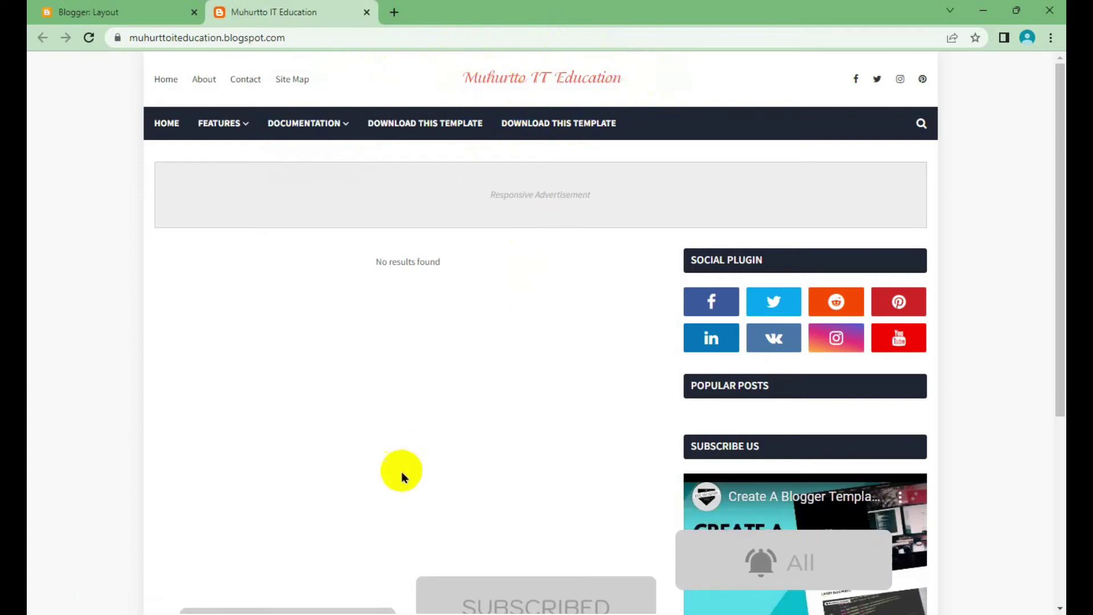
Step: Turn the header image's shrink to fit back on and save the header widget
click(147, 11)
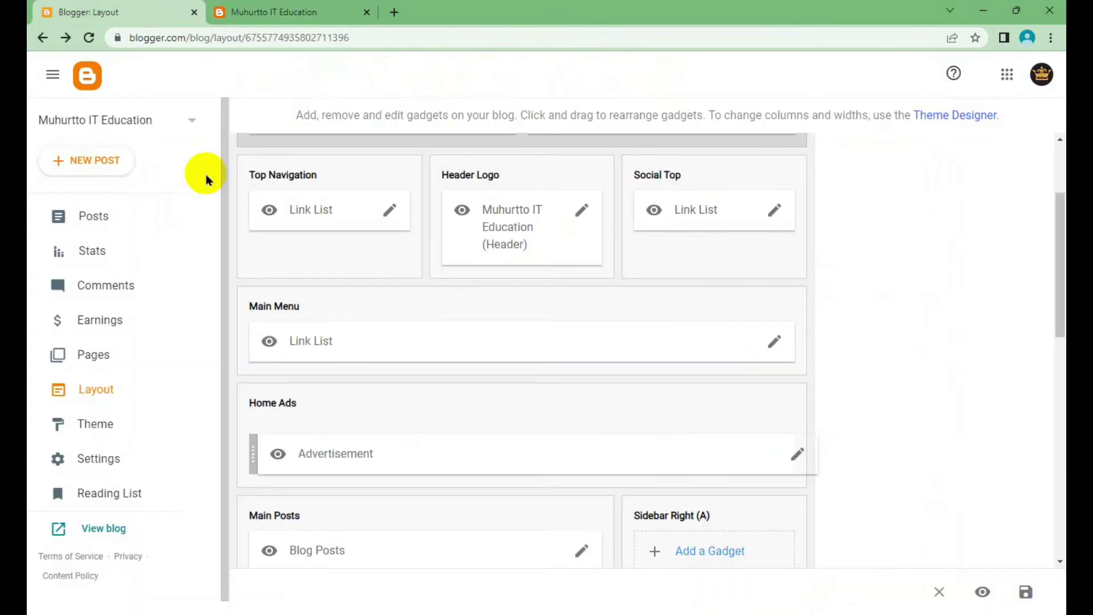
scroll(592, 353, down, 3)
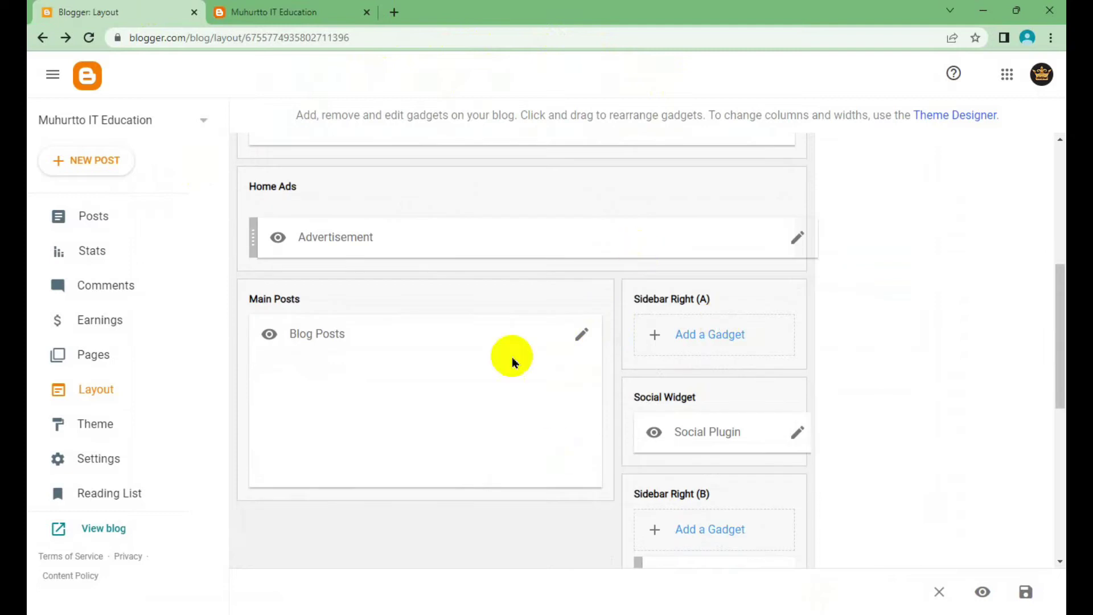
scroll(518, 367, up, 1)
scroll(535, 359, up, 3)
click(582, 282)
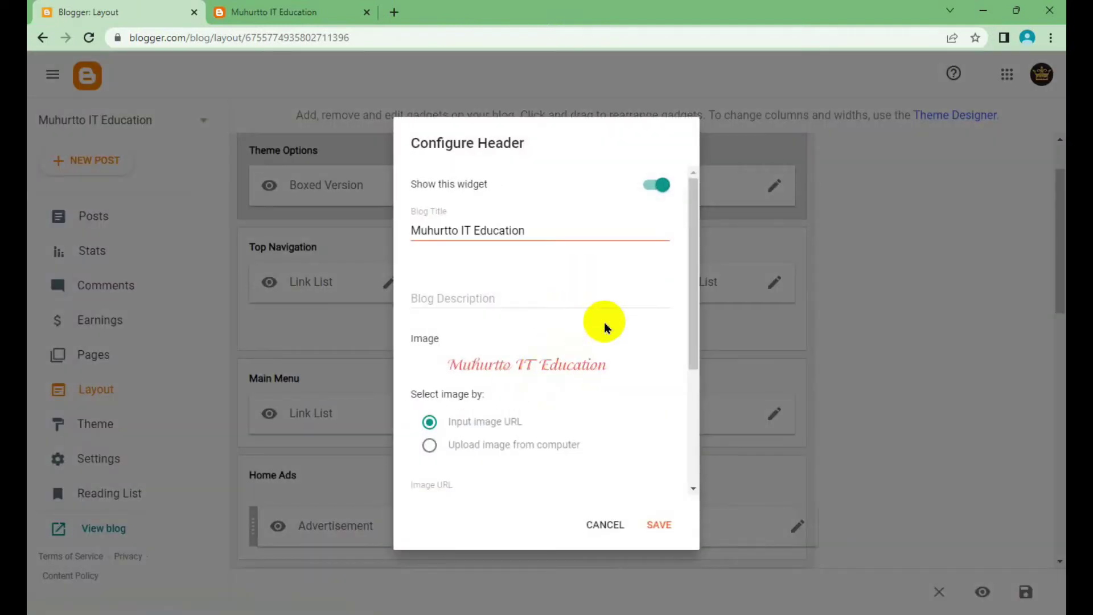
scroll(605, 319, down, 3)
scroll(500, 318, down, 1)
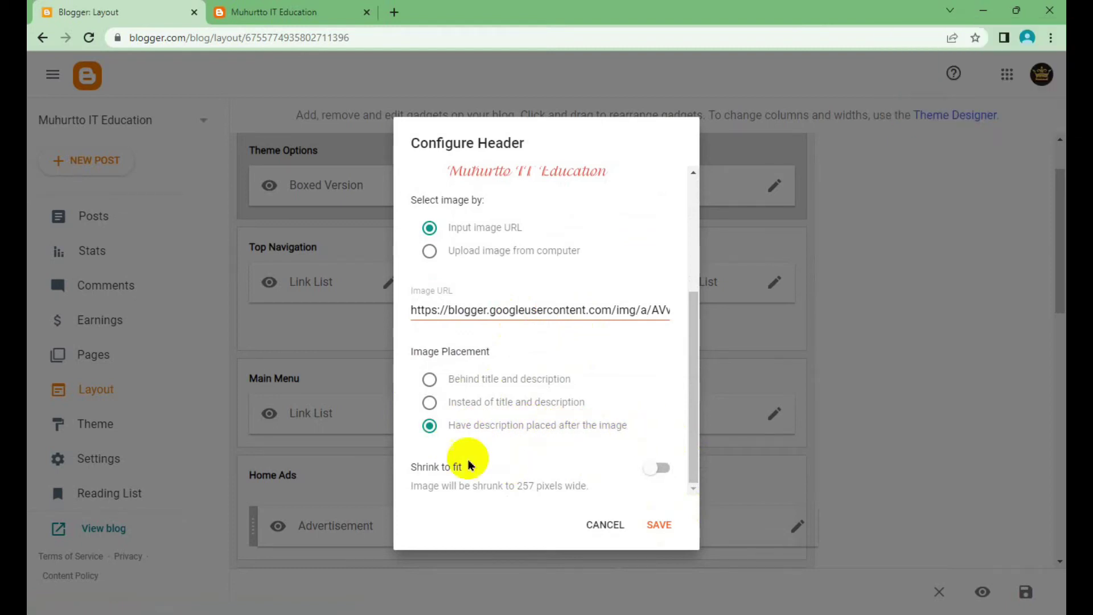
click(661, 470)
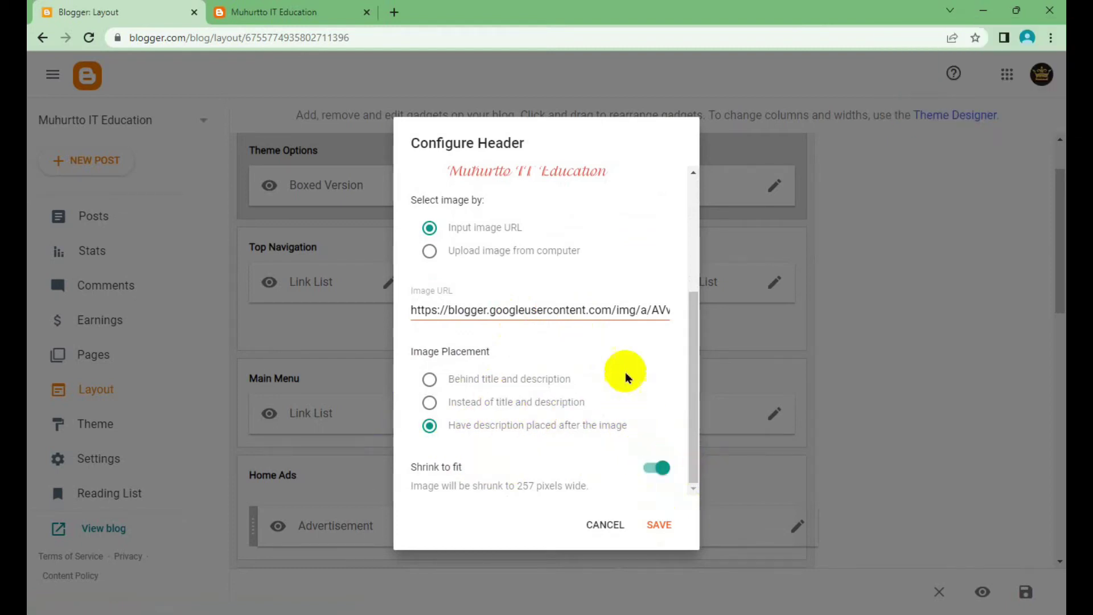
scroll(529, 325, up, 4)
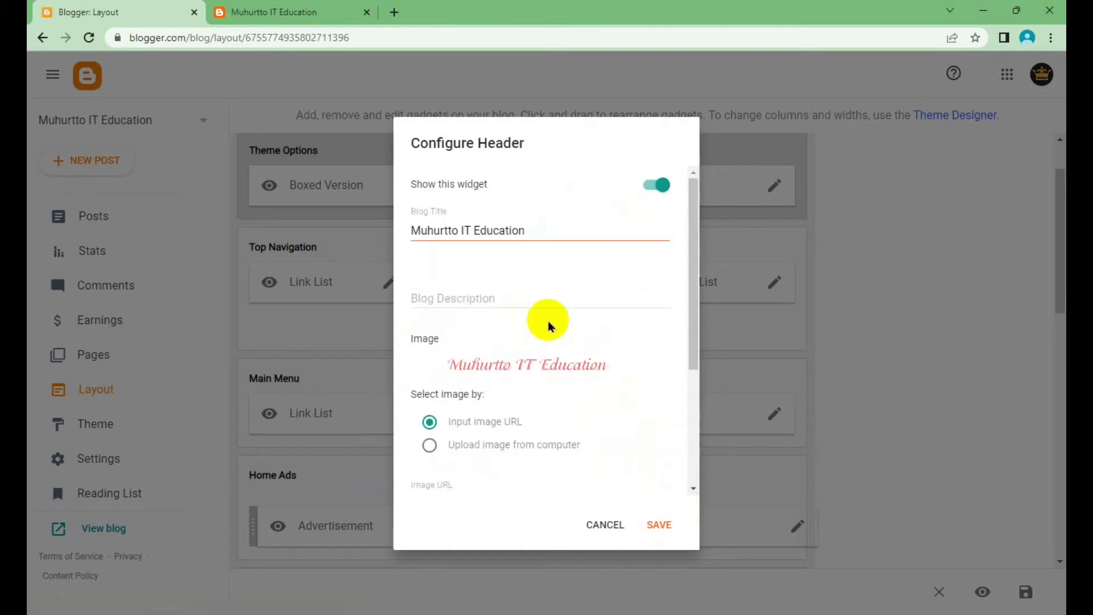
scroll(550, 285, down, 1)
scroll(550, 285, down, 2)
click(661, 529)
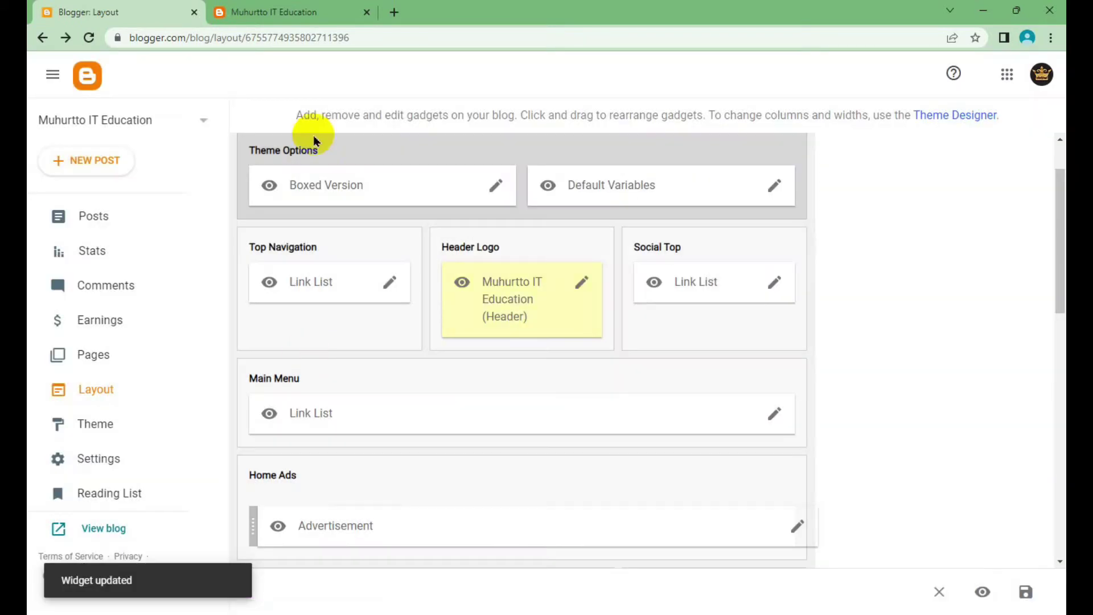
Step: Check the Muhurtto IT Education header on the blog's home page, then return to the layout editor
click(306, 7)
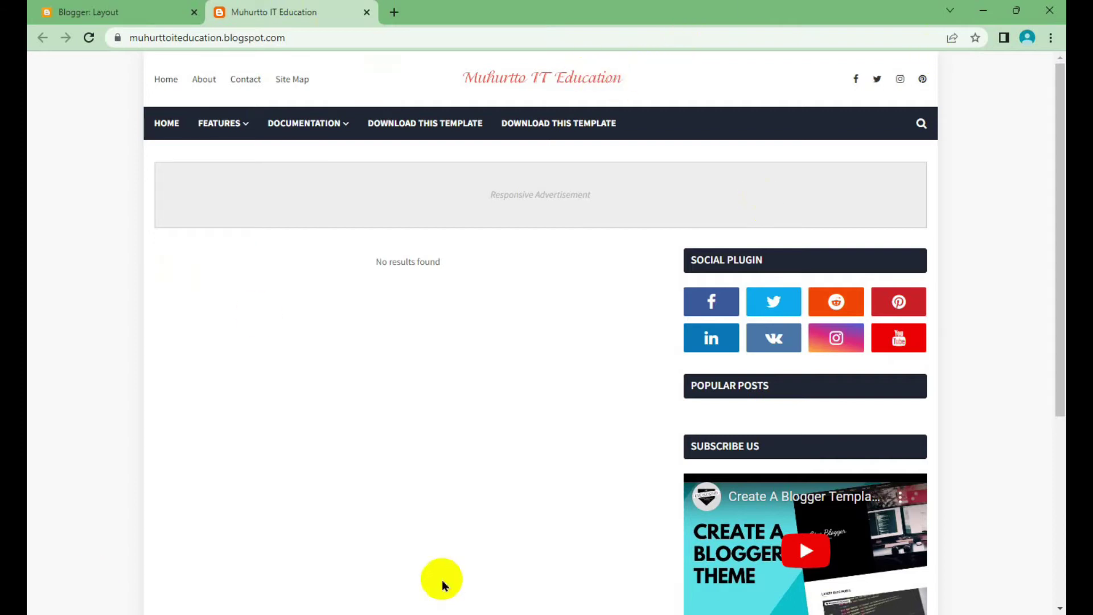
click(189, 126)
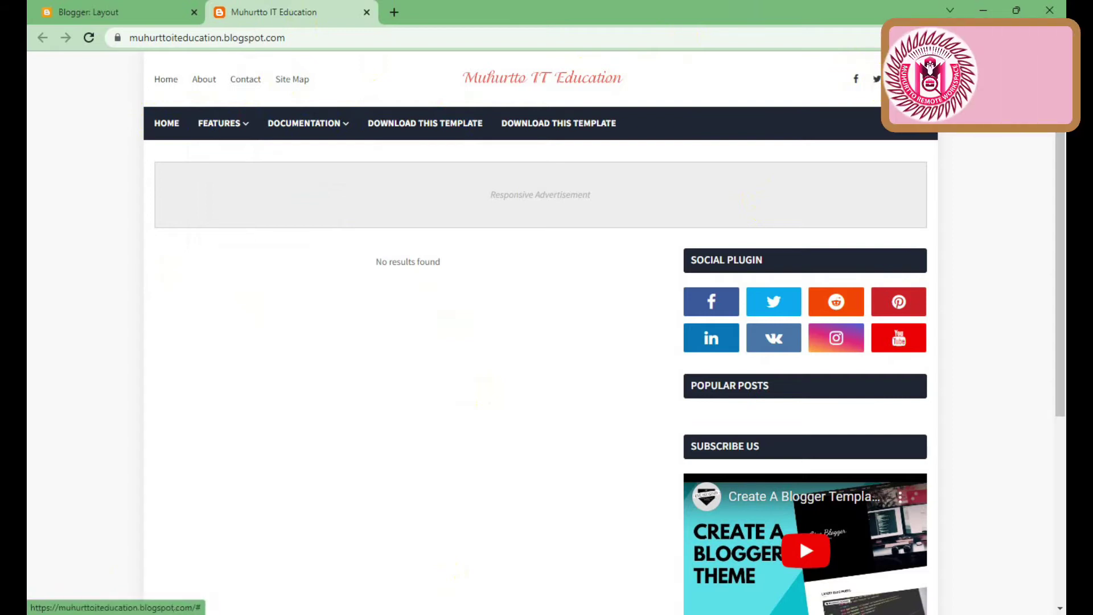
click(117, 11)
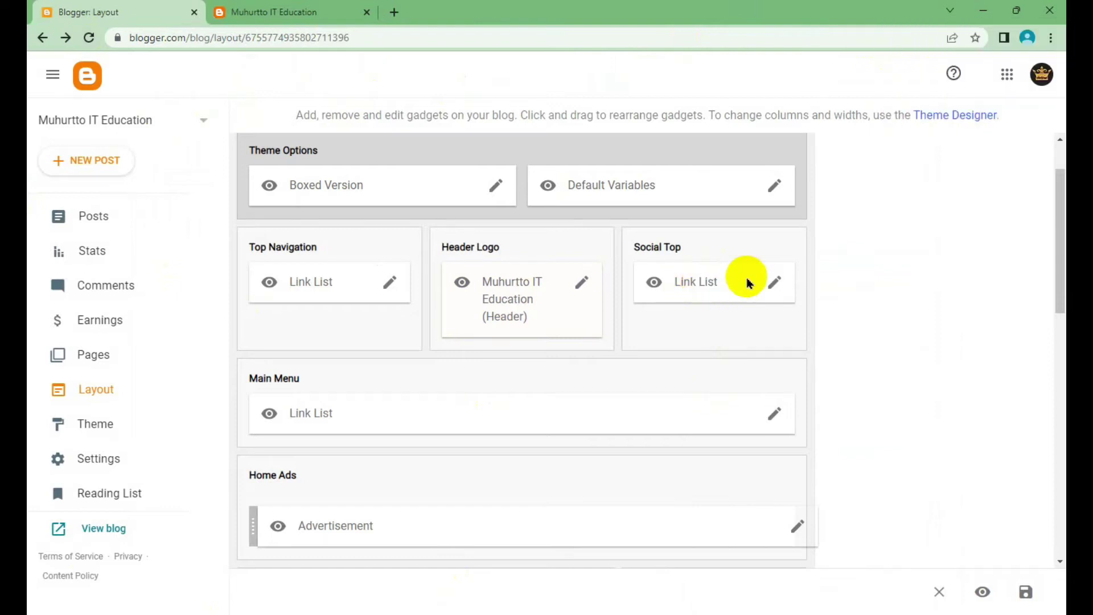
Step: In the Social Top link list, edit the facebook entry and delete its old Site URL
click(775, 281)
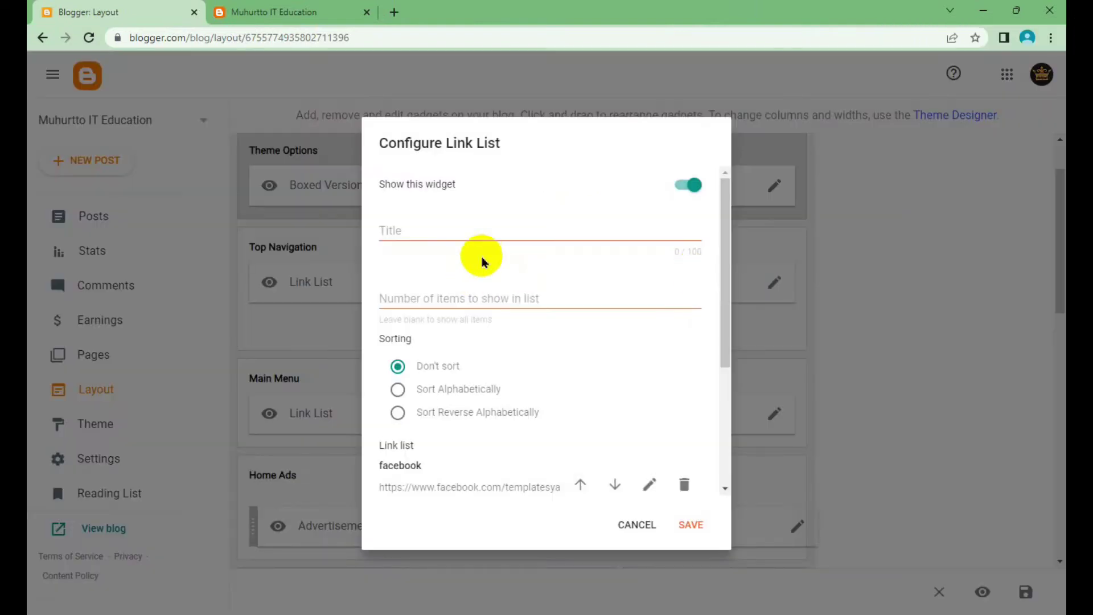
scroll(403, 225, down, 3)
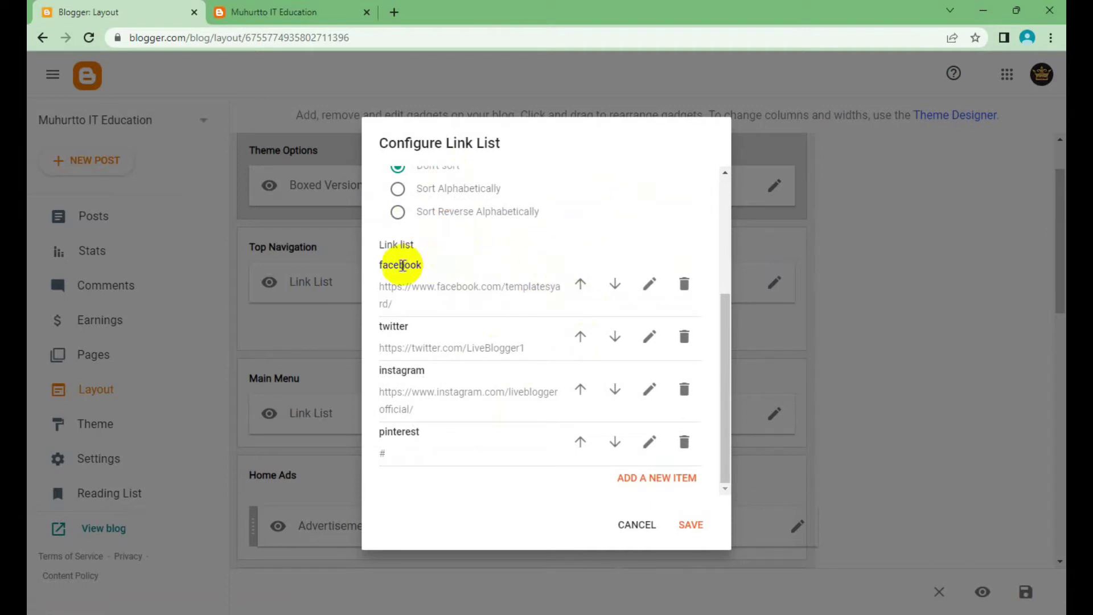
click(651, 285)
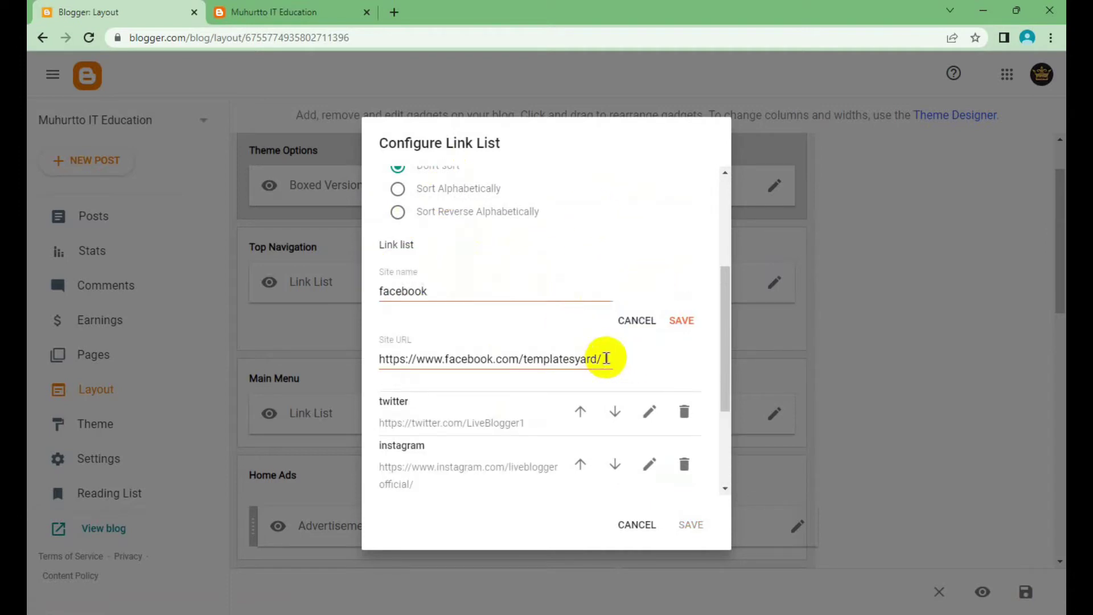
drag(606, 359, 337, 362)
key(BackSpace)
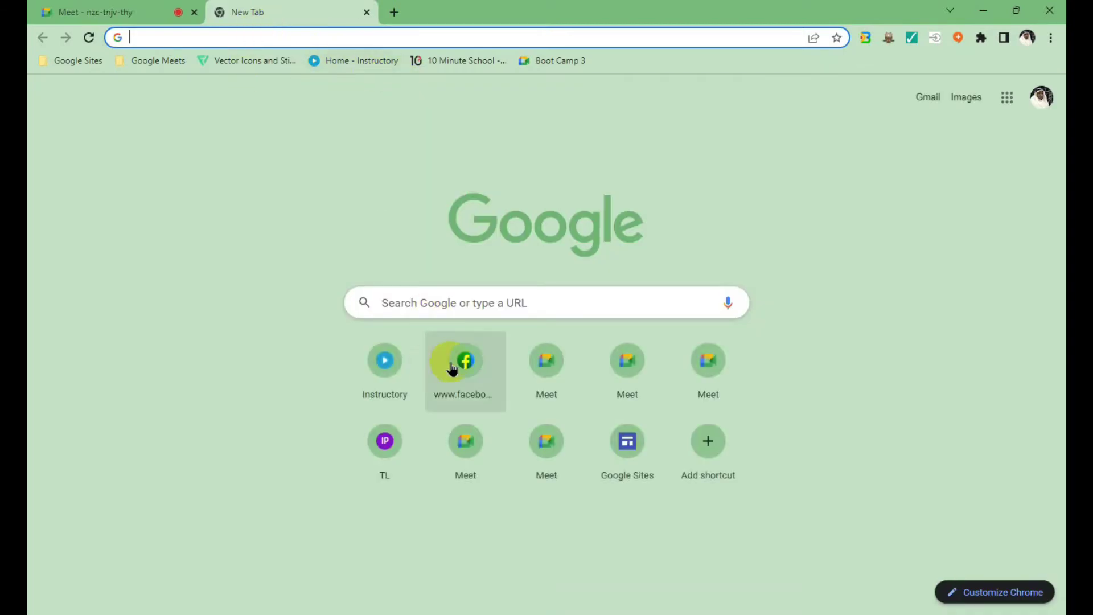
Step: Copy the Facebook profile page's web address, then close the Facebook tab
click(454, 365)
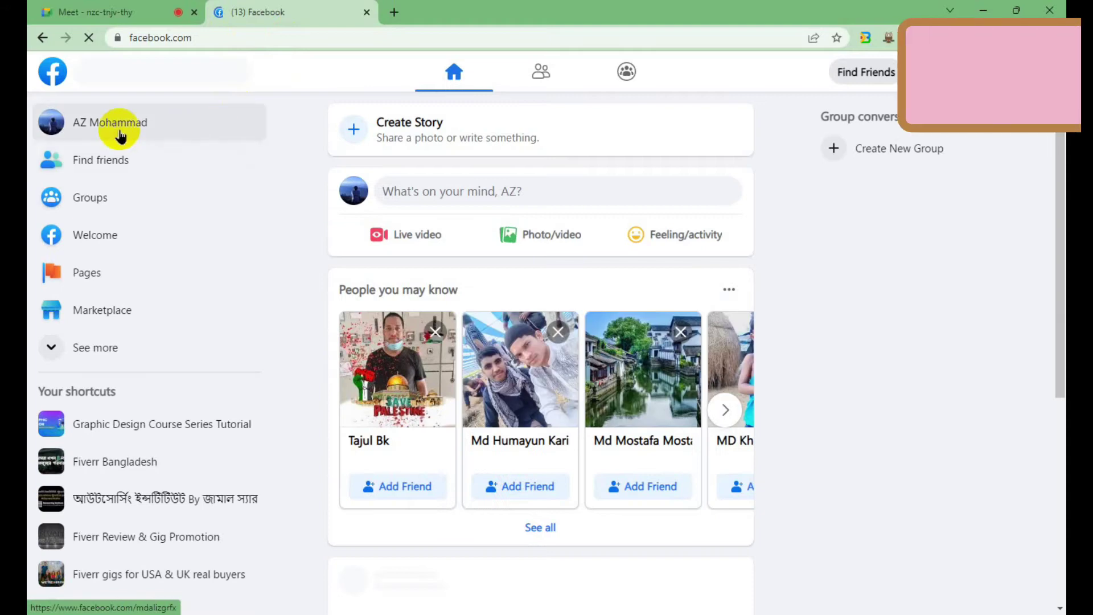
click(114, 124)
click(263, 38)
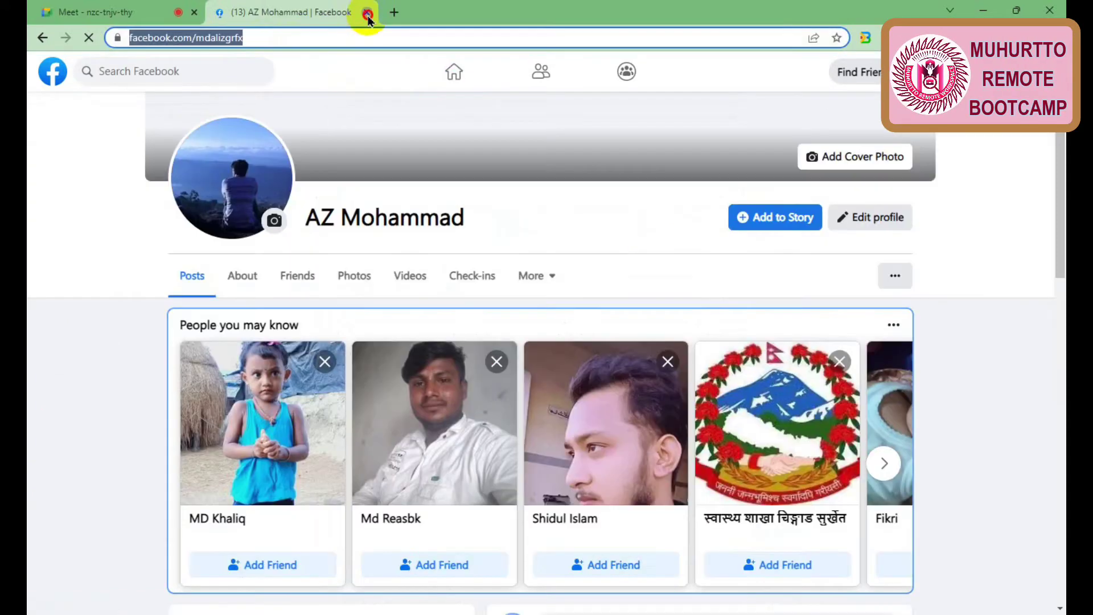
click(368, 14)
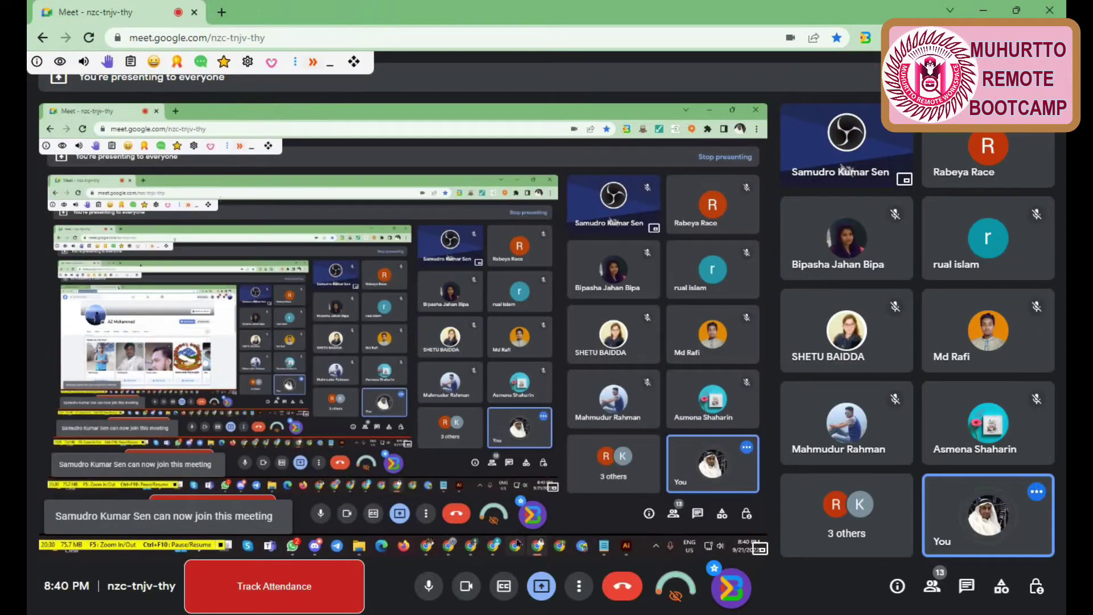
Step: Paste the Facebook profile address into the facebook link's Site URL and save it
click(677, 553)
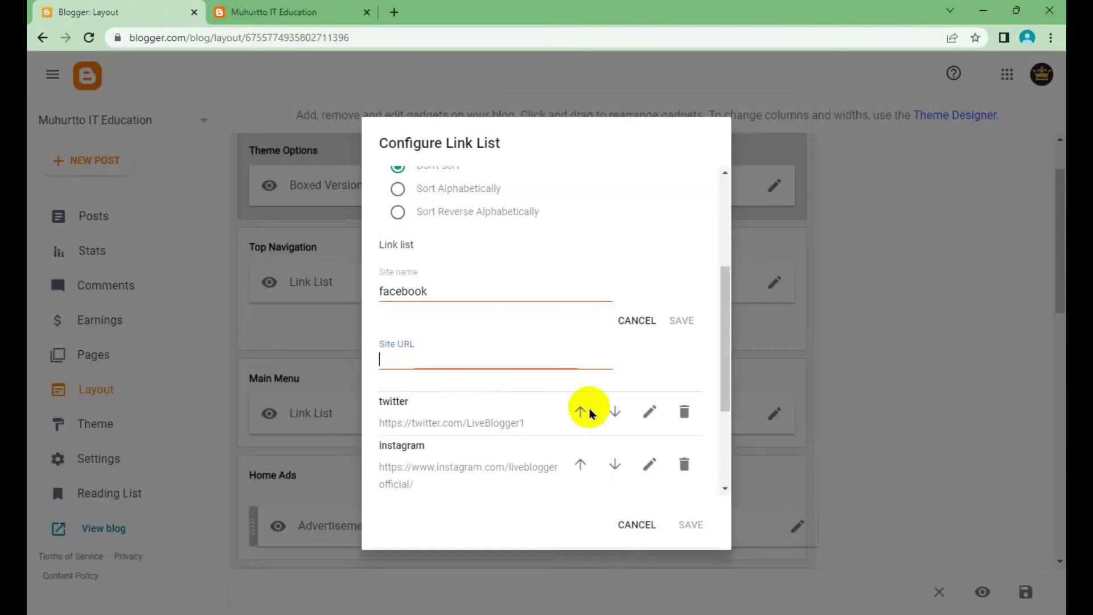
text(https://www.facebook.com/mdalizgrfx)
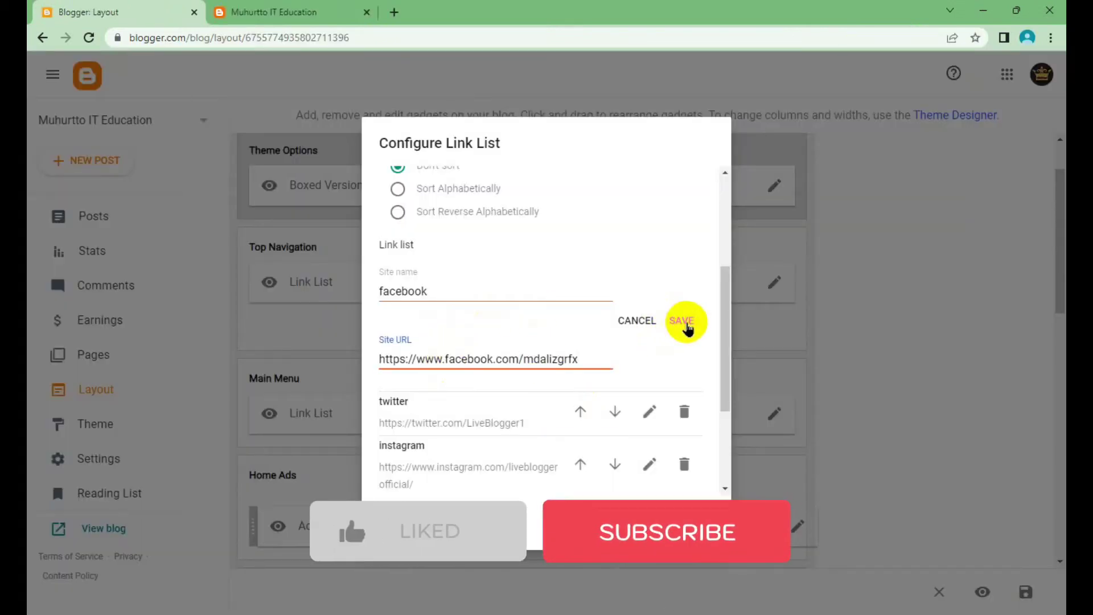
click(686, 322)
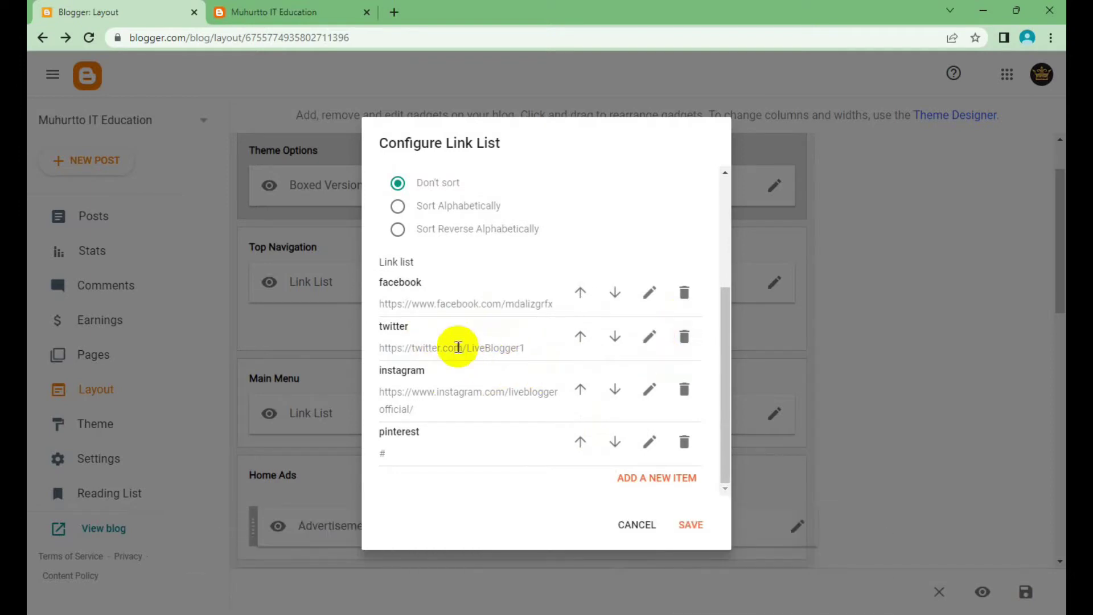
Step: Set the twitter, instagram and pinterest link URLs to # and save the link list widget
click(649, 336)
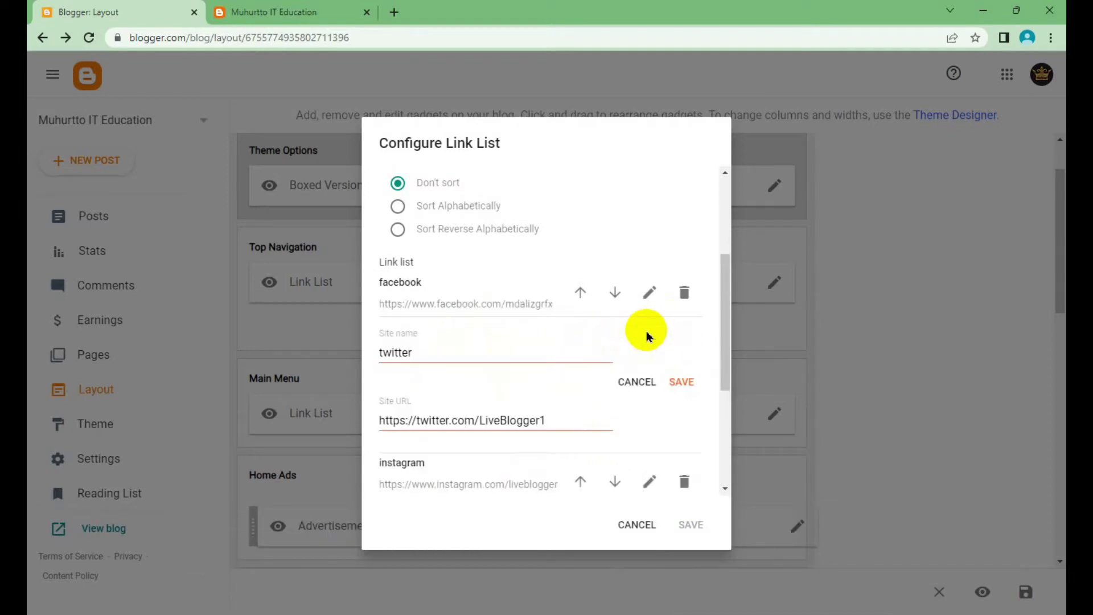
drag(556, 413, 254, 427)
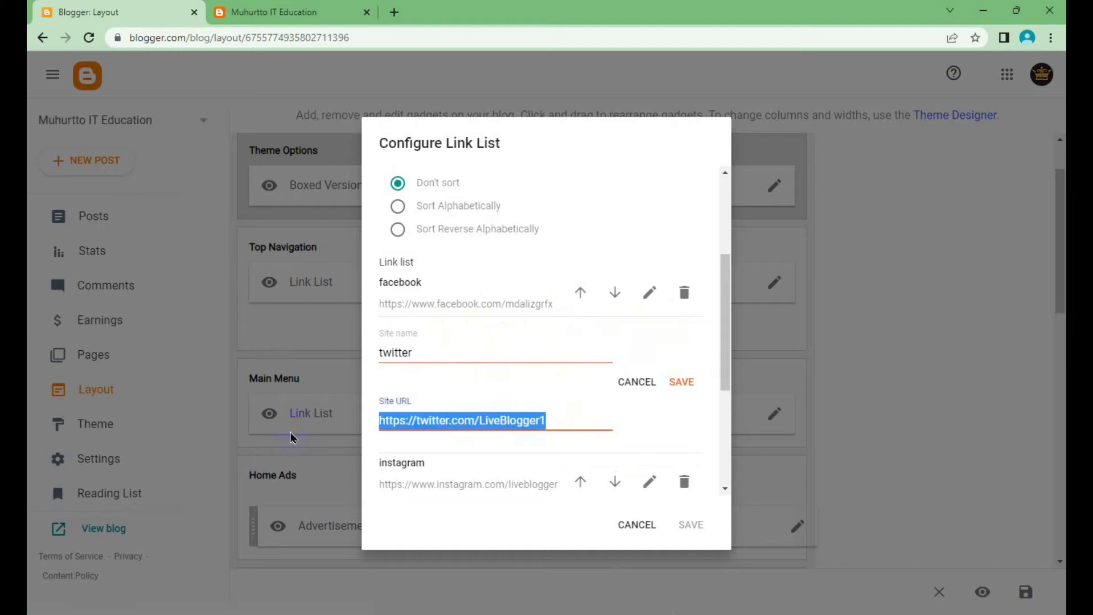
text(#)
click(677, 383)
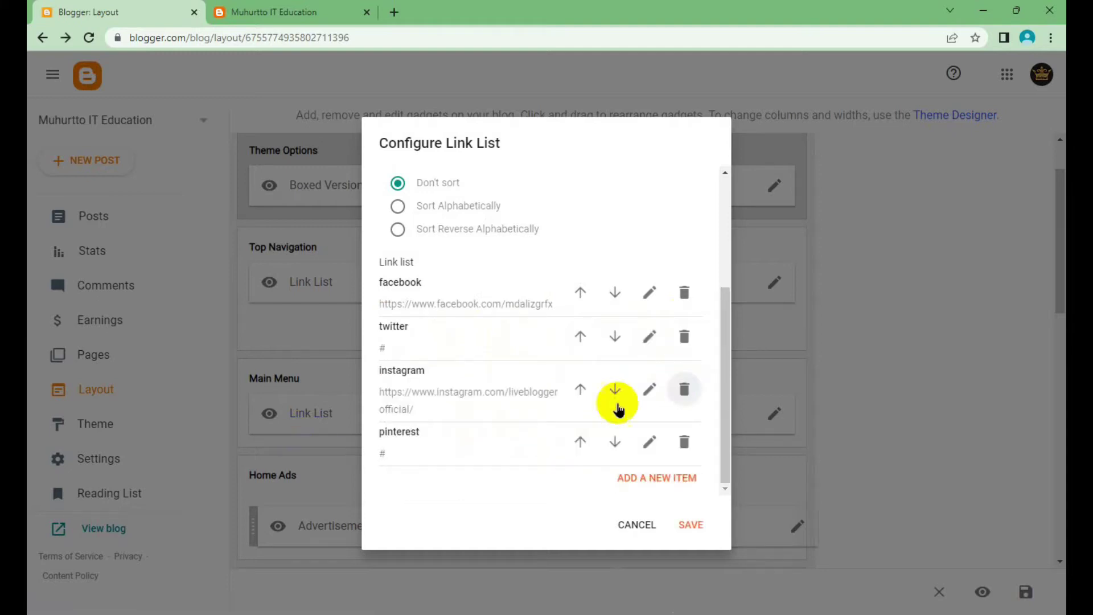
click(649, 391)
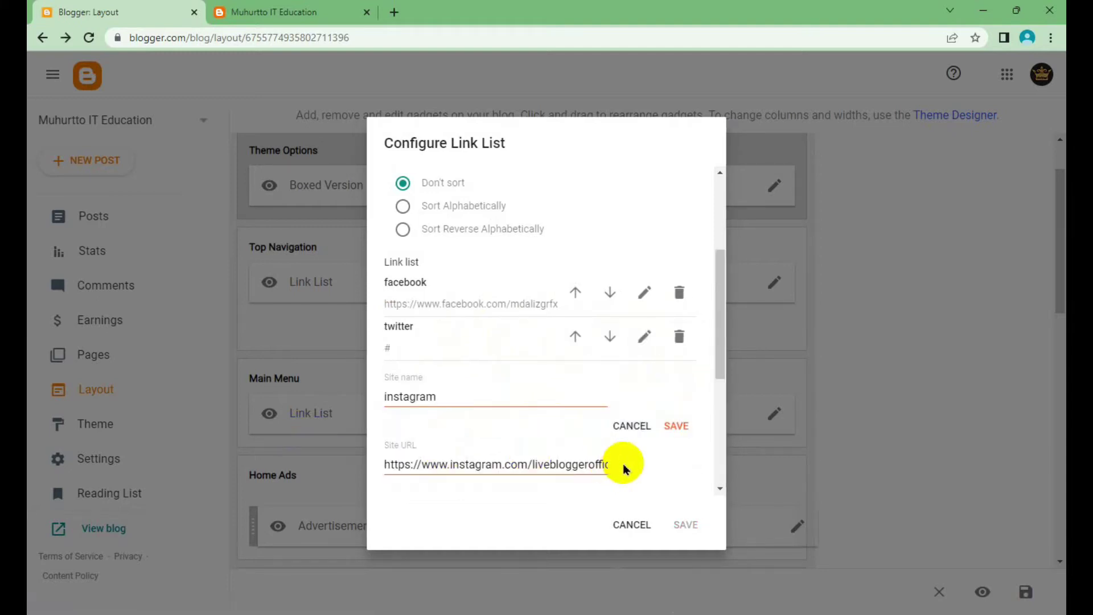
drag(385, 466, 655, 469)
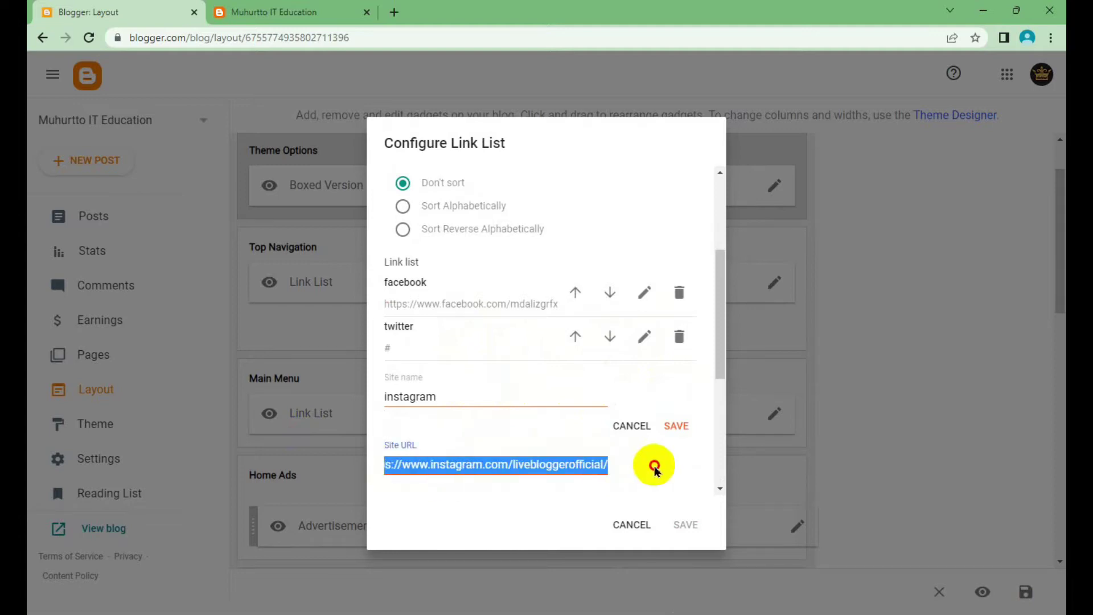
text(#)
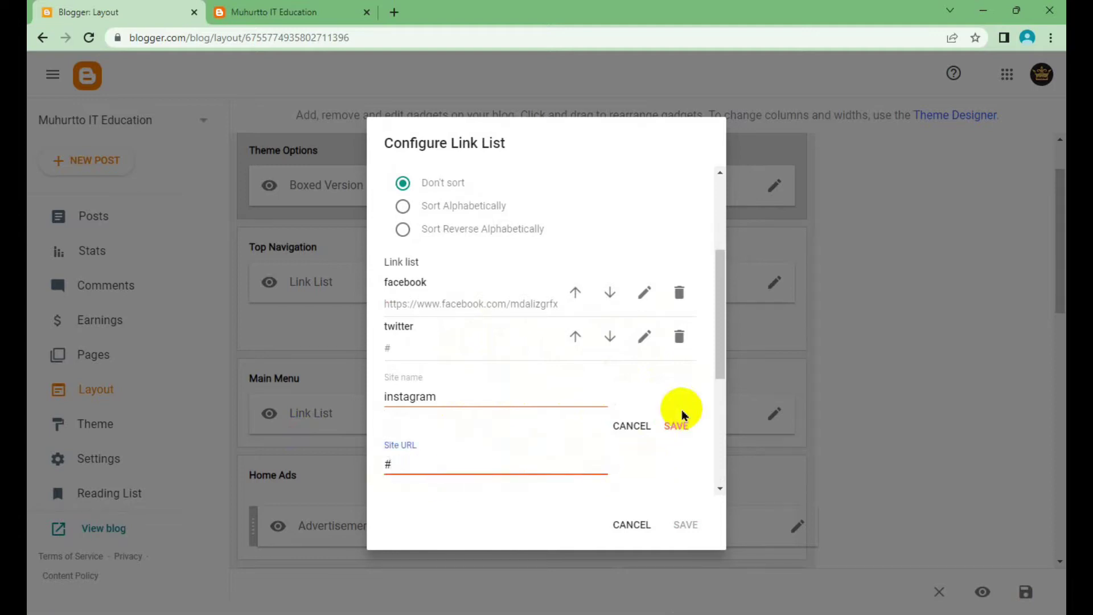
click(680, 423)
click(642, 443)
text(pinterest)
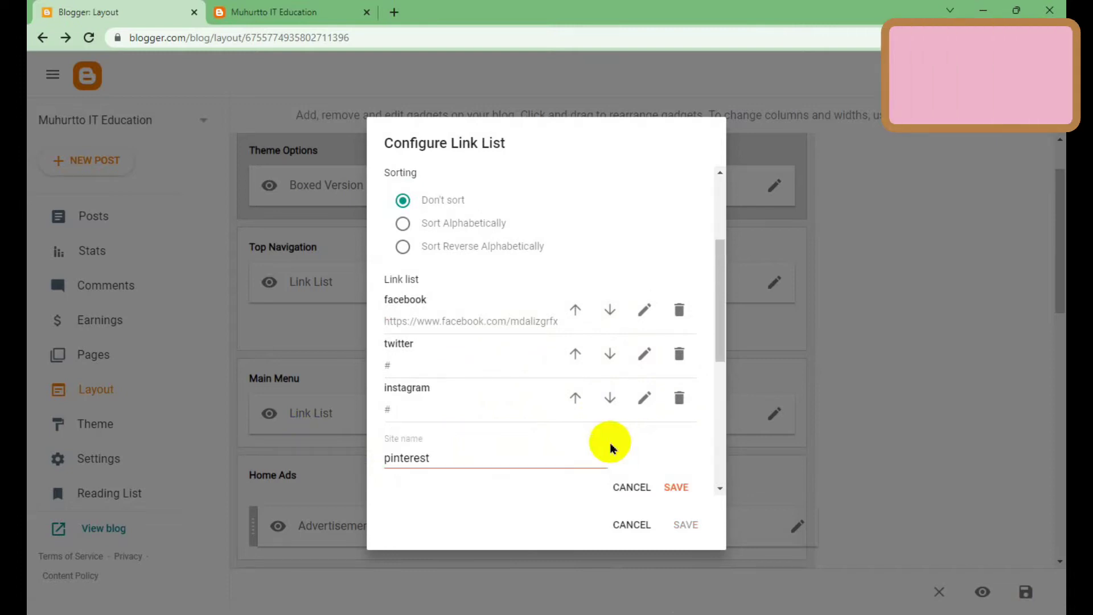
scroll(513, 446, down, 1)
drag(454, 449, 332, 460)
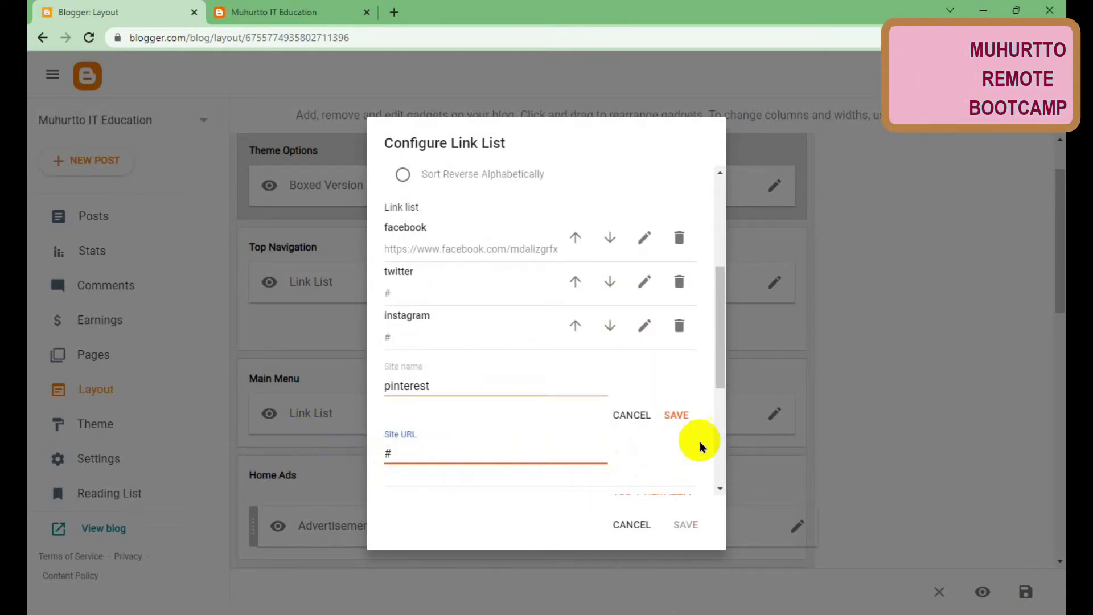
click(686, 416)
click(686, 524)
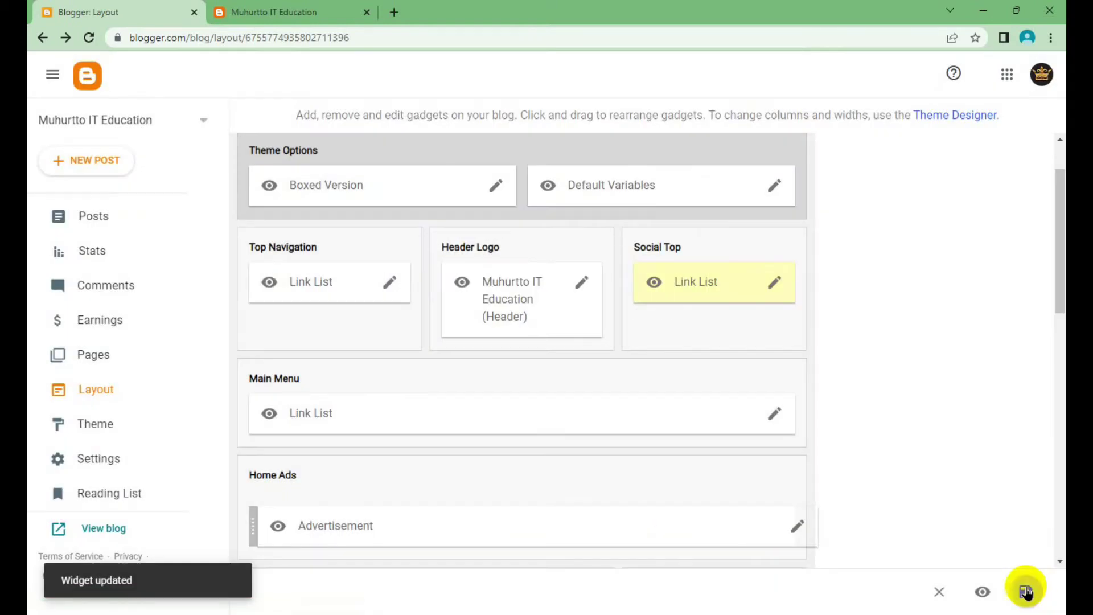
Step: Reload the live blog and verify its header Facebook icon opens the linked Facebook profile
click(310, 11)
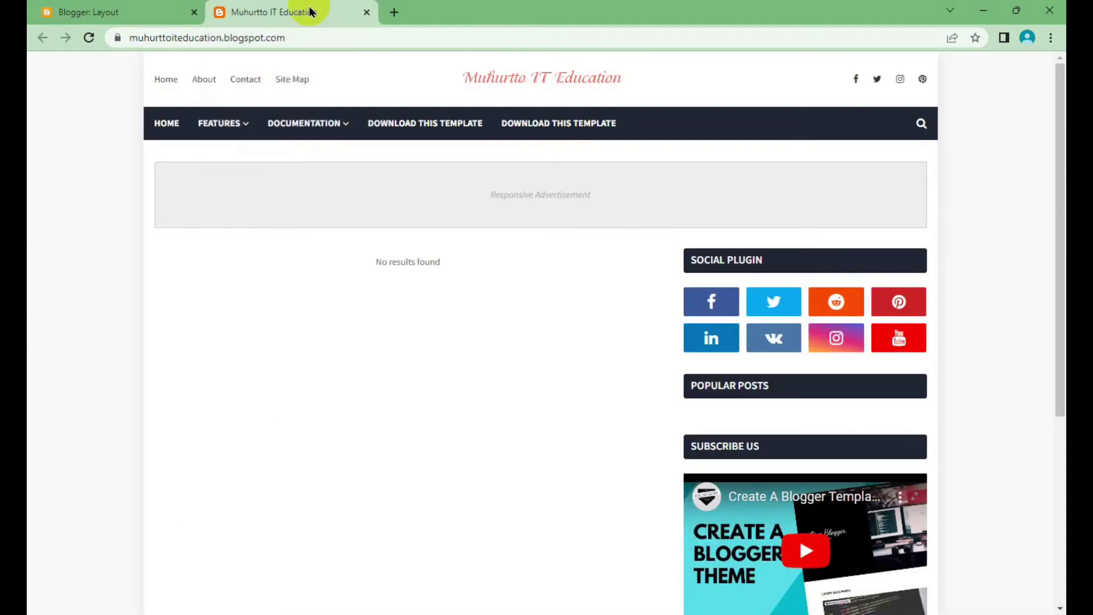
right_click(1001, 120)
click(898, 163)
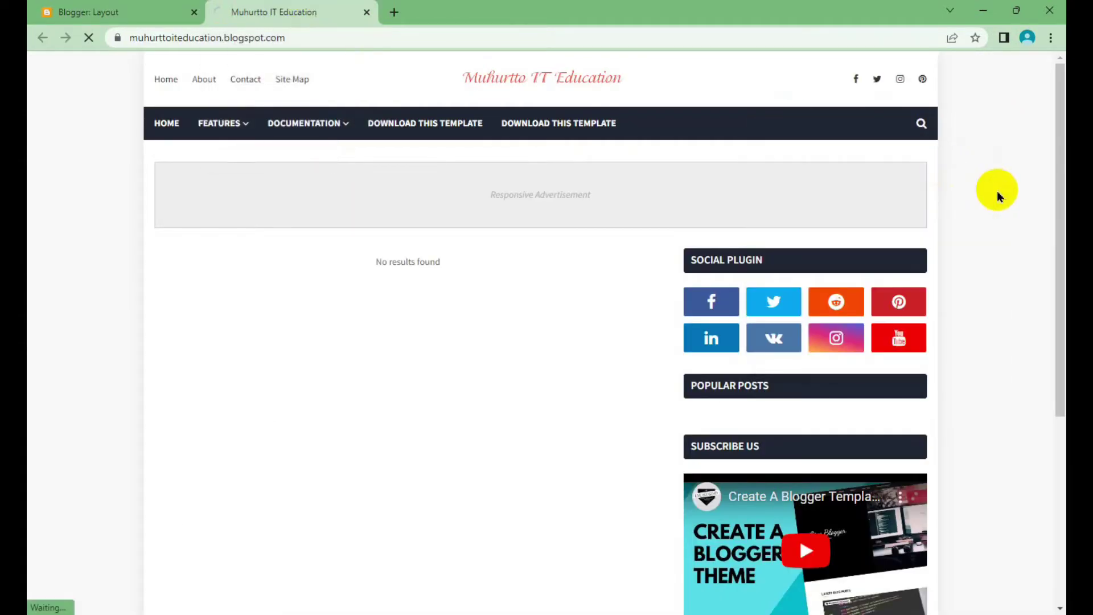
click(858, 80)
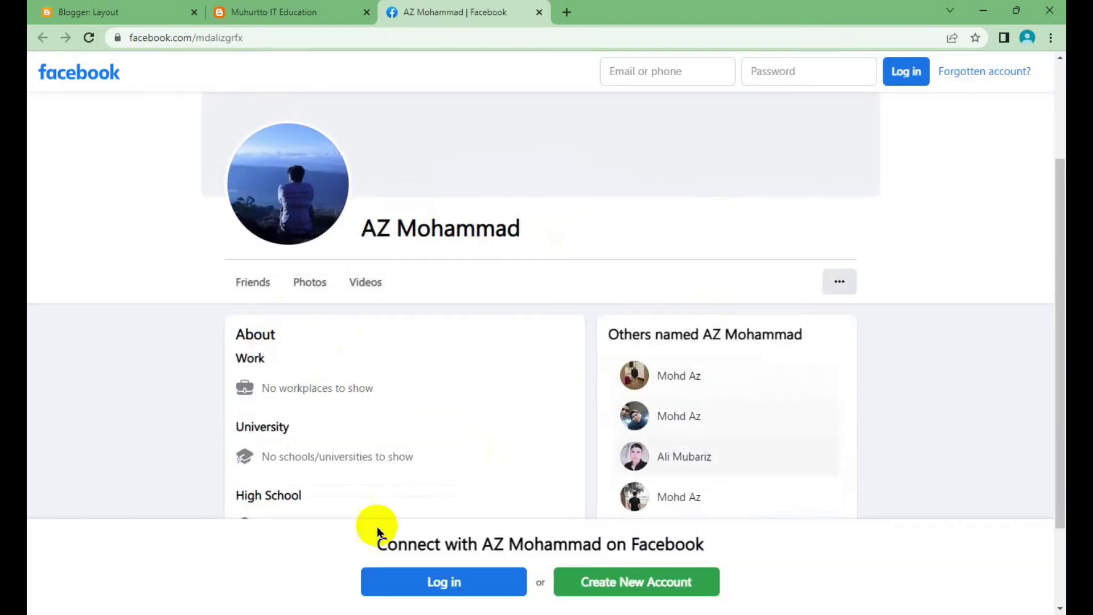
click(171, 38)
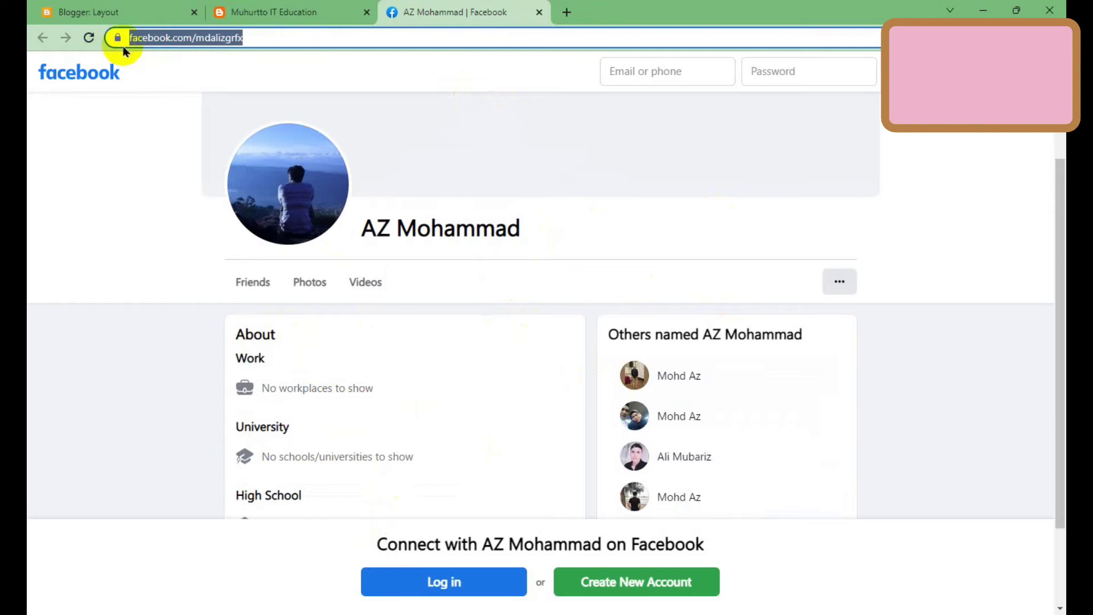
click(541, 11)
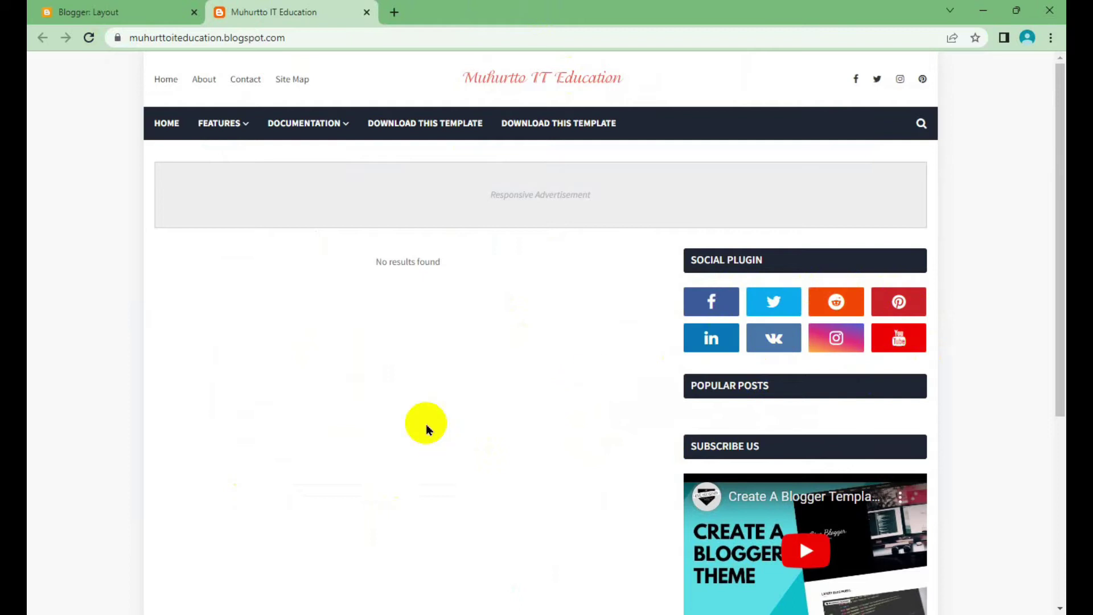
click(219, 132)
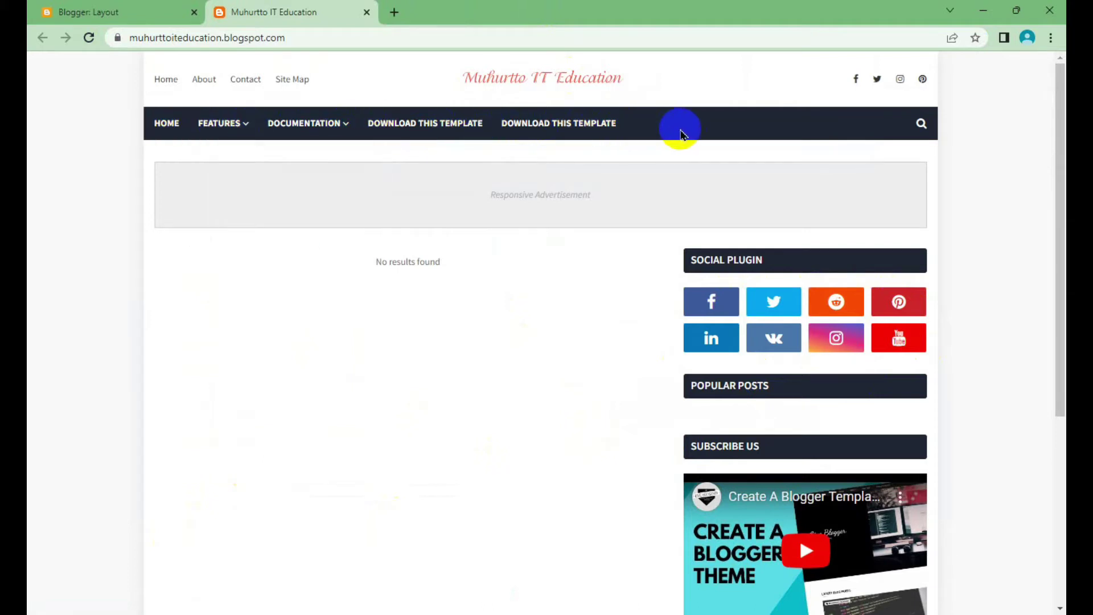
click(112, 7)
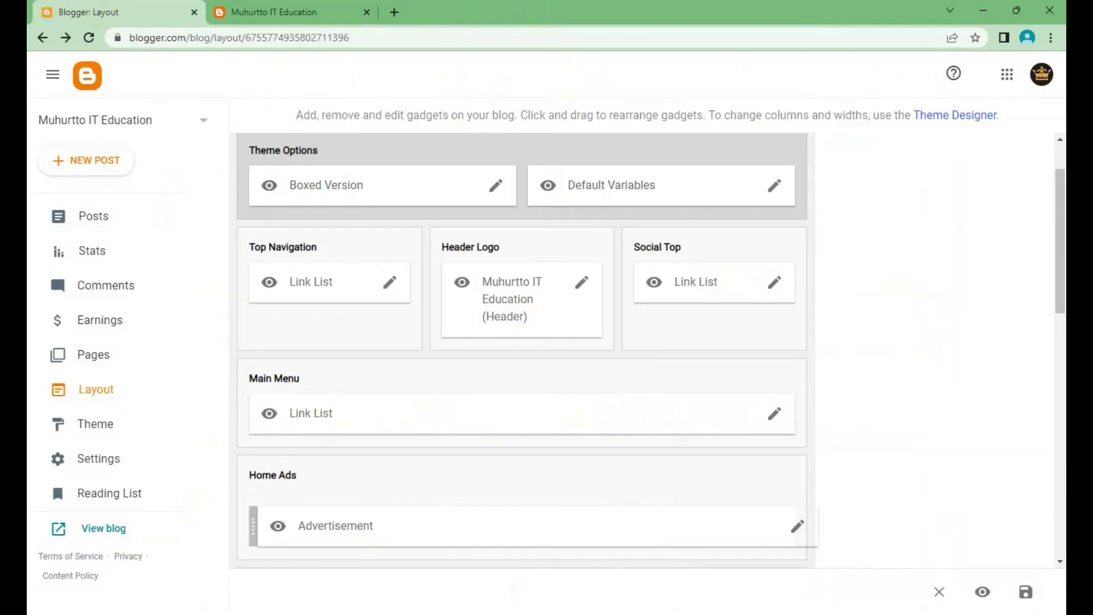
Step: Delete all Main Menu links except Home (template, documentation, dropdown and Features links) and save
scroll(467, 342, down, 3)
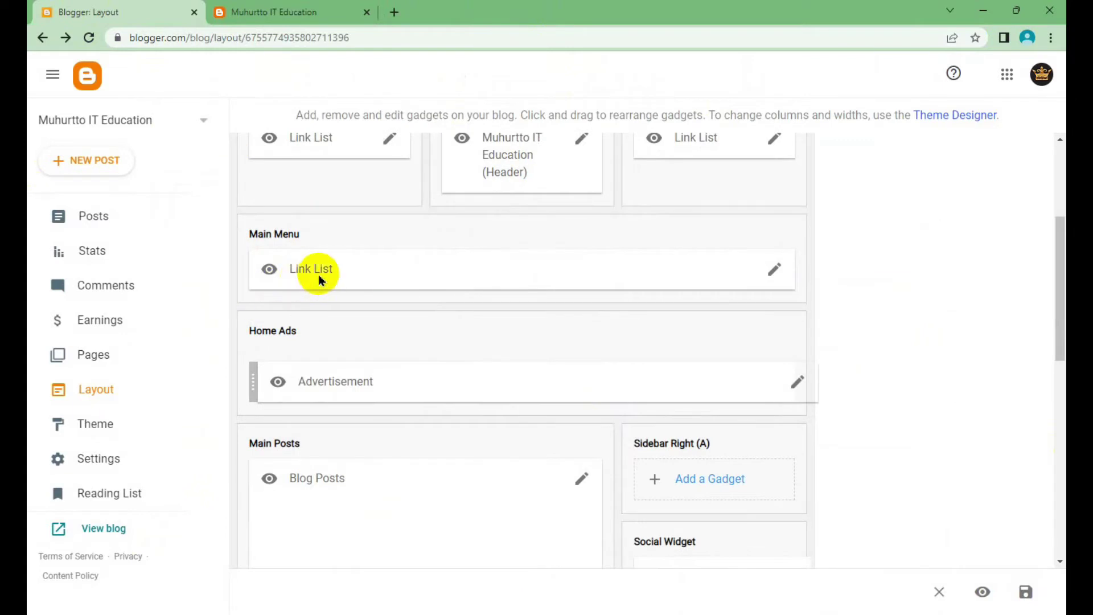
click(774, 270)
scroll(487, 259, down, 1)
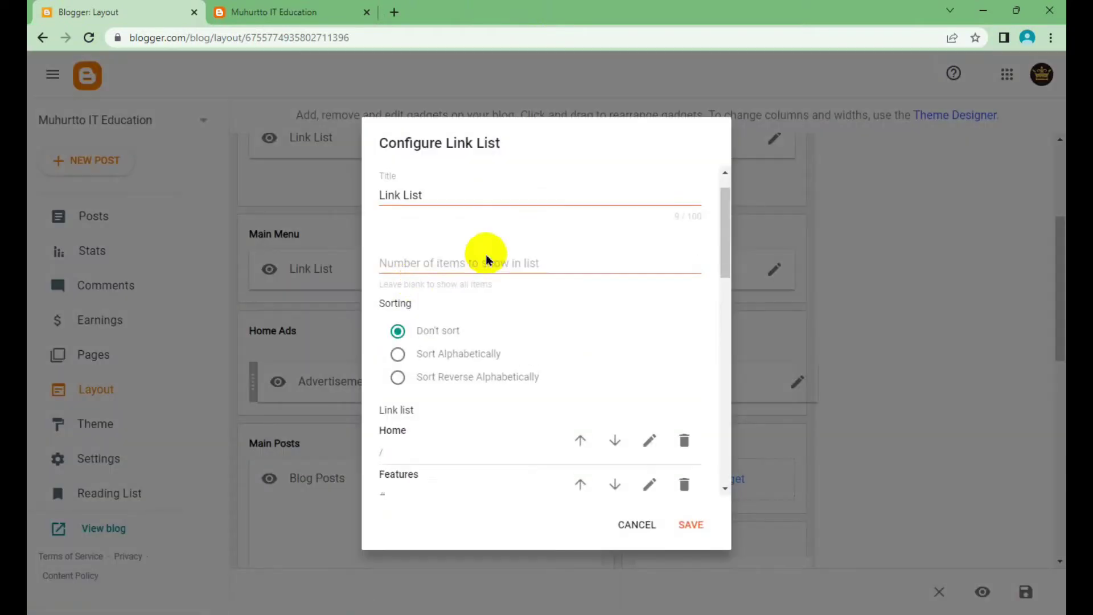
scroll(478, 273, down, 5)
scroll(471, 285, up, 1)
scroll(470, 288, up, 3)
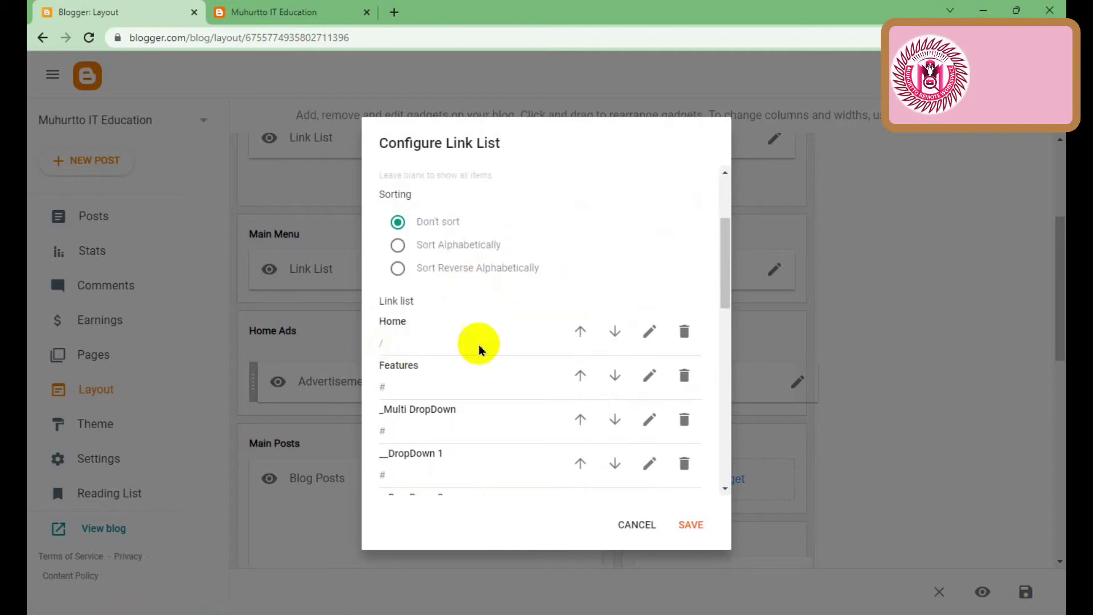
scroll(501, 339, down, 3)
scroll(501, 339, down, 1)
scroll(501, 341, down, 4)
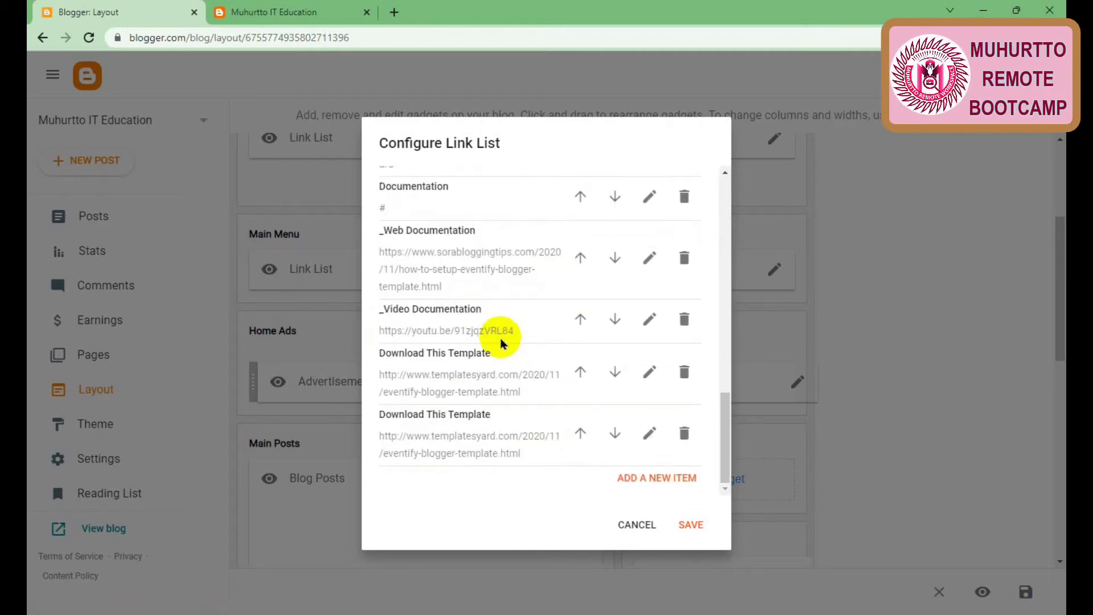
click(685, 434)
click(684, 436)
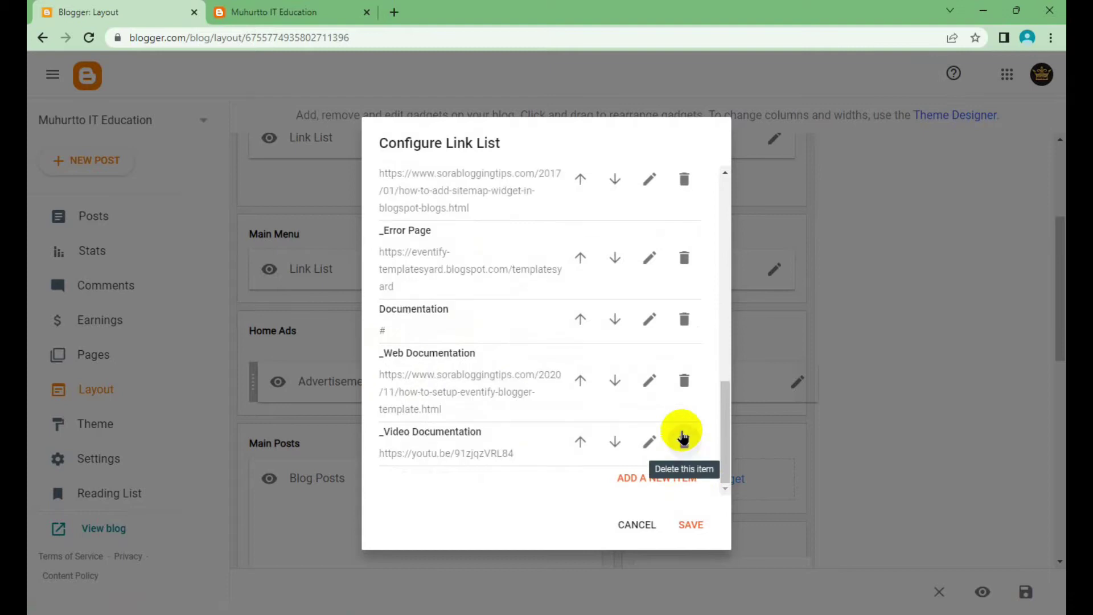
click(684, 437)
click(685, 434)
click(684, 434)
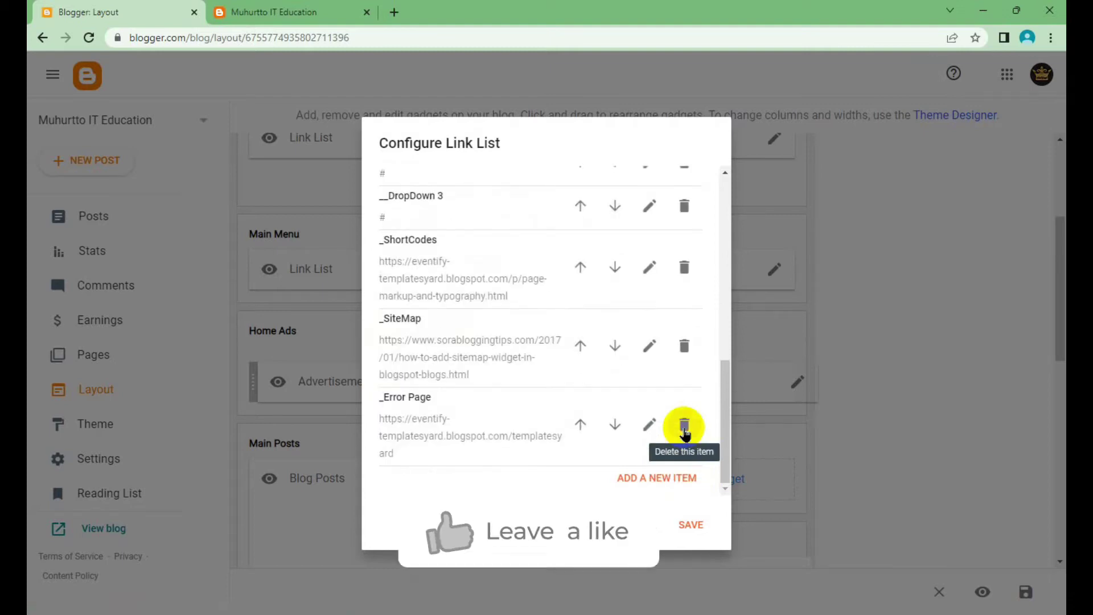
click(685, 434)
click(684, 432)
click(684, 426)
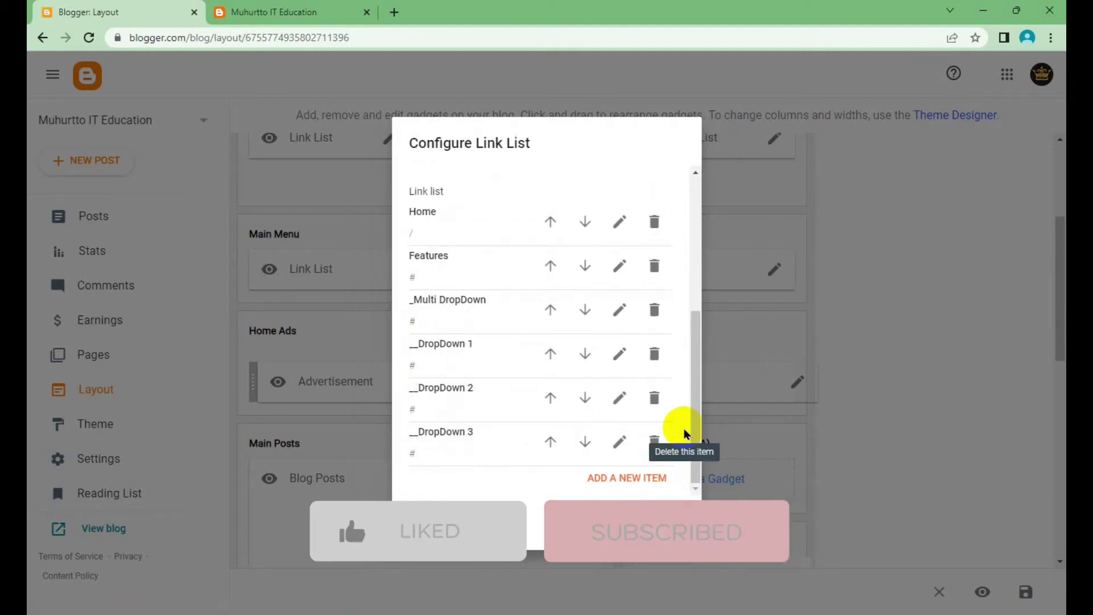
click(648, 443)
click(649, 444)
click(653, 444)
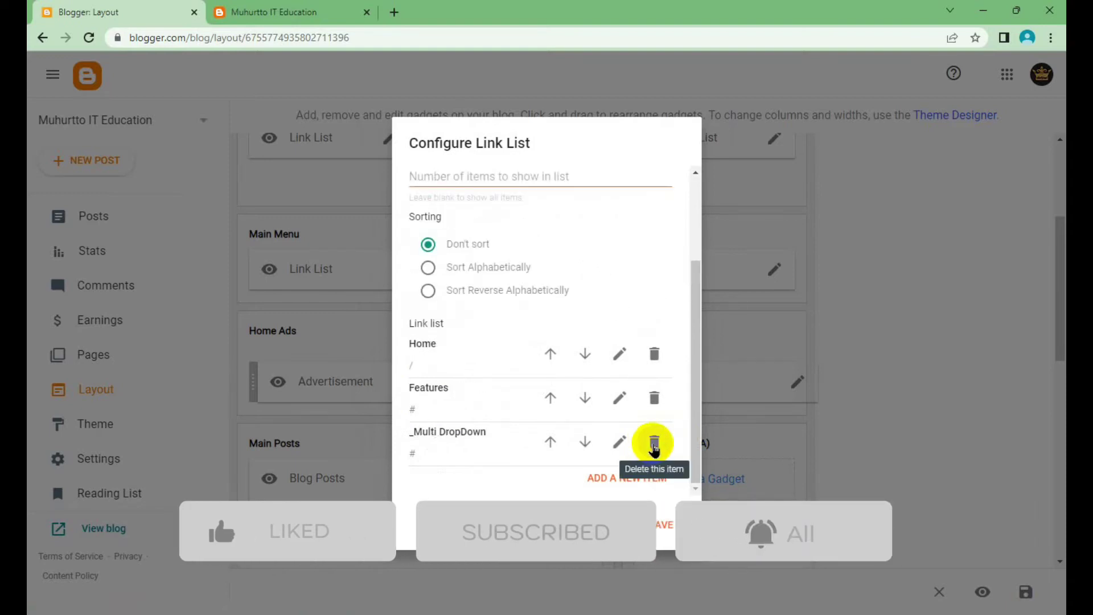
click(654, 444)
click(654, 444)
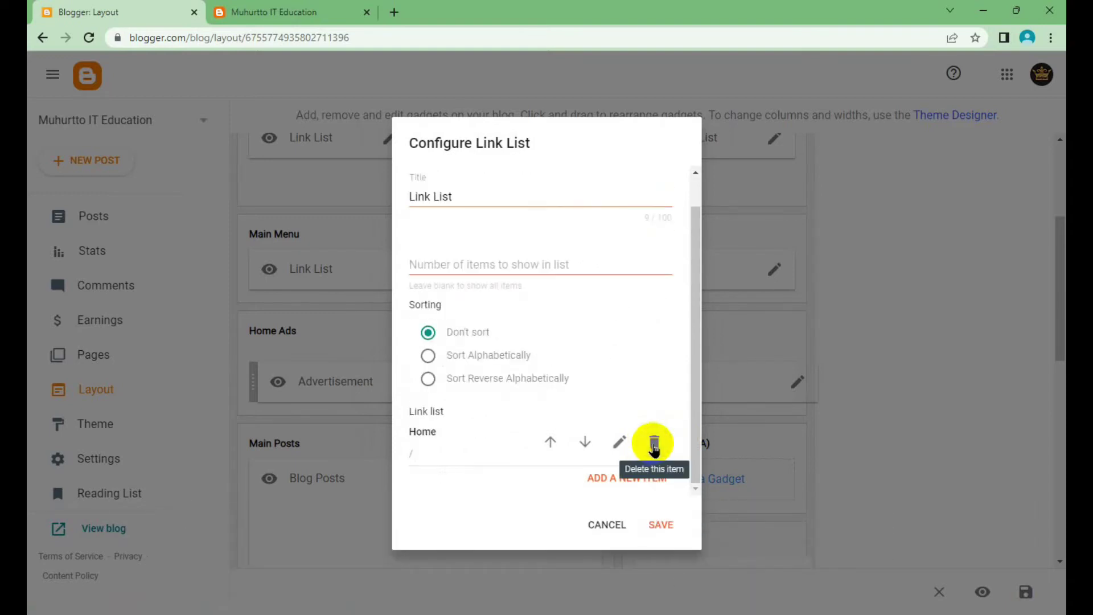
click(658, 525)
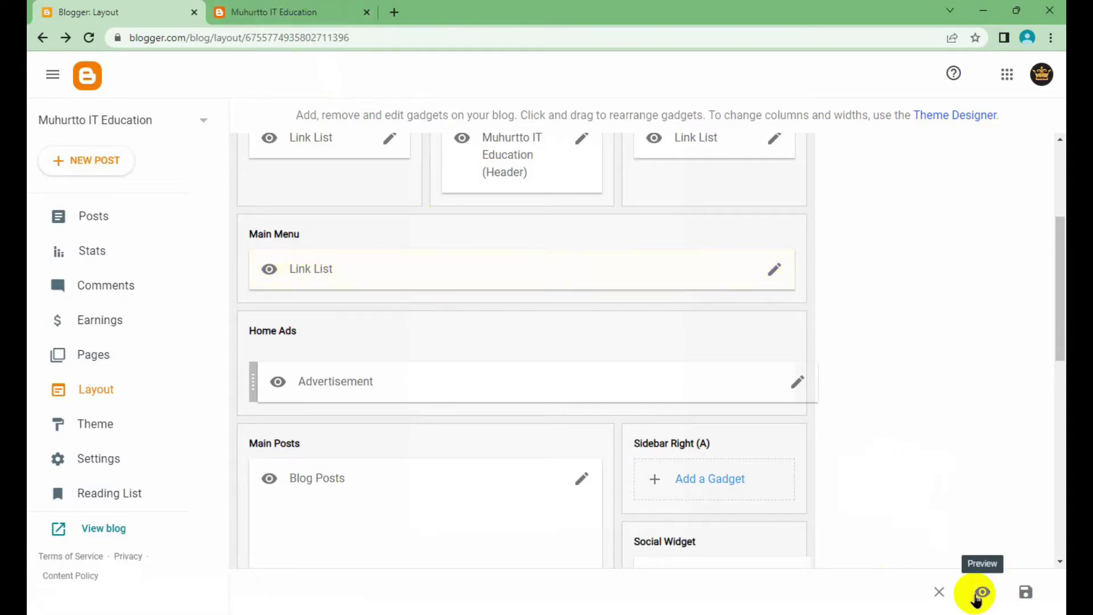
Step: Save the layout and reload the live blog to confirm the menu shows only HOME
click(1026, 592)
click(296, 10)
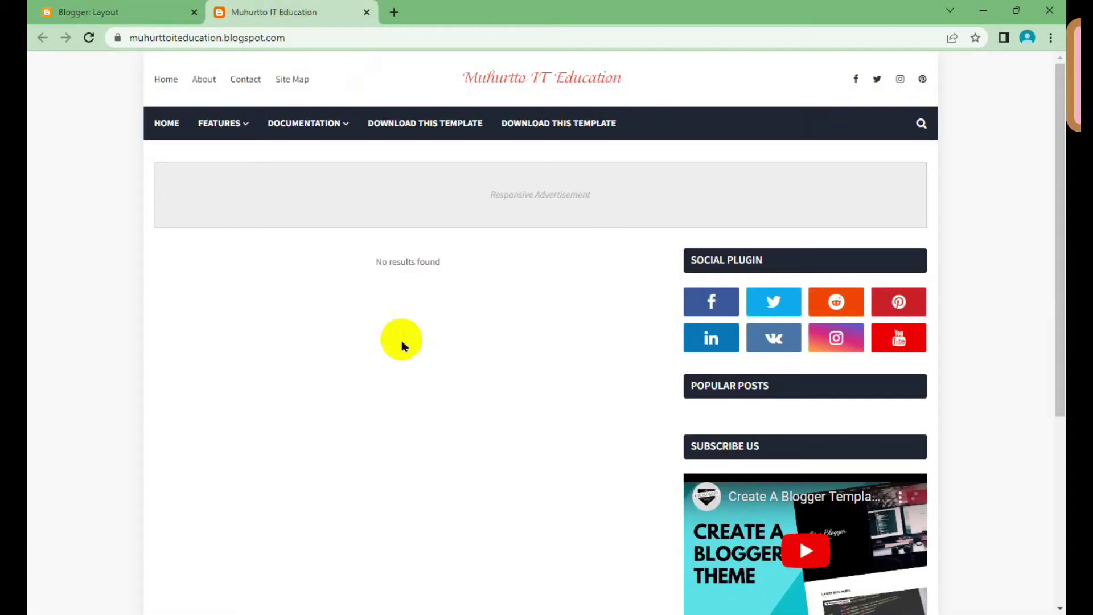
right_click(402, 340)
click(487, 136)
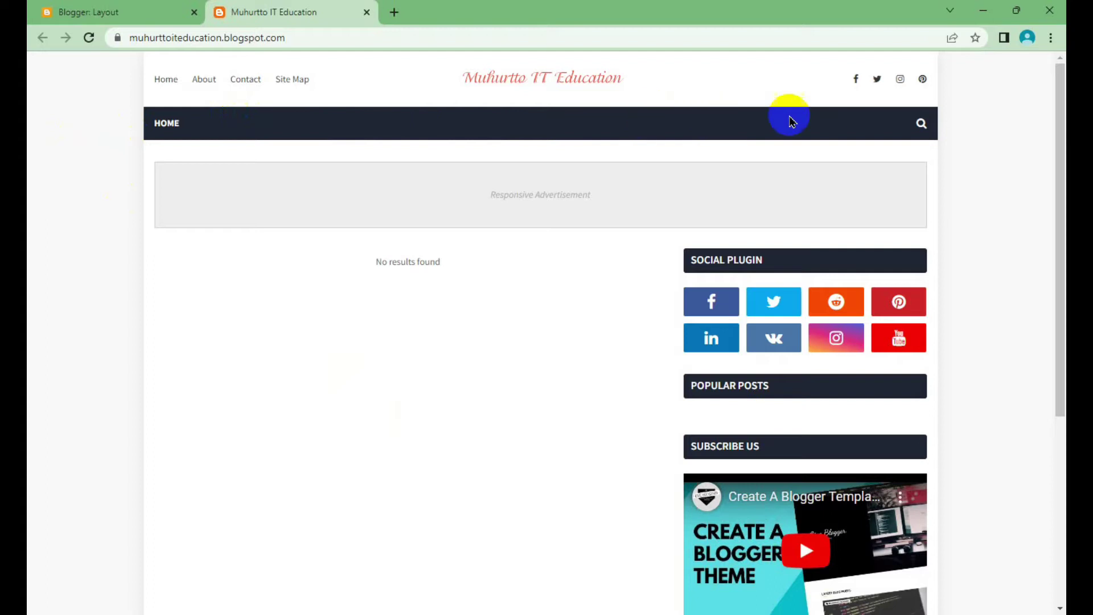
Step: Back in the layout editor, reopen the Main Menu link list settings
click(110, 13)
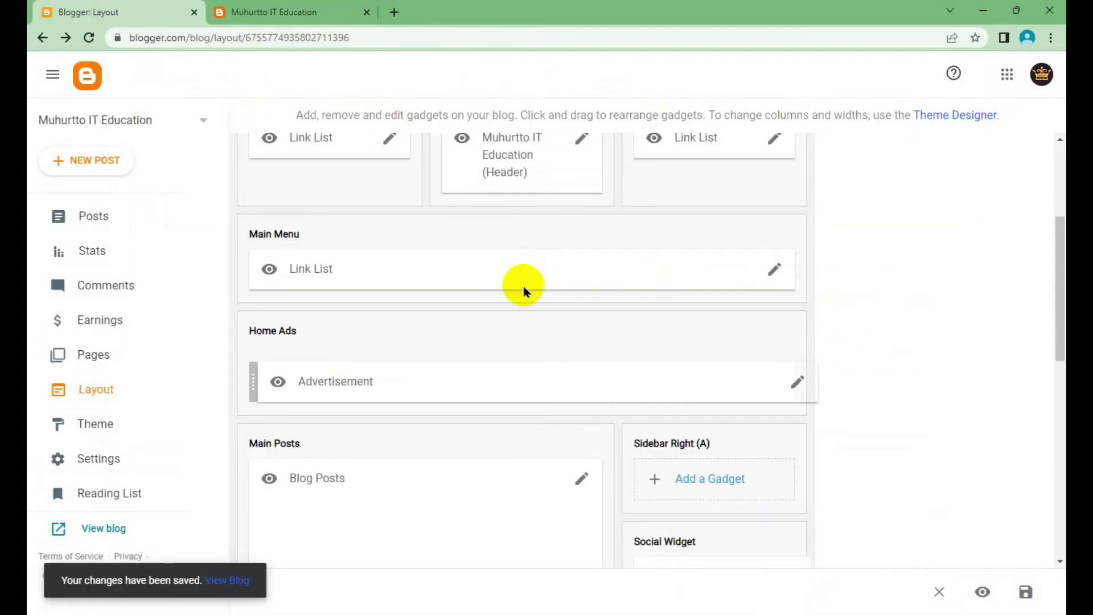
click(775, 270)
scroll(520, 327, down, 1)
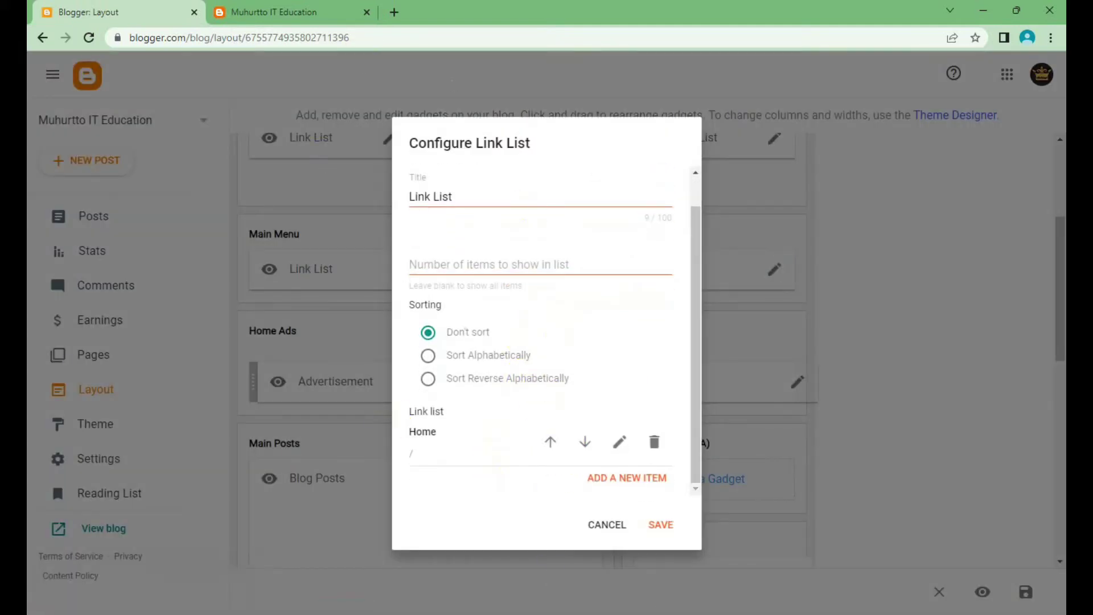
mouse_move(319, 110)
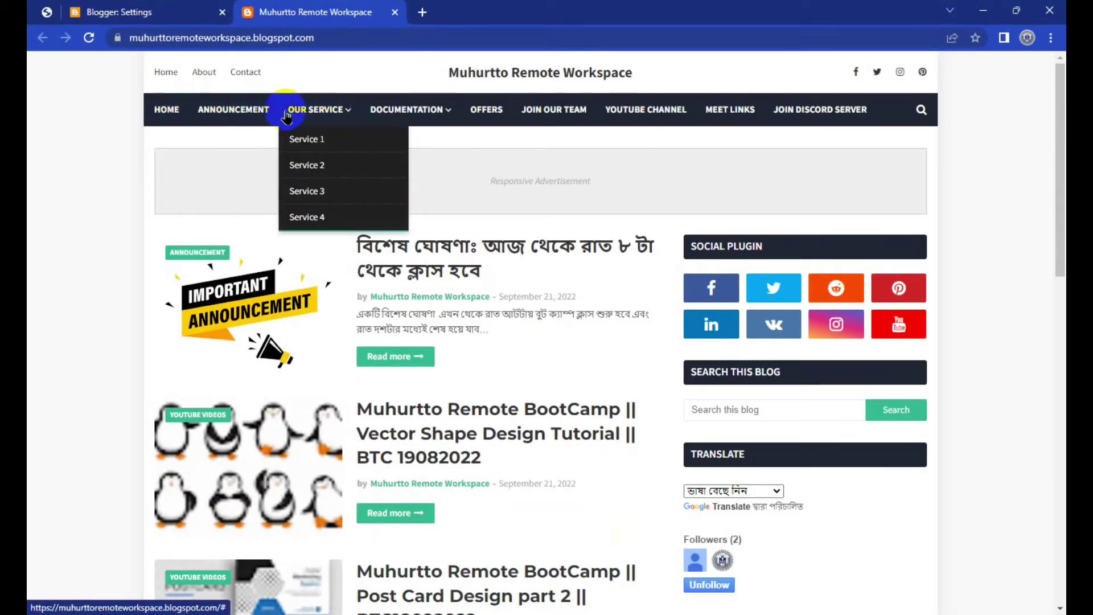
Step: Examine the Muhurtto Remote Workspace blog's title and Our Service menu as the model to copy
drag(632, 72, 450, 75)
click(1007, 317)
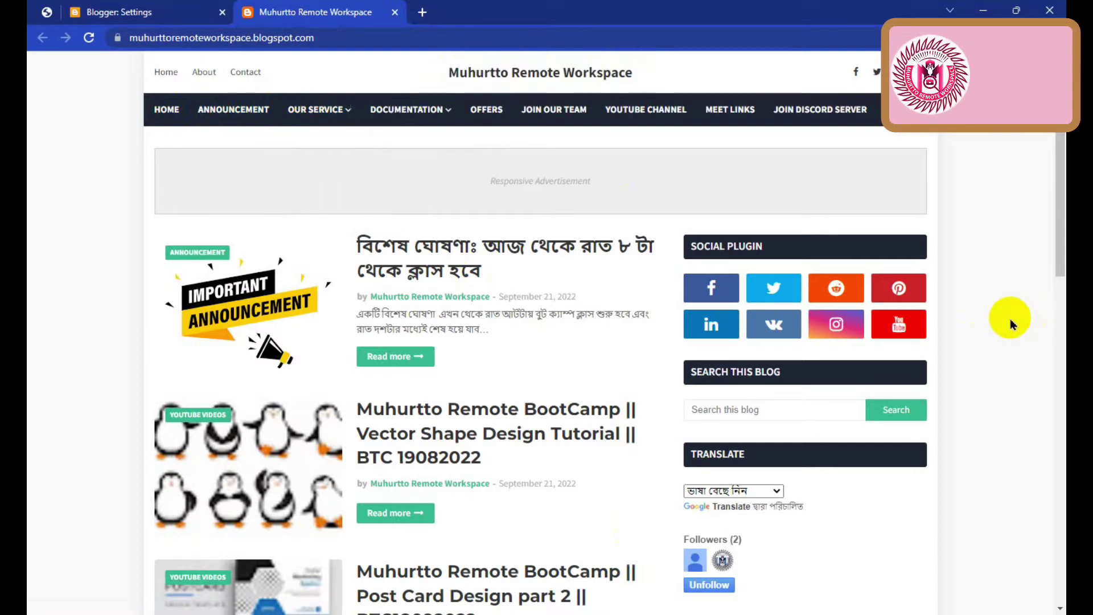
drag(636, 78, 447, 74)
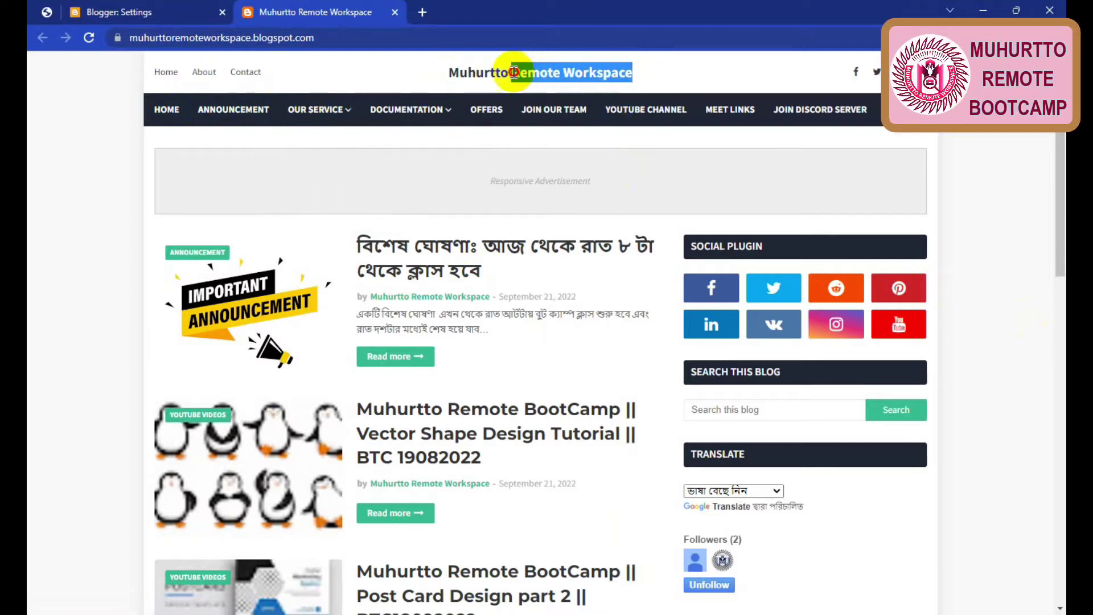
click(1018, 271)
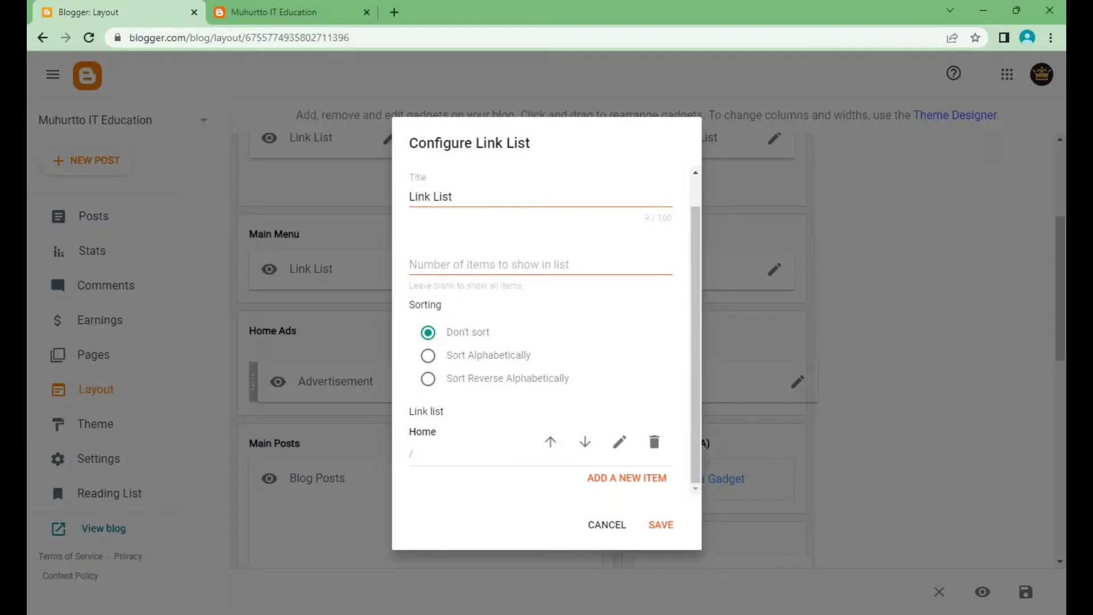
Step: Create a 'My Service' menu item with URL # and save the Main Menu link list
click(660, 478)
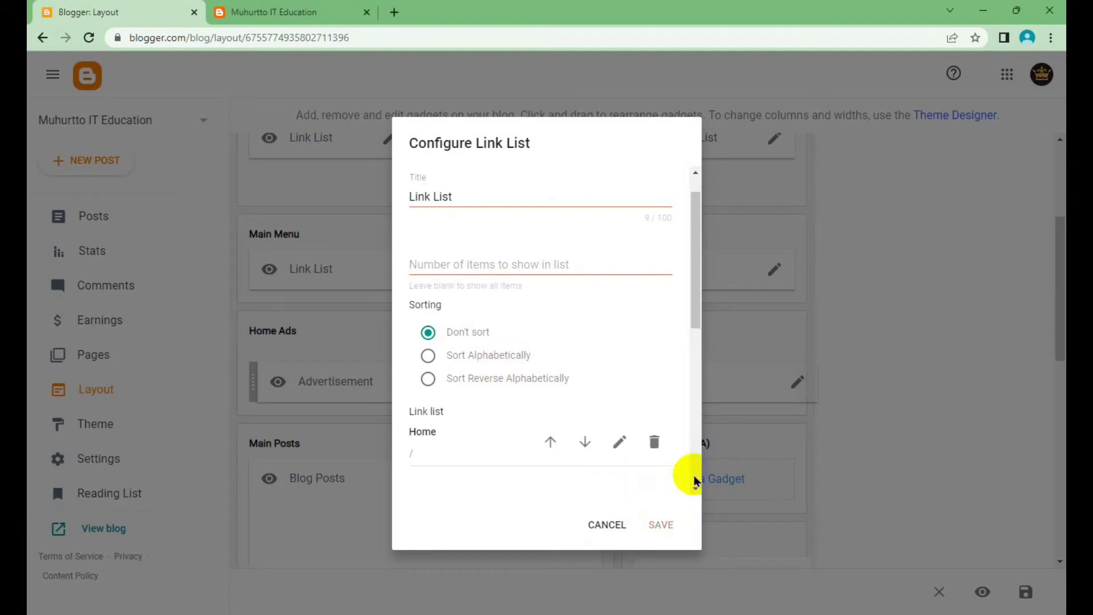
scroll(529, 302, down, 5)
click(480, 212)
text(My S)
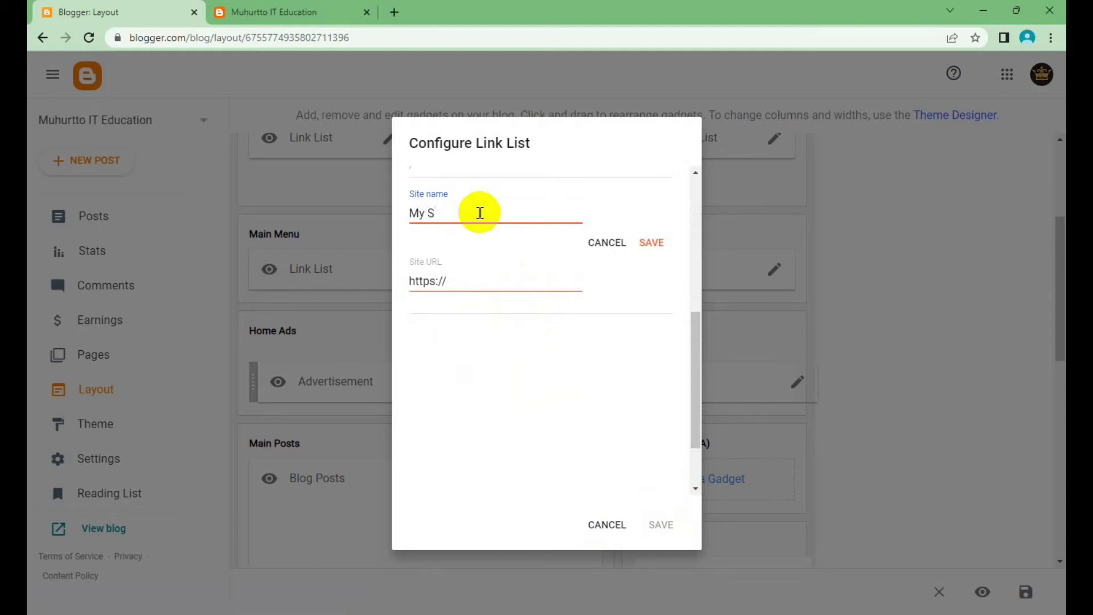
text(erv)
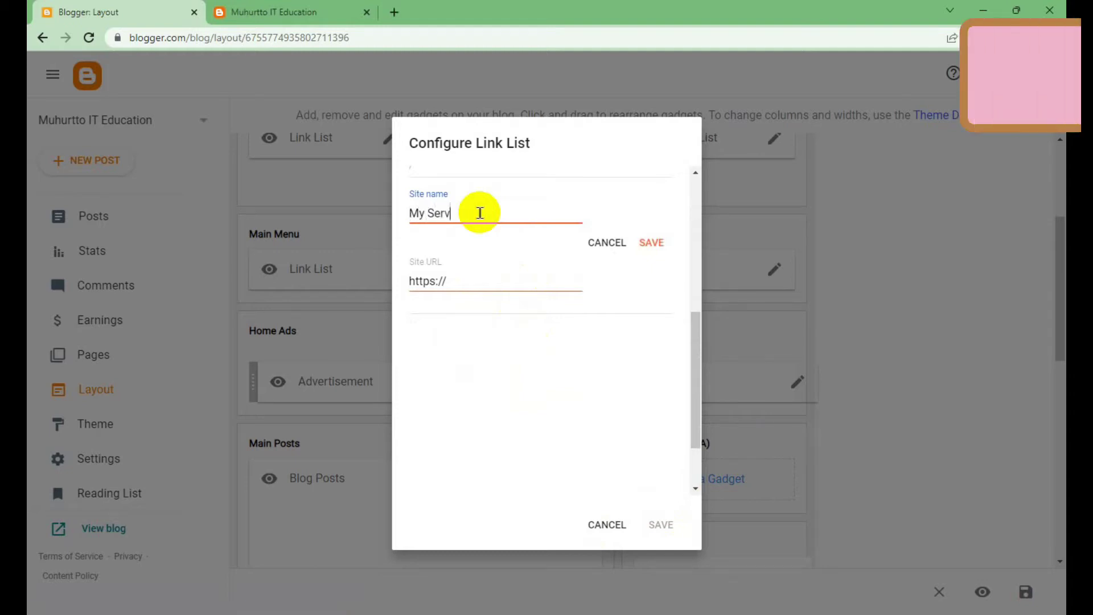
text(ice)
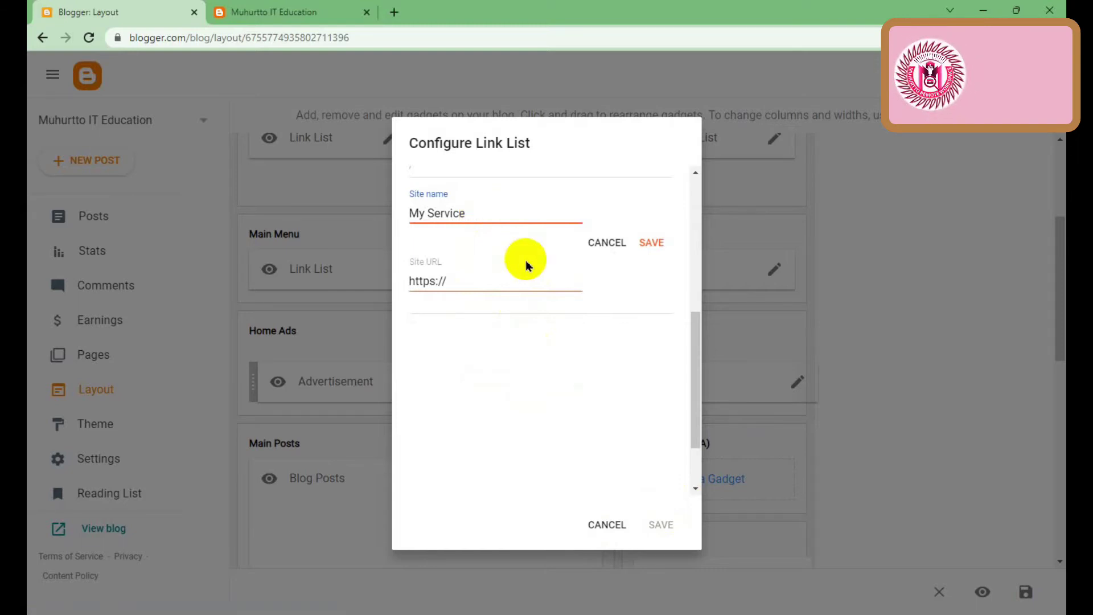
scroll(525, 265, up, 1)
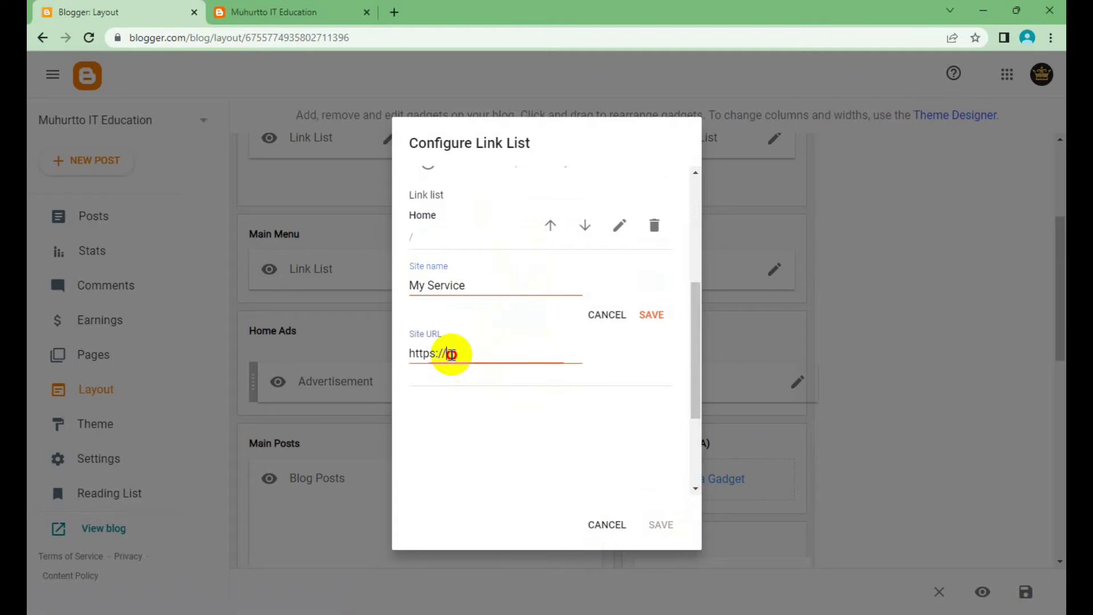
drag(451, 354, 408, 354)
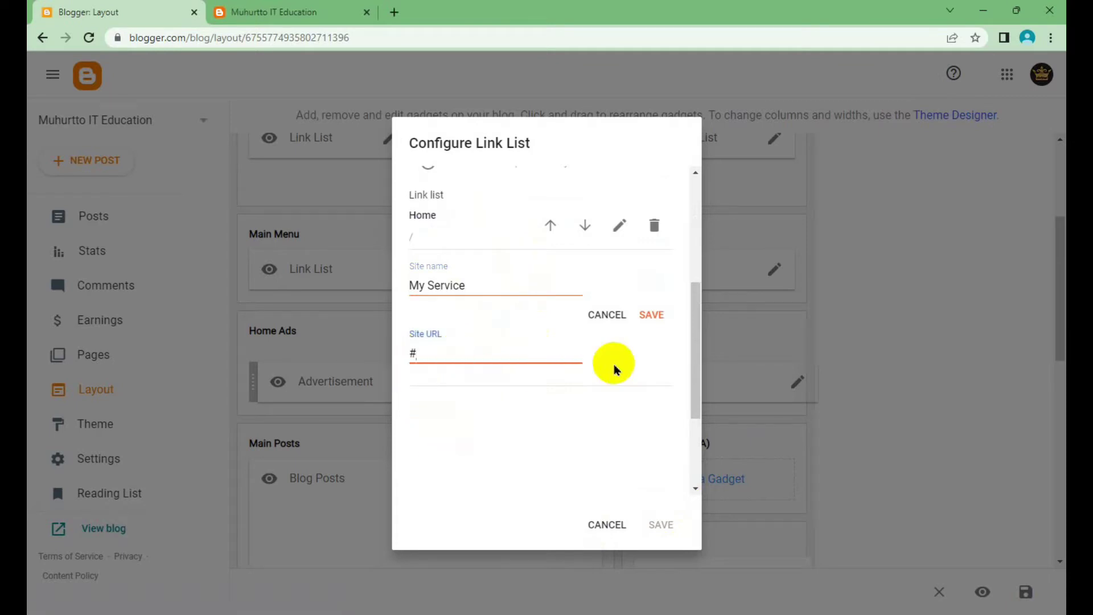
click(647, 312)
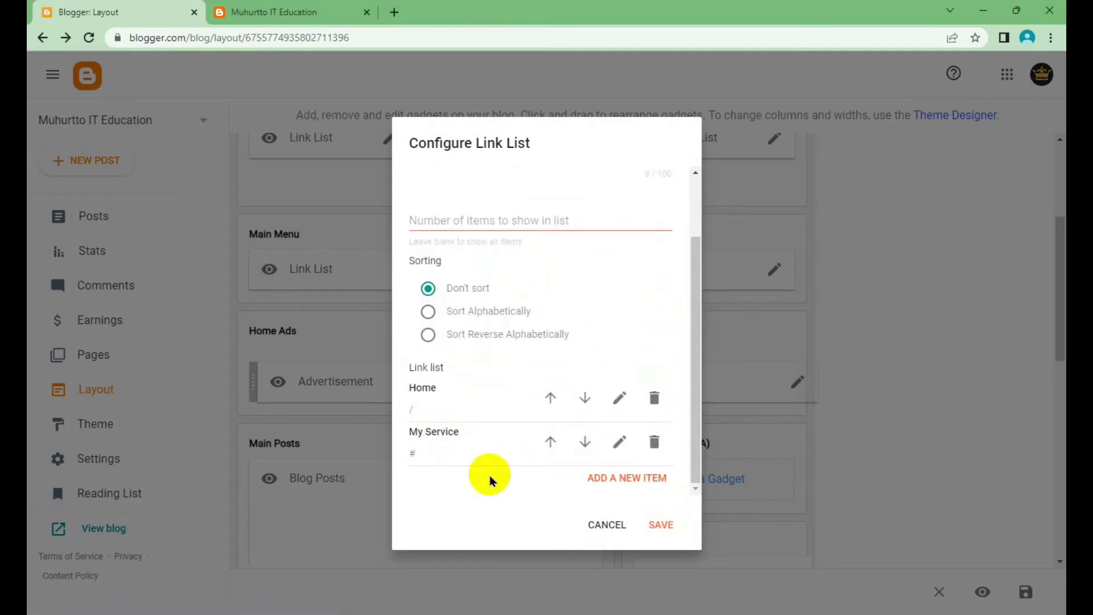
click(669, 527)
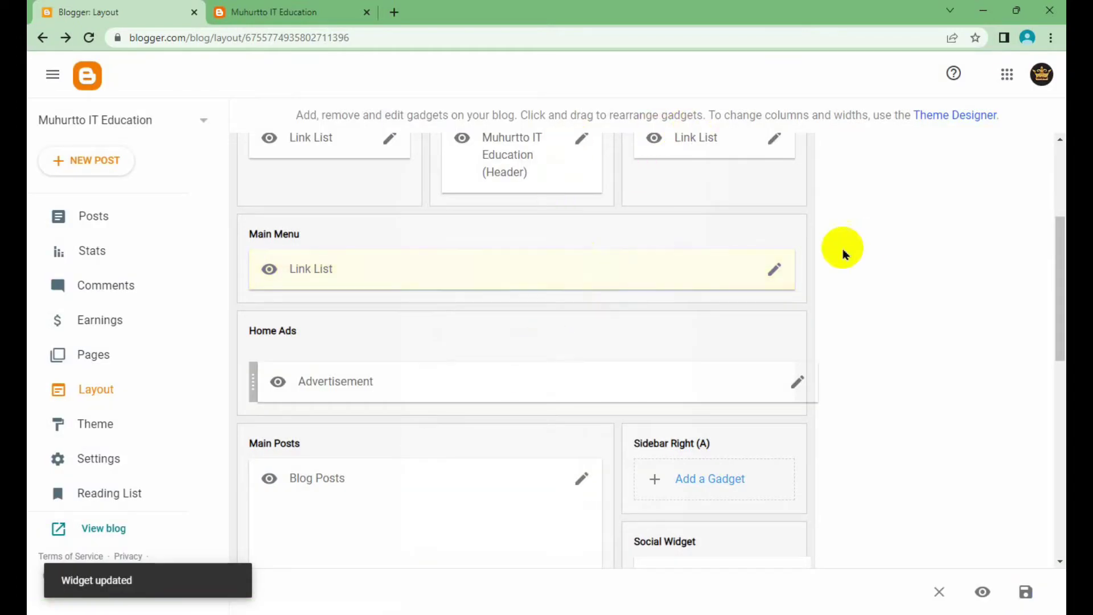
Step: Reopen the Main Menu link list and add a _Graphic Design item linked to #
click(775, 269)
scroll(554, 293, down, 3)
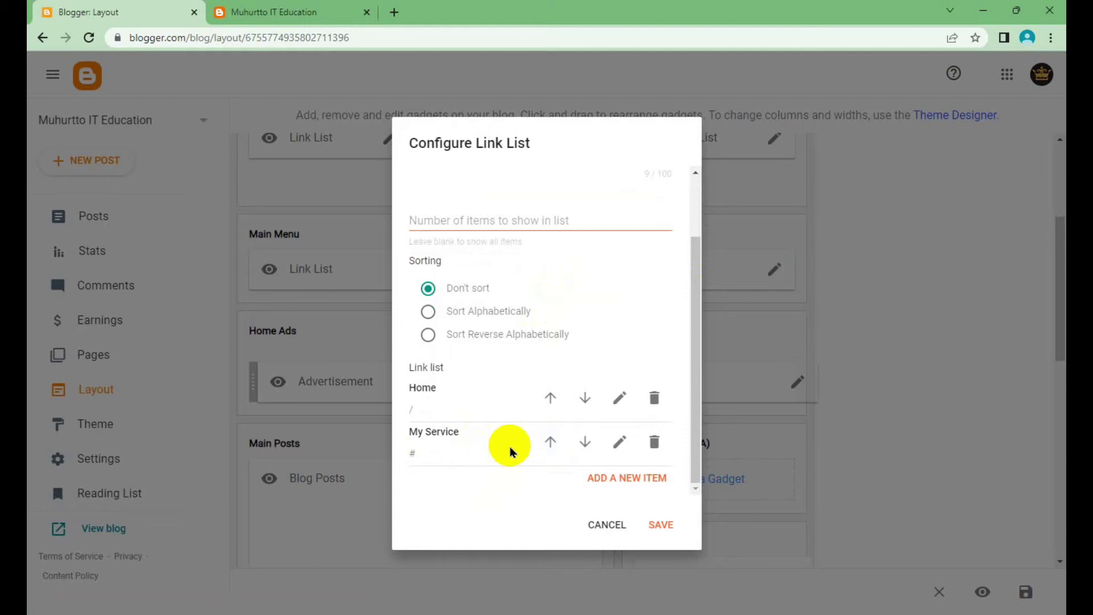
click(638, 485)
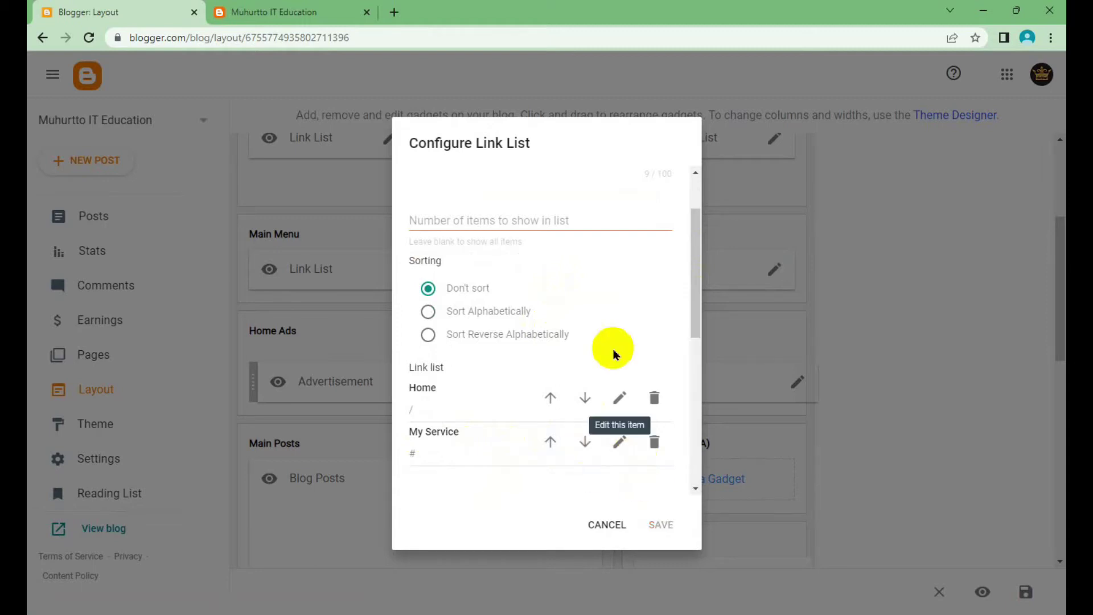
click(452, 281)
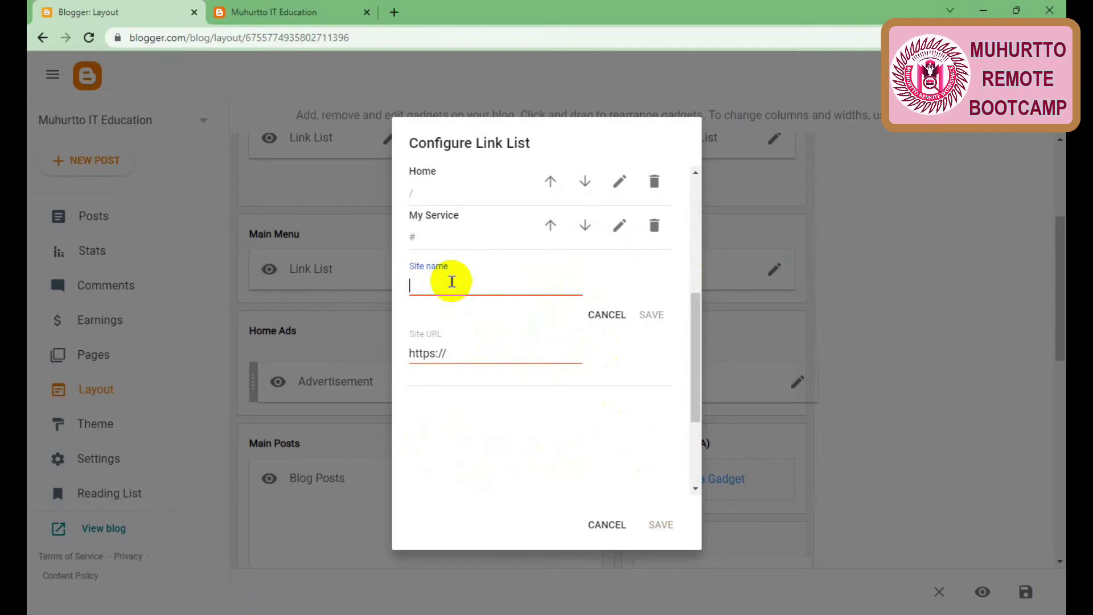
text(-)
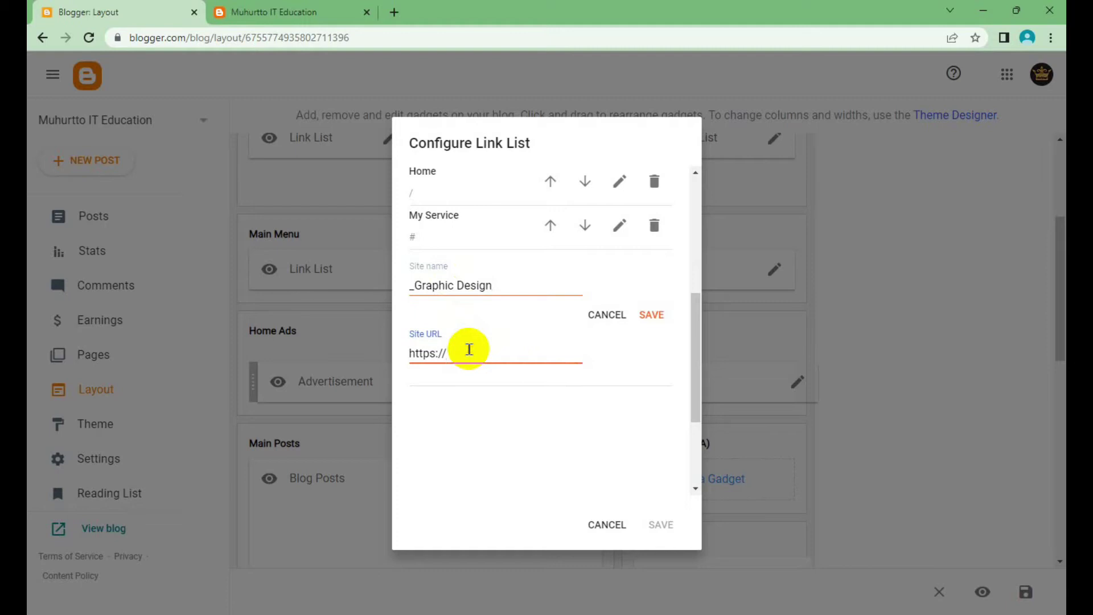
triple_click(470, 349)
text(#)
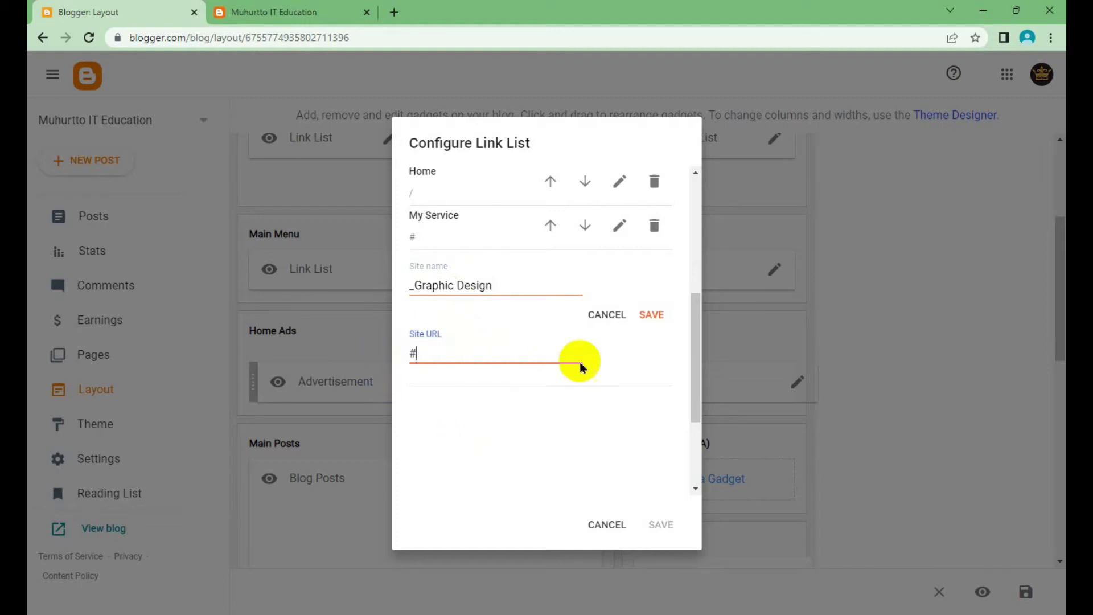
click(655, 319)
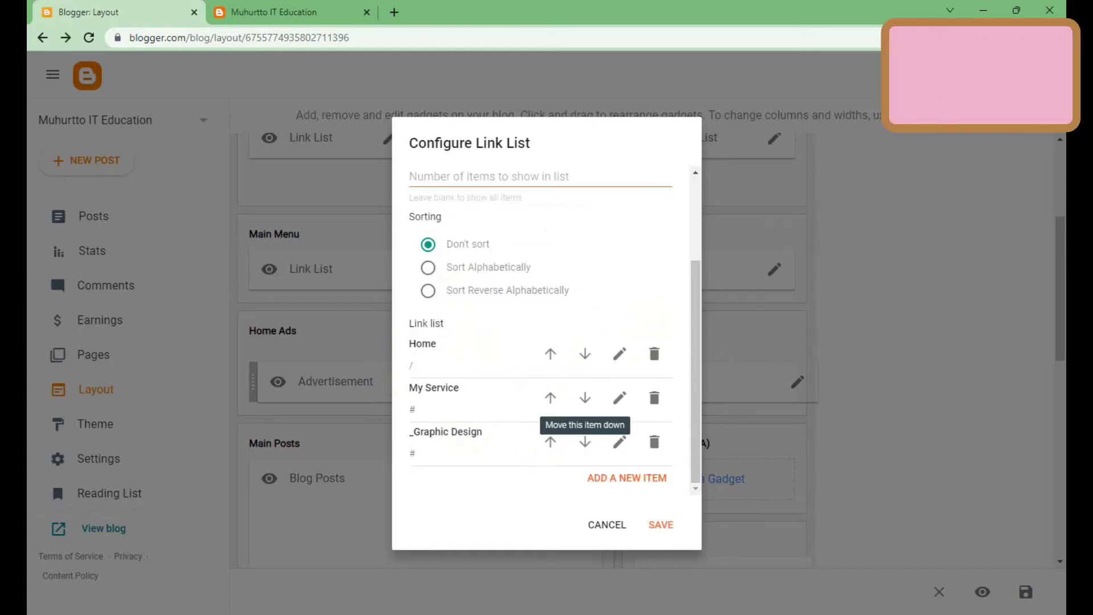
click(654, 479)
scroll(567, 285, down, 2)
Step: Add __Logo Design and __T-shirt Design sub-items, each linked to #
click(455, 286)
text(__Logo Design)
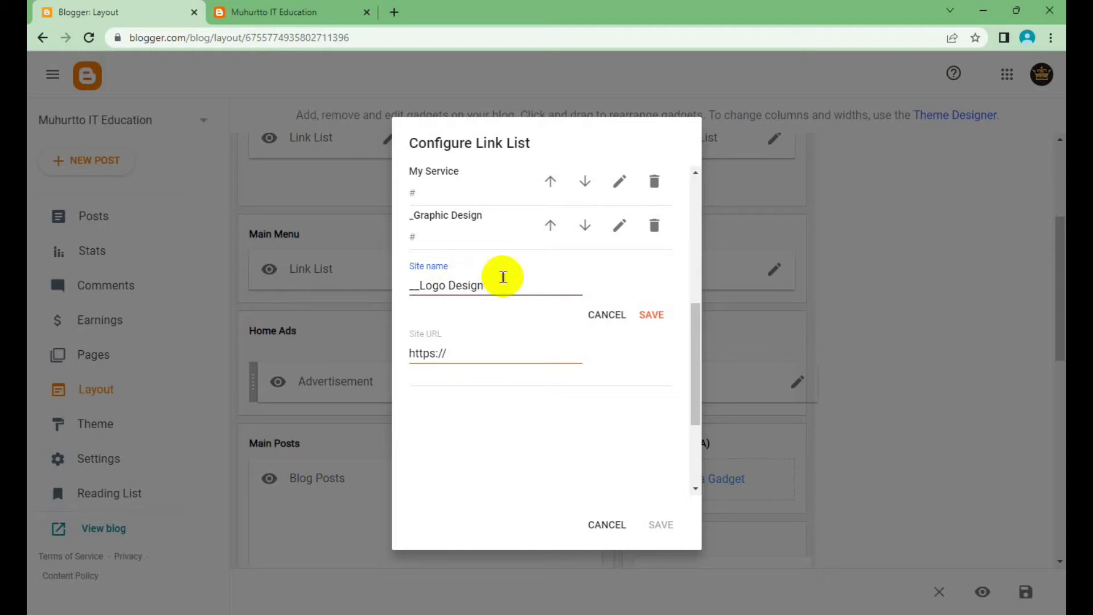
drag(458, 349, 378, 356)
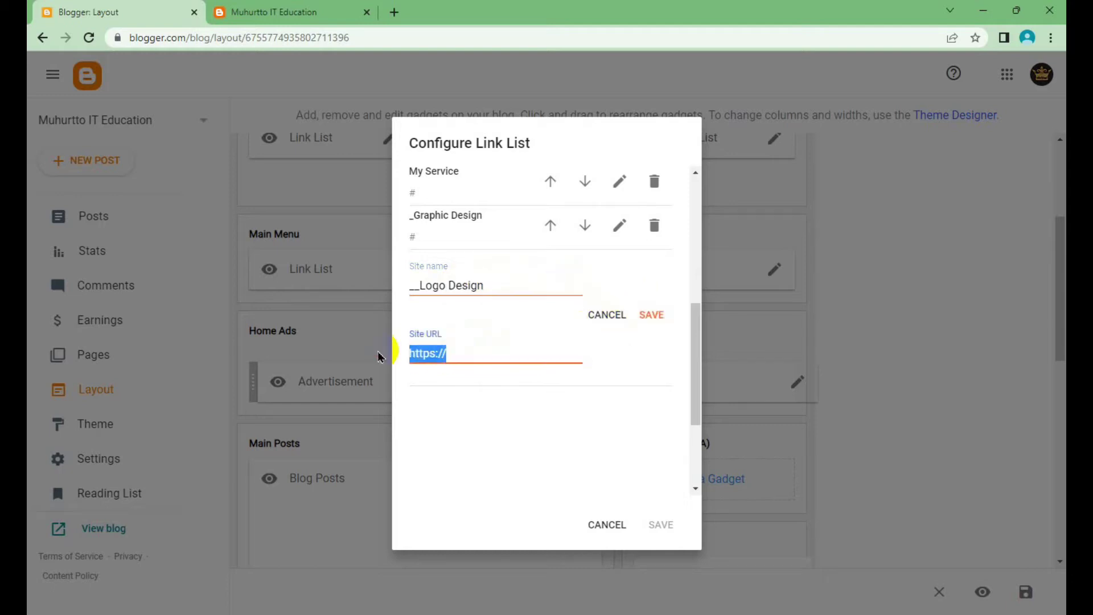
text(#)
click(652, 315)
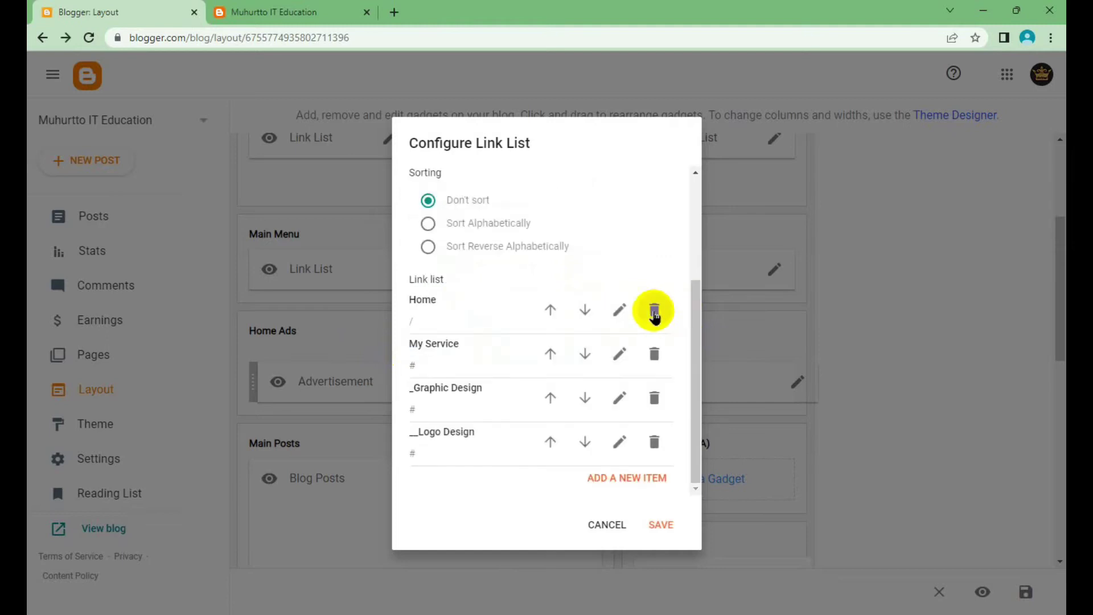
click(644, 478)
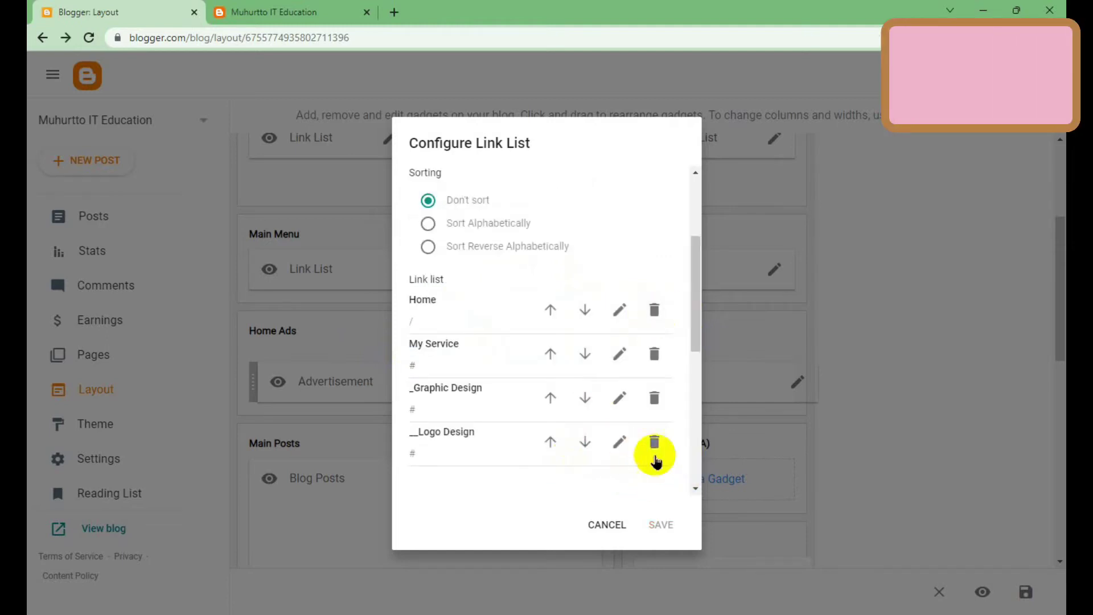
scroll(556, 334, down, 4)
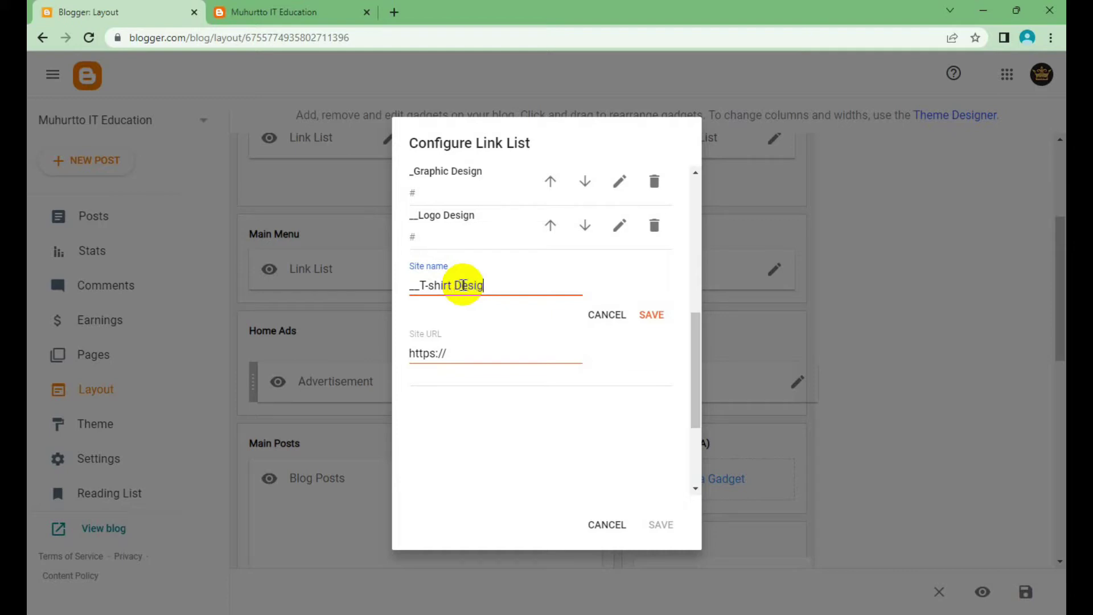
drag(448, 352, 371, 366)
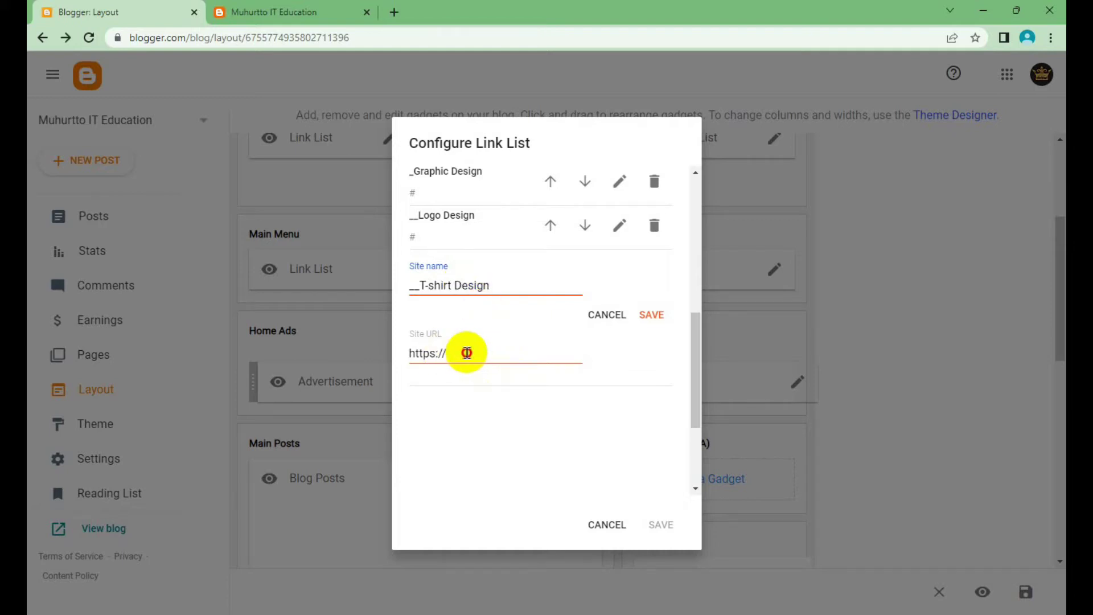
click(651, 315)
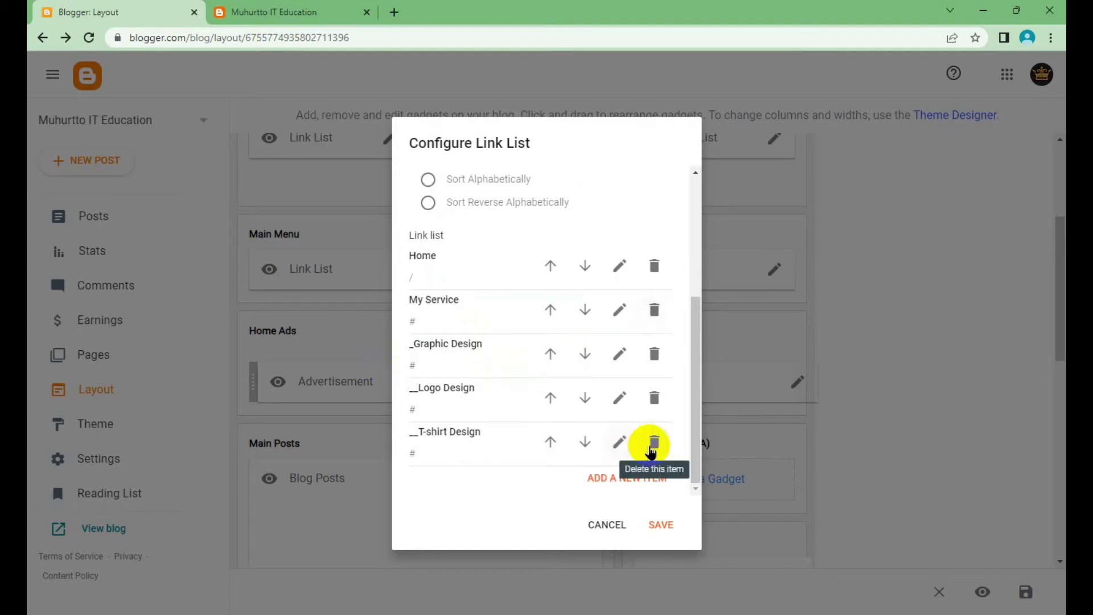
Step: Add the __Flayer Design sub-item linked to #
click(630, 480)
scroll(567, 285, down, 3)
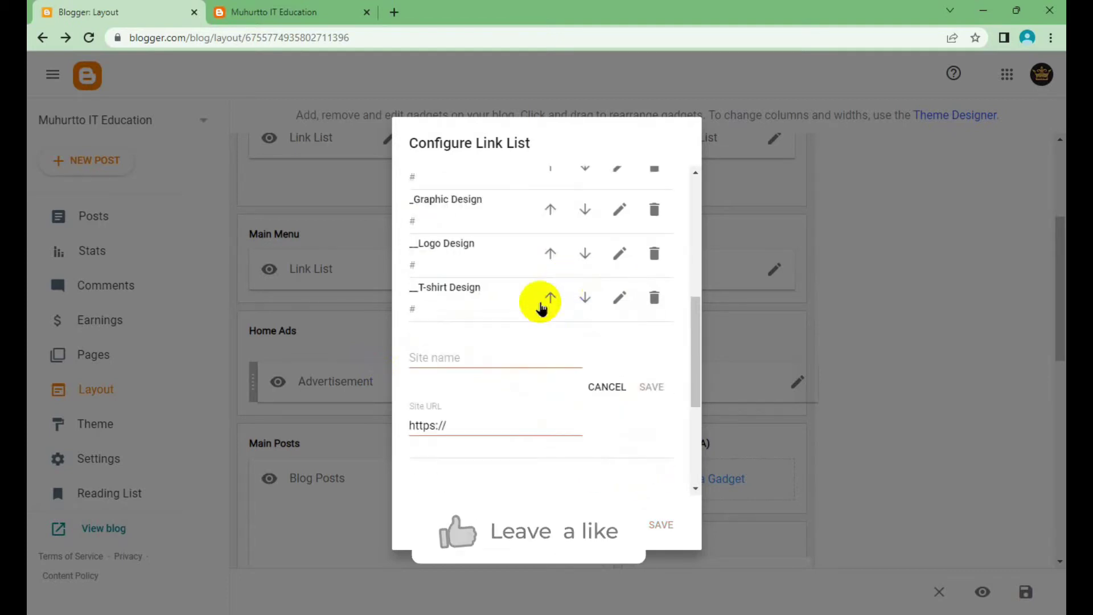
click(483, 354)
text(_)
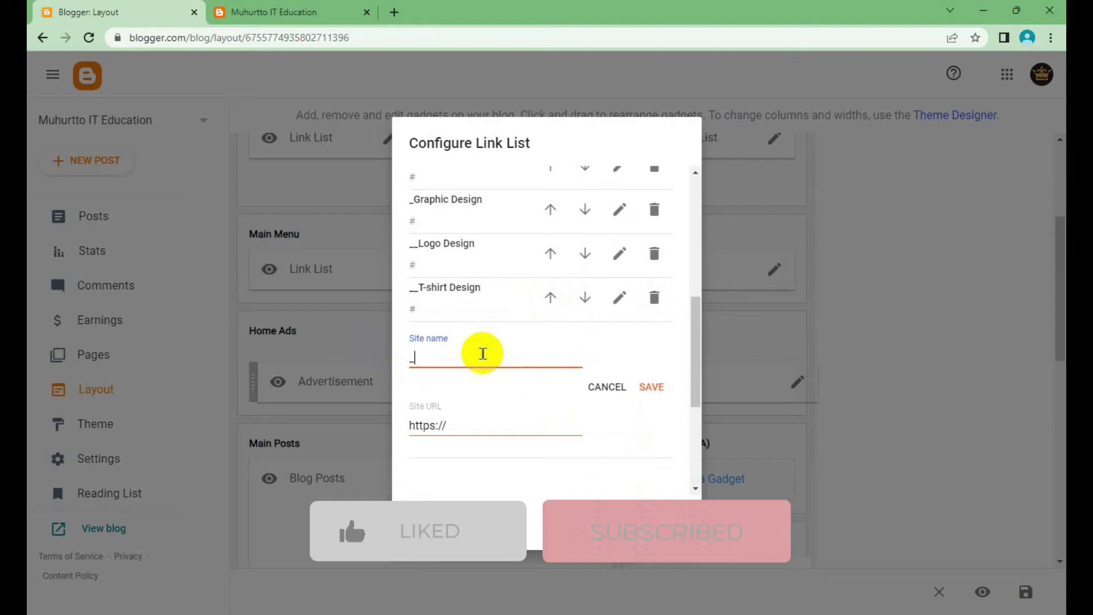
text())
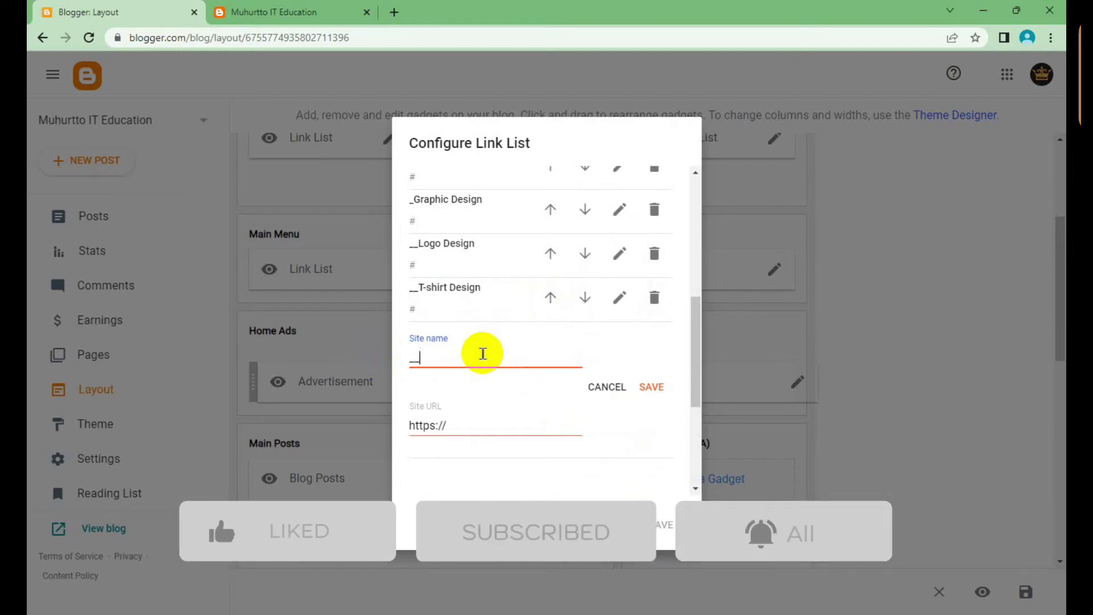
text(_Flaye)
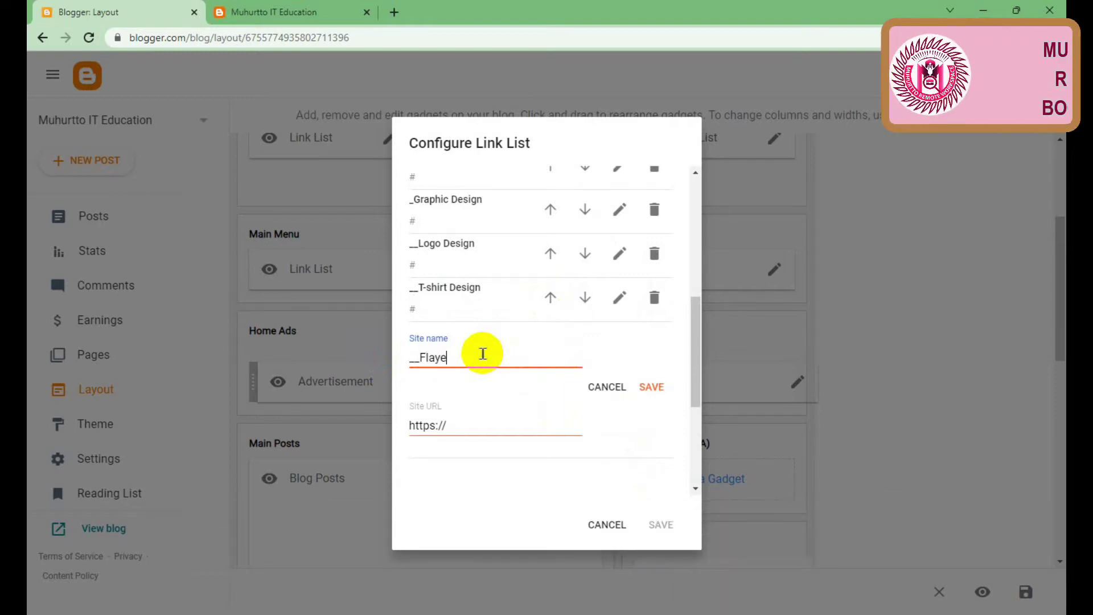
text(r sign)
click(454, 424)
drag(454, 424, 391, 432)
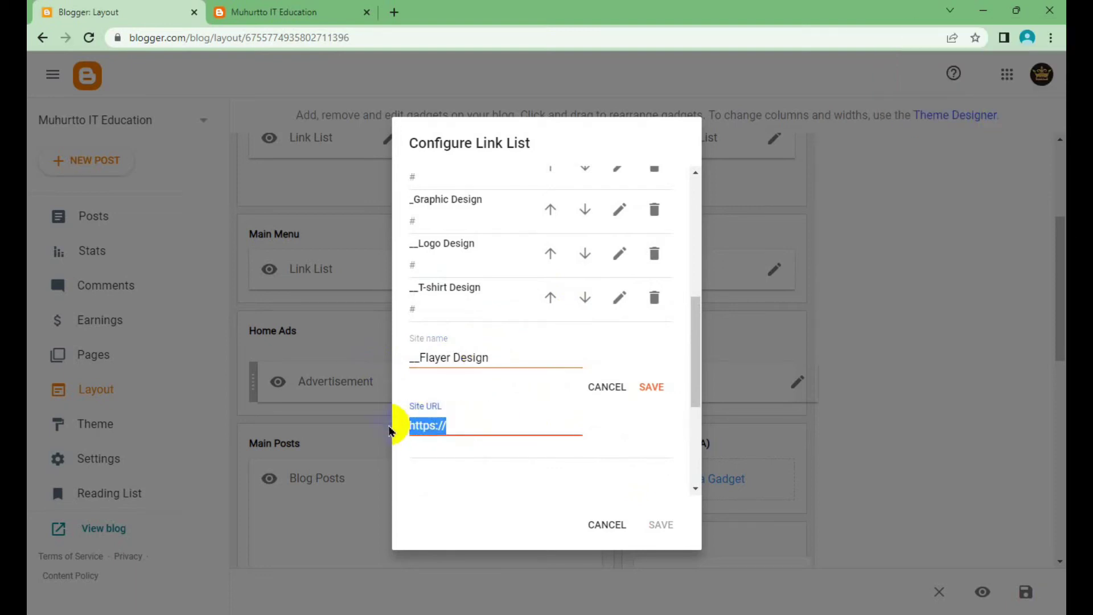
text(#)
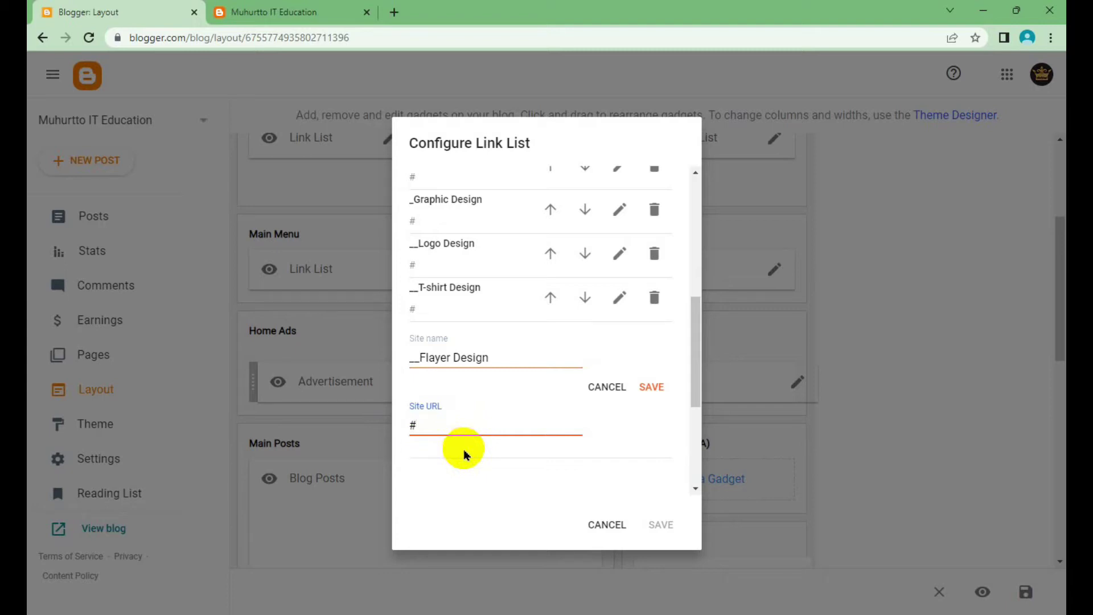
click(652, 387)
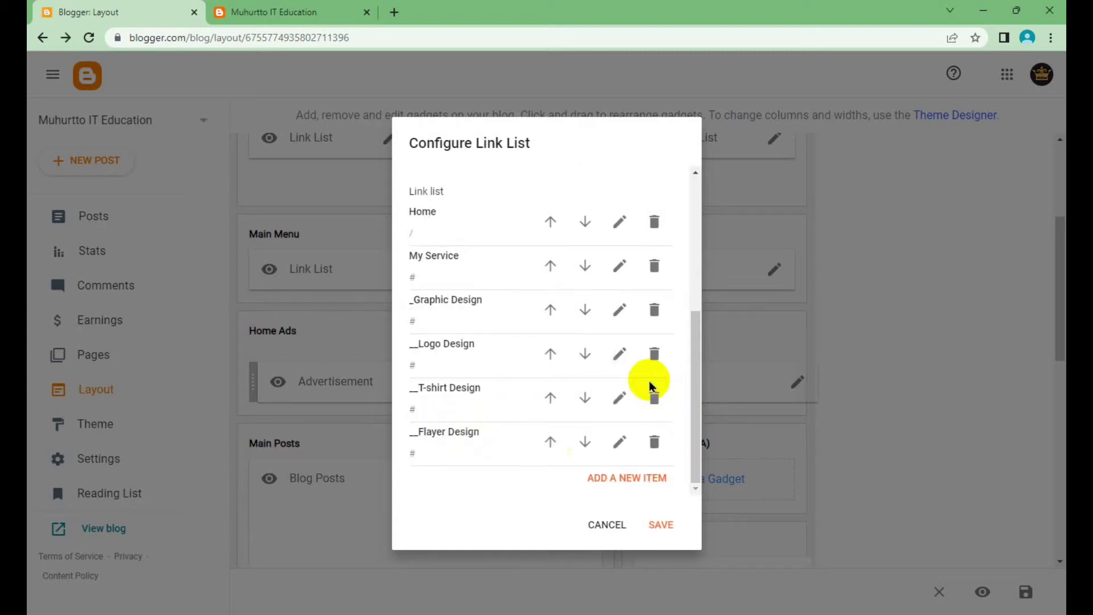
scroll(501, 398, up, 3)
scroll(493, 388, down, 2)
scroll(493, 367, down, 2)
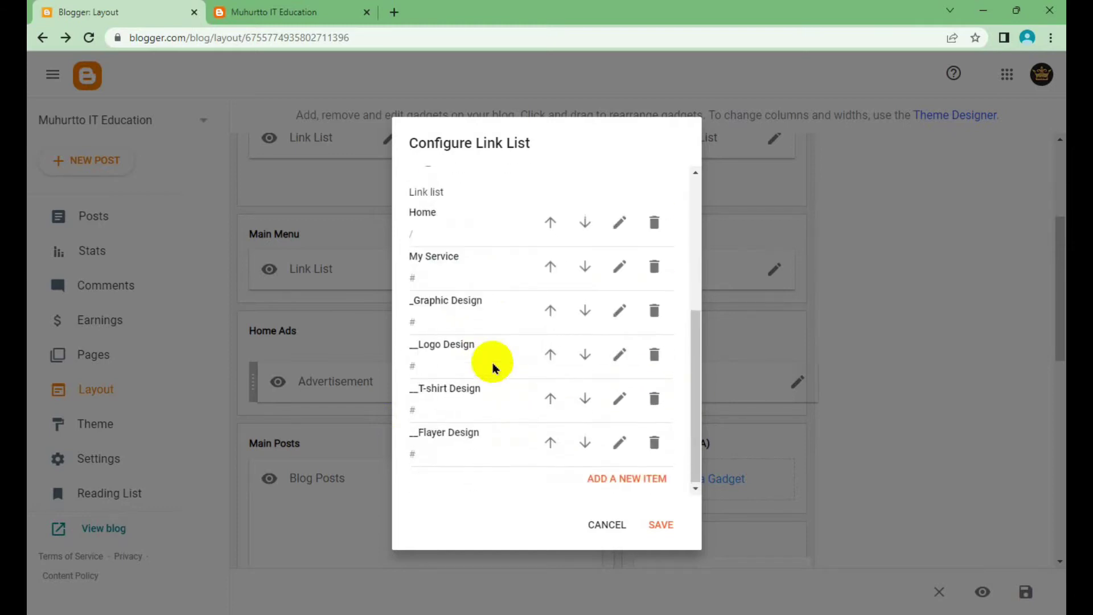
Step: Save the Main Menu link list and reload the live blog to show the Graphic Design submenu
click(673, 525)
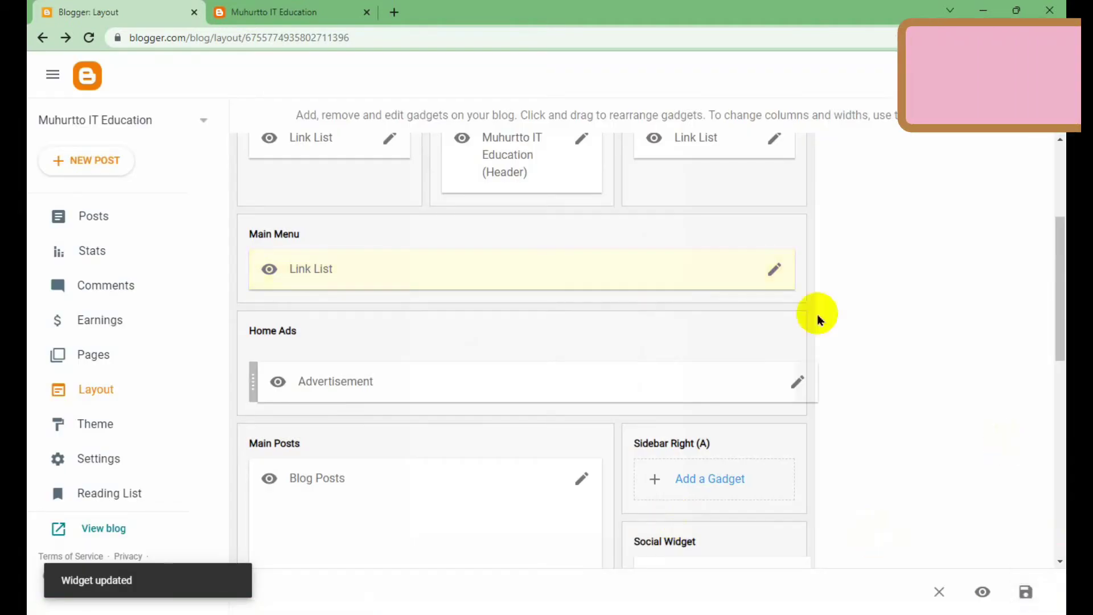
key(ctrl+s)
click(291, 12)
right_click(230, 310)
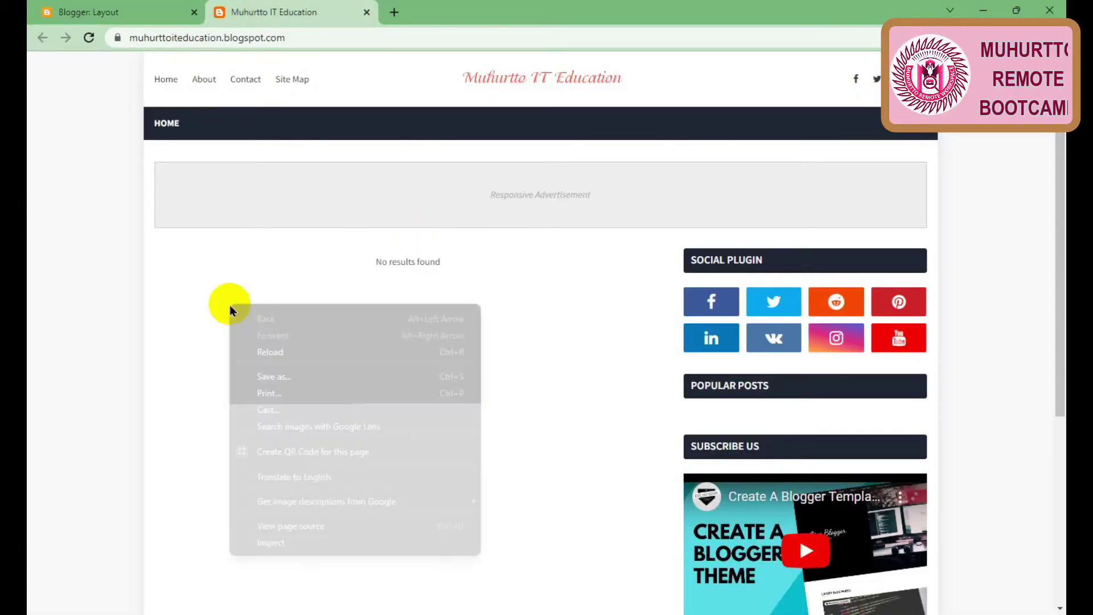
click(353, 354)
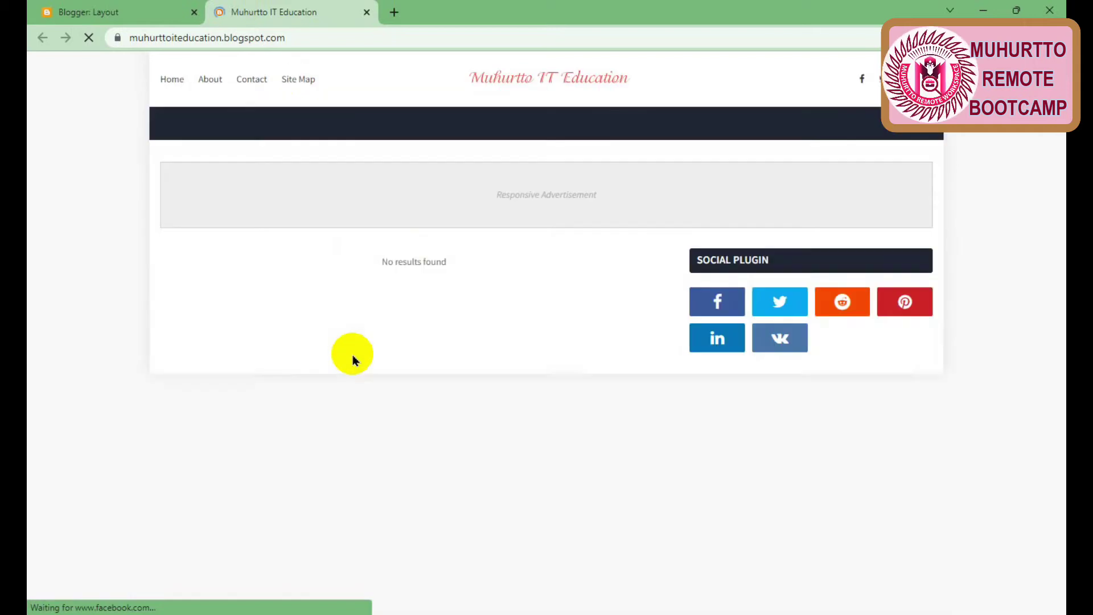
mouse_move(226, 123)
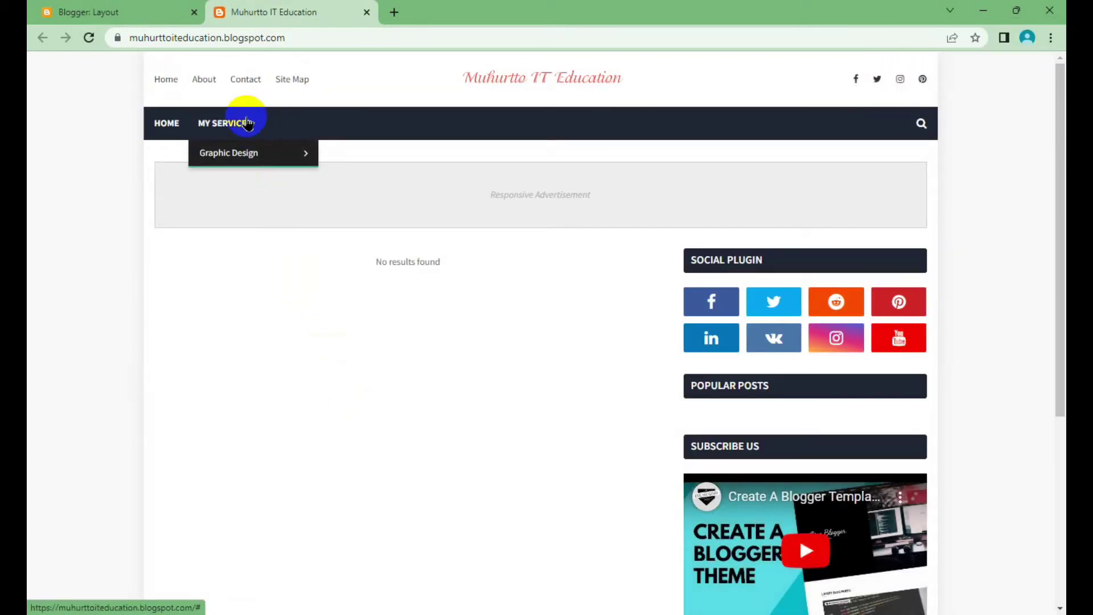
mouse_move(239, 152)
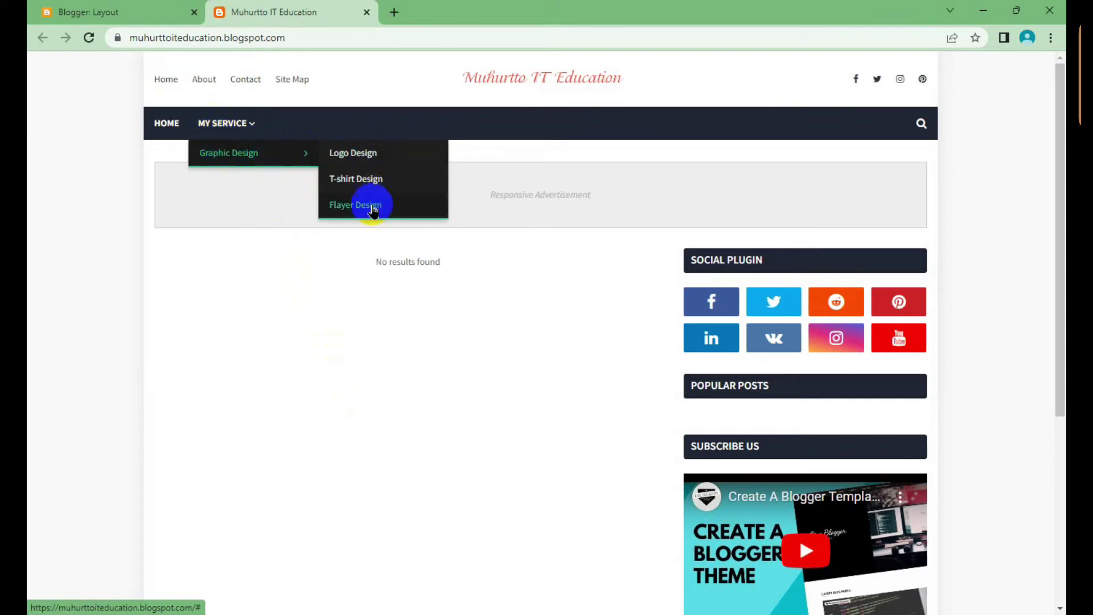
Step: Reopen the Main Menu link list and add a new item named Digital Marketing
click(98, 12)
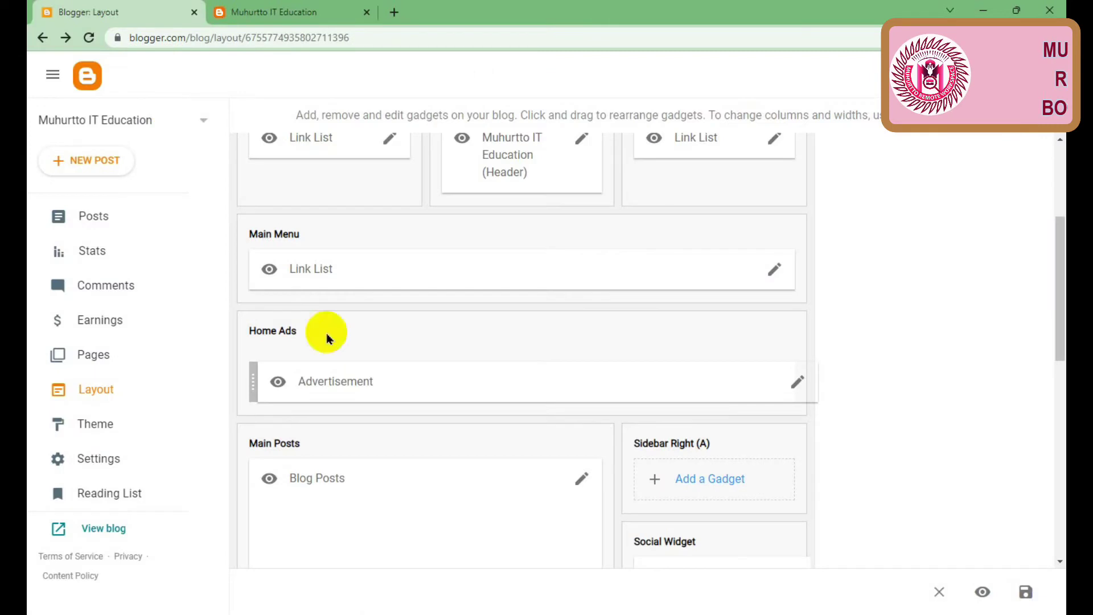
click(775, 269)
scroll(586, 327, down, 4)
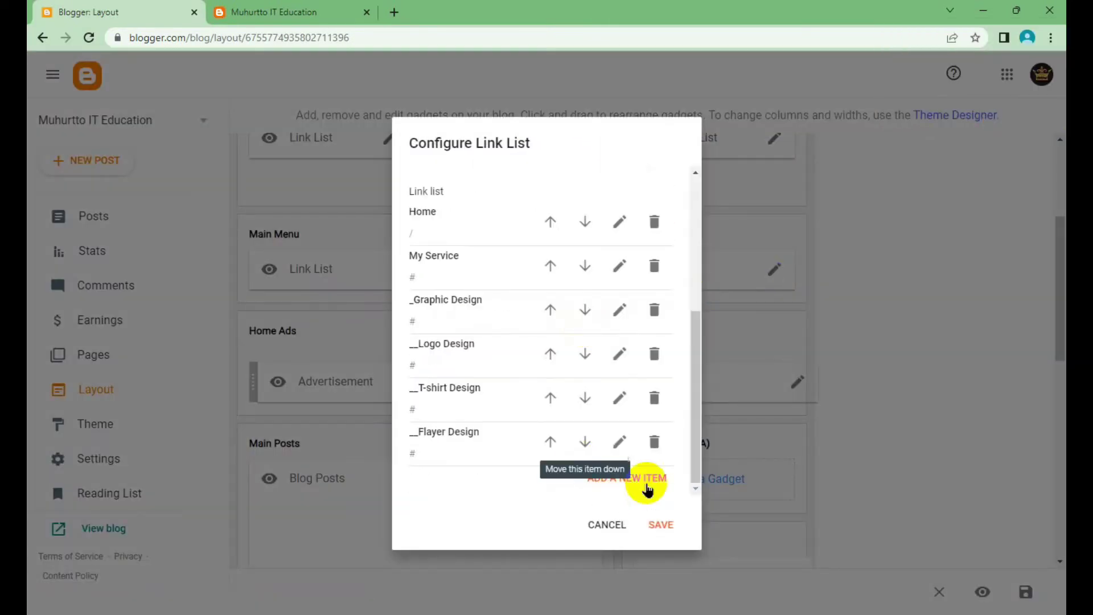
click(646, 481)
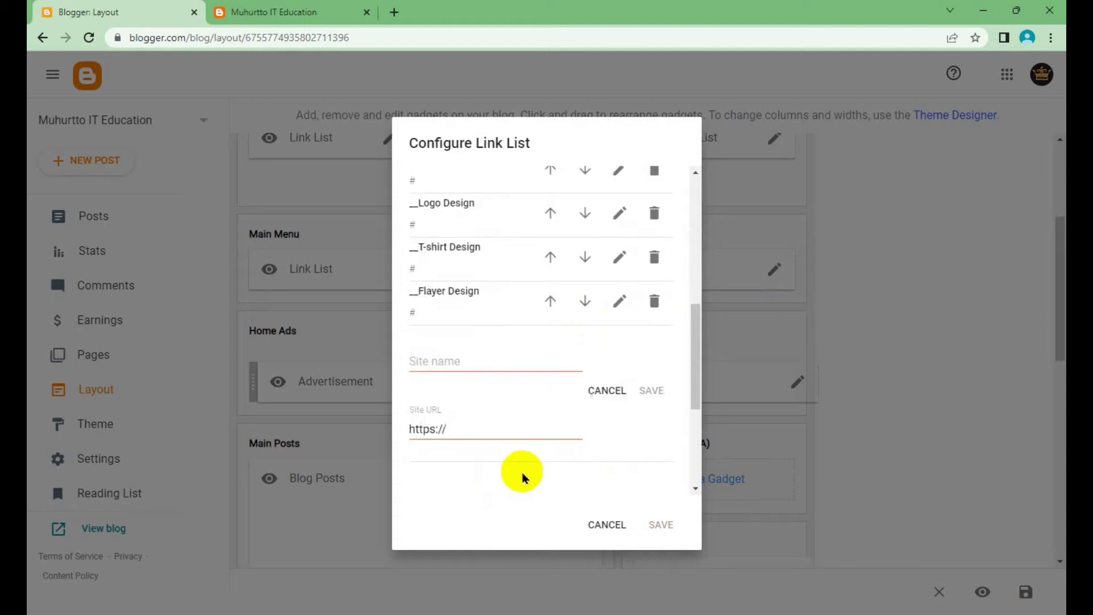
click(279, 12)
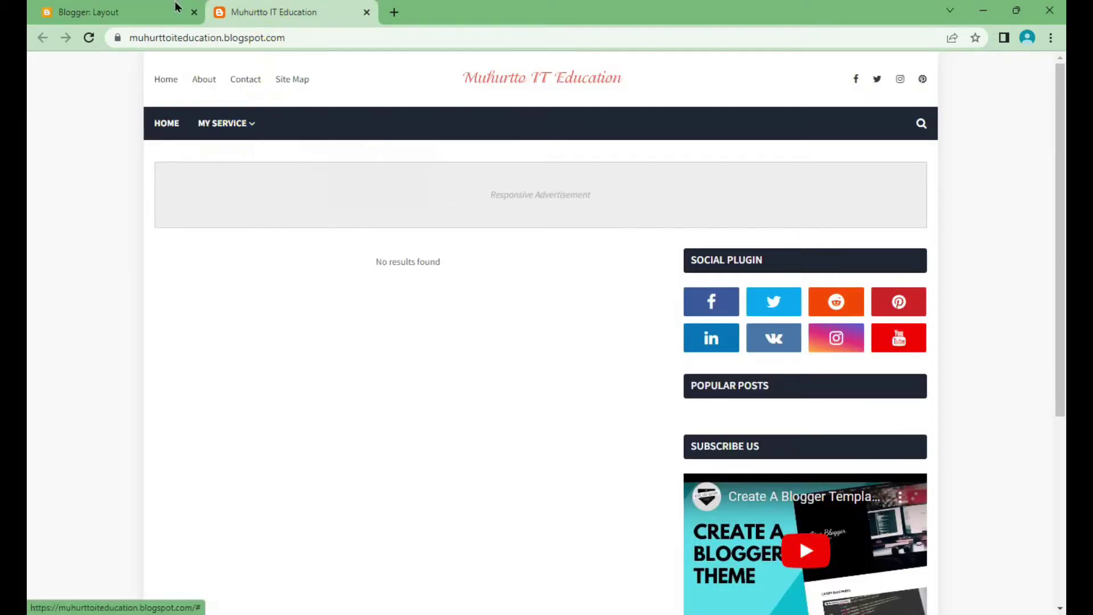
click(140, 12)
click(458, 354)
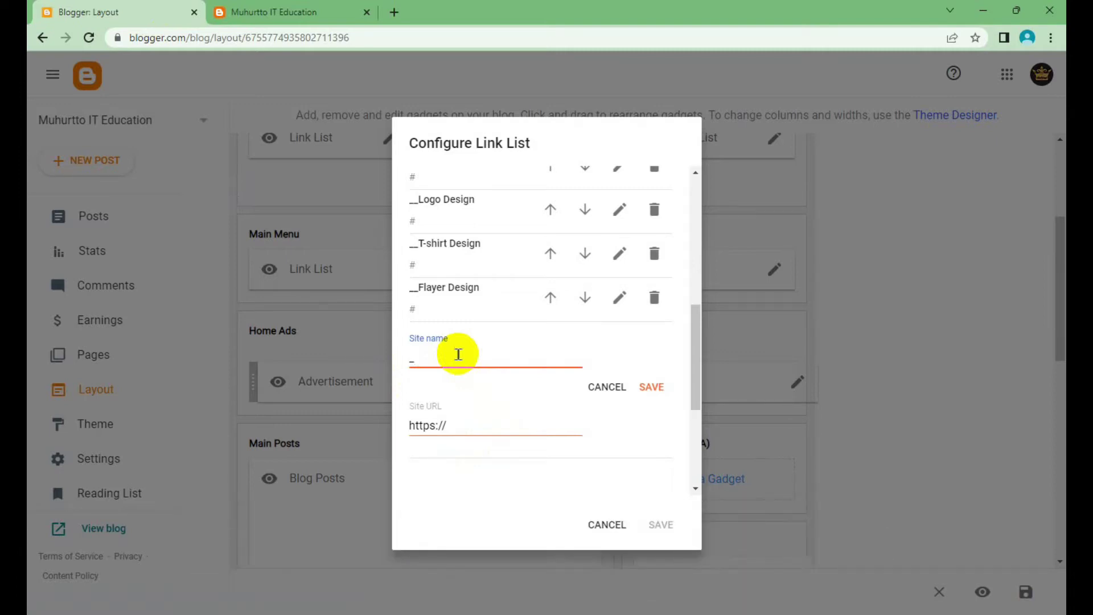
text(Di)
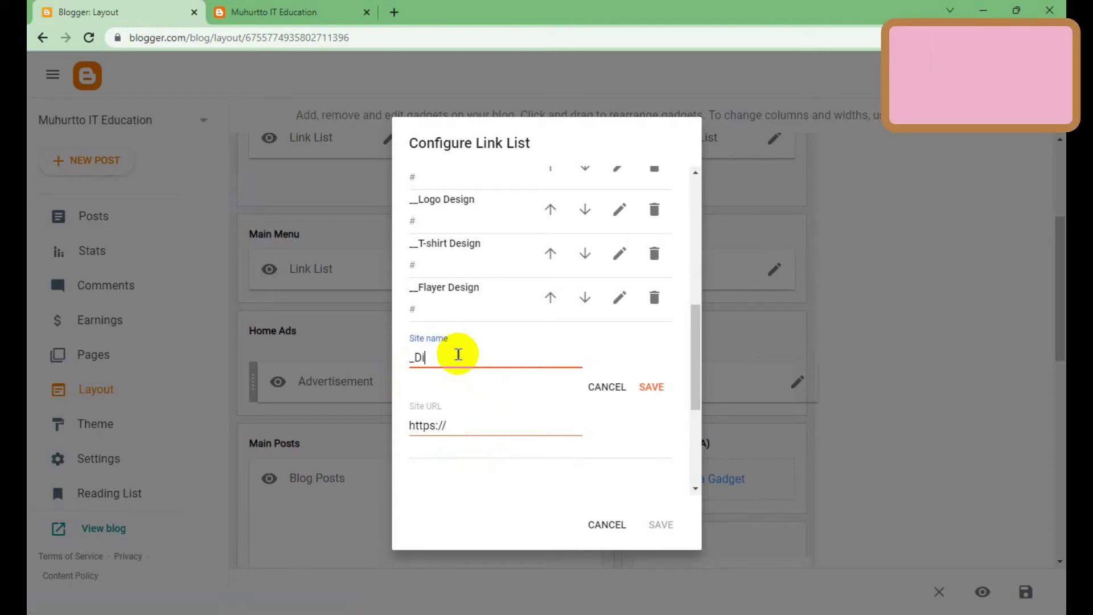
text(gital Marke)
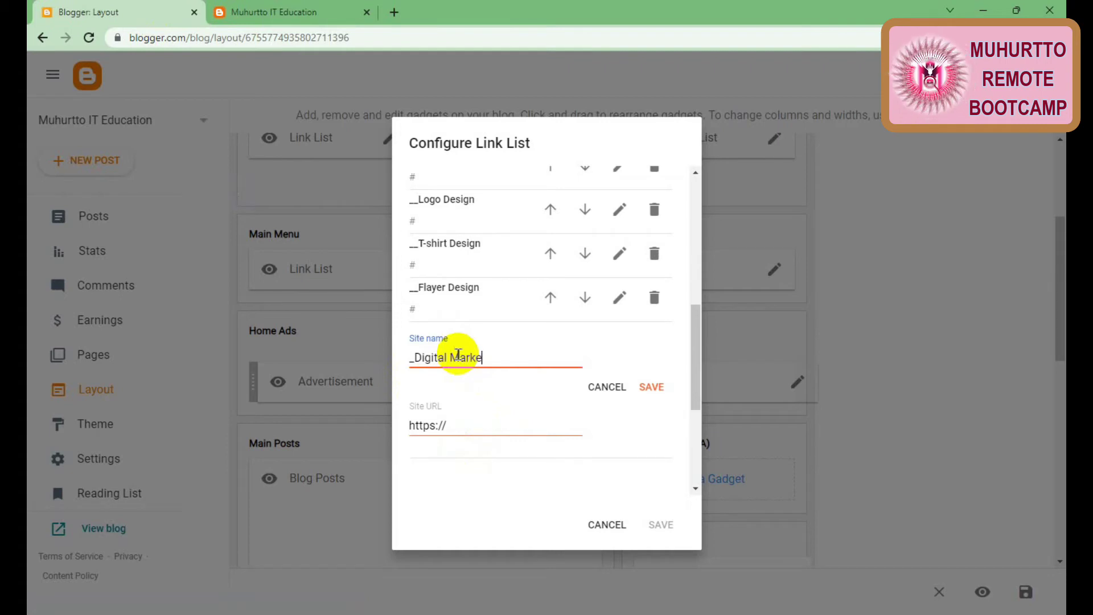
text(ting)
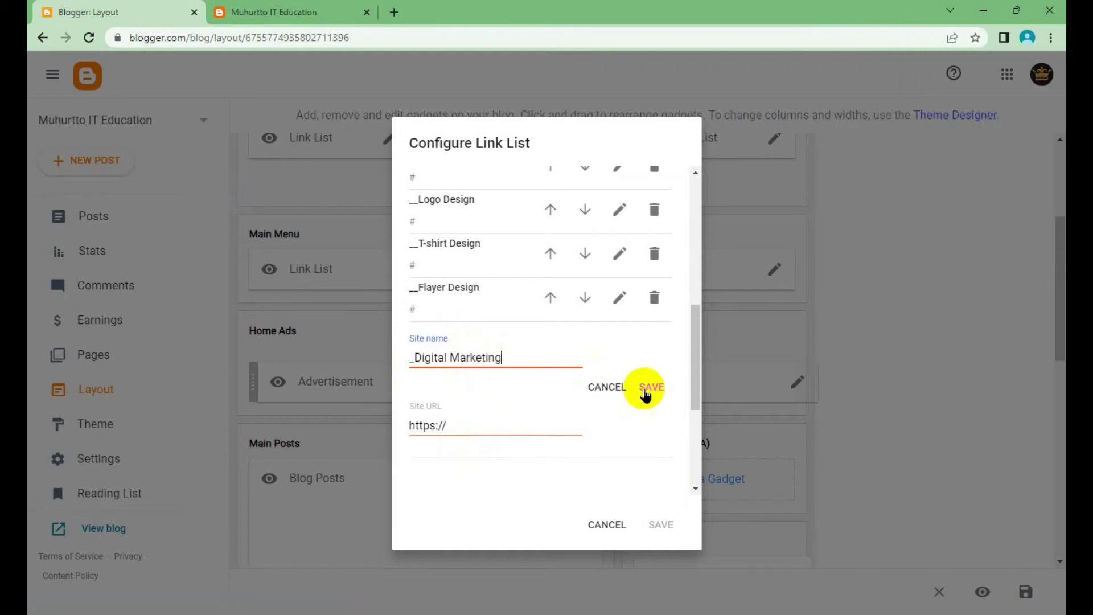
click(648, 390)
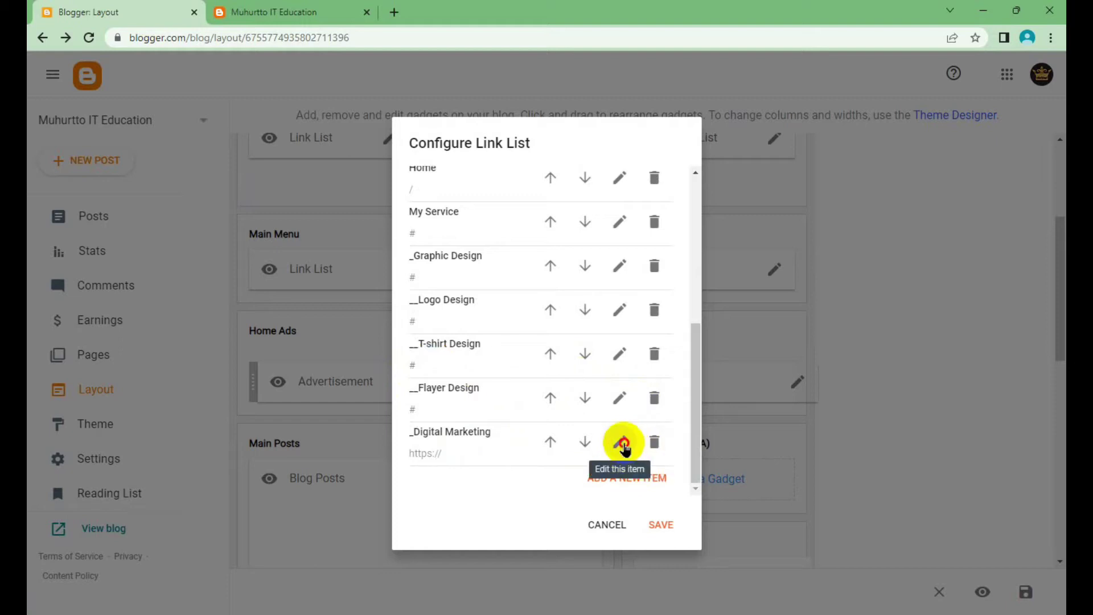
Step: Change the Digital Marketing item's URL to #
click(622, 444)
scroll(581, 447, down, 5)
drag(451, 232, 368, 238)
text(#)
scroll(615, 279, up, 2)
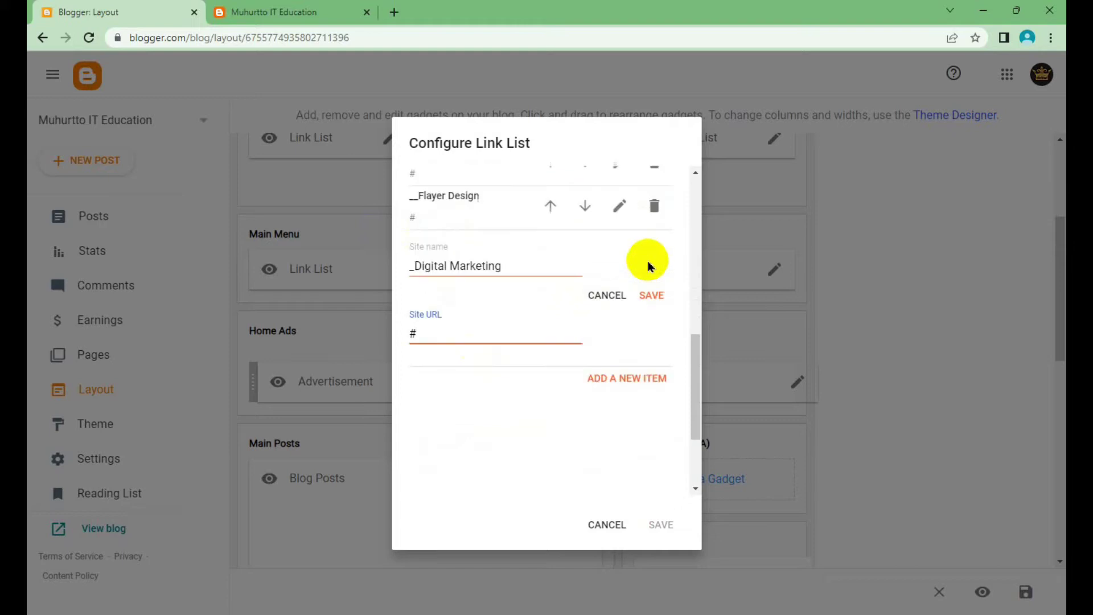
scroll(643, 302, up, 1)
click(655, 343)
text(Content)
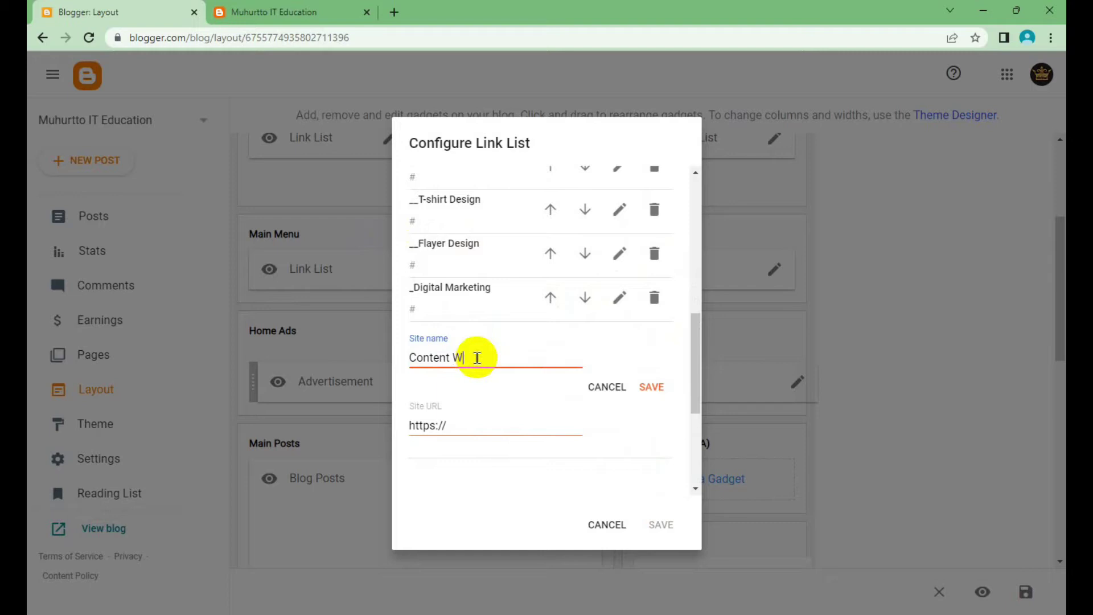
Step: Add a _Content Writing item linked to # and save the link list widget
text(Wri)
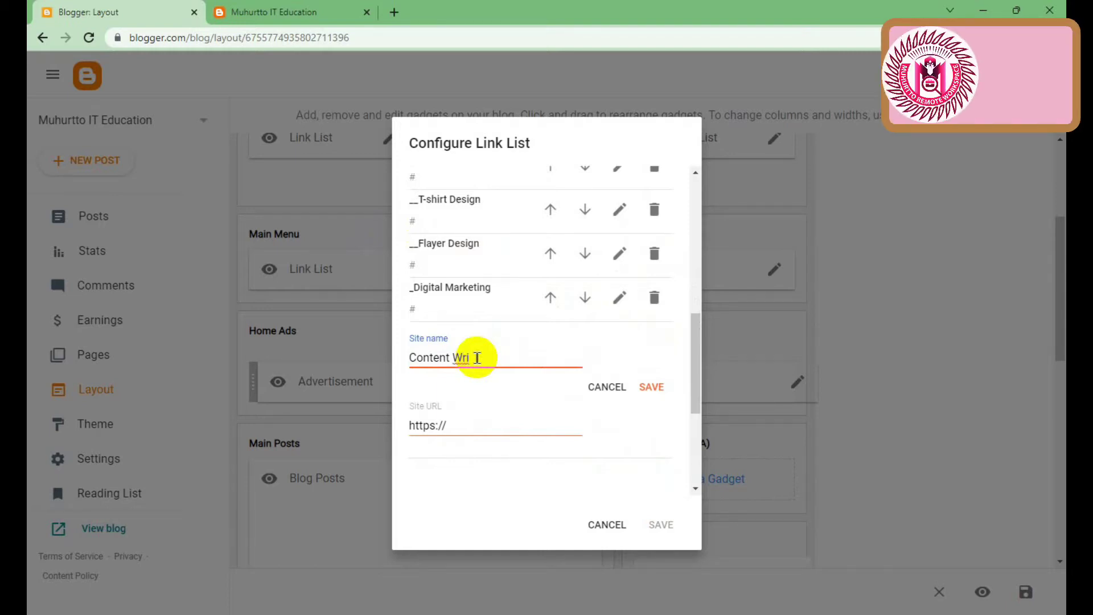
text(ting)
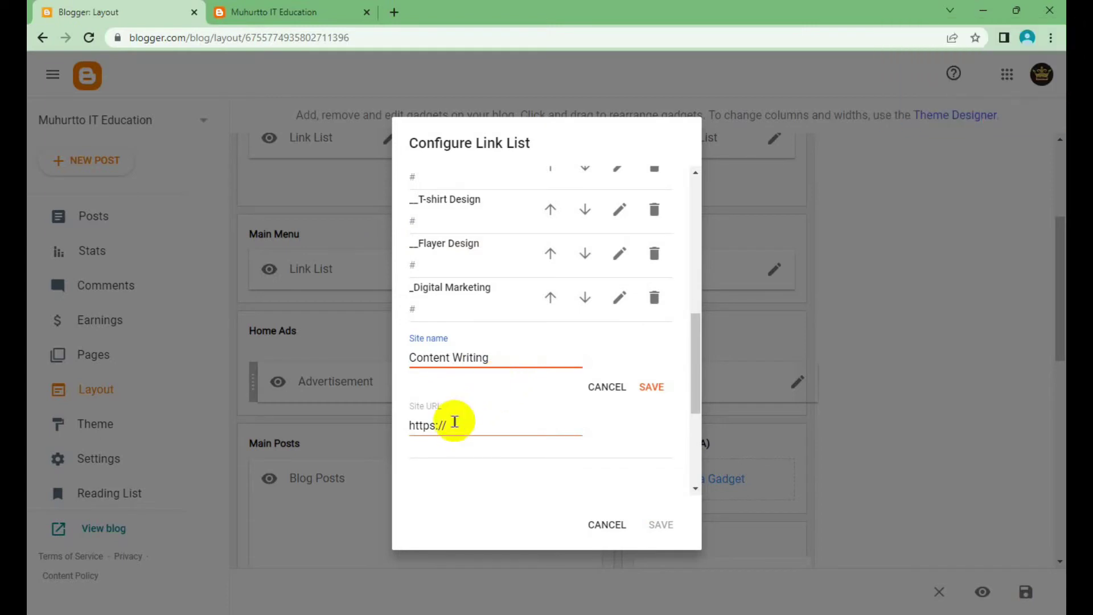
drag(450, 425, 386, 430)
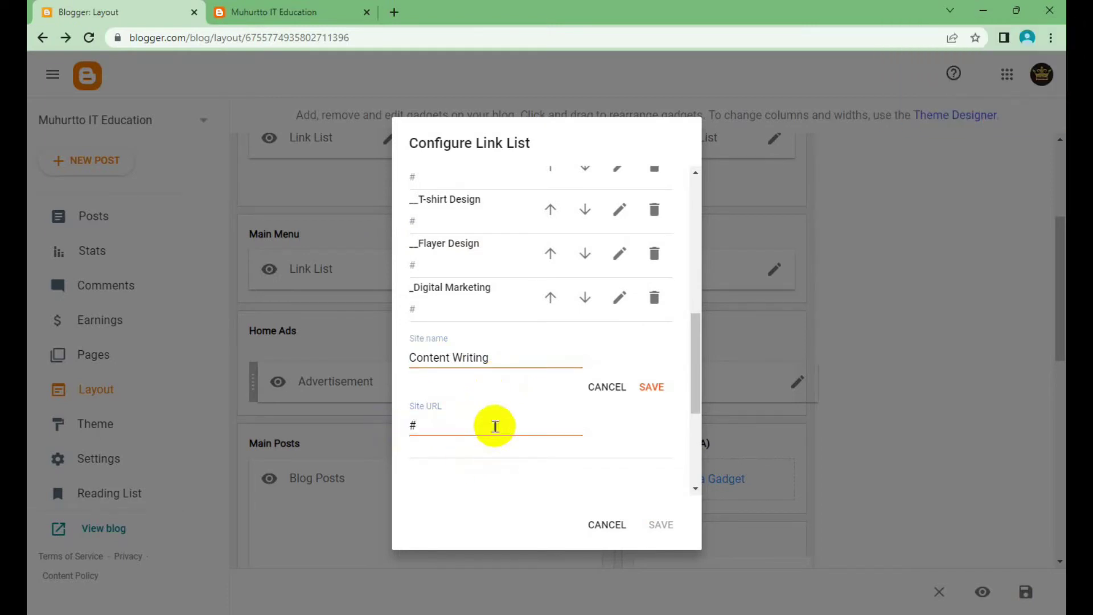
click(412, 359)
text(_)
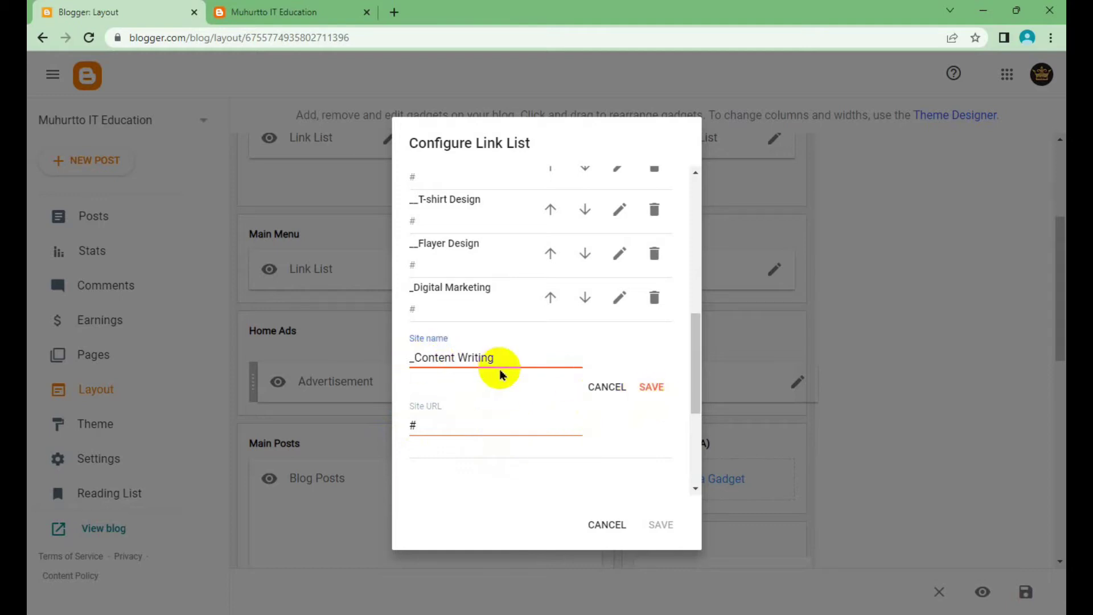
click(660, 396)
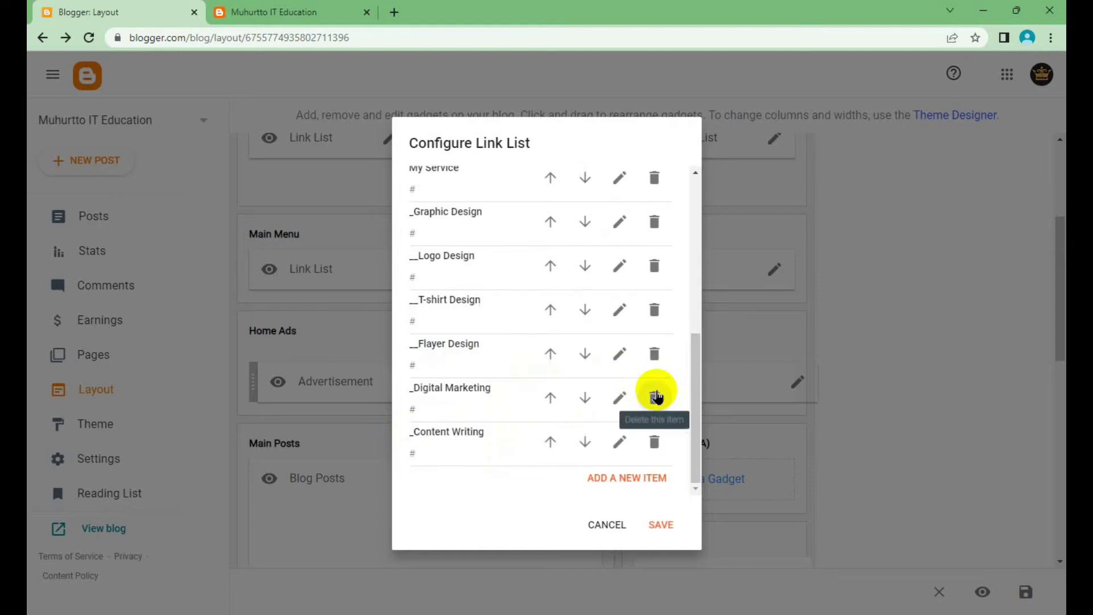
click(661, 524)
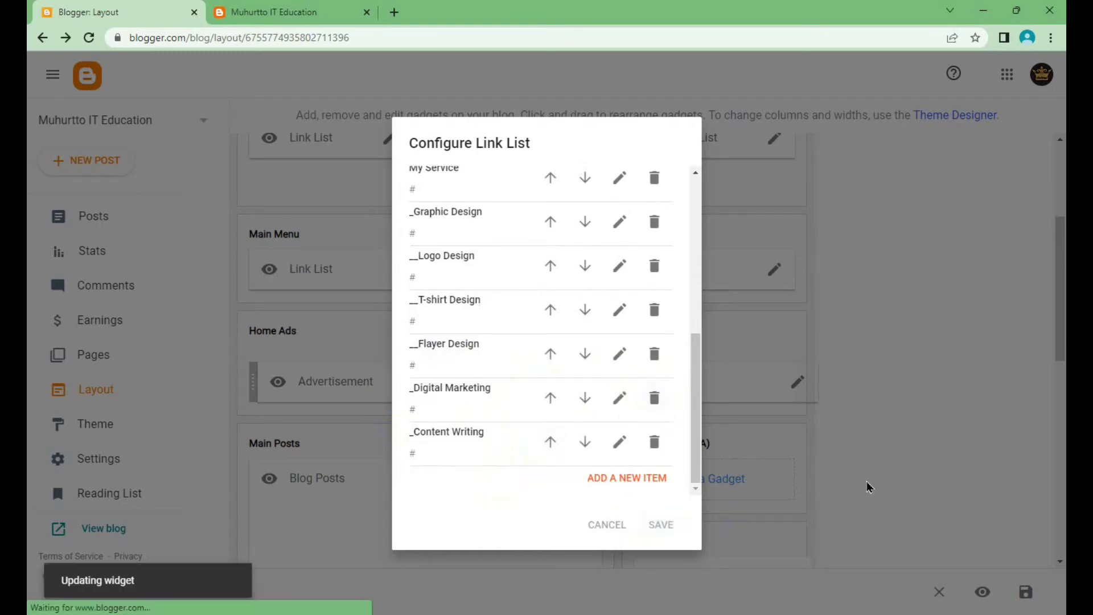
Step: Save the layout, reload the live blog, and verify Content Writing under My Service
click(1026, 592)
click(298, 7)
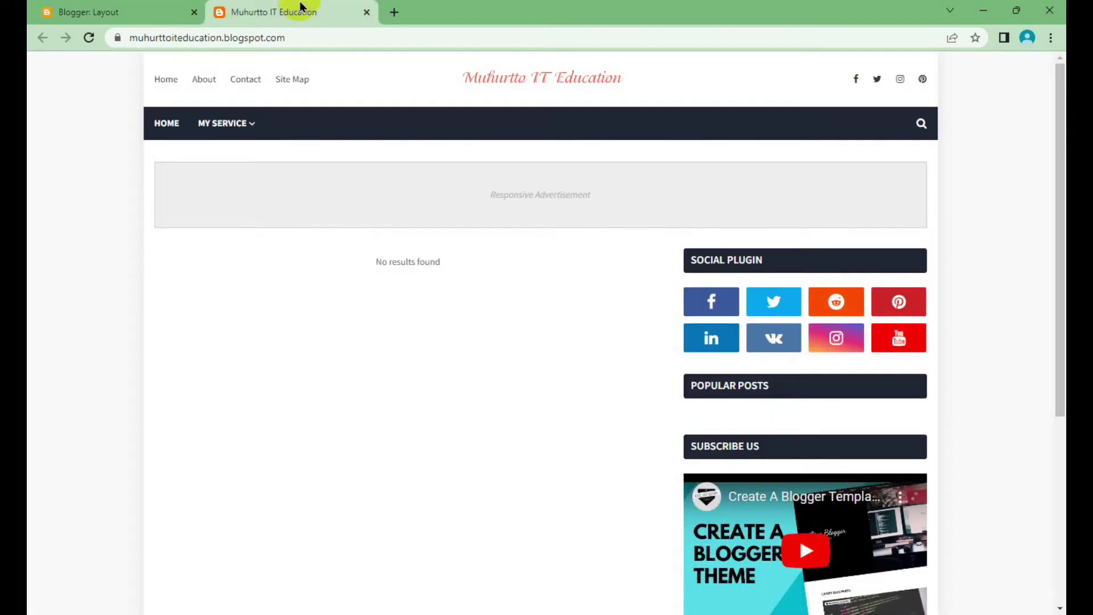
right_click(374, 264)
click(463, 318)
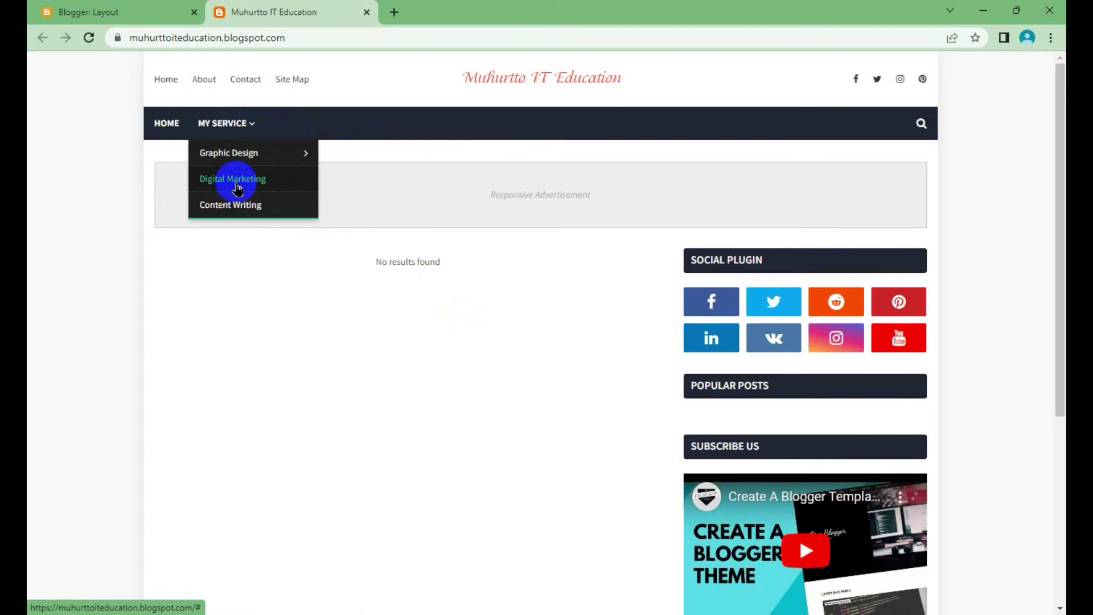
click(246, 212)
click(171, 11)
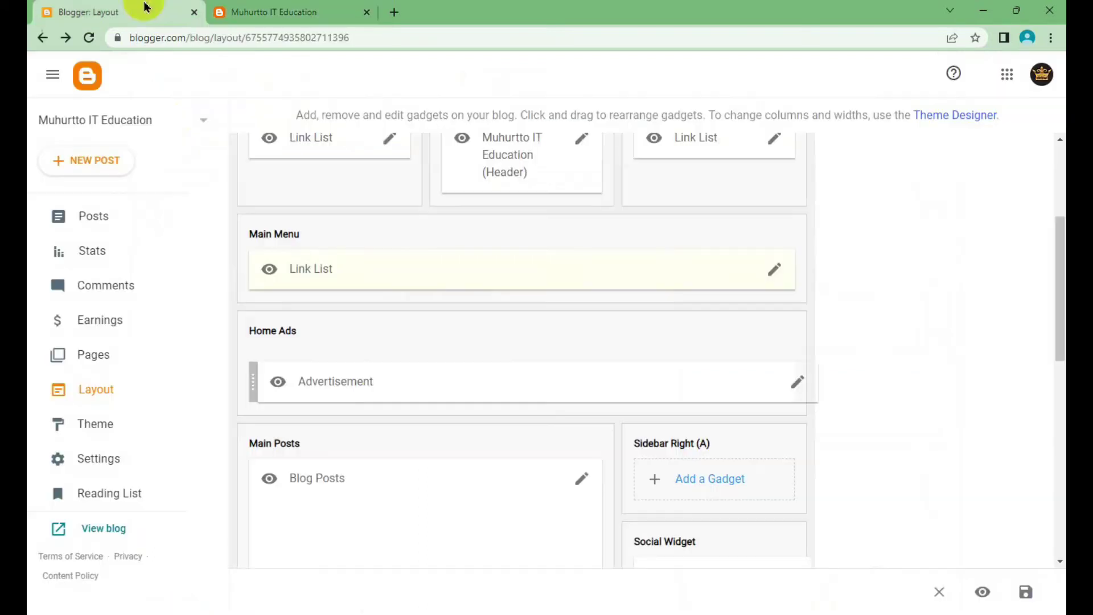
Step: Dismiss the header settings, reopen the Main Menu list, and add __SEO linked to #
click(582, 138)
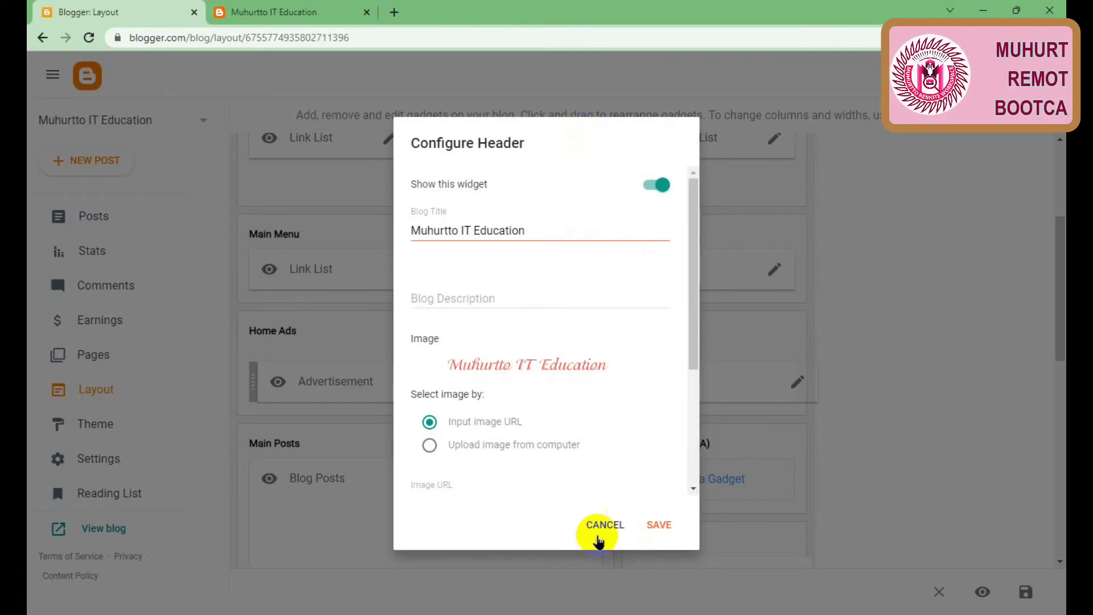
click(601, 525)
click(772, 271)
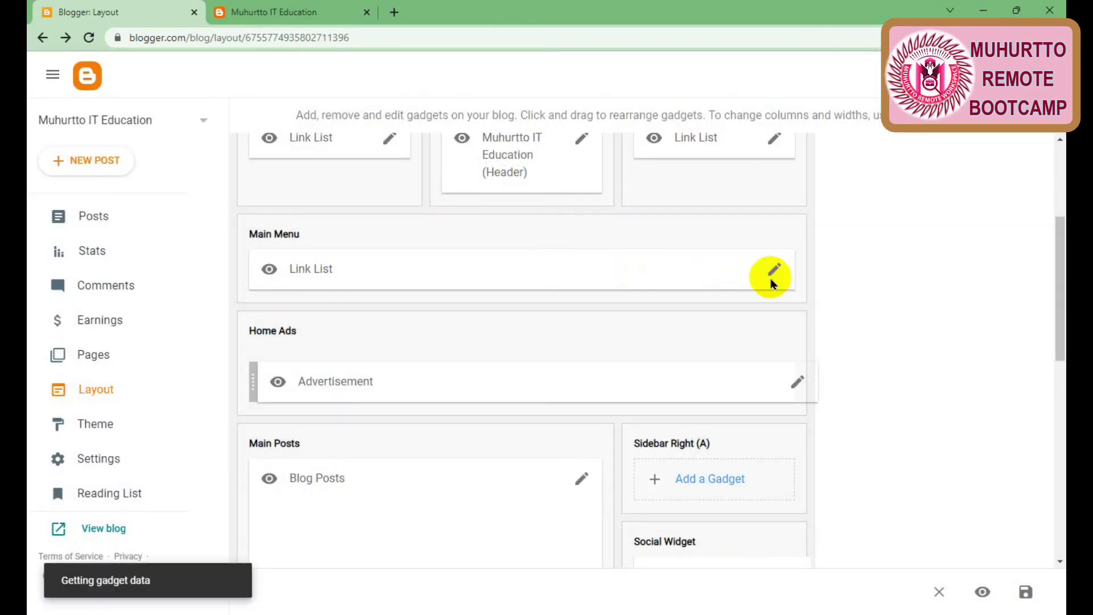
scroll(506, 335, down, 3)
scroll(510, 364, down, 3)
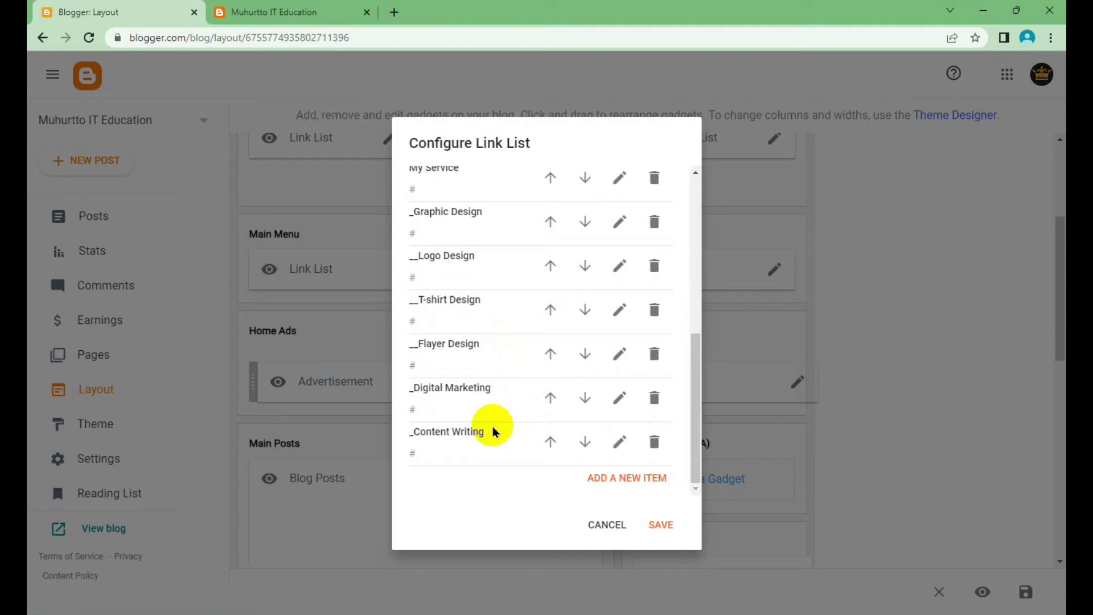
click(609, 477)
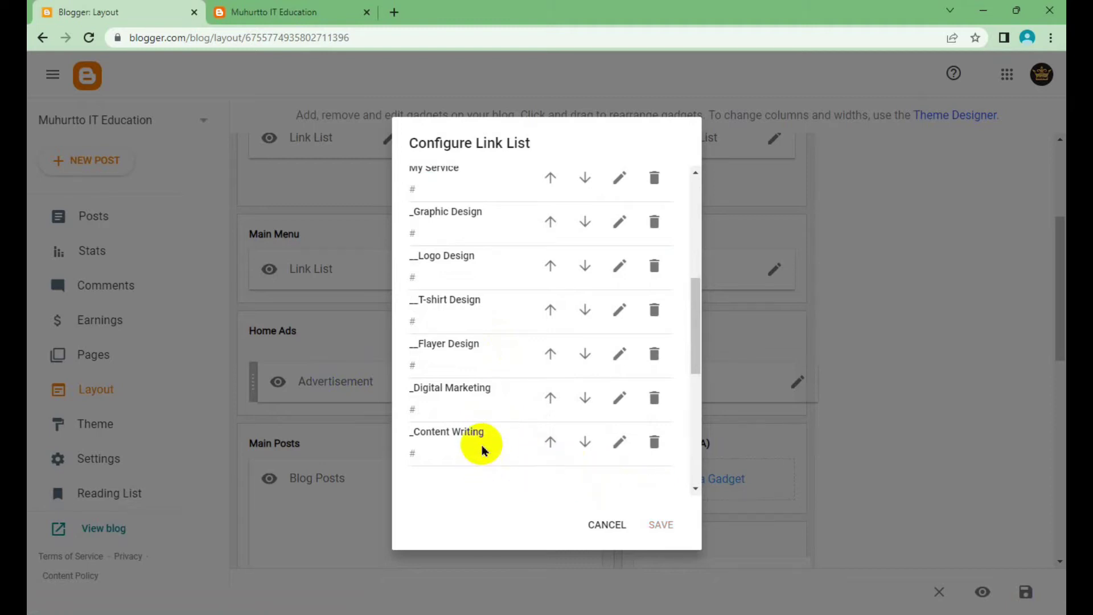
click(472, 285)
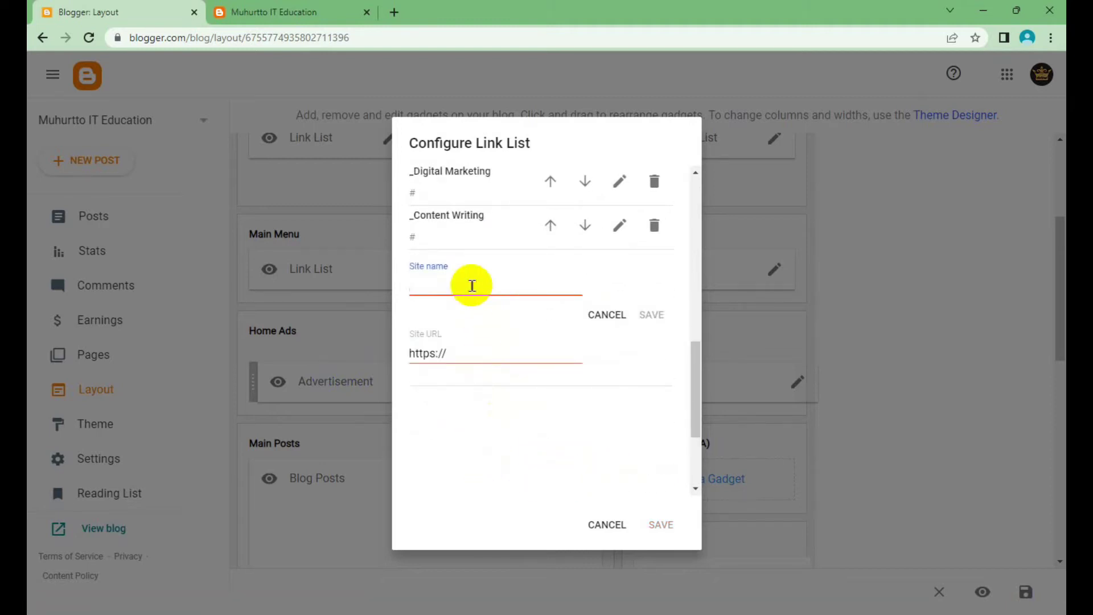
text(__SE)
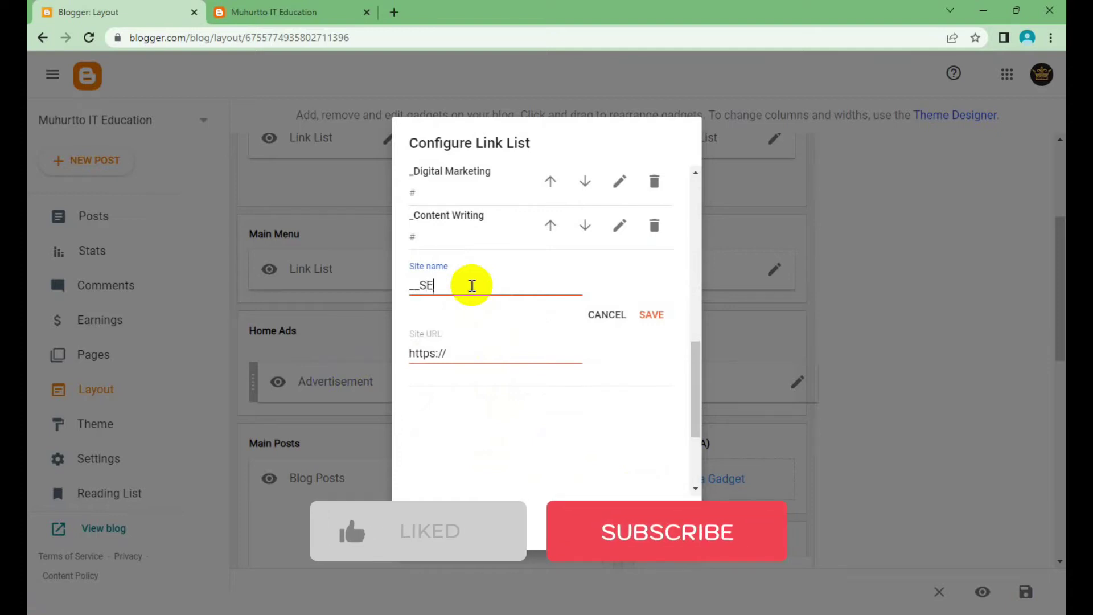
text(O)
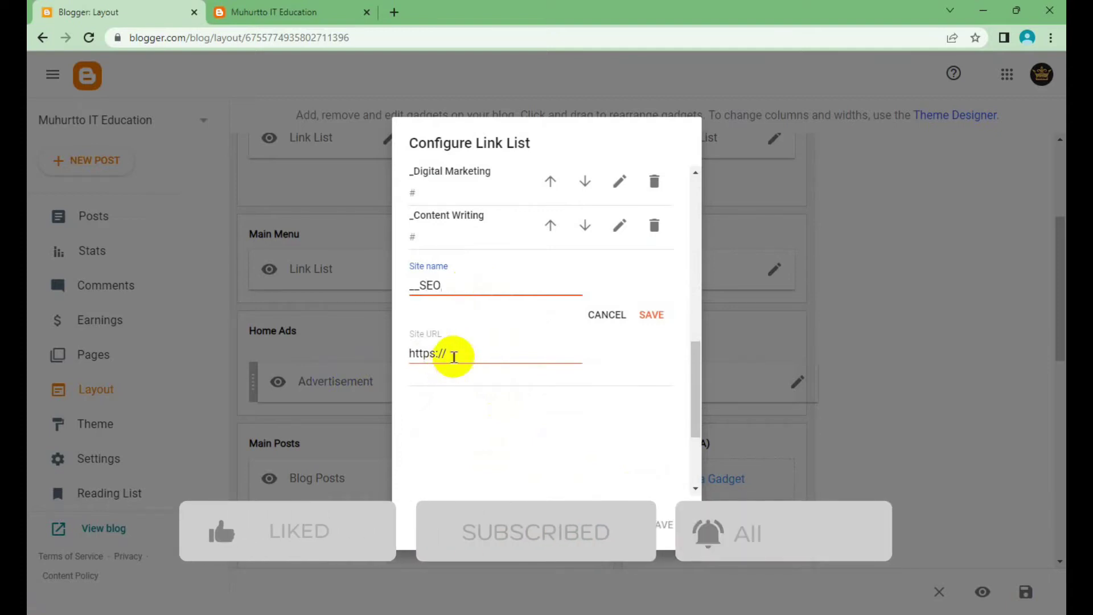
drag(451, 354, 390, 354)
text(#)
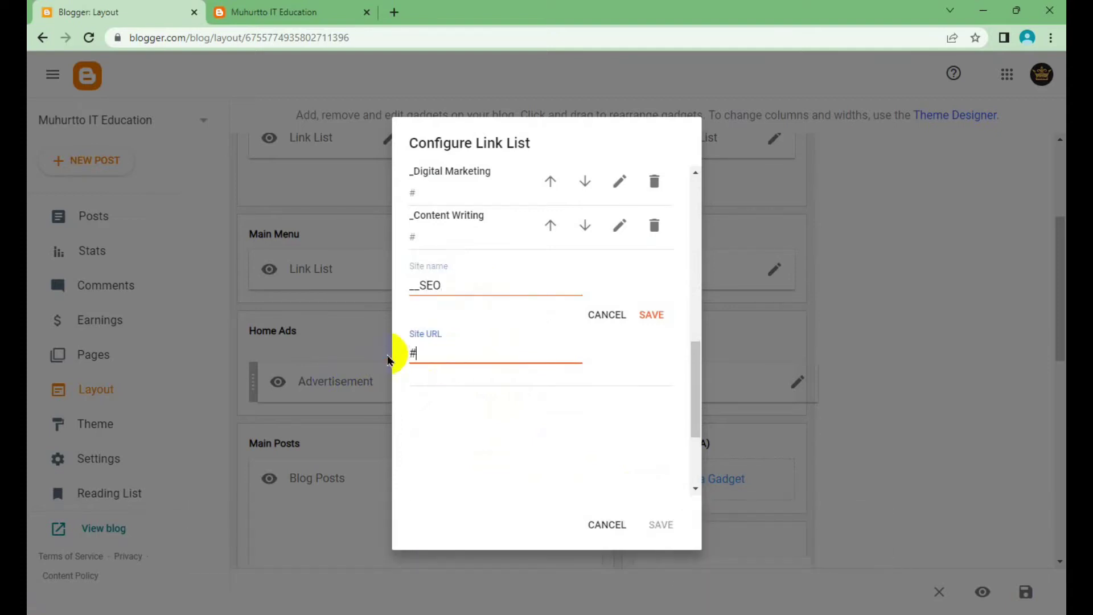
click(658, 318)
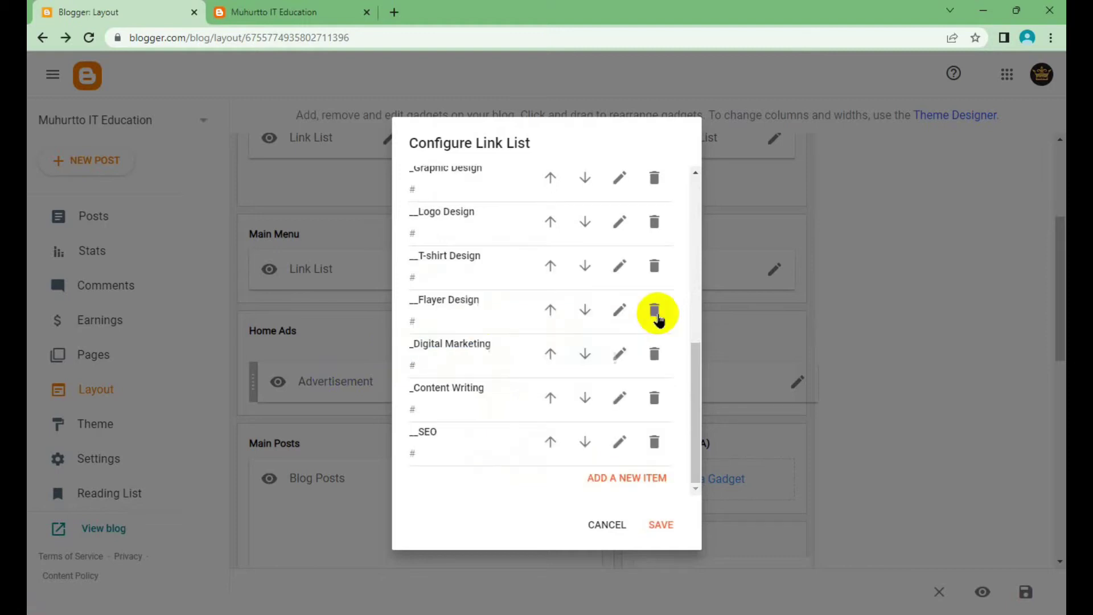
Step: Add the __Facebook Marketing sub-item and save the Main Menu link list
click(640, 480)
click(466, 288)
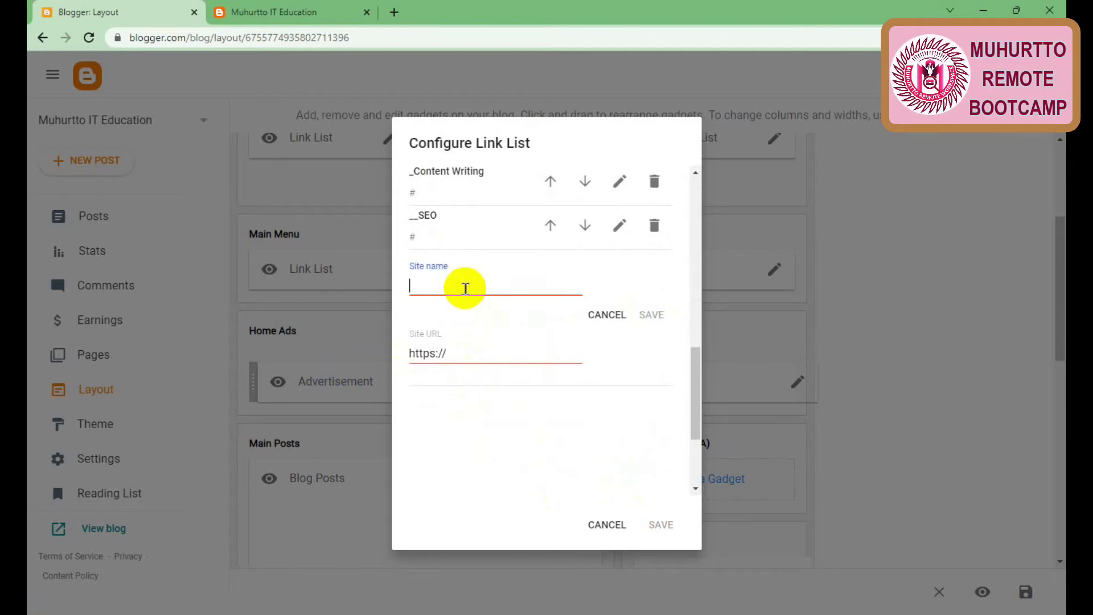
text(__Facebook Marketing)
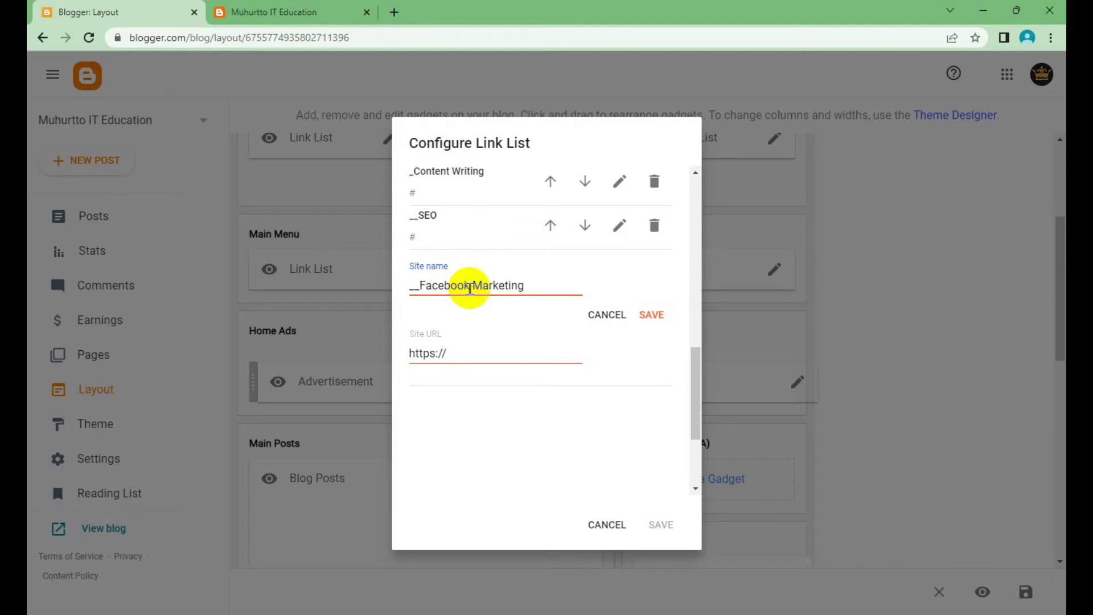
click(654, 315)
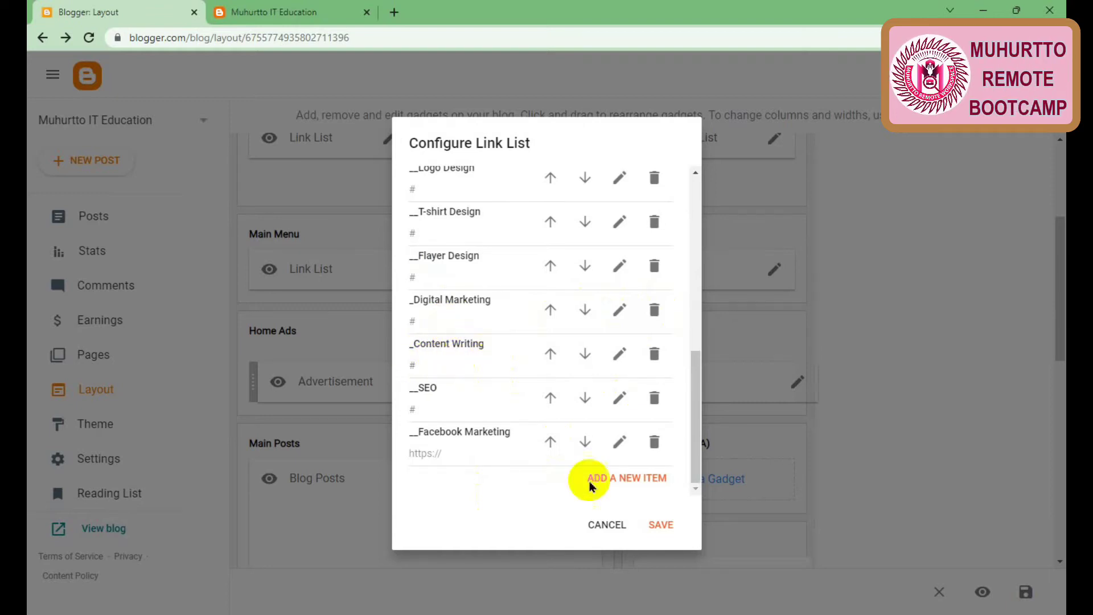
click(660, 522)
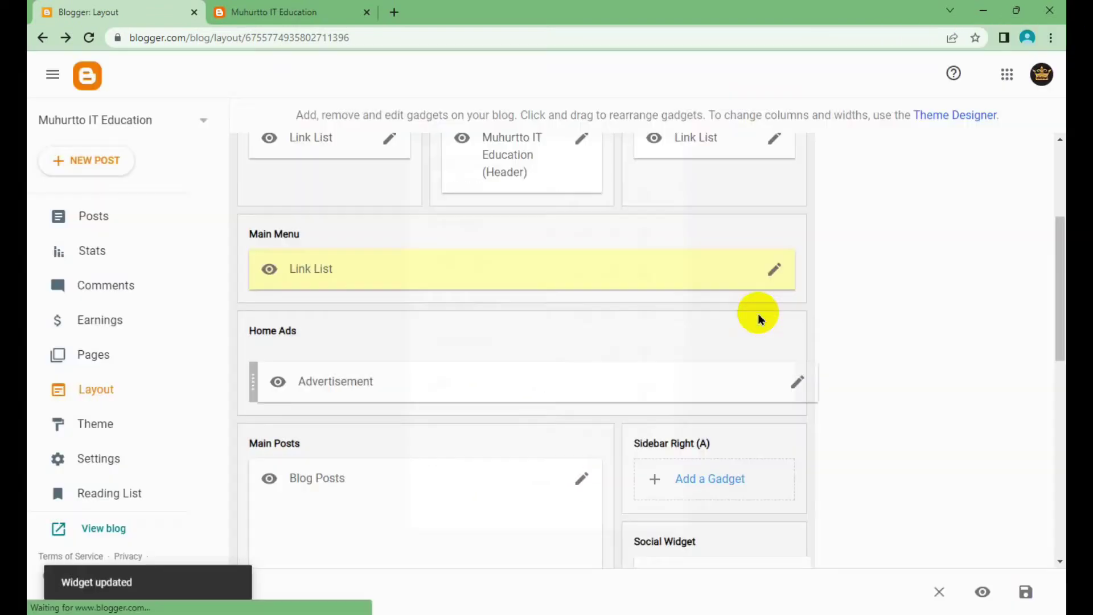
Step: Save the layout and reload the live blog to see SEO and Facebook Marketing under Content Writing
click(319, 12)
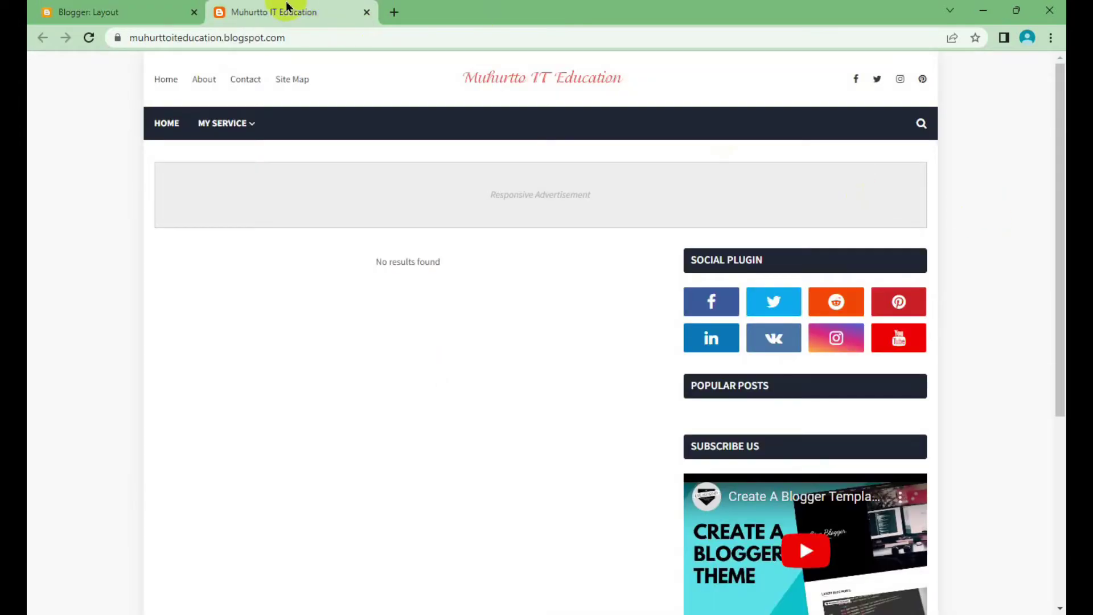
click(185, 10)
click(1025, 595)
click(251, 11)
right_click(202, 294)
click(299, 336)
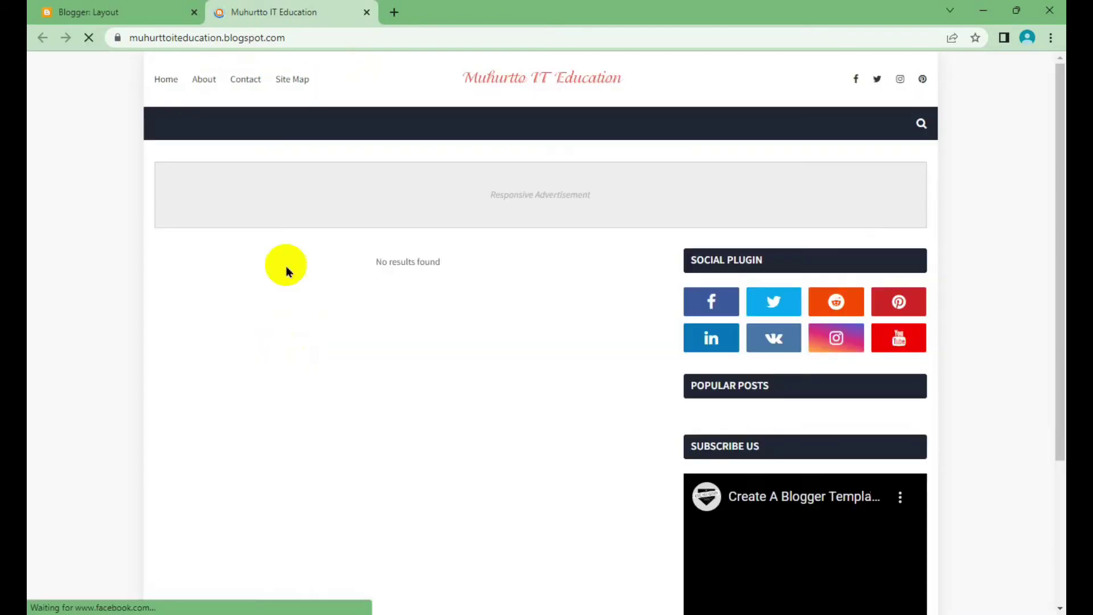
click(242, 149)
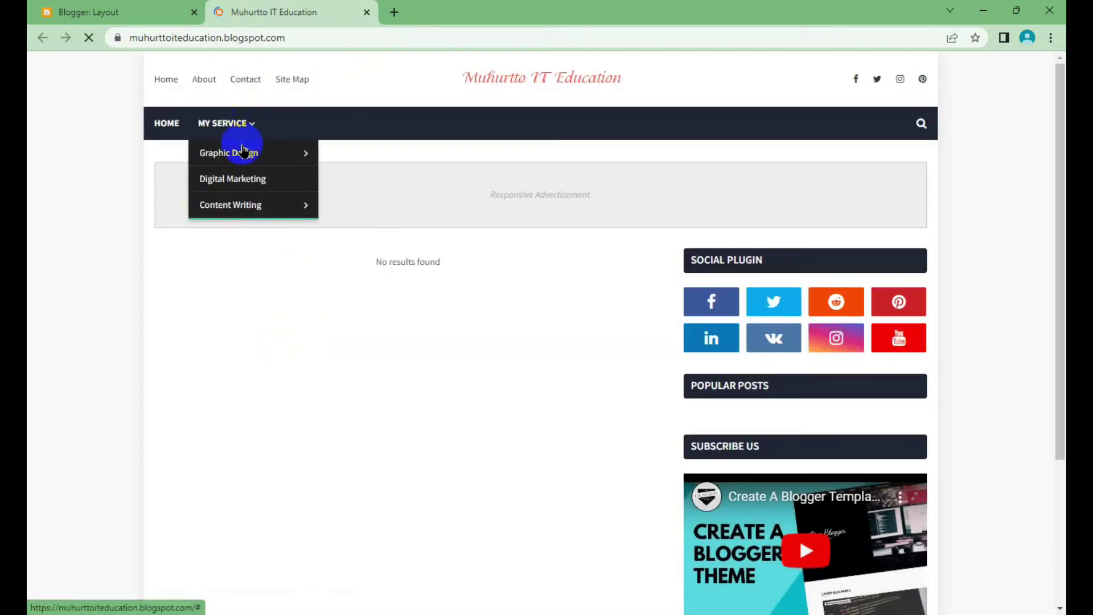
mouse_move(227, 123)
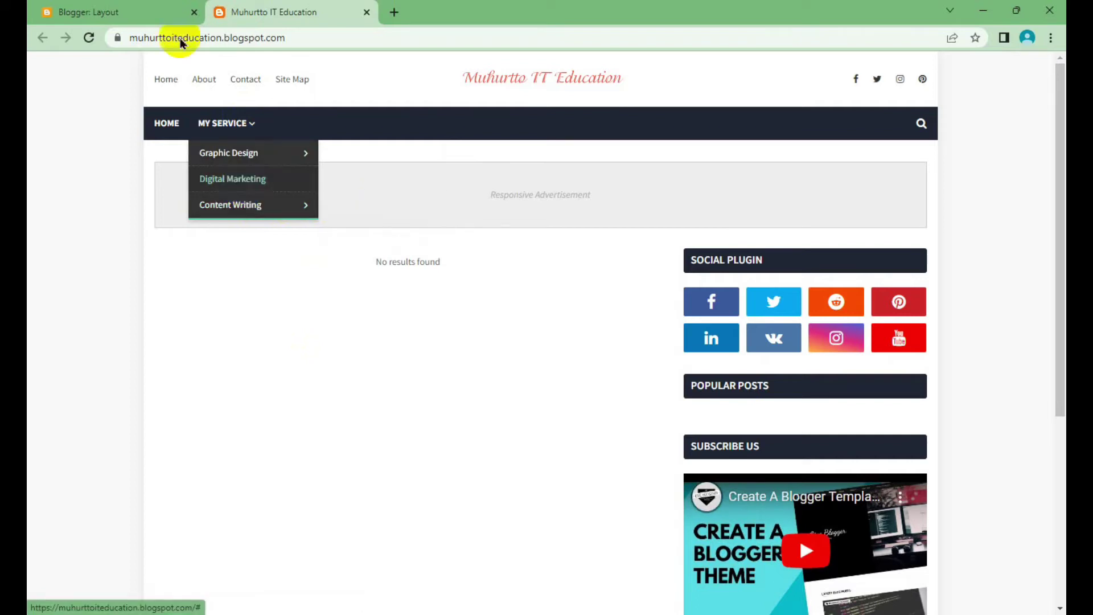
click(113, 12)
Step: Move SEO and Facebook Marketing above Content Writing in the Main Menu link list and save
click(775, 273)
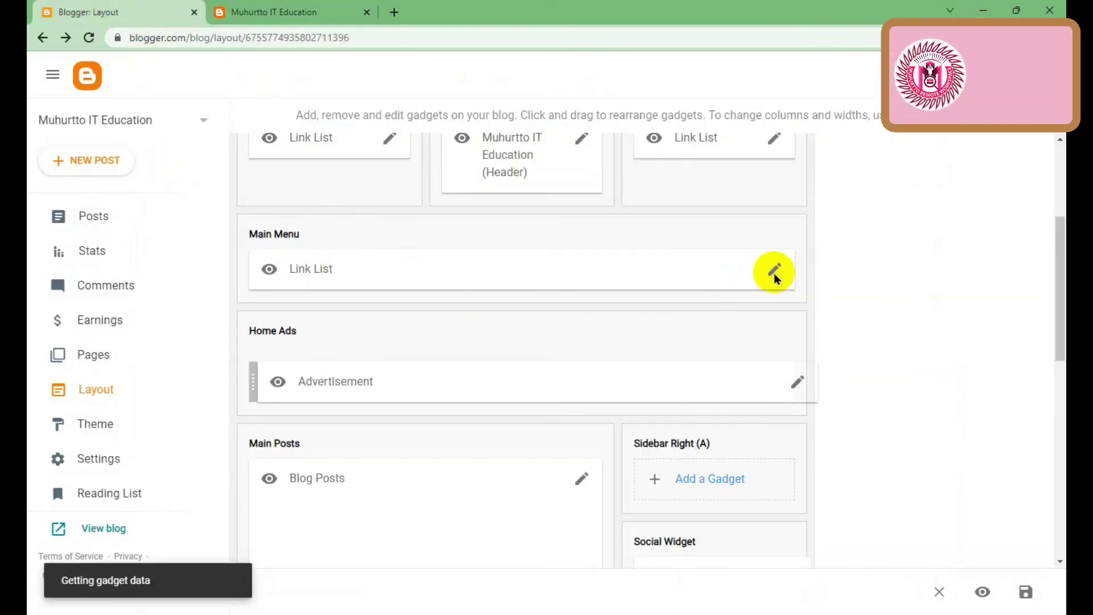
scroll(659, 334, down, 10)
scroll(626, 347, down, 1)
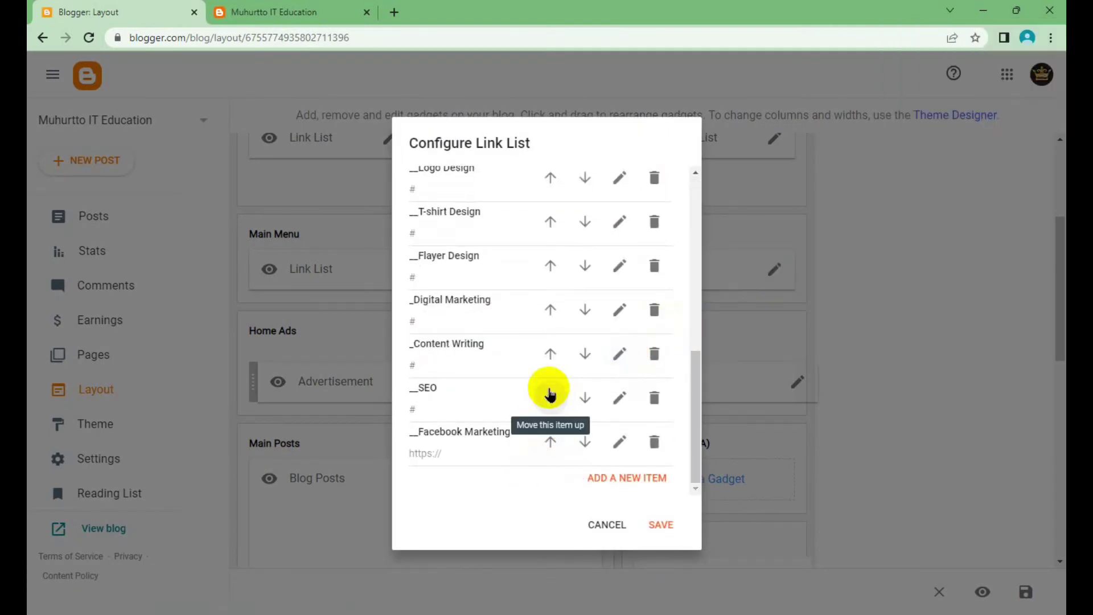
click(551, 400)
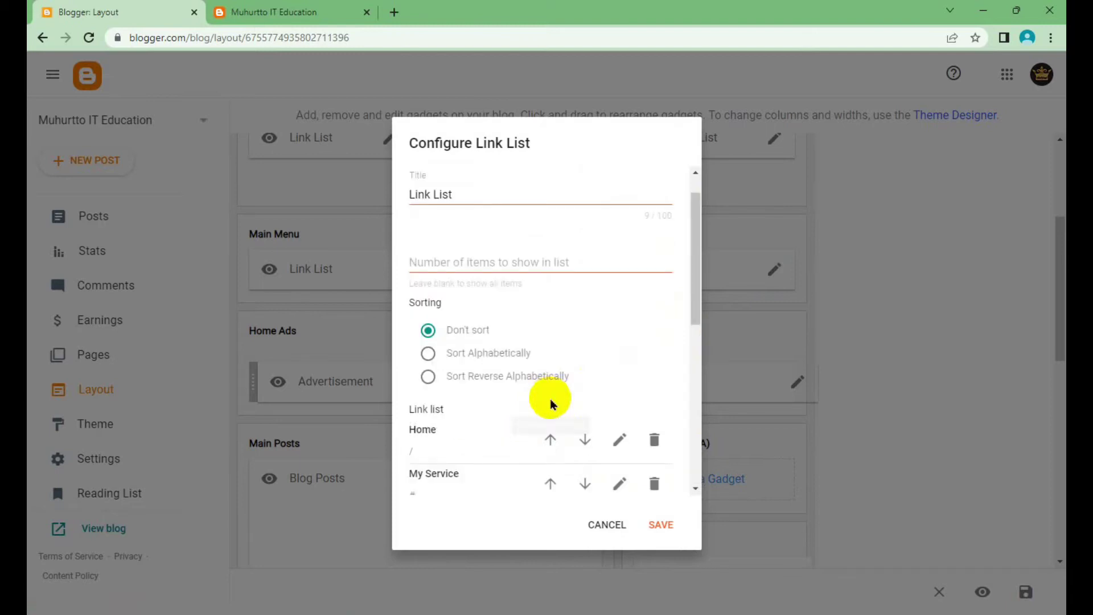
scroll(550, 335, down, 10)
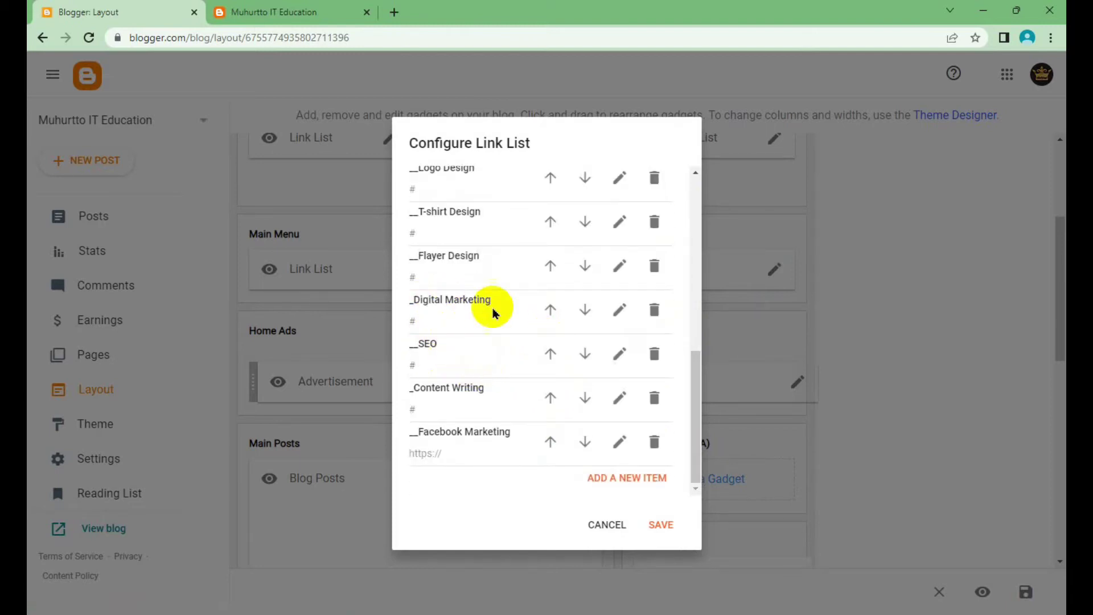
click(550, 443)
scroll(472, 337, down, 10)
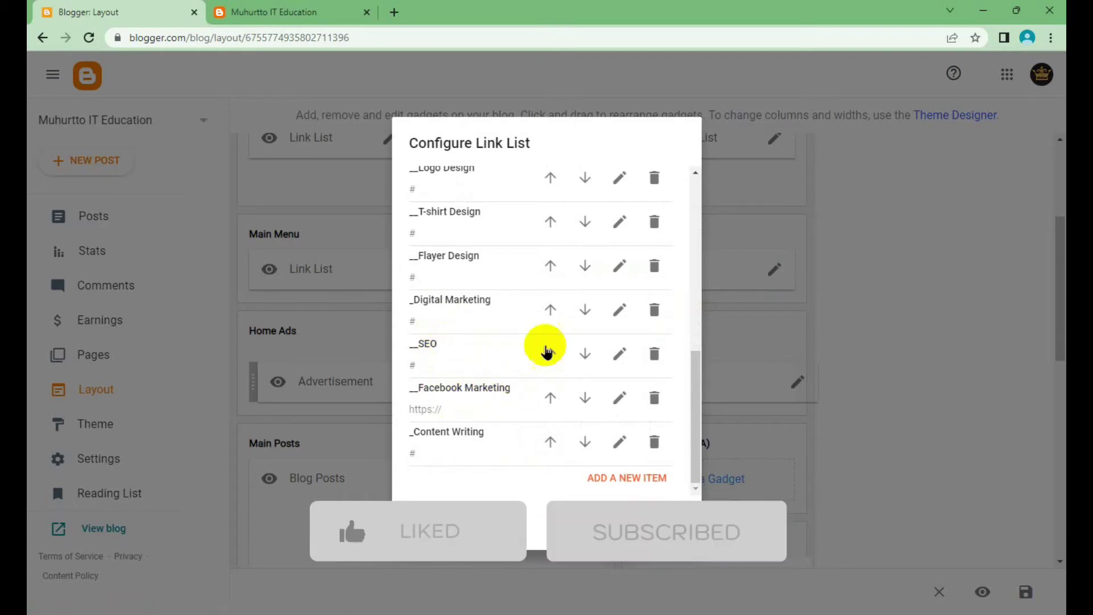
scroll(478, 252, up, 3)
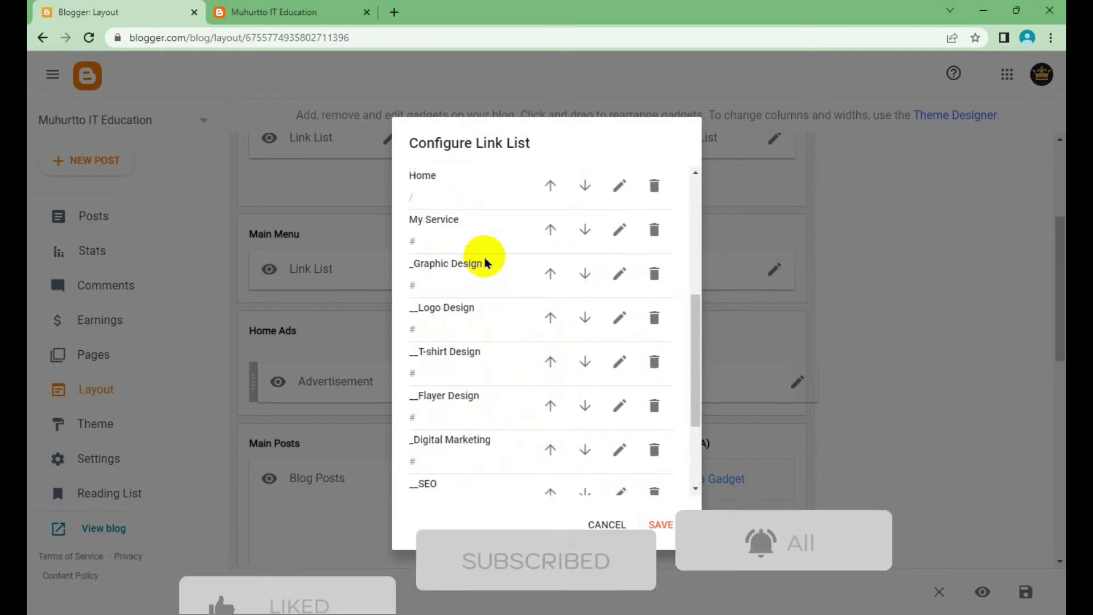
scroll(476, 319, down, 3)
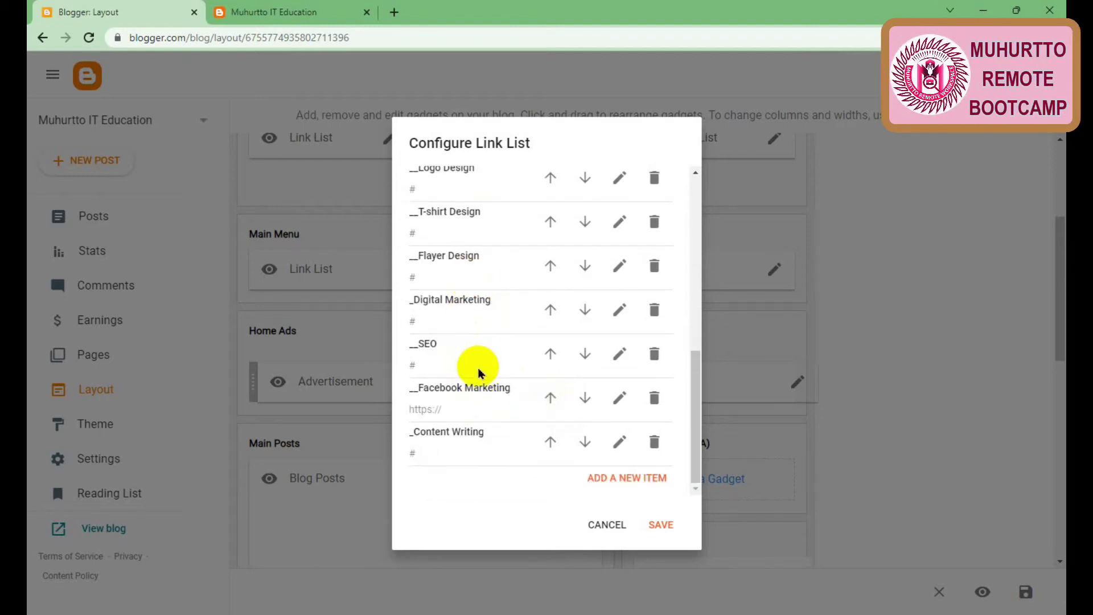
click(661, 524)
Step: Save the layout, reload the live blog and check the MY SERVICE dropdown's submenu
click(1029, 605)
click(304, 11)
right_click(542, 329)
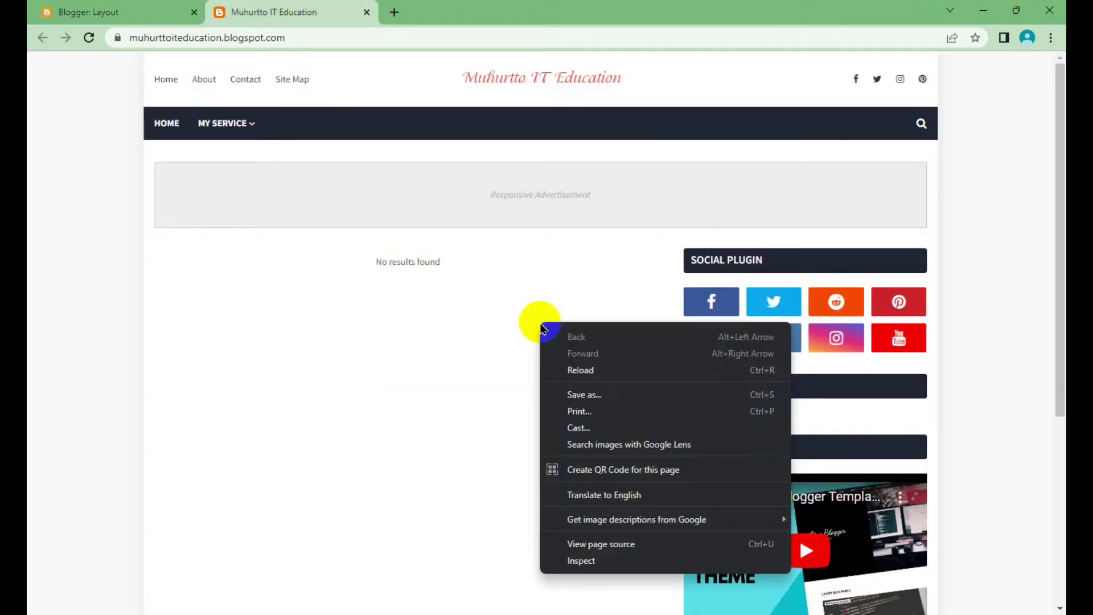
click(622, 370)
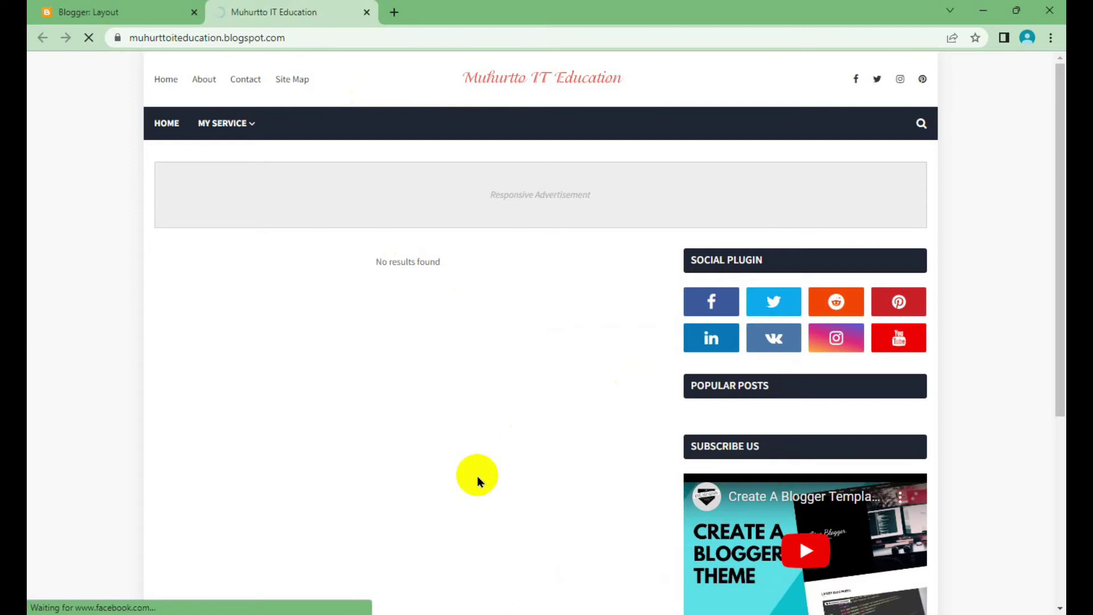
click(236, 136)
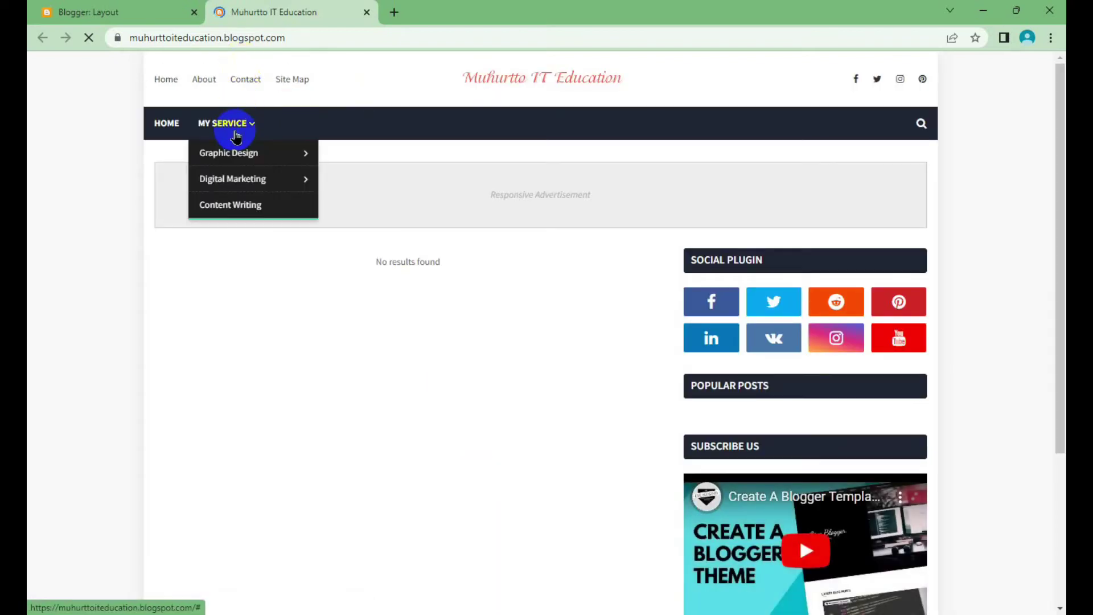
mouse_move(232, 179)
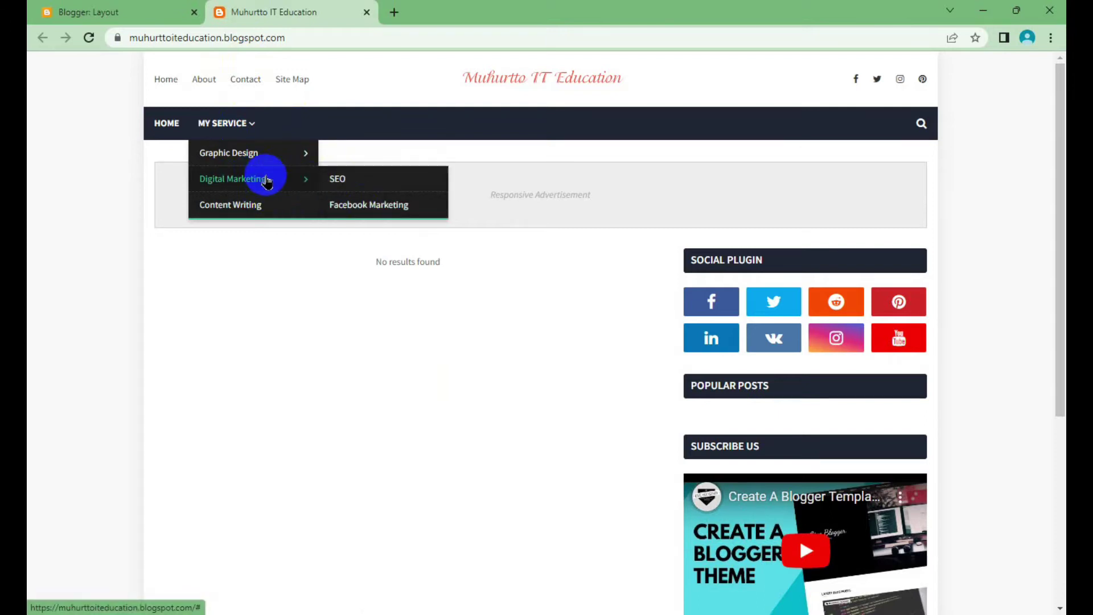
Step: Reopen the Main Menu link list and add a new blank item after _Content Writing
click(142, 12)
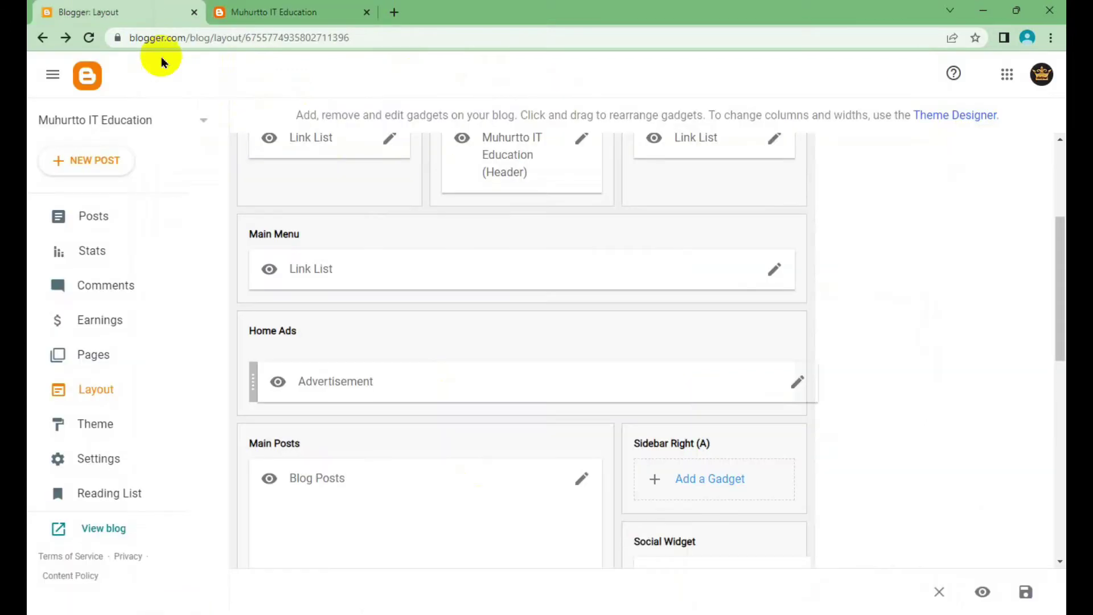
click(774, 269)
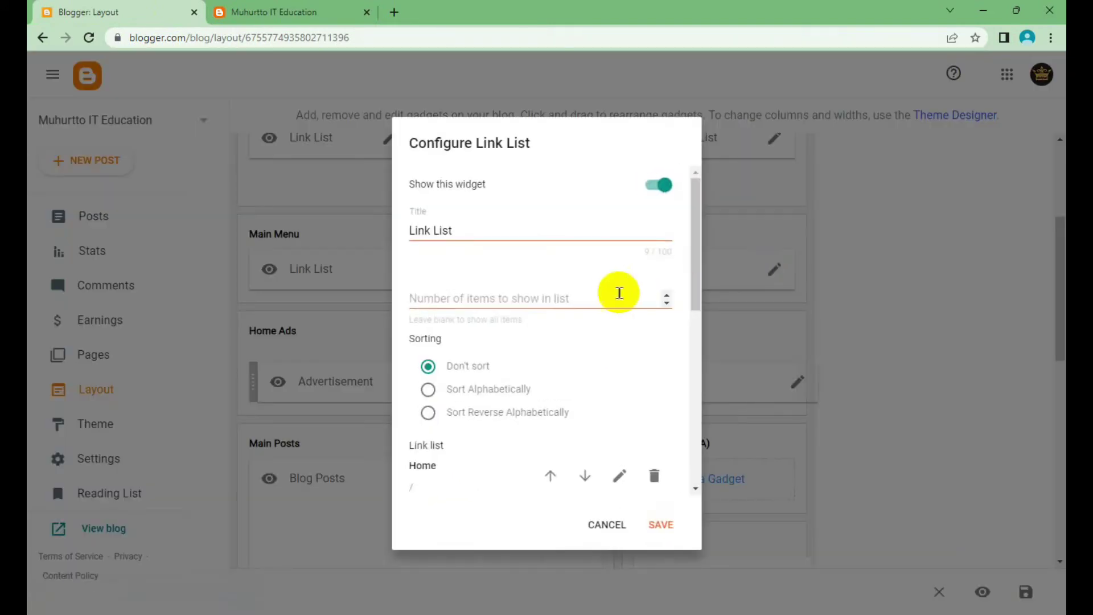
scroll(616, 290, down, 10)
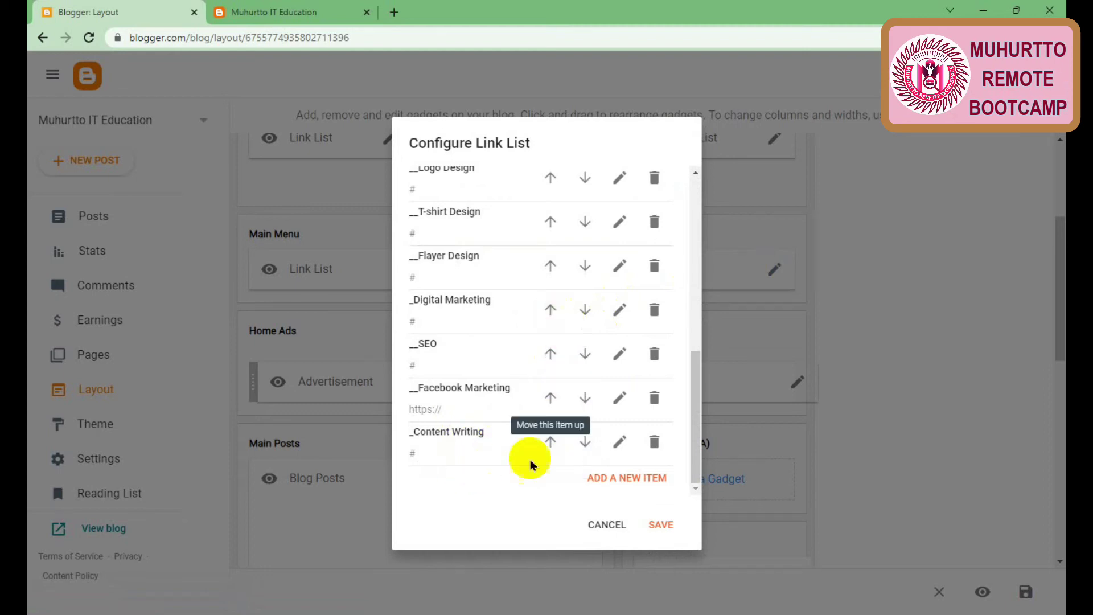
click(626, 477)
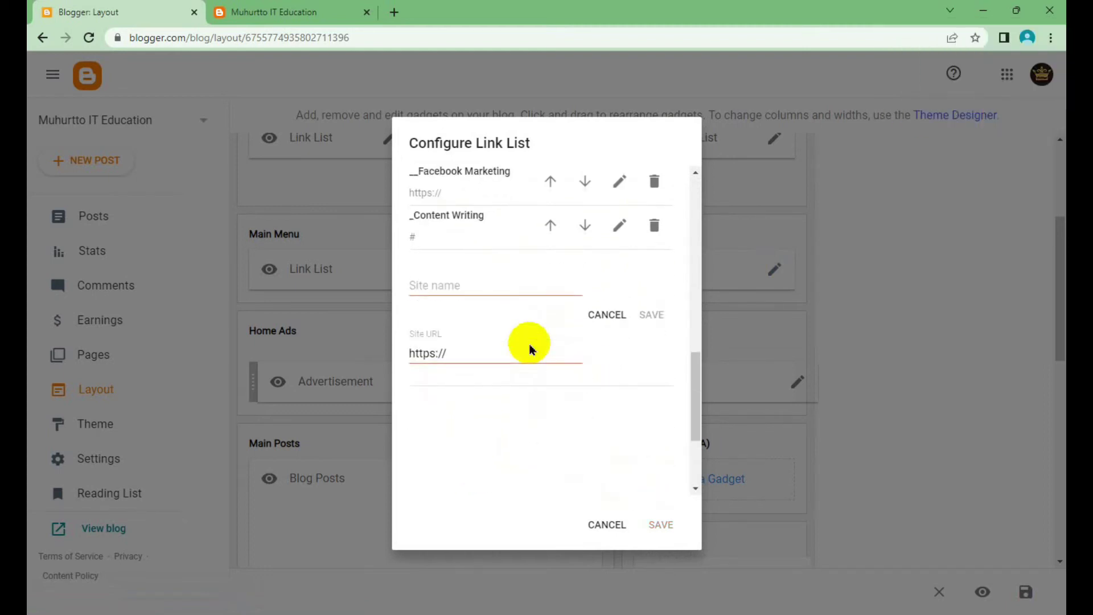
click(484, 283)
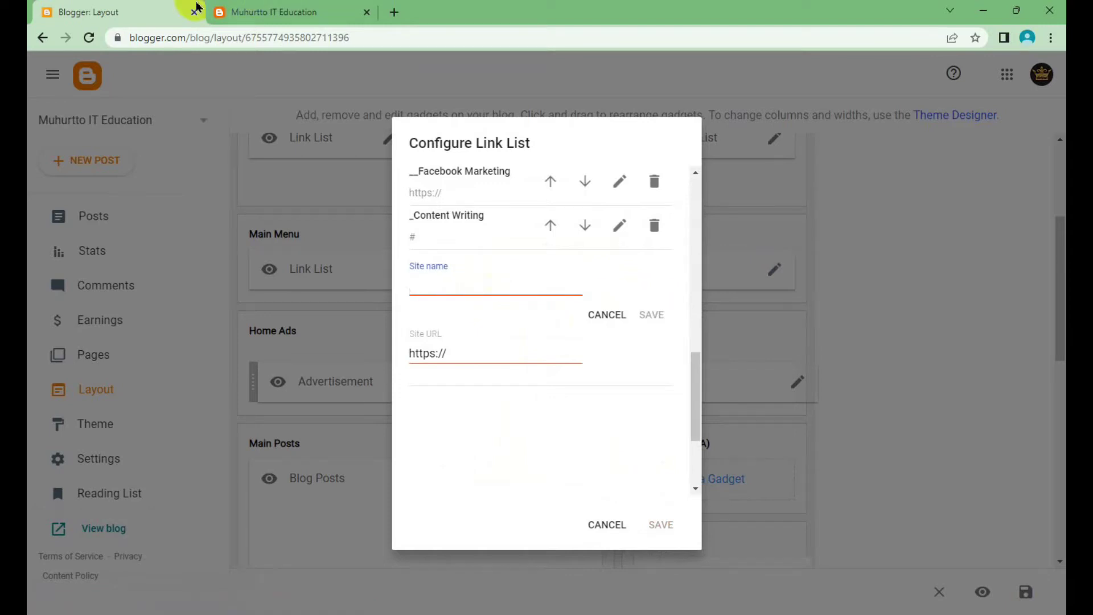
click(310, 11)
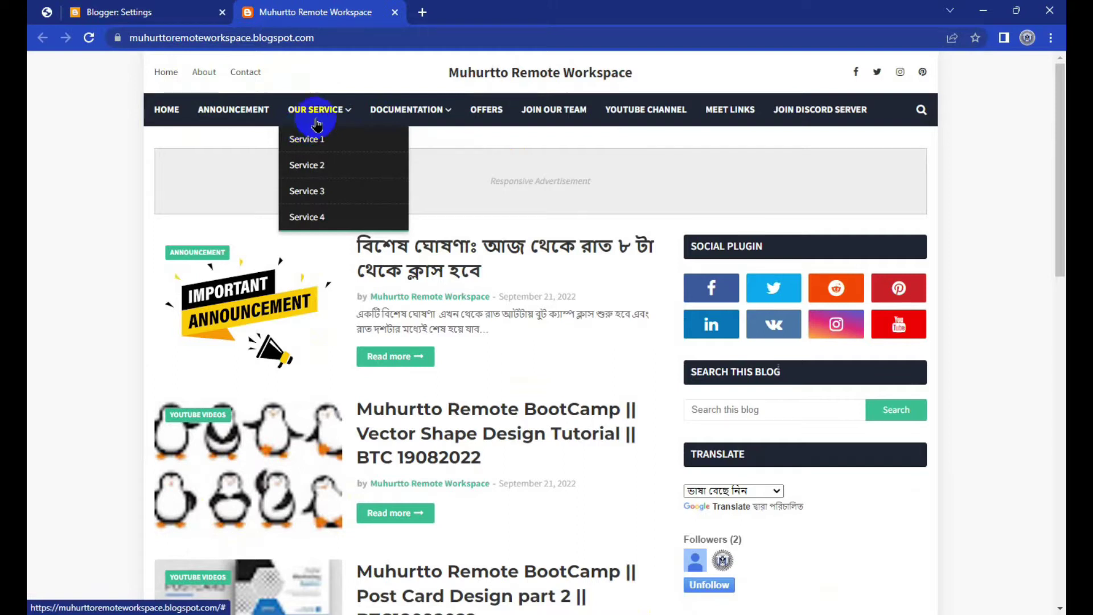
mouse_move(406, 109)
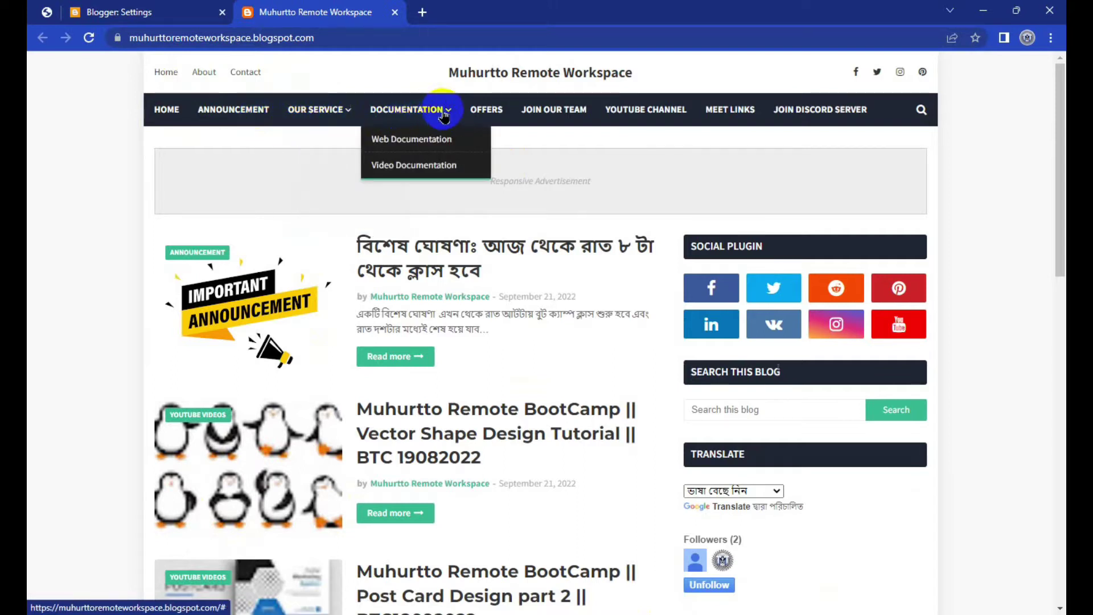
Step: Review the Remote Workspace blog's Documentation menu across its settings and homepage tabs
click(111, 12)
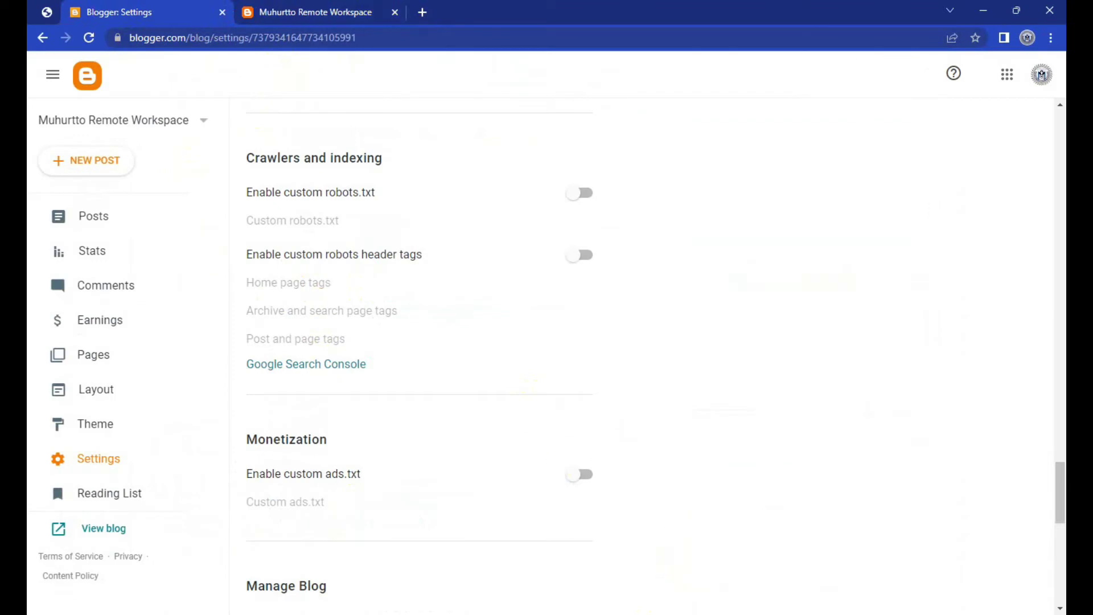
click(342, 12)
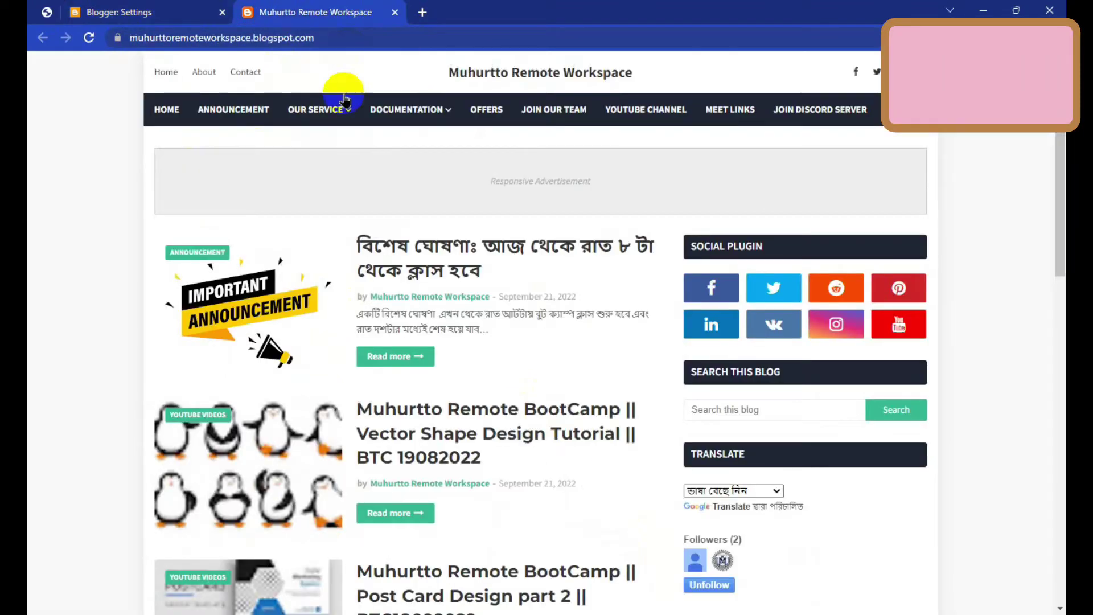
mouse_move(408, 109)
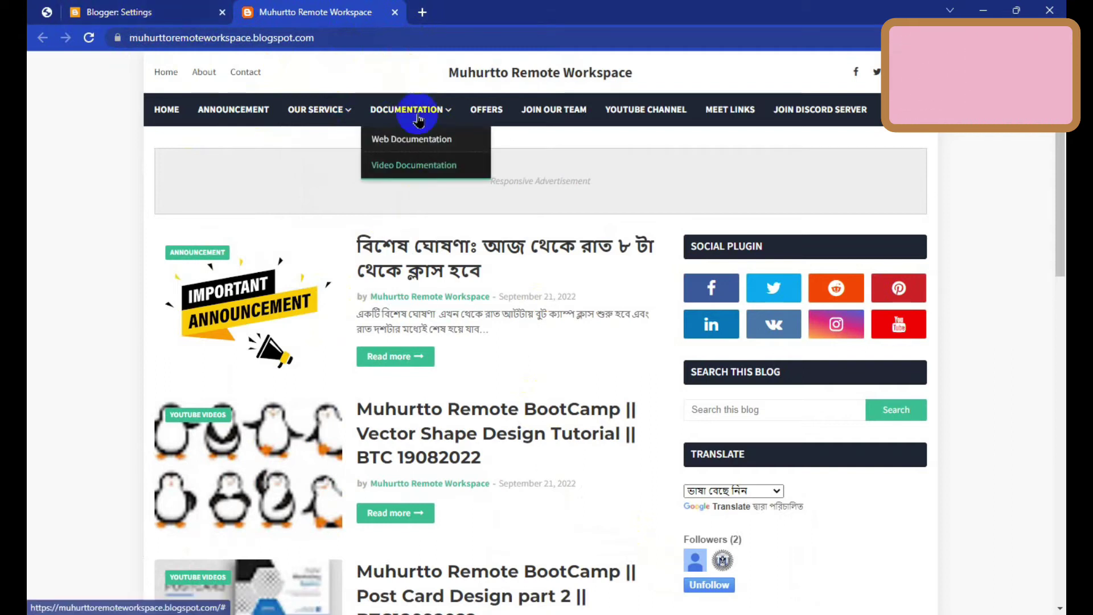
click(171, 12)
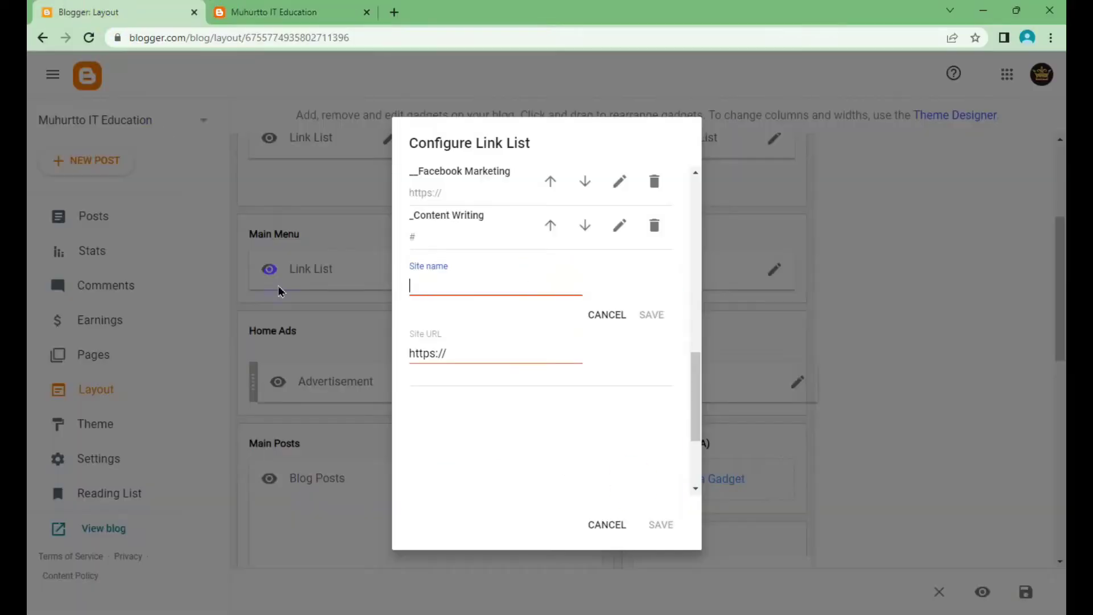
Step: Add a Documents item linked to # to the Main Menu link list
click(460, 282)
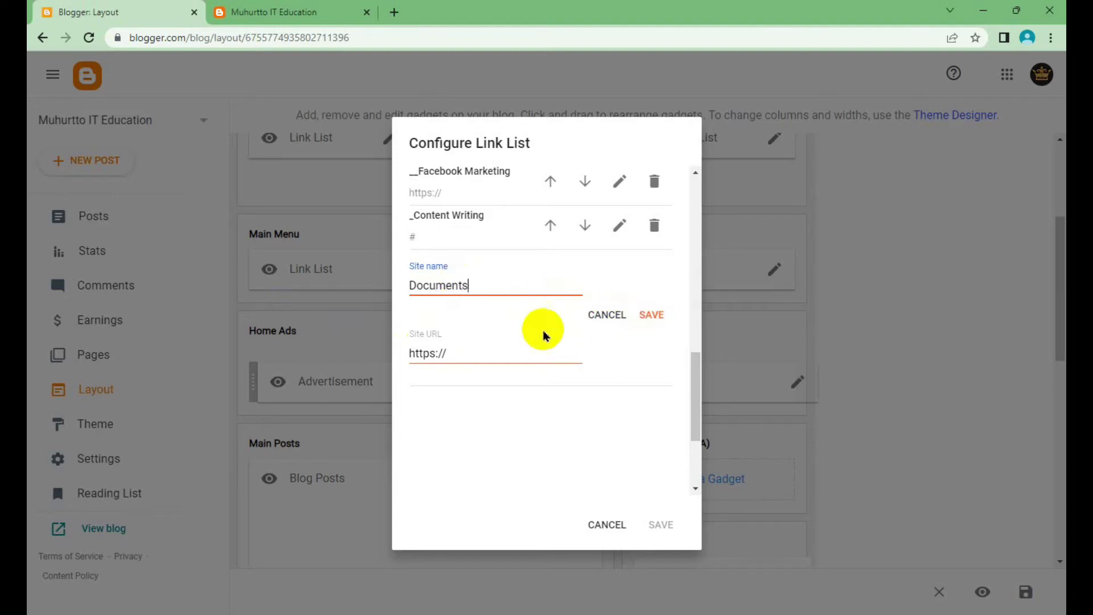
drag(466, 351, 342, 360)
text(#)
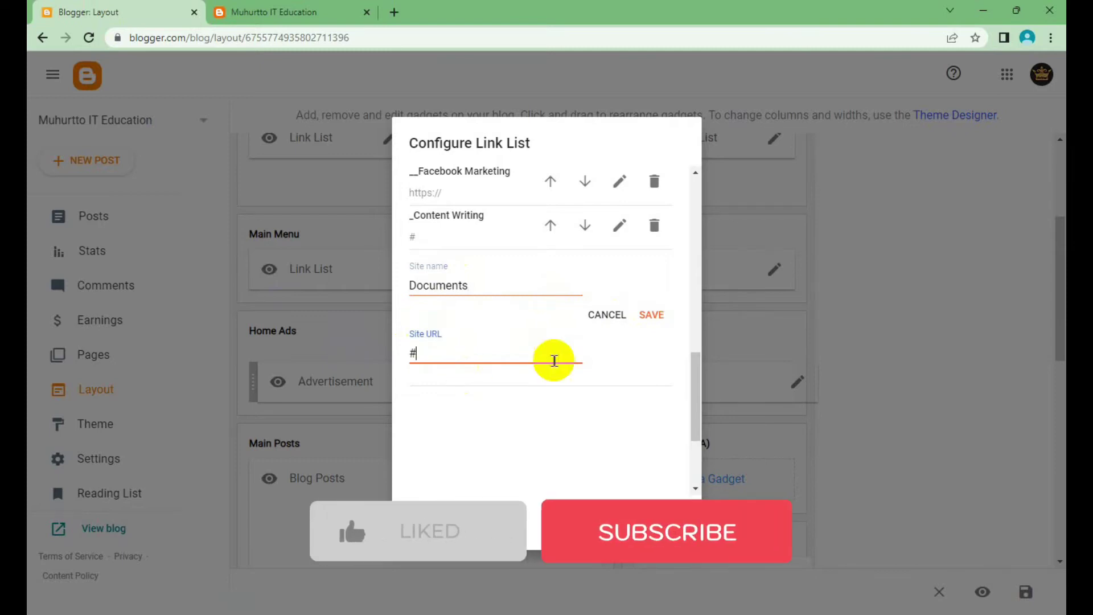
click(652, 314)
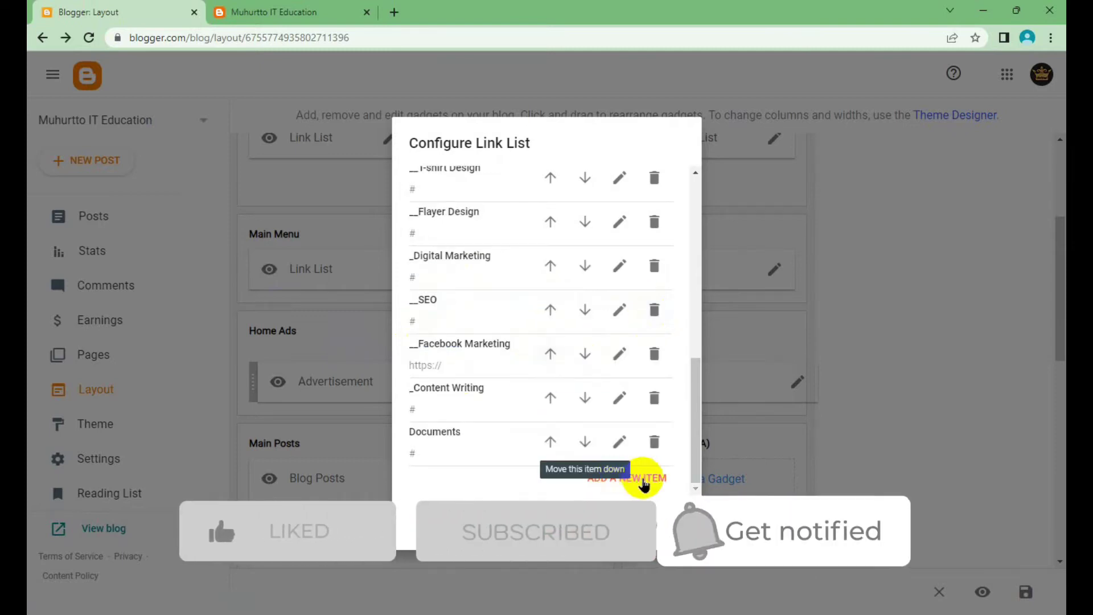
Step: Add a Web Documents item linked to #
click(639, 478)
scroll(507, 370, down, 5)
scroll(503, 353, up, 3)
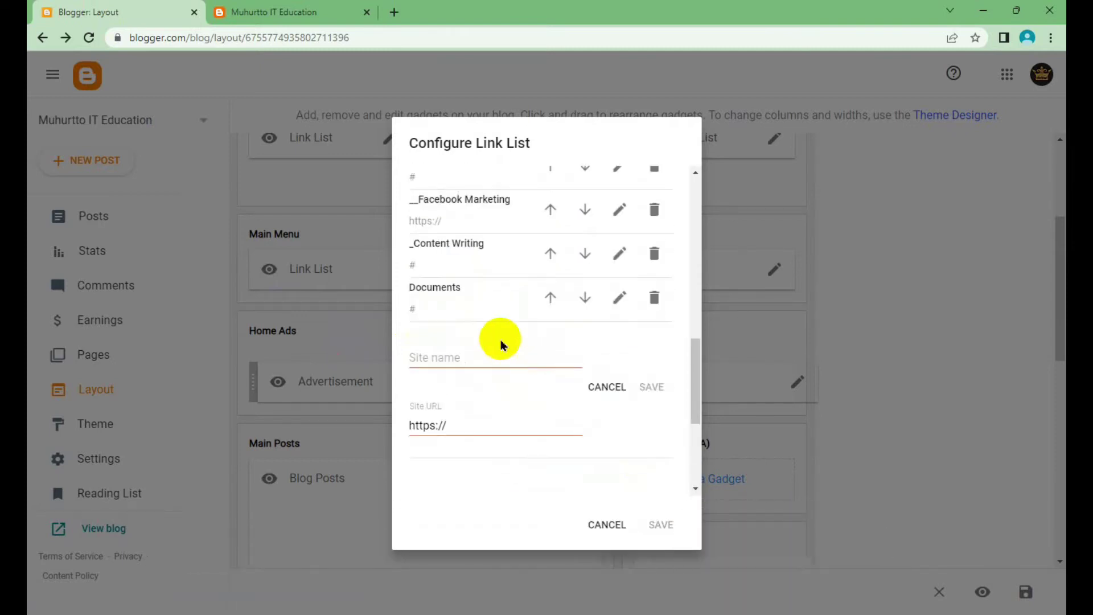
drag(464, 421, 351, 433)
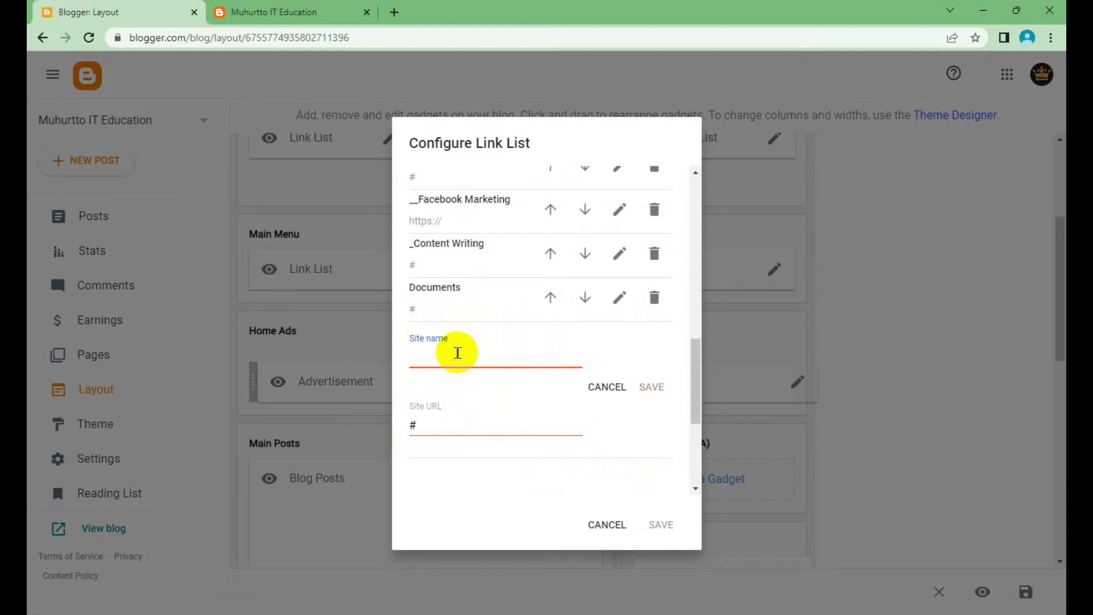
text(eb D)
text(ocs)
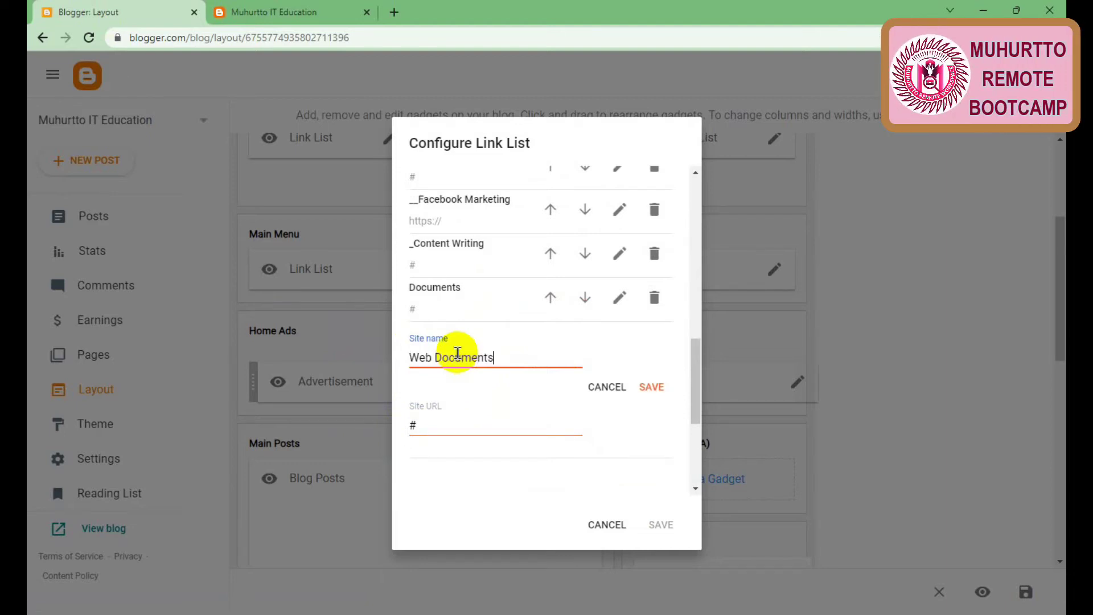
drag(554, 356, 360, 377)
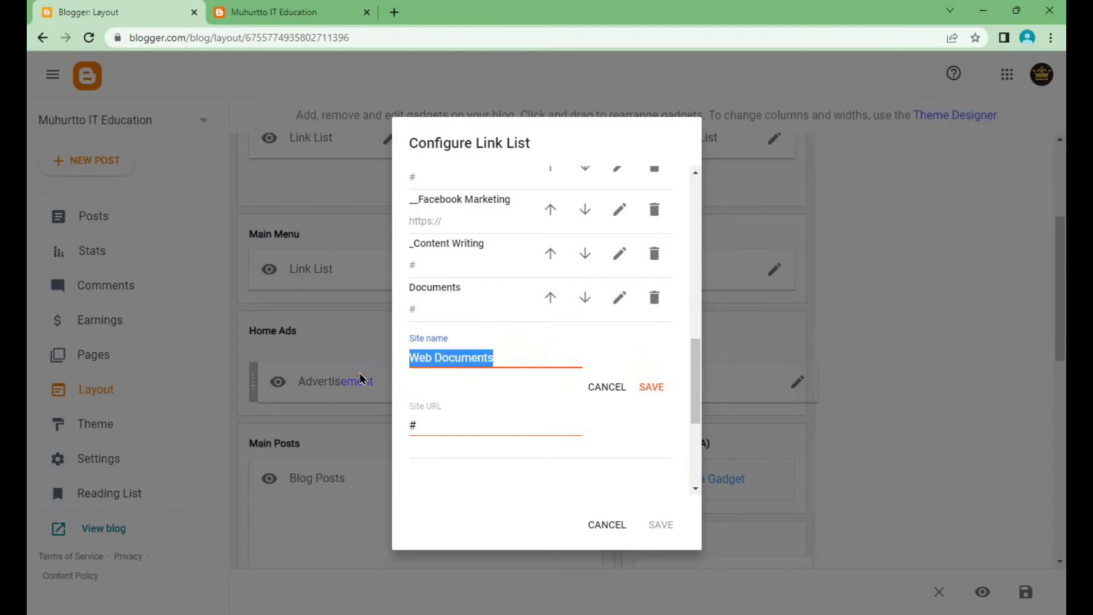
click(651, 387)
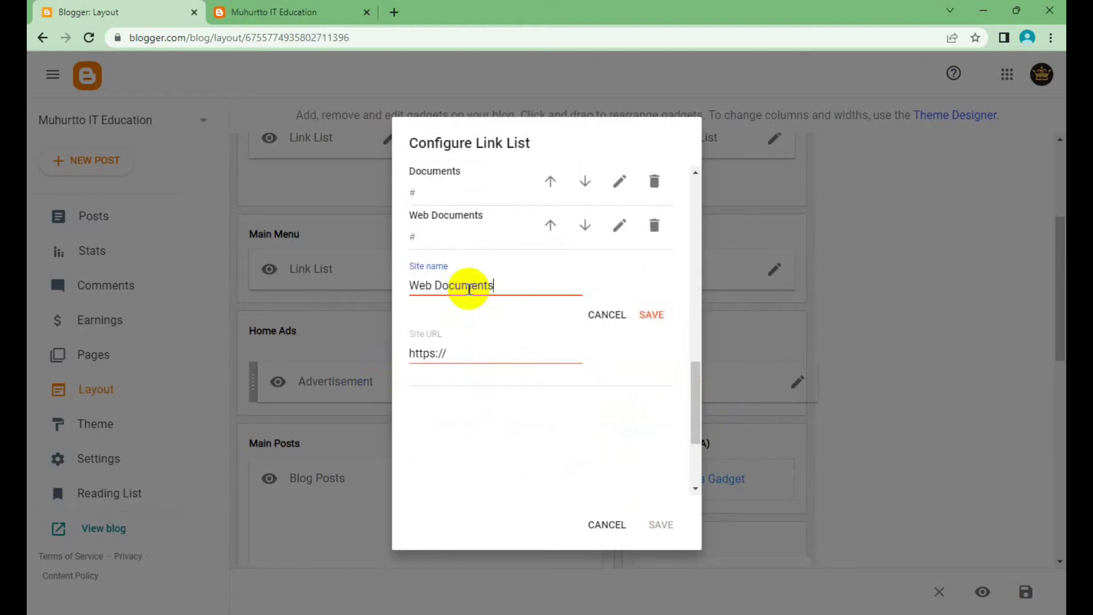
Step: Add a _Video Documents item linked to #
text(Video)
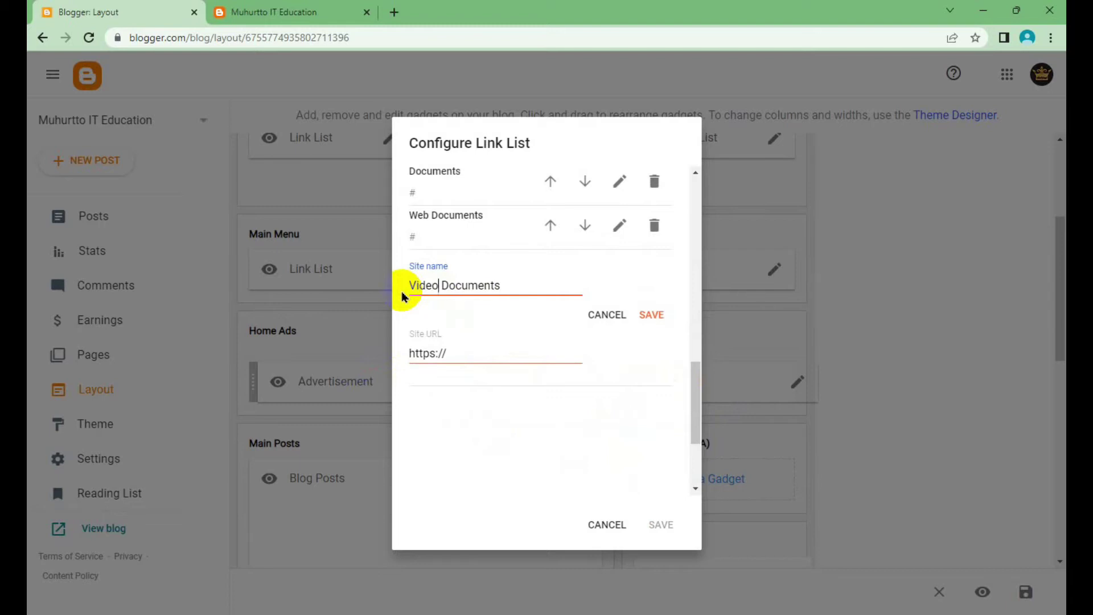
click(452, 348)
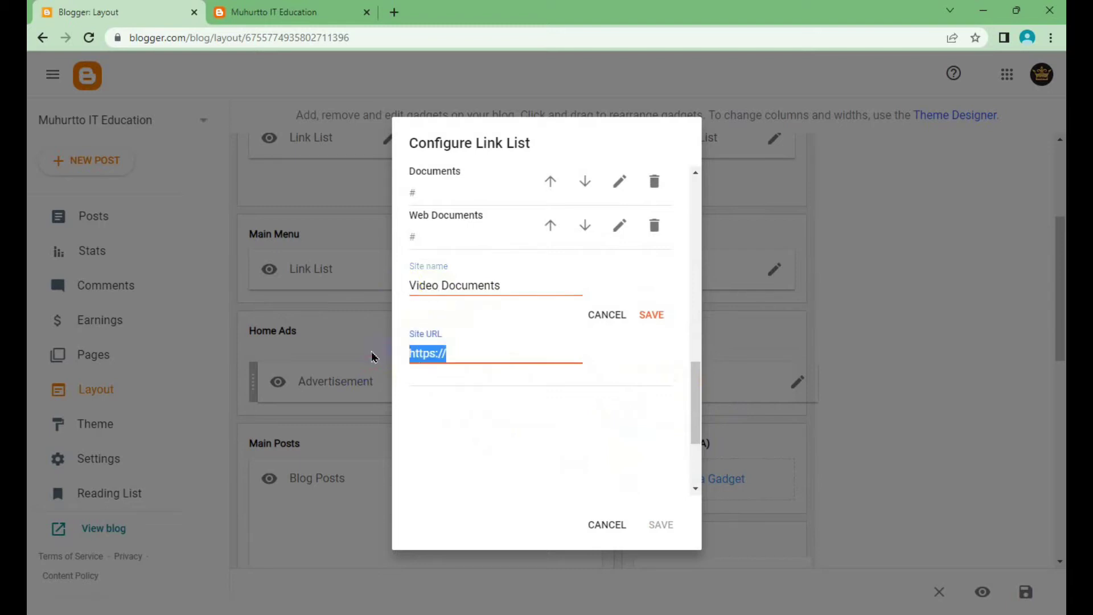
text(#)
scroll(444, 380, up, 4)
scroll(446, 380, down, 3)
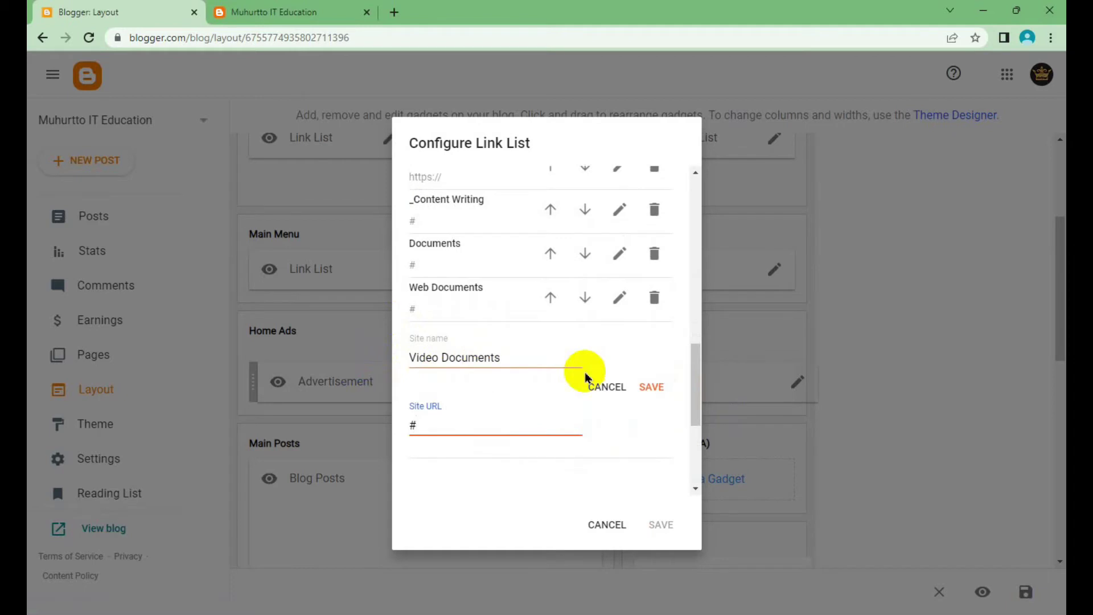
click(412, 357)
text(_)
click(658, 388)
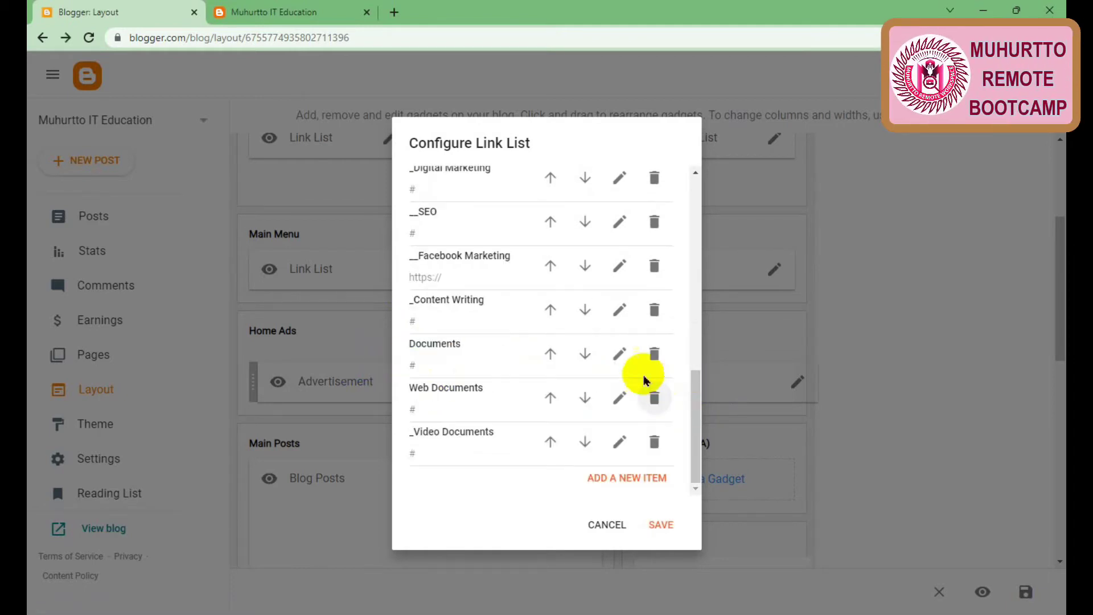
Step: Rename Web Documents to _Web Documents, save the link list and compare with the reference blog
click(618, 396)
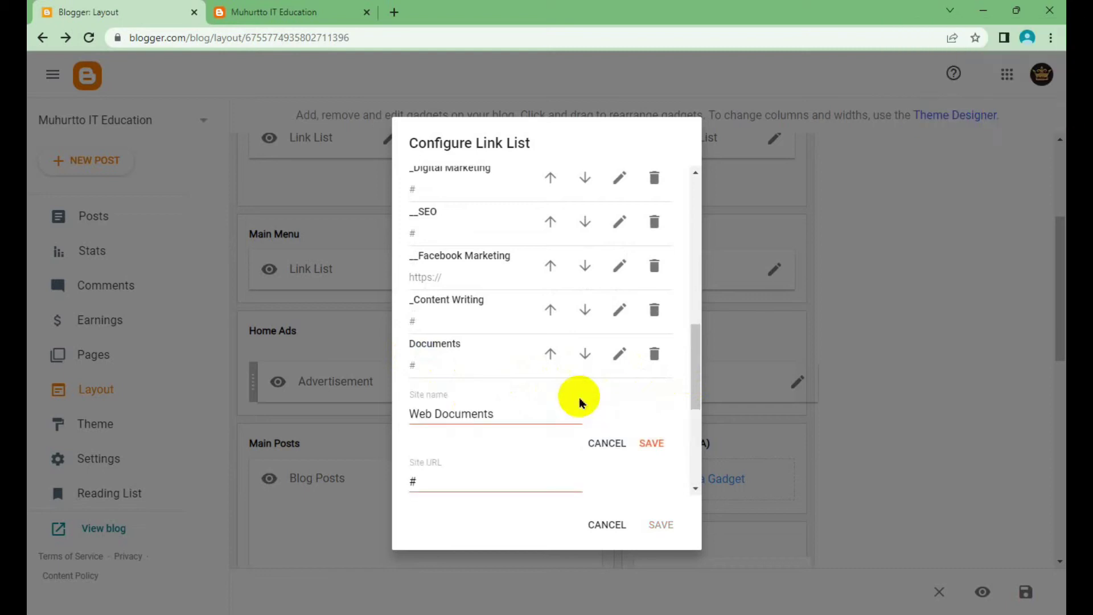
click(412, 413)
text(_)
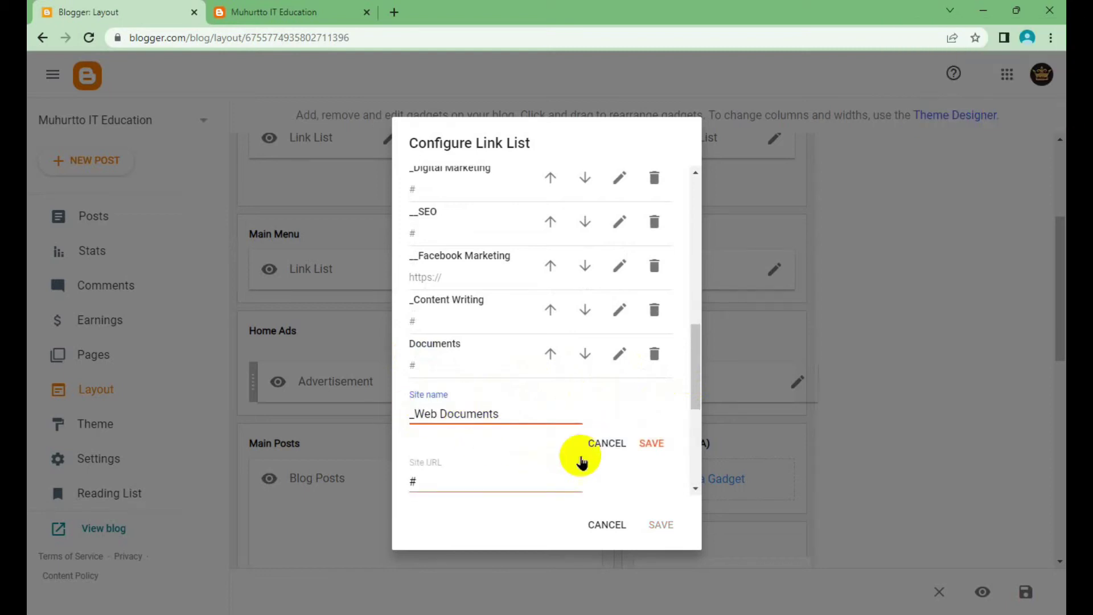
click(652, 443)
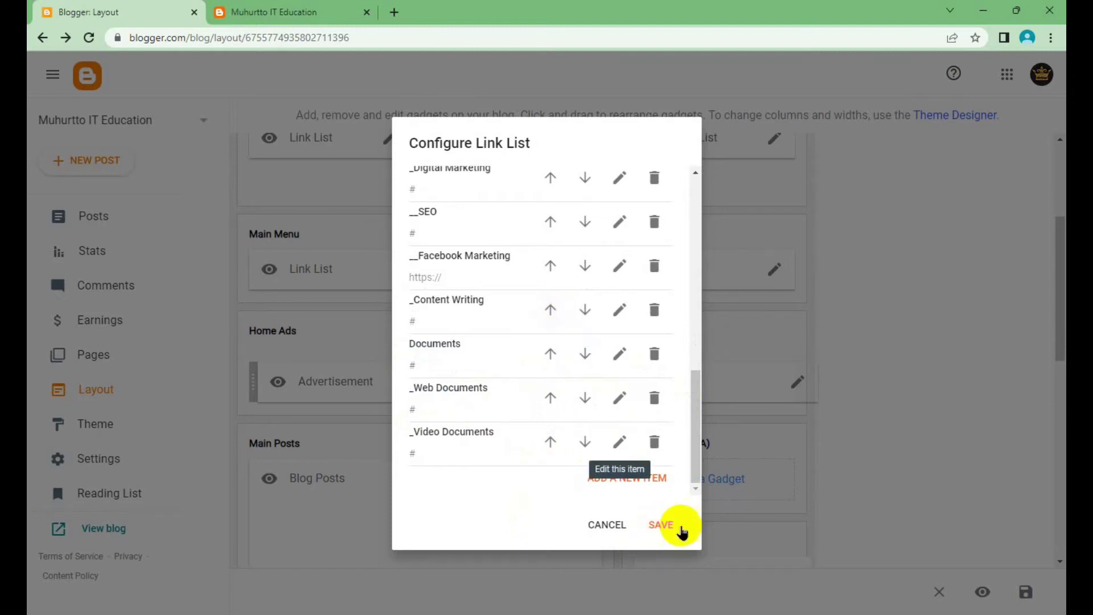
click(638, 478)
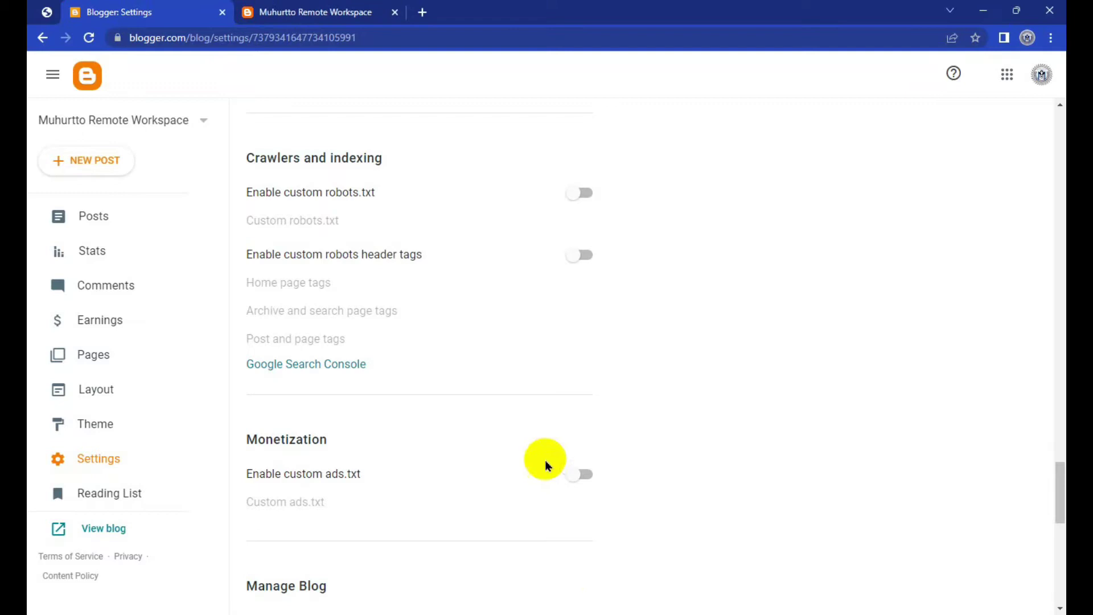
click(259, 11)
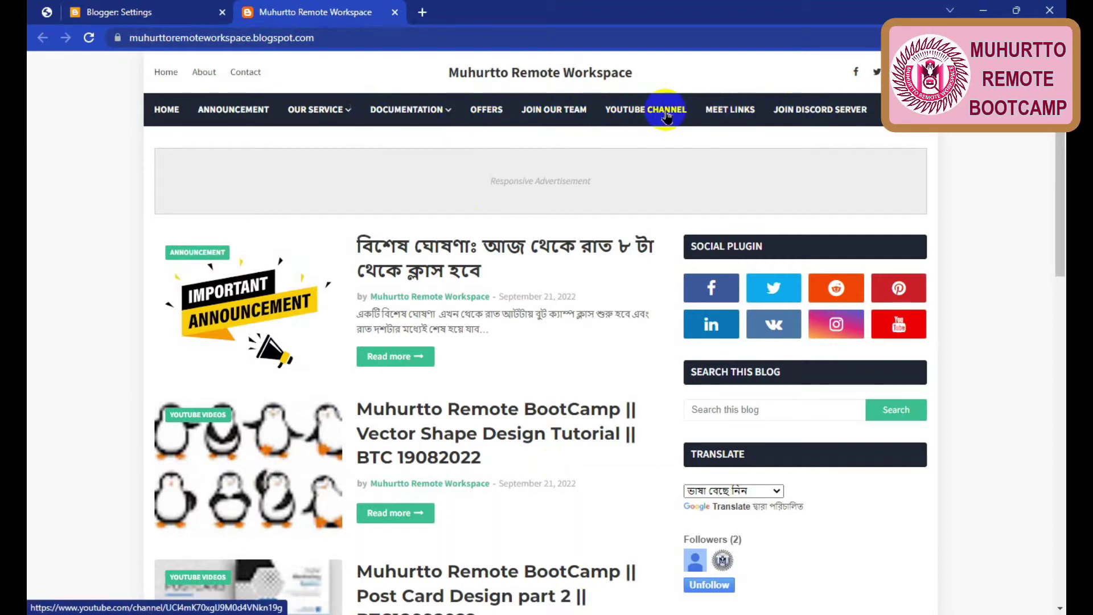
click(120, 12)
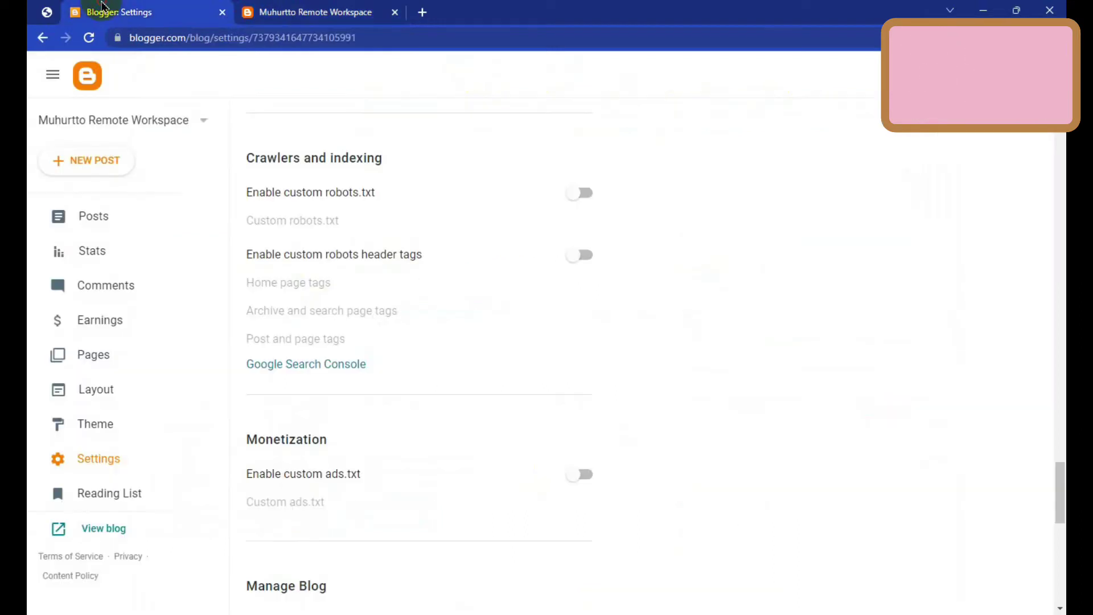
click(738, 524)
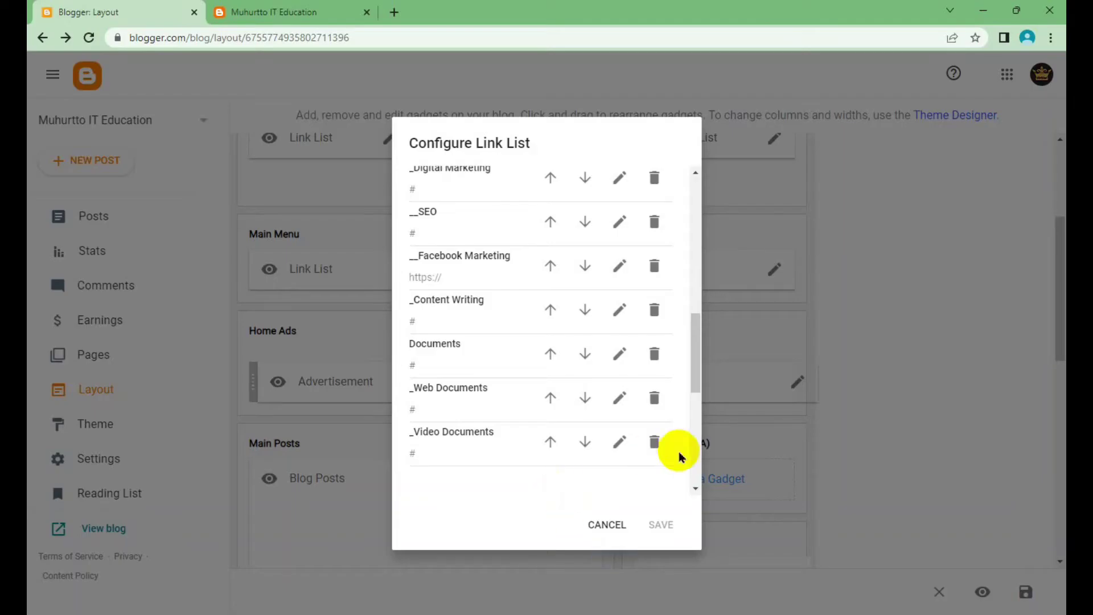
Step: Name the new menu item YouTube, correcting its spelling
scroll(598, 427, down, 3)
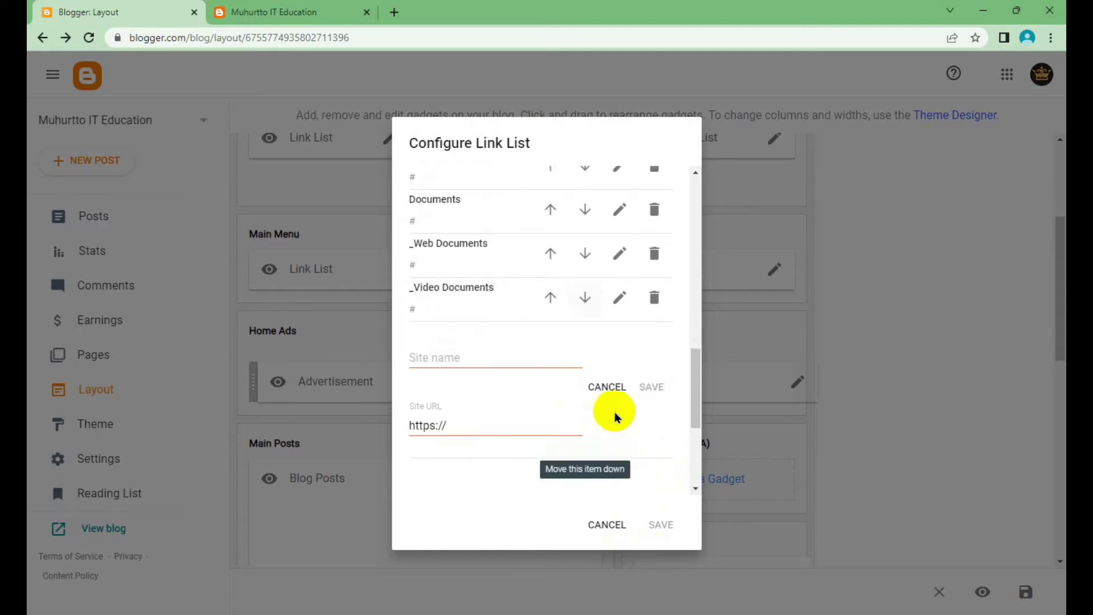
click(487, 358)
text(You)
text(tube)
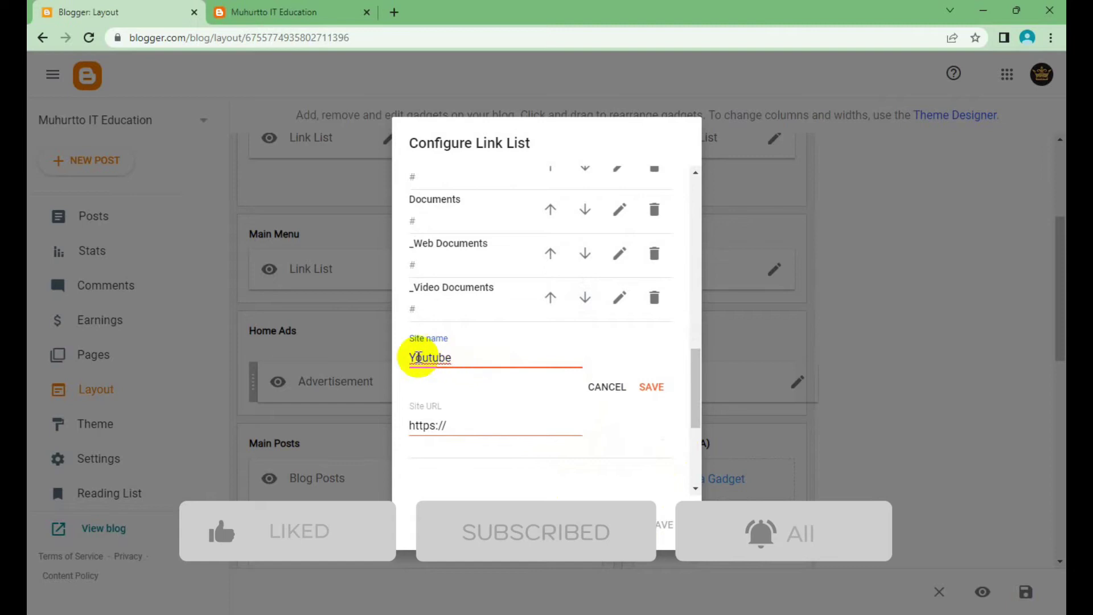
double_click(433, 358)
right_click(438, 357)
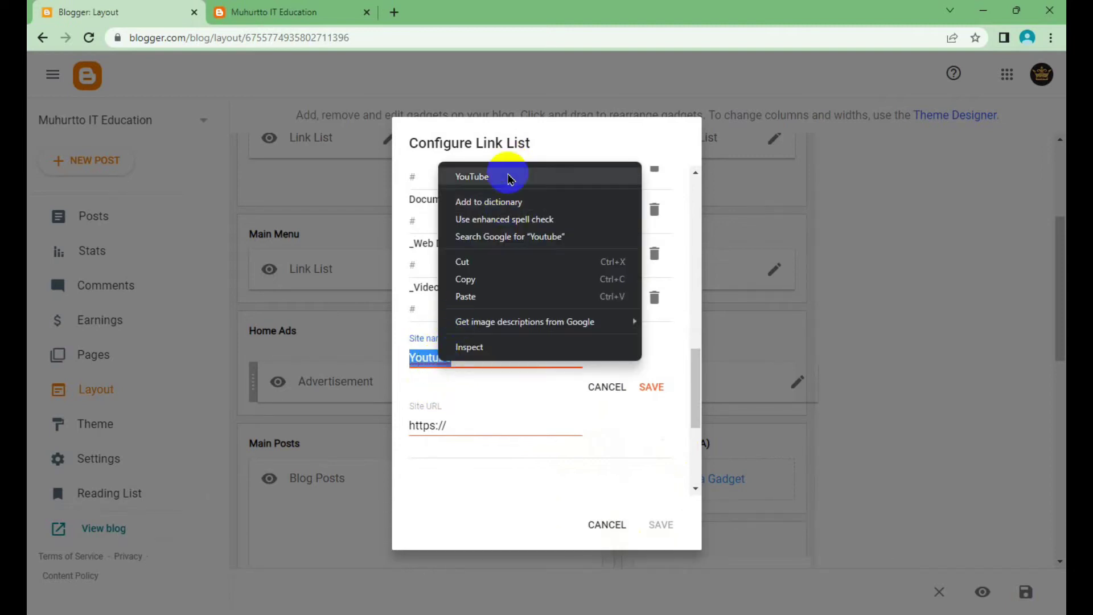
click(495, 176)
Step: Link the YouTube item to the Muhurtto Remote BootCamp channel address and save the list
drag(457, 430, 354, 433)
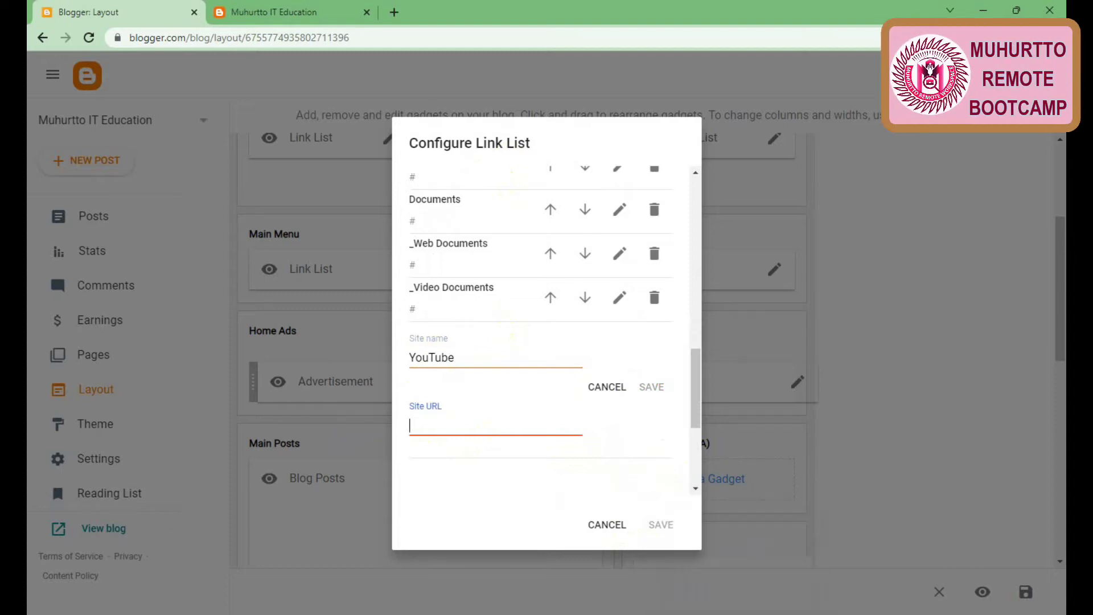
key(ctrl+n)
click(162, 60)
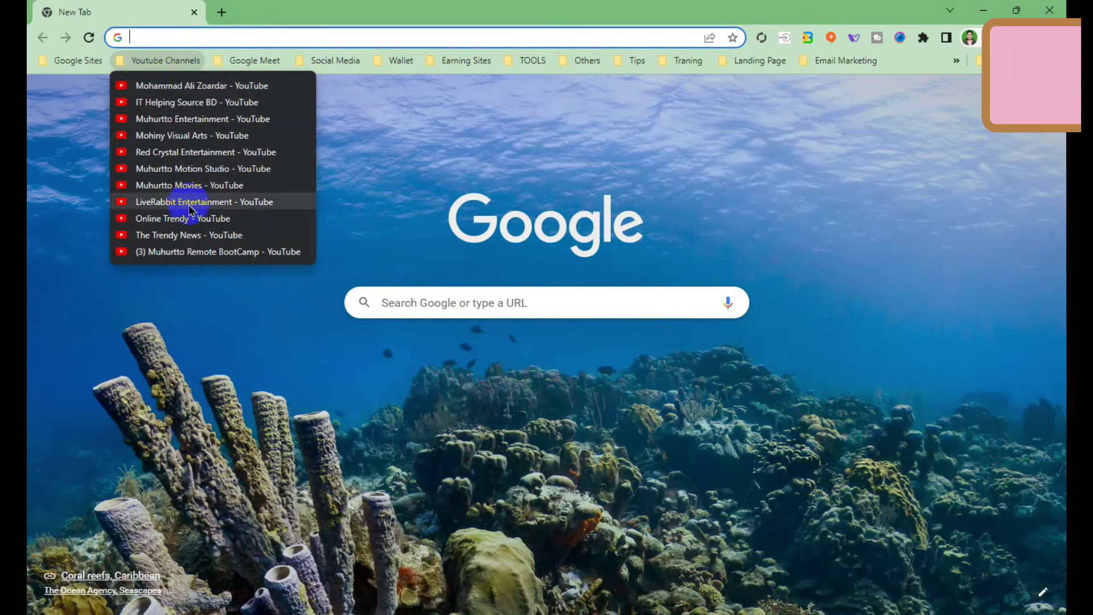
middle_click(197, 252)
click(279, 7)
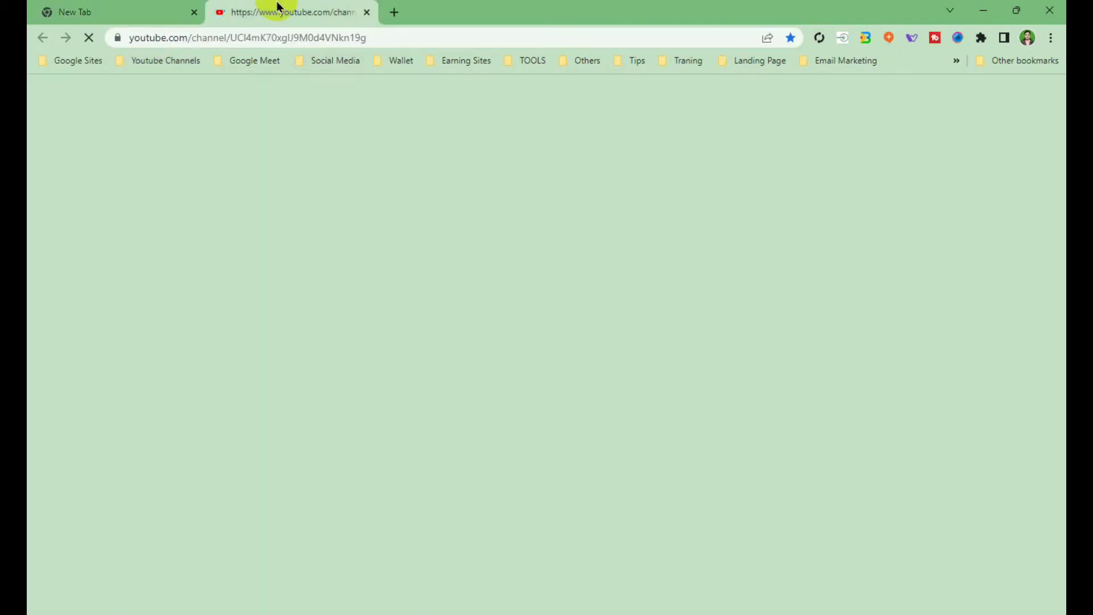
drag(380, 40, 103, 38)
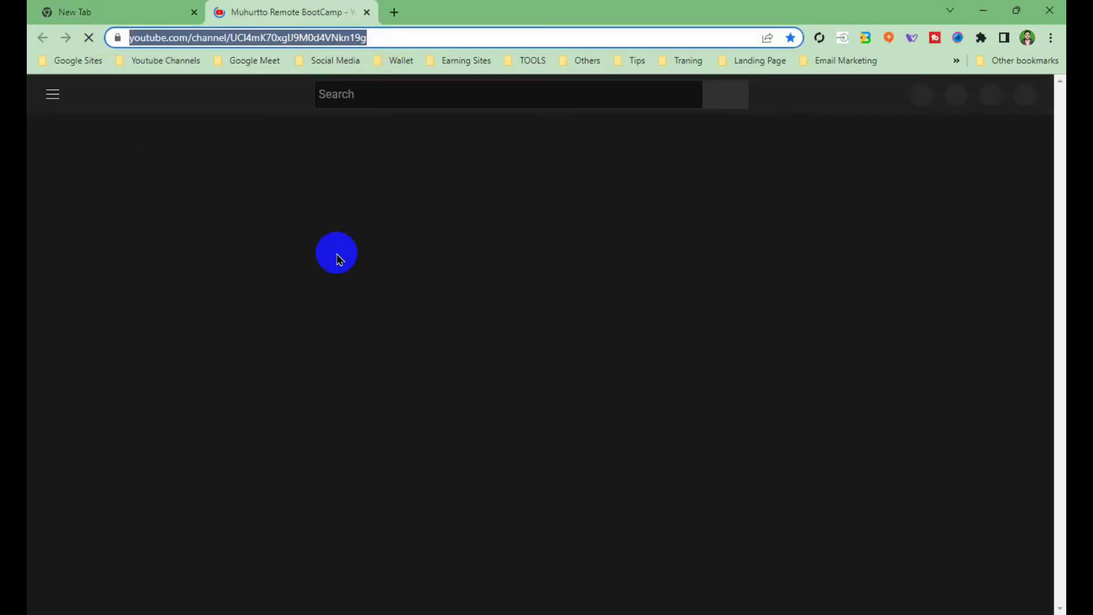
click(365, 12)
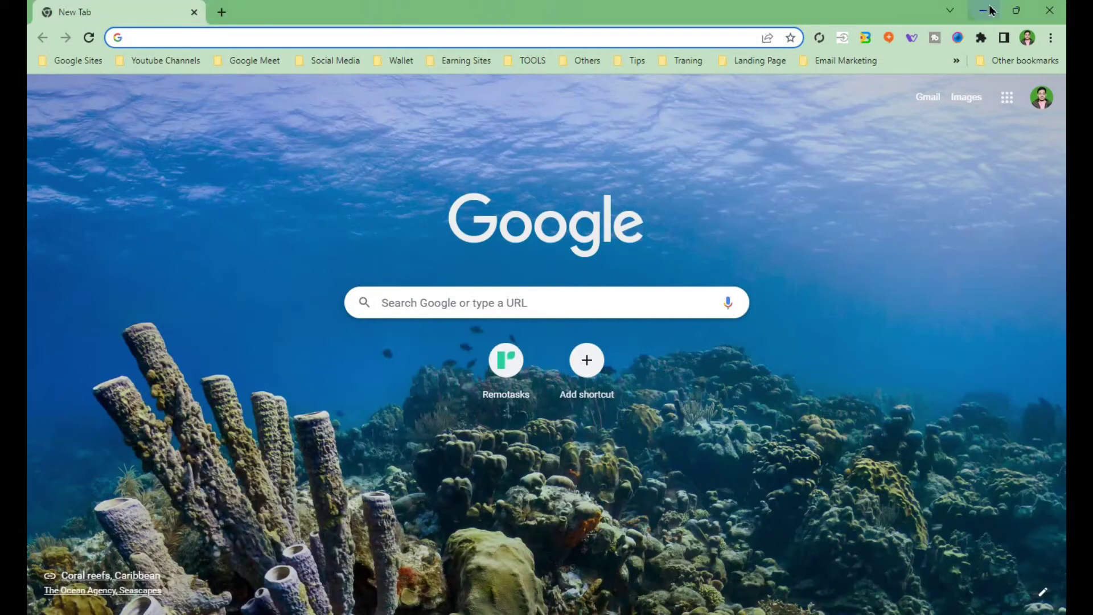
click(990, 10)
key(ctrl+v)
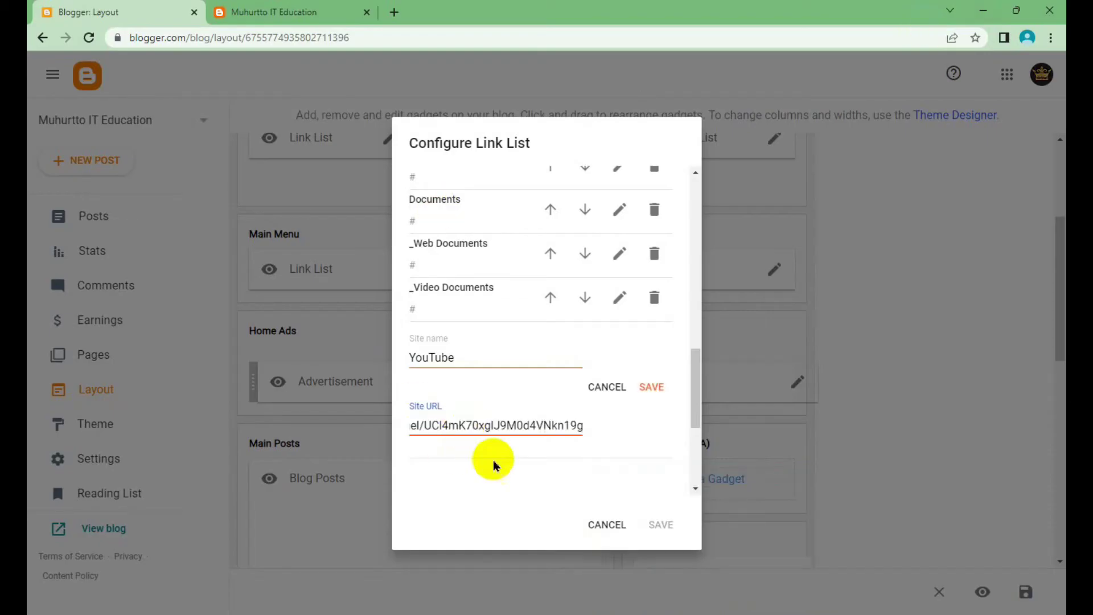
click(651, 388)
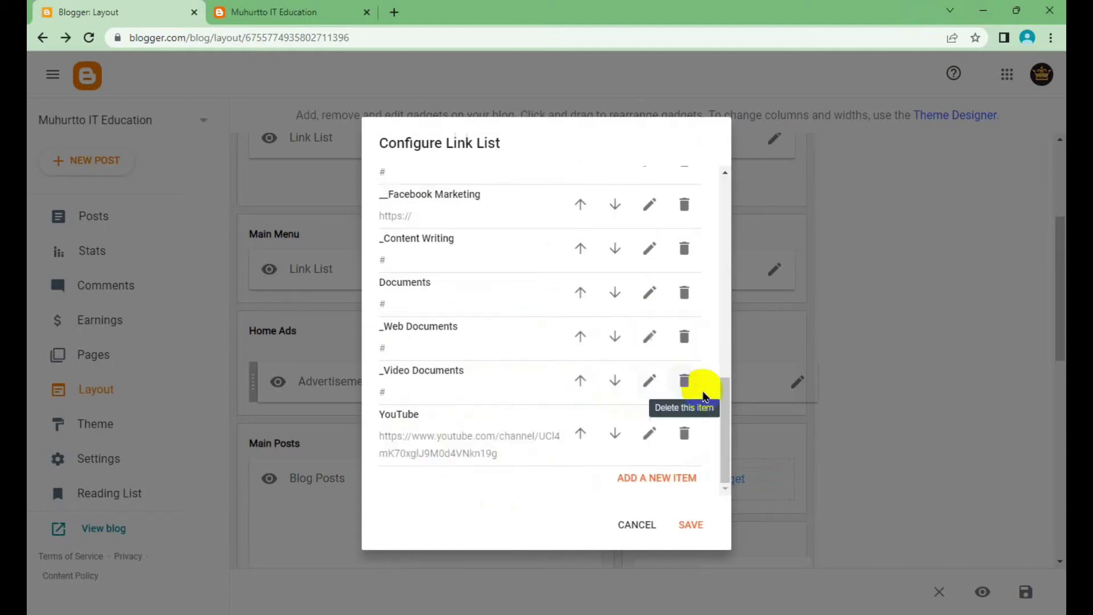
click(691, 524)
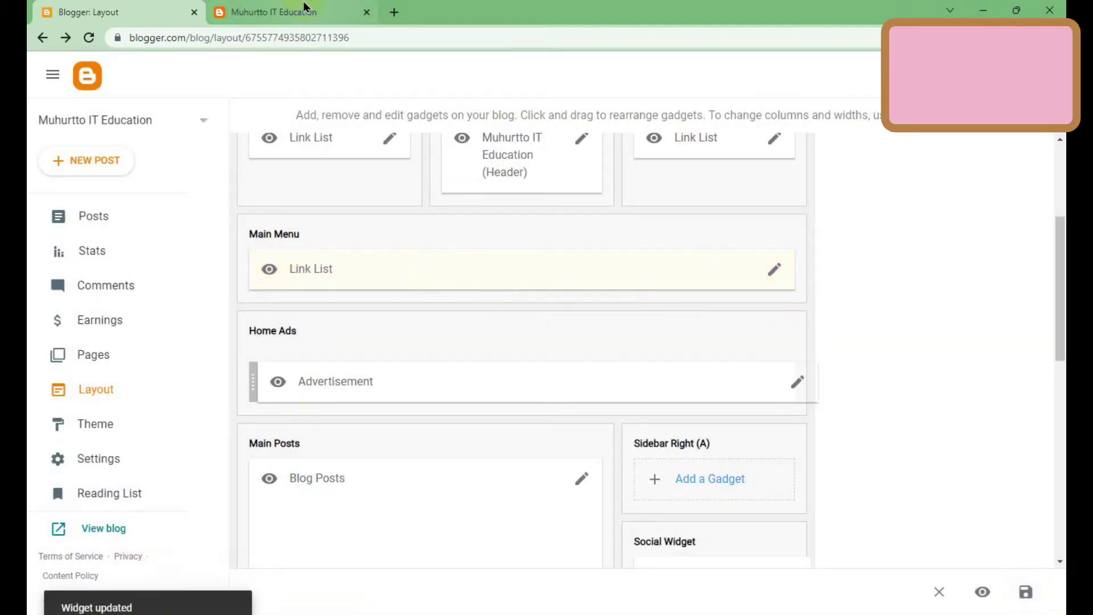
click(279, 11)
right_click(471, 306)
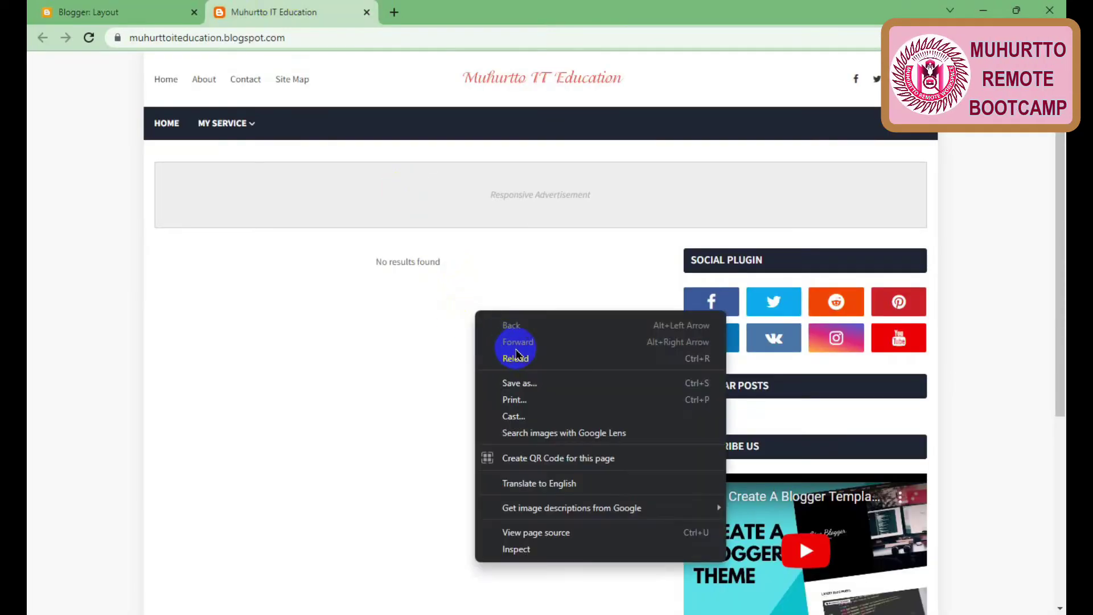
click(517, 356)
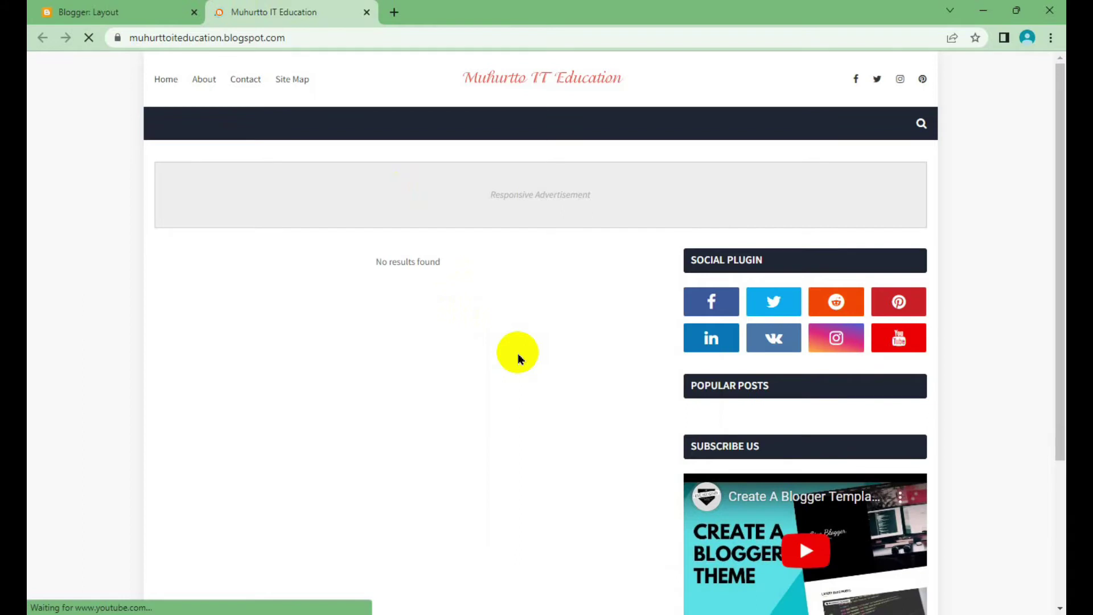
click(311, 122)
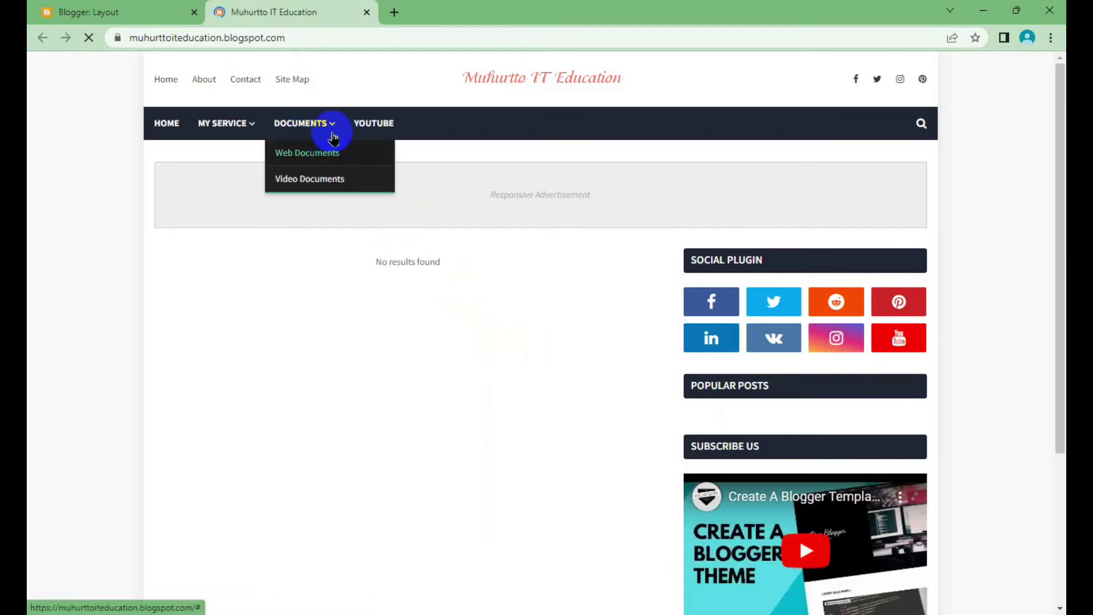
click(400, 131)
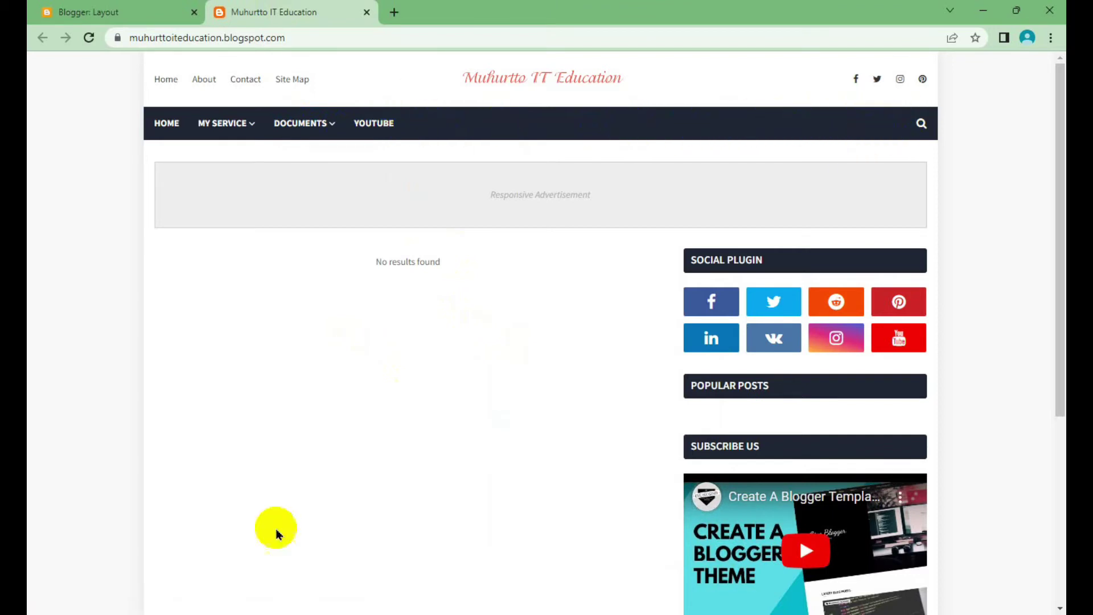
click(782, 130)
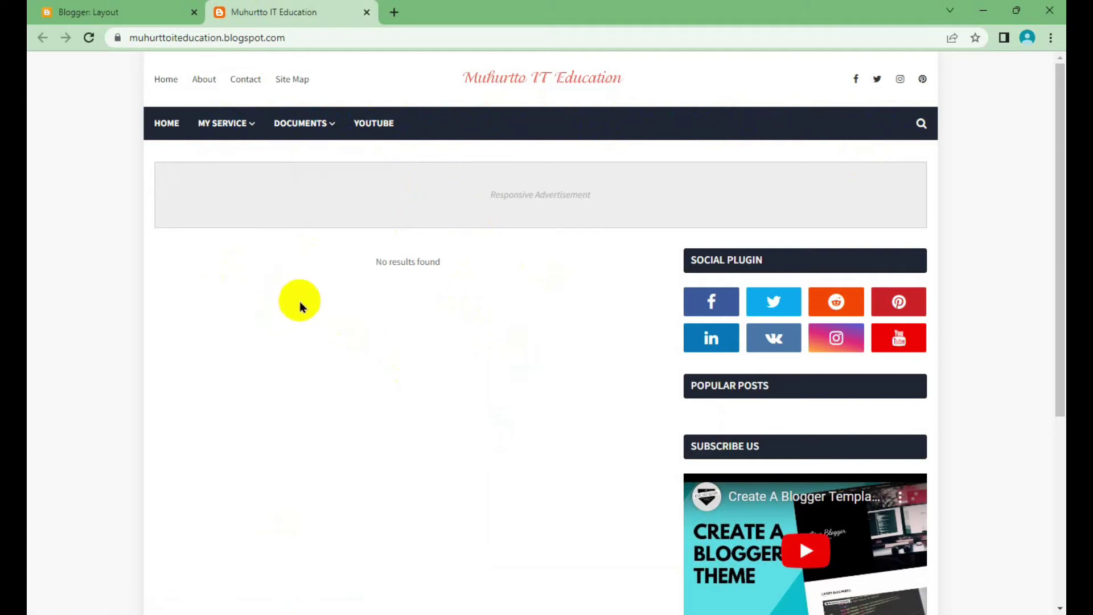
click(235, 124)
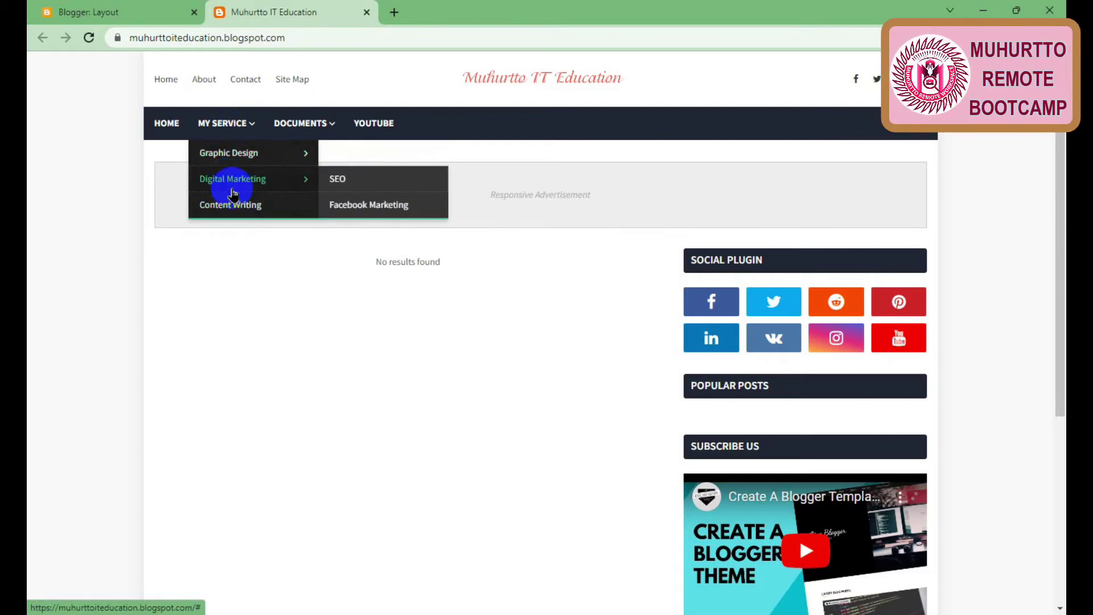
mouse_move(303, 123)
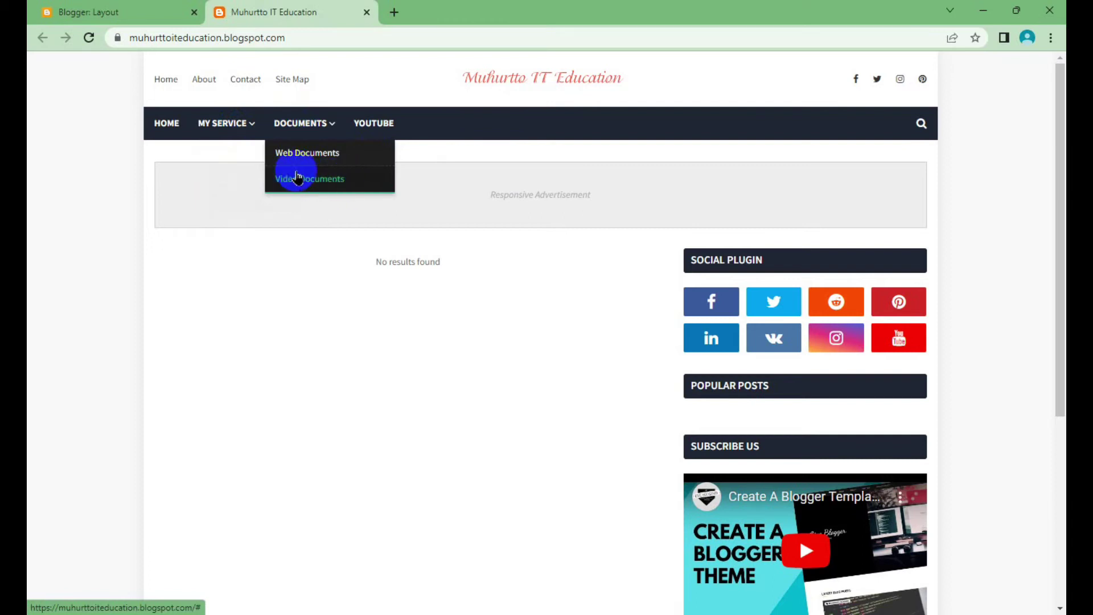
click(381, 190)
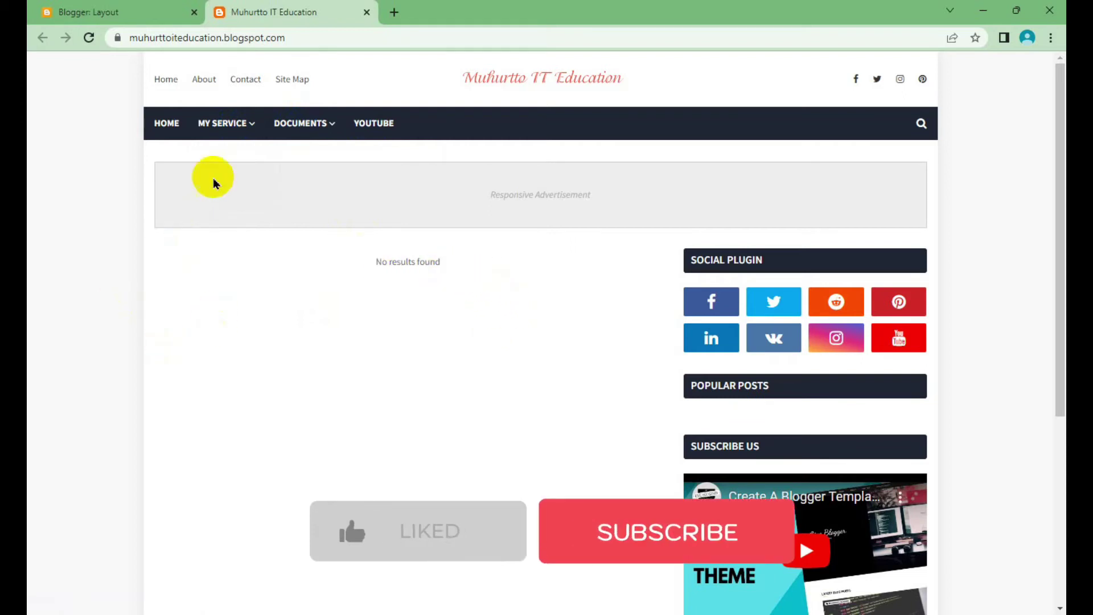
click(137, 9)
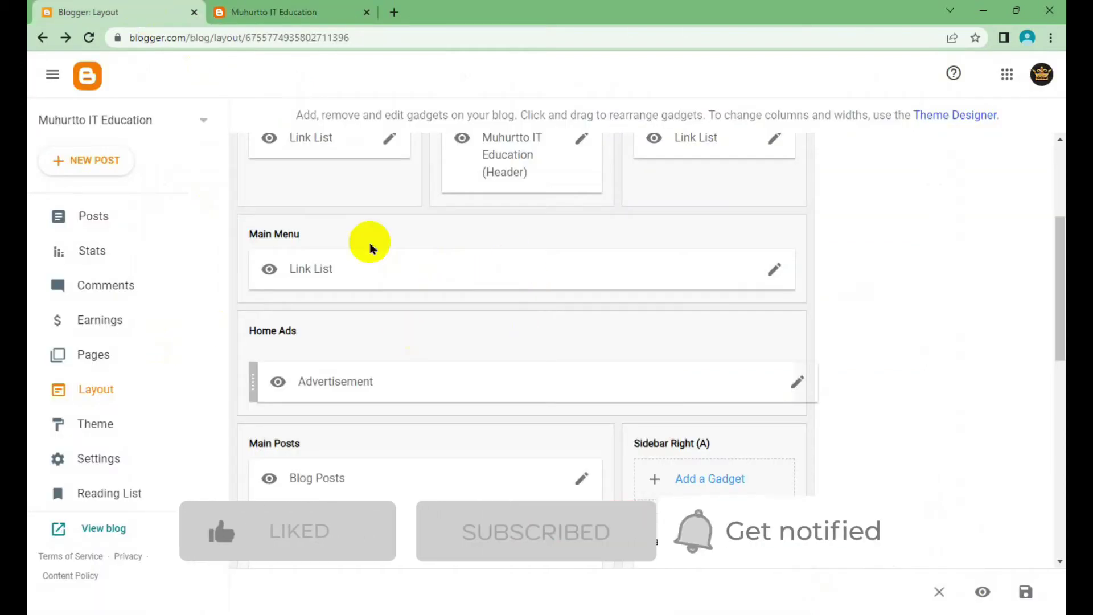
Step: Start a new post and open the insert-image-by-URL window
click(100, 168)
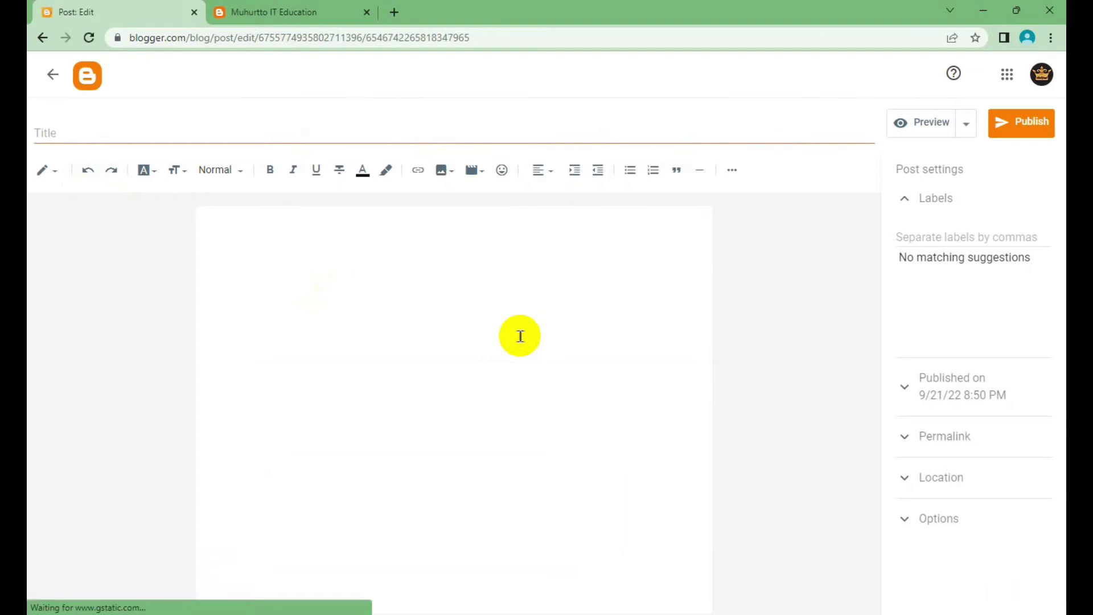
click(450, 171)
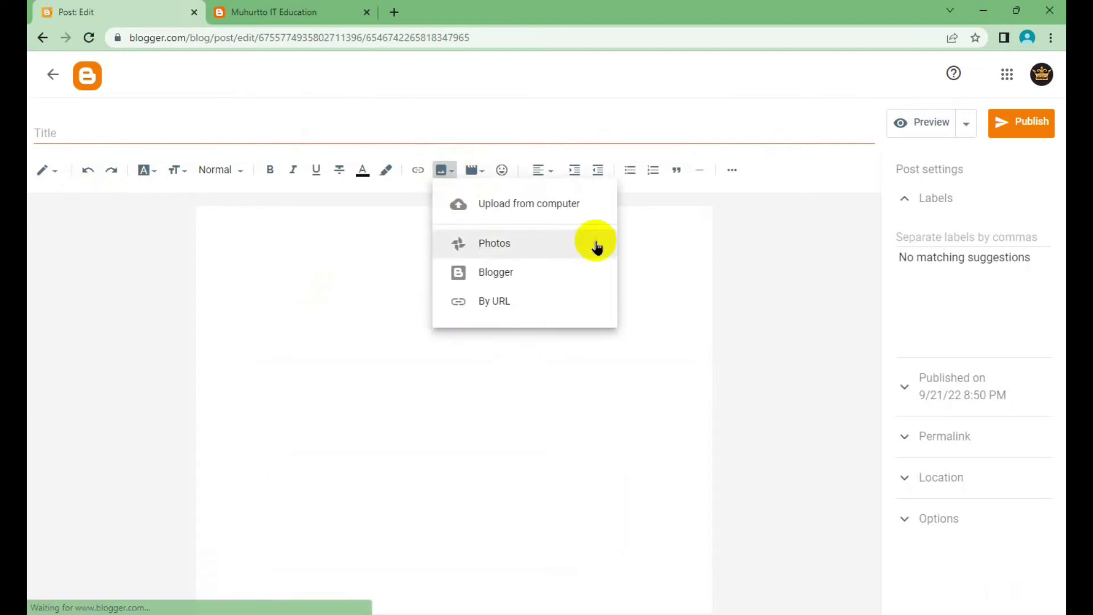
click(495, 301)
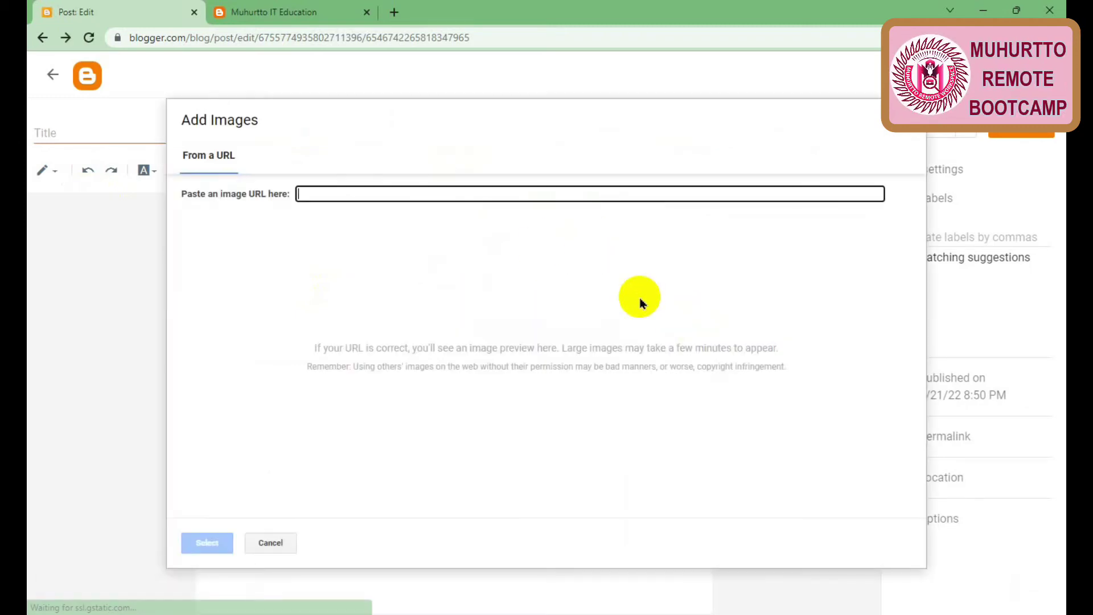
click(306, 7)
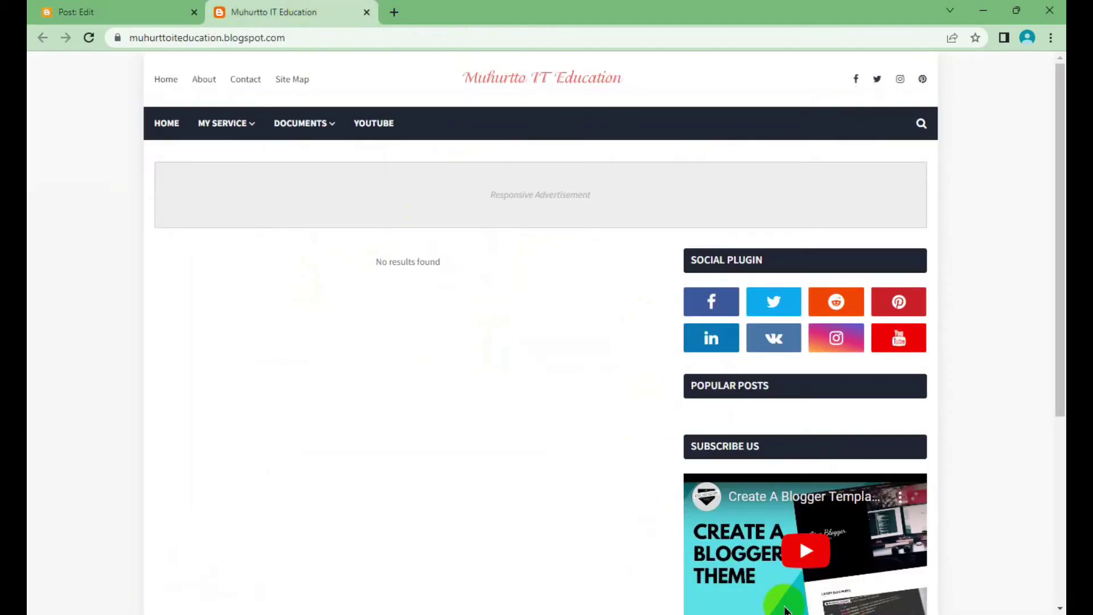
mouse_move(608, 547)
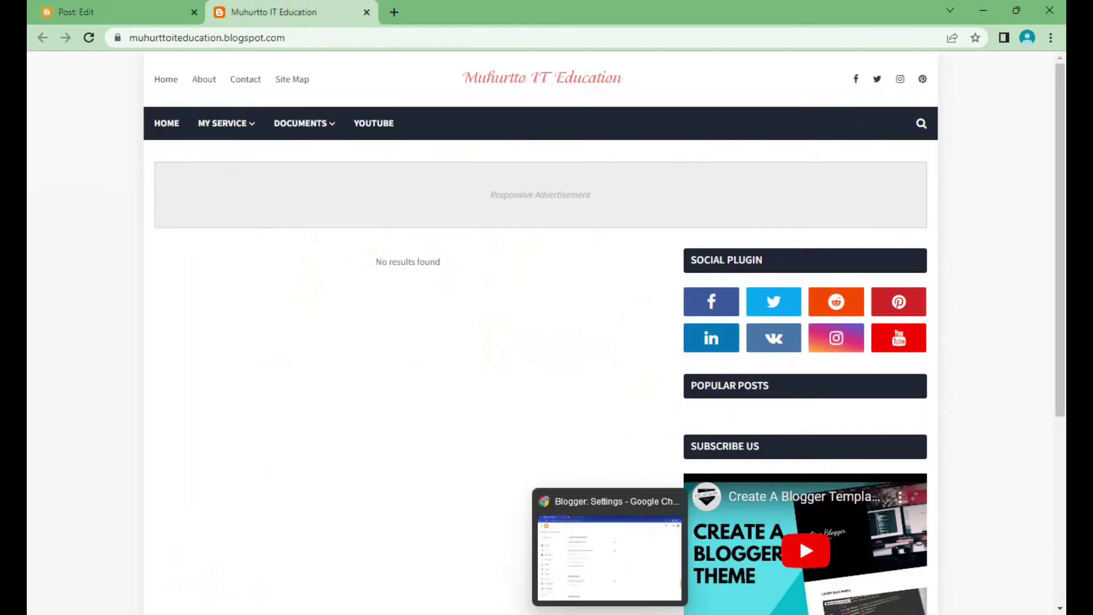
Step: Open the first Fiverr gig's public preview from My Gigs and select its title
click(550, 533)
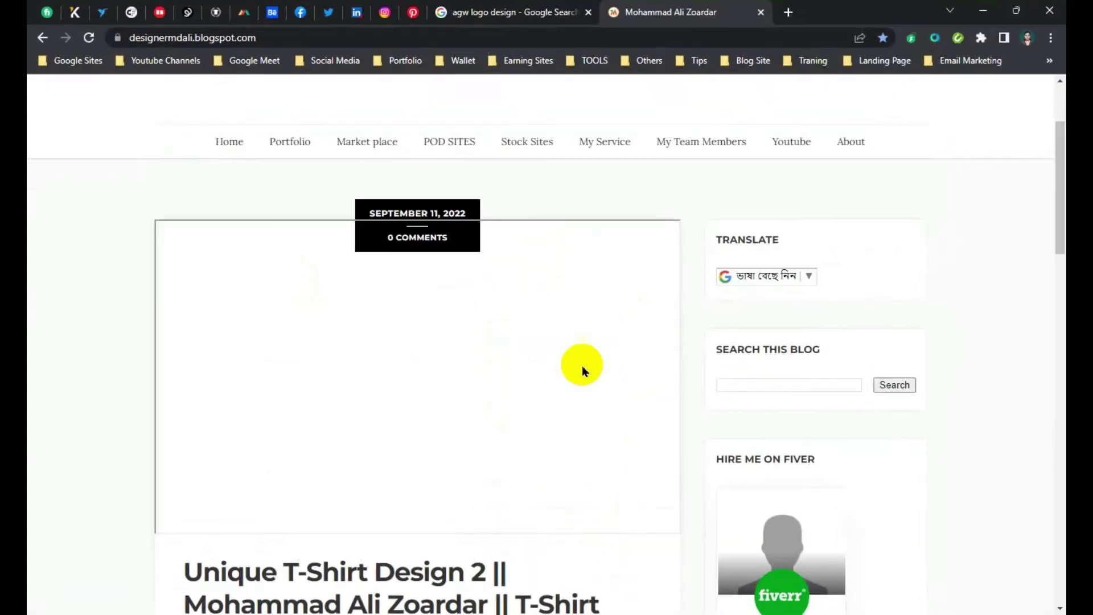
click(44, 9)
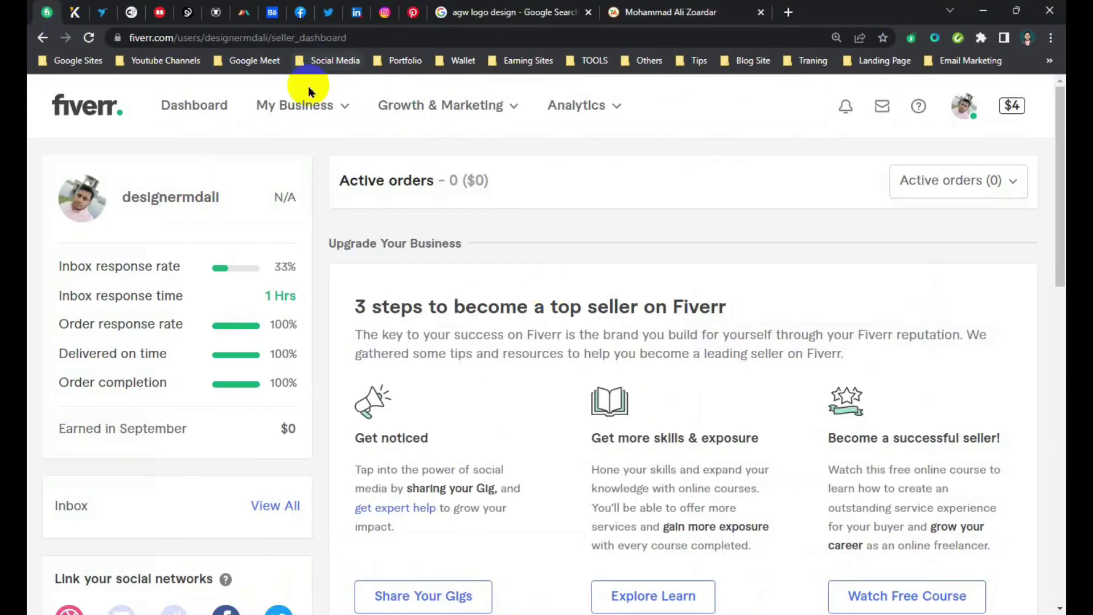
click(312, 225)
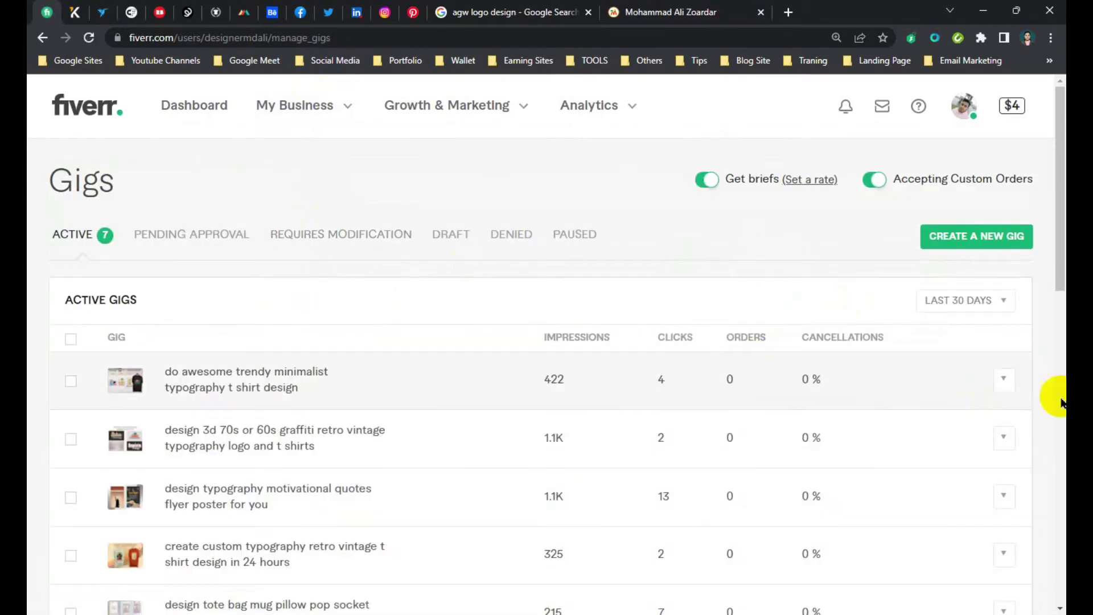
click(1004, 382)
click(975, 384)
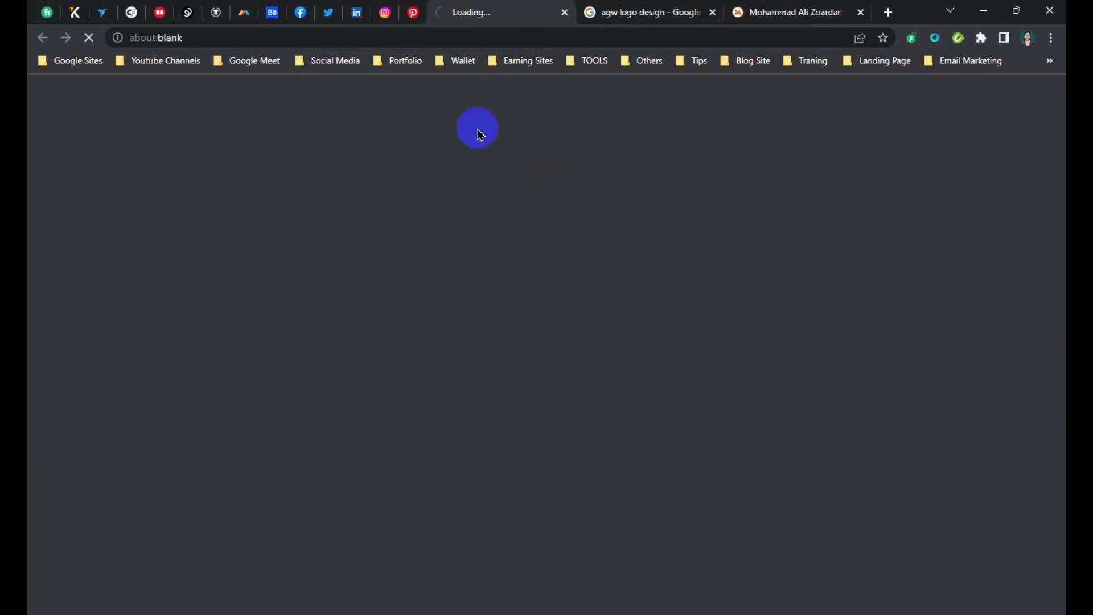
drag(181, 433, 31, 411)
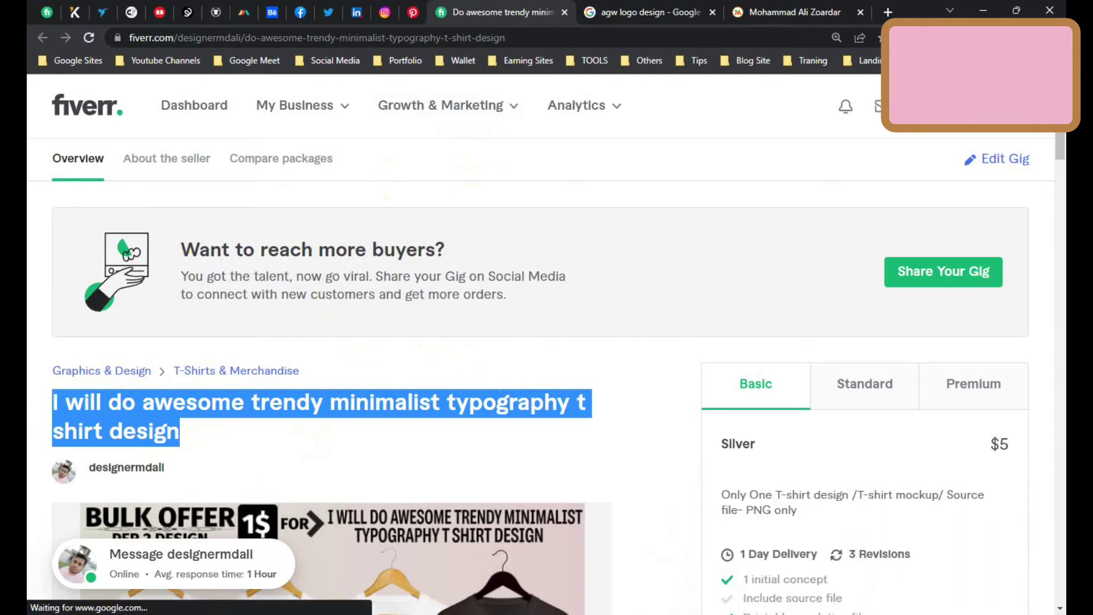
key(alt+Tab)
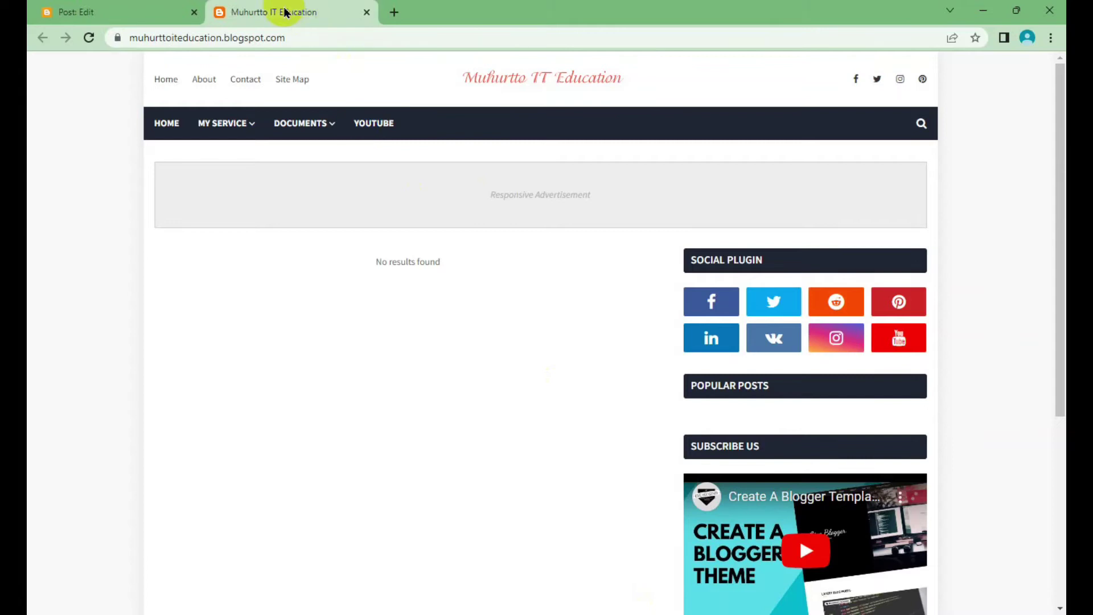
Step: Paste the gig title as the post title and reopen the add-image-by-URL window
click(140, 8)
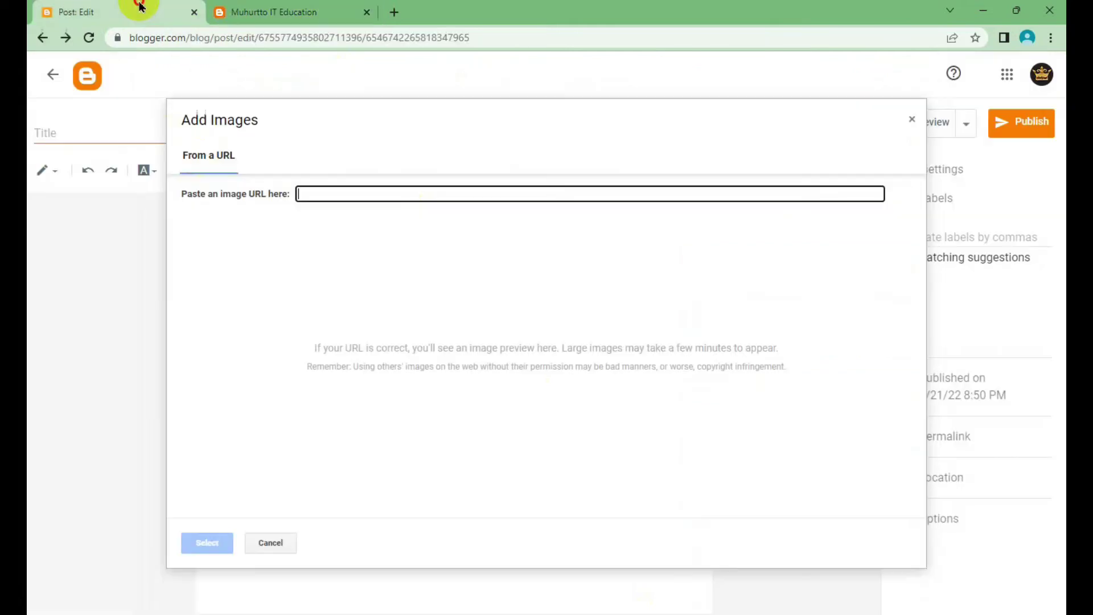
click(277, 539)
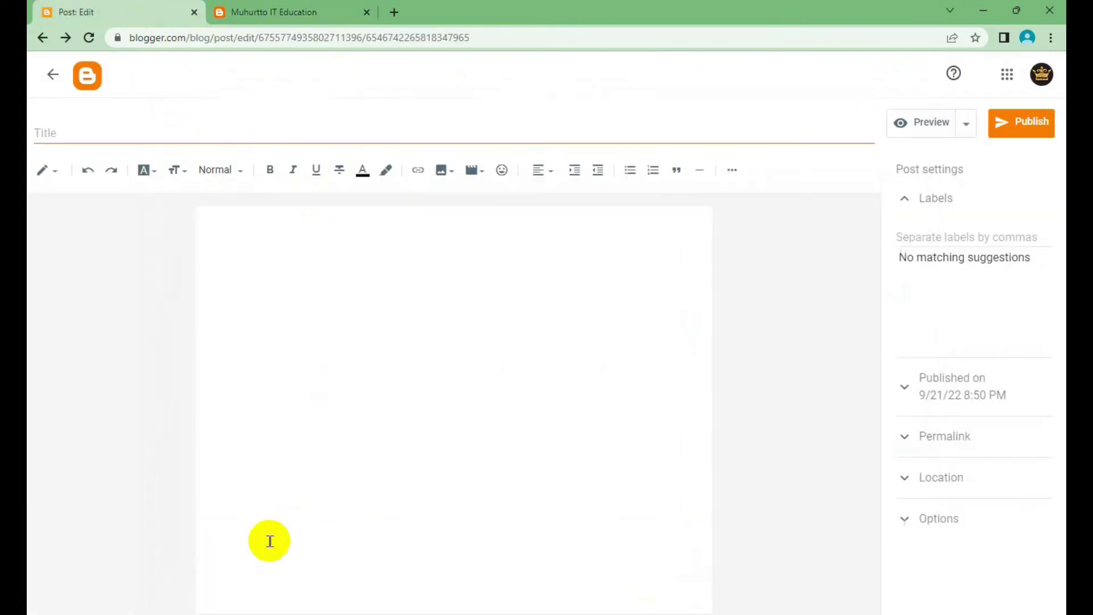
text(I will do awesome trendy minimalist typography t shirt design)
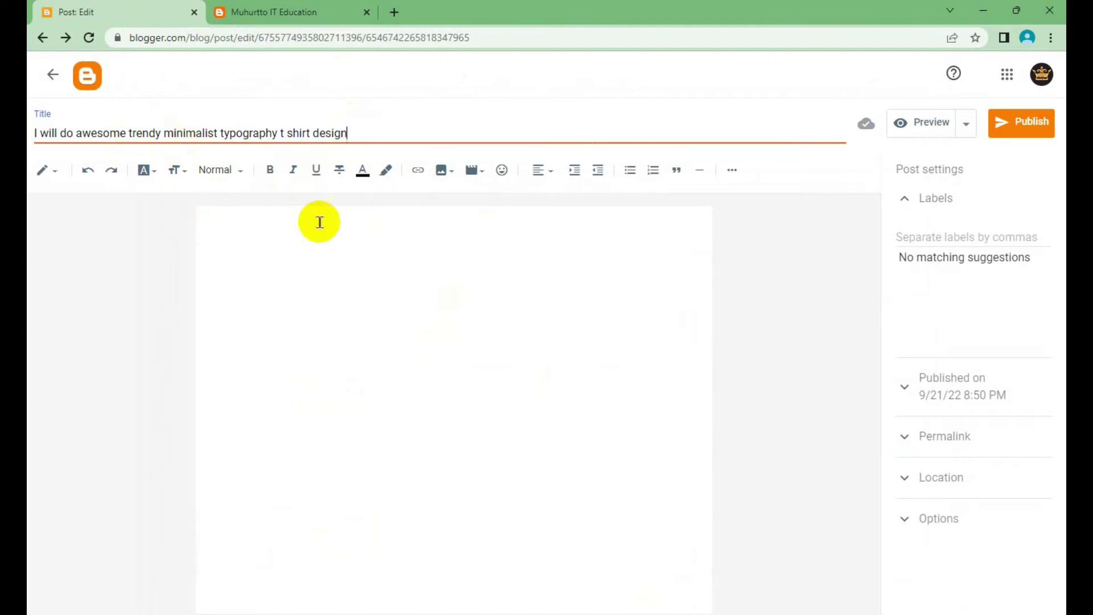
click(468, 171)
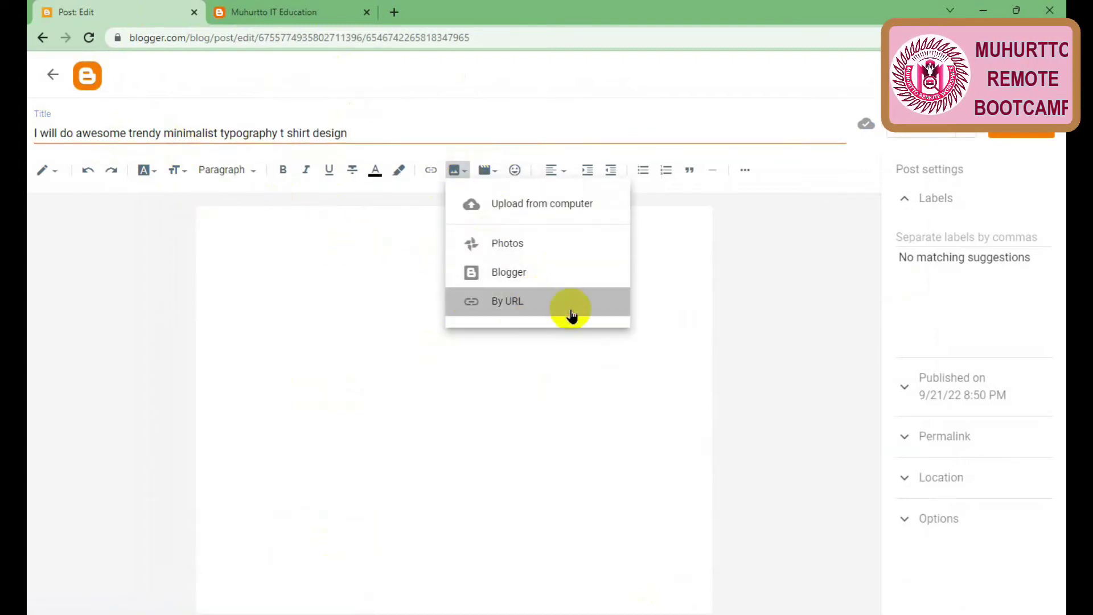
click(568, 308)
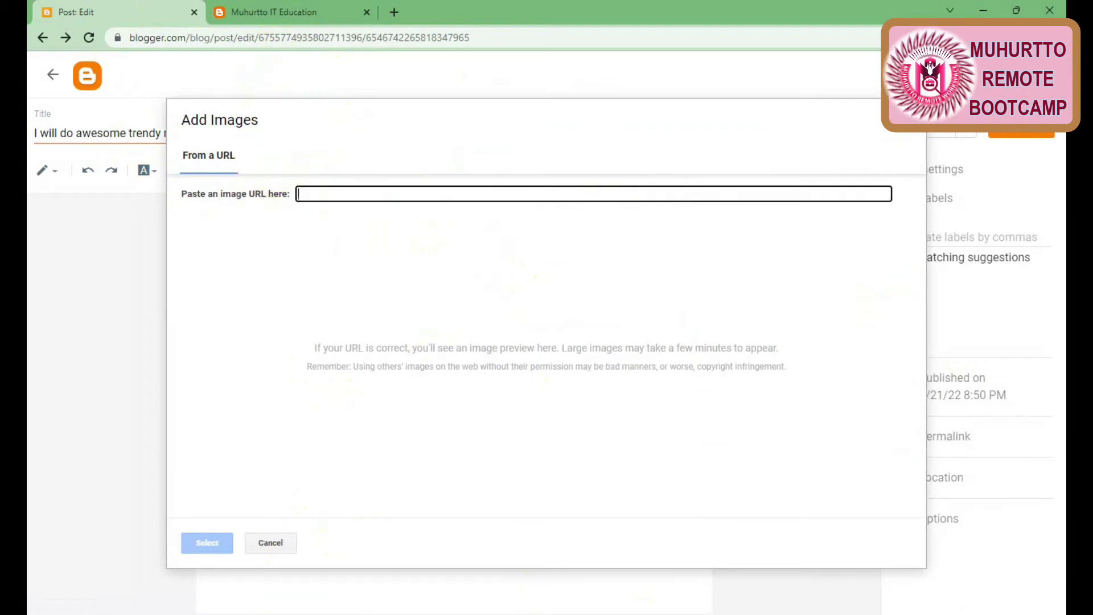
Step: Copy the Fiverr gig's share link and return to the add-image window
click(655, 610)
click(571, 540)
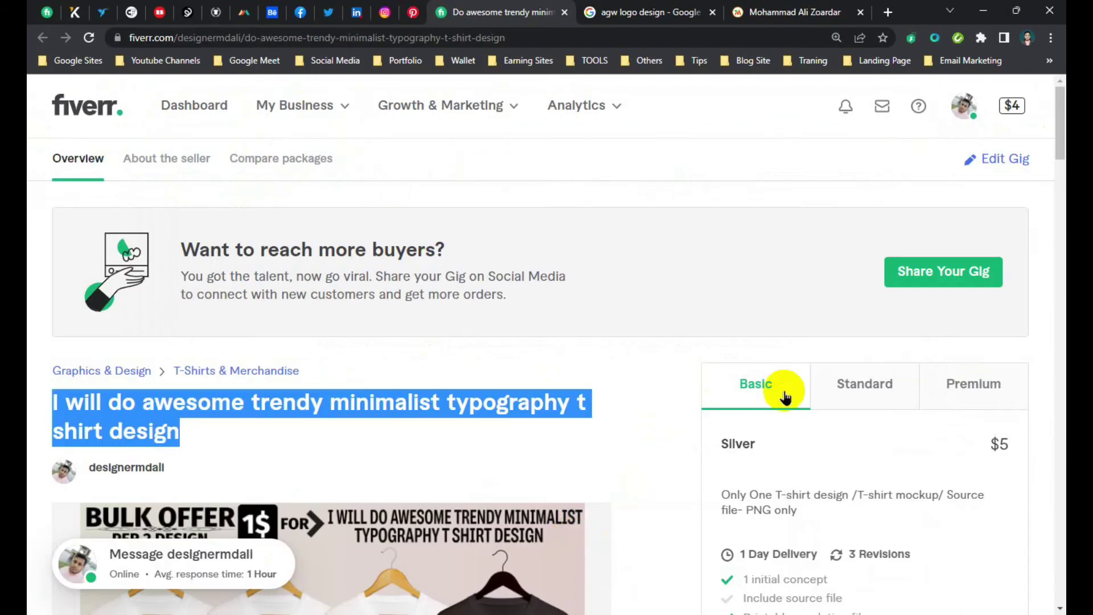
click(922, 271)
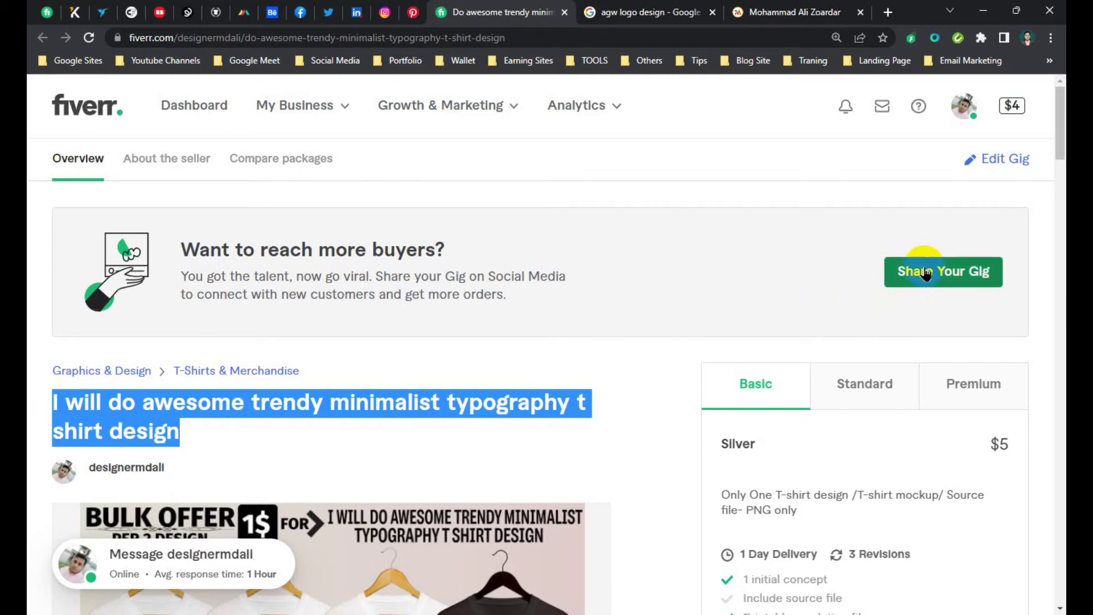
click(699, 403)
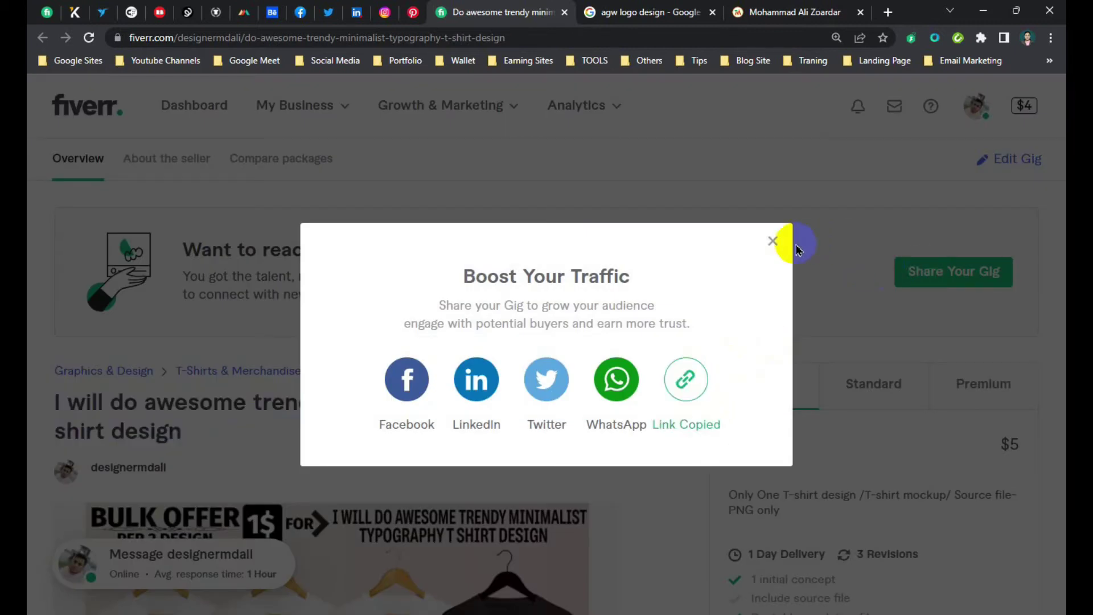
click(775, 242)
click(984, 10)
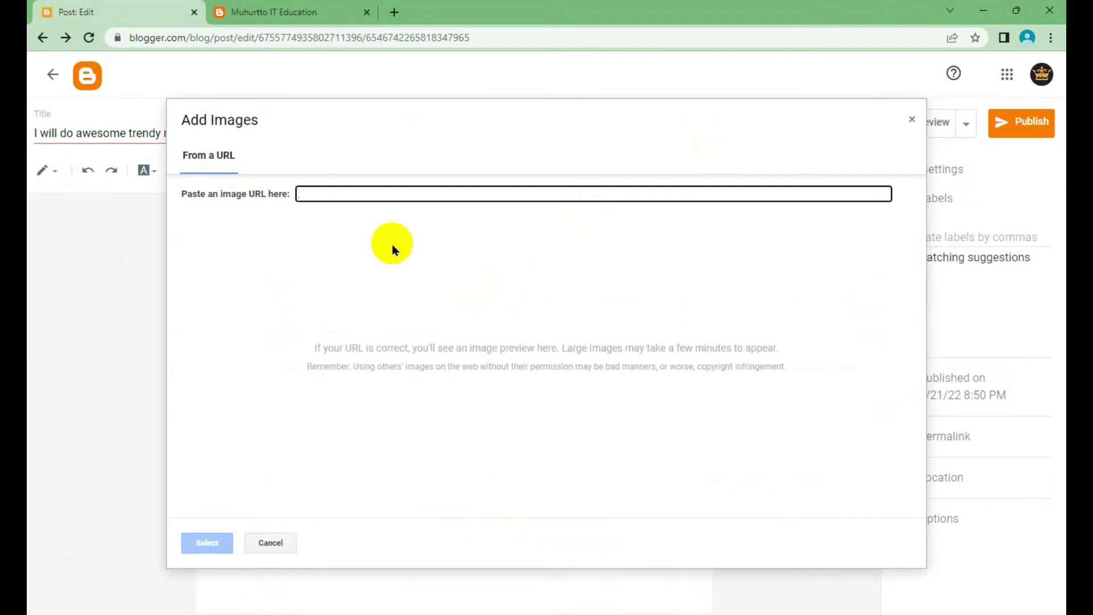
Step: Try the gig share link and gig page address as image URLs, clear both, and cancel
text(https://www.fiverr.com/share/Go1LDL)
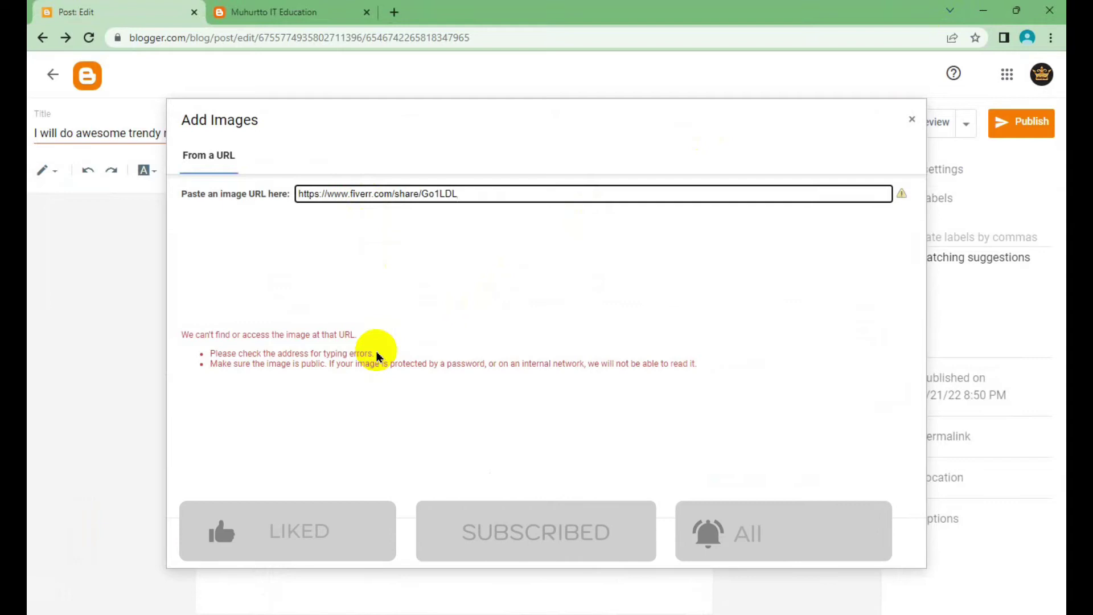
drag(465, 191, 286, 197)
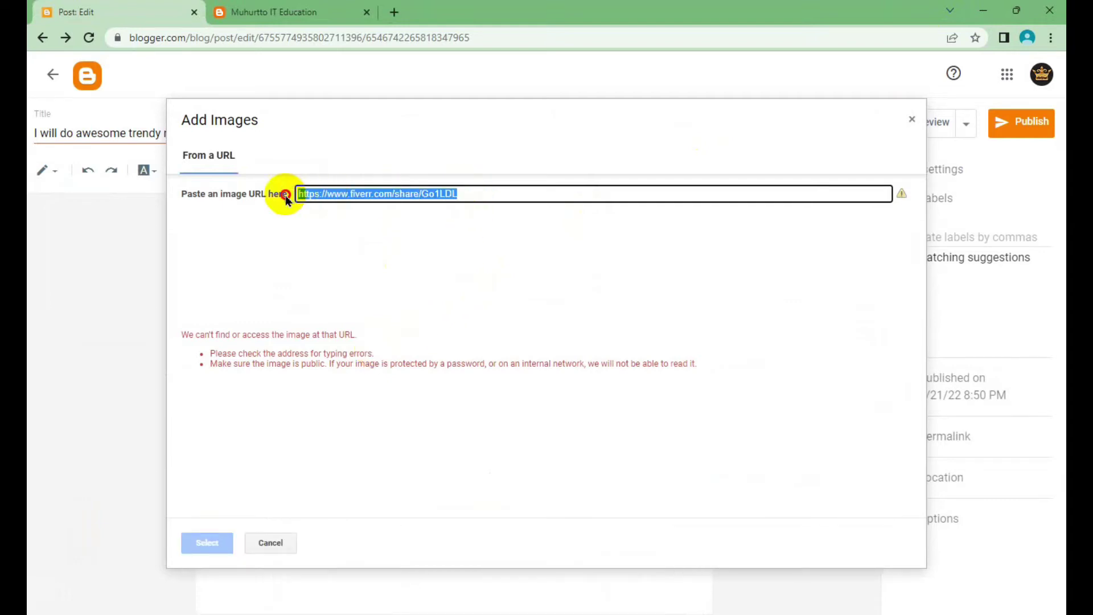
key(BackSpace)
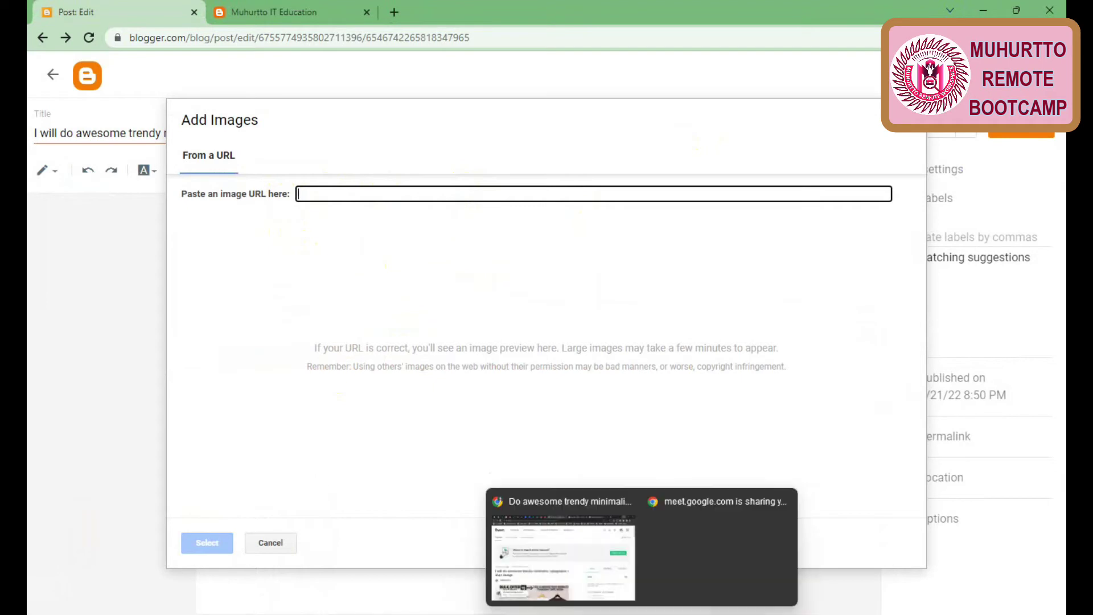
click(637, 528)
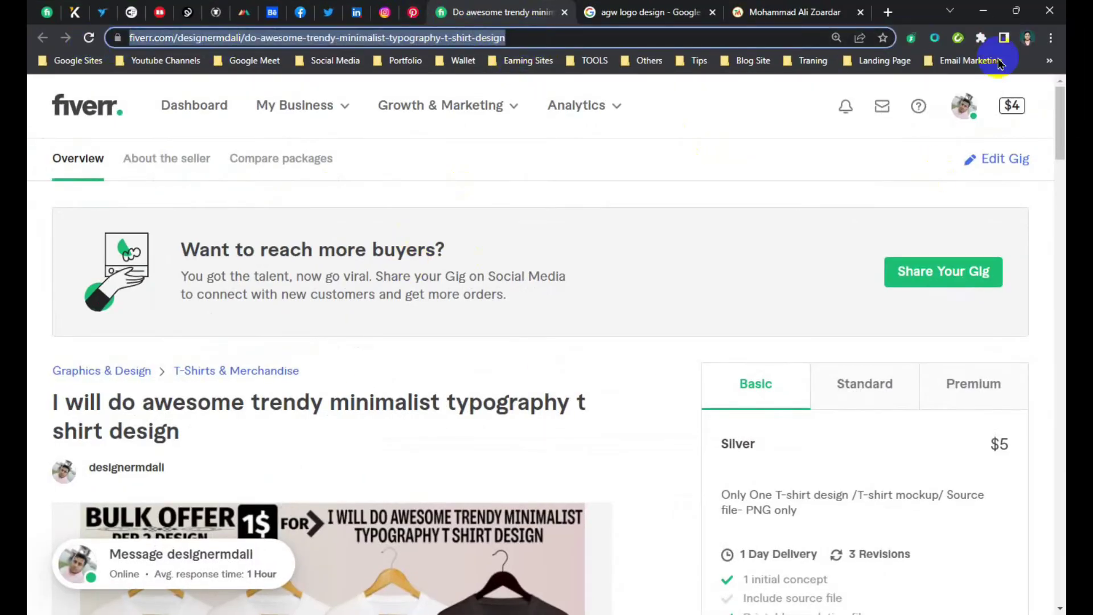
click(985, 13)
text(https://www.fiverr.com/designermdali/do-awesome-trendy-minimalist-typography-t-shirt-design)
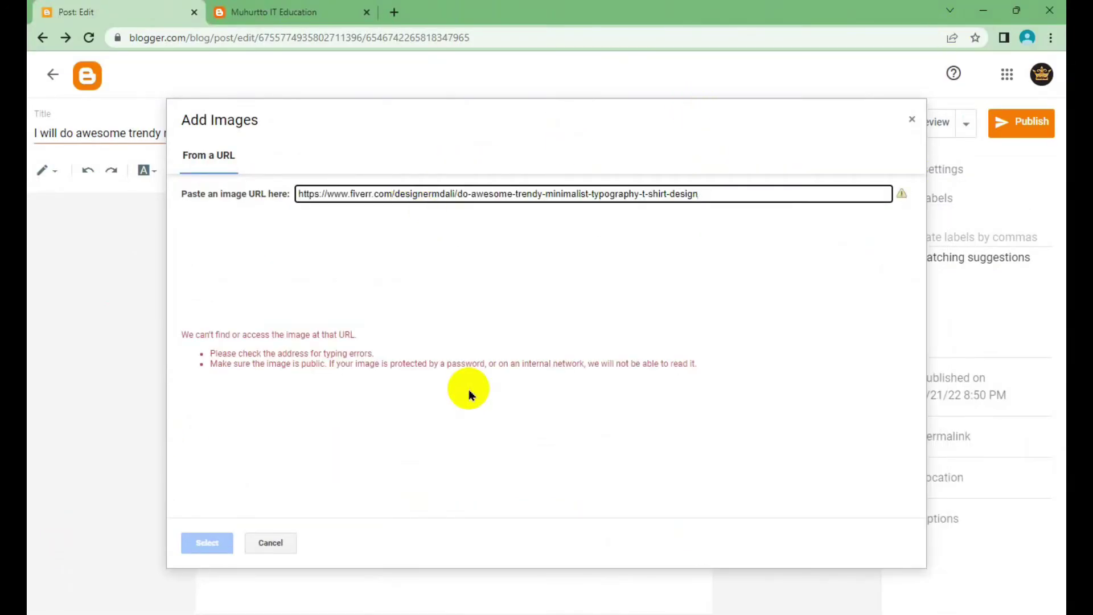
drag(707, 195, 349, 195)
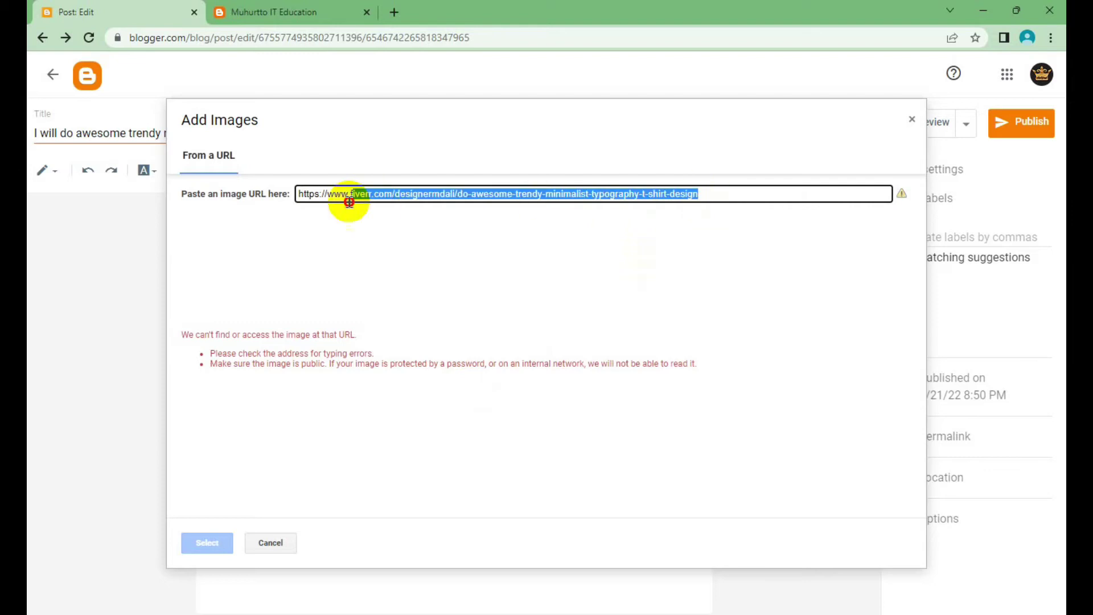
key(BackSpace)
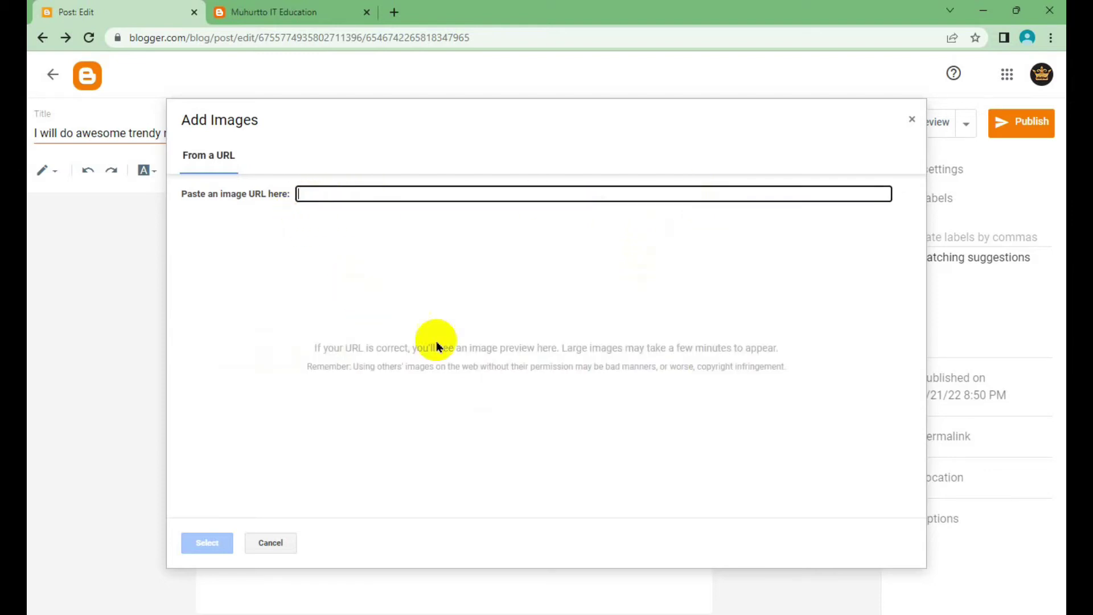
click(910, 122)
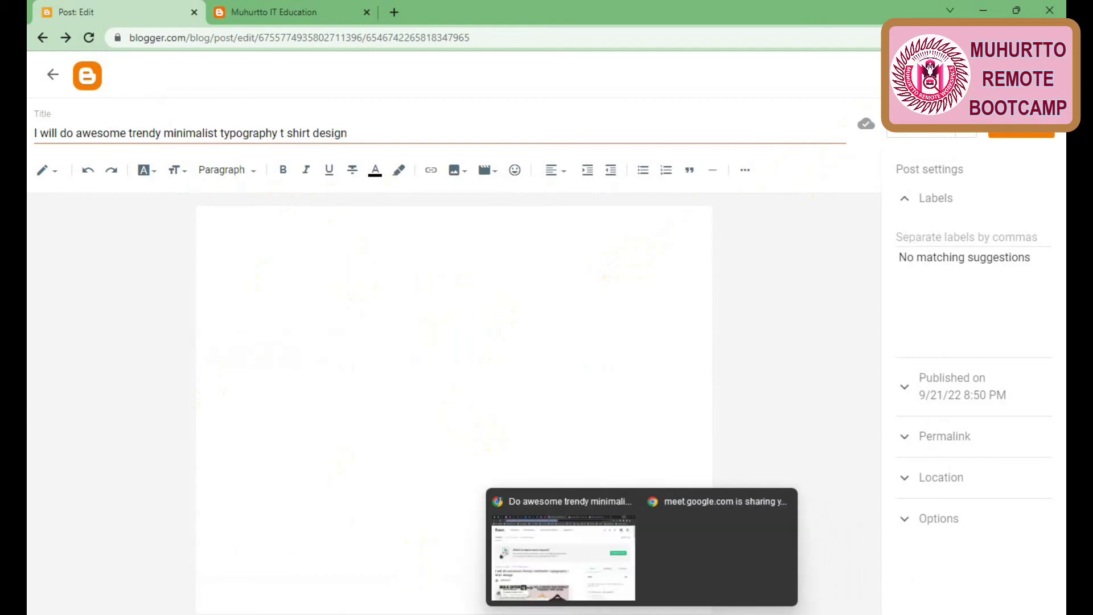
Step: Screenshot the Fiverr gig's T-shirt banner image (773×507) with Lightshot and copy it to the clipboard
click(586, 549)
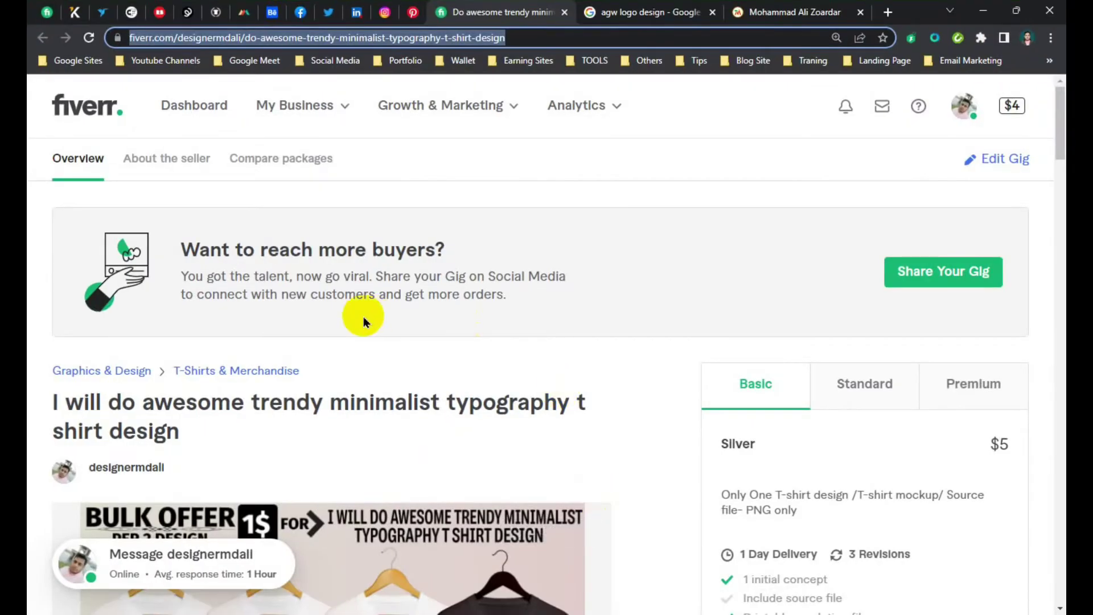
scroll(363, 317, down, 5)
scroll(364, 317, up, 1)
scroll(363, 317, up, 1)
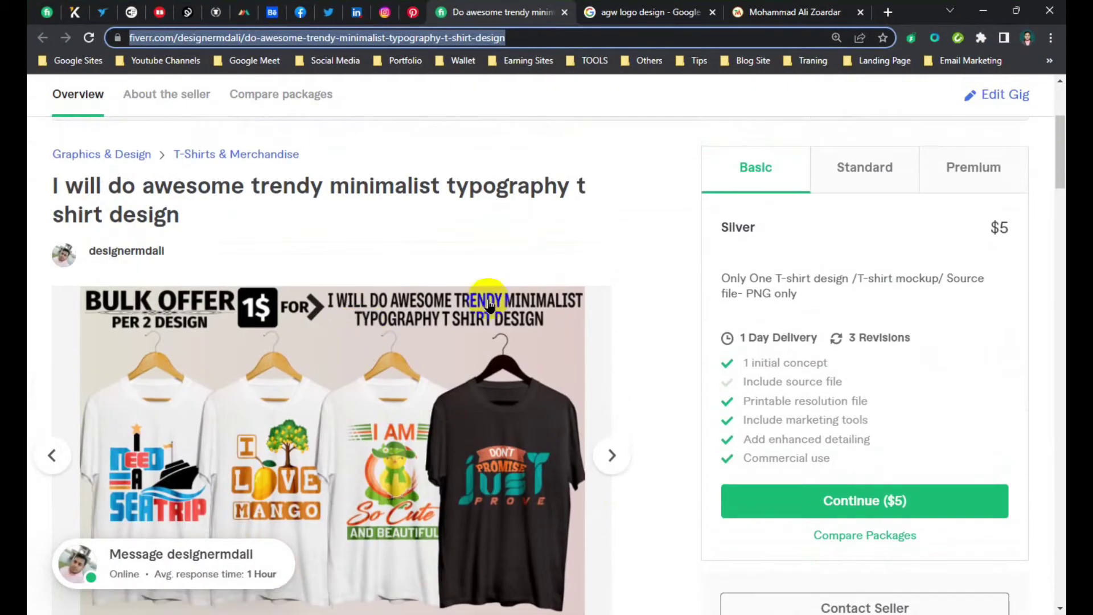
drag(1061, 165, 1062, 191)
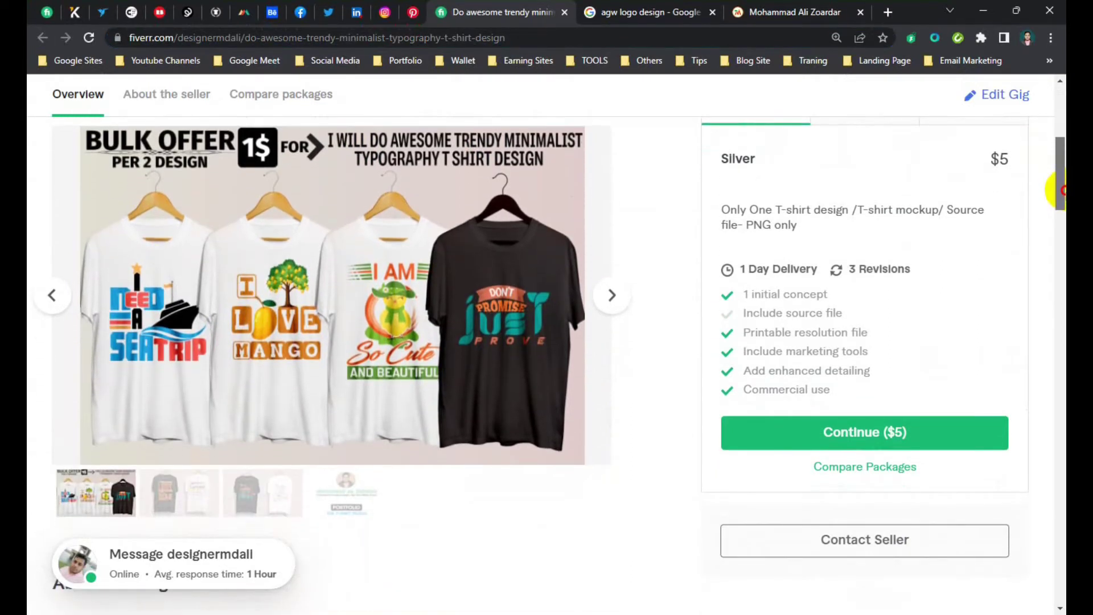
scroll(1063, 171, up, 1)
click(488, 379)
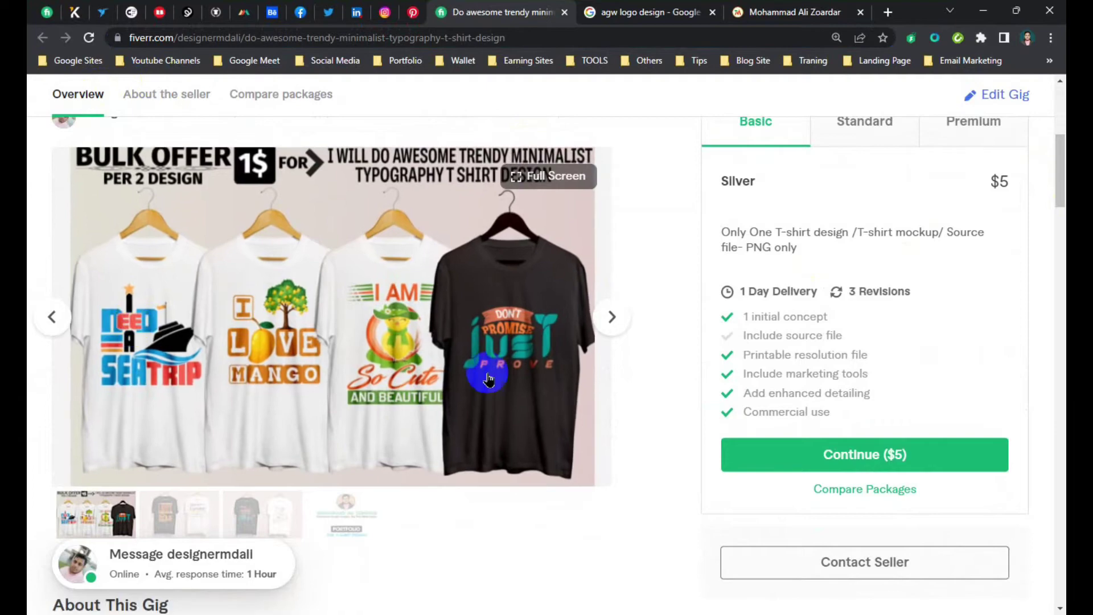
key(Print)
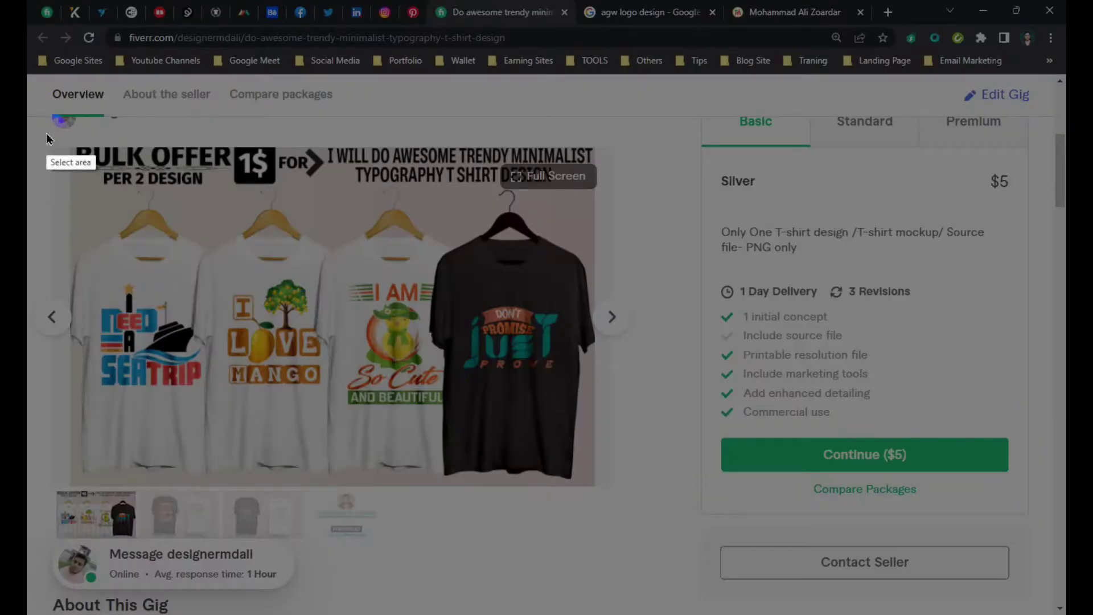
drag(46, 133, 604, 498)
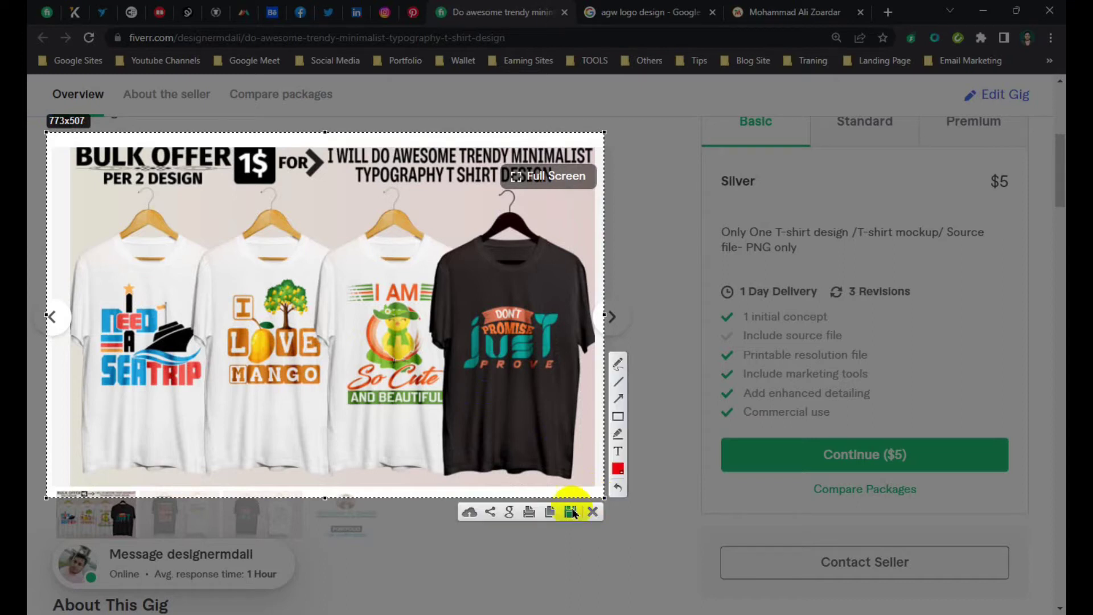
click(552, 514)
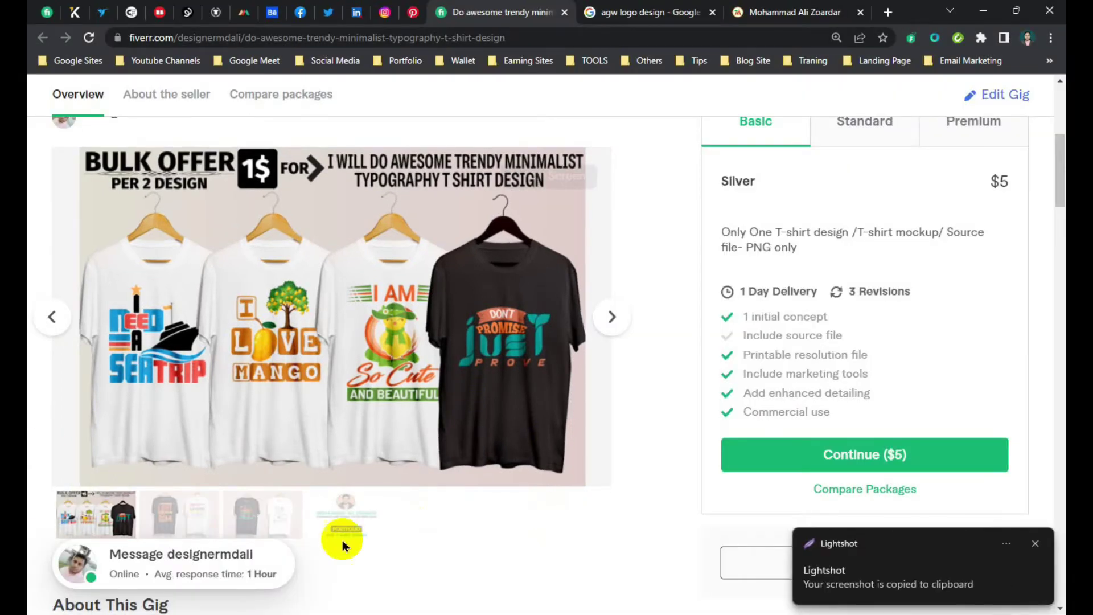
click(1036, 545)
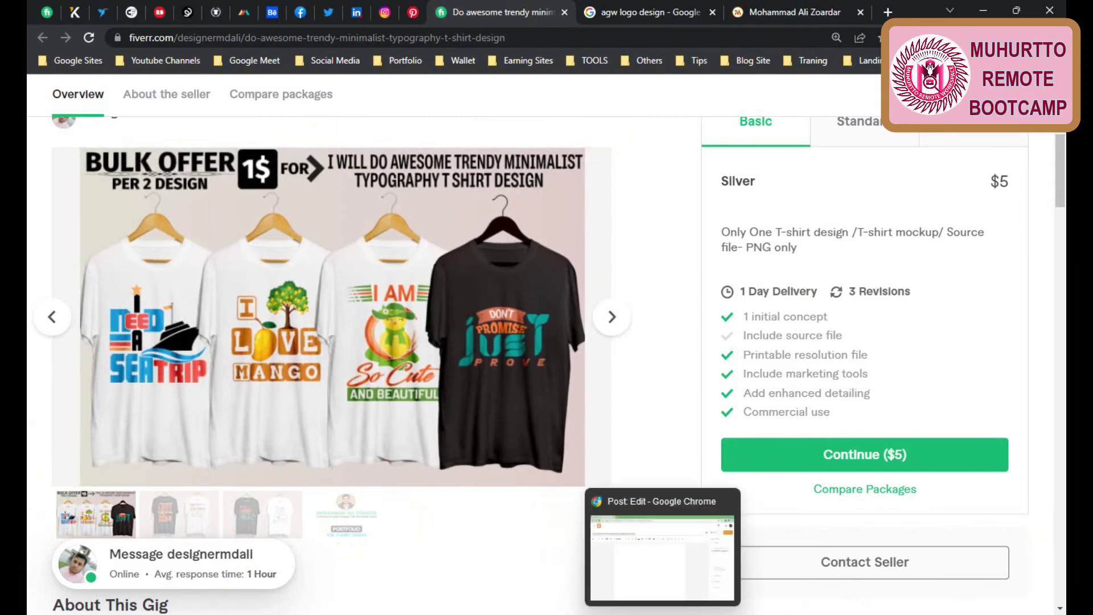
click(661, 610)
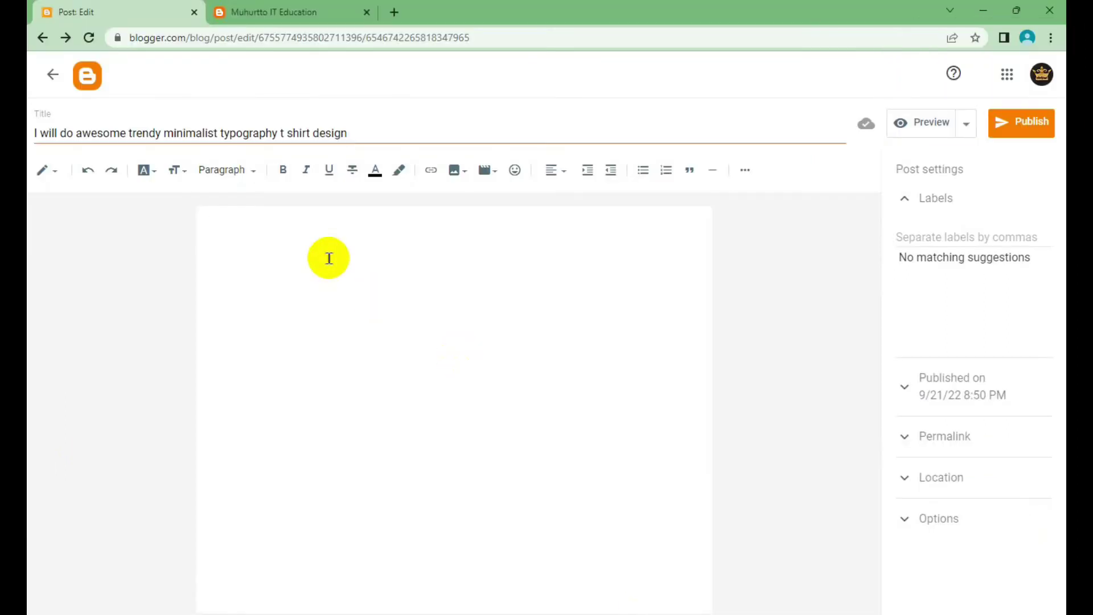
Step: Paste the gig screenshot into the post body and resize it to nearly full width
key(ctrl+v)
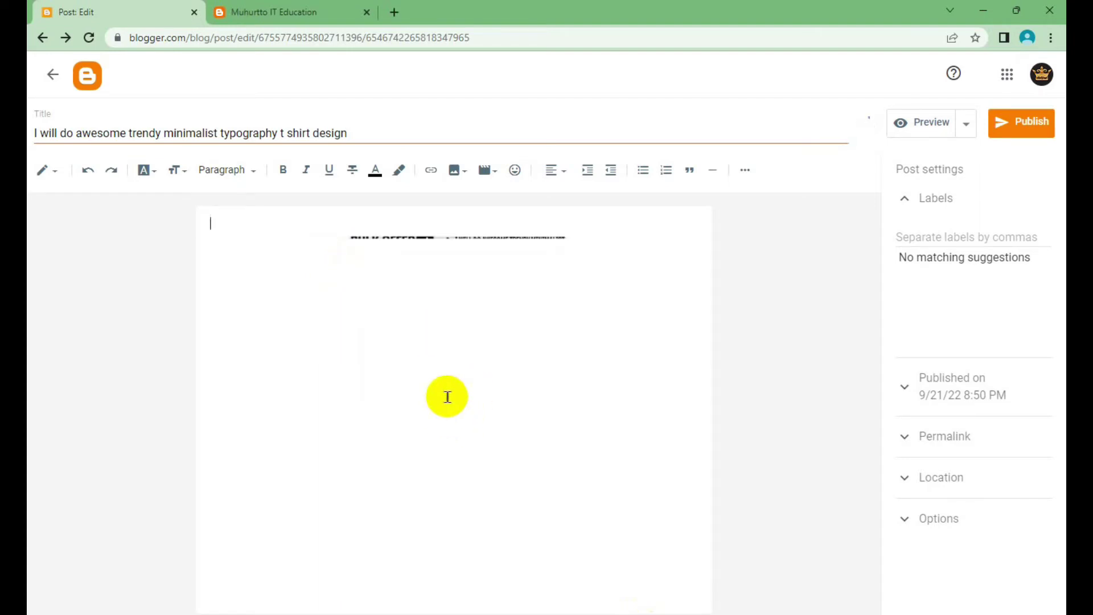
click(511, 311)
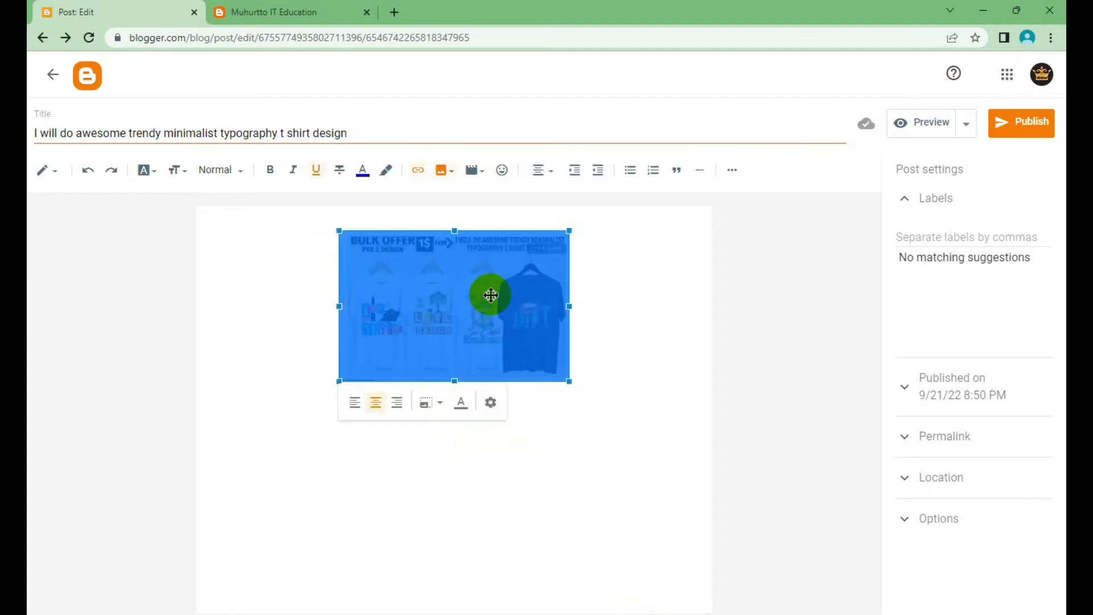
drag(570, 380, 725, 494)
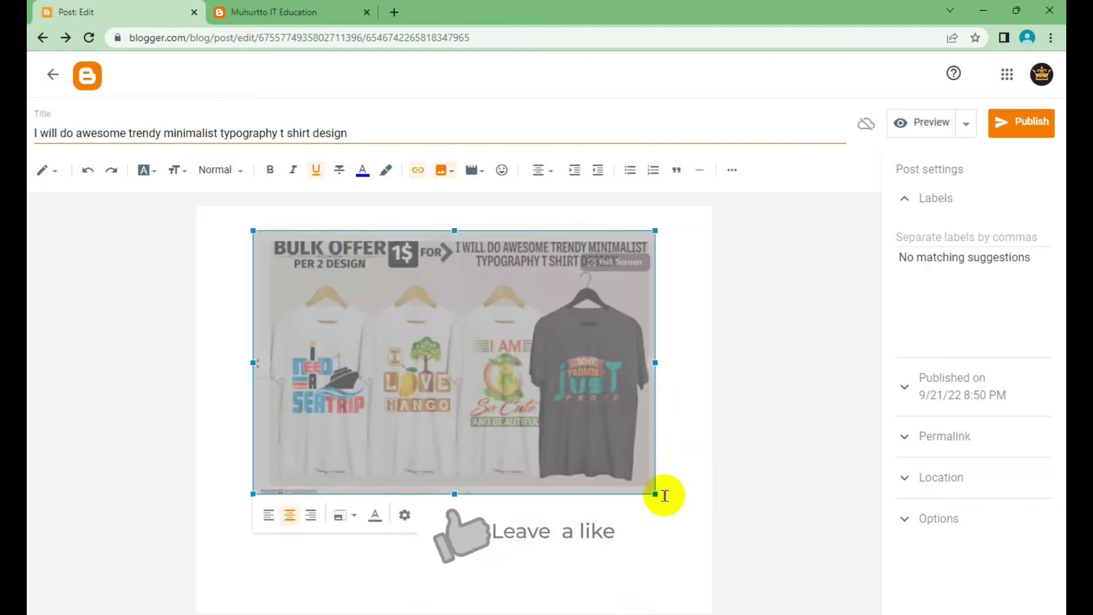
drag(655, 495, 689, 538)
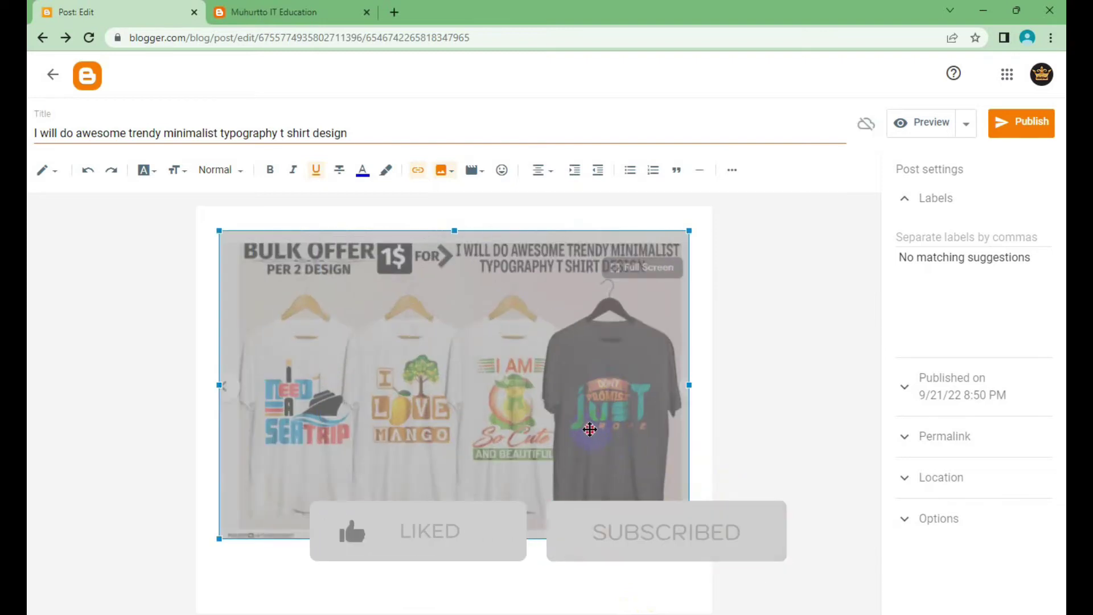
key(ctrl+a)
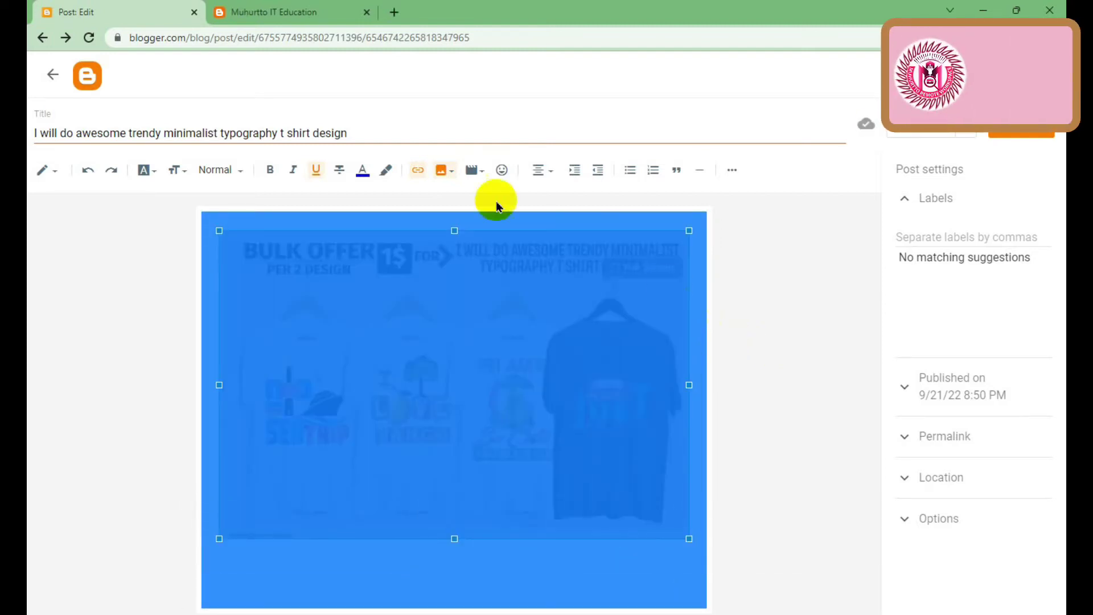
click(464, 200)
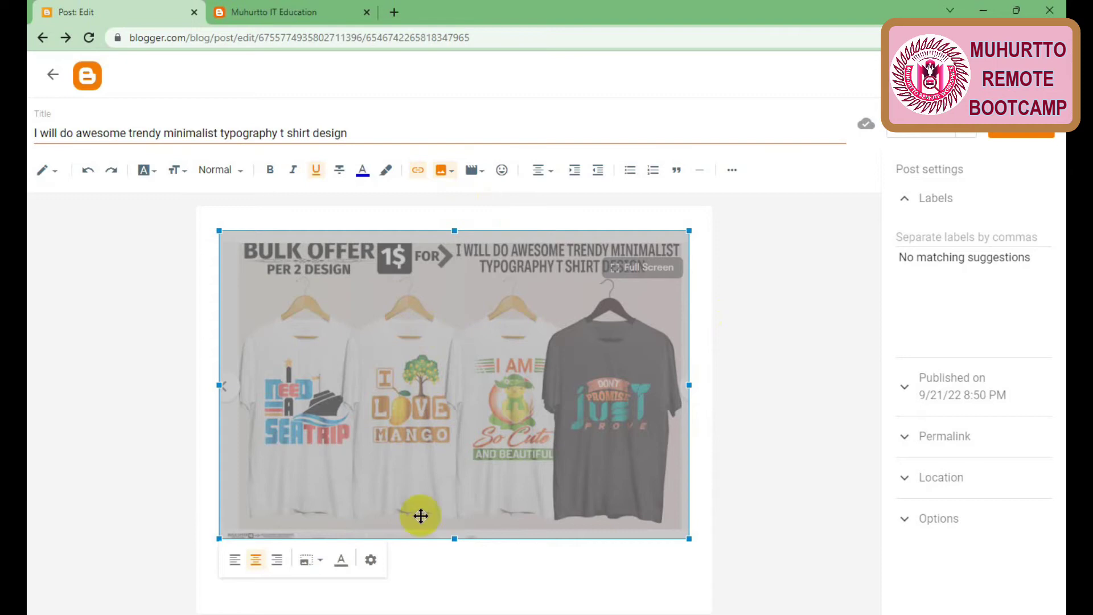
click(448, 566)
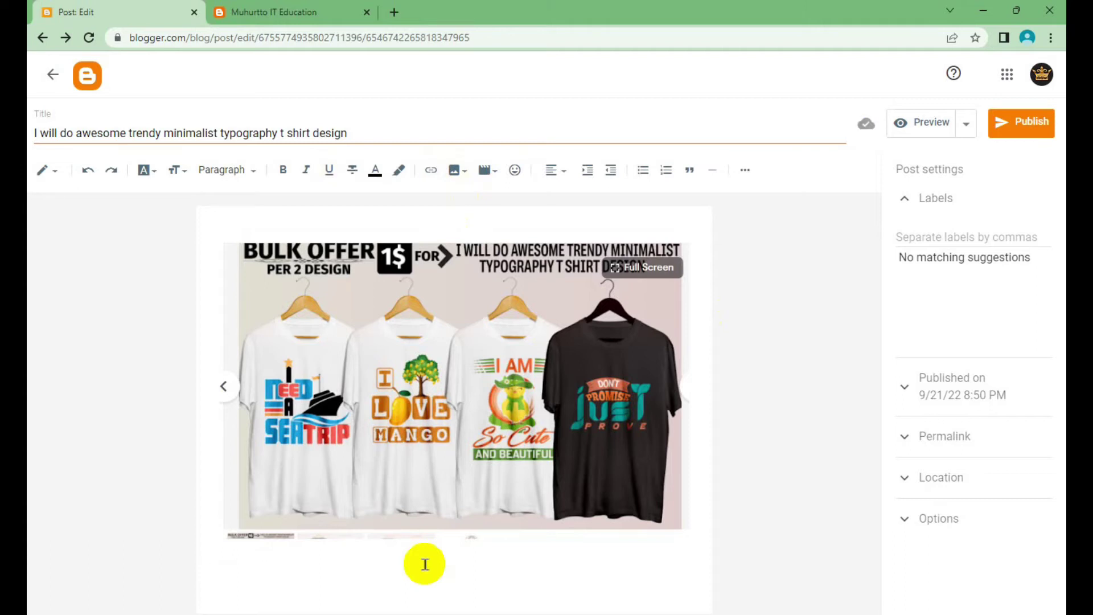
Step: Copy the post title, paste it below the image, and remove its leading spaces
drag(350, 134, 41, 134)
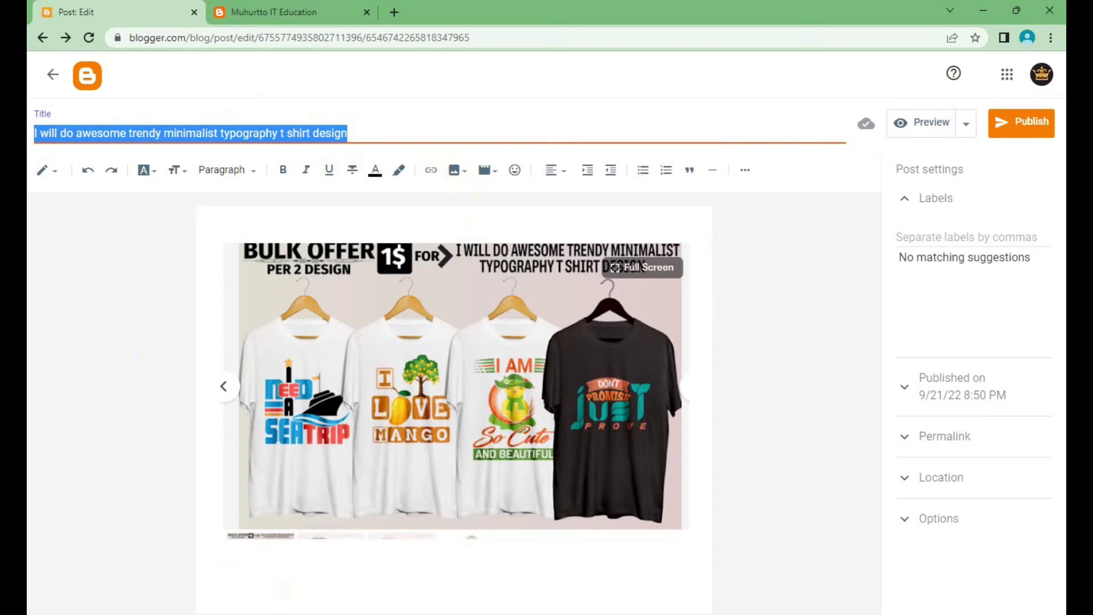
click(288, 575)
key(ctrl+v)
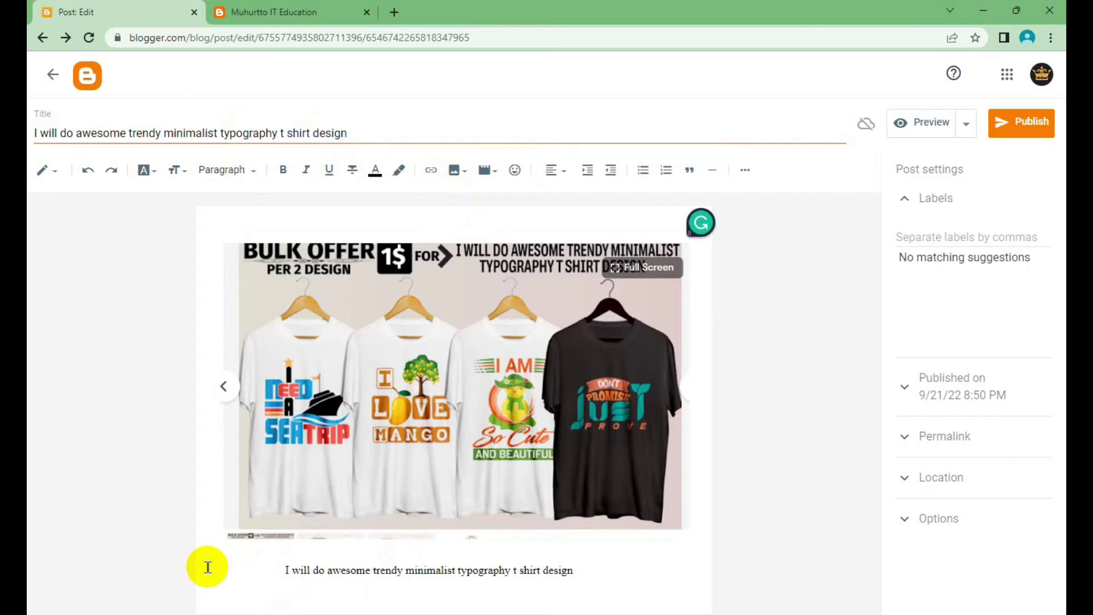
drag(640, 581, 254, 542)
drag(574, 570, 183, 571)
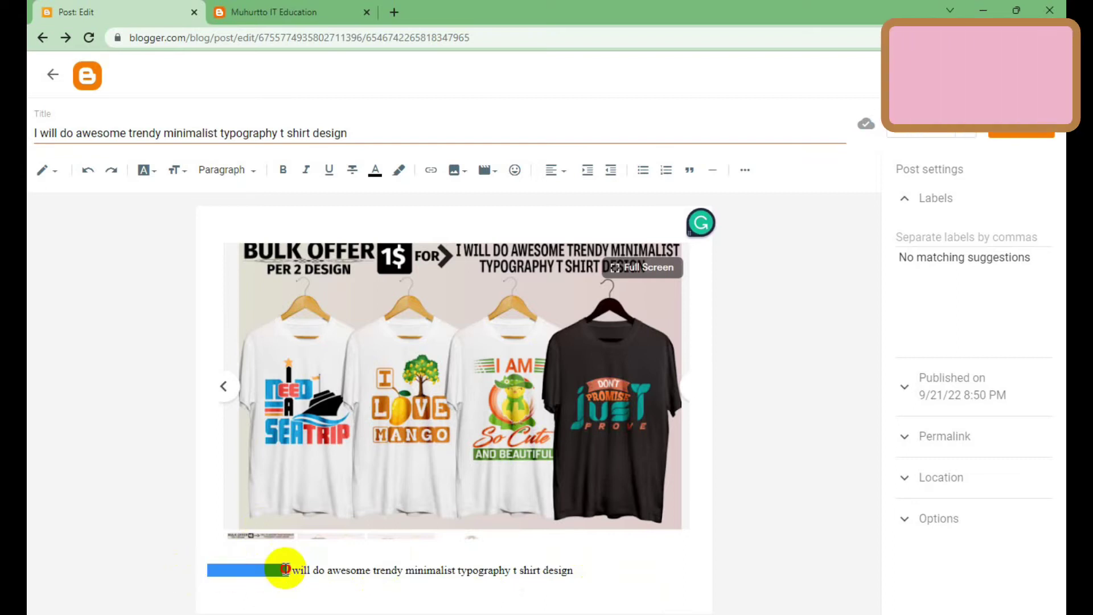
key(BackSpace)
key(BackSpace)
key(BackSpace)
key(BackSpace)
key(BackSpace)
key(BackSpace)
key(BackSpace)
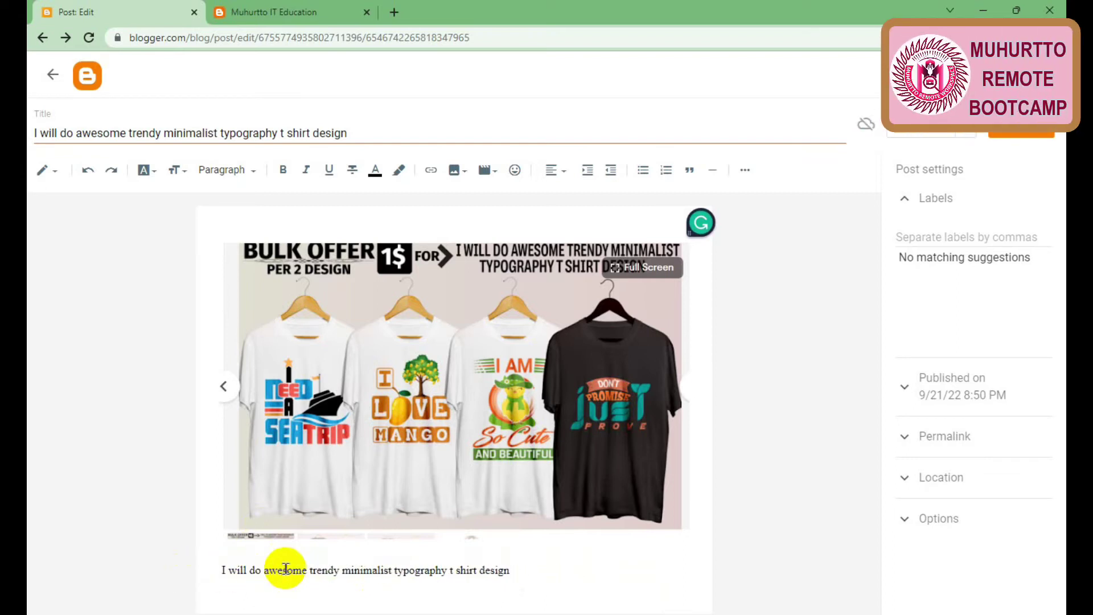
key(BackSpace)
key(BackSpace)
key(BackSpace)
key(BackSpace)
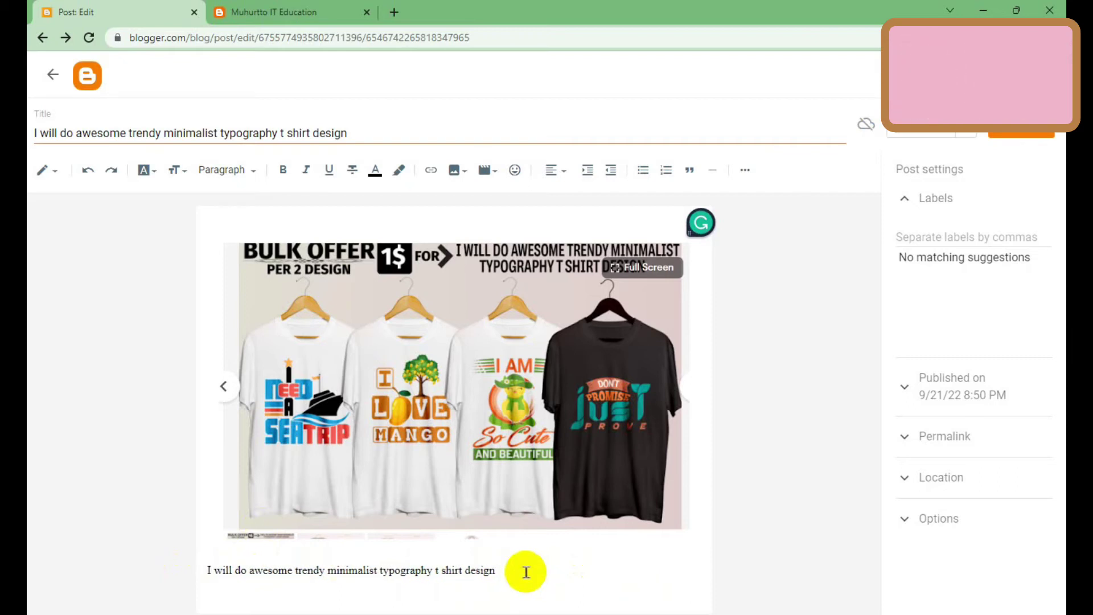
key(BackSpace)
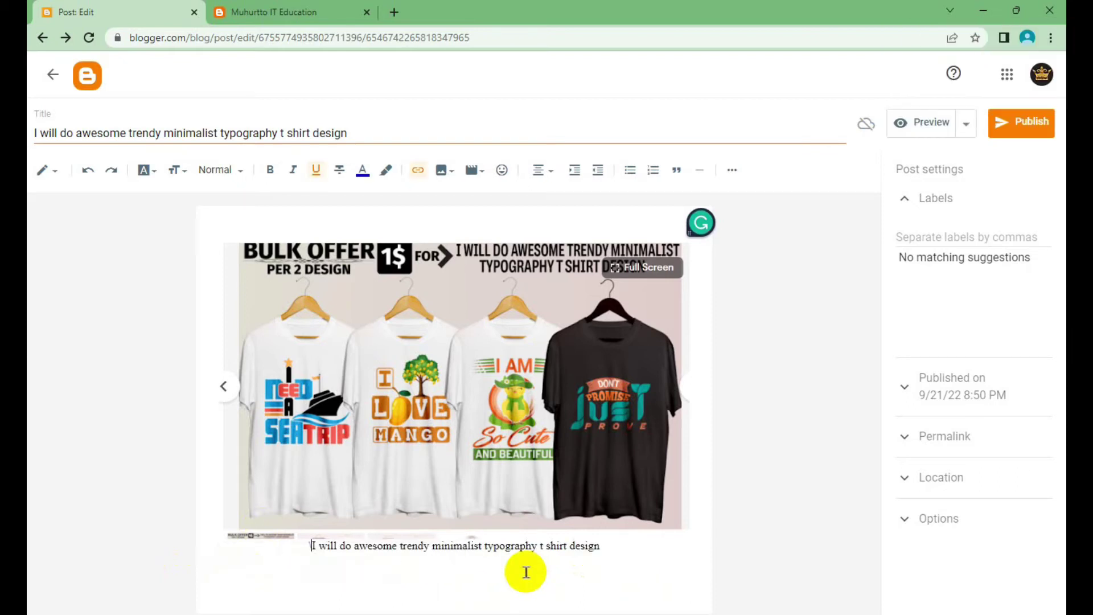
Step: Center the title line, style it as Major Heading, and add an empty paragraph after it
drag(615, 566, 268, 562)
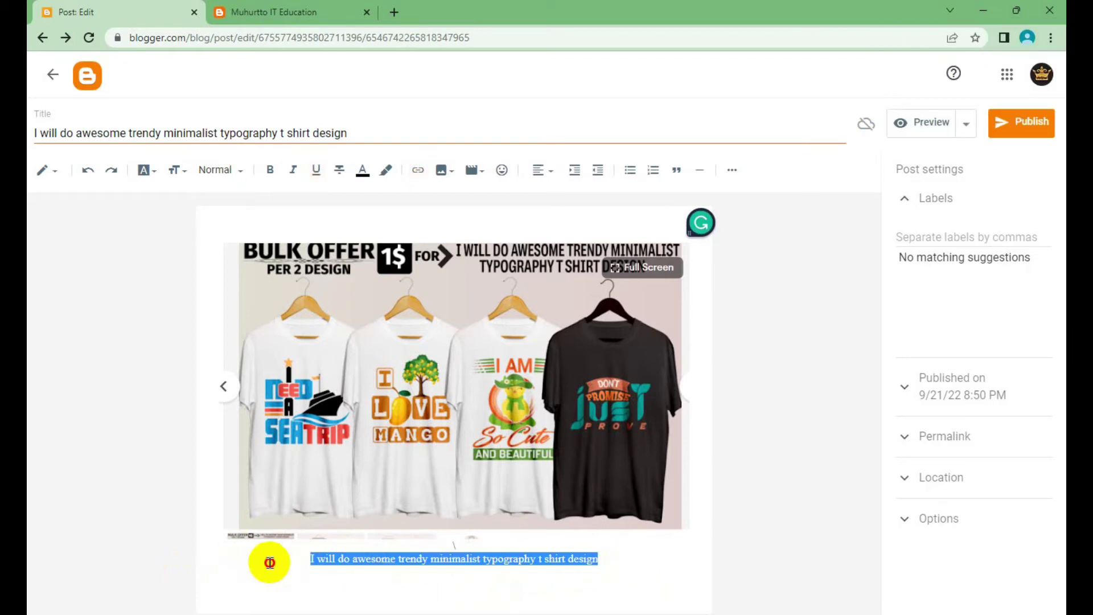
click(625, 556)
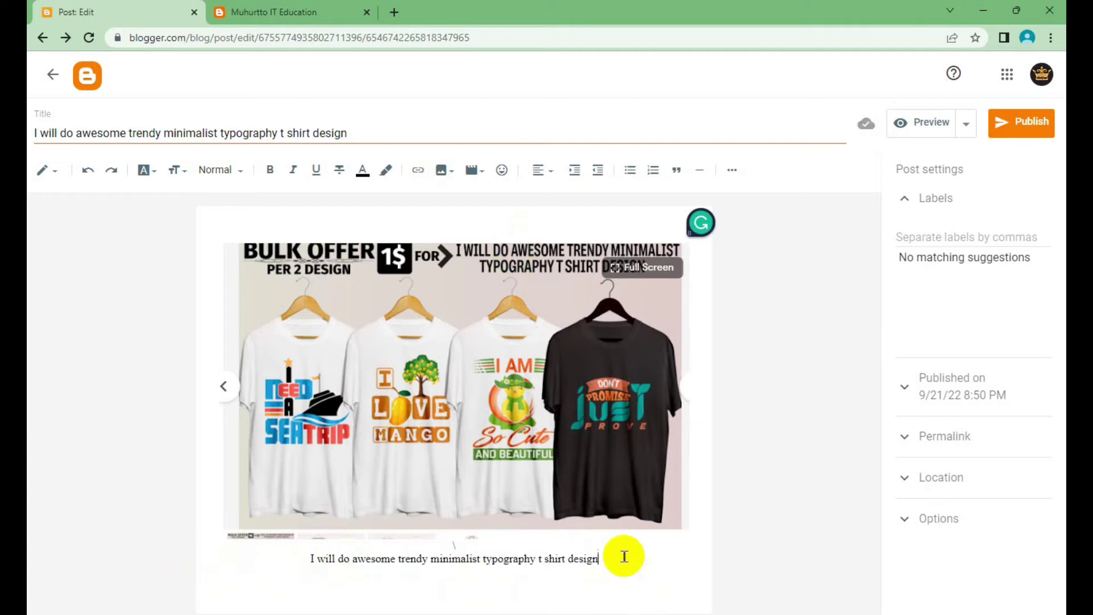
drag(624, 556, 268, 559)
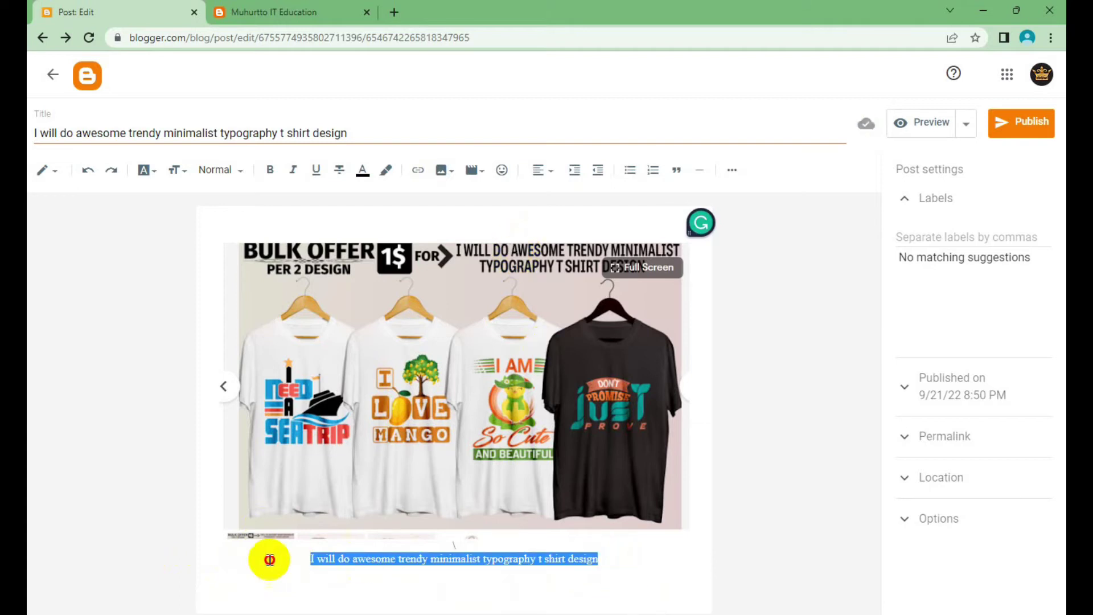
click(547, 171)
click(584, 210)
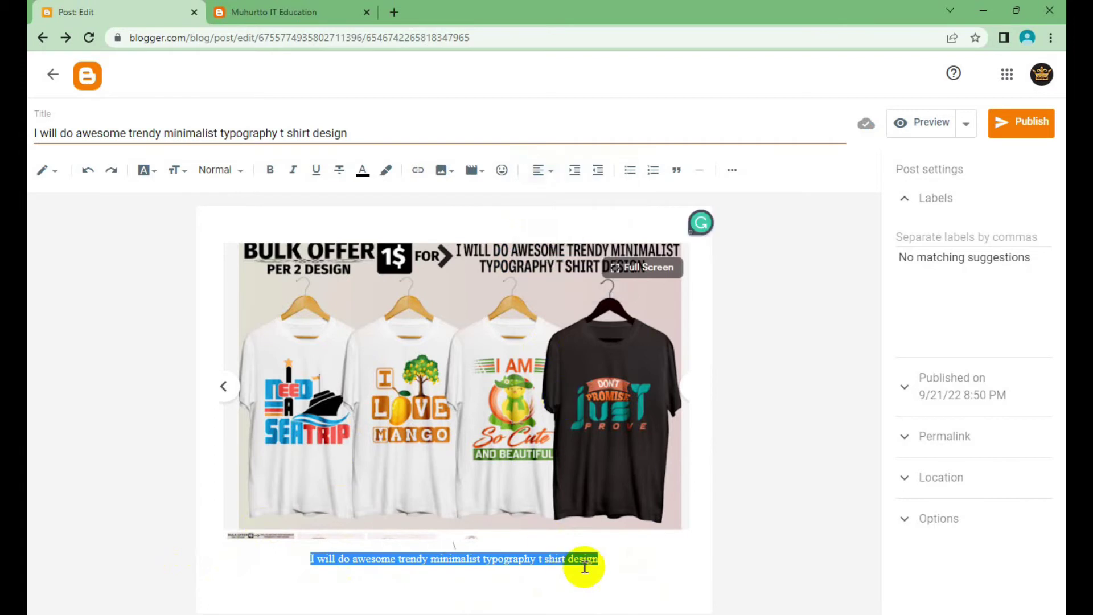
click(238, 177)
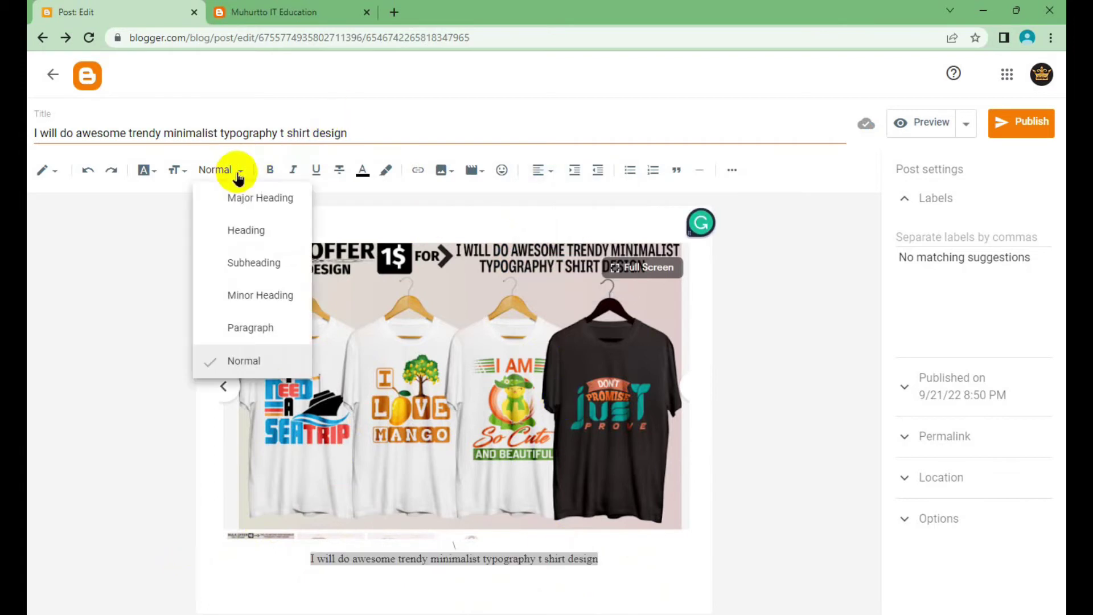
click(243, 209)
scroll(364, 267, down, 1)
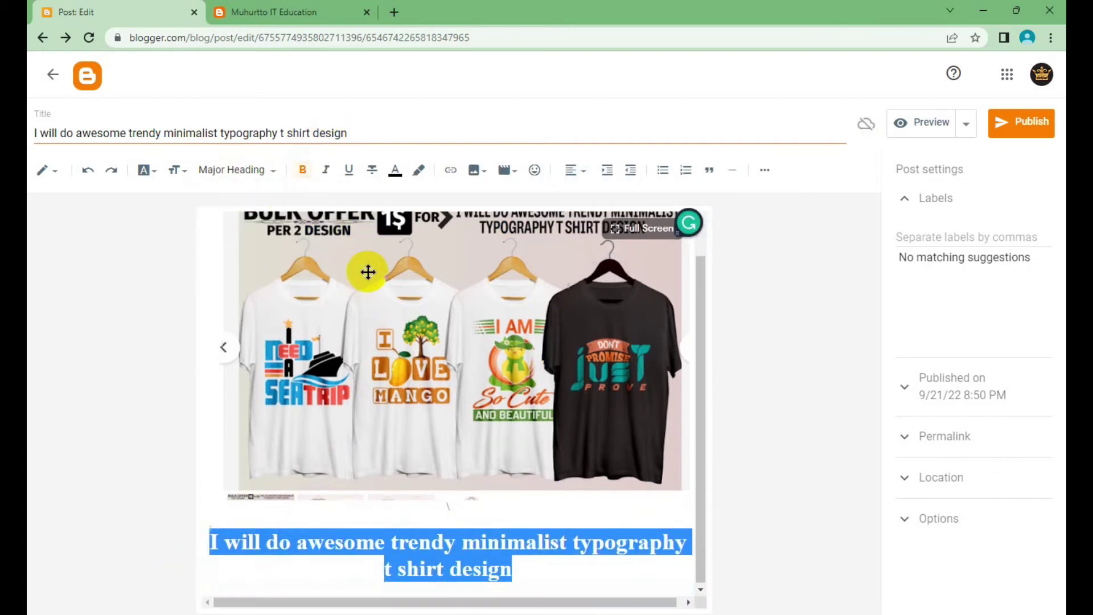
click(519, 571)
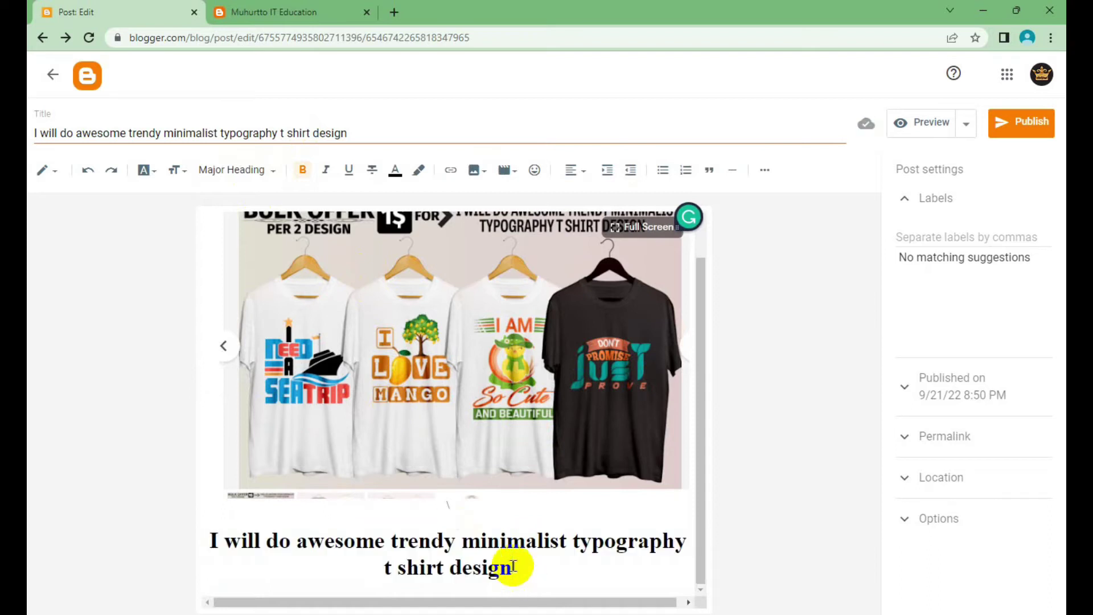
key(Return)
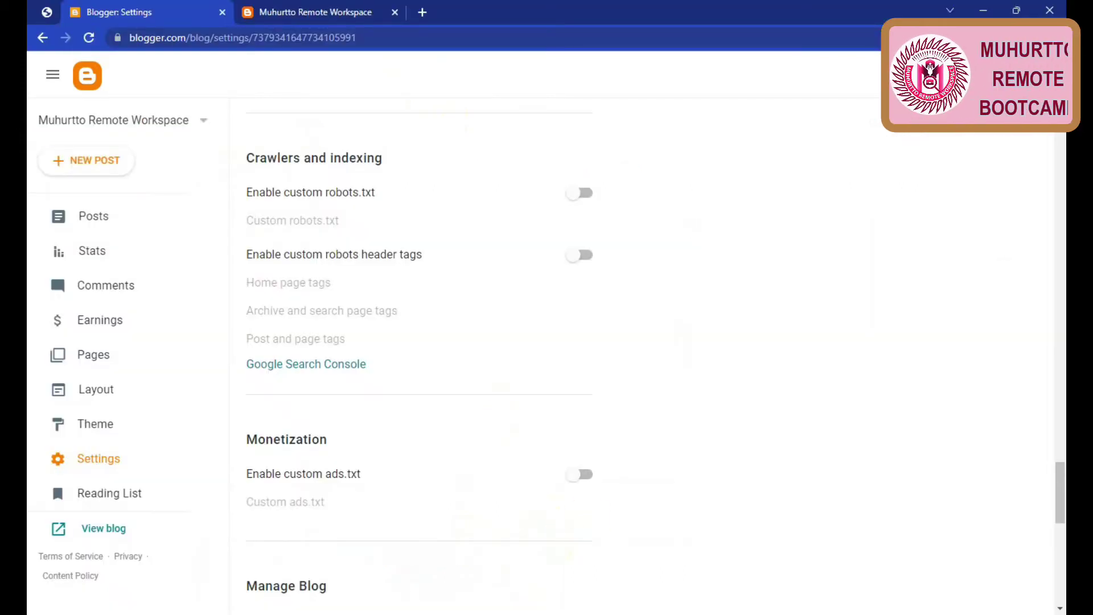
Step: On the Fiverr gig page, select all five Related Tags, including 't shirt design' and 'bulk t shirt'
click(547, 549)
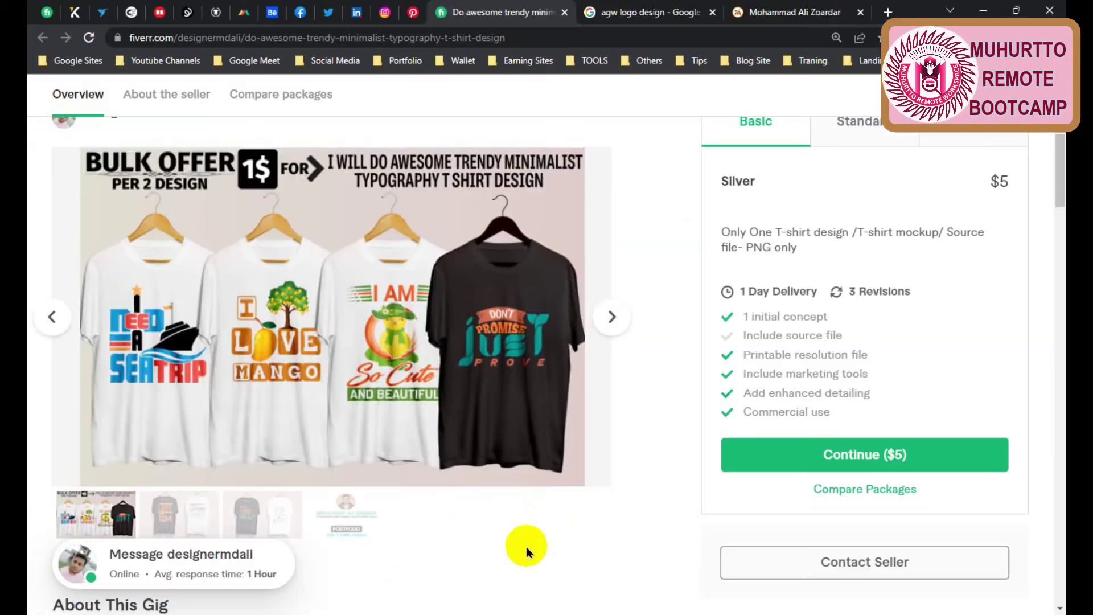
scroll(398, 319, down, 10)
scroll(276, 350, down, 3)
scroll(285, 337, down, 4)
scroll(279, 274, up, 7)
scroll(358, 288, down, 4)
scroll(358, 288, down, 4)
scroll(359, 288, down, 5)
scroll(358, 291, down, 3)
scroll(357, 289, down, 2)
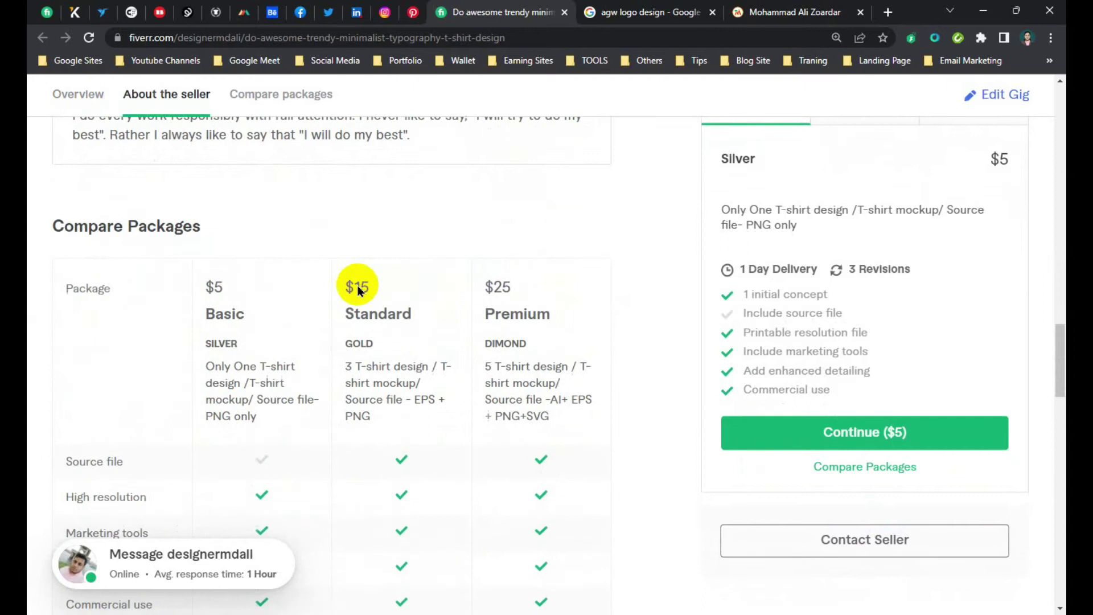
scroll(359, 286, down, 7)
scroll(359, 285, down, 4)
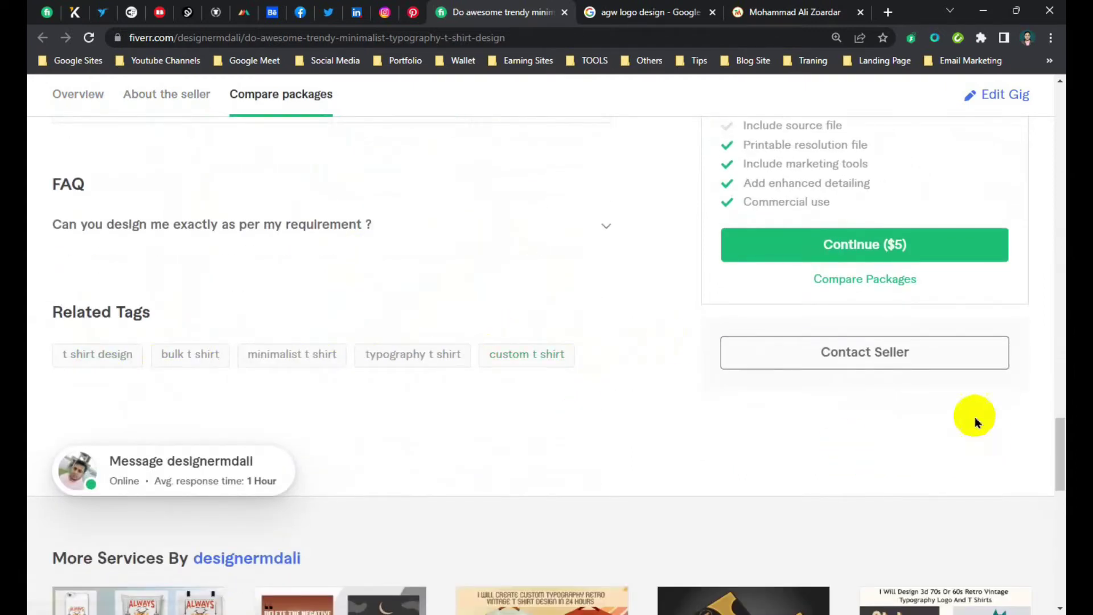
drag(621, 353, 76, 357)
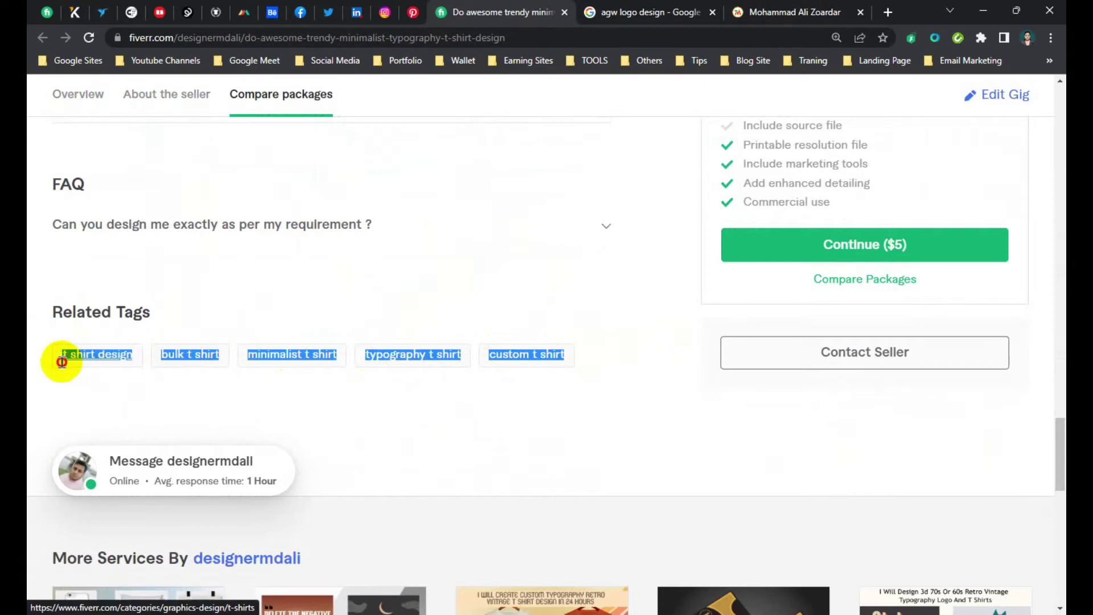
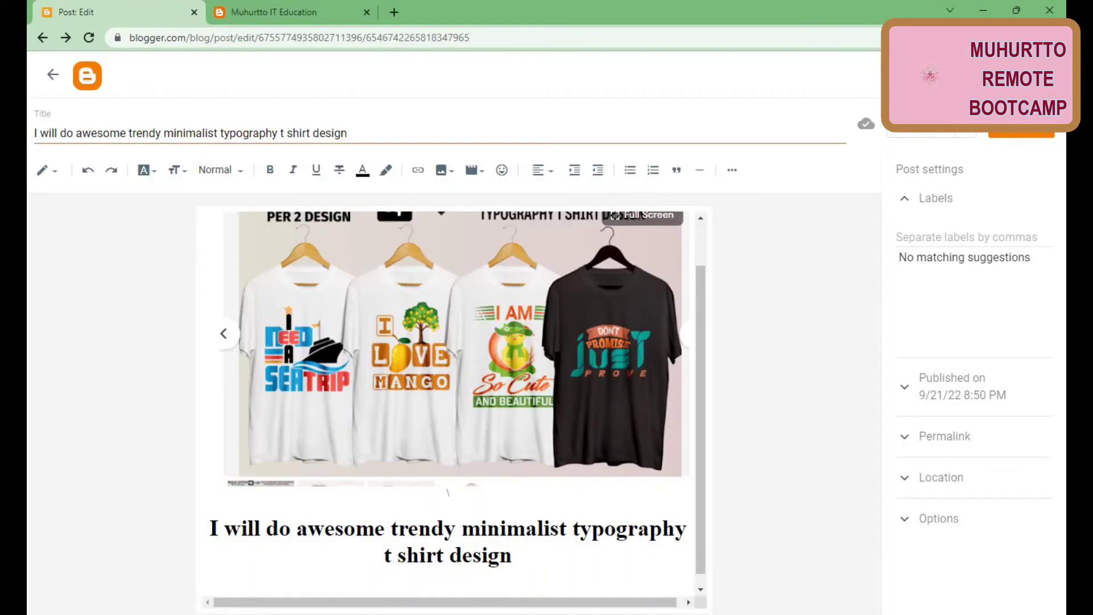
Step: Insert a new line above the title heading and paste the five keyword labels there
scroll(448, 420, down, 1)
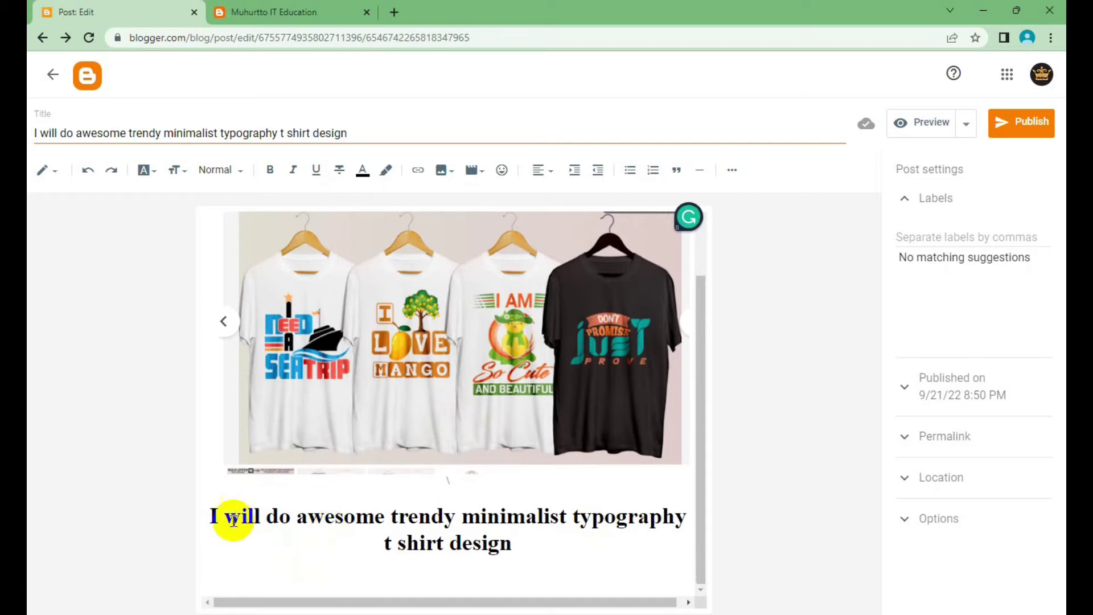
click(211, 515)
key(Return)
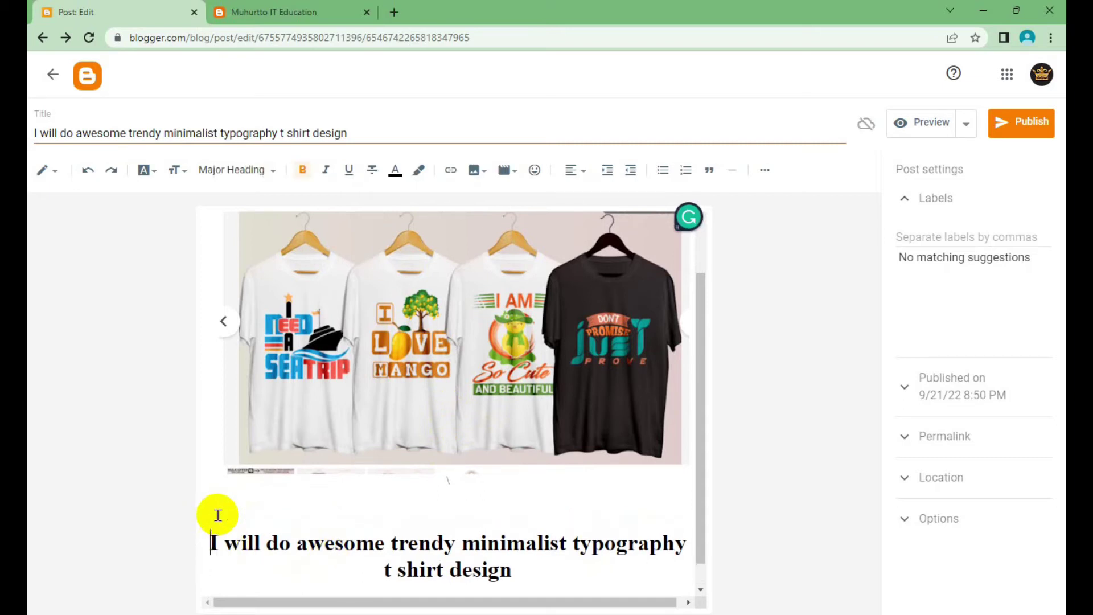
key(ctrl+v)
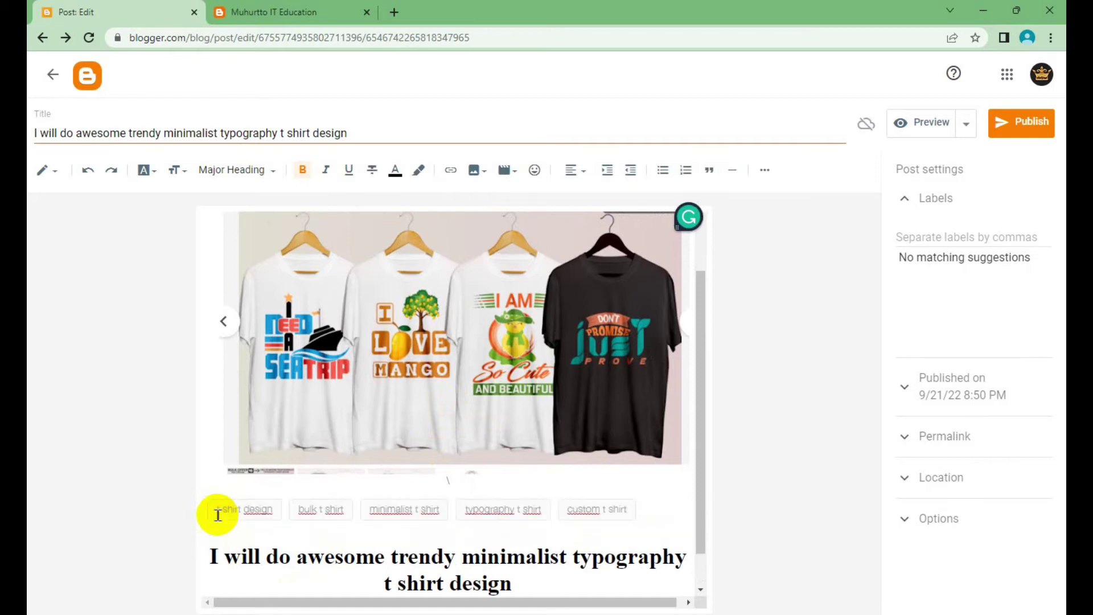
Step: Select the whole row of five keyword labels to edit their links
click(439, 513)
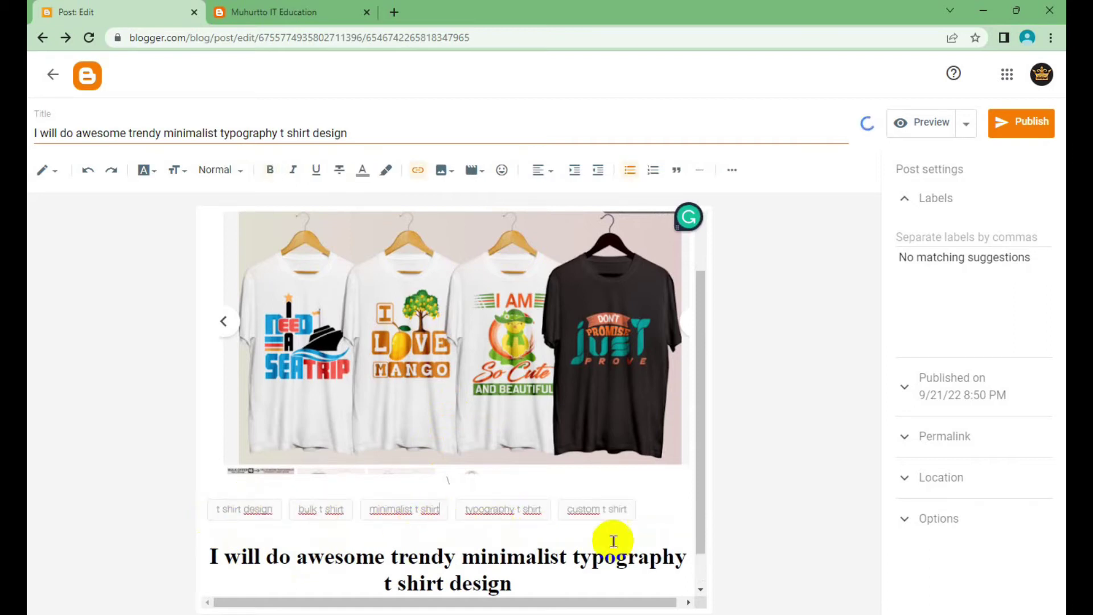
click(656, 512)
scroll(655, 513, down, 1)
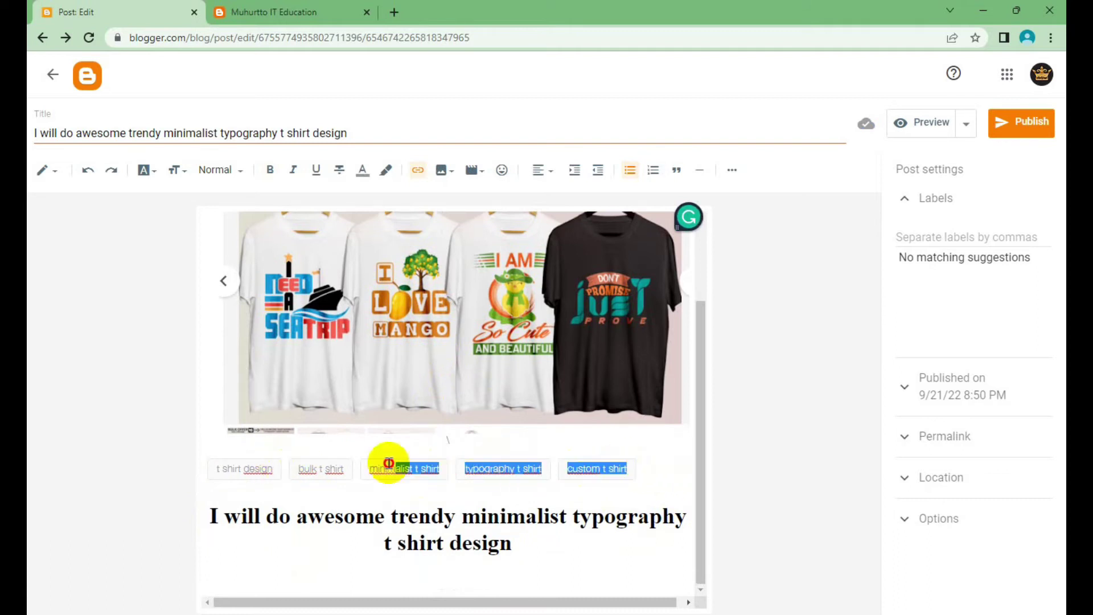
drag(641, 468, 135, 459)
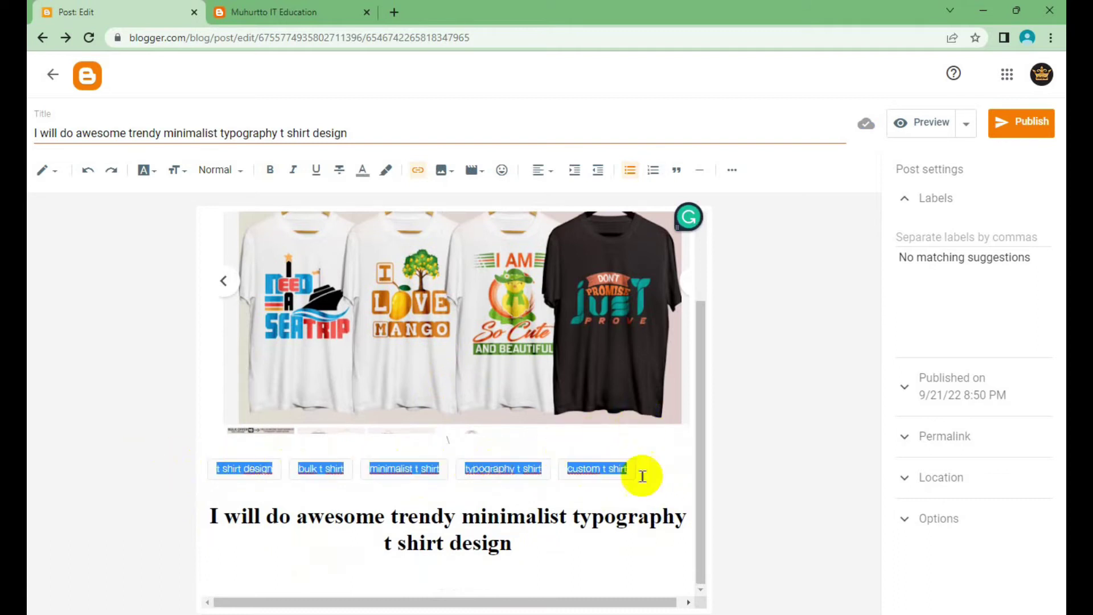
click(657, 471)
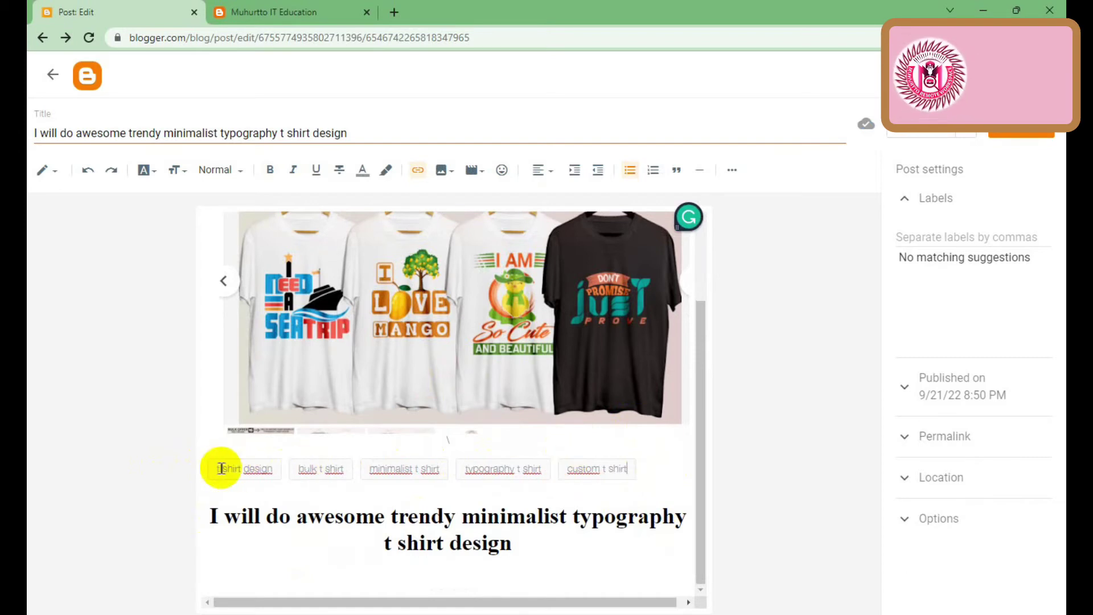
drag(644, 465, 197, 474)
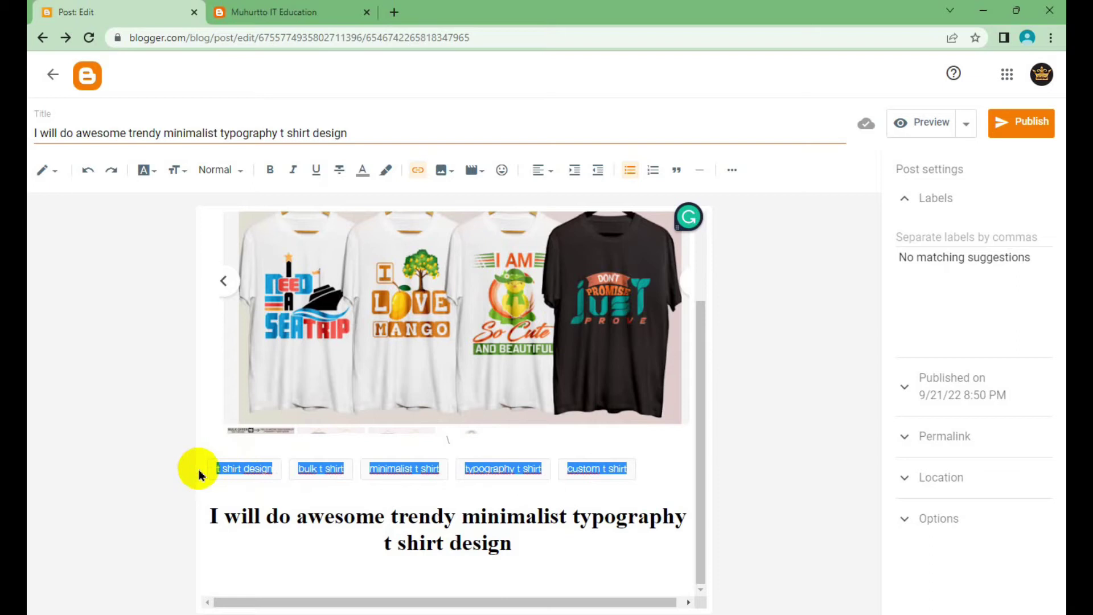
click(561, 484)
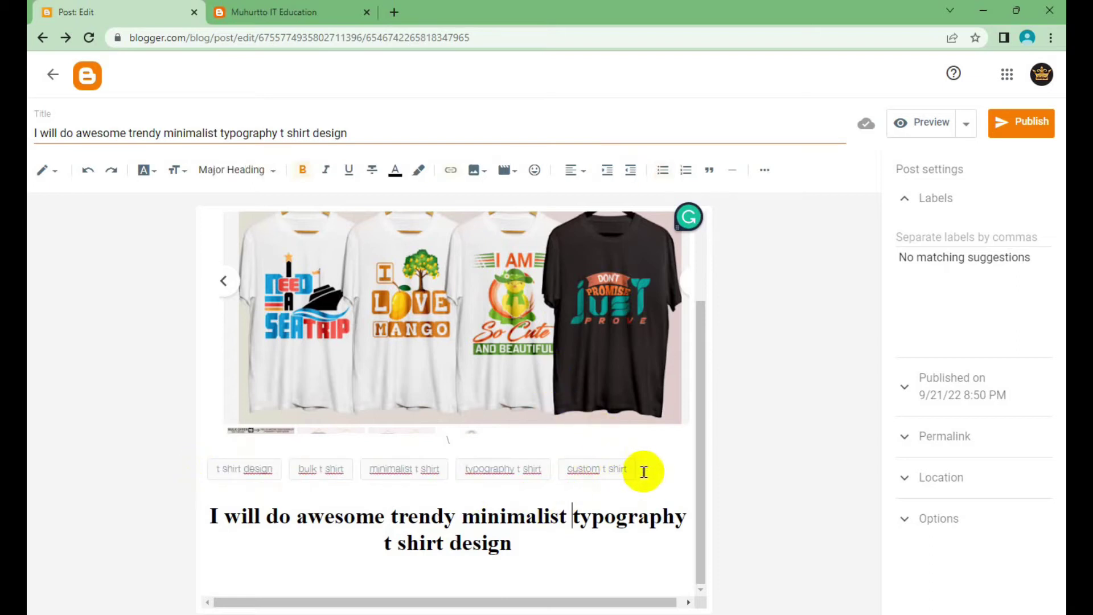
drag(644, 472, 156, 478)
Step: Try clearing the link on all selected labels at once, then close the link settings unchanged
click(450, 168)
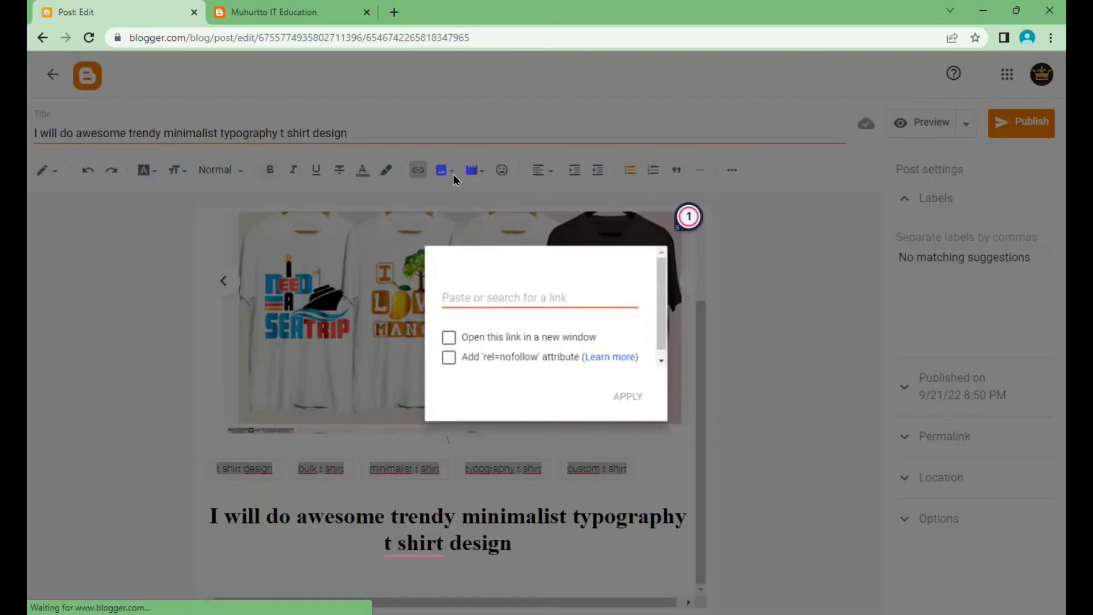
click(498, 299)
click(632, 397)
click(720, 371)
click(664, 467)
click(337, 542)
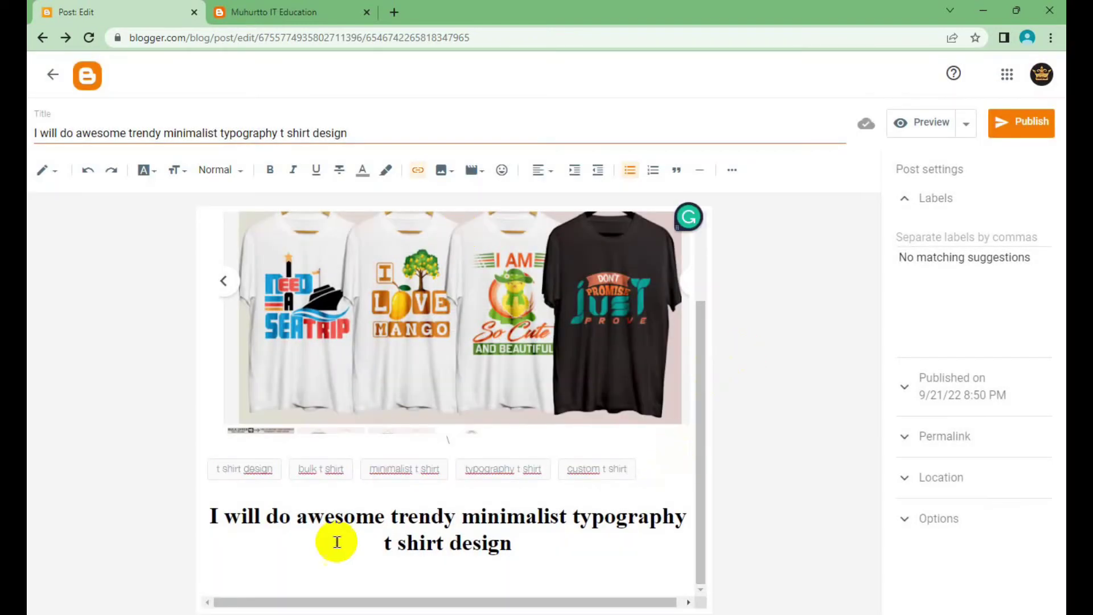
Step: Unlink the t shirt design, bulk t shirt, minimalist t shirt and typography t shirt labels
click(272, 467)
click(432, 500)
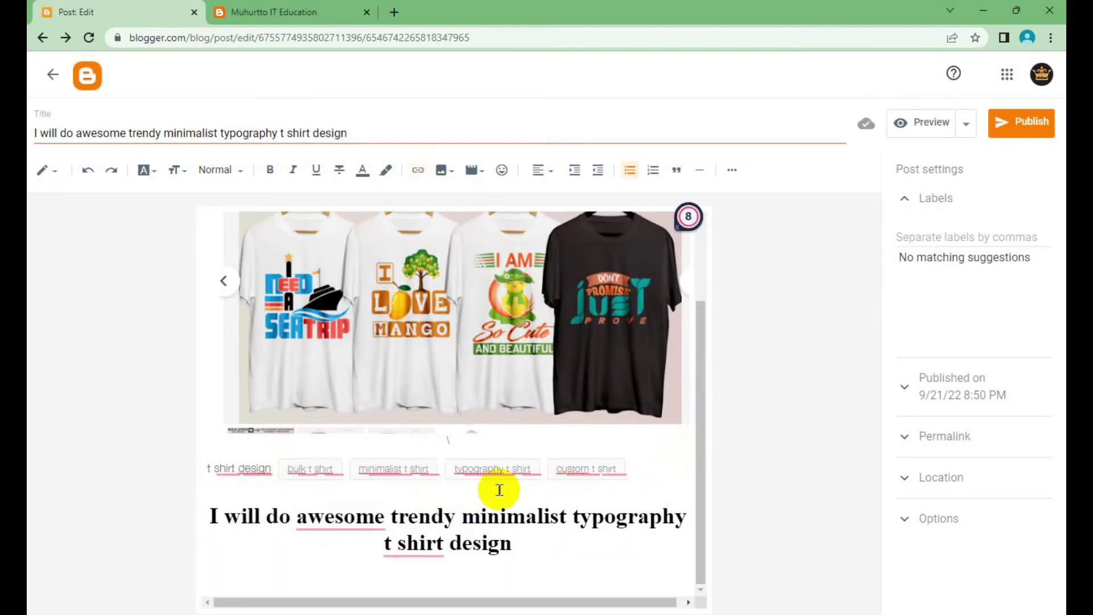
click(321, 471)
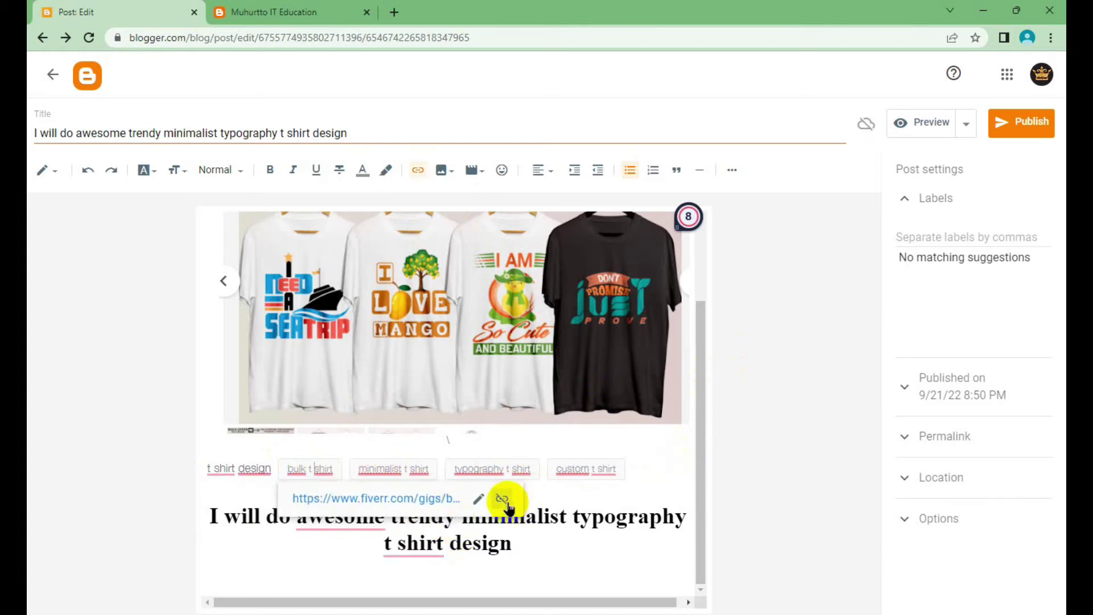
click(501, 498)
click(378, 471)
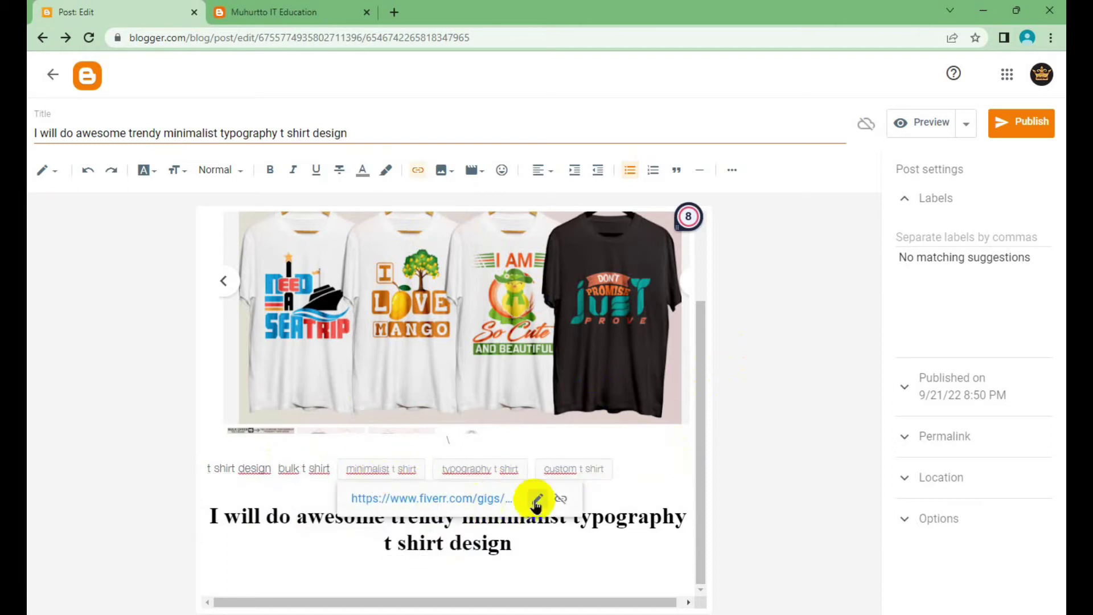
click(561, 498)
click(460, 470)
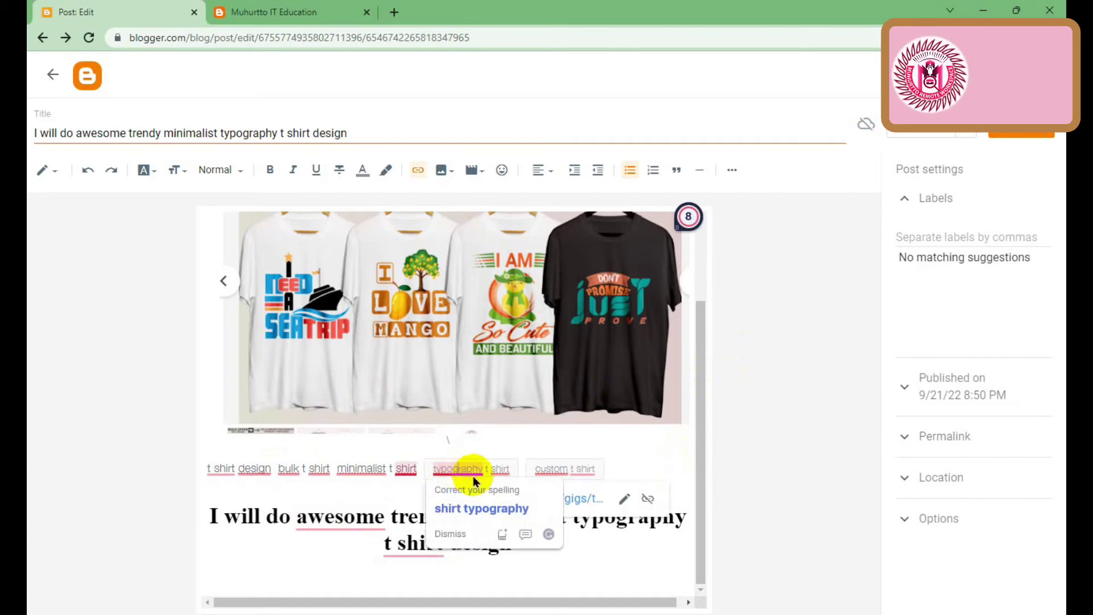
click(649, 495)
Step: Remove the link from the custom label
right_click(551, 468)
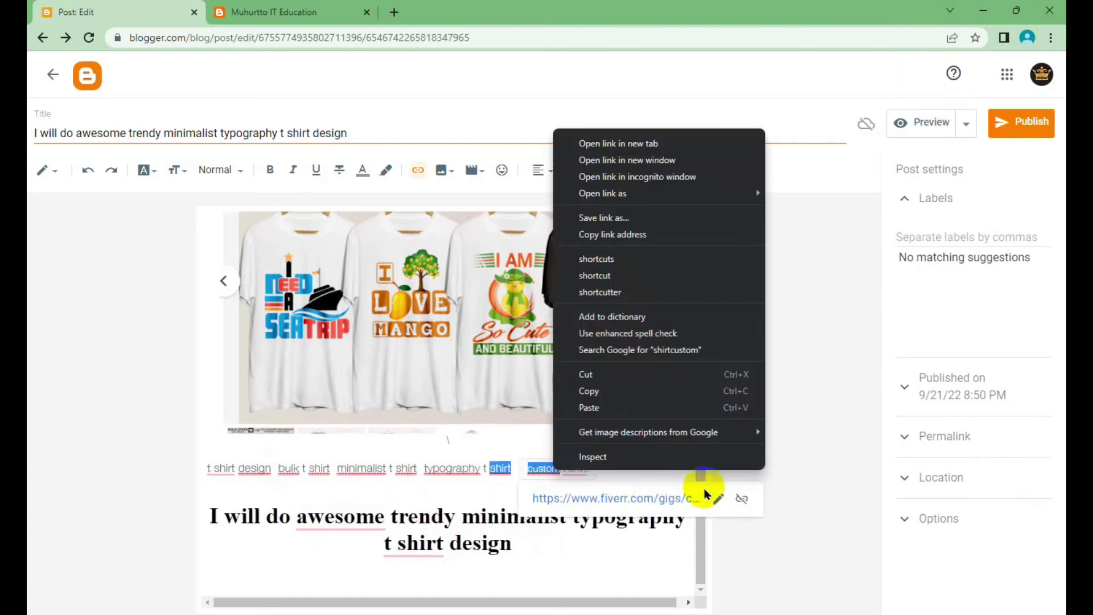
click(744, 497)
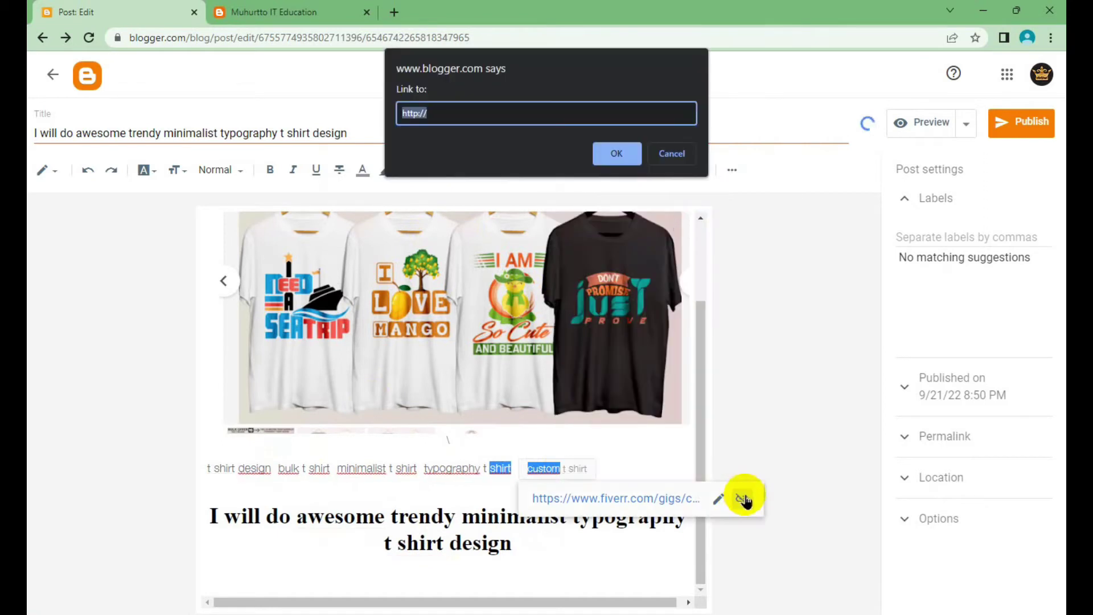
click(672, 154)
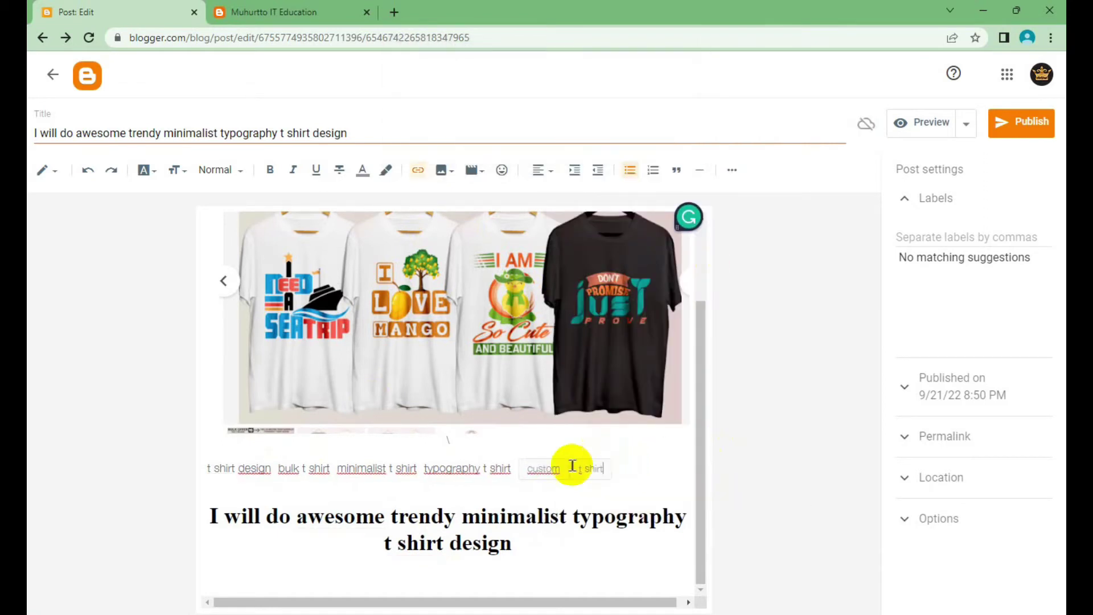
click(543, 472)
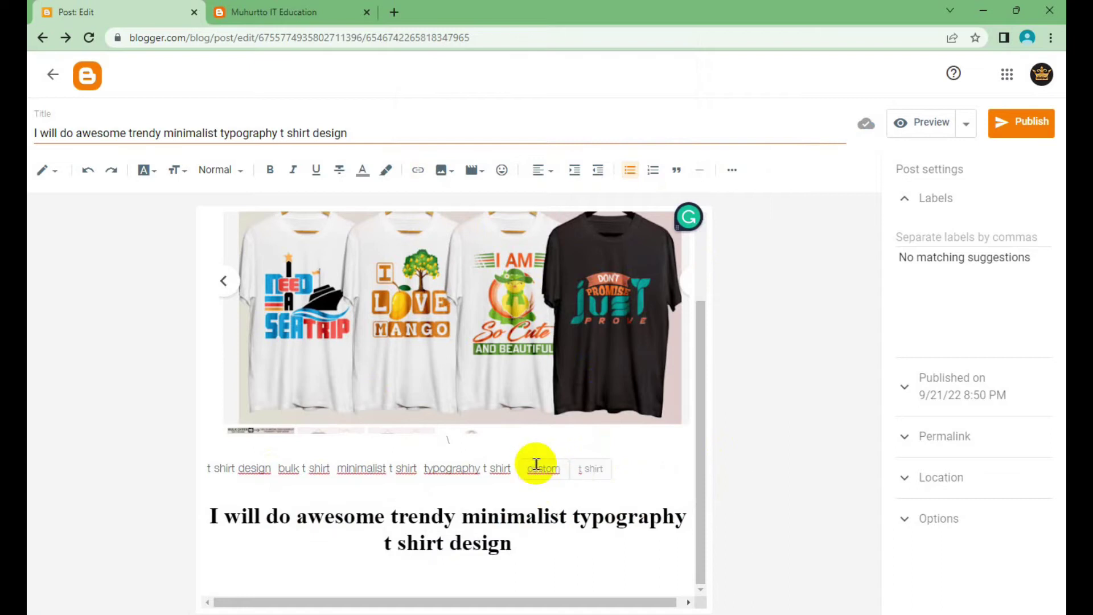
double_click(555, 468)
click(645, 472)
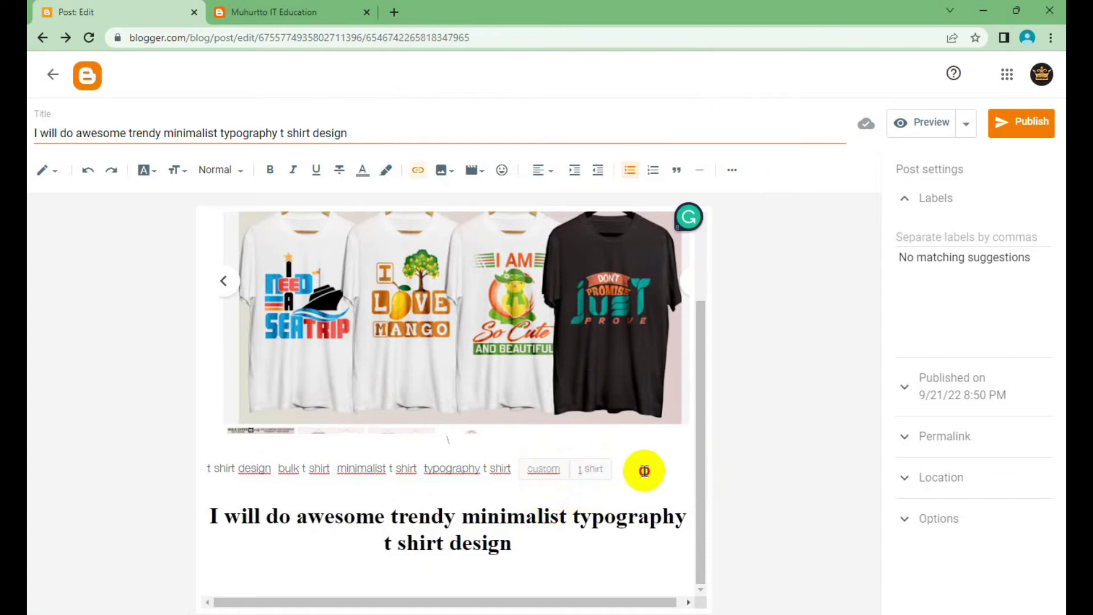
Step: Delete the Fiverr address from the last t shirt label's link and apply
drag(615, 470, 576, 470)
right_click(604, 474)
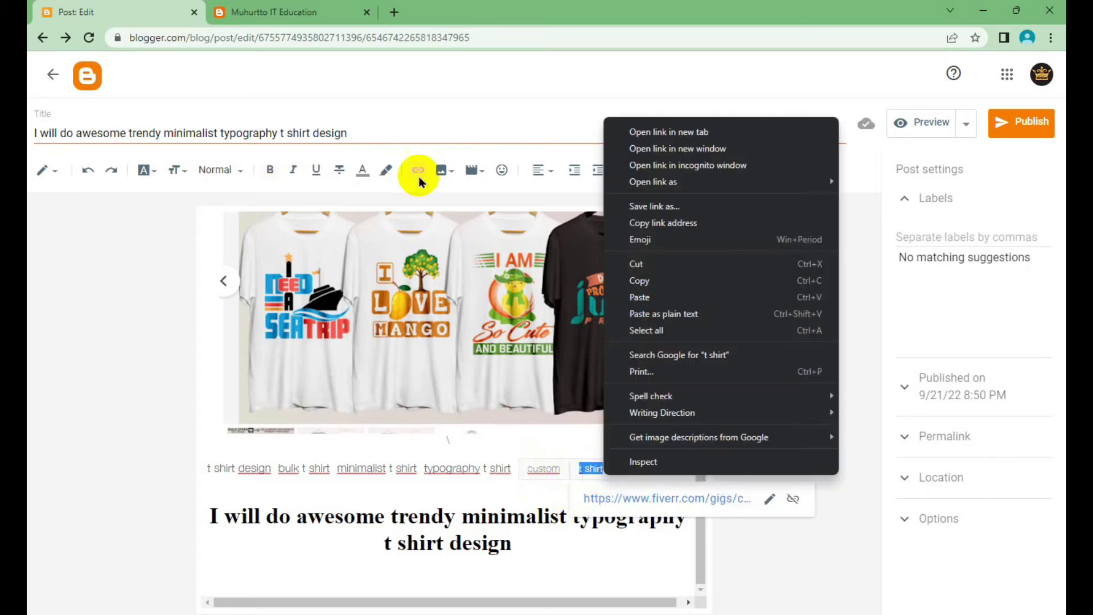
click(418, 170)
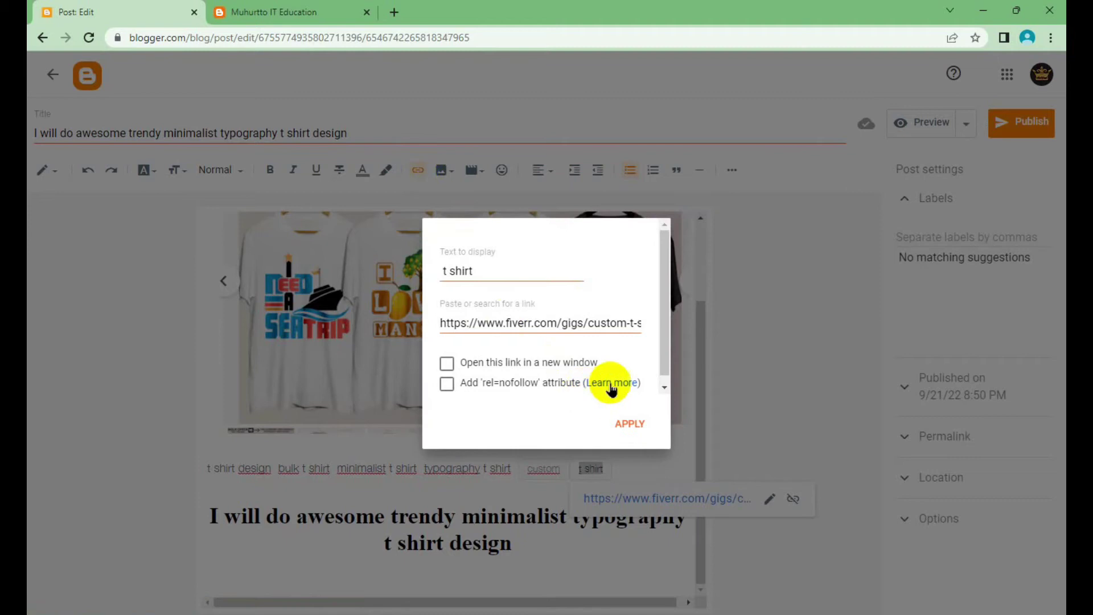
drag(442, 323, 701, 326)
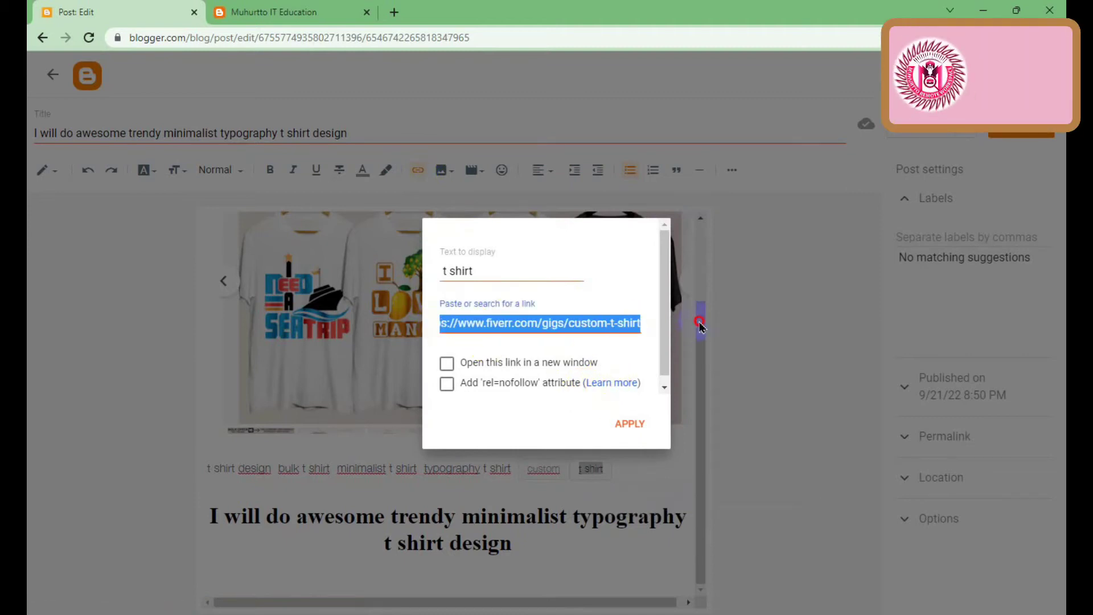
key(BackSpace)
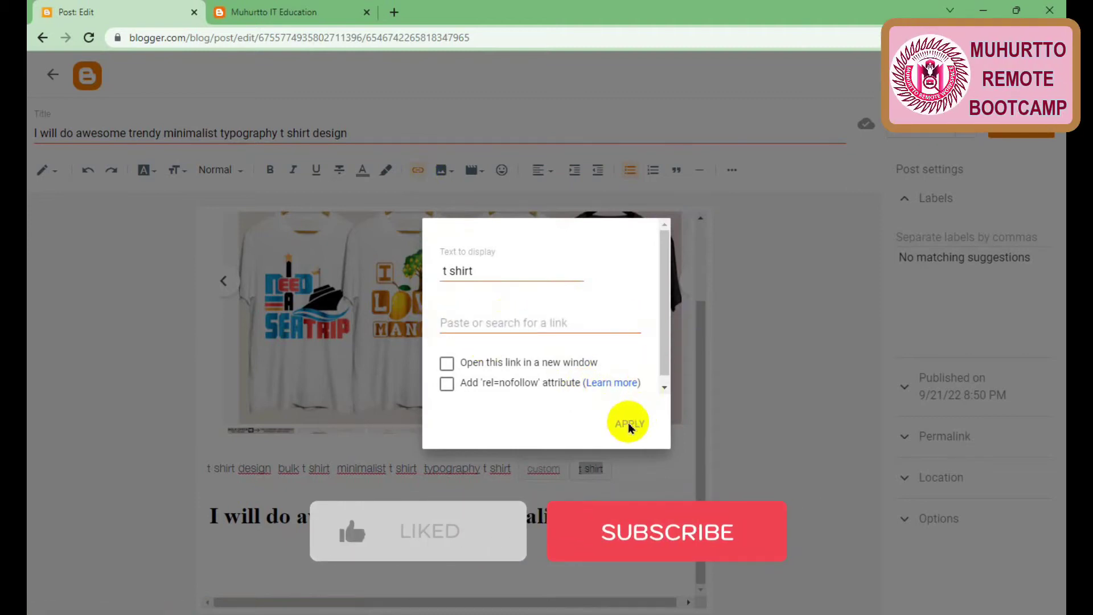
click(629, 425)
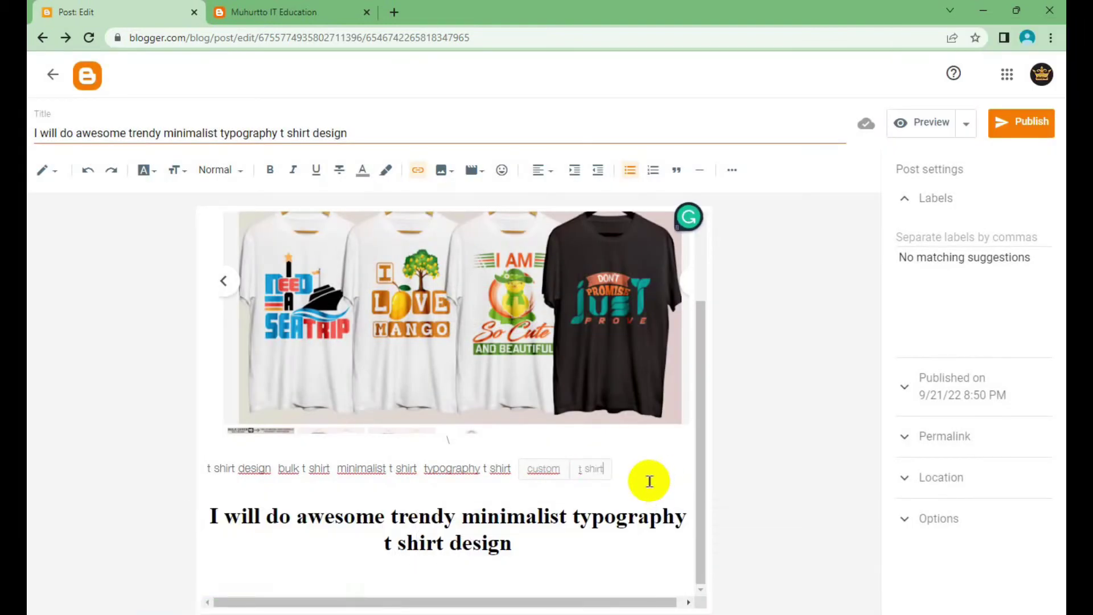
Step: Turn the first keyword into the hashtag #tshirtdesign
click(209, 468)
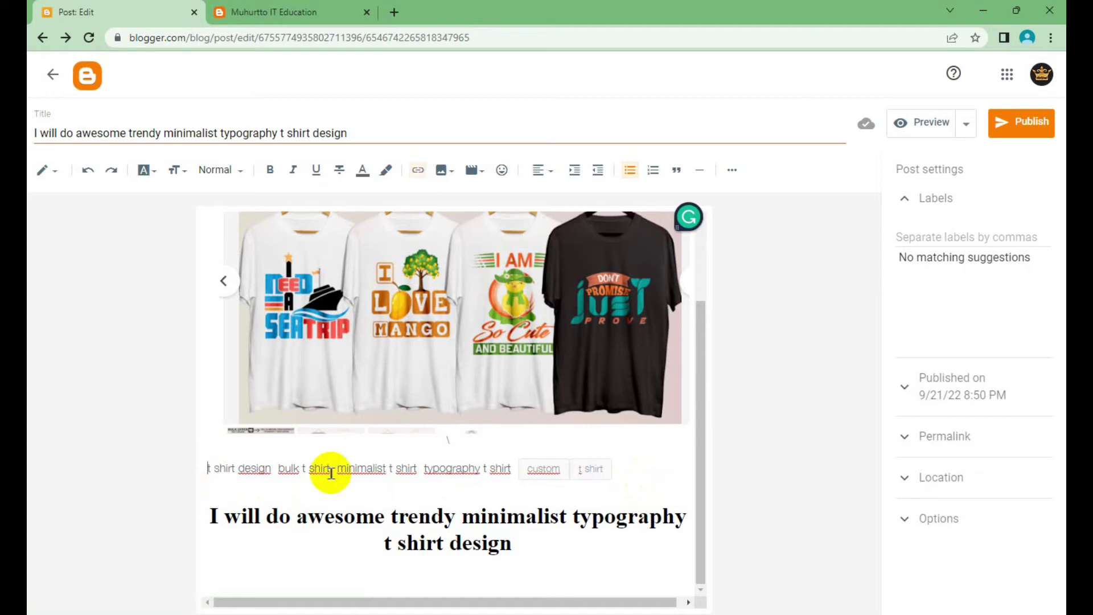
text(#)
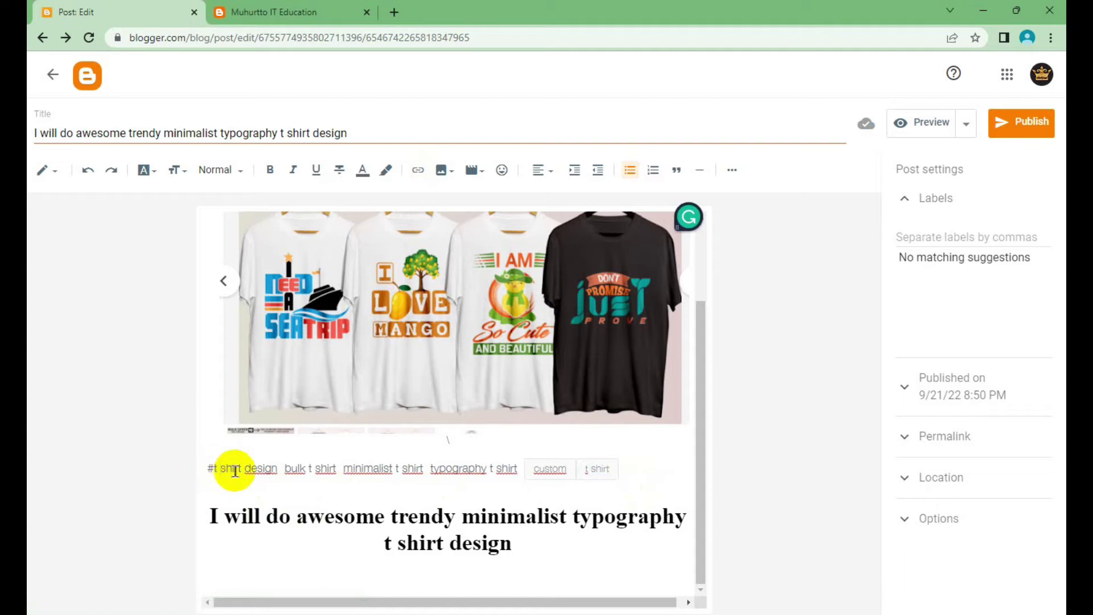
key(BackSpace)
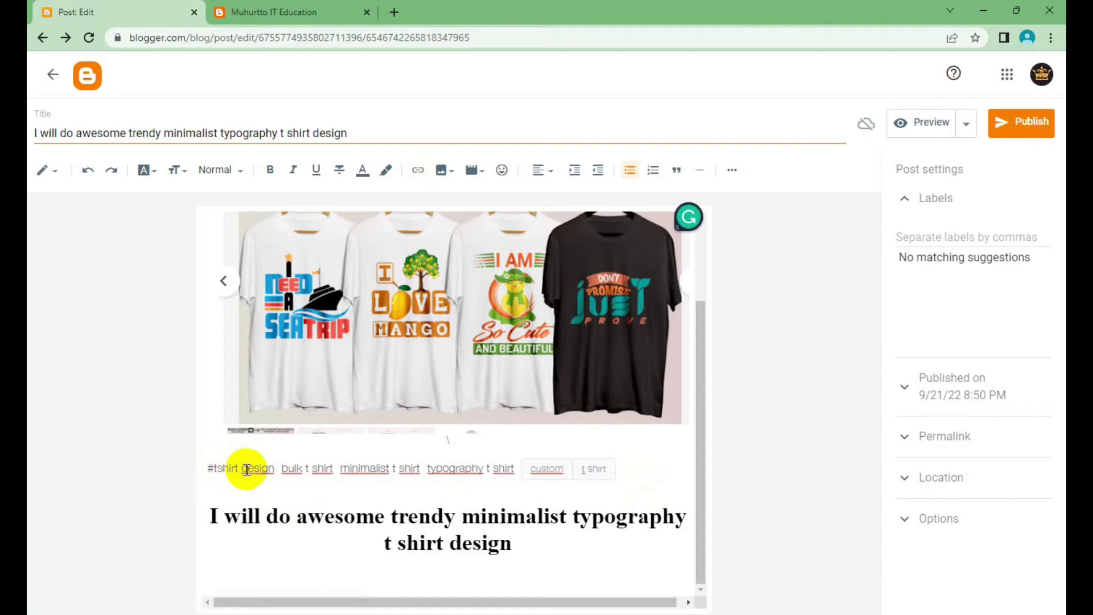
key(BackSpace)
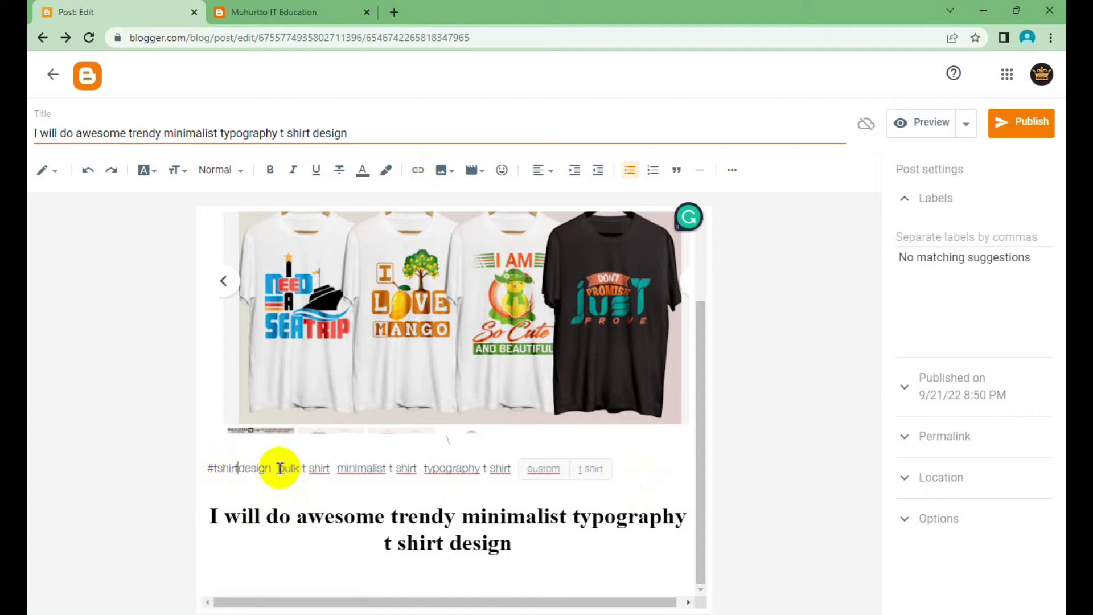
Step: Rewrite the remaining keywords as #bulktshirt, #minimalisttshirt, #typography, #customtshirt and #tshirt
click(280, 467)
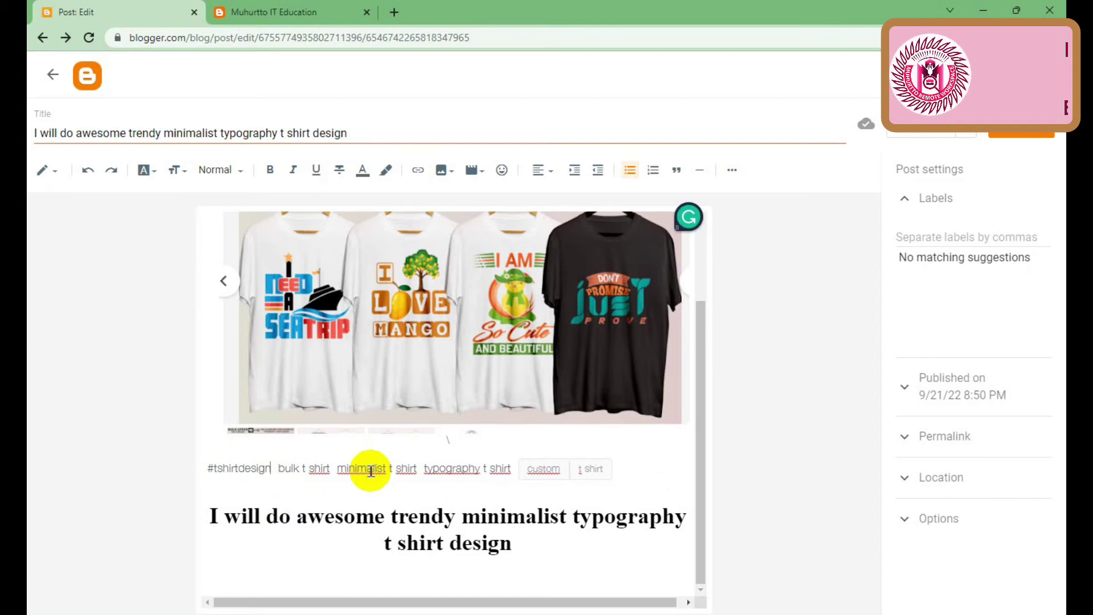
text(#)
key(Left)
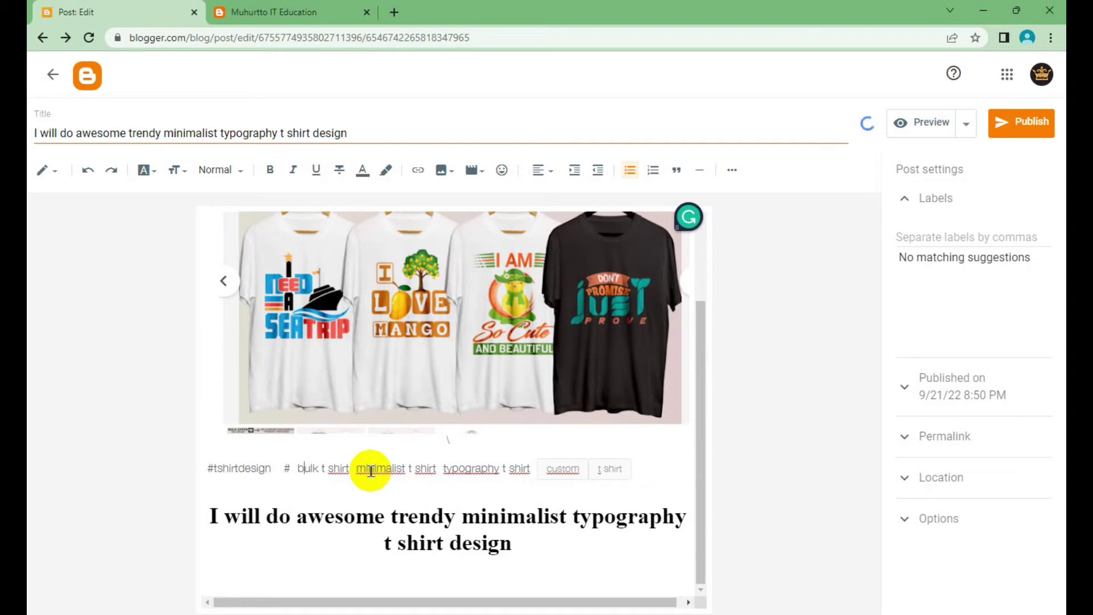
key(BackSpace)
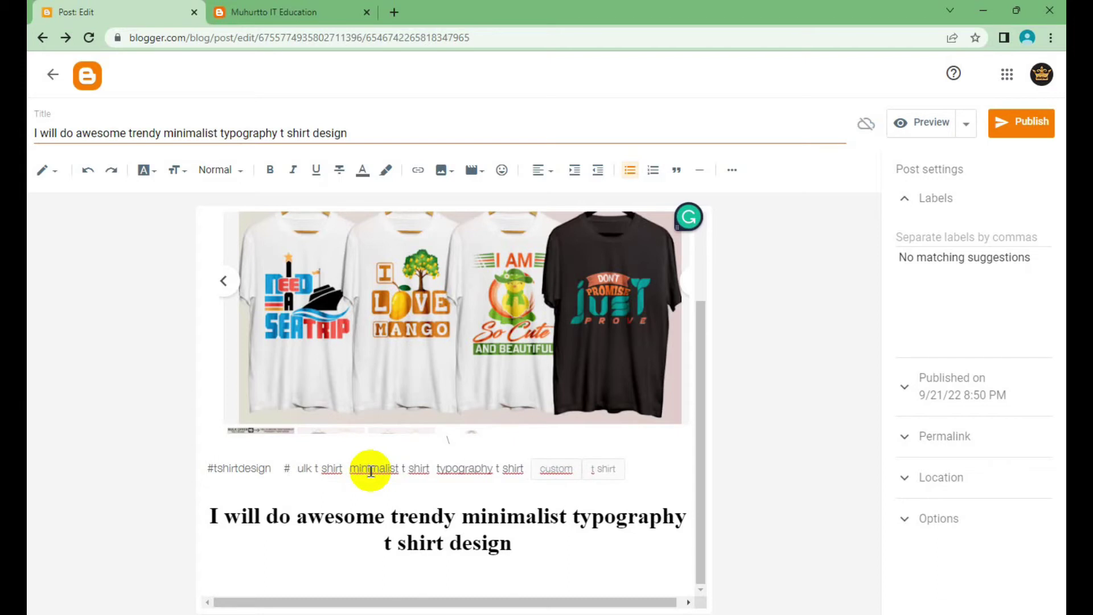
text(bulk)
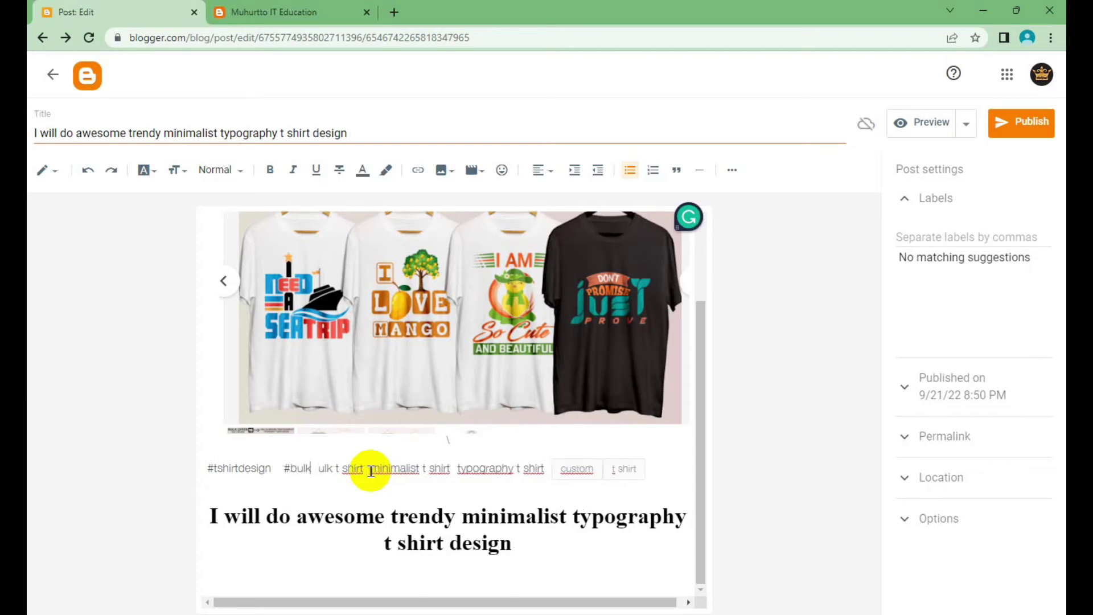
text(tshirt)
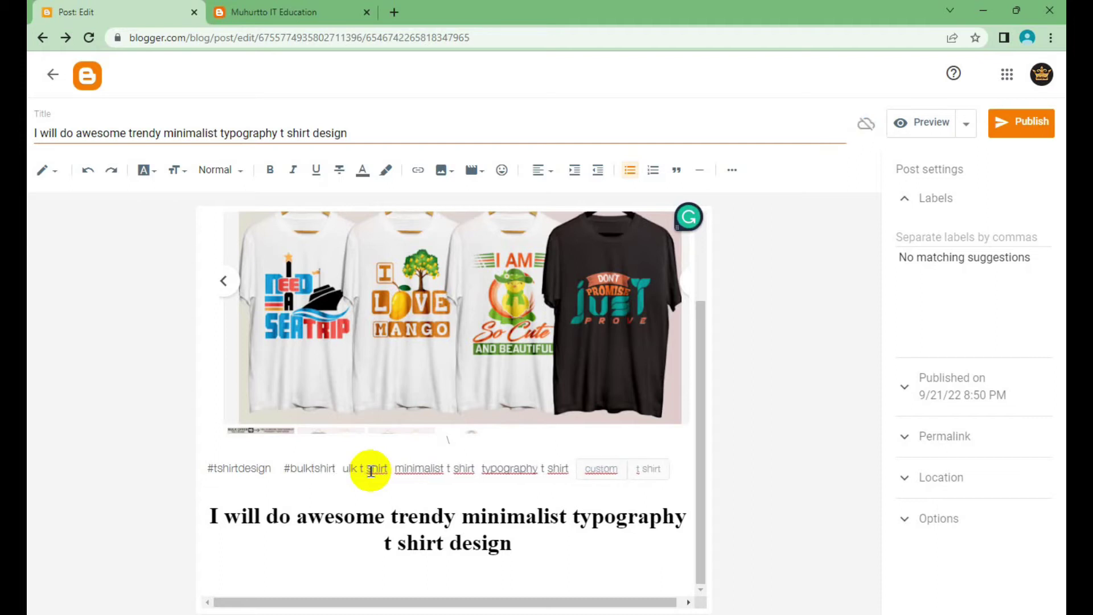
text( minimalist)
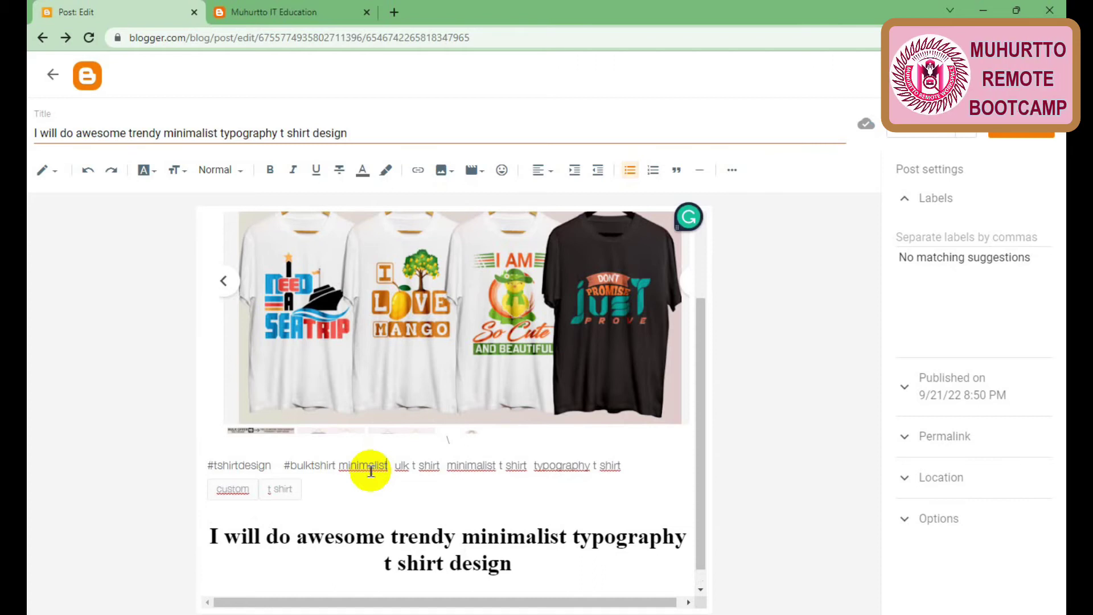
text(irt #ty)
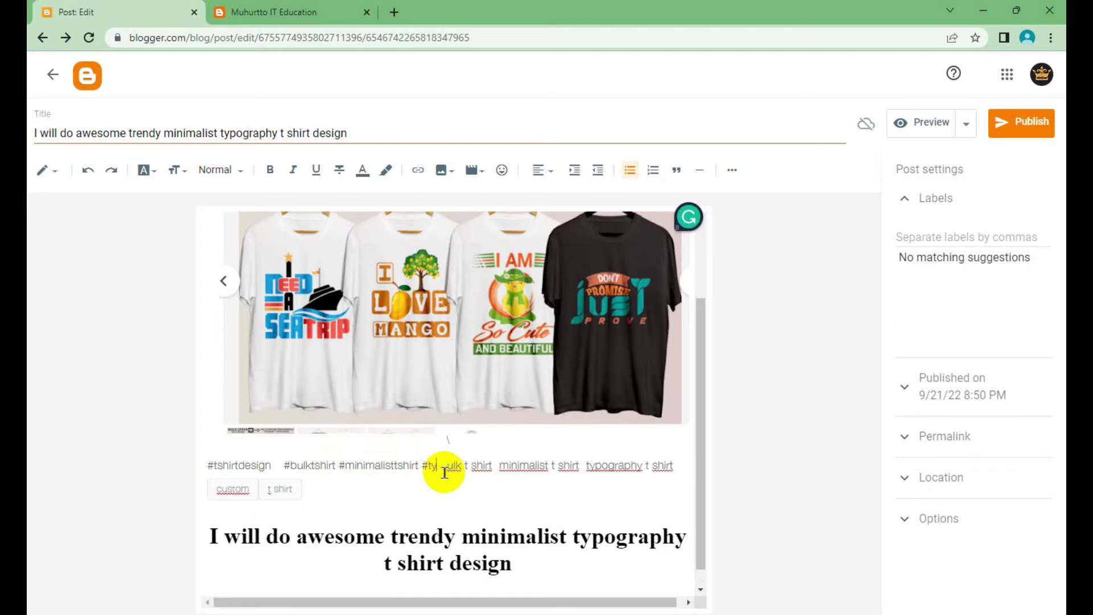
text(po)
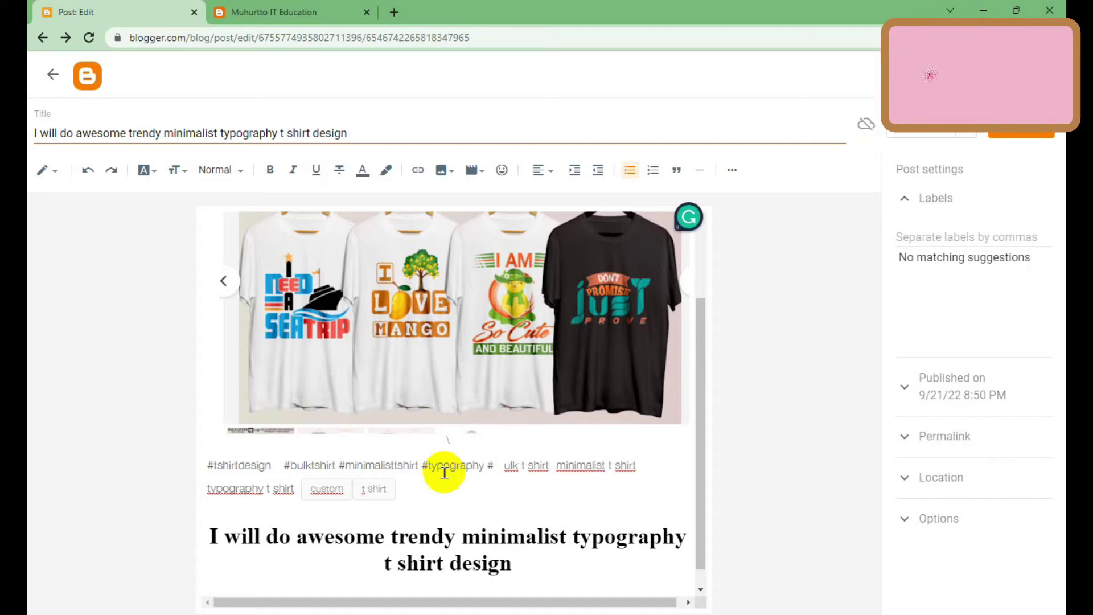
text(countom)
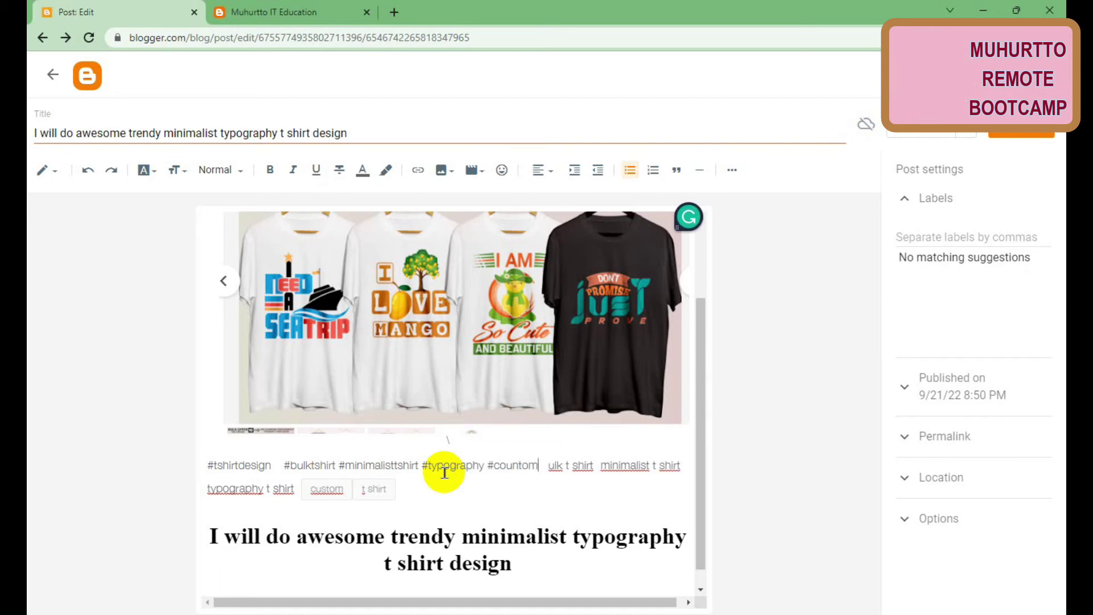
key(BackSpace)
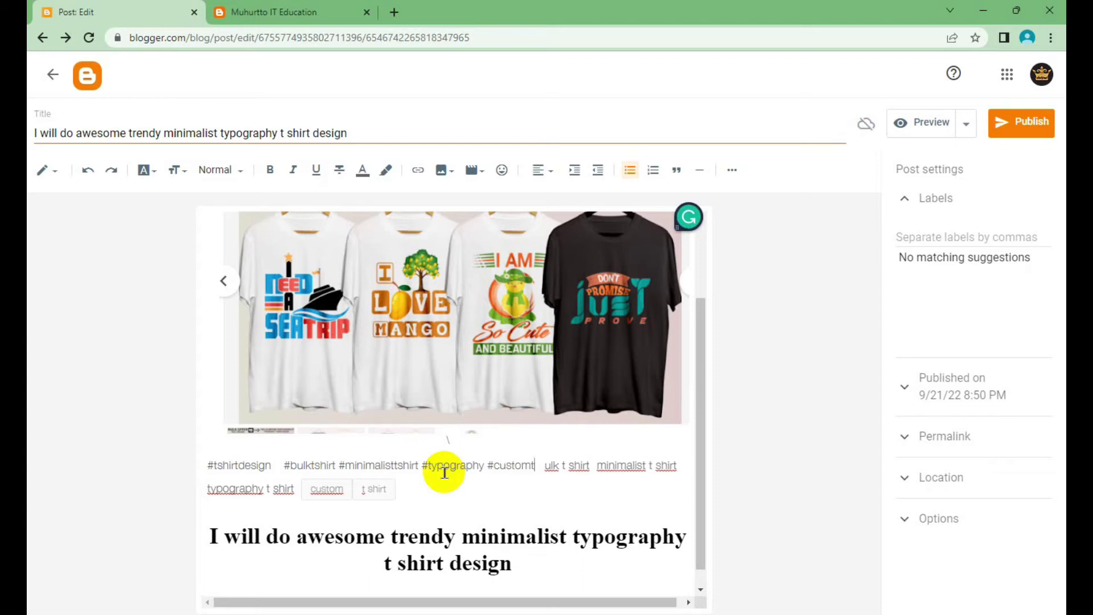
text(shirt #)
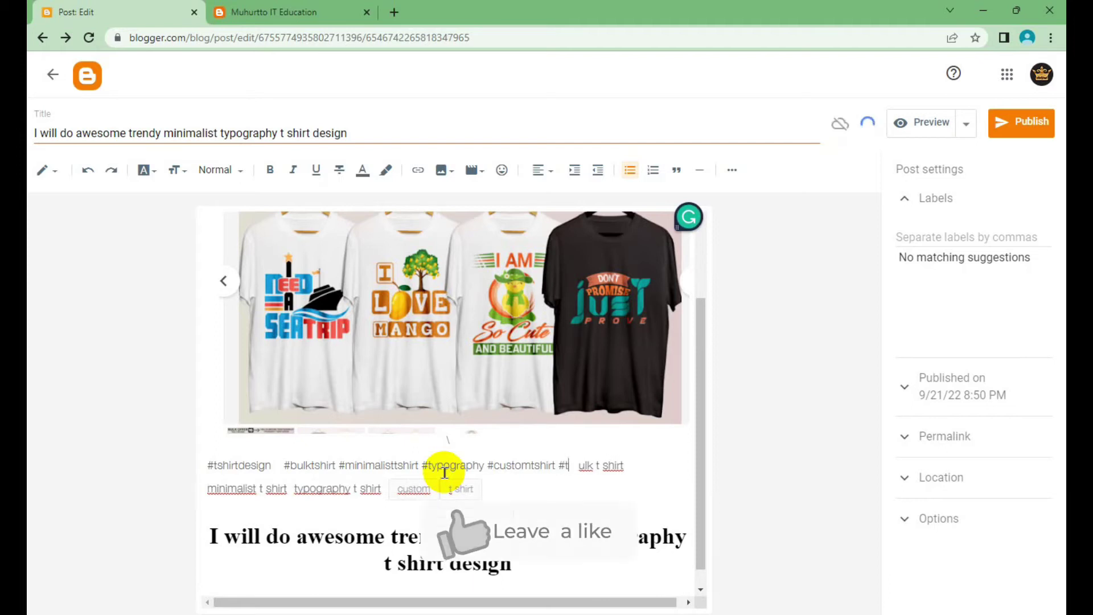
text(tshirt)
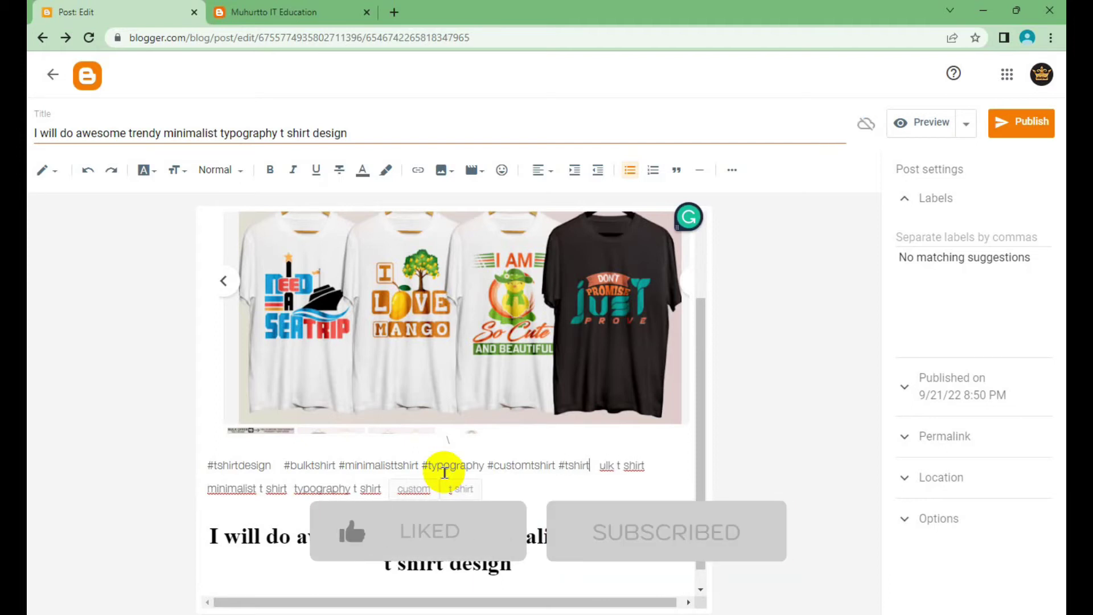
Step: Delete the leftover keyword text and space out #minimalisttshirt, #typography and #customtshirt
drag(607, 470, 621, 490)
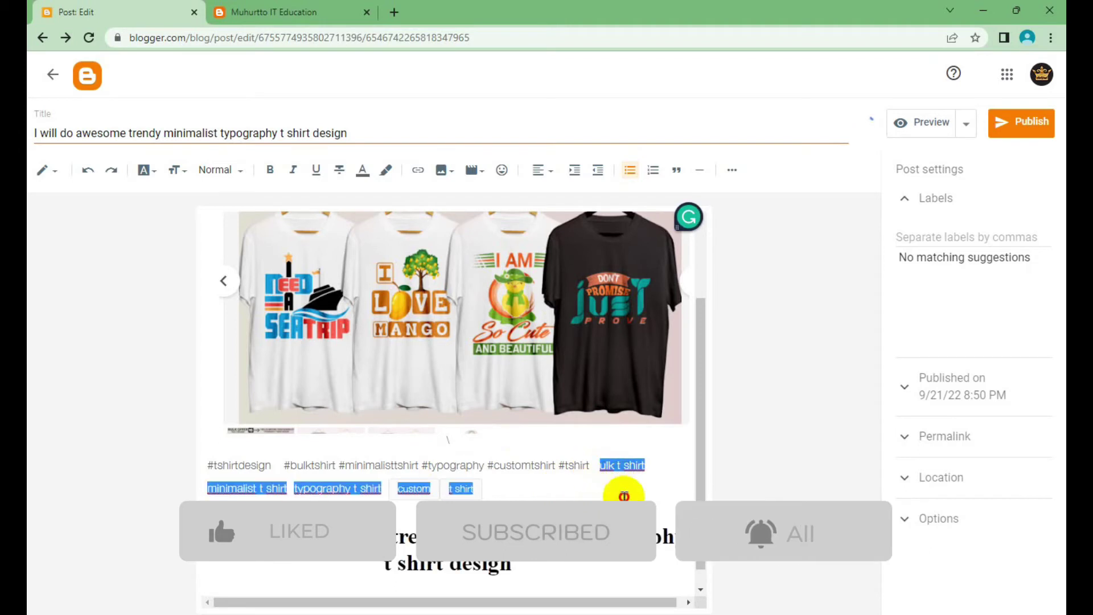
key(BackSpace)
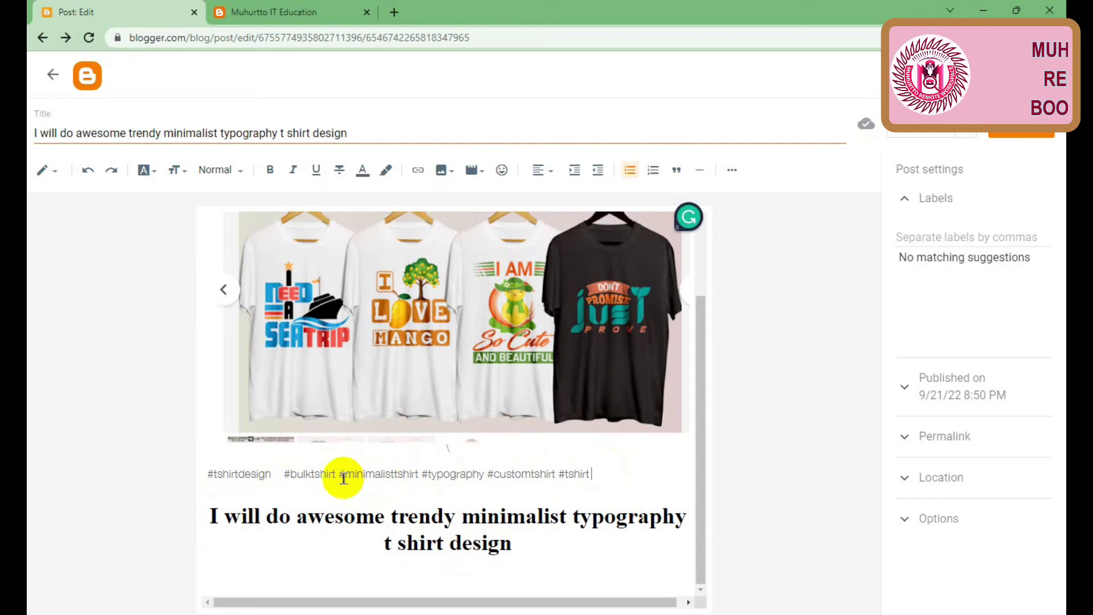
click(342, 476)
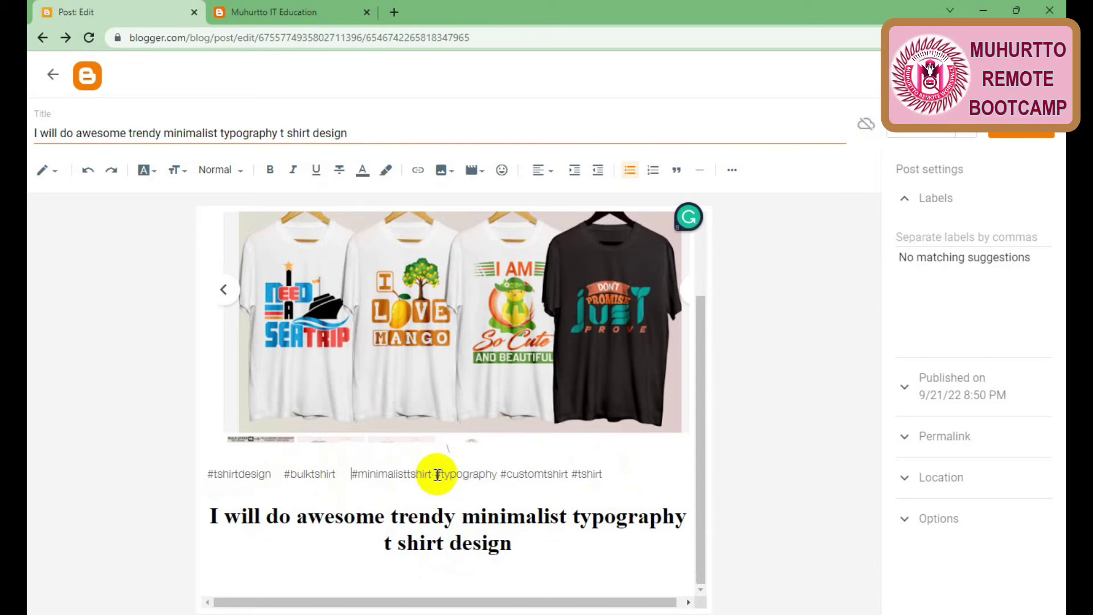
click(436, 475)
click(509, 475)
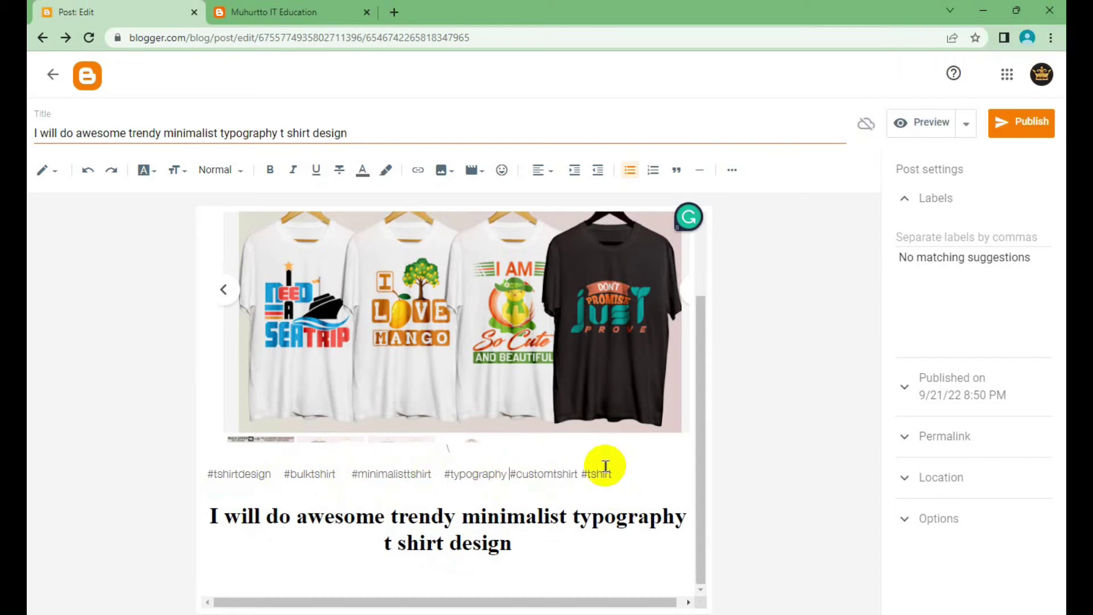
click(552, 548)
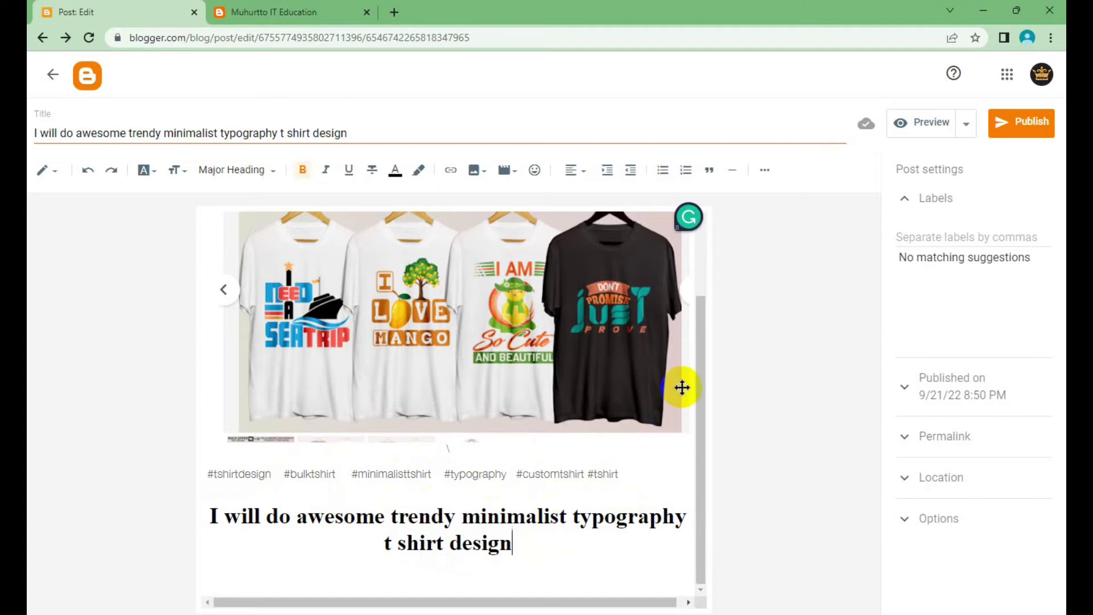
Step: Enter 'Fiverr Gig' under Labels in the post settings
scroll(682, 387, up, 2)
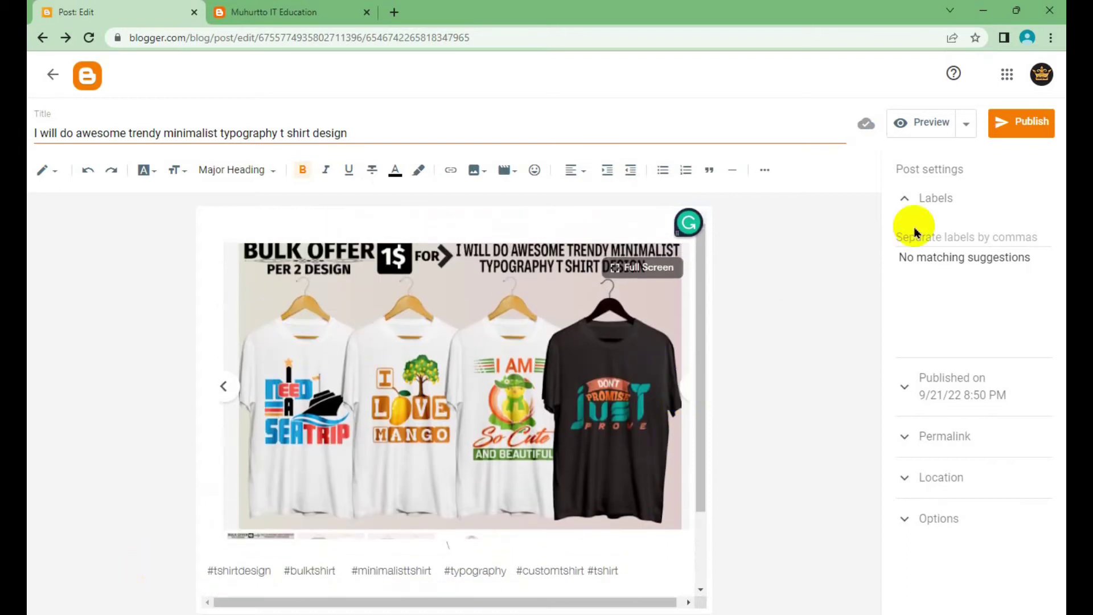
click(943, 197)
click(946, 202)
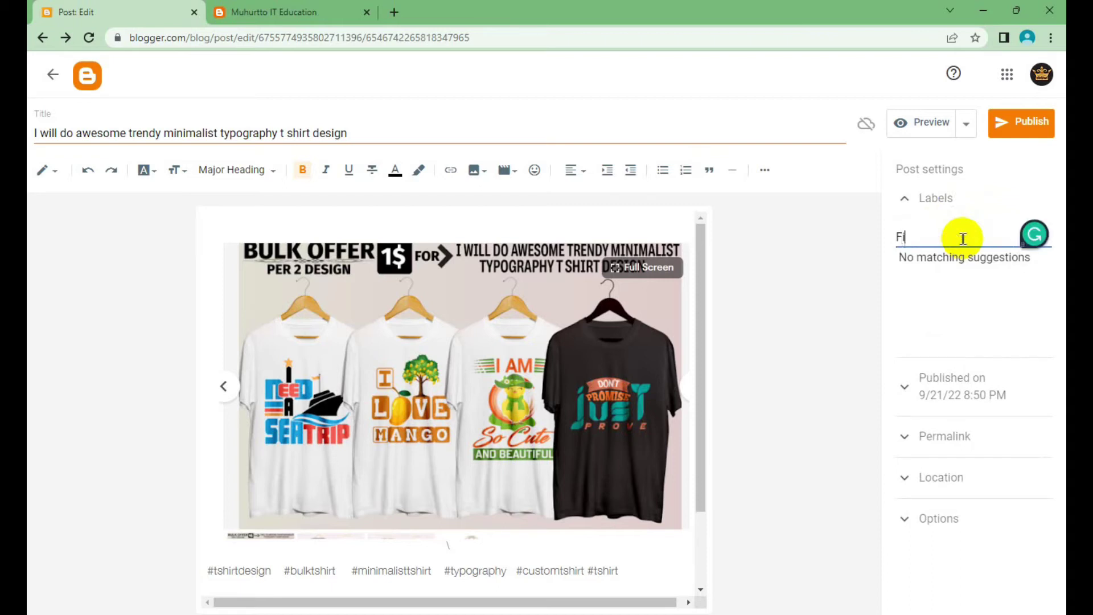
text(F)
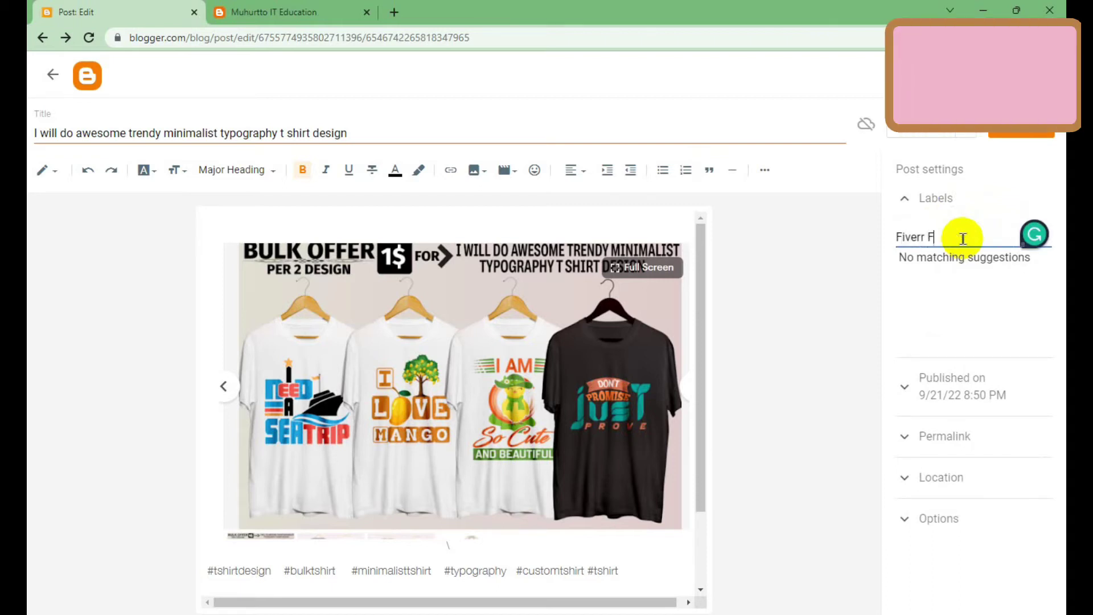
text(Gige)
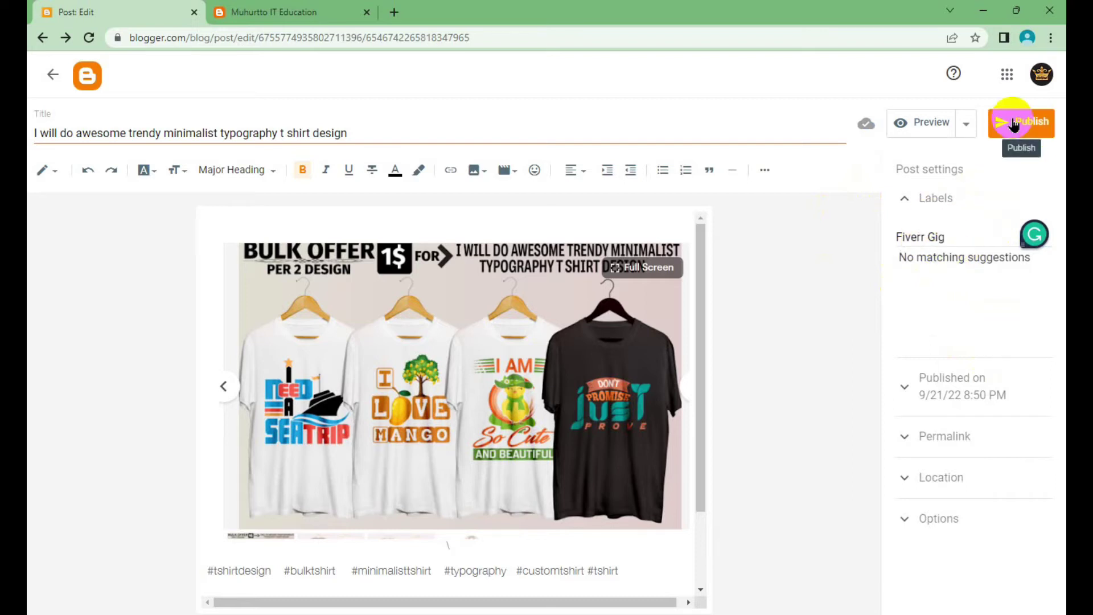
click(938, 444)
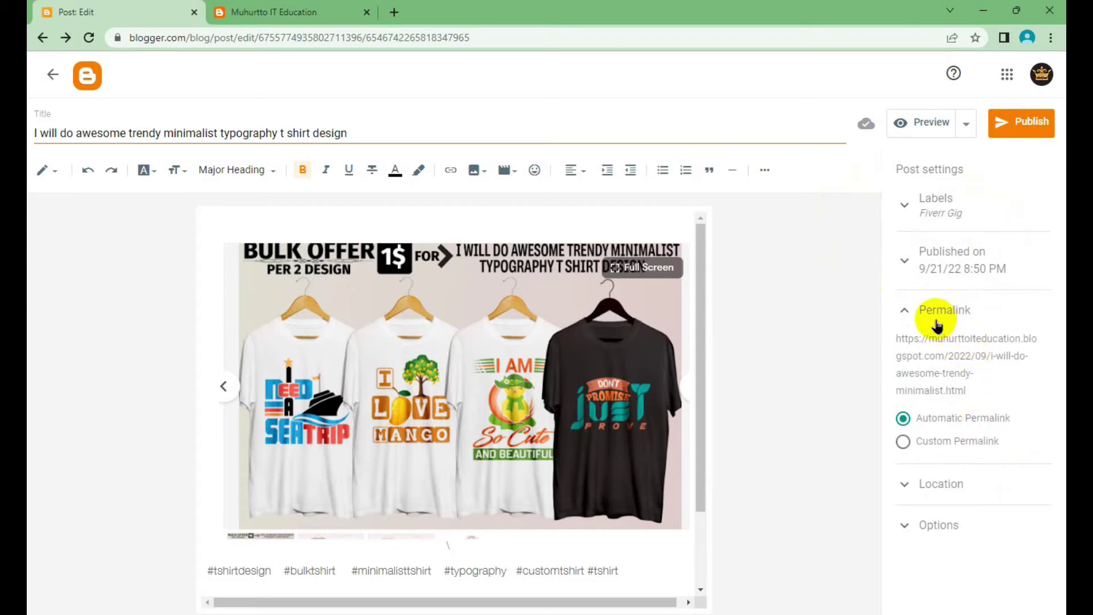
click(906, 310)
scroll(672, 342, down, 2)
click(549, 533)
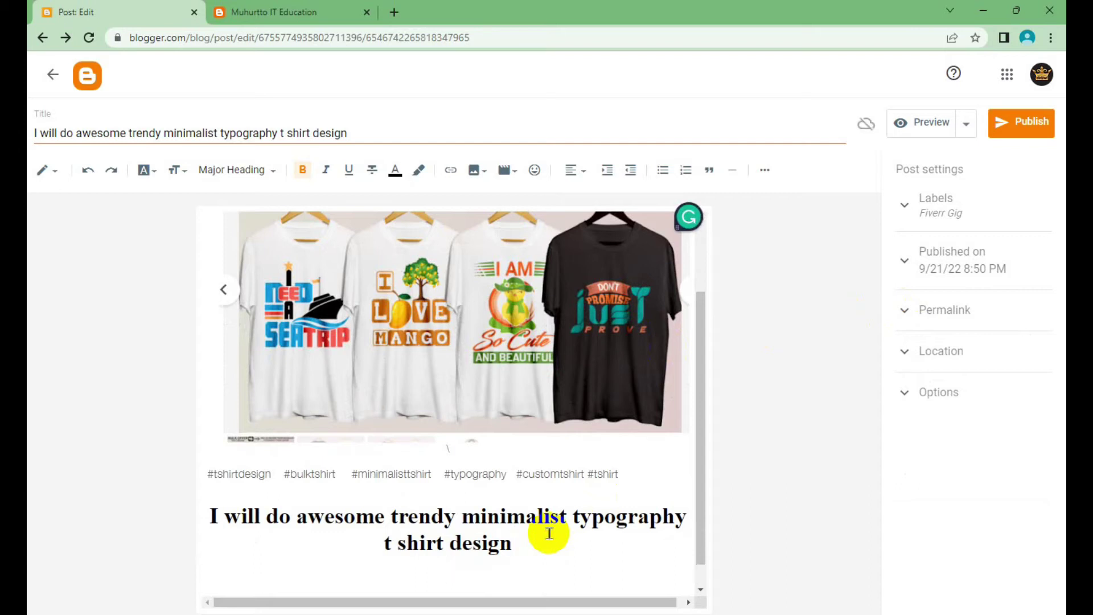
Step: Finish typing the Click To View My GIG line below the heading
click(146, 170)
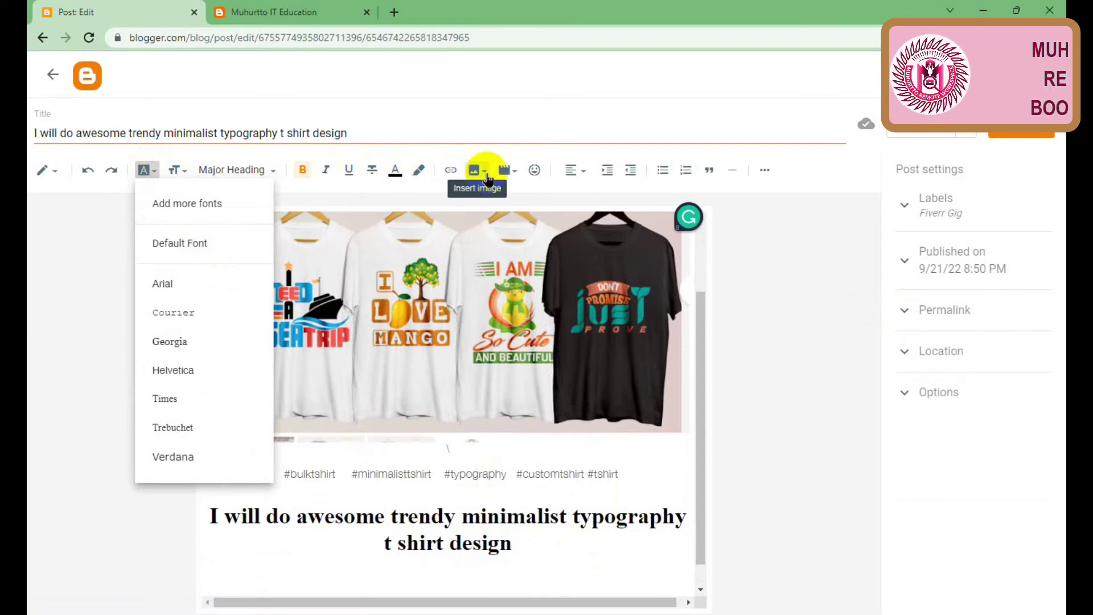
click(737, 225)
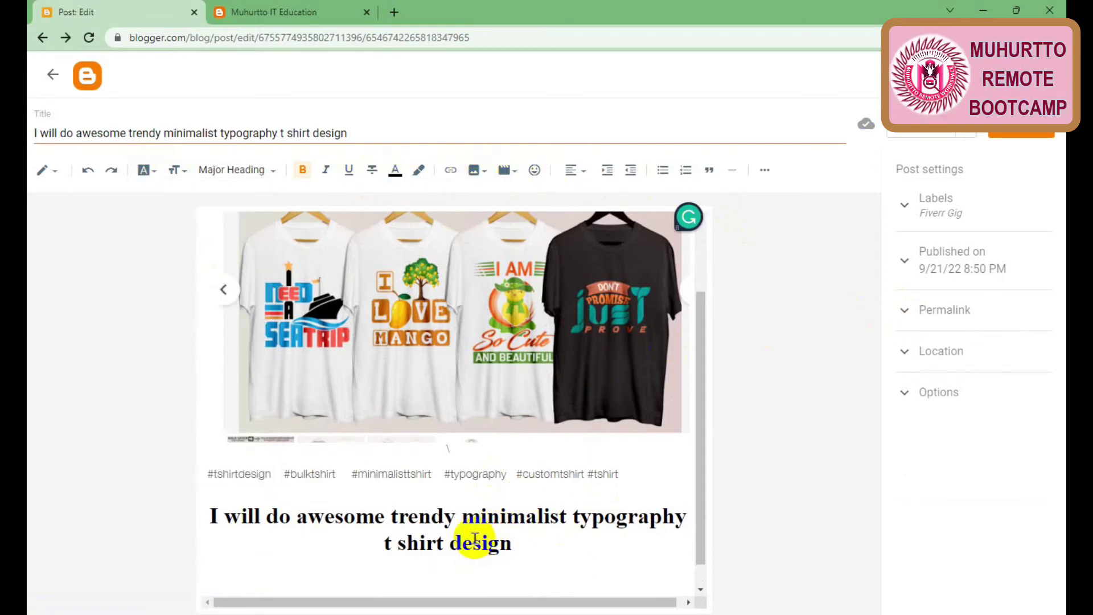
scroll(476, 538, down, 1)
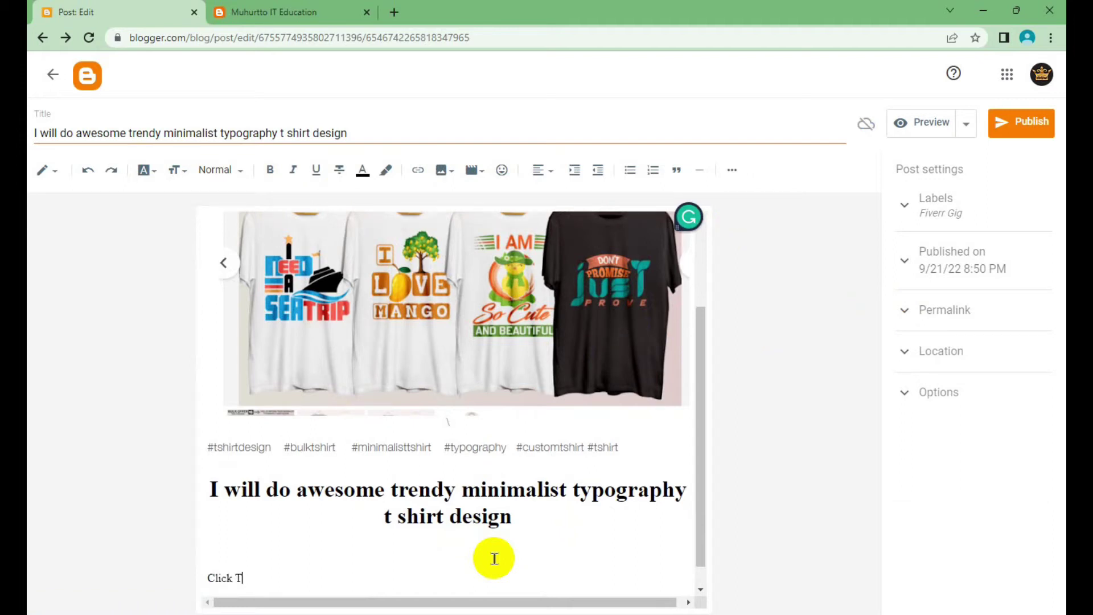
text(Click To View My)
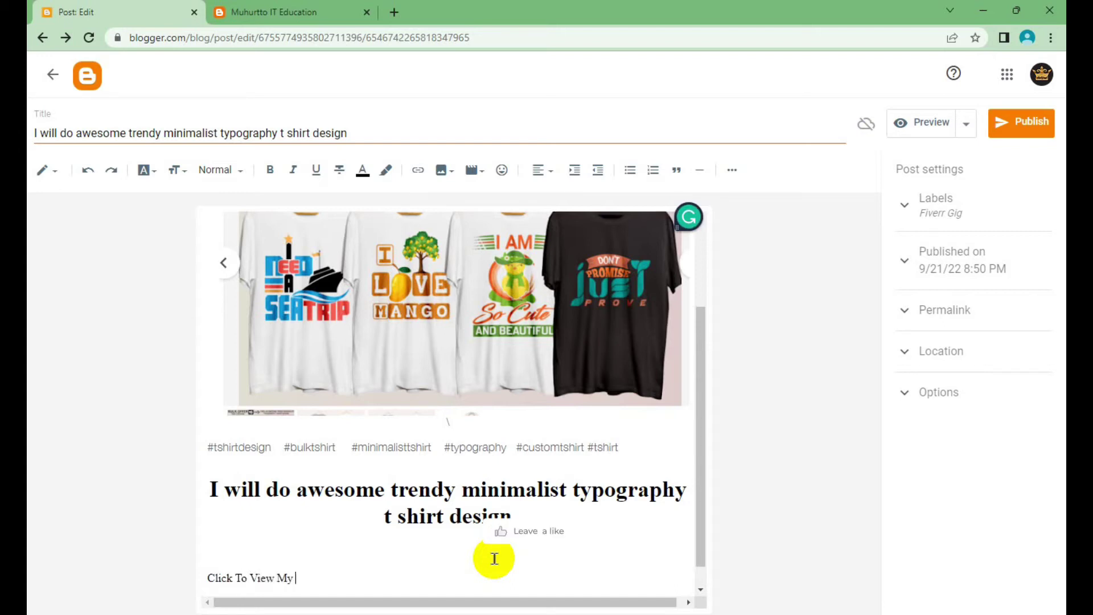
text(GIG)
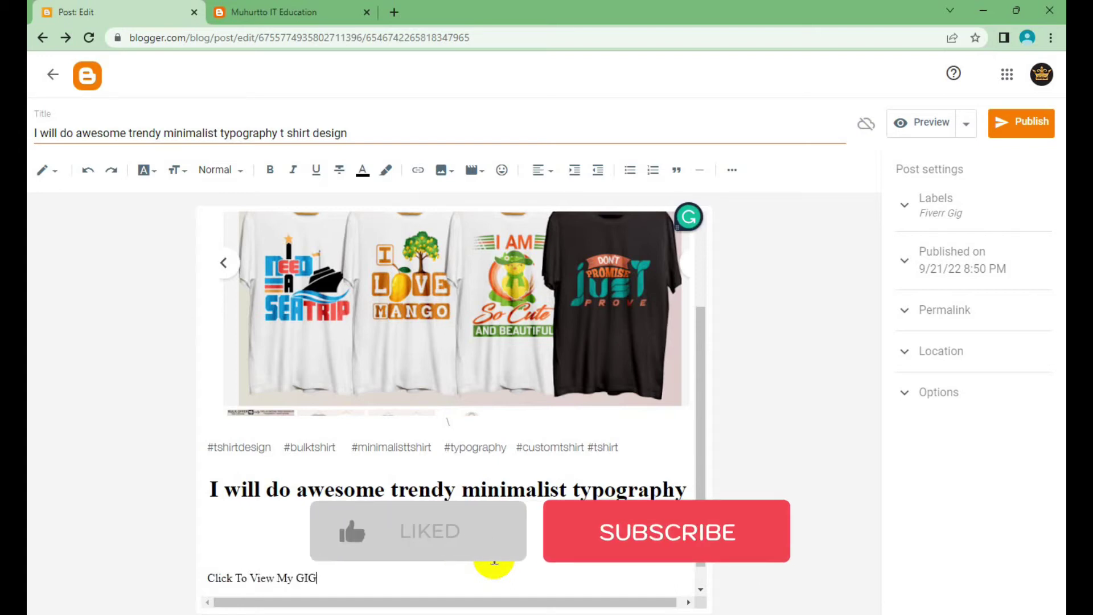
Step: Centre the Click To View My GIG line and make it a Major Heading
drag(364, 585, 175, 581)
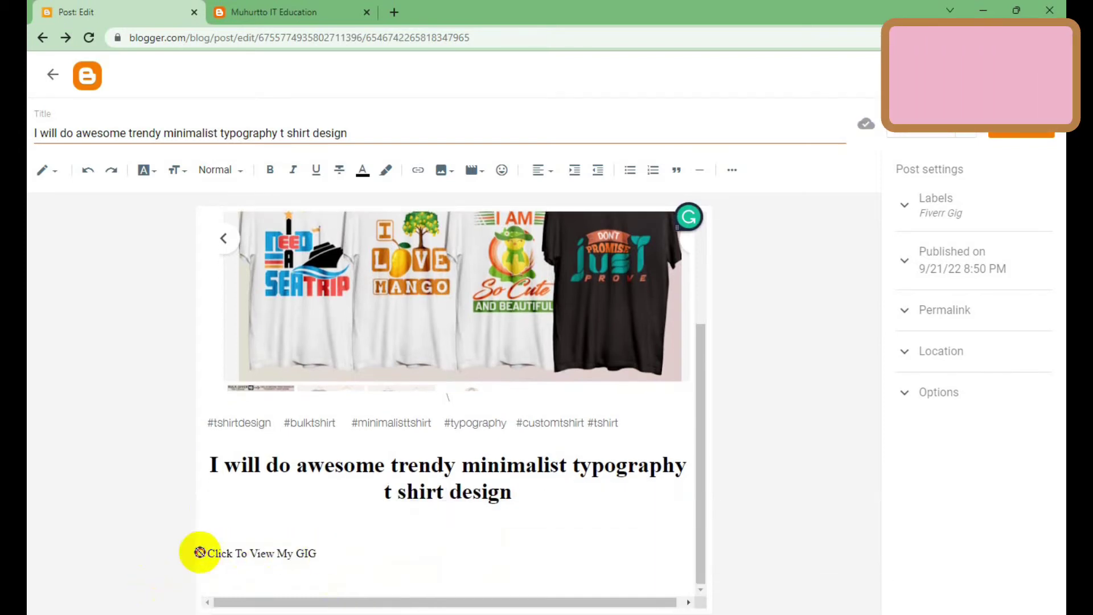
click(307, 553)
scroll(308, 554, up, 1)
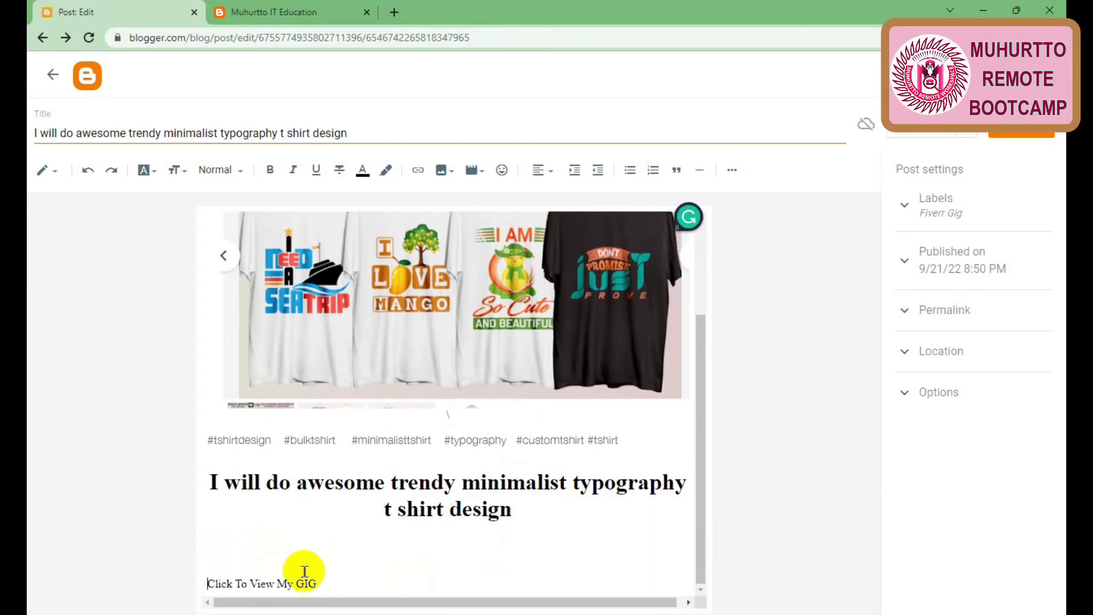
drag(316, 581, 171, 585)
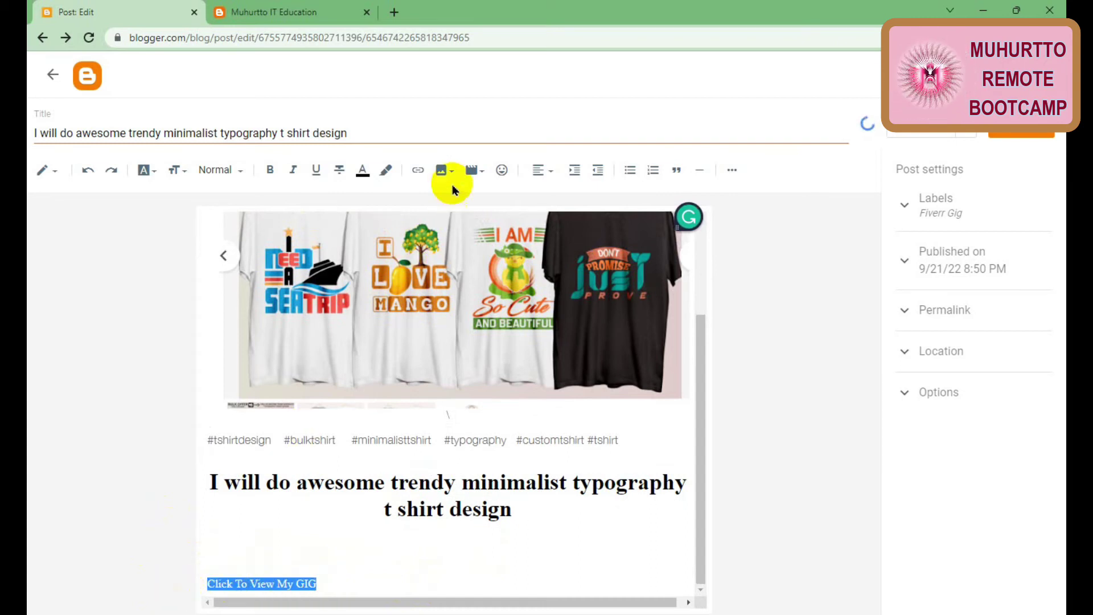
click(543, 169)
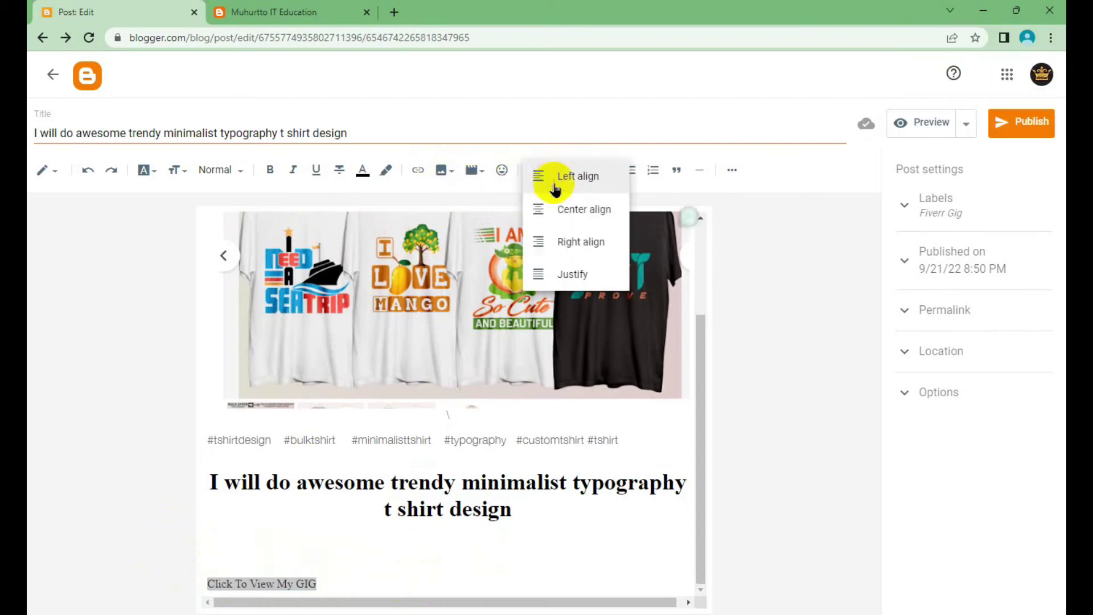
click(575, 209)
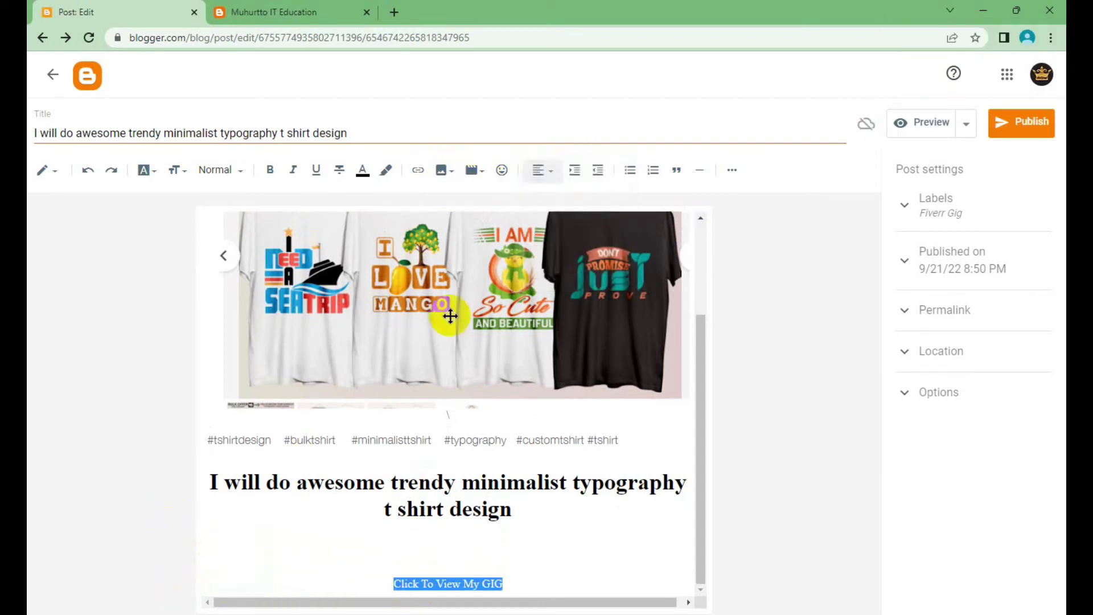
click(242, 170)
click(244, 200)
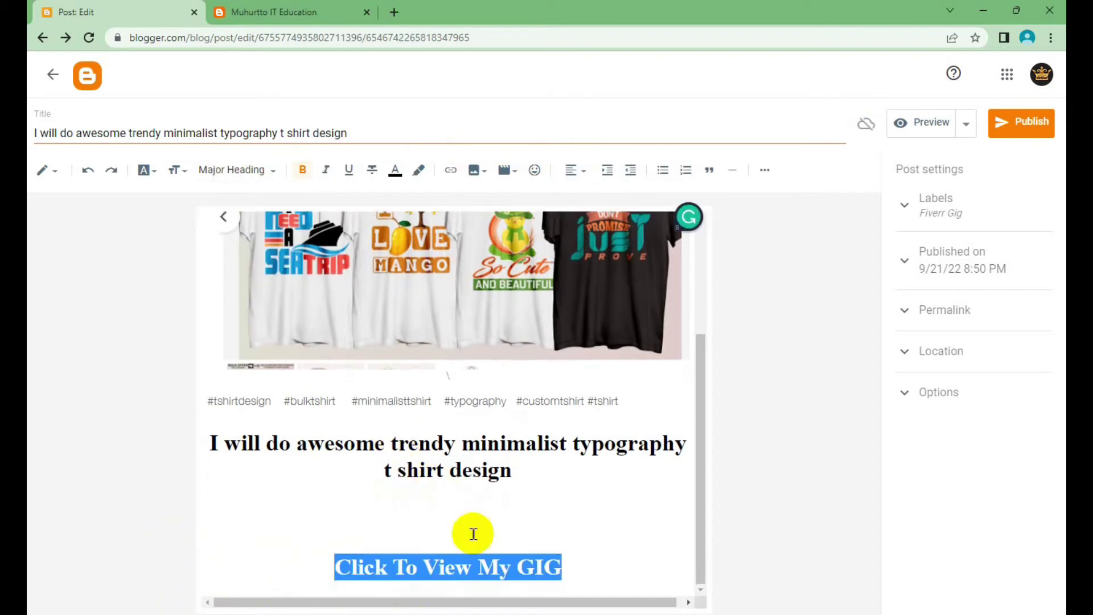
Step: Colour the Click To View My GIG line dark blue
click(468, 521)
scroll(466, 522, up, 1)
click(464, 520)
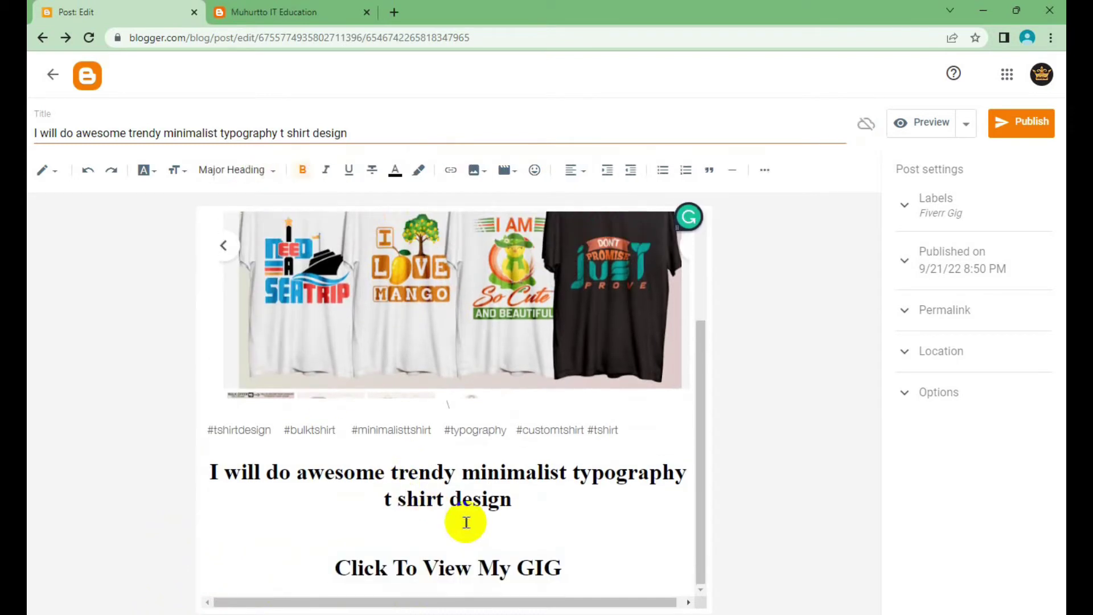
drag(565, 567, 343, 567)
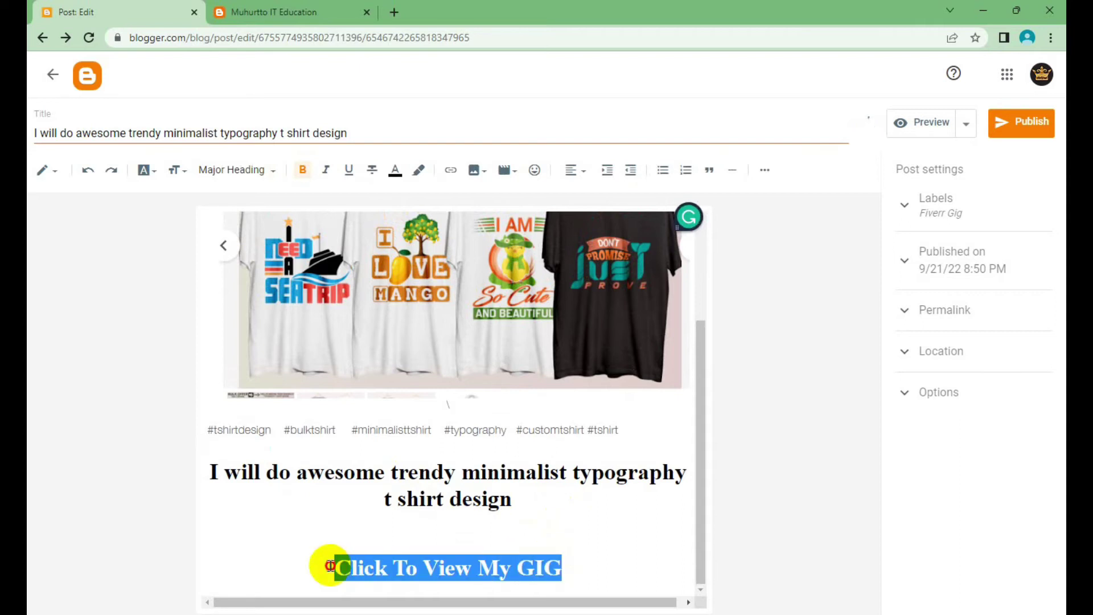
click(397, 169)
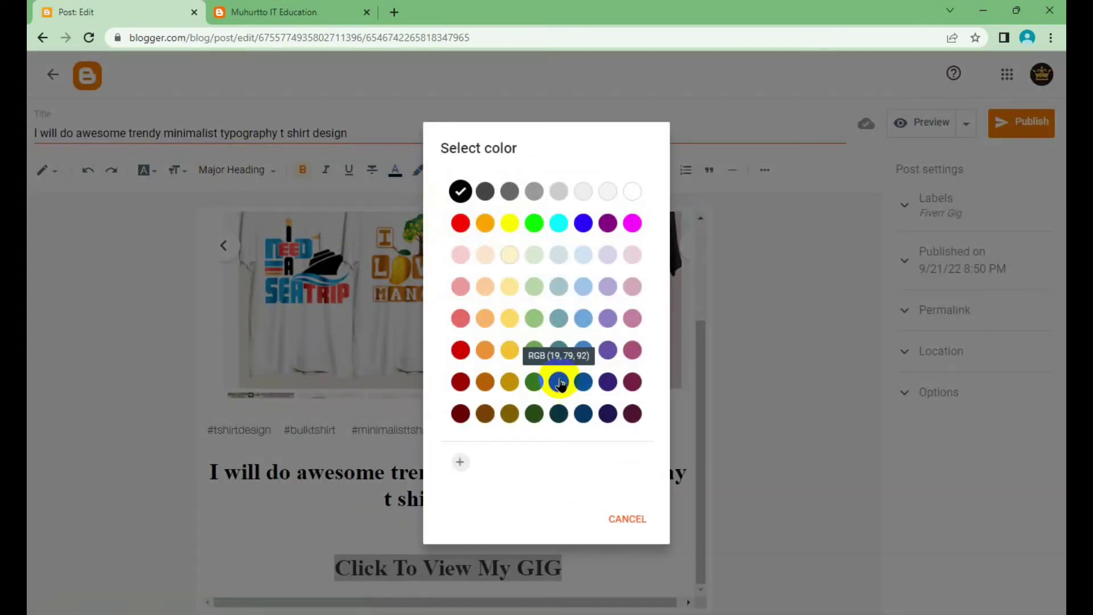
click(583, 382)
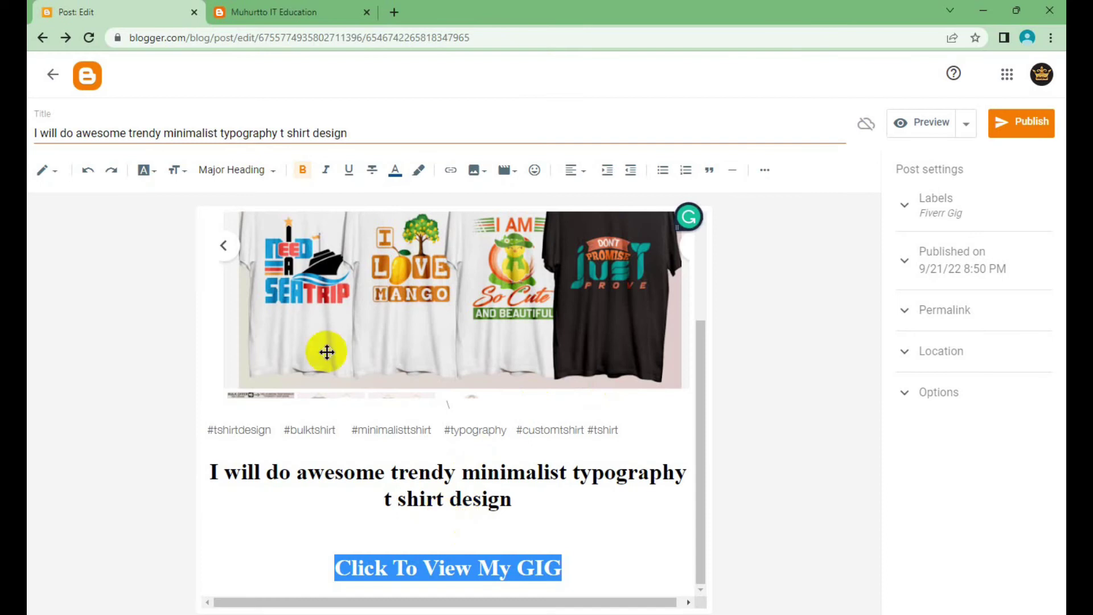
Step: Copy the gig's link from Fiverr's Share Your Gig dialog for the new link
click(451, 171)
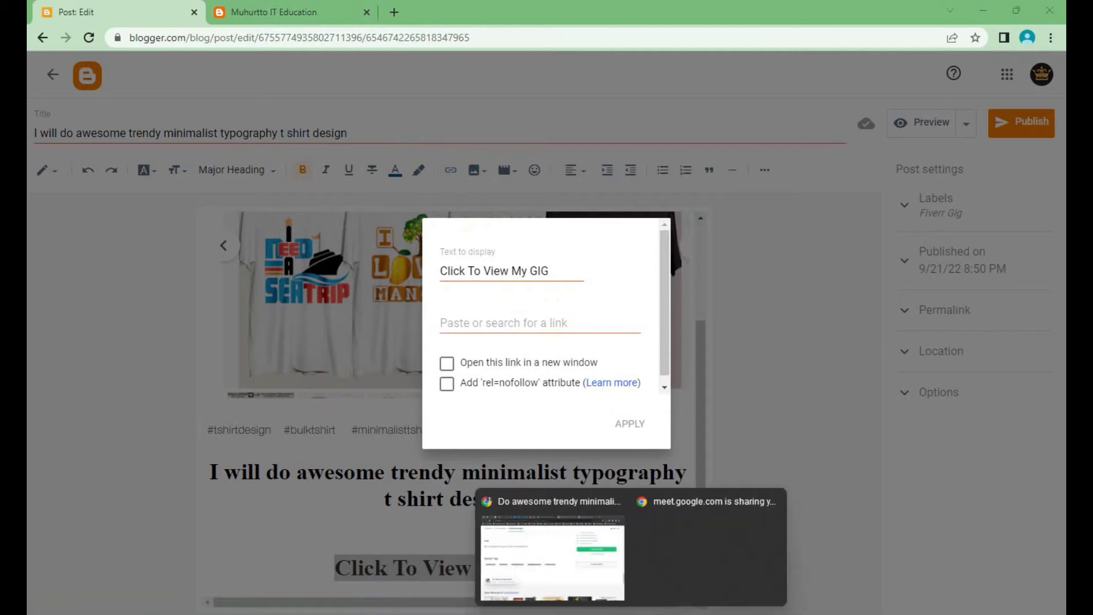
click(570, 561)
click(820, 279)
scroll(774, 317, up, 10)
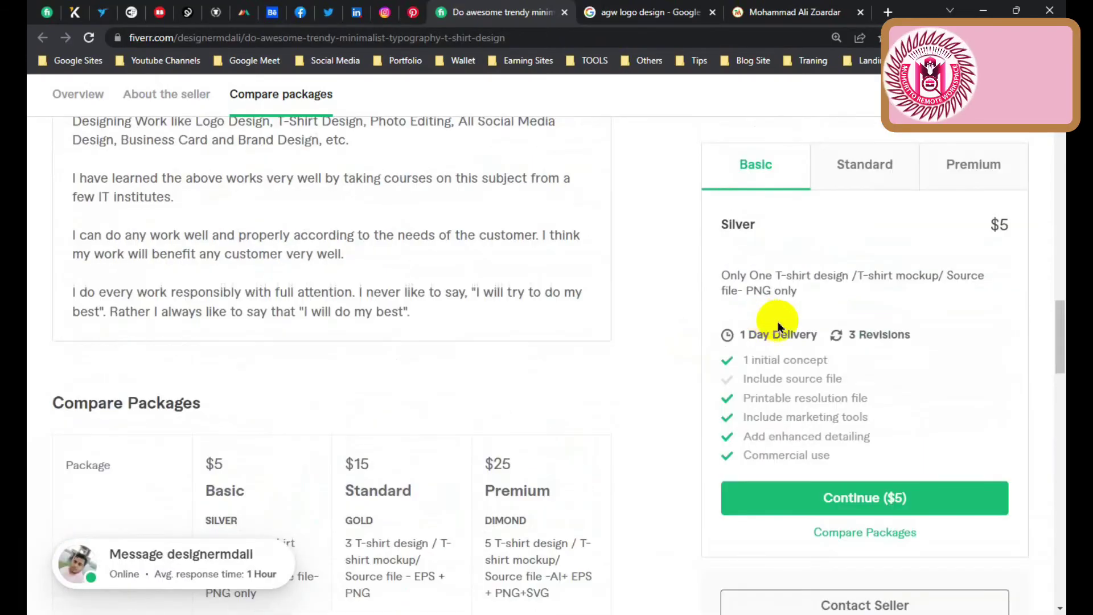
scroll(991, 307, up, 5)
scroll(996, 305, up, 5)
scroll(969, 274, up, 1)
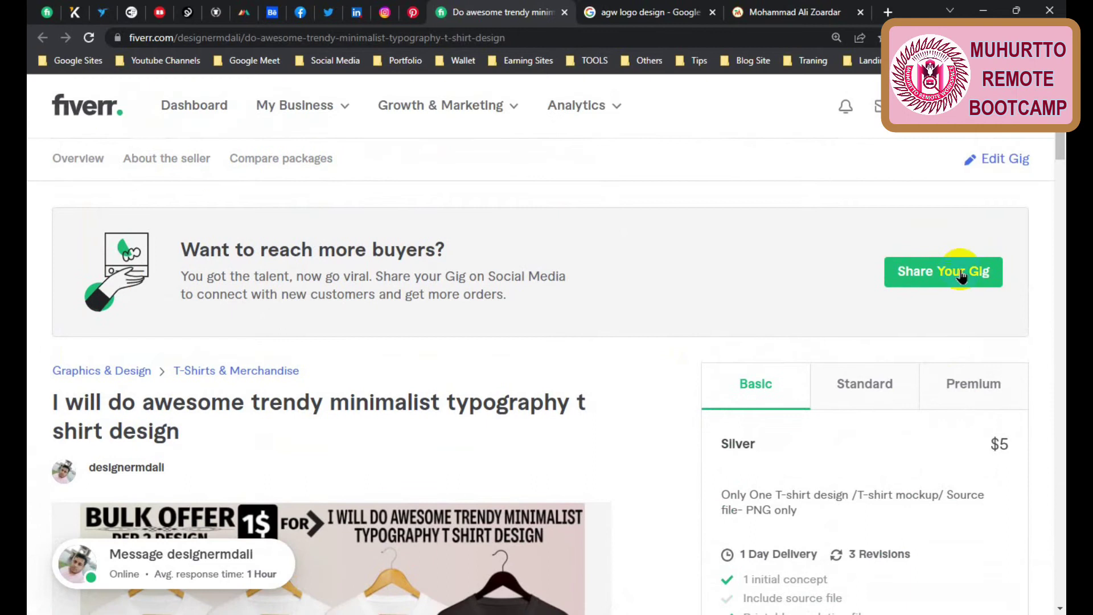
click(962, 272)
click(686, 381)
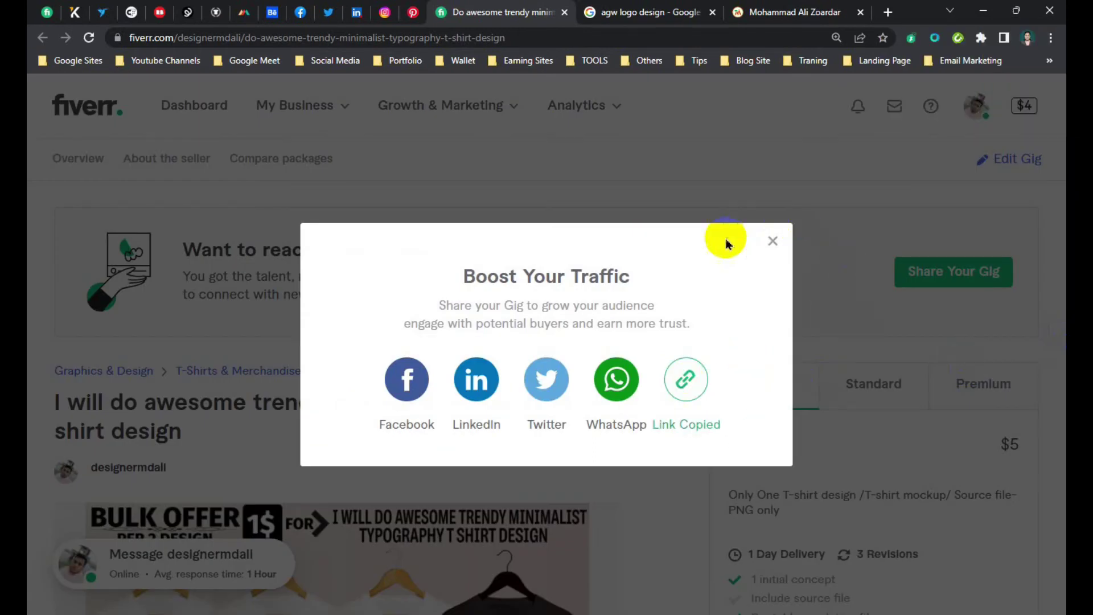
click(772, 239)
click(984, 10)
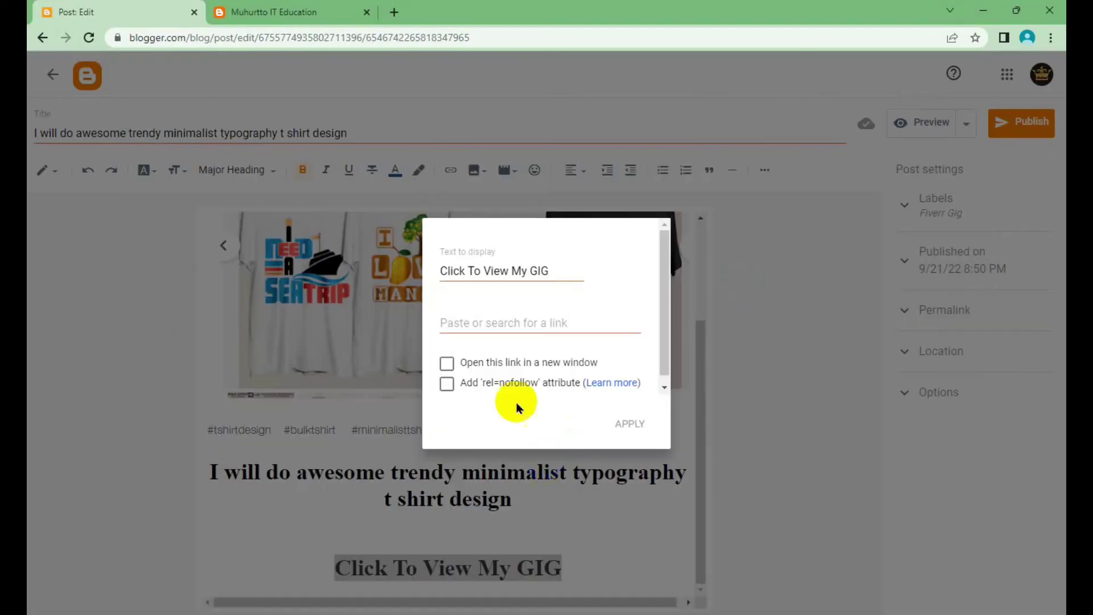
Step: Paste the gig link, set it to open in a new window, and apply it
click(508, 325)
key(ctrl+v)
click(447, 364)
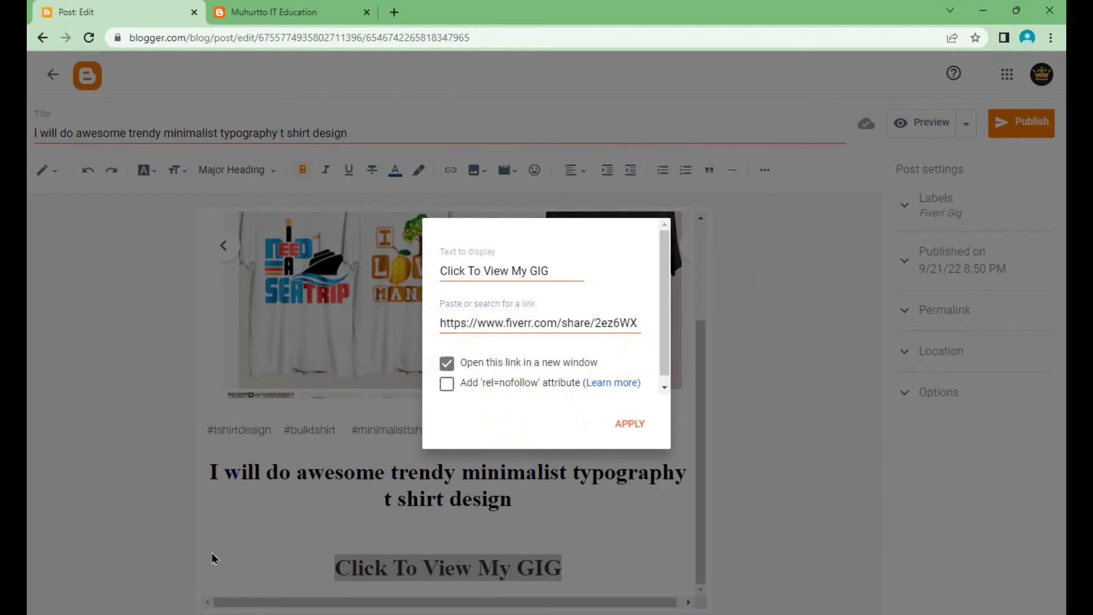
click(622, 424)
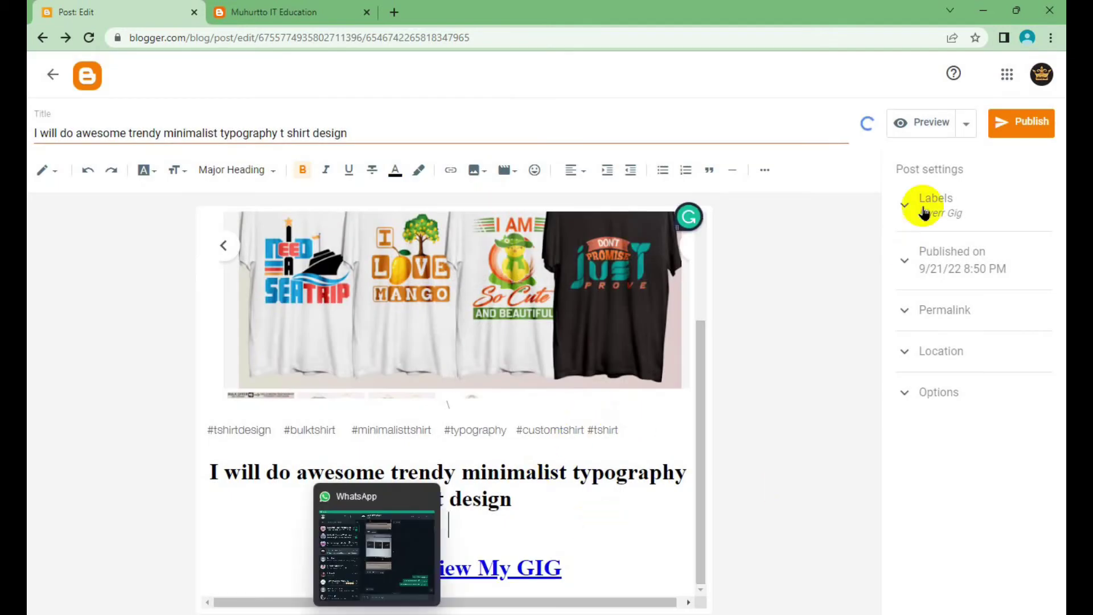
click(1036, 119)
Step: Confirm publishing, discard the Untitled draft, then reload the live blog's homepage
click(606, 367)
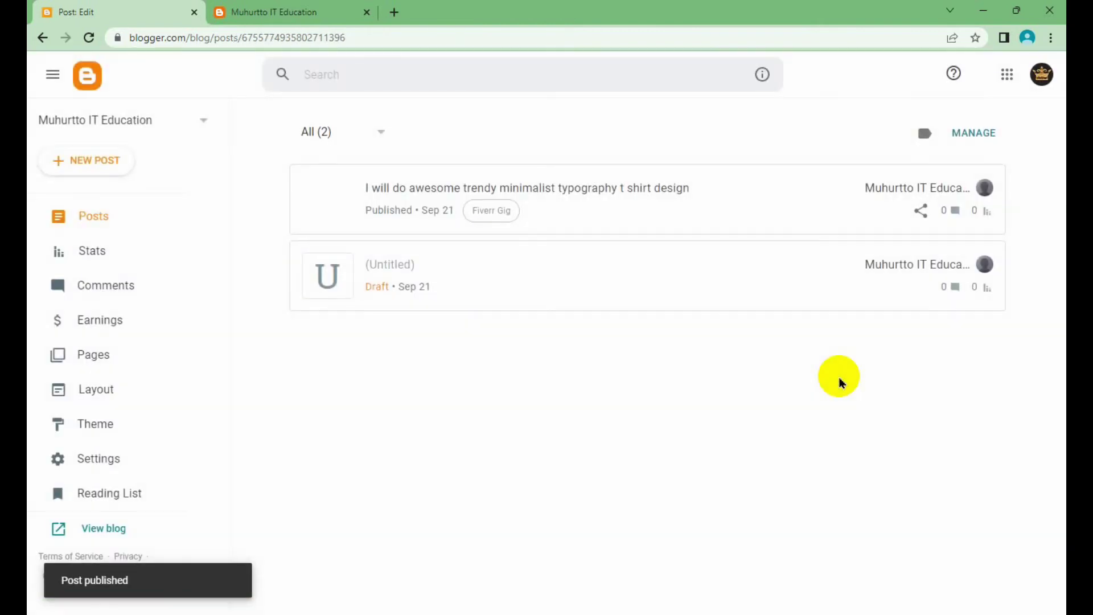
mouse_move(649, 276)
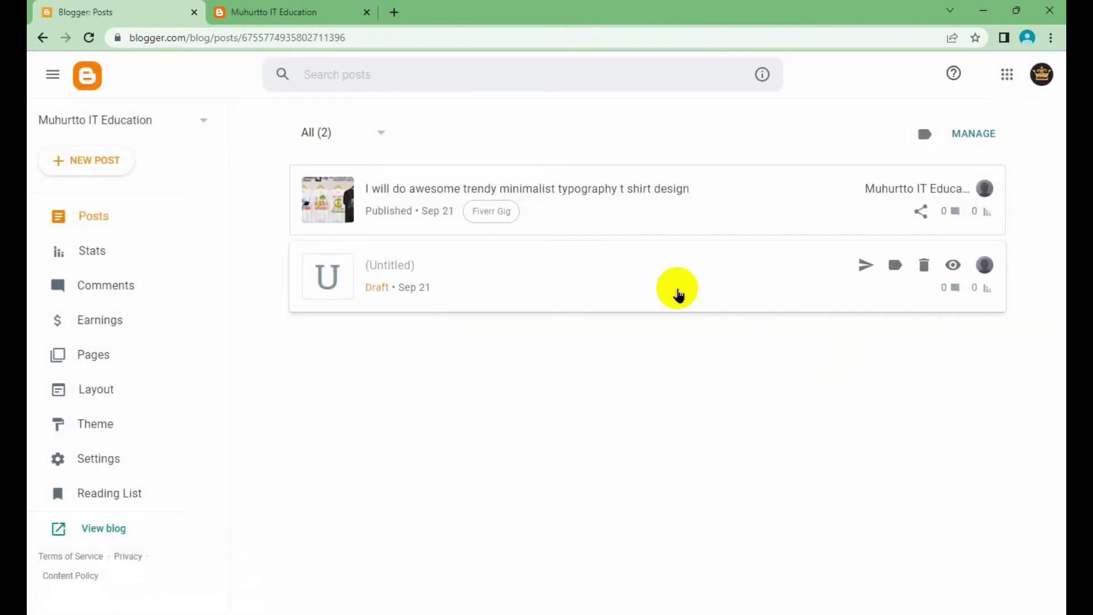
click(925, 266)
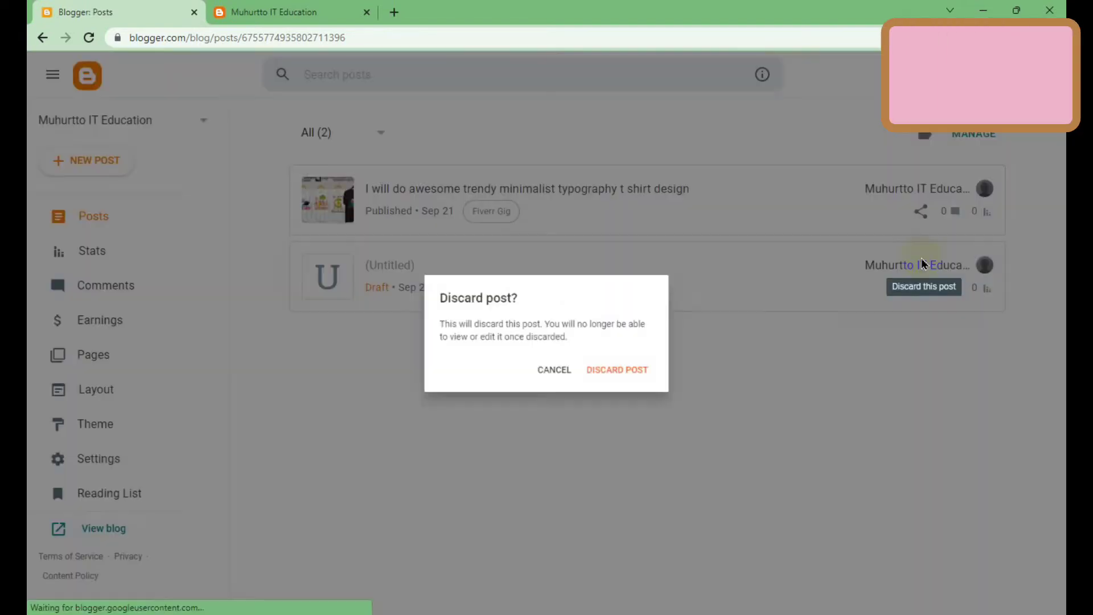
click(613, 378)
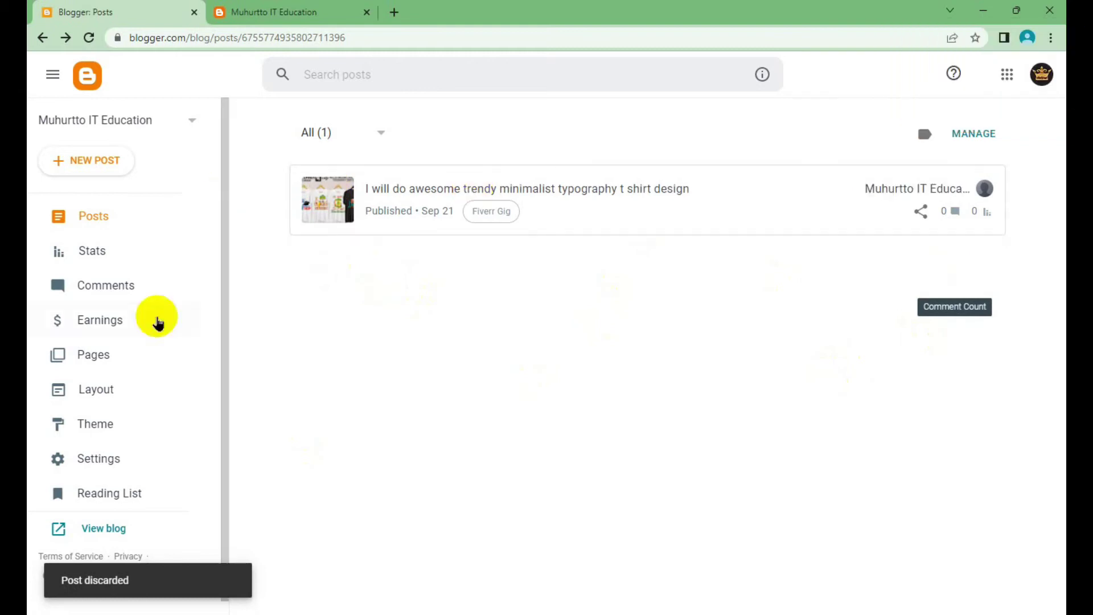
click(276, 12)
right_click(517, 287)
click(566, 337)
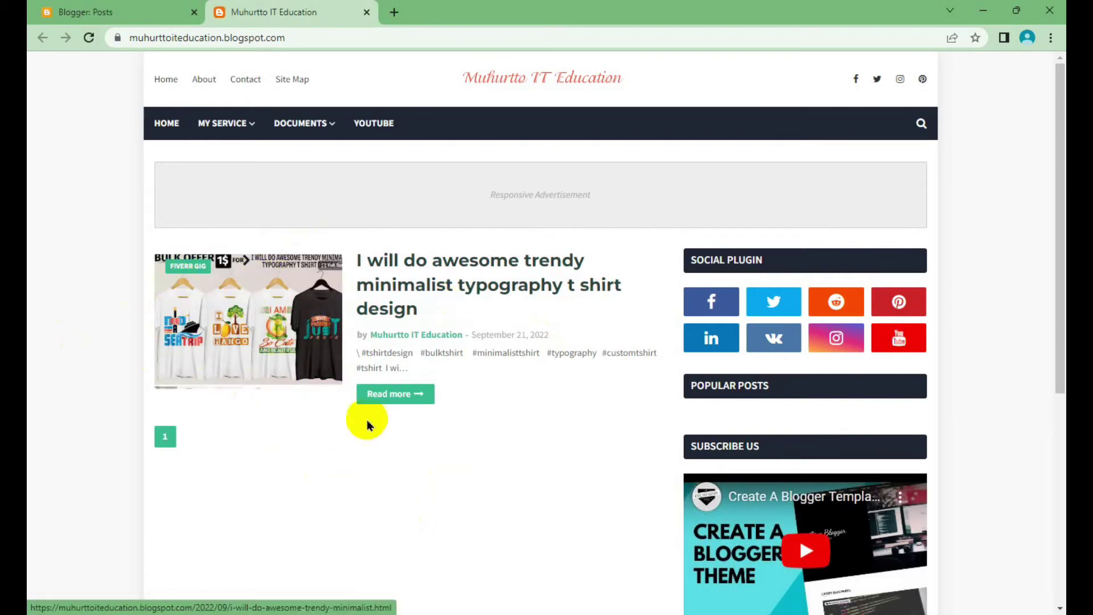
Step: Open the published gig post, test its Click To View My GIG link, and close the Fiverr tab
click(720, 444)
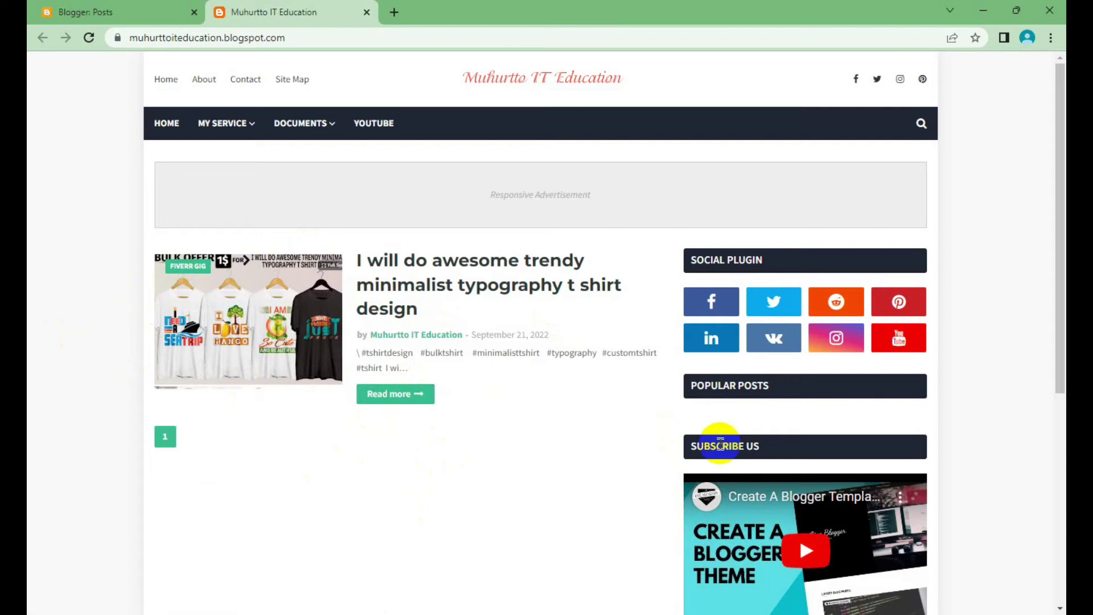
click(429, 268)
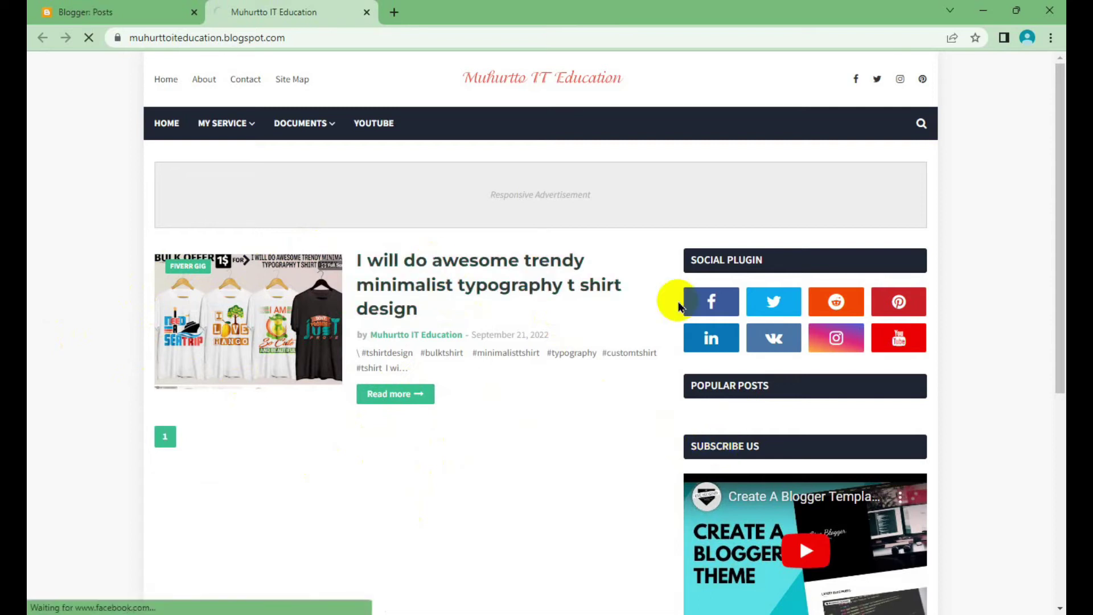
scroll(488, 310, down, 4)
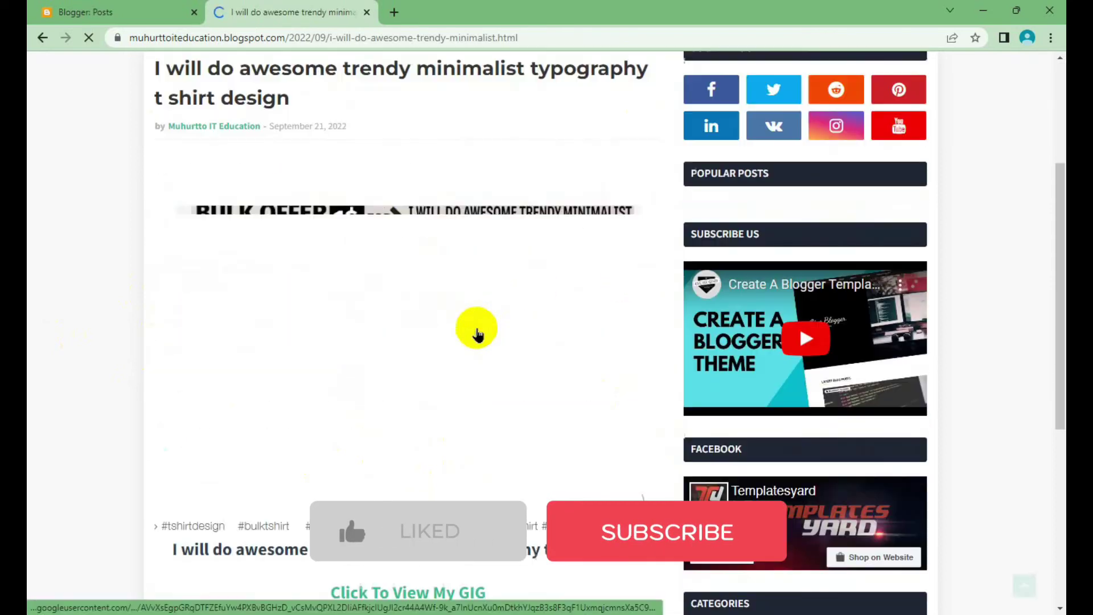
scroll(479, 329, down, 1)
scroll(480, 348, down, 3)
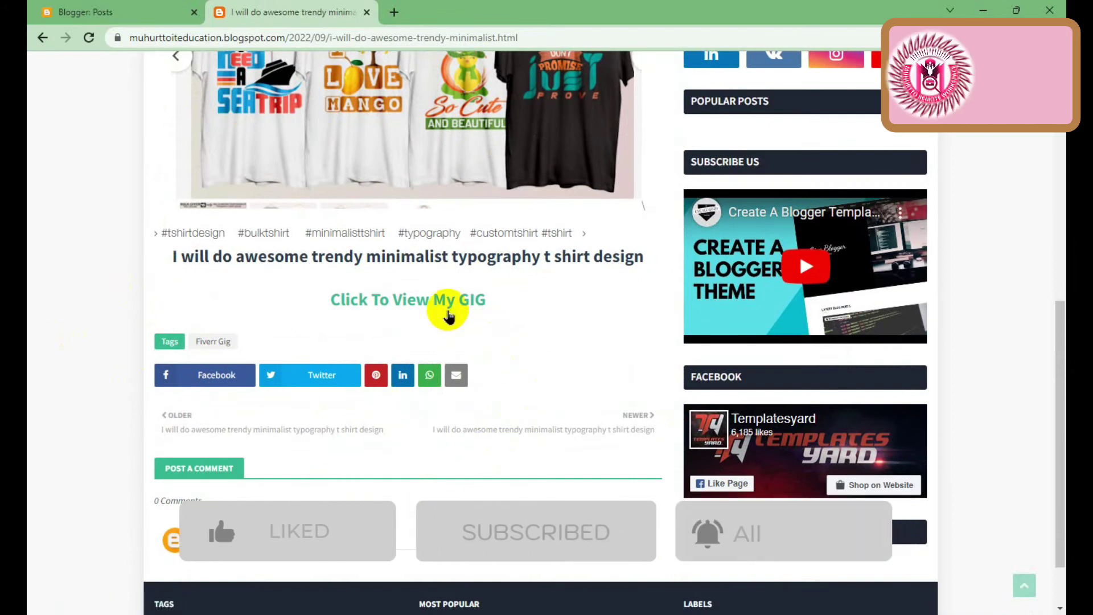
click(382, 302)
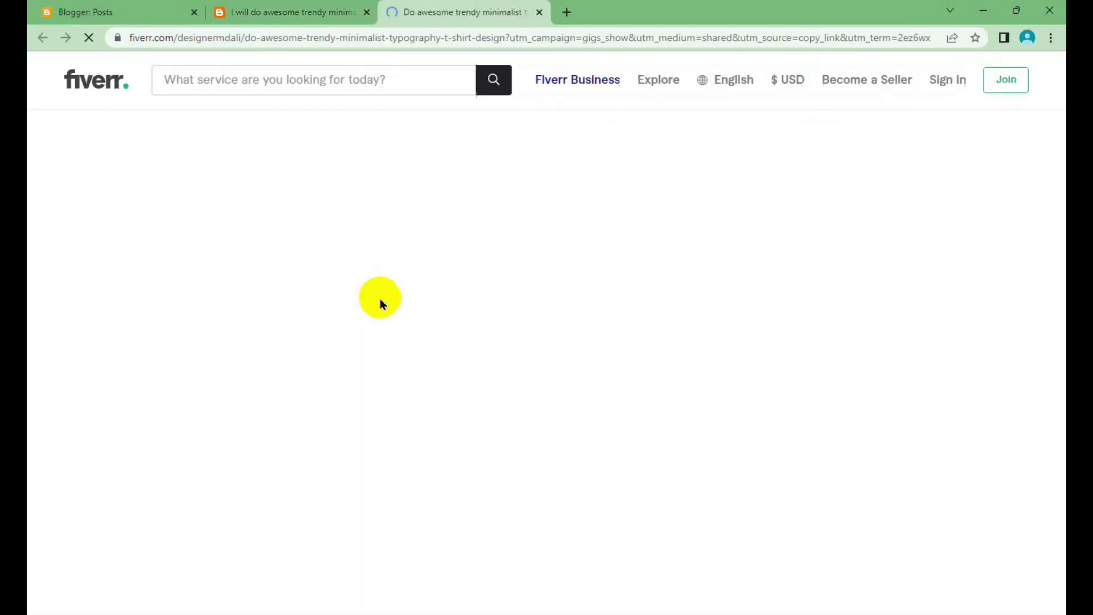
click(539, 13)
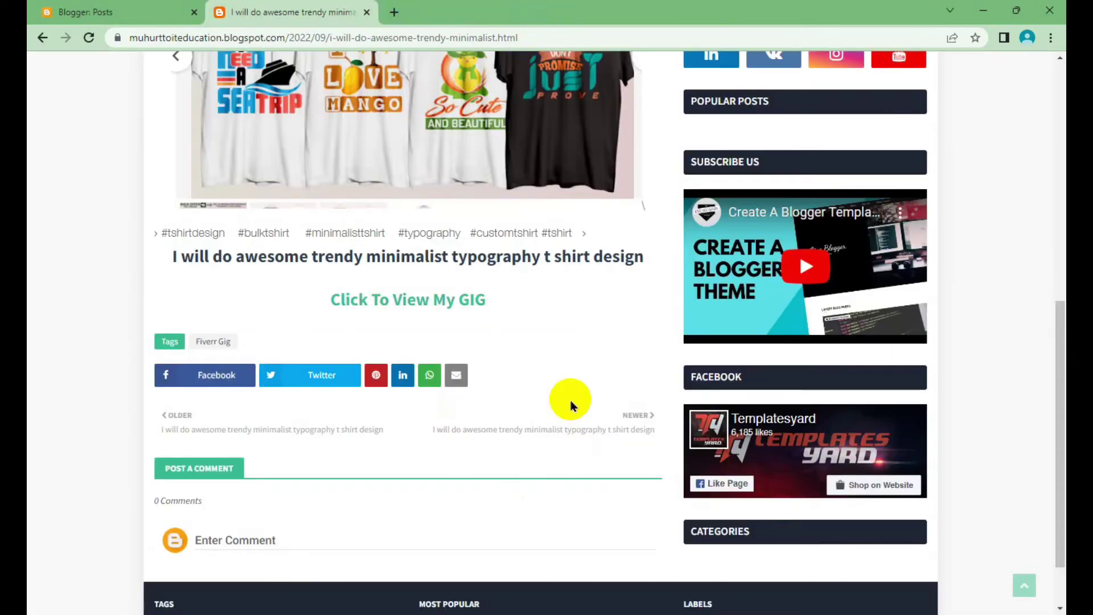
Step: Review the live post page, then return to the Blogger dashboard
scroll(569, 398, up, 3)
scroll(528, 516, down, 2)
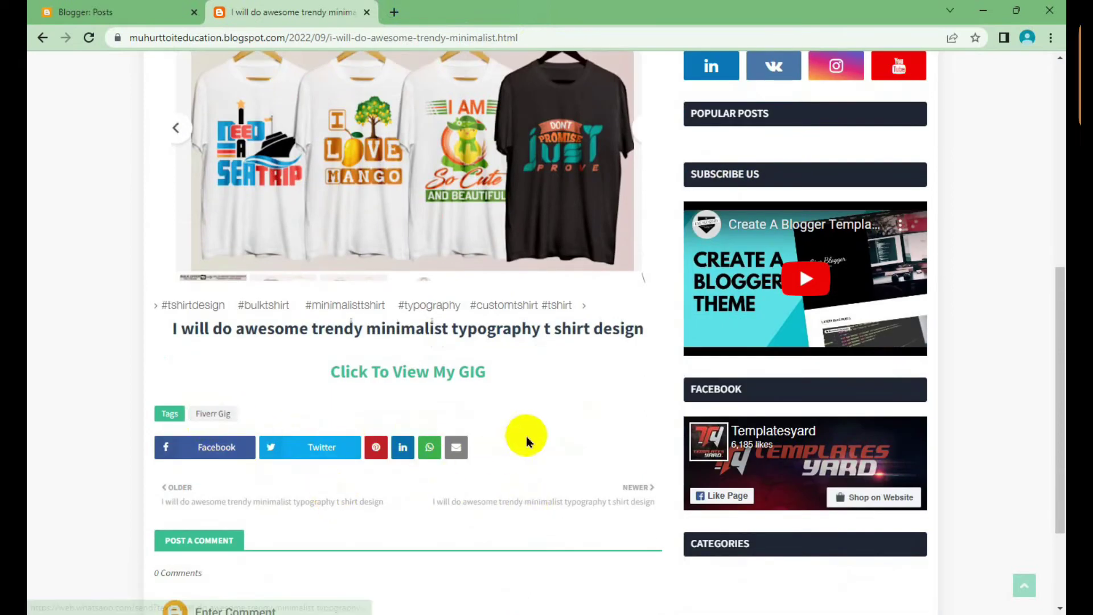
scroll(526, 434, up, 5)
scroll(492, 431, down, 5)
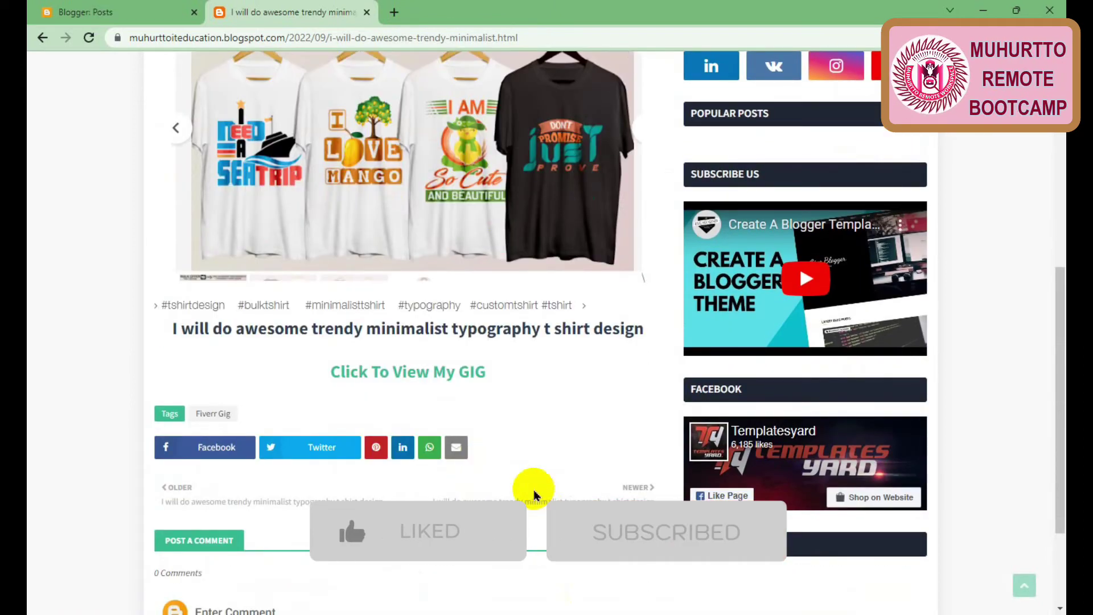
scroll(507, 439, up, 1)
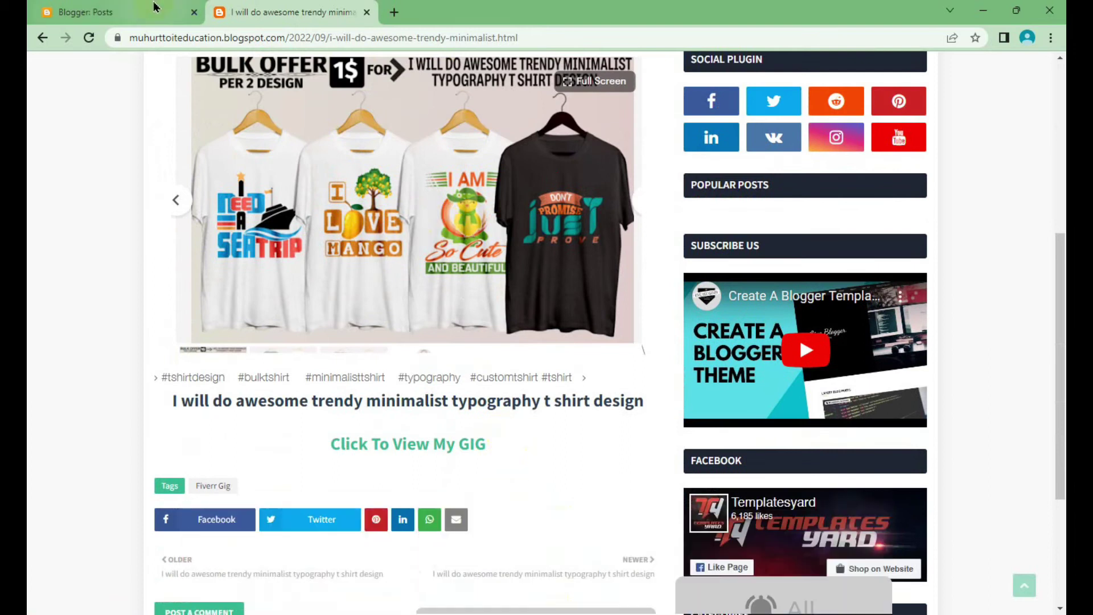
click(137, 11)
Step: Open the Layout page and edit the Main Menu link list
click(105, 392)
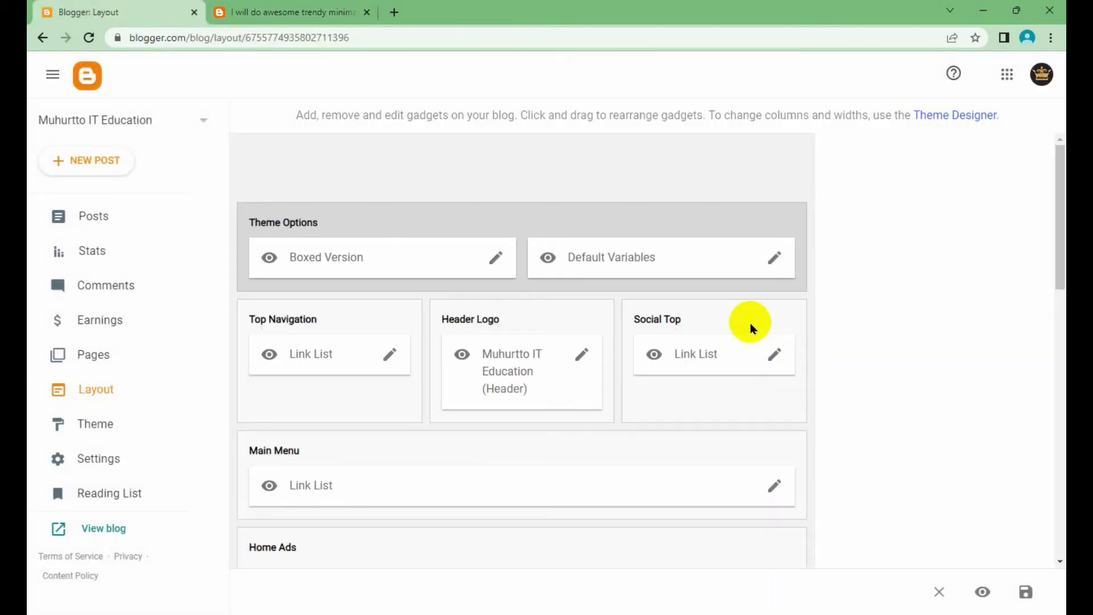
click(775, 485)
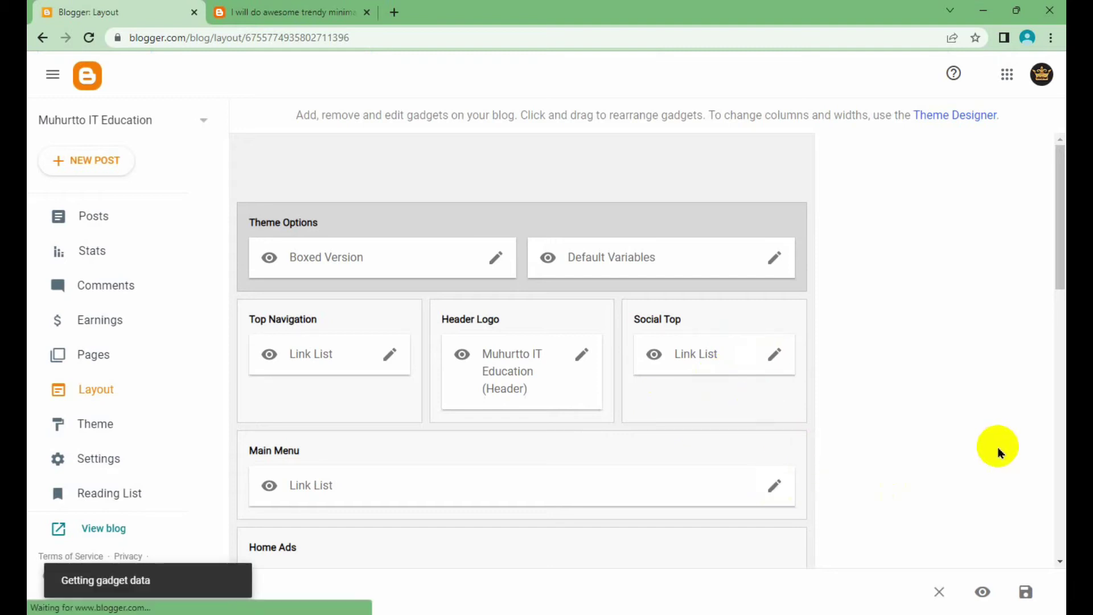
scroll(520, 341, down, 5)
scroll(580, 298, down, 5)
scroll(588, 353, up, 1)
scroll(583, 358, down, 1)
Step: Add a Market Place menu item linking to #
click(679, 470)
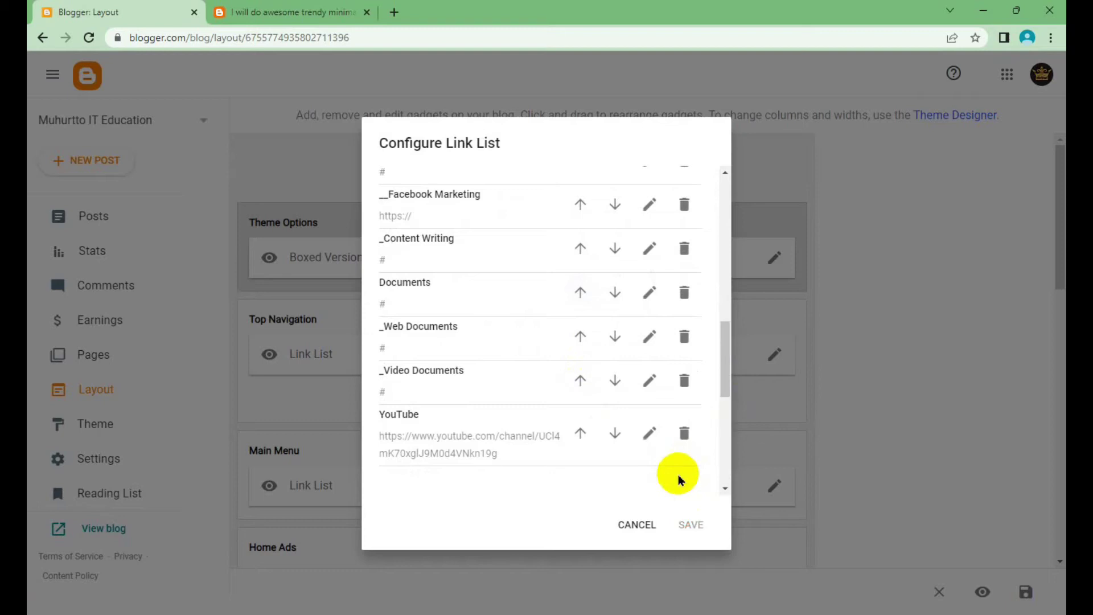
scroll(609, 347, up, 3)
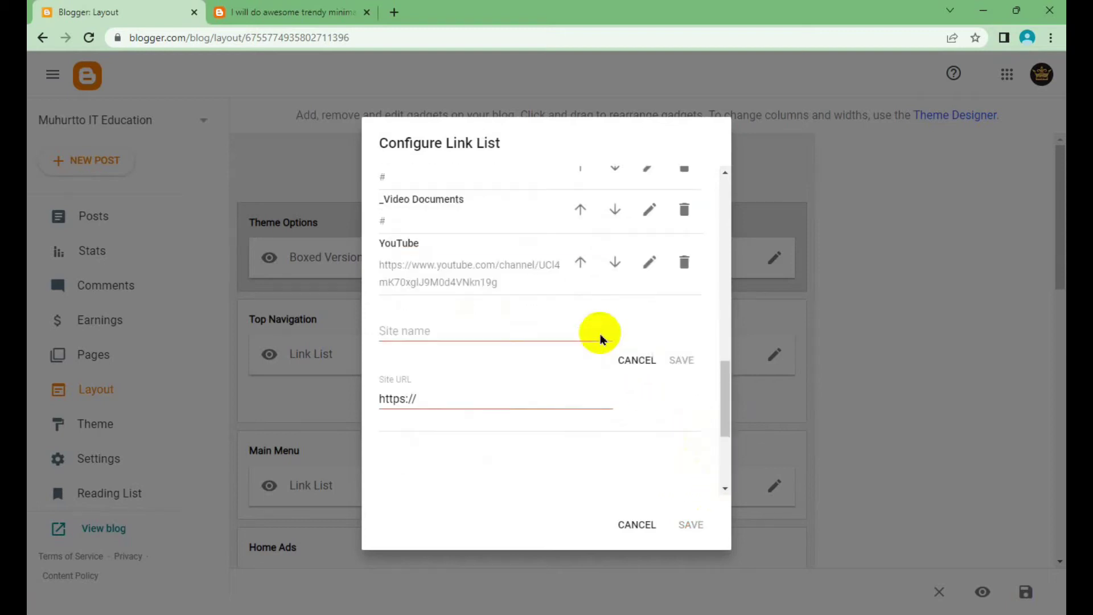
click(489, 355)
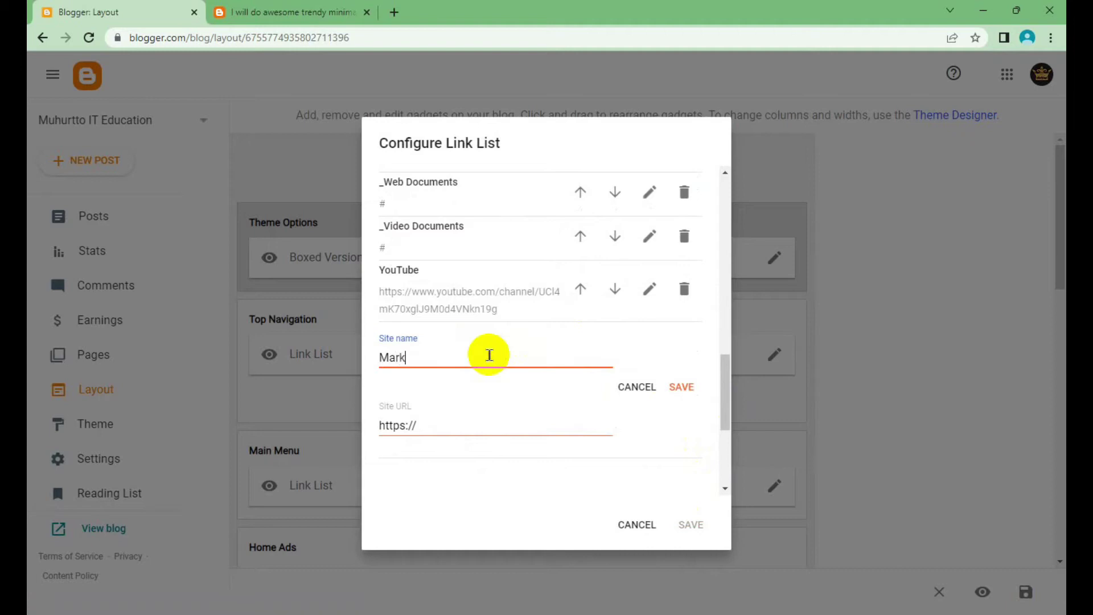
text(P)
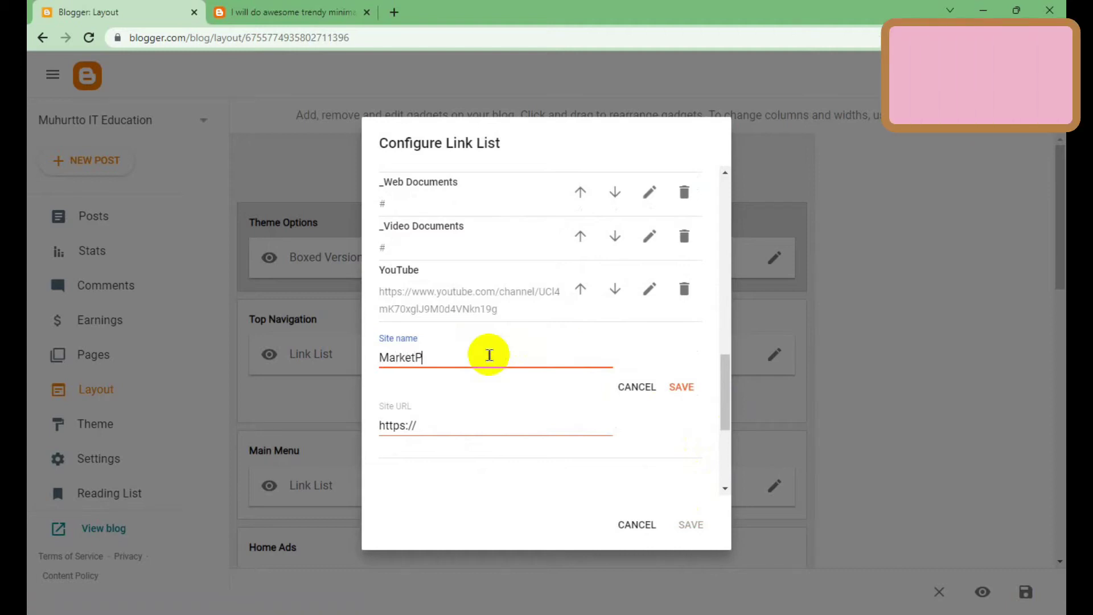
text(lace)
click(415, 357)
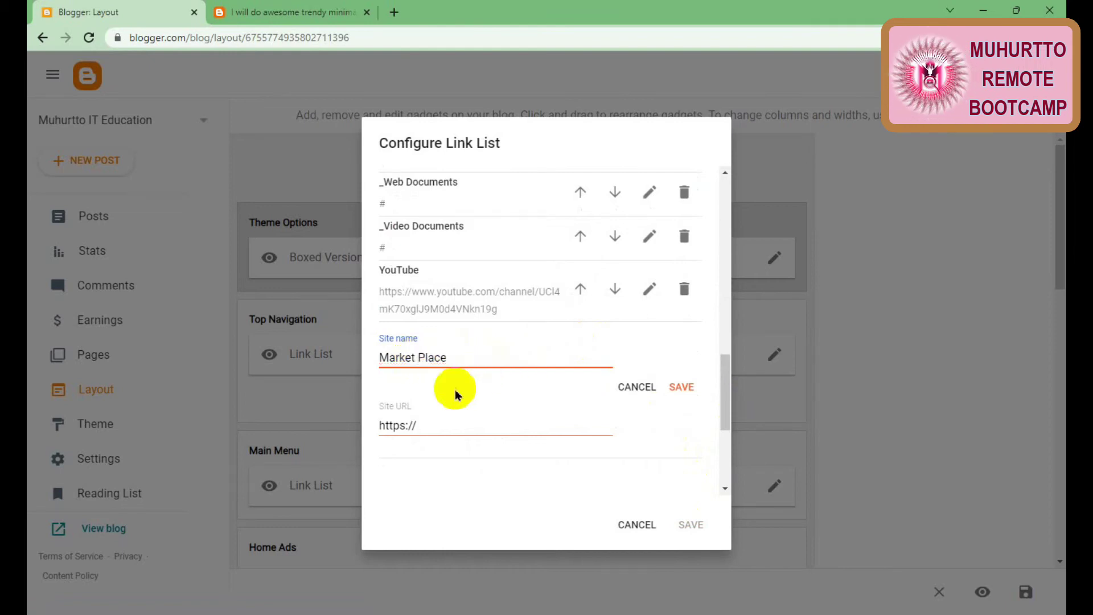
drag(434, 426, 341, 431)
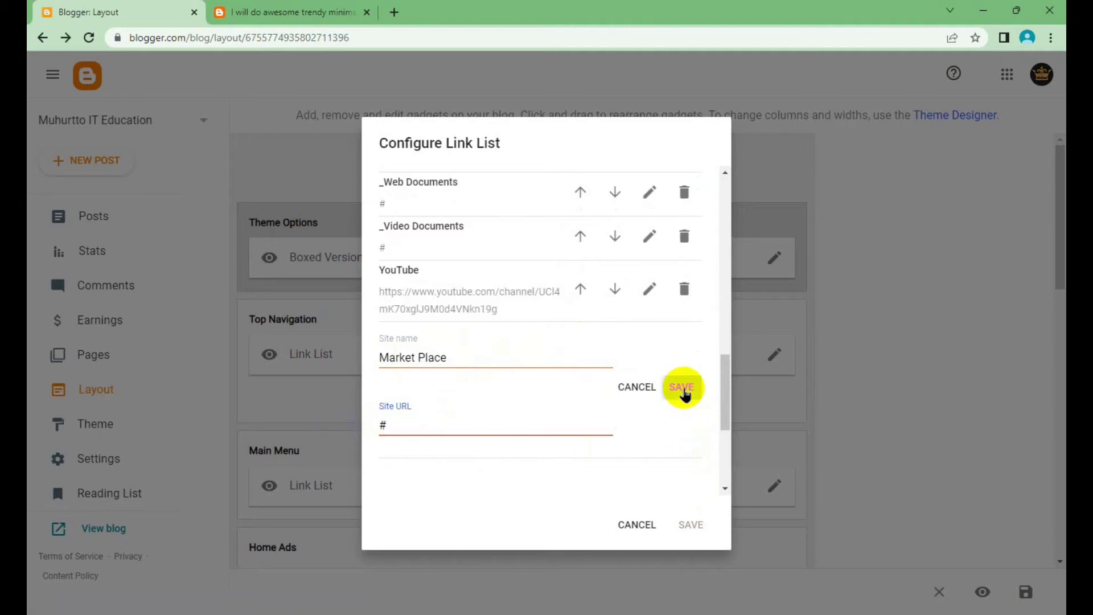
click(682, 388)
Step: Add a _Fiverr menu item linking to #
click(676, 481)
text(_Fiverr)
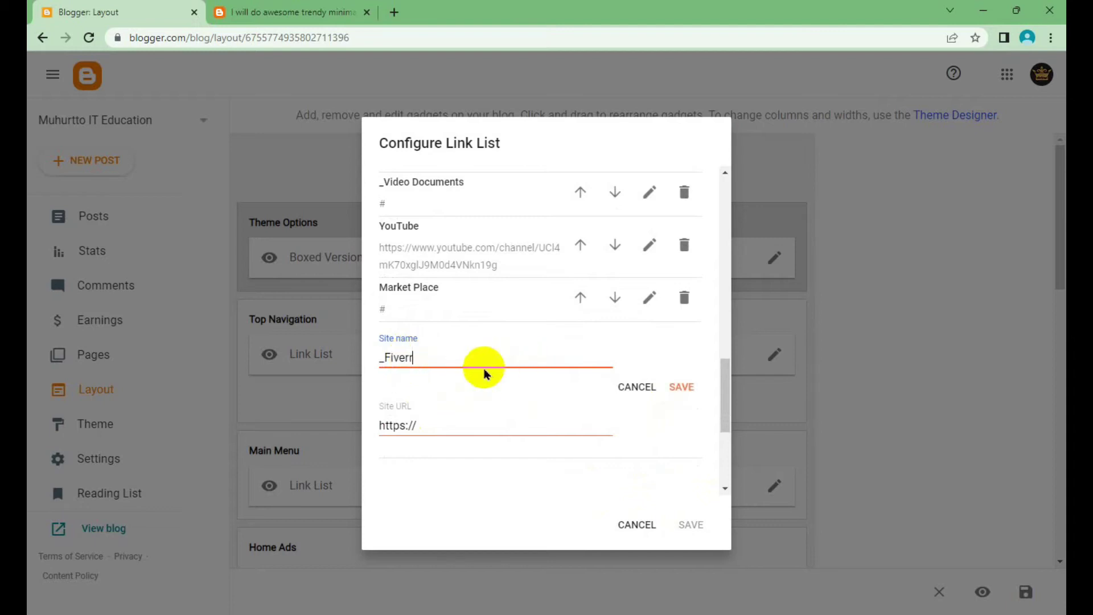
drag(439, 427, 383, 427)
text(#)
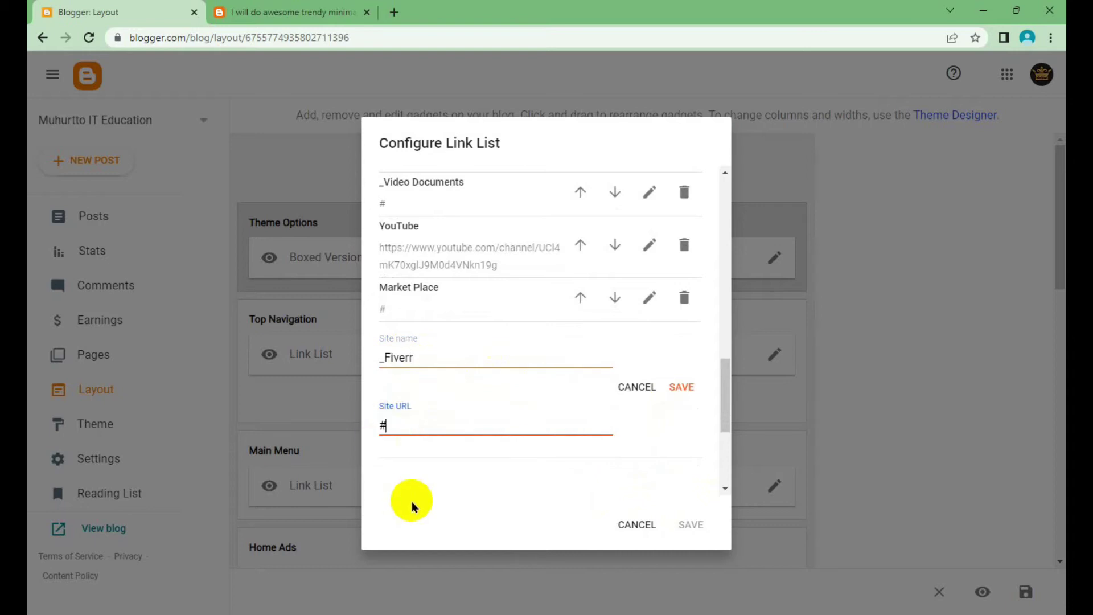
click(692, 387)
text(__ T-shirt Design Gig)
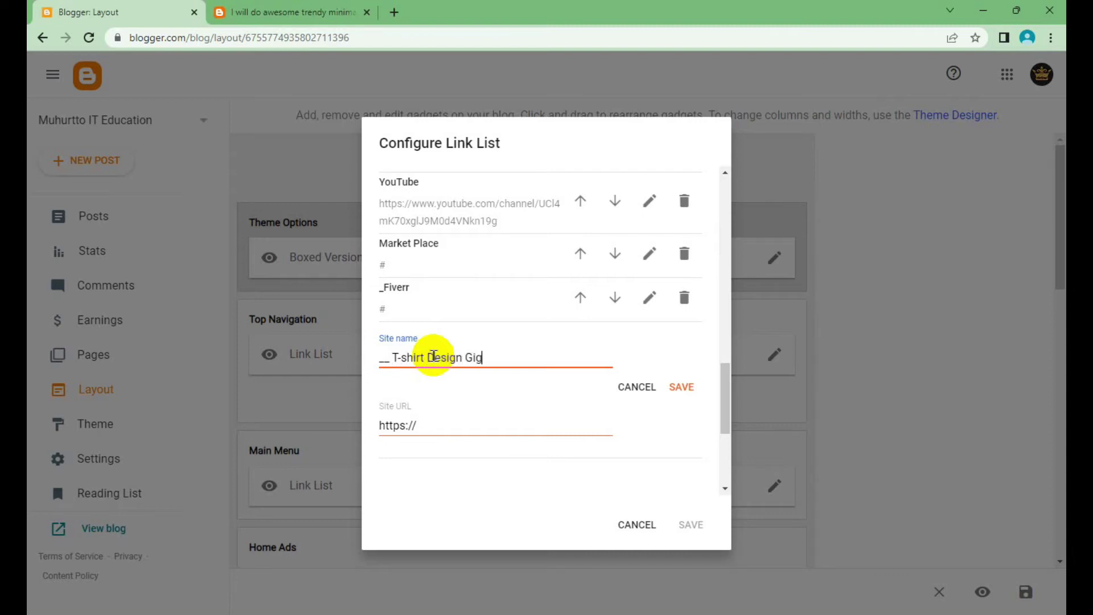
Step: Discard the unfinished T-shirt Design Gig entry and open the _Fiverr entry for editing
triple_click(386, 425)
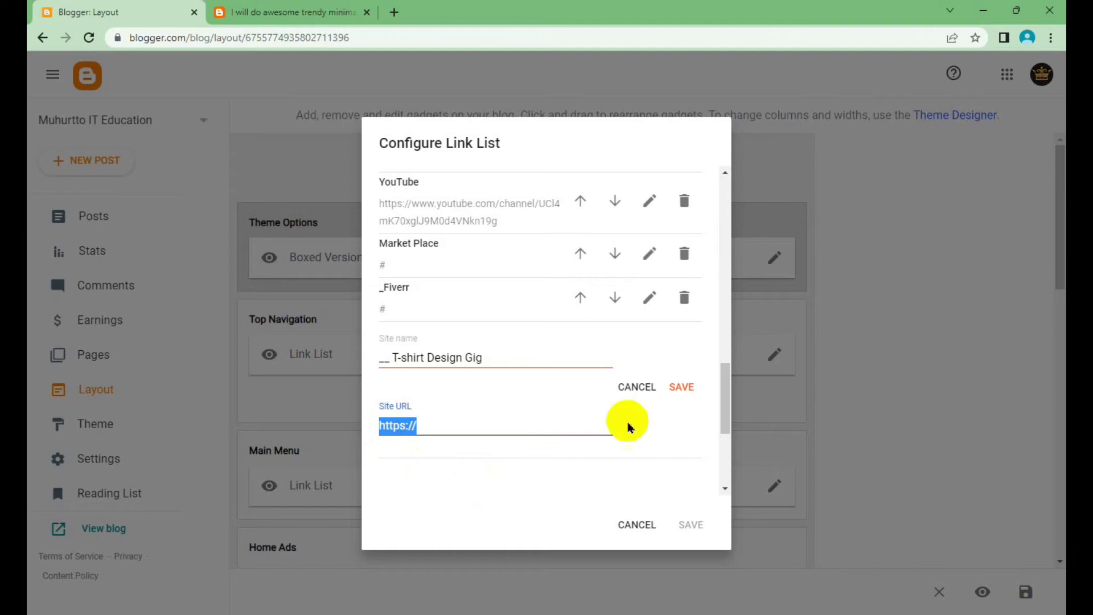
click(643, 395)
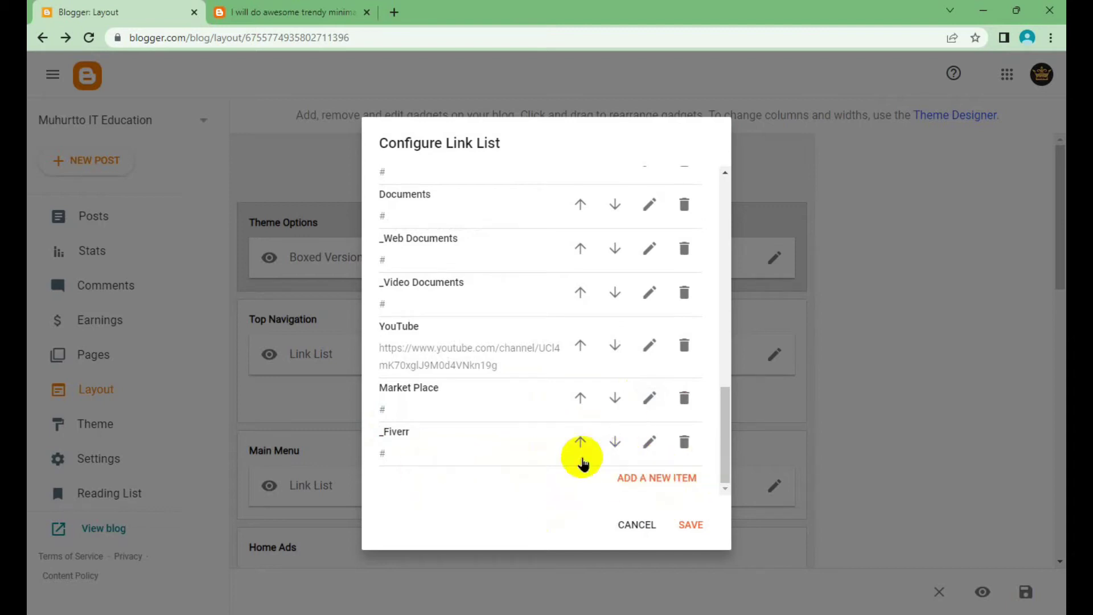
click(650, 442)
scroll(433, 399, down, 3)
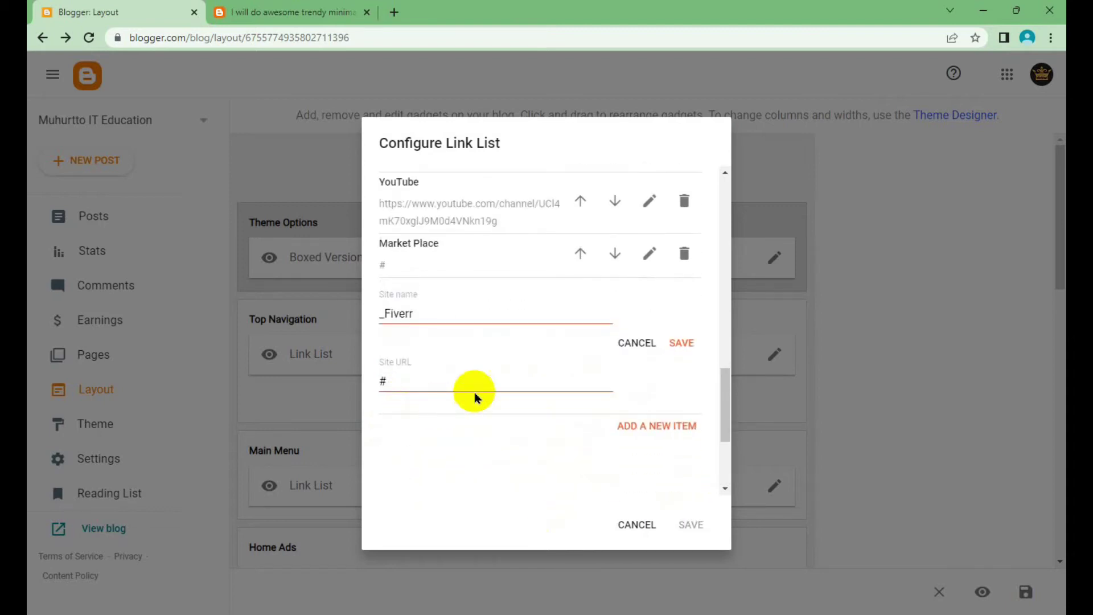
double_click(382, 379)
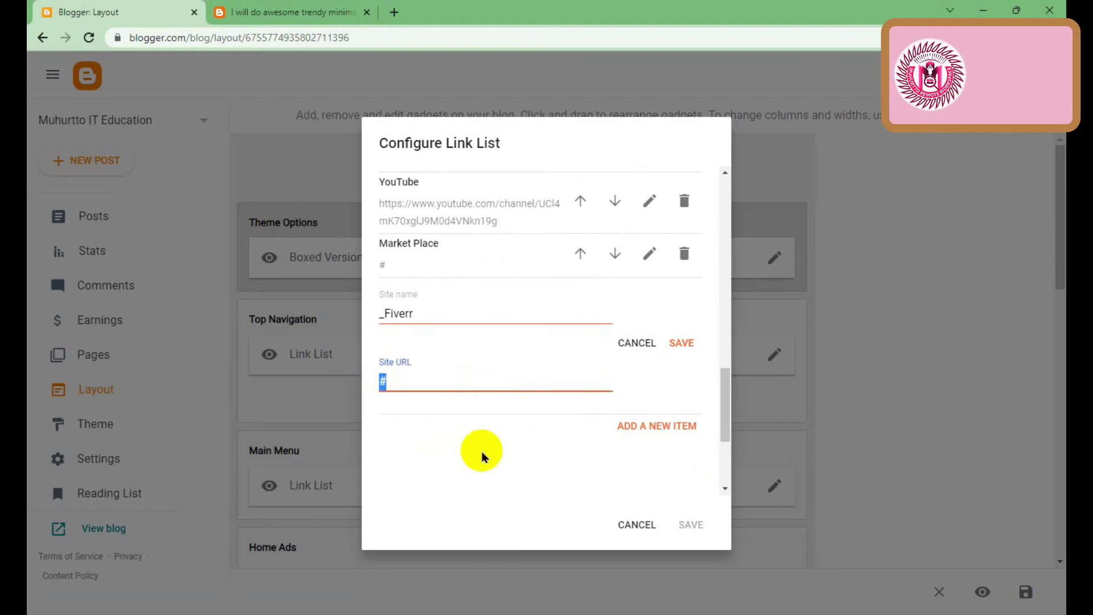
Step: Set _Fiverr's Site URL to the blog's Fiverr Gig label page, without the '#', and save
click(299, 11)
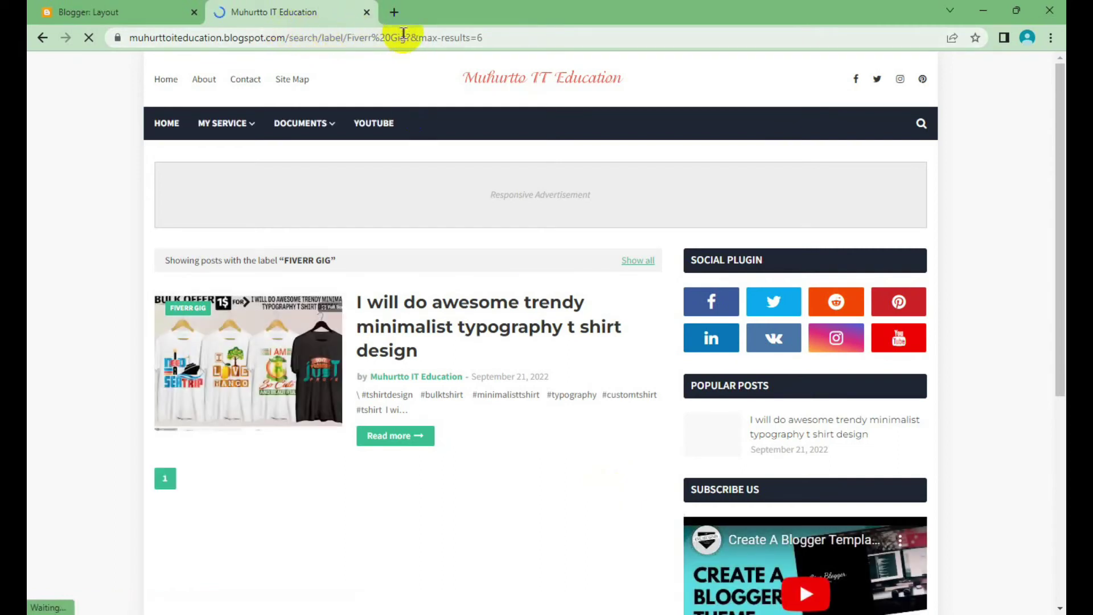
click(481, 36)
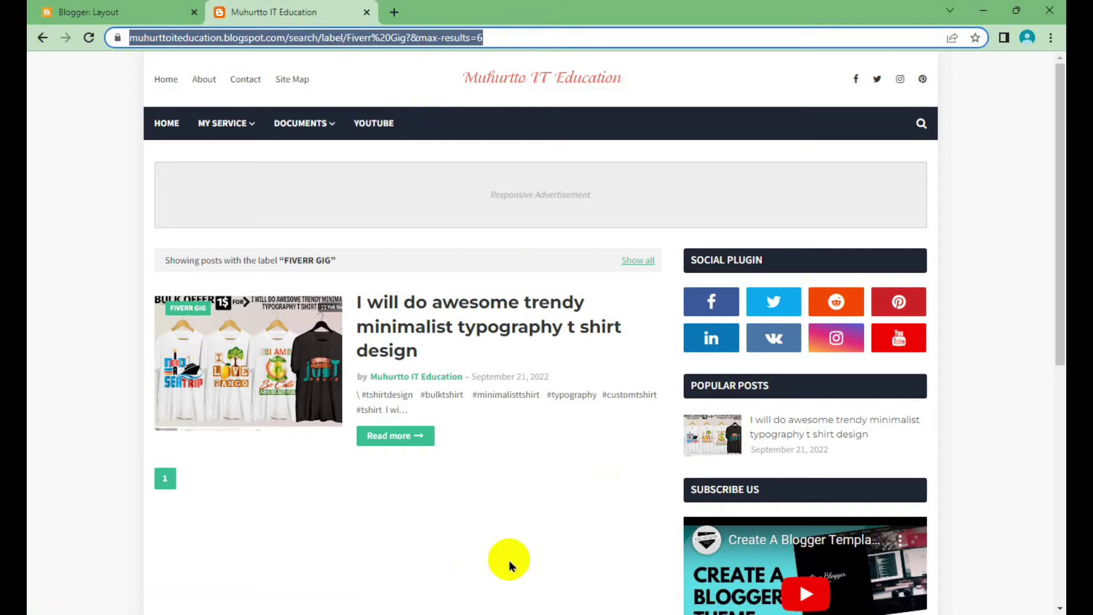
click(98, 8)
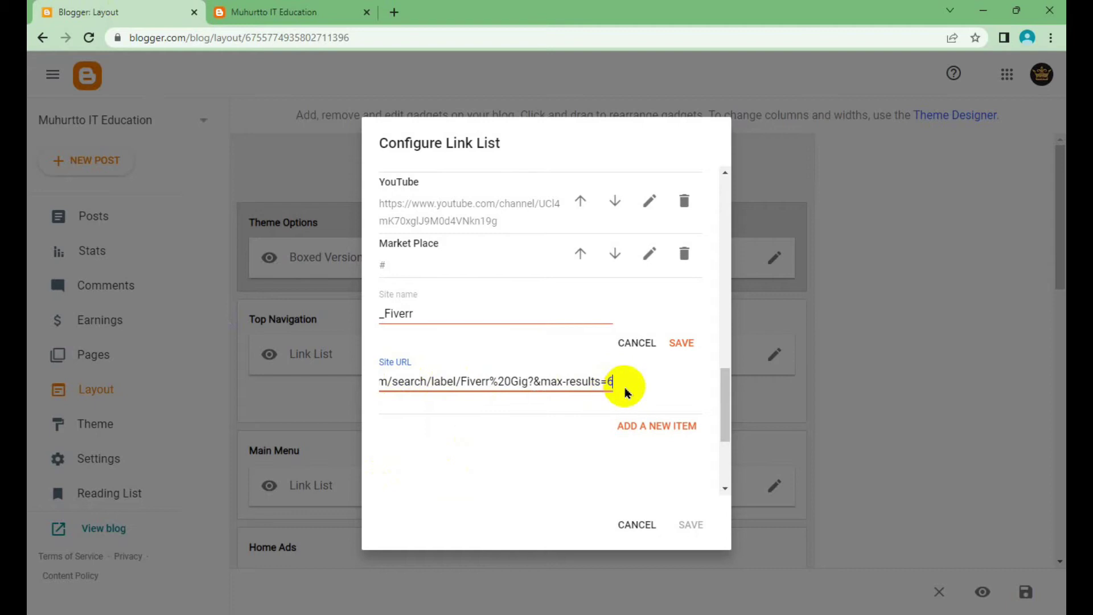
key(ctrl+a)
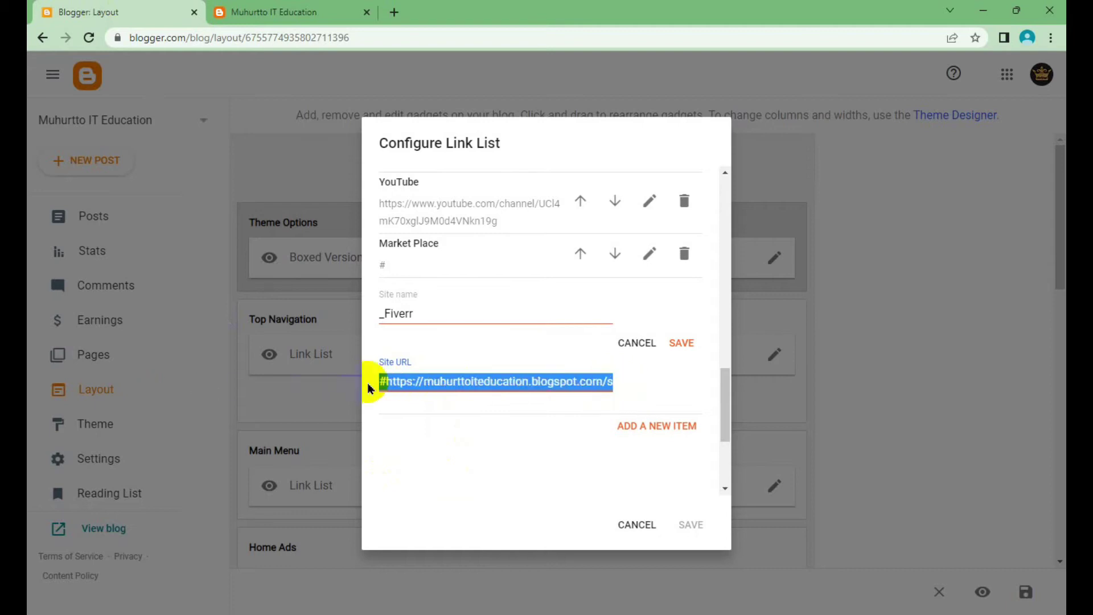
click(386, 381)
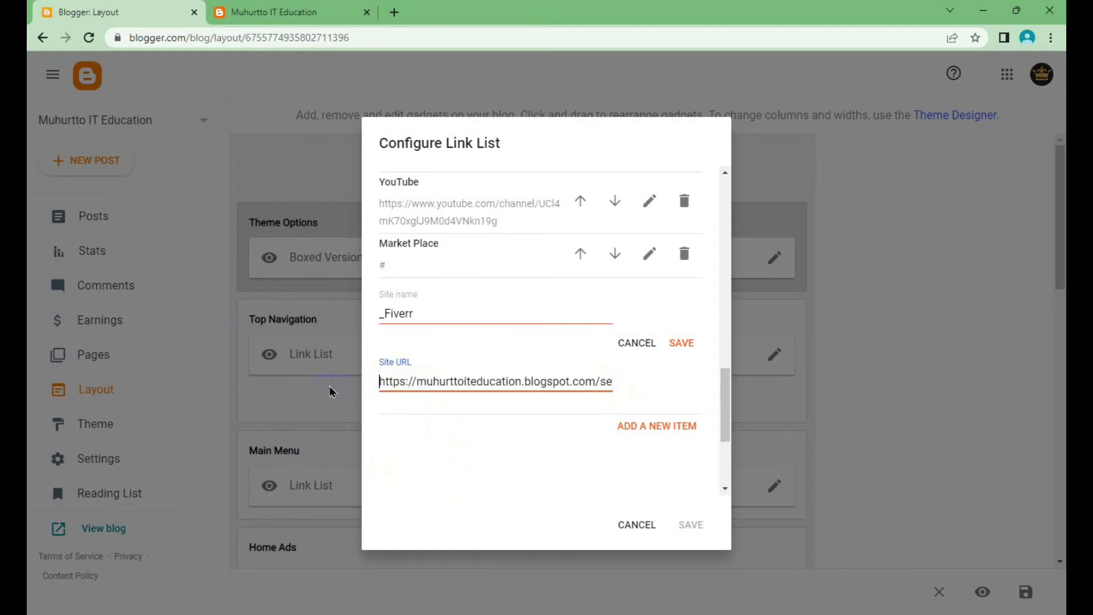
click(681, 343)
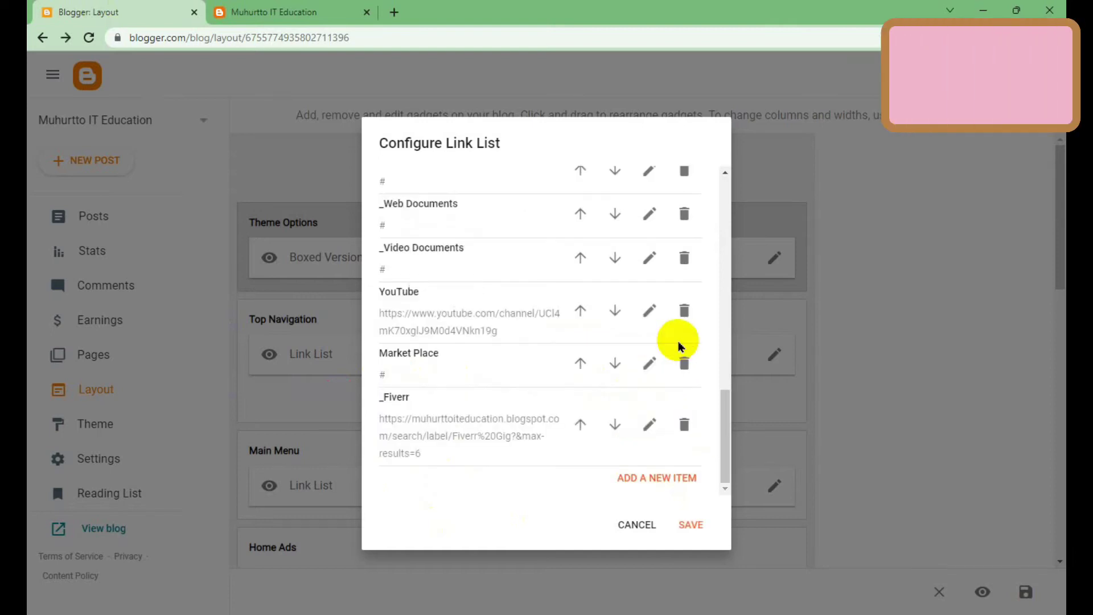
click(691, 525)
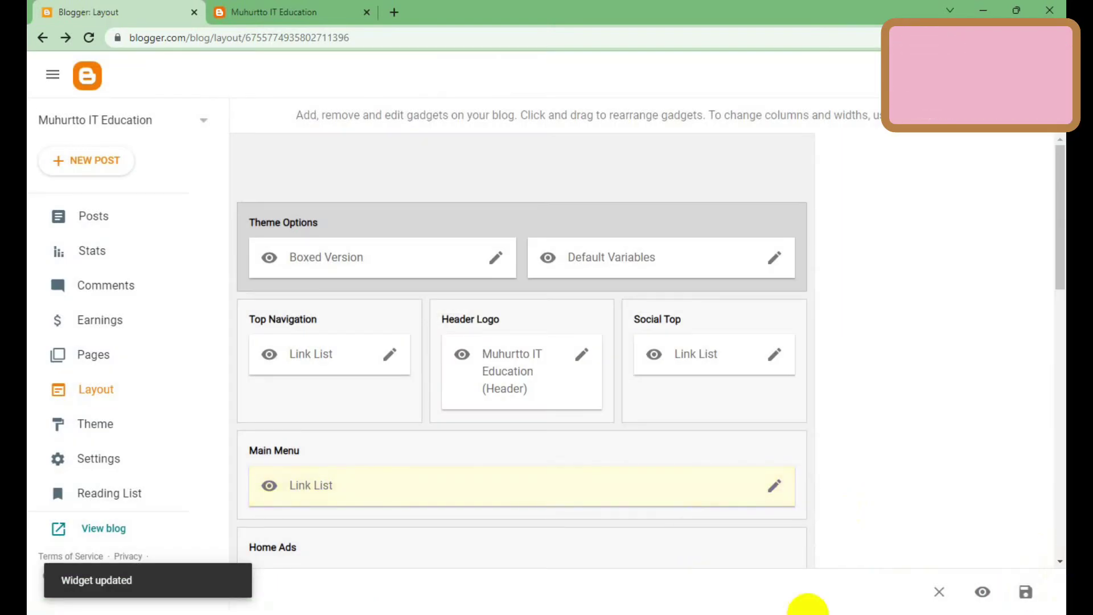
click(1026, 592)
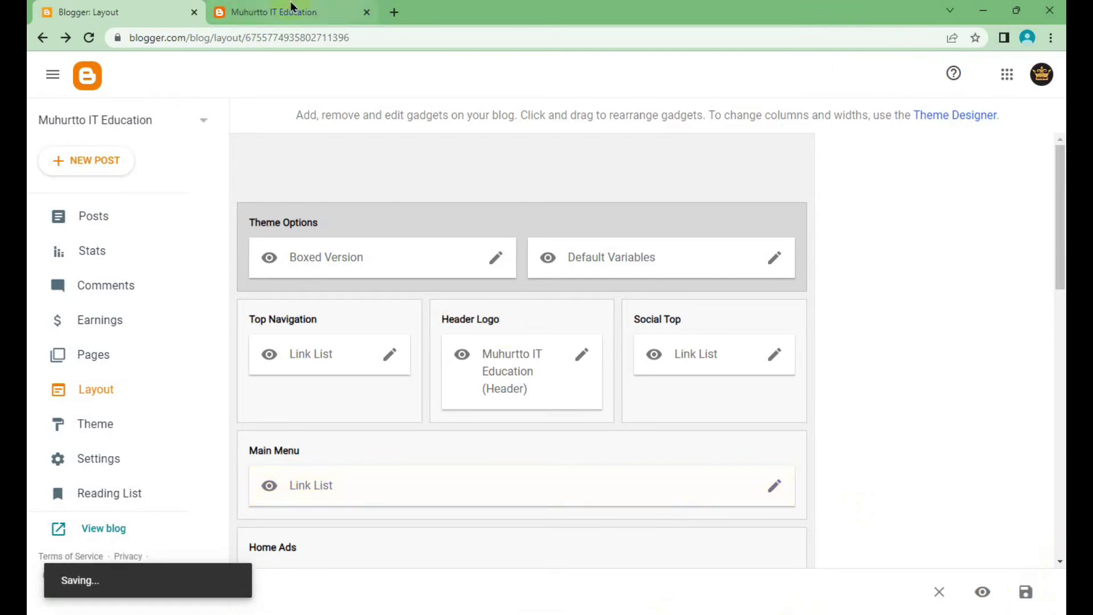
click(273, 11)
click(303, 436)
right_click(453, 186)
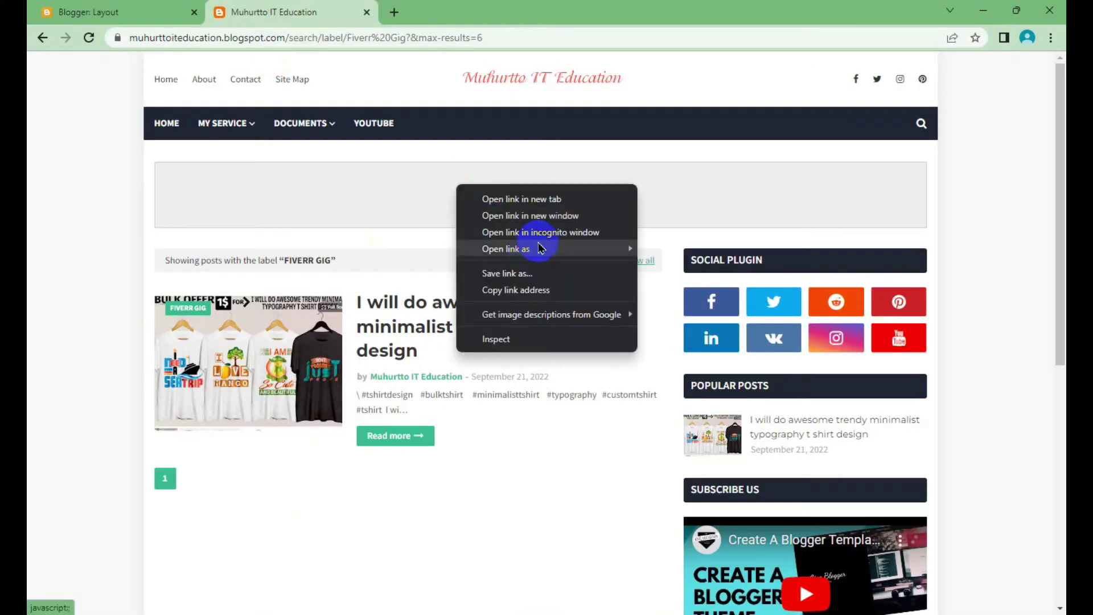
click(159, 120)
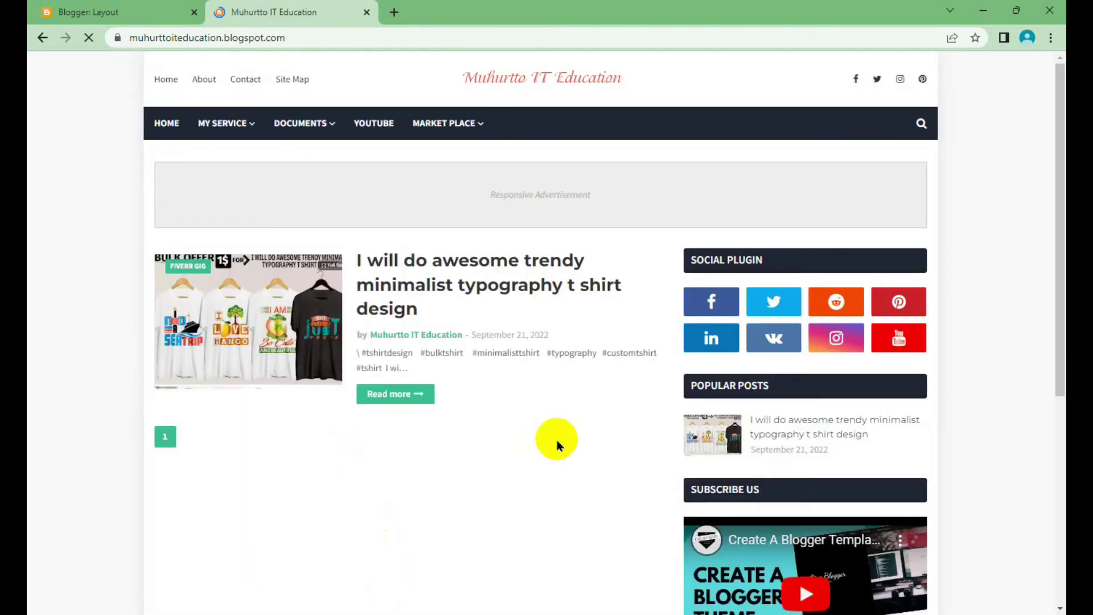
mouse_move(448, 123)
click(446, 155)
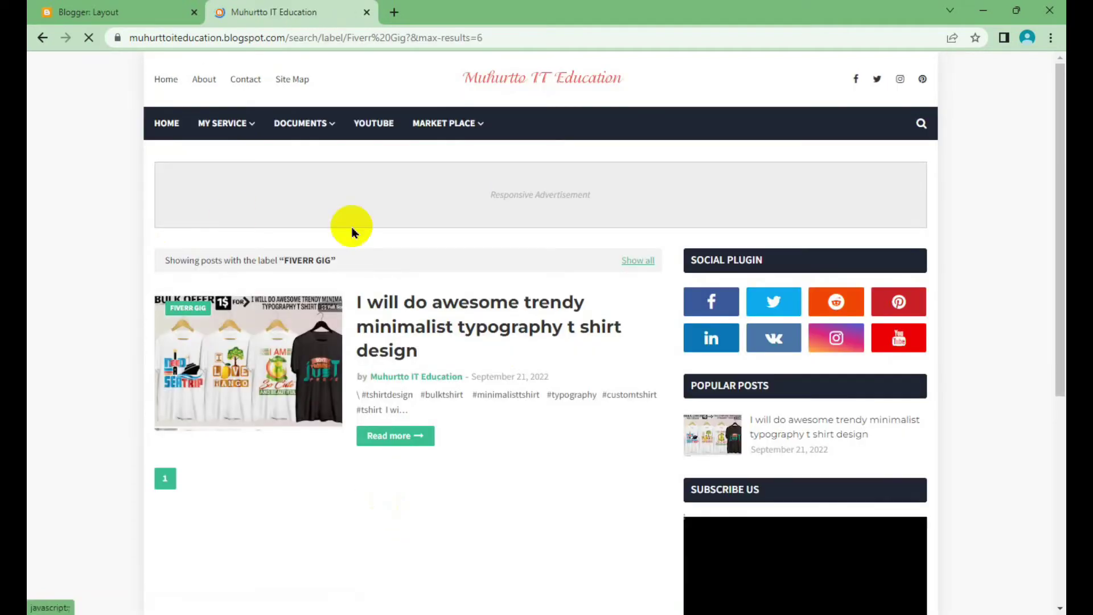
scroll(347, 347, down, 1)
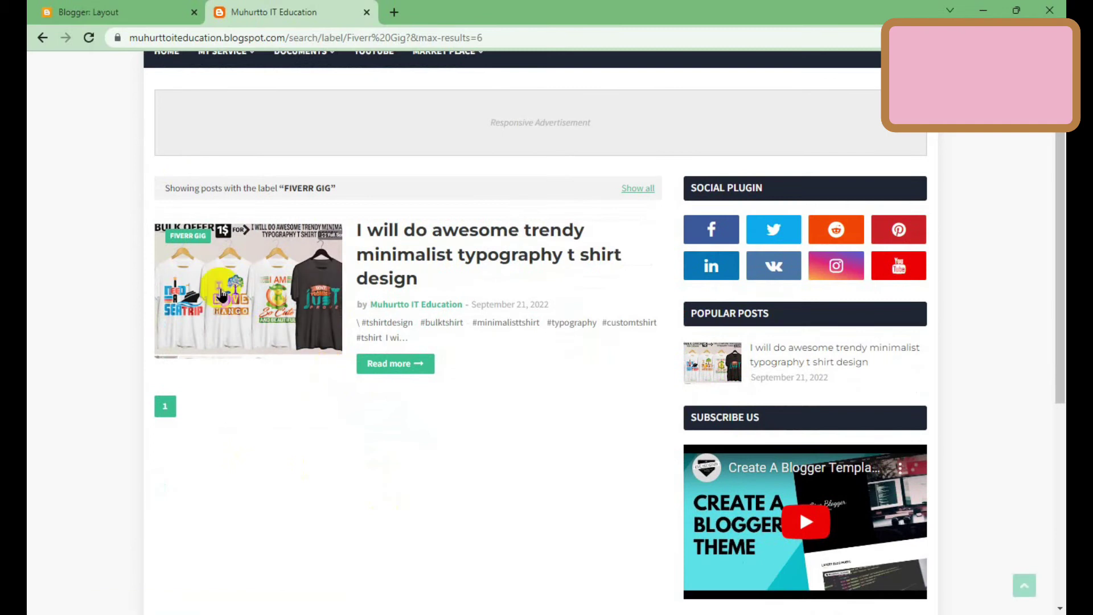
scroll(254, 422, down, 2)
scroll(396, 295, up, 3)
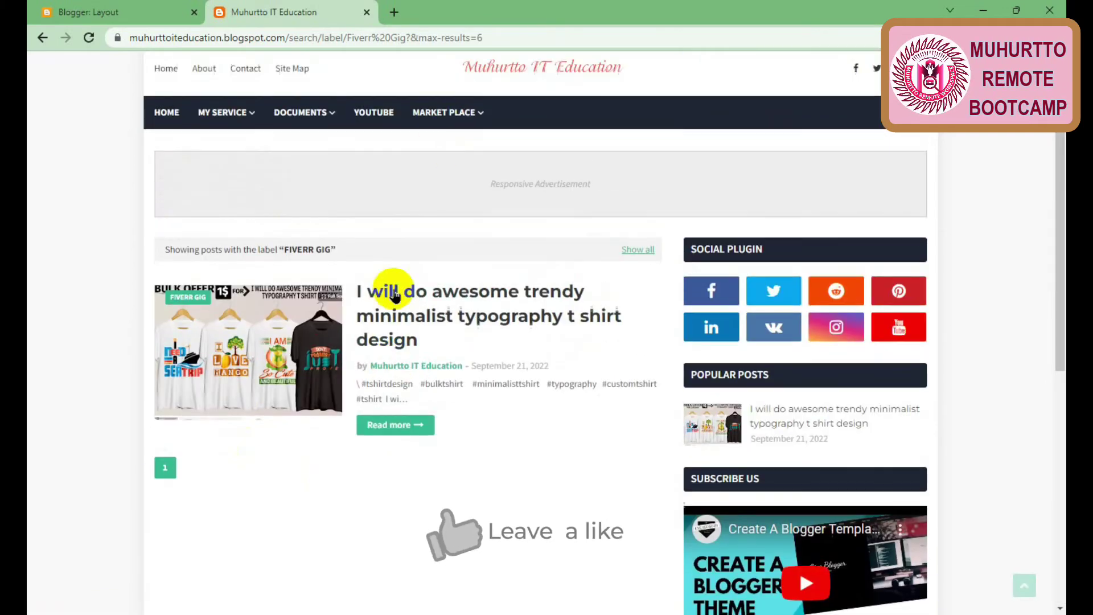
click(228, 114)
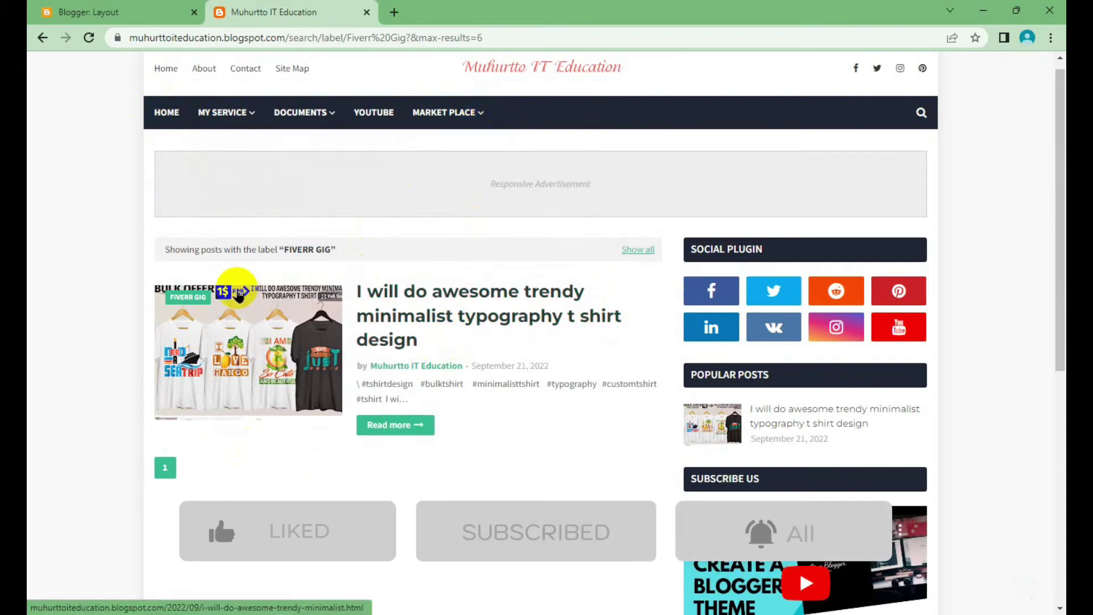
click(224, 112)
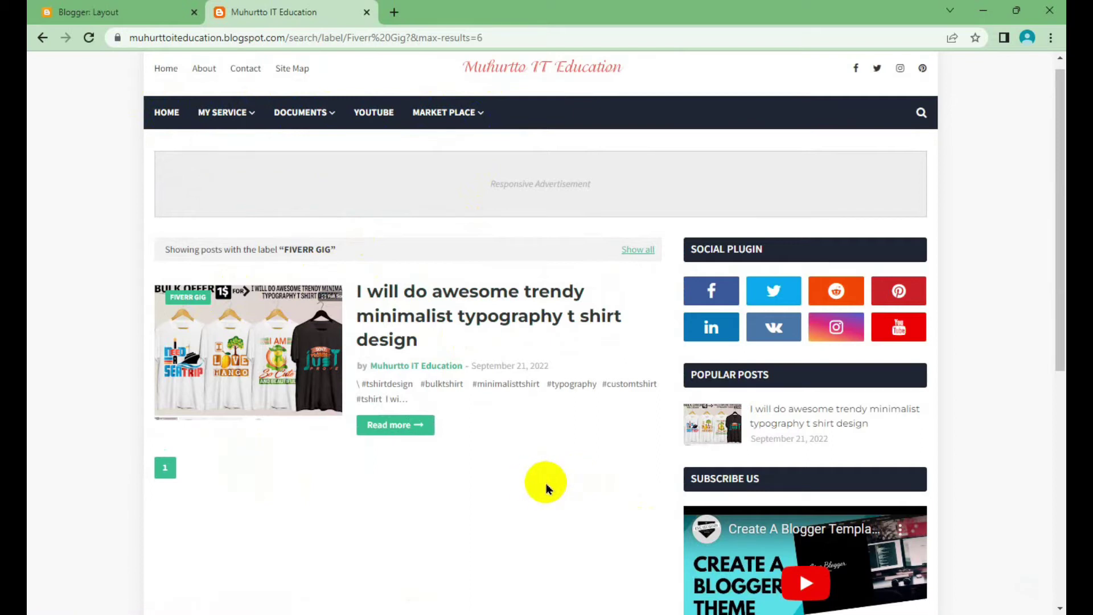
click(114, 11)
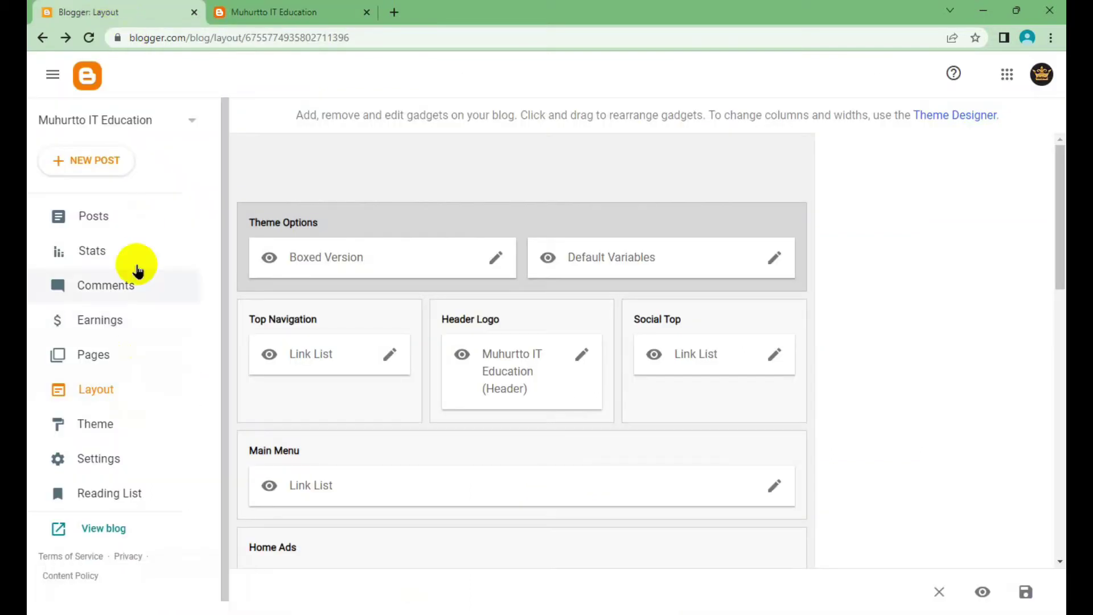
Step: Start a new blank post and bring up the trendy minimalist typography t-shirt gig page
click(120, 217)
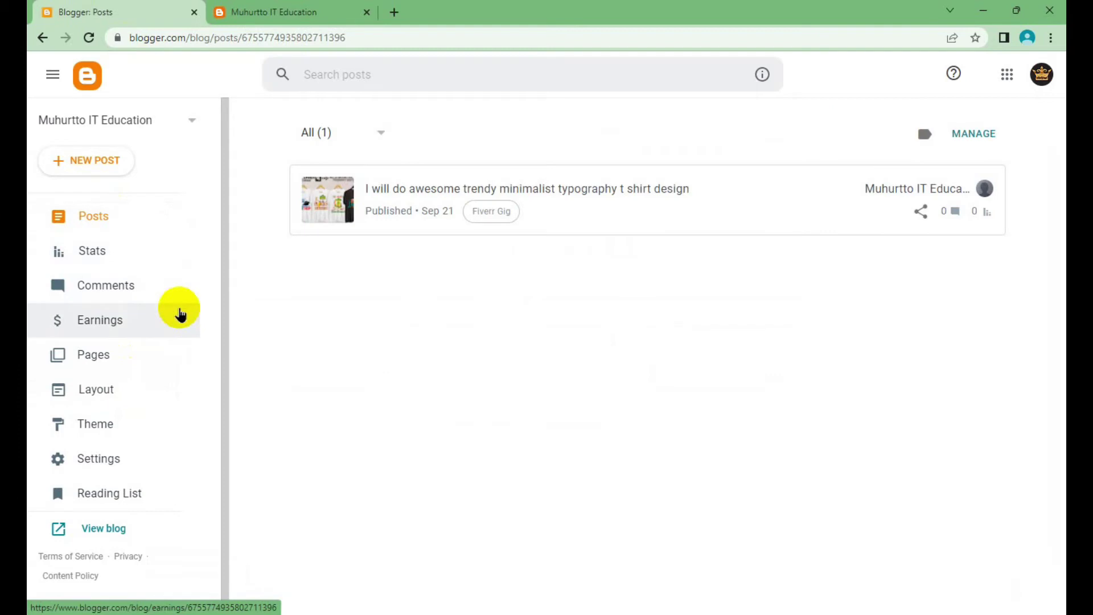
click(108, 161)
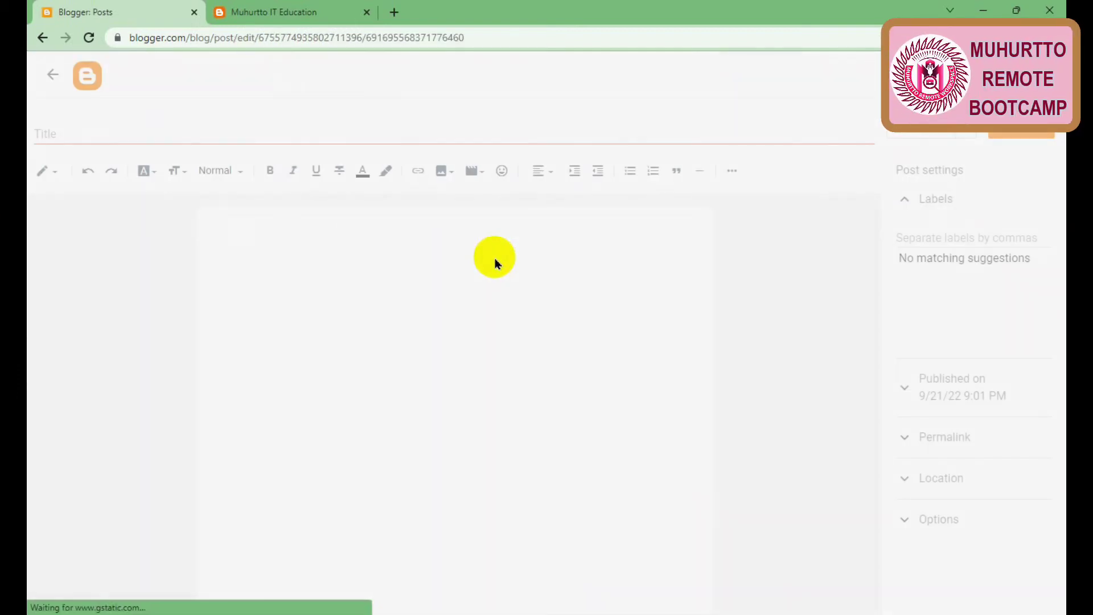
click(80, 139)
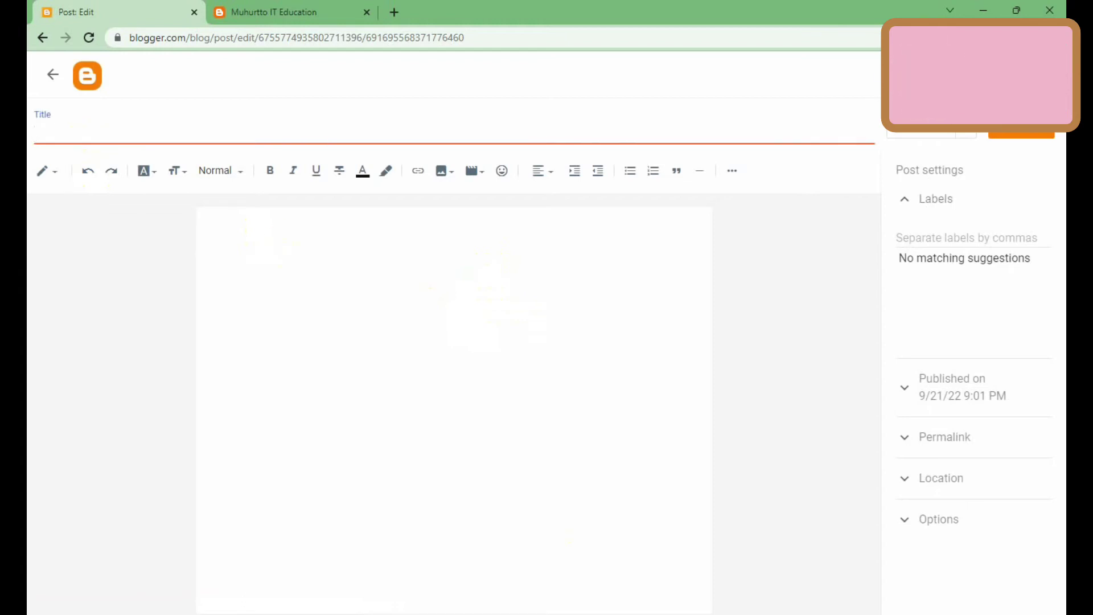
click(537, 556)
scroll(544, 250, down, 5)
scroll(544, 251, up, 5)
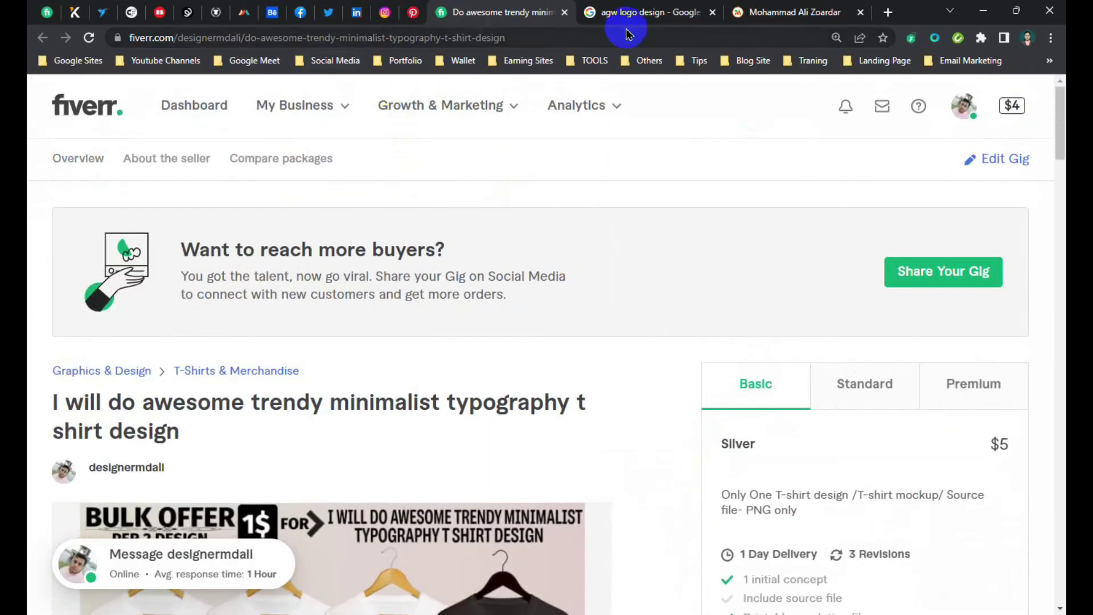
Step: Preview the retro vintage typography logo gig and paste its full title as the post title
click(564, 12)
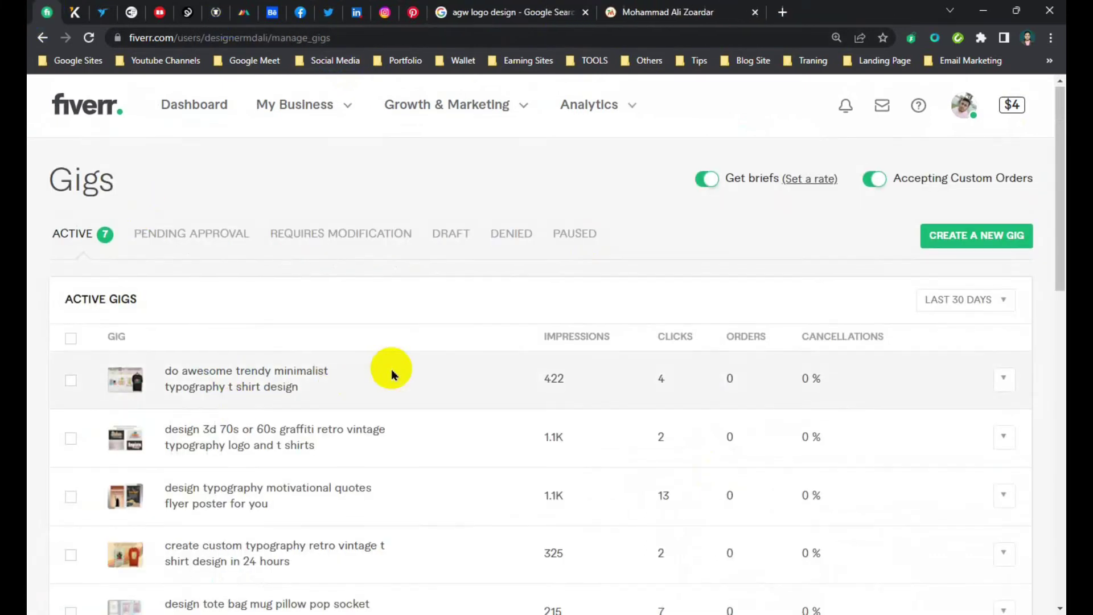
scroll(391, 374, down, 3)
click(1002, 294)
click(947, 304)
click(490, 12)
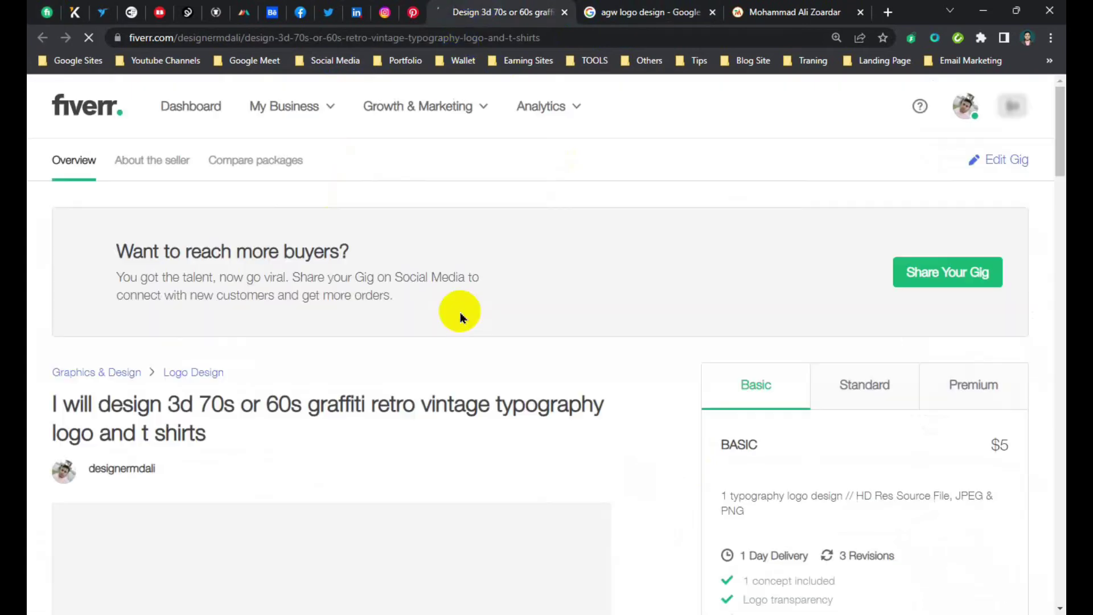
drag(390, 431, 55, 406)
key(ctrl+c)
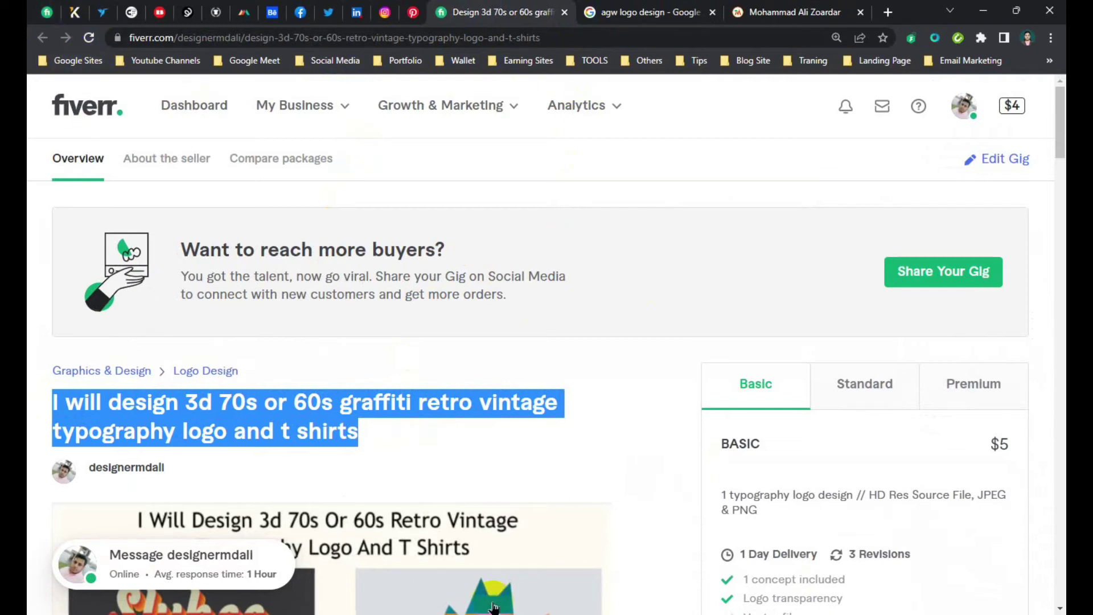
key(alt+Tab)
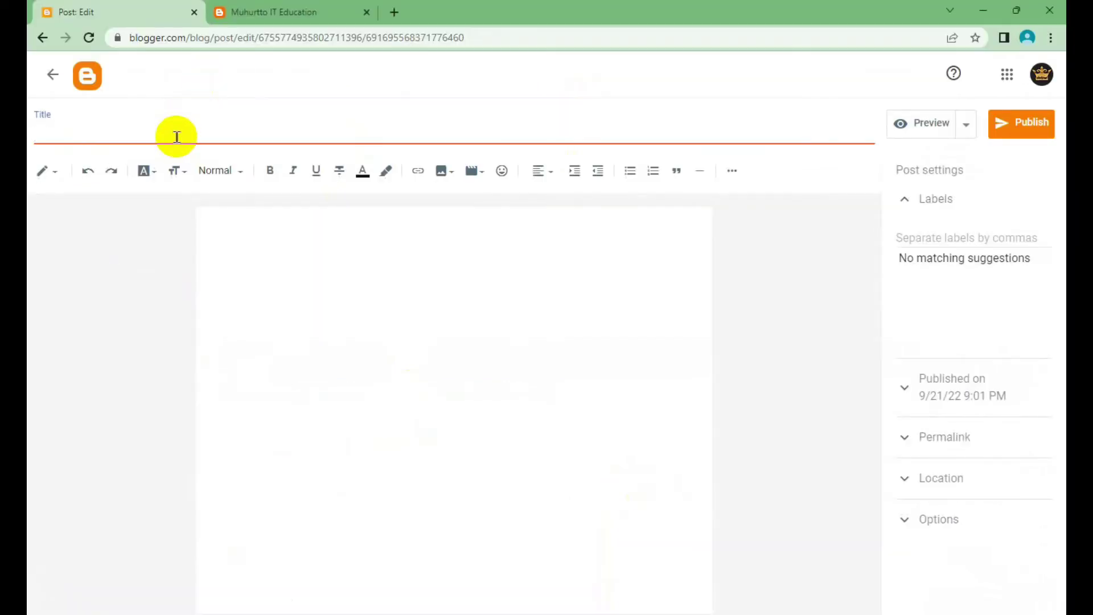
key(ctrl+v)
click(223, 12)
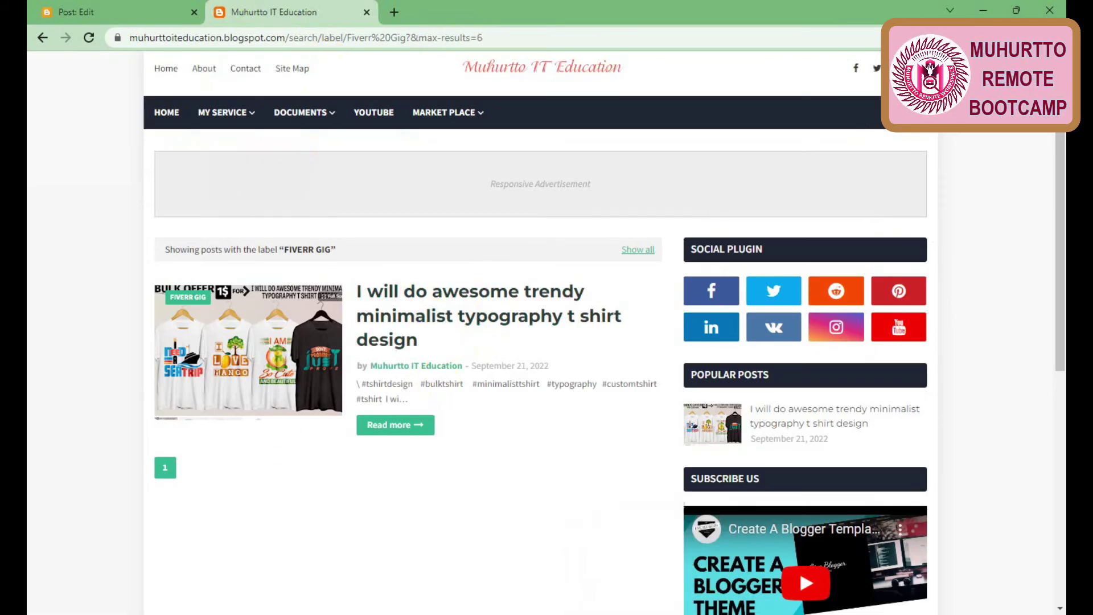
Step: Capture the retro gig's image gallery with Lightshot to the clipboard, then return to the post editor
click(566, 557)
scroll(444, 370, down, 3)
scroll(435, 366, down, 2)
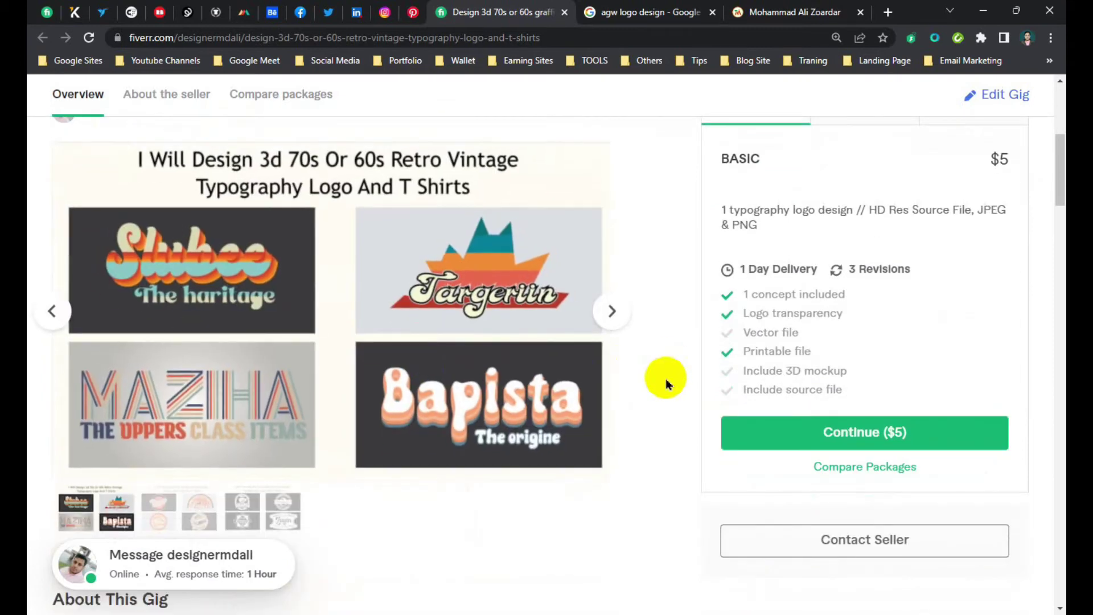
key(Print)
drag(42, 126, 641, 543)
click(589, 563)
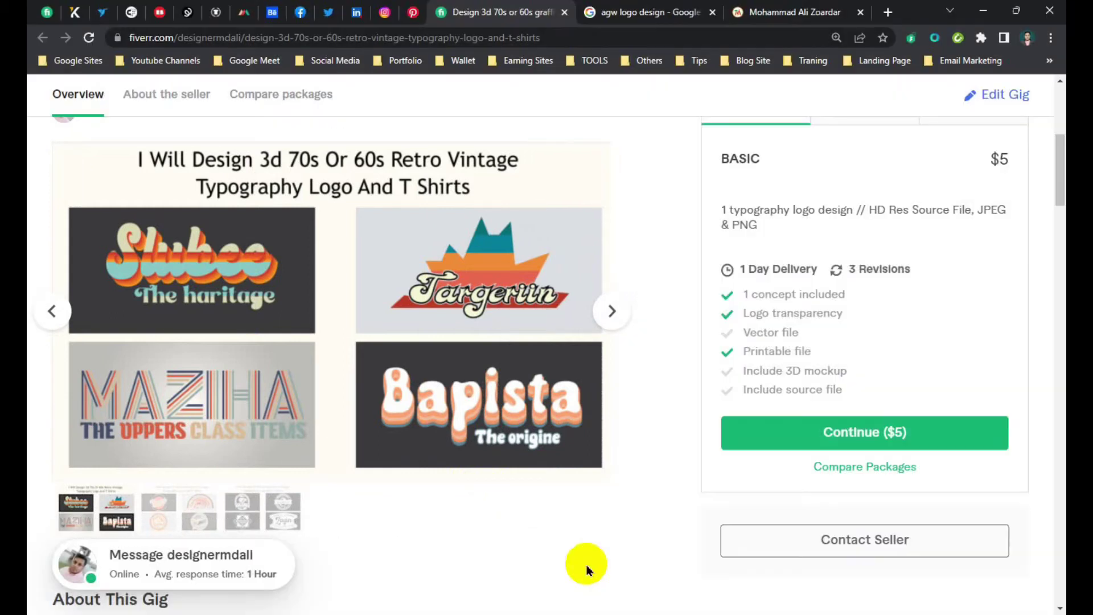
click(1029, 541)
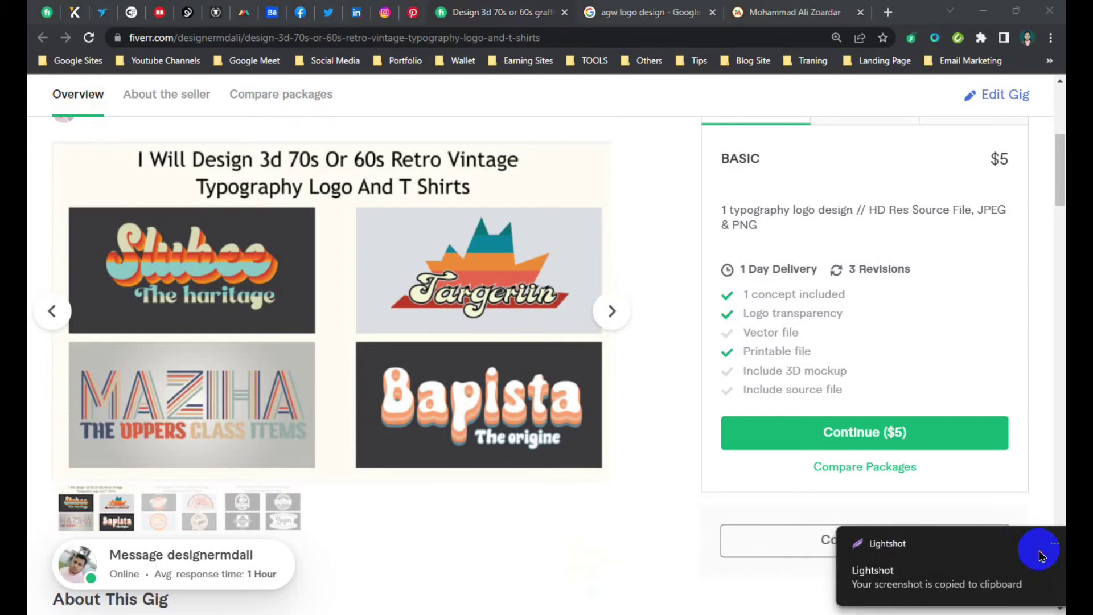
click(49, 12)
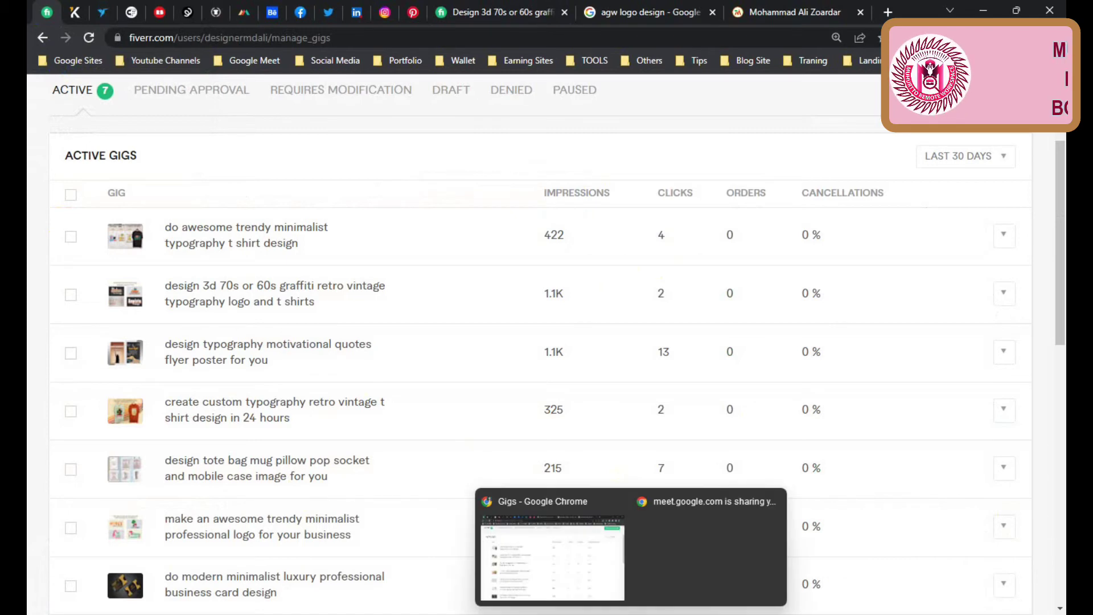
click(664, 516)
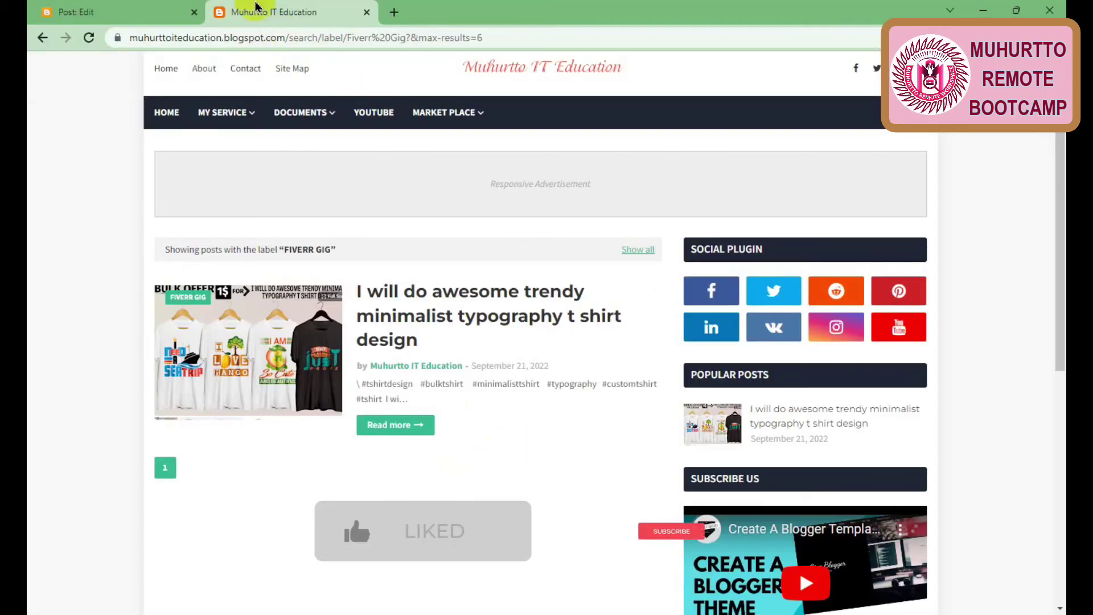
click(117, 12)
Step: Paste the gallery screenshot into the post body and stretch it to nearly full post width
click(344, 274)
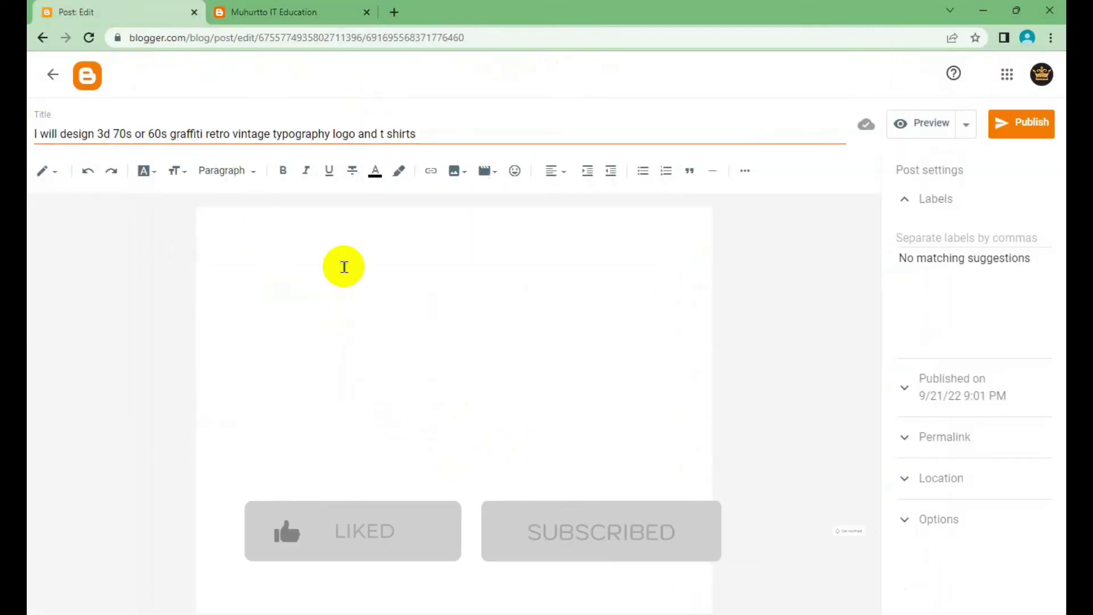
key(ctrl+v)
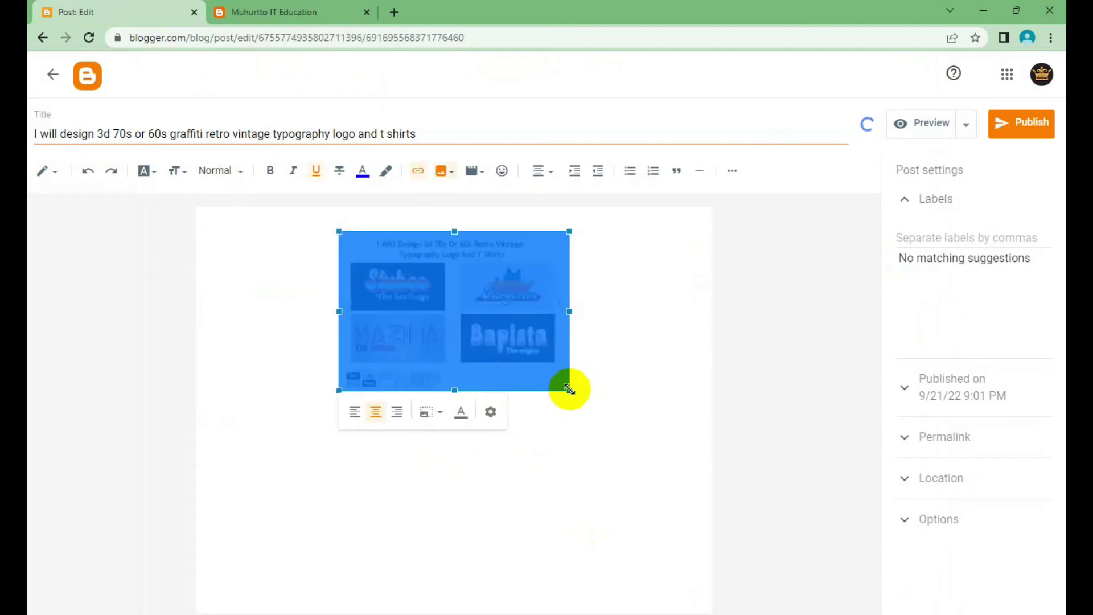
drag(569, 389, 774, 553)
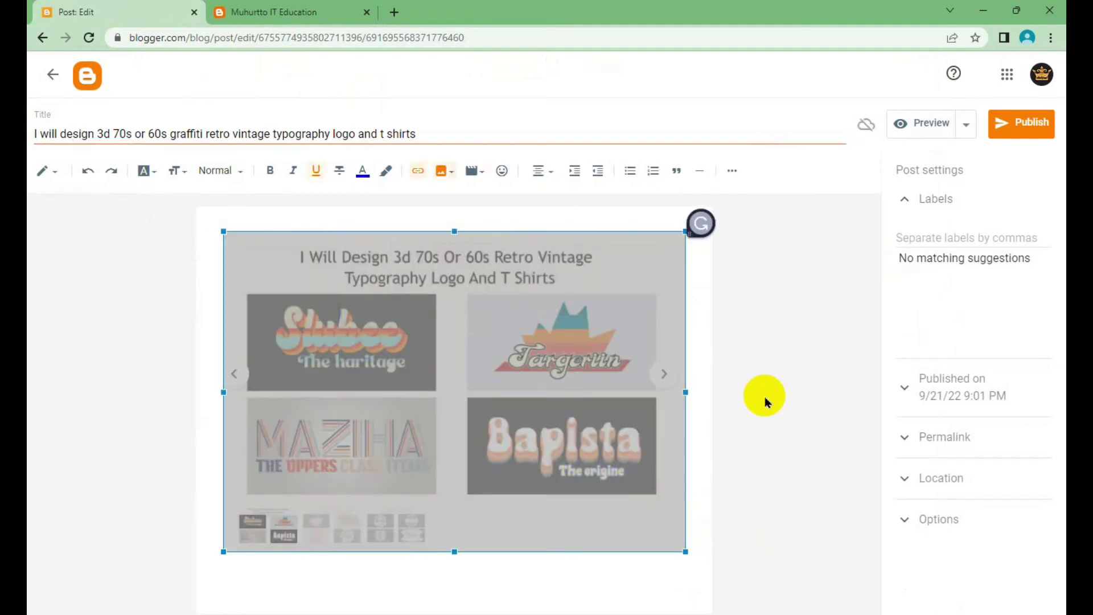
click(698, 285)
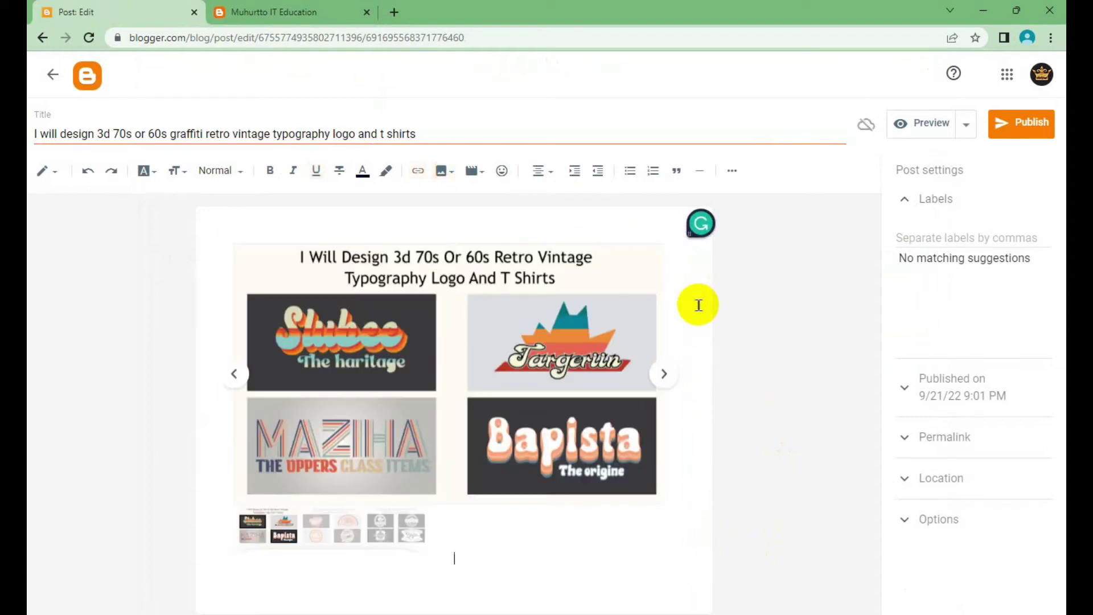
Step: Copy the post title and paste it on the line below the screenshot
drag(420, 135, 30, 135)
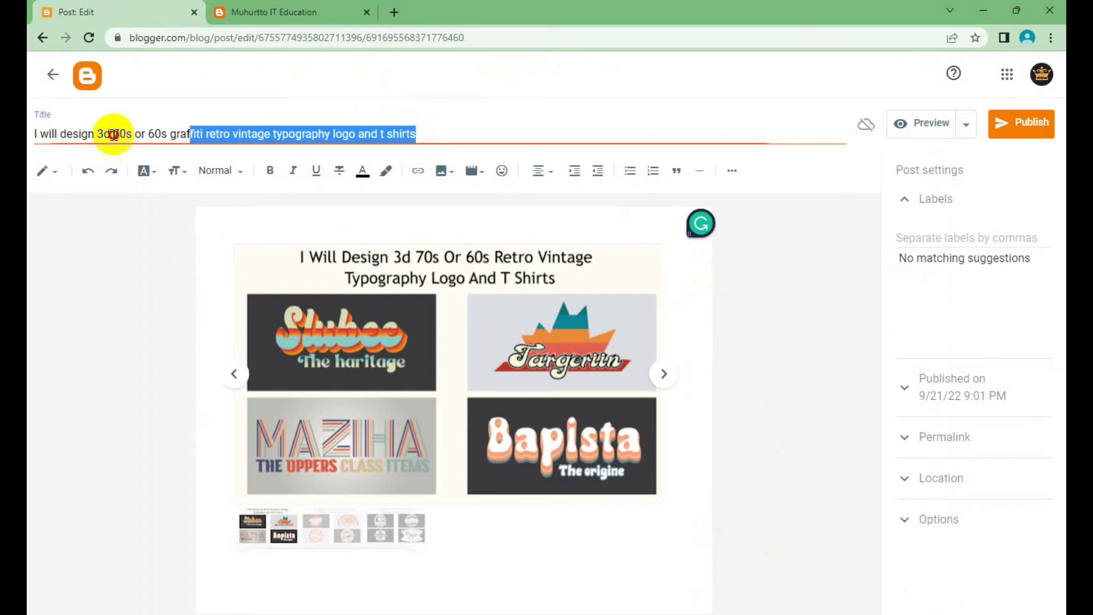
key(ctrl+c)
click(435, 575)
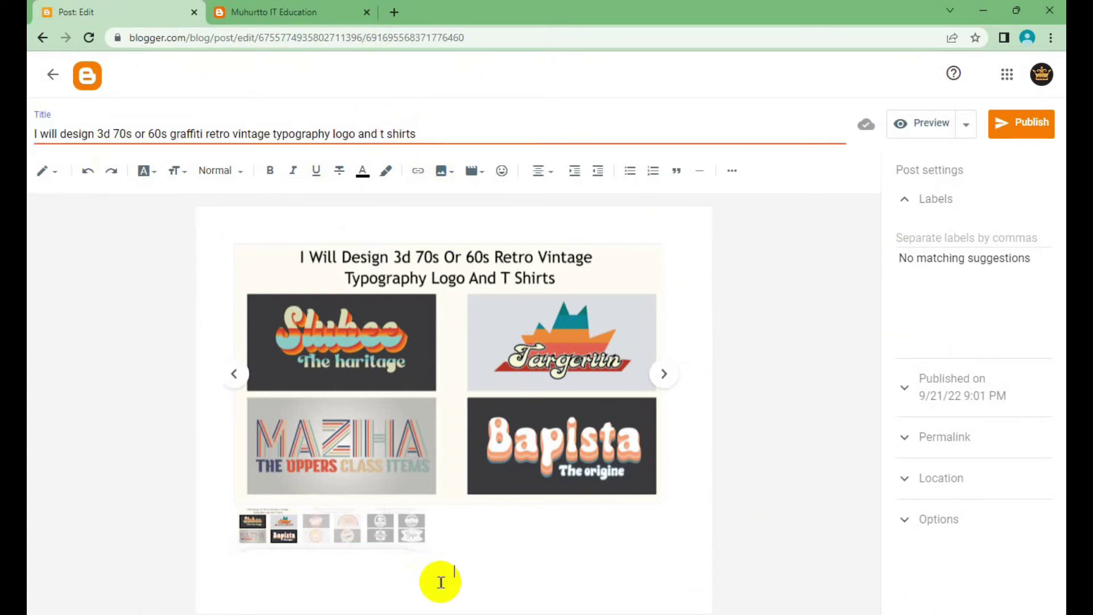
key(ctrl+v)
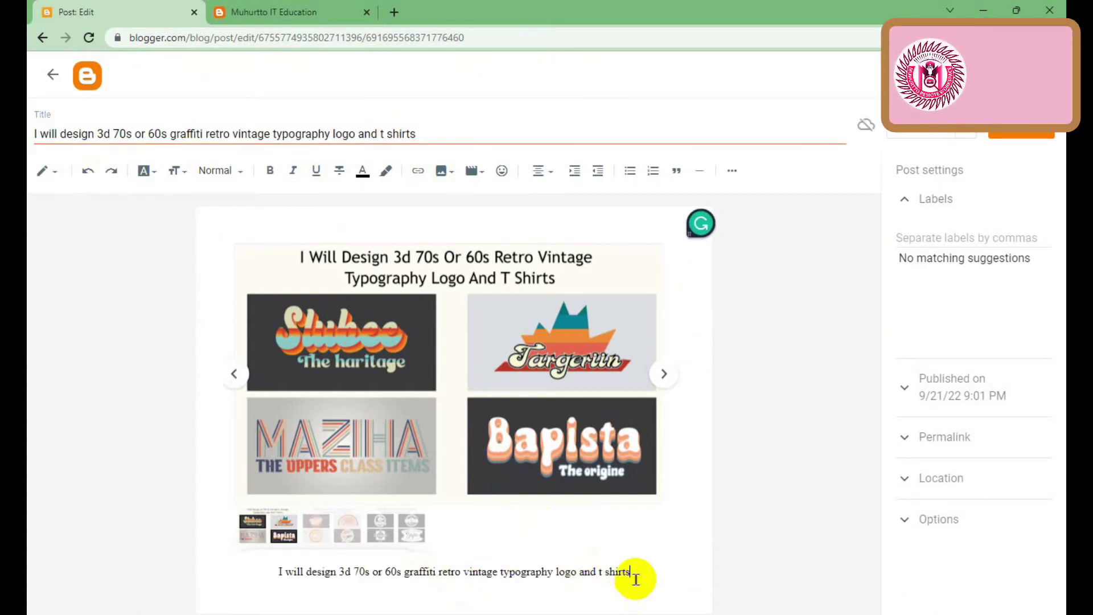
Step: Make the pasted title a Major Heading and add a blank line above it
drag(631, 573, 266, 574)
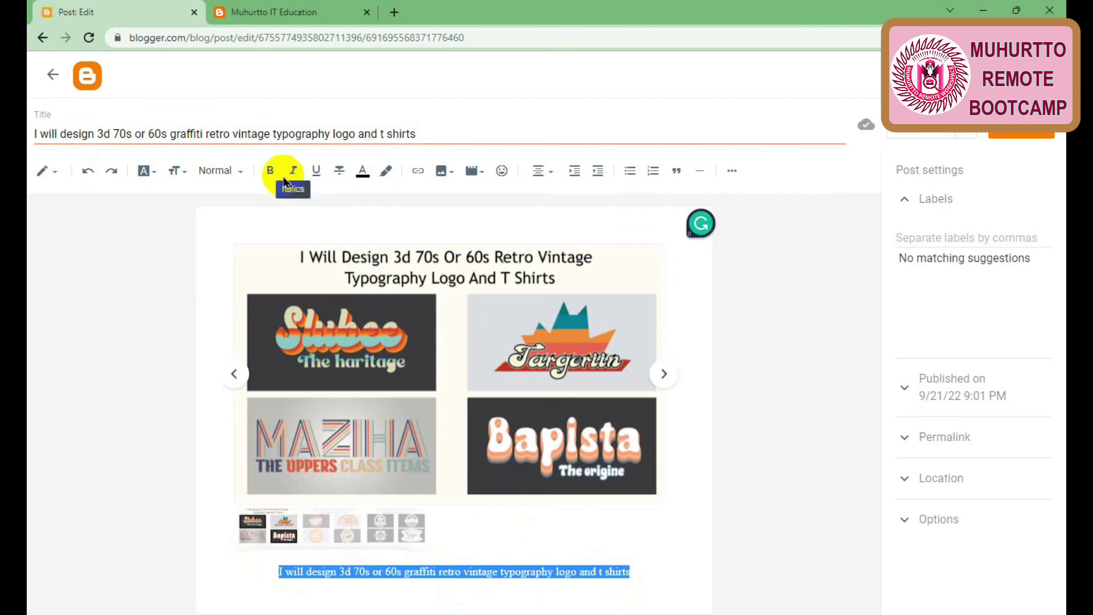
click(220, 170)
click(246, 201)
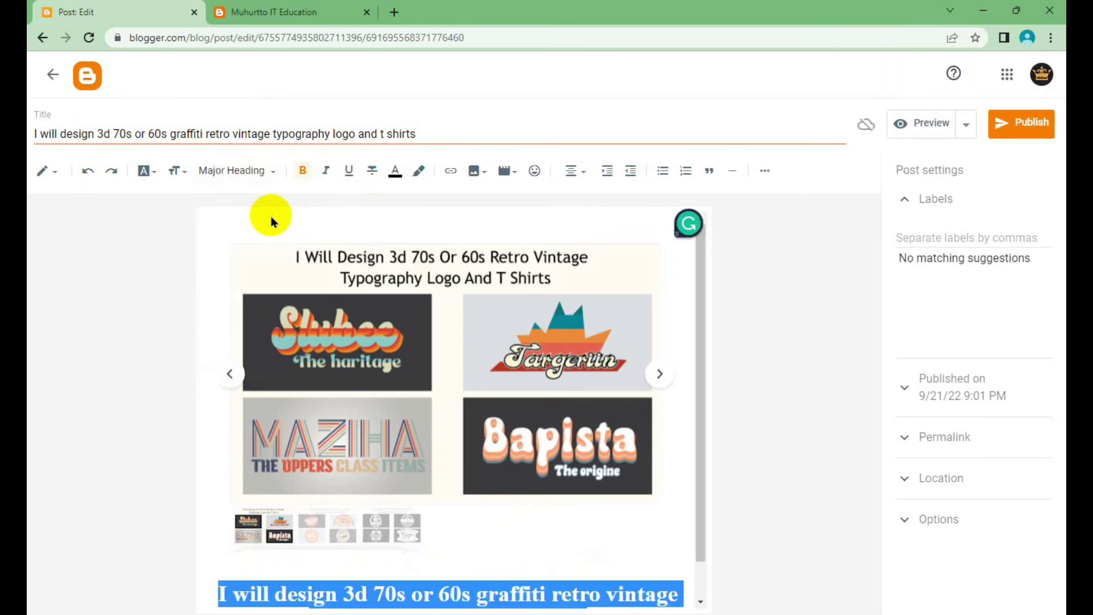
scroll(494, 236, down, 1)
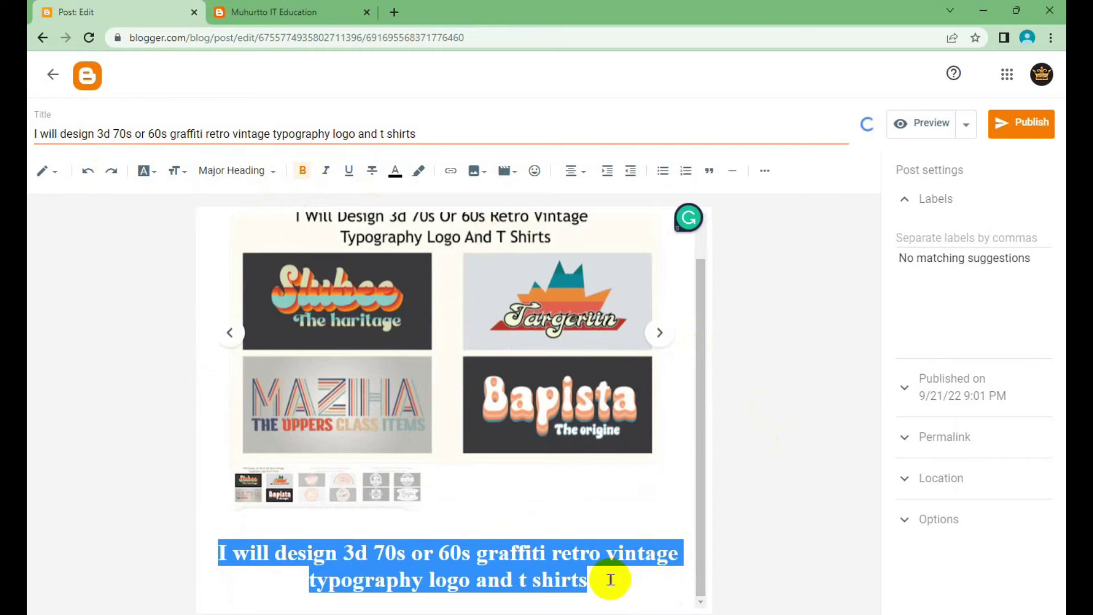
click(610, 584)
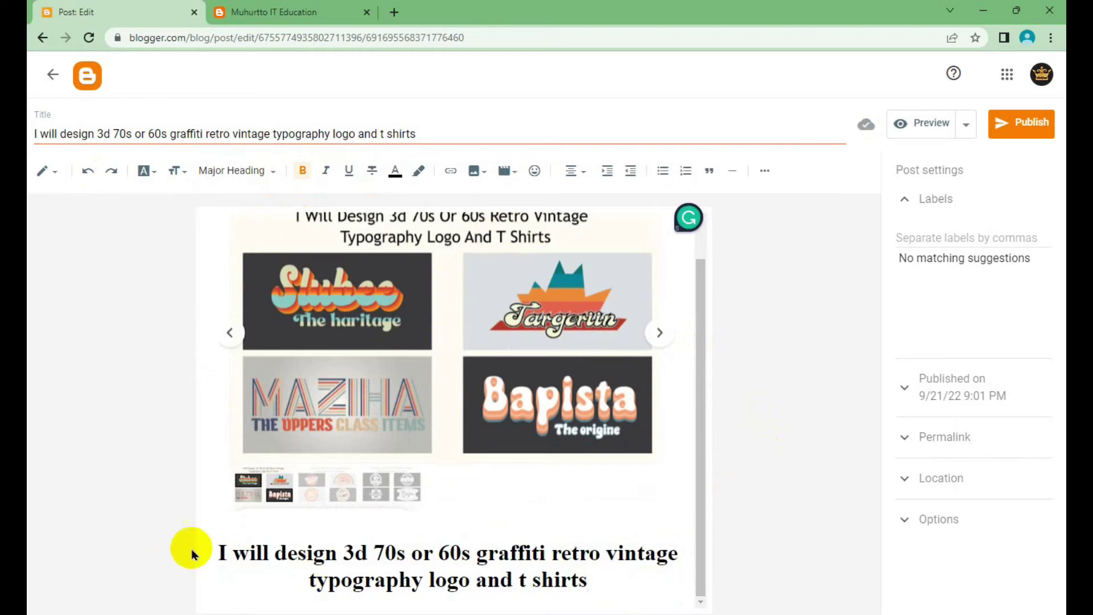
click(220, 551)
key(Return)
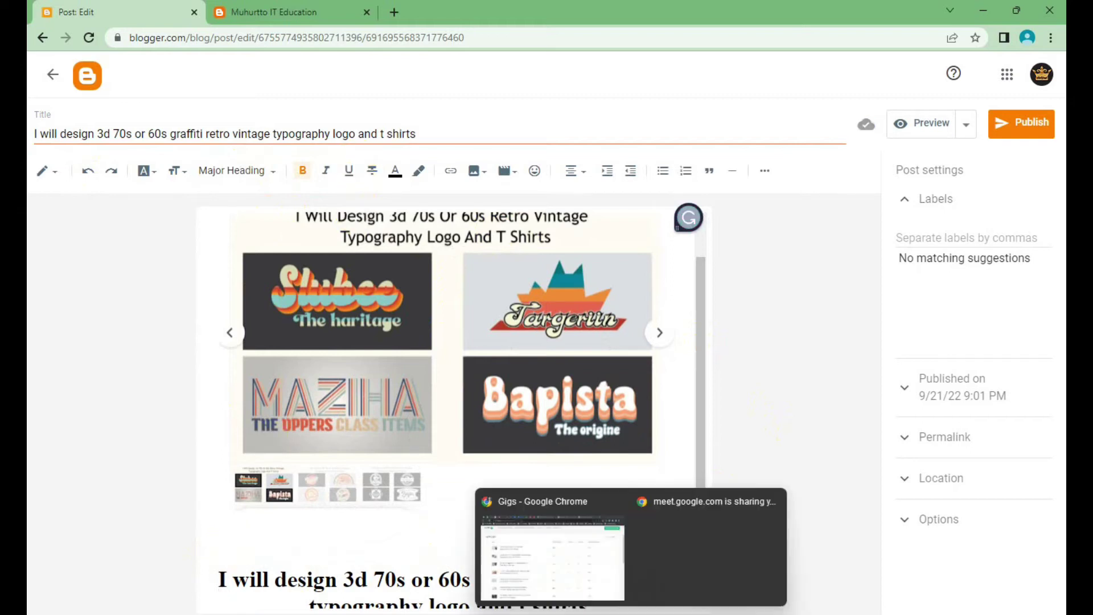
Step: Copy the retro gig's Related Tags, t shirt design through logo maker, into the post below the screenshot
click(557, 556)
click(558, 12)
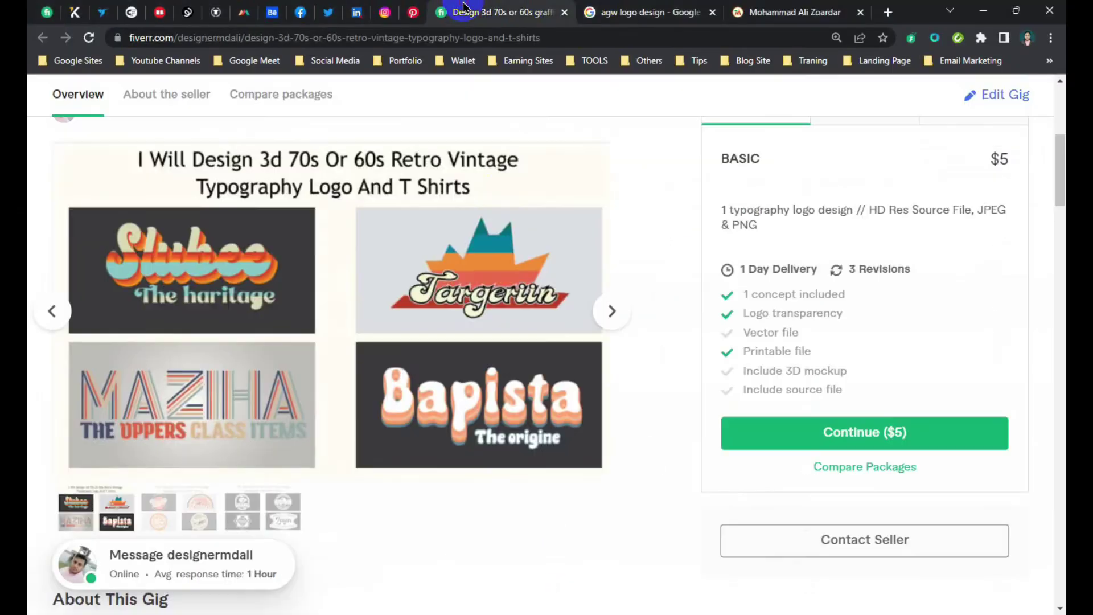
scroll(379, 452, down, 7)
scroll(383, 453, down, 3)
scroll(384, 453, down, 6)
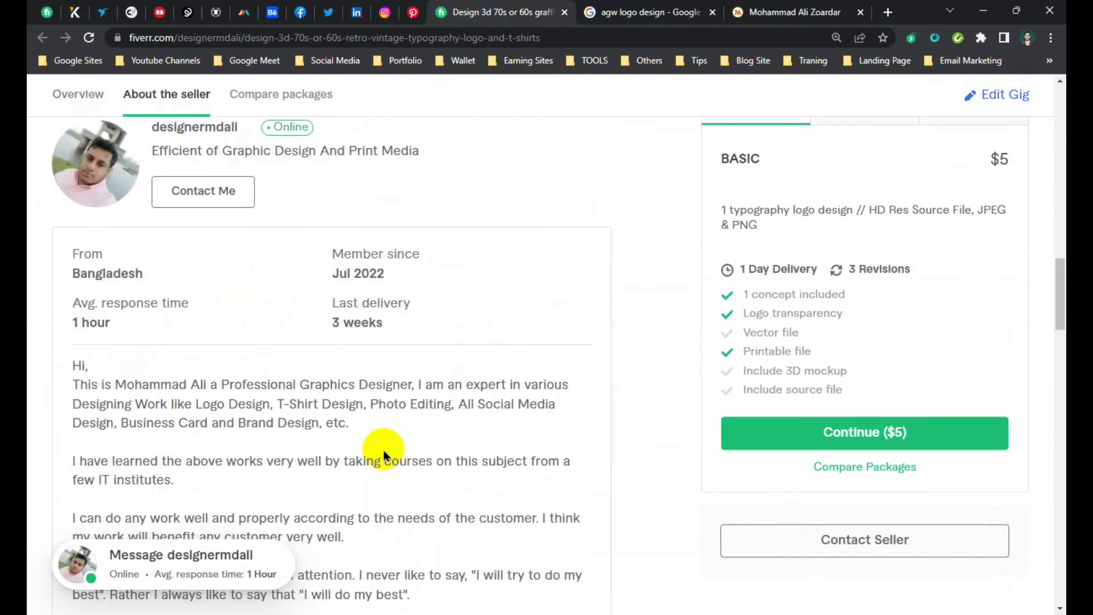
scroll(383, 452, down, 8)
scroll(383, 453, down, 4)
scroll(383, 452, down, 3)
scroll(383, 453, down, 5)
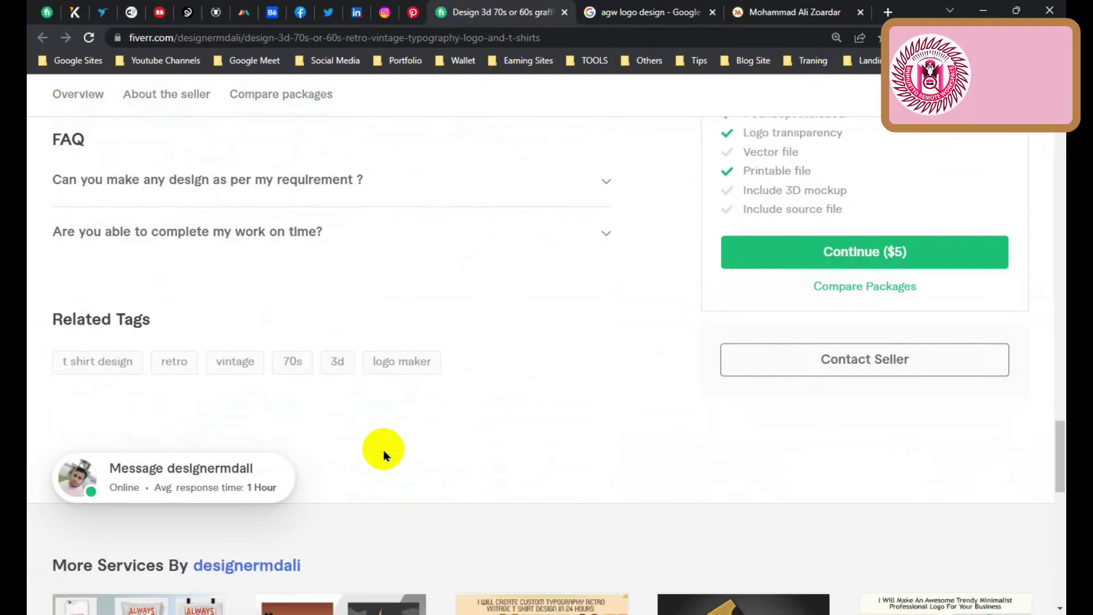
drag(454, 364, 53, 361)
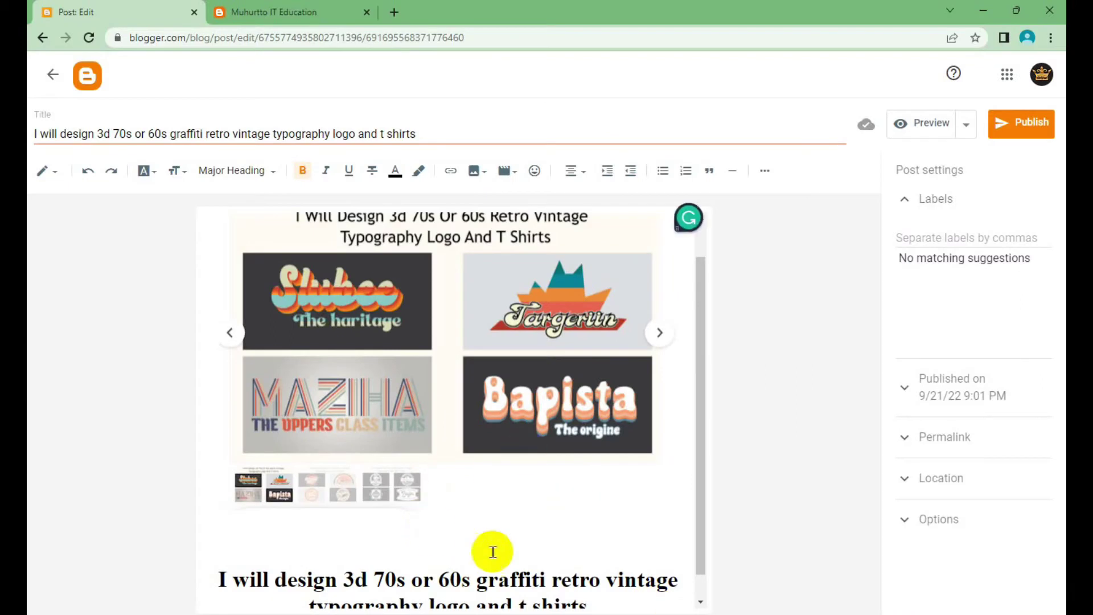
click(489, 547)
key(ctrl+v)
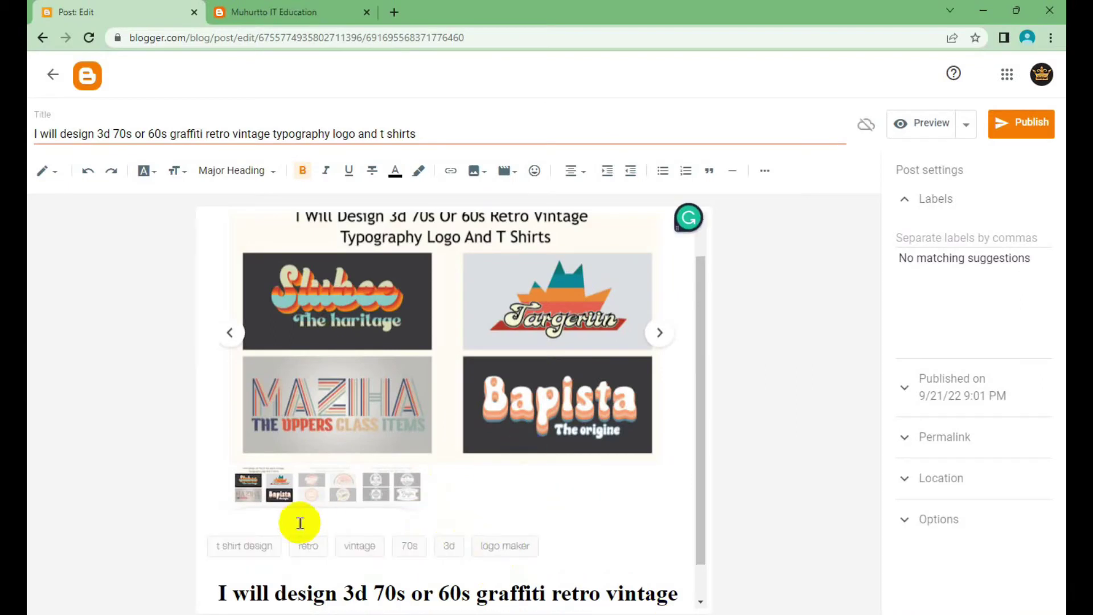
Step: Unlink all six pasted tags: t shirt design, retro, vintage, 70s, 3d and logo maker
click(253, 546)
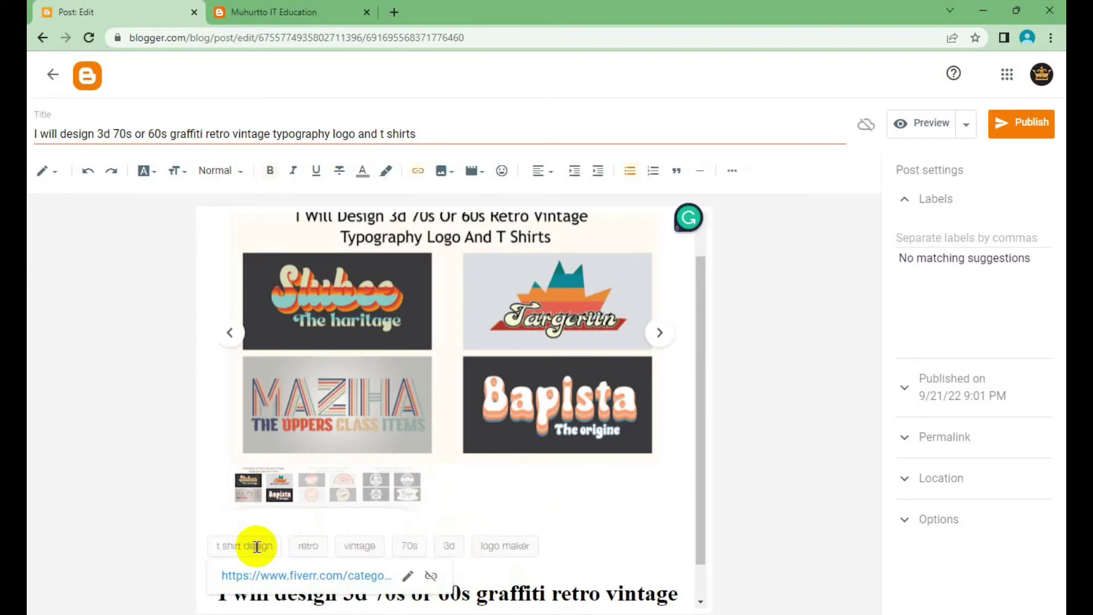
click(431, 577)
click(298, 546)
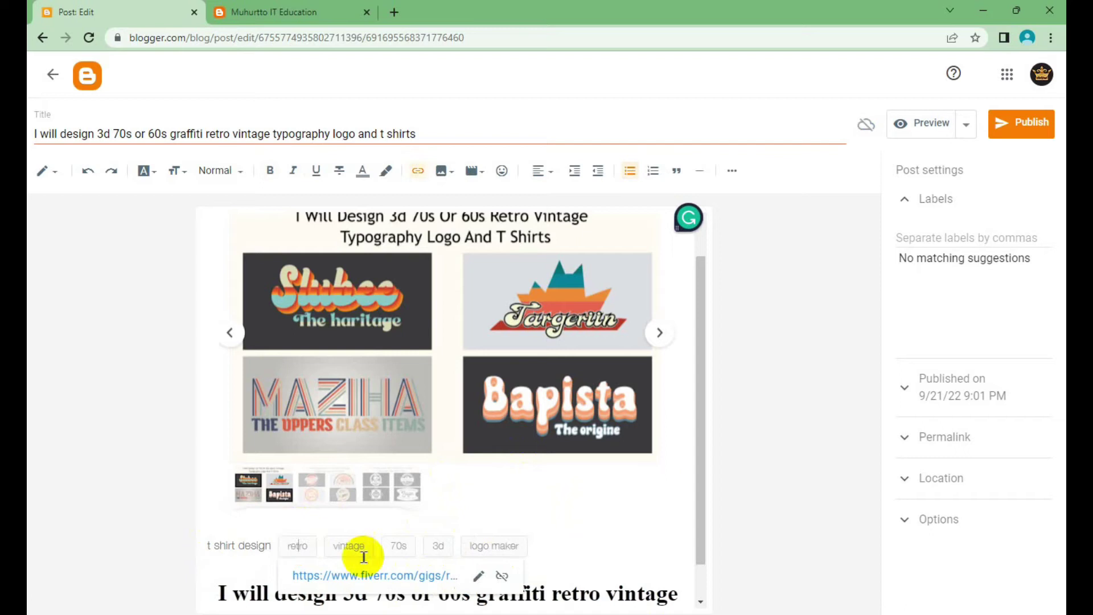
click(501, 575)
click(329, 548)
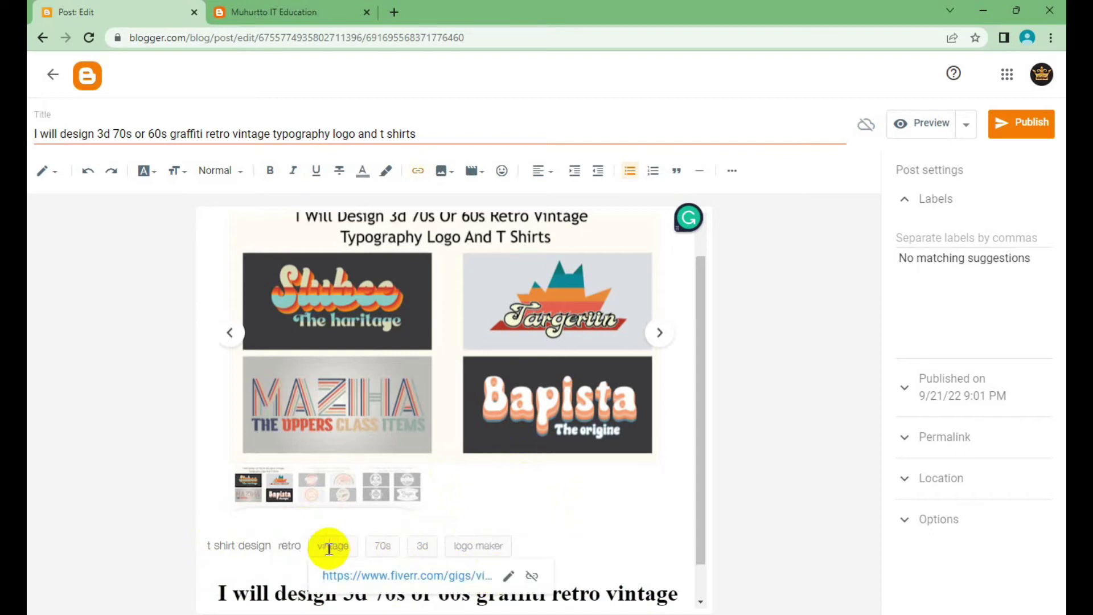
click(535, 576)
click(362, 544)
click(567, 575)
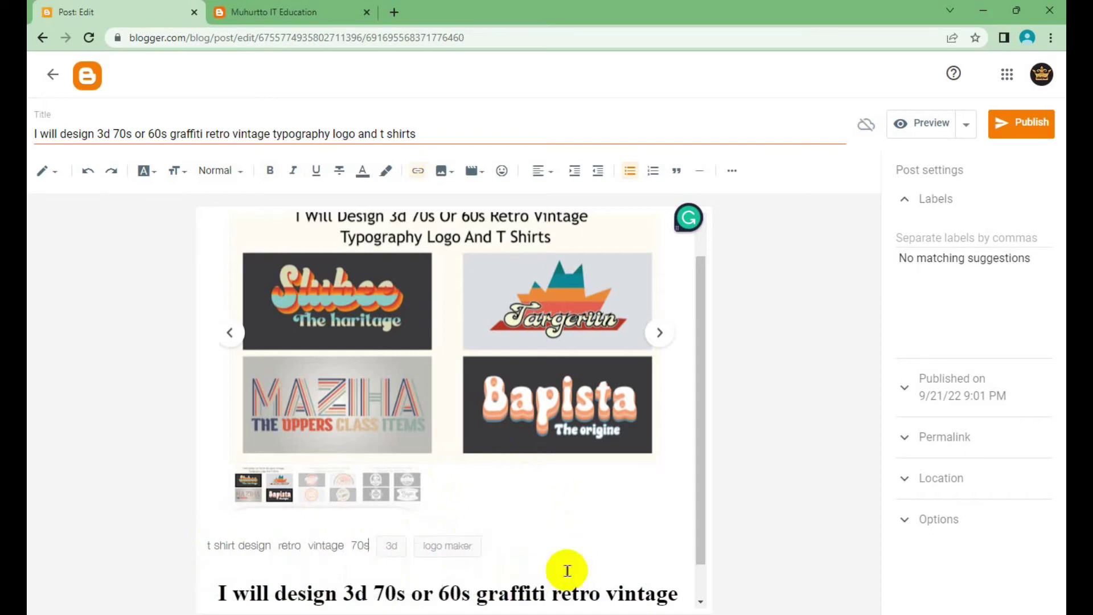
click(391, 546)
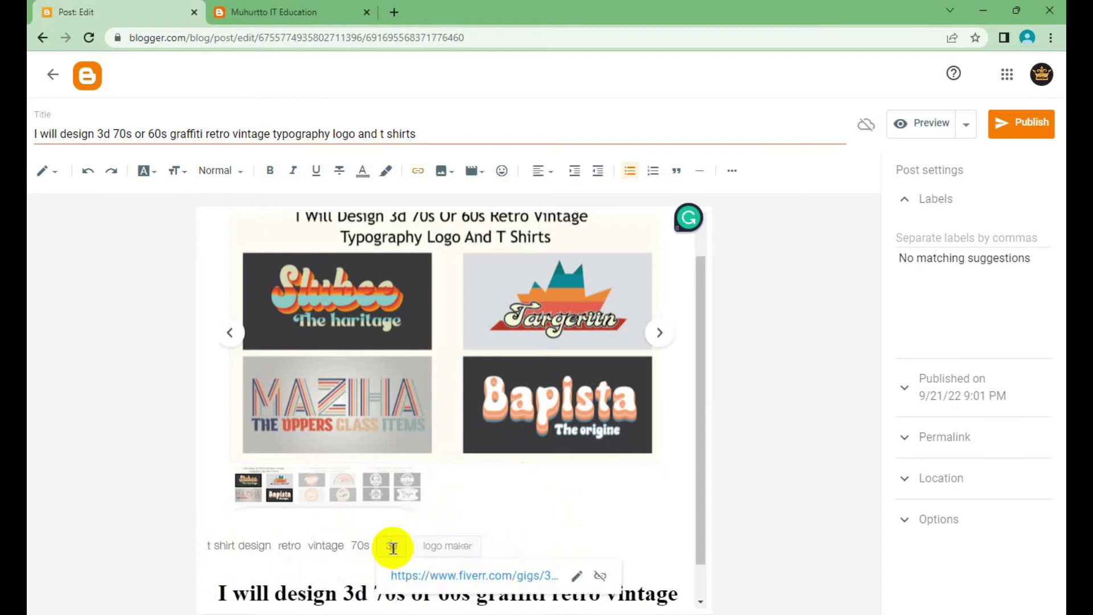
click(605, 577)
click(431, 547)
click(623, 577)
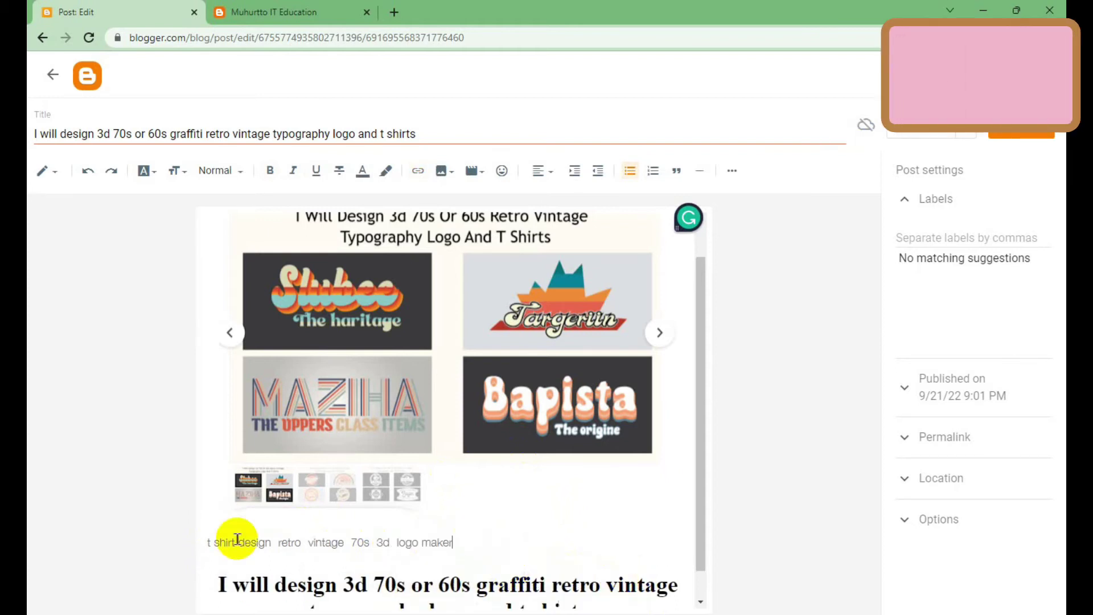
Step: Rewrite the tag line as spaced hashtags #t_shirt_design #retro #vintage #70s #3d #logomaker
click(207, 543)
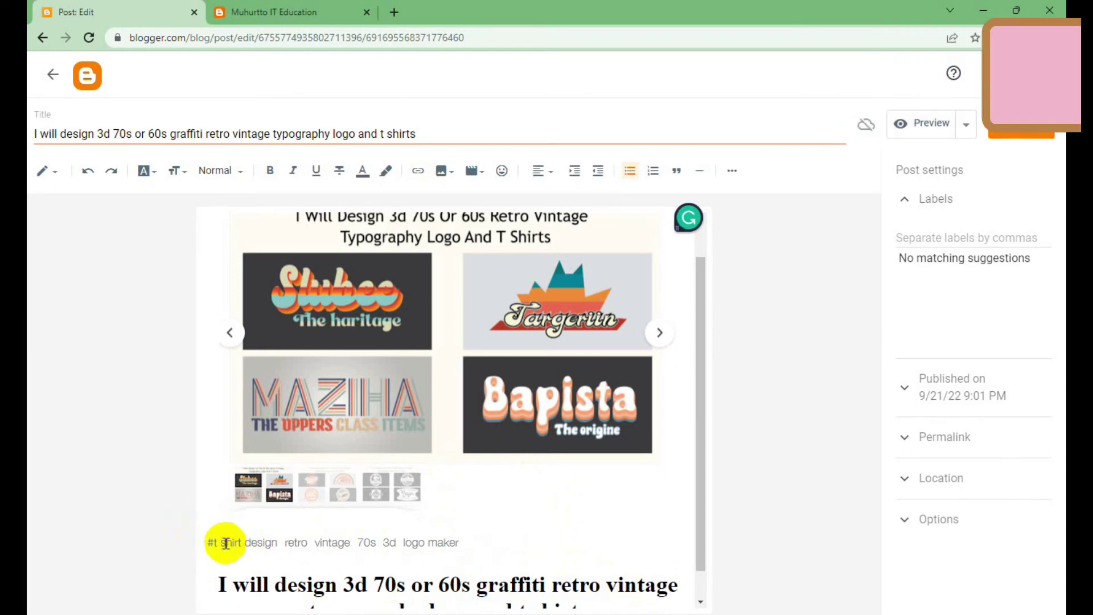
key(Delete)
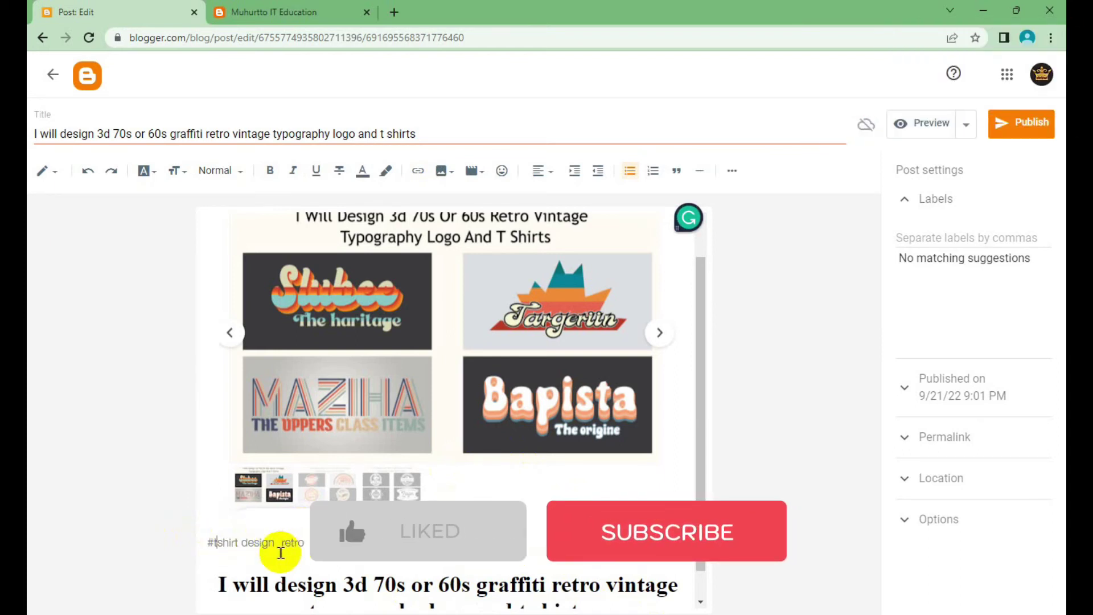
text(_)
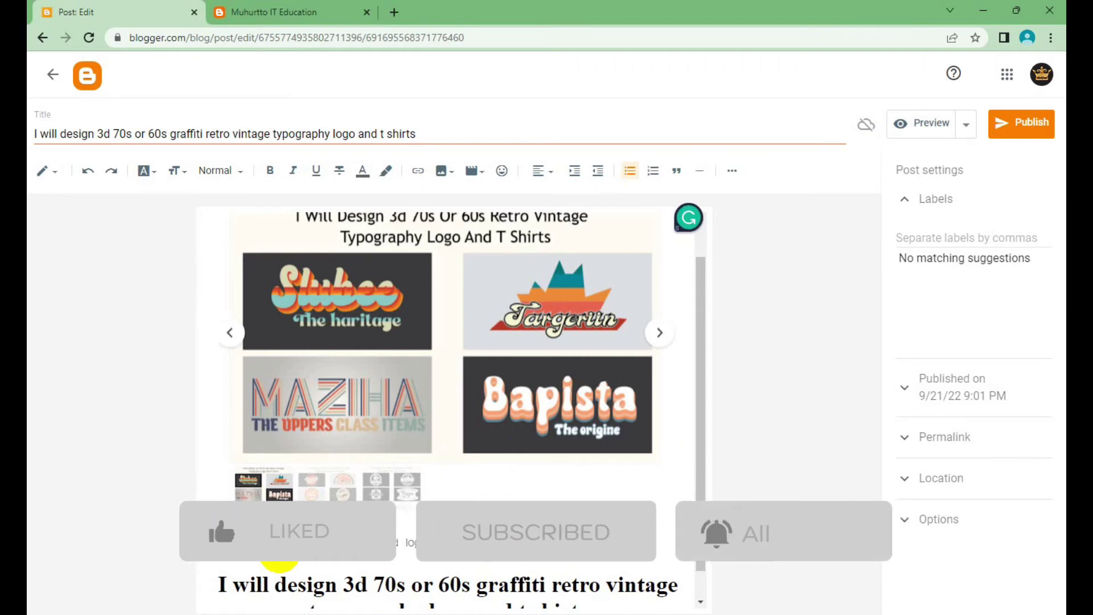
click(248, 542)
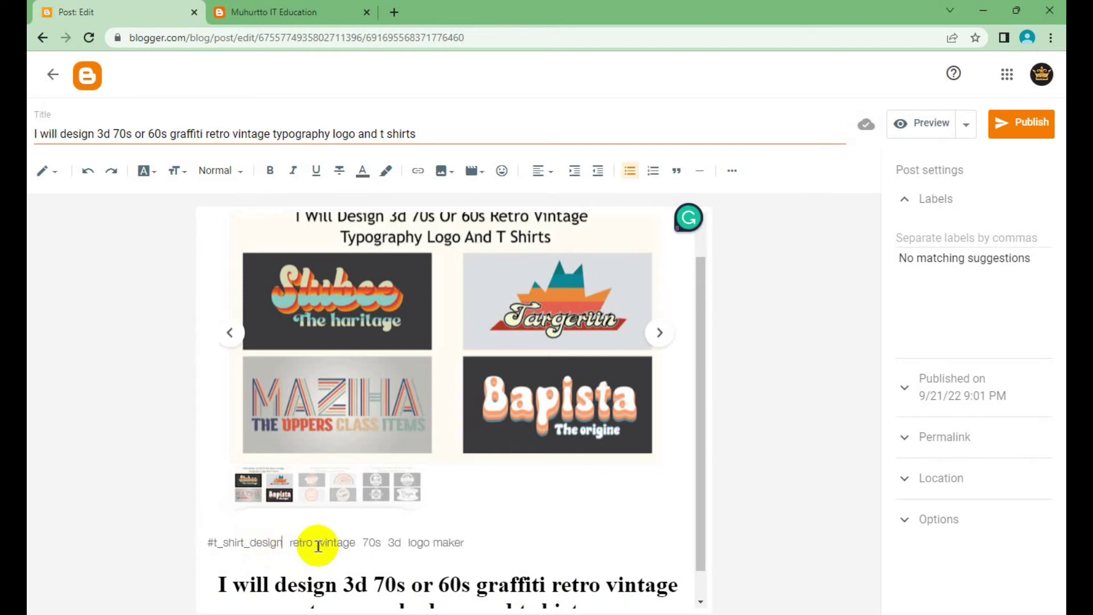
key(Tab)
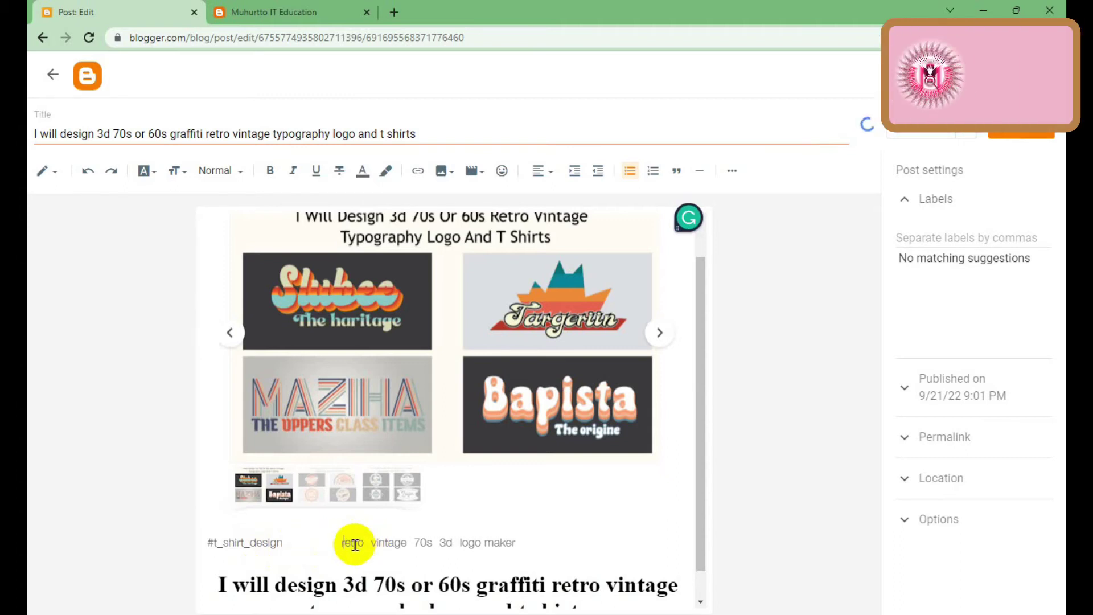
key(BackSpace)
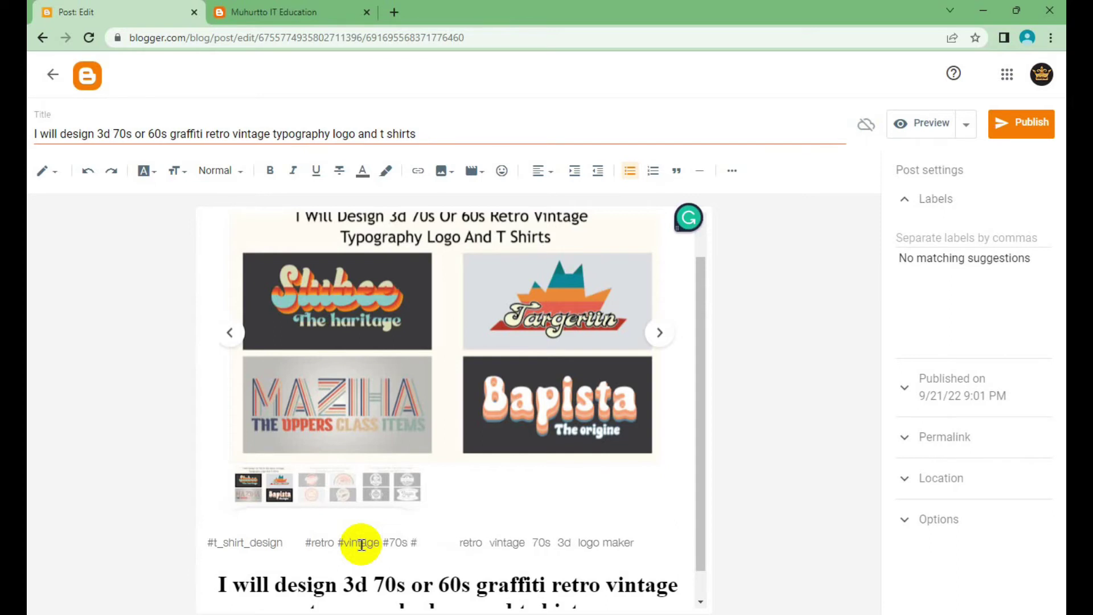
text(3d#)
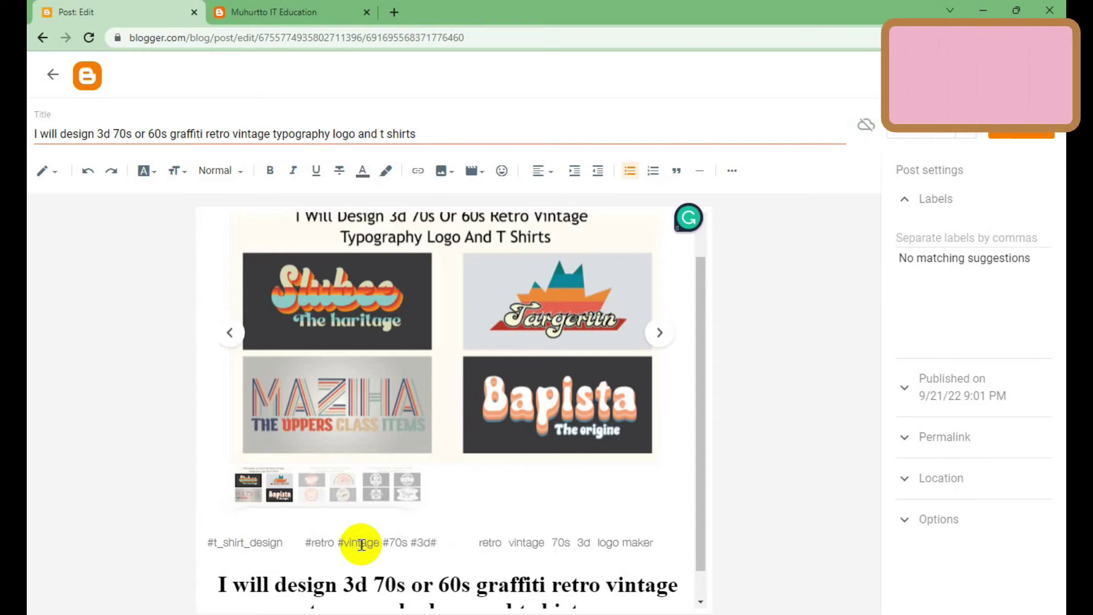
text(logomaker)
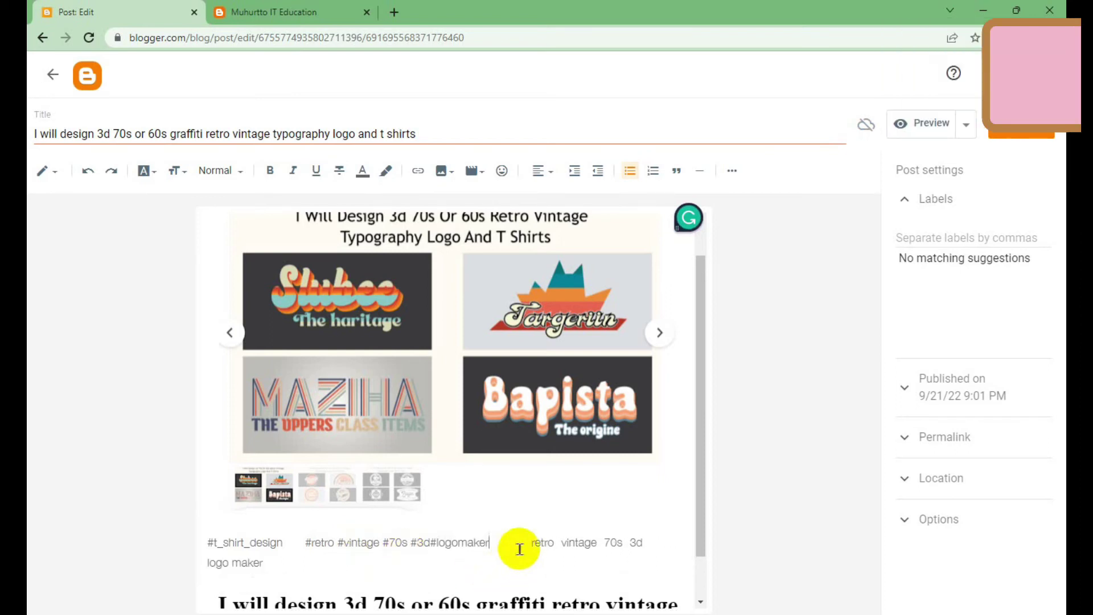
drag(528, 543, 561, 558)
key(BackSpace)
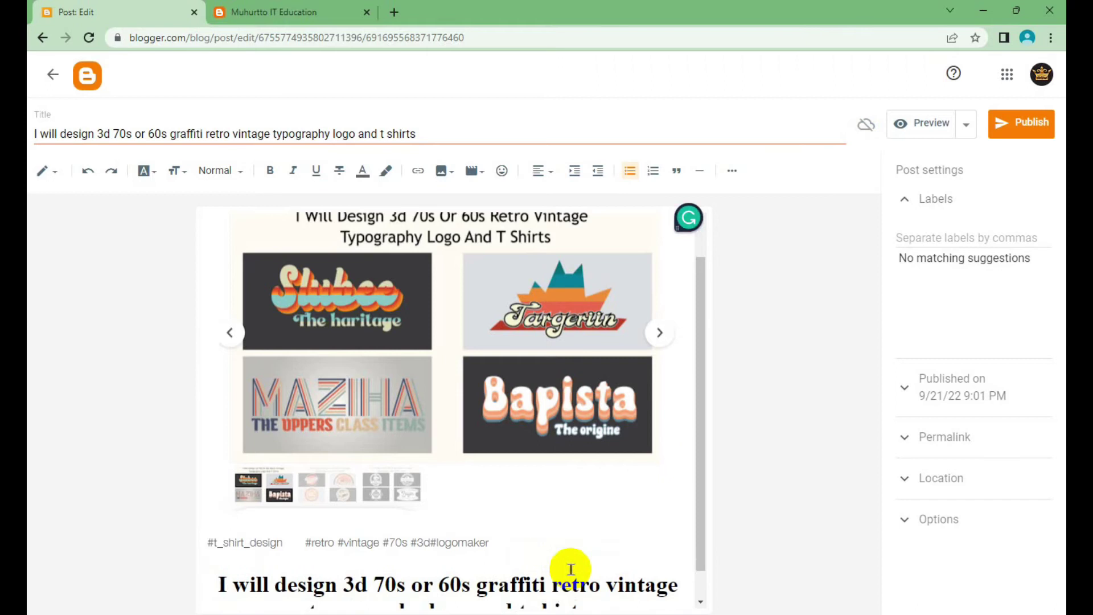
click(340, 544)
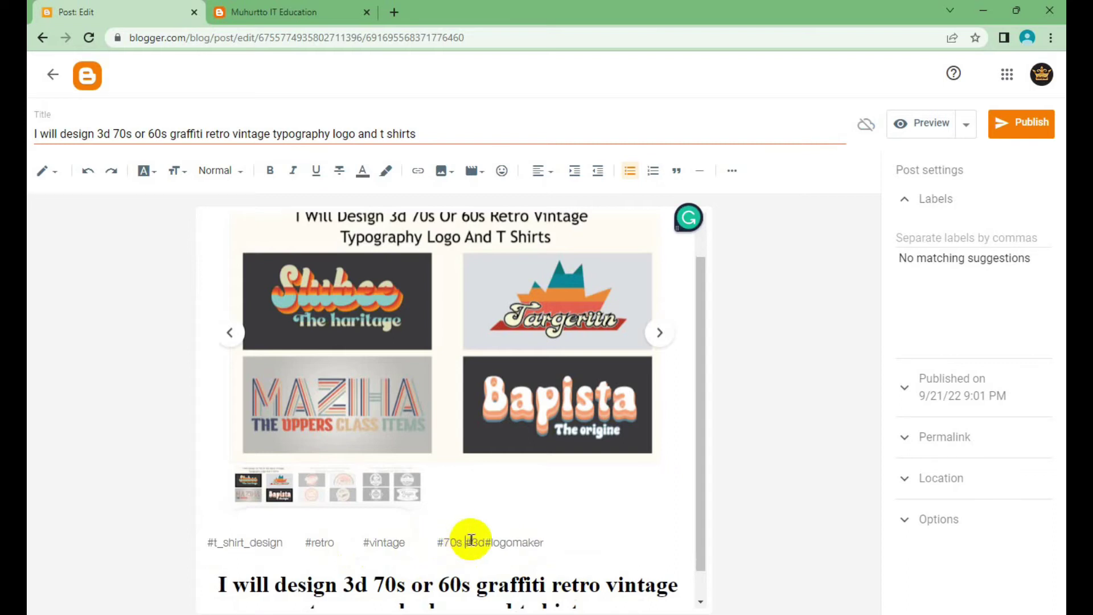
click(506, 542)
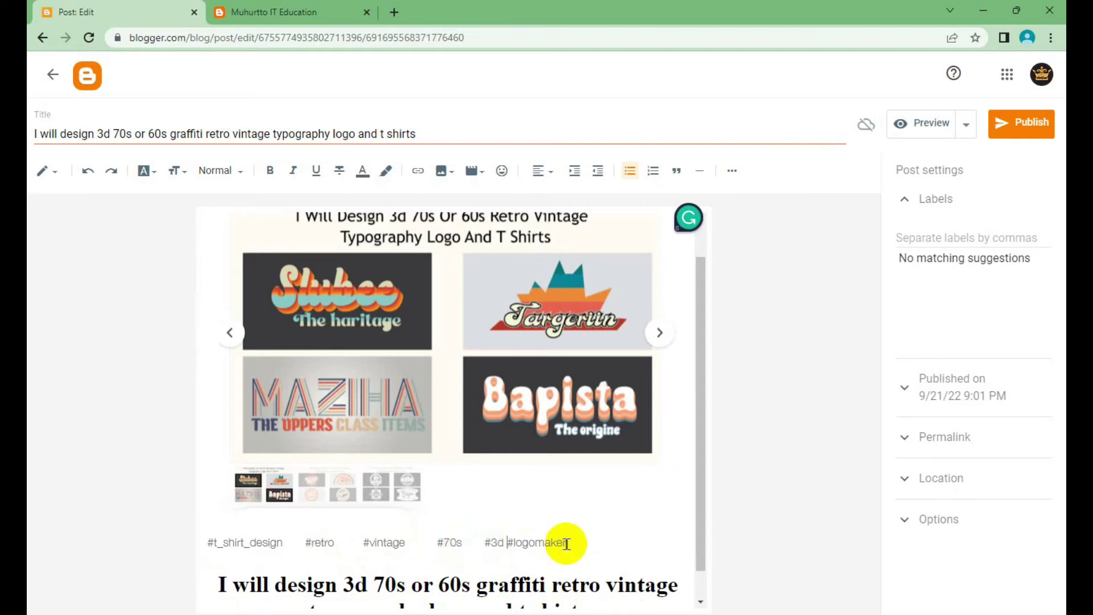
Step: Center-align the hashtag line
drag(623, 557, 214, 562)
click(190, 547)
key(shift+Right)
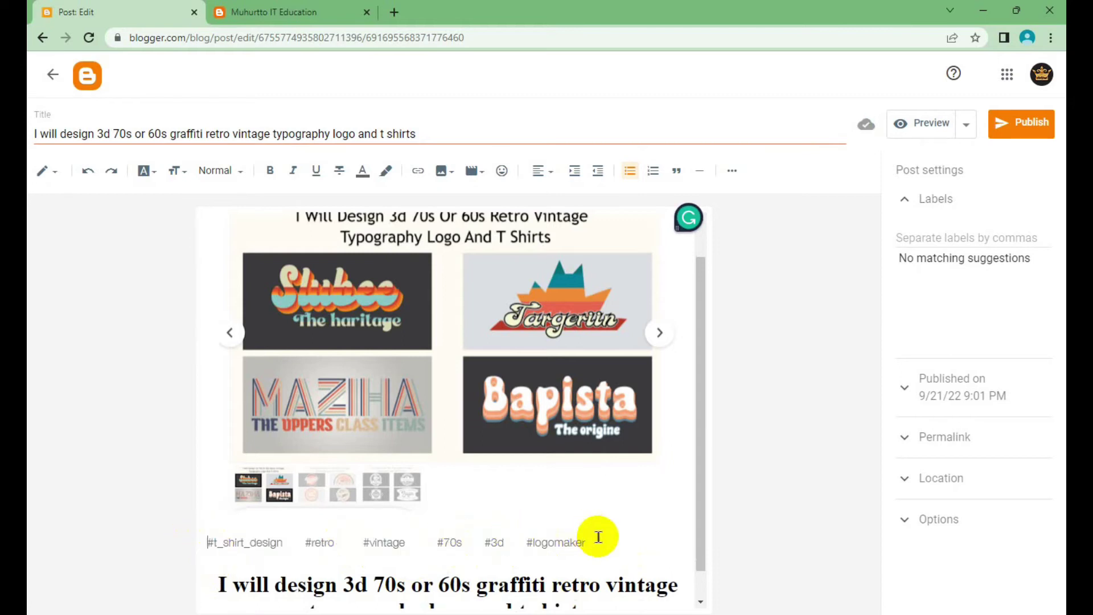
drag(598, 537, 251, 541)
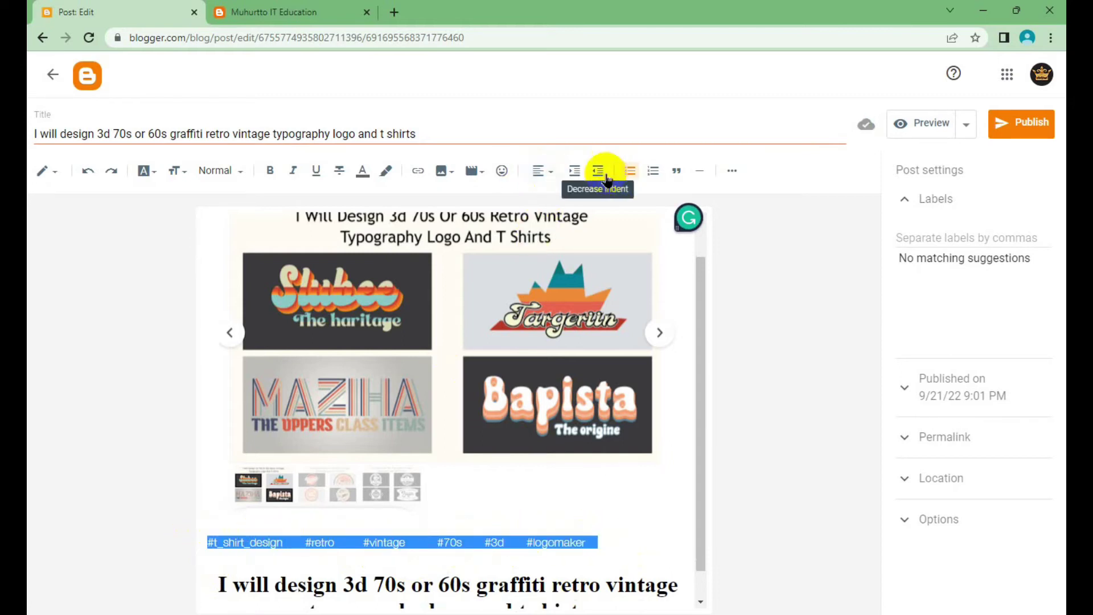
click(541, 171)
click(576, 207)
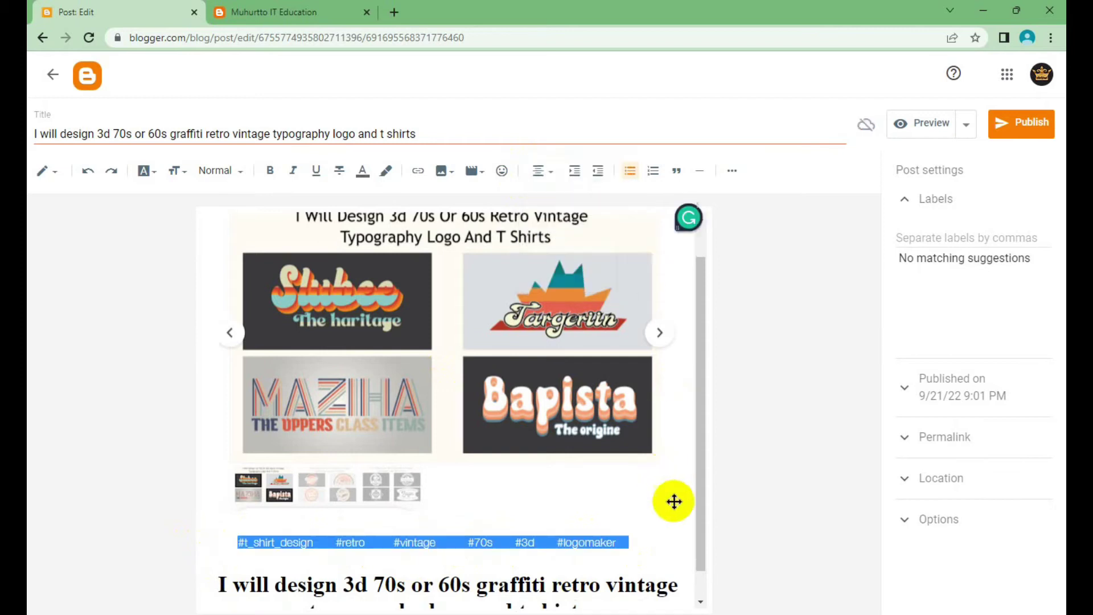
Step: Add a new line reading 'Click To View my Gig' below the repeated title
click(674, 501)
click(664, 534)
scroll(664, 538, down, 1)
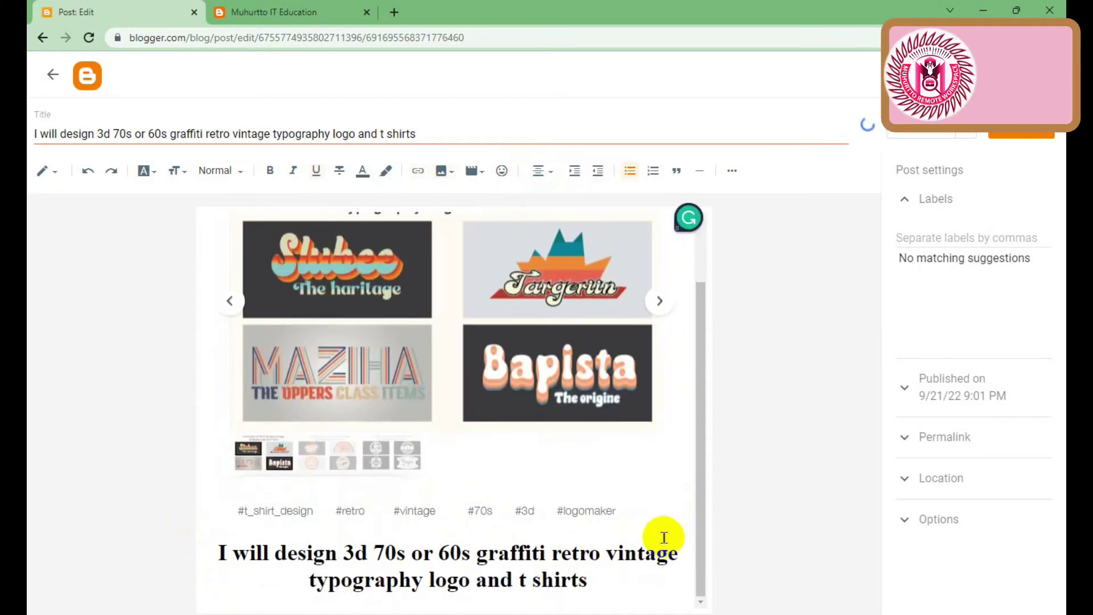
click(631, 581)
key(Return)
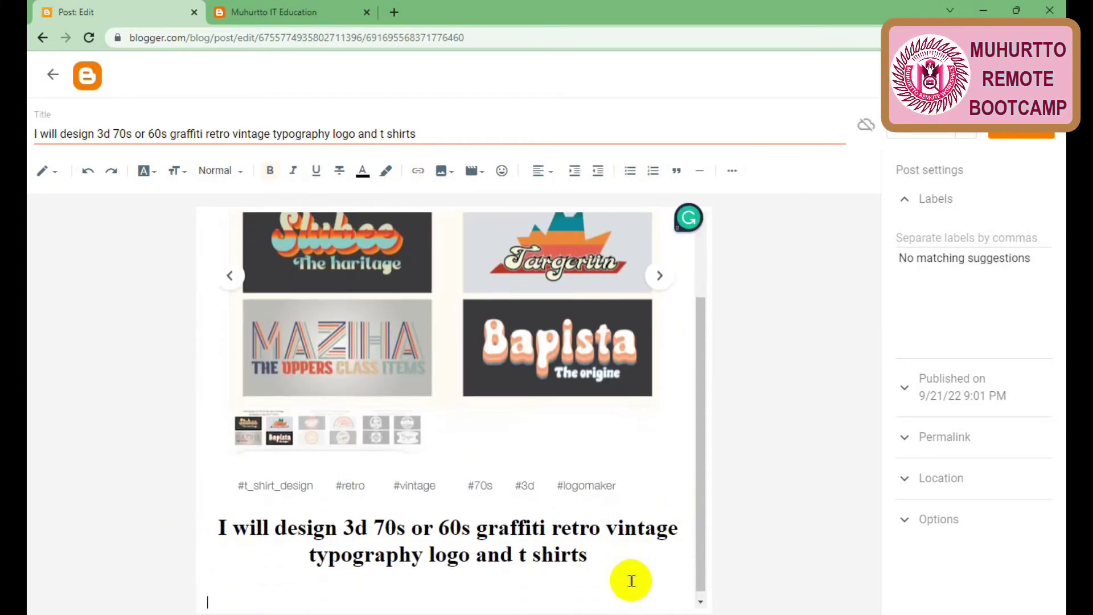
text(Click To View)
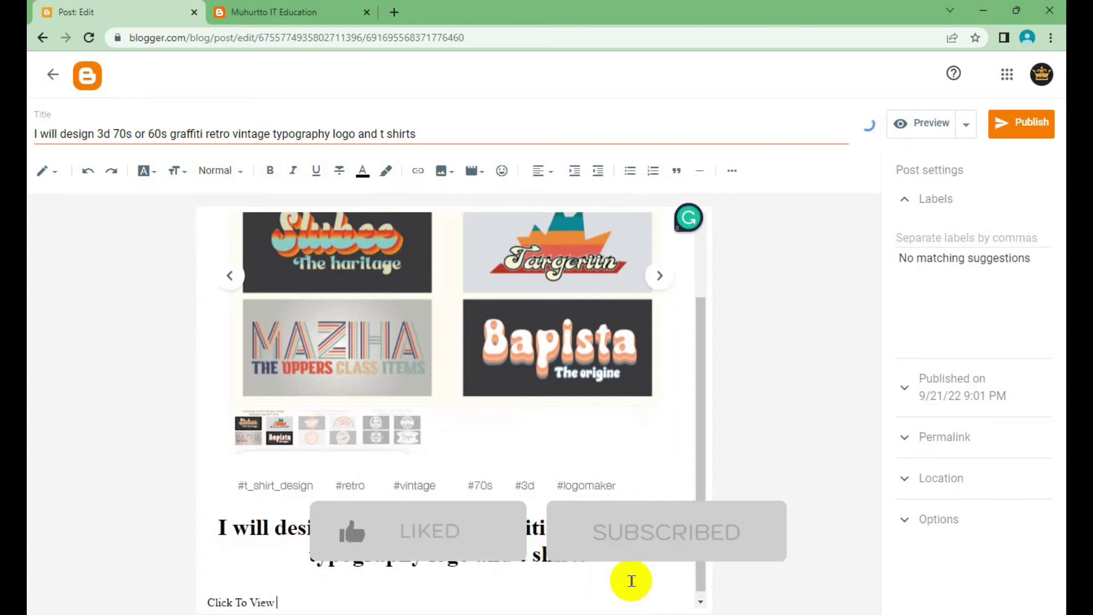
text(my Gi)
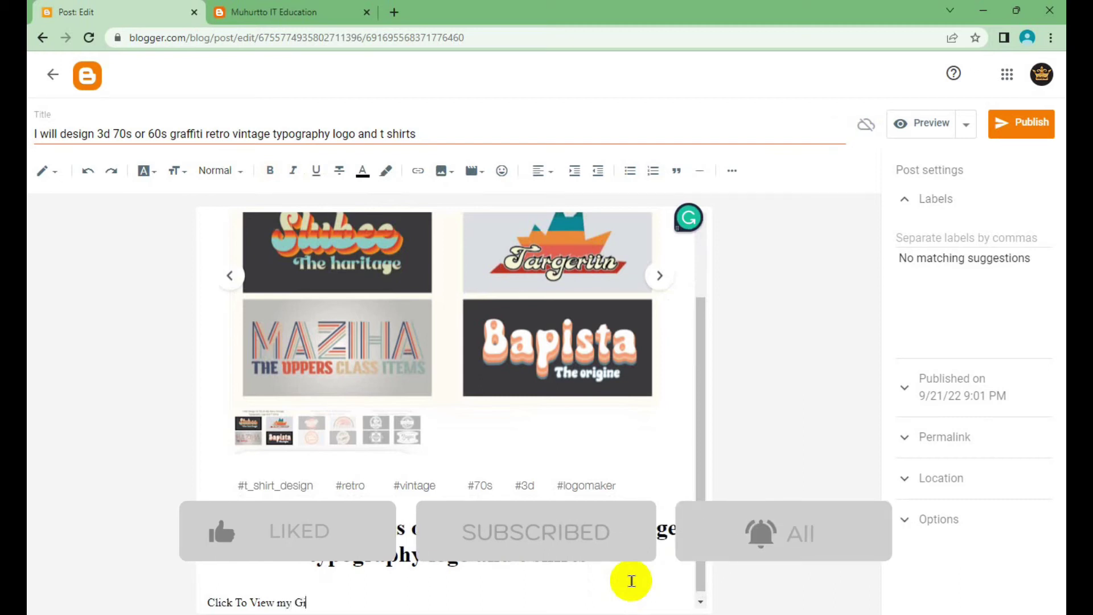
text(g)
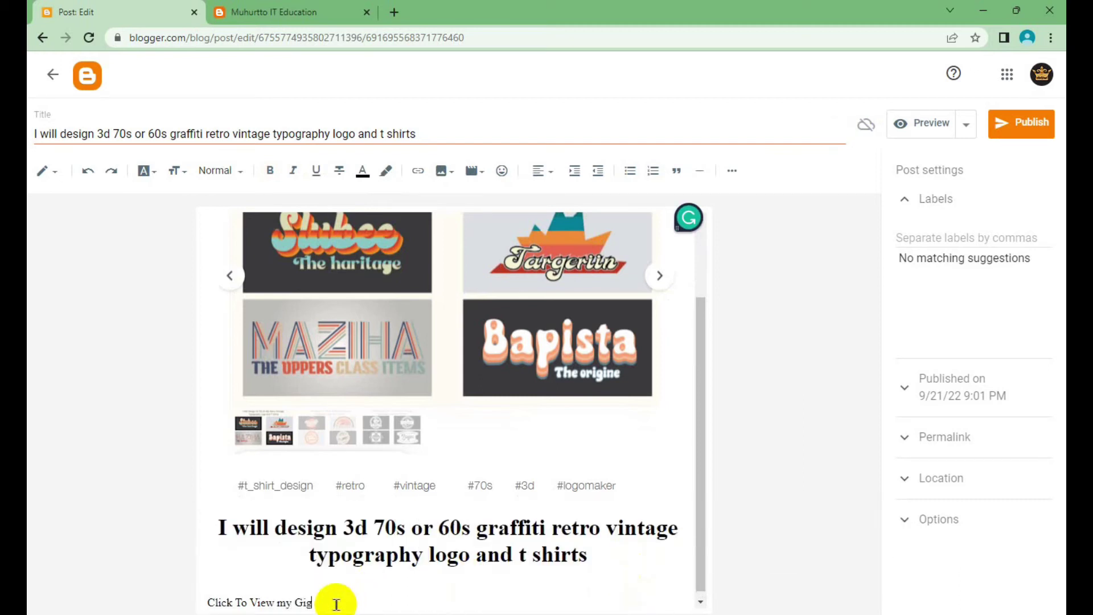
Step: Make the 'Click To View my Gig' line a centred Major Heading
drag(314, 602, 221, 607)
click(239, 170)
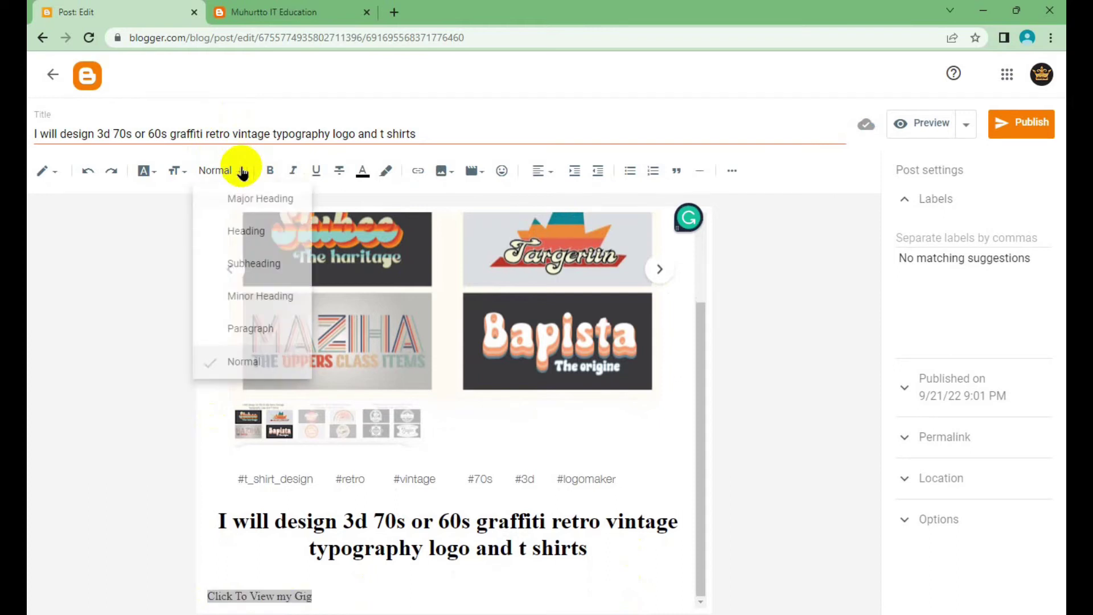
click(234, 196)
scroll(454, 364, down, 1)
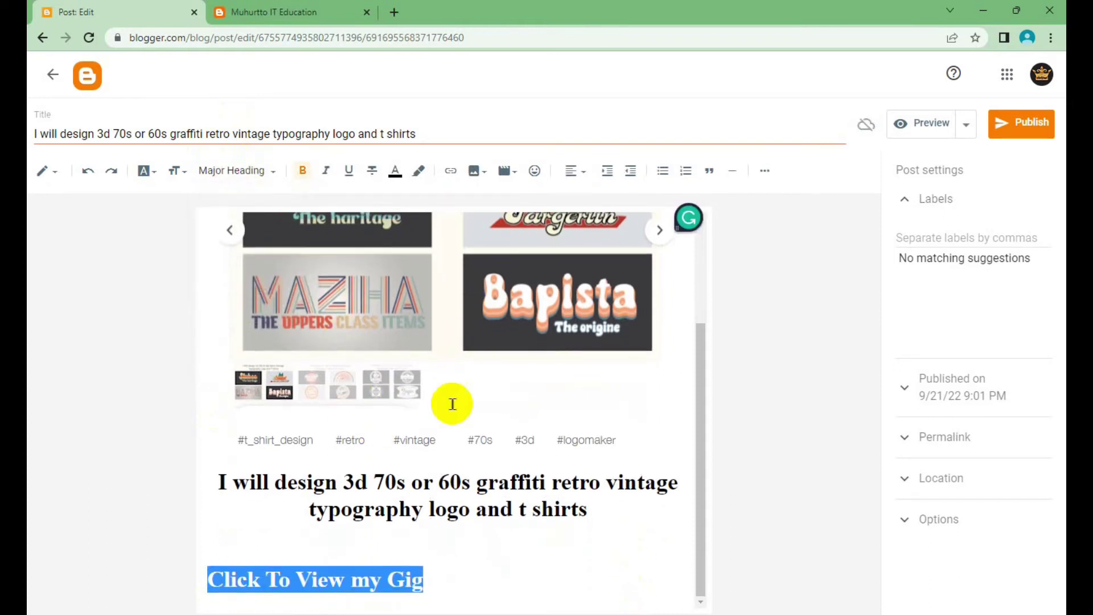
click(574, 170)
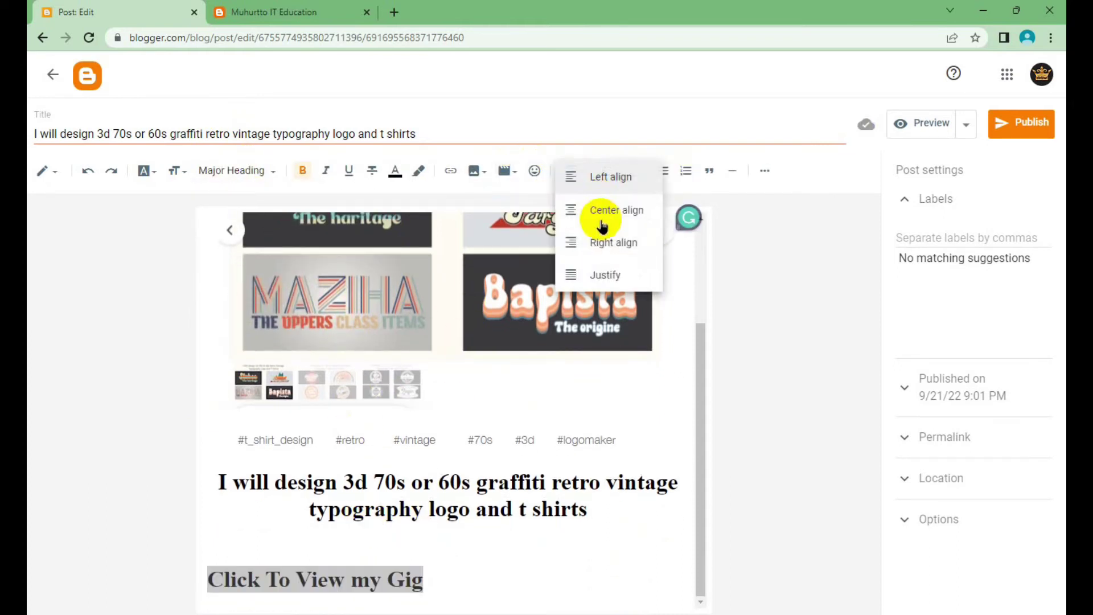
click(655, 213)
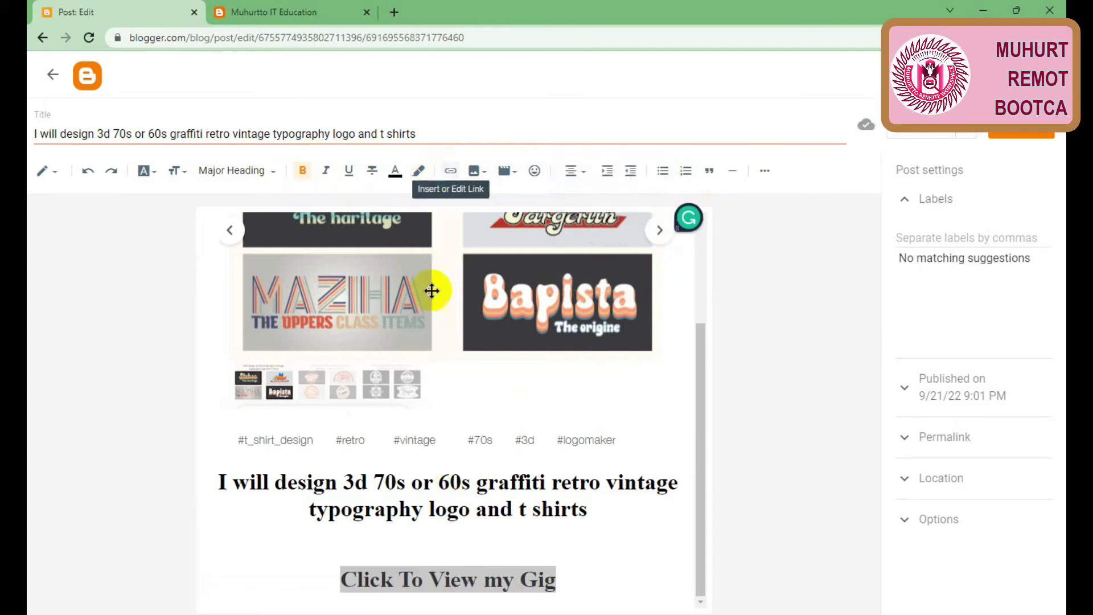
Step: Start a link on 'Click To View my Gig', set to open in a new window
click(572, 557)
drag(564, 577, 333, 580)
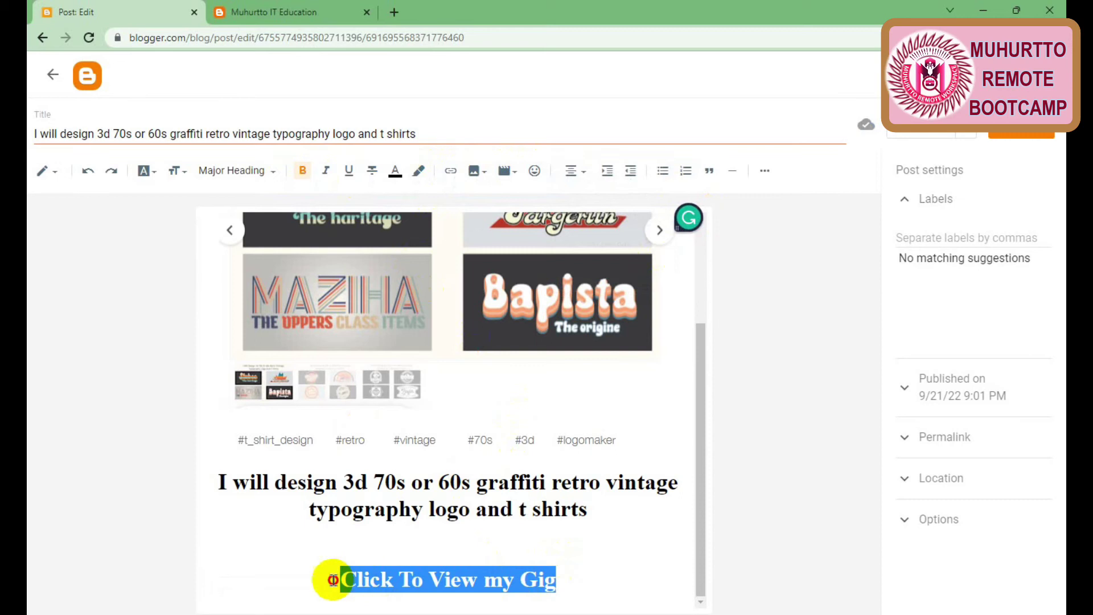
click(450, 170)
click(447, 364)
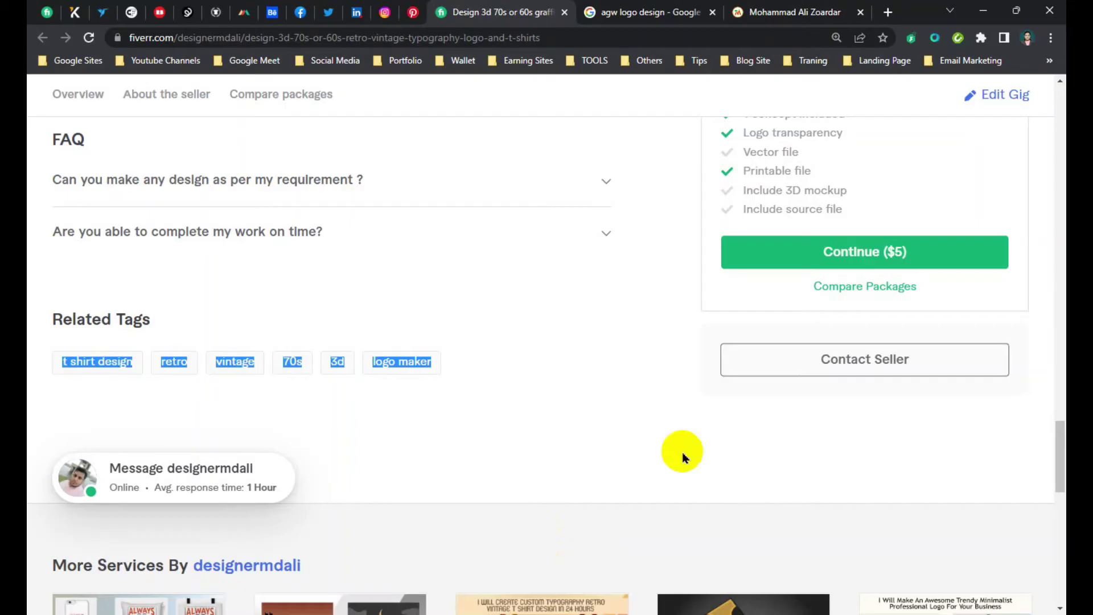
Step: Copy the Fiverr gig's share link from its Share Your Gig options
click(557, 543)
scroll(780, 284, up, 10)
scroll(927, 275, up, 10)
scroll(1037, 224, up, 15)
scroll(1040, 226, up, 5)
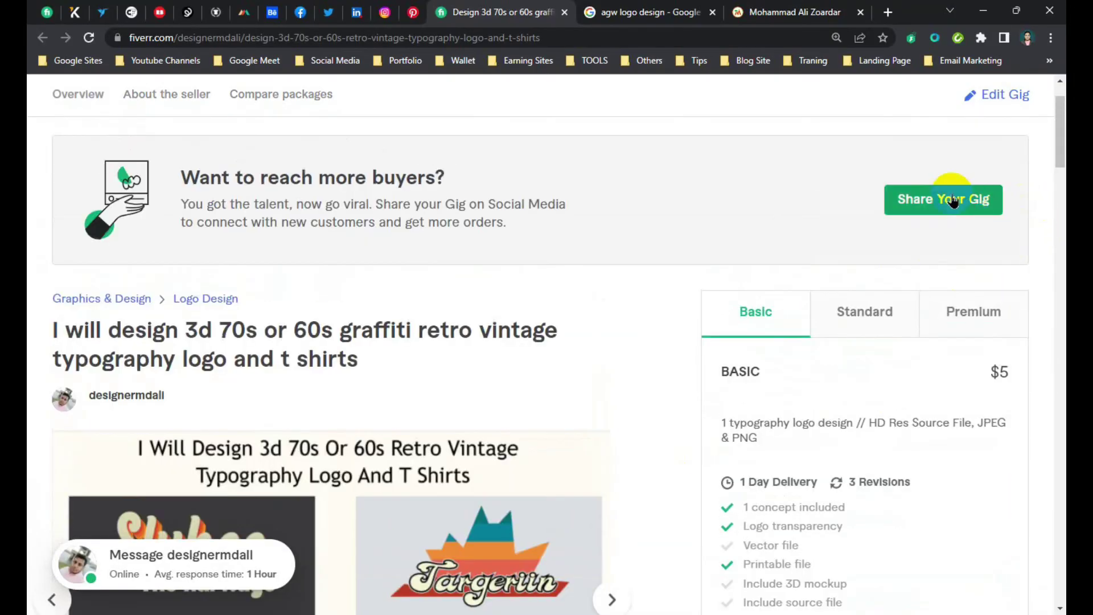
click(948, 200)
click(686, 379)
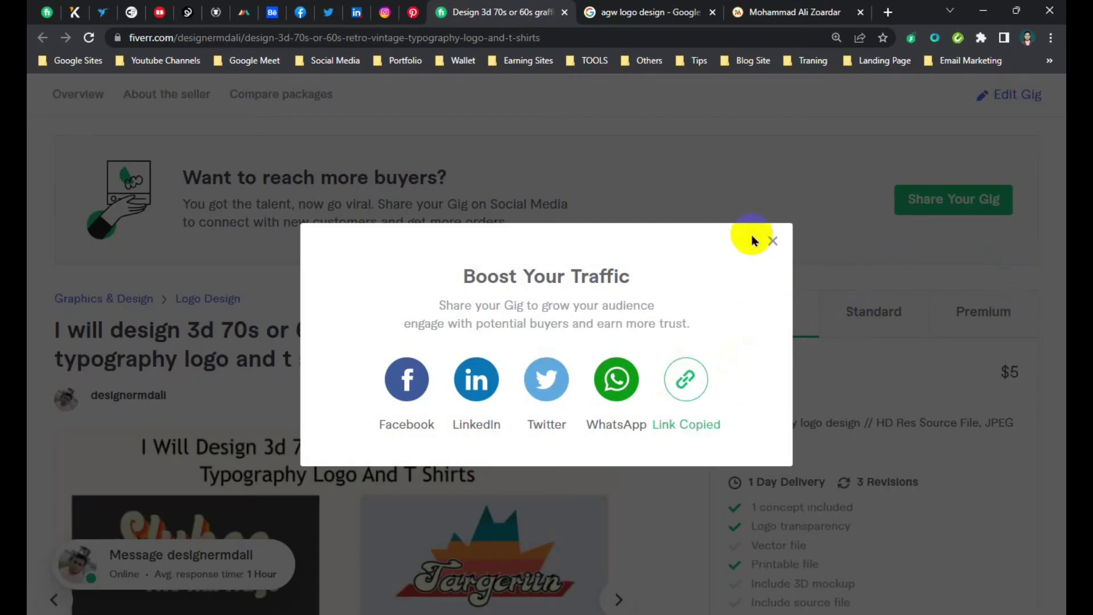
click(773, 241)
Step: Link 'Click To View my Gig' in Blogger to the copied gig address
click(983, 11)
click(470, 318)
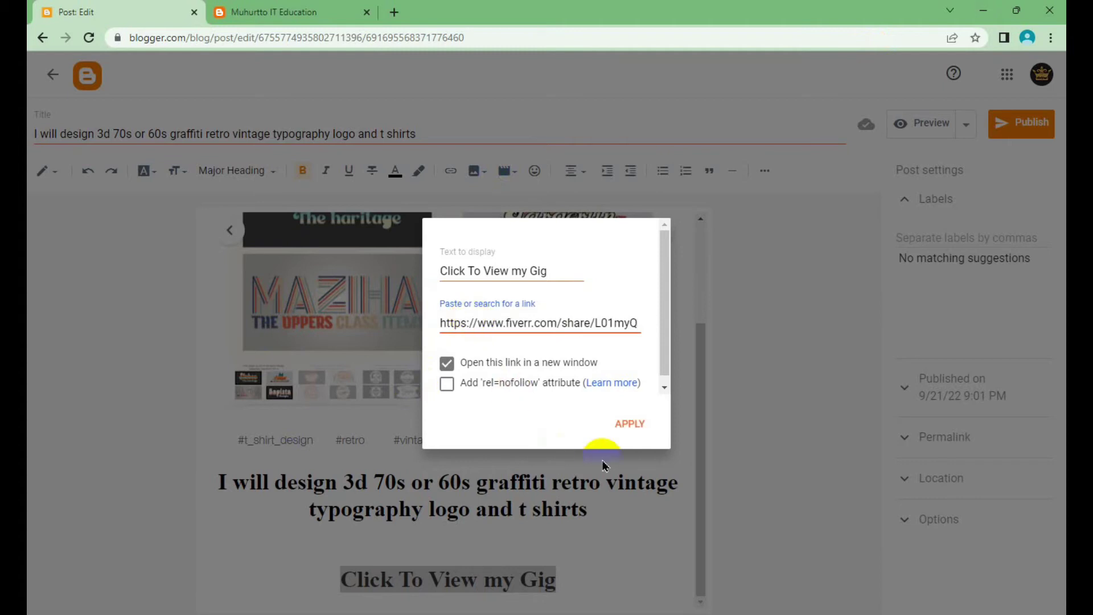
click(640, 430)
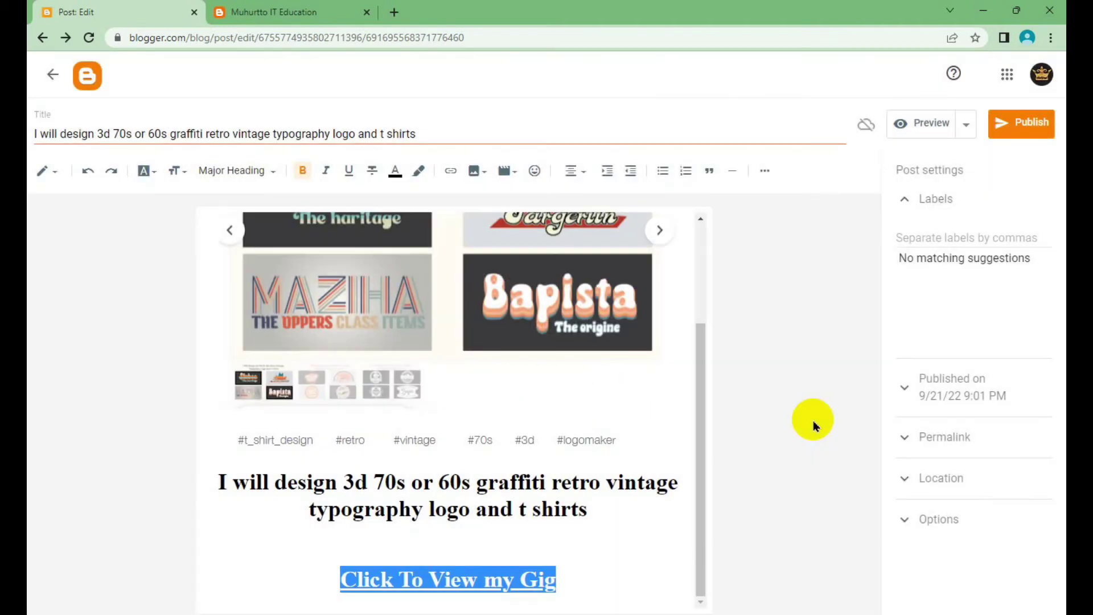
click(814, 424)
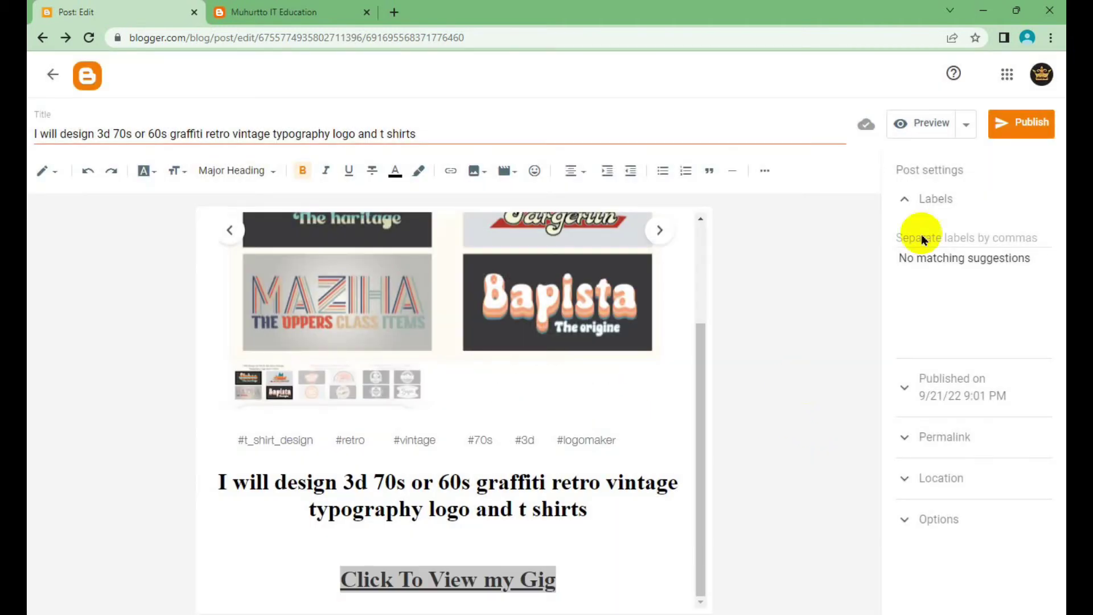
Step: Add the Fiverr Gig label to the retro graffiti logo post and publish it, confirming
click(935, 199)
click(910, 201)
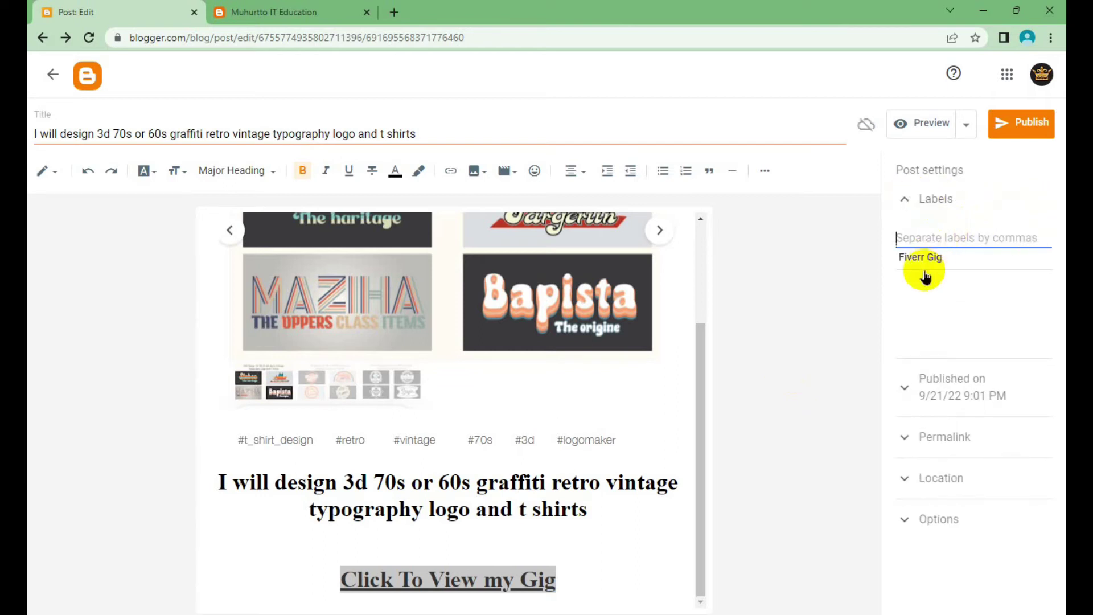
click(928, 259)
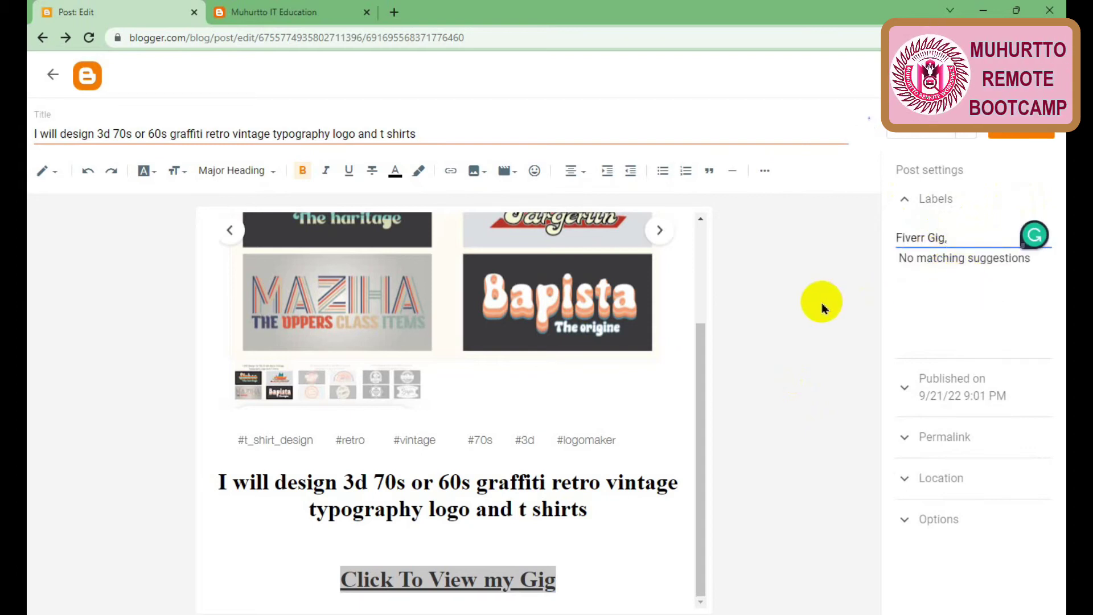
click(1028, 123)
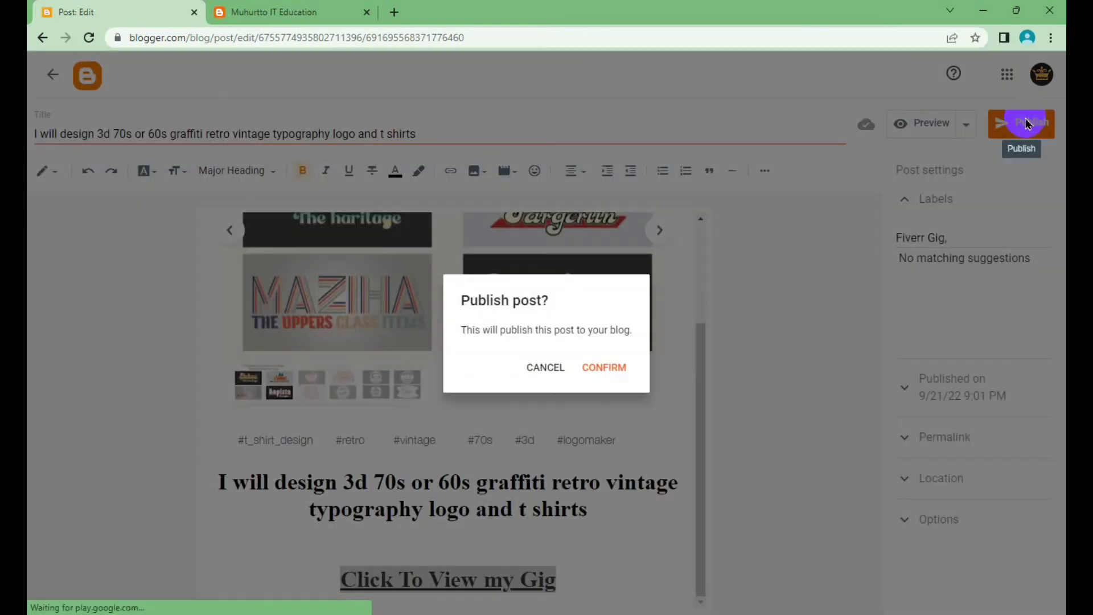
click(604, 368)
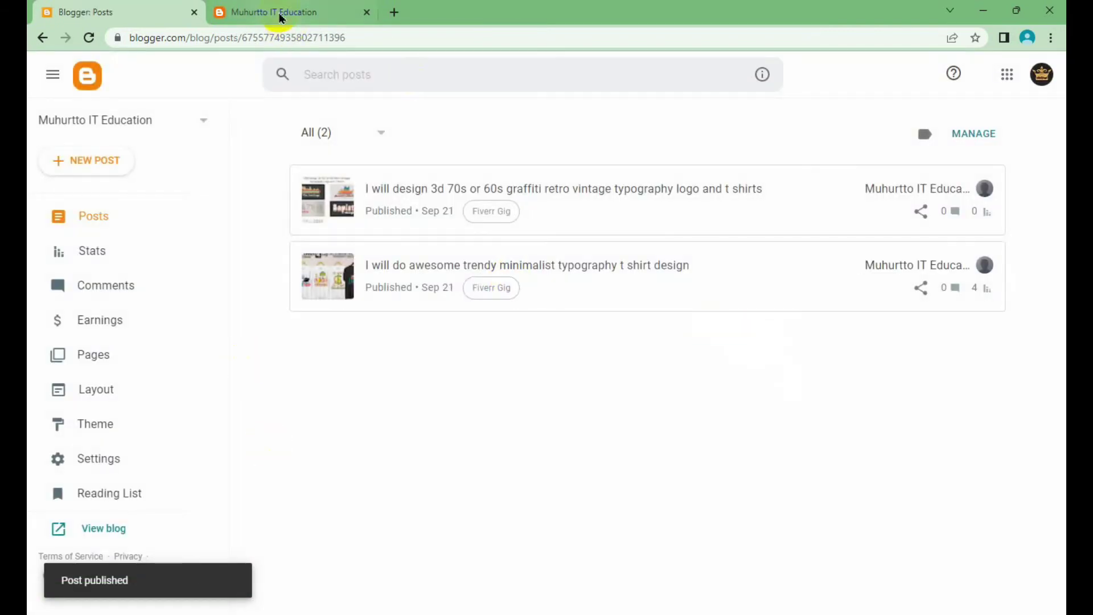
click(280, 18)
click(476, 117)
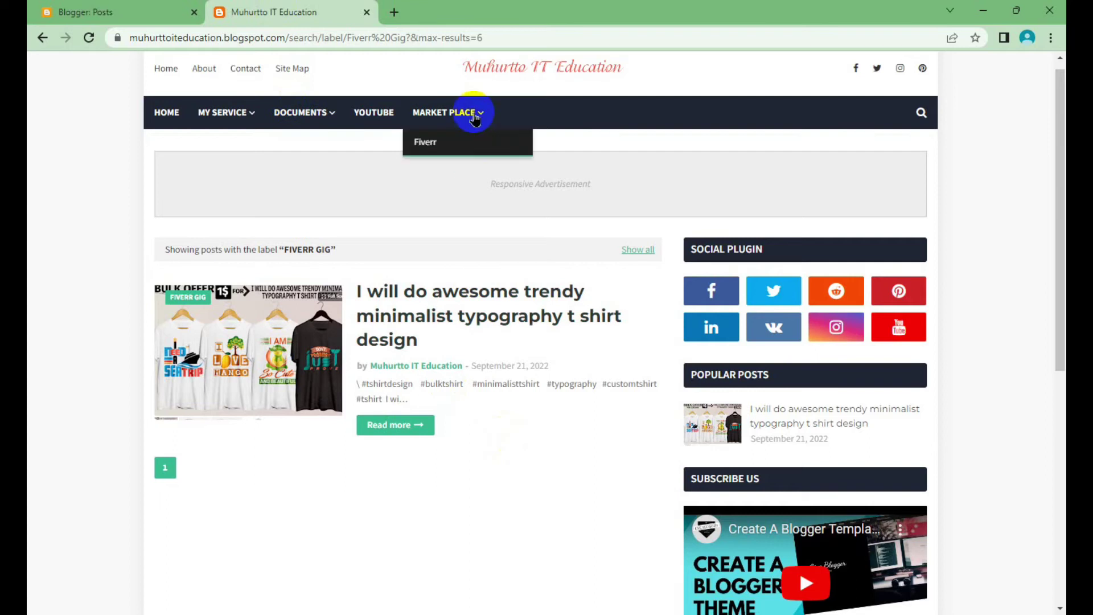
click(452, 141)
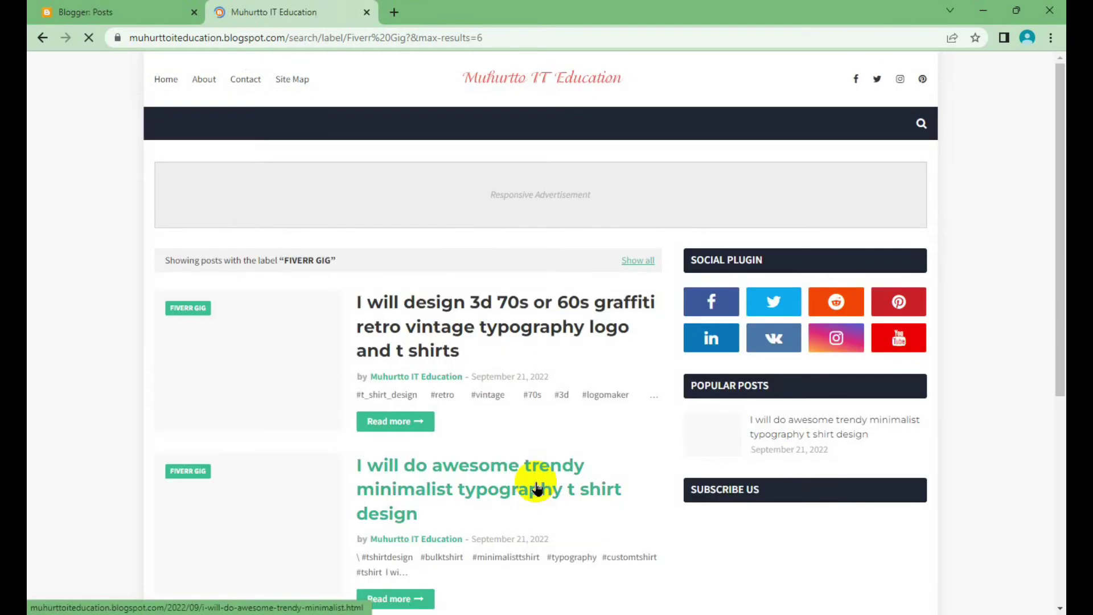
scroll(490, 414, down, 3)
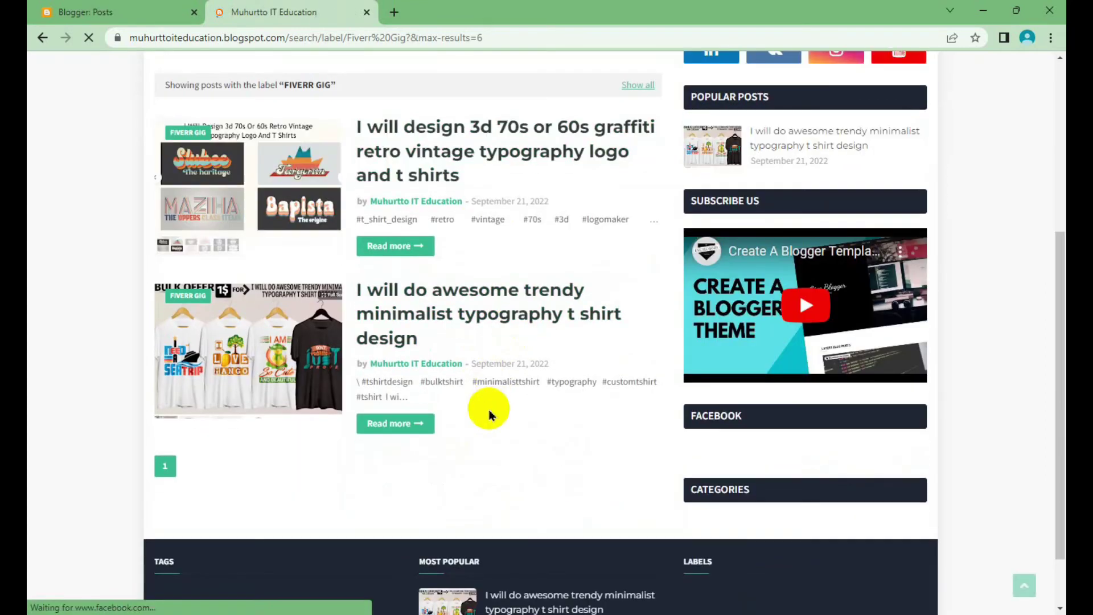
scroll(491, 414, up, 3)
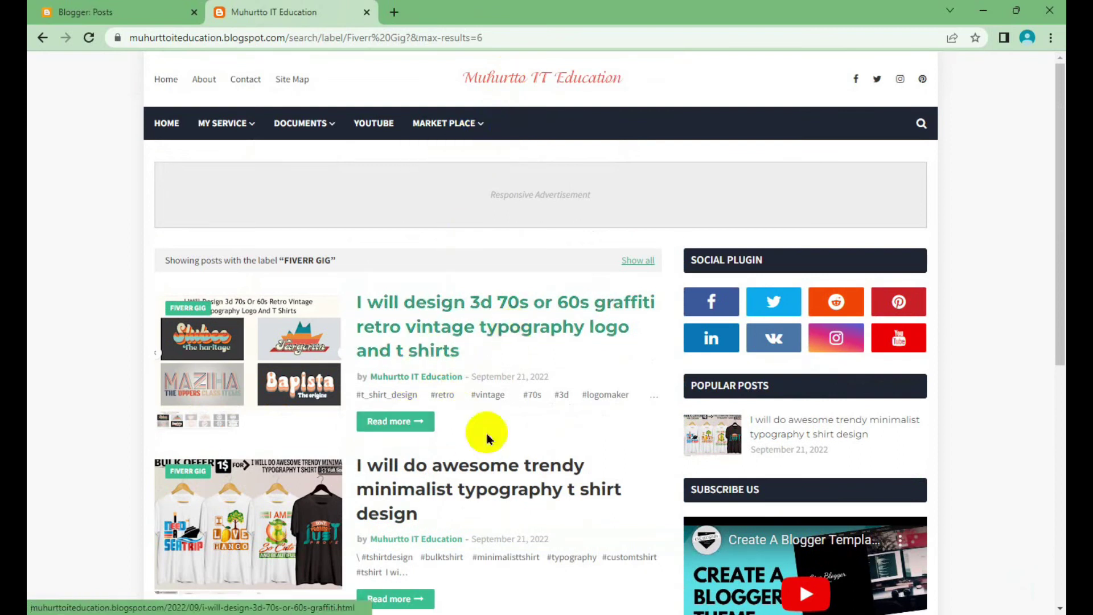
scroll(487, 438, down, 3)
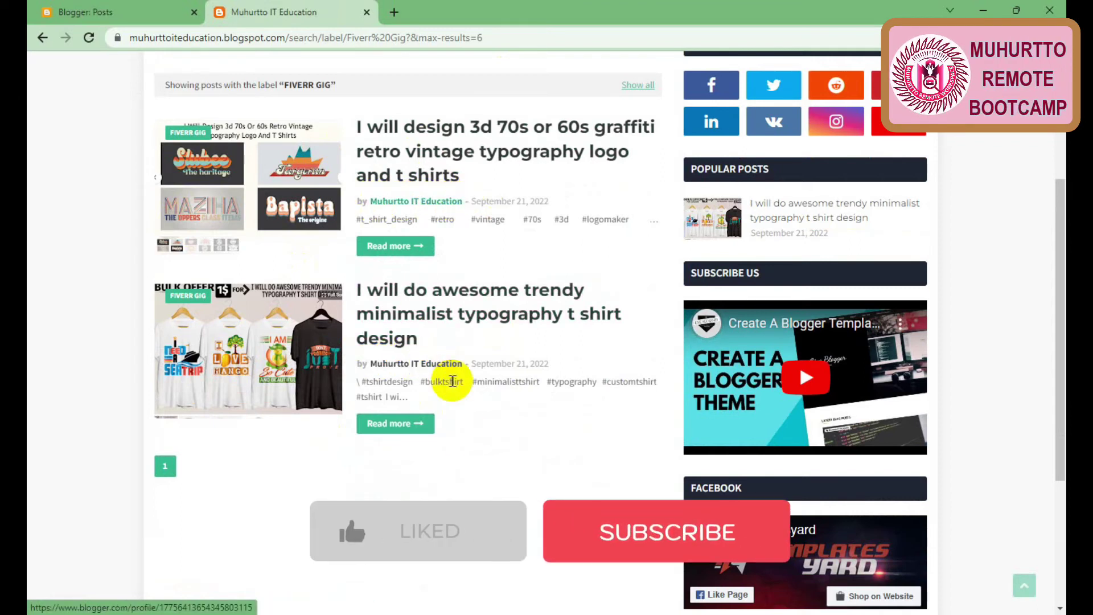
scroll(433, 398, up, 3)
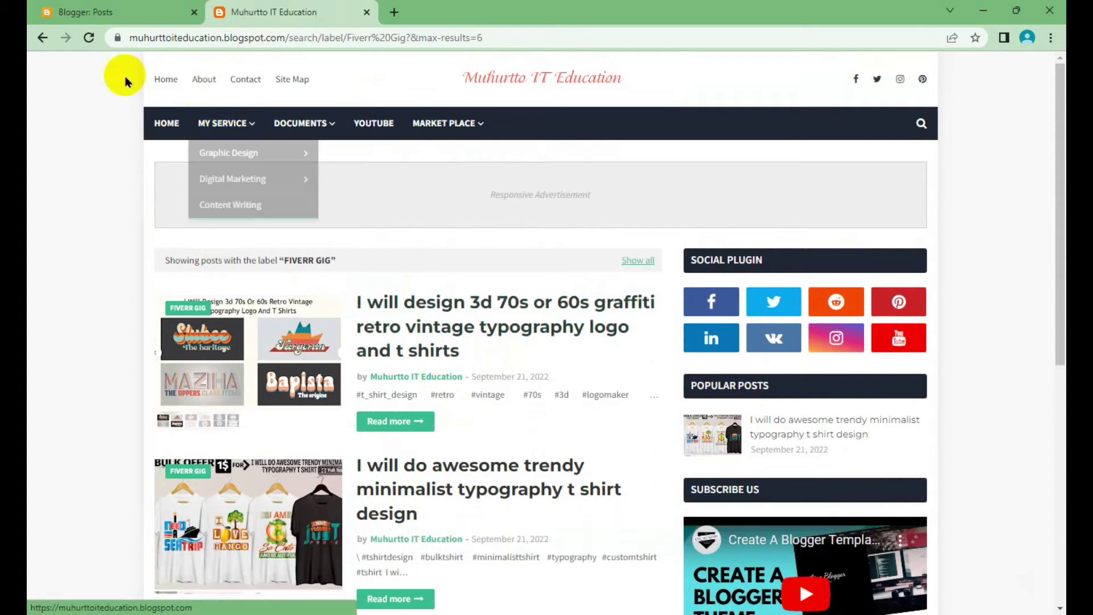
click(59, 7)
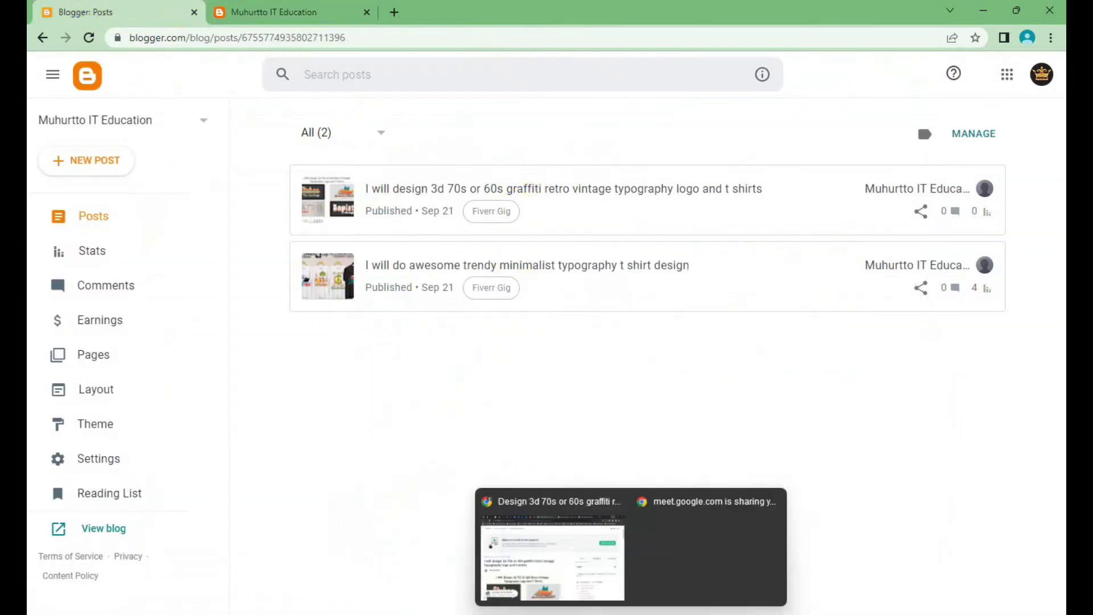
Step: Open the Sense Gadget House festoon project from the Behance profile
click(529, 549)
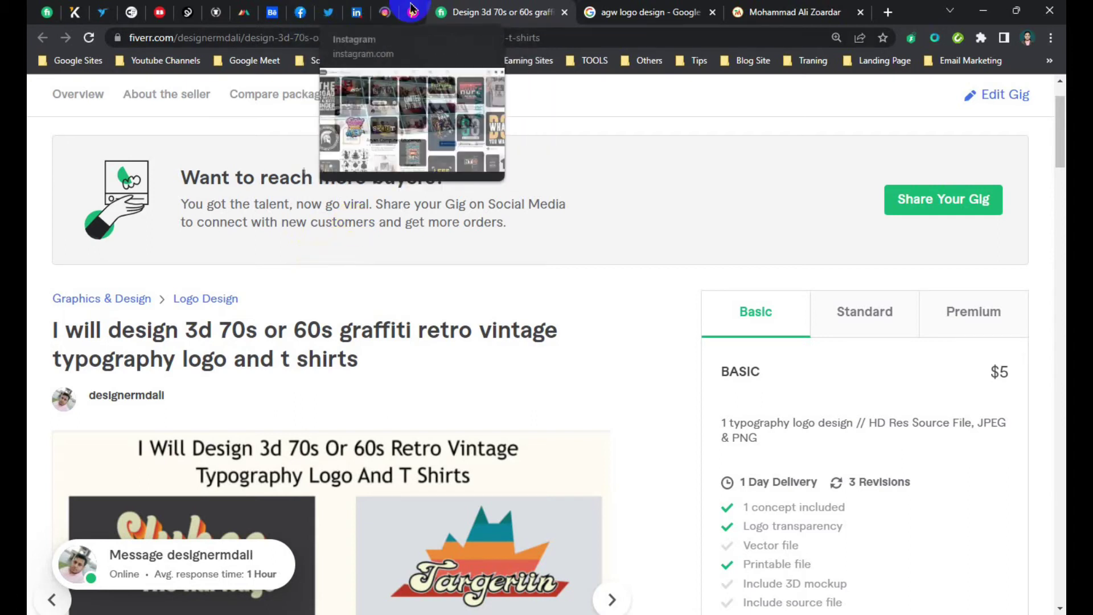
click(272, 12)
click(1026, 94)
click(846, 322)
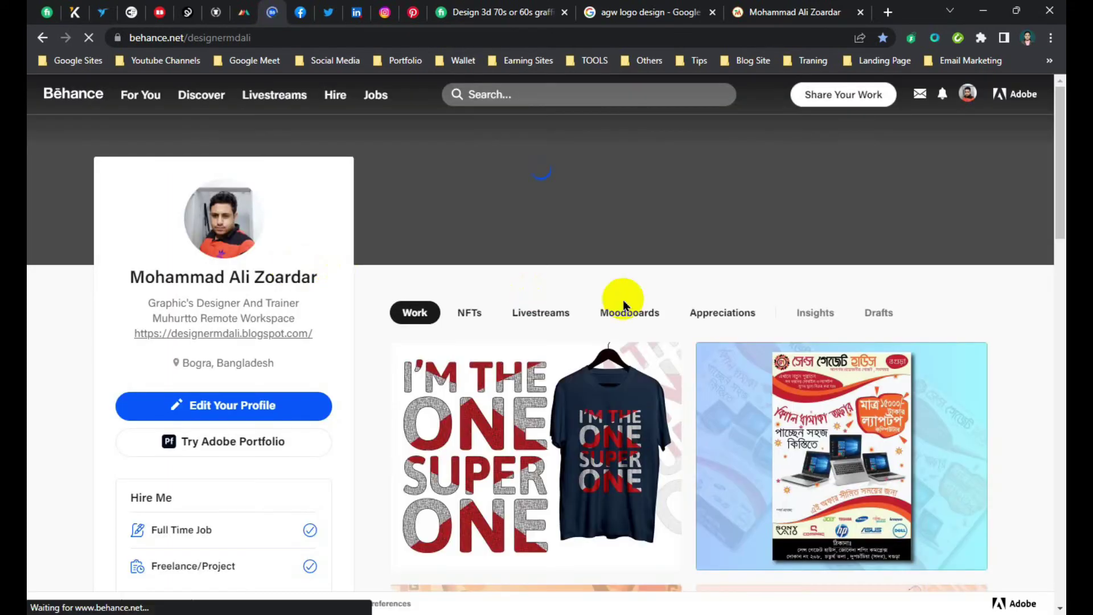
scroll(629, 303, down, 1)
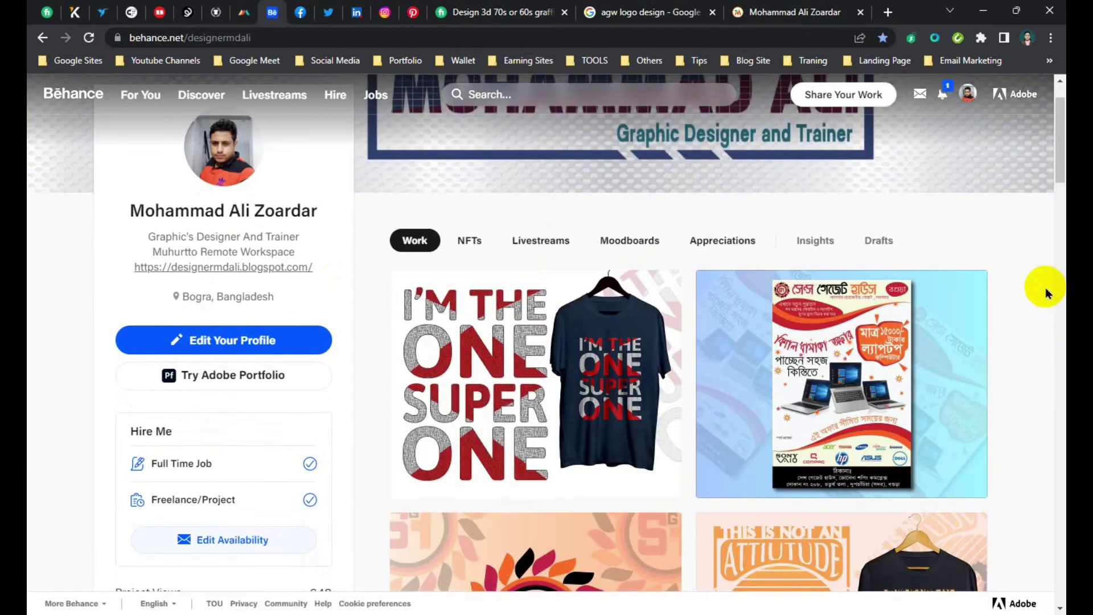
click(921, 320)
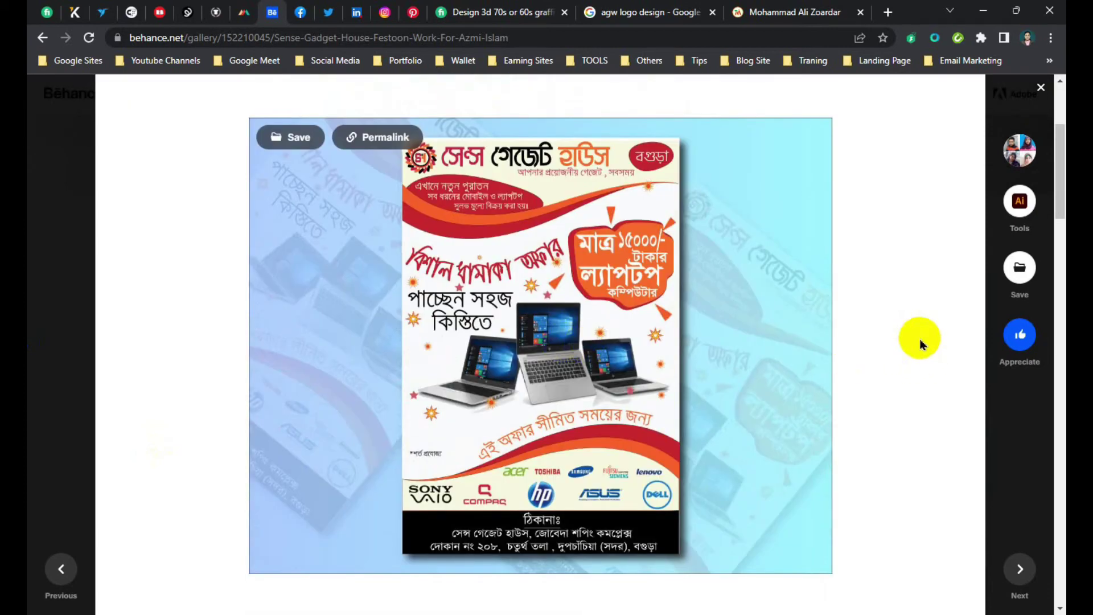
Step: Copy a Lightshot capture of the festoon poster and start a new Blogger post
key(Print)
drag(212, 94, 871, 596)
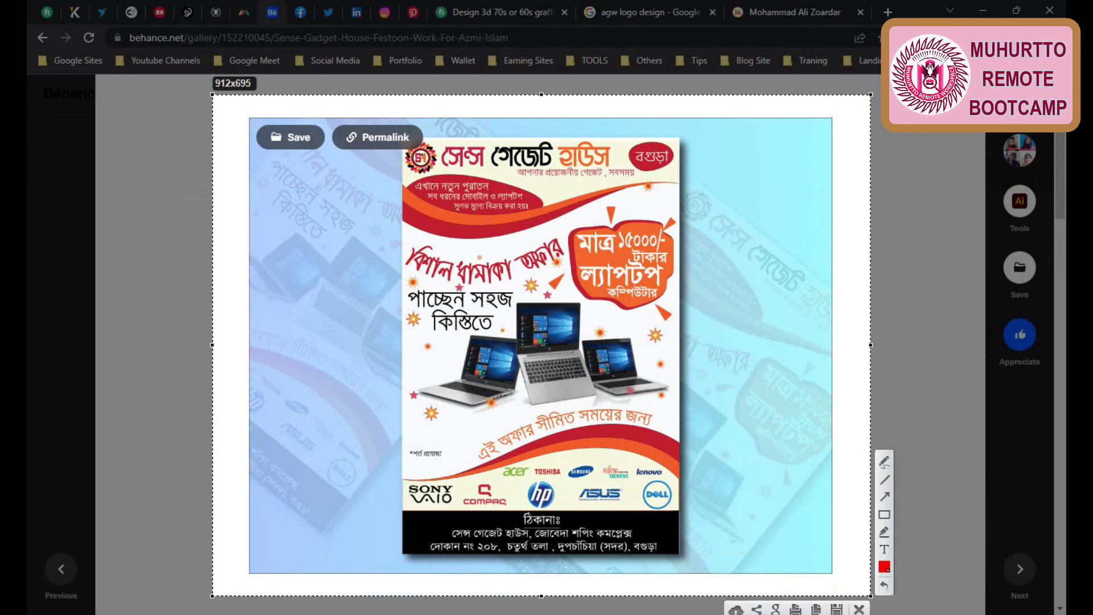
click(818, 609)
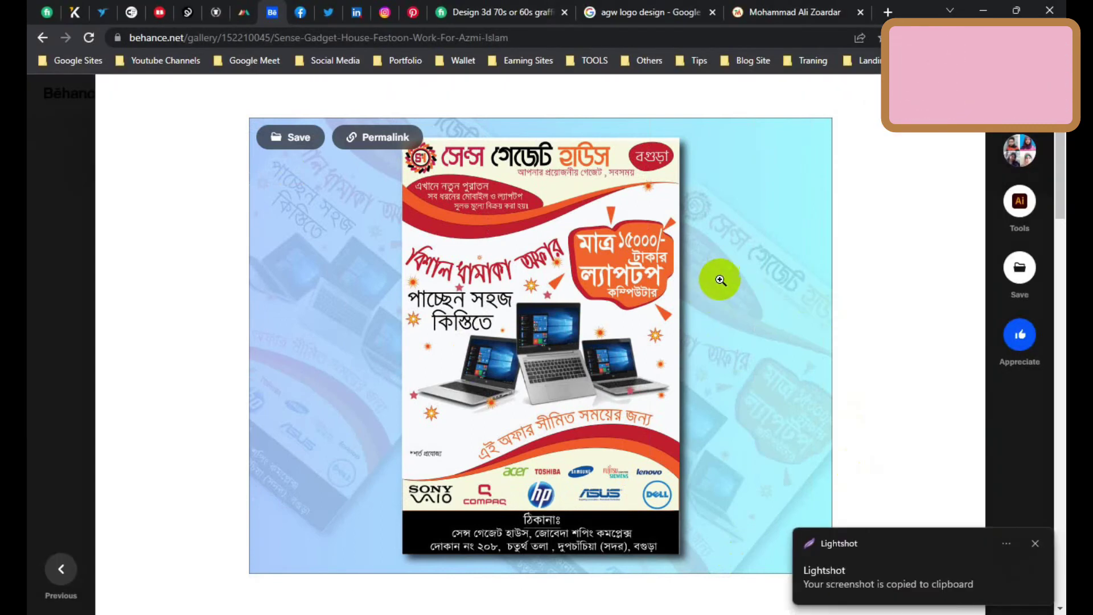
click(725, 552)
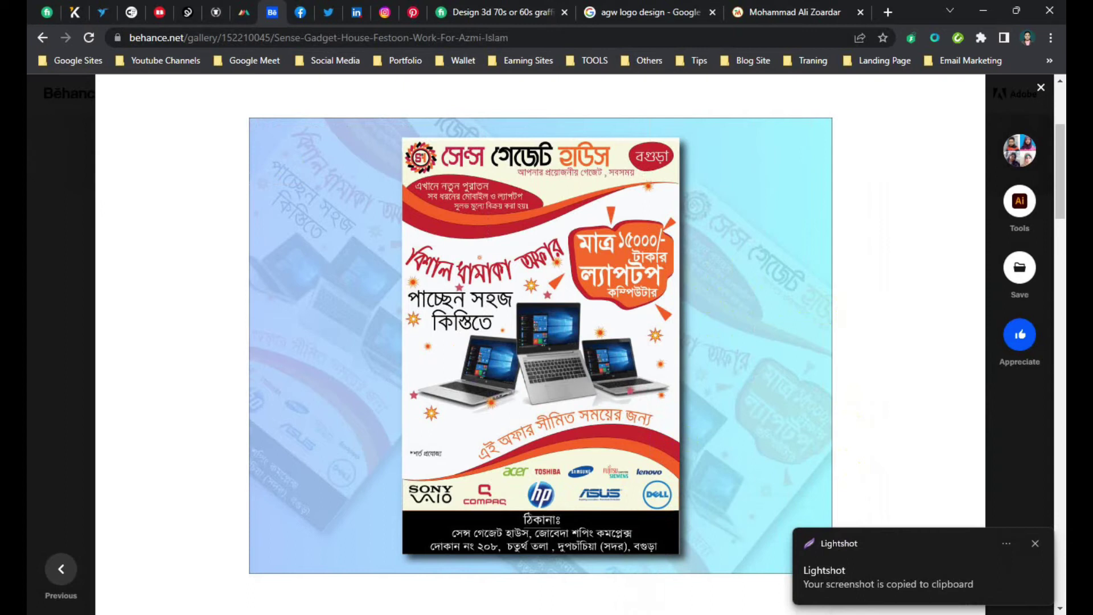
click(94, 160)
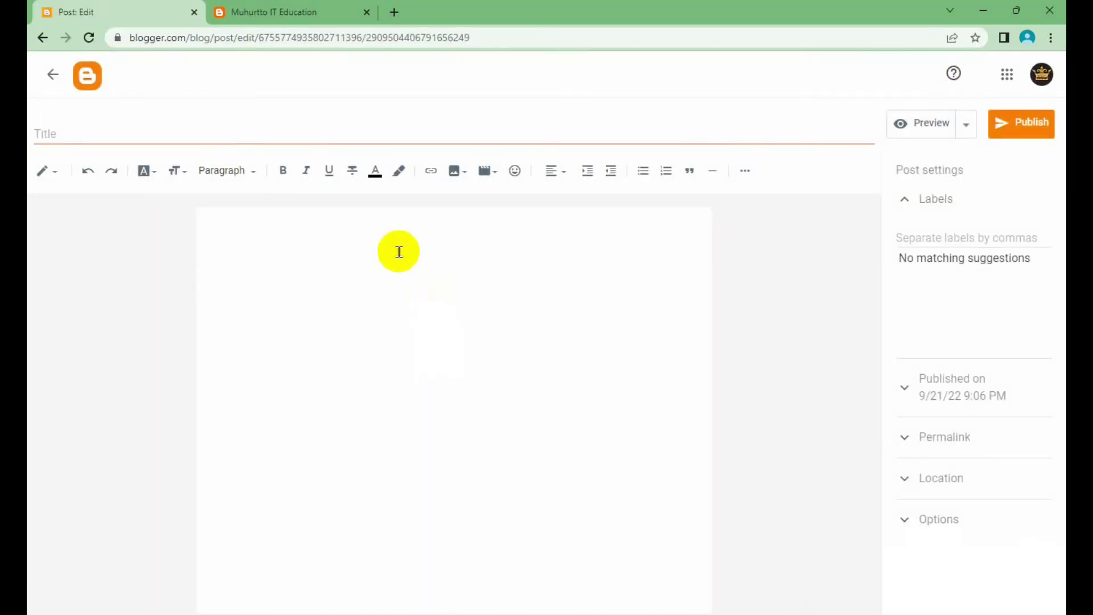
Step: Insert the poster and title the post 'Sense Gadget House Festoon Work' from Behance
drag(399, 251, 399, 252)
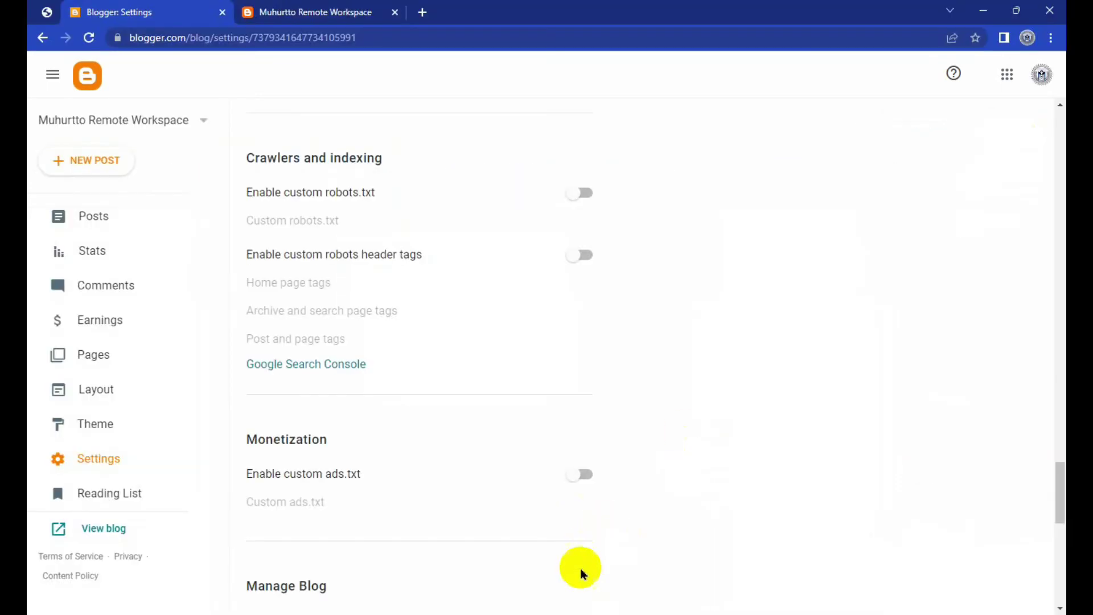
click(570, 570)
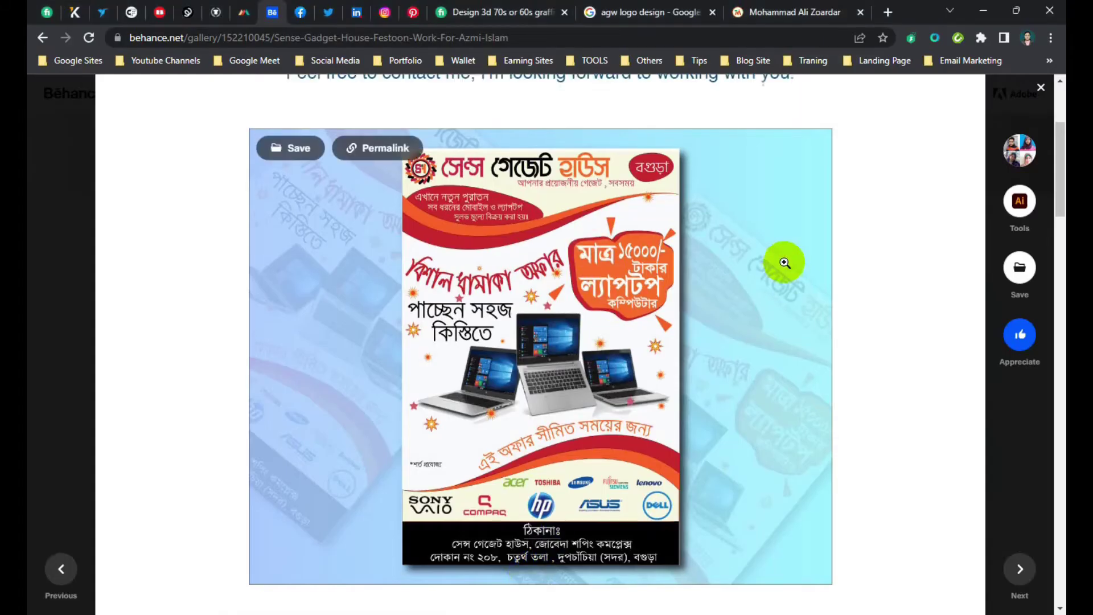
scroll(712, 274, up, 3)
drag(419, 96, 132, 97)
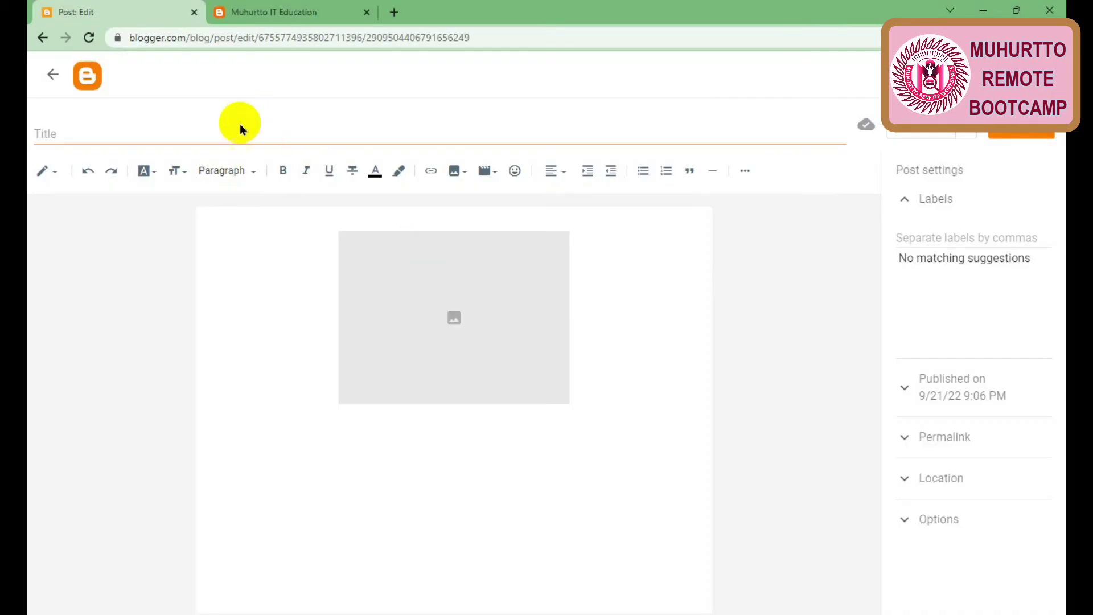
click(235, 134)
key(ctrl+v)
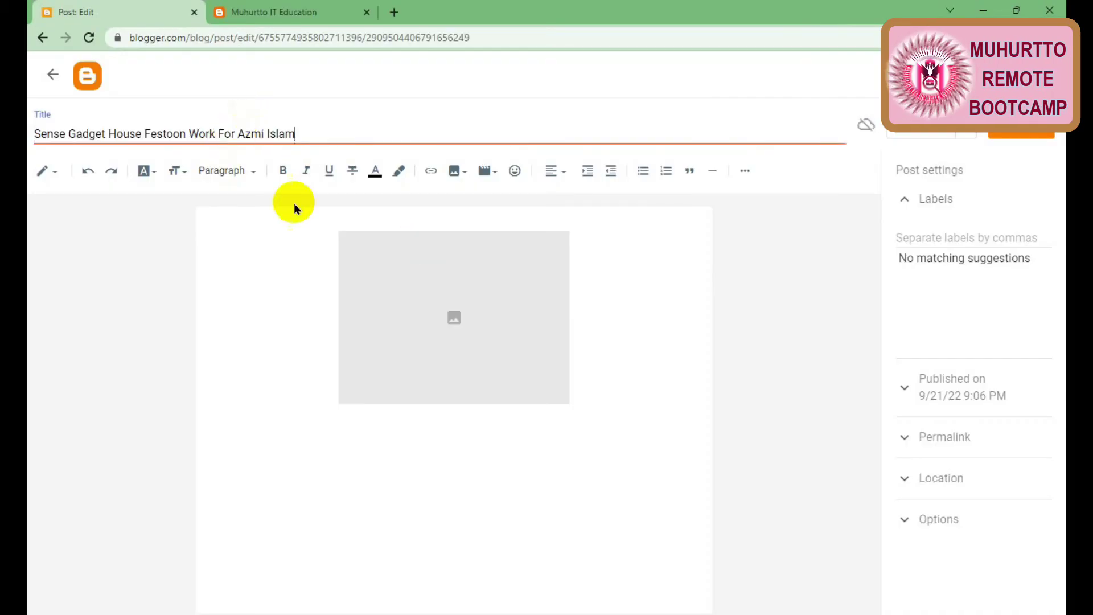
Step: Enlarge the poster image to the post width, then put the caret on the line beneath it
click(474, 315)
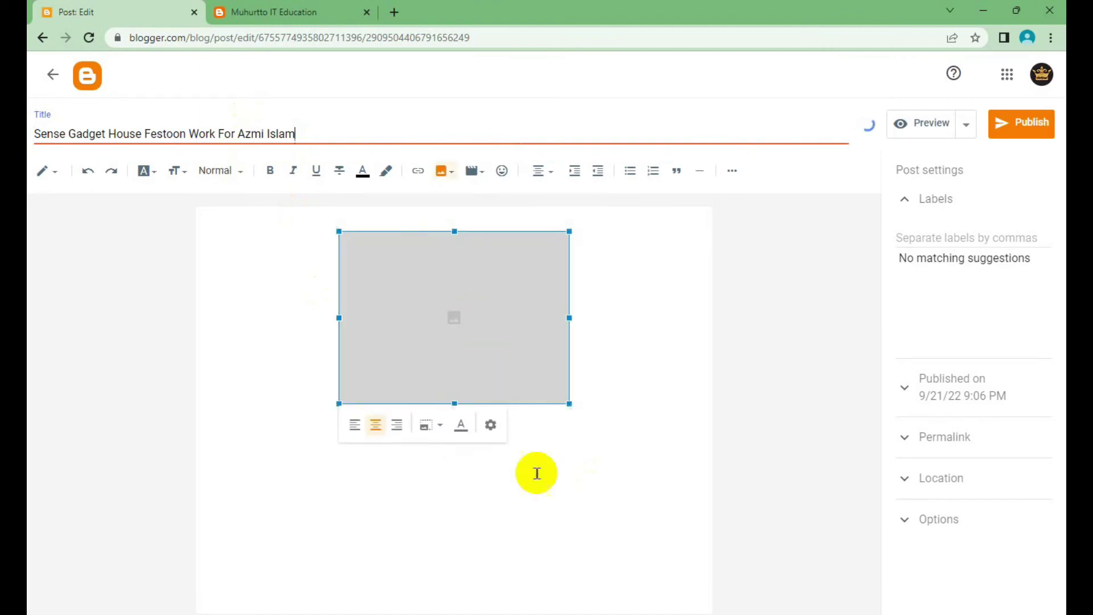
drag(570, 404, 712, 488)
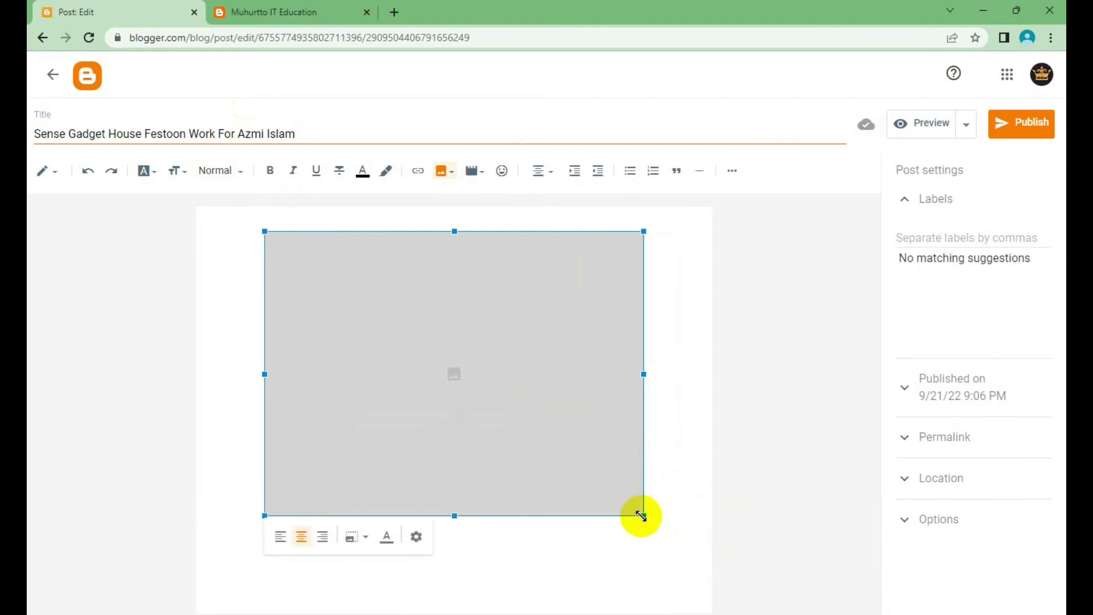
drag(641, 516, 691, 549)
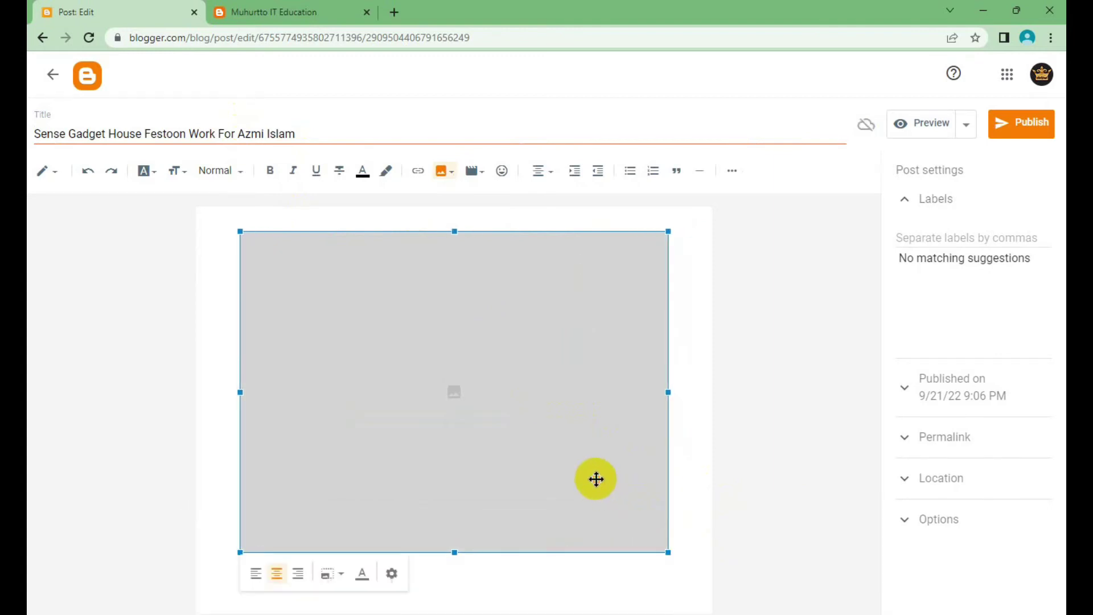
click(685, 463)
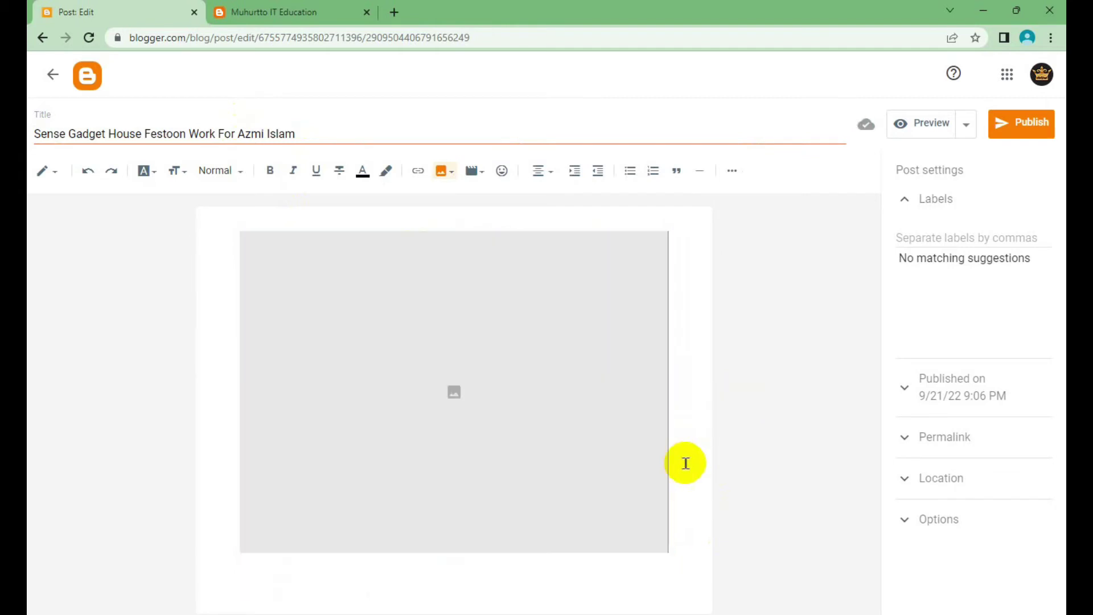
click(589, 567)
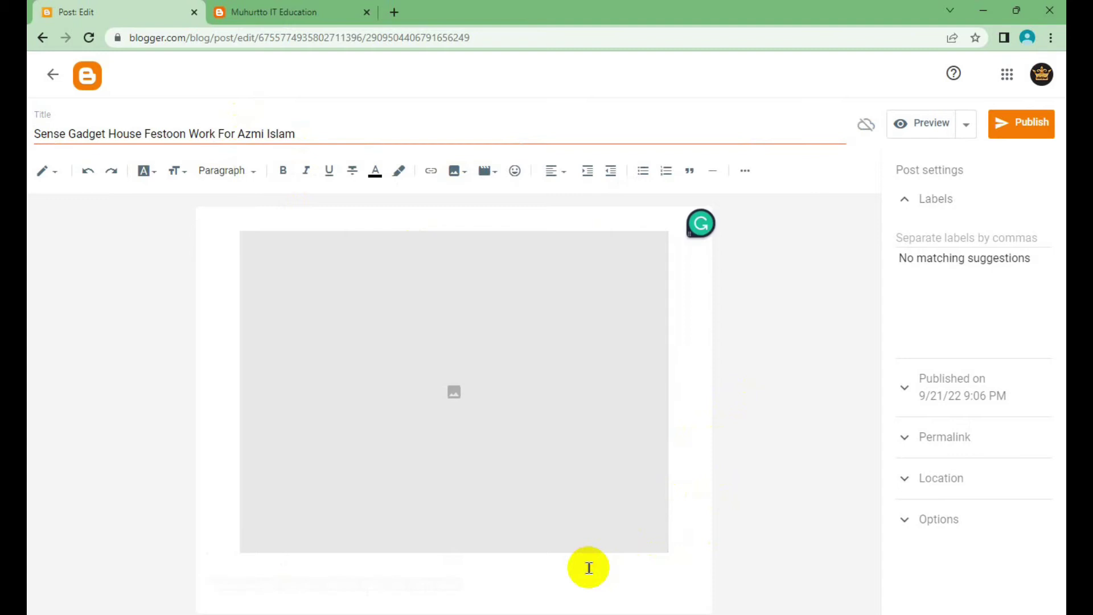
click(522, 593)
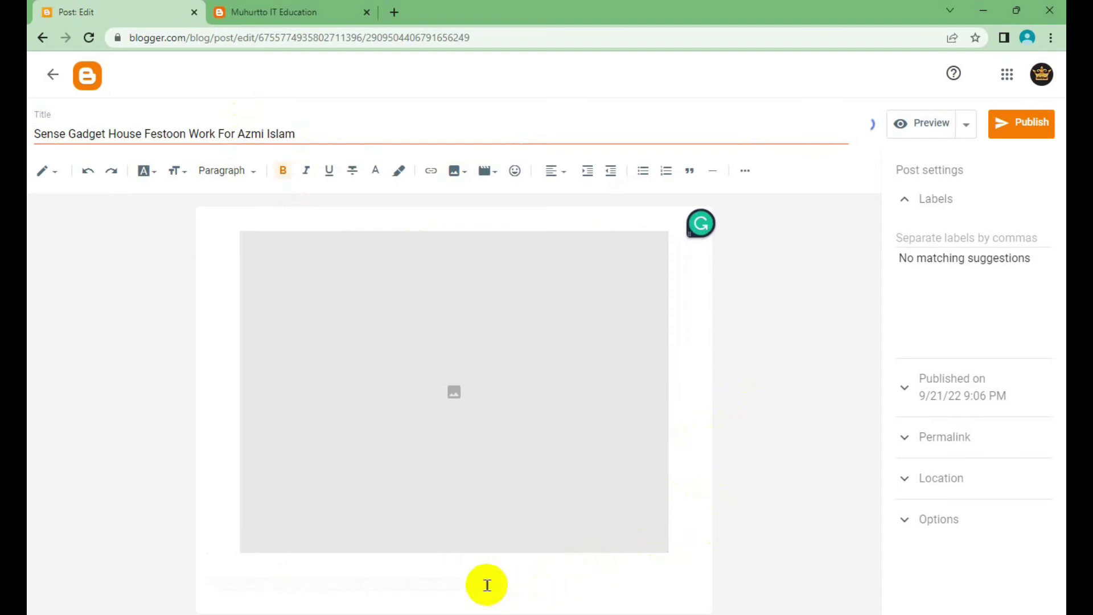
Step: Toggle bold on the caption under the image and apply the Major Heading style
drag(488, 585, 194, 584)
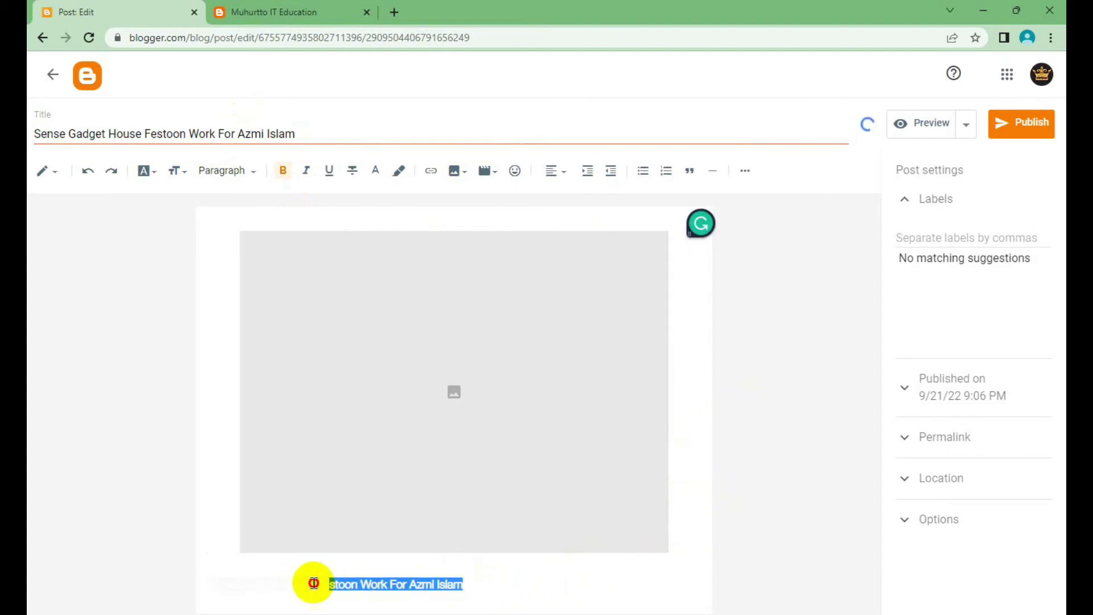
click(283, 179)
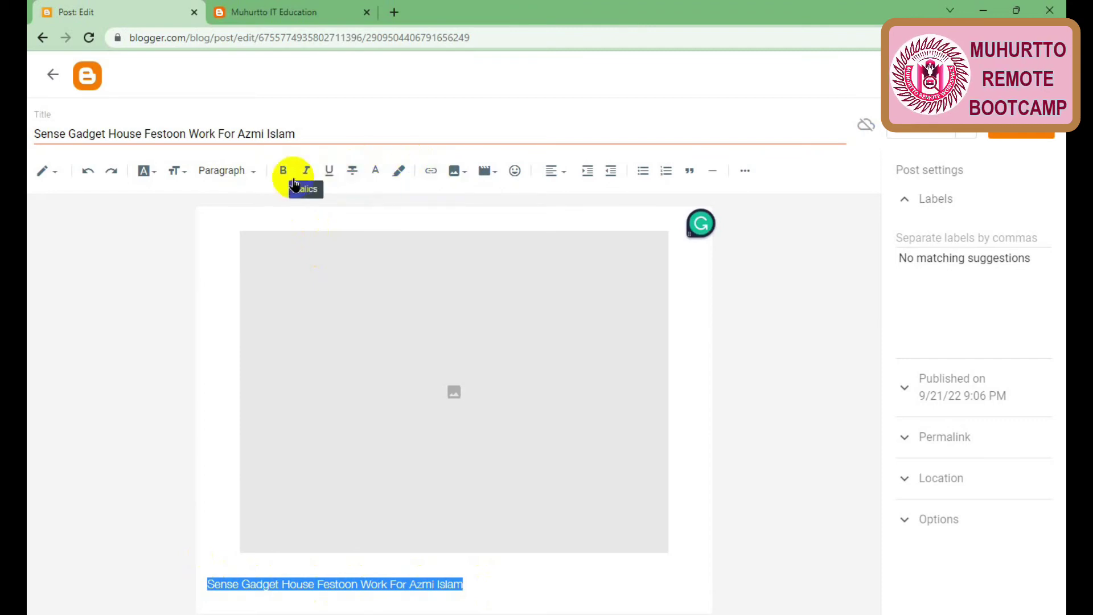
click(146, 170)
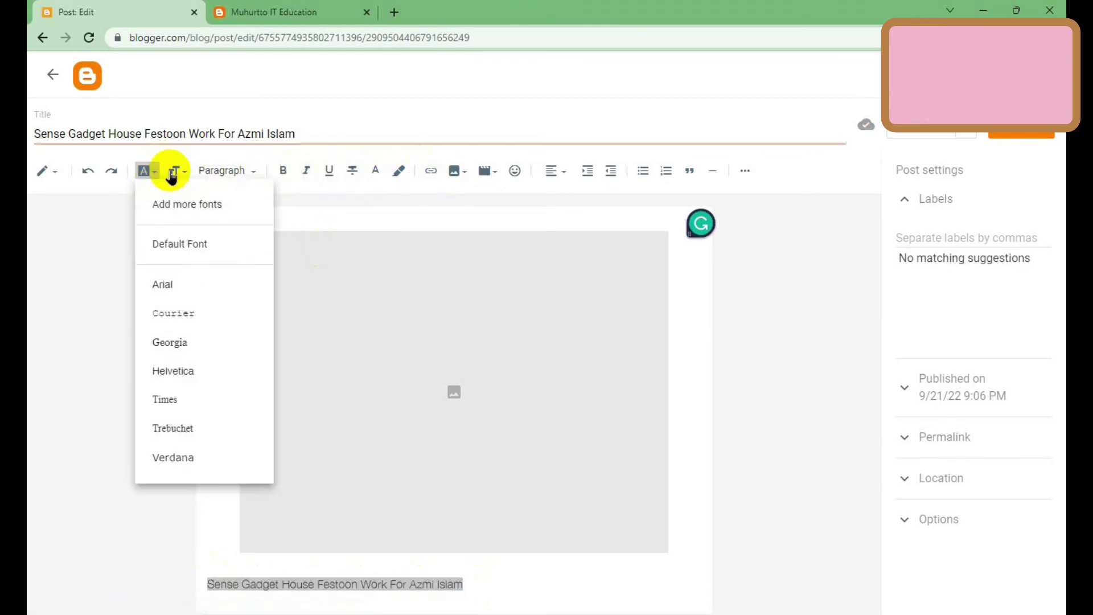
click(224, 171)
click(227, 171)
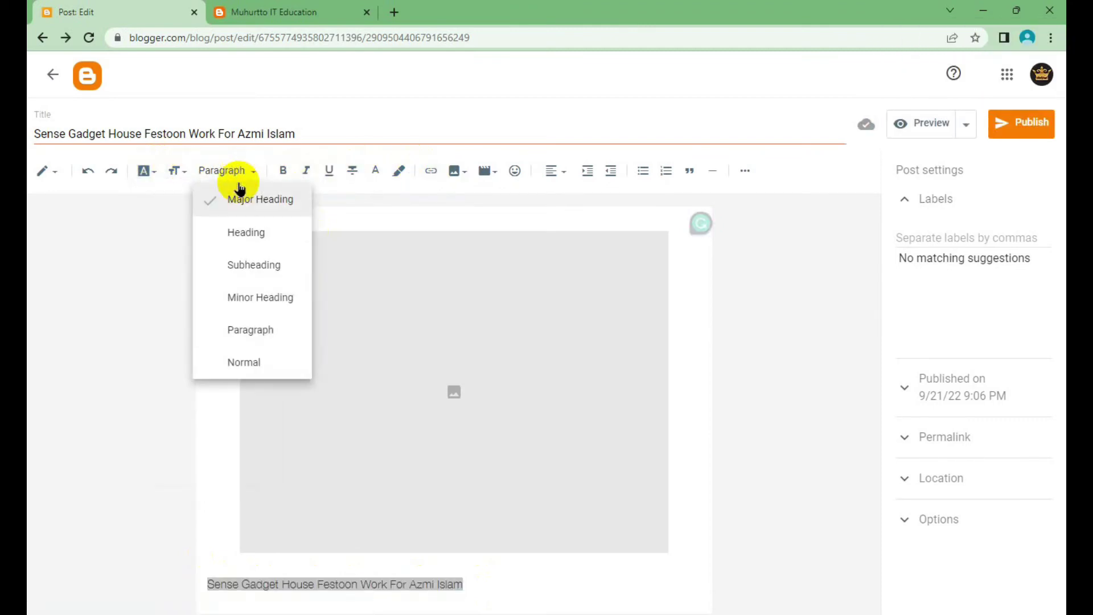
click(238, 201)
click(476, 591)
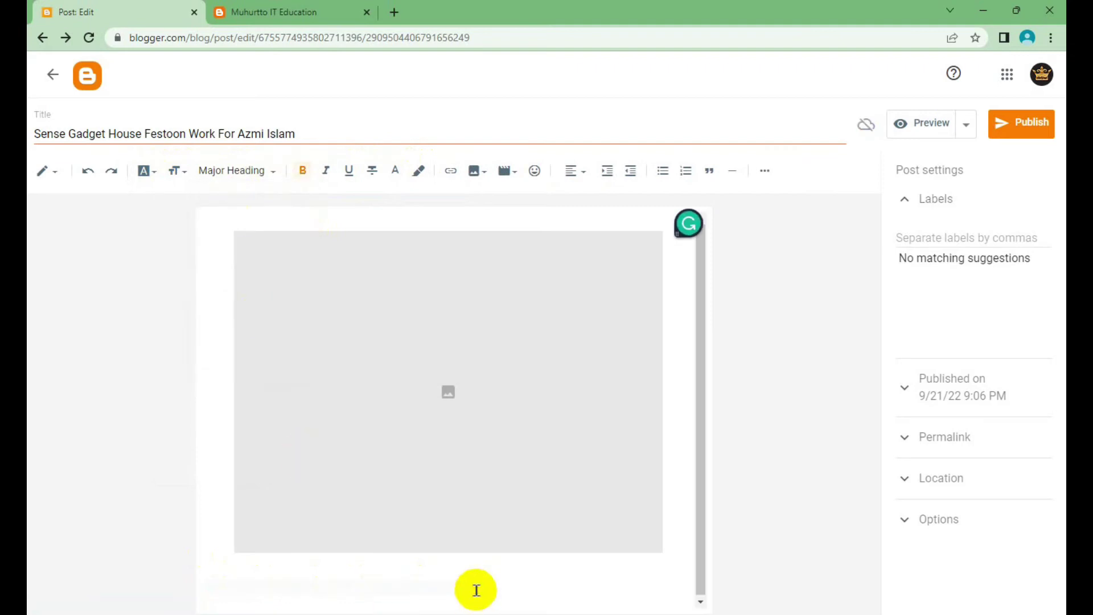
Step: Delete the mistyped caption text and pick a text colour for the caption
drag(479, 585, 212, 583)
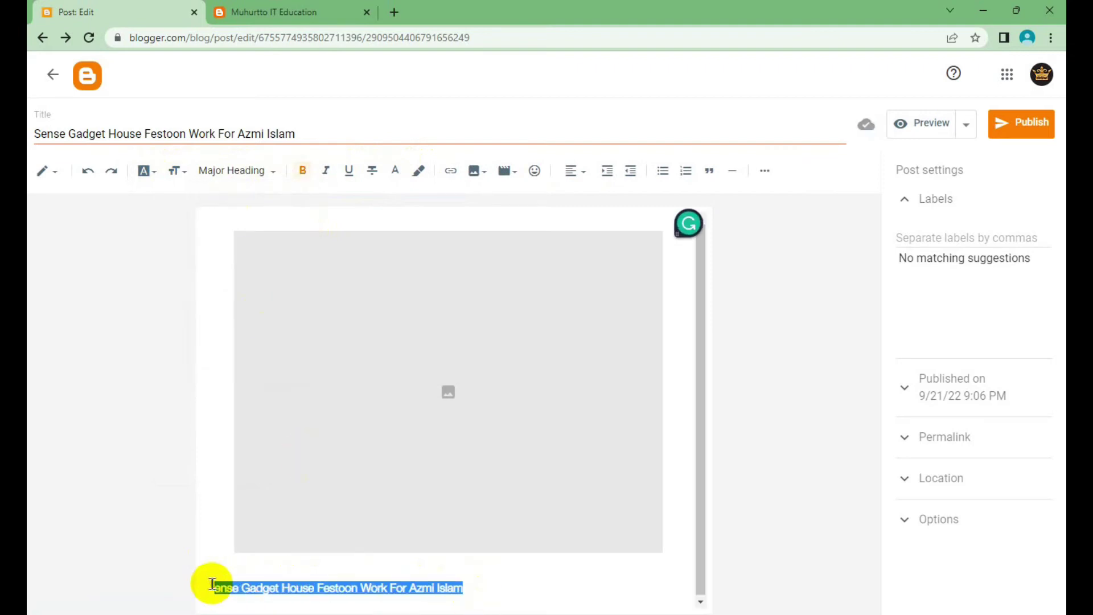
key(Delete)
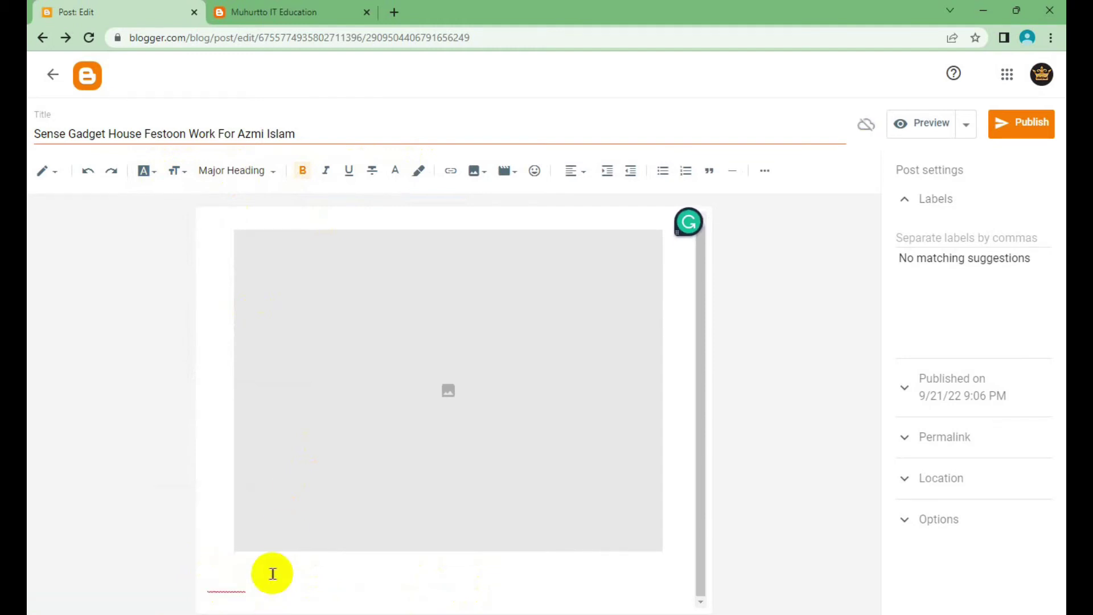
mouse_move(266, 586)
mouse_down()
mouse_move(171, 590)
mouse_move(563, 582)
mouse_up()
key(Delete)
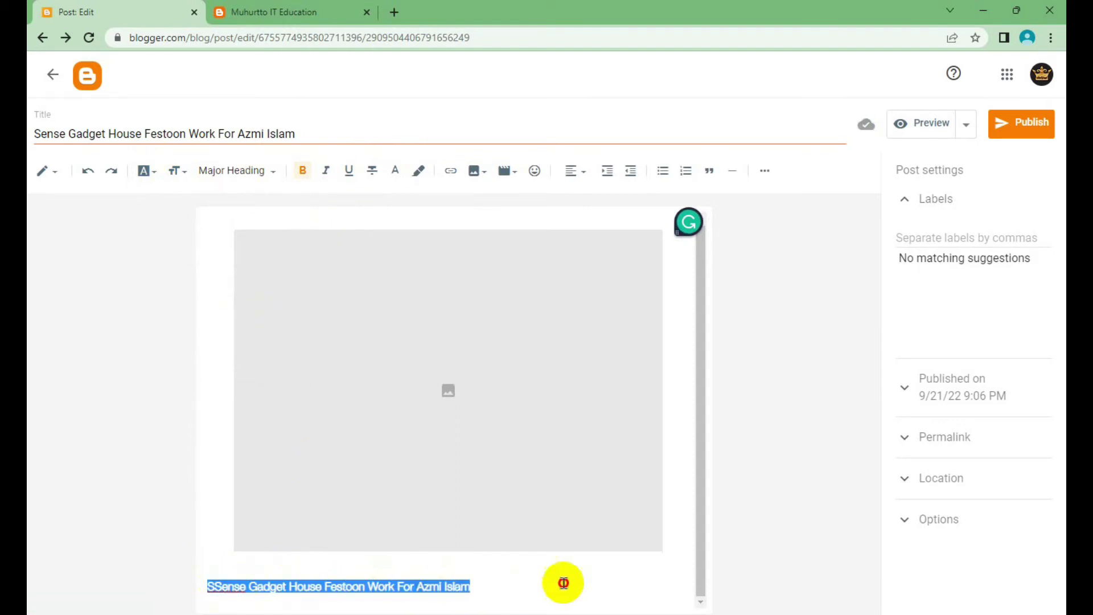
click(394, 171)
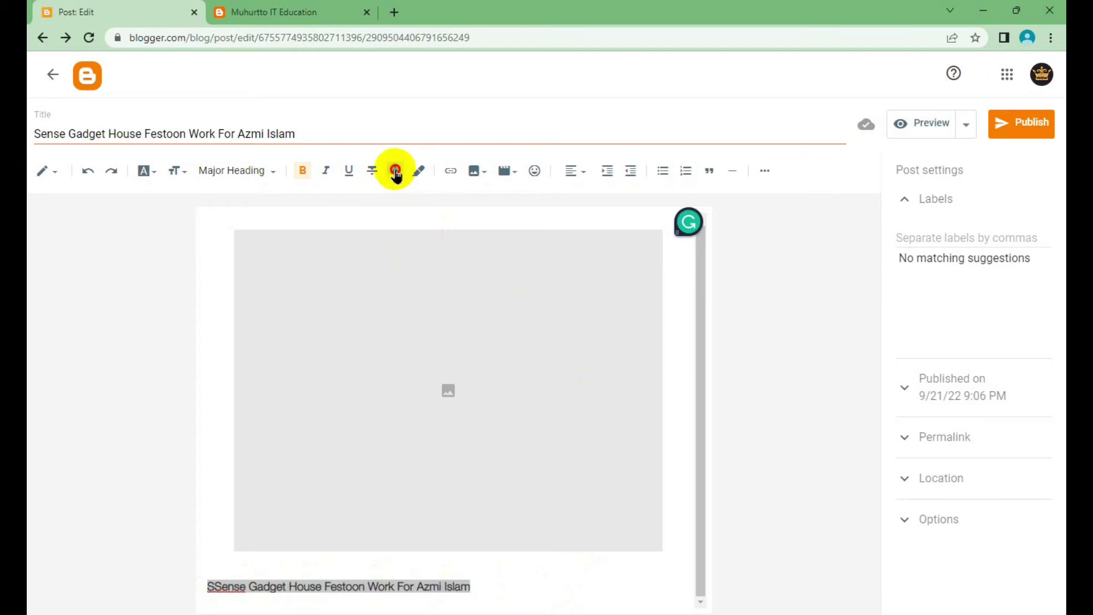
click(460, 192)
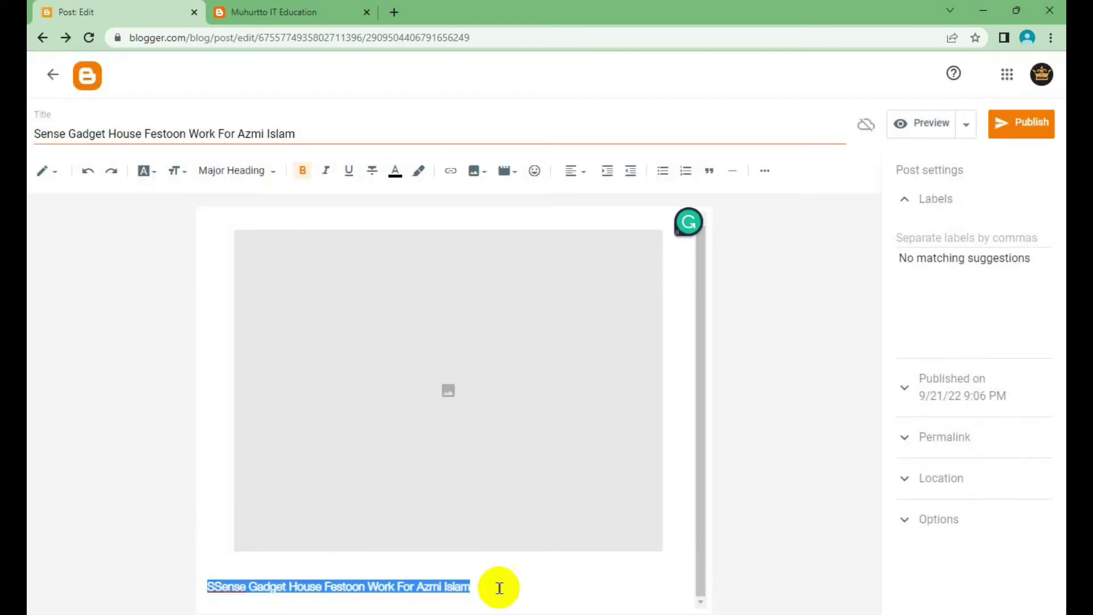
Step: Remove the doubled S so the caption reads 'Sense Gadget House Festoon Work For Azmi Islam'
click(499, 583)
drag(499, 582, 134, 585)
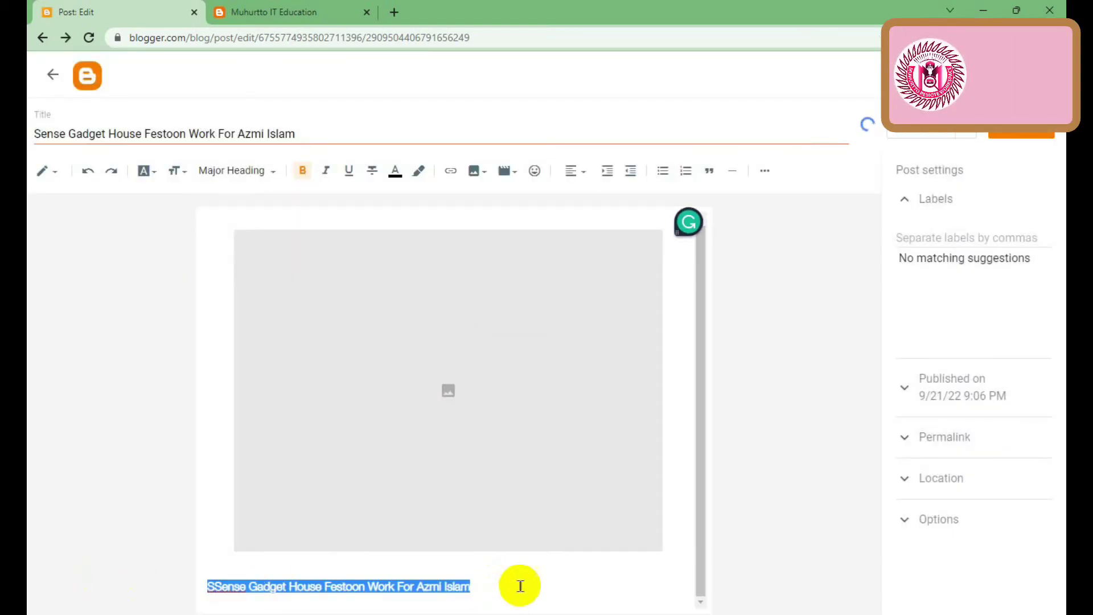
click(516, 582)
click(220, 585)
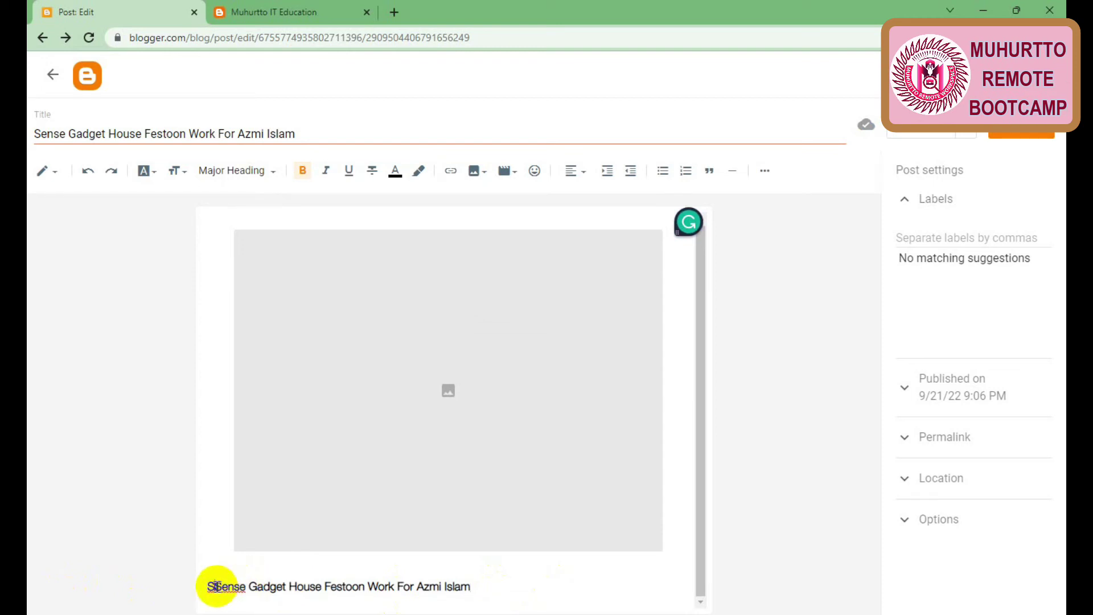
key(BackSpace)
drag(506, 586, 93, 587)
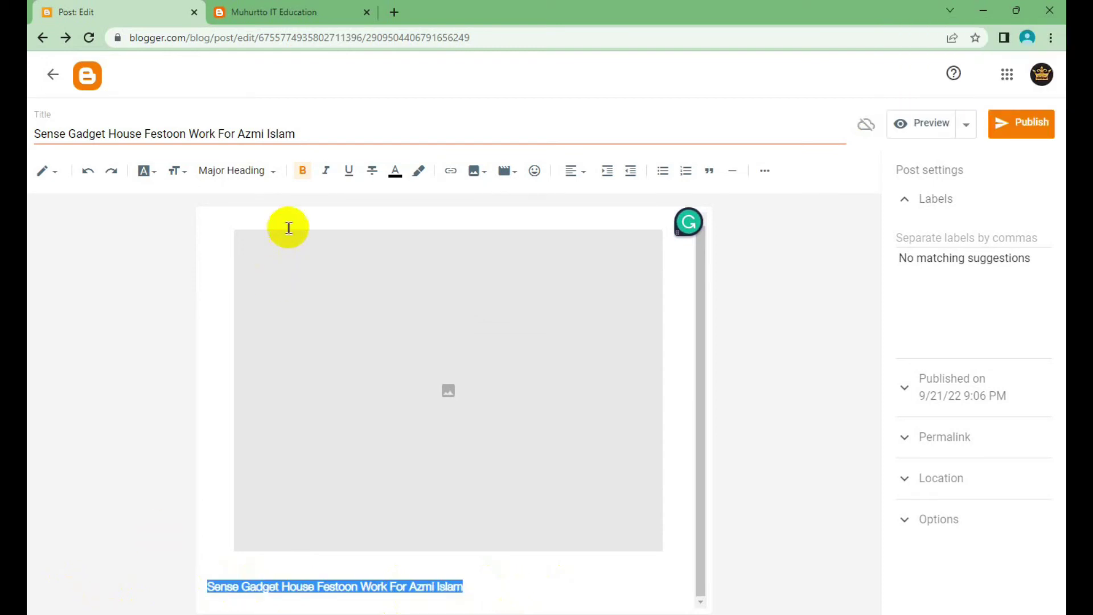
Step: Select the poster image and delete it from the post
click(461, 385)
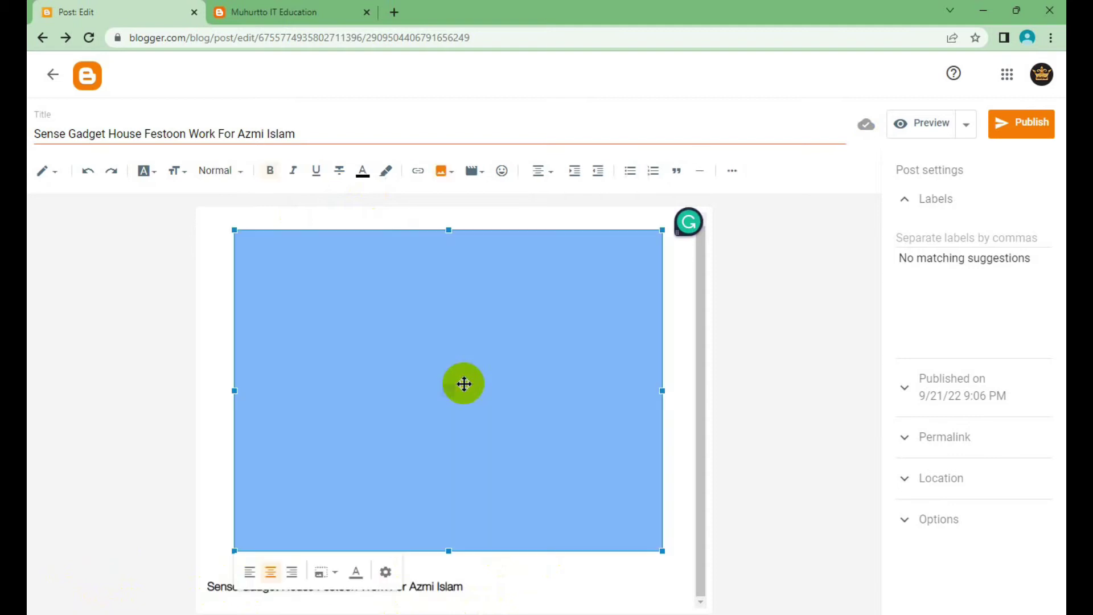
click(615, 578)
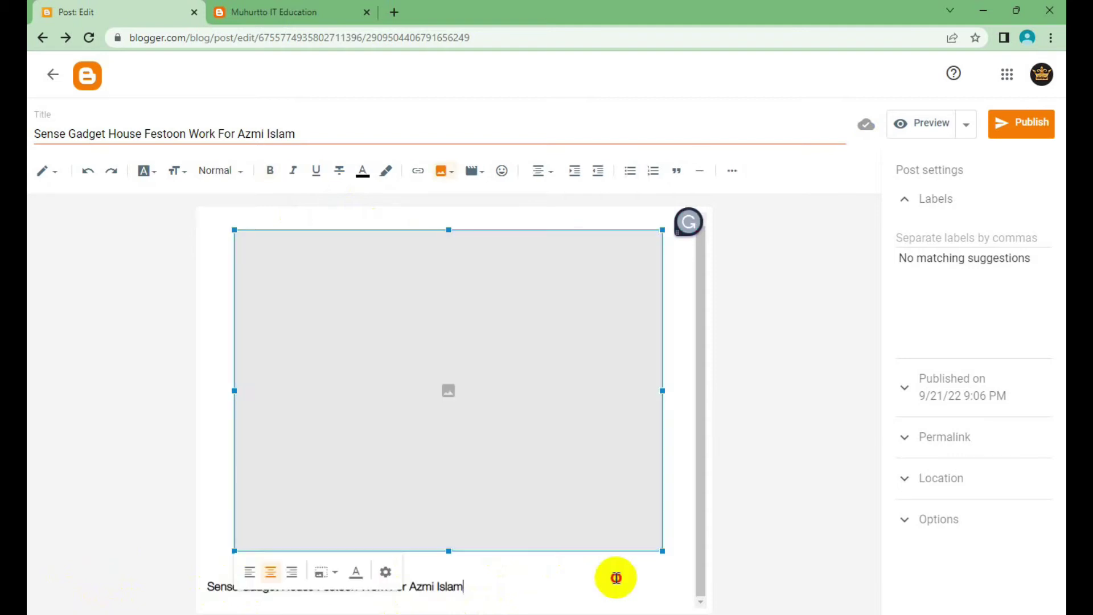
click(533, 448)
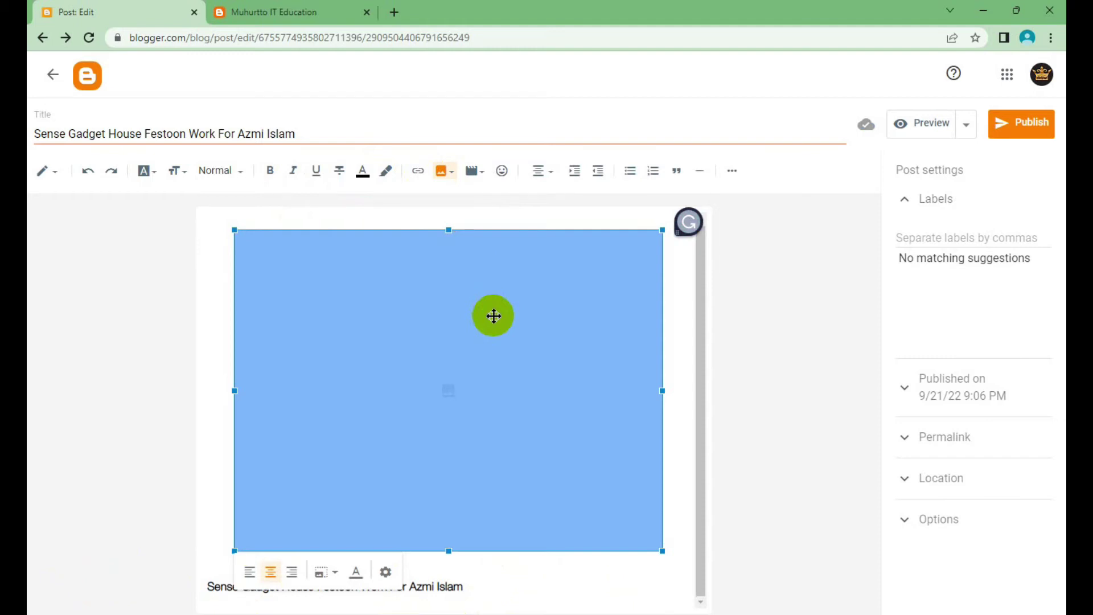
key(Delete)
Step: Delete the heading text and start adding an image from a web address
drag(476, 279, 99, 283)
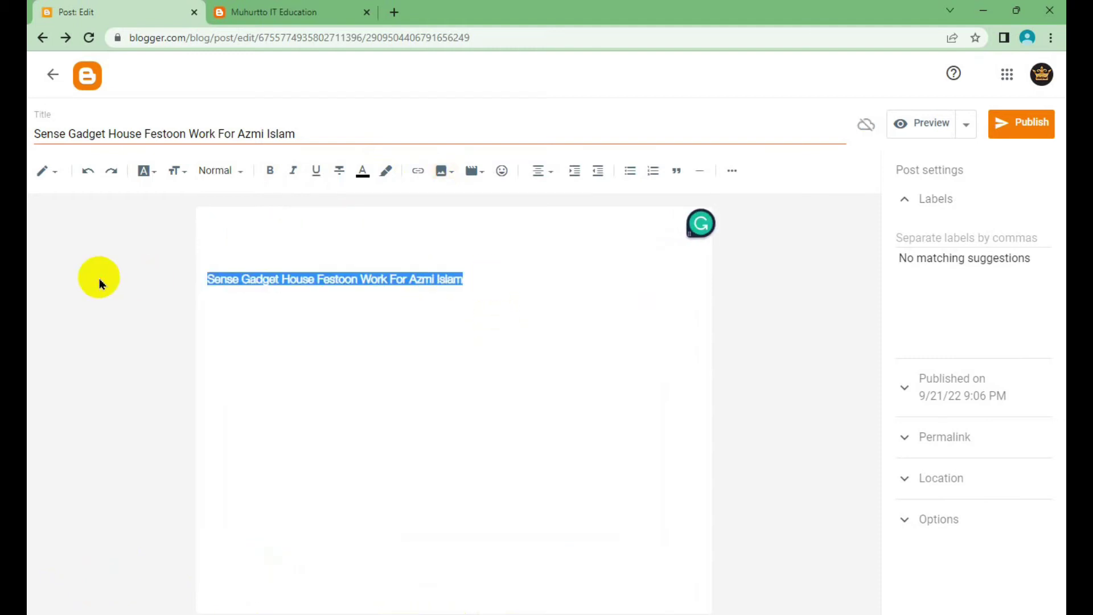
key(Delete)
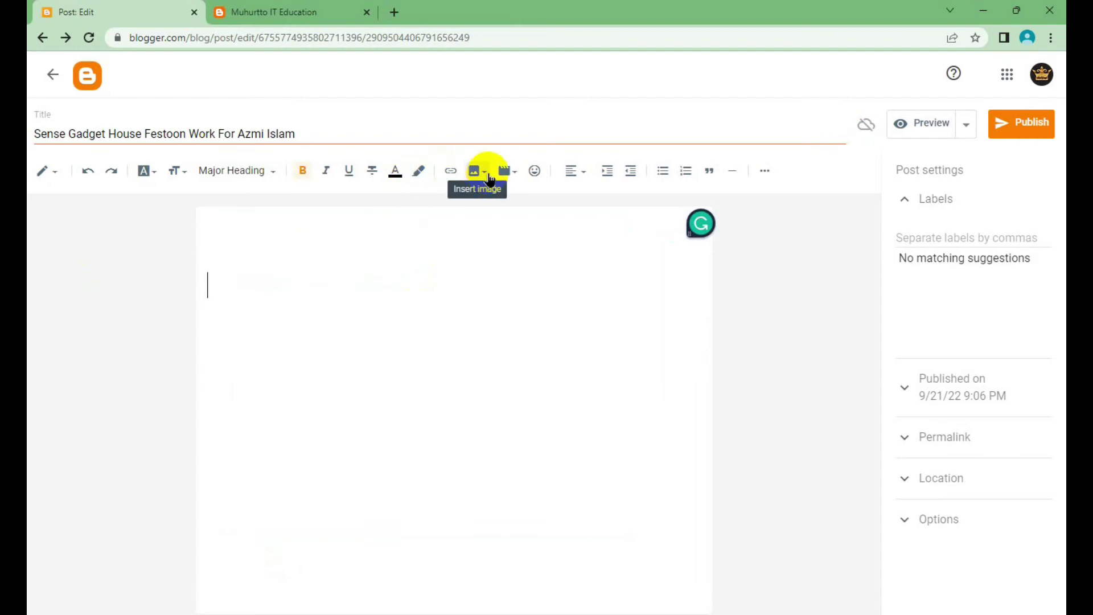
click(490, 179)
click(602, 266)
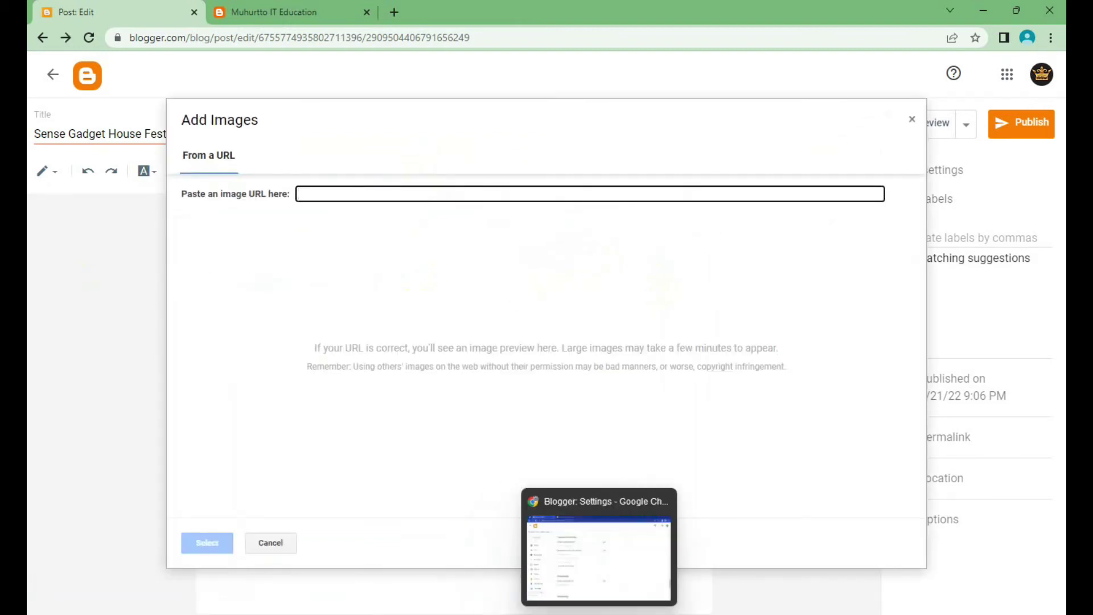
Step: Try the Behance project page address as the image URL, then clear it and close Add Images
click(590, 532)
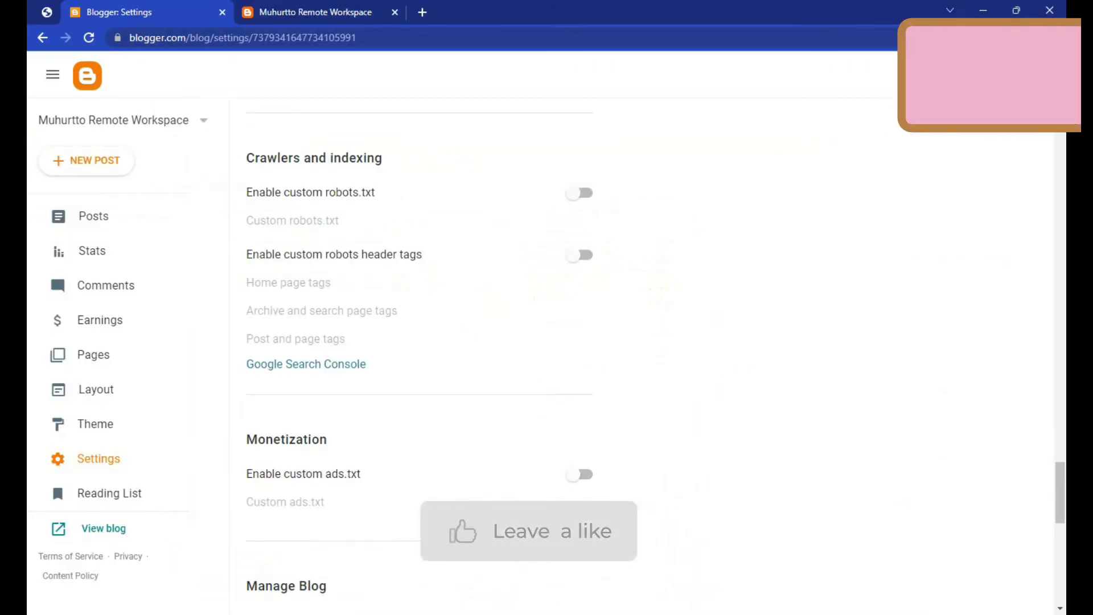
click(542, 557)
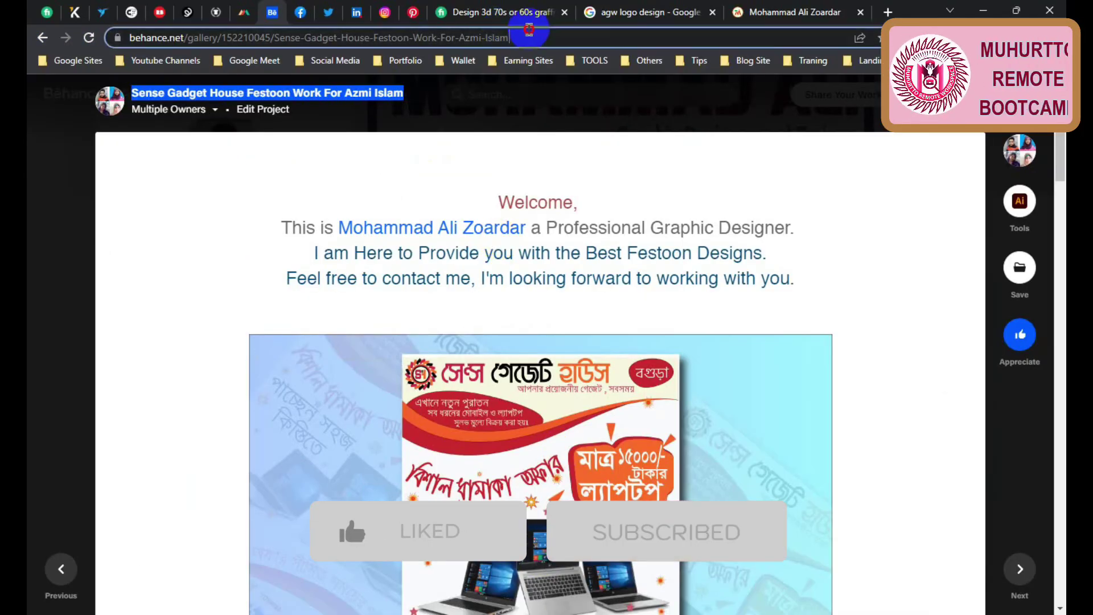
click(529, 29)
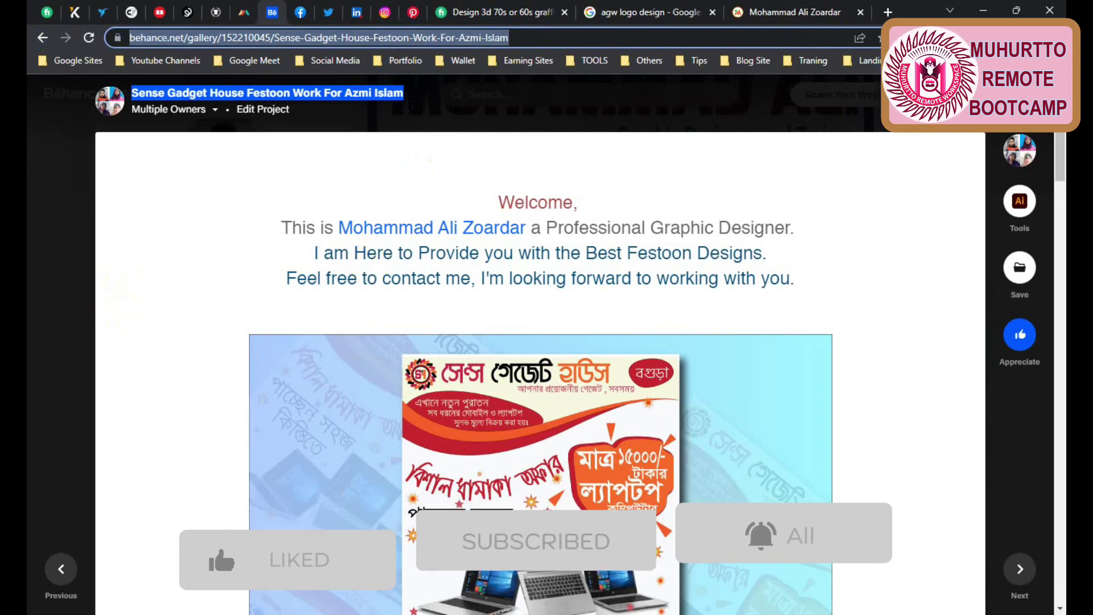
key(alt+Tab)
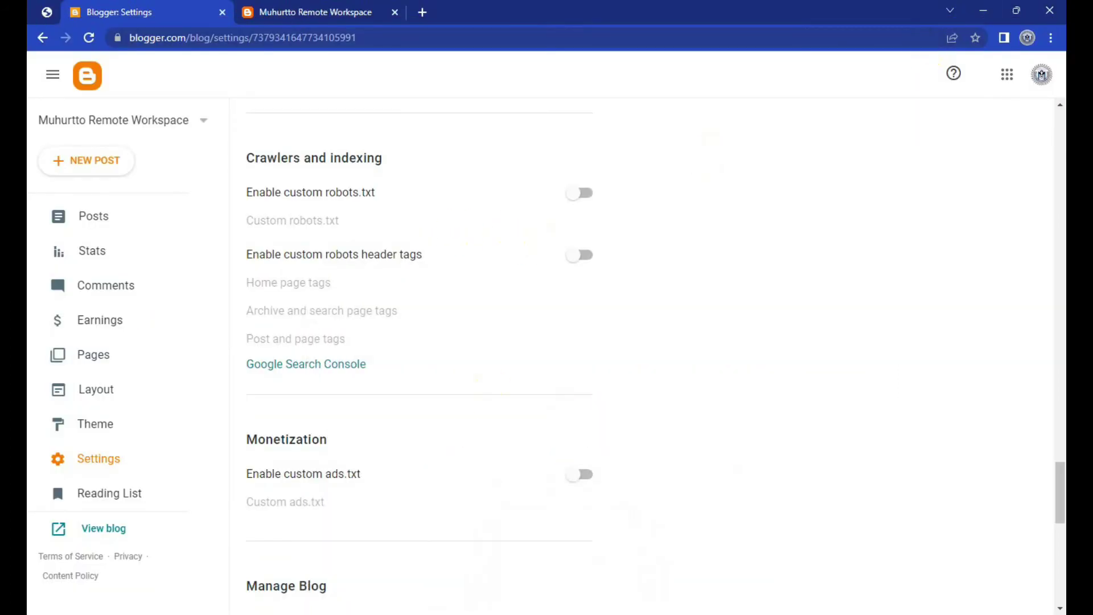
key(alt+Tab)
click(386, 195)
text(https://www.behance.net/gallery/152210045/Sense-Gadget-House-Festoon-Work-For-Azmi-Islam)
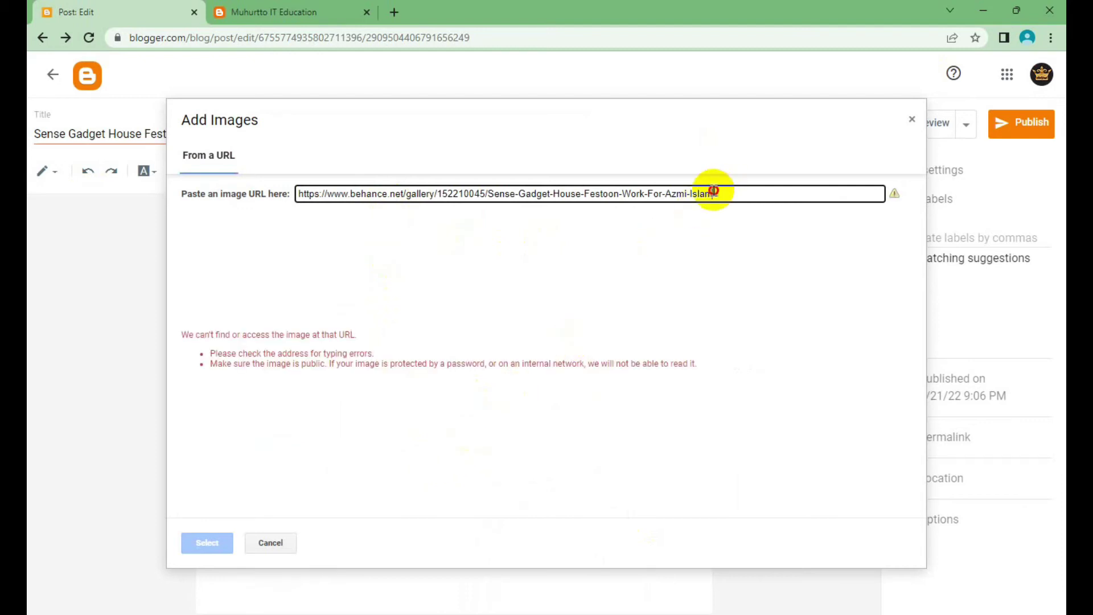
drag(714, 192, 87, 192)
key(BackSpace)
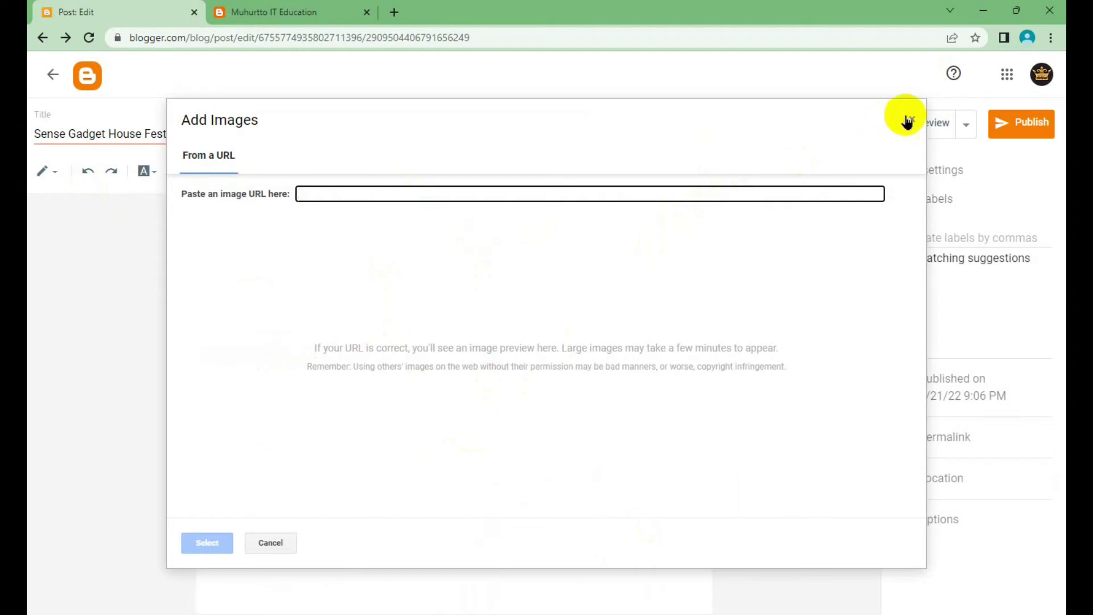
click(908, 121)
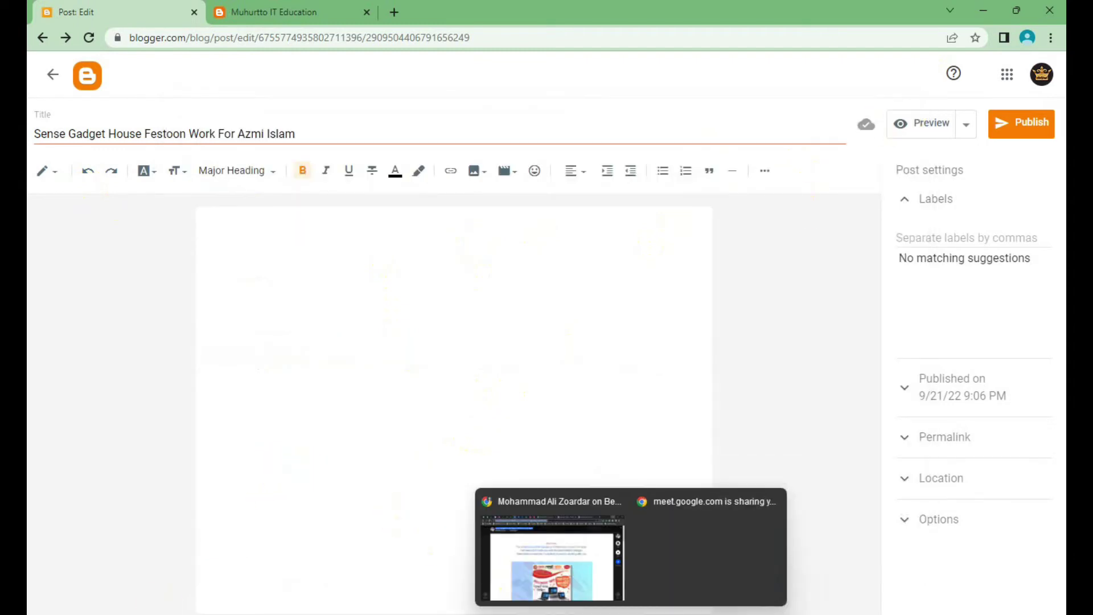
Step: Copy a Lightshot capture of the festoon flyer on Behance and go back to Blogger
click(550, 561)
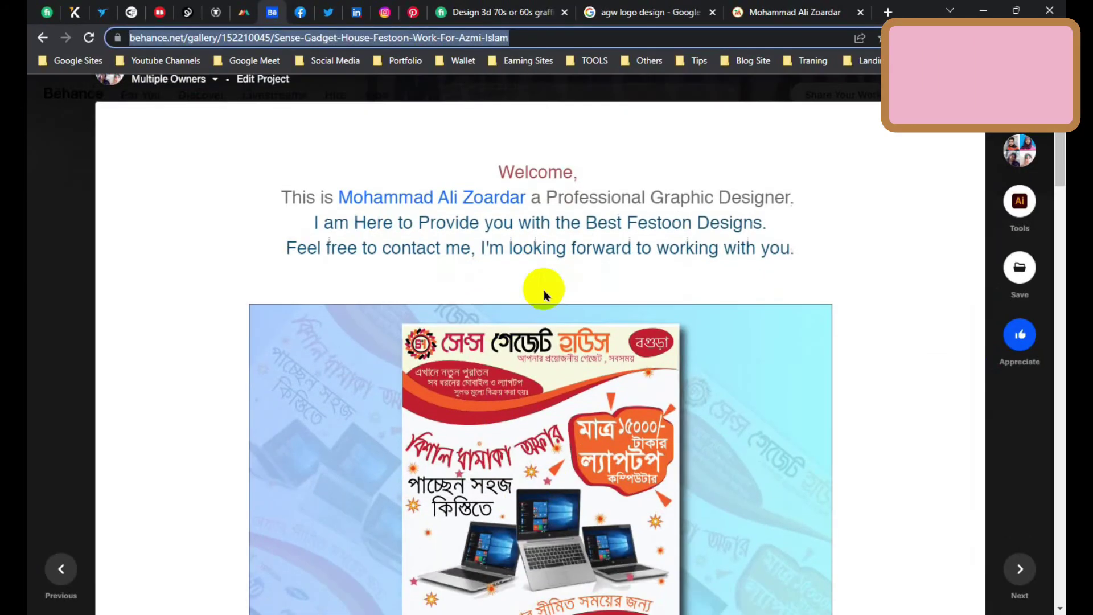
scroll(544, 289, down, 4)
key(Print)
mouse_move(237, 104)
mouse_down()
mouse_move(861, 602)
mouse_move(846, 583)
mouse_up()
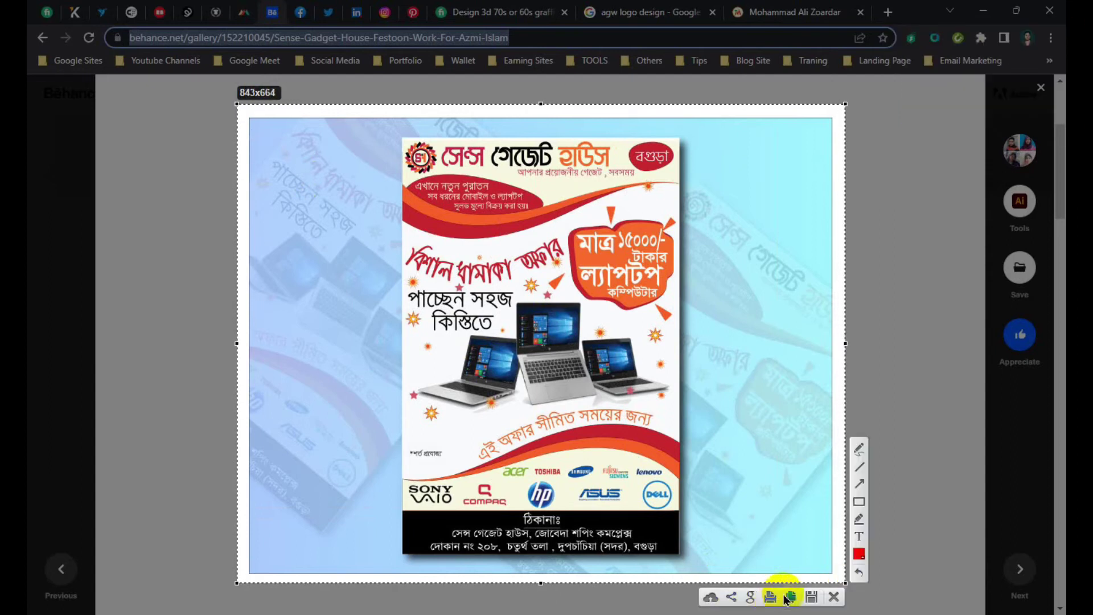
click(789, 597)
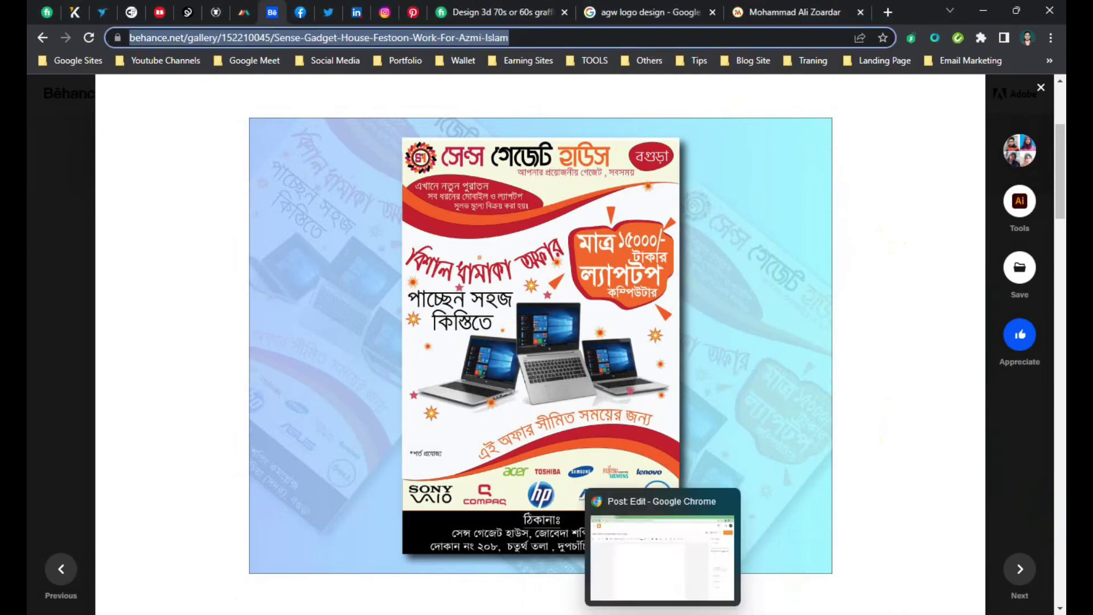
click(662, 558)
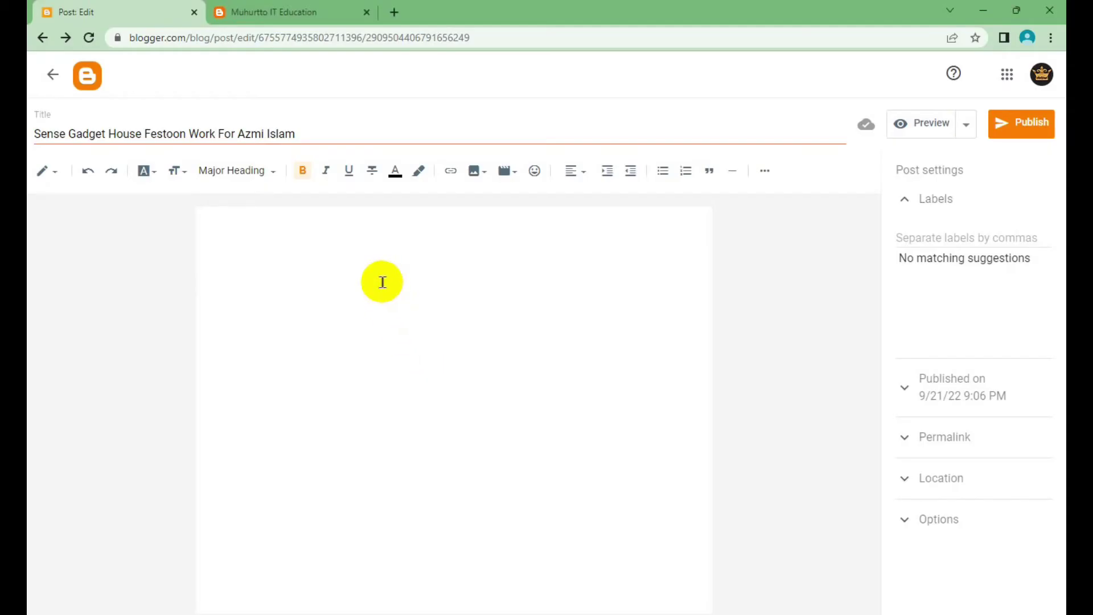
Step: Paste the flyer capture into the post body and collapse the Labels settings
key(ctrl+v)
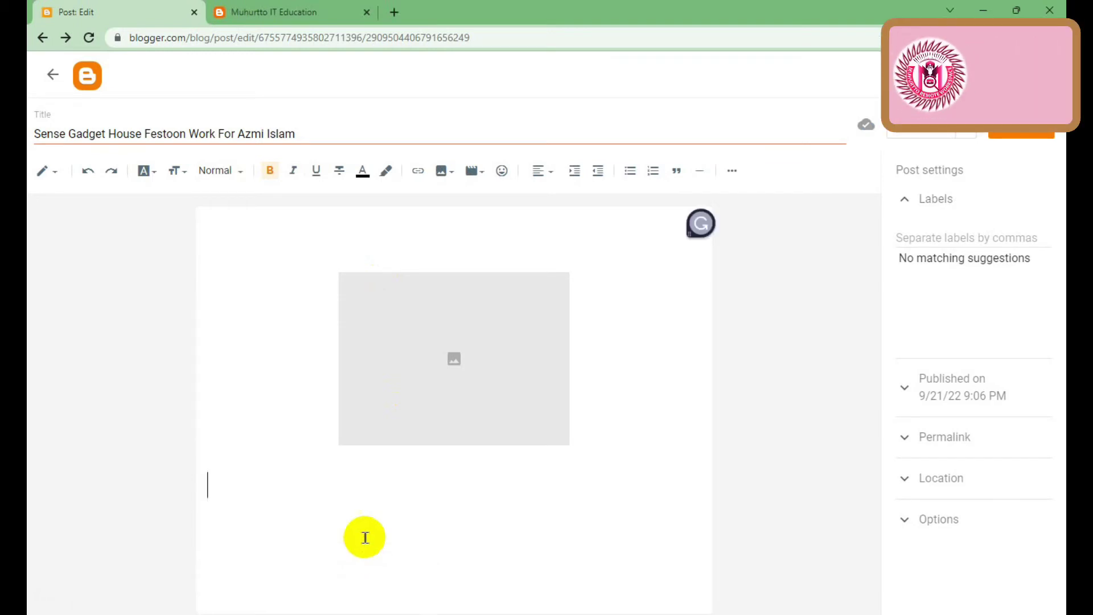
click(419, 378)
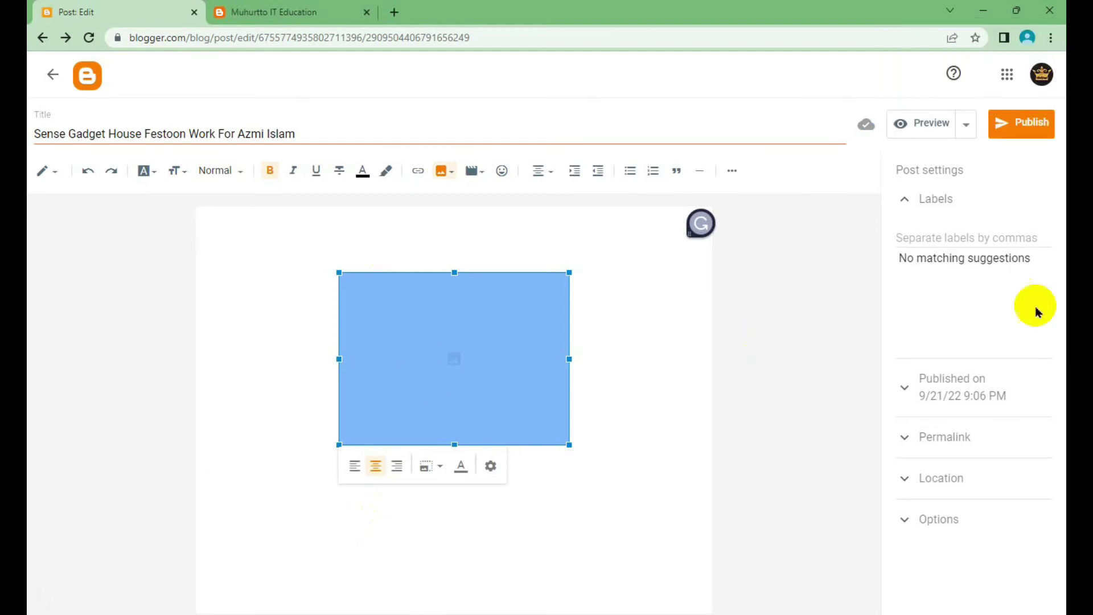
click(965, 257)
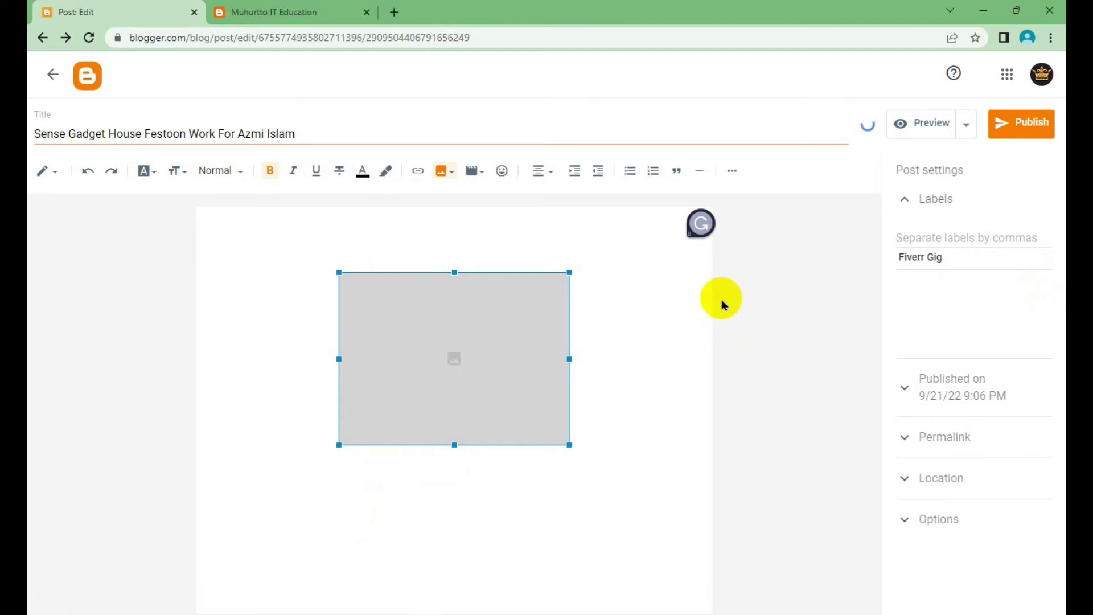
click(905, 200)
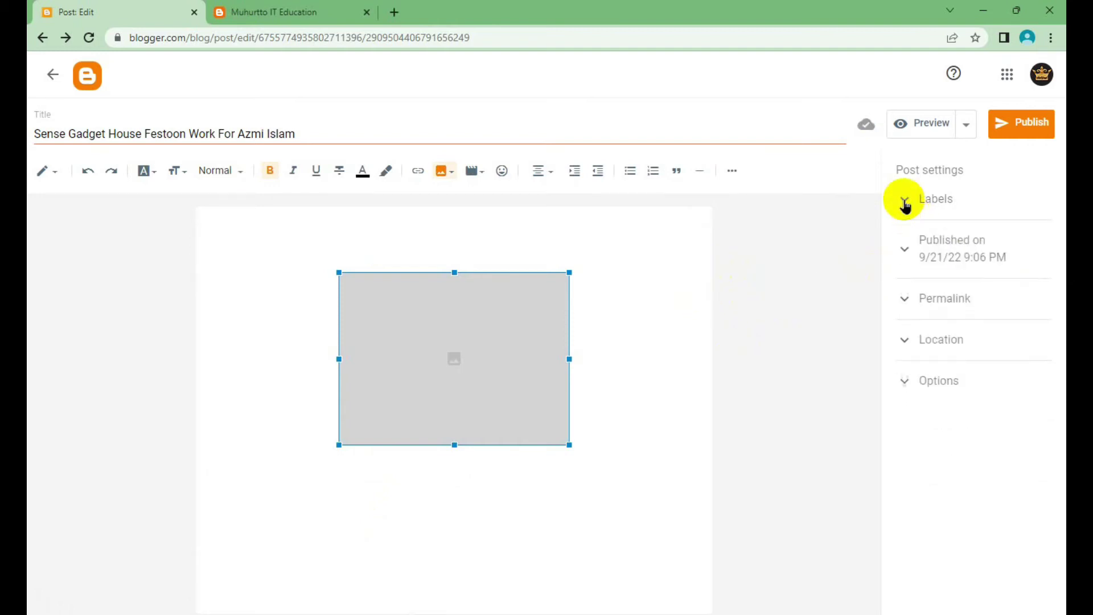
Step: Drag the image's corner to widen it, then view its settings and cancel
click(458, 365)
drag(570, 445, 746, 552)
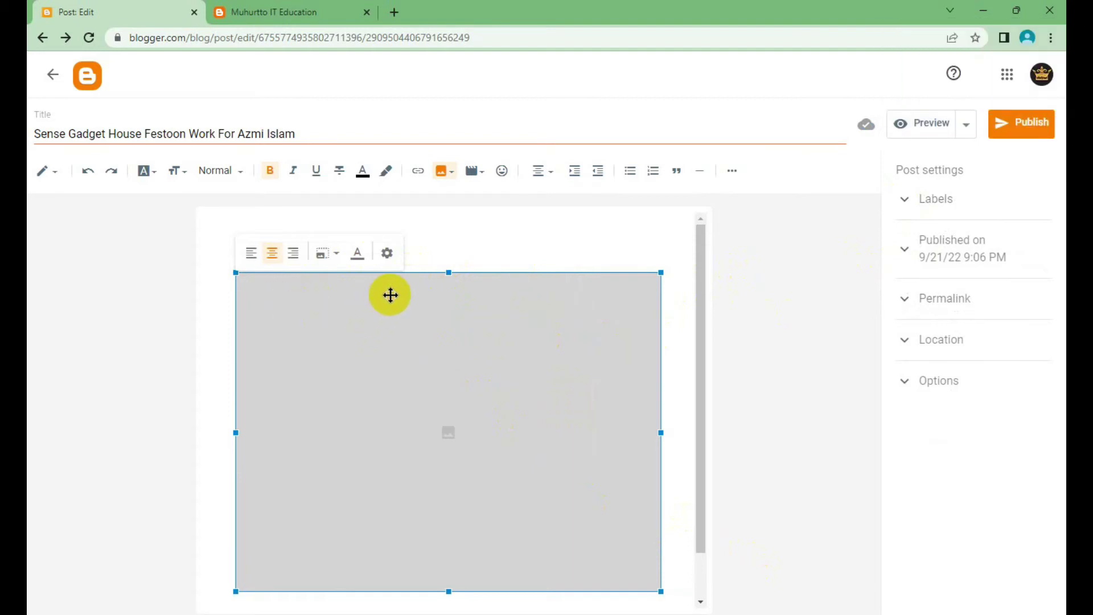
scroll(391, 295, down, 1)
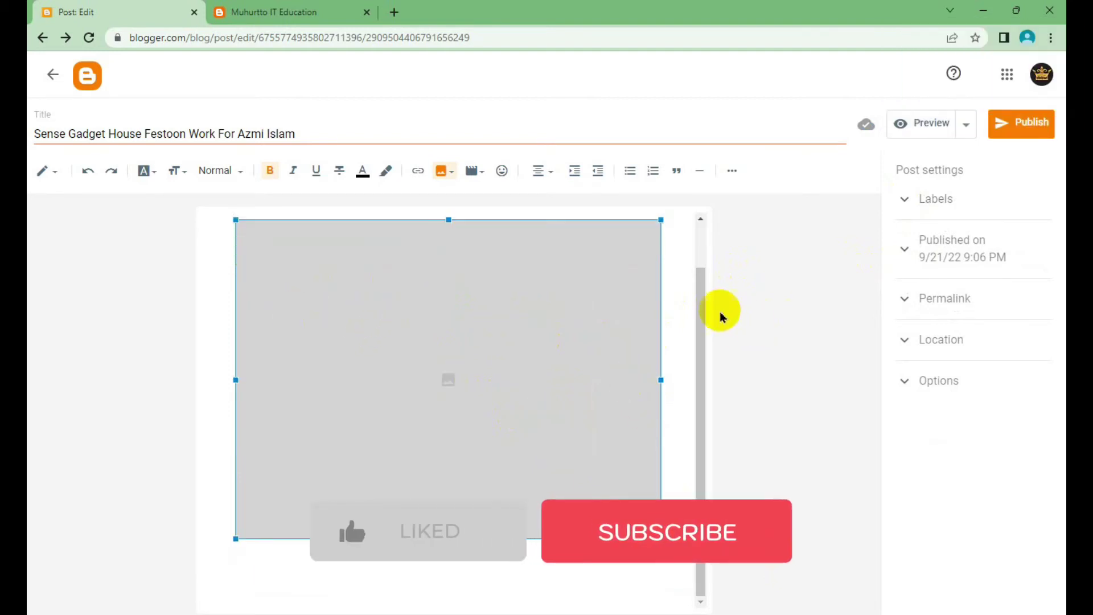
click(637, 291)
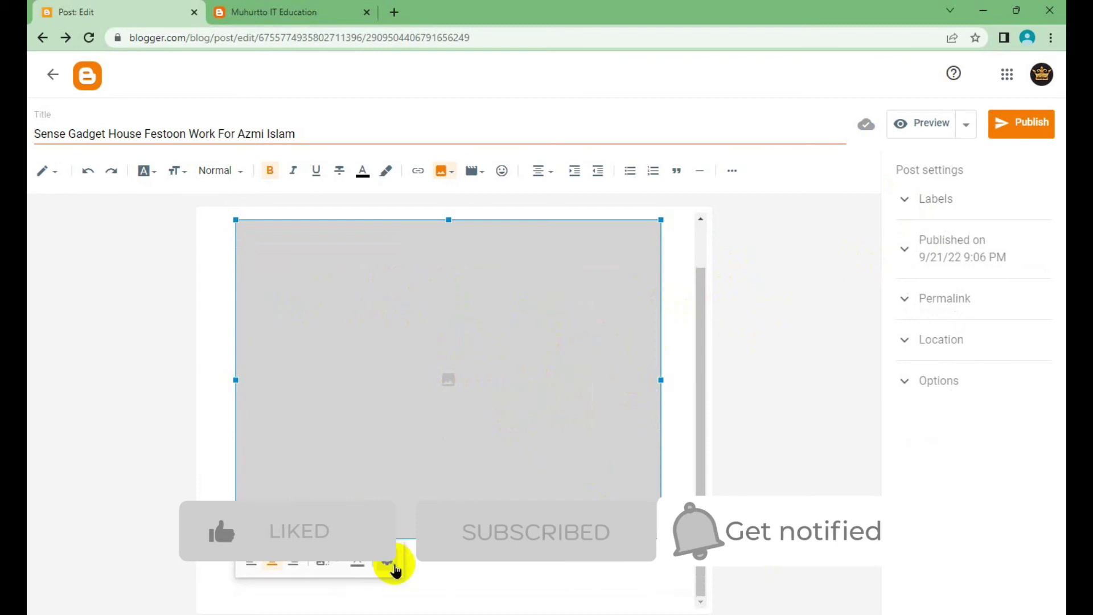
click(388, 562)
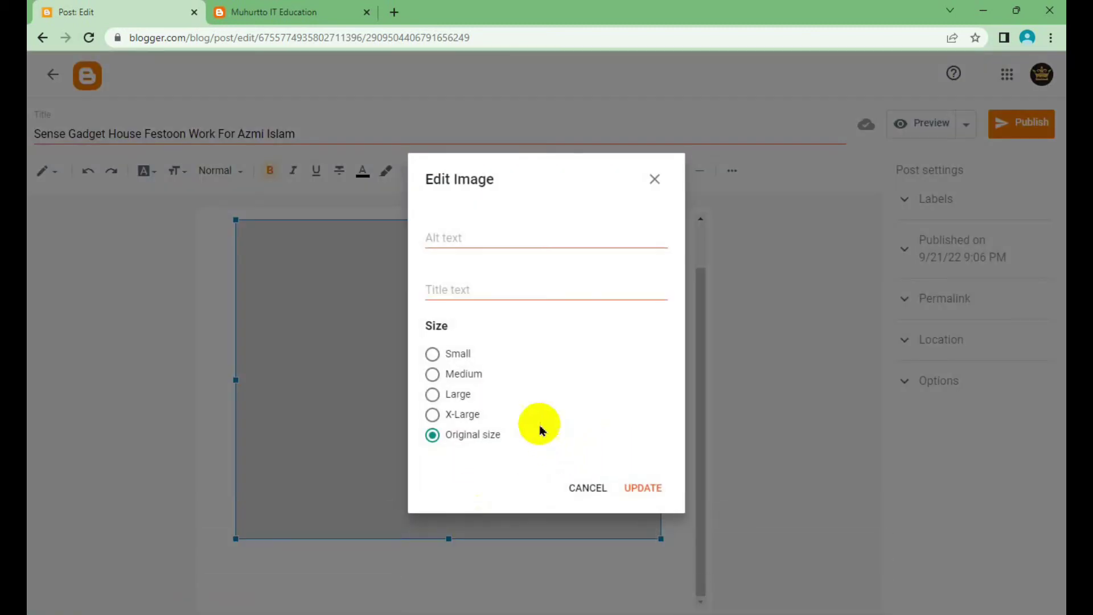
click(581, 488)
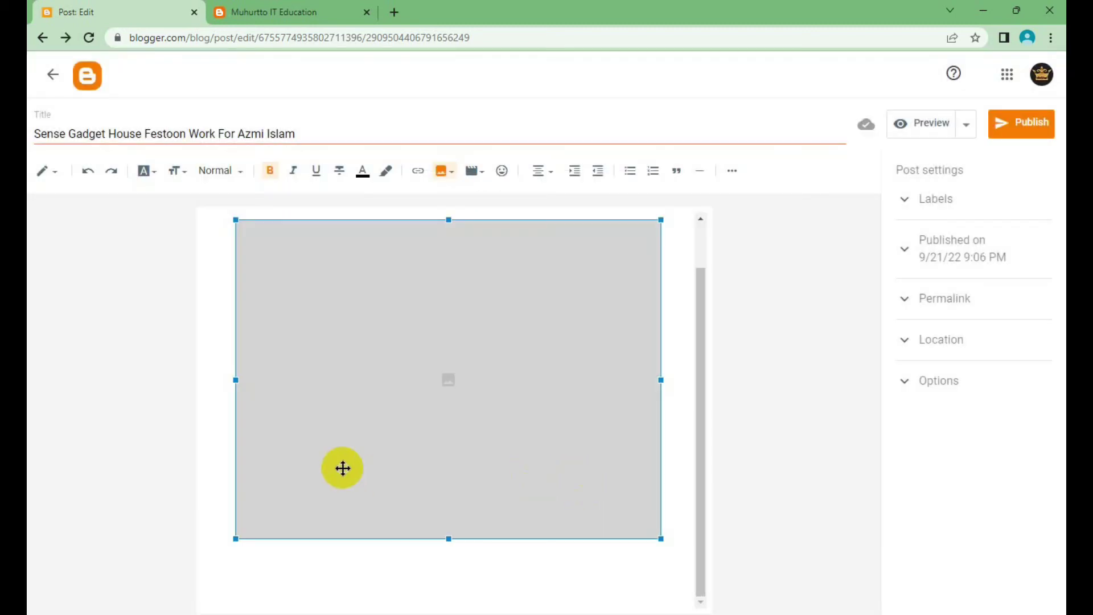
Step: Delete the pasted flyer image from the post body
right_click(392, 419)
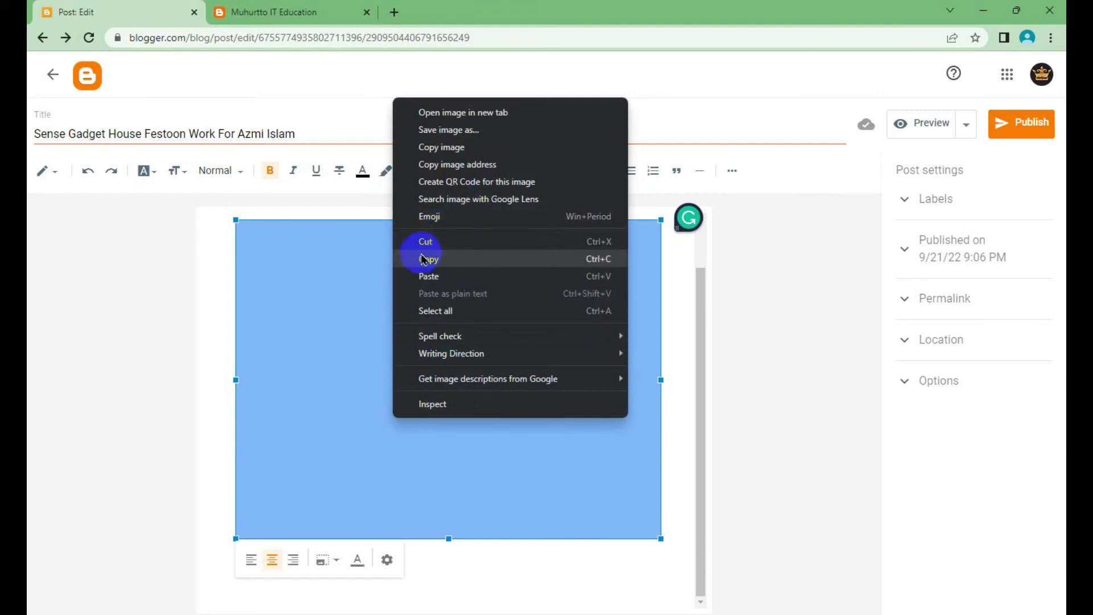
click(472, 562)
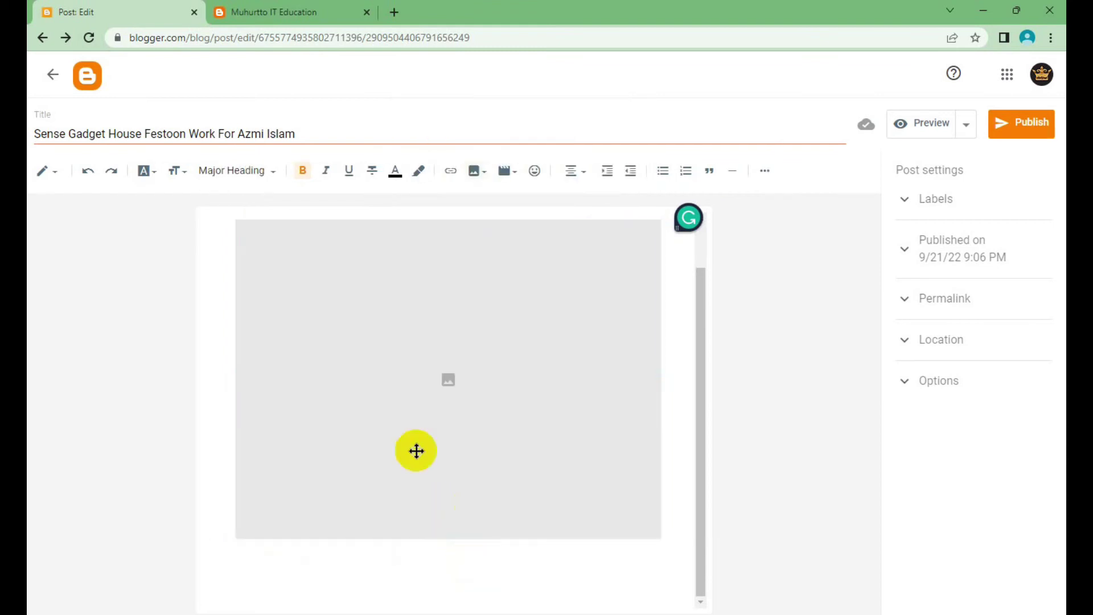
click(411, 443)
key(Delete)
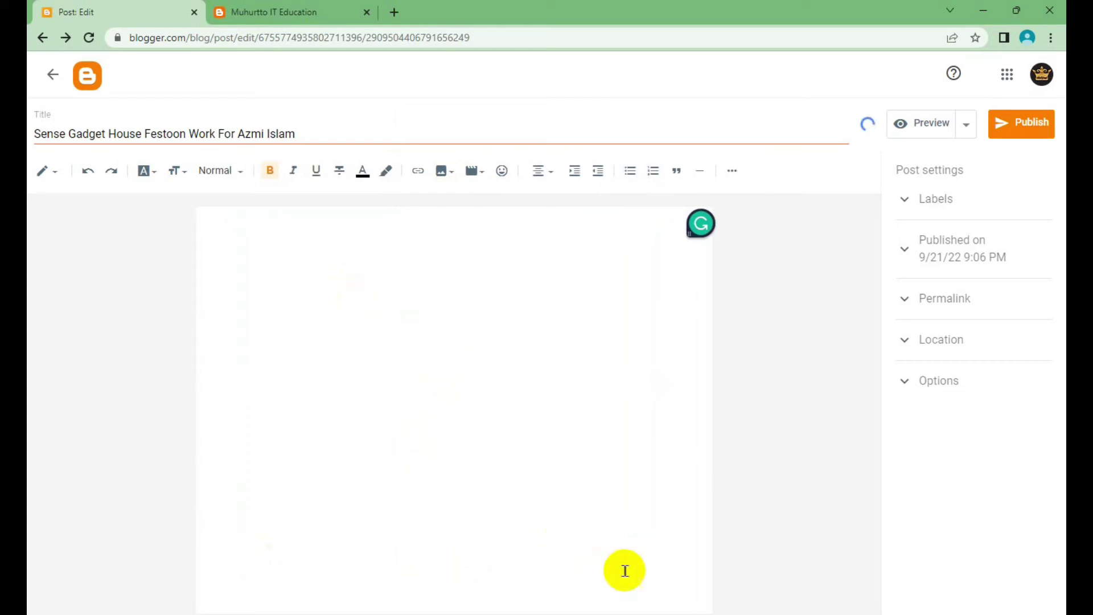
Step: Paste the flyer again at the top of the body, then delete that image too
click(235, 258)
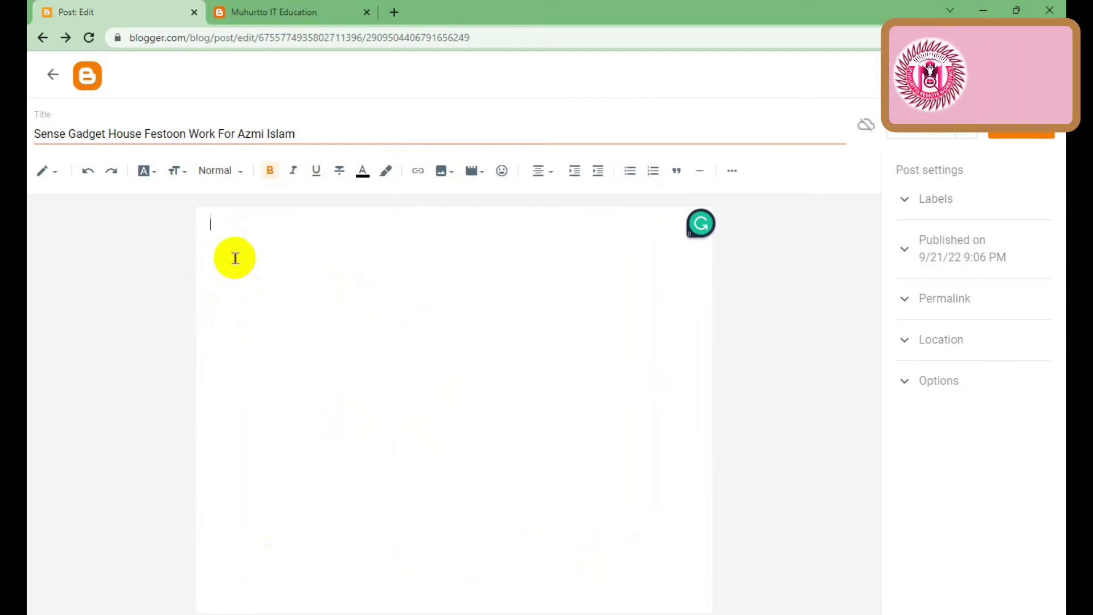
key(ctrl+v)
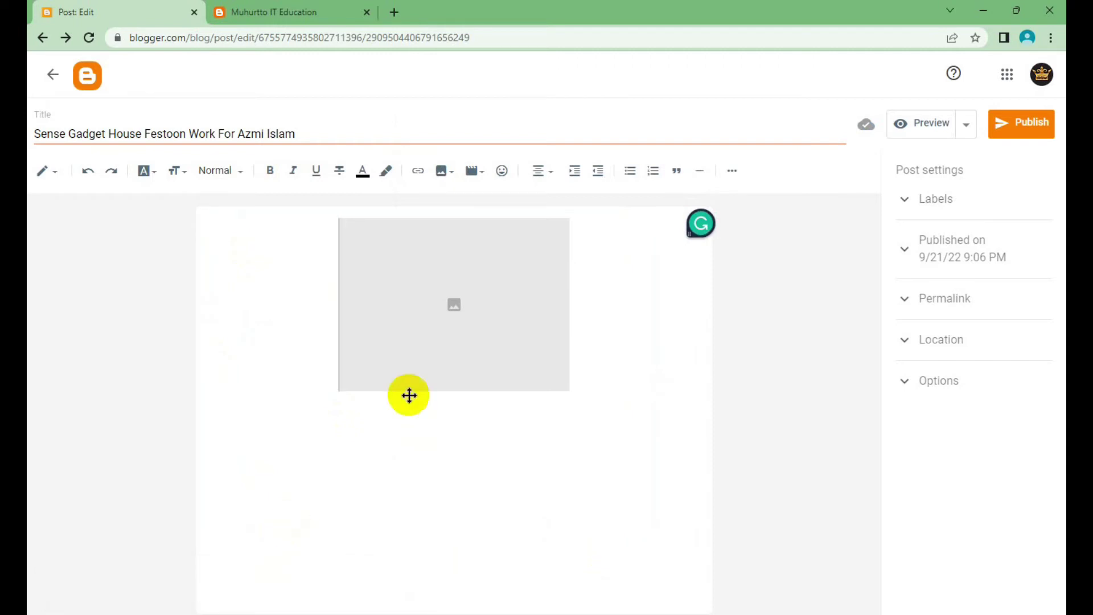
click(423, 347)
key(Delete)
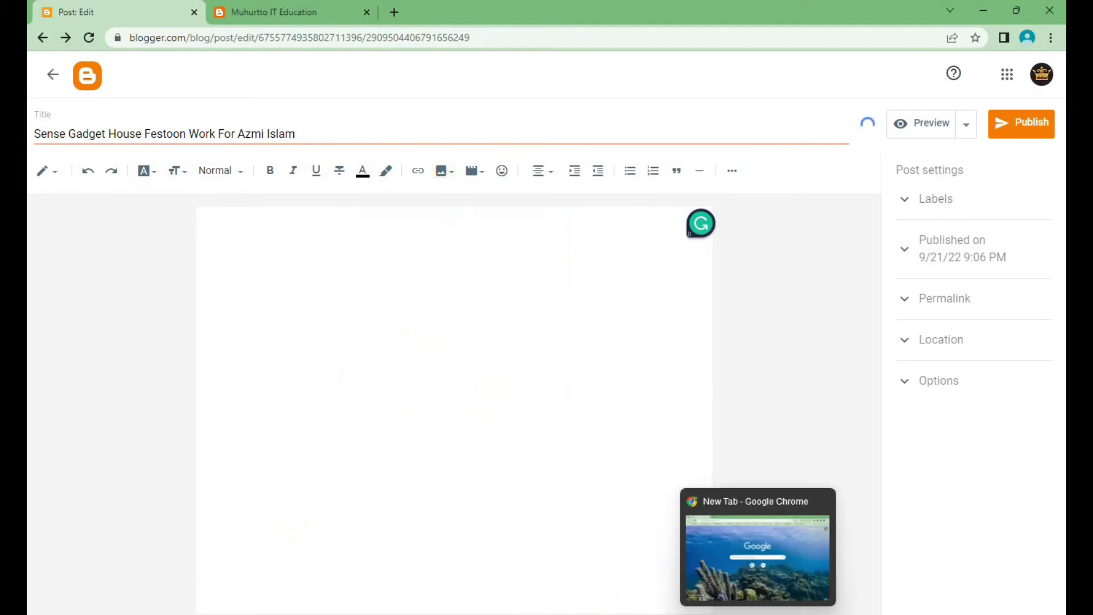
Step: Capture the festoon flyer from Behance with Lightshot and save it as Screenshot_55.png
click(605, 544)
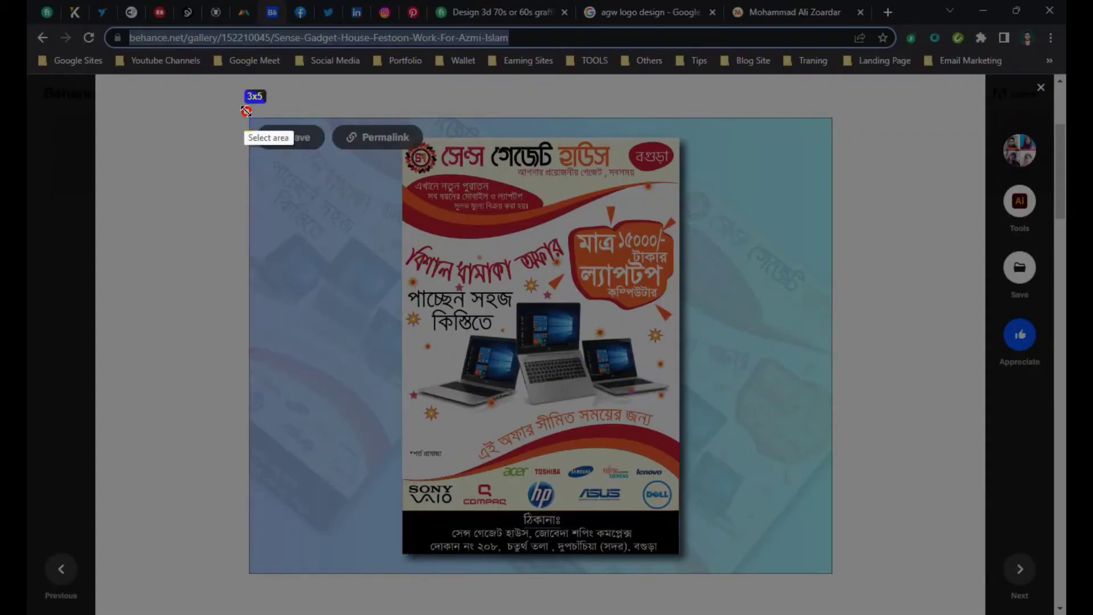
drag(246, 111, 839, 582)
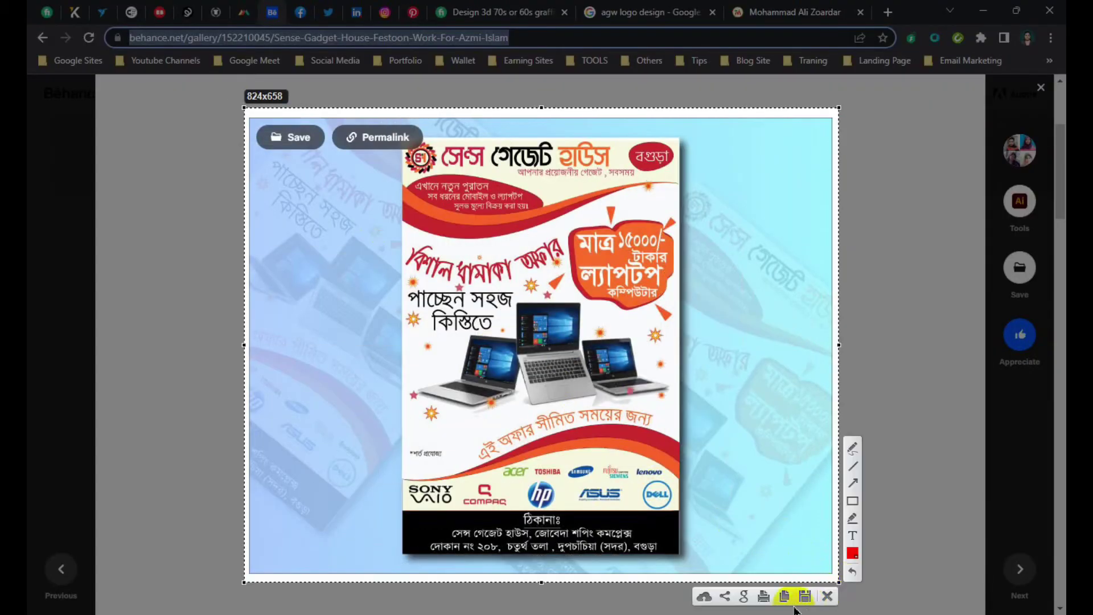
click(806, 598)
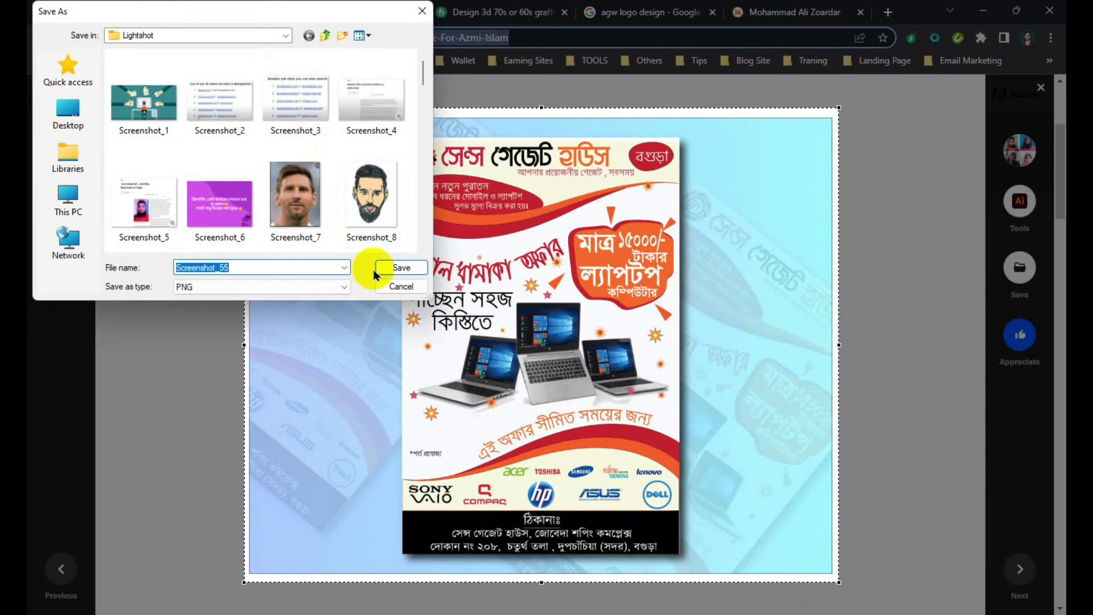
click(401, 262)
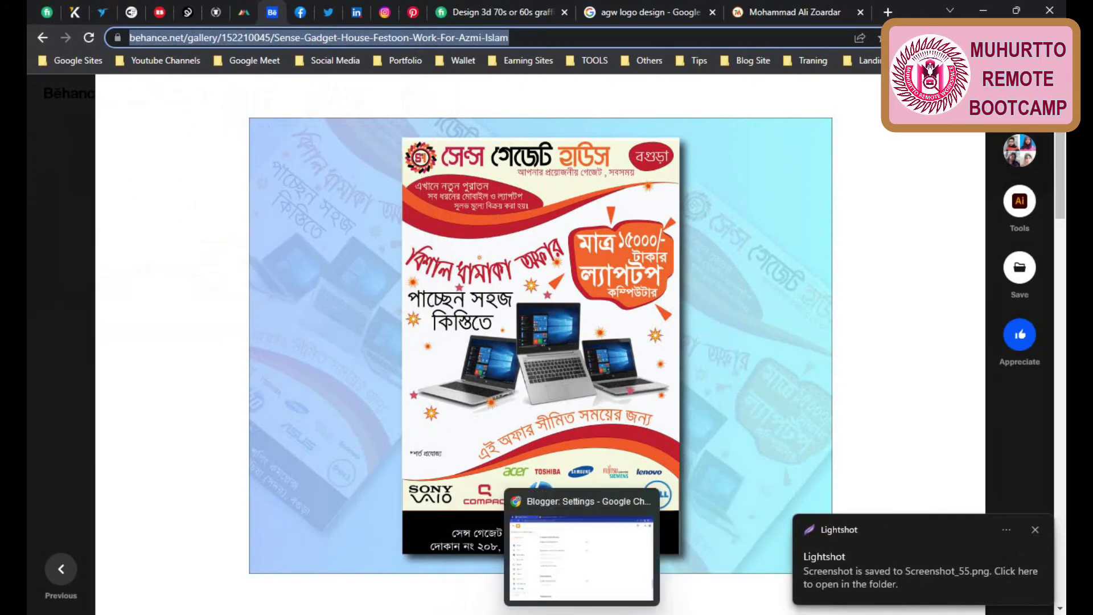
Step: Upload Screenshot_55.png from the Lightshot folder and insert it into the post body
key(alt+Tab)
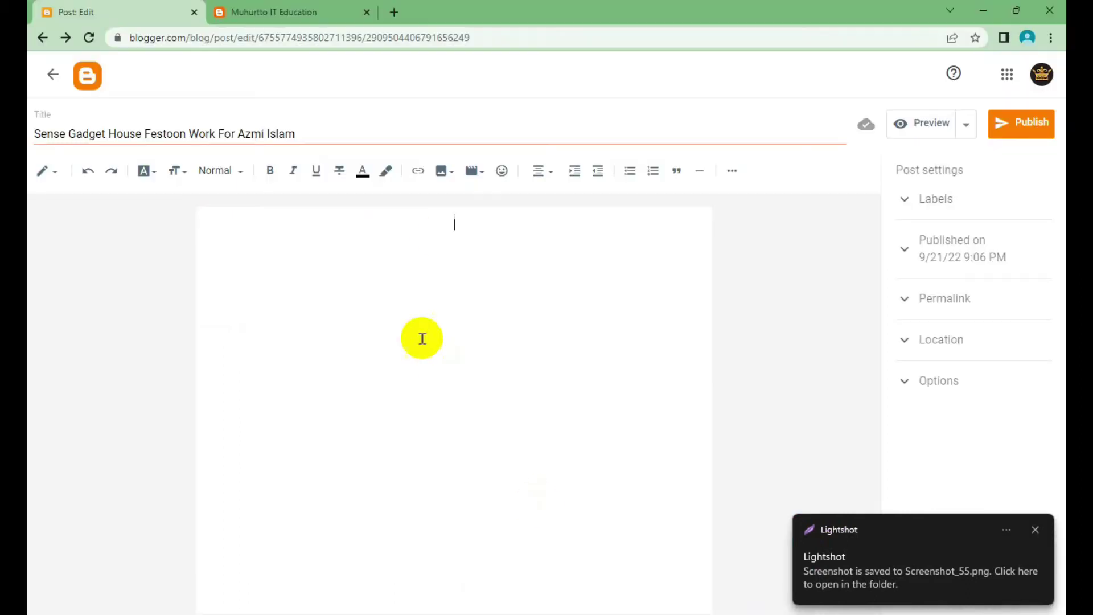
click(455, 171)
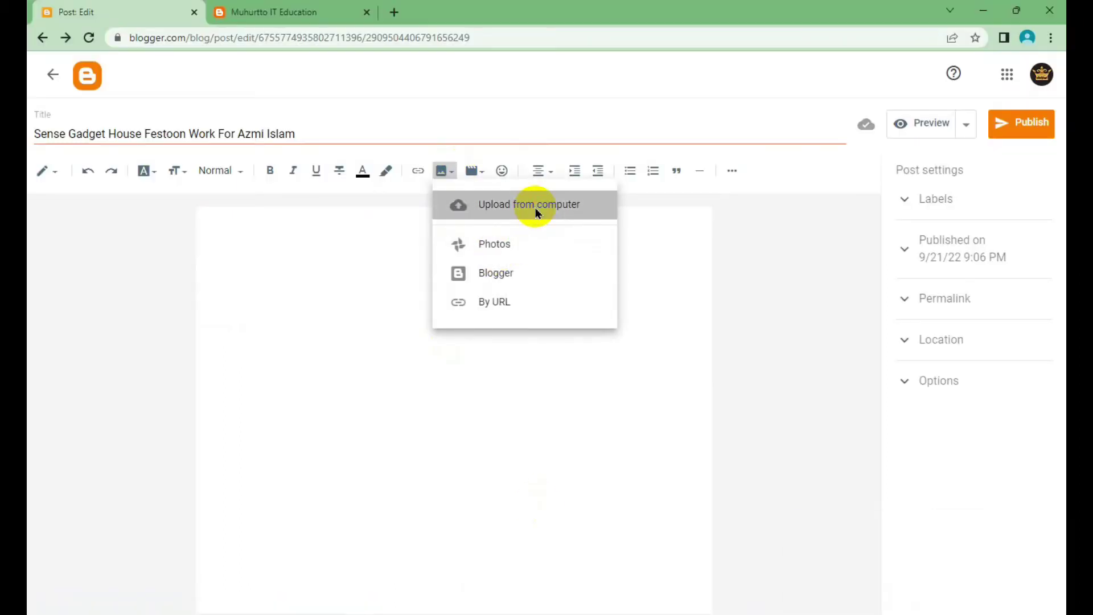
click(533, 210)
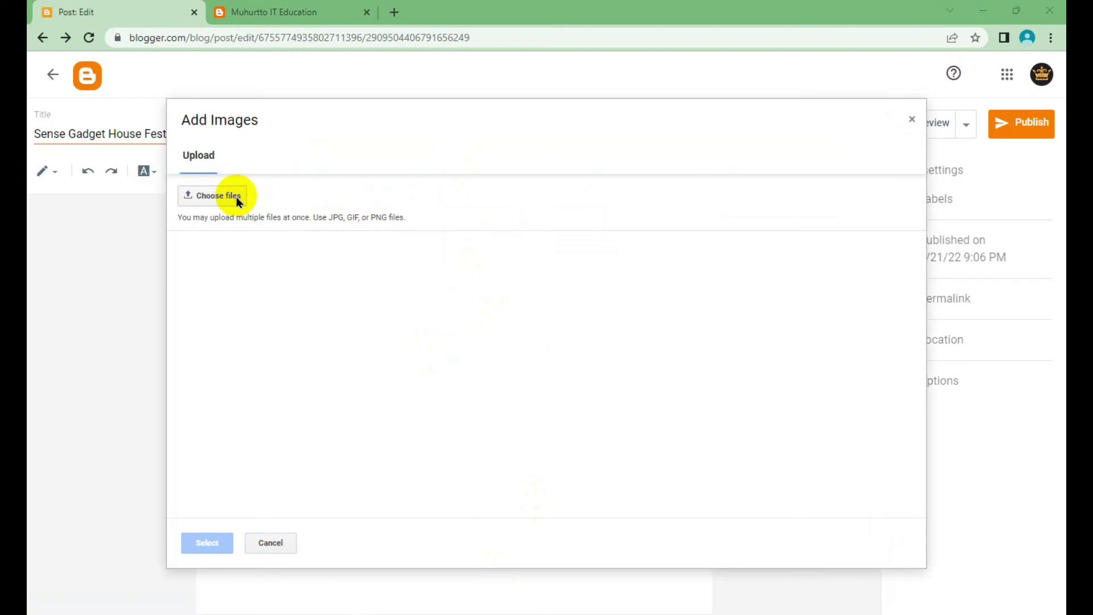
click(238, 202)
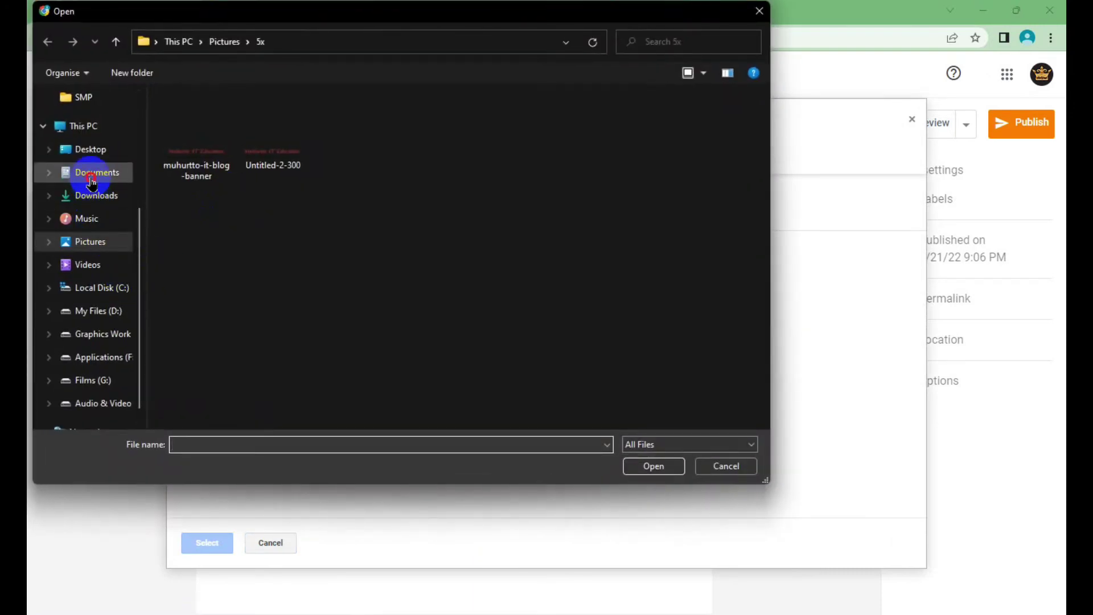
click(91, 181)
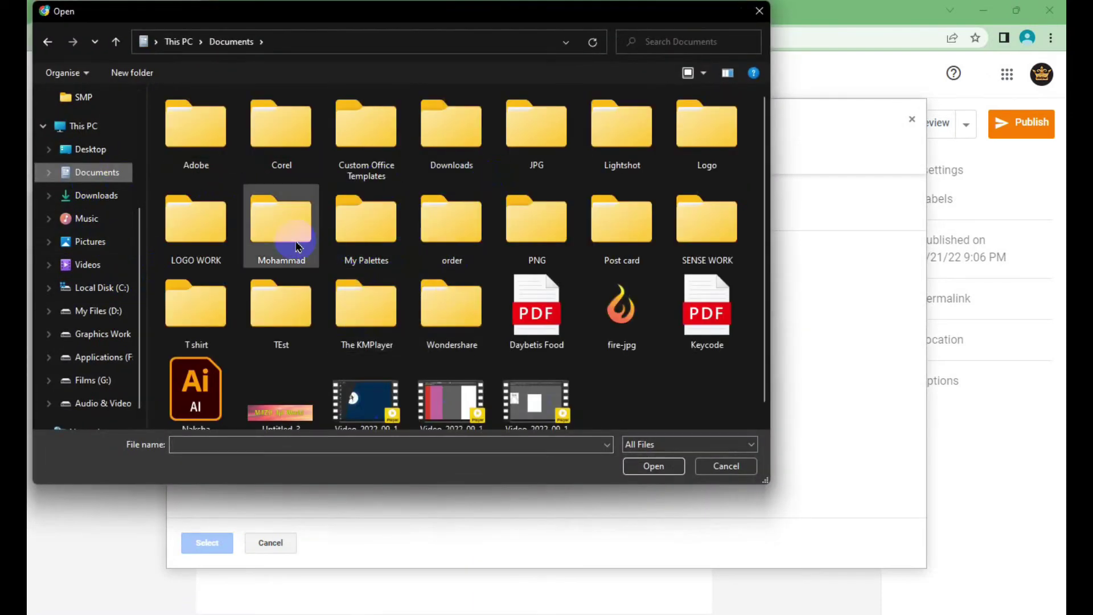
double_click(625, 137)
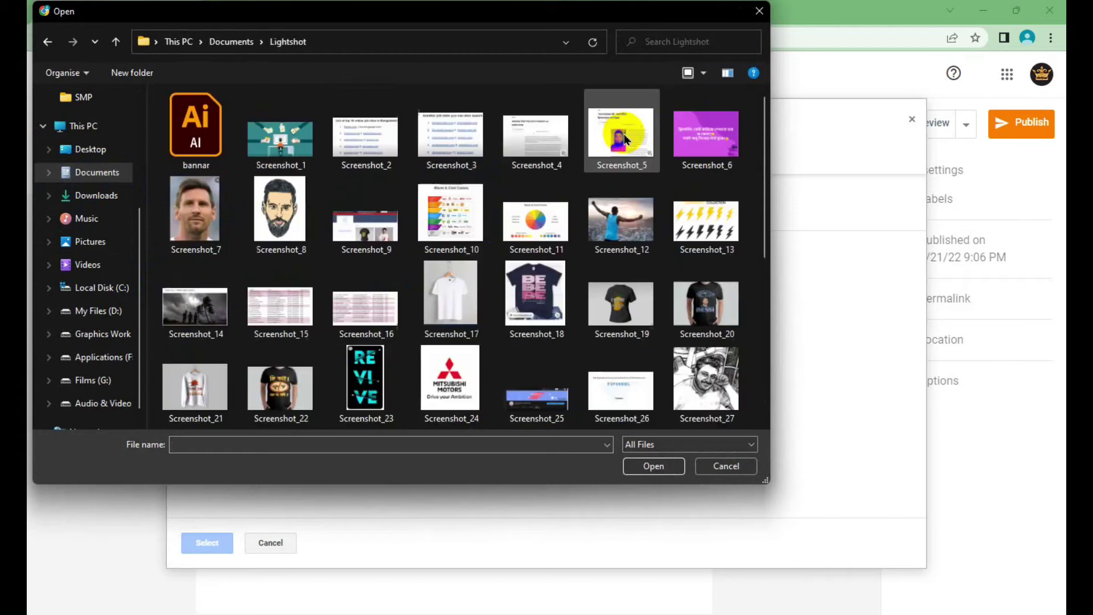
scroll(450, 228, down, 5)
click(706, 388)
click(656, 466)
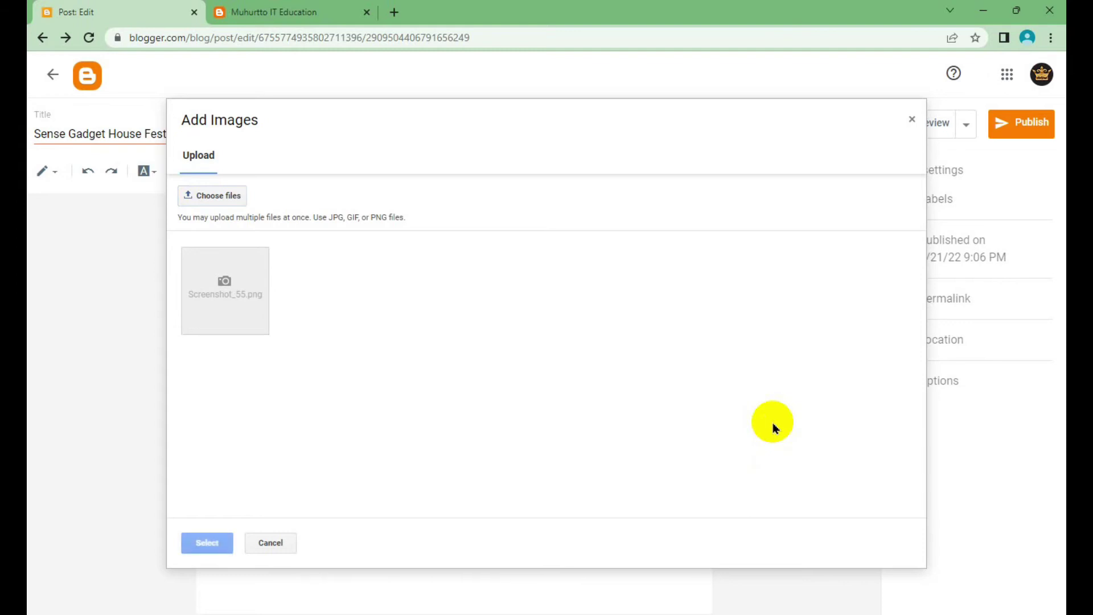
click(285, 328)
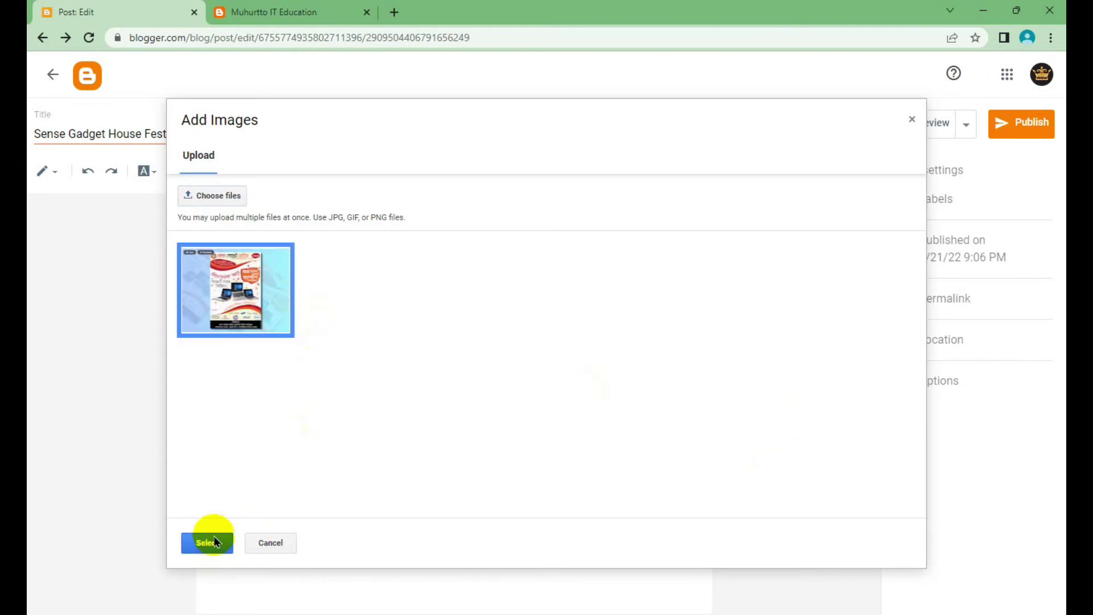
click(207, 543)
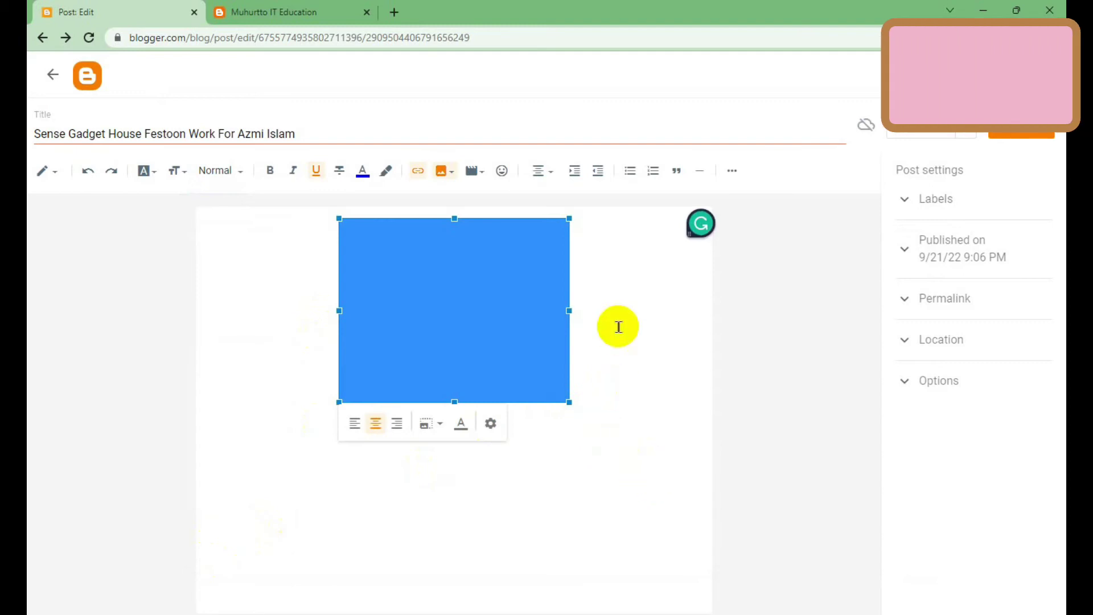
Step: Drag the image's corner handle to enlarge it to nearly the full post width
click(453, 390)
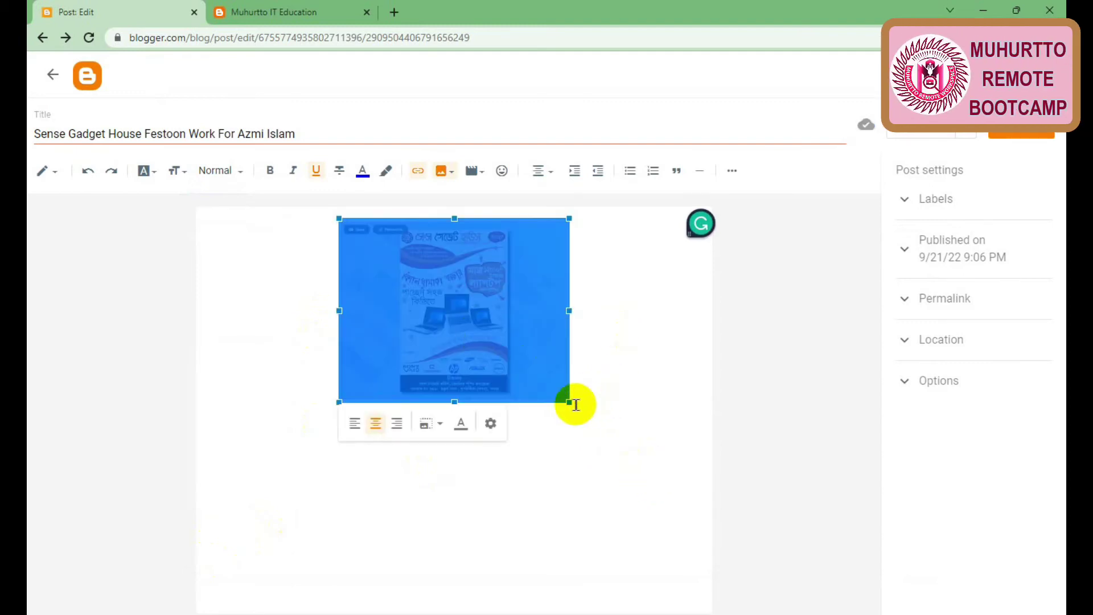
drag(570, 401, 715, 508)
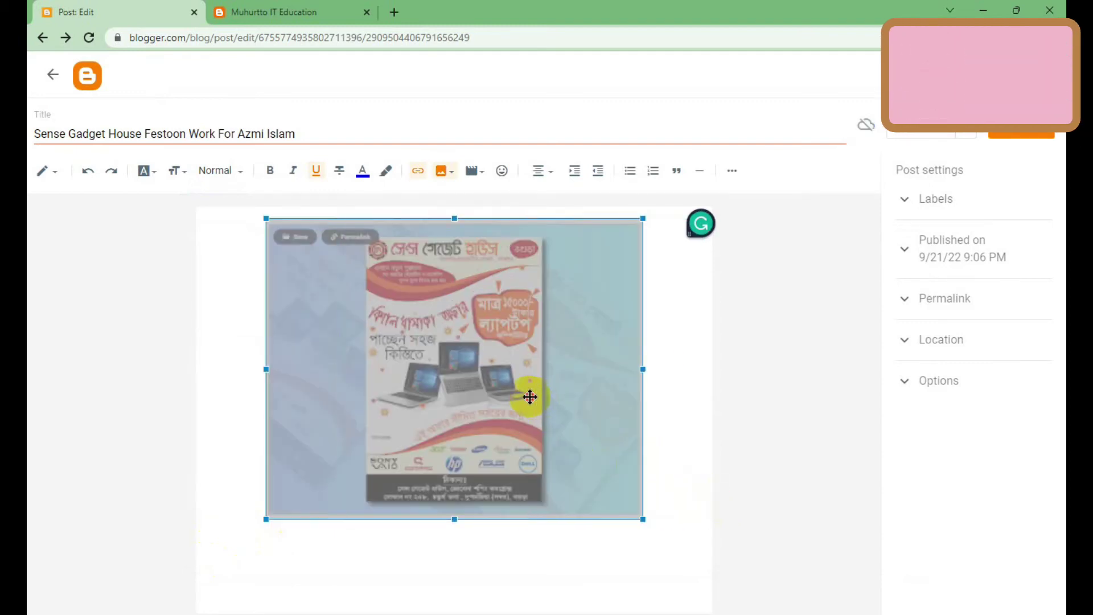
drag(642, 519, 683, 557)
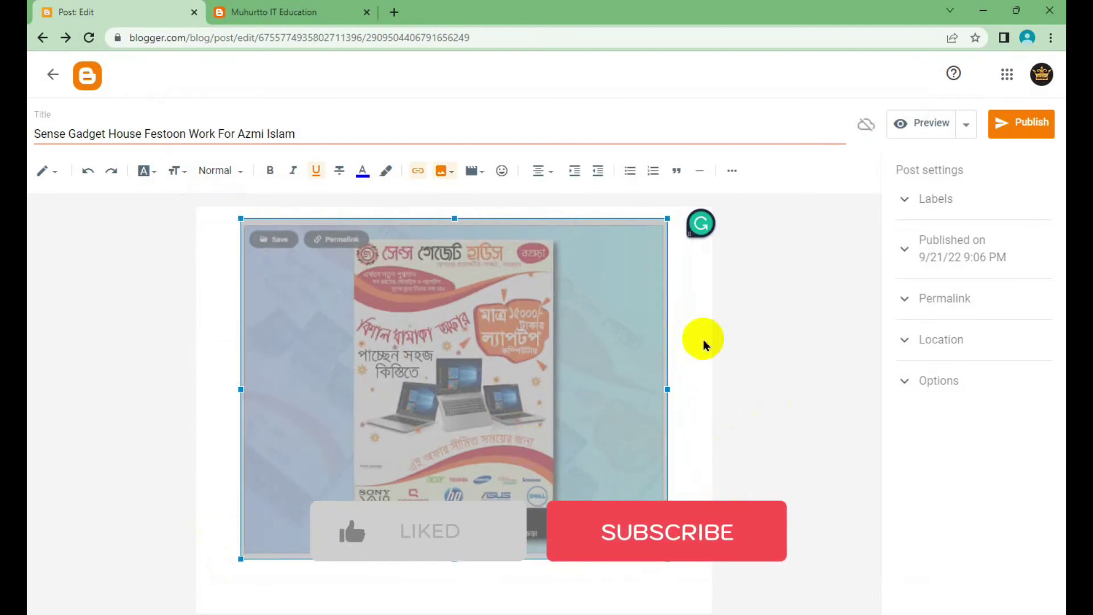
click(785, 301)
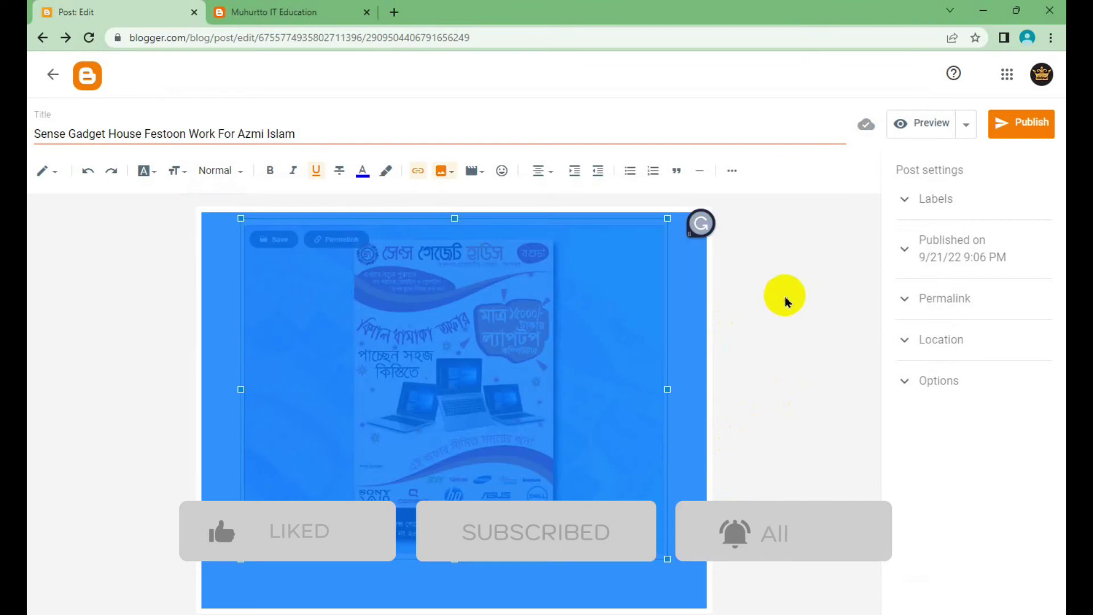
click(713, 312)
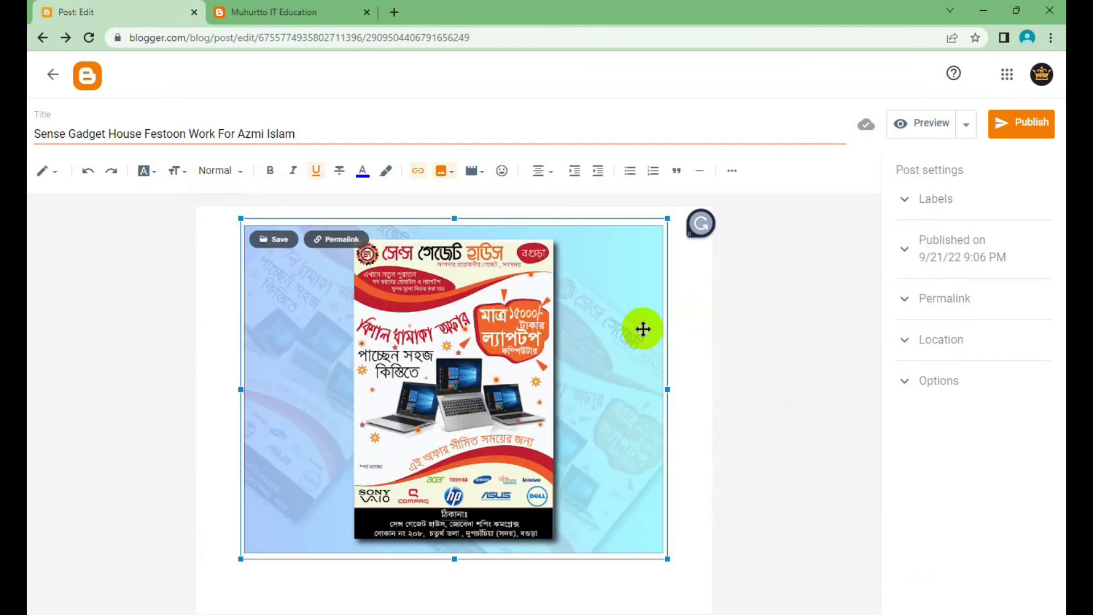
Step: Dismiss the link preview and put the cursor on the empty line below the image
click(215, 274)
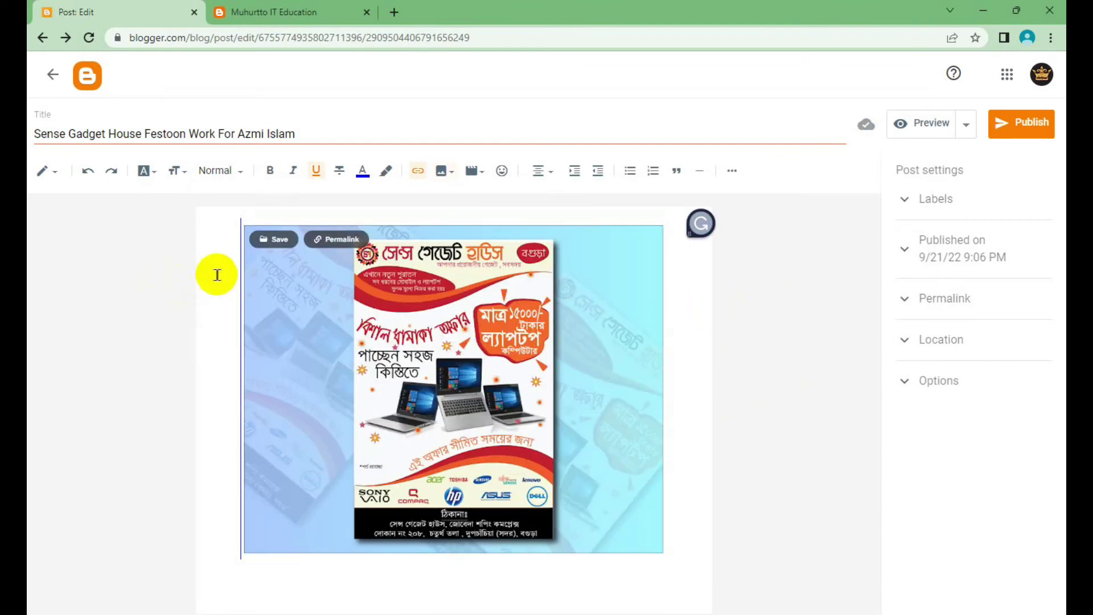
click(242, 323)
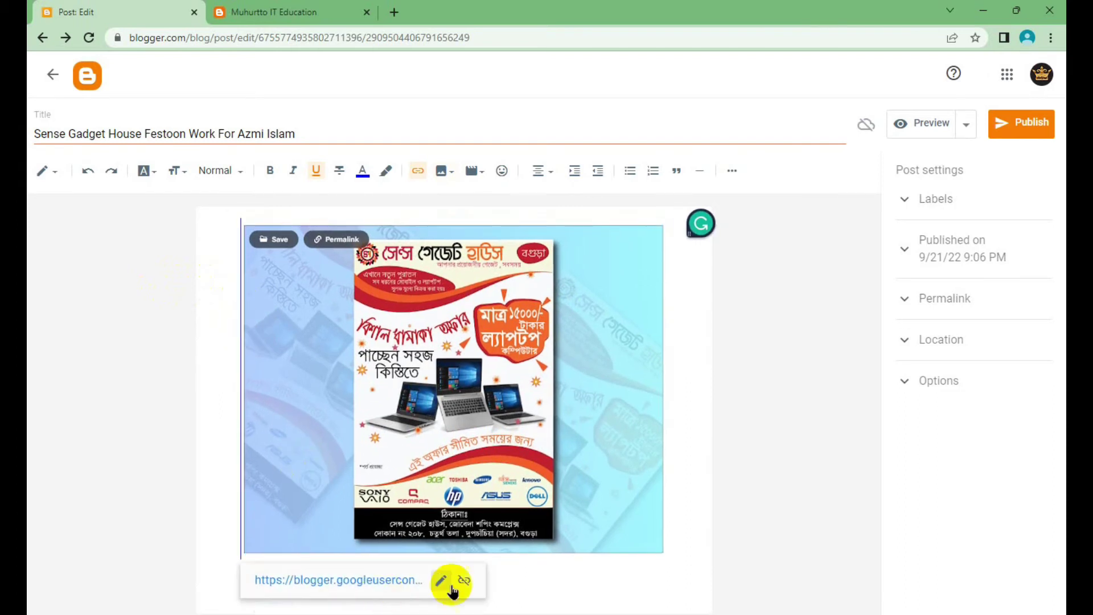
click(564, 577)
click(433, 492)
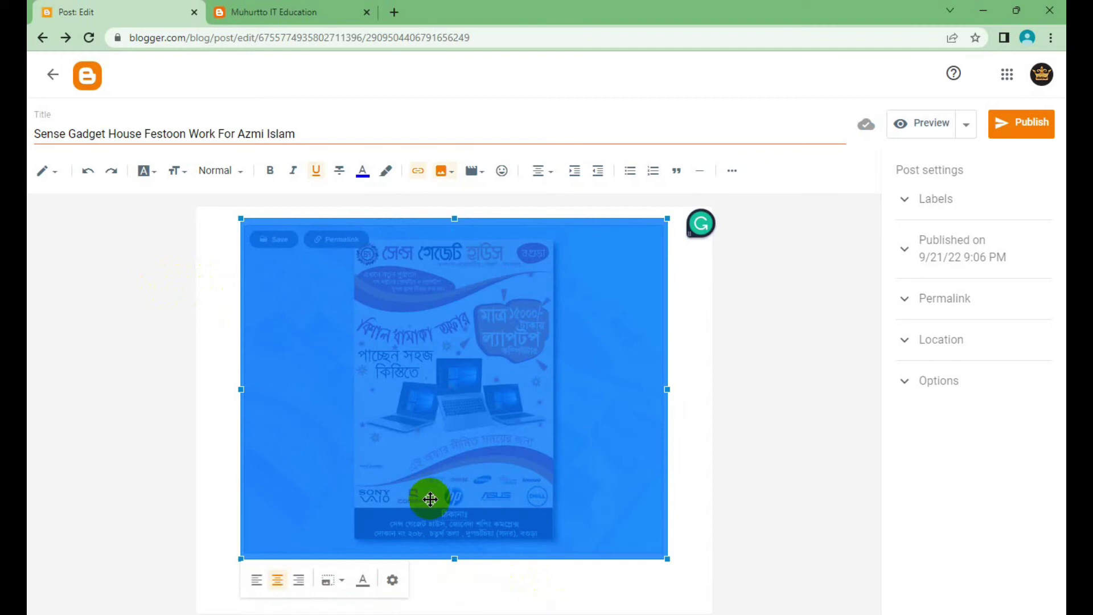
click(529, 577)
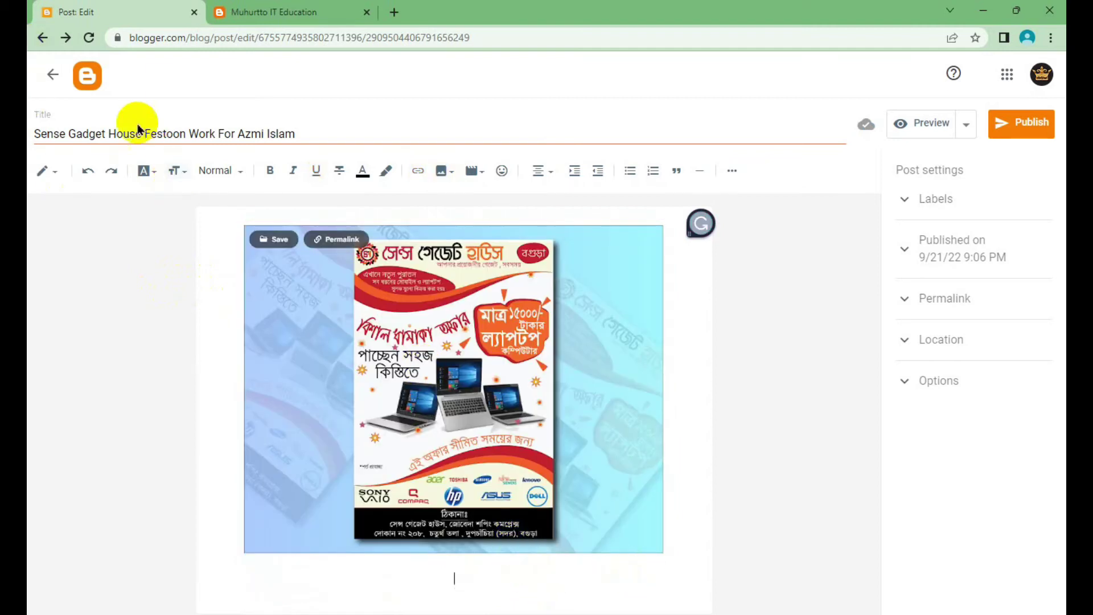
Step: Copy the post title and paste it on the empty line beneath the festoon image
drag(317, 132, 51, 132)
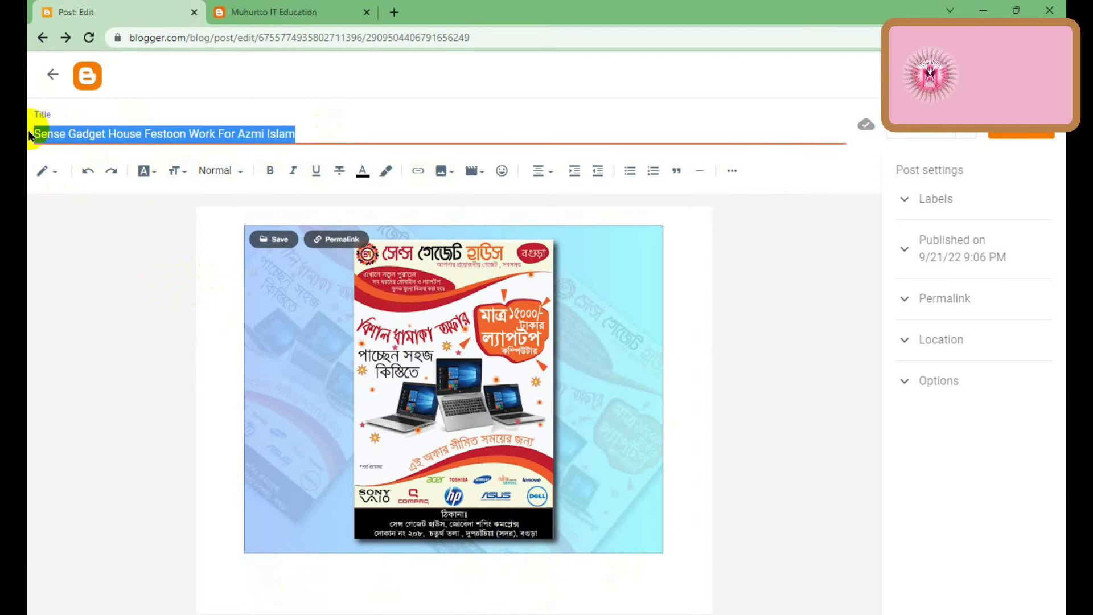
key(BackSpace)
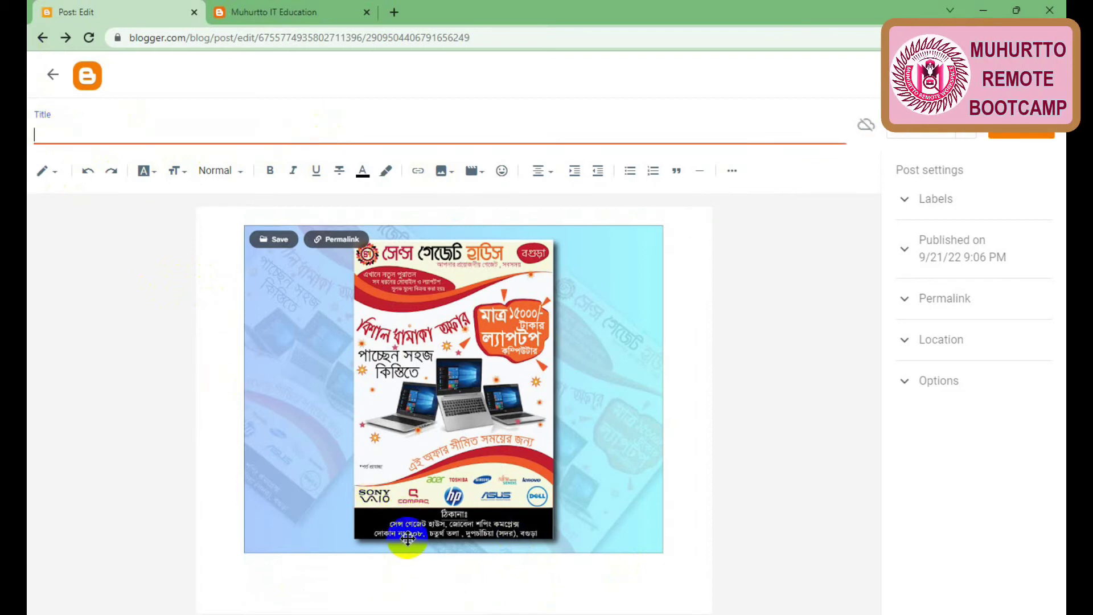
key(ctrl+z)
click(417, 581)
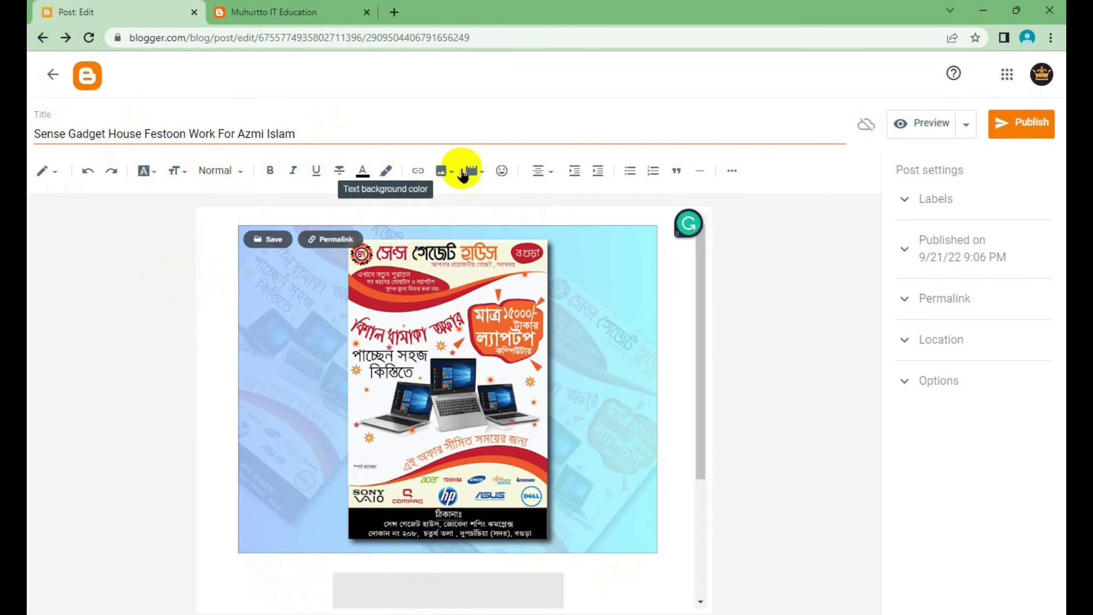
click(570, 589)
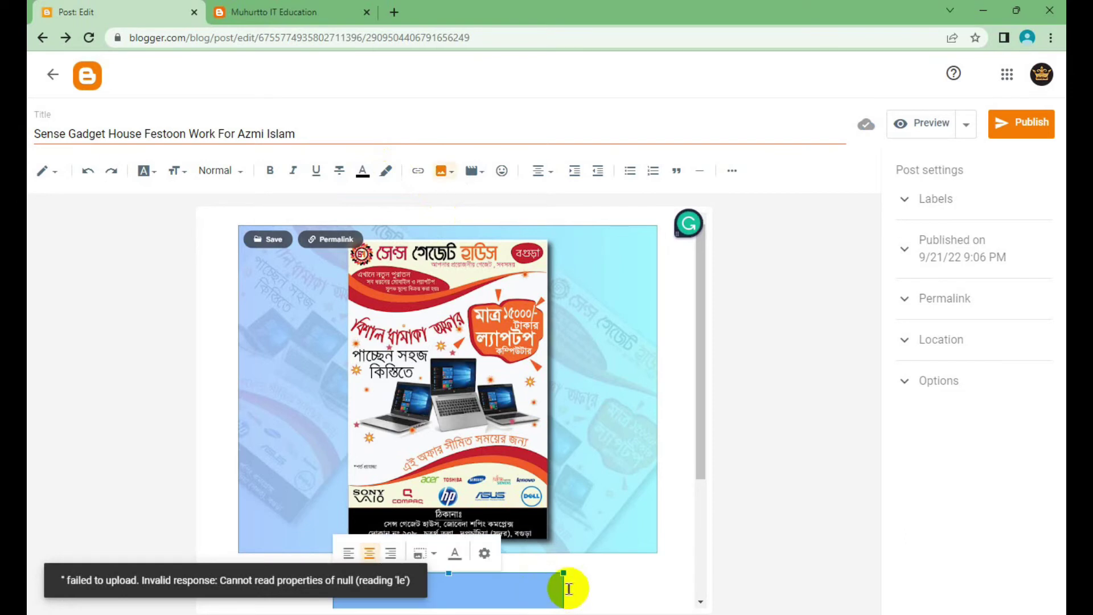
scroll(531, 566, down, 1)
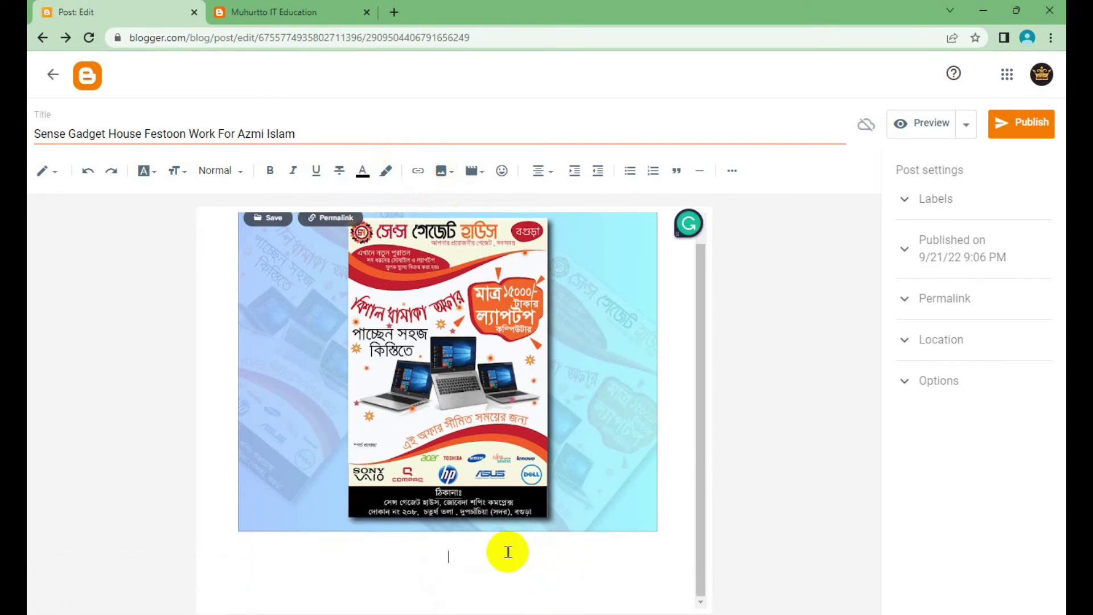
drag(301, 133, 85, 135)
key(ctrl+c)
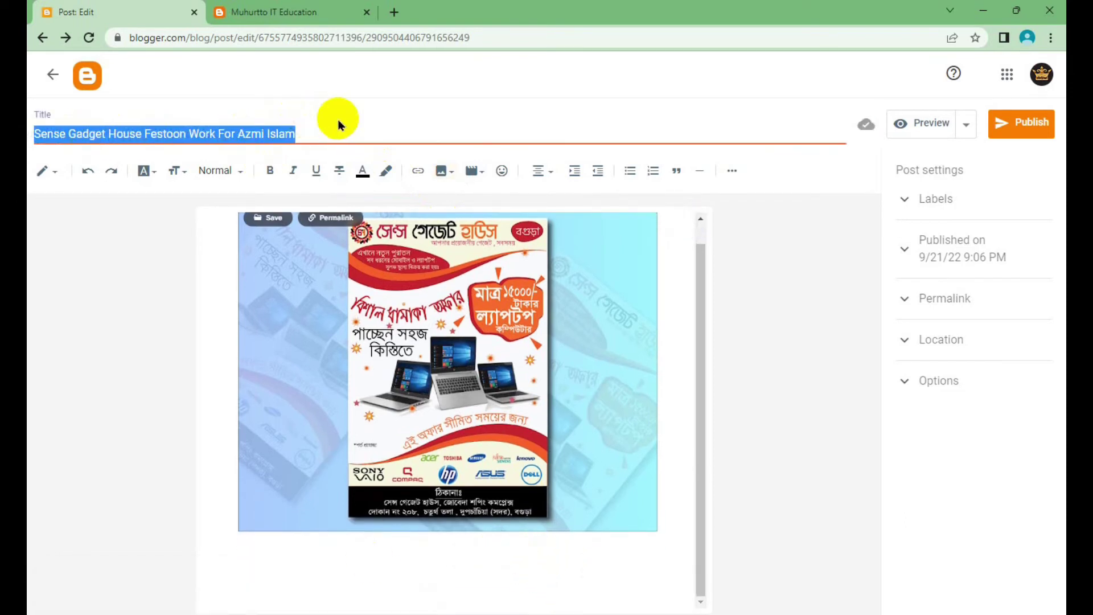
click(456, 571)
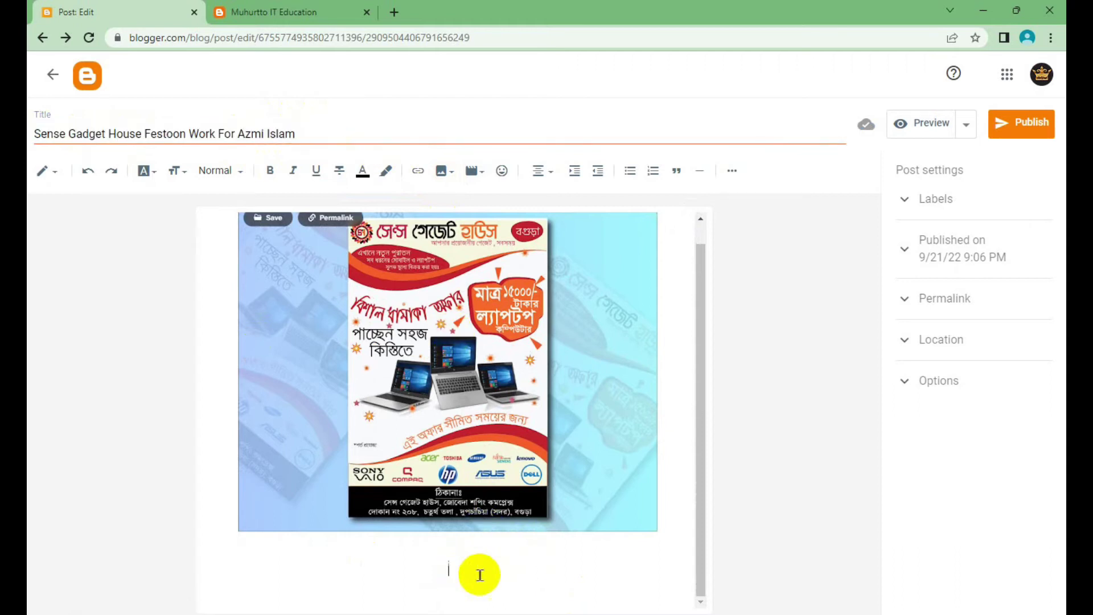
key(ctrl+v)
Step: Format the pasted title line as a Major Heading
drag(583, 570, 286, 576)
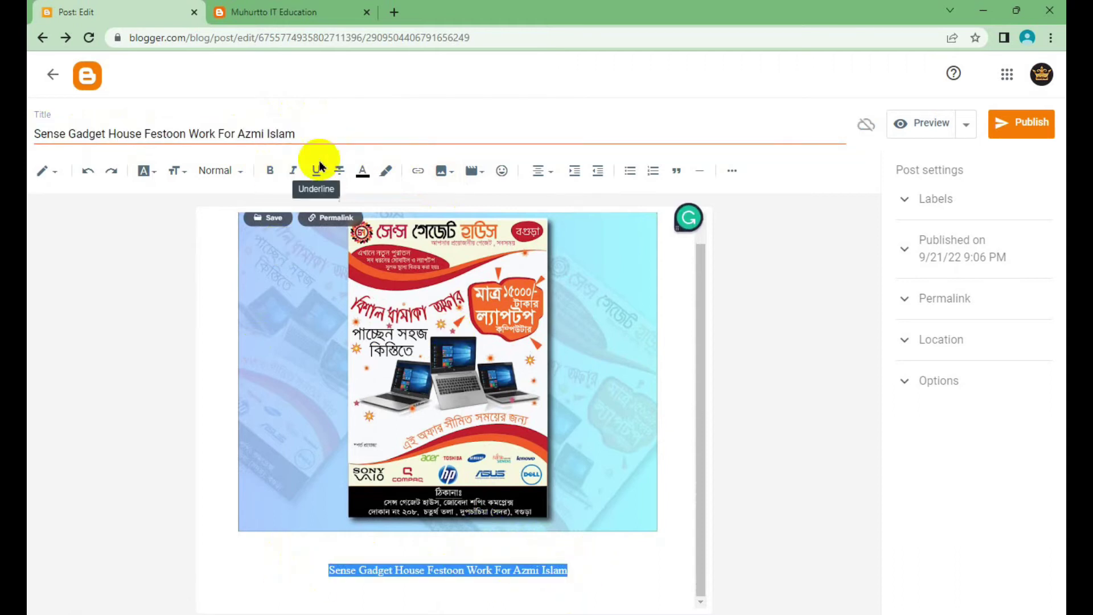
click(238, 171)
click(252, 201)
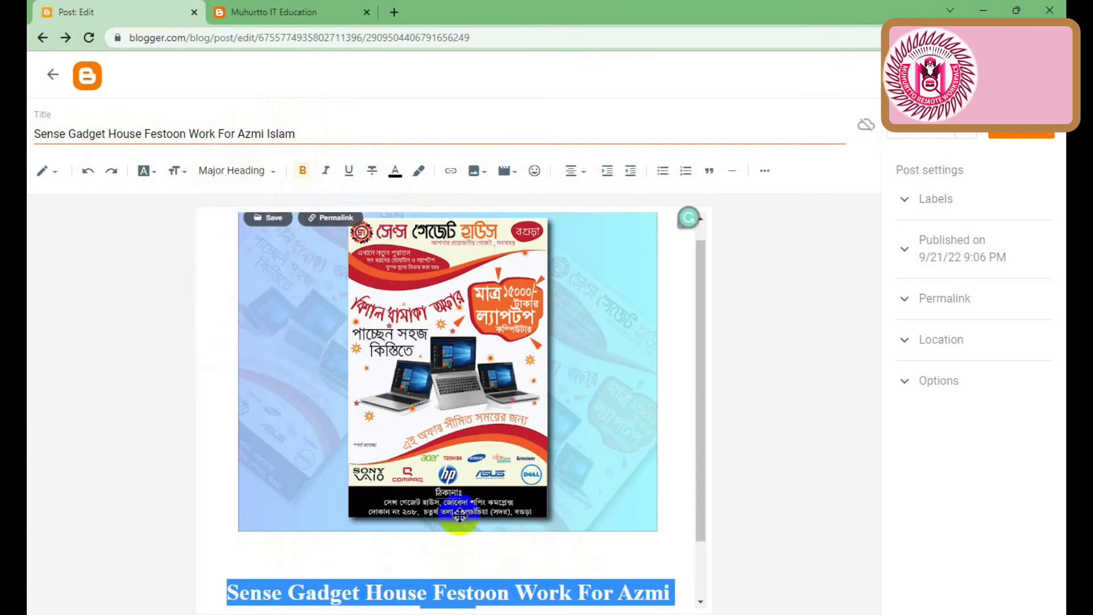
scroll(456, 513, down, 1)
click(506, 561)
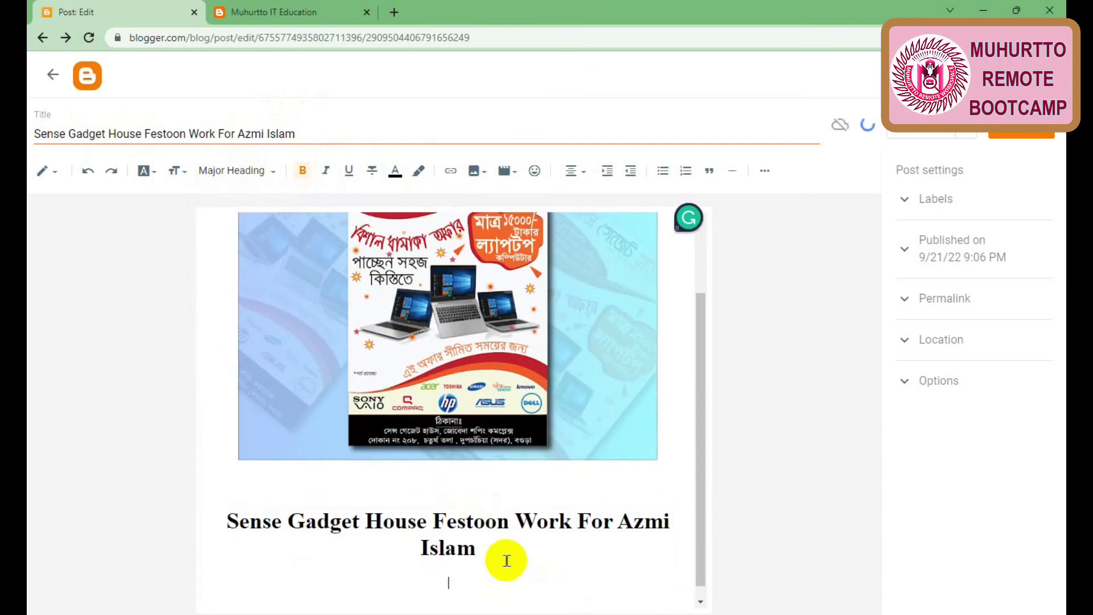
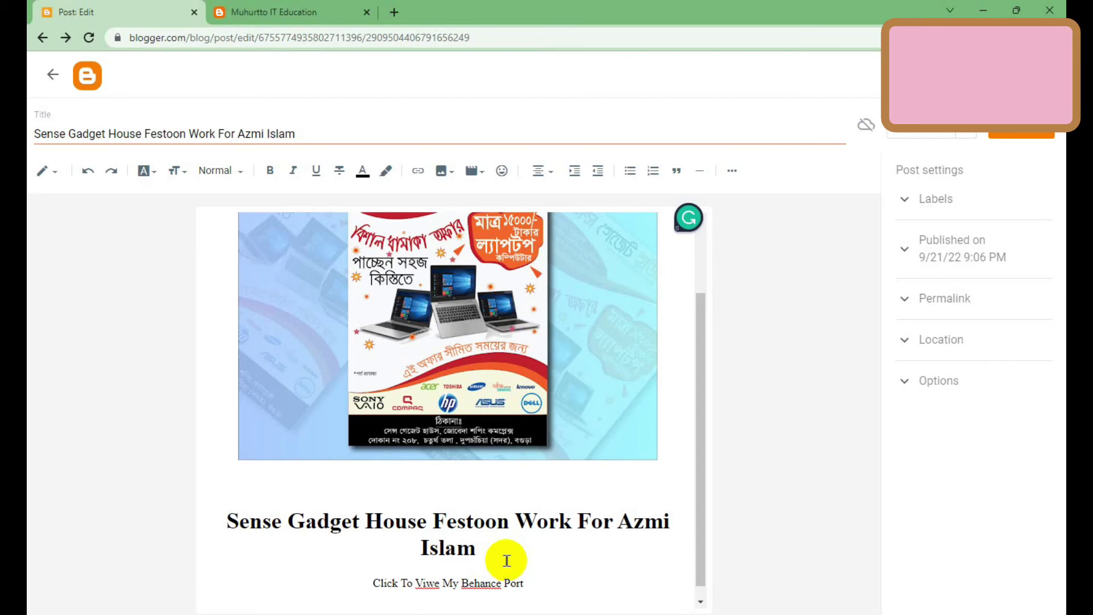
Step: Correct the misspelled word to 'Portfolio' using the spelling suggestions
text(lio)
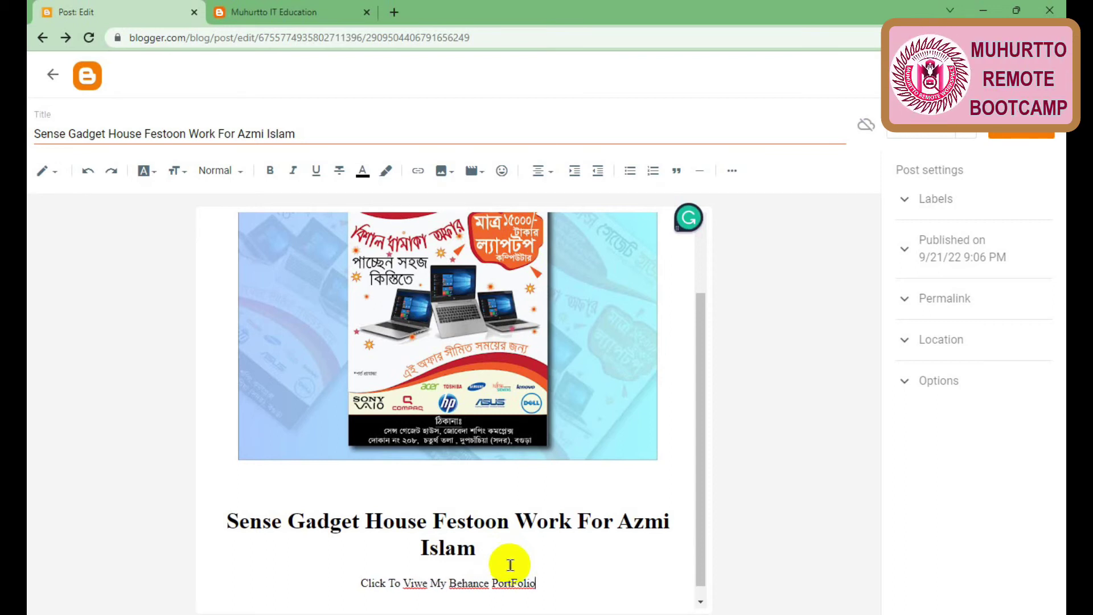
right_click(514, 579)
click(610, 373)
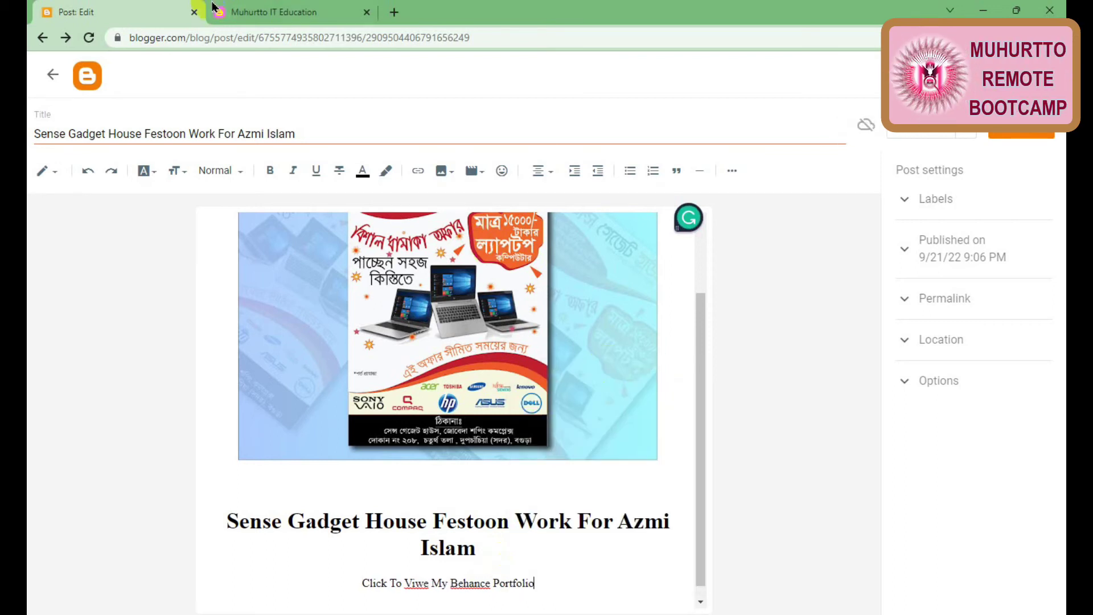
Step: Make the 'Click To Viwe My Behance Portfolio' line a Major Heading
drag(535, 584, 361, 579)
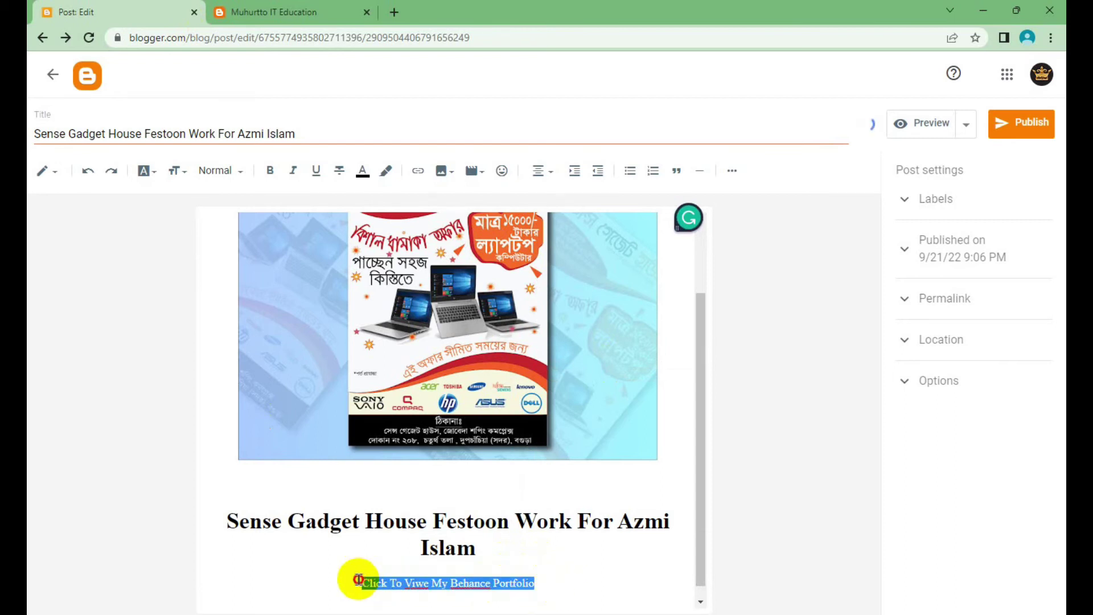
click(237, 171)
click(249, 200)
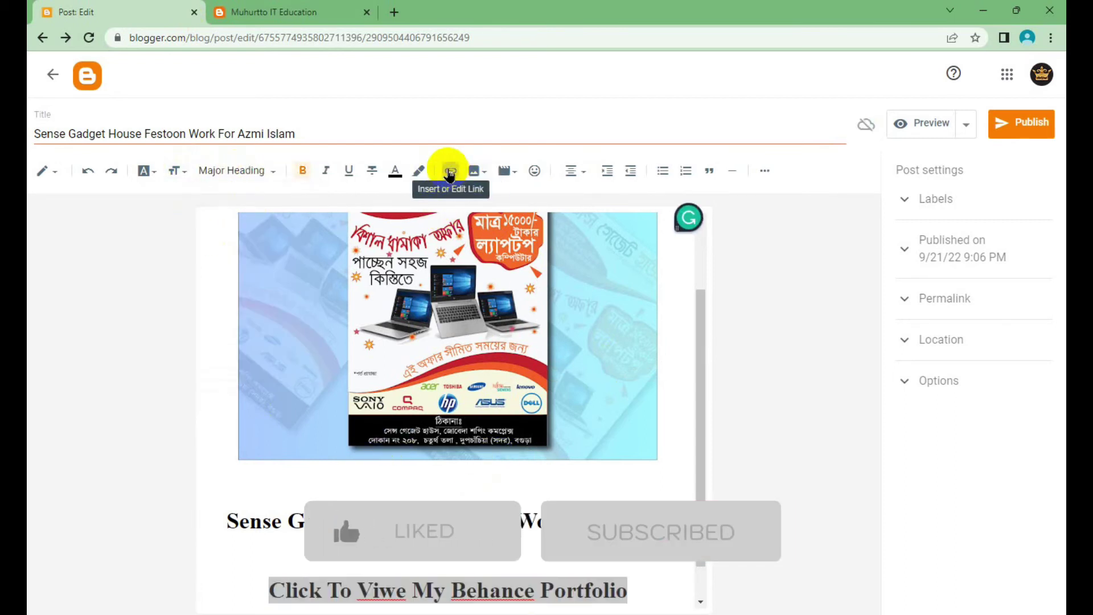
Step: Start a link on the heading, set to open in a new window
click(450, 171)
click(446, 364)
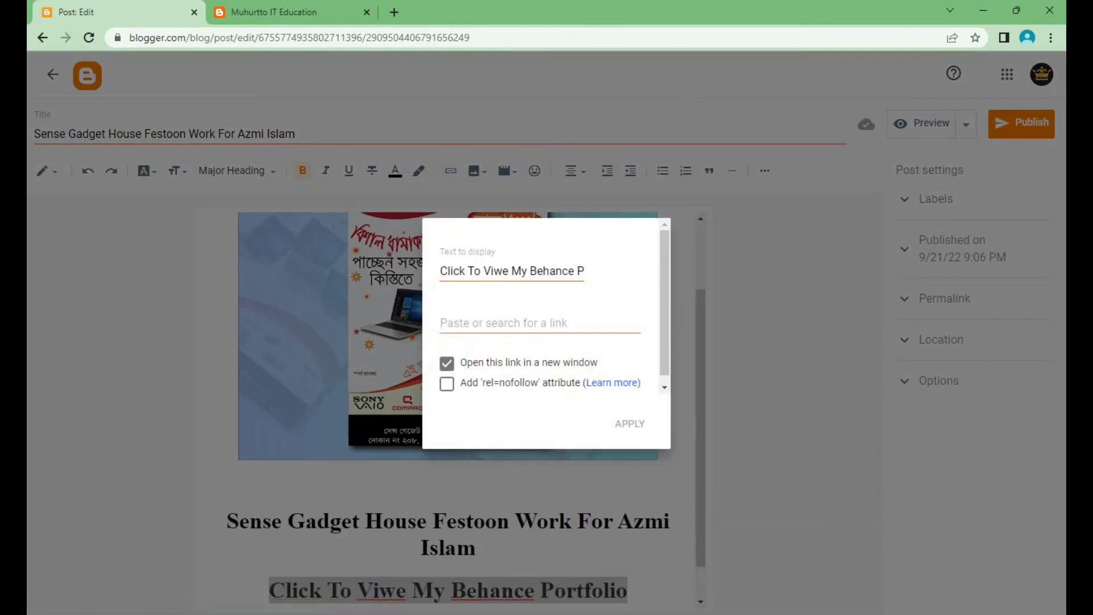
click(581, 570)
Step: Copy the Sense Gadget House Festoon project's permalink and close the extra Behance tab
click(551, 39)
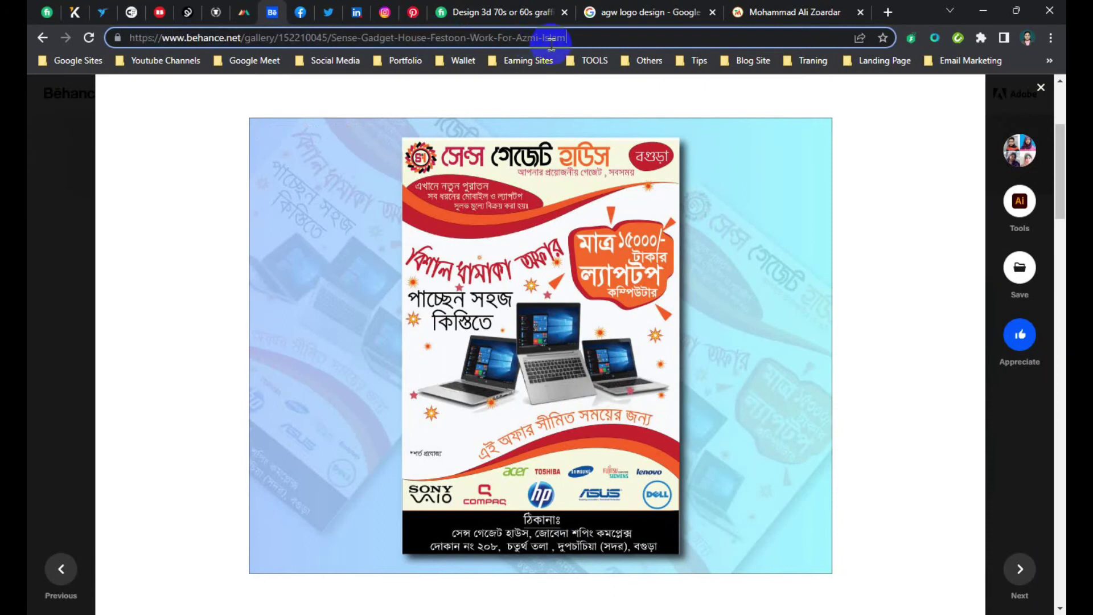
scroll(757, 276, down, 8)
scroll(703, 330, up, 10)
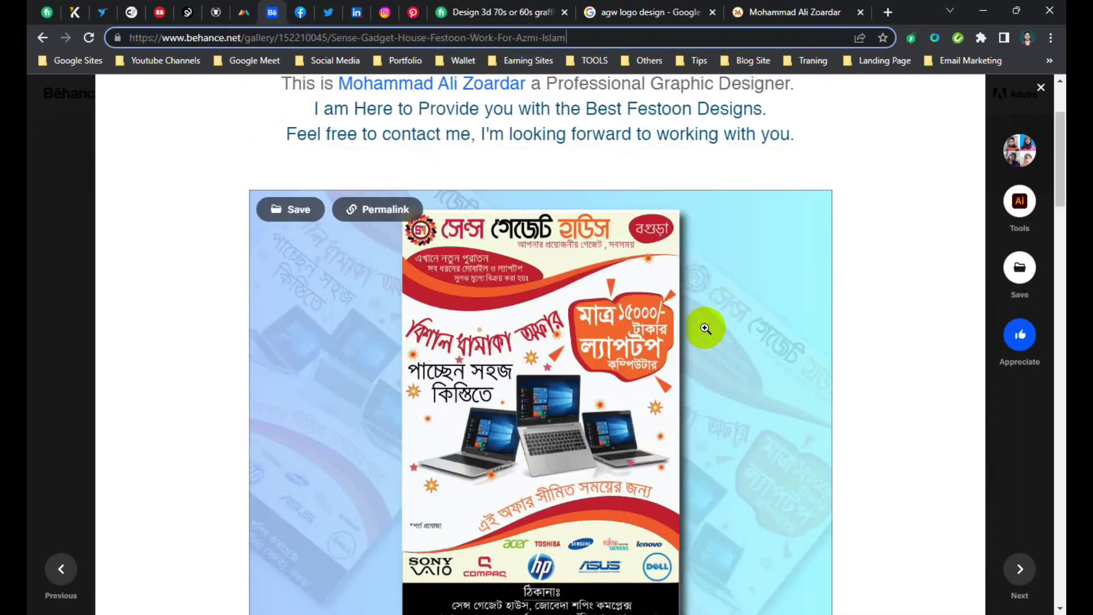
click(612, 332)
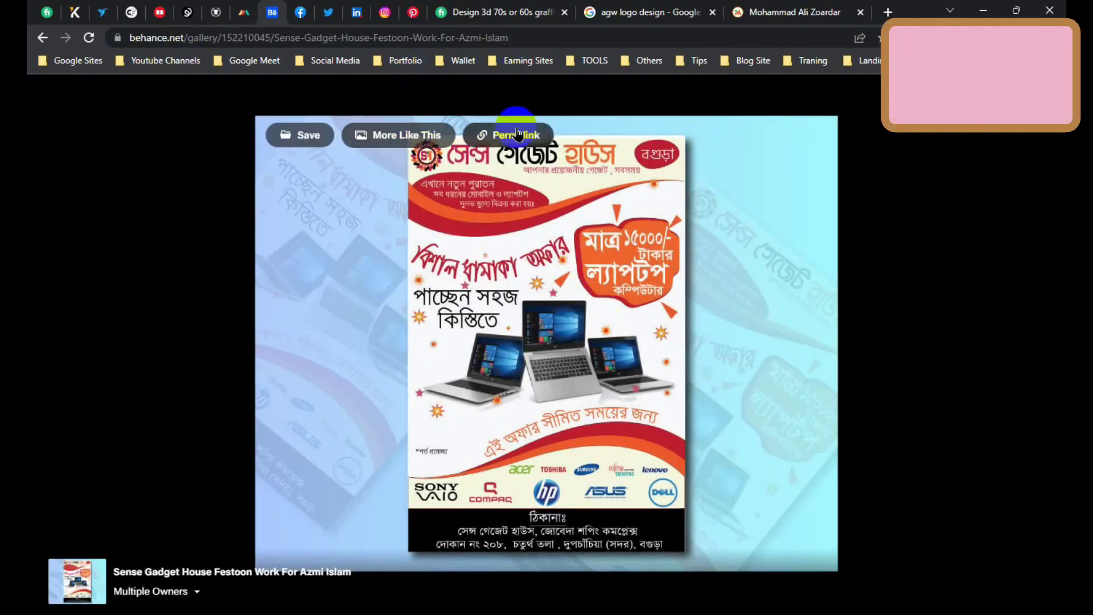
click(517, 134)
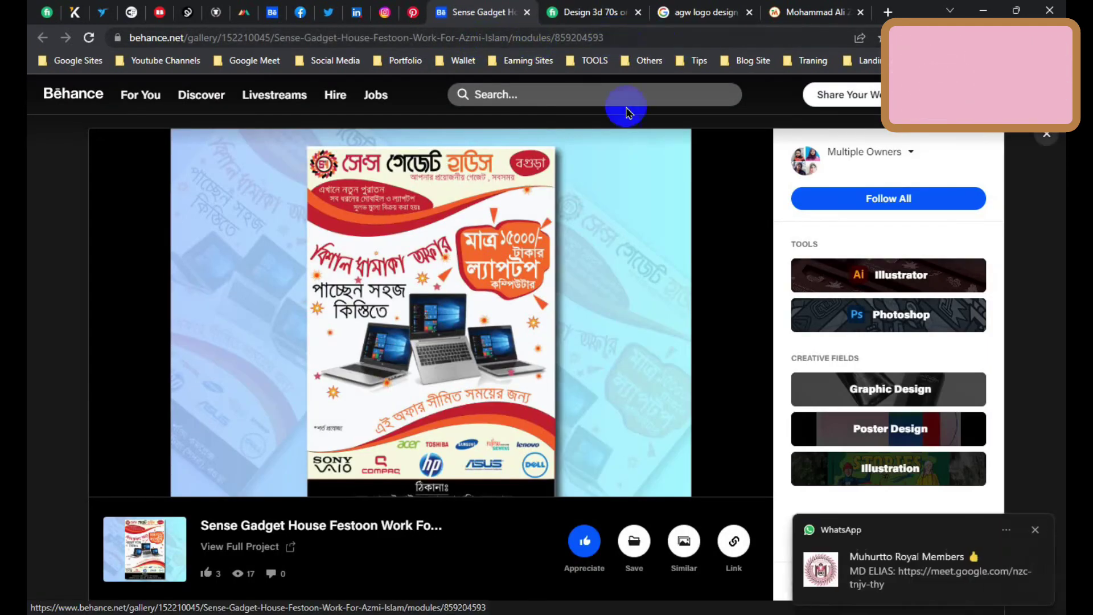
click(735, 555)
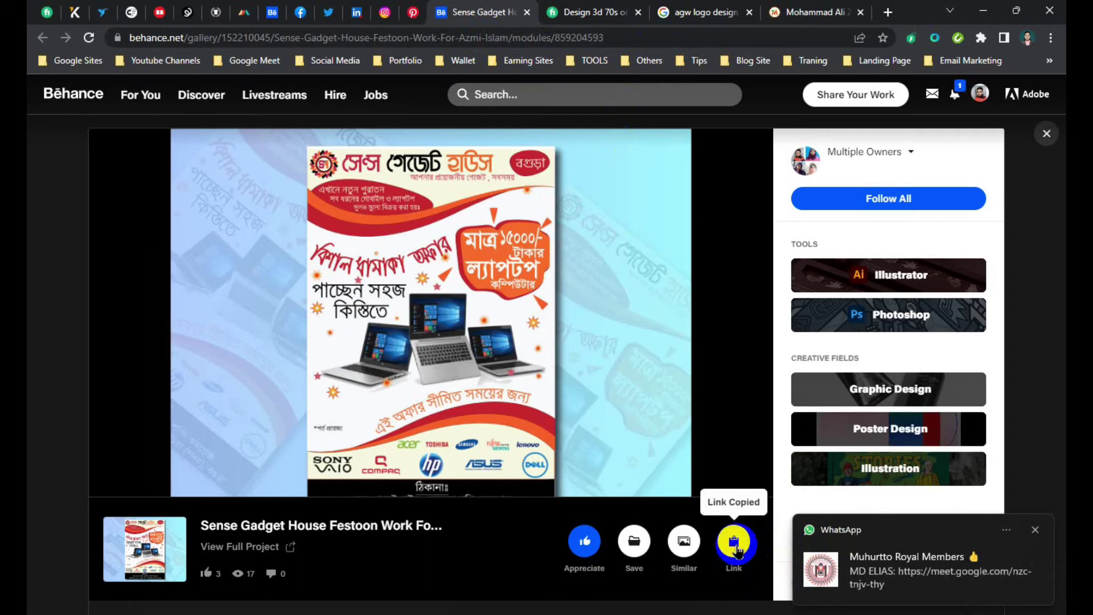
click(523, 15)
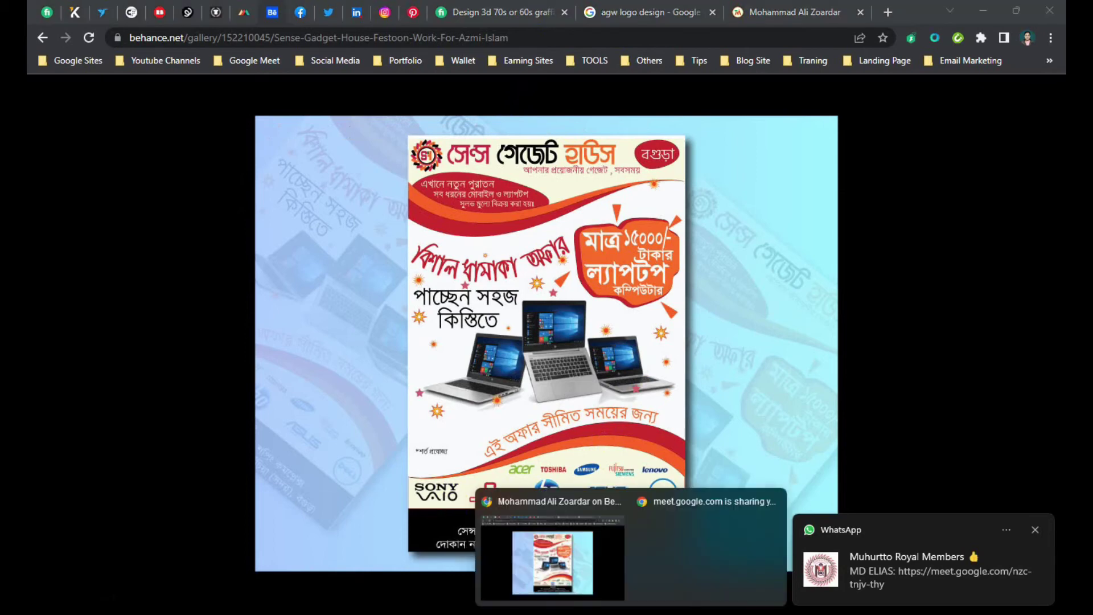
click(709, 546)
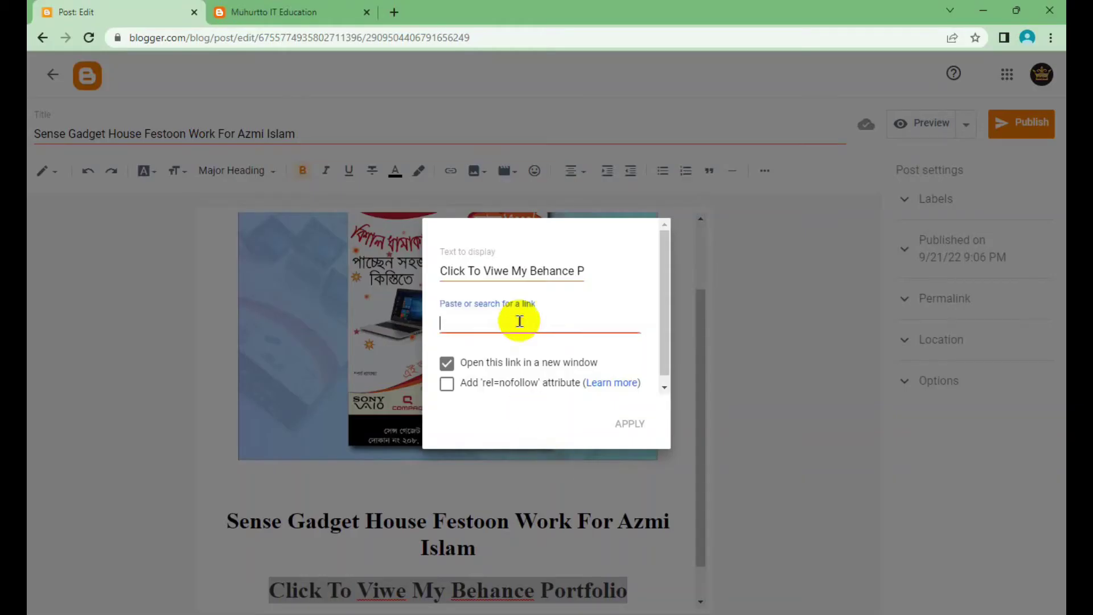
Step: Apply the Behance project link to the heading and add the label 'Behance'
click(630, 425)
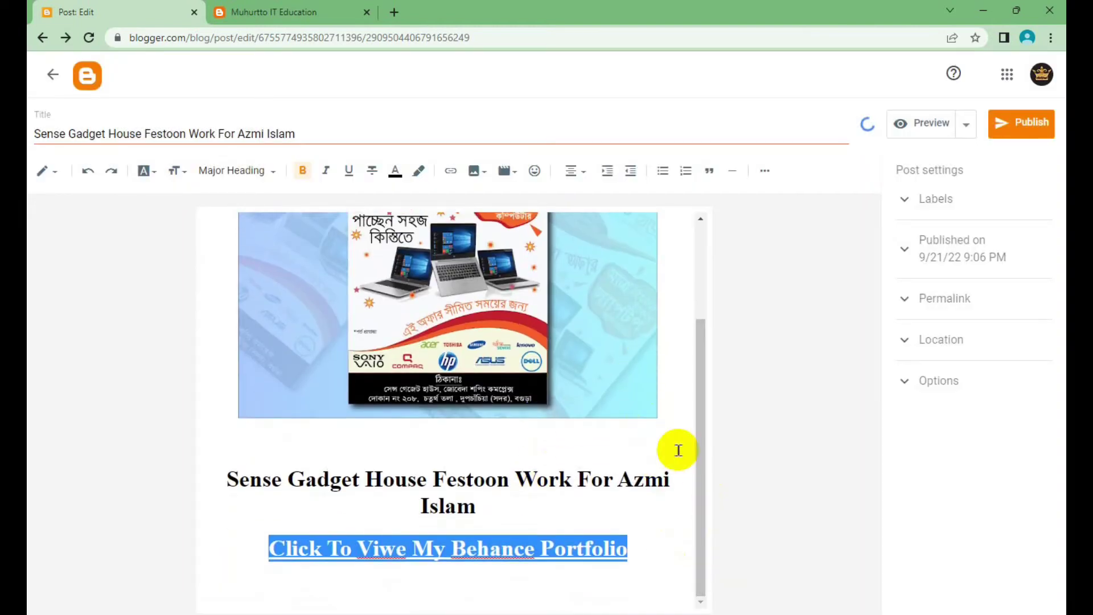
click(937, 199)
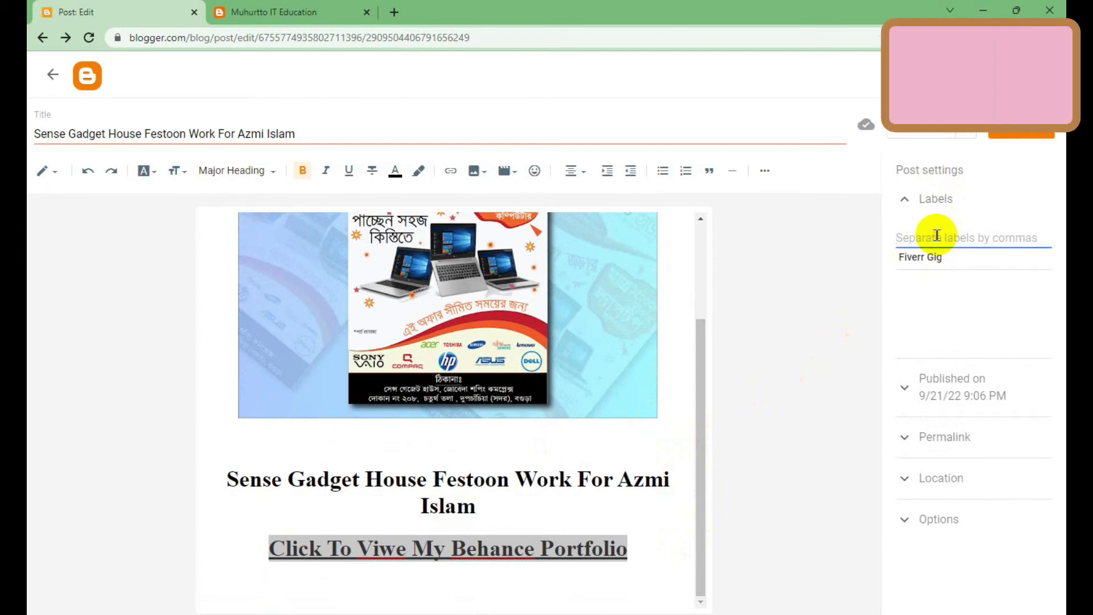
text(Behance)
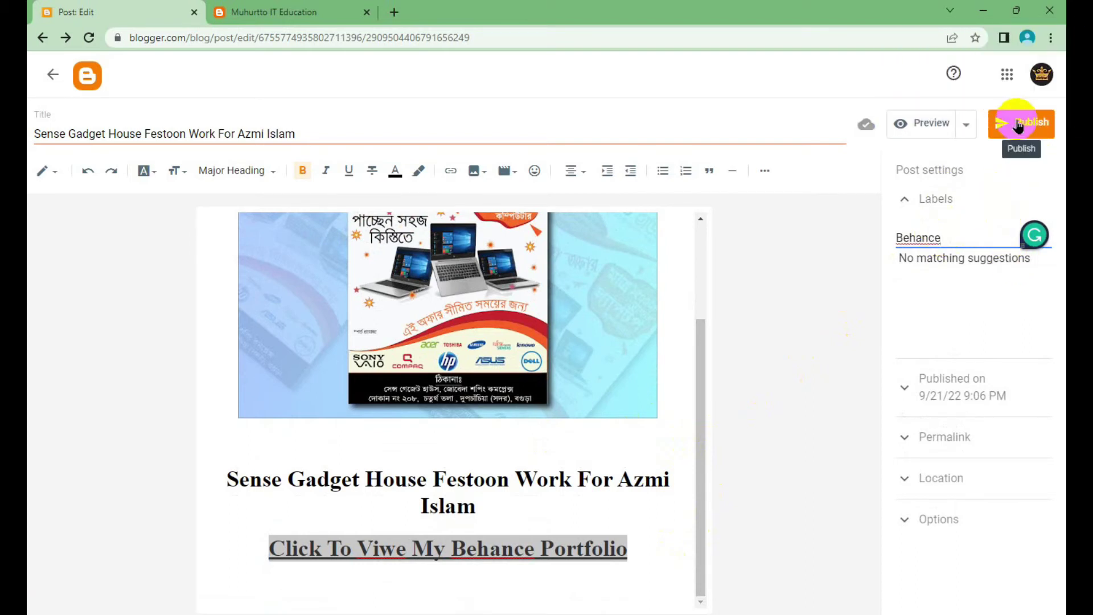
Step: Publish the post, confirming and dismissing the pending-uploads and leave-site warnings
click(1019, 127)
click(630, 381)
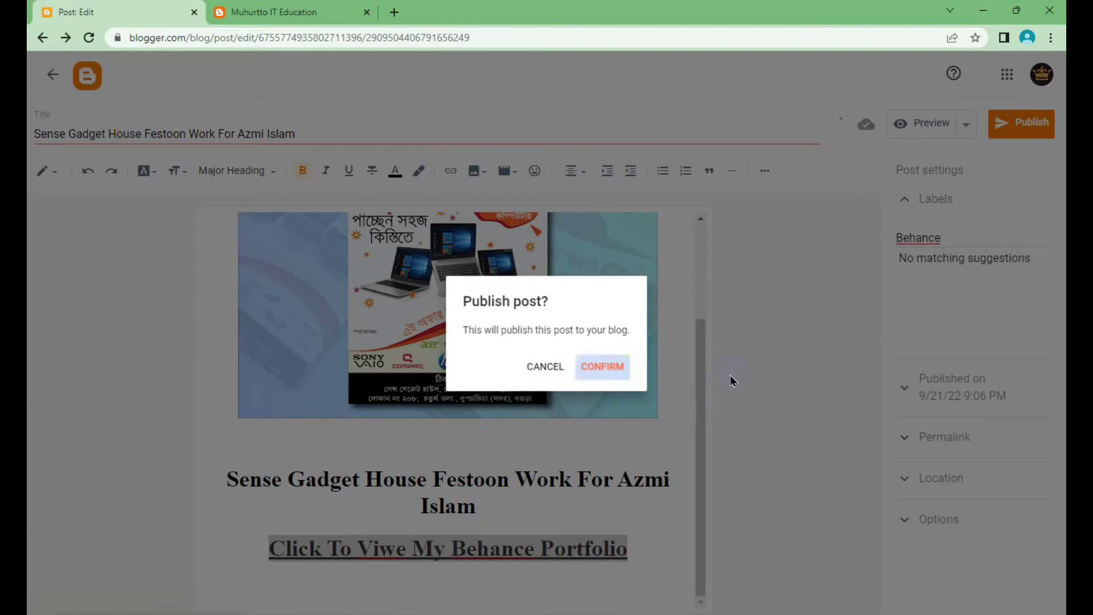
click(639, 129)
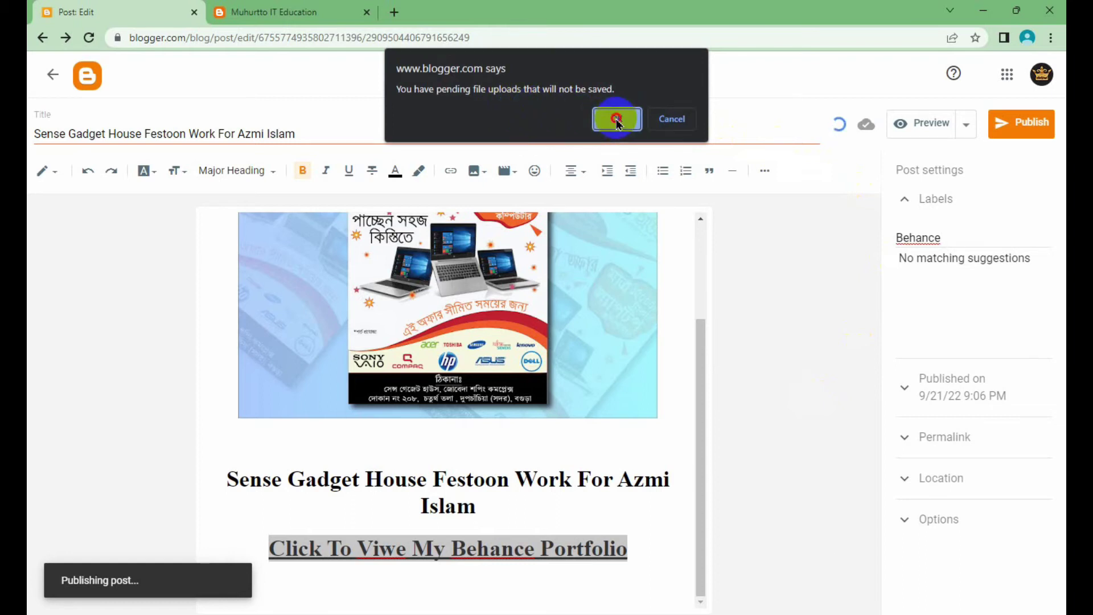
click(677, 119)
click(675, 120)
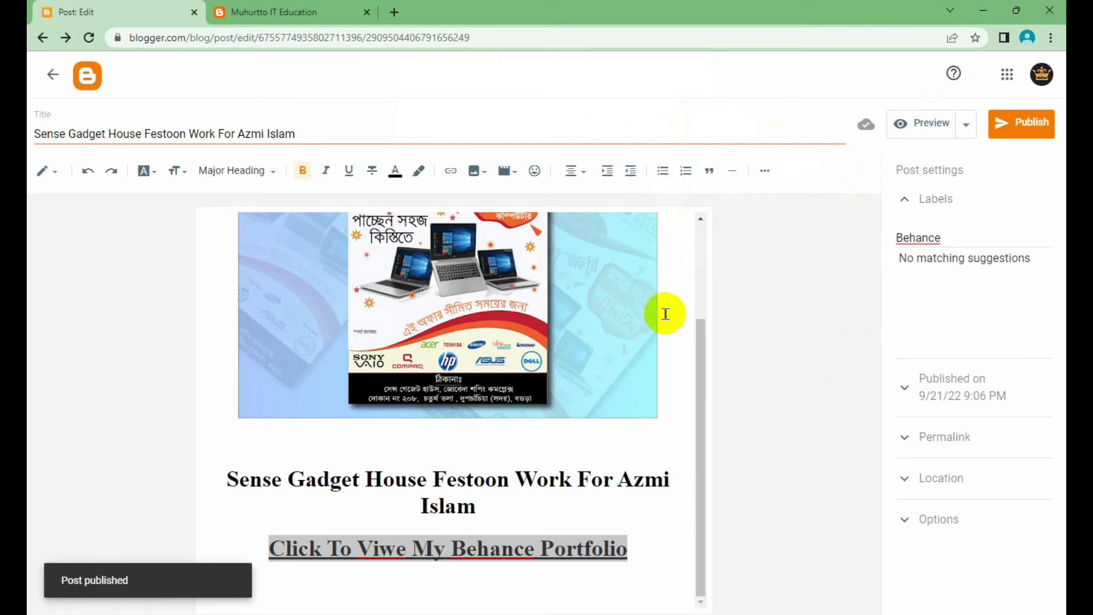
scroll(665, 314, up, 3)
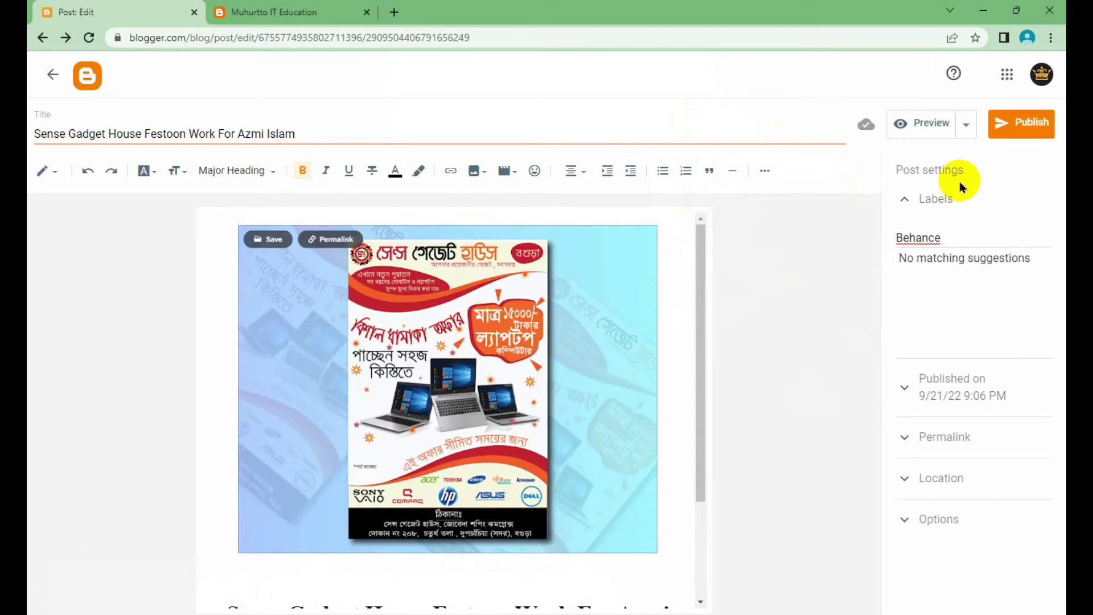
click(1021, 129)
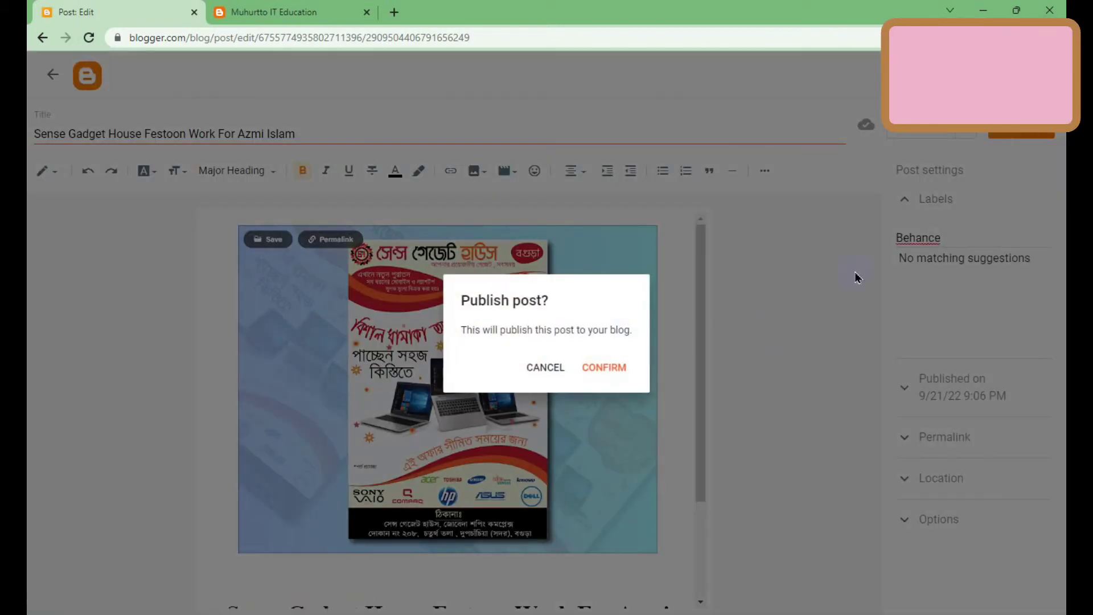
click(599, 367)
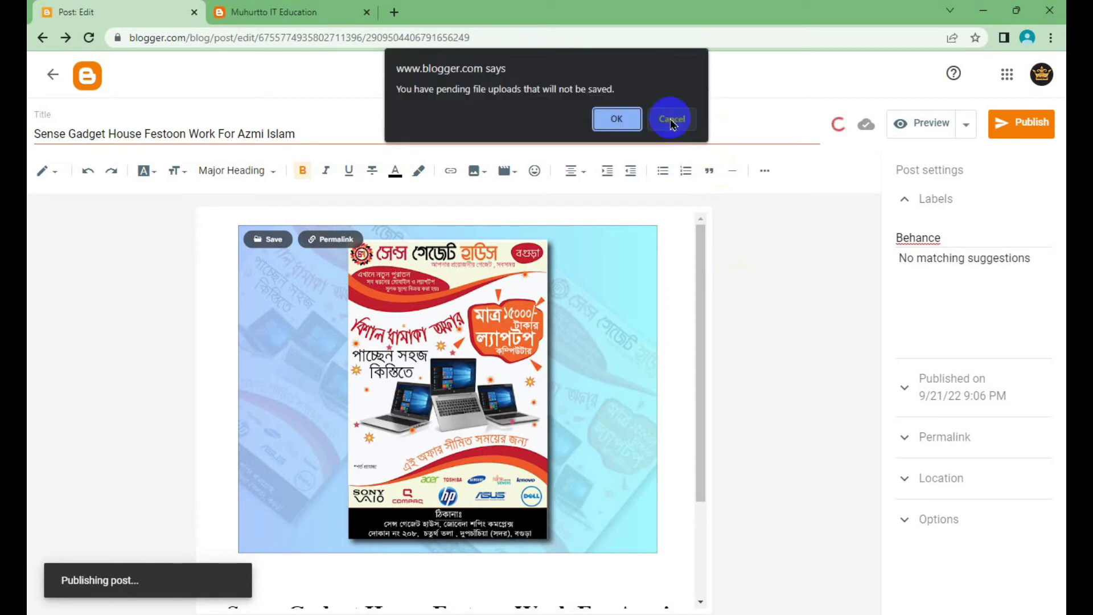
click(617, 118)
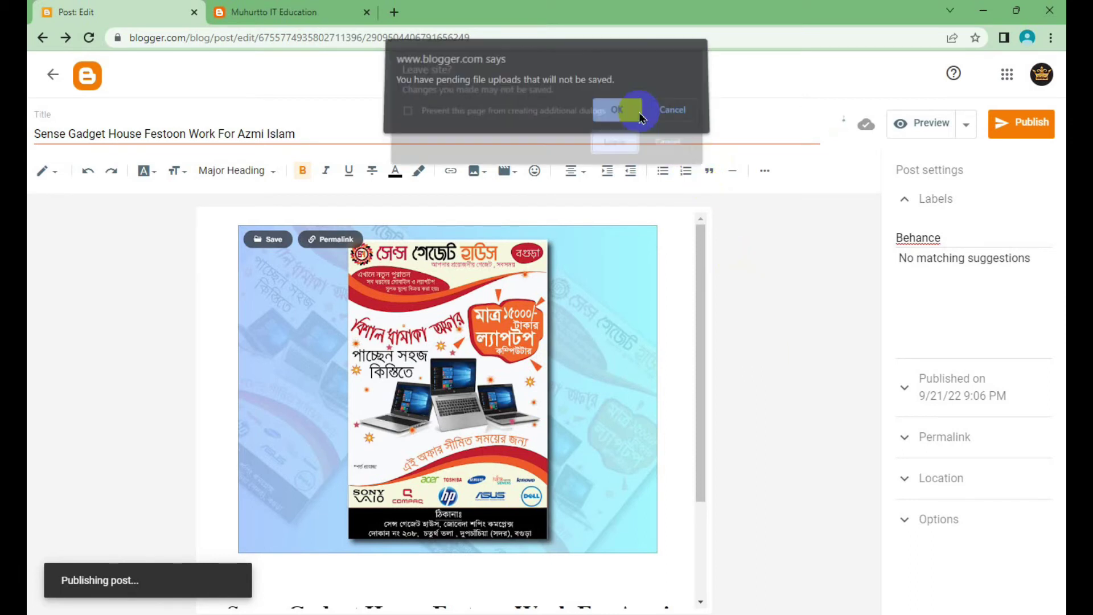
click(671, 139)
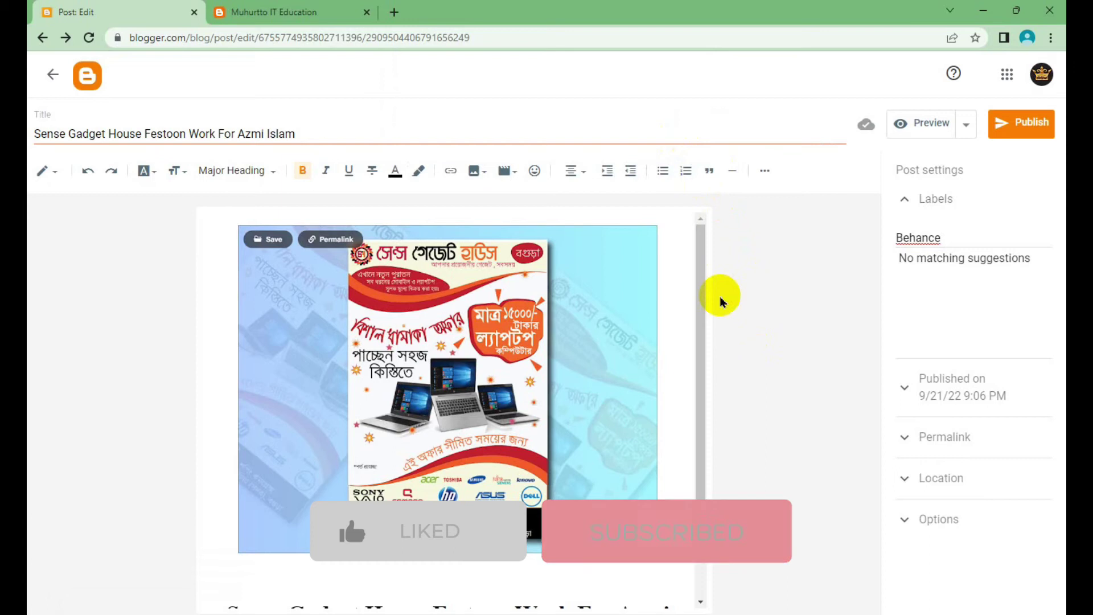
Step: Leave the editor despite pending uploads and reload to reach the posts list
click(52, 74)
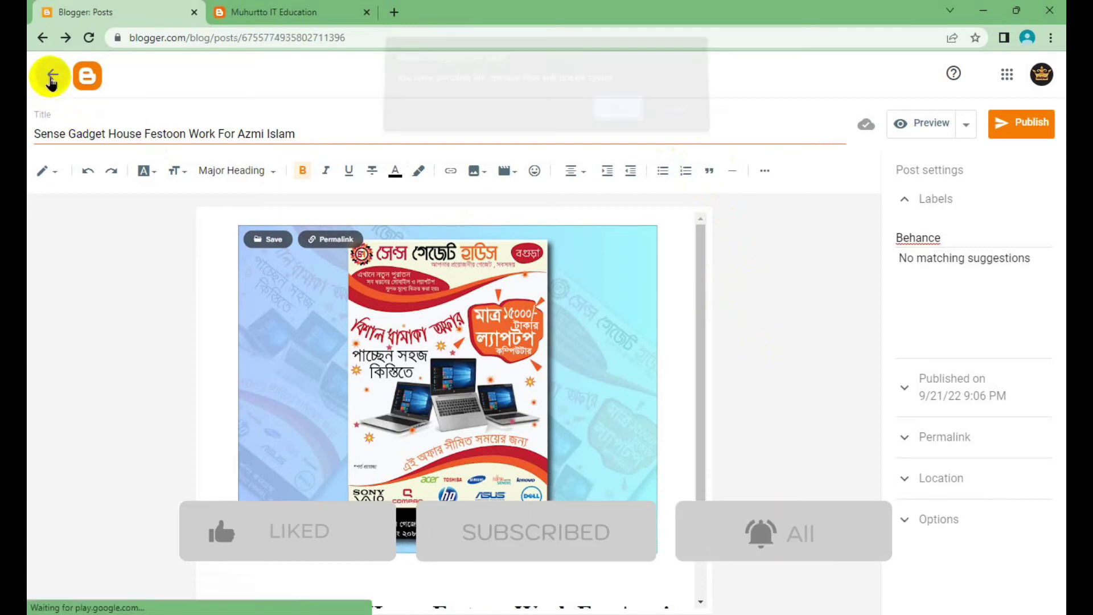
click(612, 114)
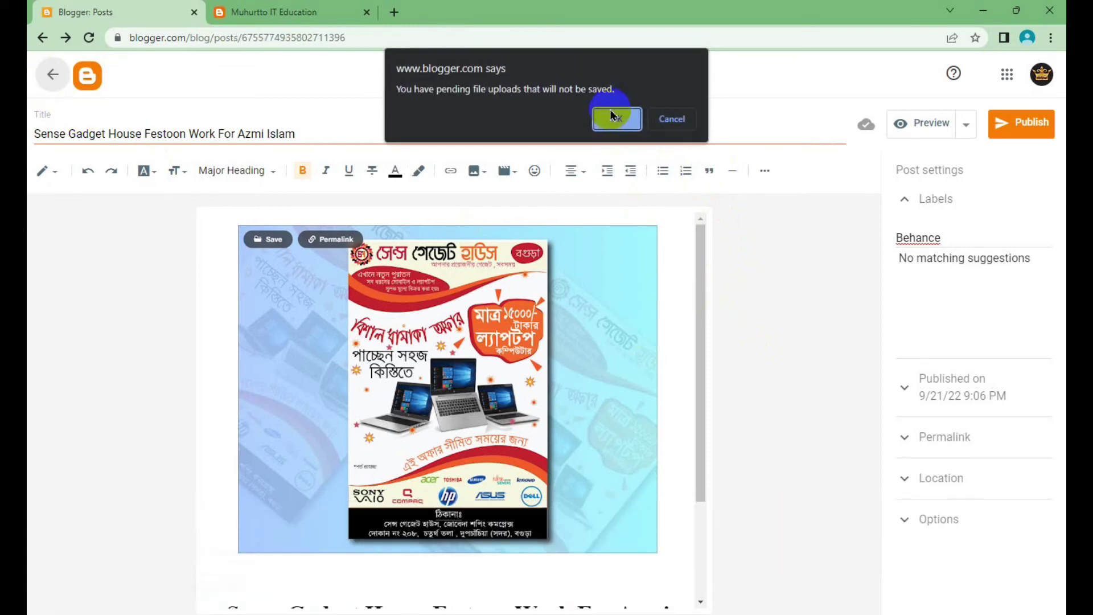
click(680, 121)
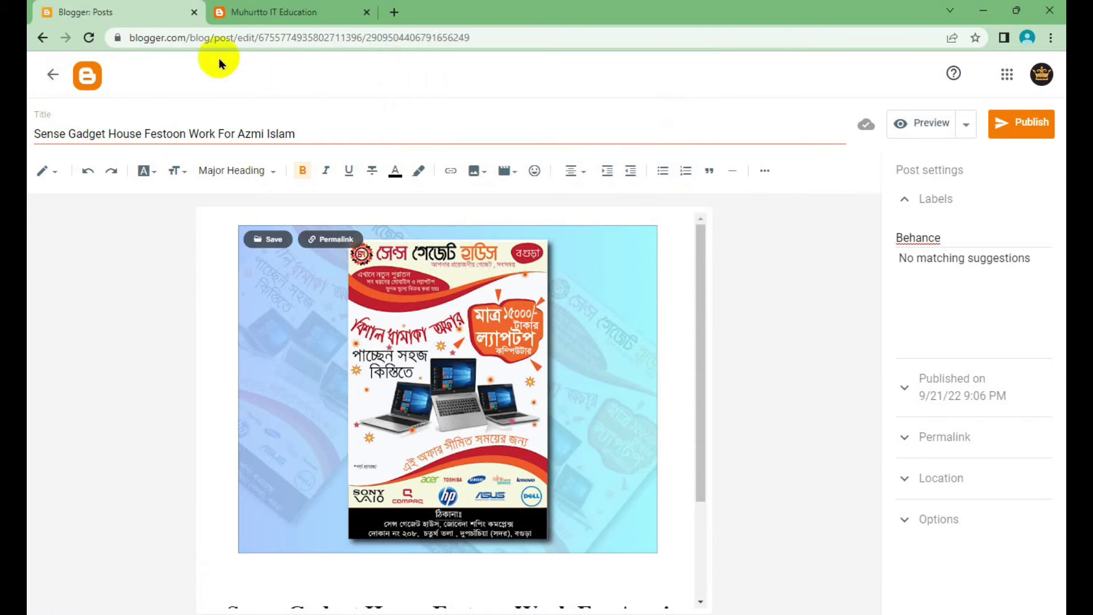
click(57, 74)
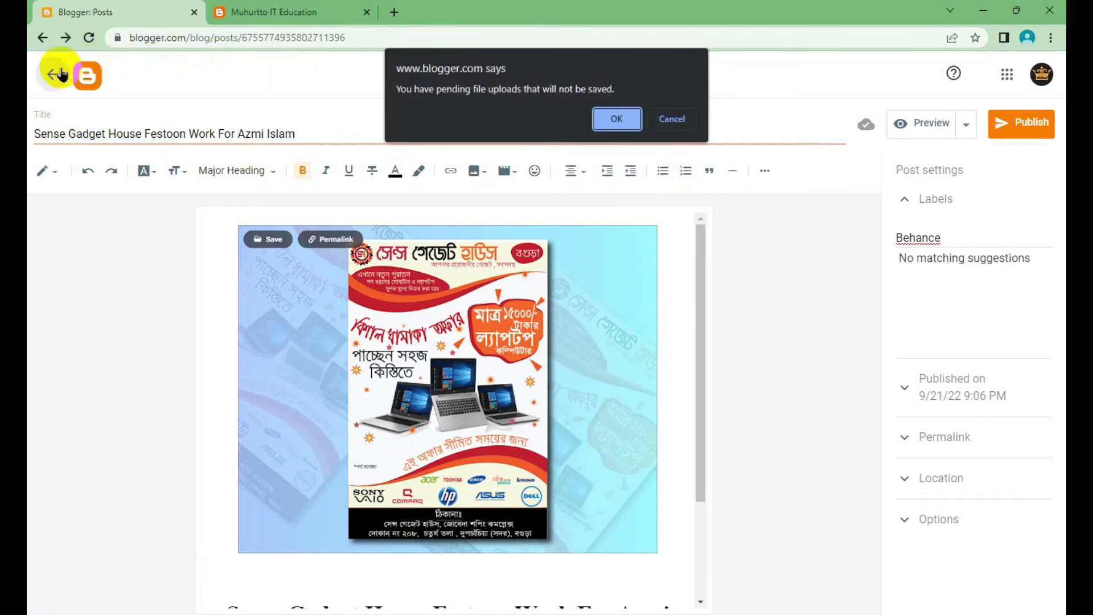
click(611, 120)
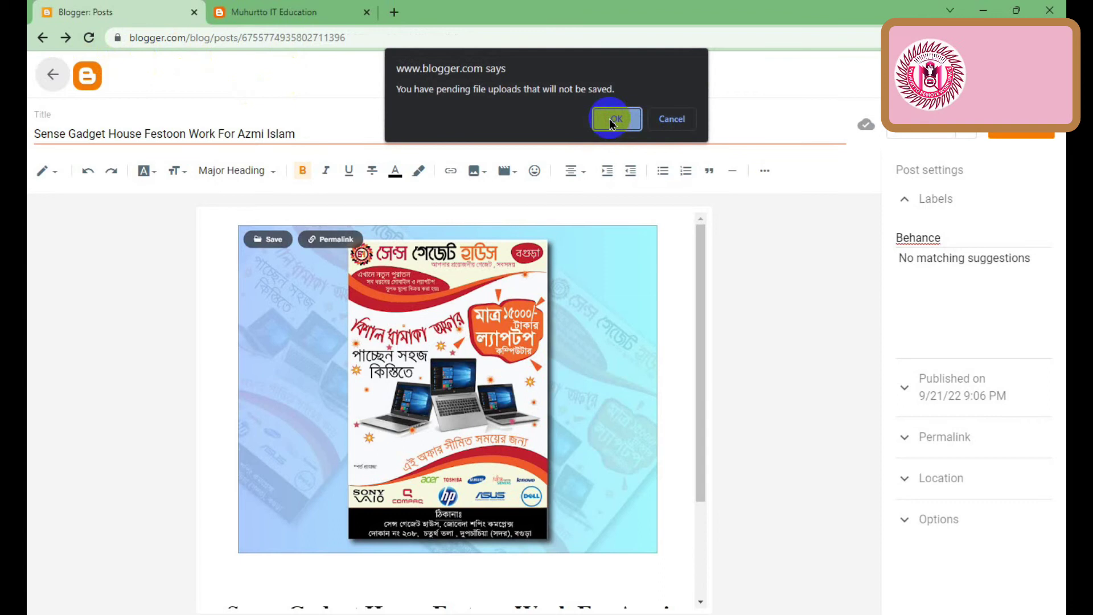
click(88, 38)
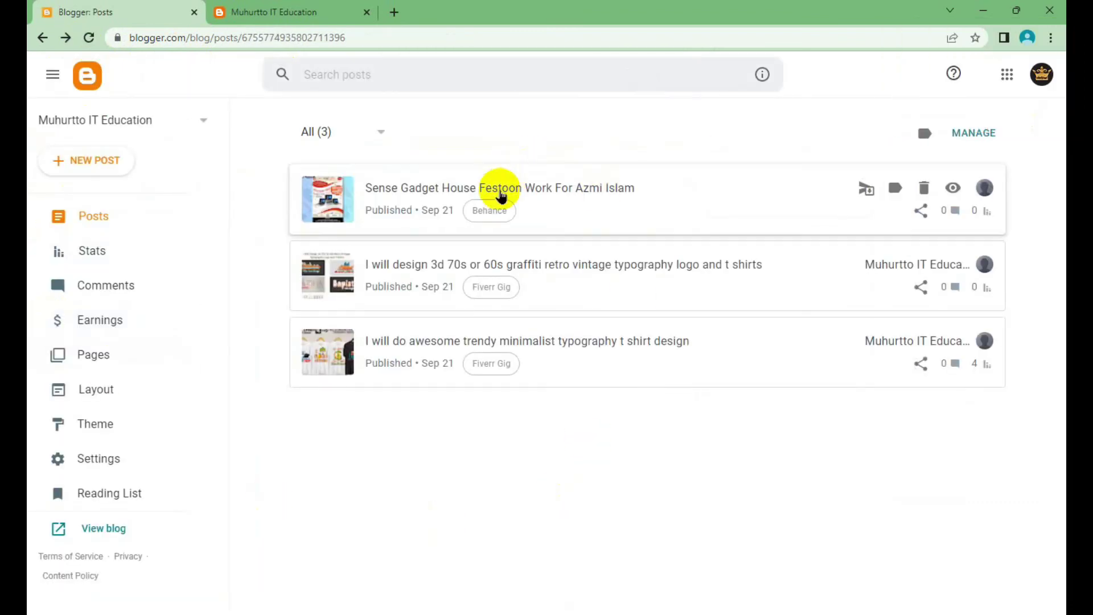
mouse_move(648, 199)
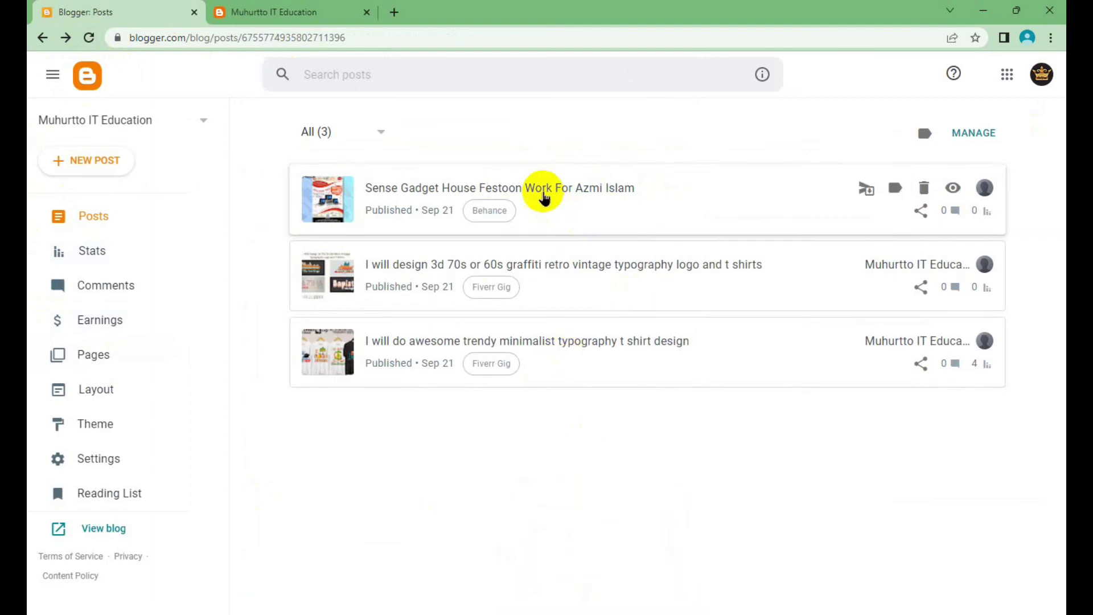
click(541, 188)
click(244, 8)
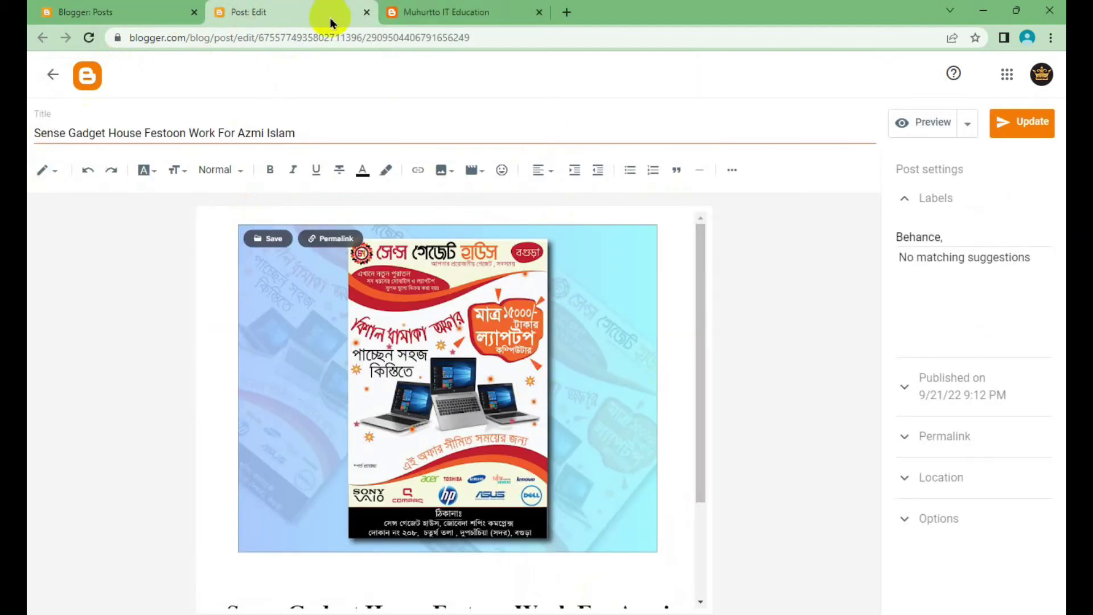
click(365, 12)
click(279, 14)
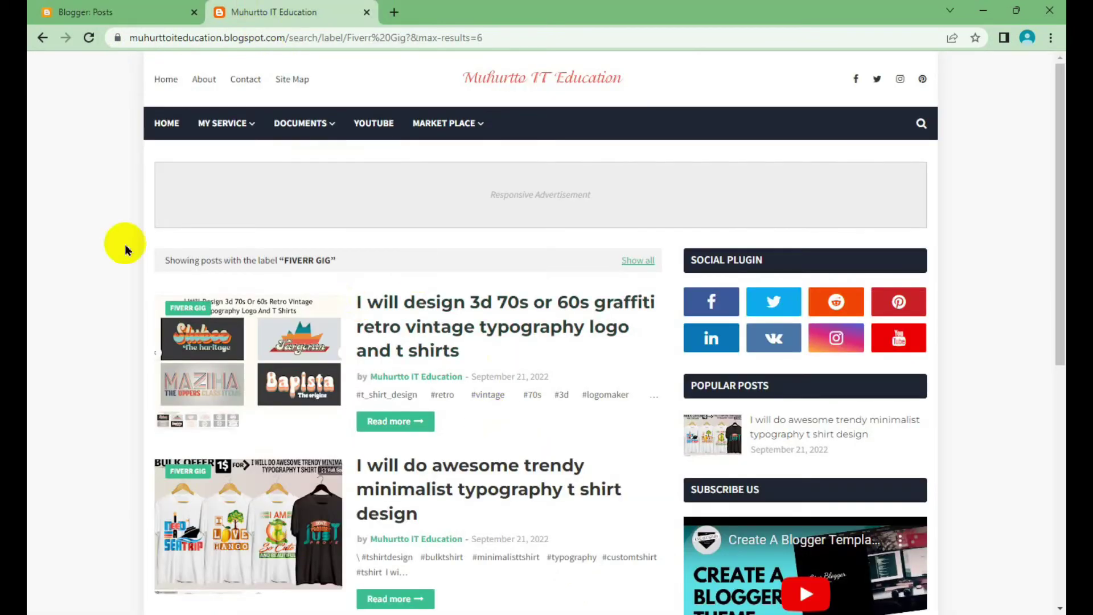
right_click(57, 235)
click(85, 282)
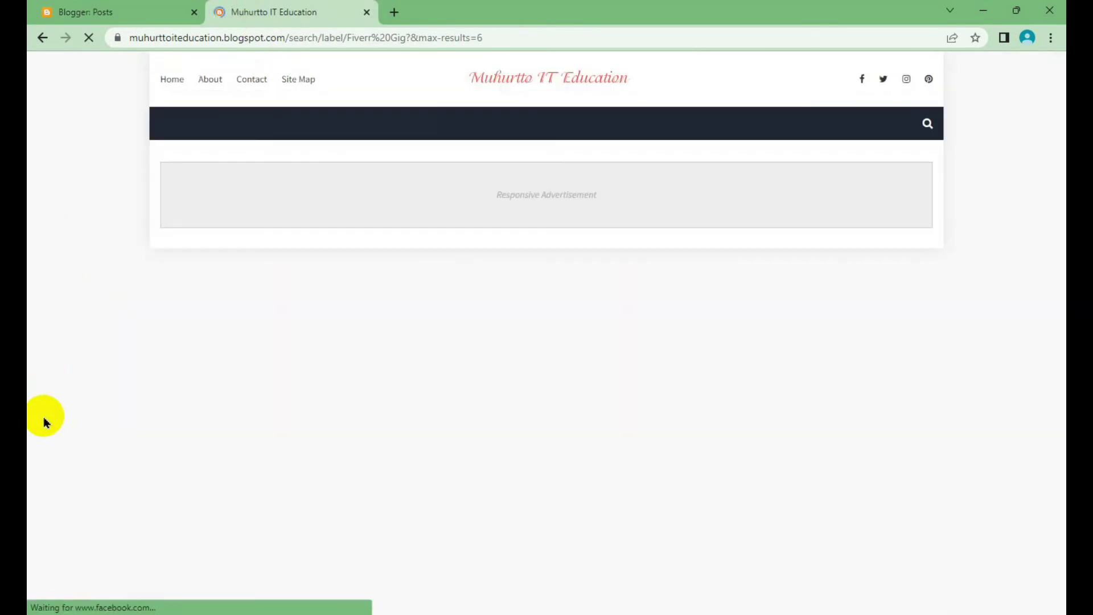
scroll(47, 423, down, 4)
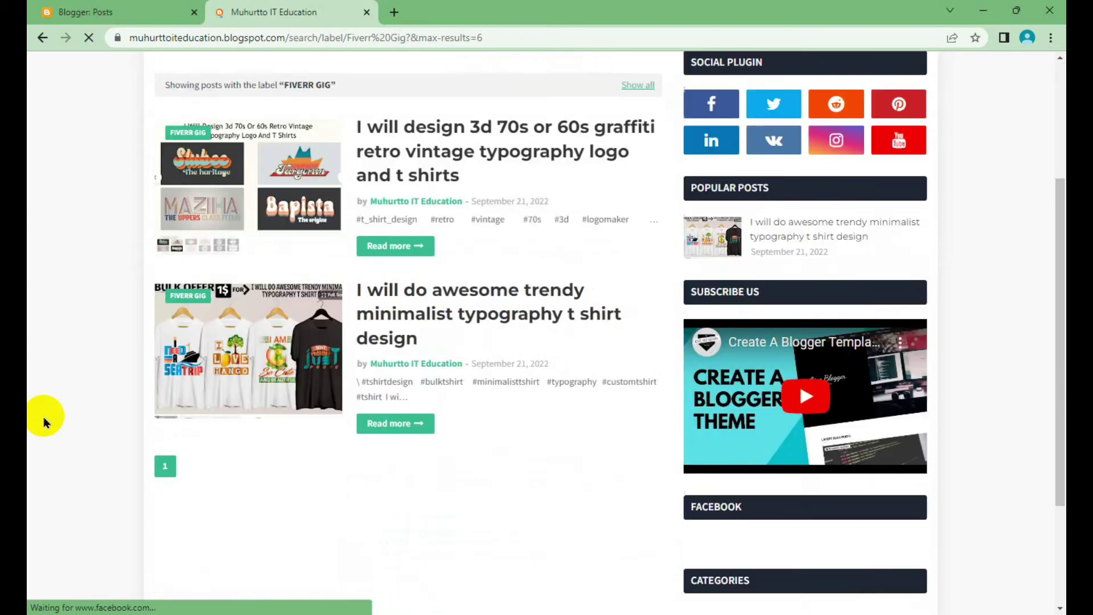
scroll(114, 420, up, 4)
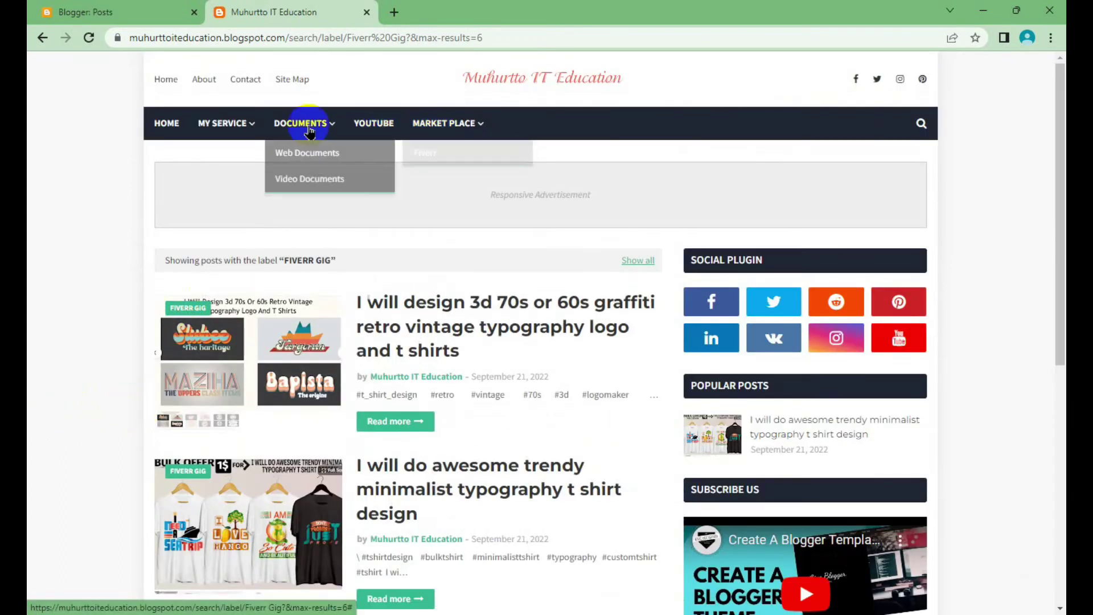
click(168, 125)
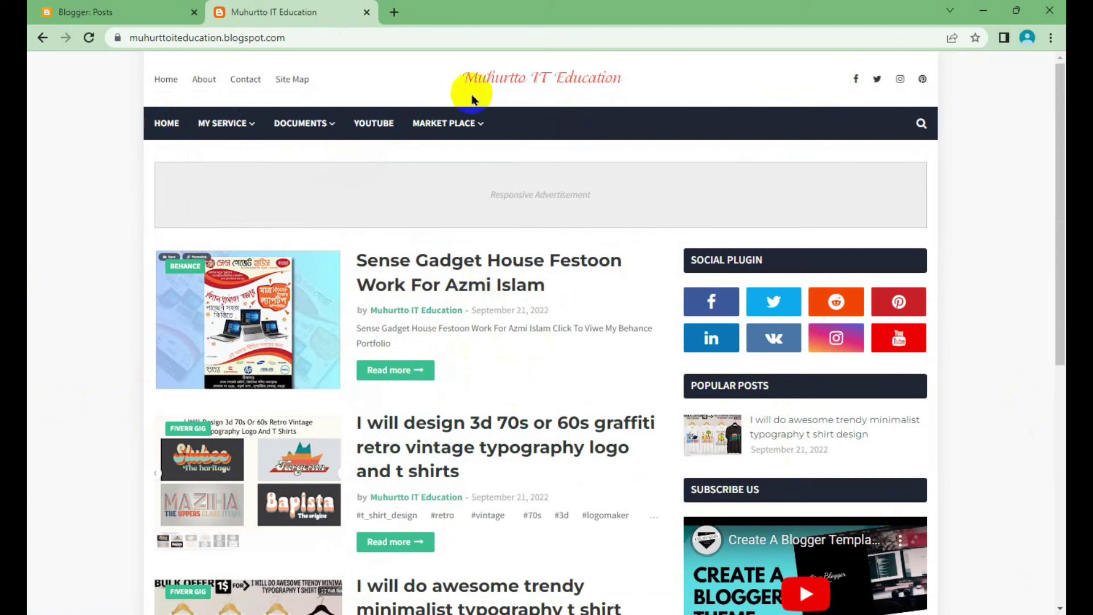
mouse_move(447, 123)
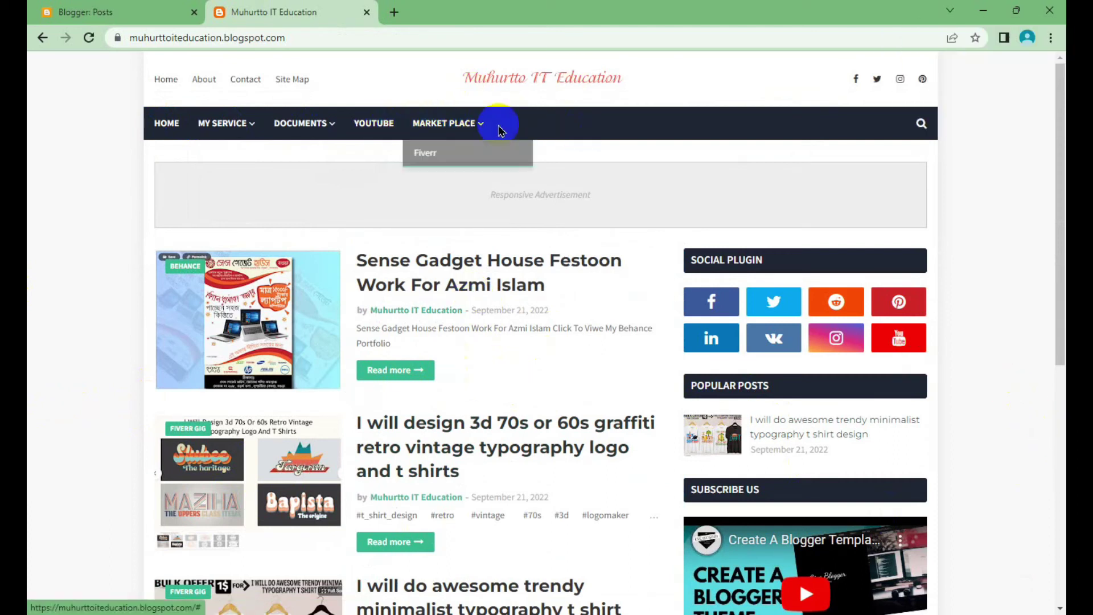
click(131, 12)
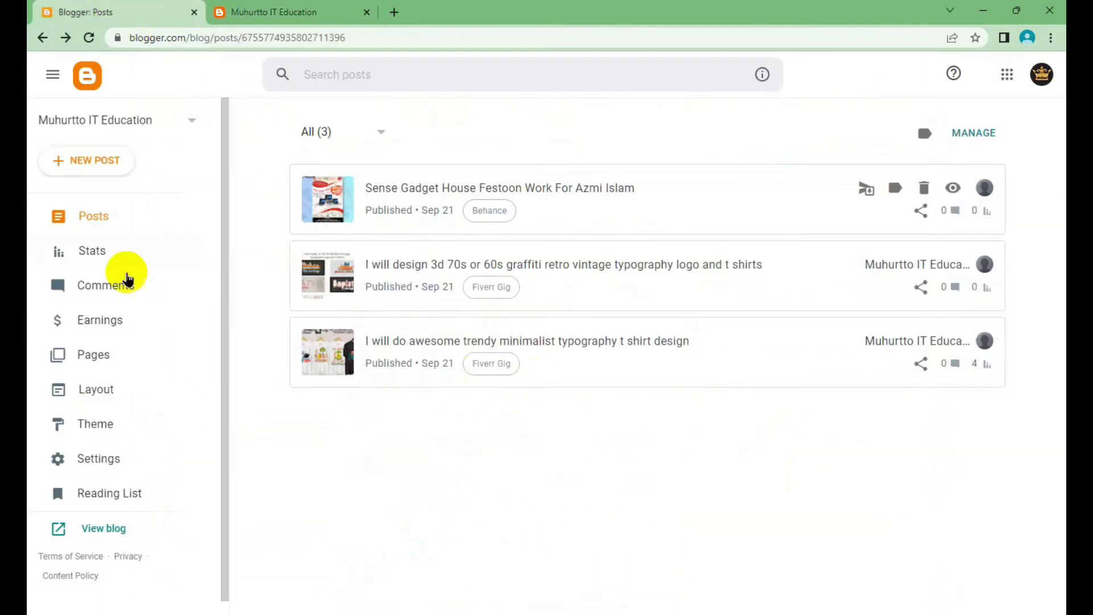
Step: Open the Main Menu Link List gadget's settings on the Layout page
click(94, 390)
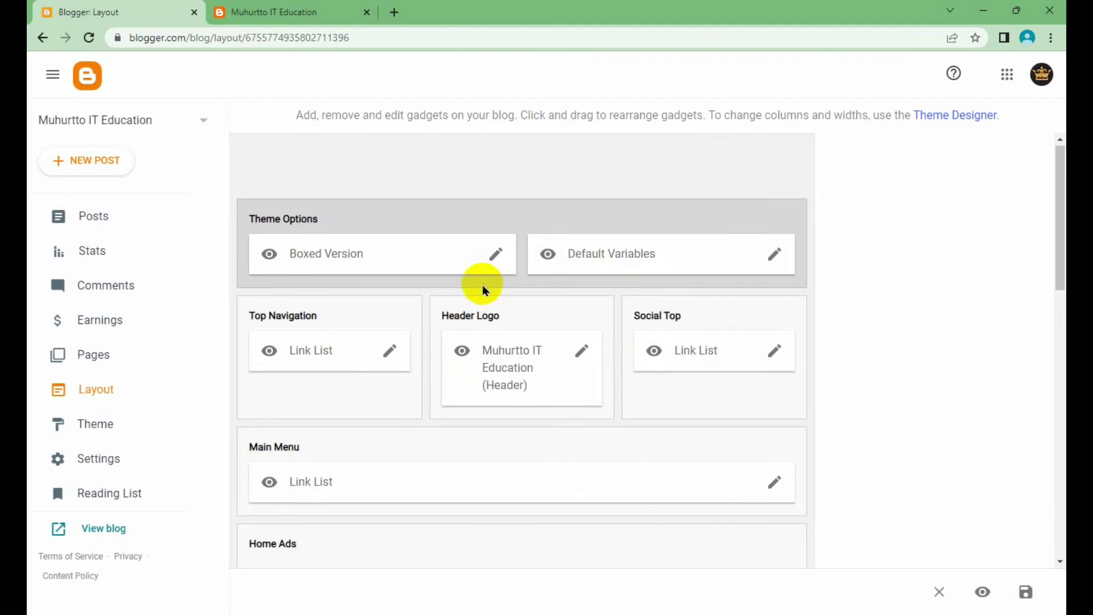
scroll(484, 286, down, 4)
scroll(581, 339, down, 2)
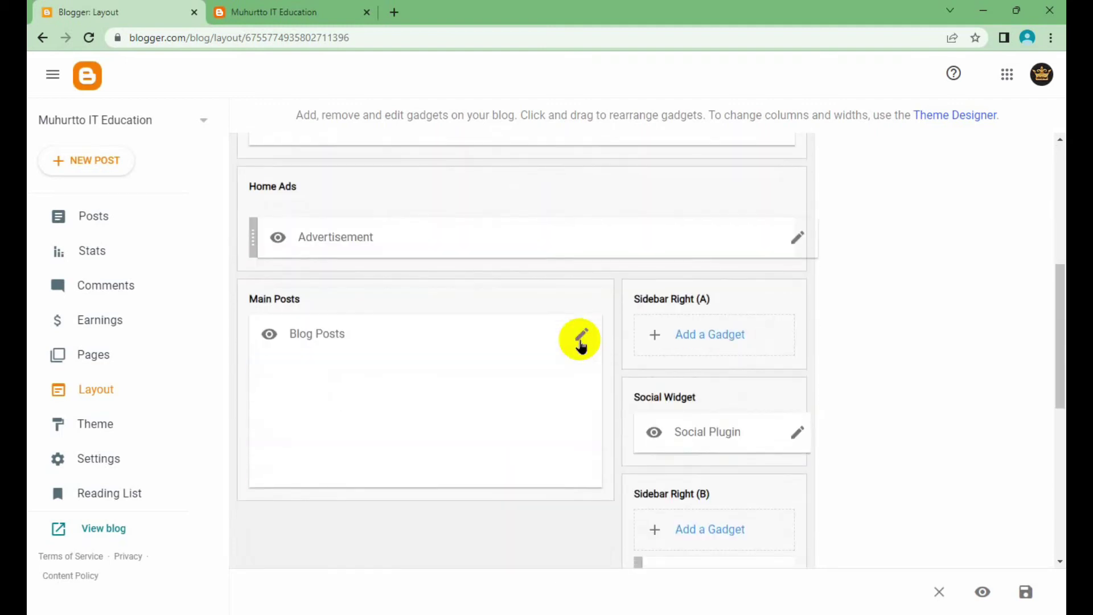
scroll(578, 340, down, 1)
scroll(596, 335, down, 5)
scroll(732, 349, up, 6)
scroll(467, 356, up, 4)
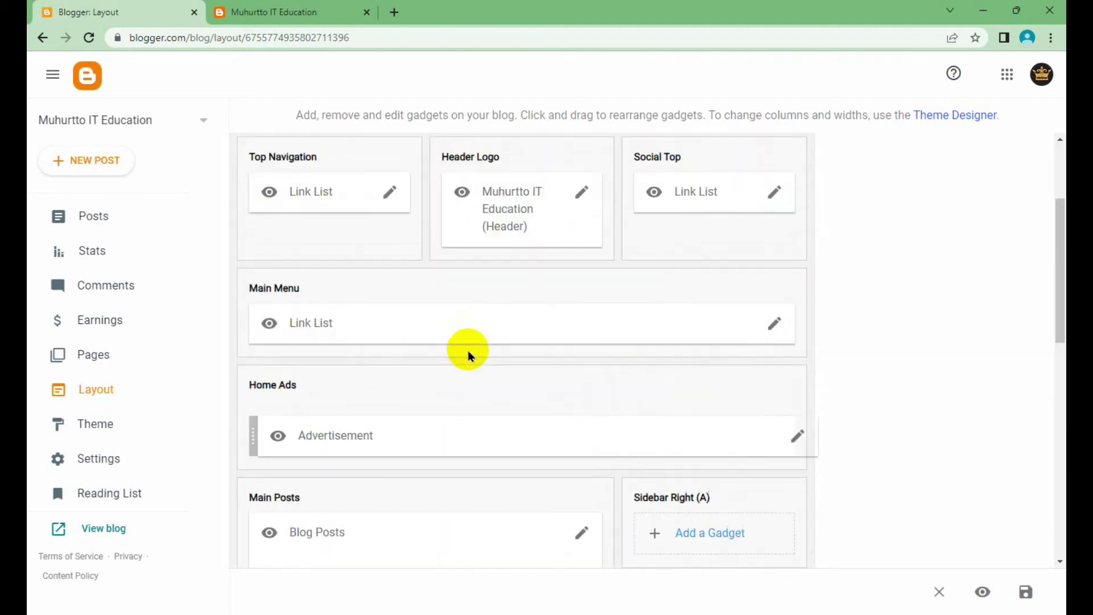
click(776, 342)
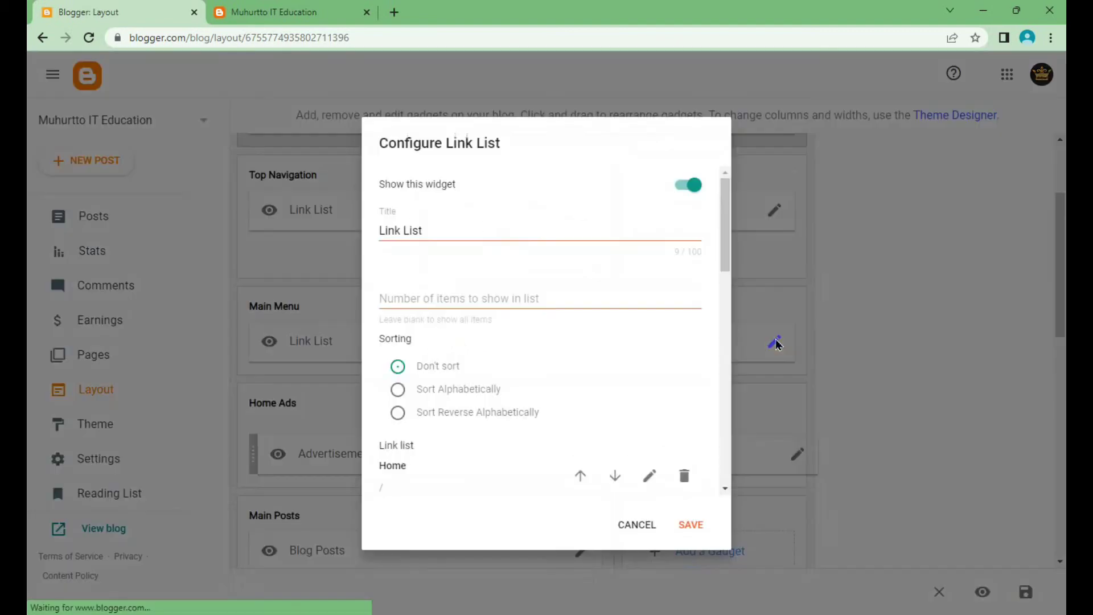
scroll(603, 310, down, 4)
scroll(603, 310, down, 5)
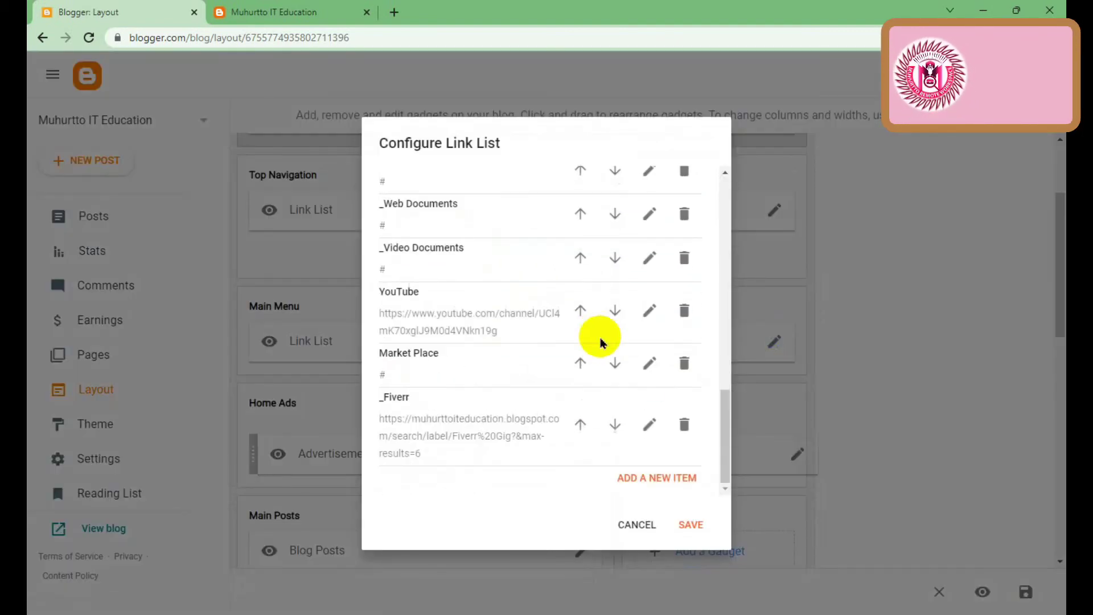
Step: Add a new menu link named 'Portfolio' with URL '#'
click(613, 455)
click(457, 288)
text(Portfolio)
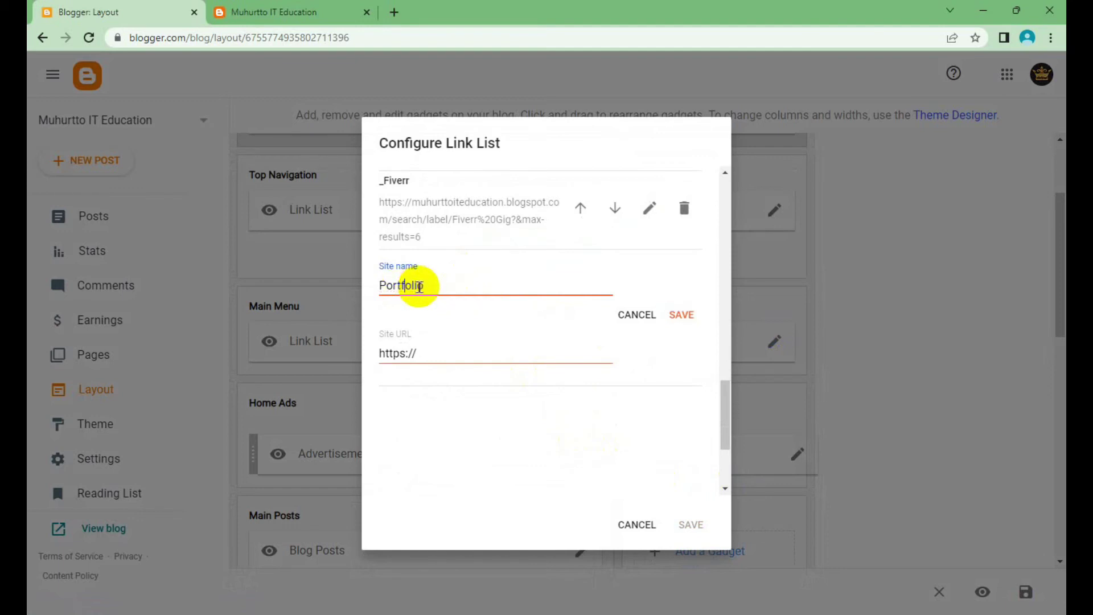
drag(449, 353, 340, 356)
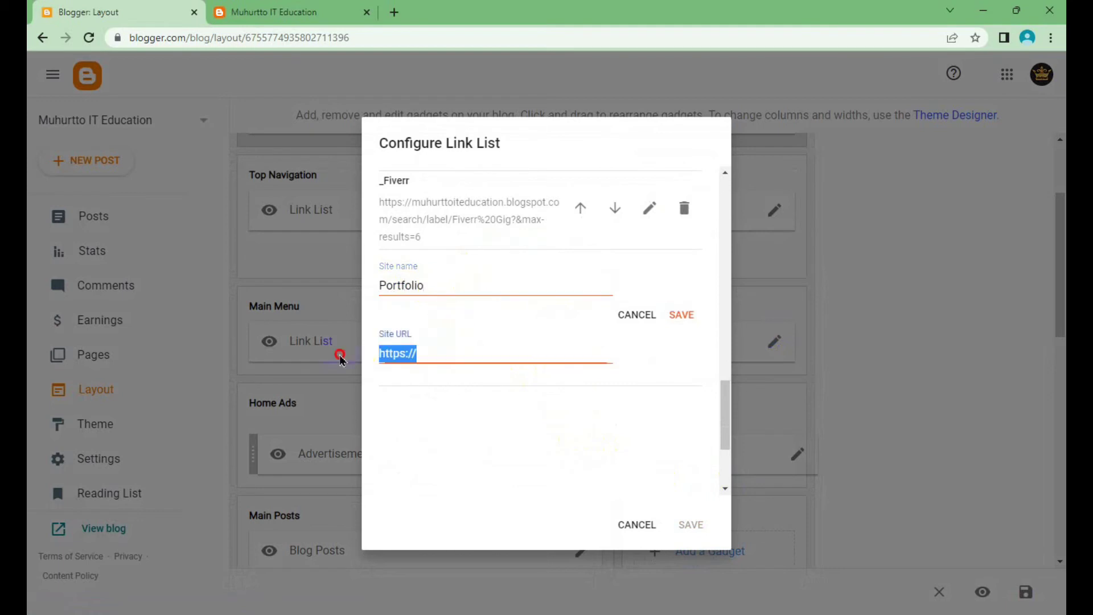
text(#)
click(681, 315)
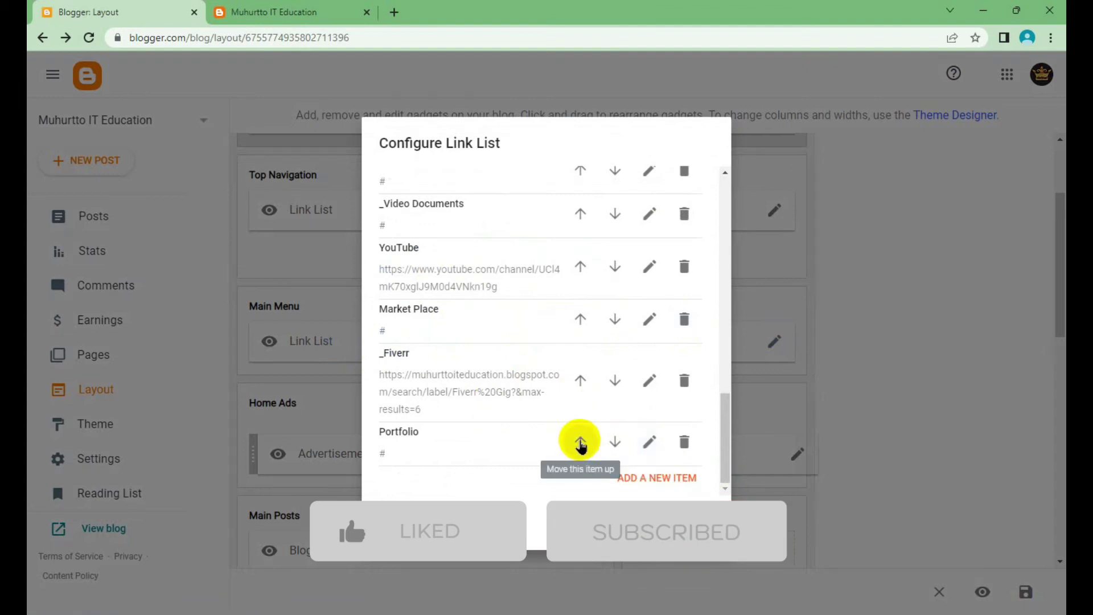
Step: Move Portfolio up past Market Place until it sits above YouTube
click(580, 442)
scroll(570, 439, down, 5)
scroll(568, 431, down, 5)
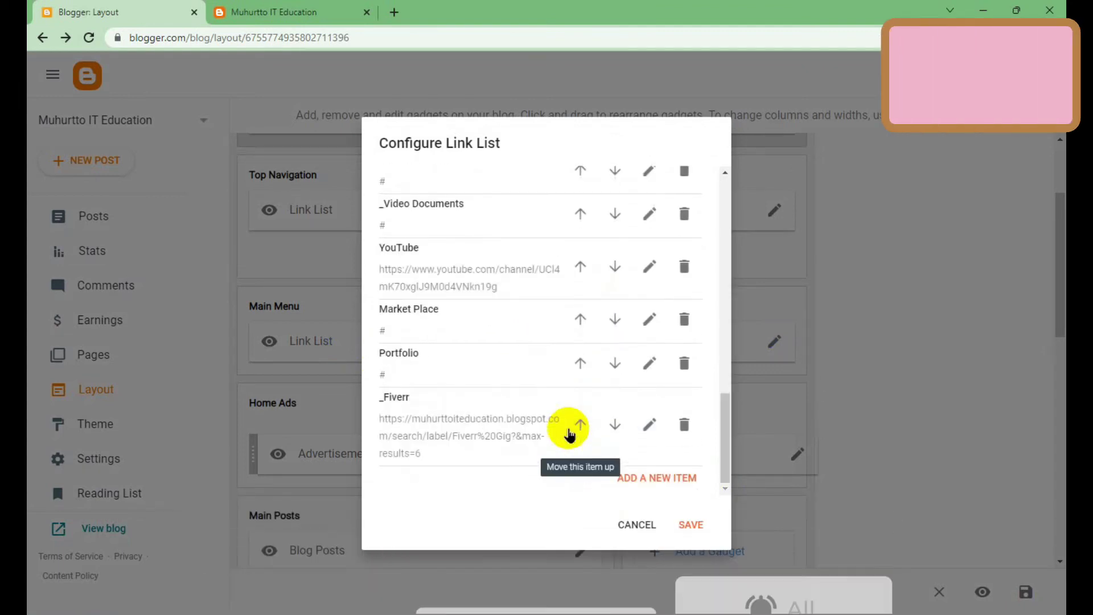
click(581, 363)
scroll(569, 403, down, 5)
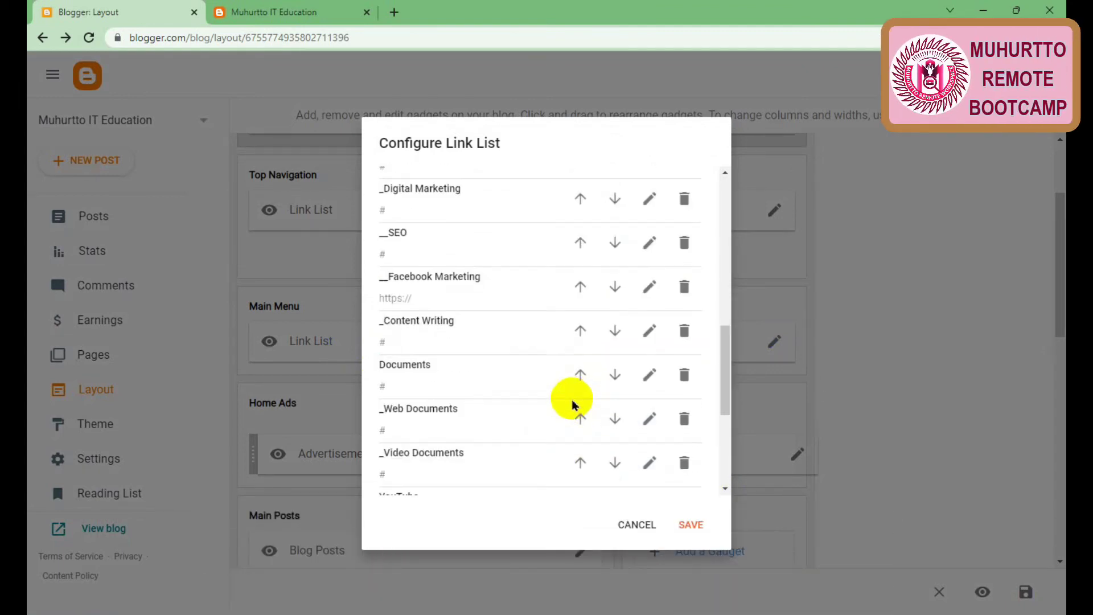
scroll(569, 403, down, 5)
click(580, 319)
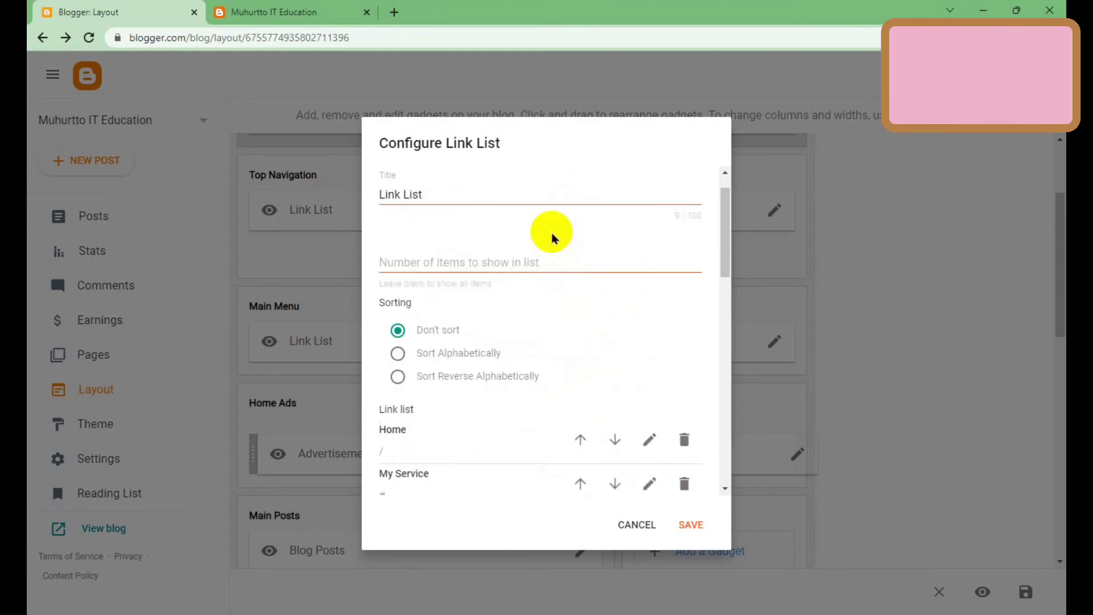
scroll(550, 264, down, 5)
scroll(508, 361, down, 5)
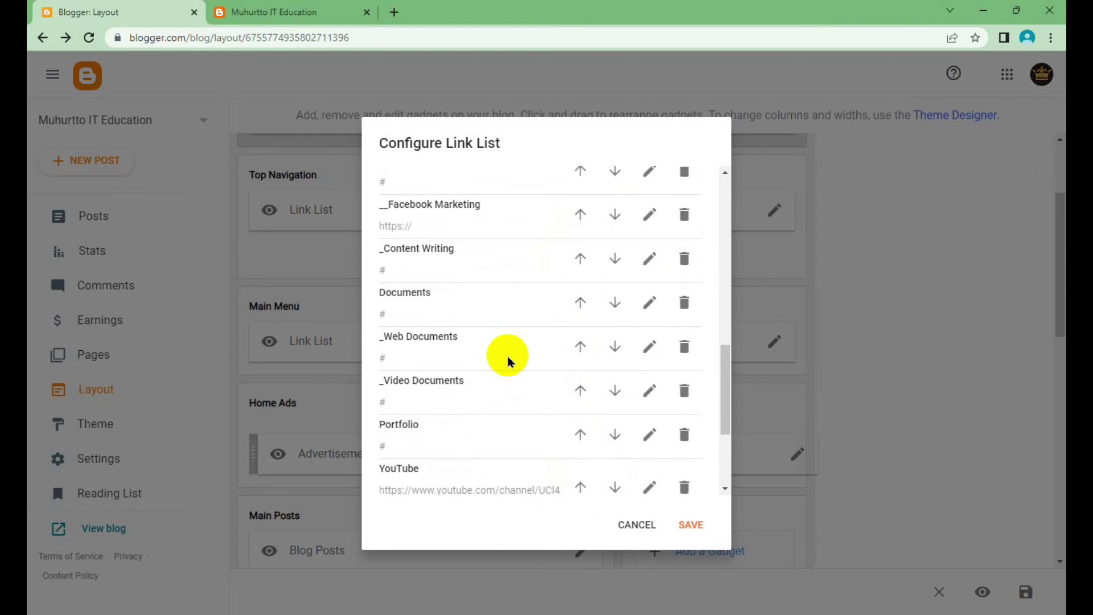
scroll(508, 361, down, 3)
scroll(507, 398, down, 3)
scroll(505, 439, down, 2)
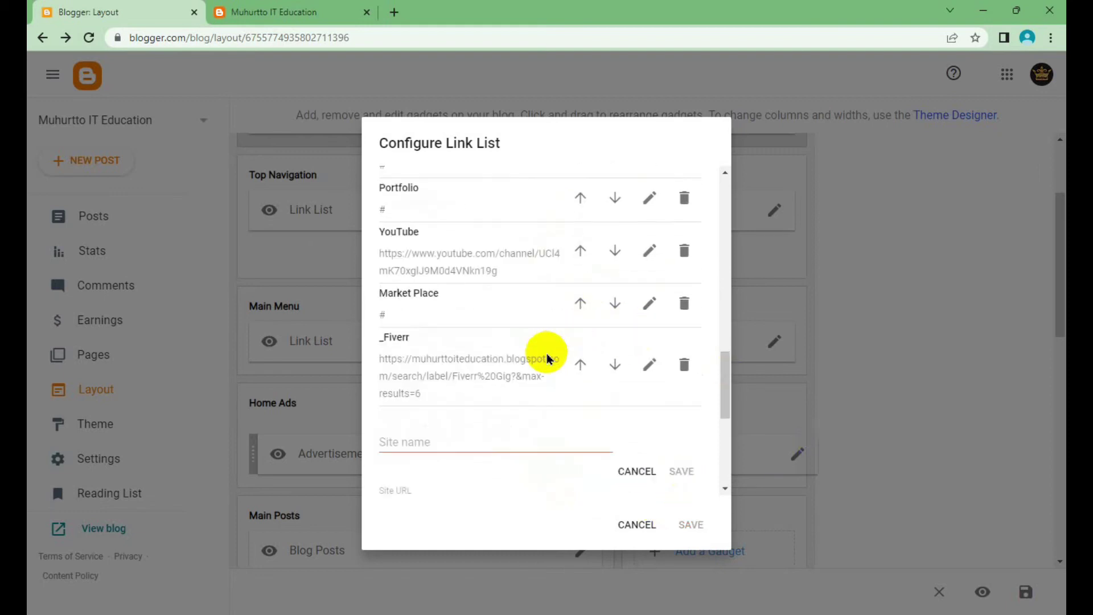
click(430, 418)
text(Behance)
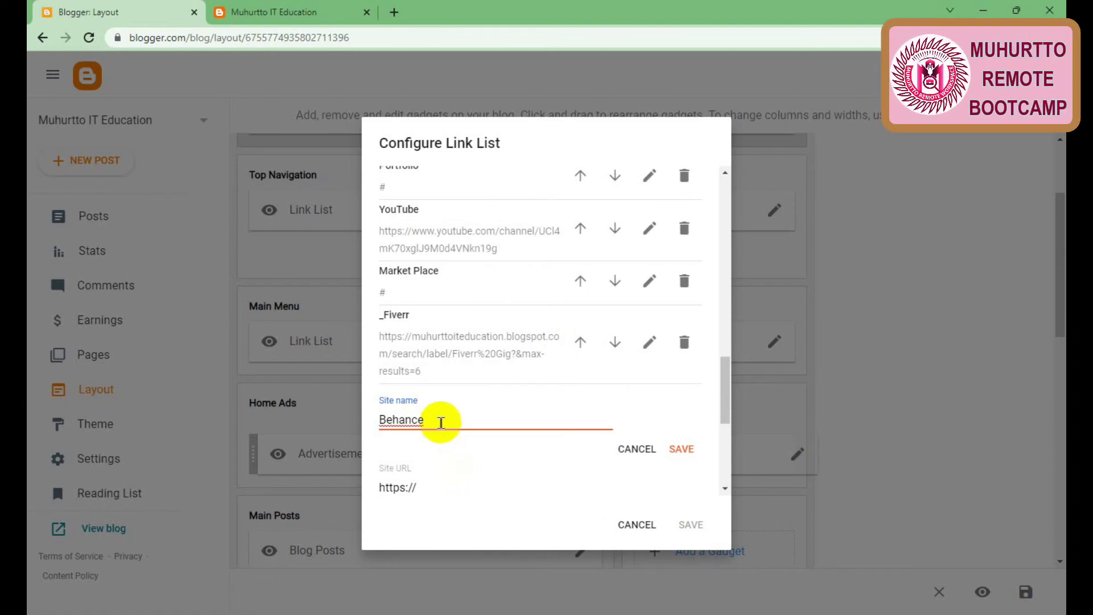
click(414, 485)
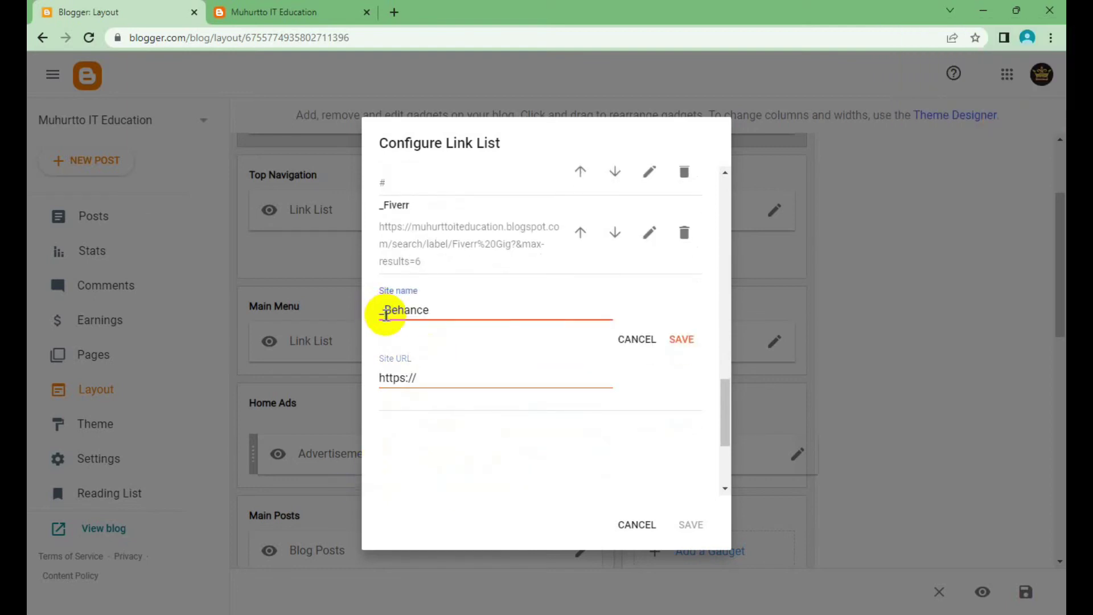
click(386, 312)
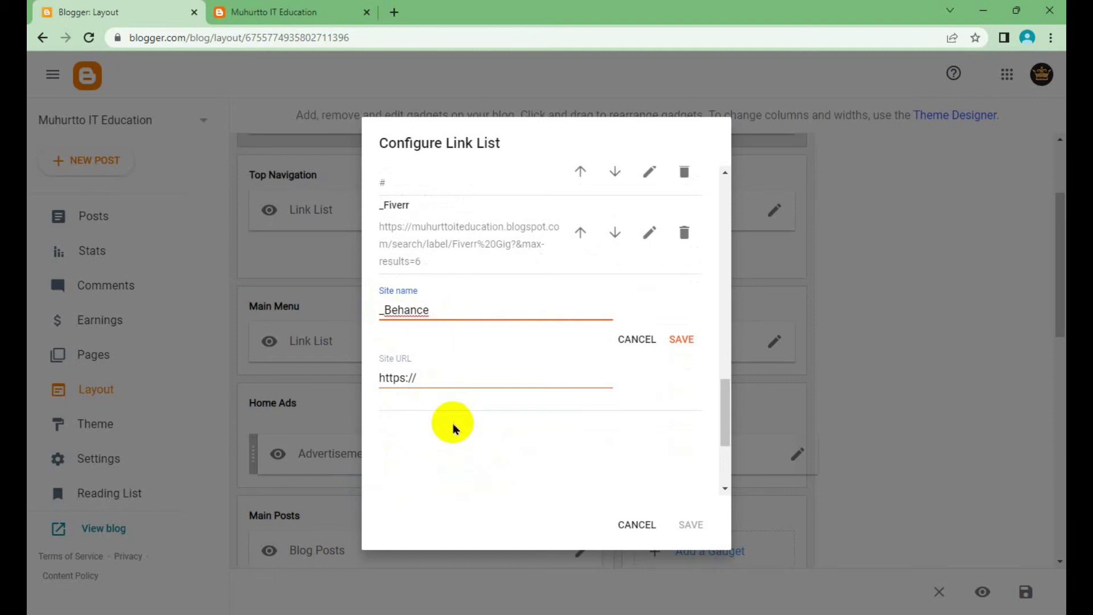
drag(428, 373, 383, 379)
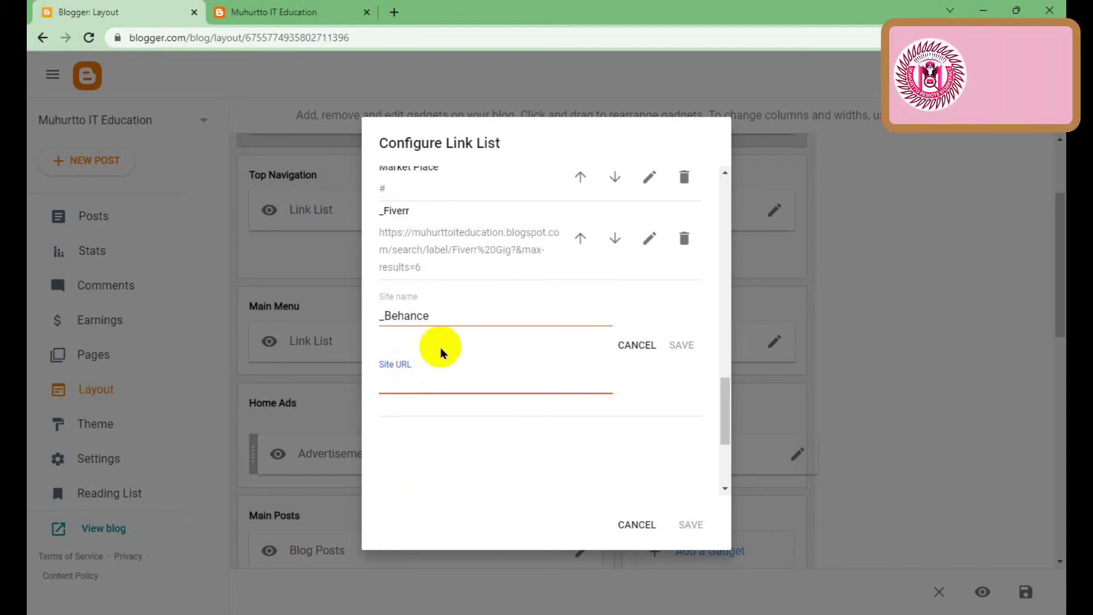
scroll(442, 353, up, 2)
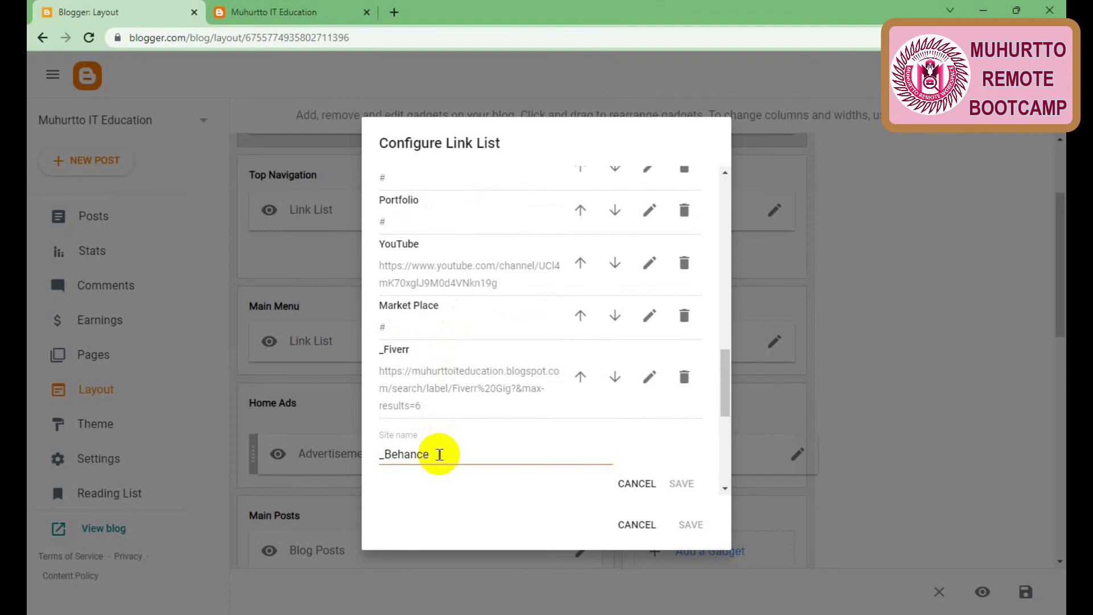
key(Tab)
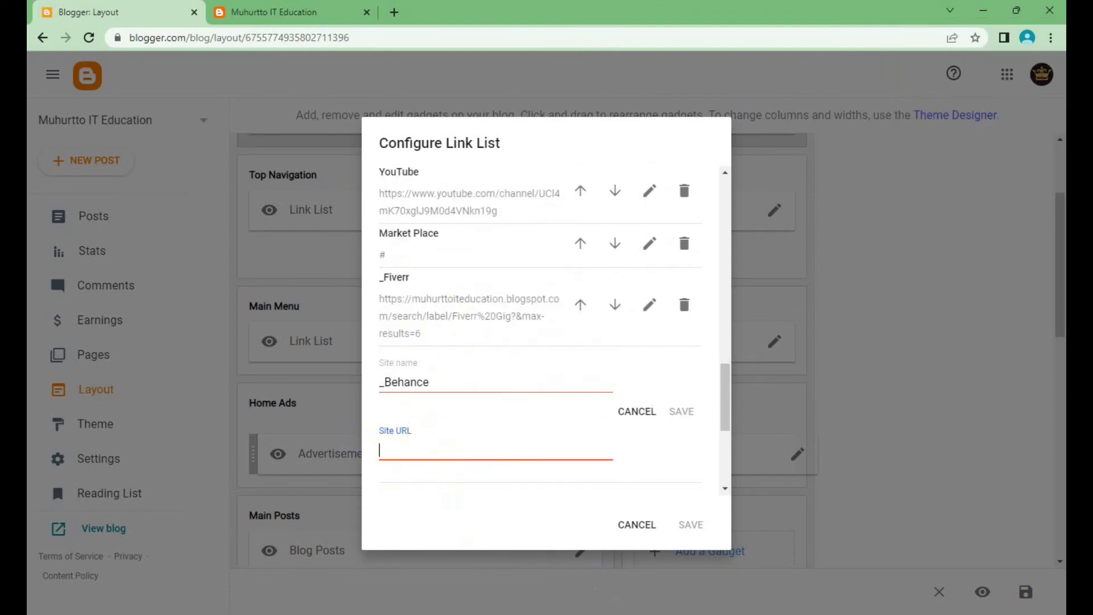
Step: Open the Behance profile page and copy its full web address
click(549, 556)
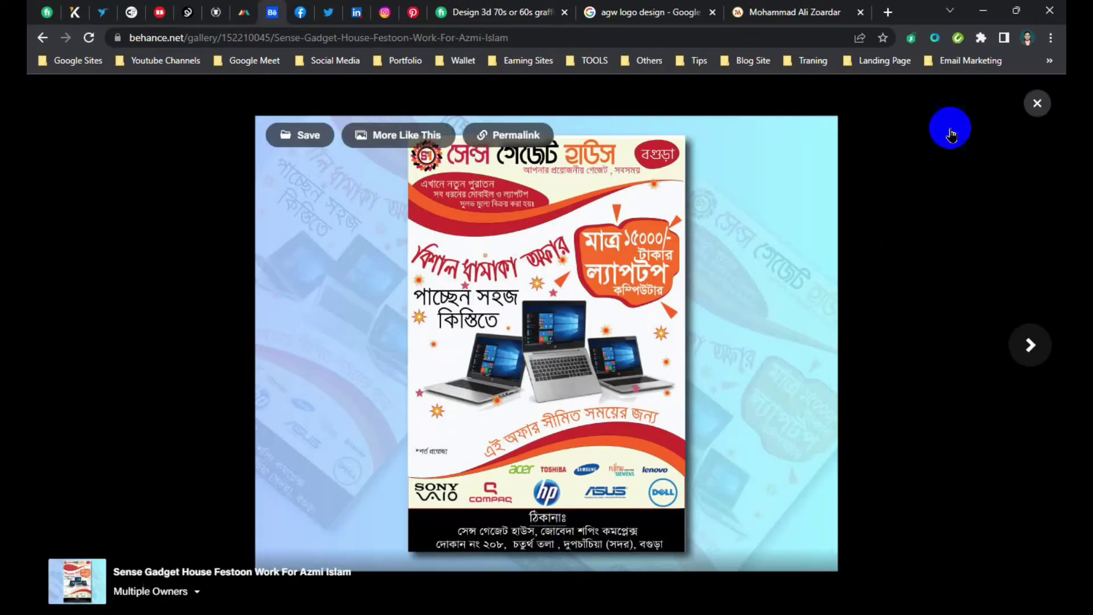
click(1036, 103)
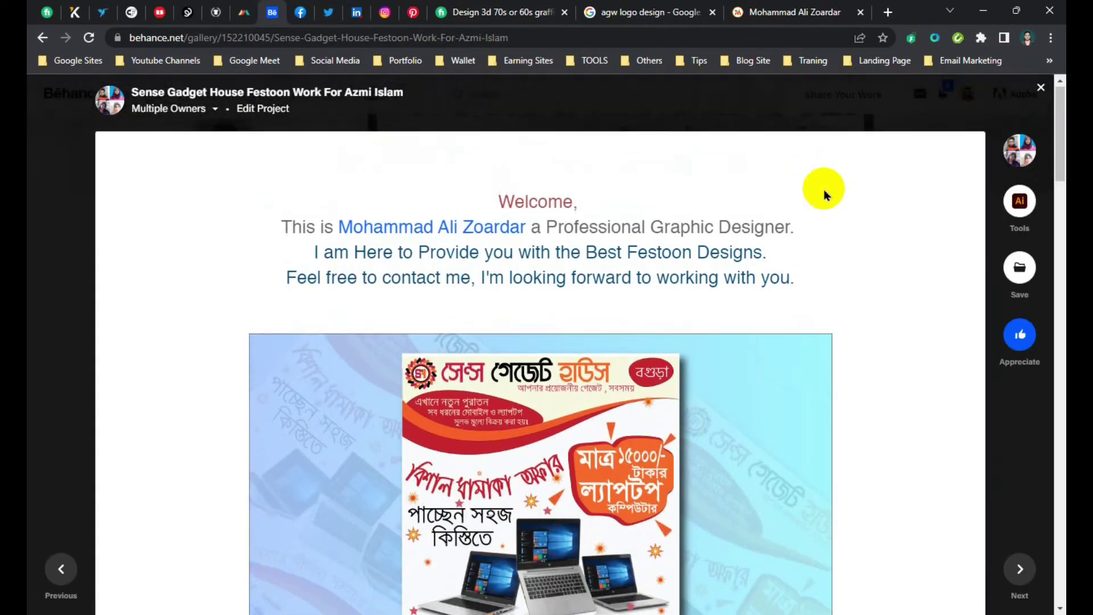
click(1037, 100)
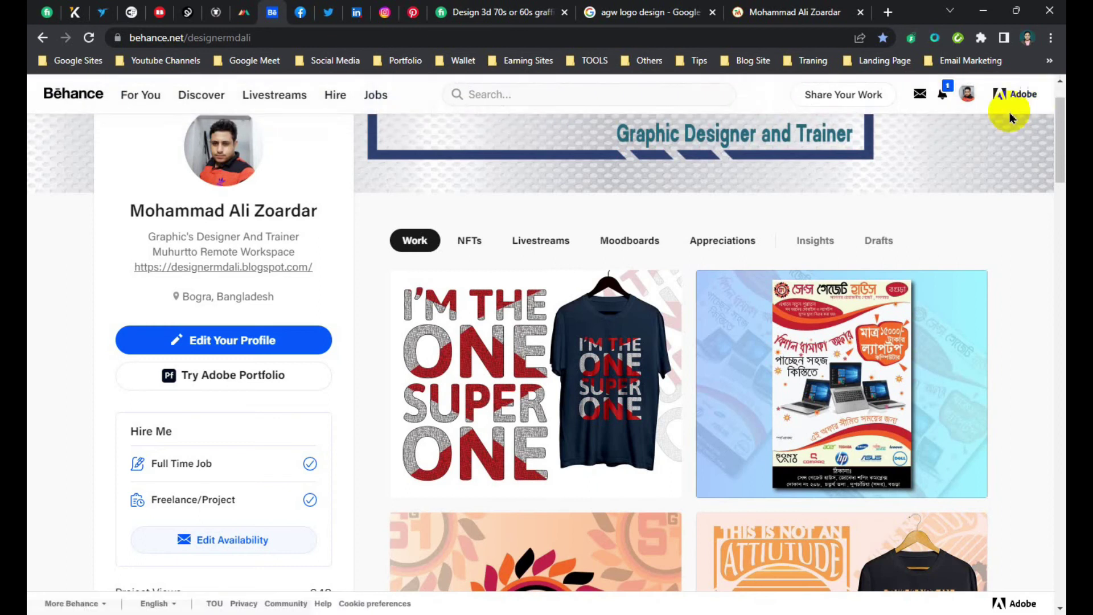
click(968, 94)
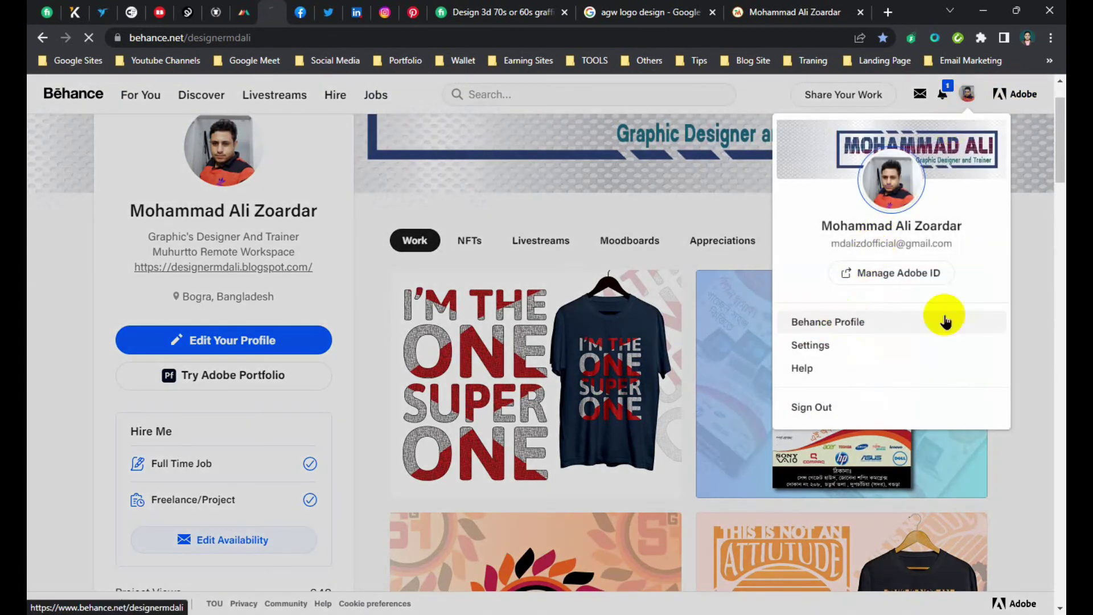
drag(274, 37, 105, 38)
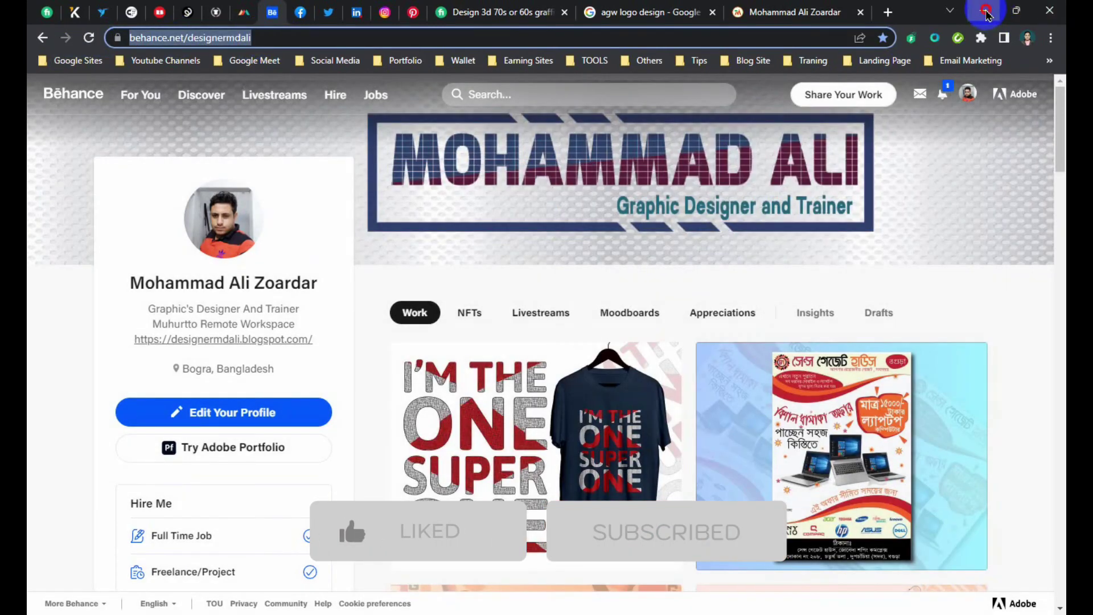
click(987, 11)
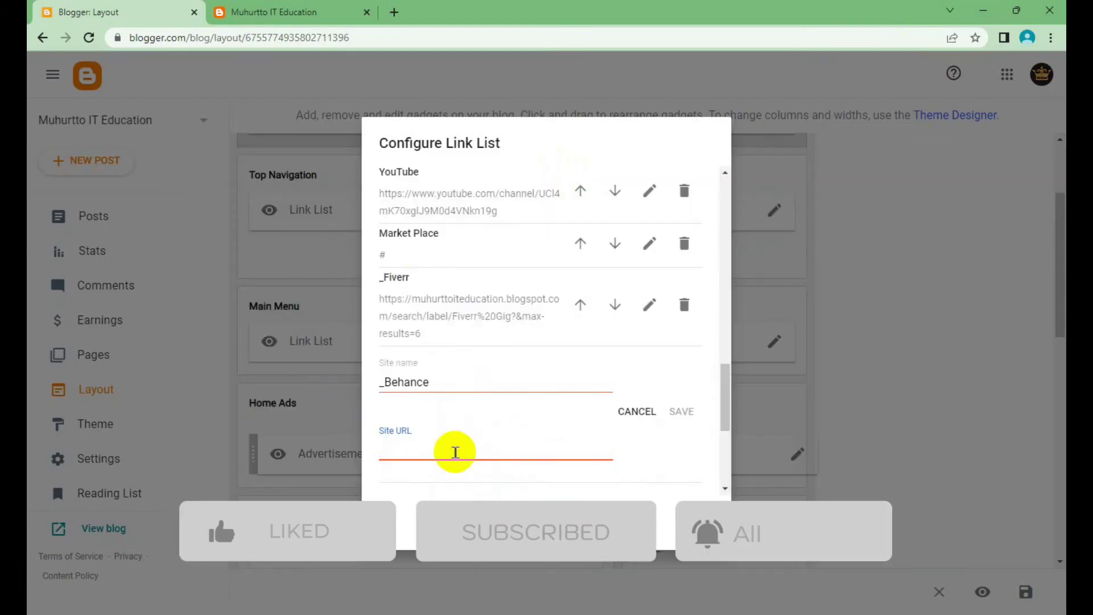
Step: Paste the Behance profile address as _Behance's Site URL and add the entry
text(https://www.behance.net/designermdali)
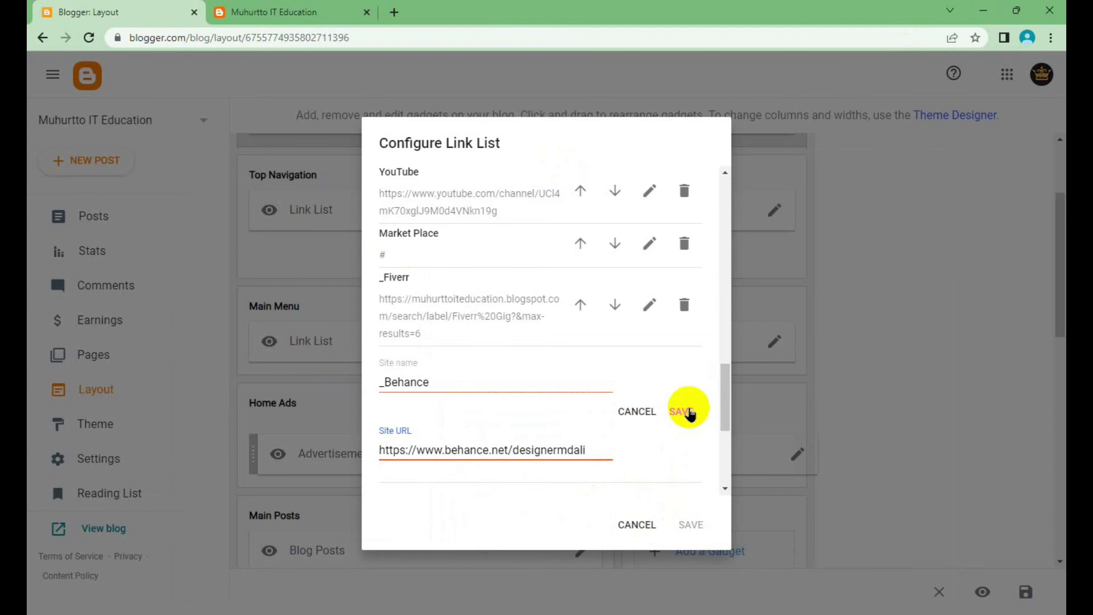
click(690, 414)
scroll(593, 441, up, 10)
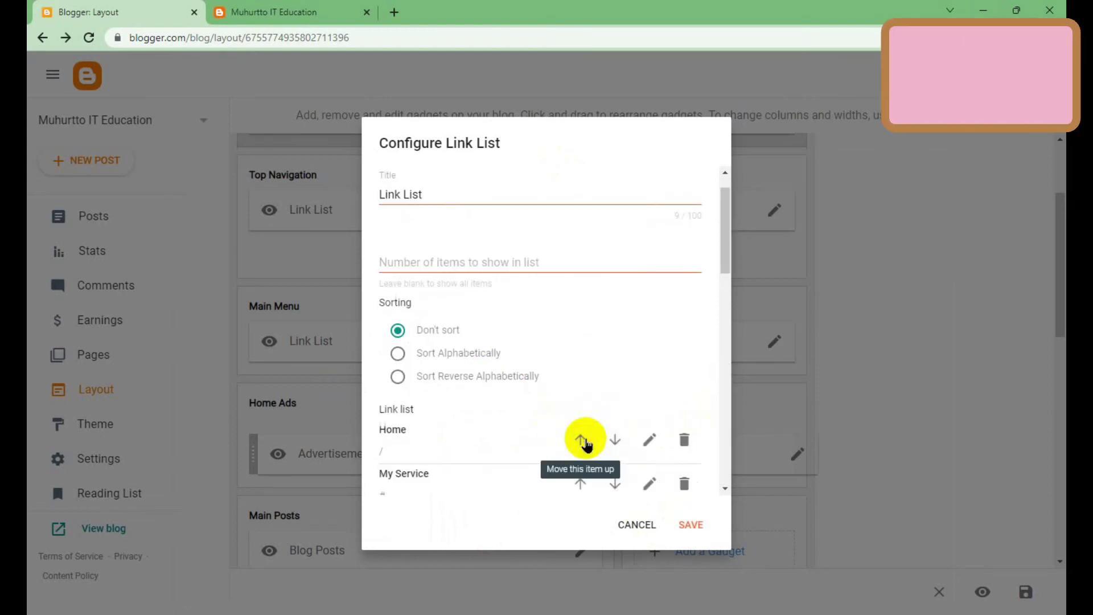
scroll(566, 359, down, 3)
scroll(587, 428, down, 3)
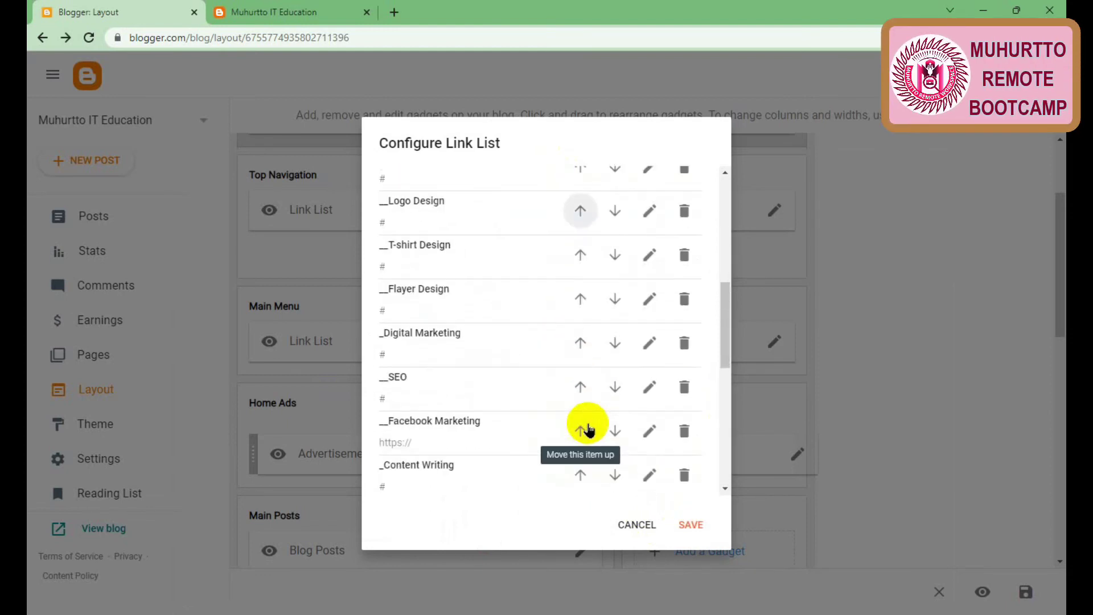
scroll(588, 430, down, 5)
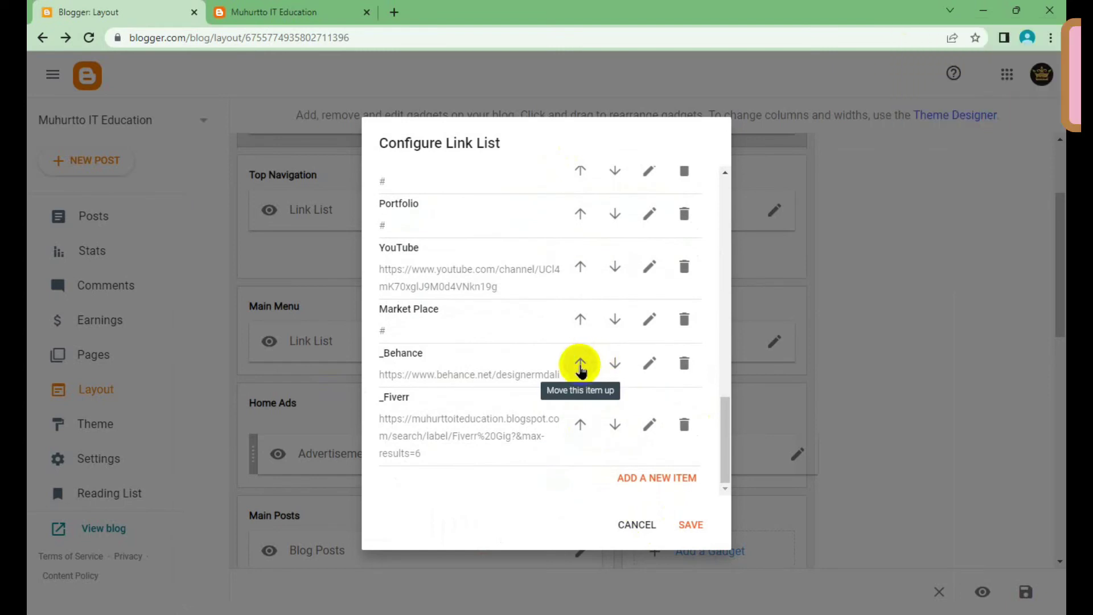
Step: Move _Behance up past Market Place to just below Portfolio and save the link list
click(581, 365)
scroll(512, 262, down, 5)
scroll(512, 262, down, 3)
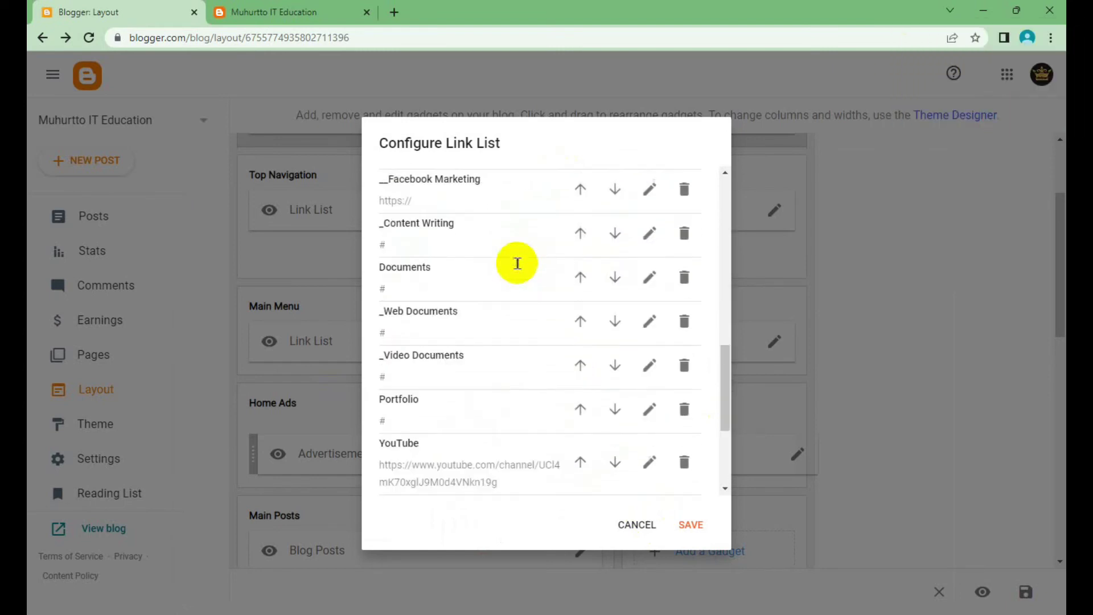
scroll(515, 262, down, 2)
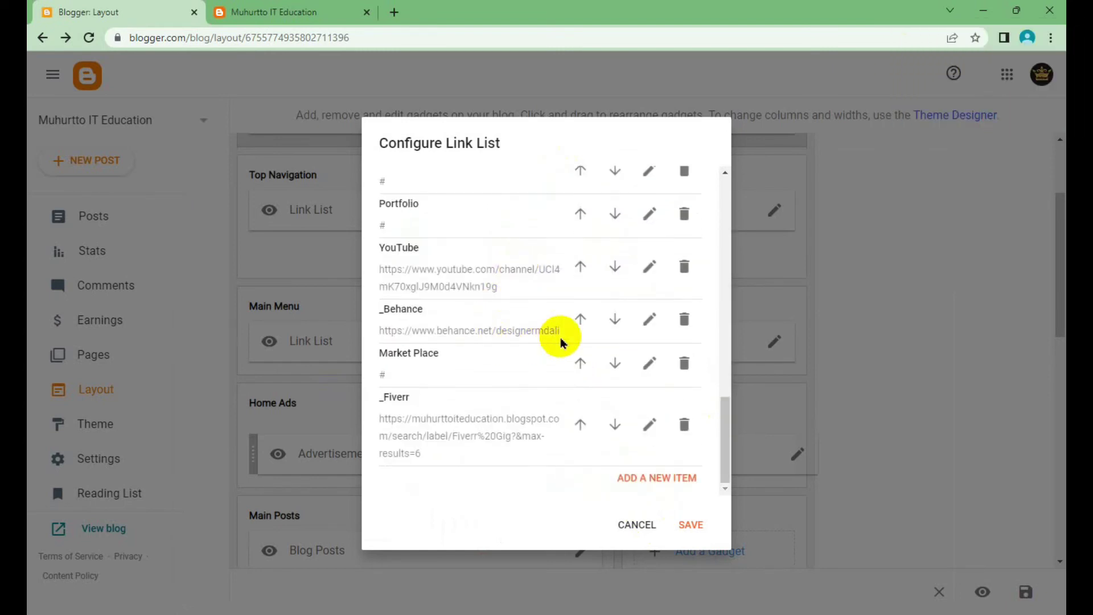
click(581, 319)
scroll(558, 256, down, 5)
scroll(557, 295, down, 4)
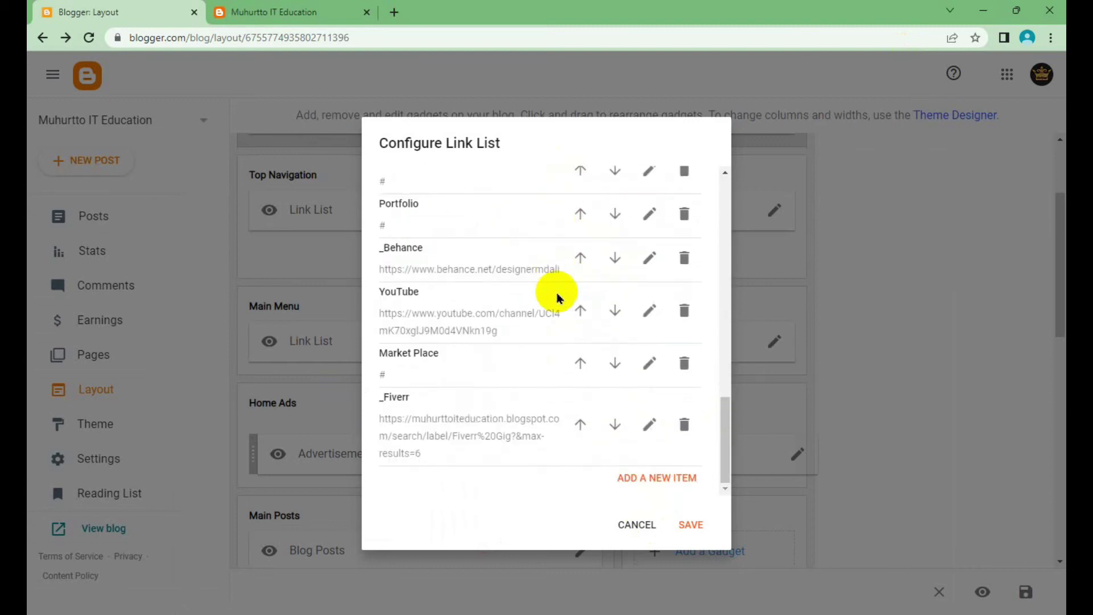
scroll(427, 319, up, 3)
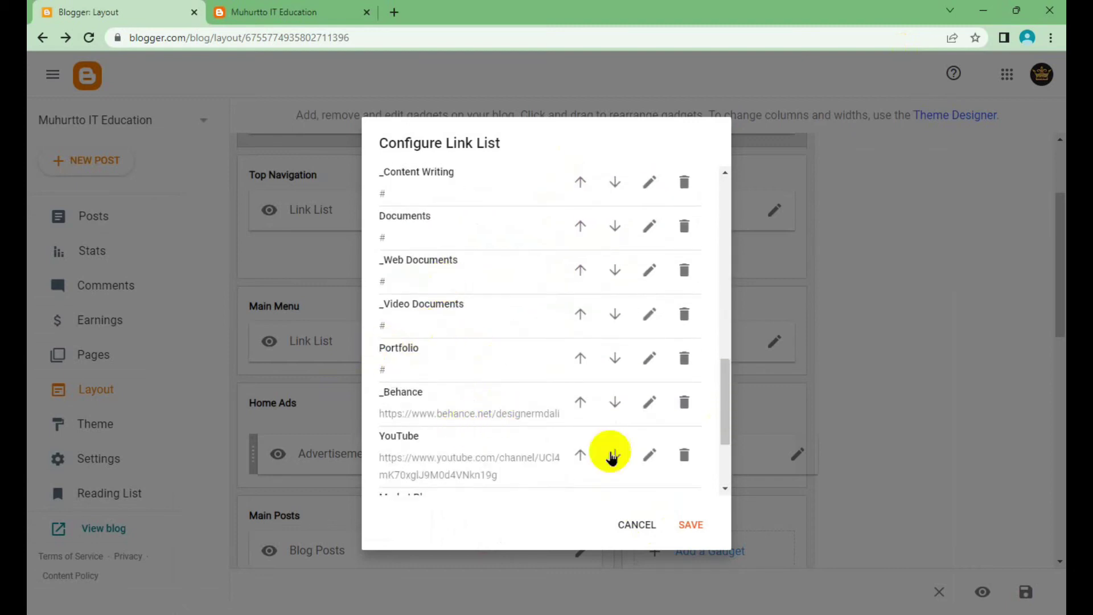
click(691, 524)
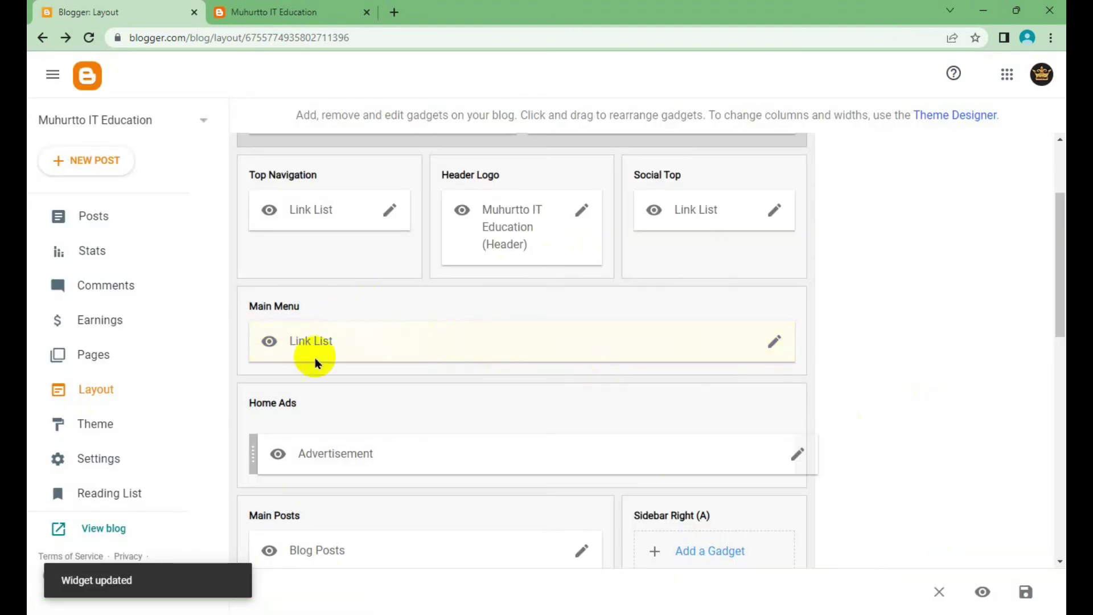
Step: Open the Sense Gadget House Festoon post, add 'Flyer Design' after Behance in Labels, and update it
click(301, 7)
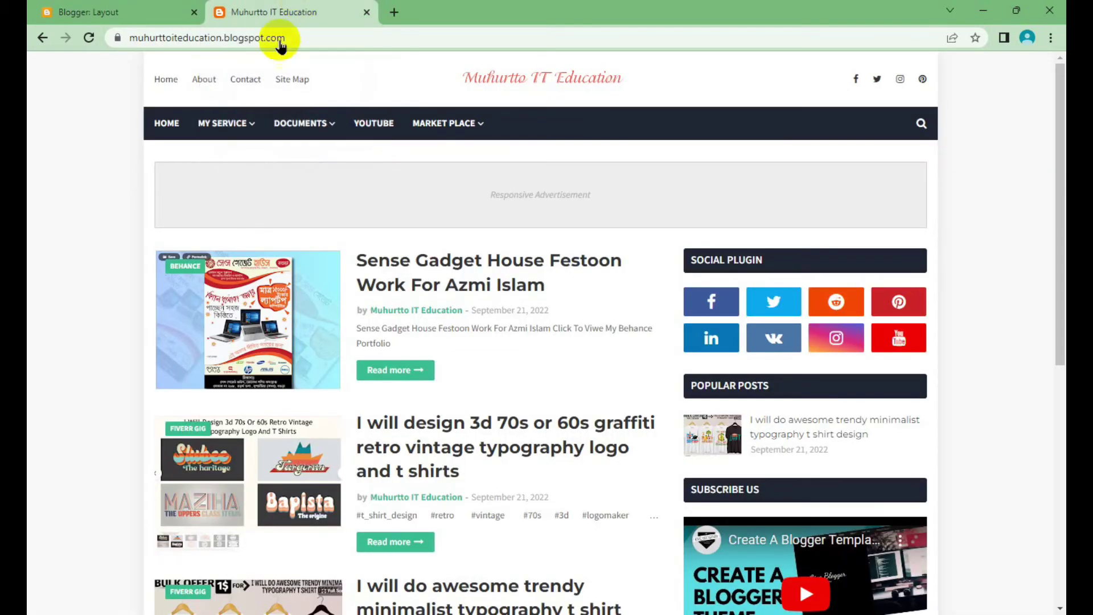
click(51, 11)
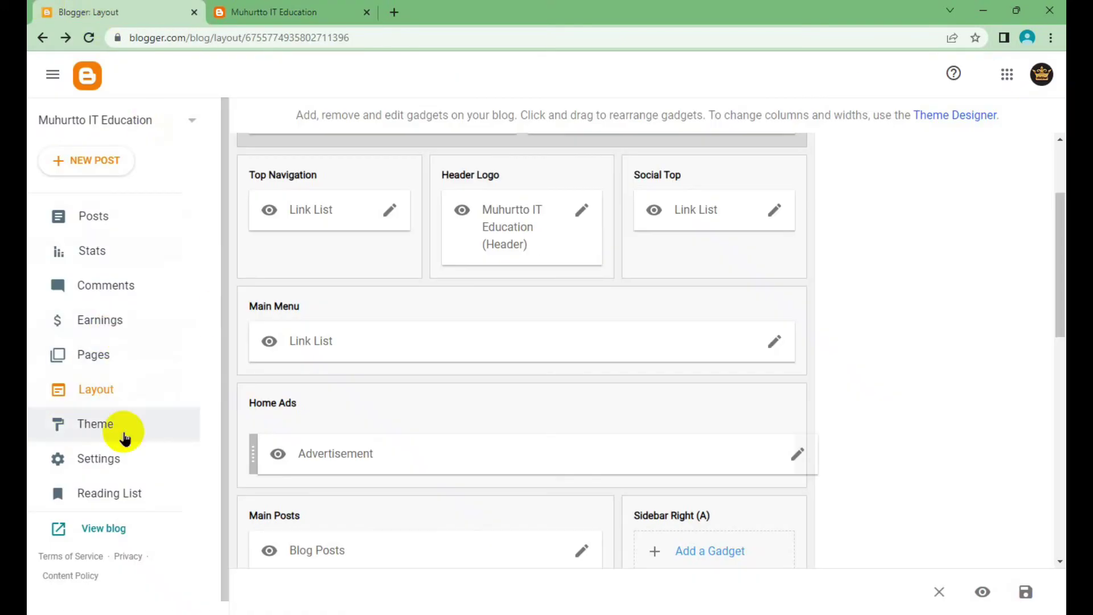
click(108, 459)
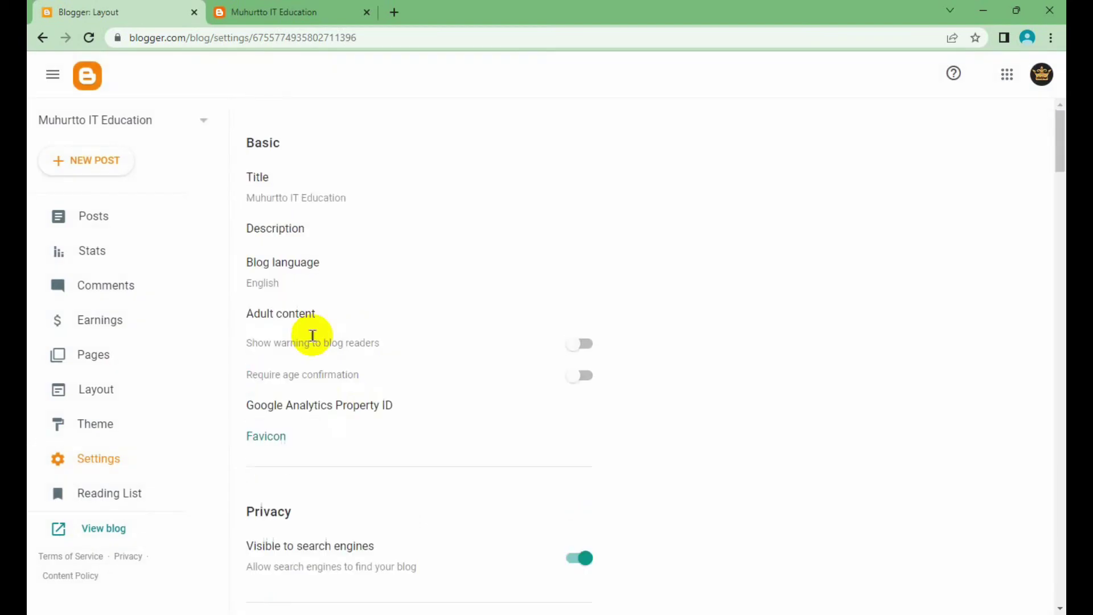
click(71, 215)
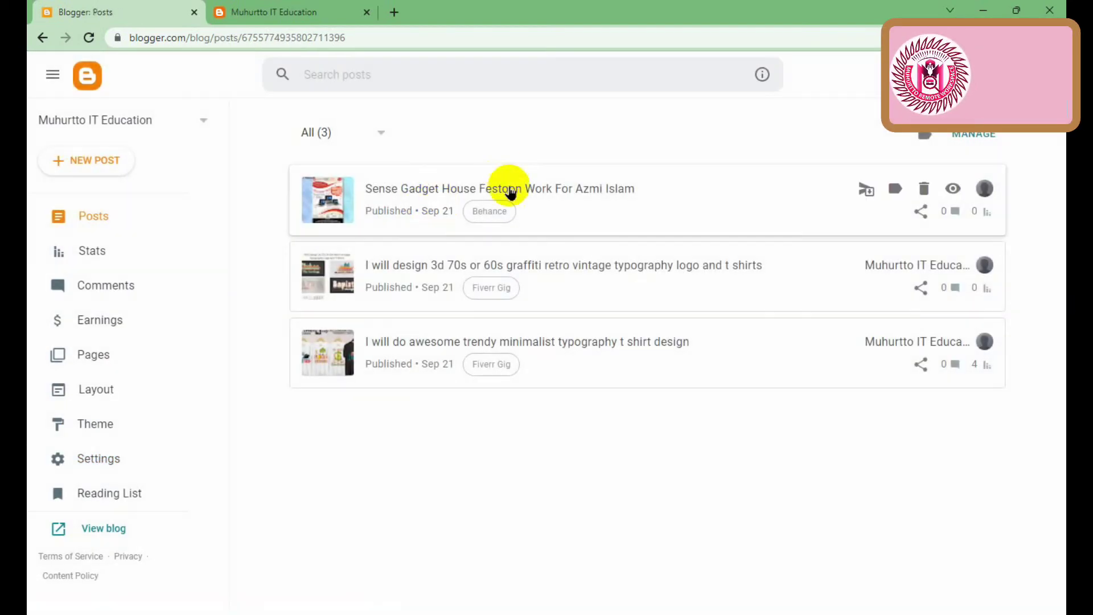
click(511, 189)
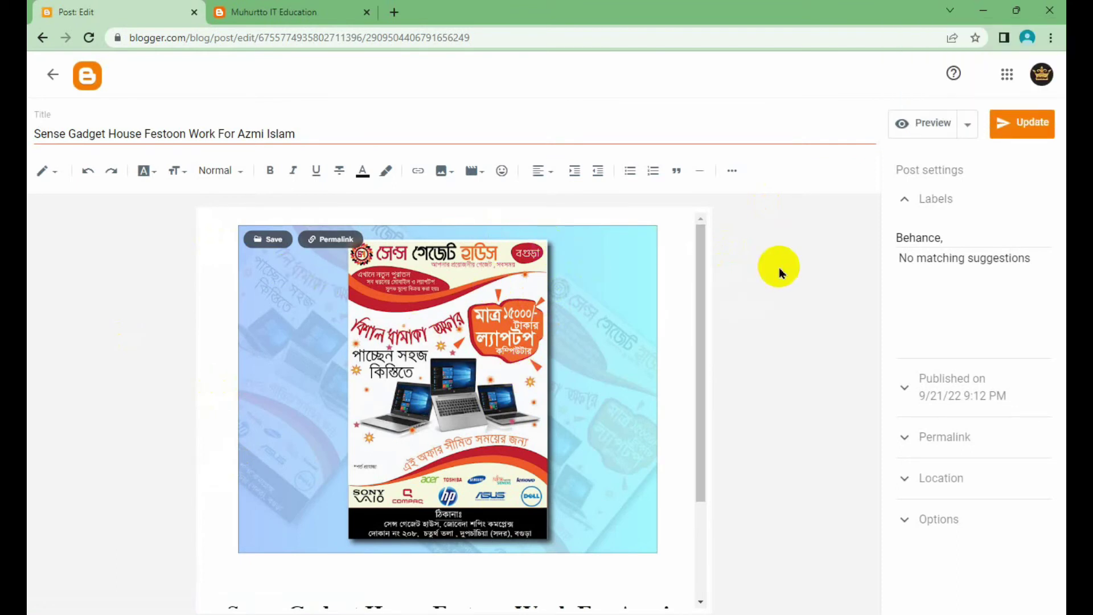
drag(956, 238, 838, 234)
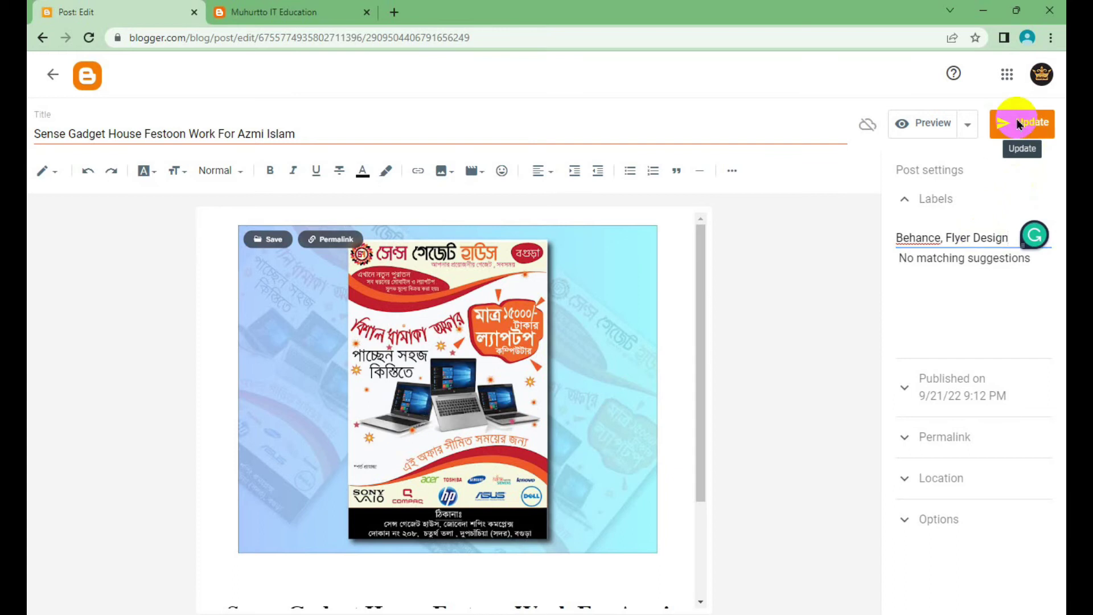
click(1018, 123)
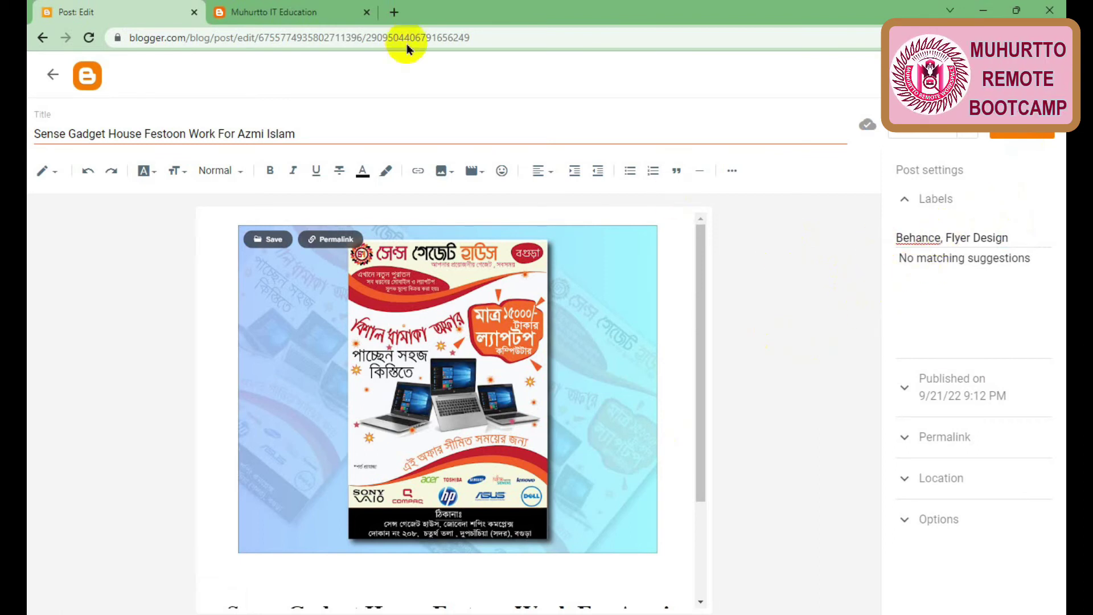
click(245, 9)
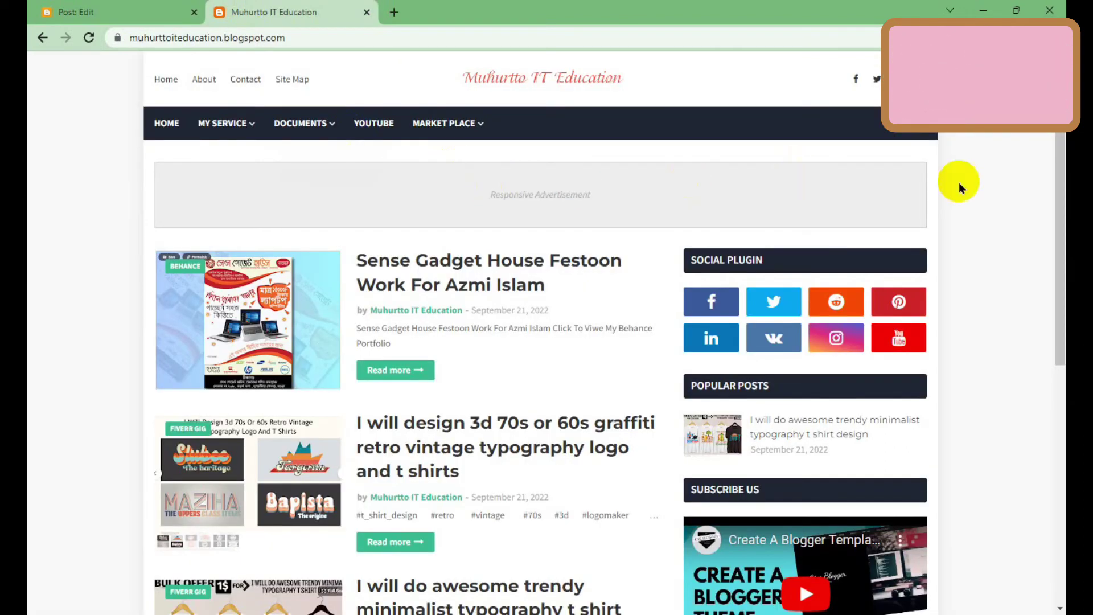
right_click(960, 182)
click(908, 227)
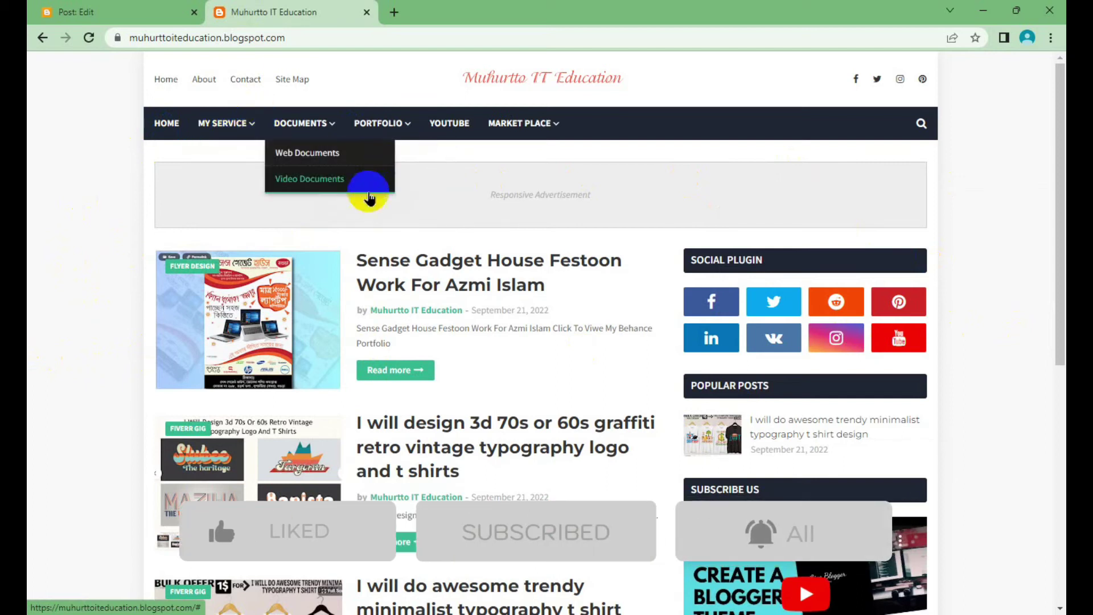
mouse_move(225, 123)
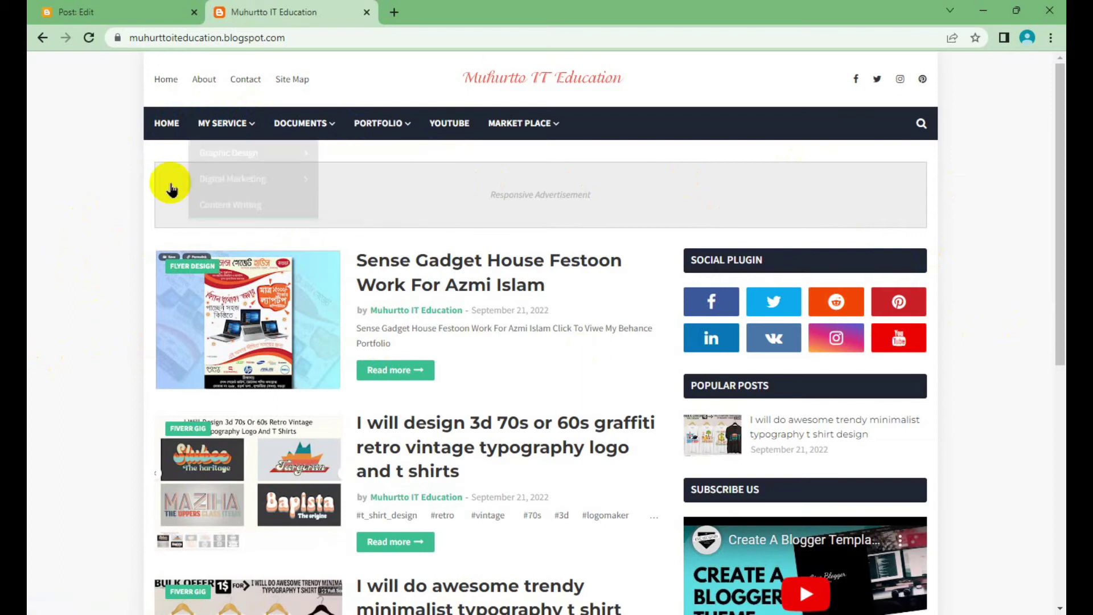
scroll(137, 305, down, 3)
click(399, 168)
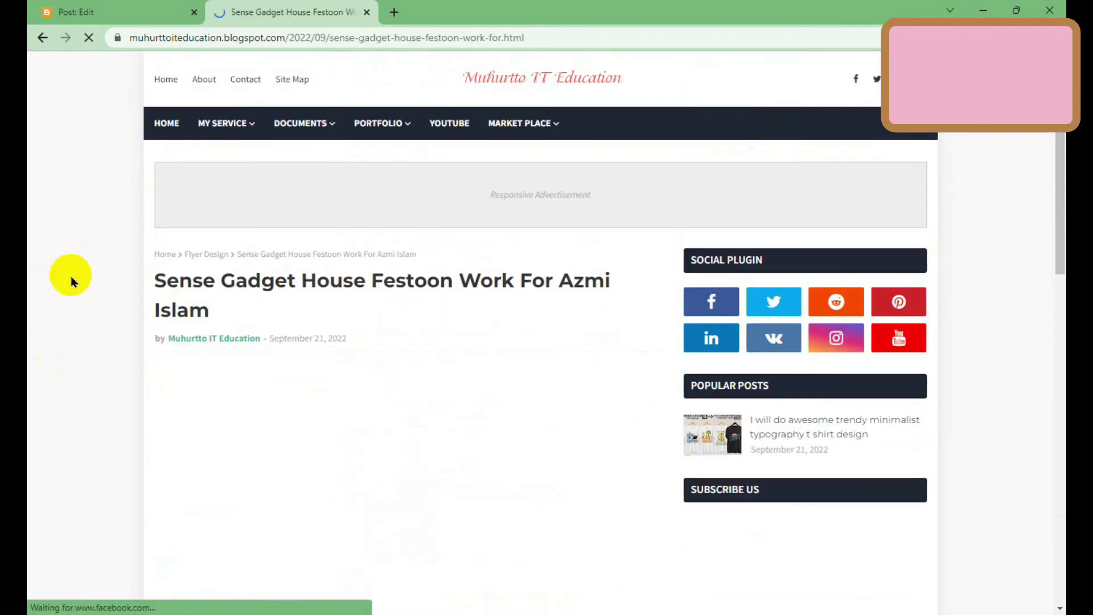
scroll(70, 278, down, 10)
scroll(71, 279, down, 2)
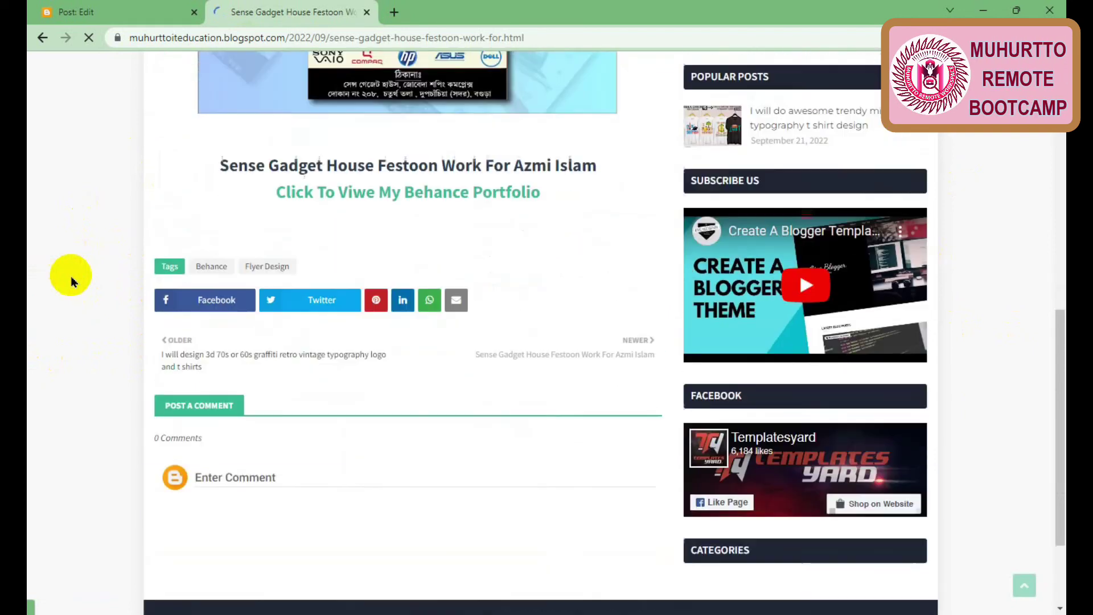
click(287, 283)
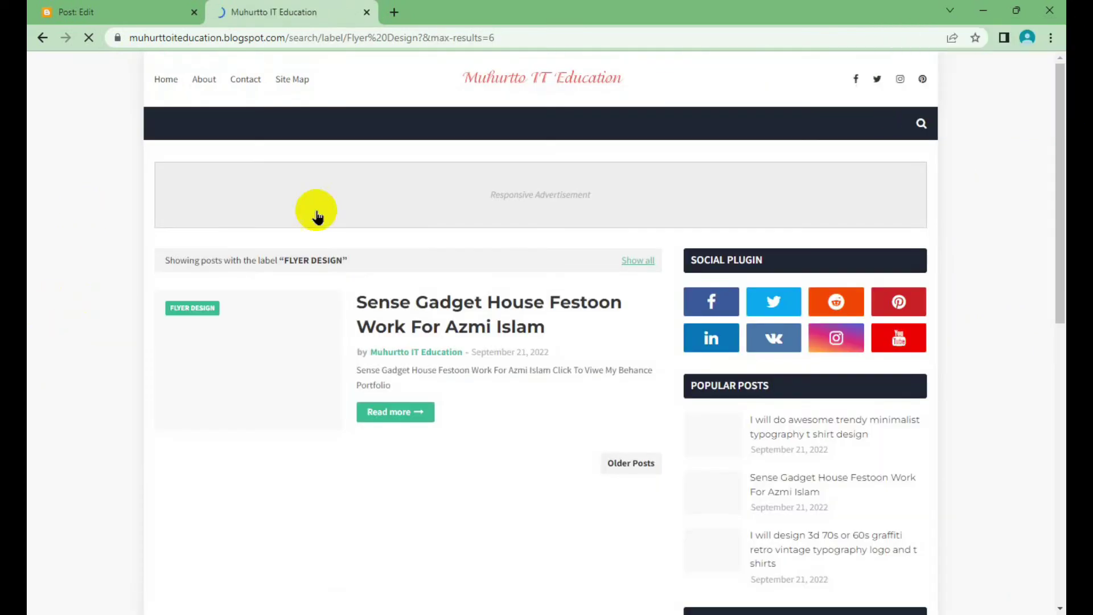
click(518, 37)
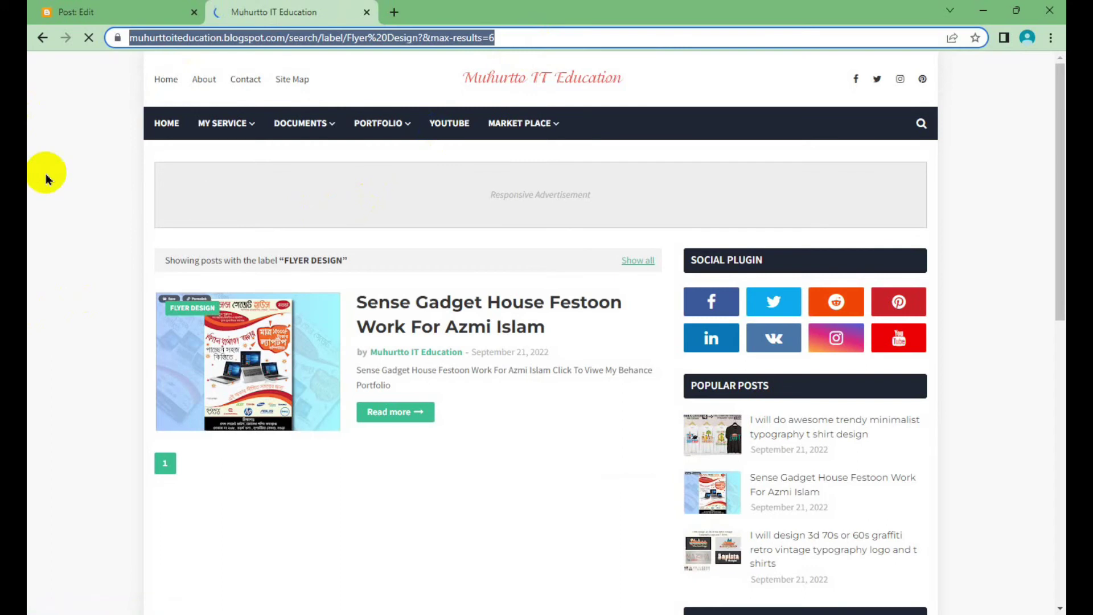
click(104, 7)
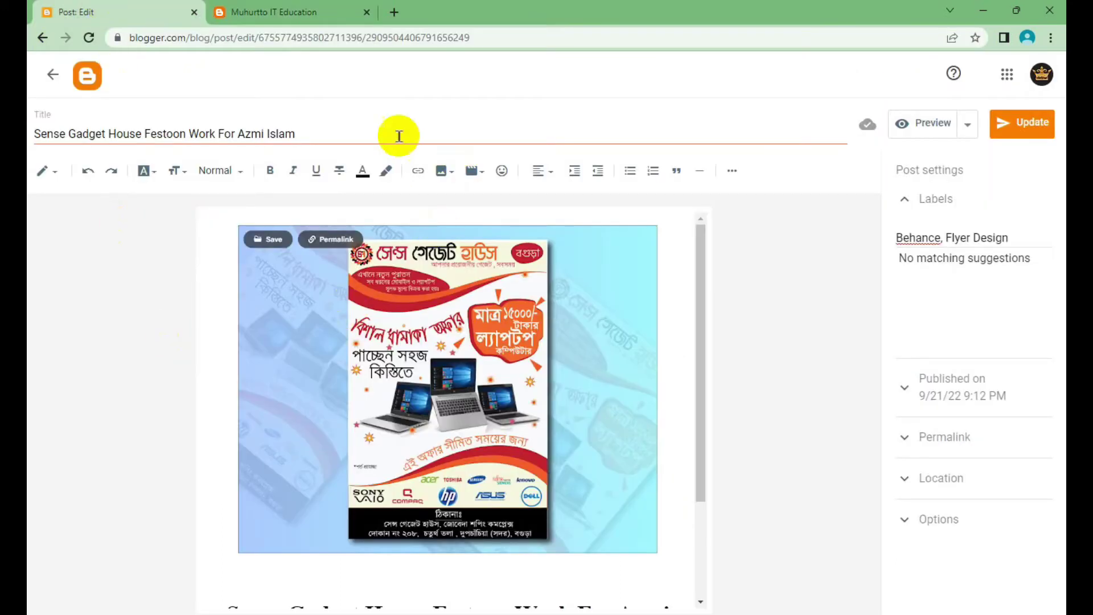
Step: Go from the posts list to Layout and open the Main Menu Link List configuration
click(60, 76)
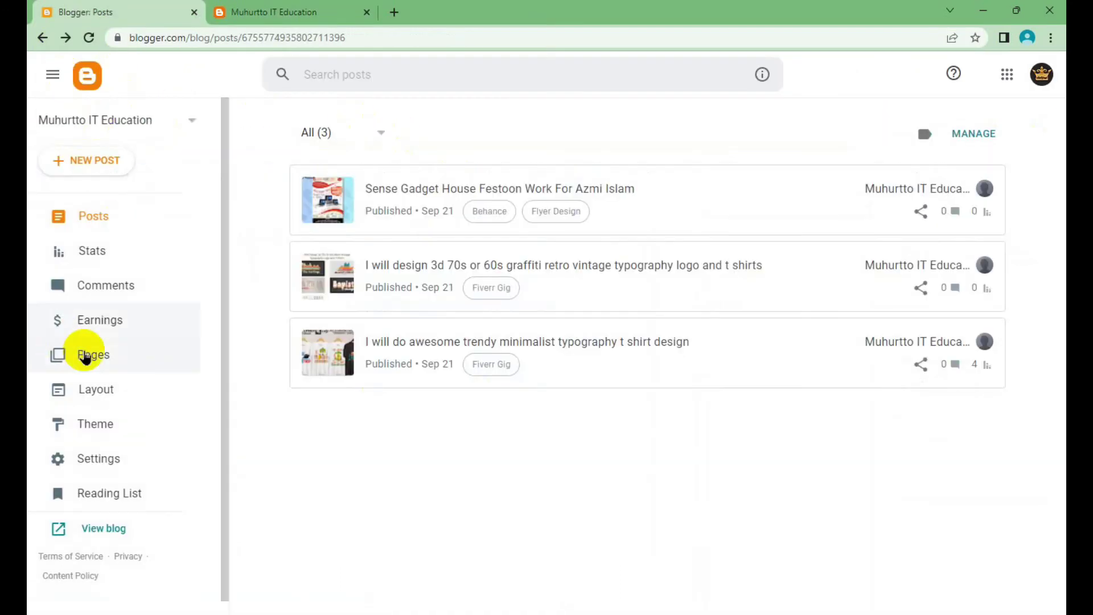
click(96, 389)
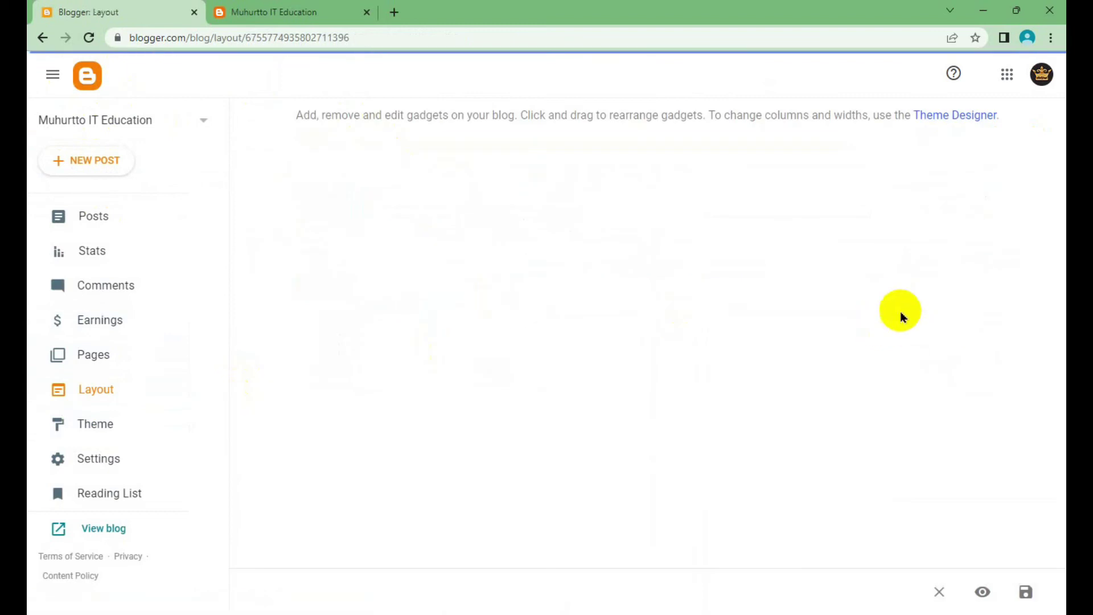
click(776, 487)
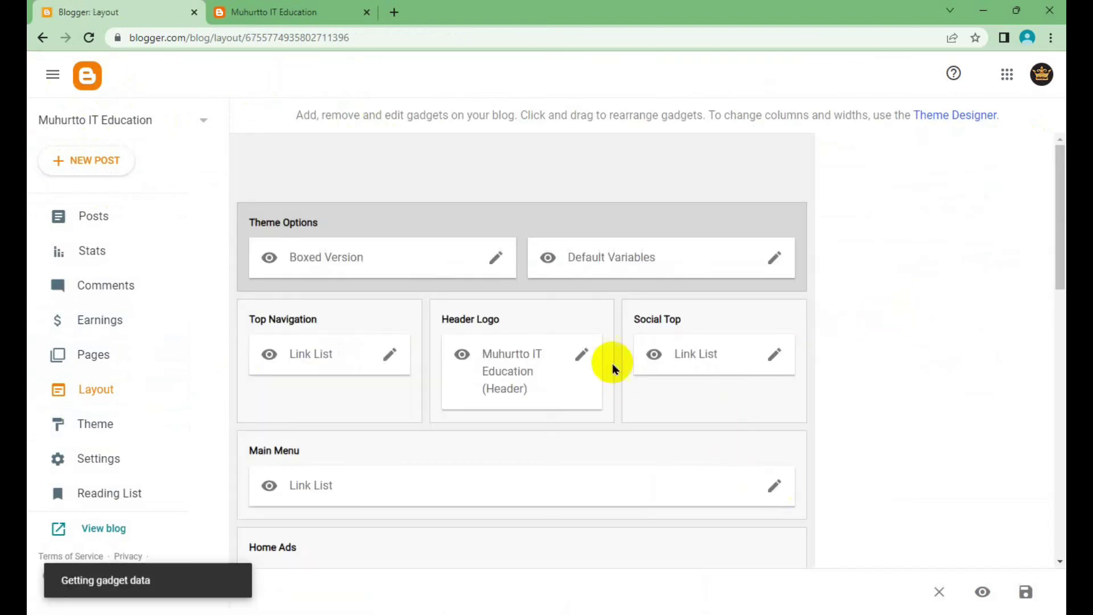
scroll(420, 342, down, 10)
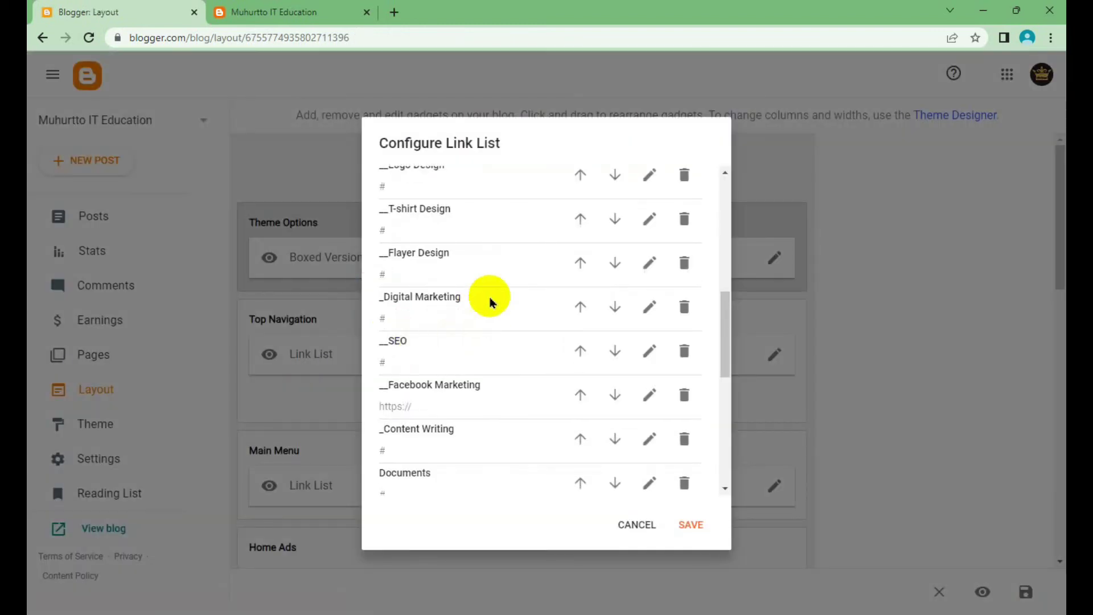
Step: Replace the Flayer Design entry's '#' URL with the Flyer Design label page address and save the menu
click(649, 263)
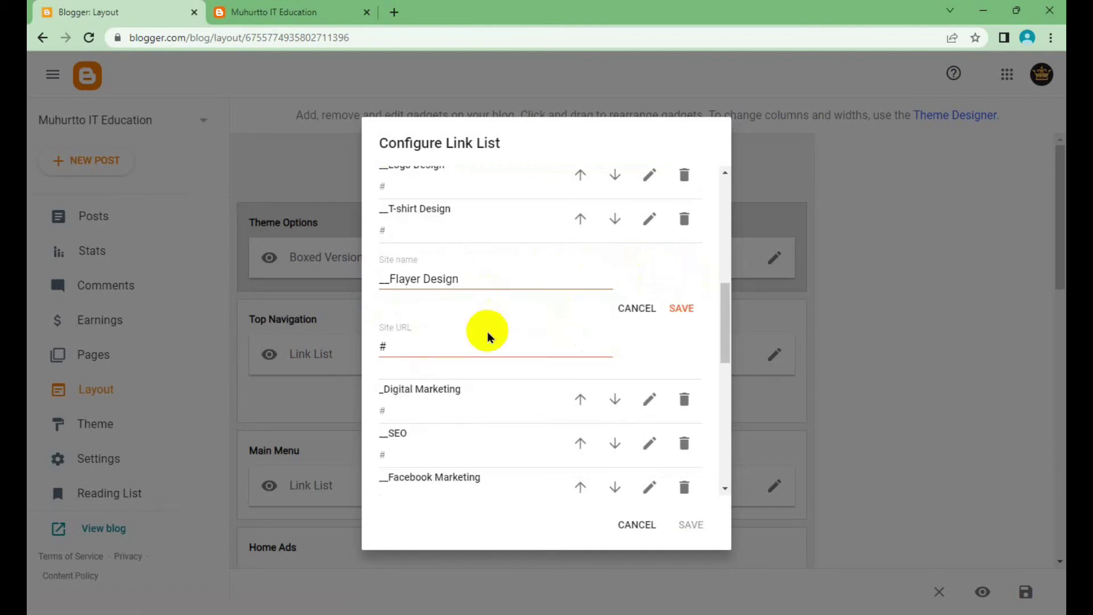
double_click(417, 341)
key(ctrl+v)
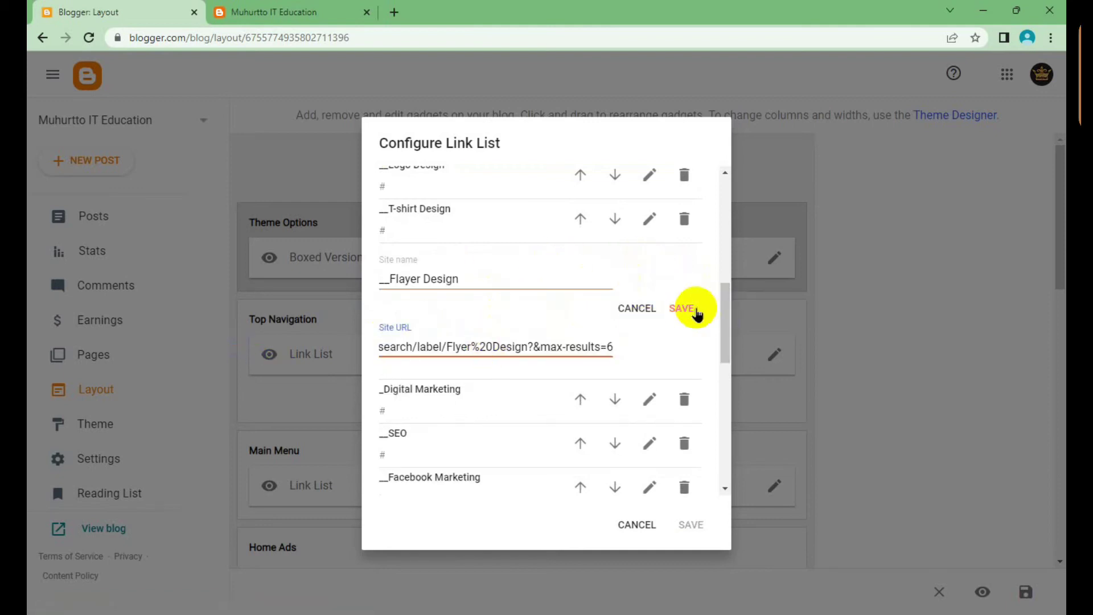
click(696, 312)
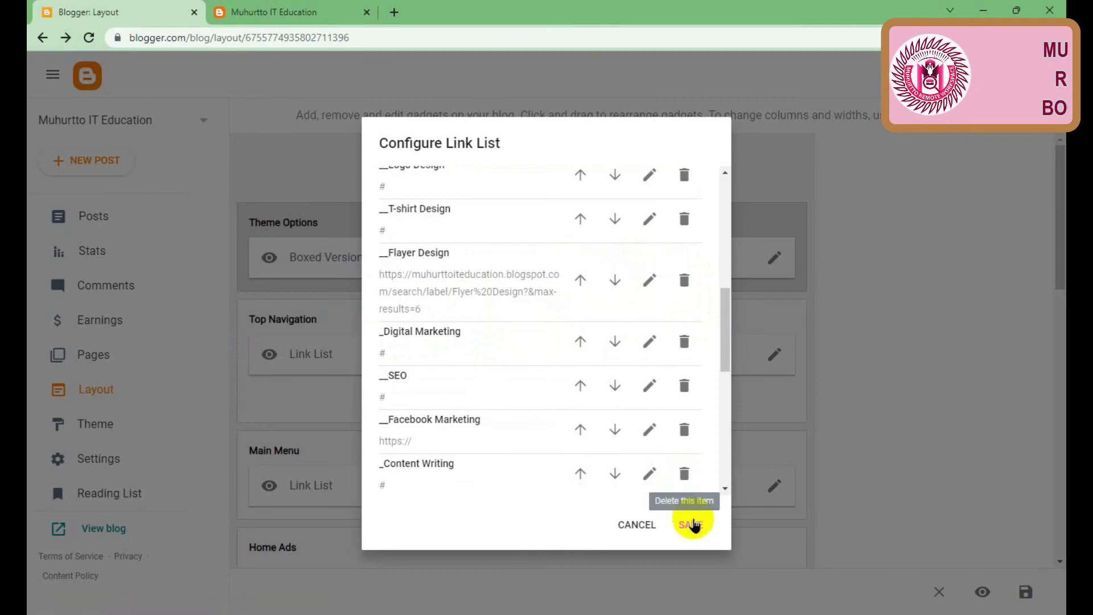
click(693, 524)
Step: Test the Flayer Design menu link on the live blog, then return to Layout
click(285, 12)
mouse_move(226, 123)
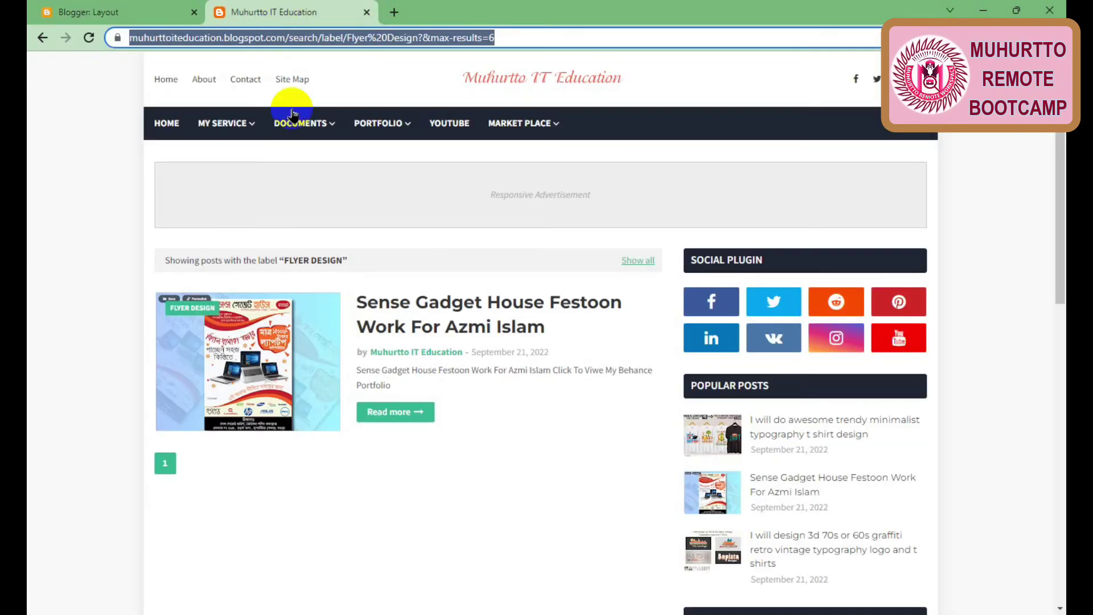
mouse_move(227, 153)
click(380, 207)
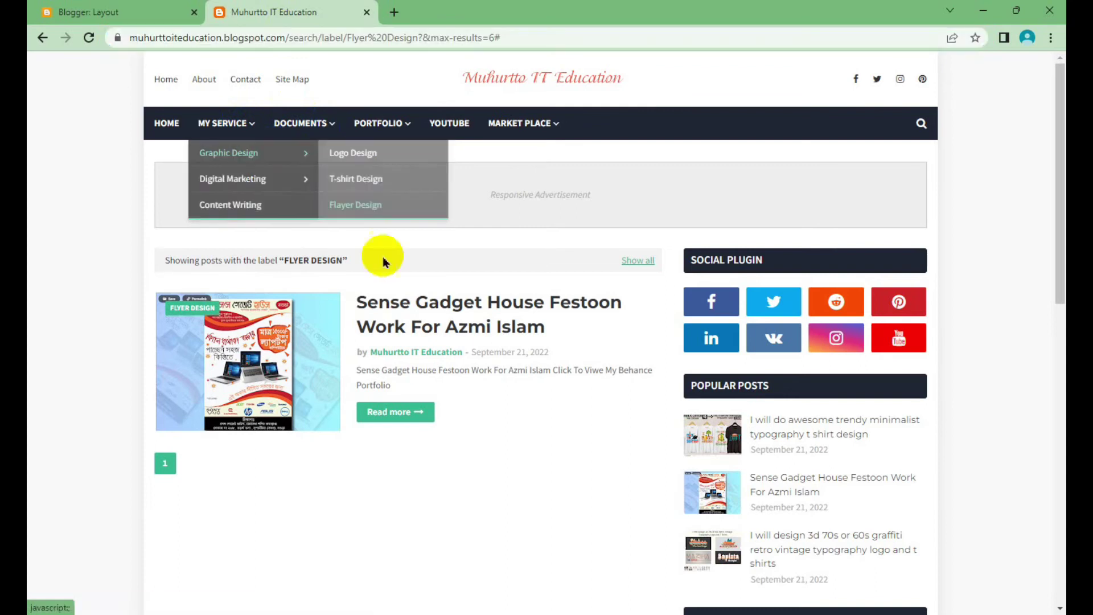
click(169, 124)
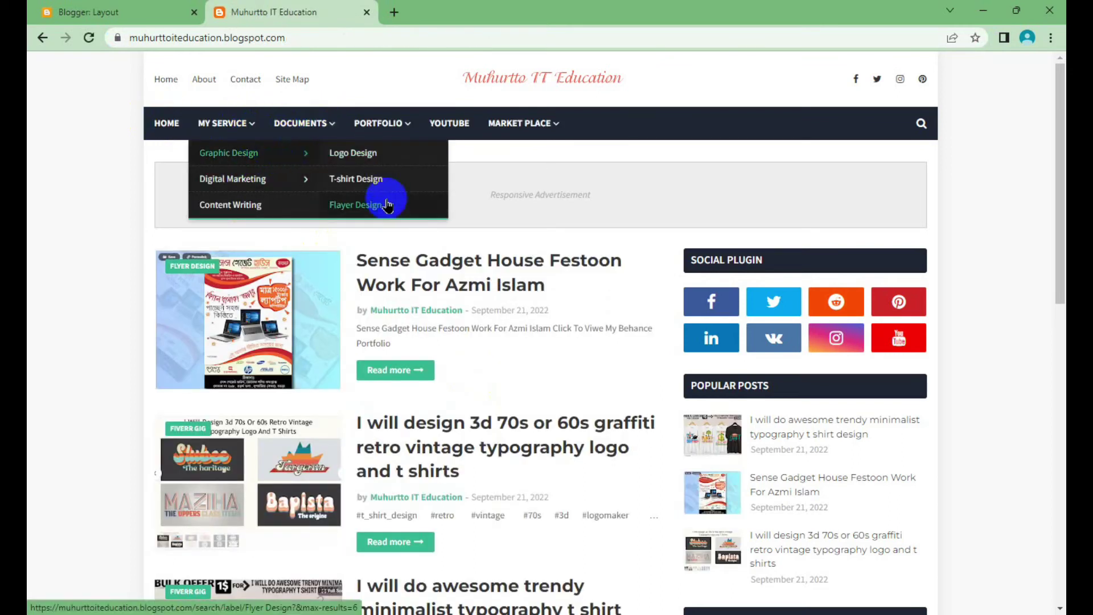
click(386, 209)
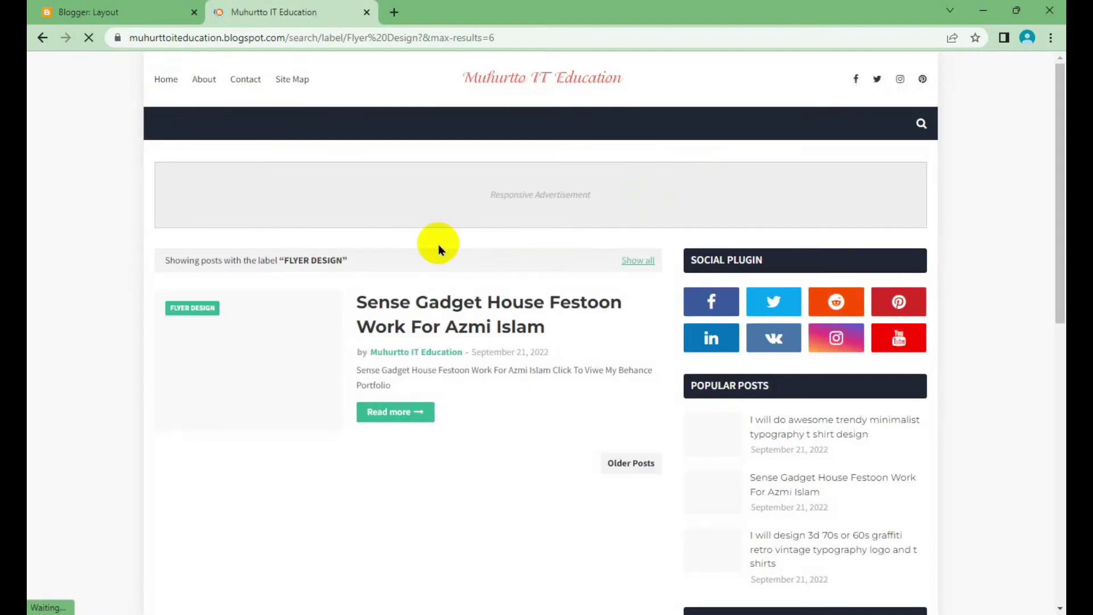
scroll(463, 427, down, 3)
scroll(454, 429, up, 2)
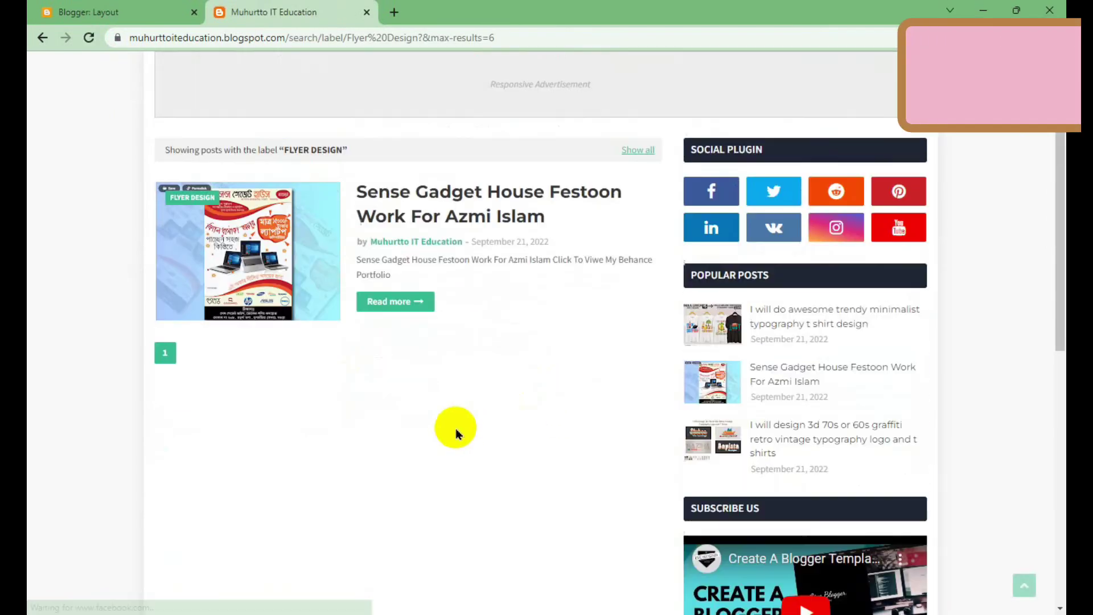
scroll(497, 279, up, 2)
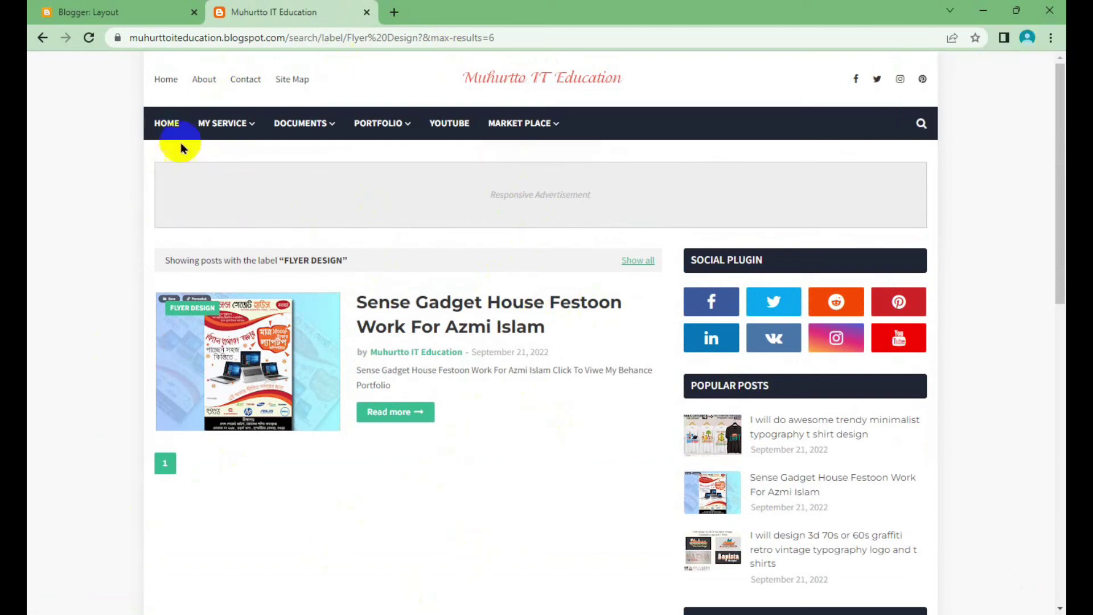
click(170, 127)
scroll(512, 288, down, 4)
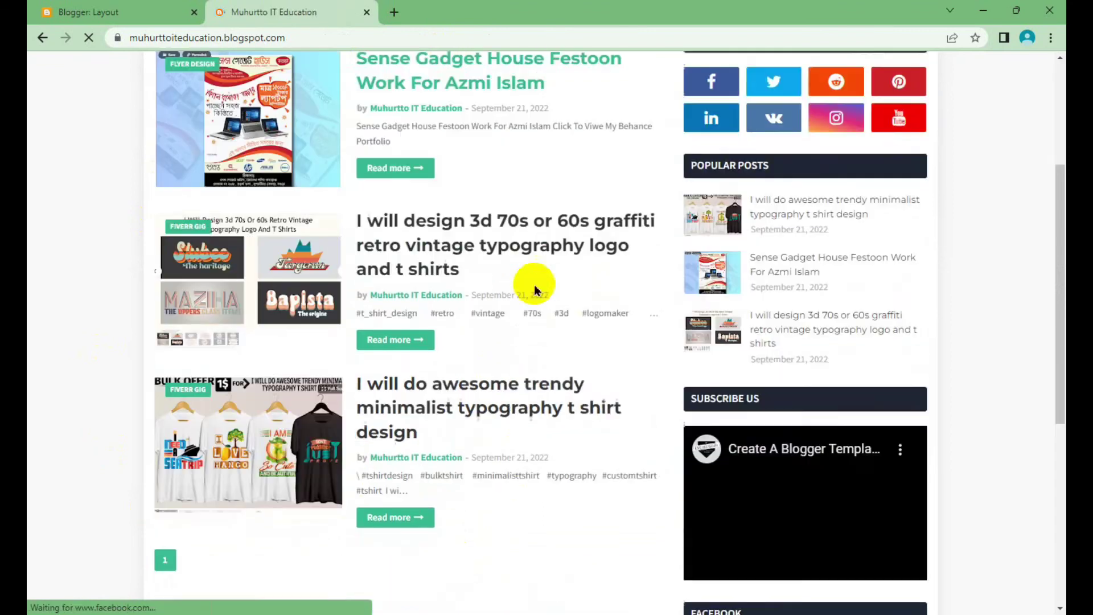
scroll(551, 503, up, 4)
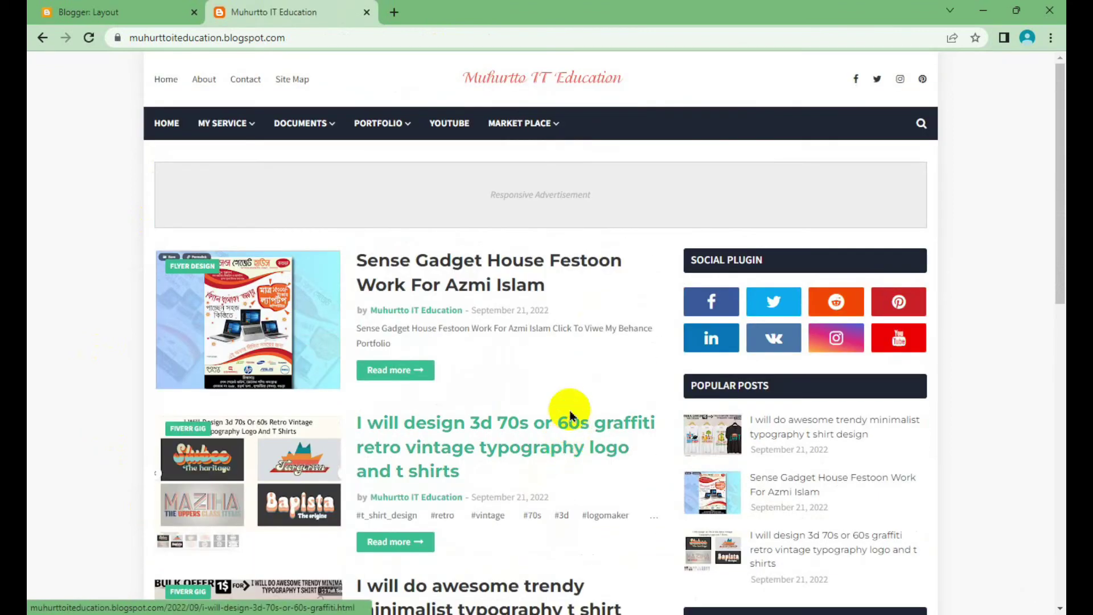
click(89, 11)
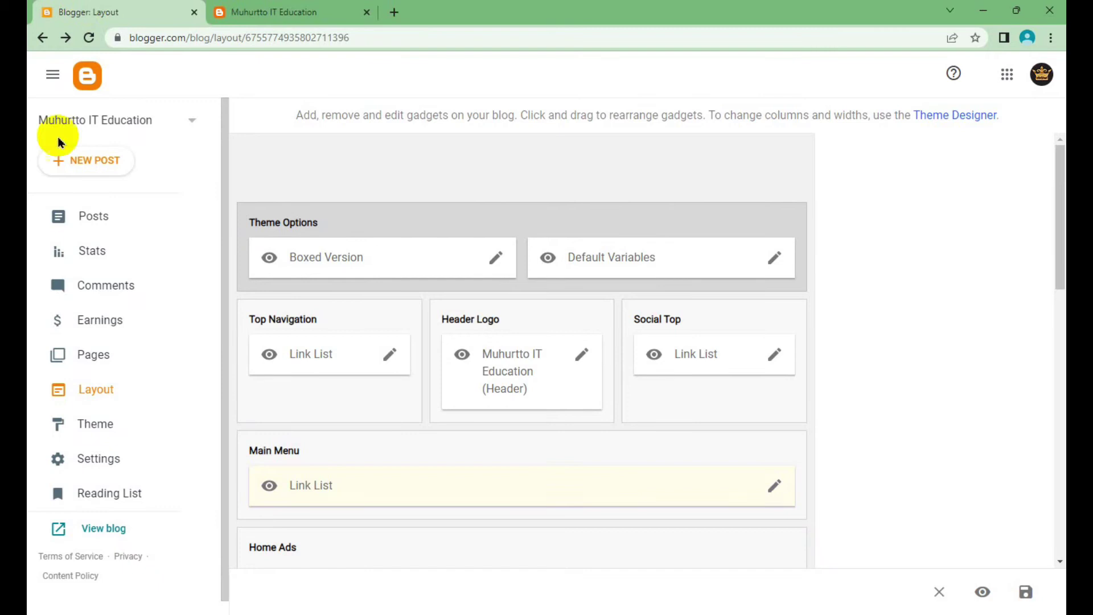
Step: Set the footer Tags gadget to show All Labels and save it
scroll(184, 404, down, 1)
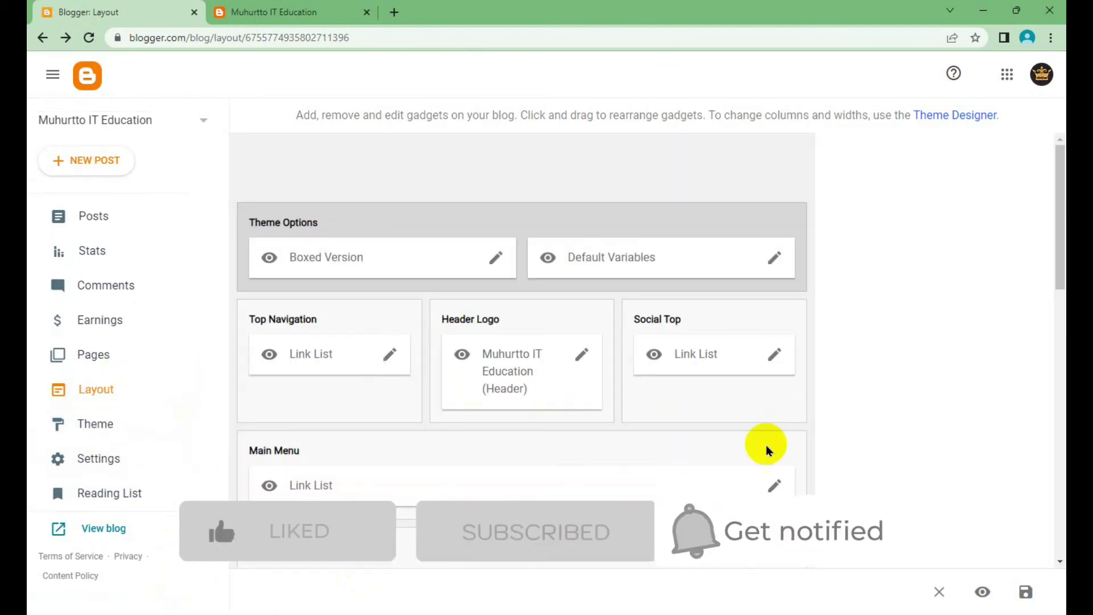
scroll(878, 396, down, 5)
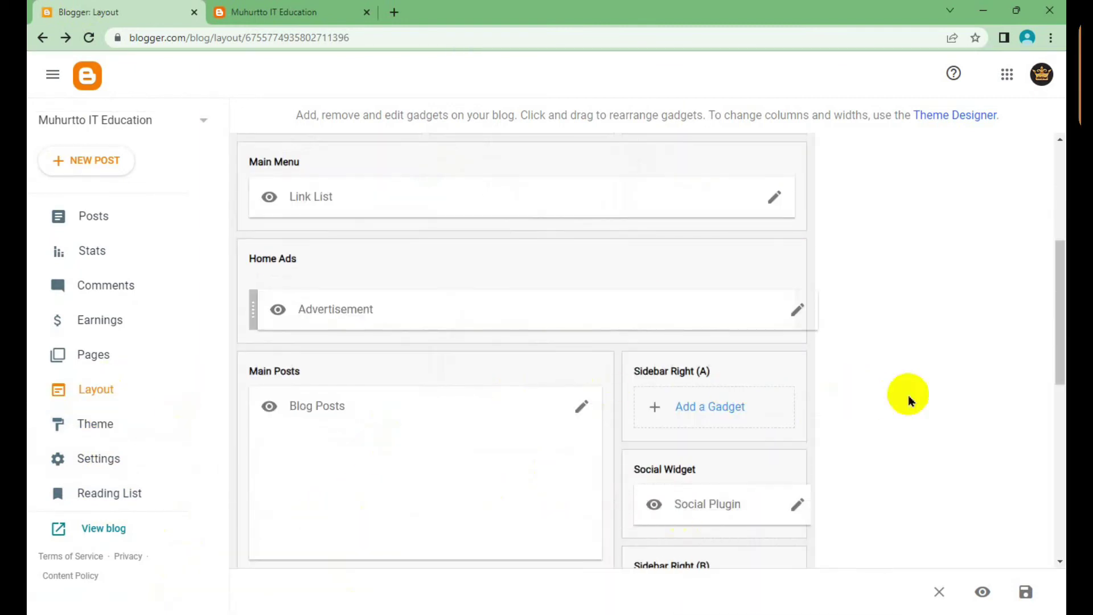
key(ctrl+Tab)
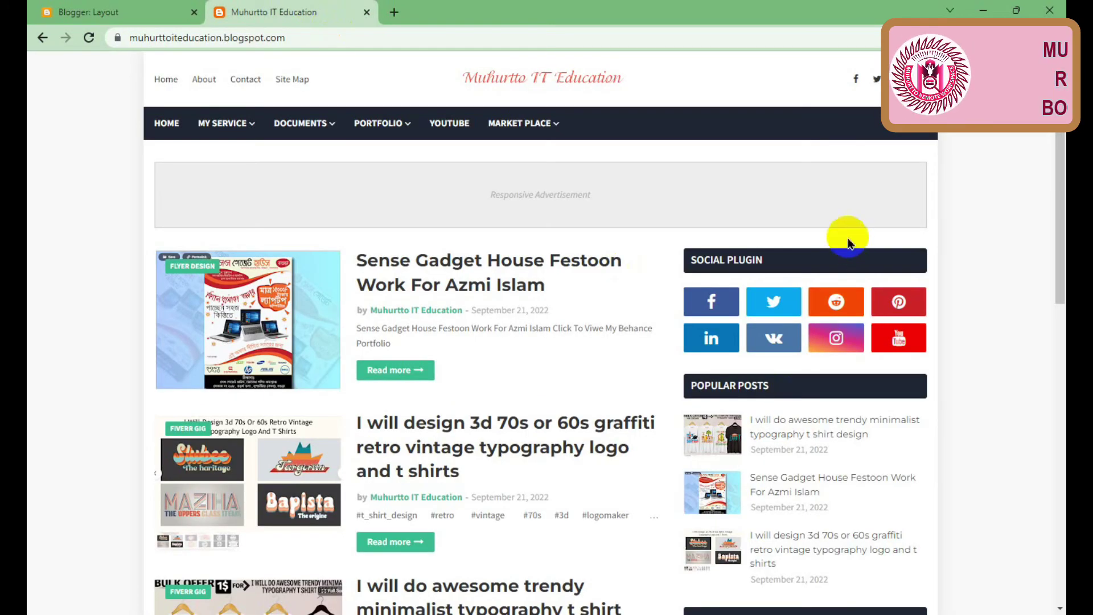
scroll(852, 456, down, 8)
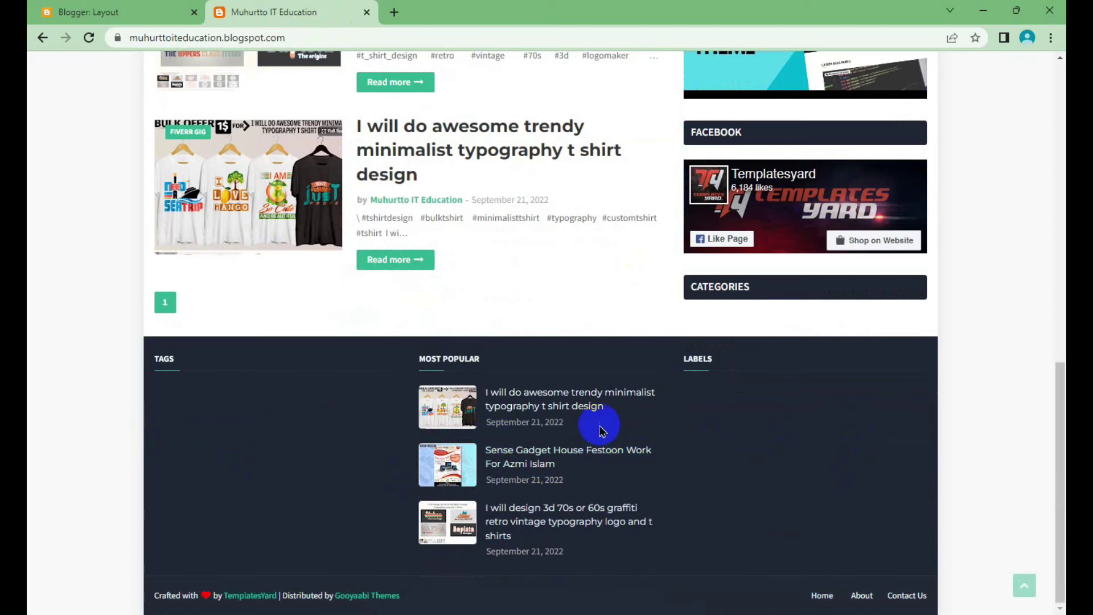
click(123, 7)
scroll(724, 364, down, 6)
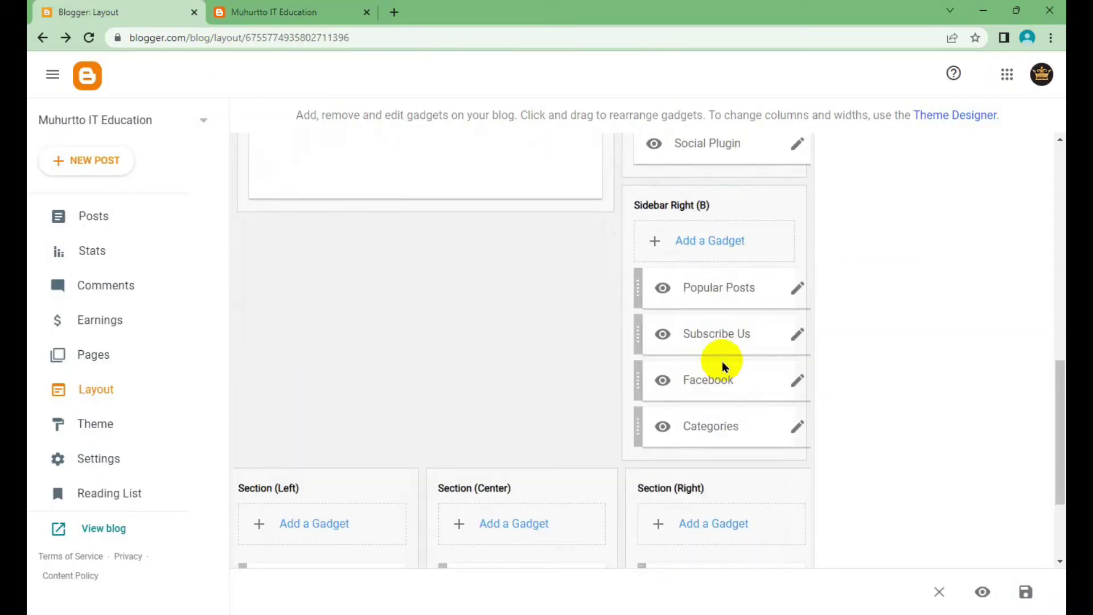
scroll(683, 367, down, 3)
click(386, 431)
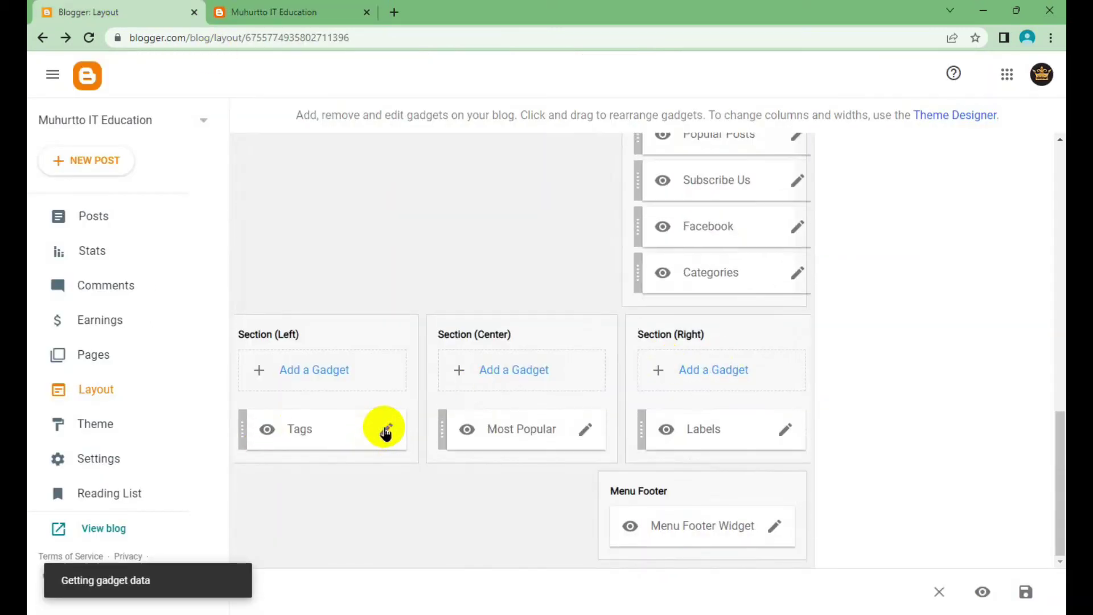
scroll(498, 341, down, 1)
scroll(498, 354, down, 3)
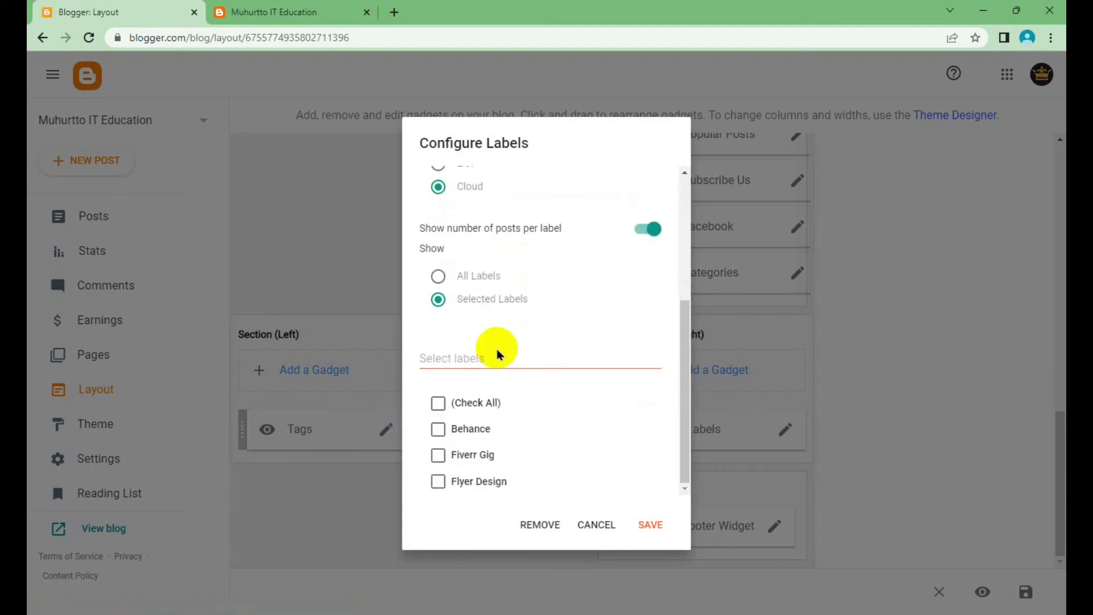
click(458, 280)
click(652, 526)
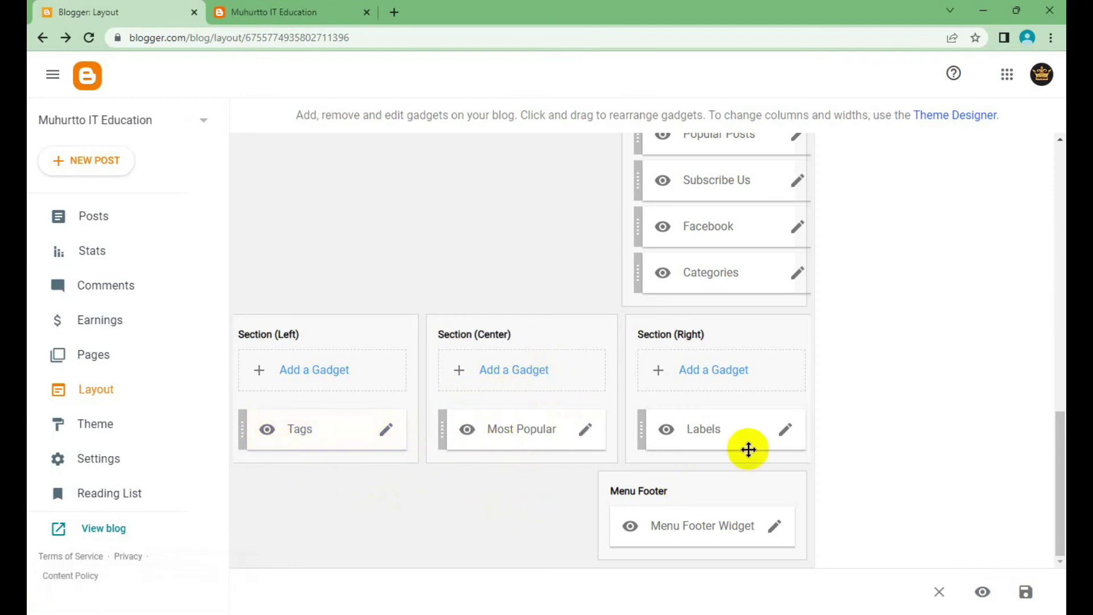
Step: Remove the Labels gadget from the right footer section
click(786, 431)
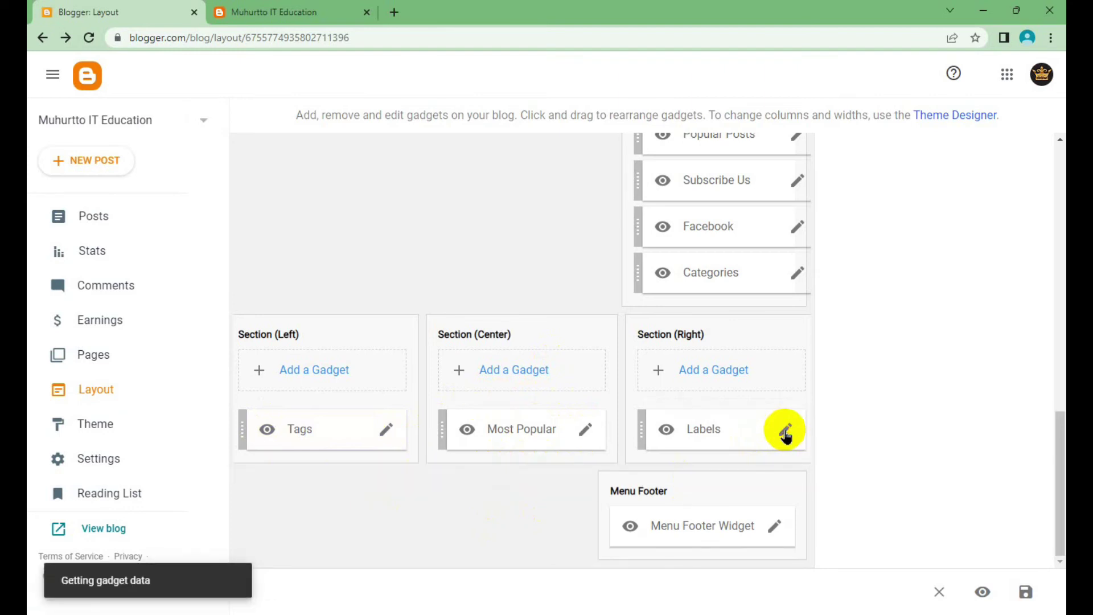
click(547, 525)
click(649, 371)
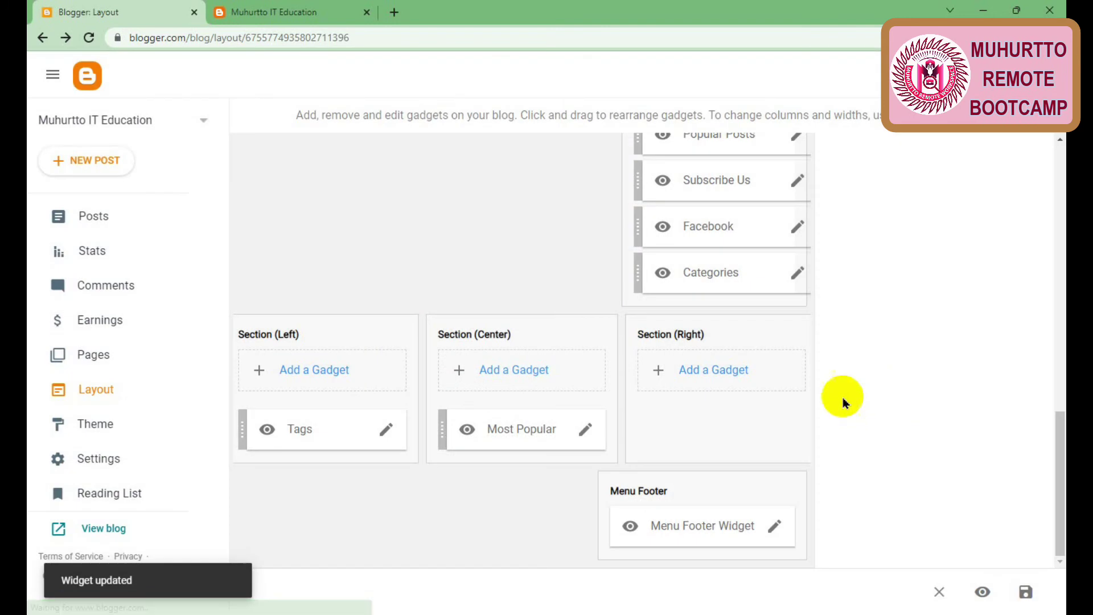
Step: Add a Blog's Stats pageview counter gadget to the right footer section
click(729, 372)
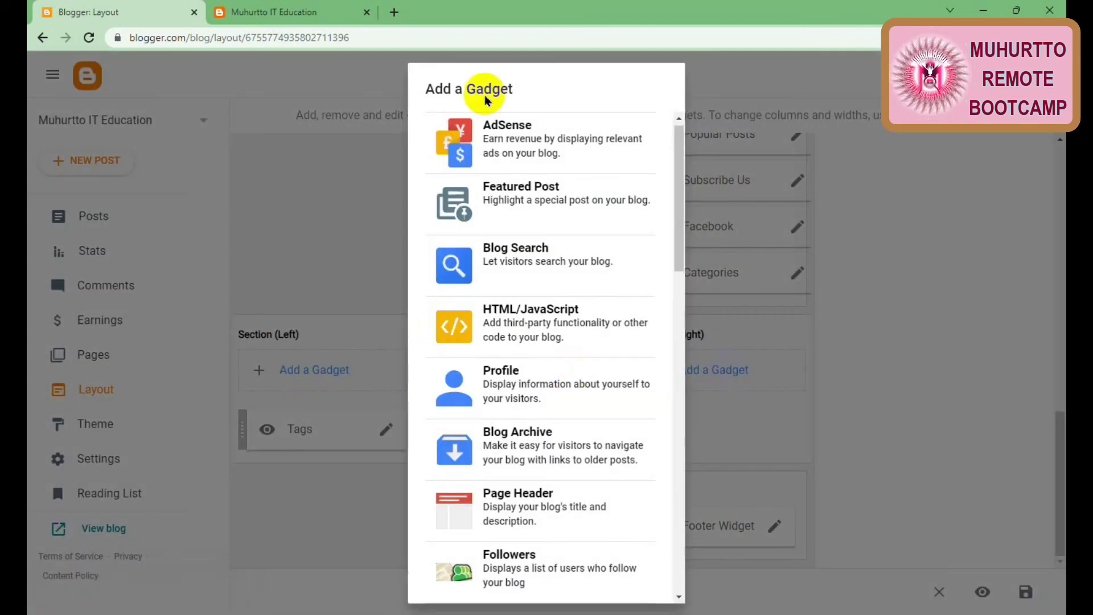
scroll(545, 370, down, 2)
scroll(530, 359, down, 3)
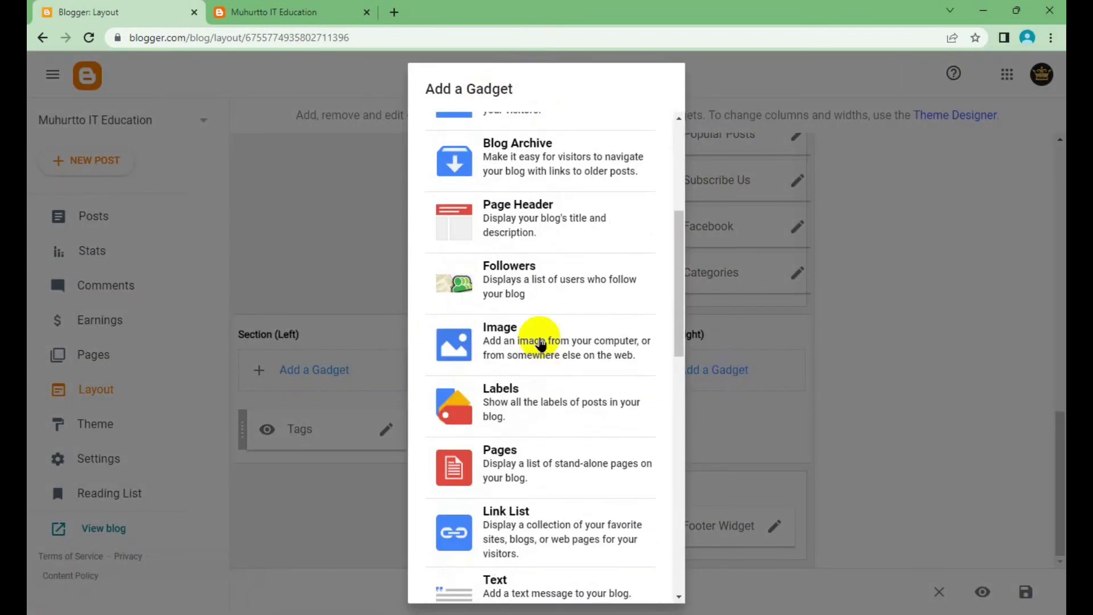
scroll(541, 256, down, 4)
scroll(530, 286, down, 2)
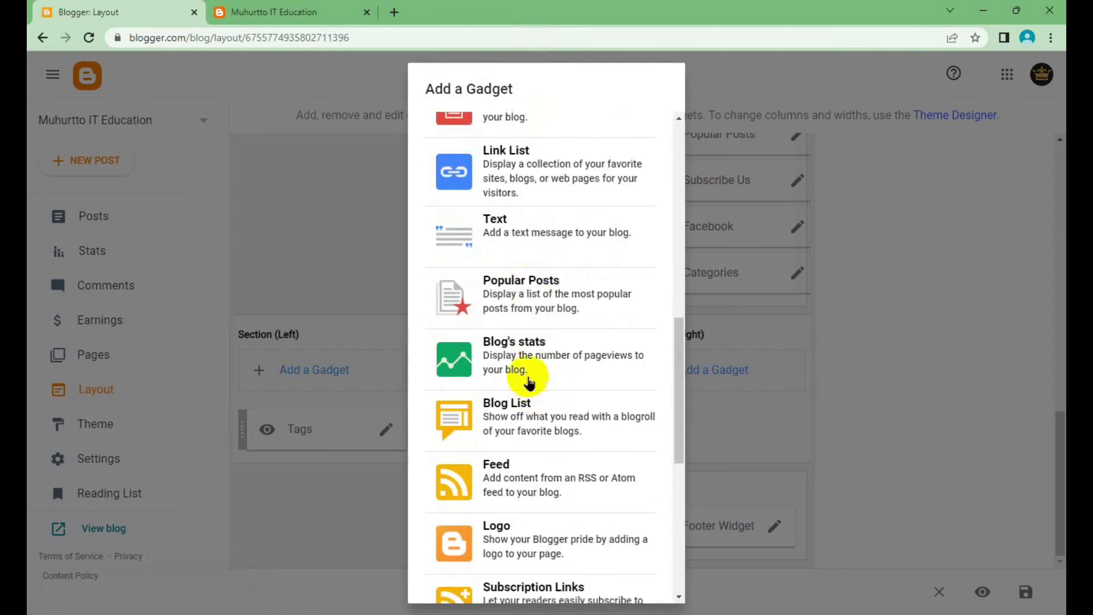
click(558, 362)
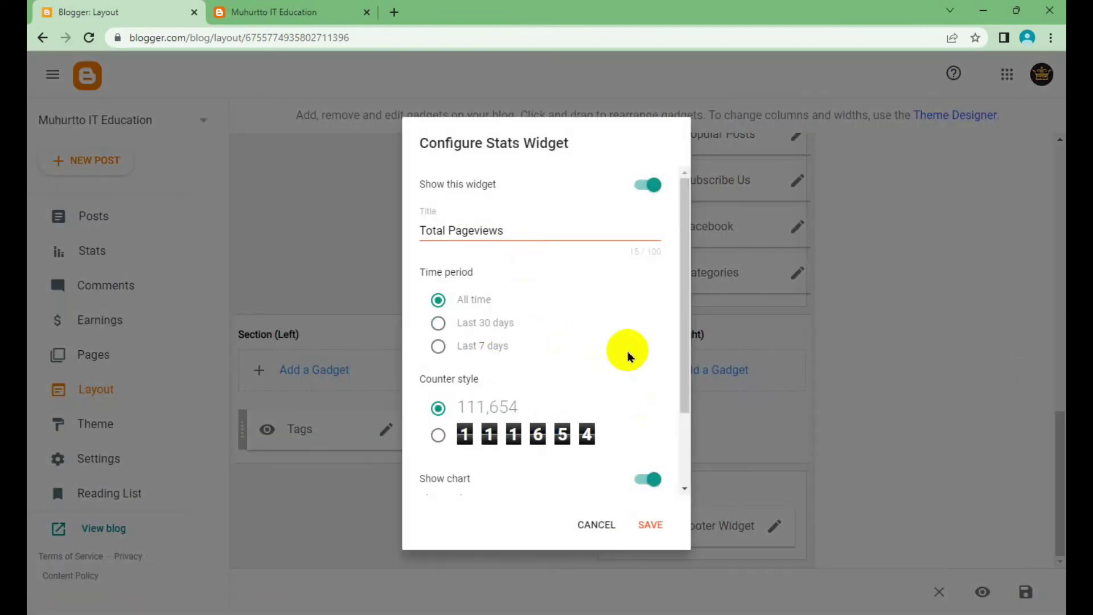
Step: Show the pageviews as separate digits with a White Transparent chart and save the Stats widget
scroll(626, 350, down, 3)
click(438, 337)
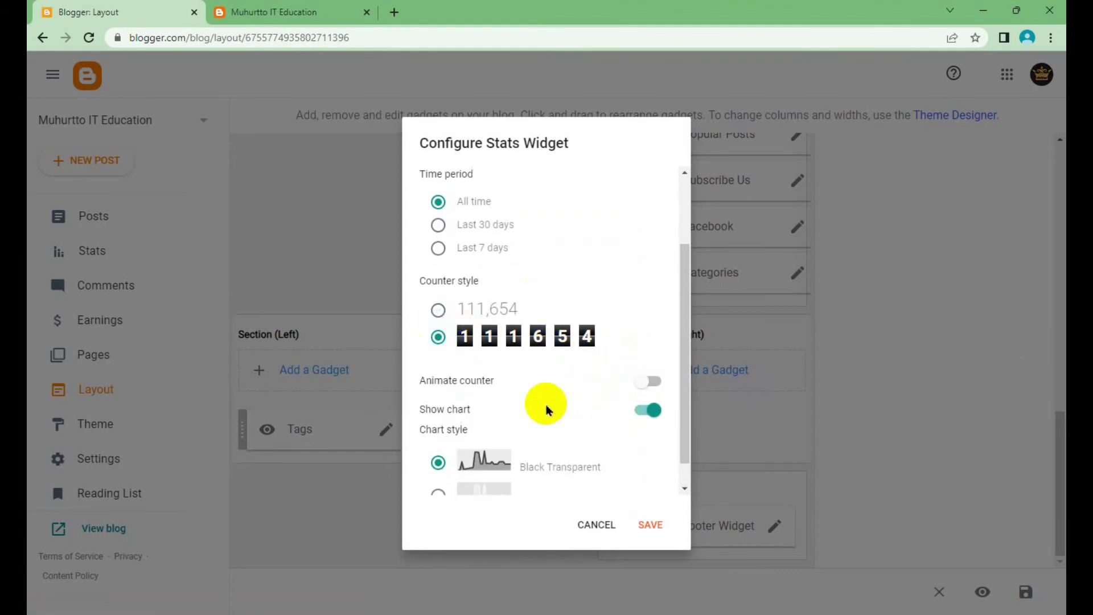
scroll(518, 433, down, 1)
click(489, 468)
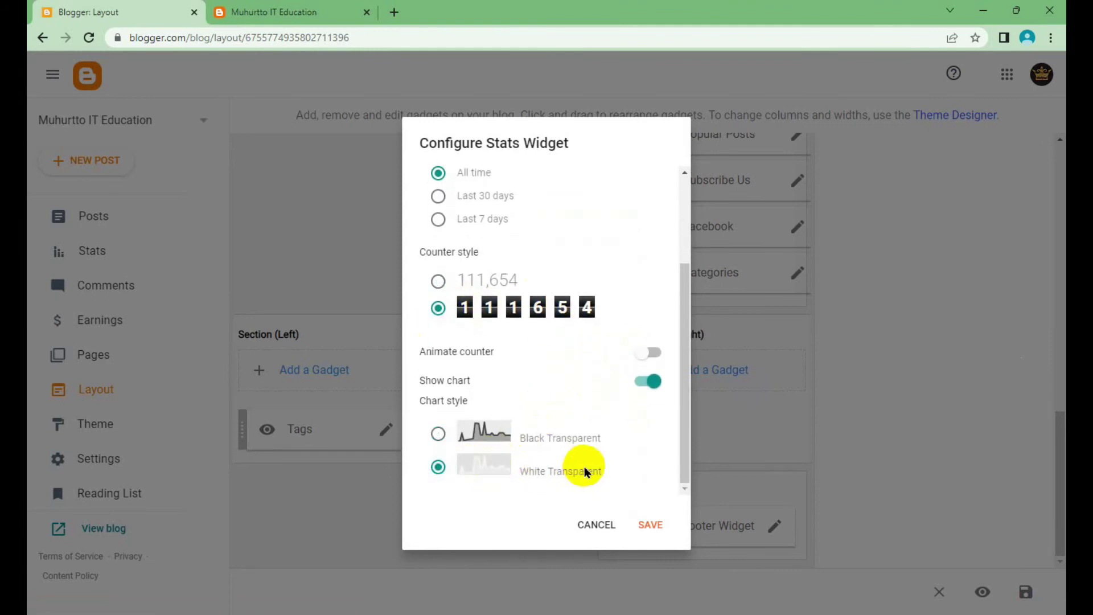
click(481, 468)
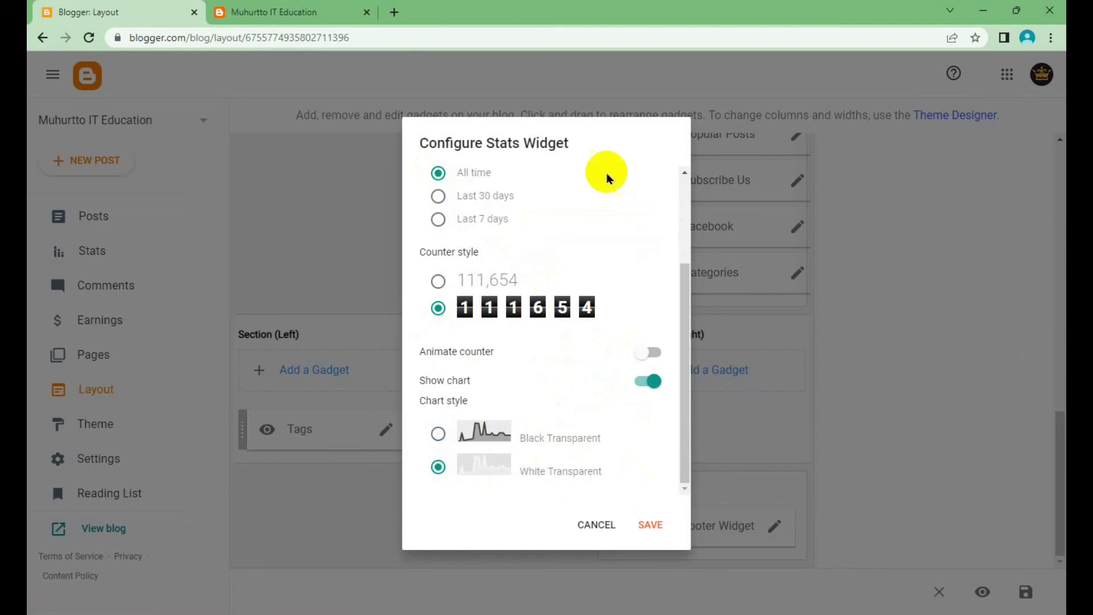
click(660, 525)
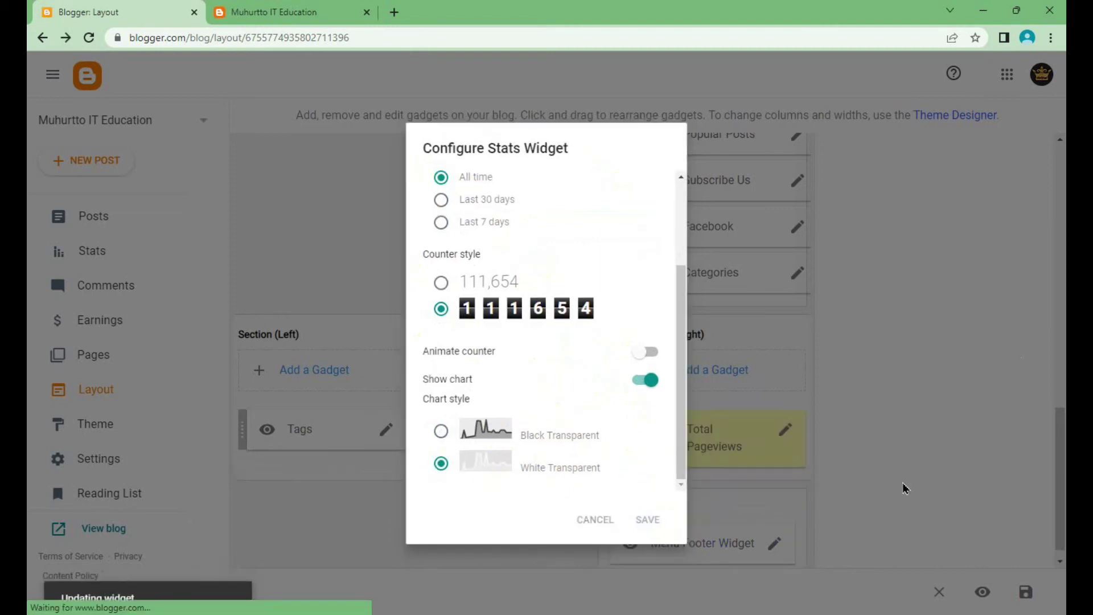
click(757, 367)
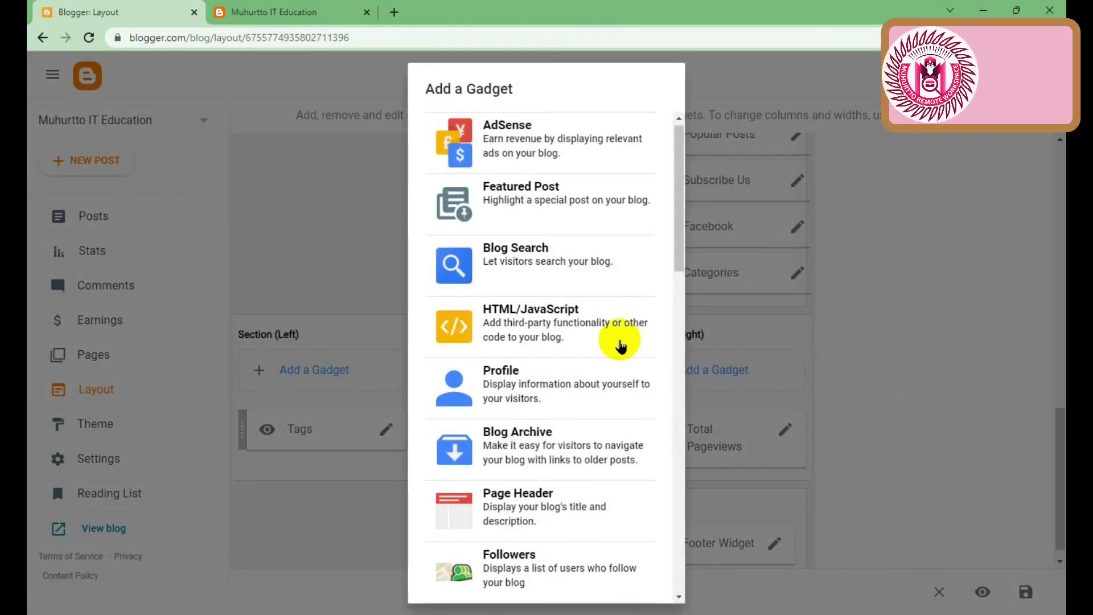
Step: Choose the HTML/JavaScript gadget and give it the title 'Flag Counter'
click(497, 339)
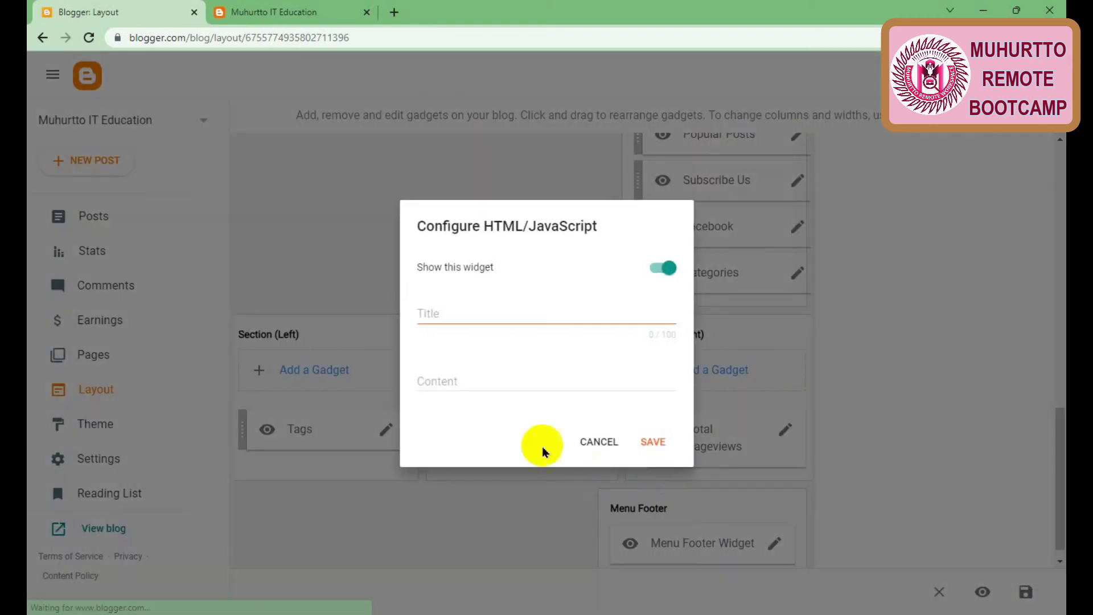
click(501, 313)
text(Flag Counter)
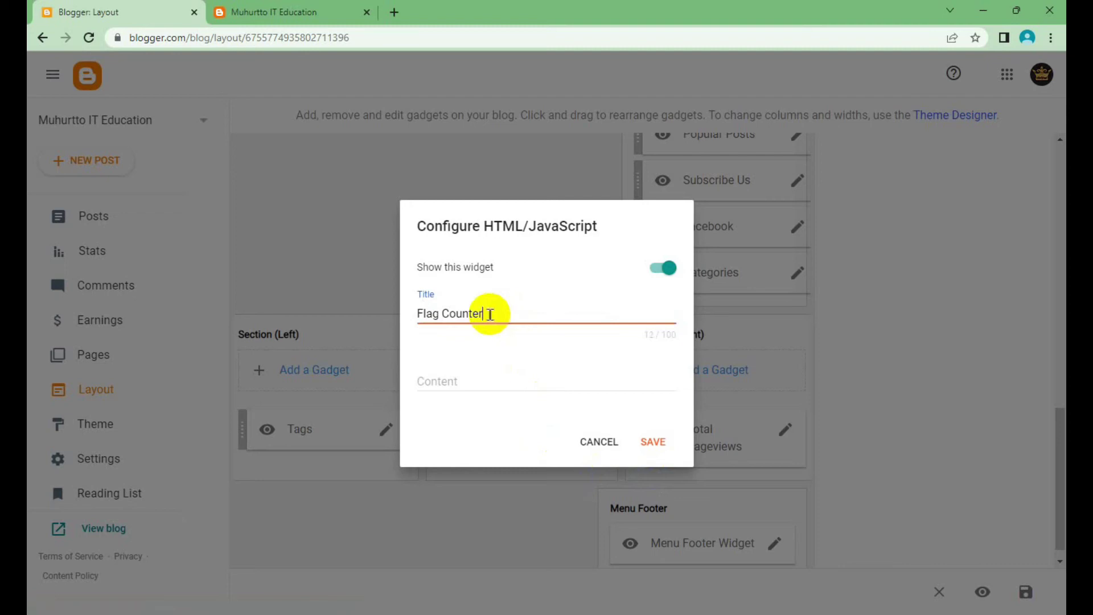
Step: Search Google for 'flag counter' in a new tab and open flagcounter.com
click(392, 12)
text(fla)
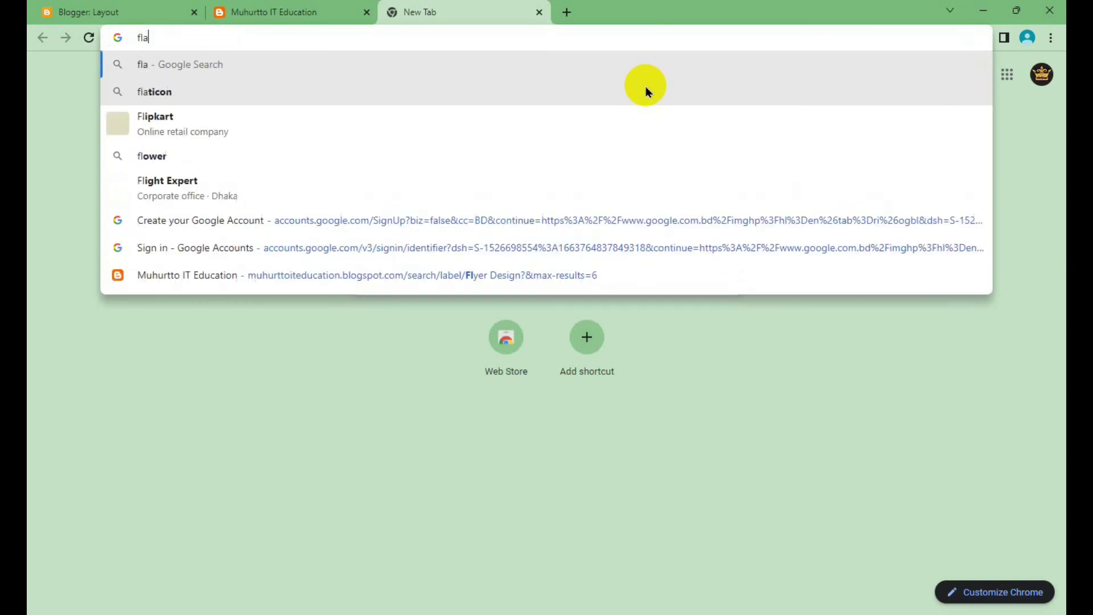
text(g co)
click(209, 92)
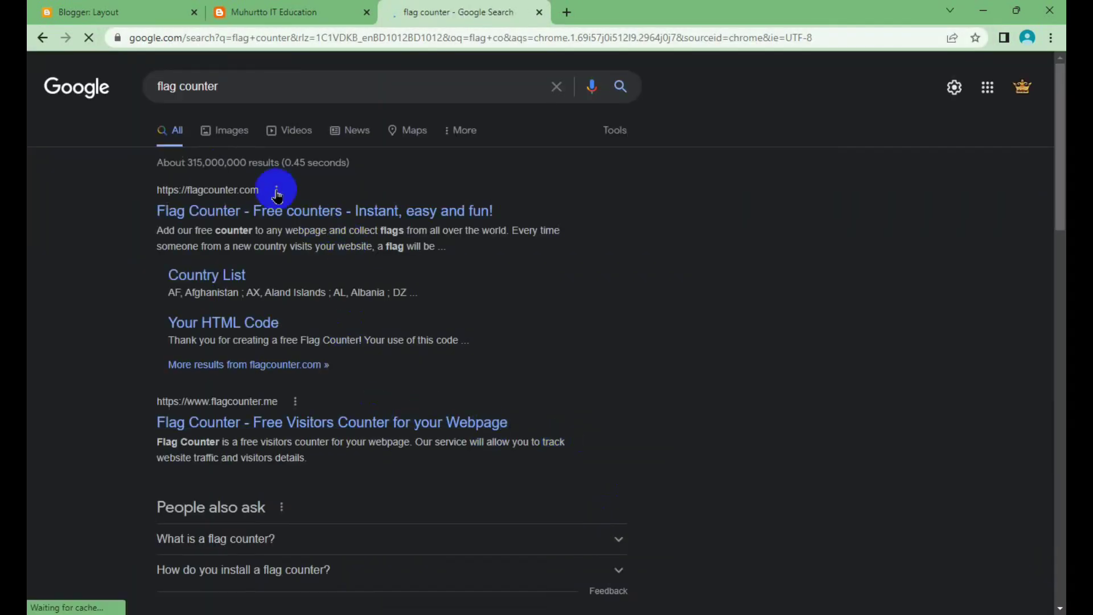
click(256, 212)
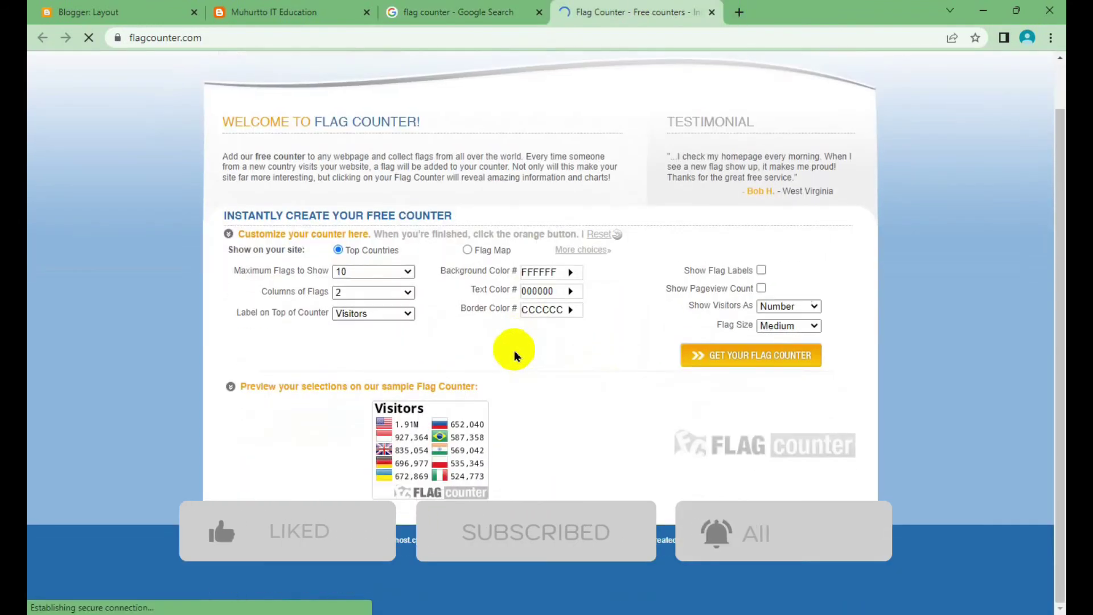
Step: Set Maximum Flags to Show to 40 and arrange the flags in 4 columns
click(408, 272)
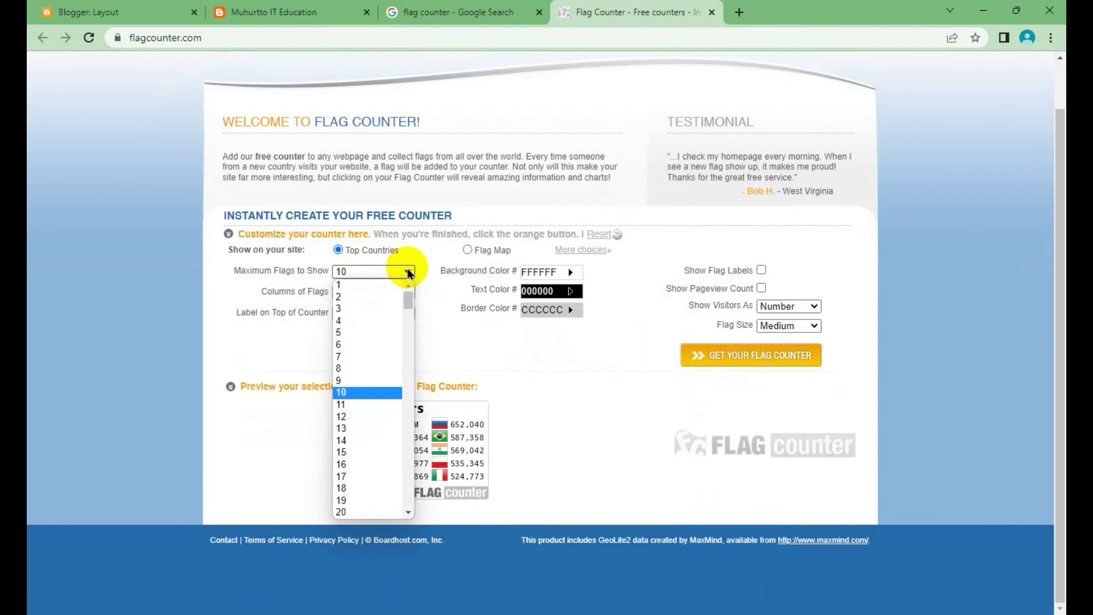
scroll(386, 369, down, 7)
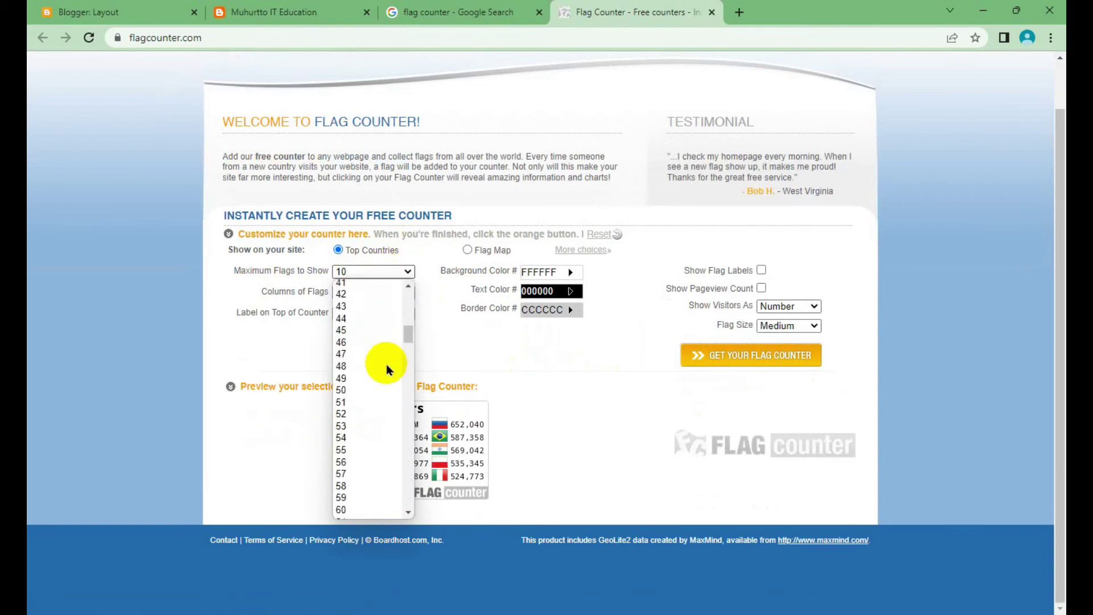
scroll(387, 369, down, 15)
scroll(386, 369, down, 12)
scroll(387, 369, up, 16)
scroll(386, 369, up, 10)
scroll(387, 369, up, 3)
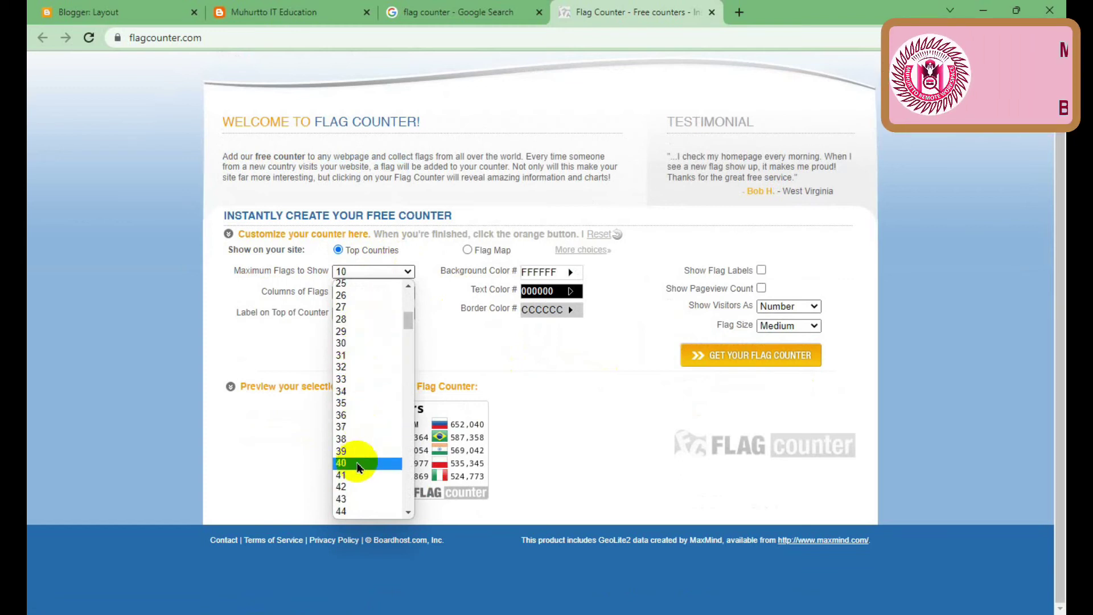
click(364, 462)
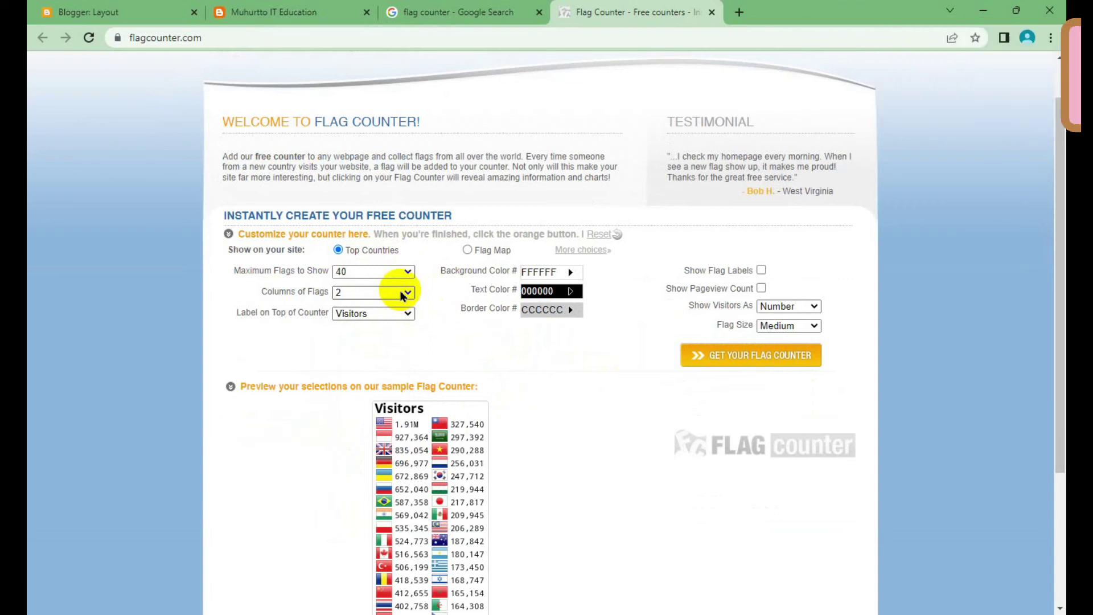
click(402, 294)
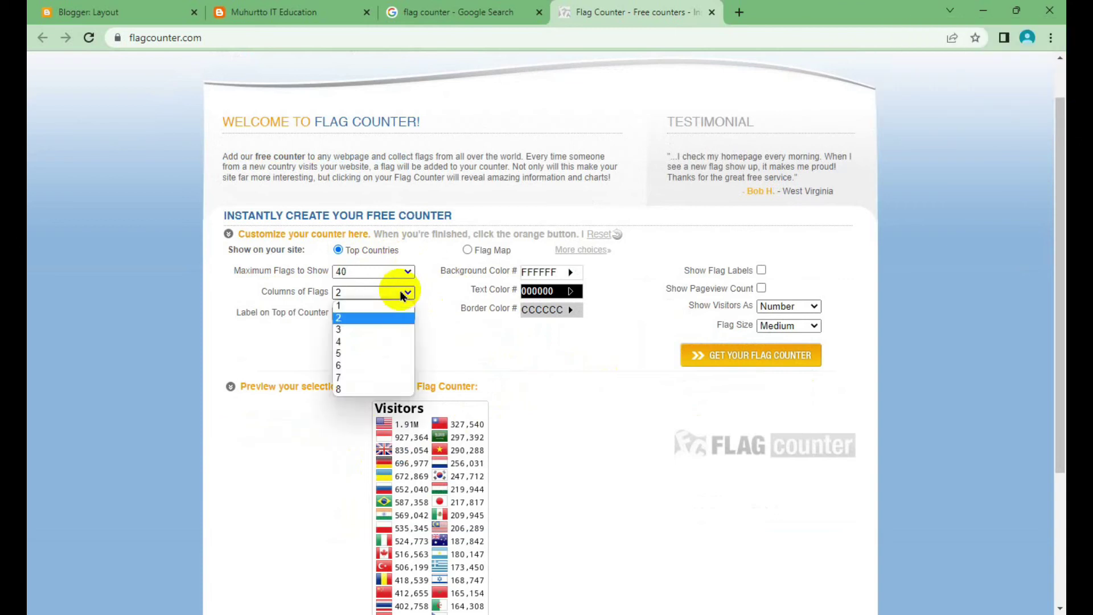
click(377, 341)
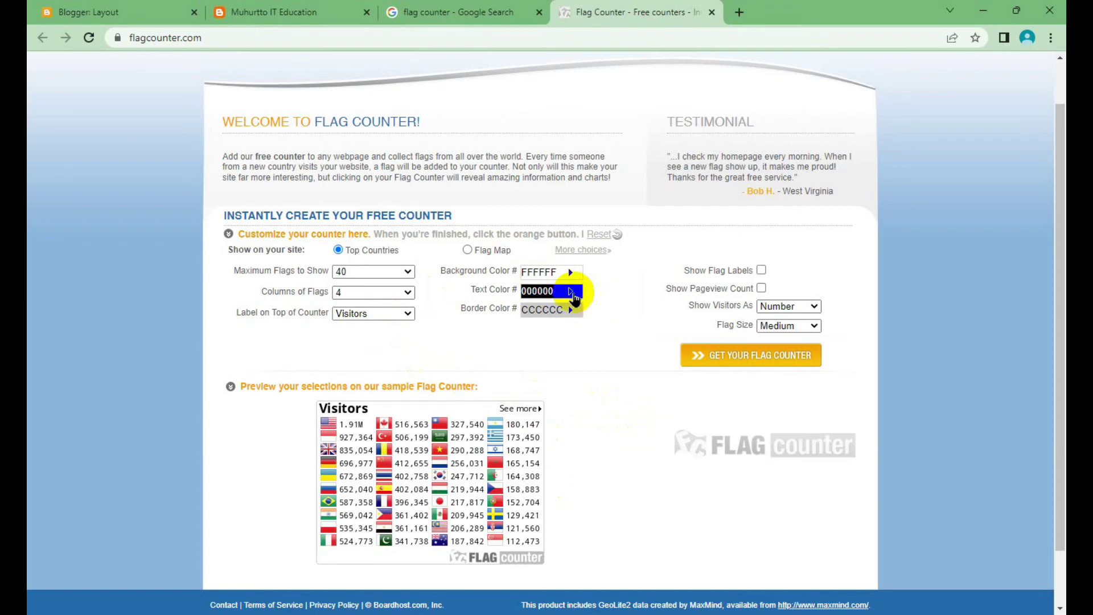
Step: Set the text colour to orange F56816, background to white FFFFFF, and border to black 000000
click(571, 291)
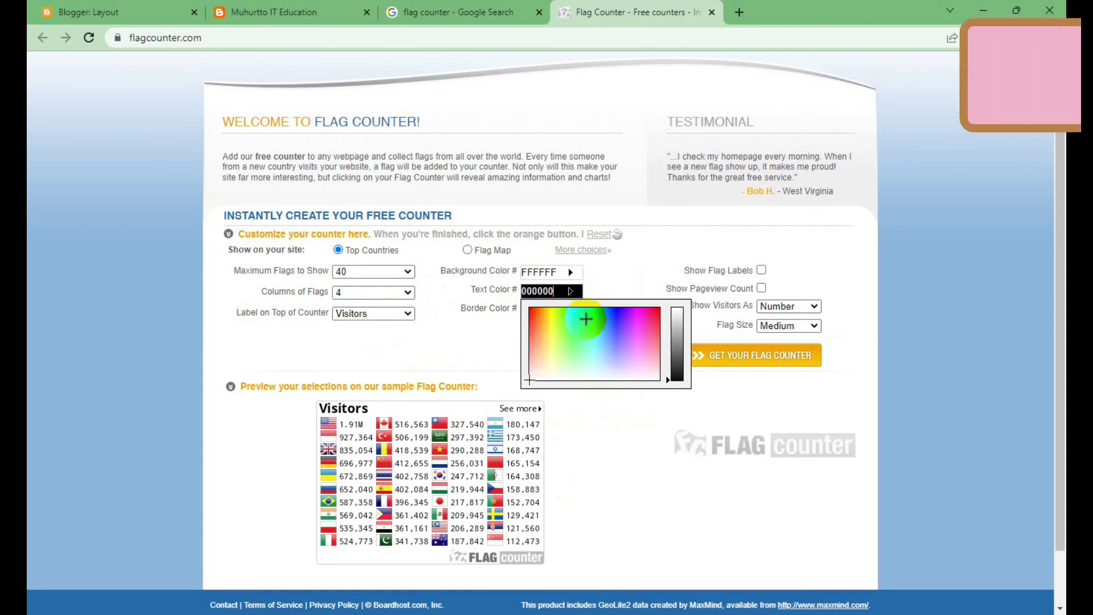
click(610, 313)
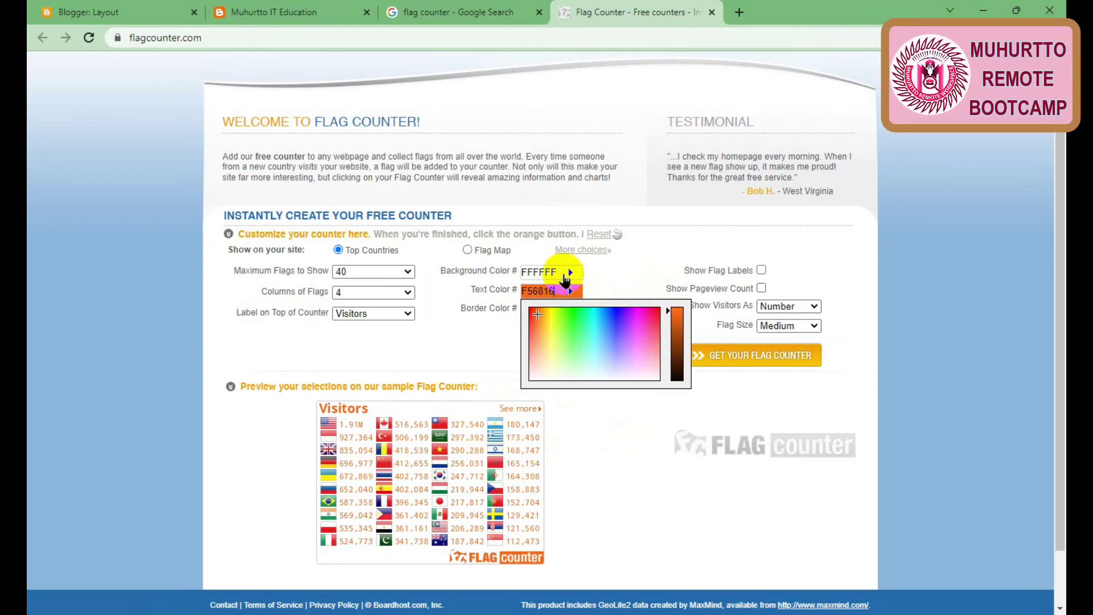
click(566, 278)
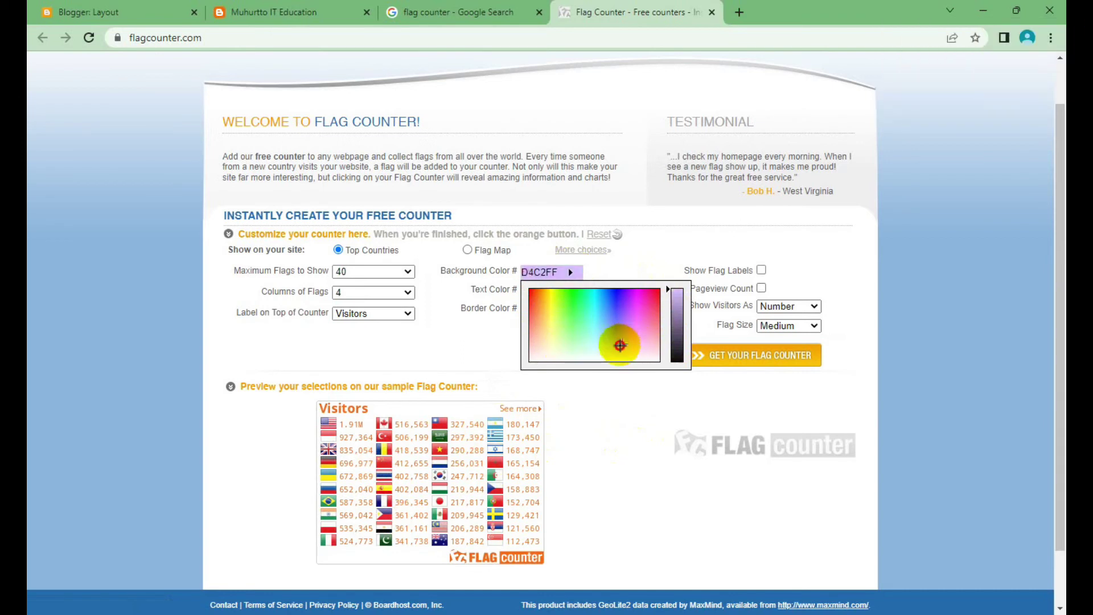
drag(620, 345, 540, 346)
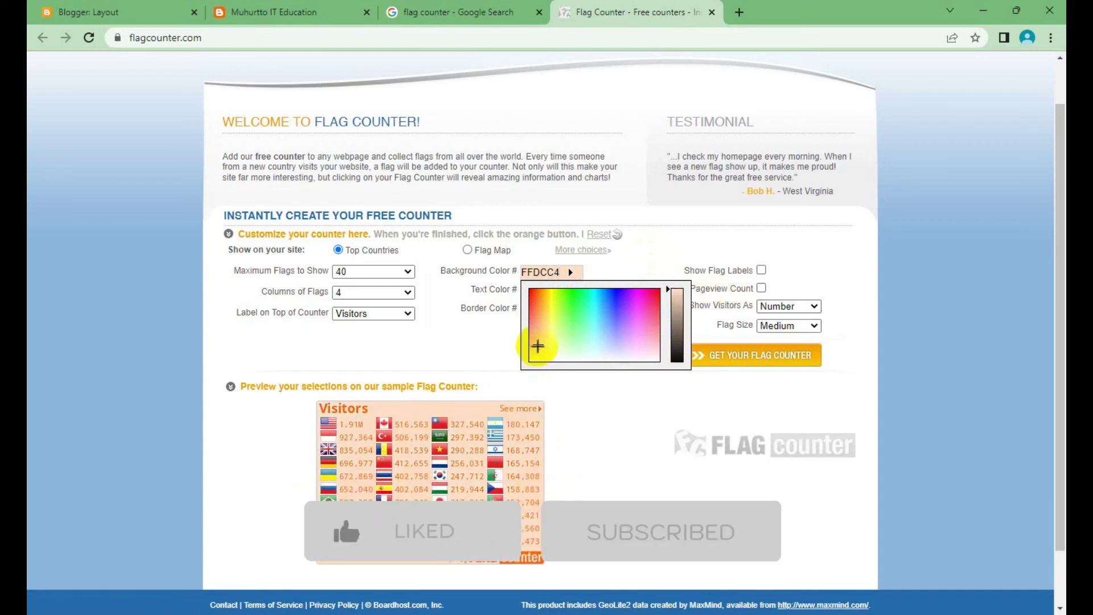
drag(538, 345, 616, 295)
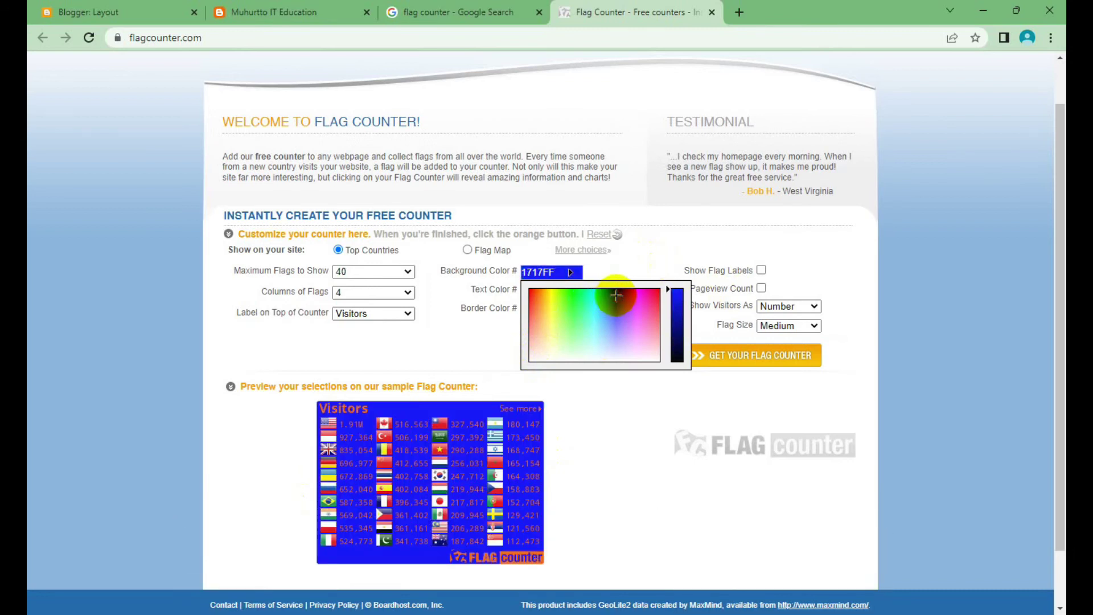
drag(617, 296, 570, 304)
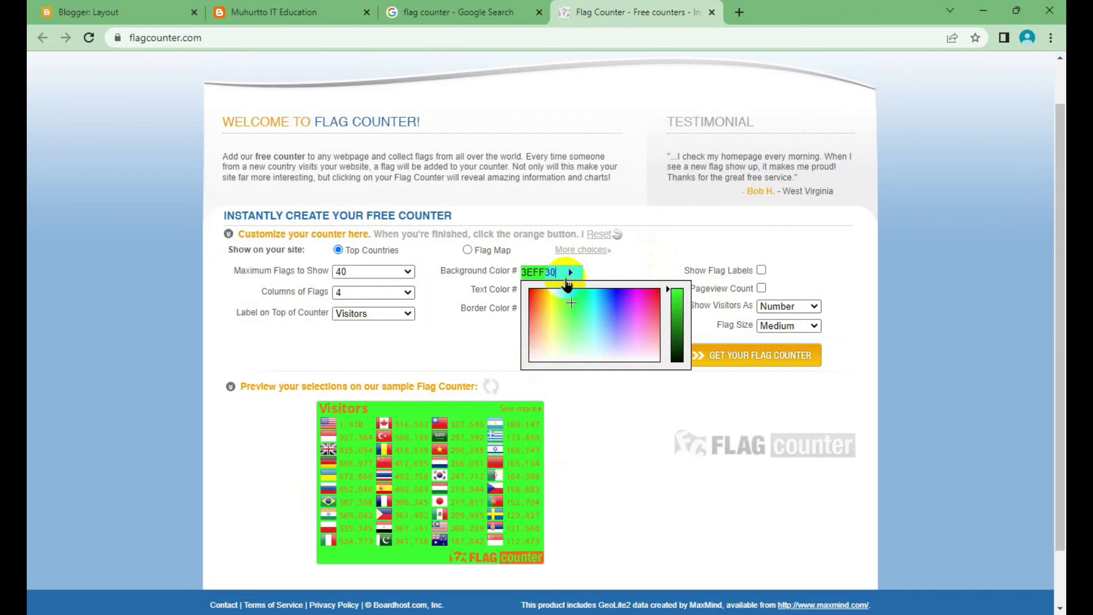
drag(574, 303, 517, 369)
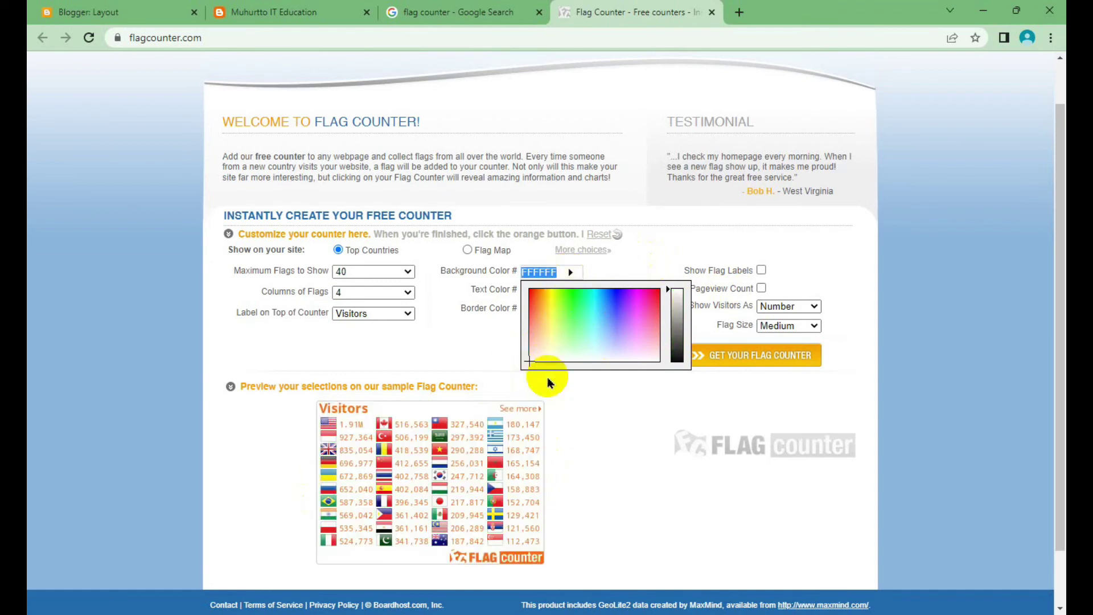
click(655, 411)
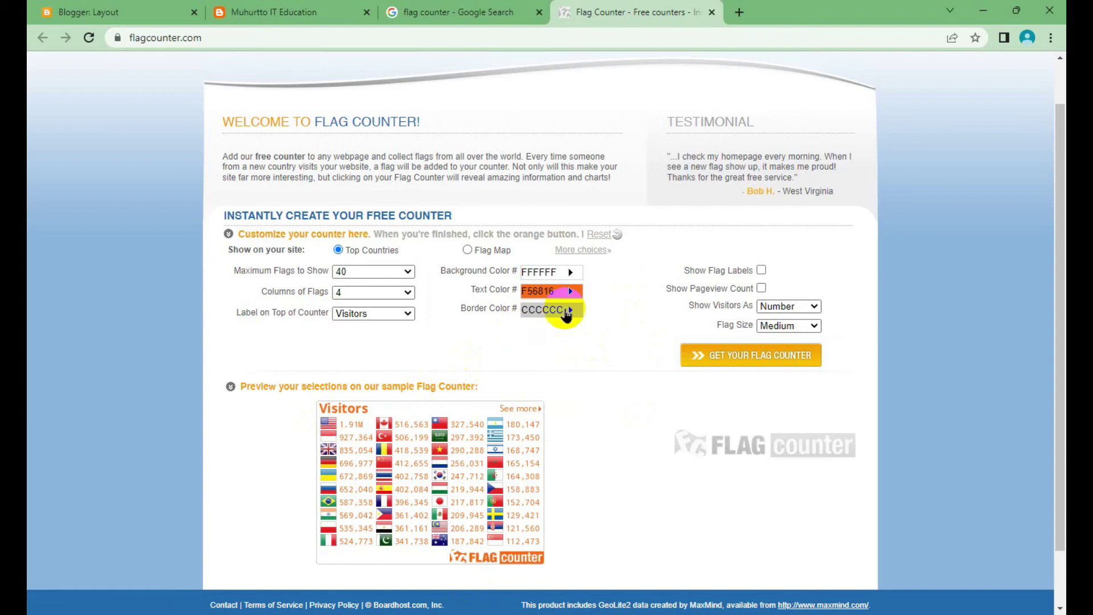
click(567, 312)
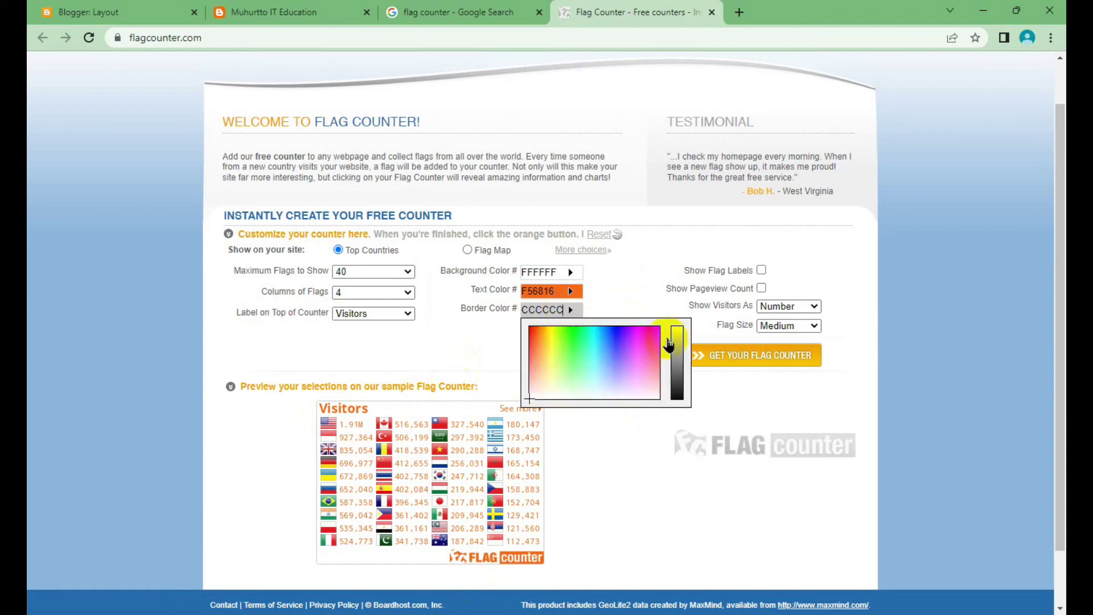
drag(674, 345, 673, 438)
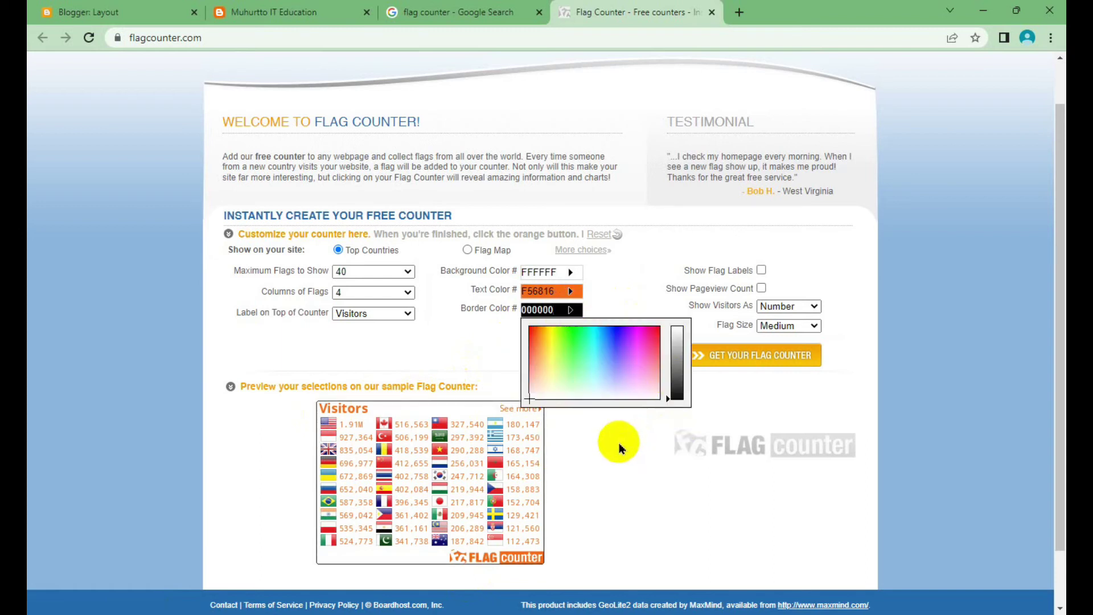
click(593, 455)
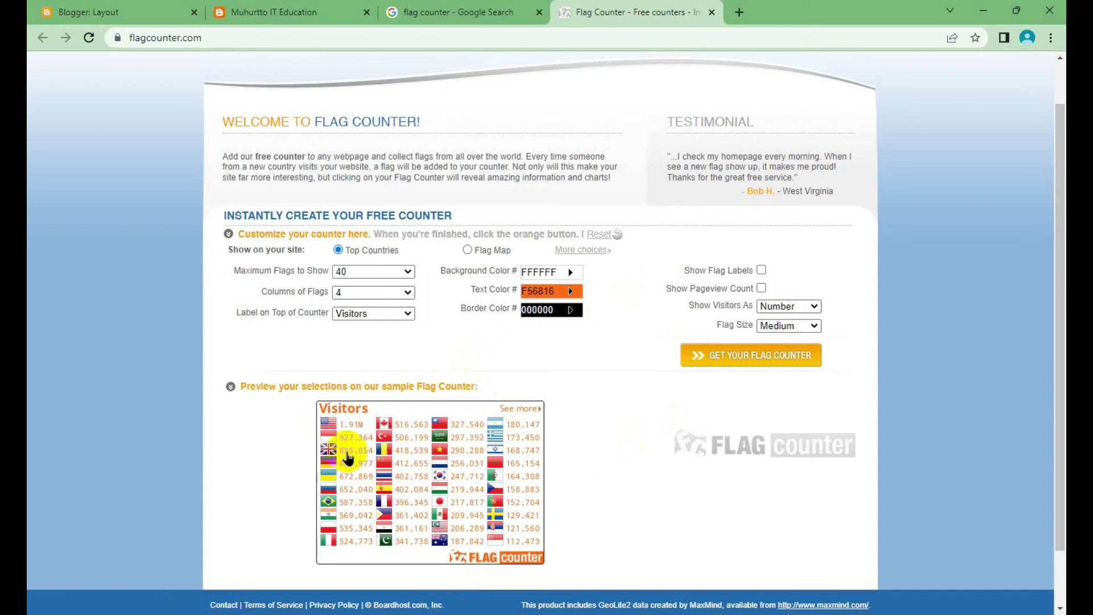
Step: Generate the flag counter without an e-mail and copy its website HTML code
click(746, 359)
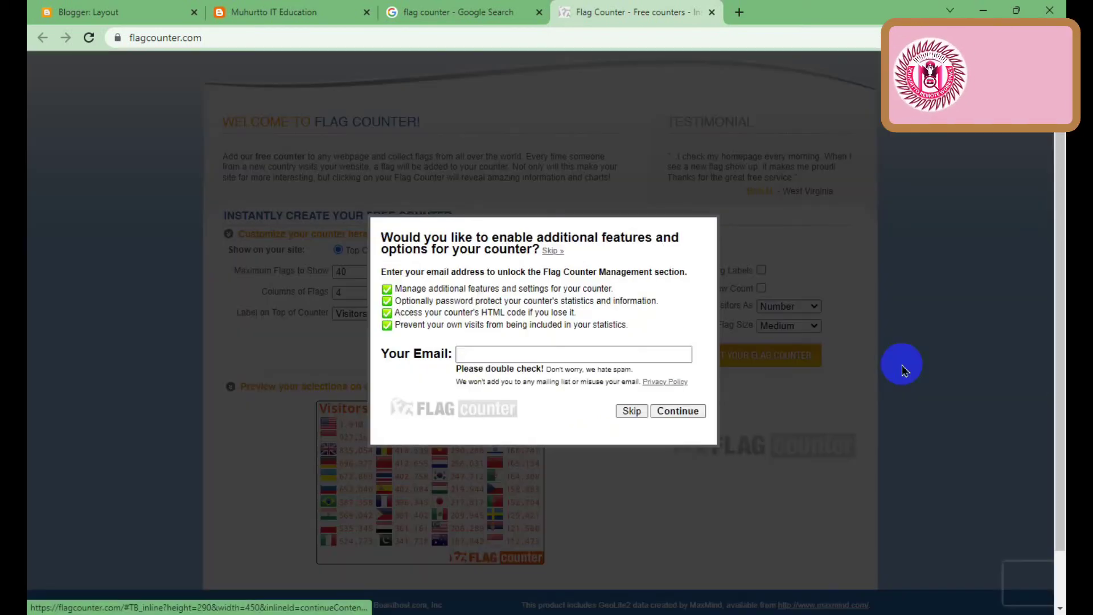
click(632, 411)
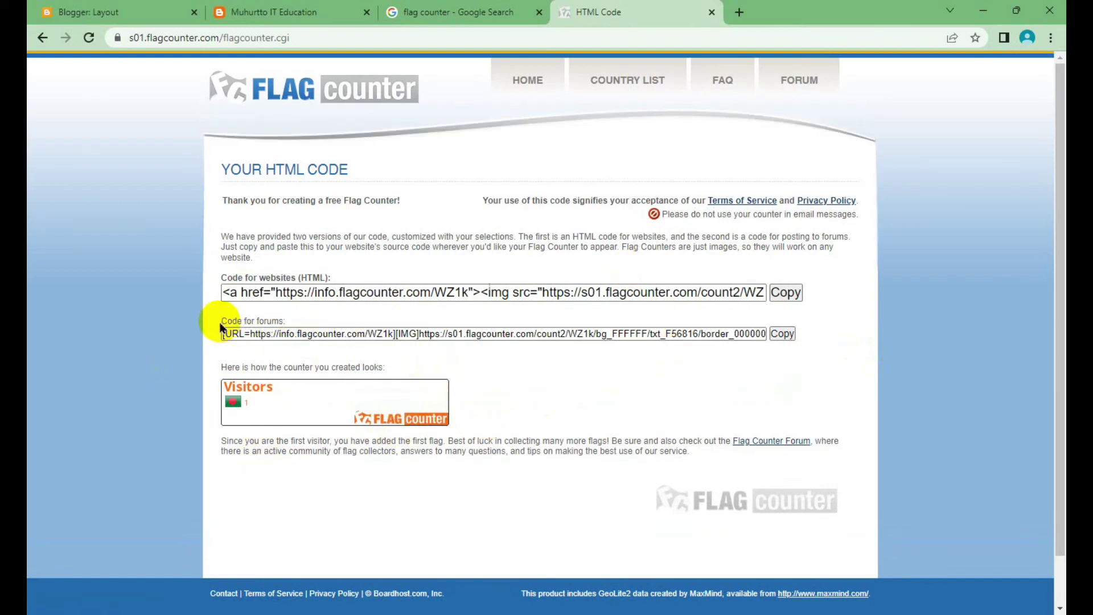
click(787, 293)
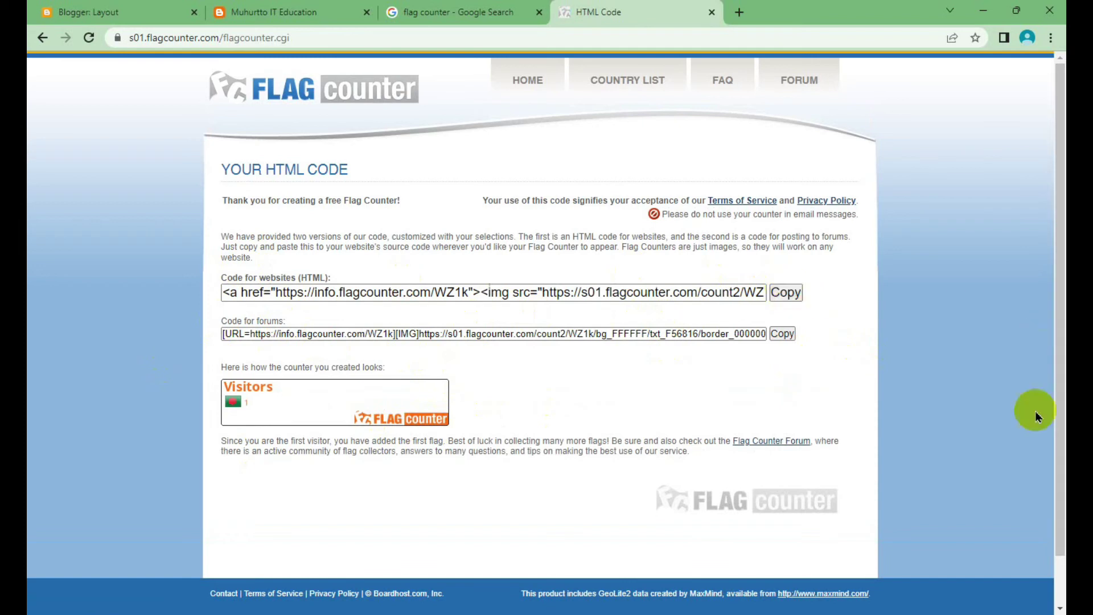
click(284, 12)
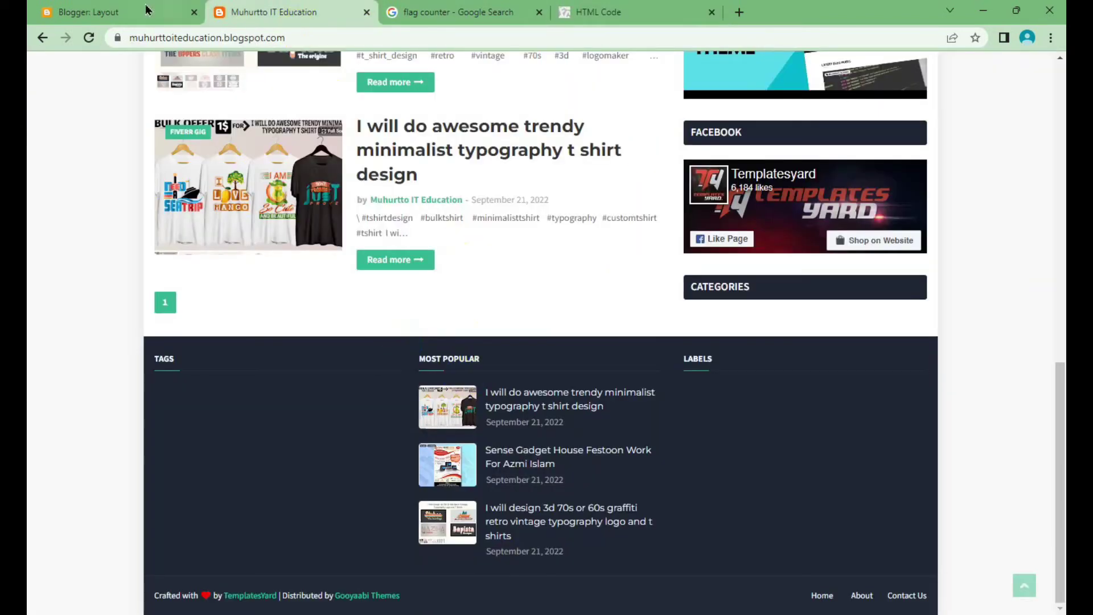
Step: Paste the counter code into the Flag Counter gadget, place it below Total Pageviews, and save the layout
key(ctrl+shift+Tab)
key(ctrl+v)
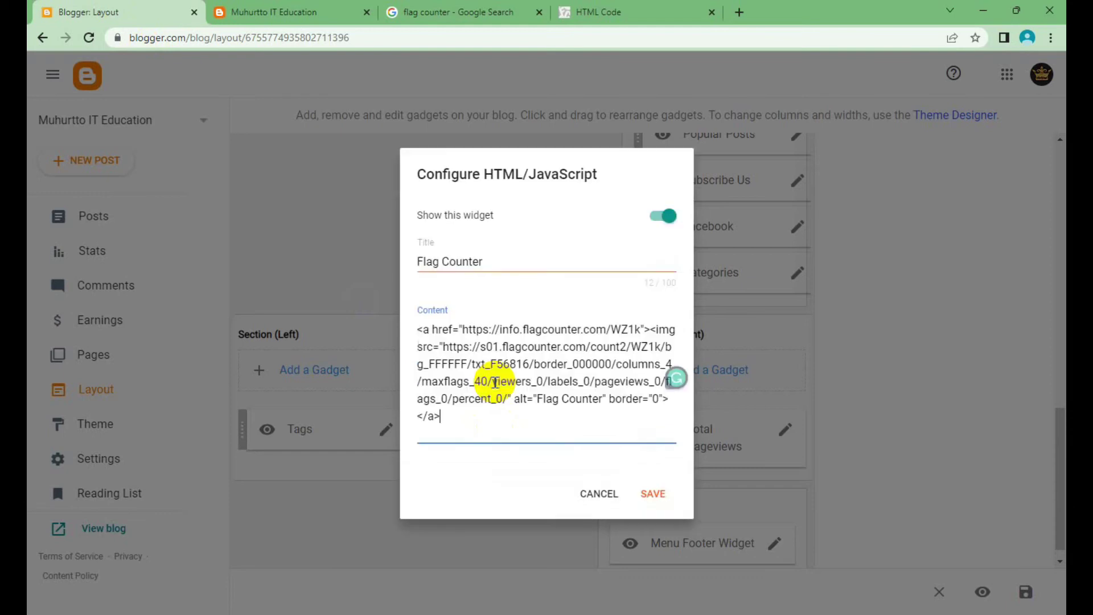
click(647, 492)
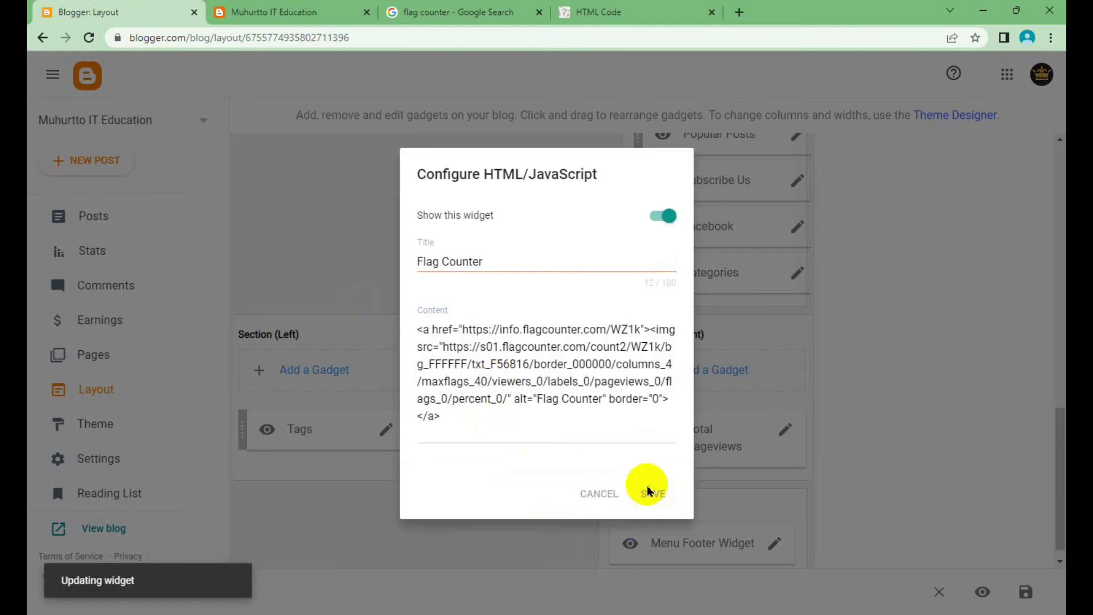
mouse_move(719, 432)
mouse_down()
mouse_move(722, 500)
mouse_move(793, 505)
mouse_up()
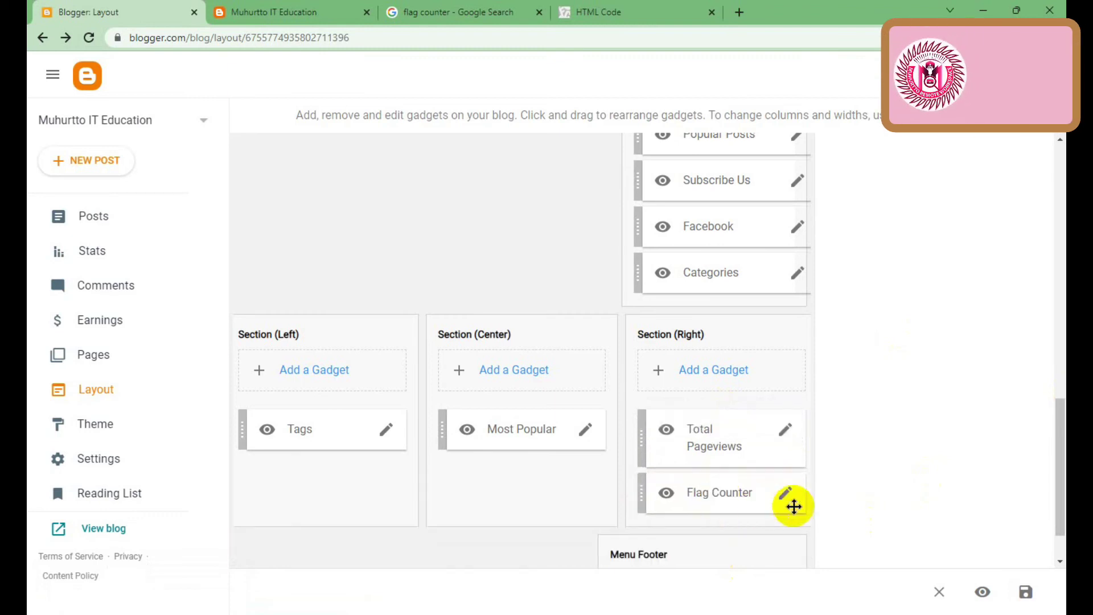
mouse_move(703, 494)
mouse_down()
mouse_move(699, 482)
mouse_move(696, 500)
mouse_up()
click(1026, 592)
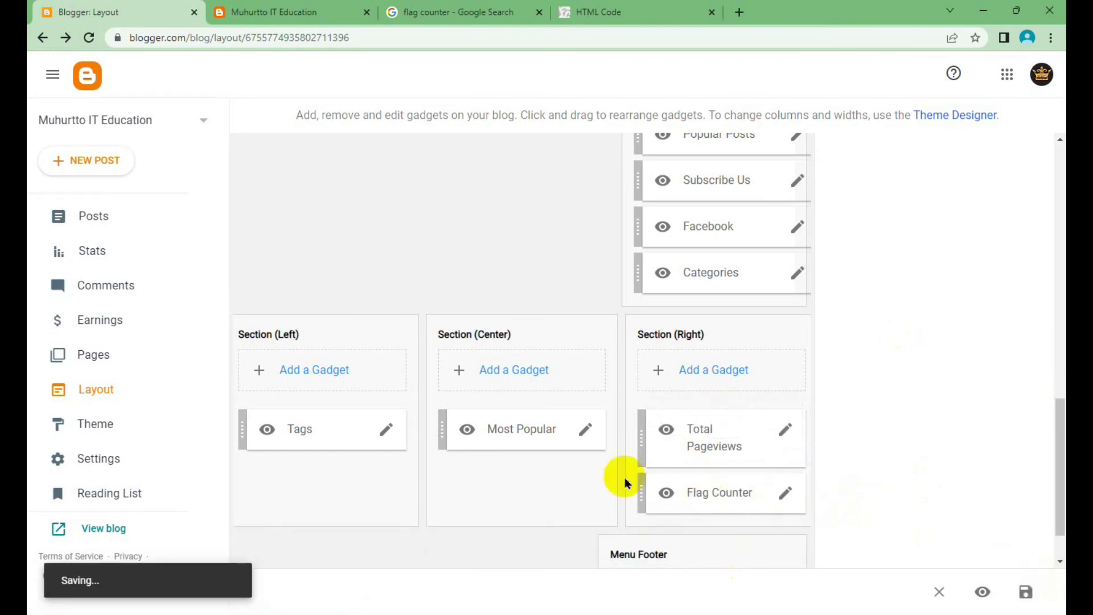
Step: Reload the live blog and check the footer's Flag Counter widget shows one visitor flag
click(302, 8)
right_click(973, 261)
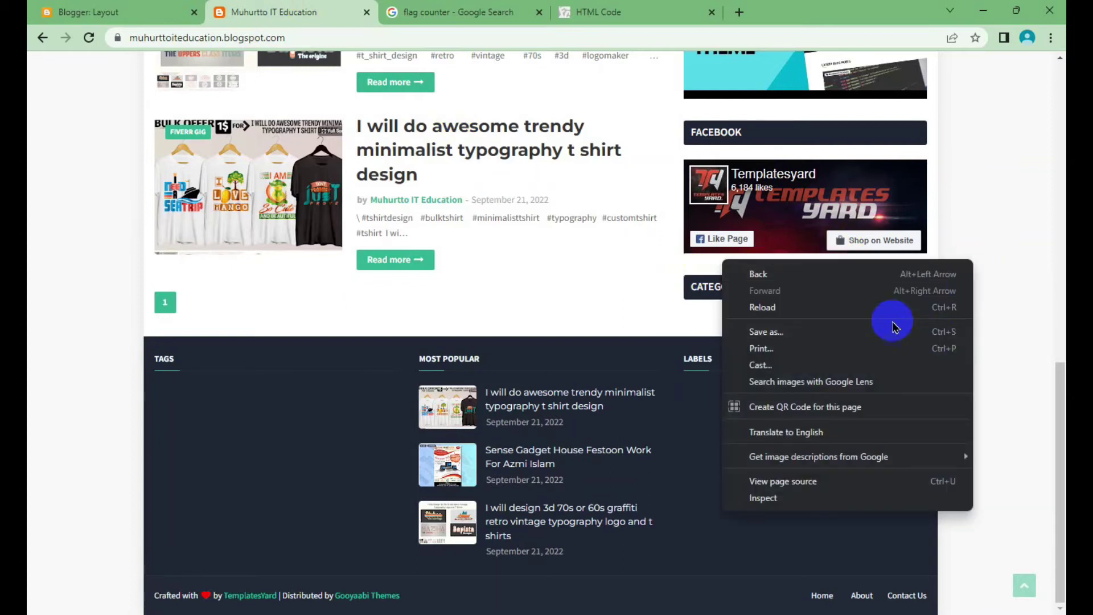
click(886, 320)
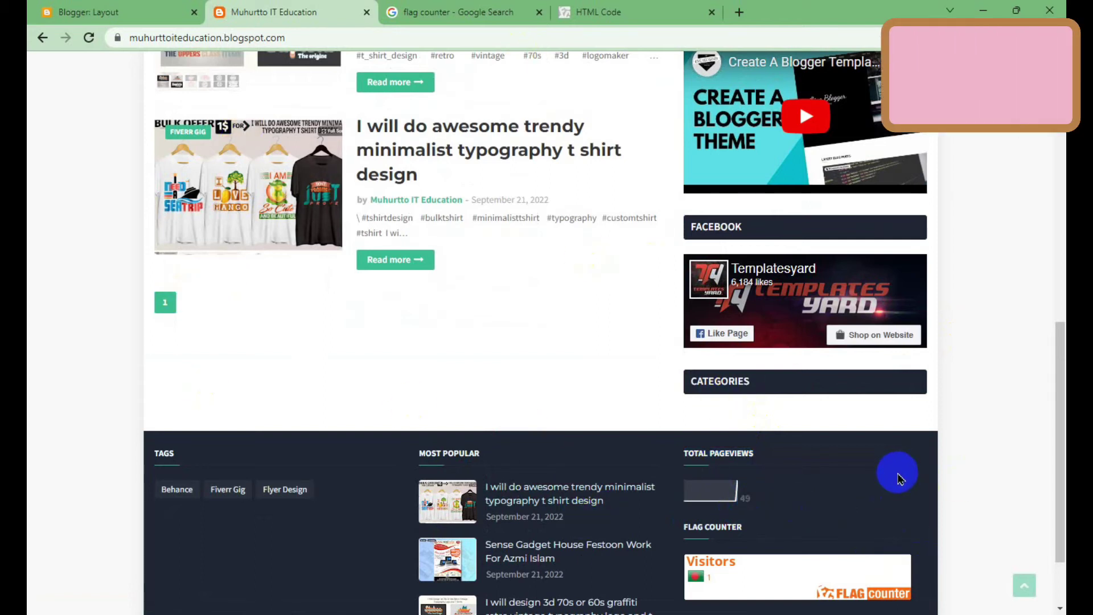
scroll(826, 456, down, 3)
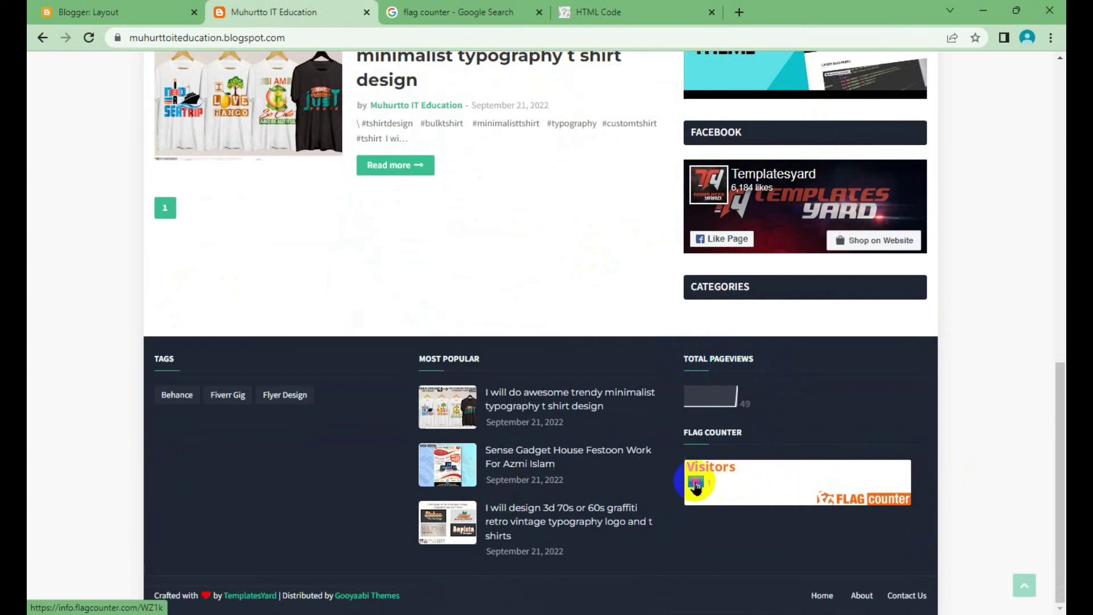
click(691, 485)
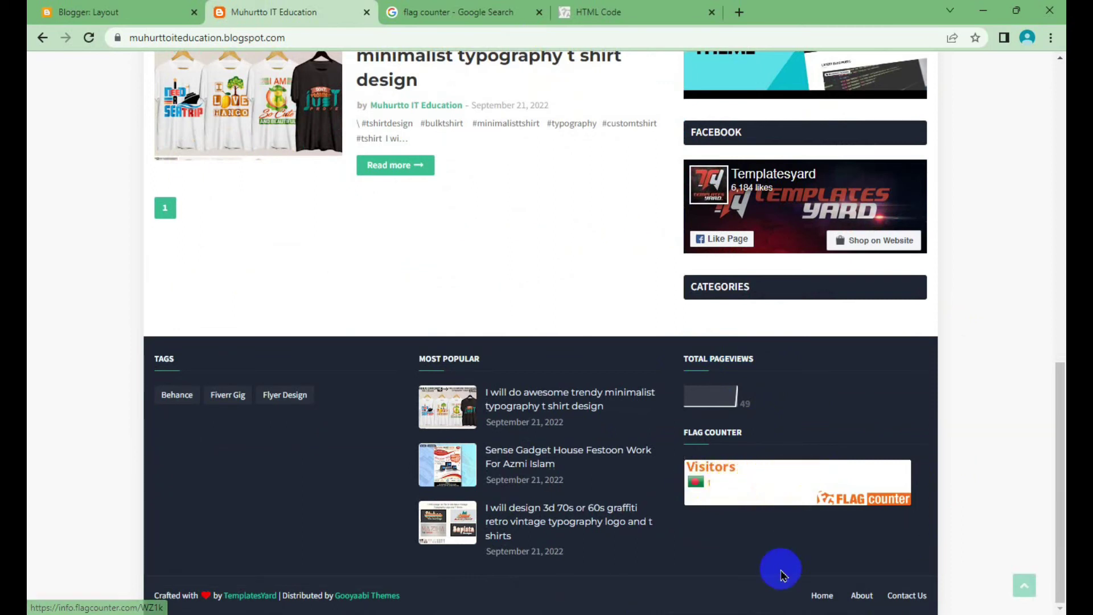
click(168, 374)
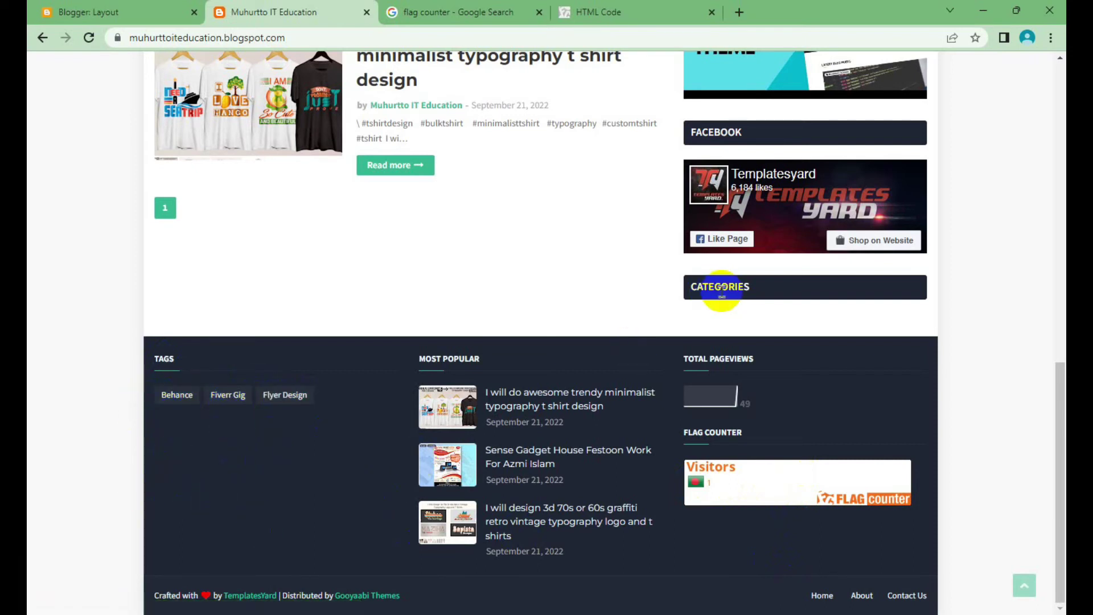
click(266, 603)
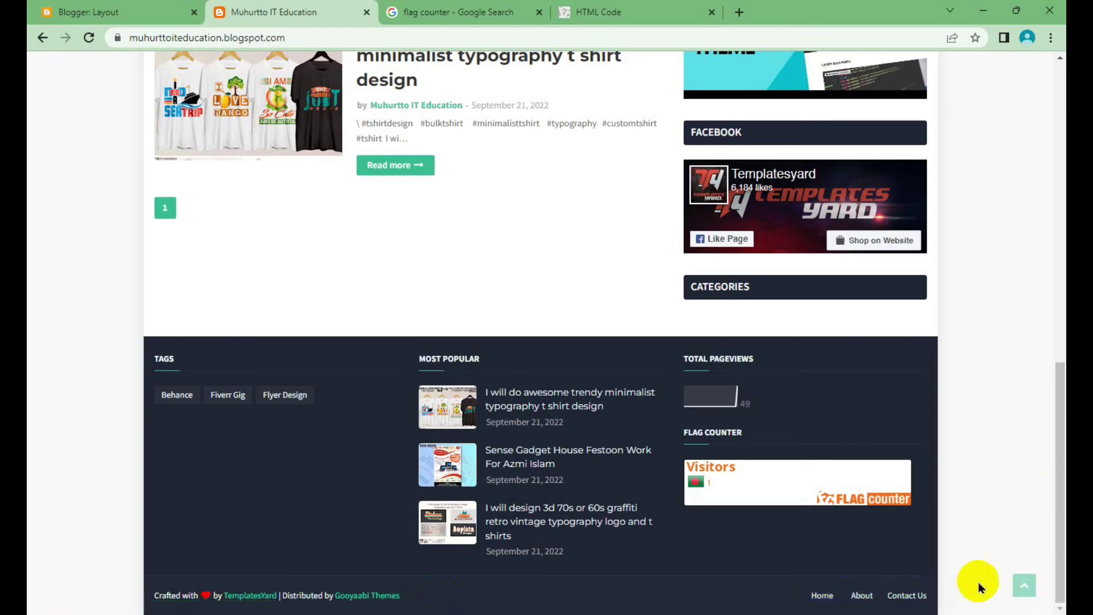
click(1025, 587)
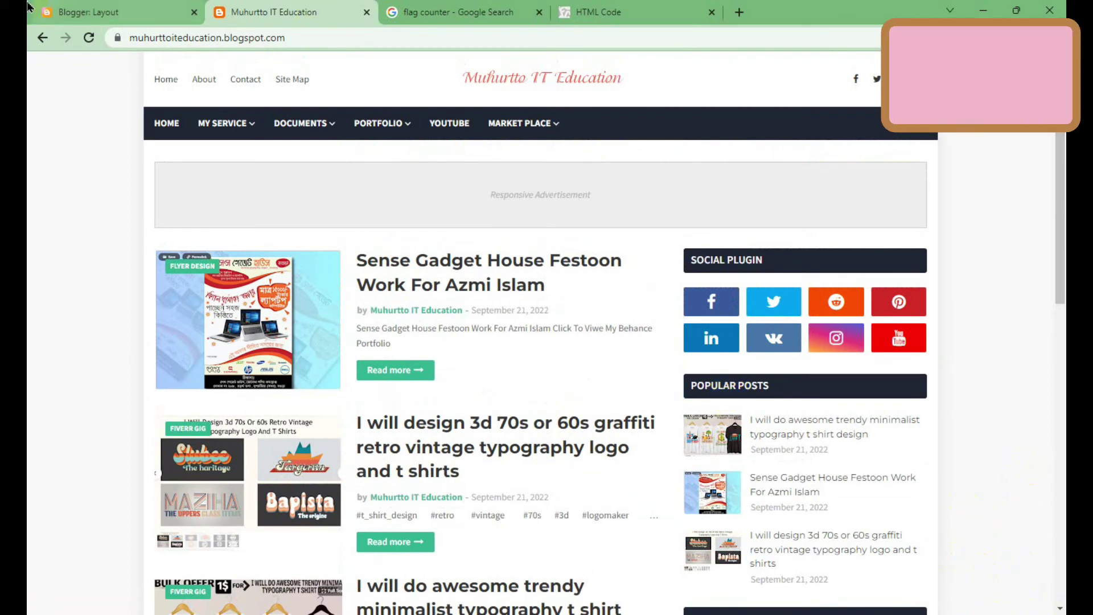
click(122, 11)
Step: Add a Blog Search gadget to Sidebar Right (B)
scroll(800, 317, up, 4)
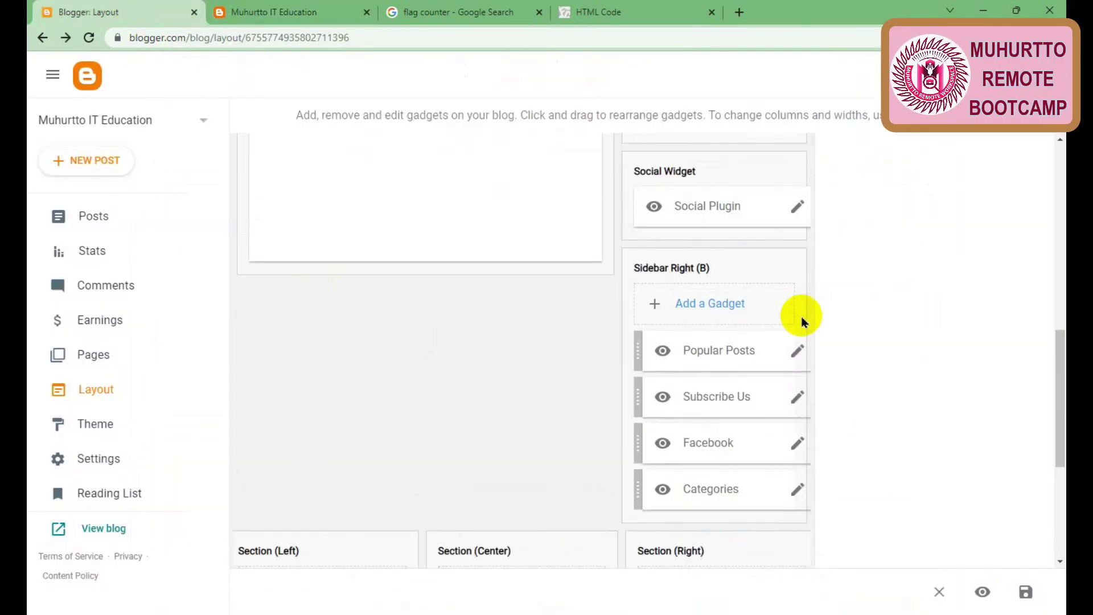
click(733, 305)
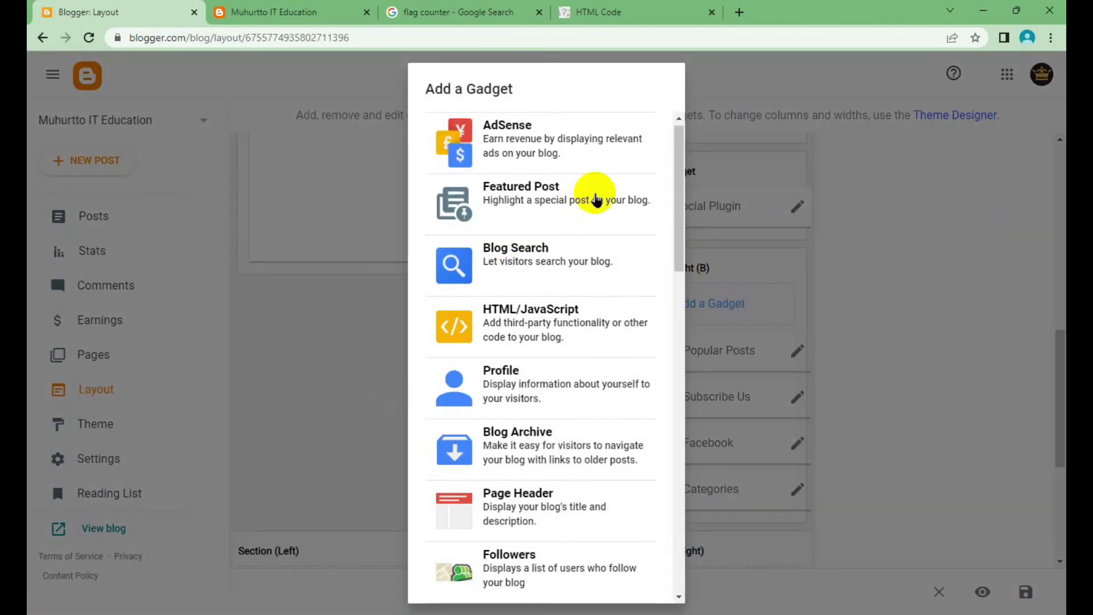
scroll(592, 203, down, 4)
scroll(568, 349, down, 4)
scroll(572, 351, down, 4)
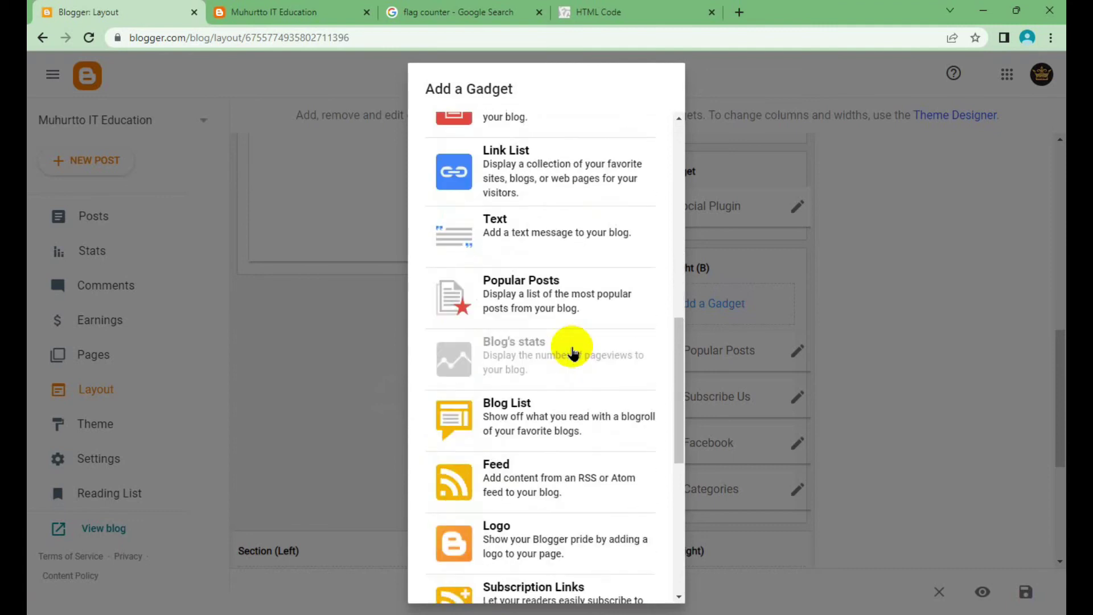
scroll(573, 350, down, 5)
scroll(572, 350, down, 3)
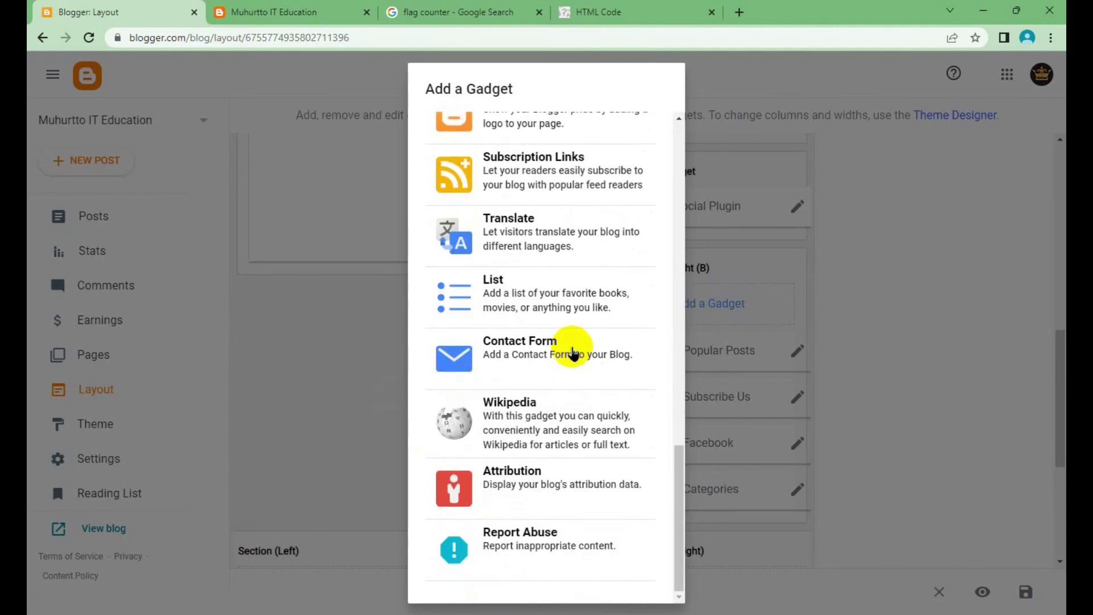
scroll(573, 351, up, 3)
scroll(573, 352, up, 5)
scroll(573, 351, up, 1)
scroll(572, 351, up, 3)
scroll(572, 352, up, 1)
scroll(572, 351, up, 3)
scroll(573, 351, up, 2)
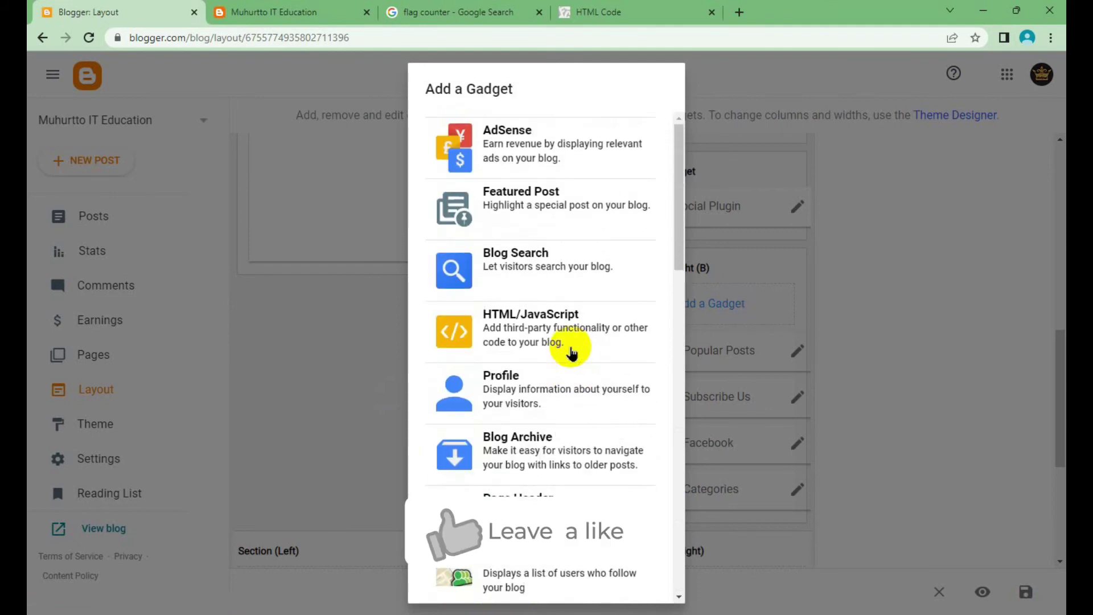
click(546, 269)
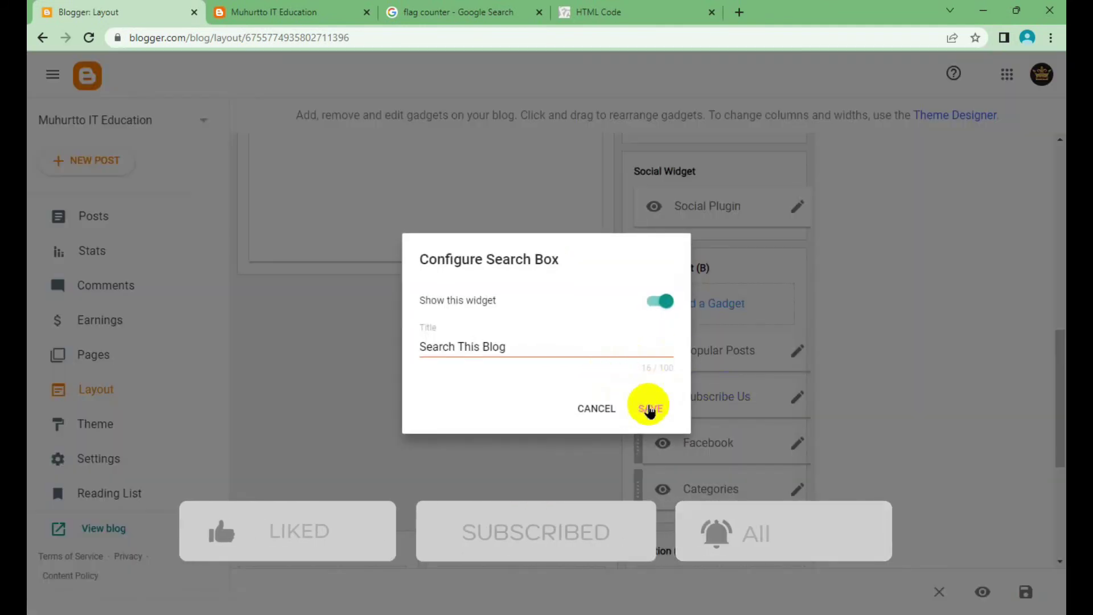
click(649, 406)
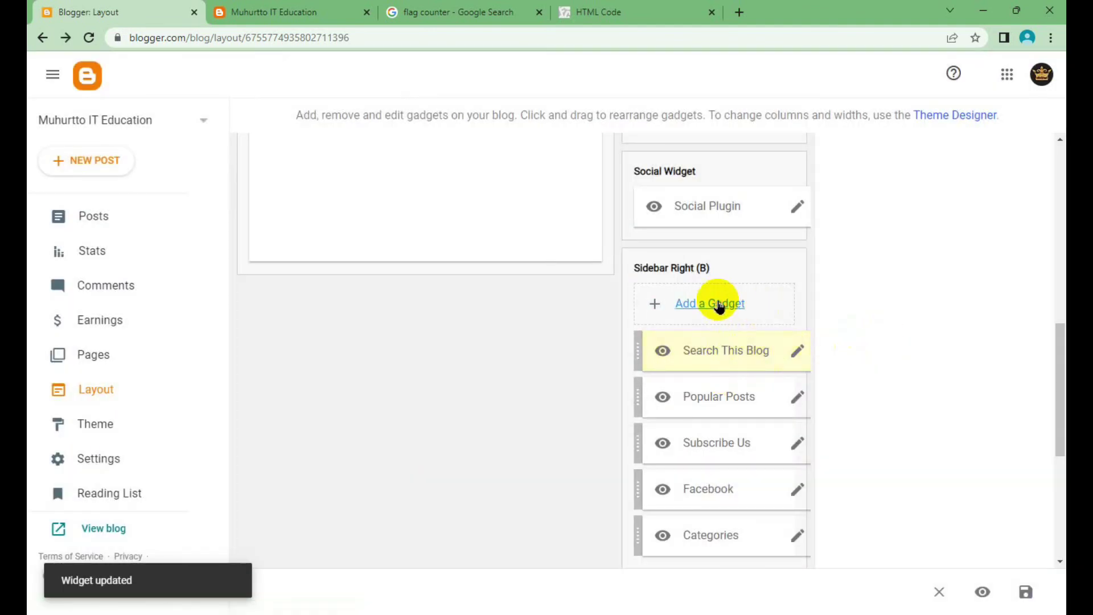
Step: Add a Translate gadget and move Search This Blog above it
click(719, 306)
scroll(532, 241, down, 3)
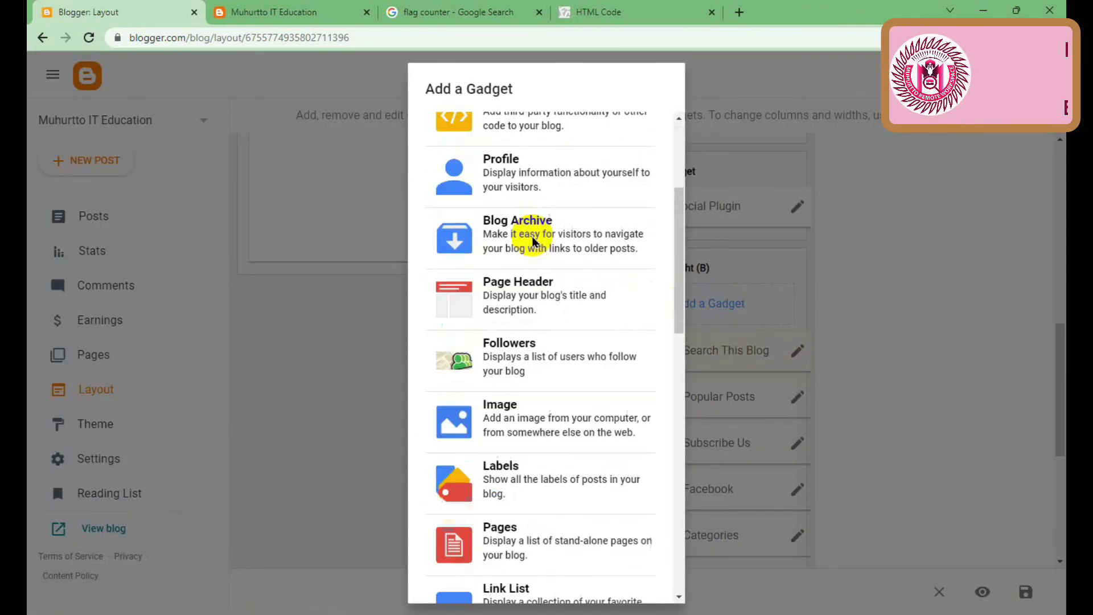
scroll(532, 241, down, 3)
scroll(529, 287, down, 3)
scroll(527, 288, down, 3)
scroll(527, 292, down, 3)
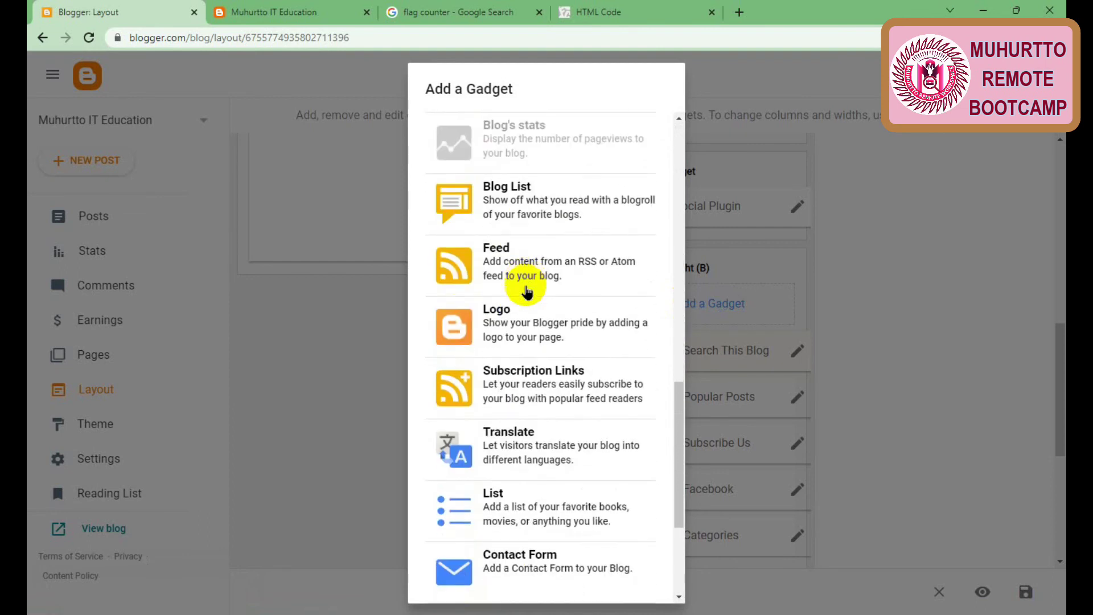
scroll(527, 291, down, 2)
click(520, 296)
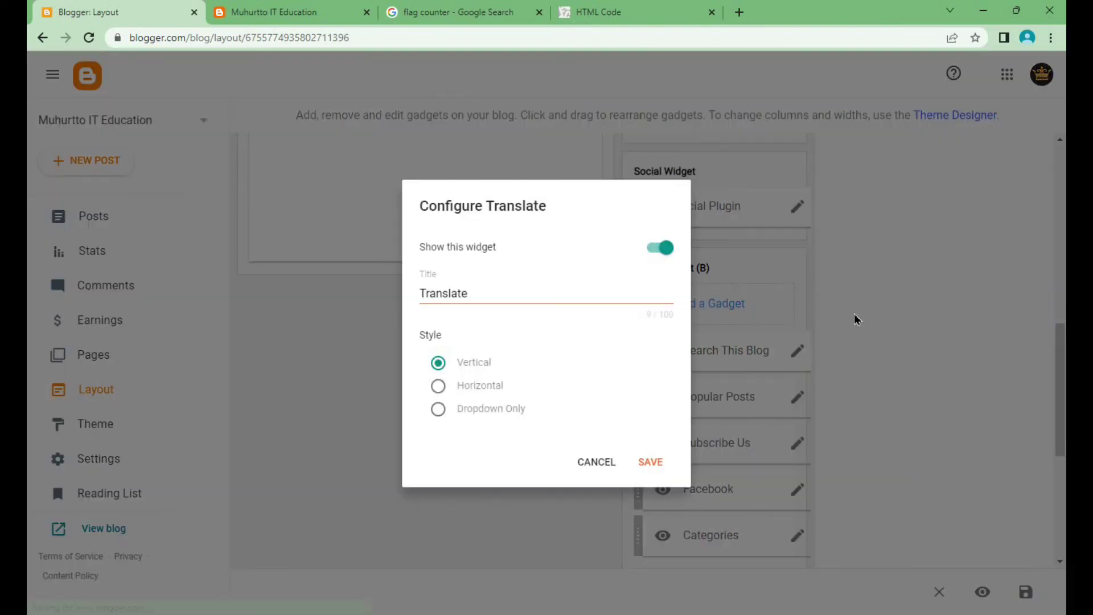
click(647, 466)
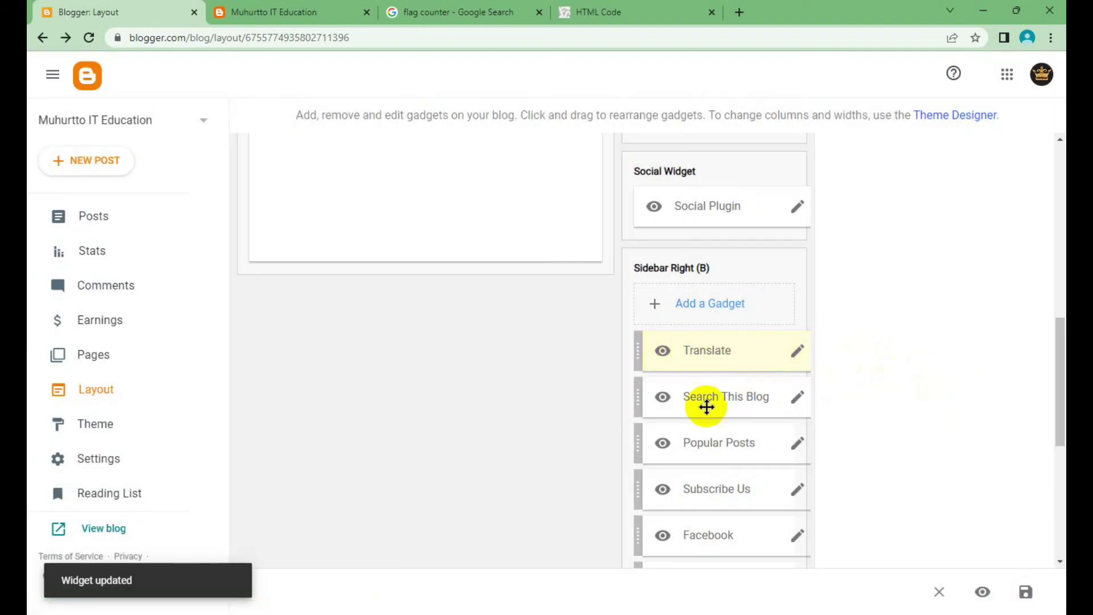
drag(702, 405, 704, 365)
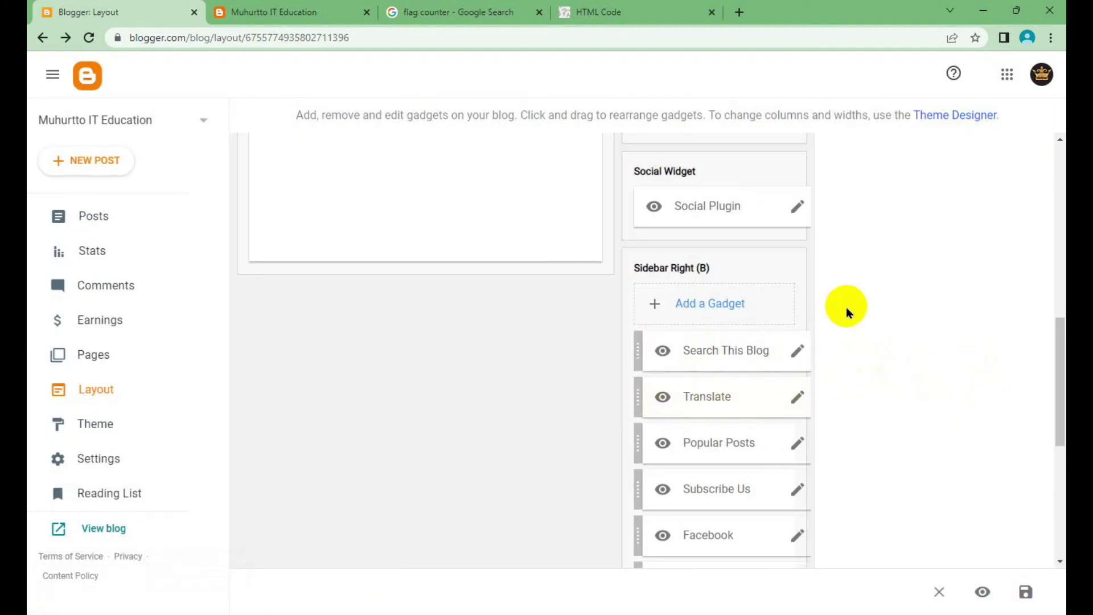
scroll(843, 305, down, 3)
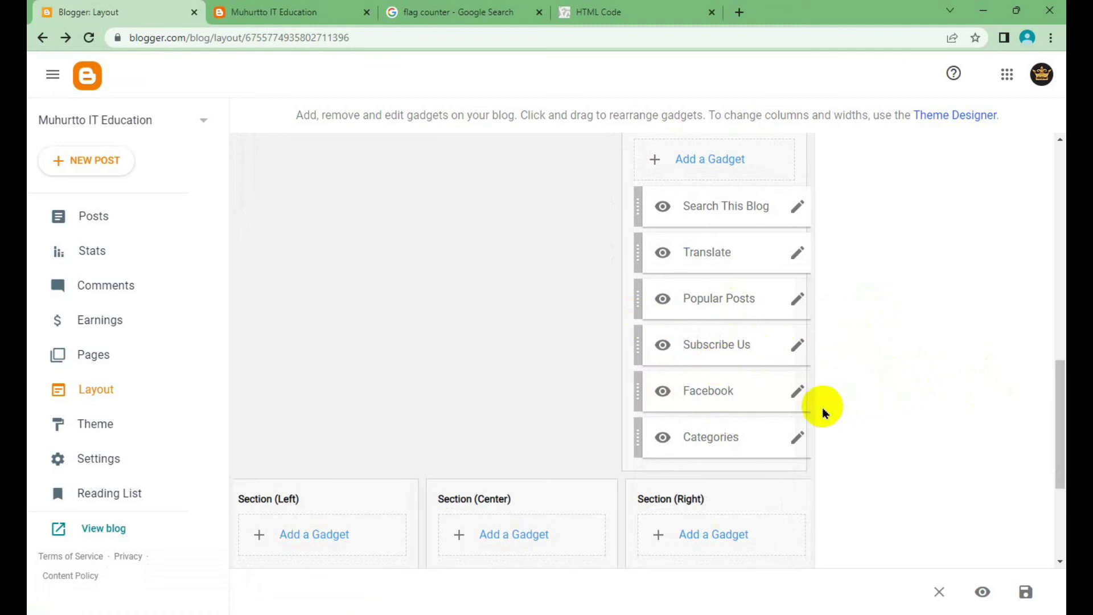
Step: Inspect the Subscribe Us and Facebook gadgets' code, selecting their YouTube and Facebook URLs
click(796, 349)
scroll(558, 308, down, 3)
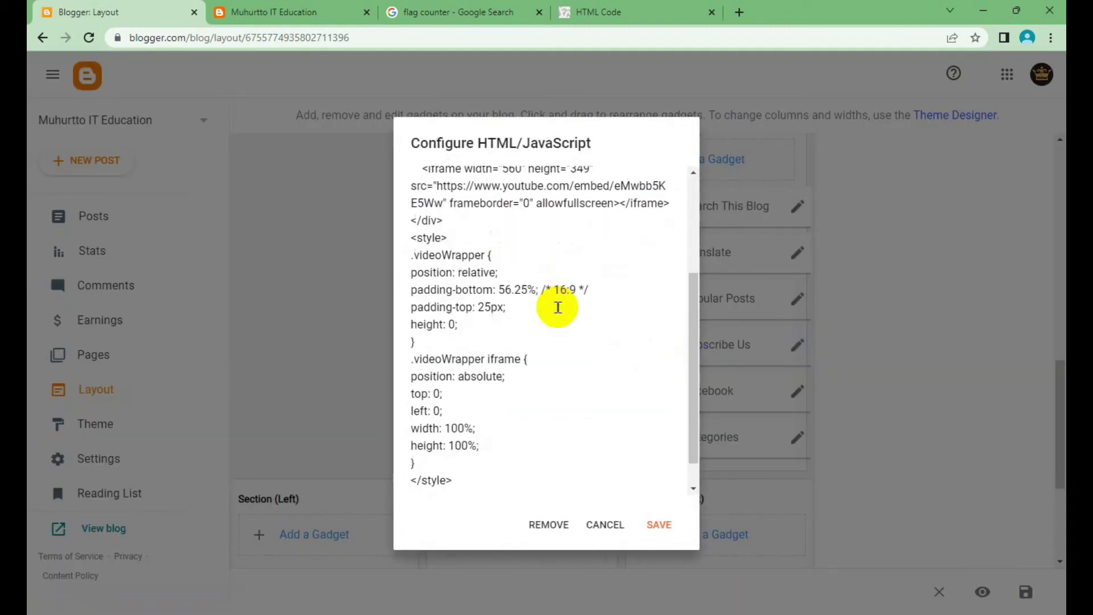
scroll(558, 307, down, 1)
scroll(557, 308, up, 1)
scroll(557, 307, up, 1)
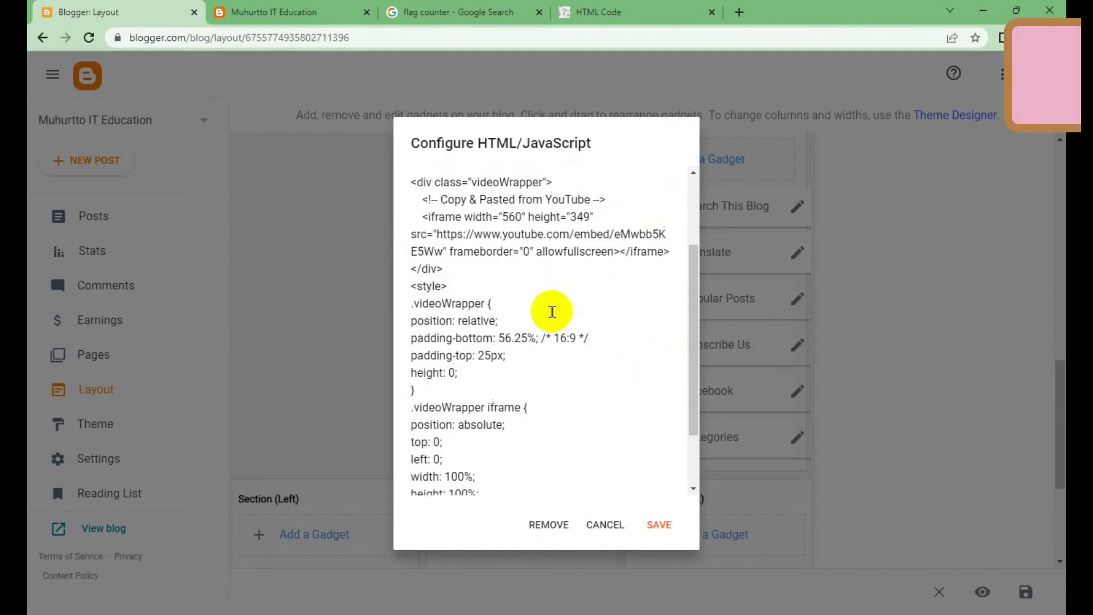
scroll(564, 319, up, 2)
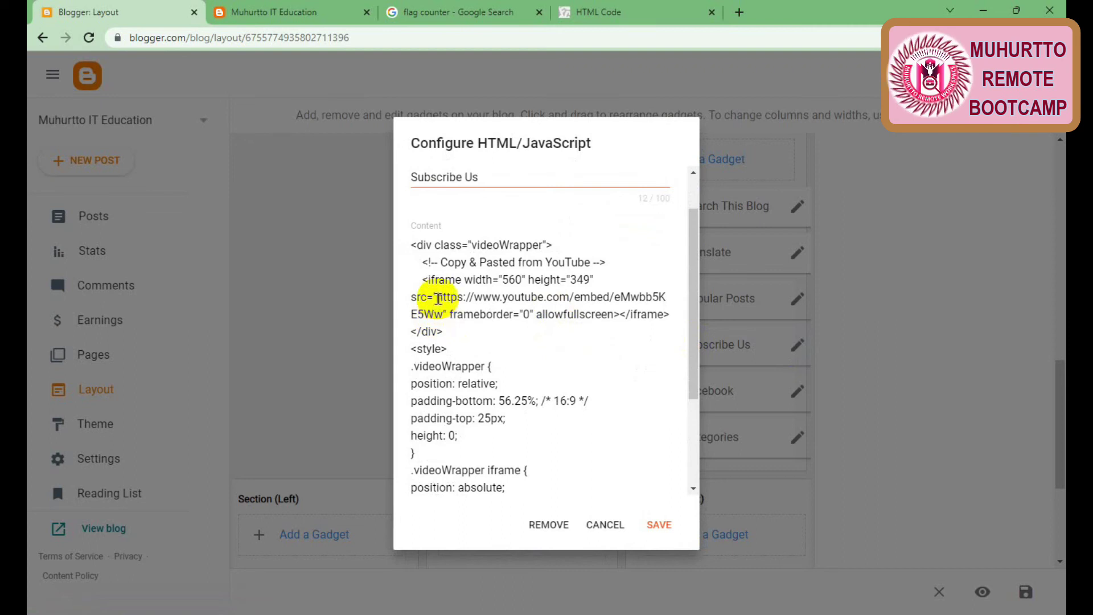
drag(437, 298, 445, 316)
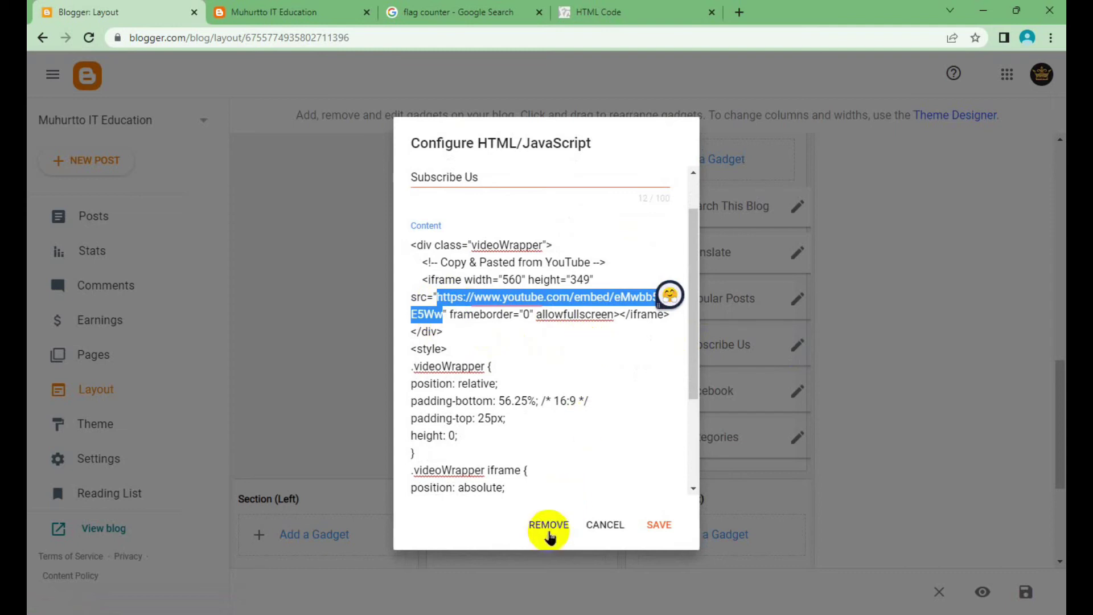
click(606, 524)
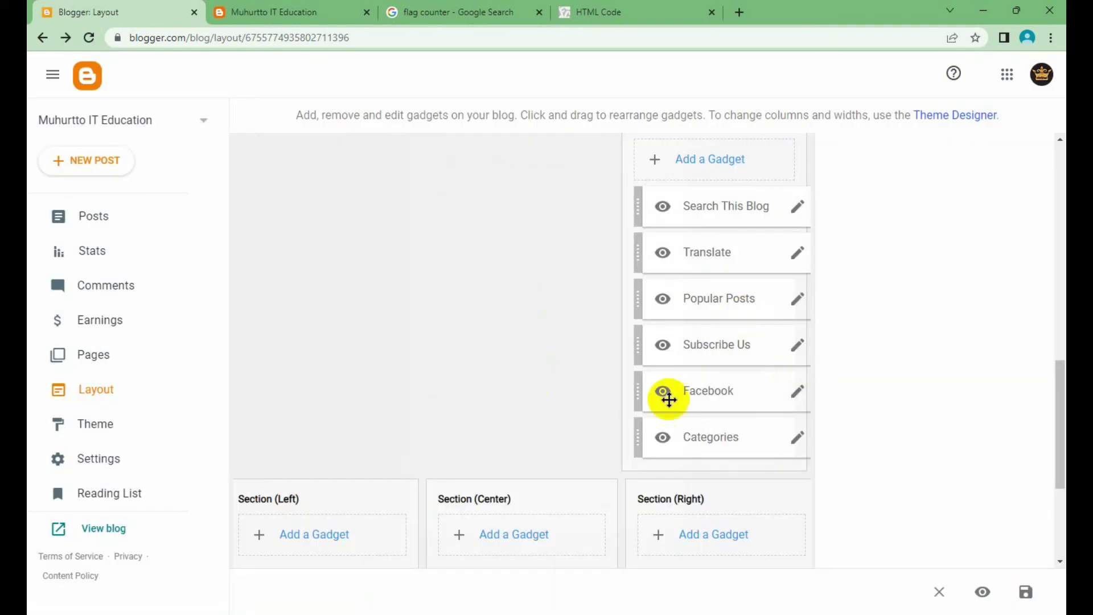
click(798, 393)
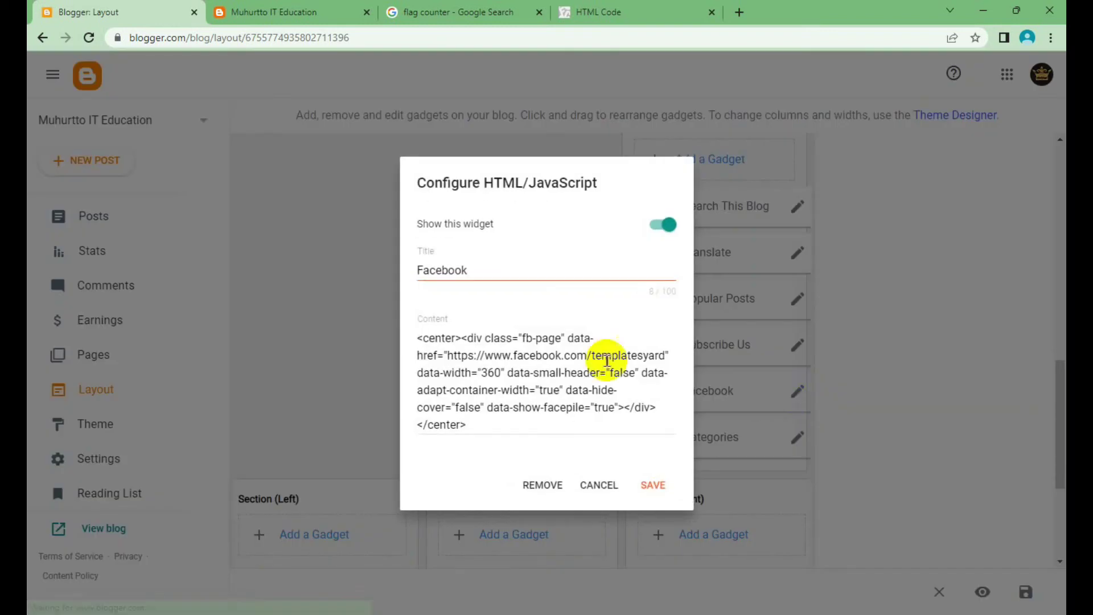
drag(449, 354, 646, 352)
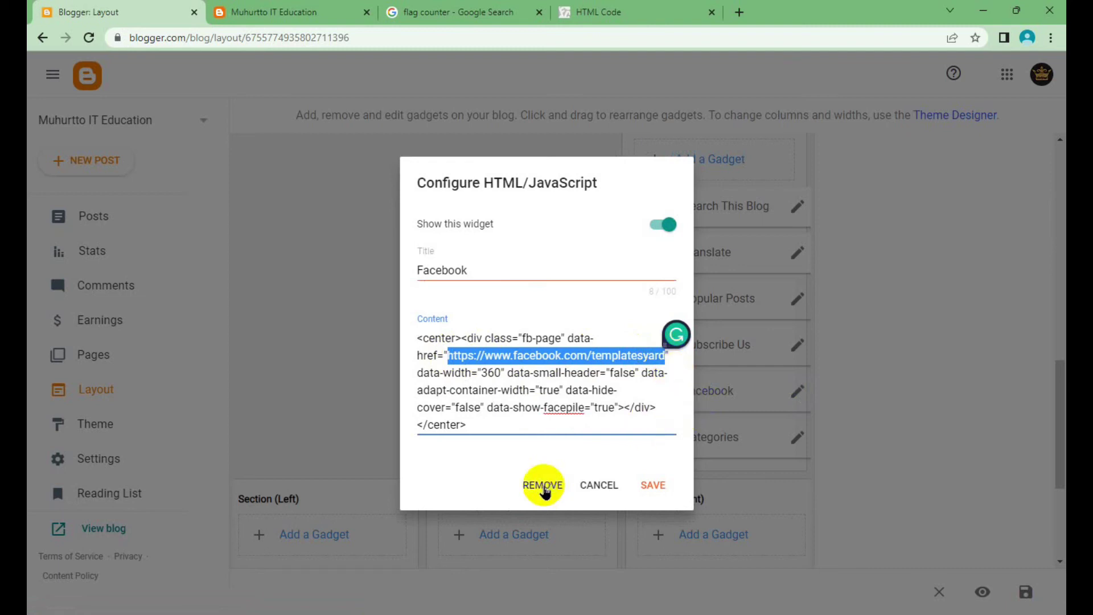
click(596, 486)
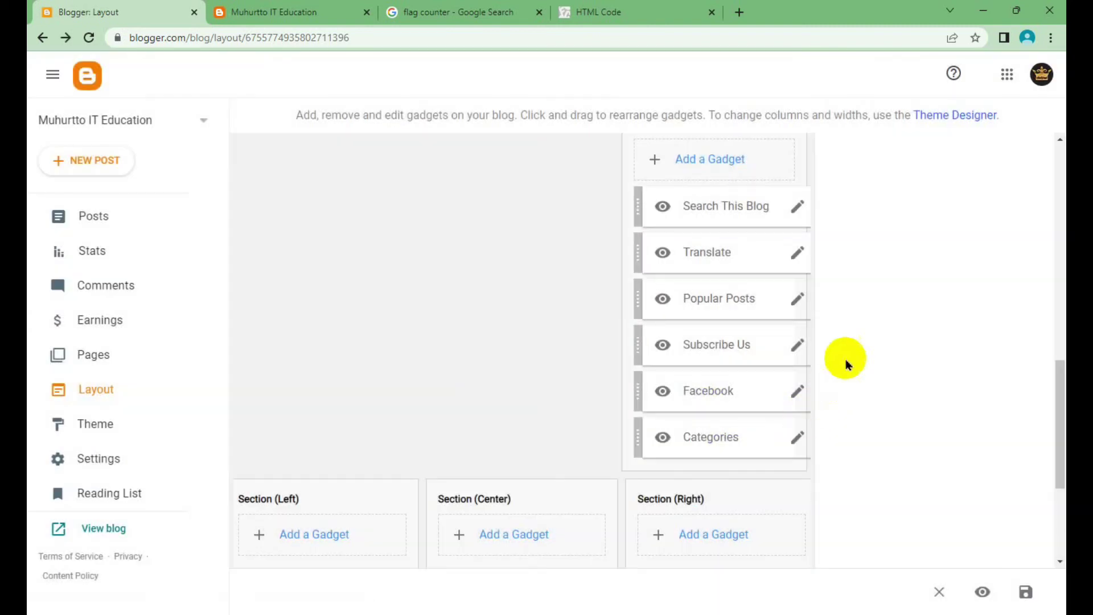
Step: Switch the Categories labels gadget to show All Labels
click(799, 442)
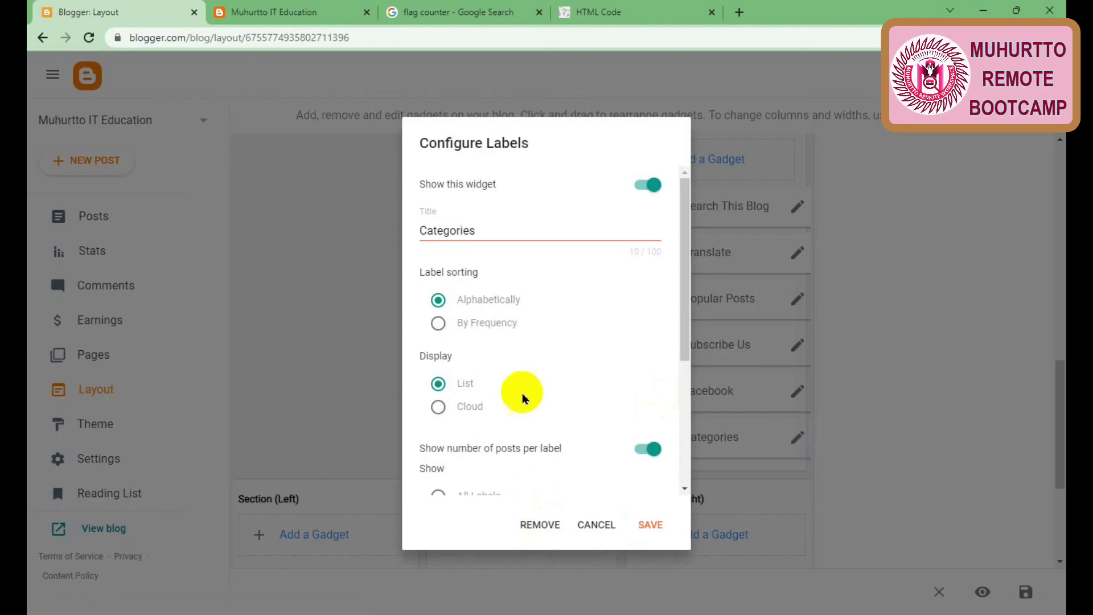
scroll(520, 388, down, 4)
click(459, 276)
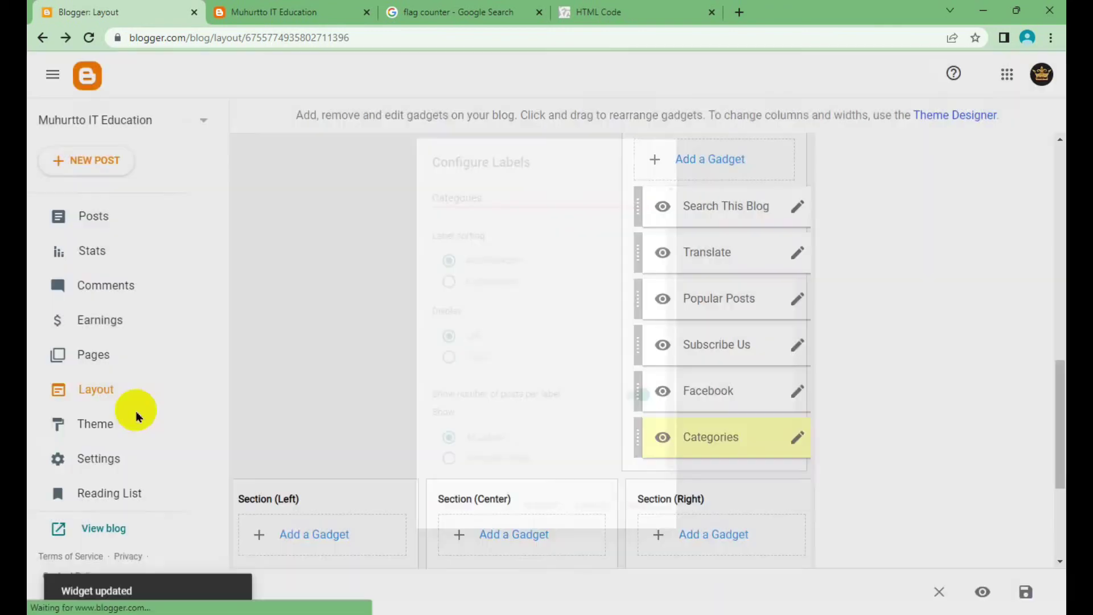
scroll(866, 397, up, 2)
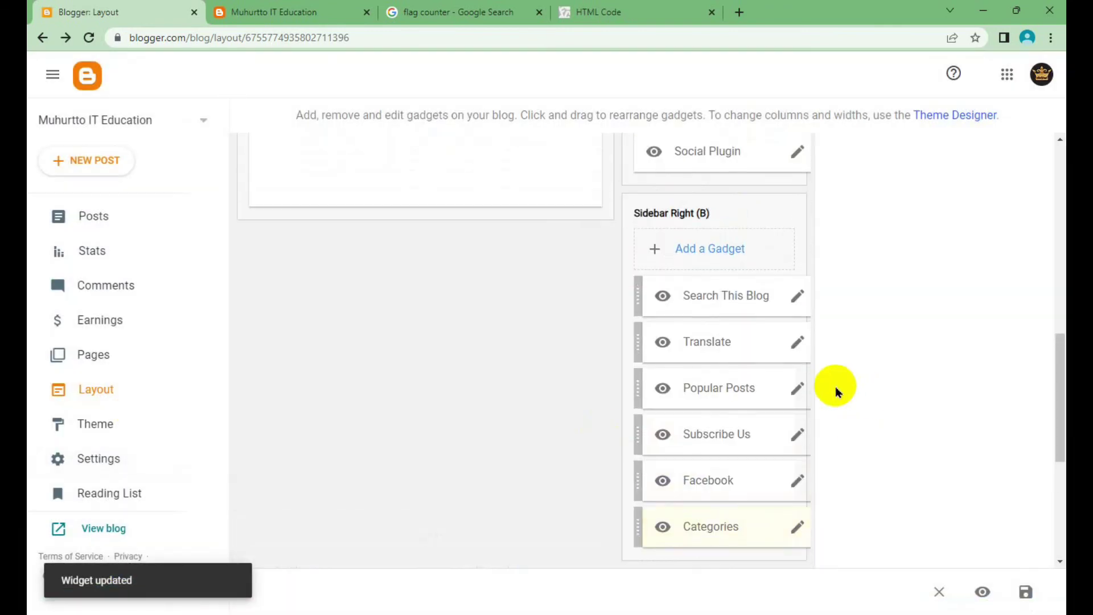
scroll(797, 353, up, 1)
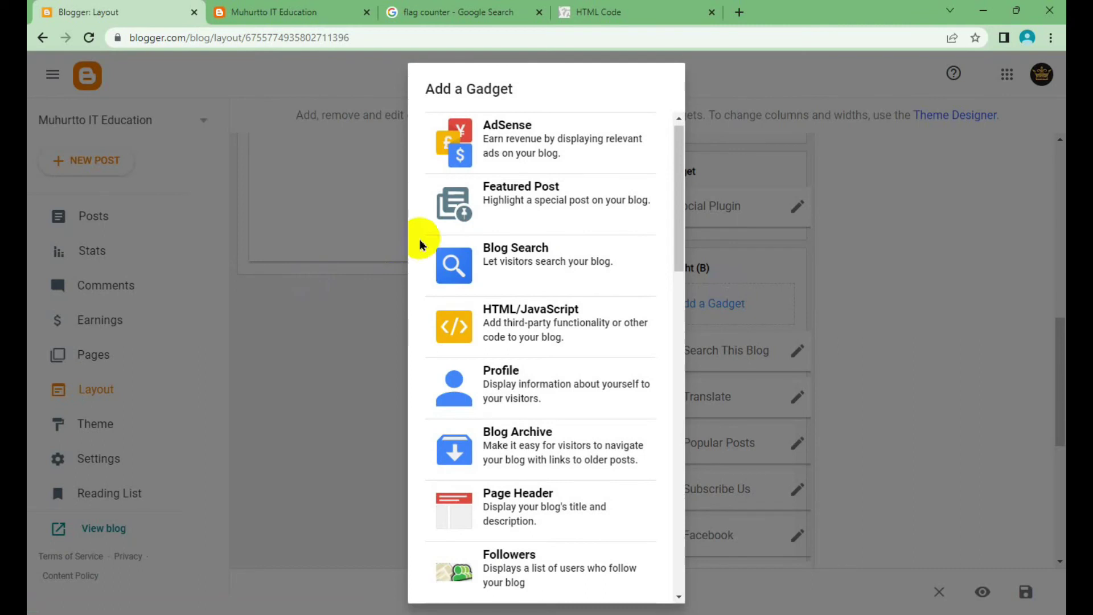
Step: Add a Profile (About Me) gadget to the sidebar with Show location turned on
scroll(502, 340, down, 3)
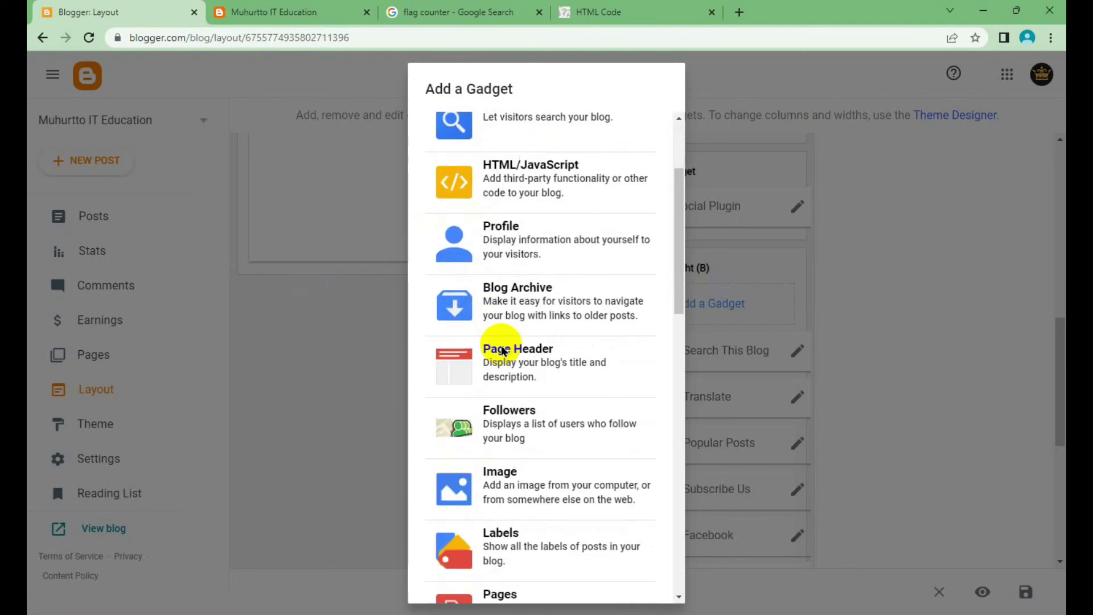
click(534, 256)
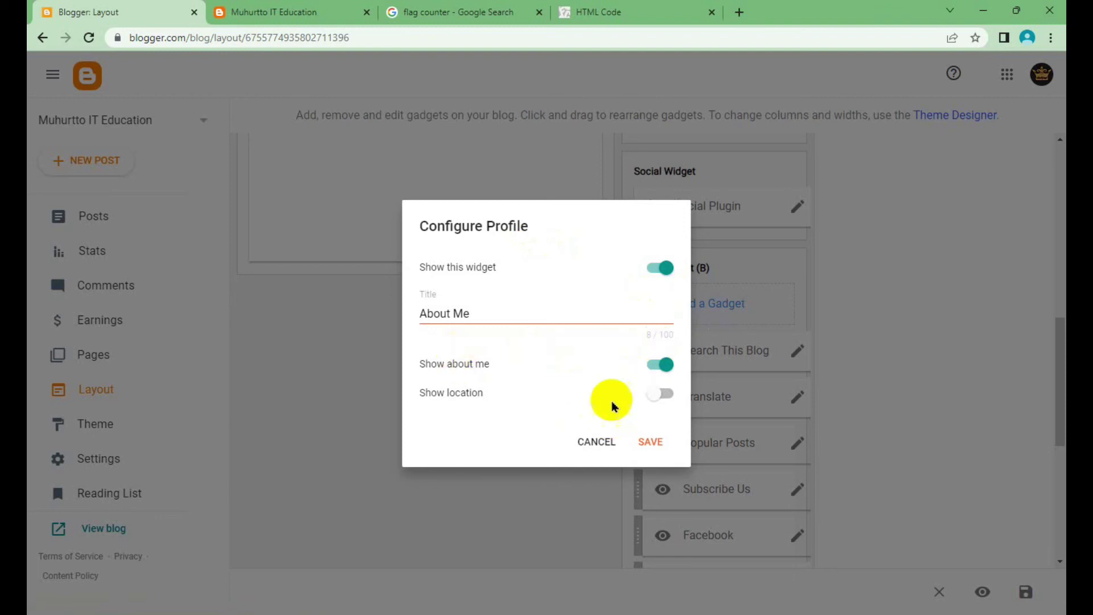
click(657, 394)
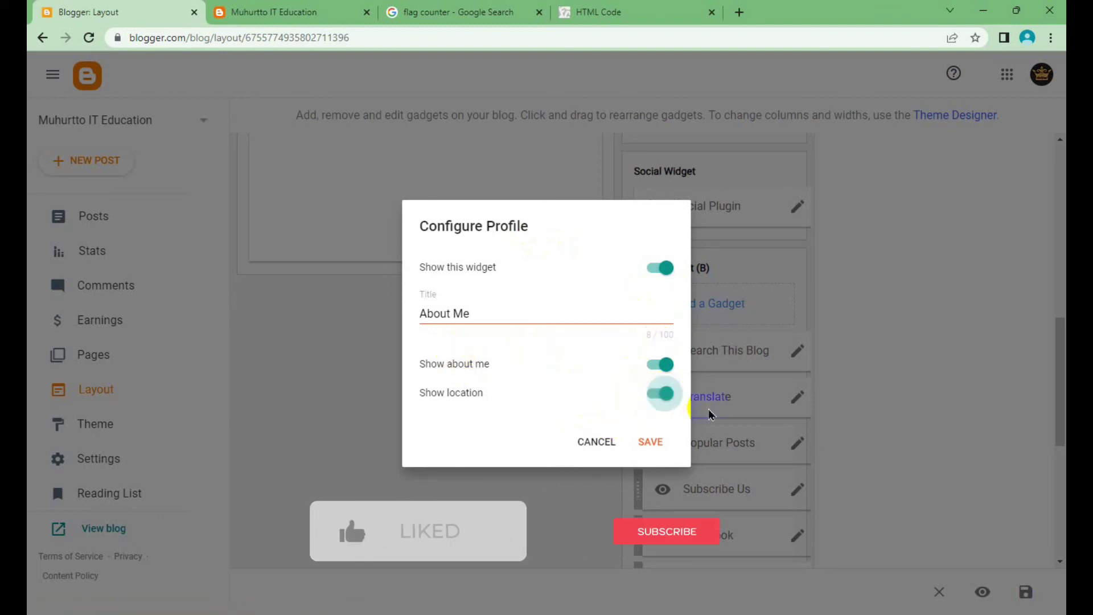
click(650, 442)
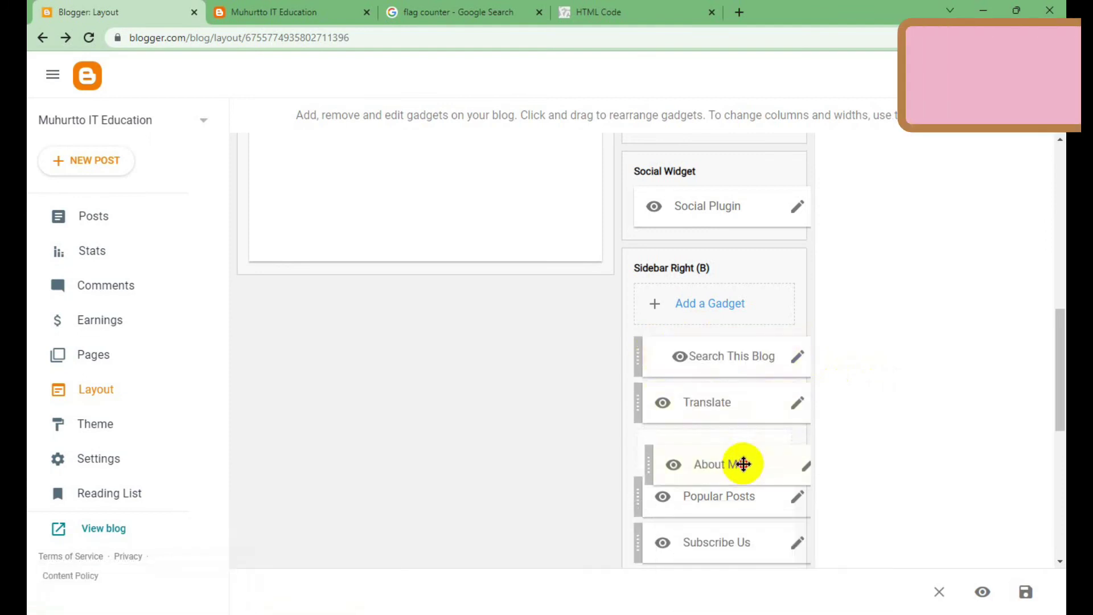
Step: Move About Me just below Translate, save the layout, and switch to the live blog
drag(733, 350, 737, 447)
scroll(877, 380, down, 5)
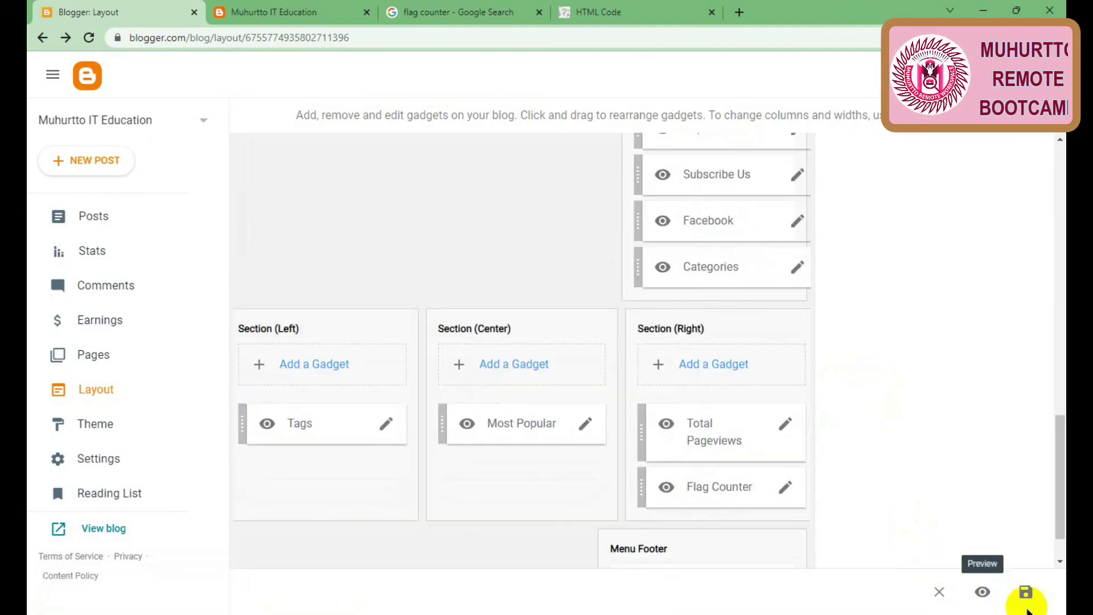
click(1027, 592)
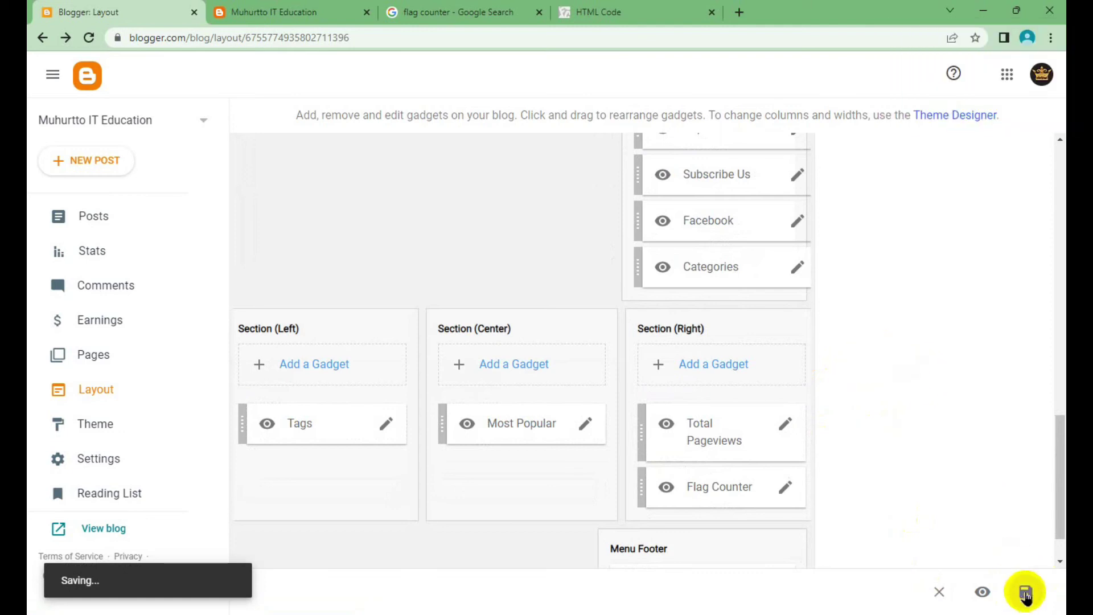
click(296, 7)
Step: Reload the live blog and follow About Me's 'View my complete profile' link
right_click(964, 165)
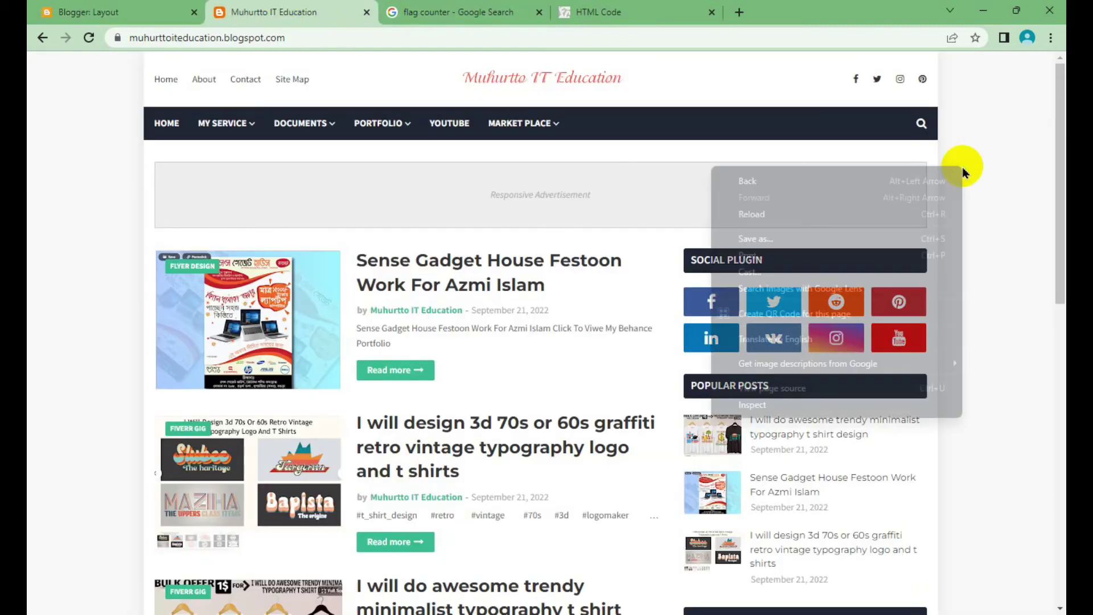
click(823, 212)
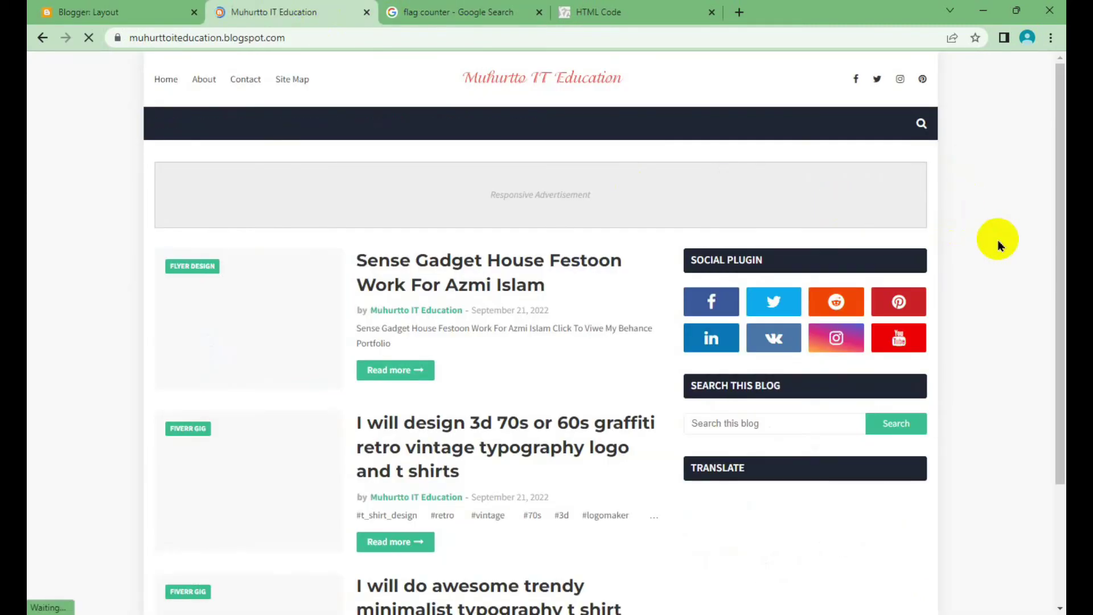
scroll(987, 247, down, 1)
scroll(987, 247, down, 3)
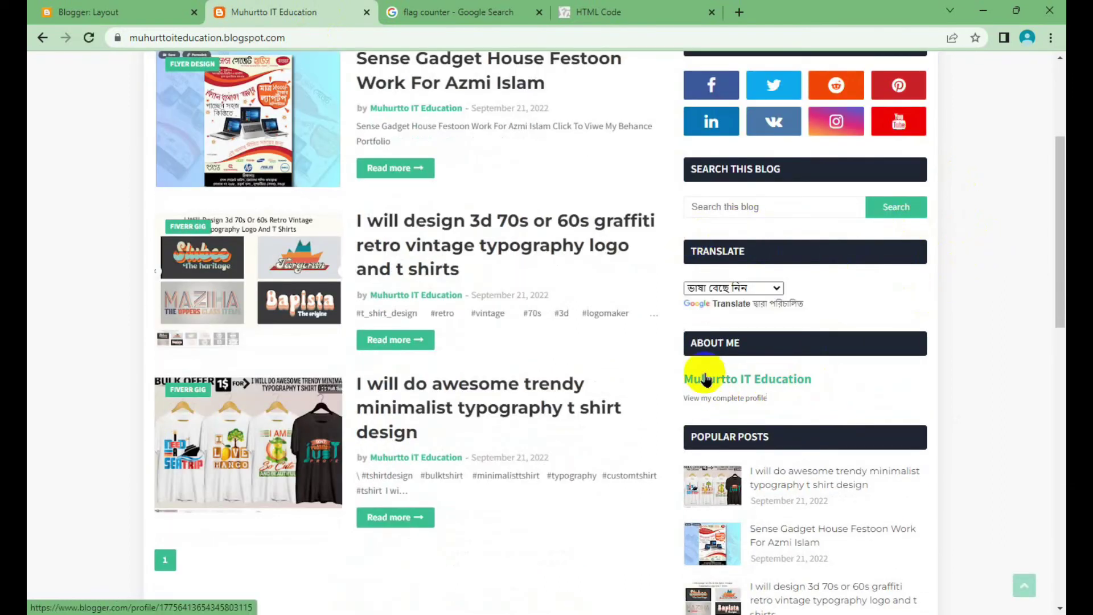
click(733, 402)
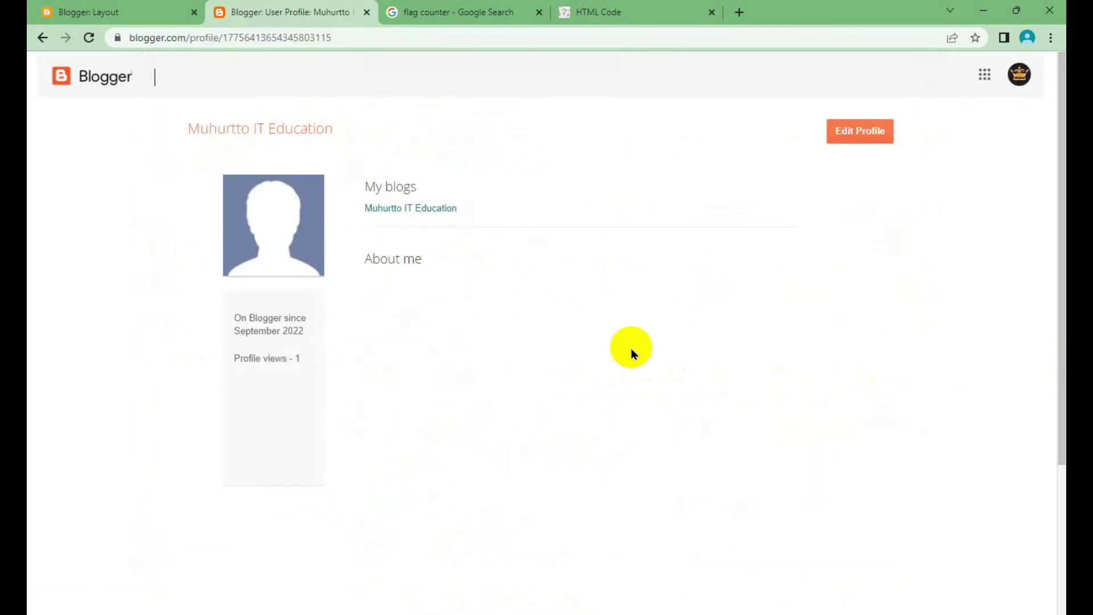
Step: Start editing the profile and tick Show my email address
click(873, 133)
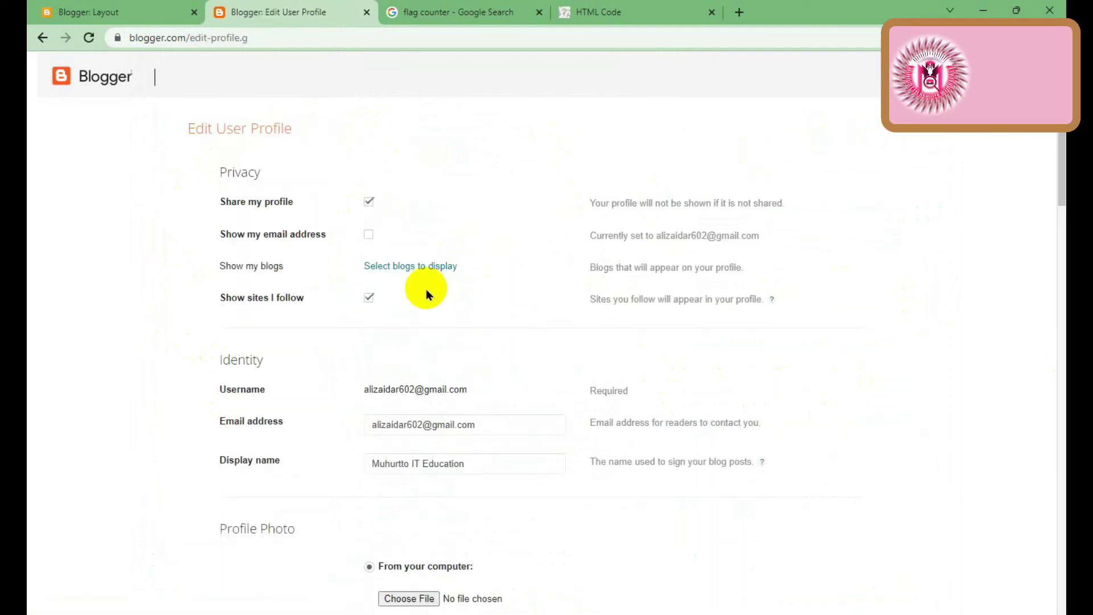
click(368, 233)
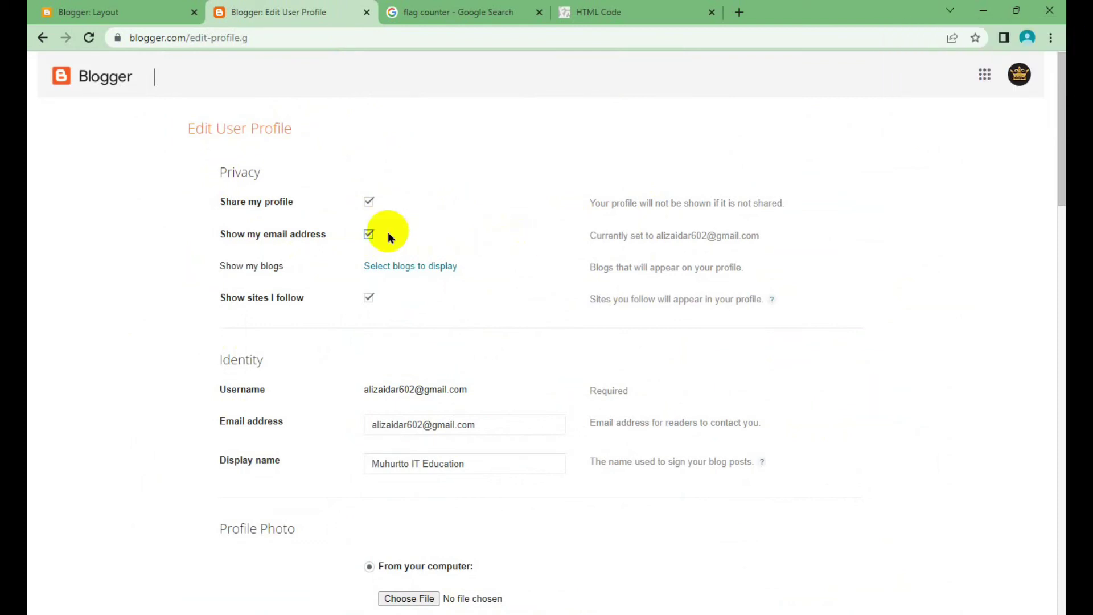
scroll(387, 235, down, 2)
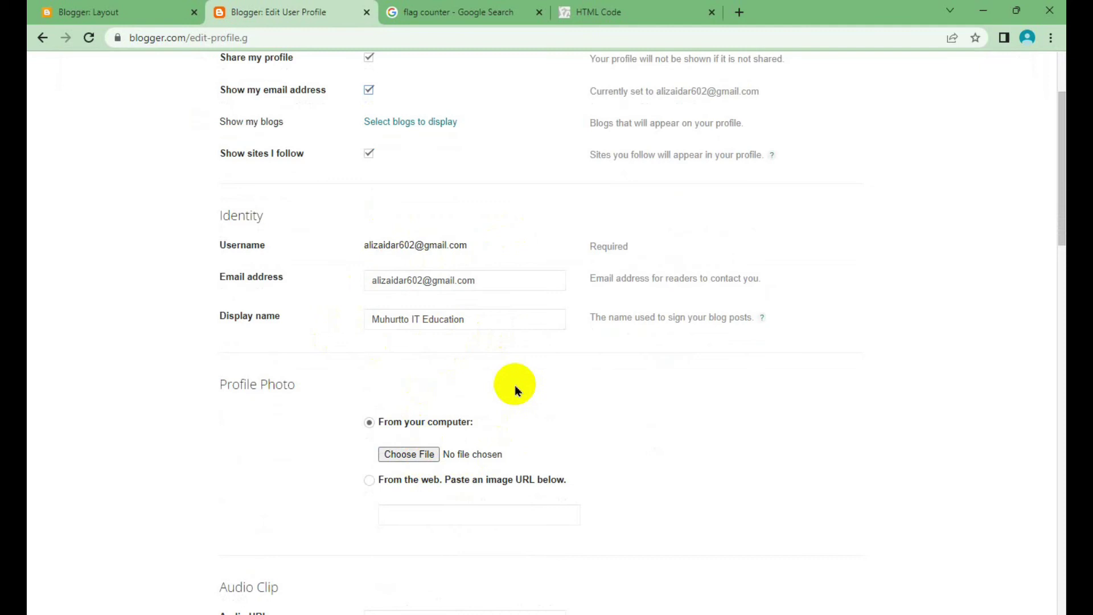
scroll(515, 390, down, 1)
Step: Upload Screenshot_27 from the computer as the profile photo
click(384, 385)
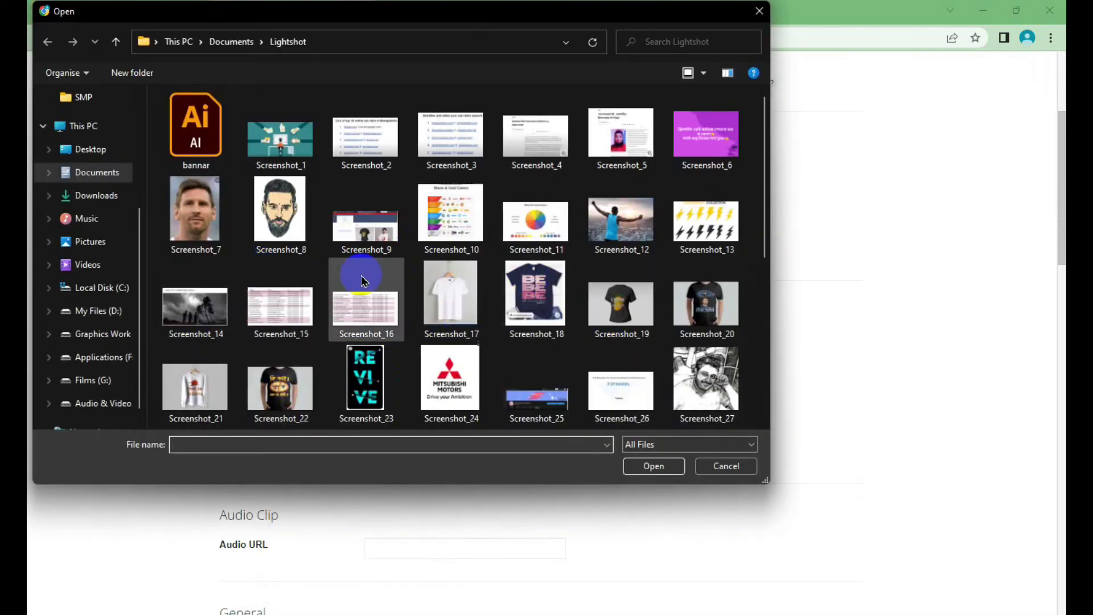
click(194, 212)
click(289, 216)
click(706, 379)
click(654, 466)
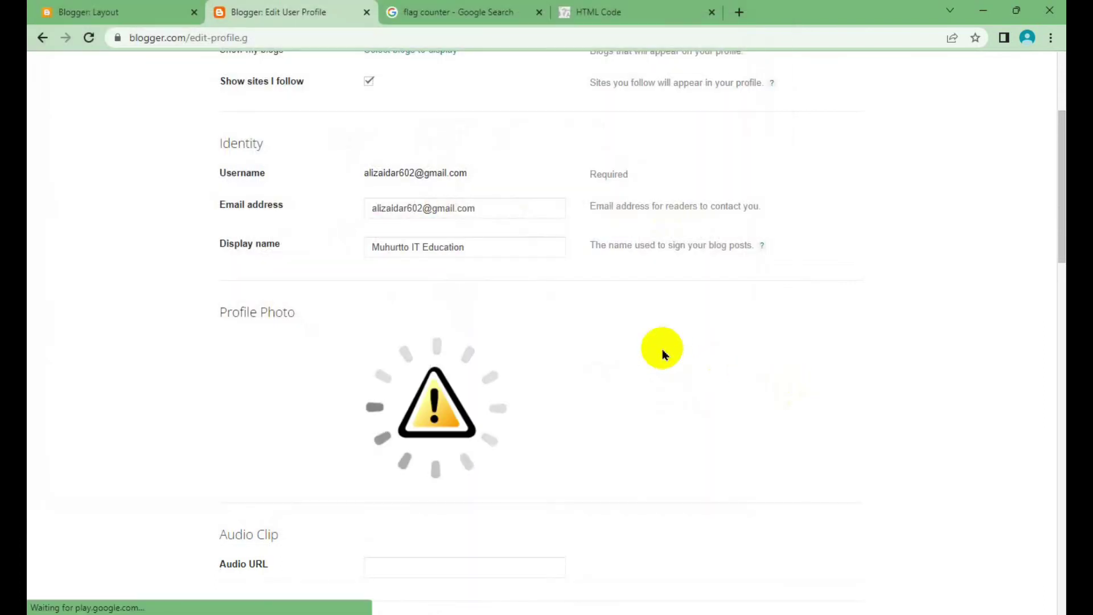
Step: Set the profile gender to Male
scroll(663, 354, down, 1)
scroll(659, 353, down, 5)
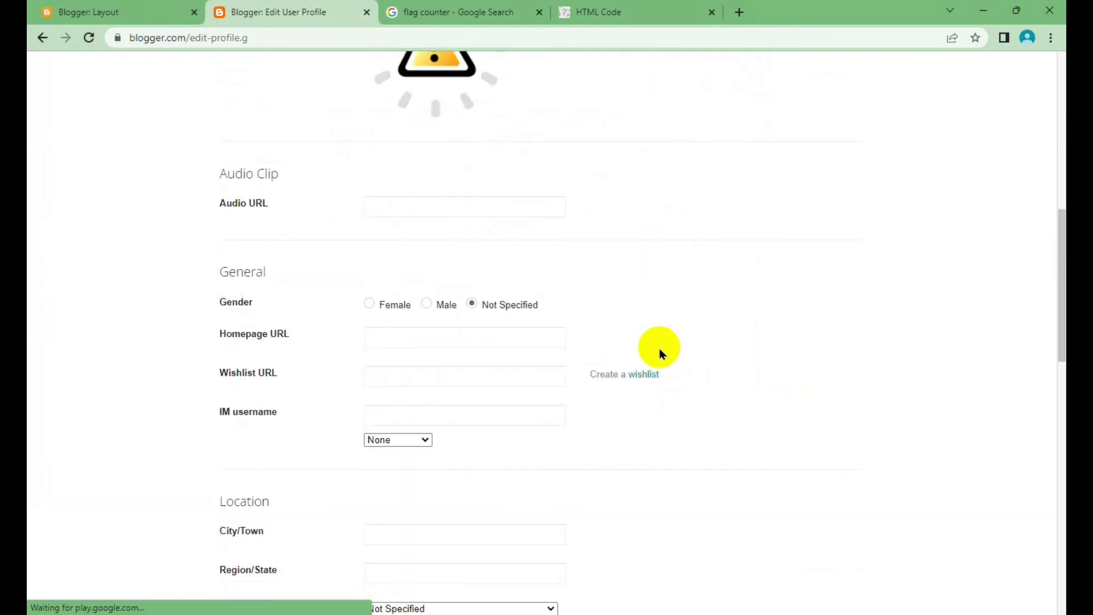
click(427, 303)
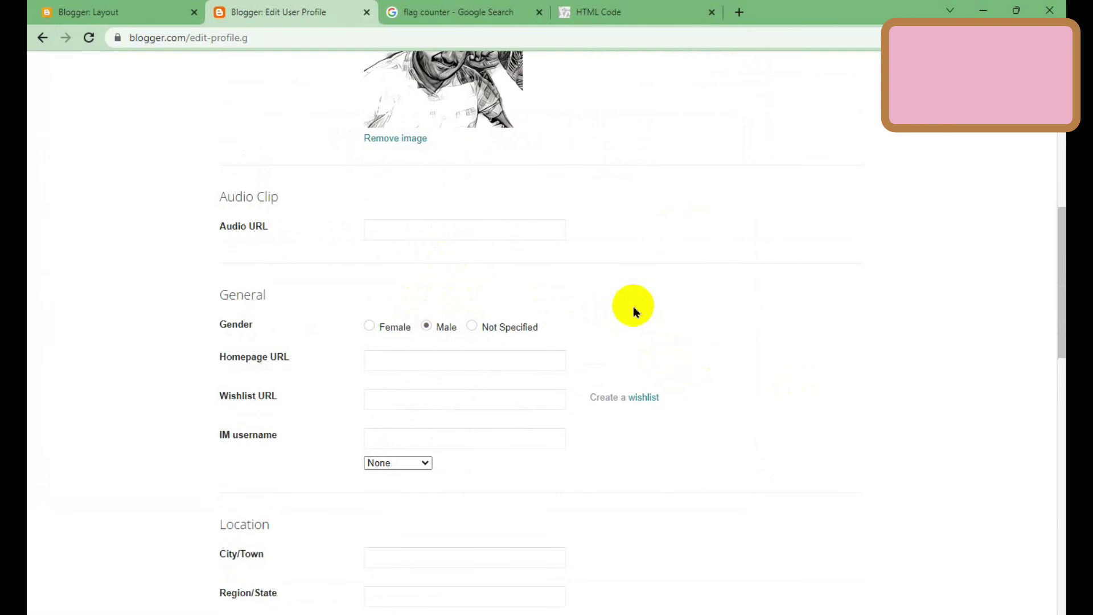
Step: Fill in the profile location with region Rajshahi and country Bangladesh
scroll(569, 328, down, 4)
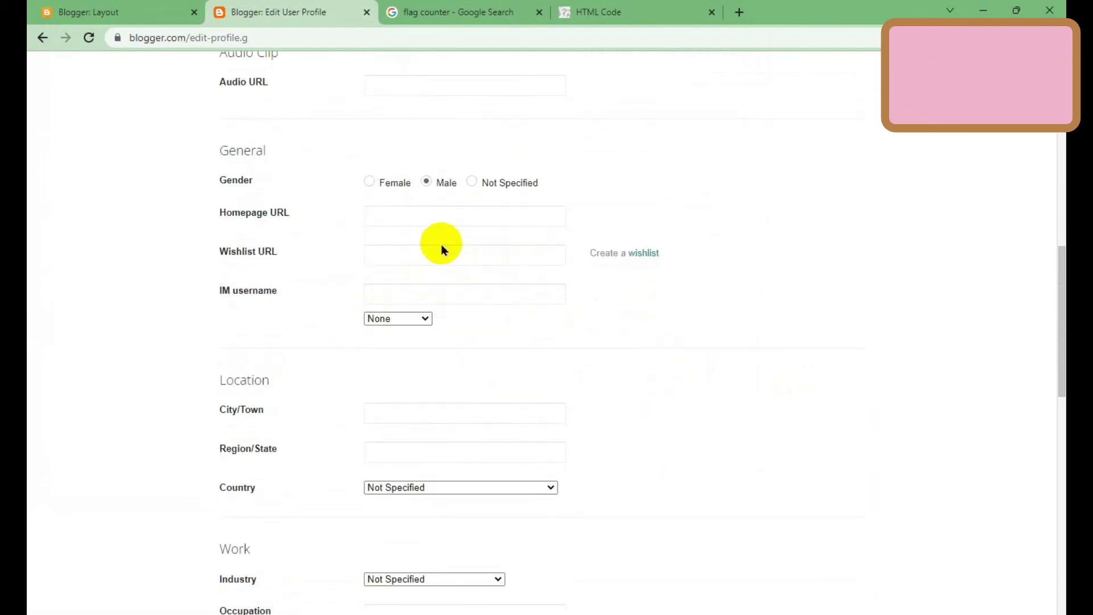
click(471, 222)
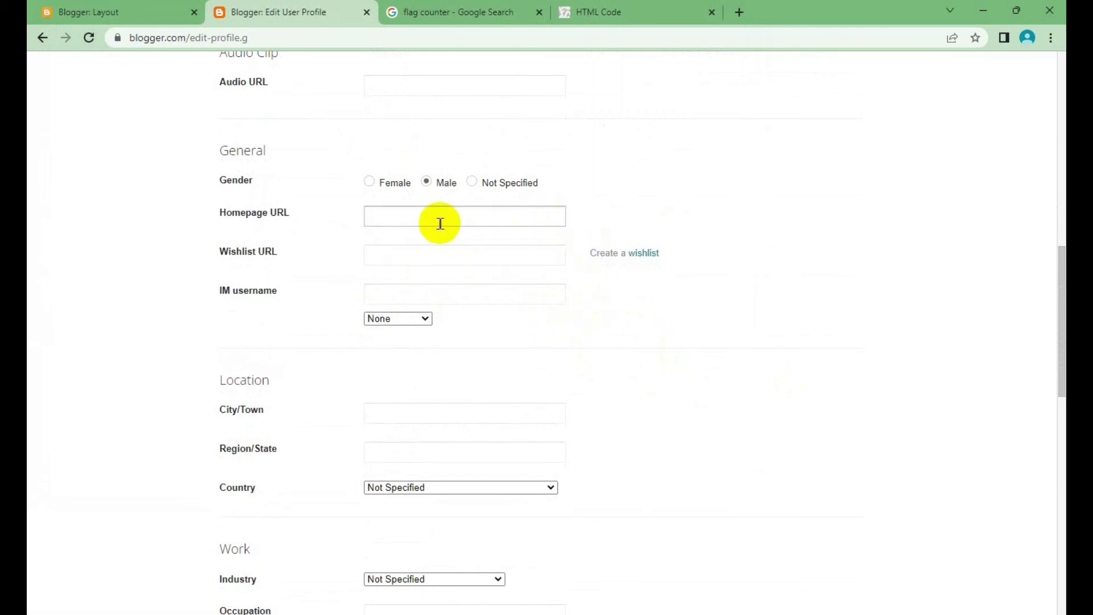
scroll(627, 397, down, 2)
scroll(493, 254, down, 2)
click(443, 202)
text(Bogura)
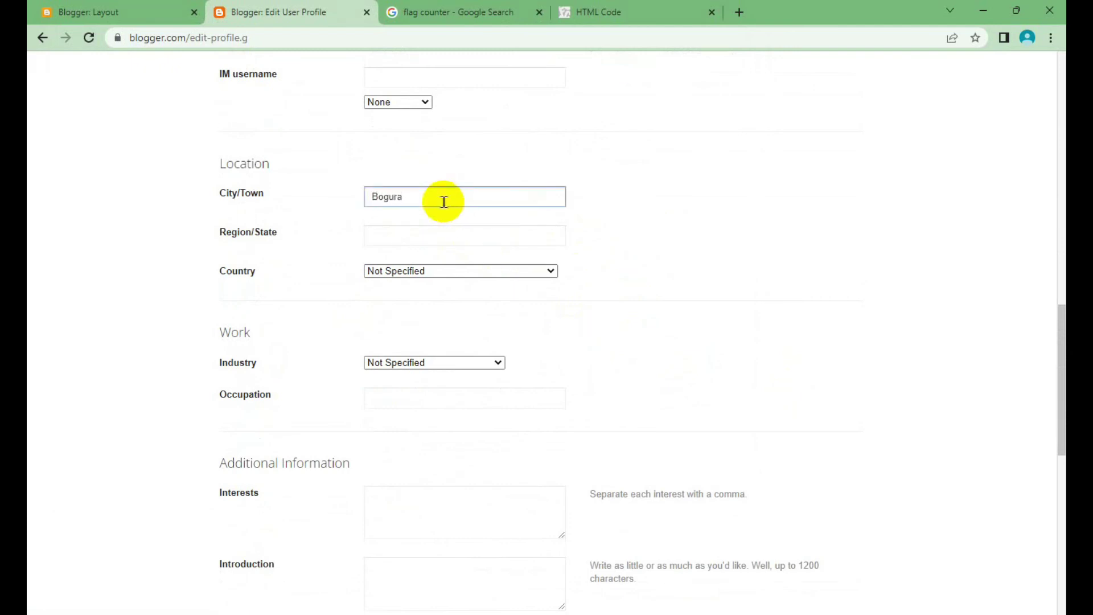
click(429, 236)
text(Rajsh)
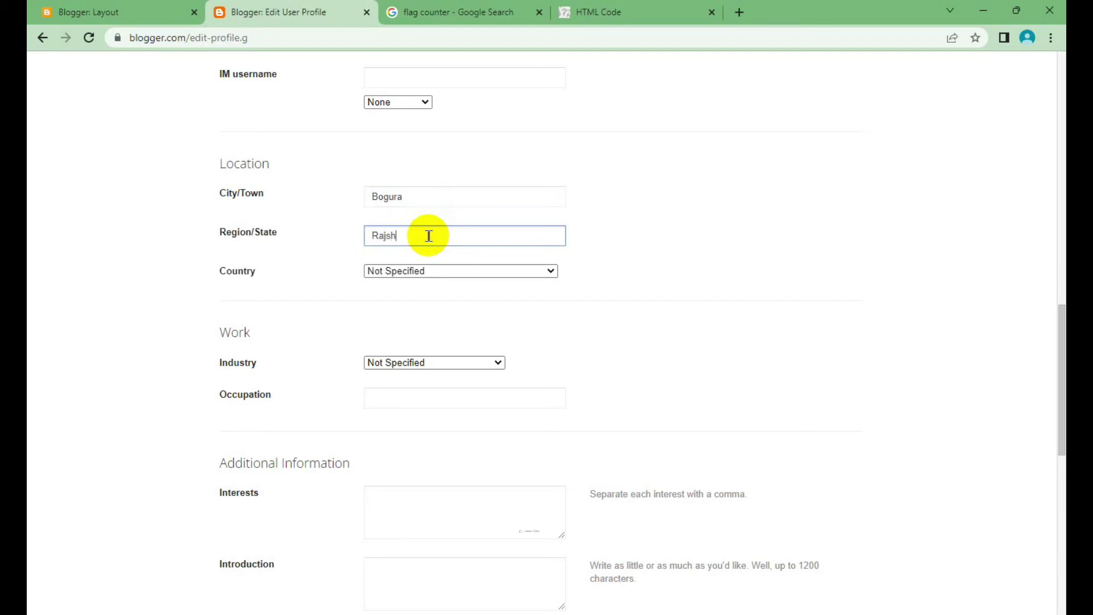
text(ahi)
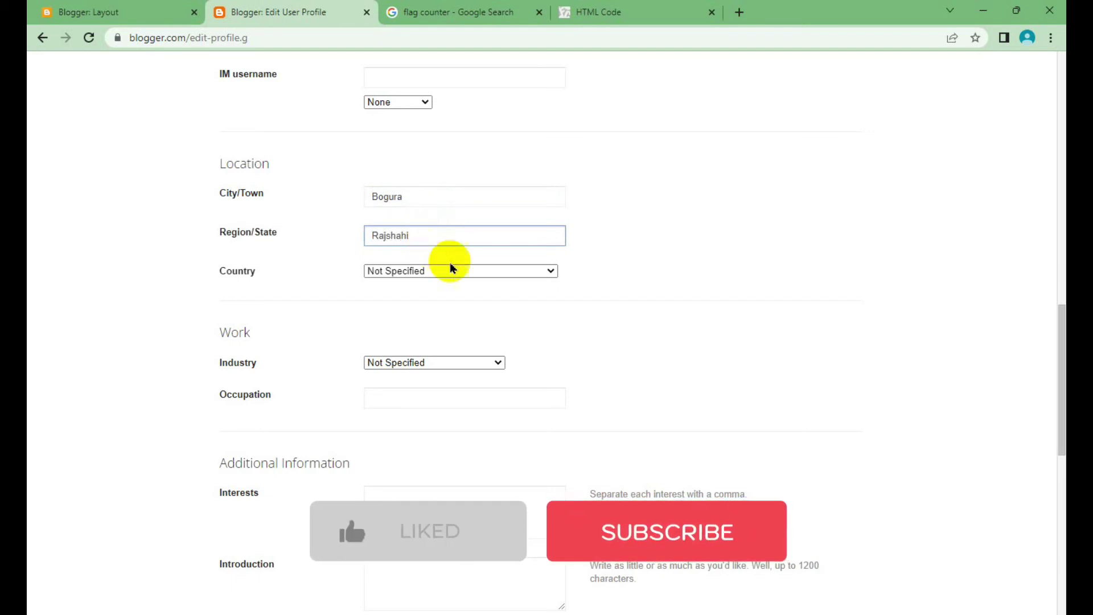
click(461, 272)
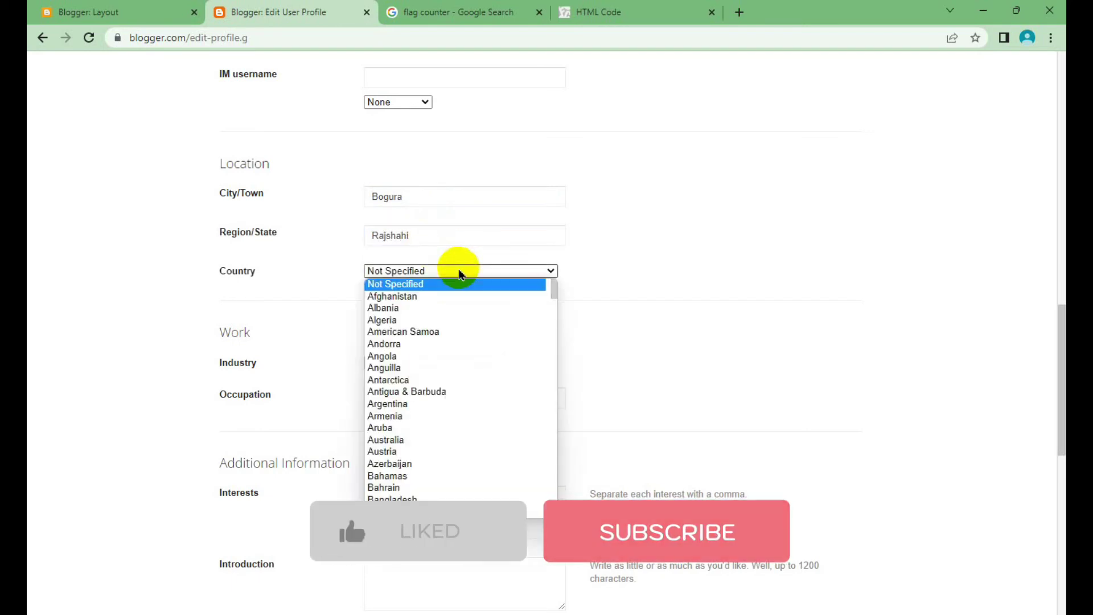
click(416, 499)
scroll(561, 296, down, 2)
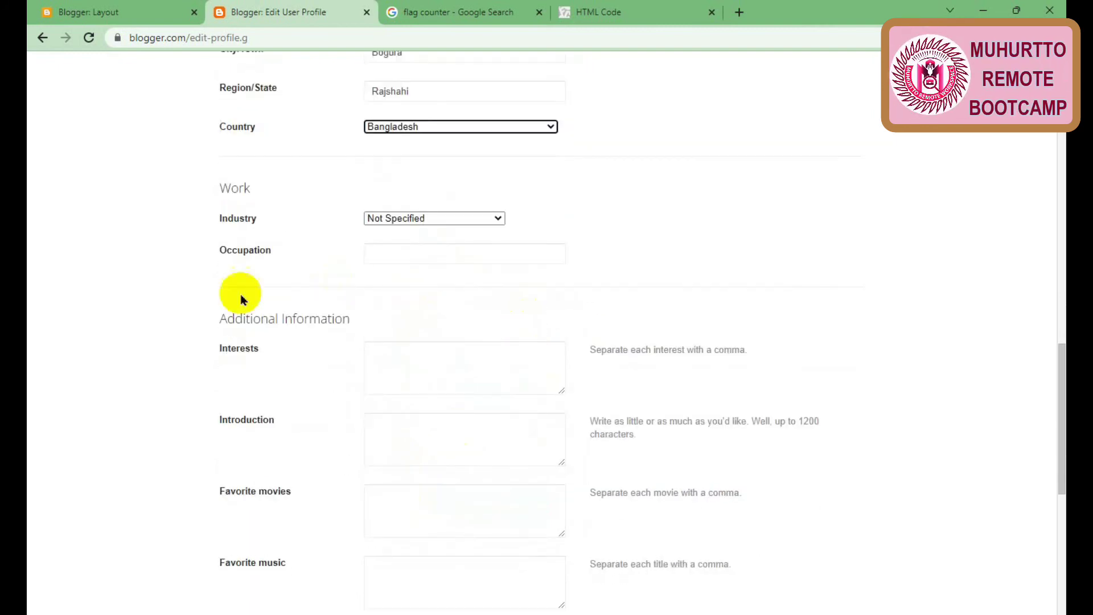
Step: Leave industry as Not Specified, set occupation to Muhurtto Remote Workspace, and save the profile
click(470, 220)
click(468, 220)
click(601, 232)
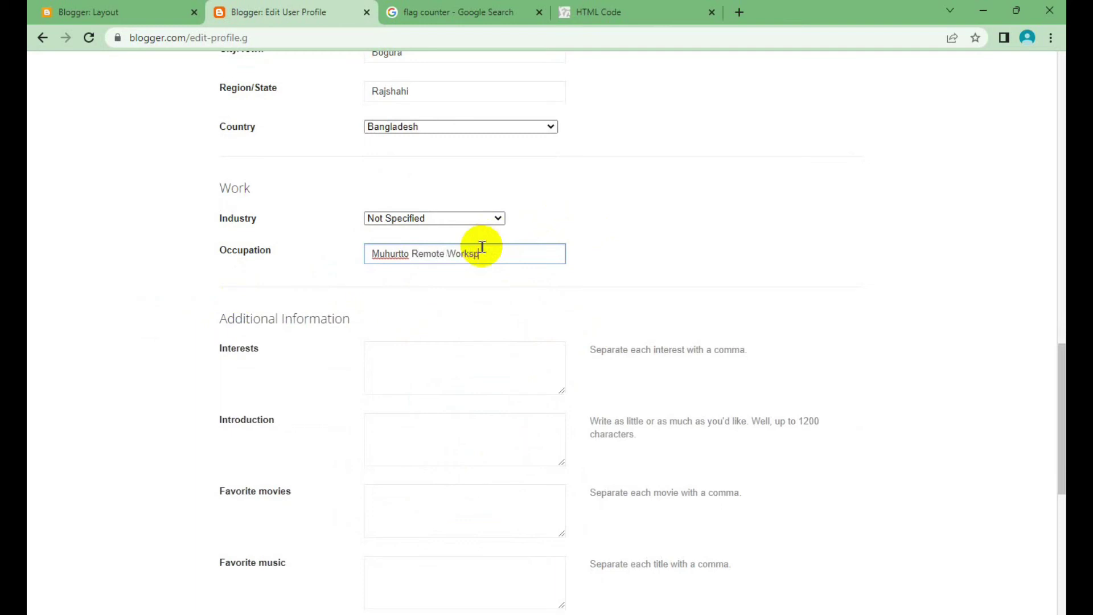
scroll(609, 250, down, 3)
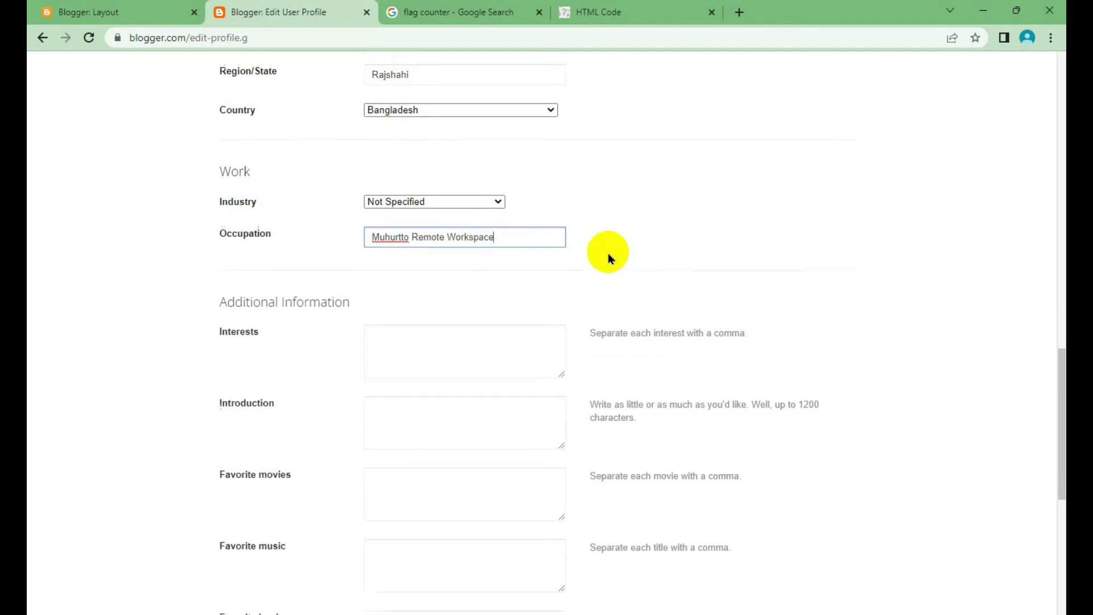
scroll(419, 225, down, 1)
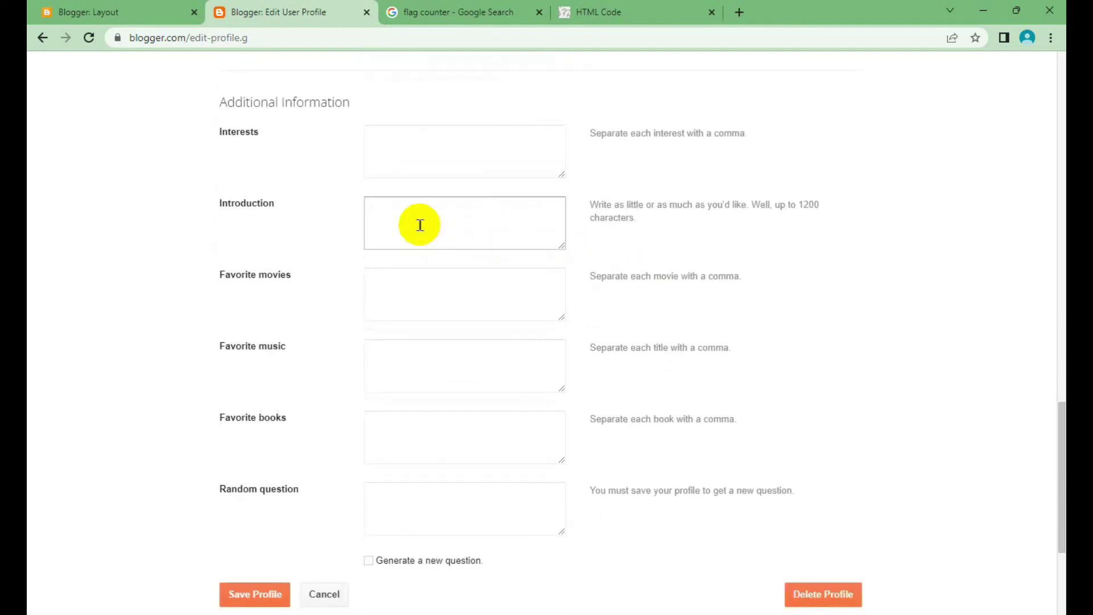
scroll(419, 225, down, 1)
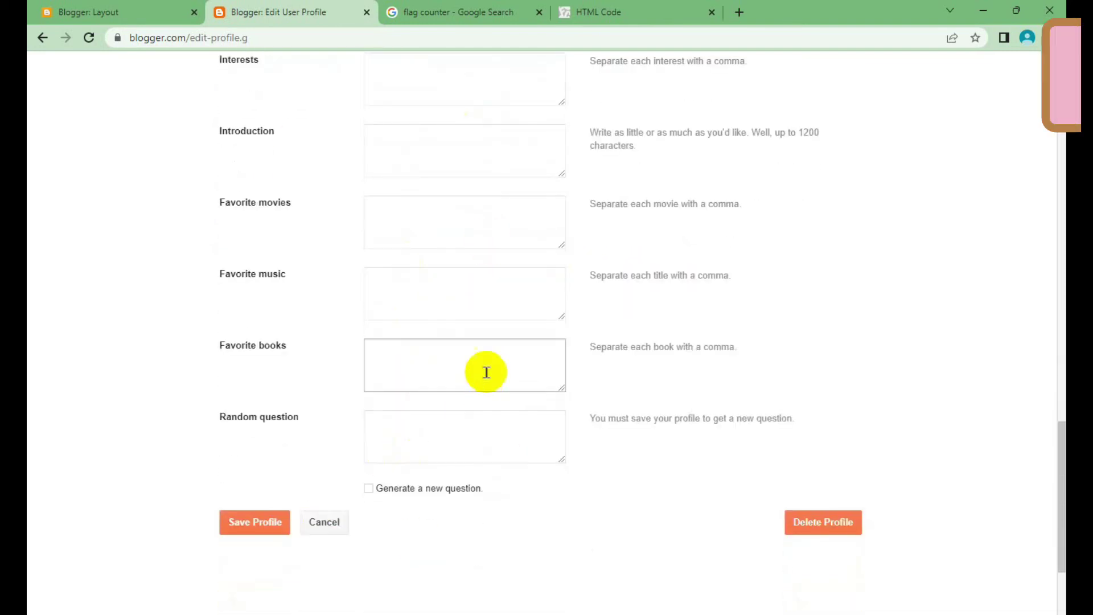
scroll(486, 372, up, 5)
scroll(488, 370, up, 3)
scroll(488, 371, up, 2)
scroll(638, 368, up, 5)
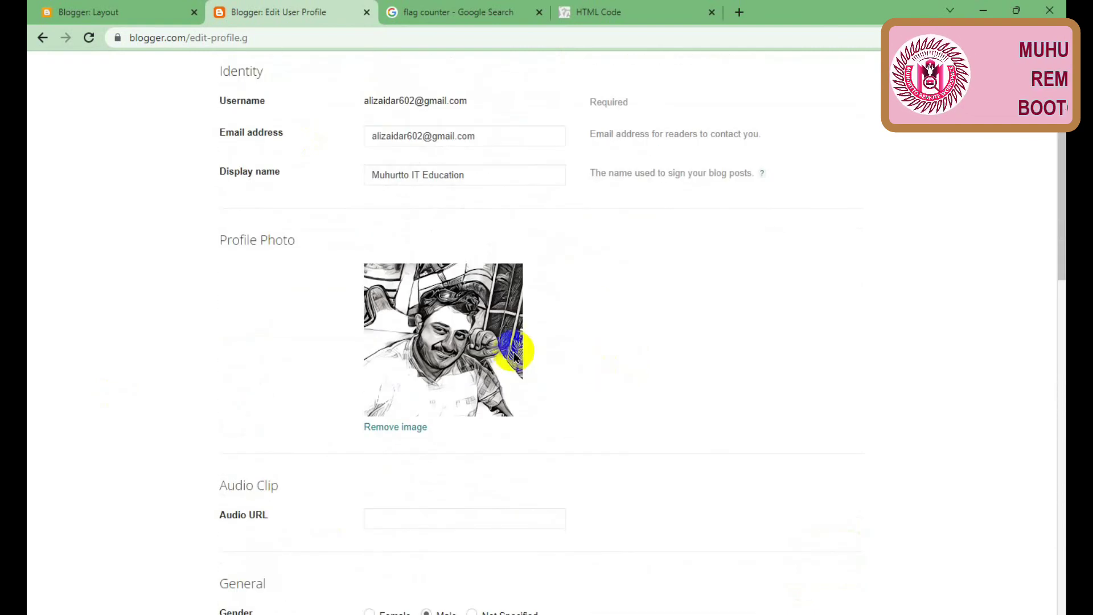
scroll(513, 353, up, 4)
scroll(532, 298, down, 2)
scroll(537, 304, down, 10)
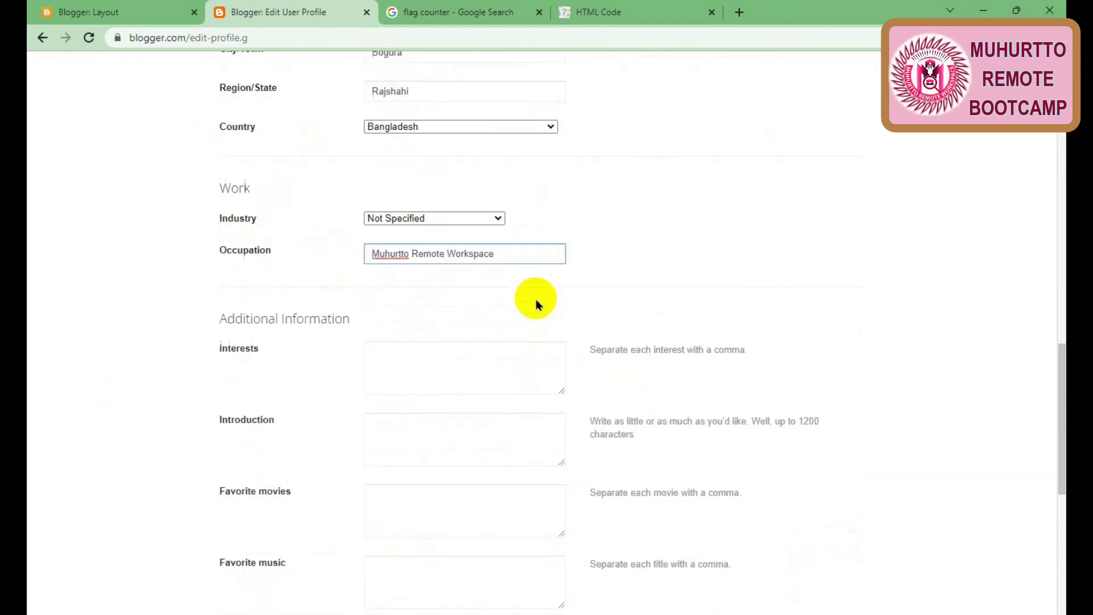
scroll(538, 305, down, 5)
click(256, 450)
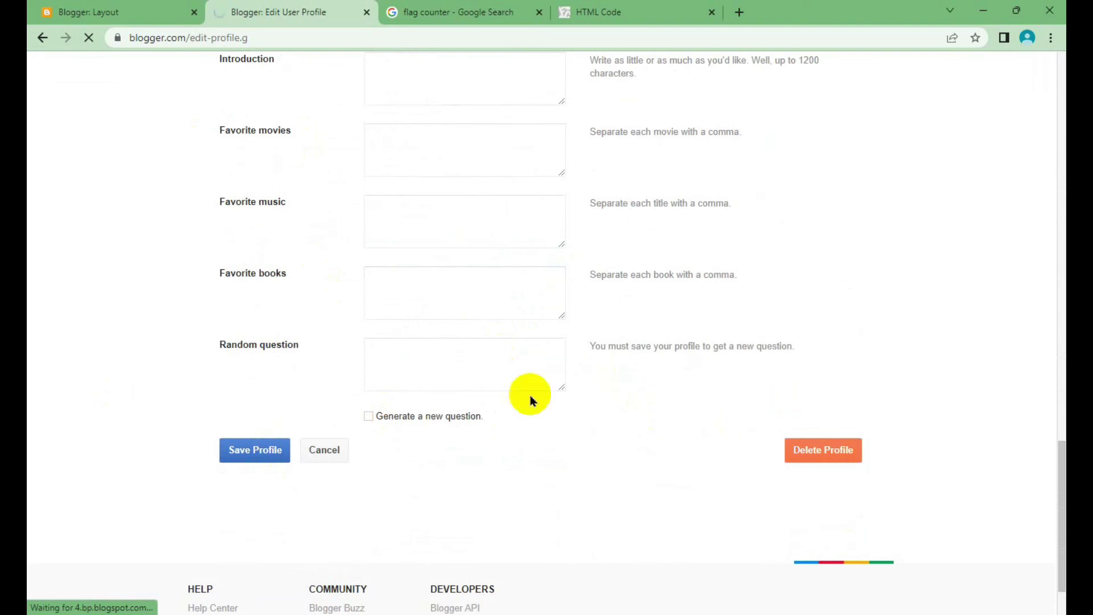
Step: Confirm the profile save, go back to the public profile, and highlight the blog name under My blogs
click(249, 457)
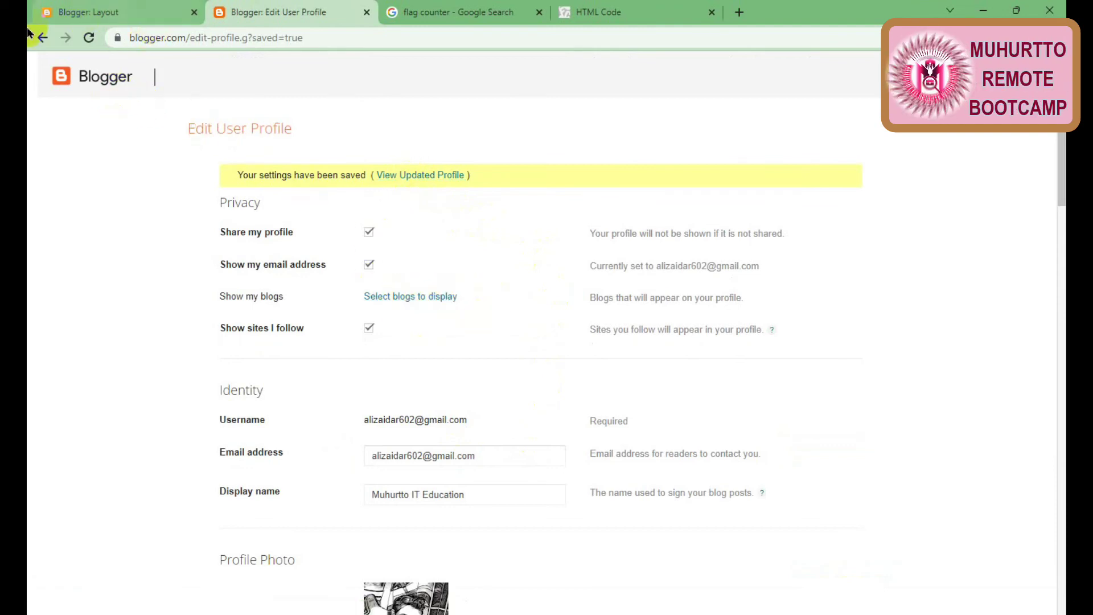
click(44, 38)
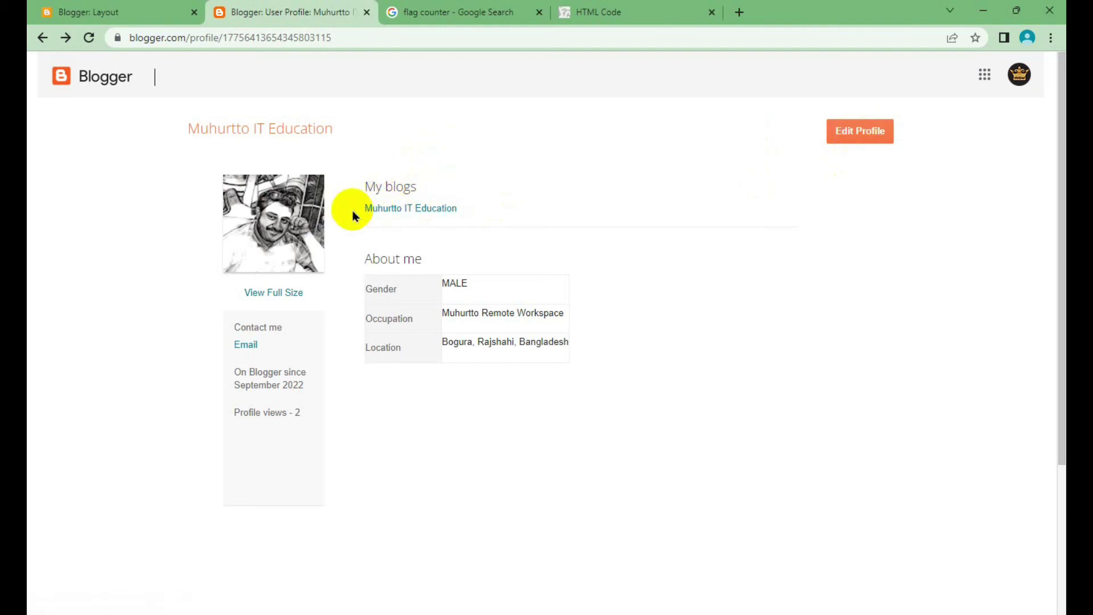
drag(359, 210, 450, 206)
right_click(548, 208)
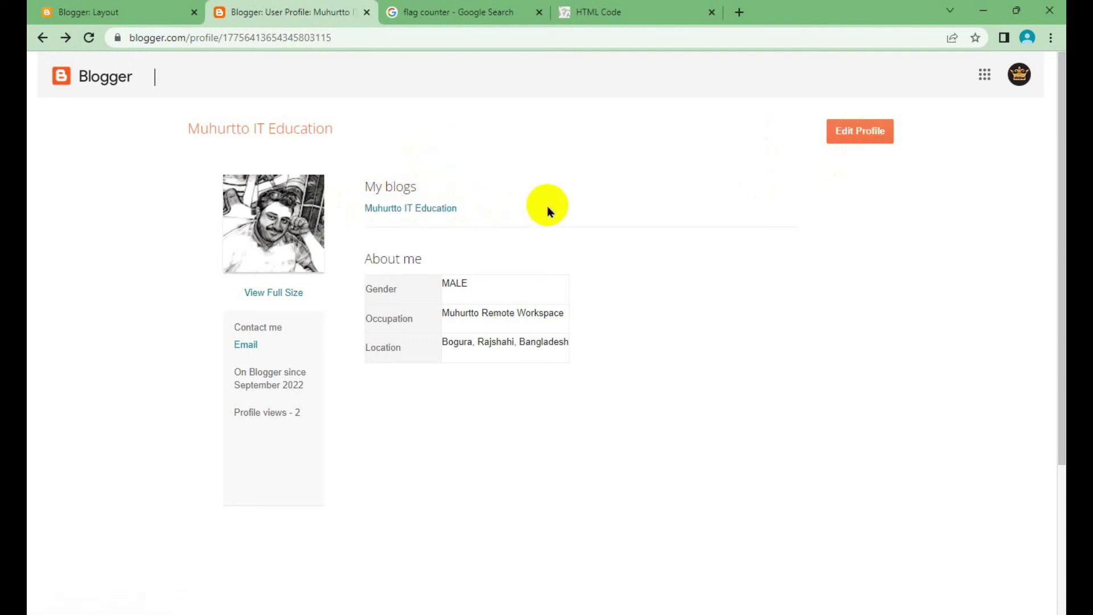
drag(548, 211, 346, 206)
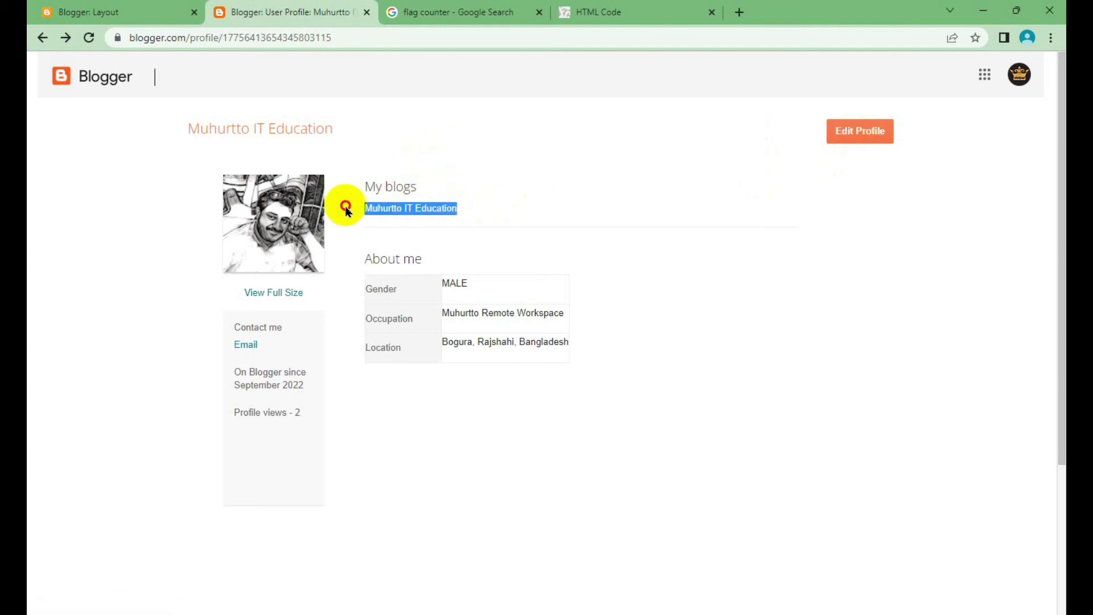
Step: Replace the profile's display name with the owner's full name
click(858, 129)
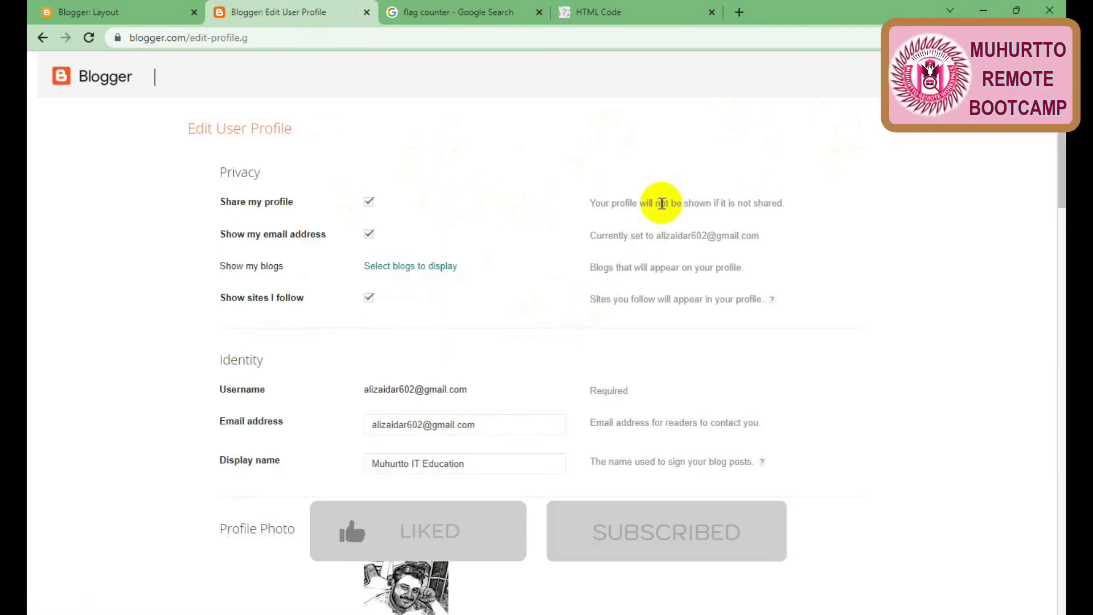
scroll(511, 329, down, 4)
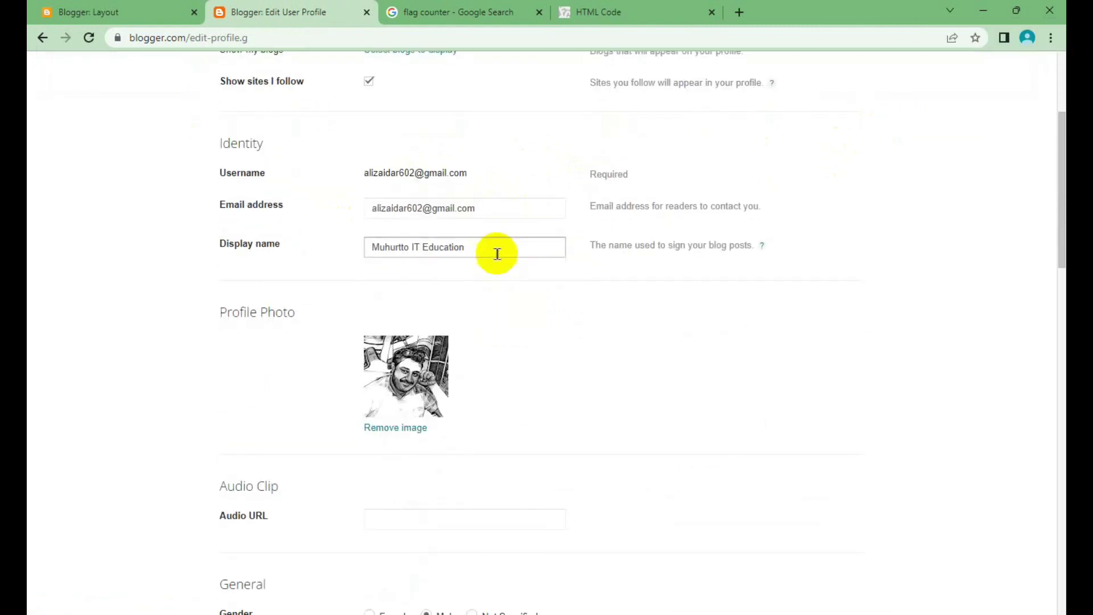
drag(493, 248, 361, 281)
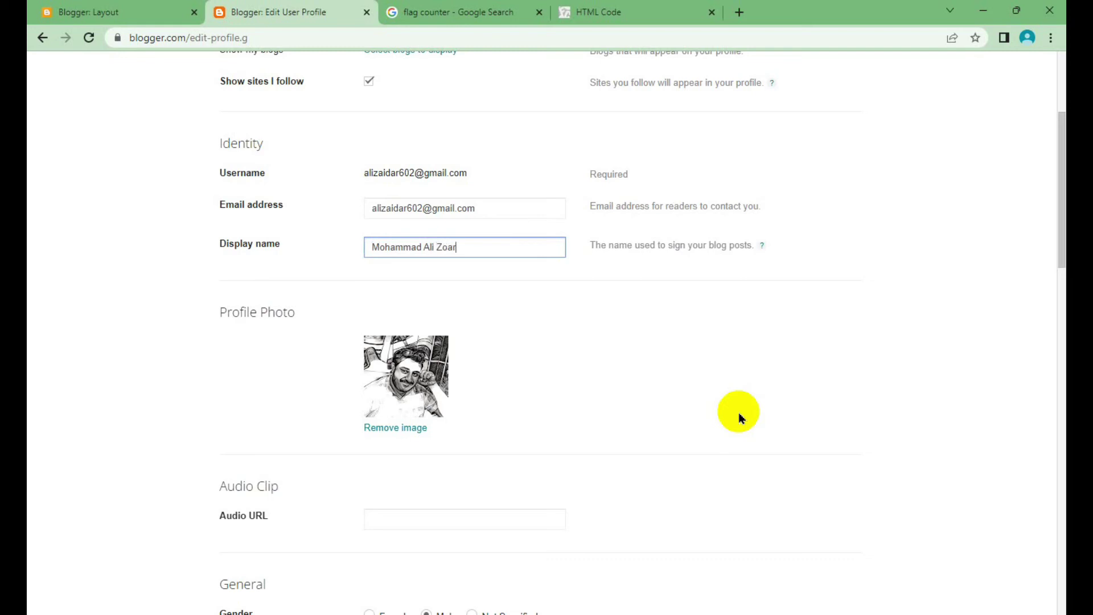
text(r)
scroll(739, 413, up, 4)
scroll(739, 413, down, 10)
scroll(739, 416, down, 8)
scroll(630, 415, down, 6)
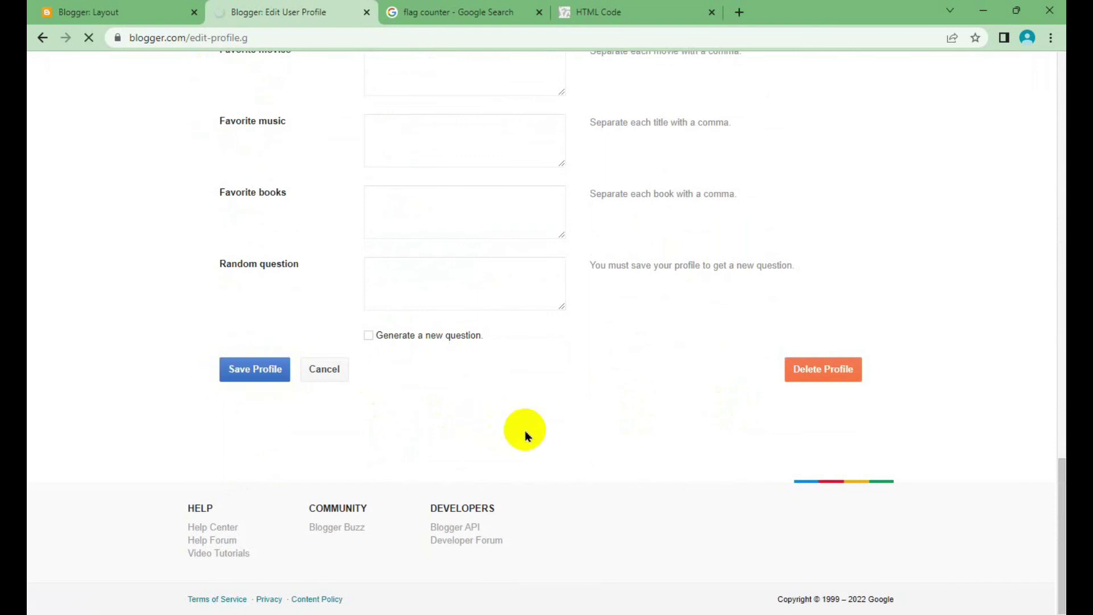
Step: From the blog's Layout page, open the live blog in a new tab
click(165, 12)
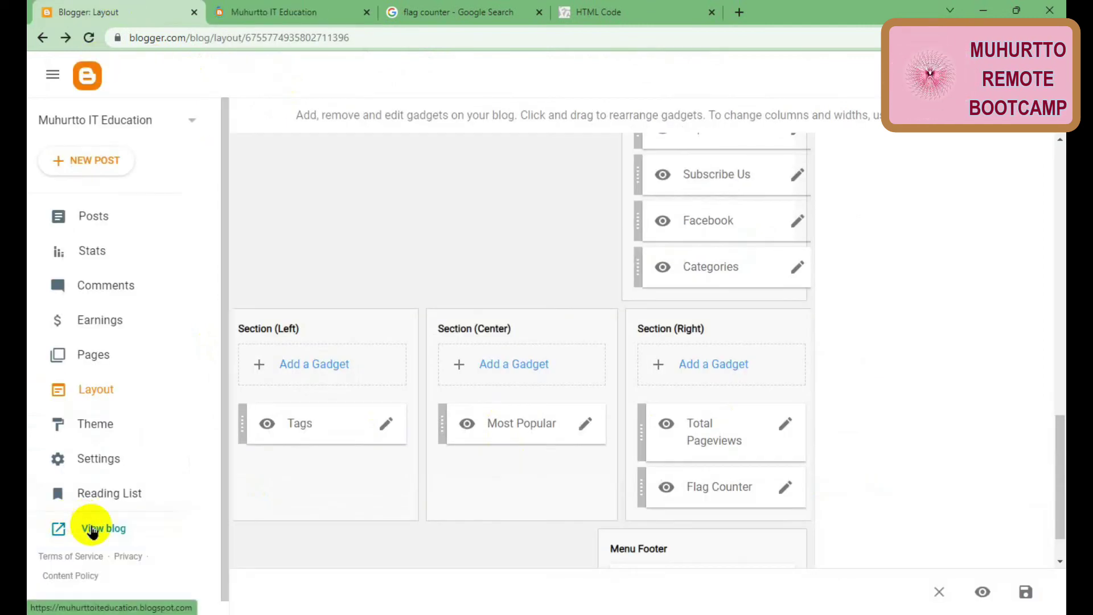
click(50, 529)
click(301, 8)
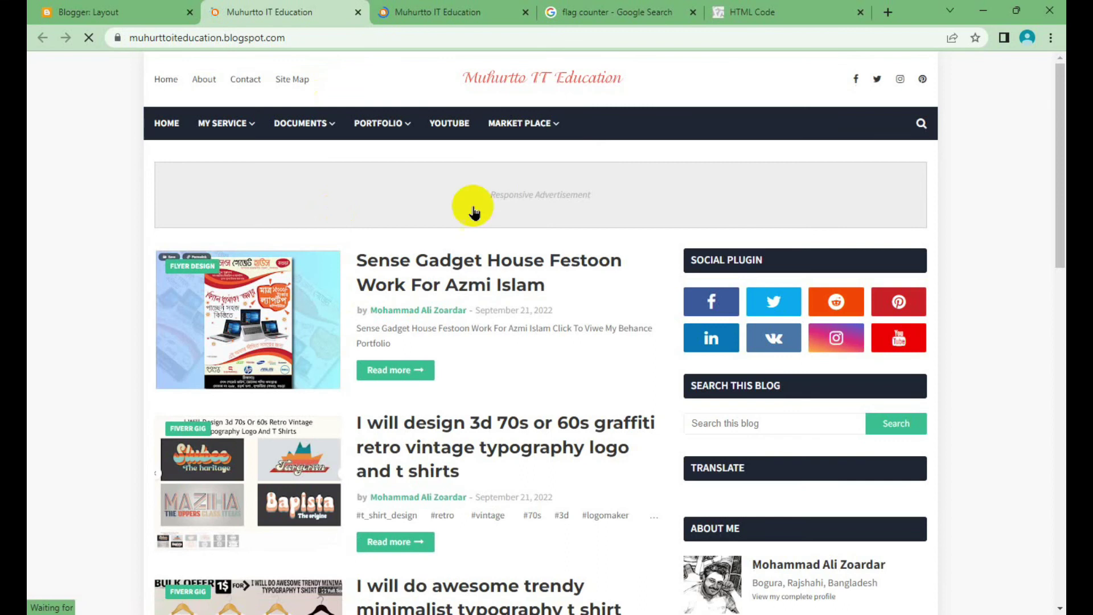
Step: Open and close the Translate language list without choosing a language, checking the sidebar gadgets
scroll(536, 314, down, 3)
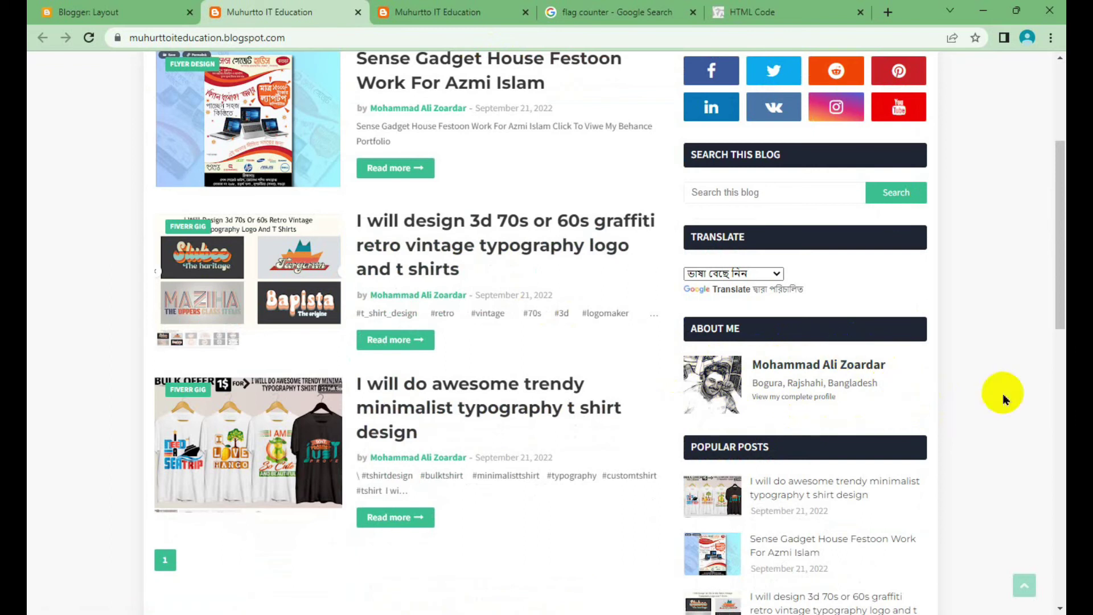
click(771, 269)
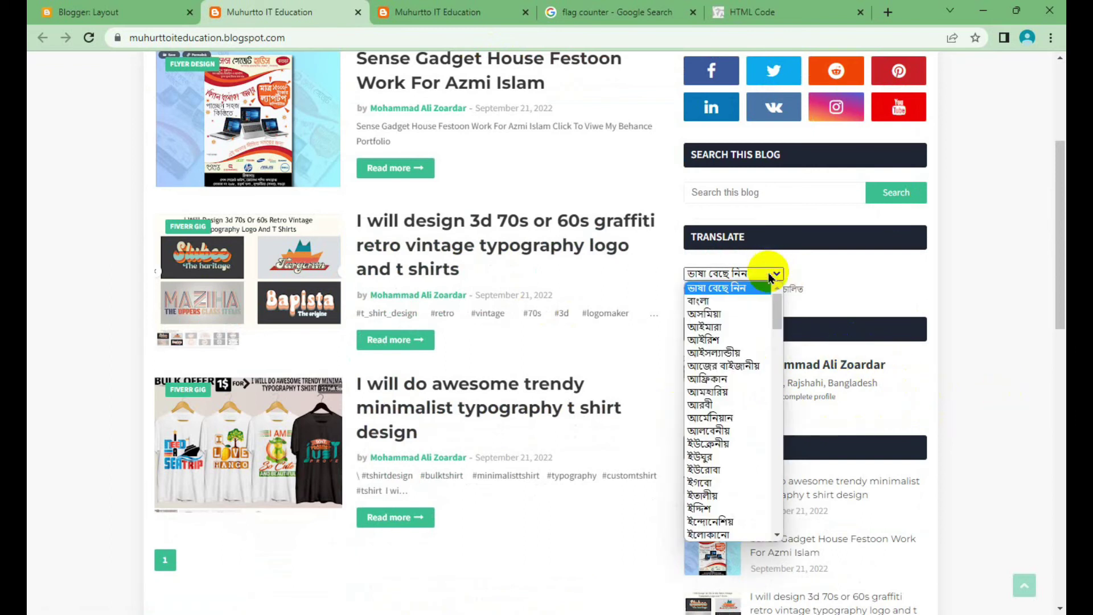
scroll(734, 342, down, 2)
scroll(735, 367, up, 2)
scroll(735, 368, up, 2)
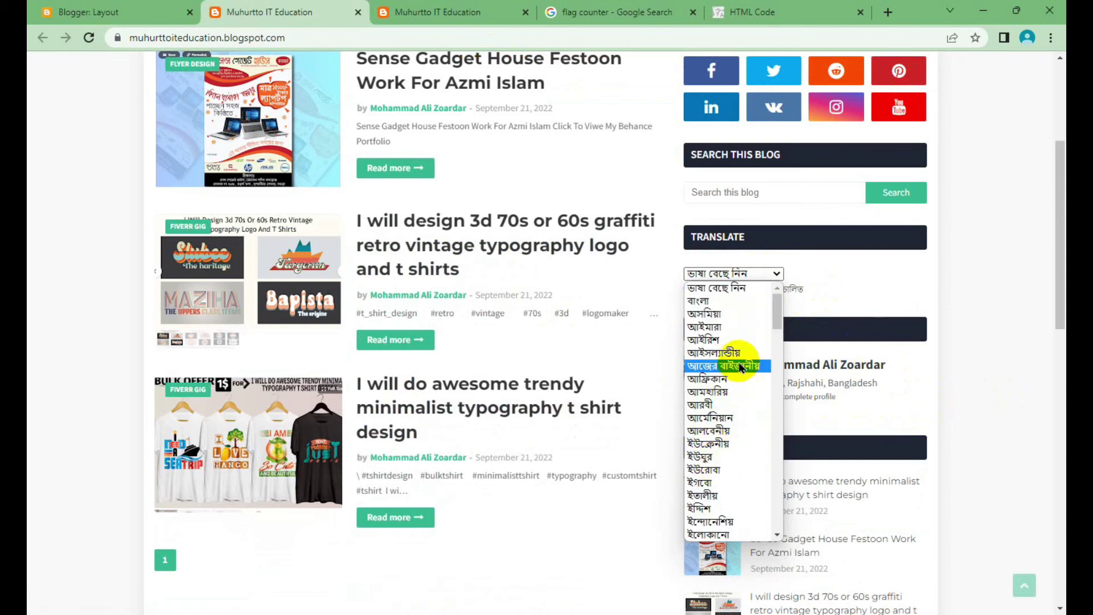
scroll(740, 356, down, 3)
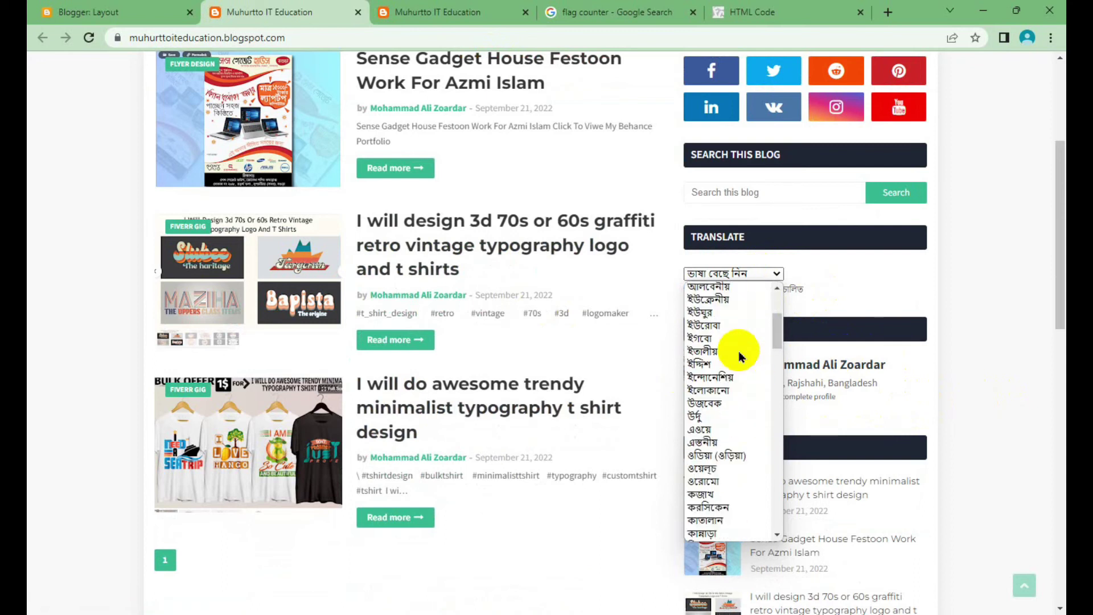
scroll(740, 357, down, 3)
scroll(740, 357, down, 5)
scroll(740, 359, down, 5)
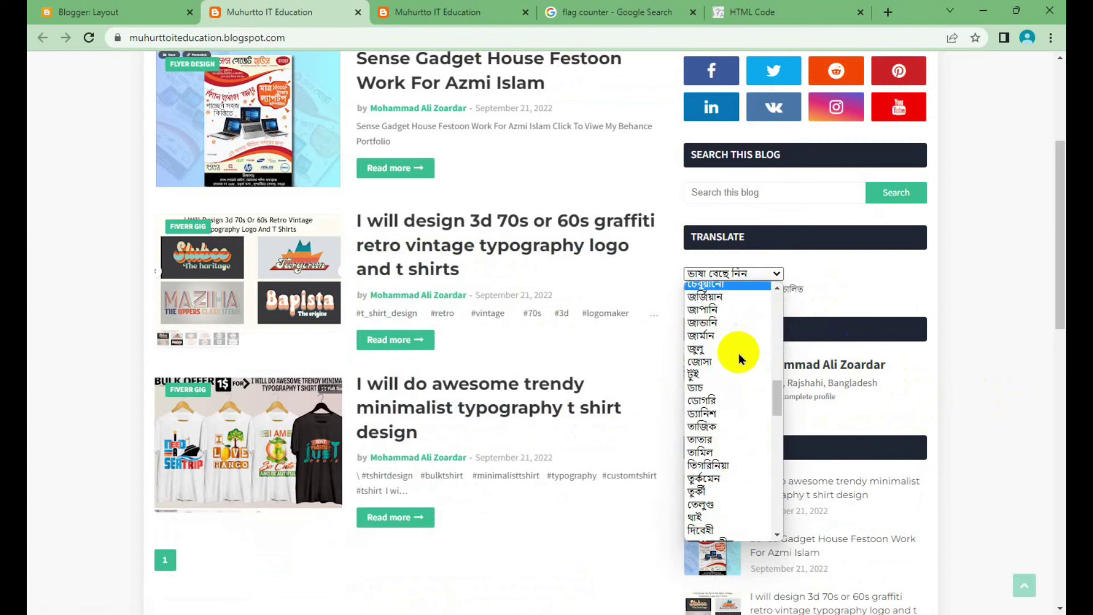
scroll(742, 362, down, 5)
scroll(740, 363, up, 5)
scroll(741, 362, up, 5)
scroll(741, 362, up, 5)
scroll(740, 363, up, 5)
click(772, 274)
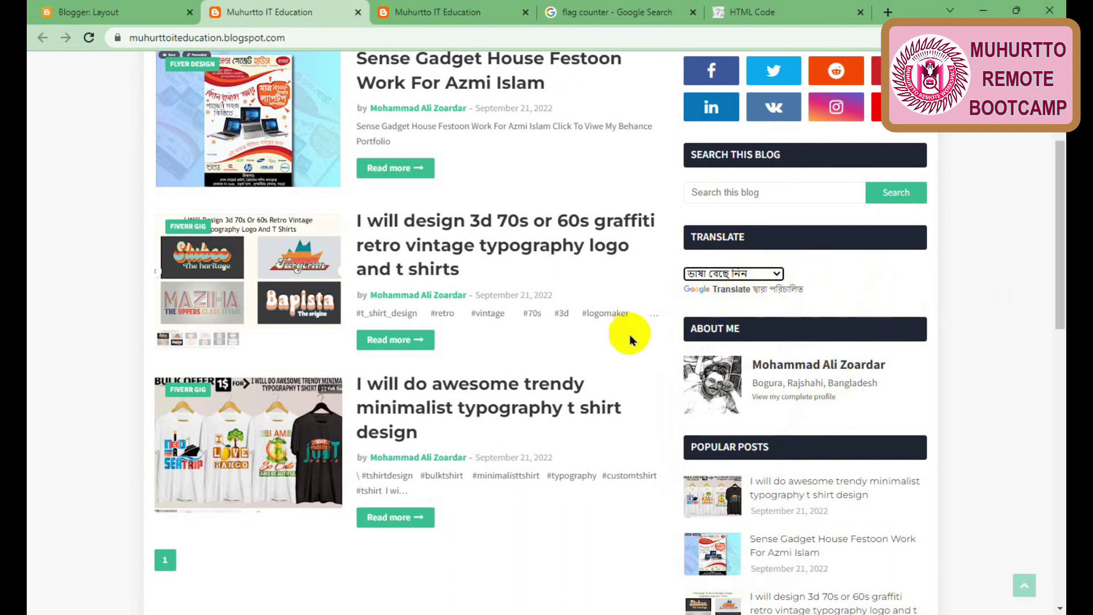
scroll(534, 290, up, 4)
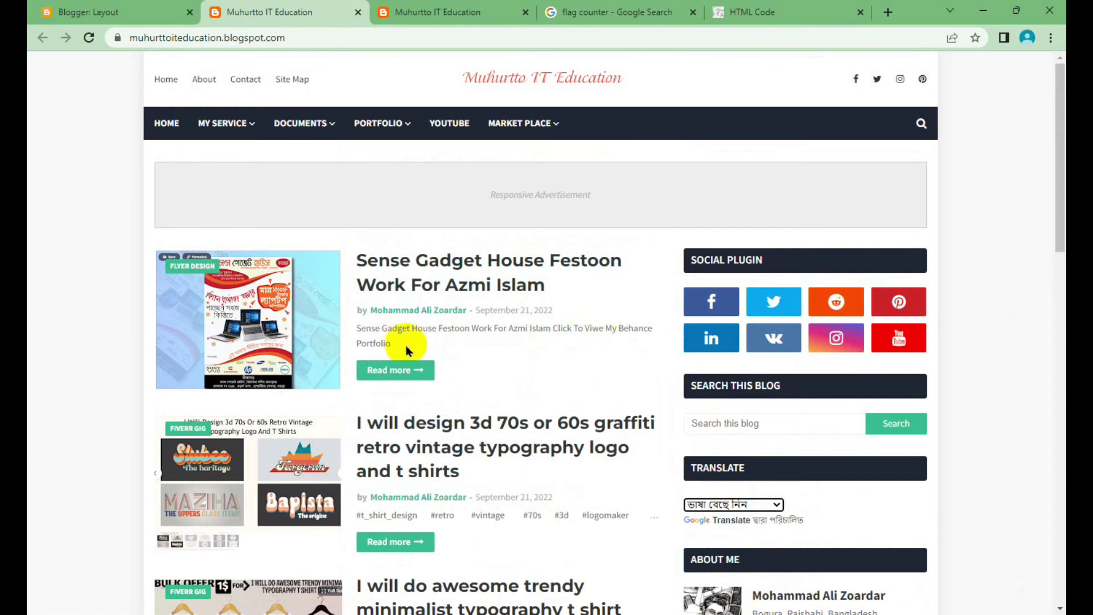
Step: Highlight the first post's excerpt text and clear the highlight, twice
drag(389, 342, 354, 331)
click(548, 374)
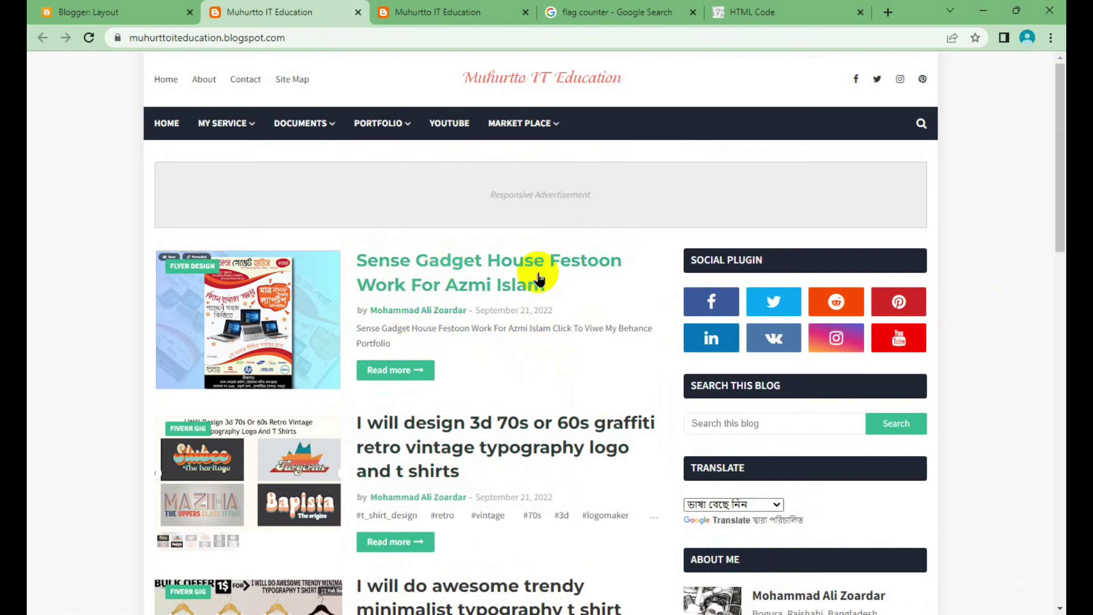
drag(392, 342, 365, 320)
click(544, 376)
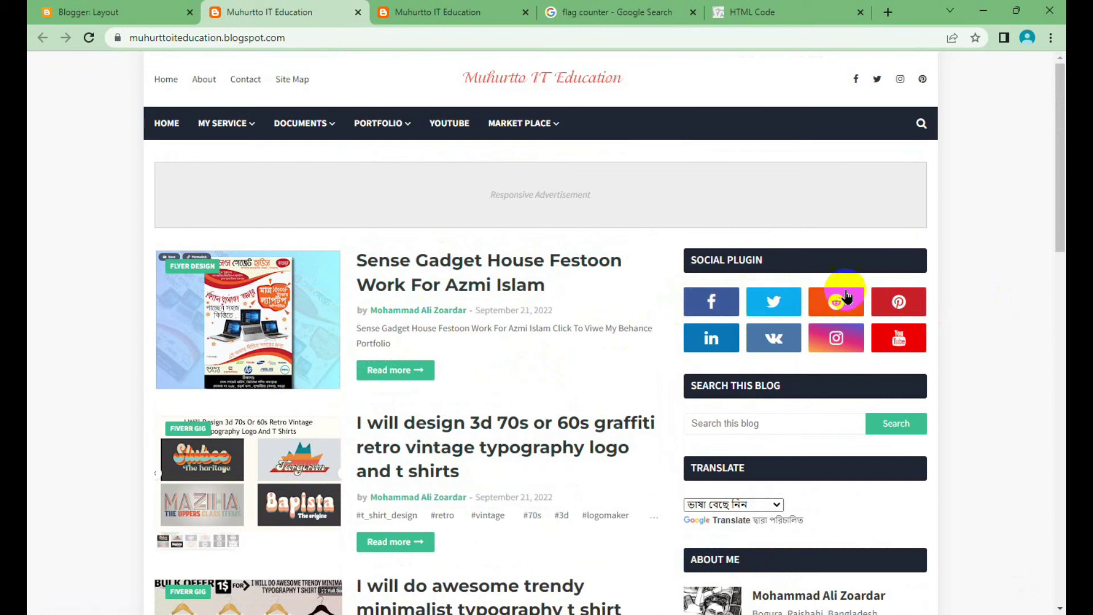
Step: Back on the Layout page, open the Social Plugin gadget's link list settings
click(105, 10)
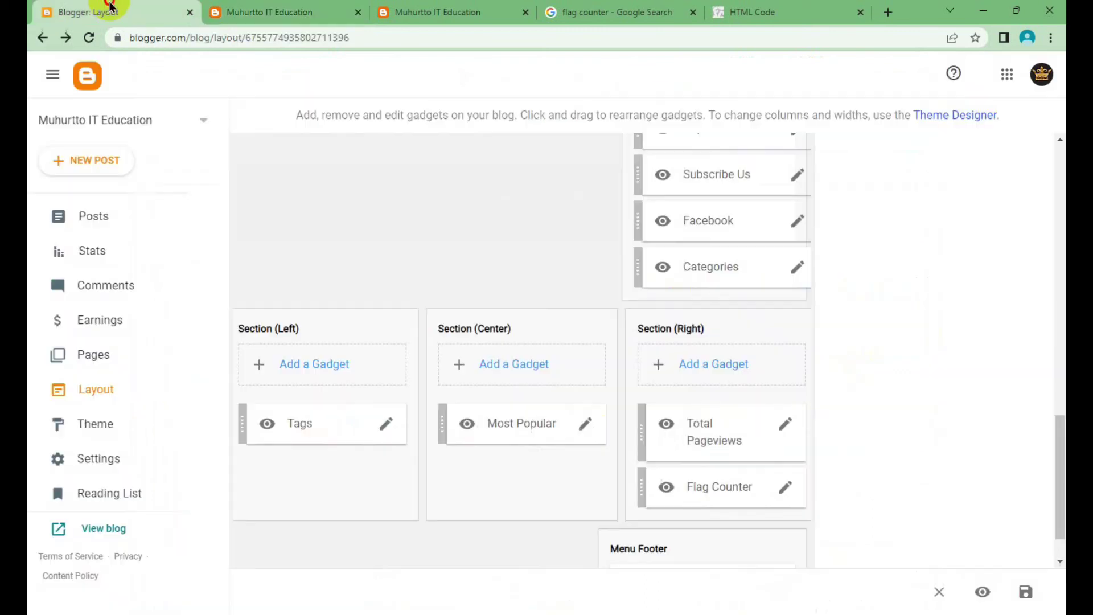
scroll(838, 364, up, 3)
scroll(836, 358, up, 2)
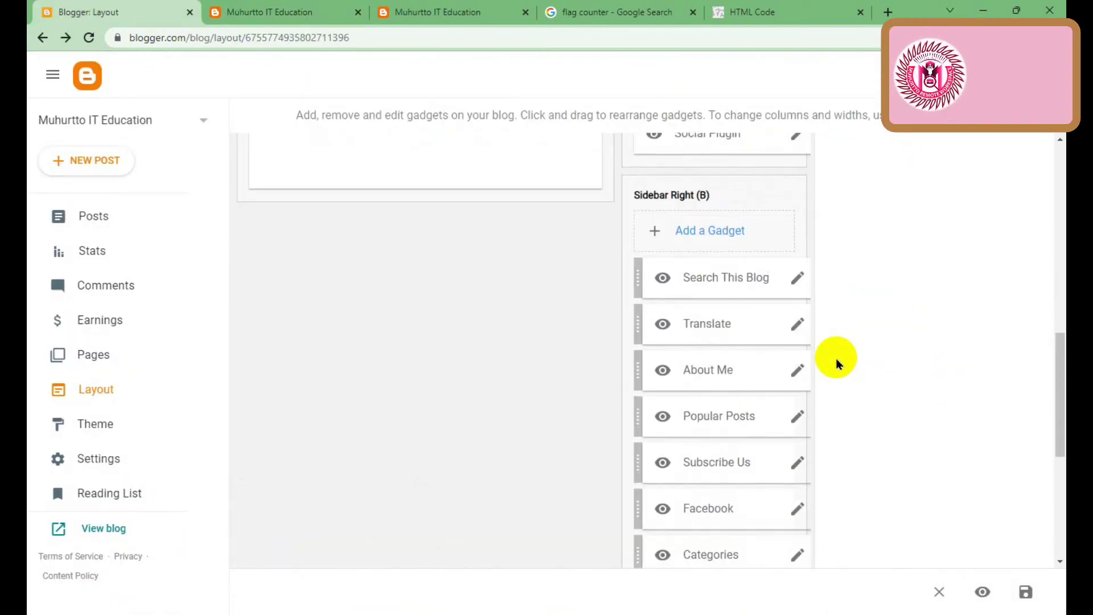
scroll(792, 285, up, 1)
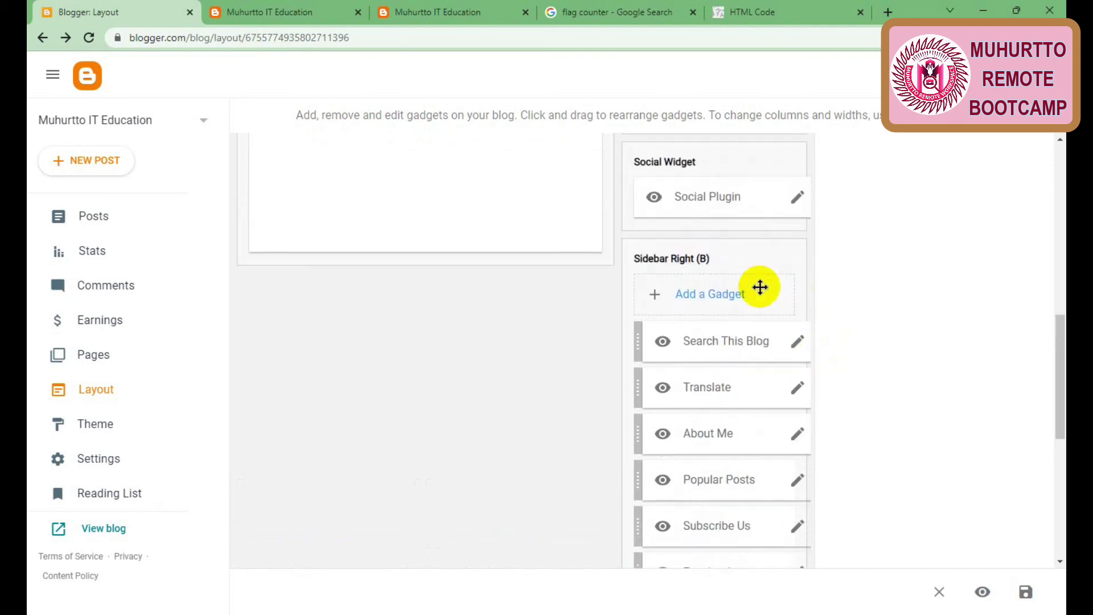
click(799, 208)
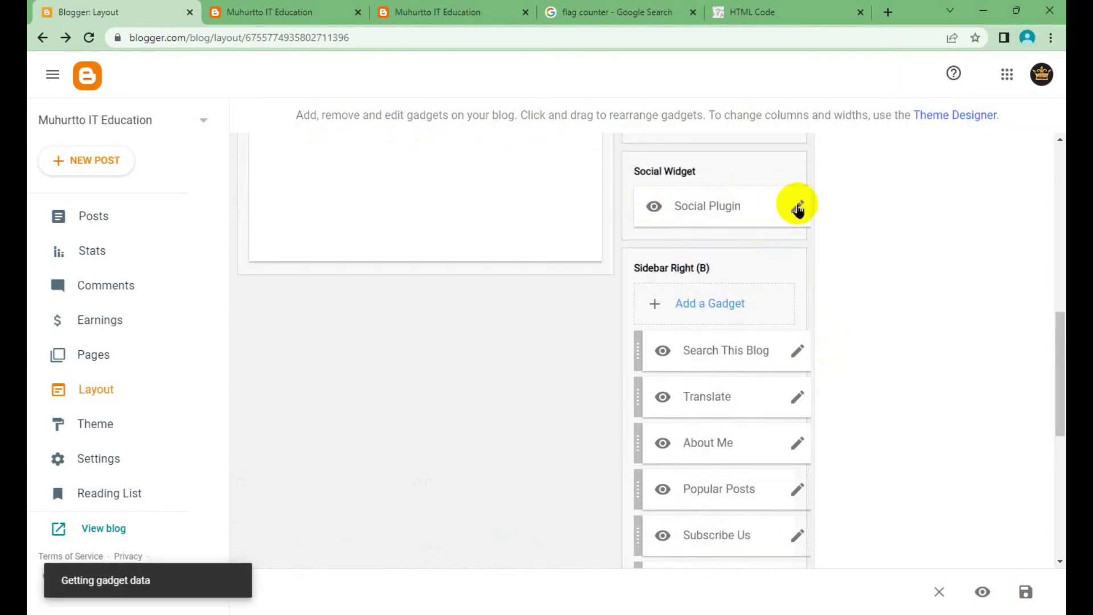
Step: Edit the facebook entry and delete its old Site URL
scroll(549, 335, down, 2)
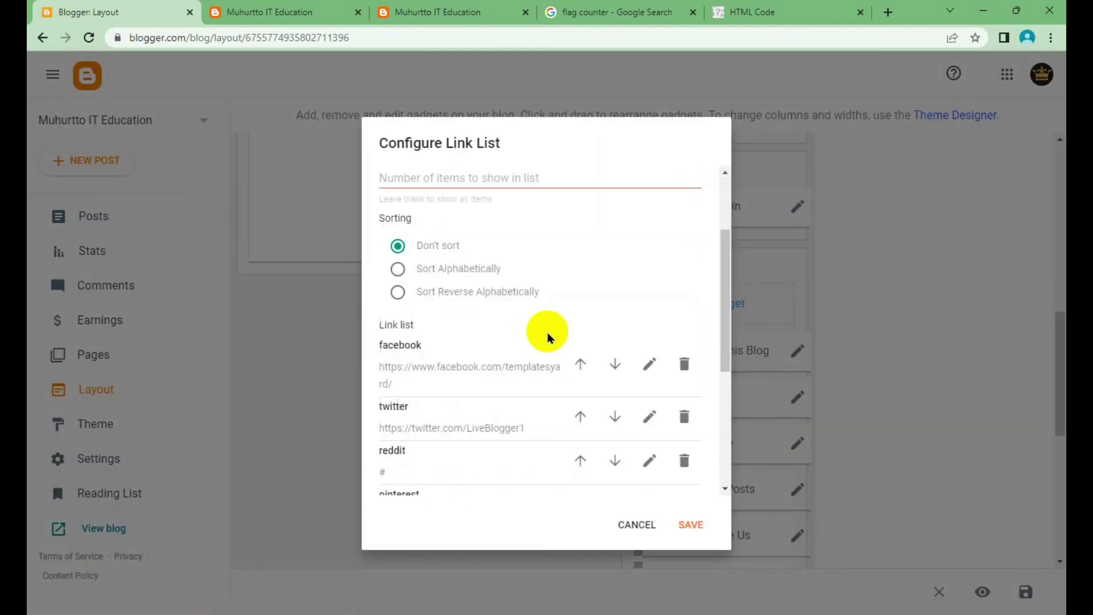
scroll(549, 334, down, 2)
click(649, 266)
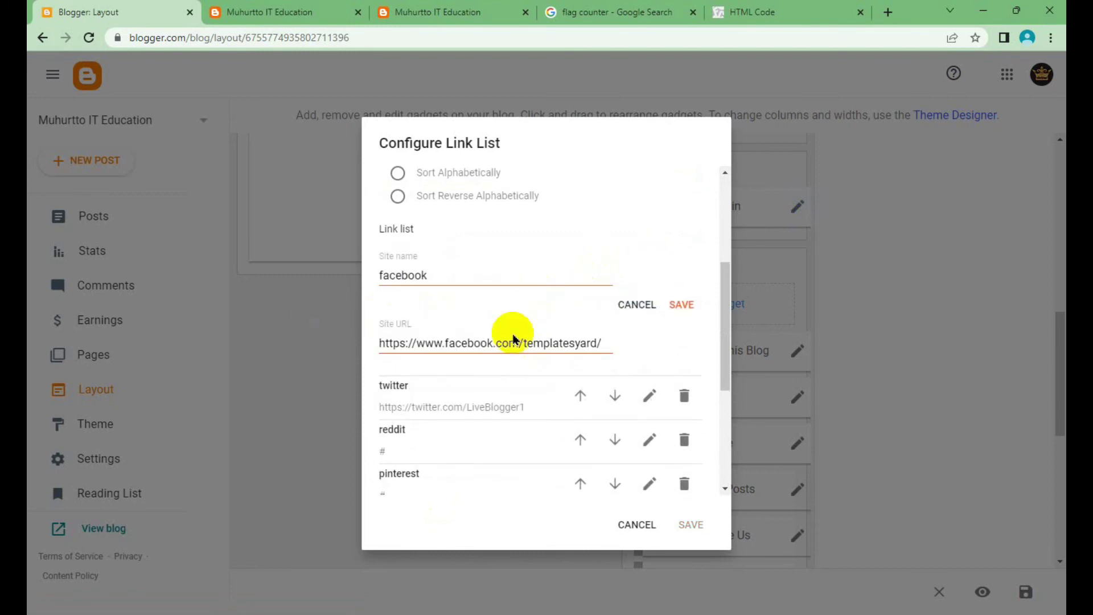
drag(605, 343, 407, 342)
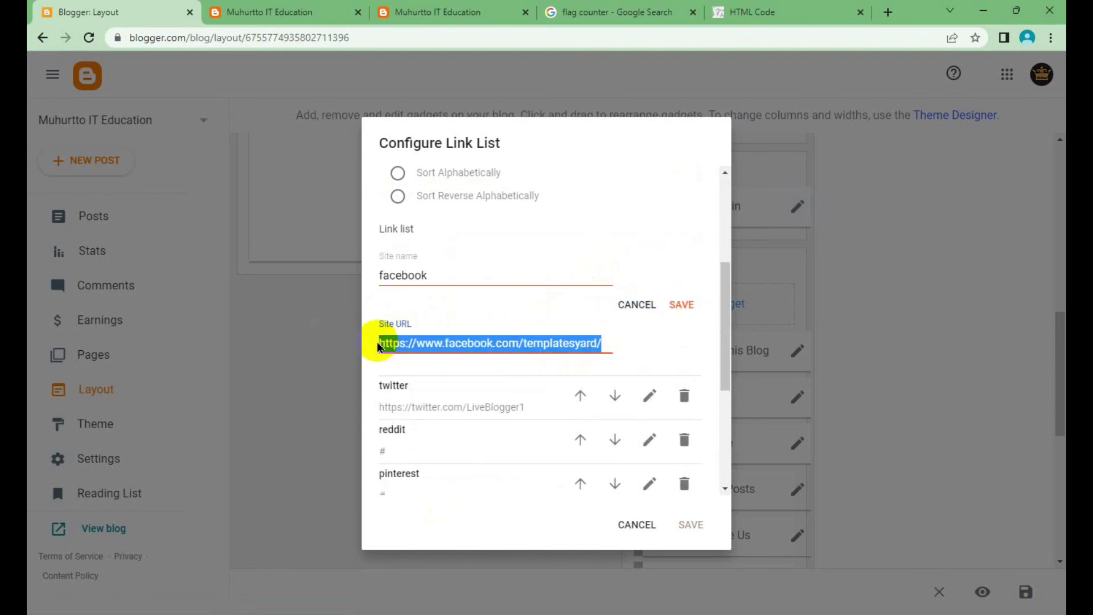
key(BackSpace)
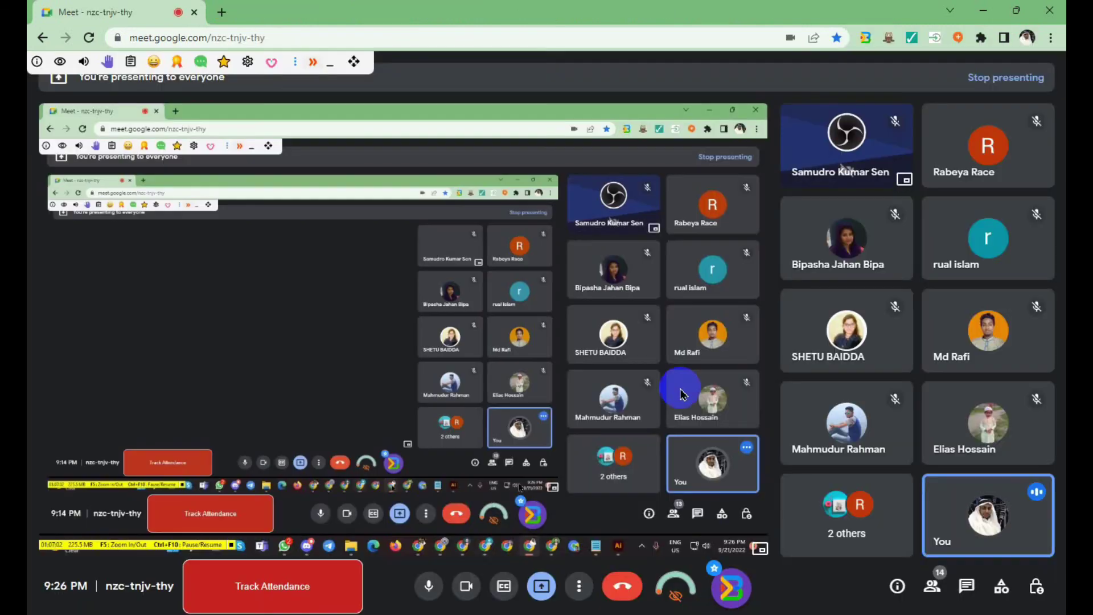
Step: Load facebook.com in a new tab, copy the profile's web address, and close the tab
click(221, 12)
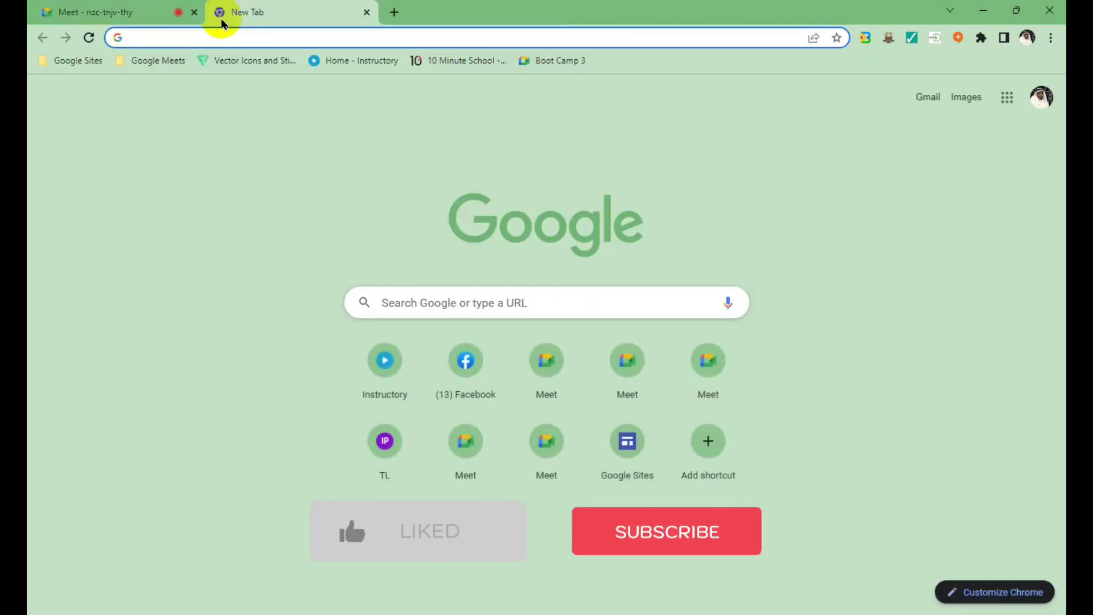
text(f)
key(Return)
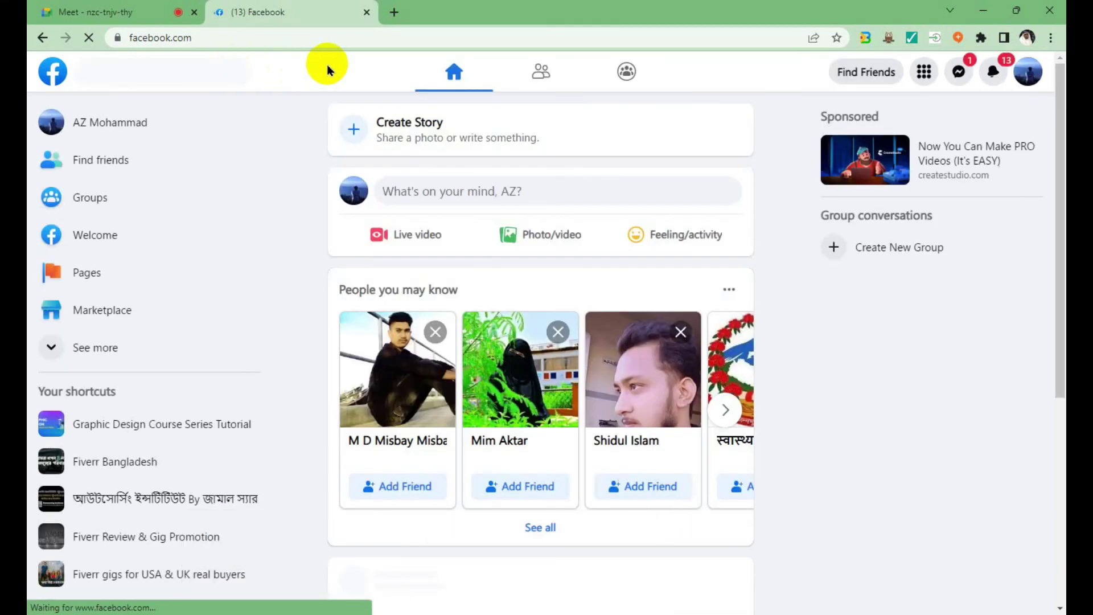
click(228, 38)
key(Return)
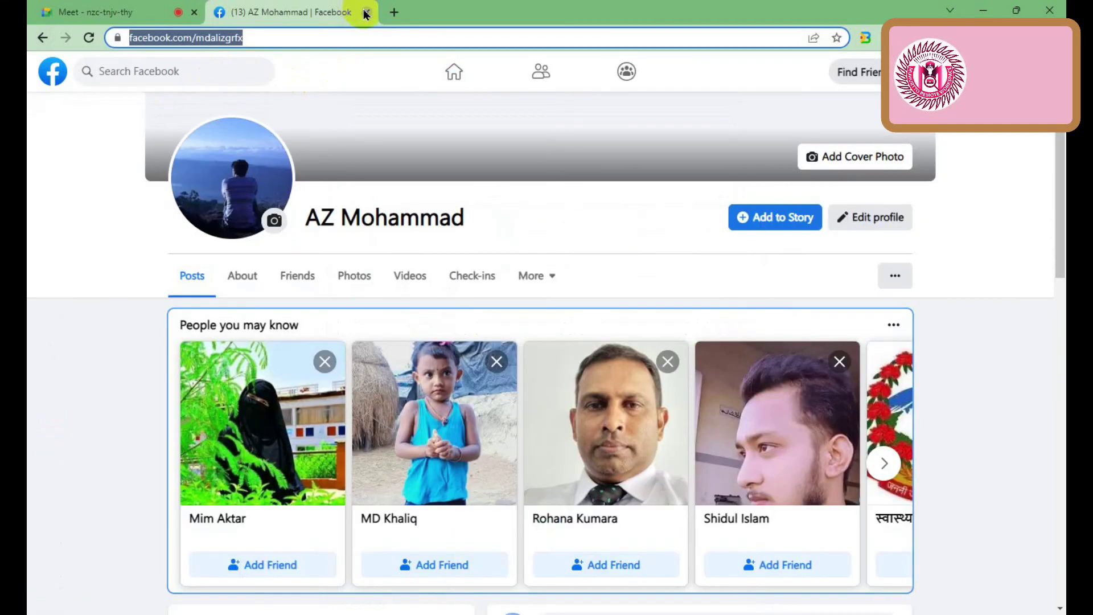
click(366, 12)
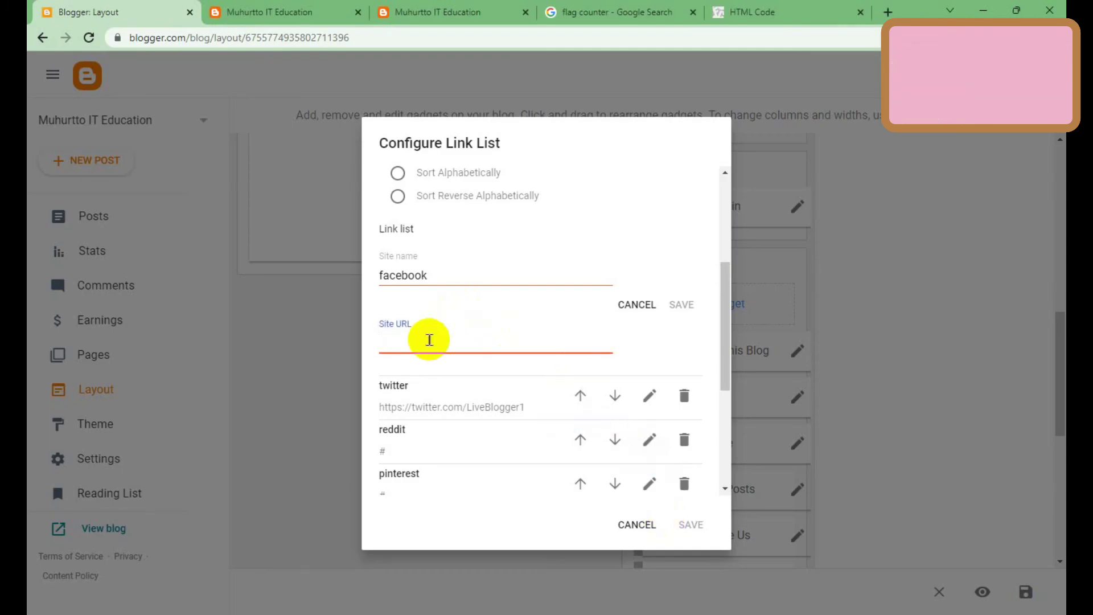
Step: Paste the Facebook profile address into the facebook entry and set twitter's URL to #
text(https://www.facebook.com/mdalizgrfx)
click(682, 305)
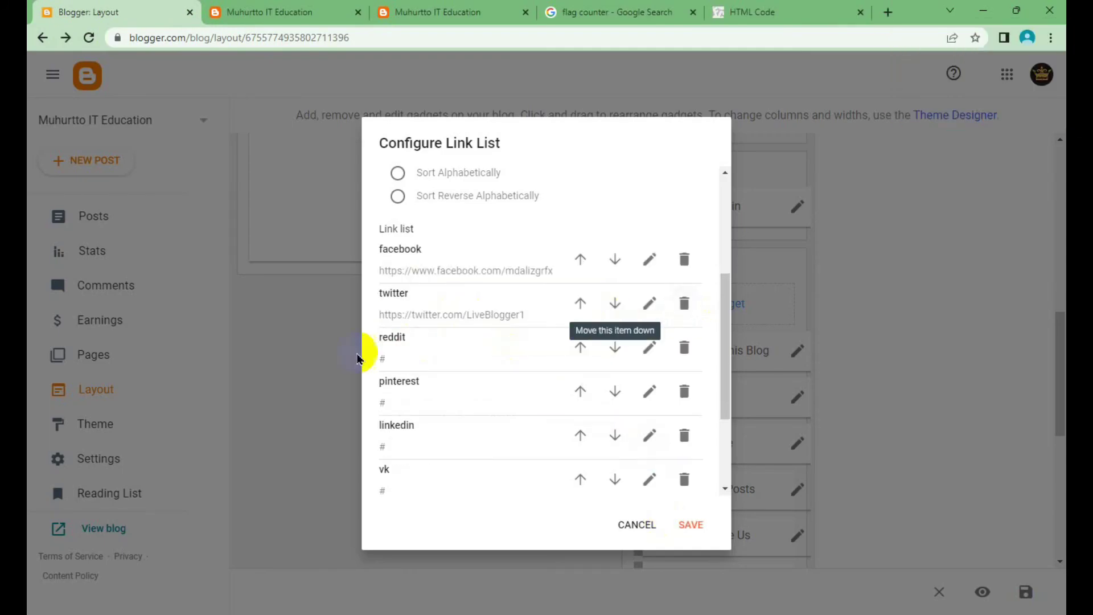
click(649, 304)
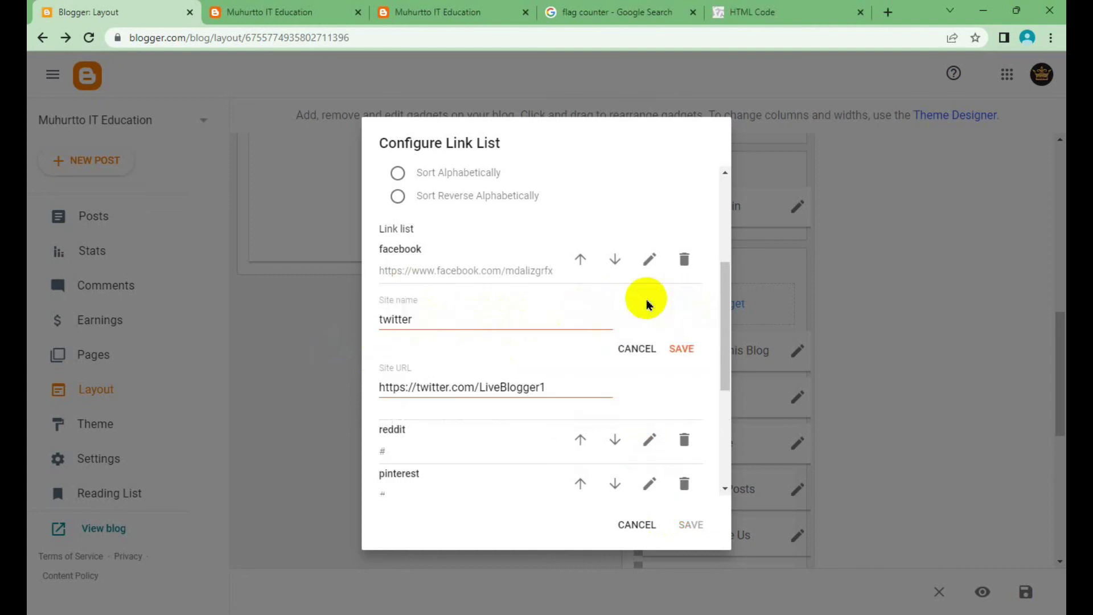
drag(550, 385, 372, 387)
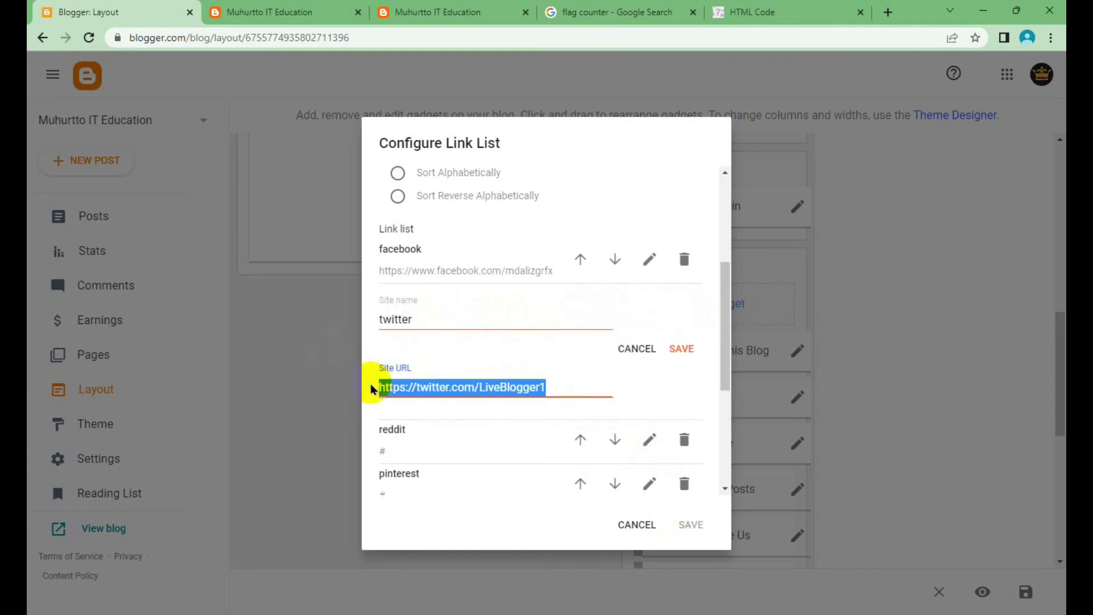
key(ctrl+3)
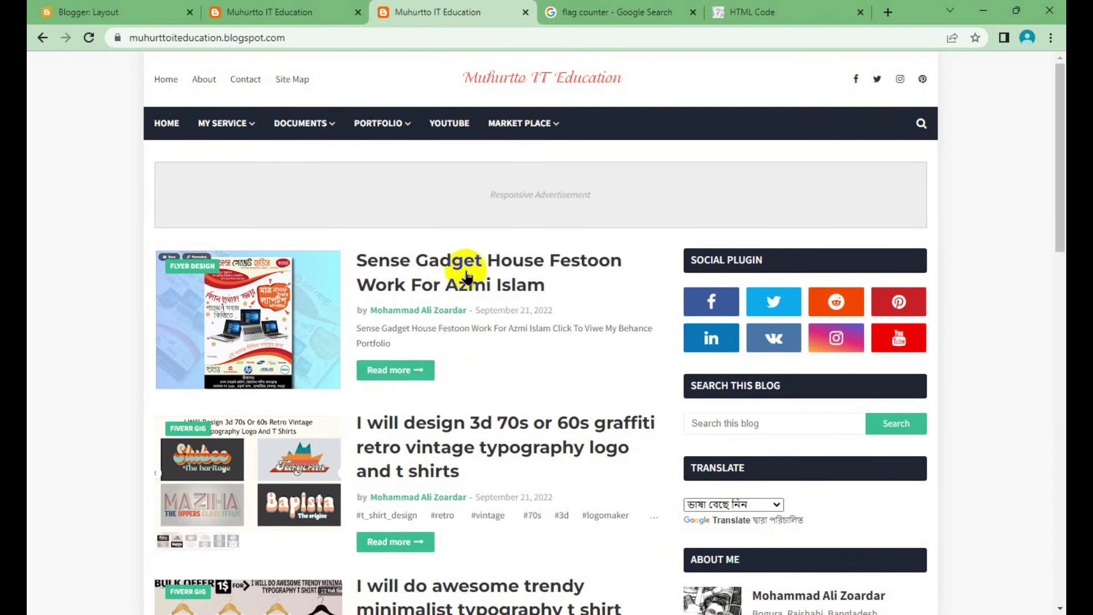
click(123, 16)
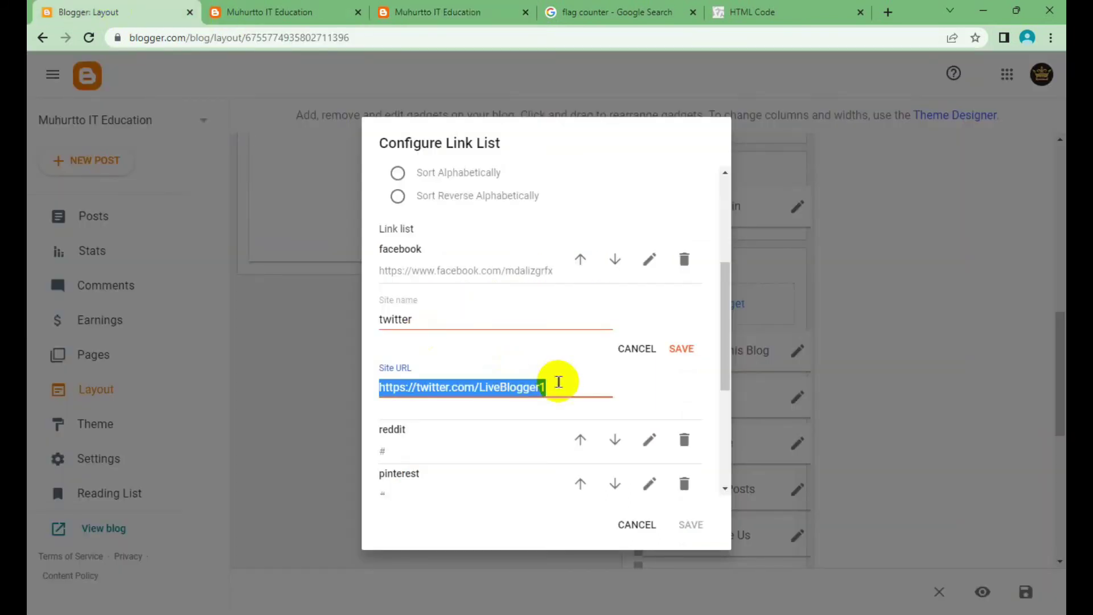
text(#)
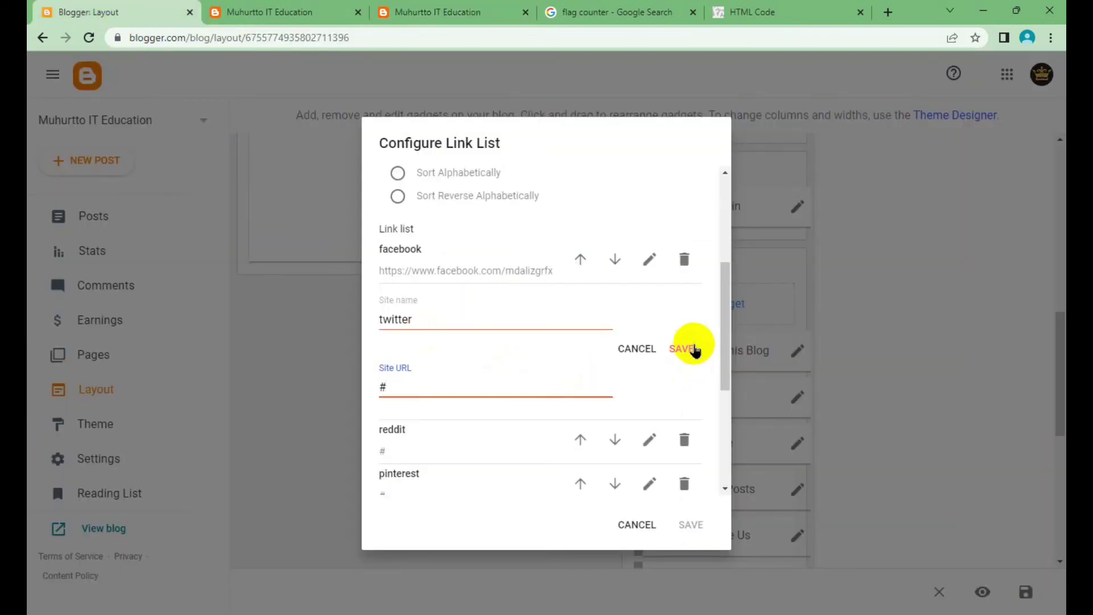
click(695, 350)
Step: Set the instagram entry's Site URL to #
scroll(490, 332, down, 2)
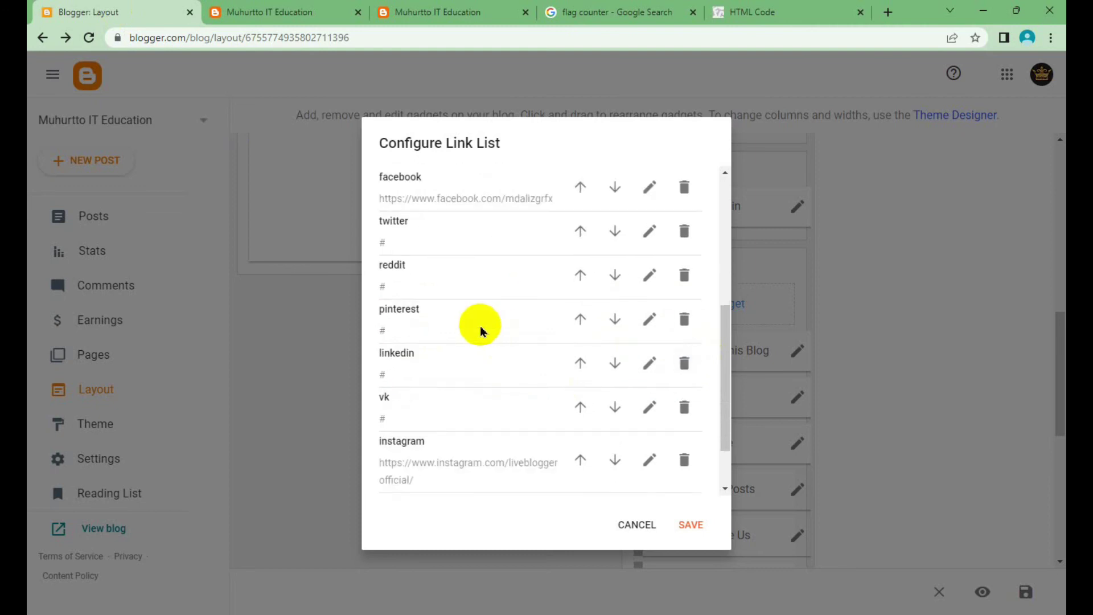
scroll(464, 367, down, 2)
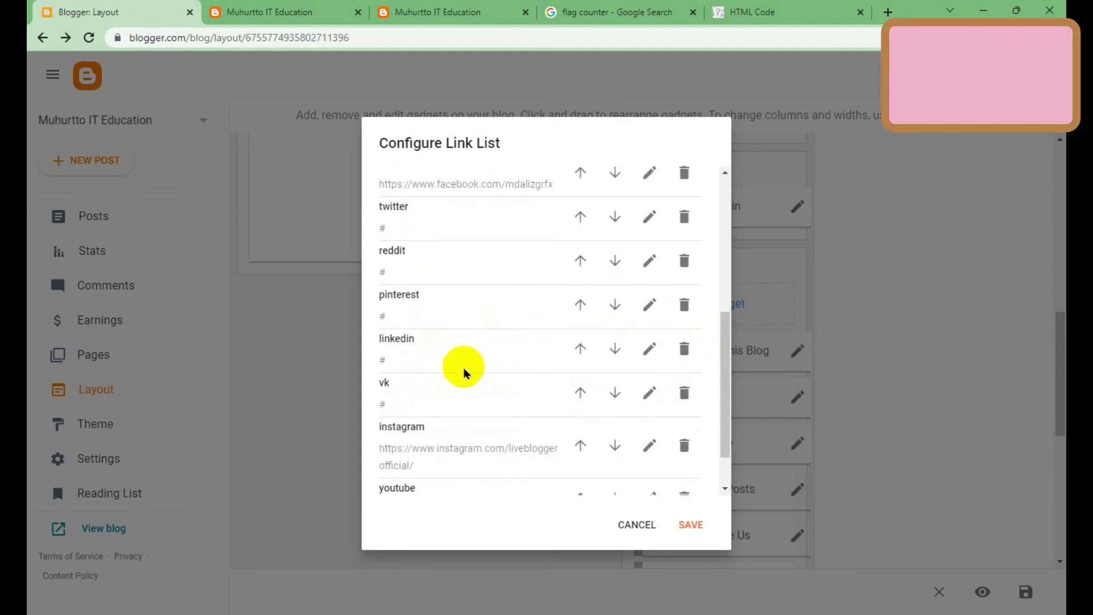
click(648, 389)
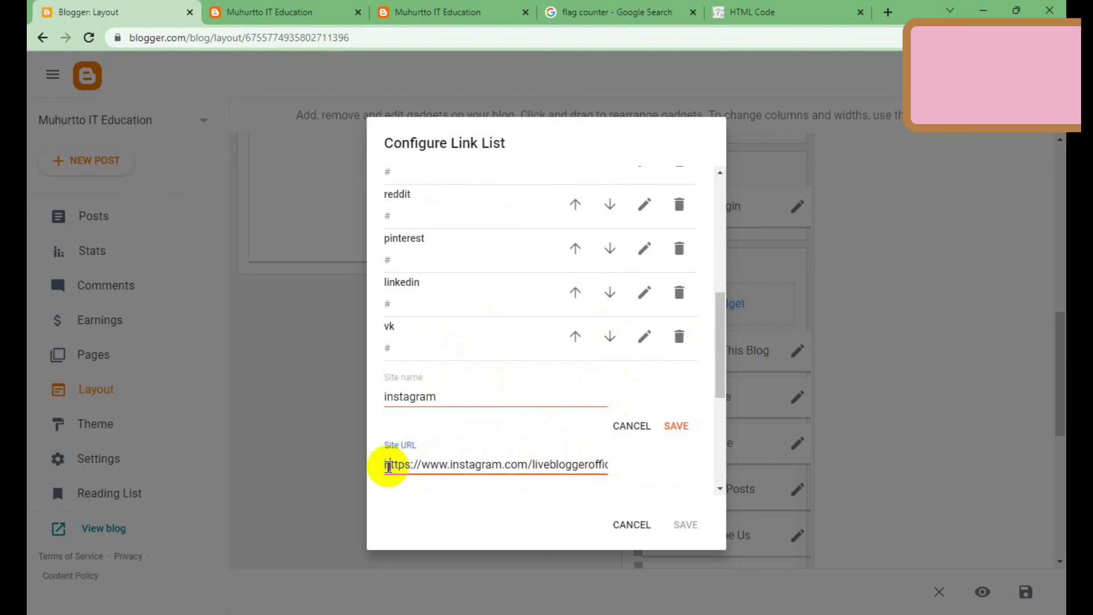
click(387, 465)
drag(387, 464, 652, 470)
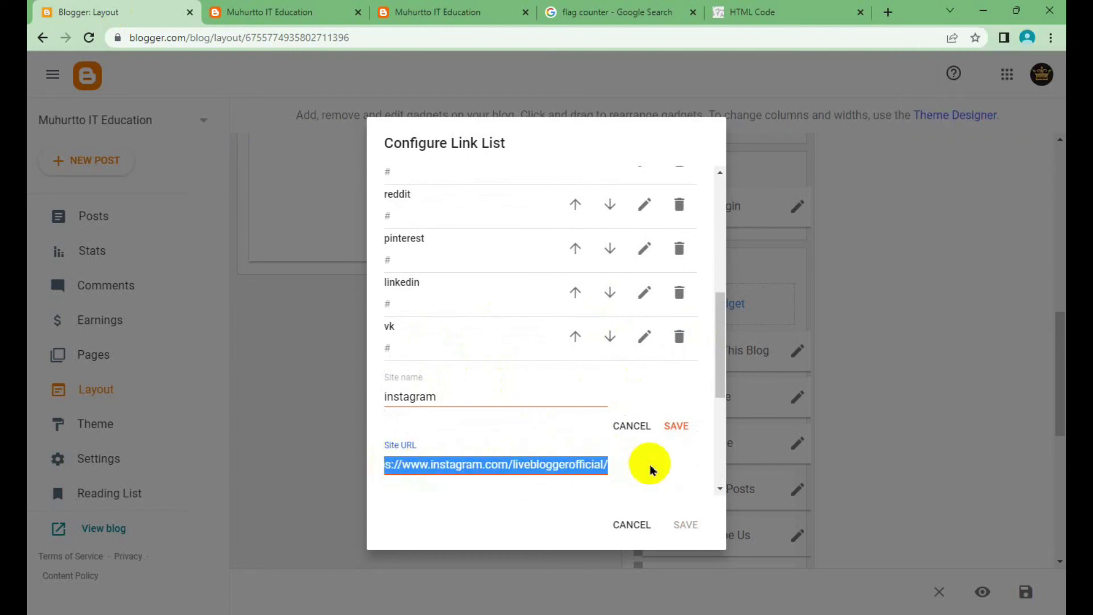
text(#)
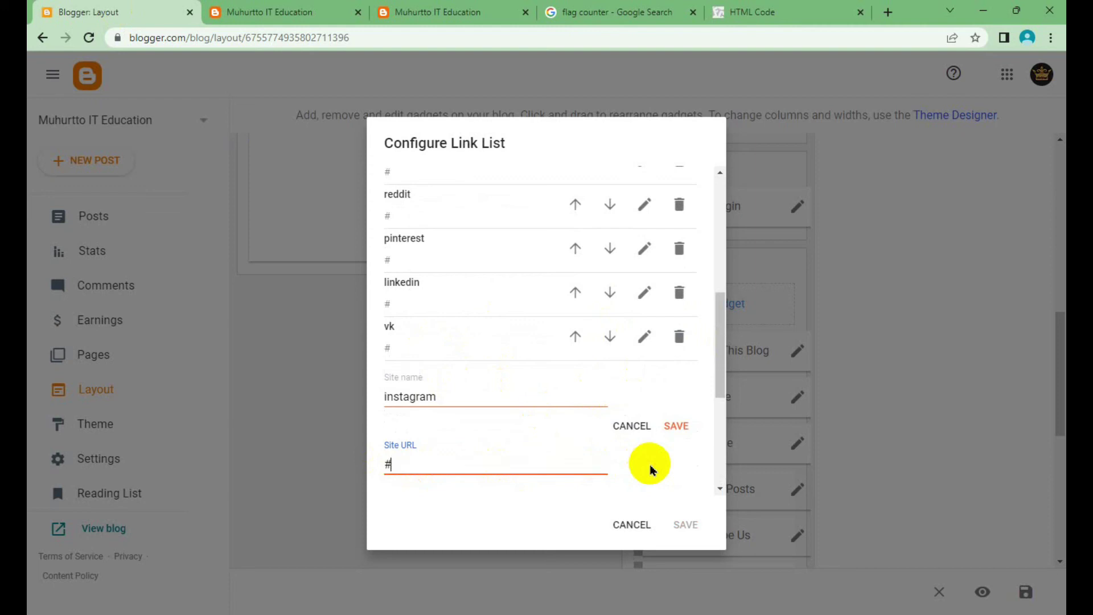
click(676, 432)
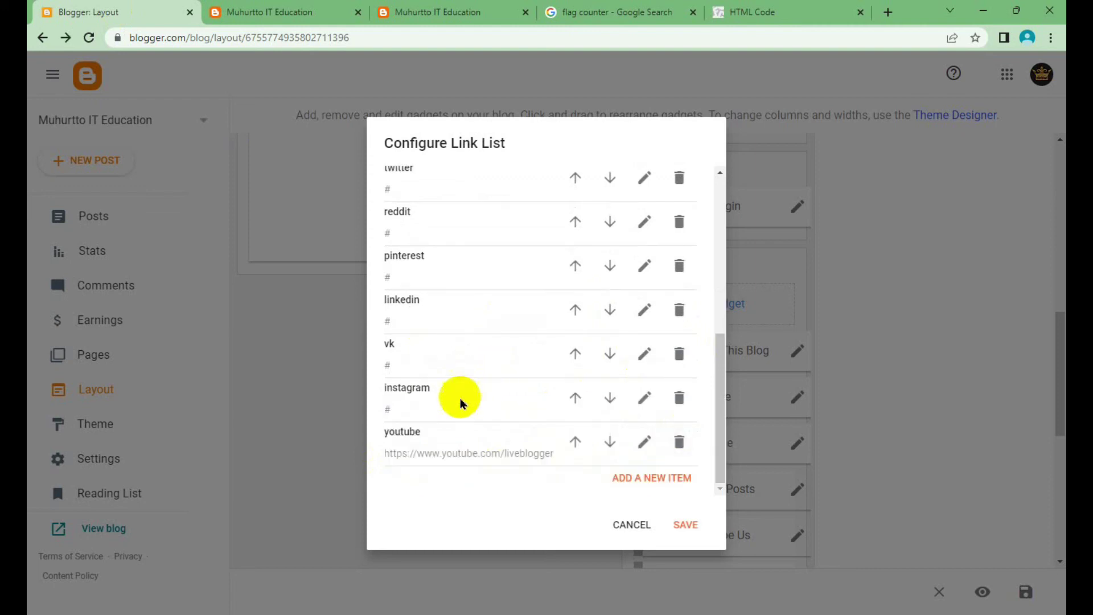
Step: Set the youtube entry's URL to # and save the Social Plugin link list
click(644, 442)
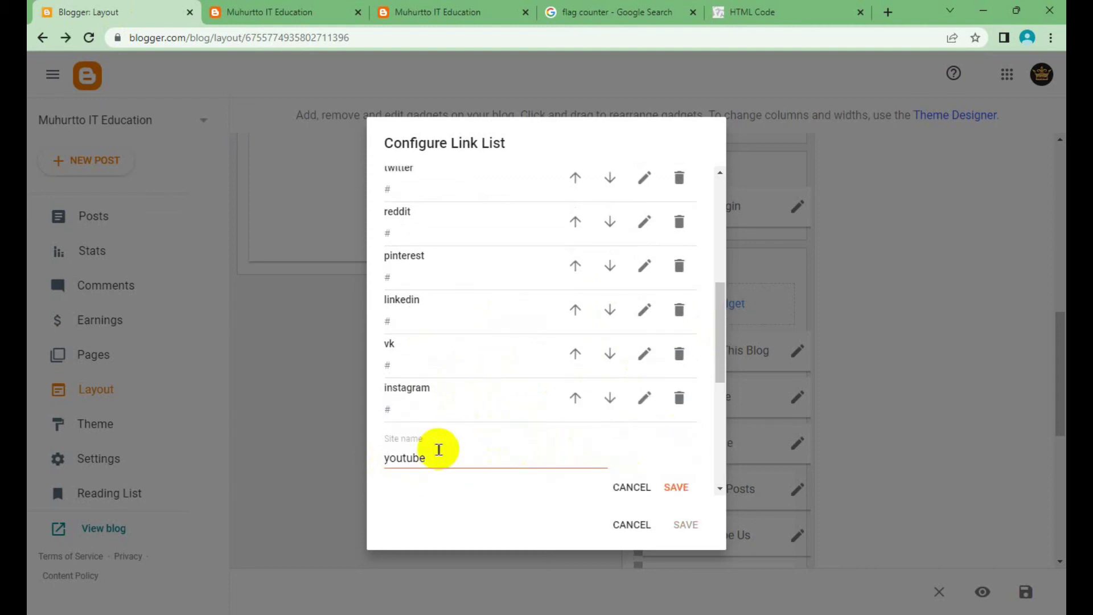
scroll(547, 325, down, 4)
scroll(569, 312, up, 1)
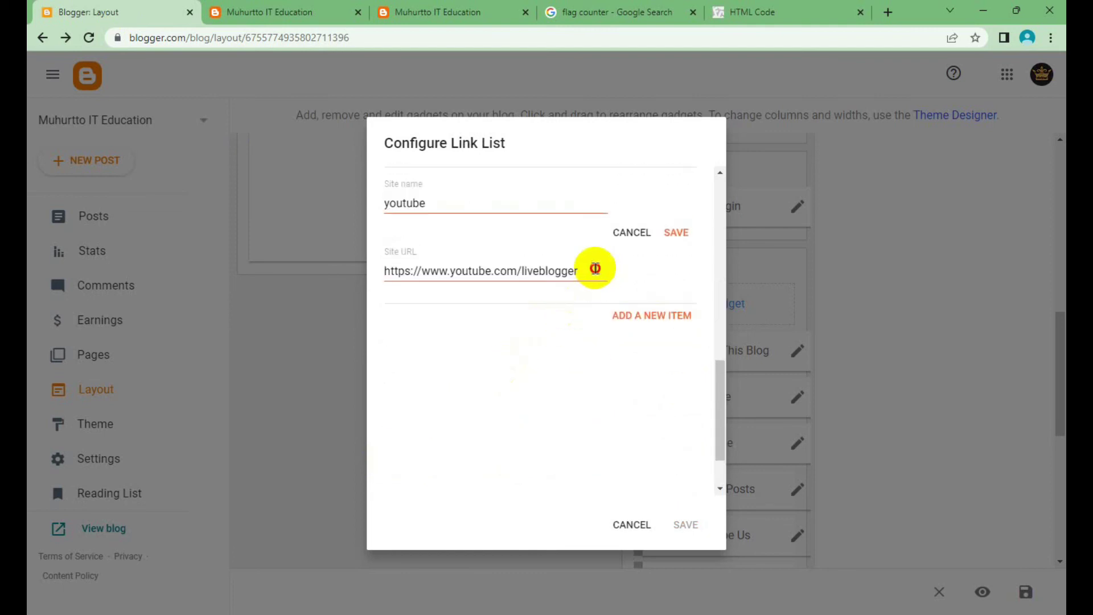
drag(595, 268, 375, 271)
text(#)
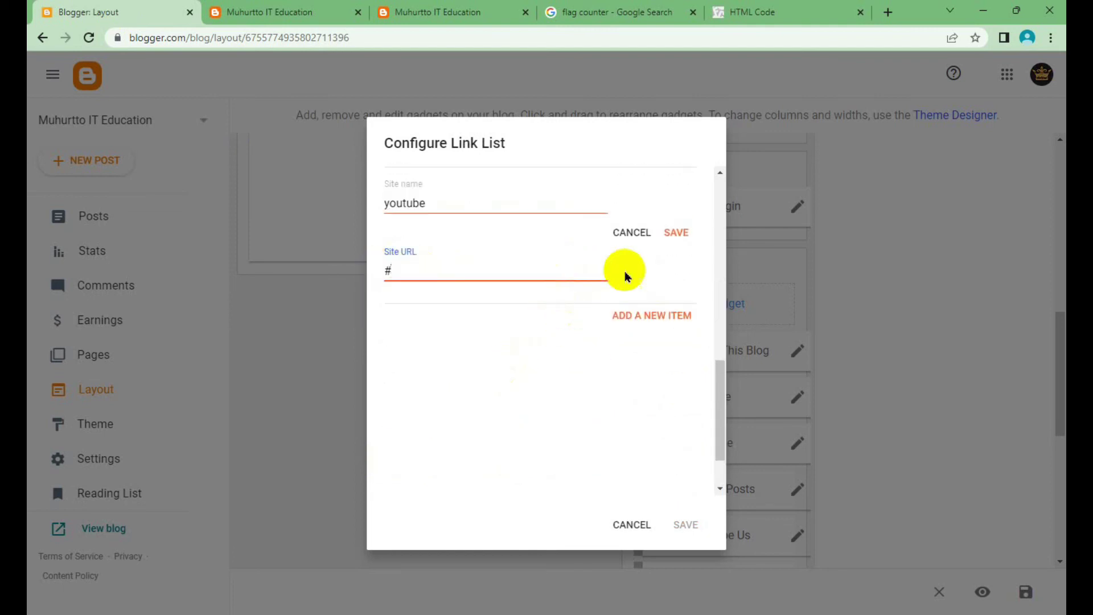
click(682, 232)
click(685, 525)
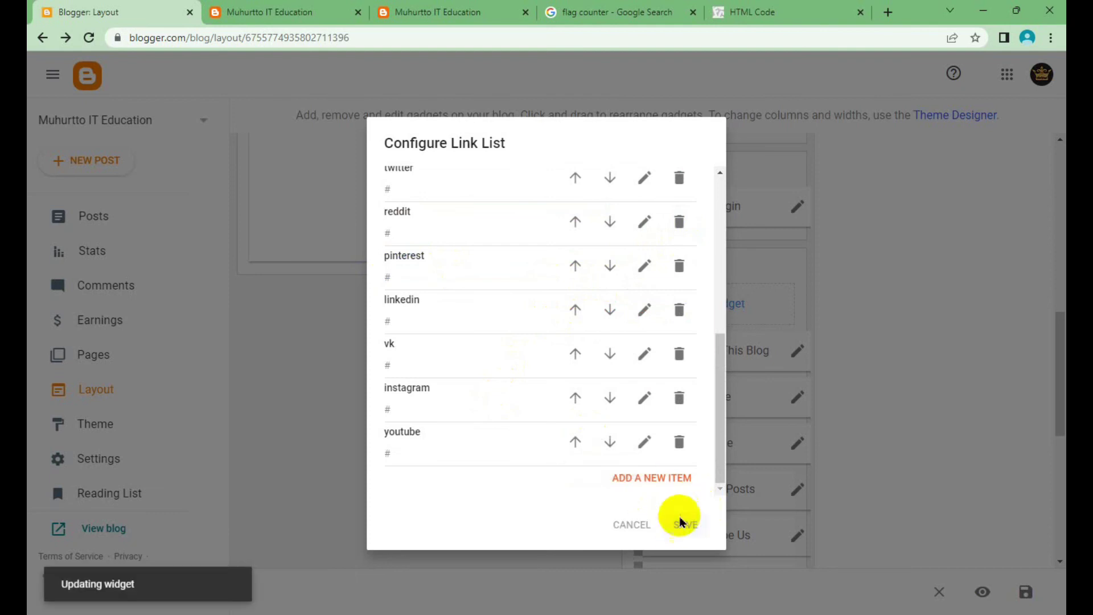
scroll(820, 311, up, 5)
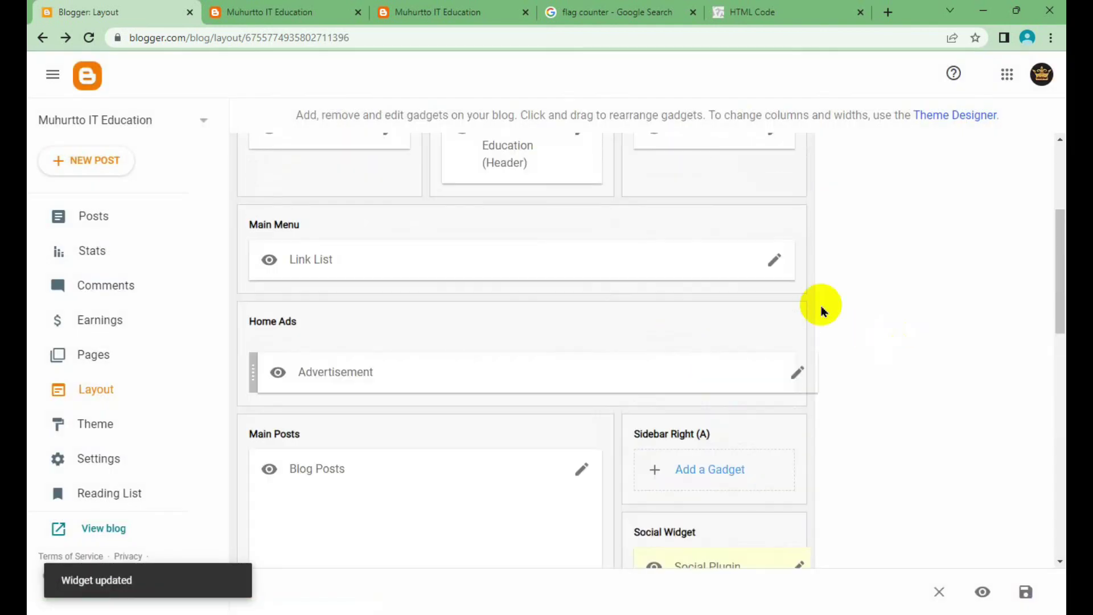
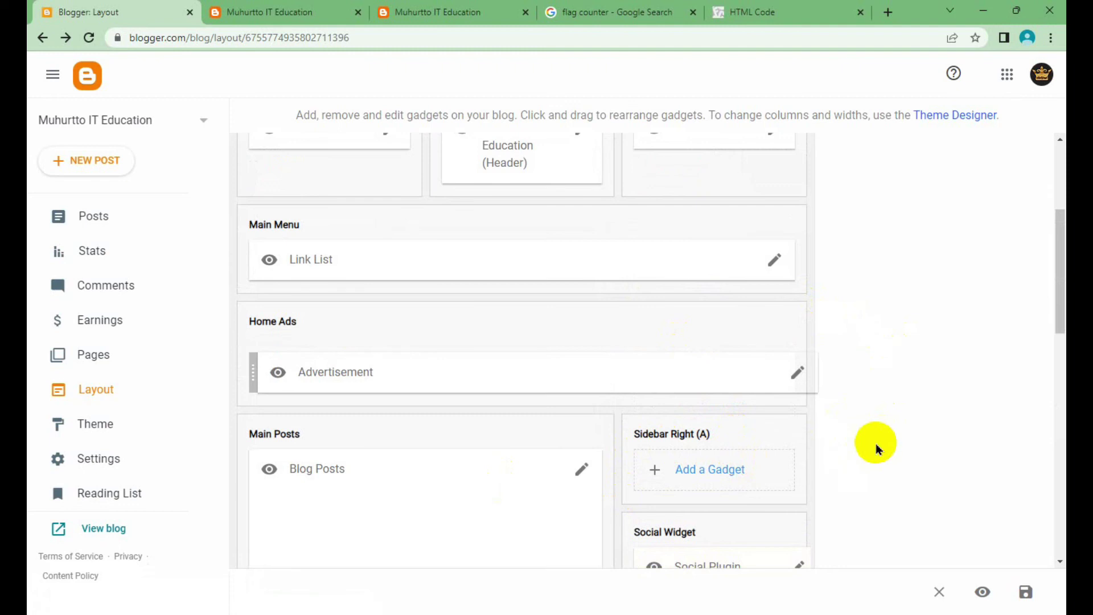
Step: Move Search This Blog, then Translate above it, from Sidebar Right (B) into Sidebar Right (A)
scroll(877, 449, down, 2)
scroll(877, 448, down, 3)
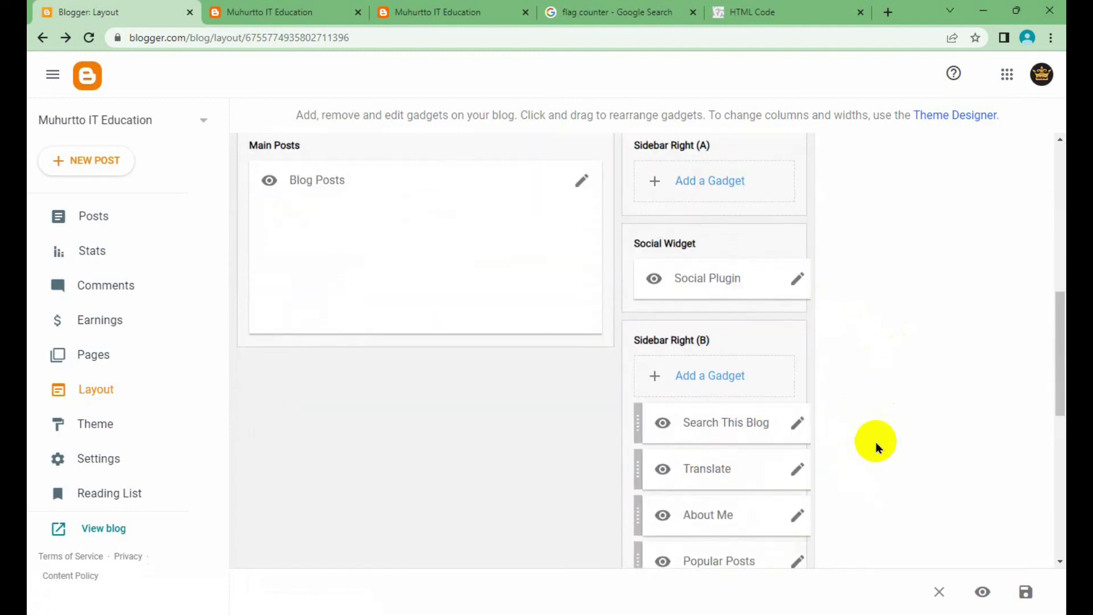
mouse_move(808, 434)
mouse_down()
mouse_move(741, 181)
mouse_move(766, 216)
mouse_up()
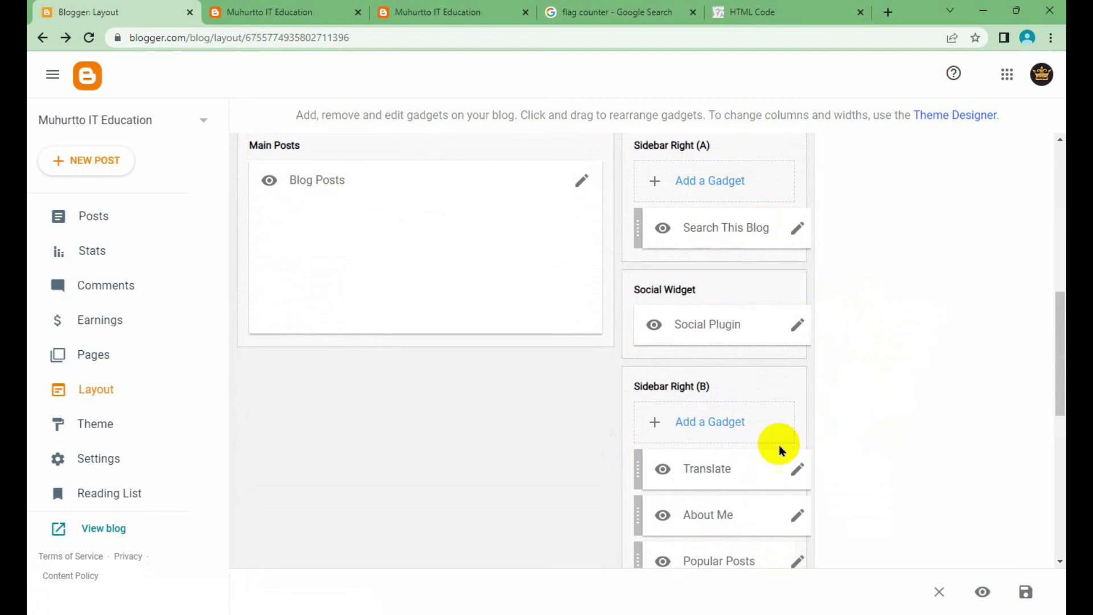
mouse_move(756, 480)
mouse_down()
mouse_move(737, 469)
mouse_move(764, 222)
mouse_move(732, 231)
mouse_up()
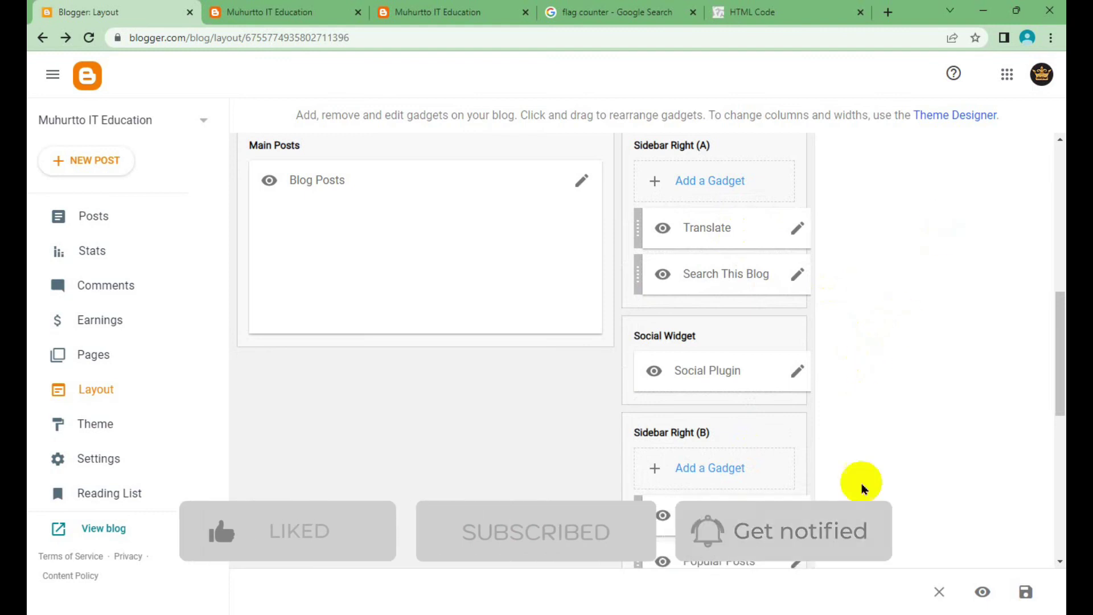
Step: Save the rearranged layout and switch to the live blog, closing its extra copy
click(1026, 592)
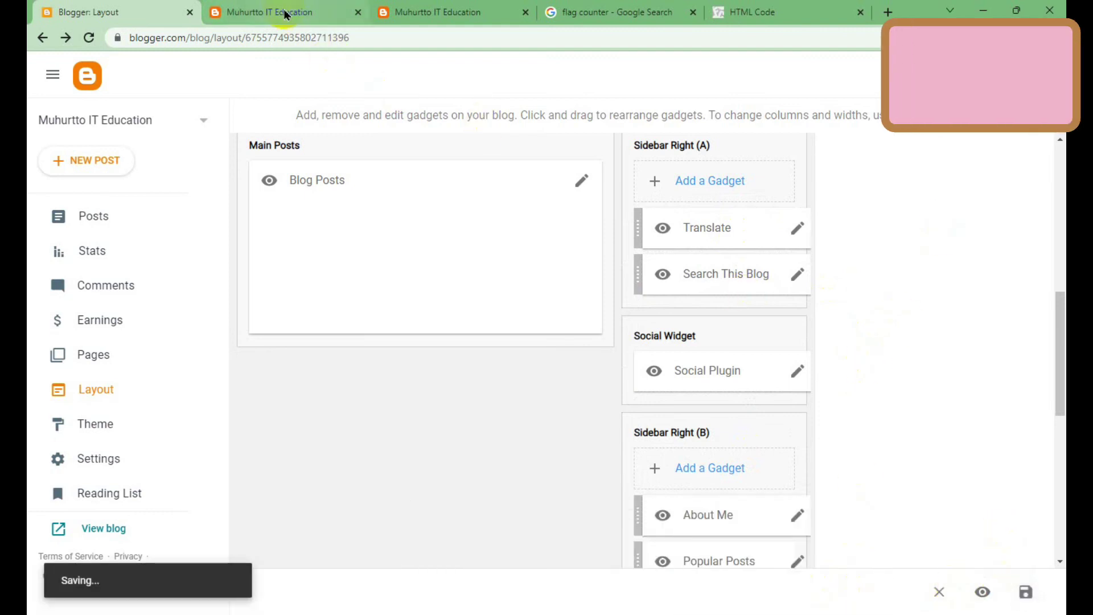
click(342, 12)
click(361, 12)
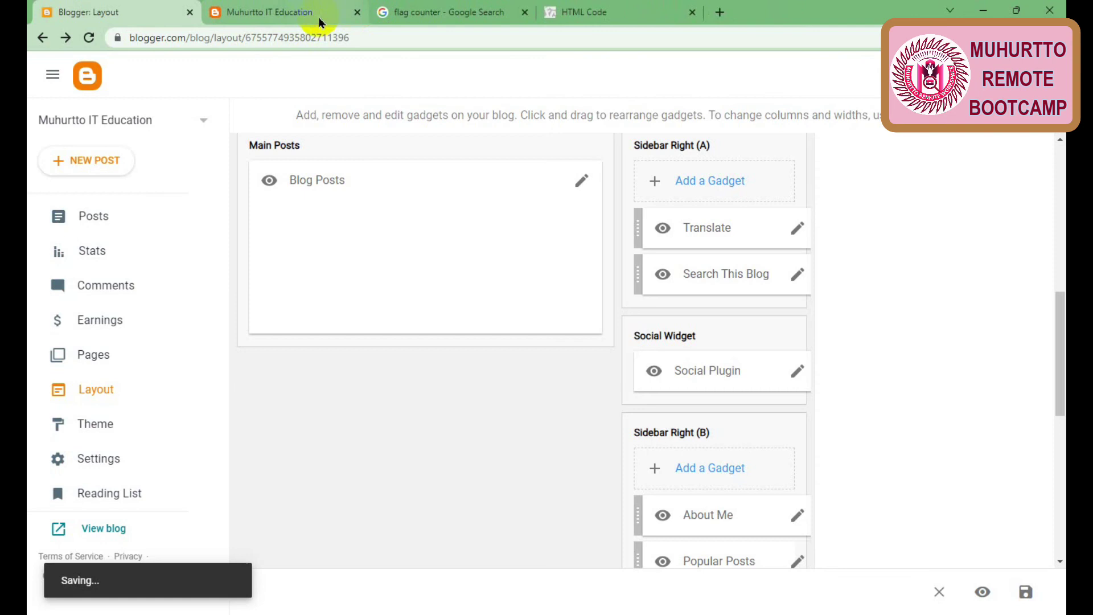
Step: Reload the live Muhurtto IT Education blog and check Translate and Search This Blog top the sidebar
click(290, 7)
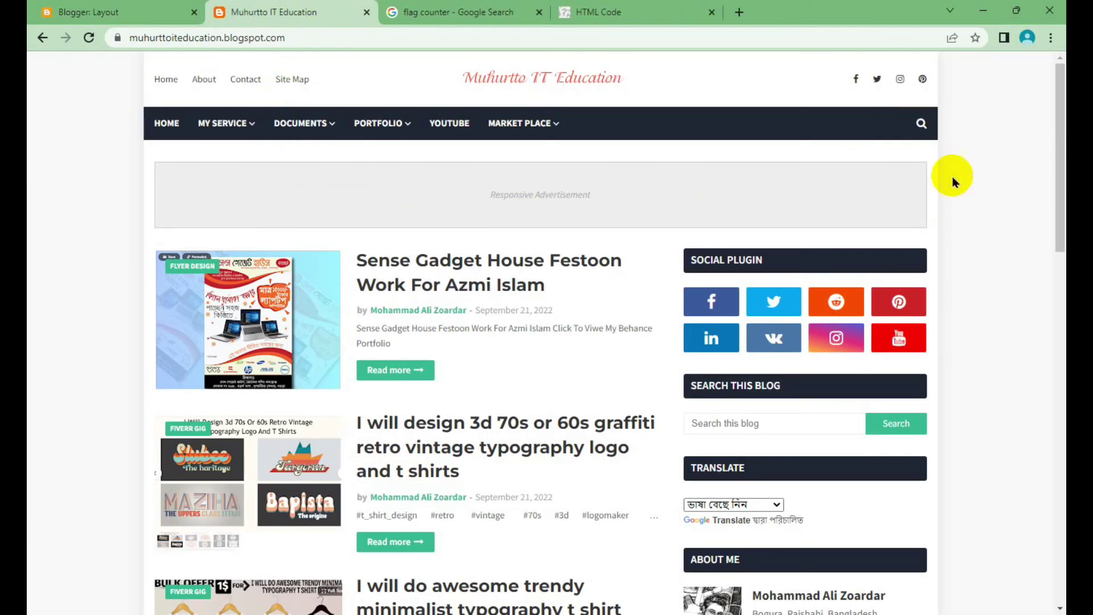
right_click(980, 161)
click(832, 202)
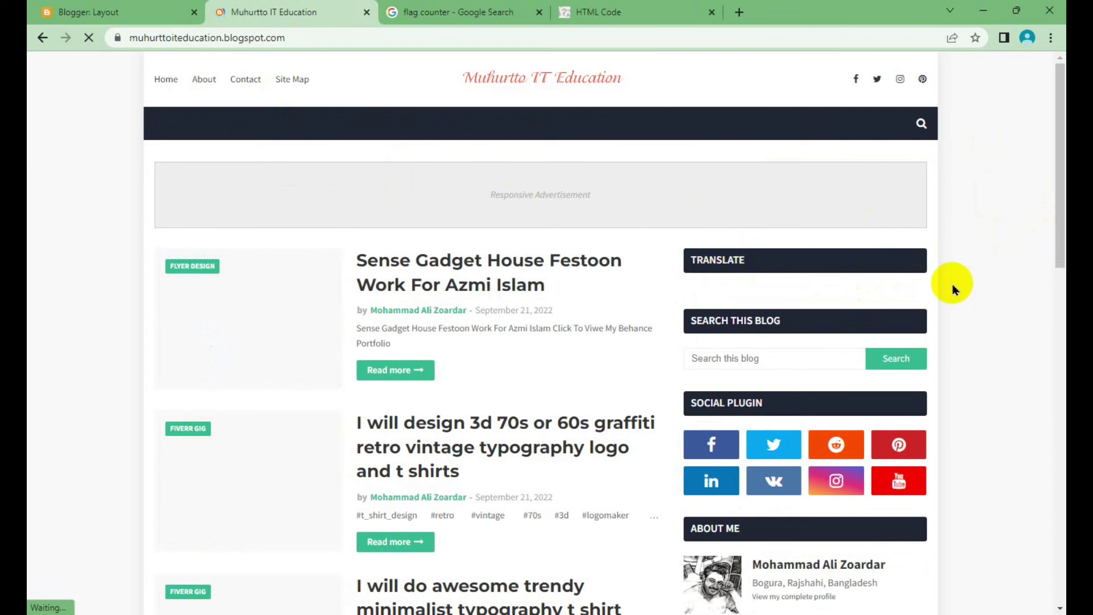
scroll(909, 283, down, 3)
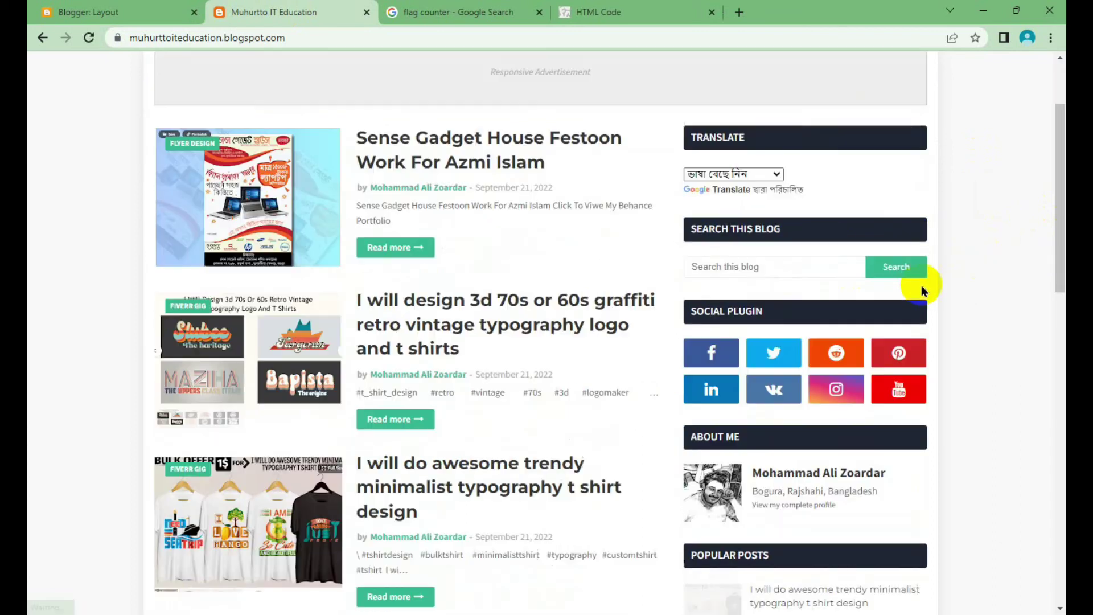
scroll(524, 283, down, 1)
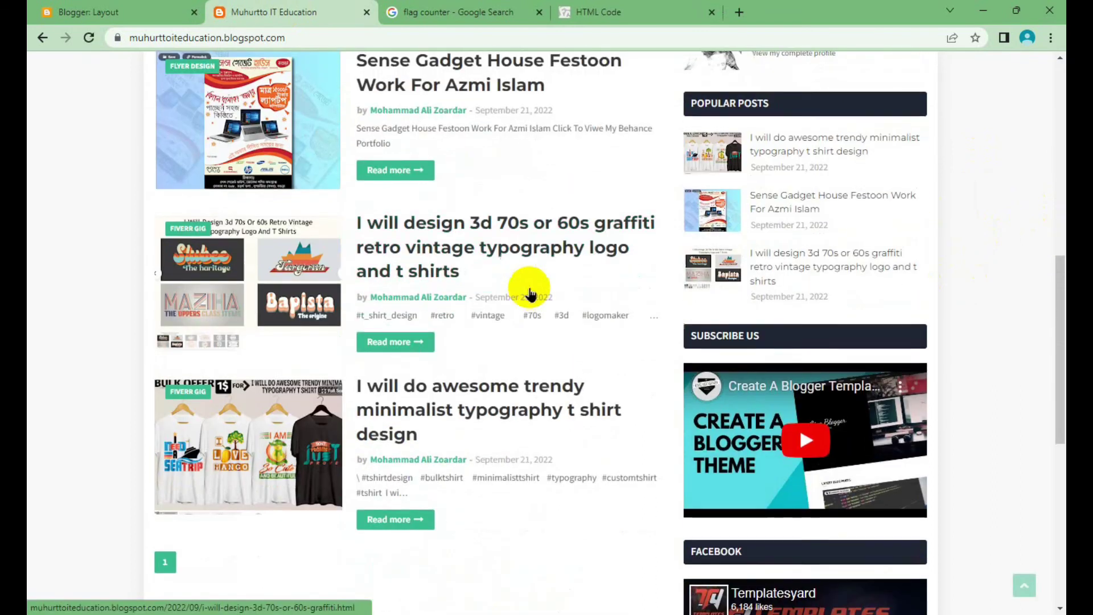
scroll(526, 288, up, 4)
scroll(527, 296, down, 4)
scroll(535, 296, down, 2)
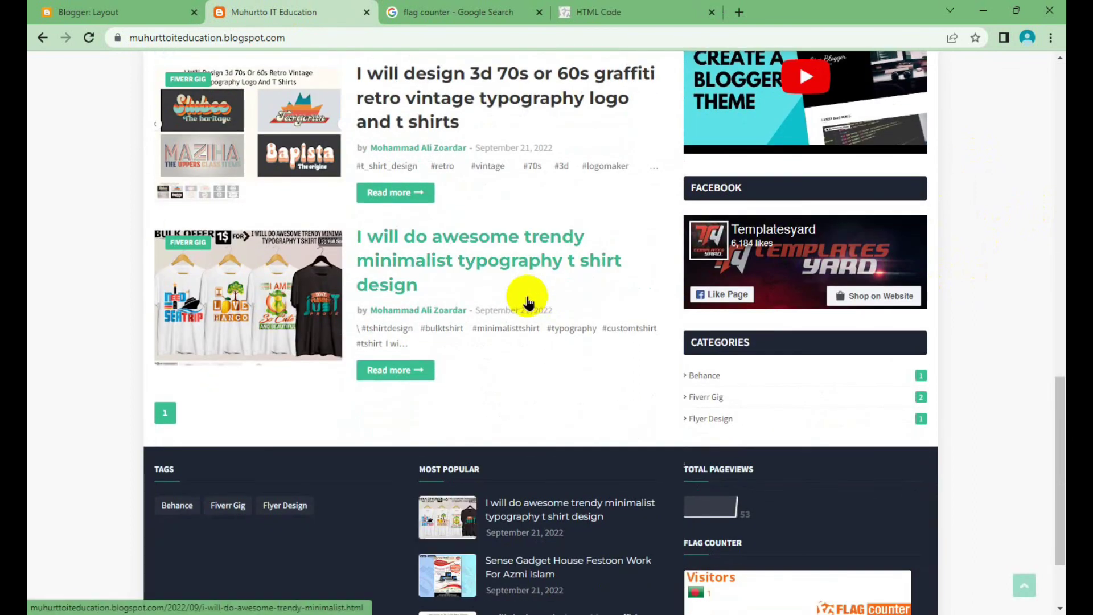
scroll(513, 295, up, 1)
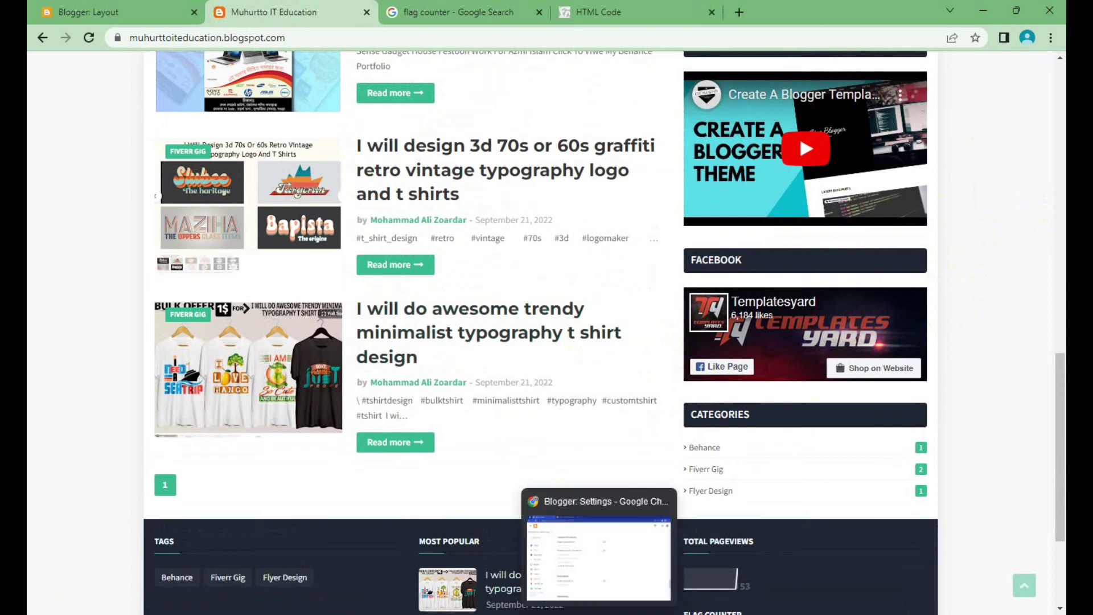
Step: In the other browser window, open the Muhurtto It Education Facebook page to get its address
click(592, 547)
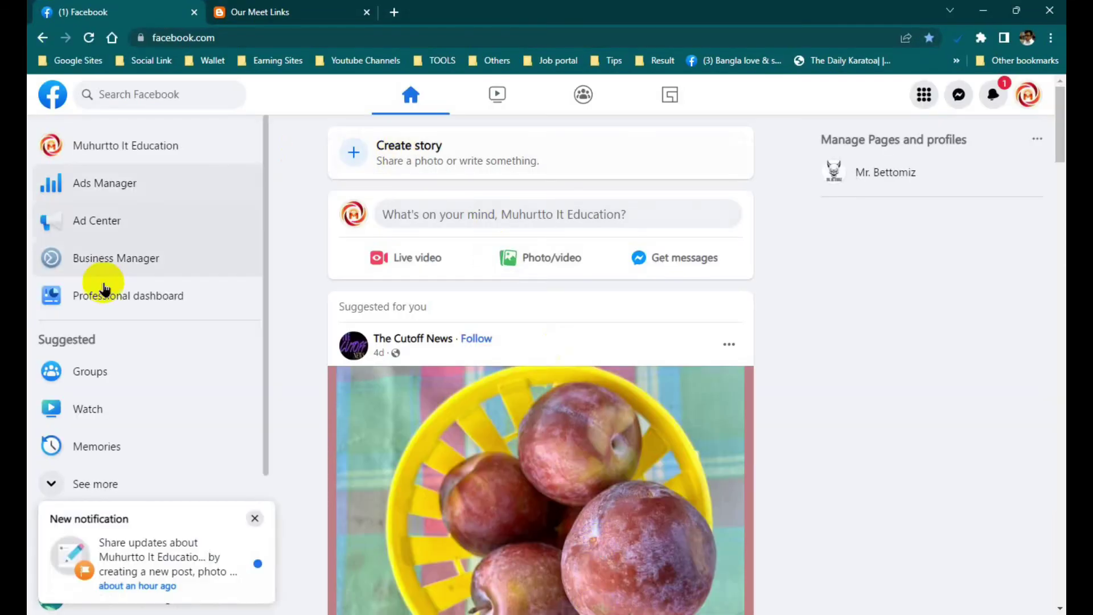
click(114, 145)
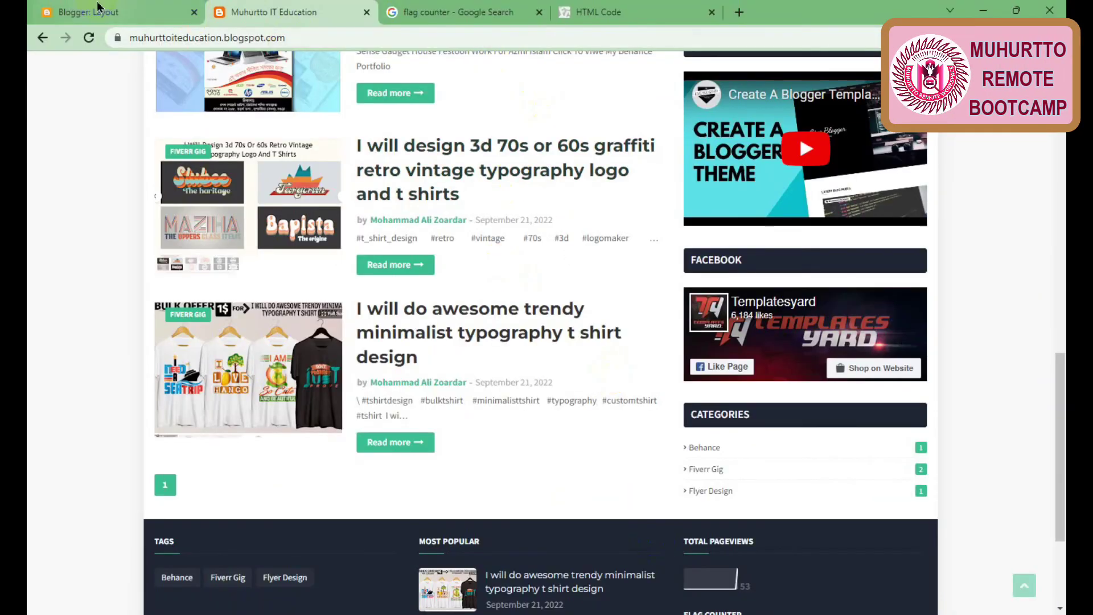
Step: Replace the Facebook gadget's templatesyard address with the muhurttoiteducation page URL and save it
click(97, 12)
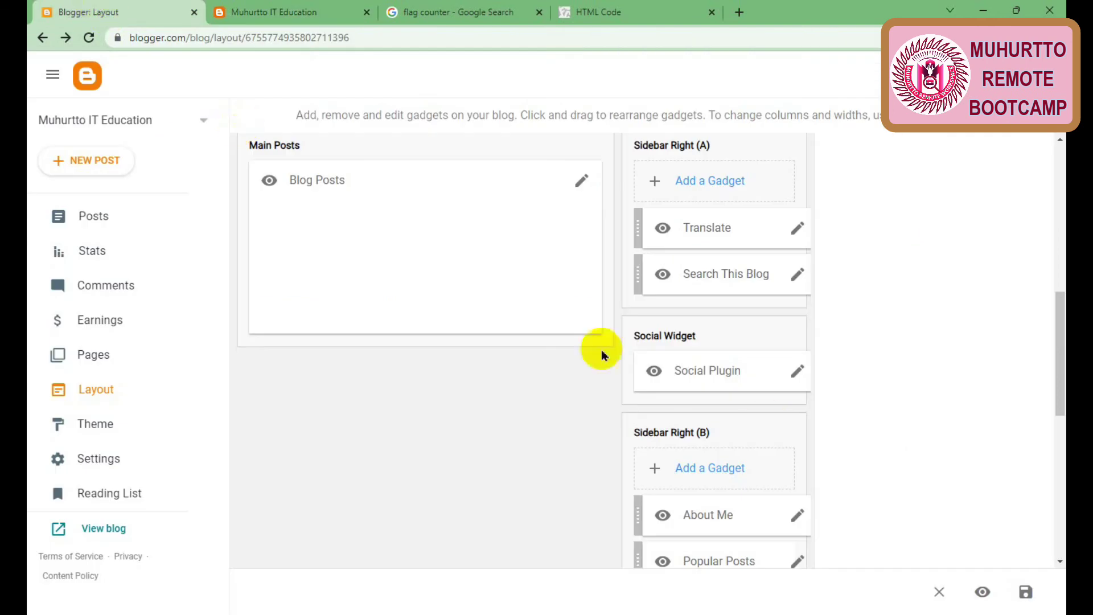
scroll(820, 458, down, 5)
scroll(803, 438, up, 2)
scroll(794, 398, up, 1)
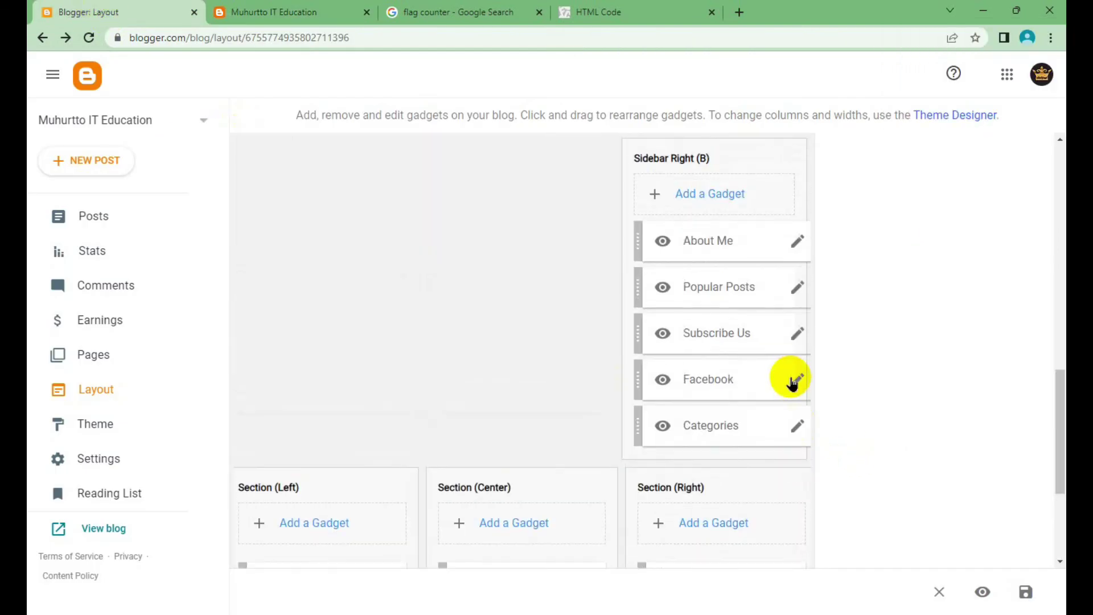
click(797, 383)
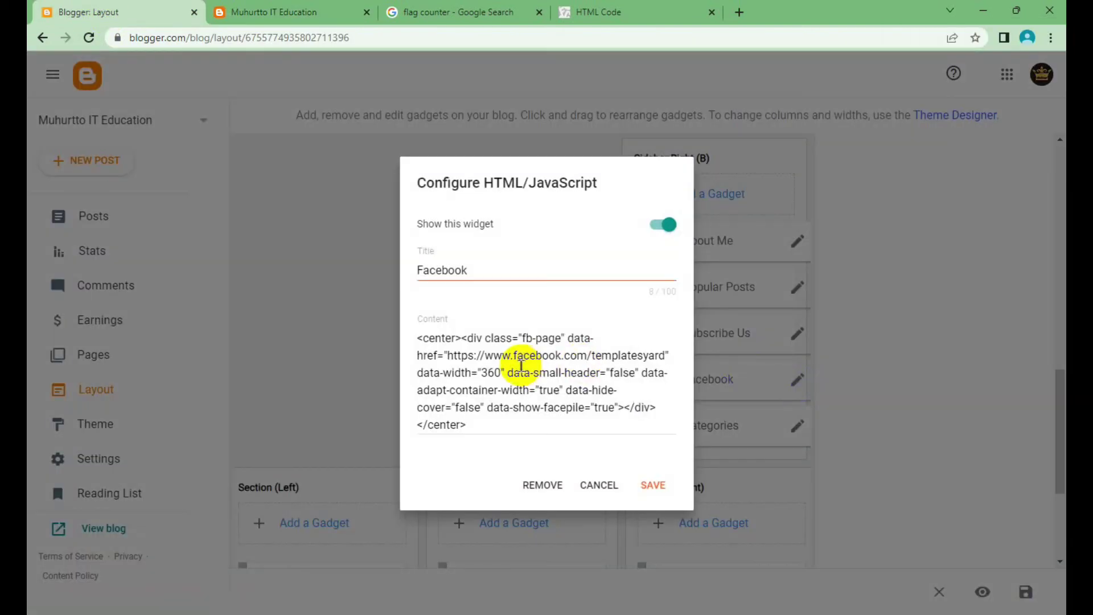
drag(448, 356, 621, 355)
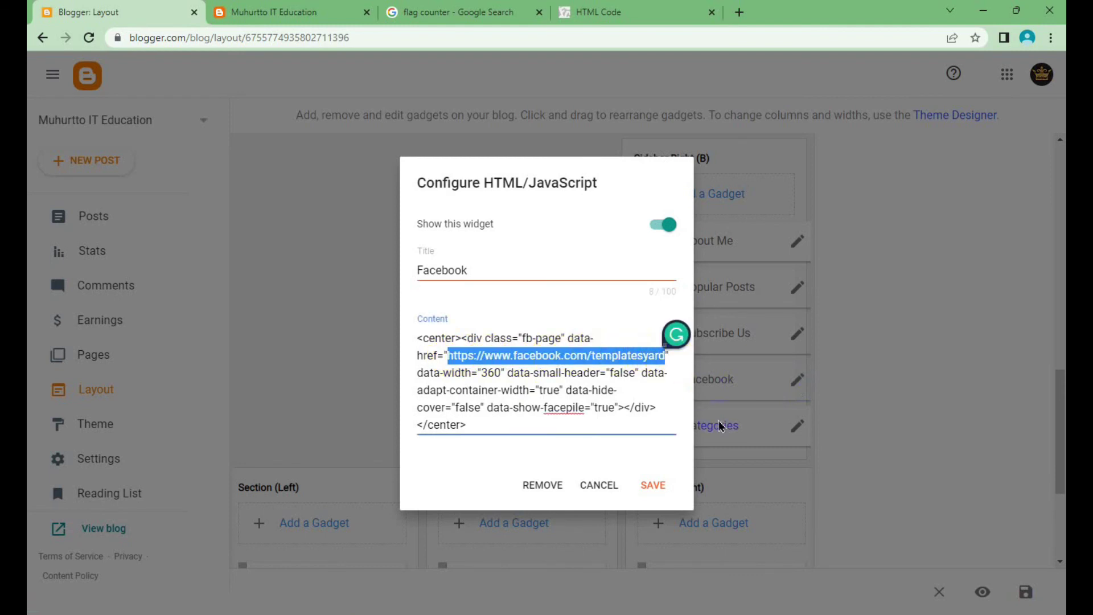
text(https://www.facebook.com/muhurttoiteducation)
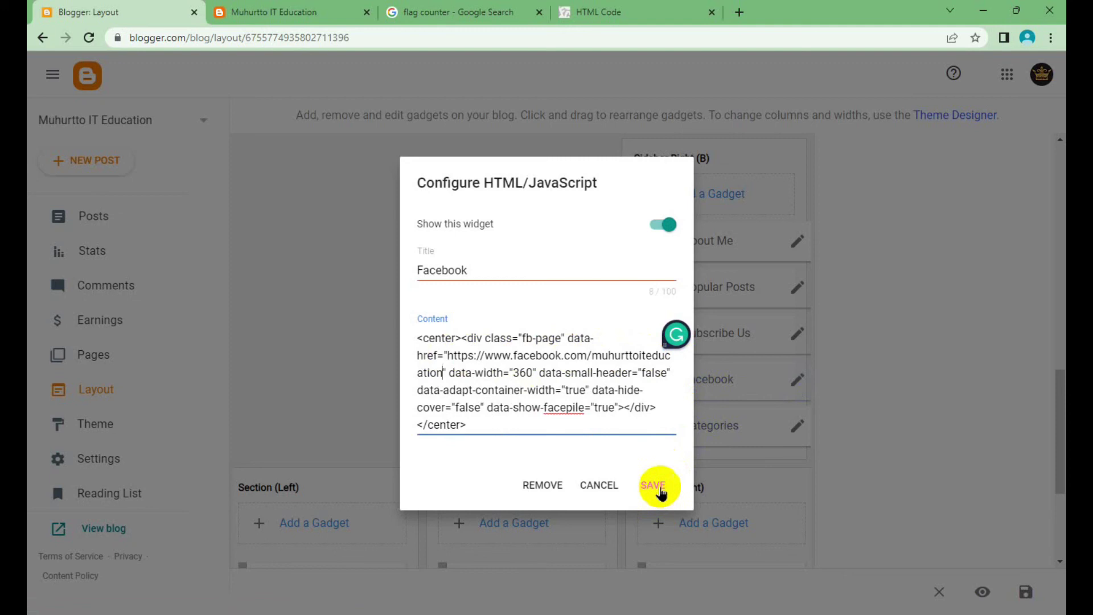
click(655, 487)
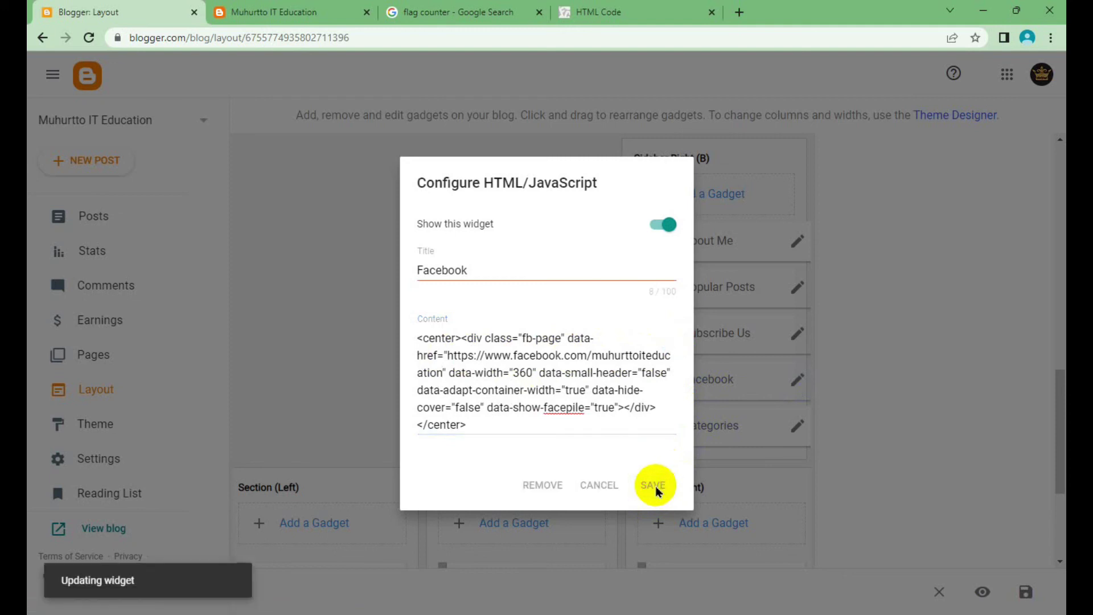
Step: Reload the live blog to see the updated Facebook gadget
click(257, 12)
right_click(995, 228)
click(866, 268)
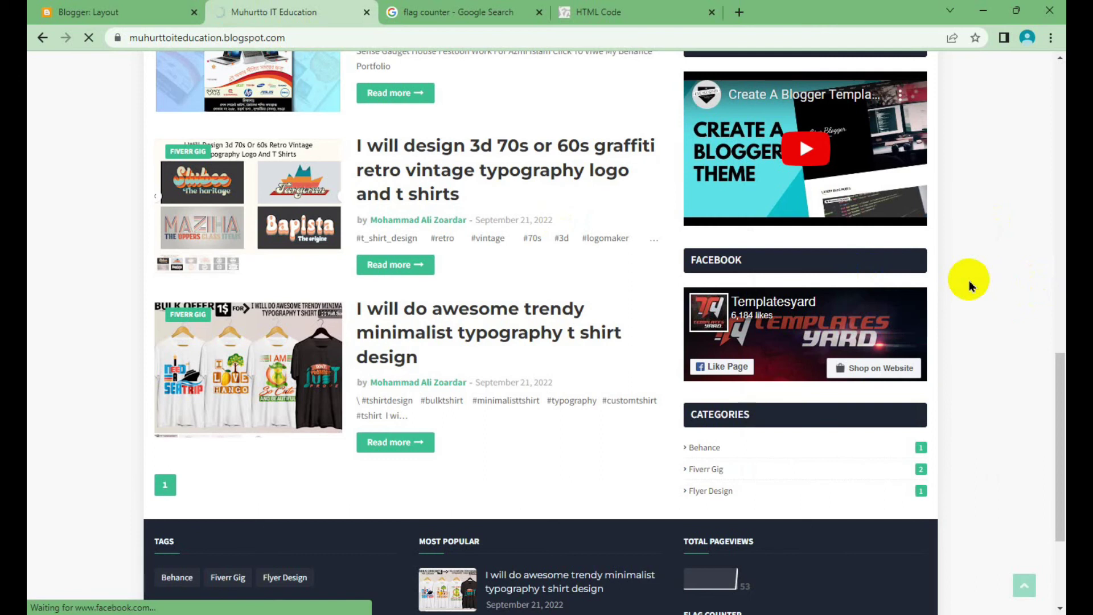
Step: Scroll the reloaded blog to confirm the Facebook box shows the Muhurtto It Education page
scroll(951, 351, down, 4)
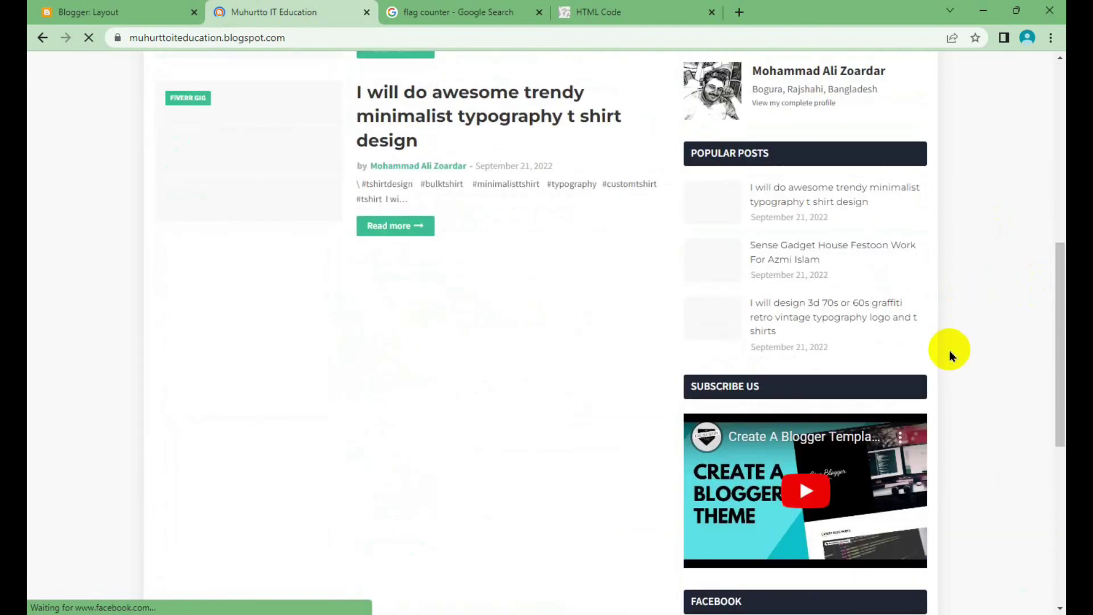
scroll(950, 356, down, 4)
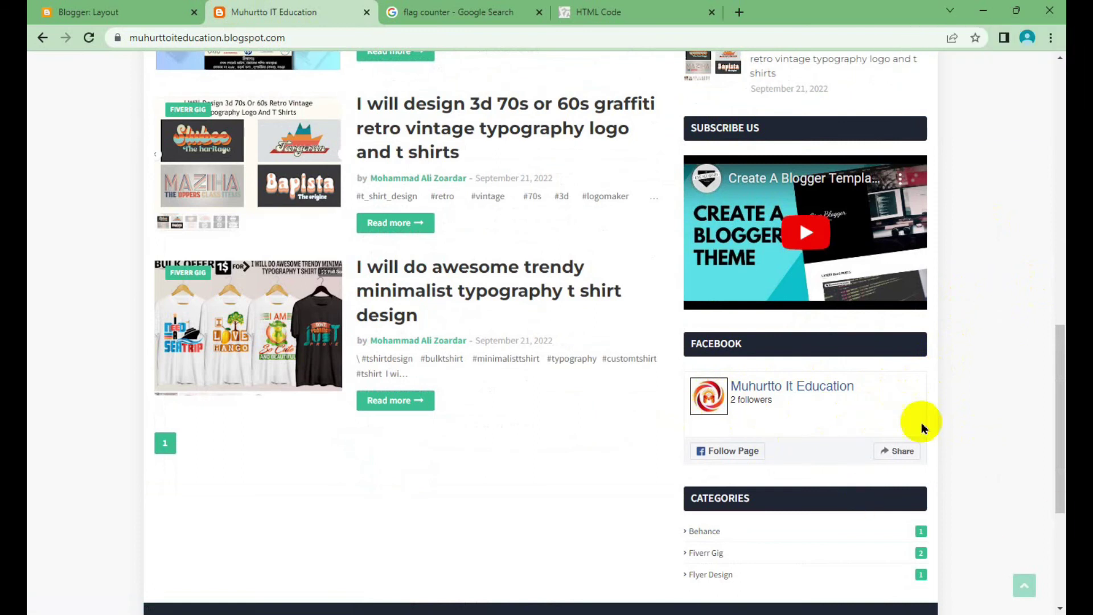
scroll(946, 455, up, 4)
scroll(967, 461, up, 1)
scroll(966, 461, up, 1)
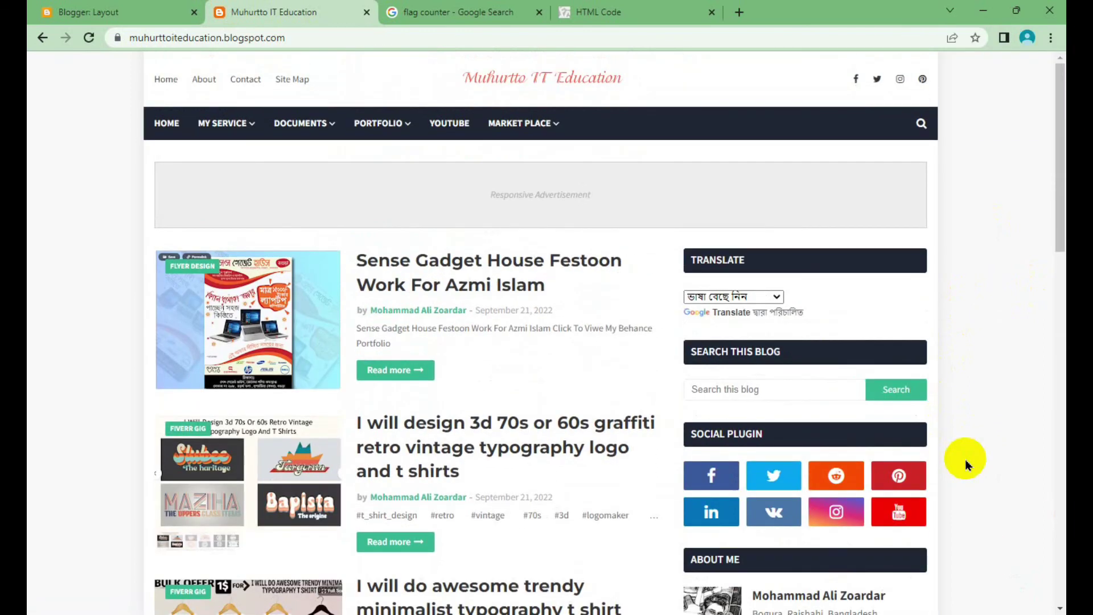
scroll(966, 464, down, 2)
scroll(968, 458, down, 1)
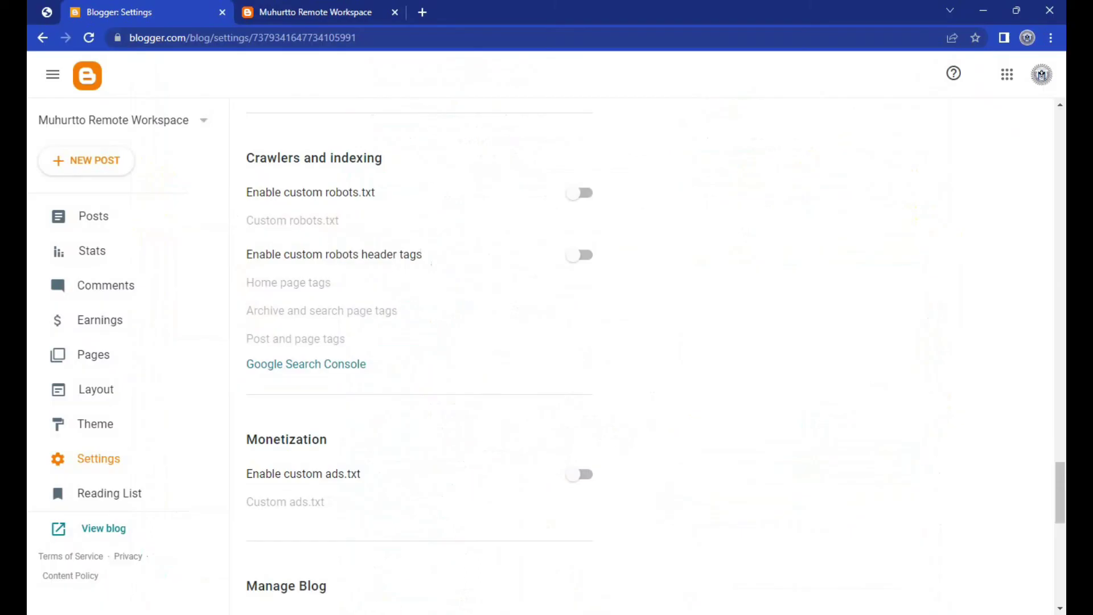
Step: Browse the Muhurtto Remote Workspace homepage, glancing at its Settings tab, then scroll back to the top
click(236, 18)
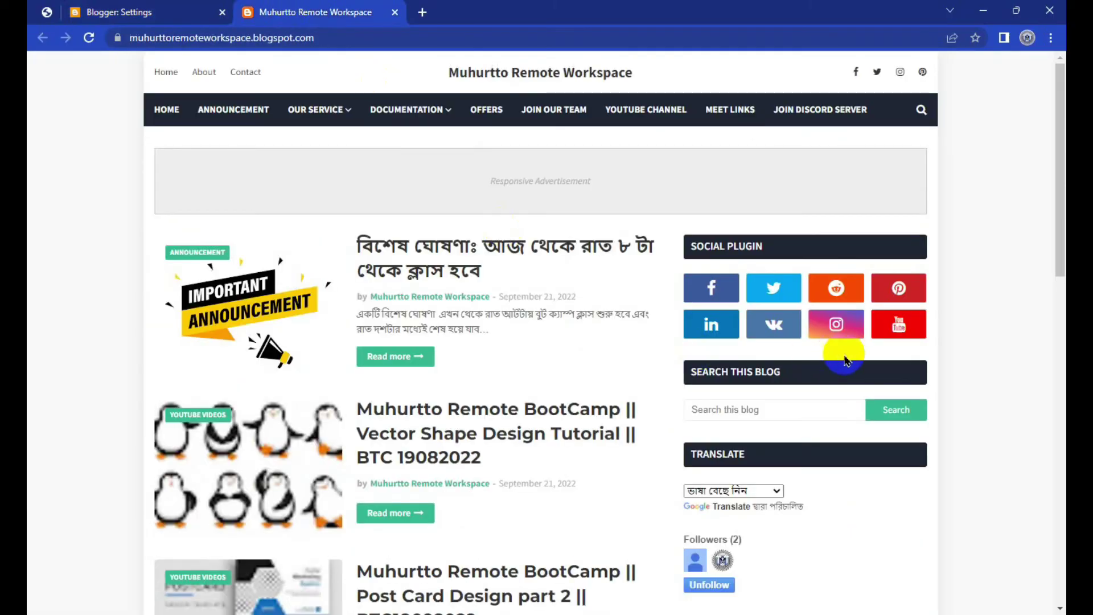
scroll(847, 360, down, 2)
scroll(741, 367, down, 1)
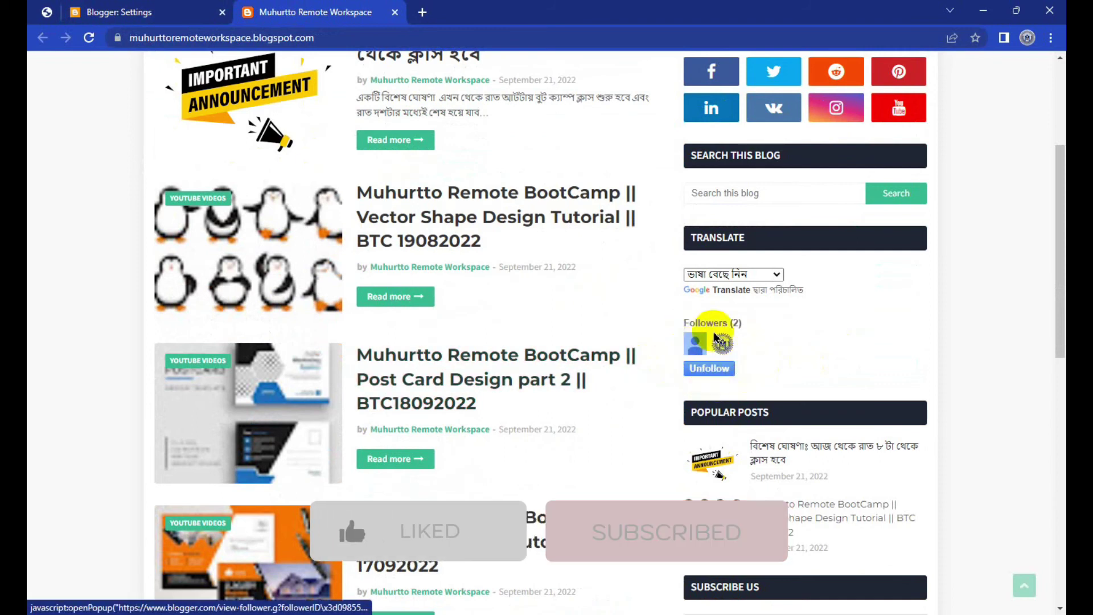
click(145, 12)
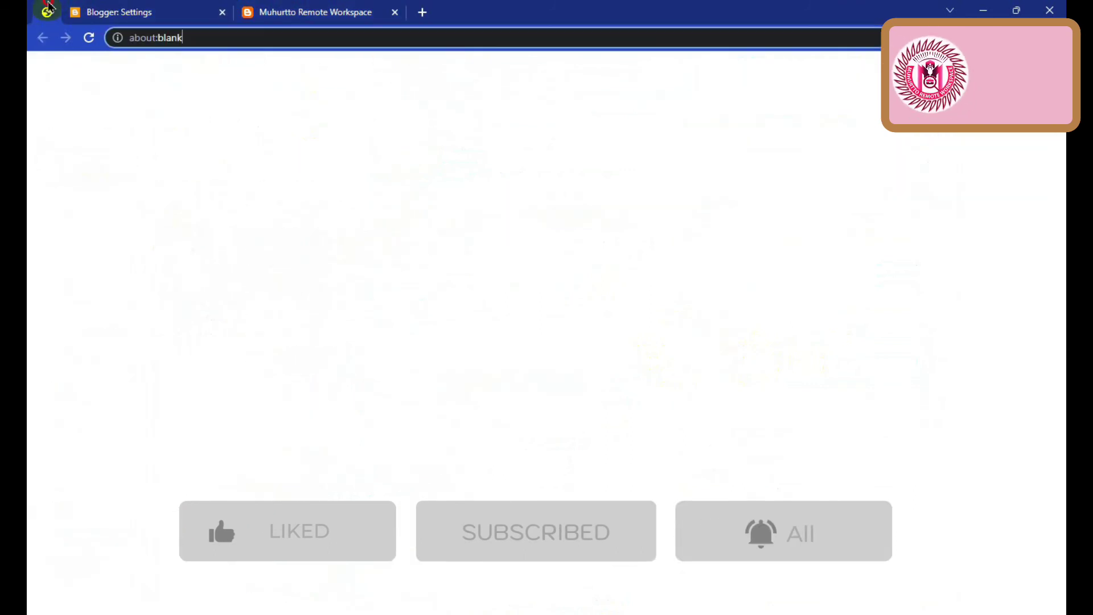
click(312, 17)
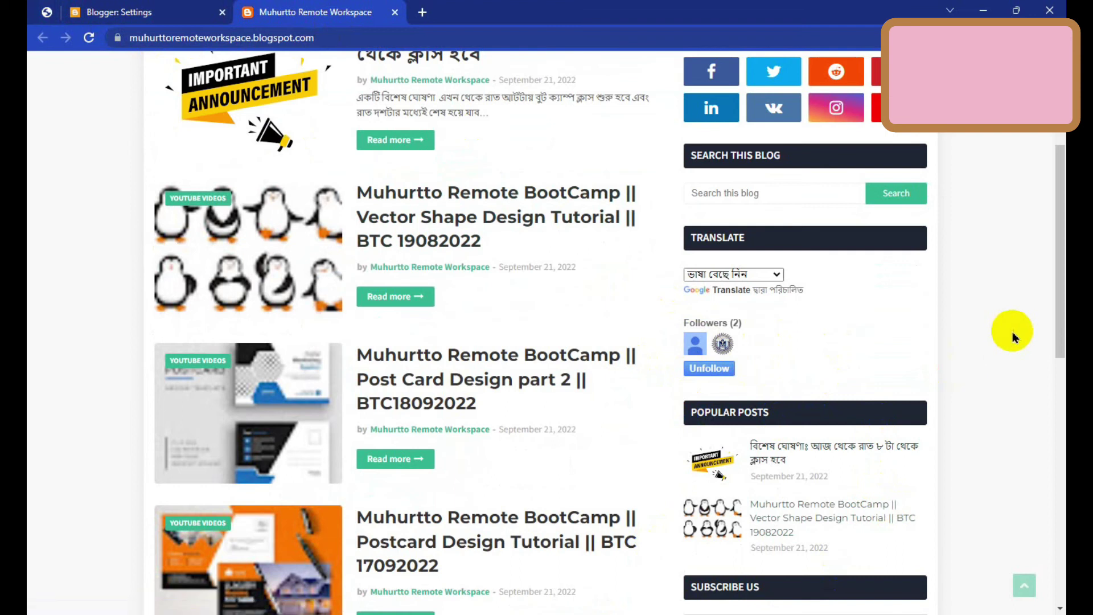
scroll(910, 325, up, 4)
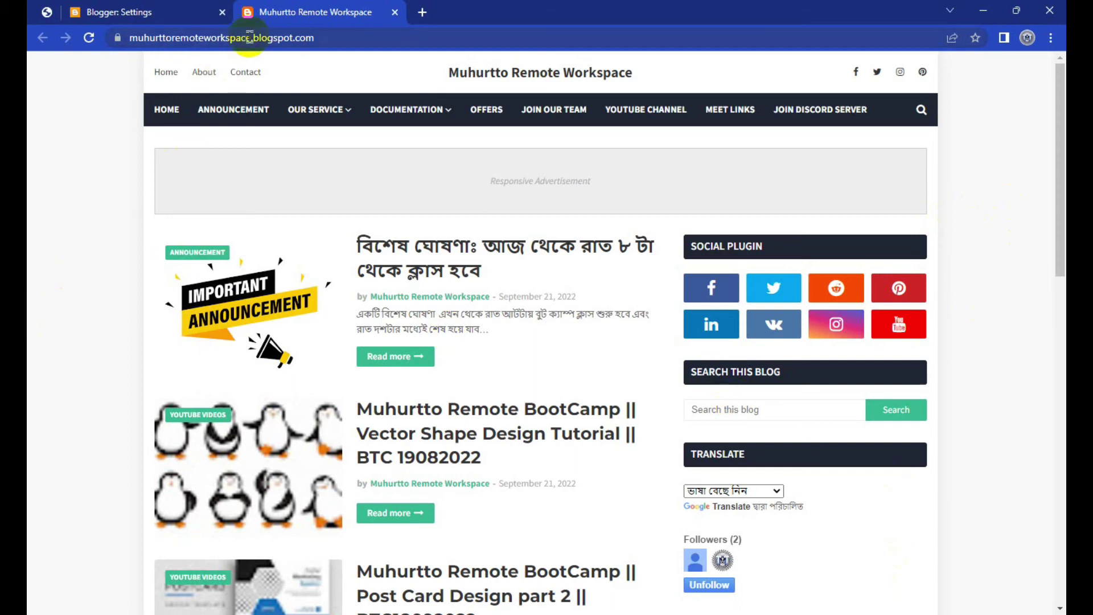
Step: Open the Blogger Posts dashboard from a 'blogger' search, then type 'blogger for' in another new tab
click(422, 12)
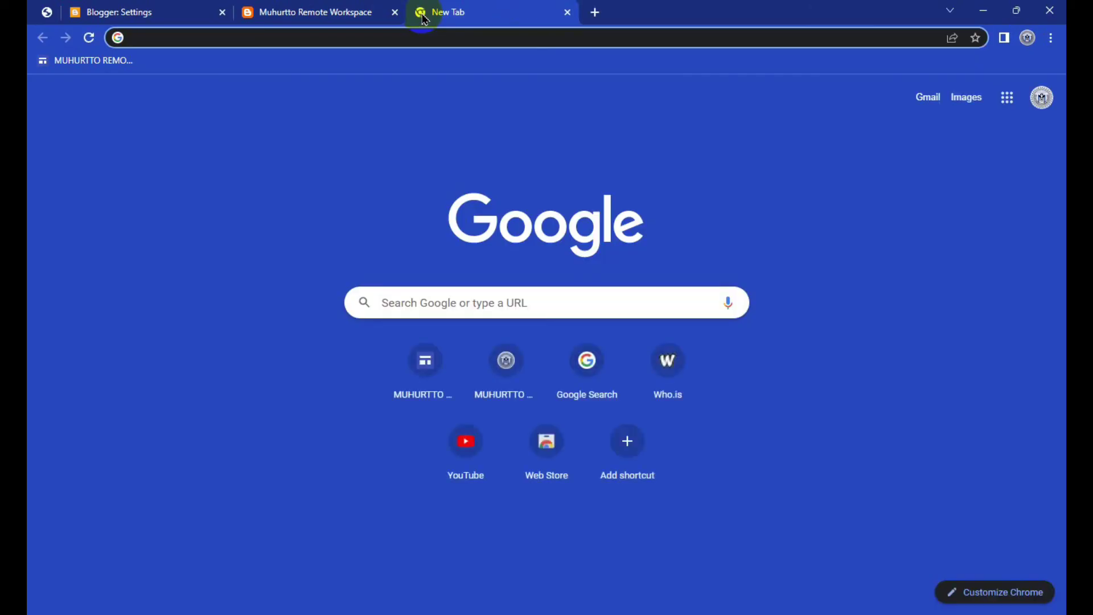
text(blogger)
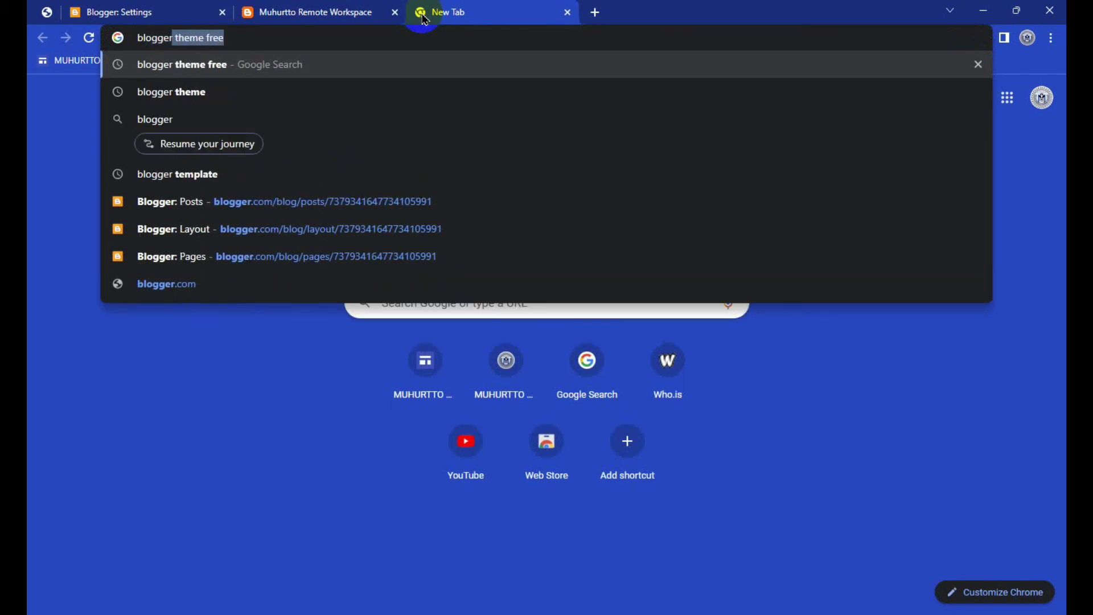
click(188, 121)
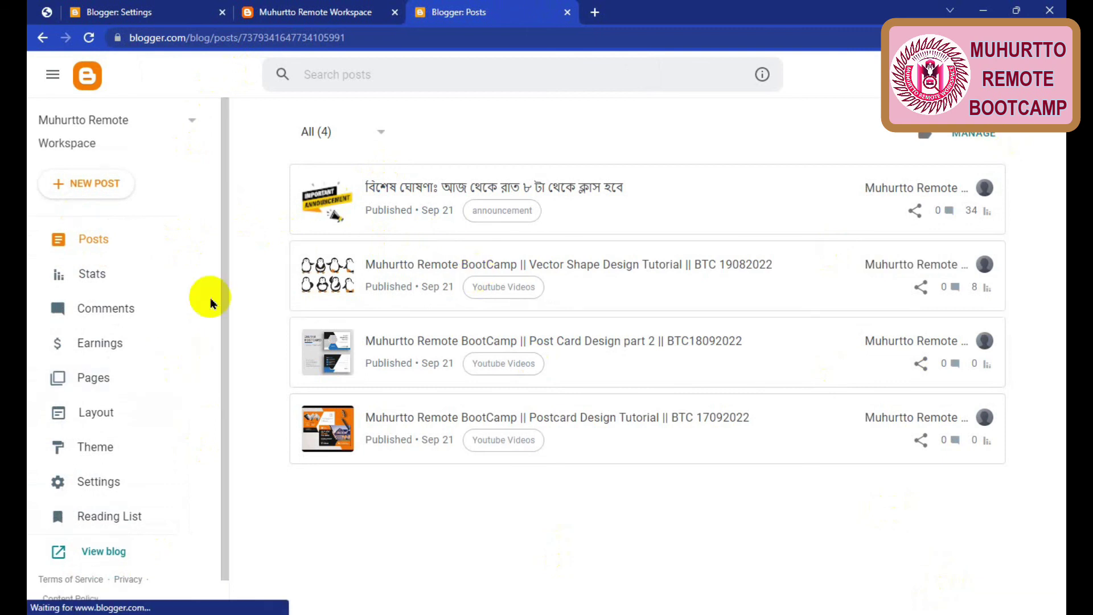
scroll(211, 304, down, 1)
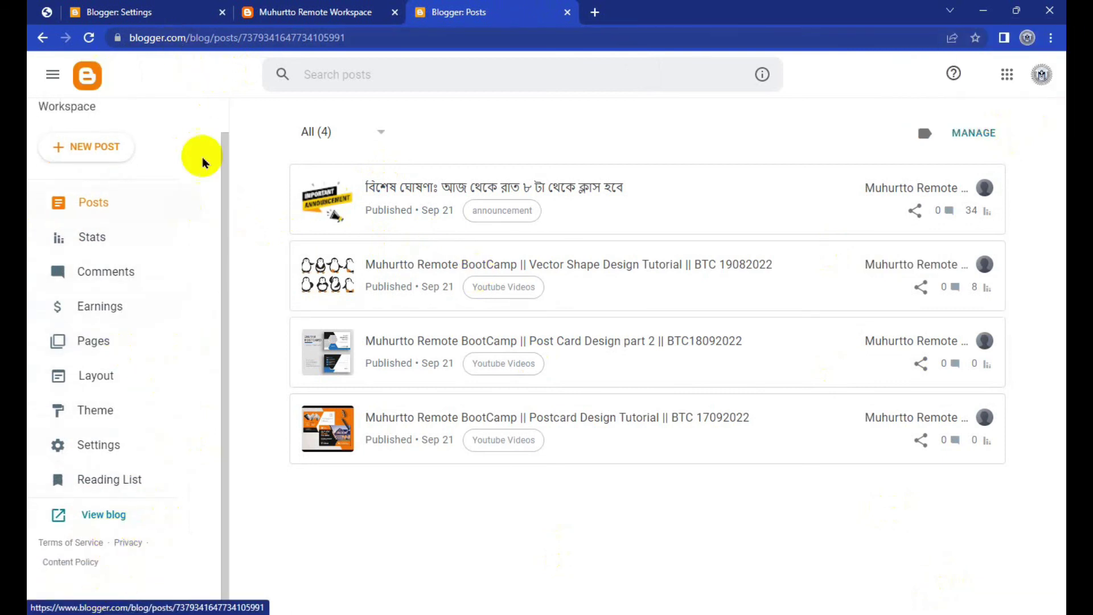
click(595, 12)
text(blogger fo)
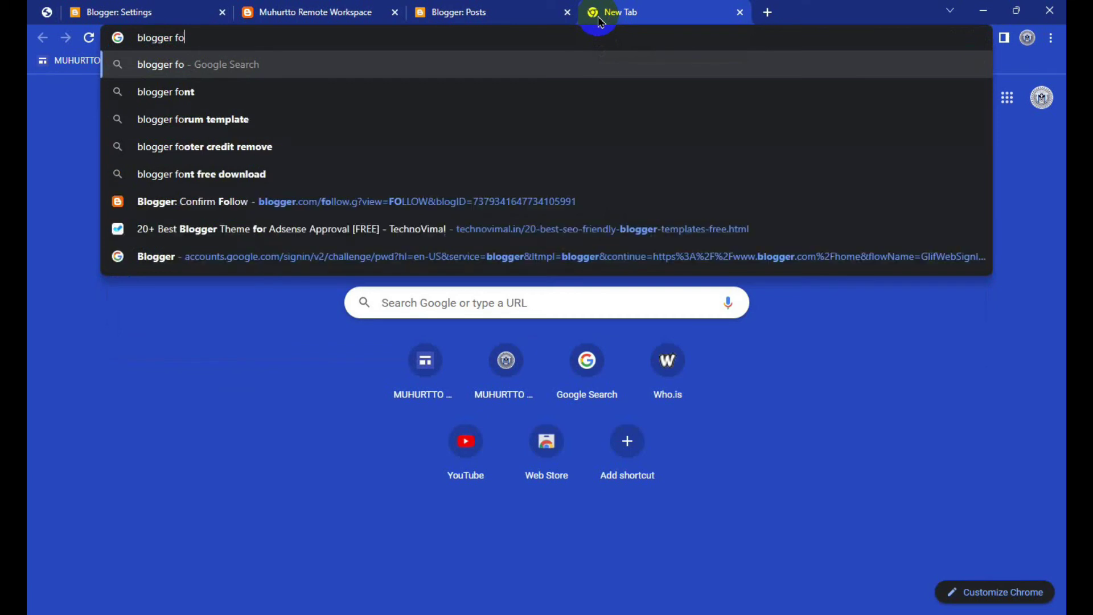
text(r)
Step: Search 'blogger forum' and scroll the Blogger Help Community's Featured, Trending and Categories sections
click(291, 119)
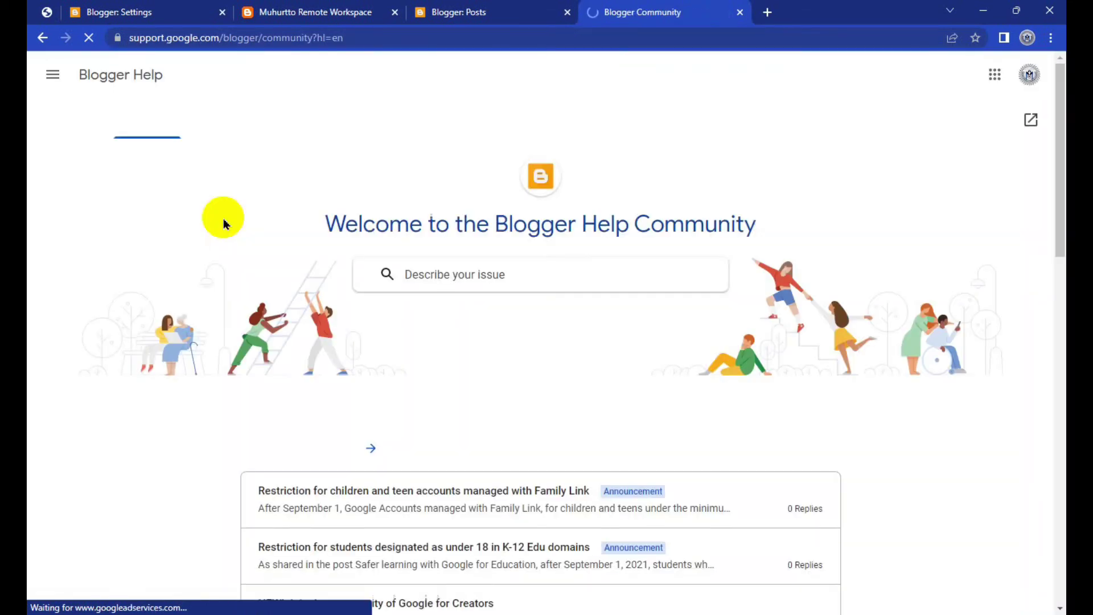
scroll(623, 310, down, 2)
scroll(701, 326, down, 4)
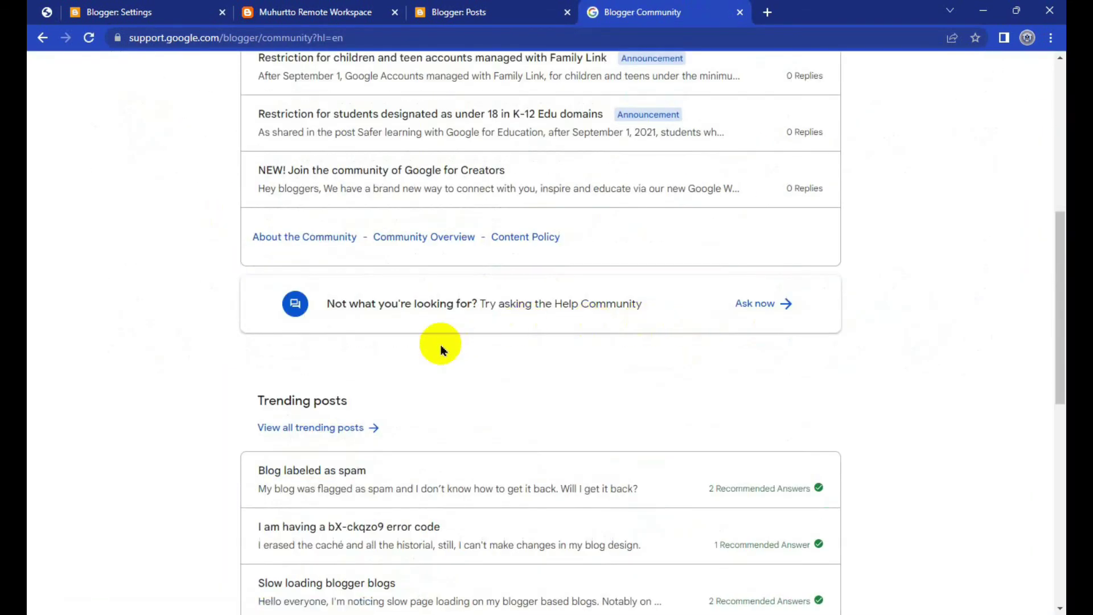
scroll(443, 349, up, 6)
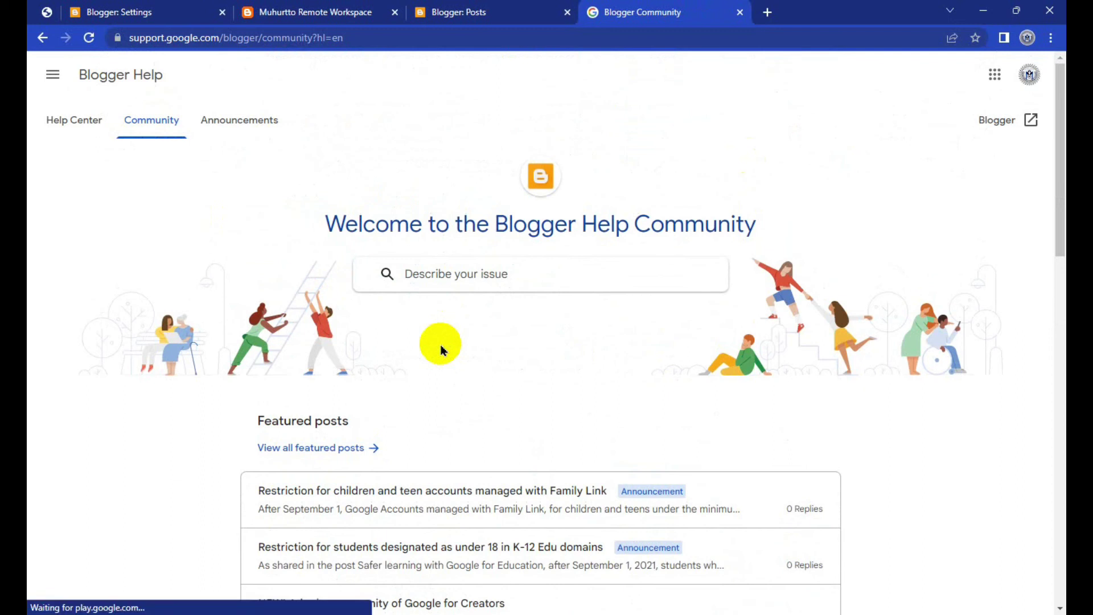
scroll(568, 387, down, 3)
scroll(568, 386, down, 3)
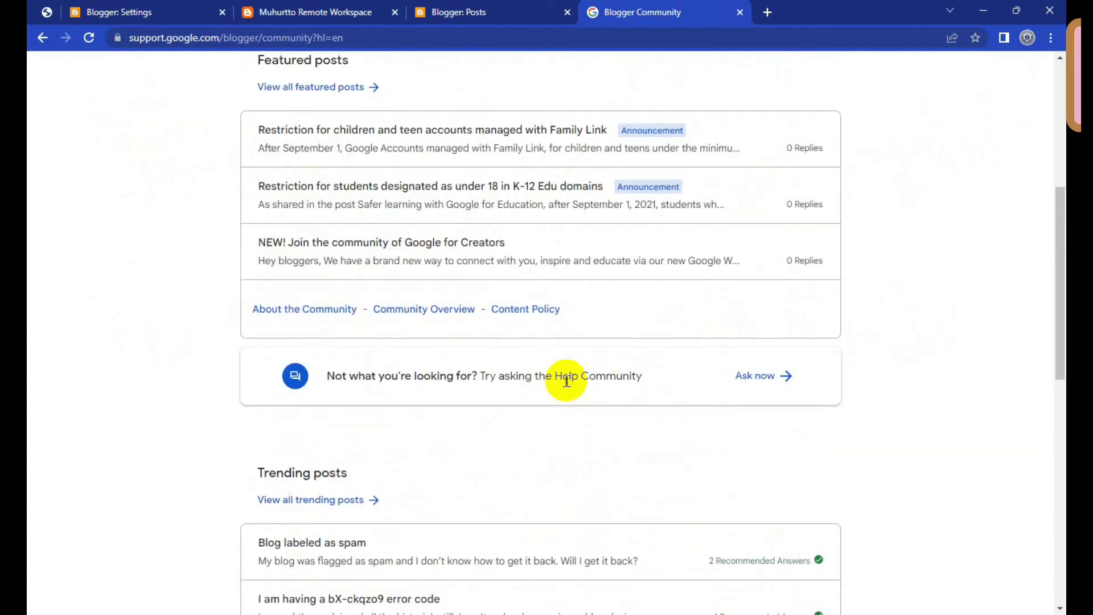
scroll(567, 382, down, 5)
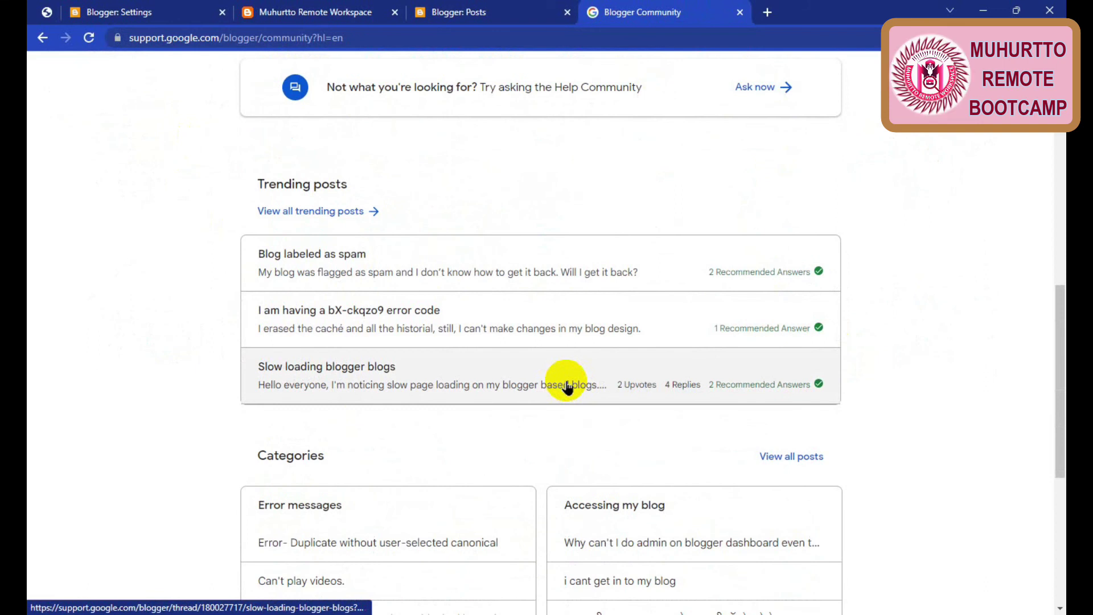
scroll(567, 387, down, 3)
scroll(568, 387, down, 3)
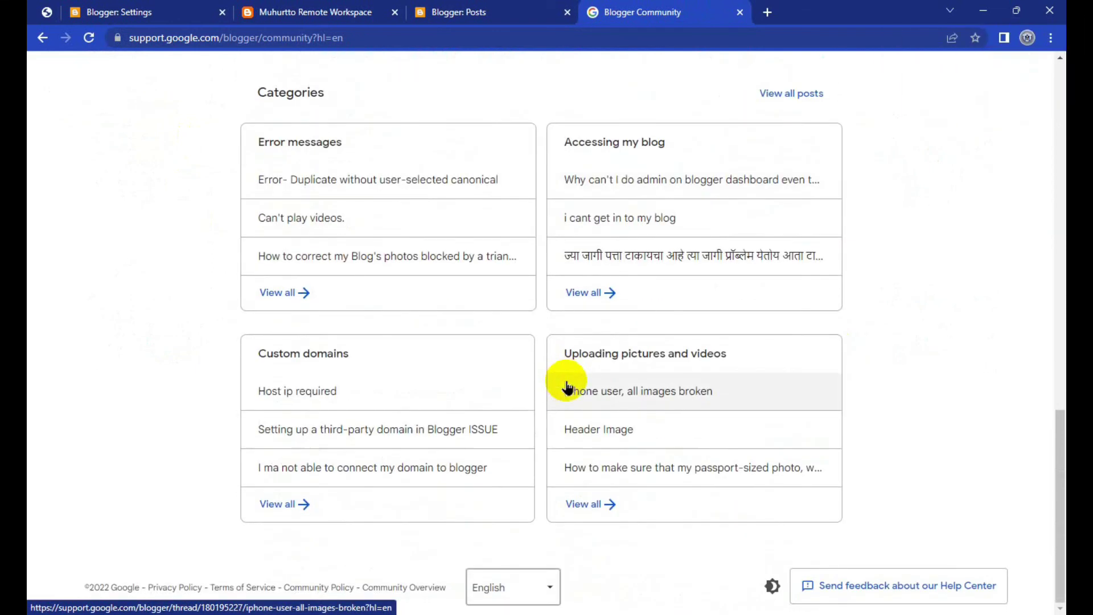
Step: Close the Help Community and Posts tabs and minimize this window to reveal the Muhurtto IT Education blog
click(740, 12)
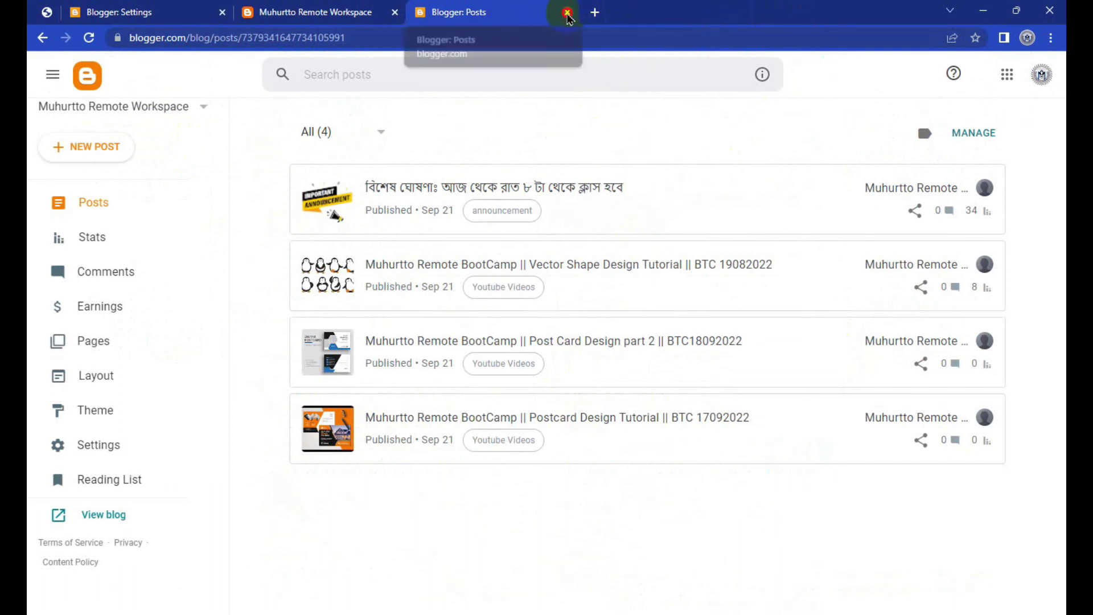
click(571, 15)
click(85, 13)
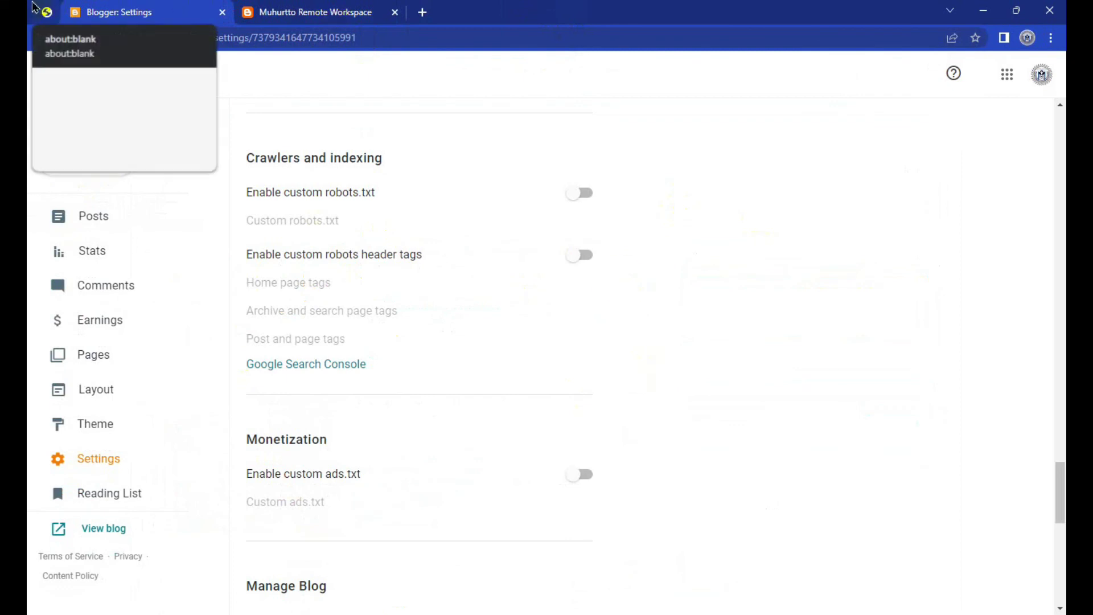
click(48, 12)
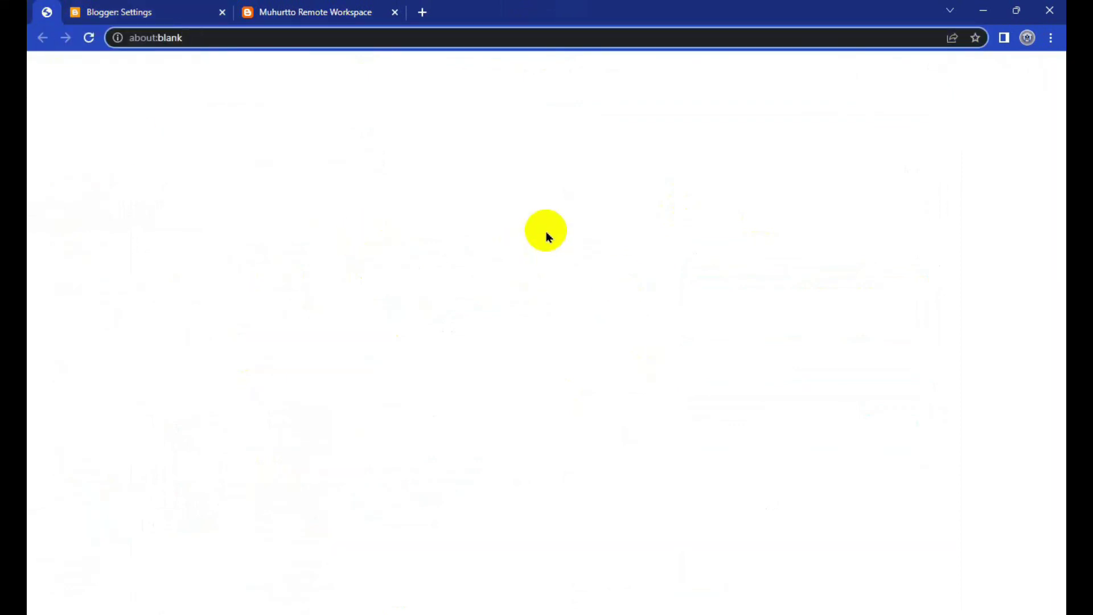
click(981, 9)
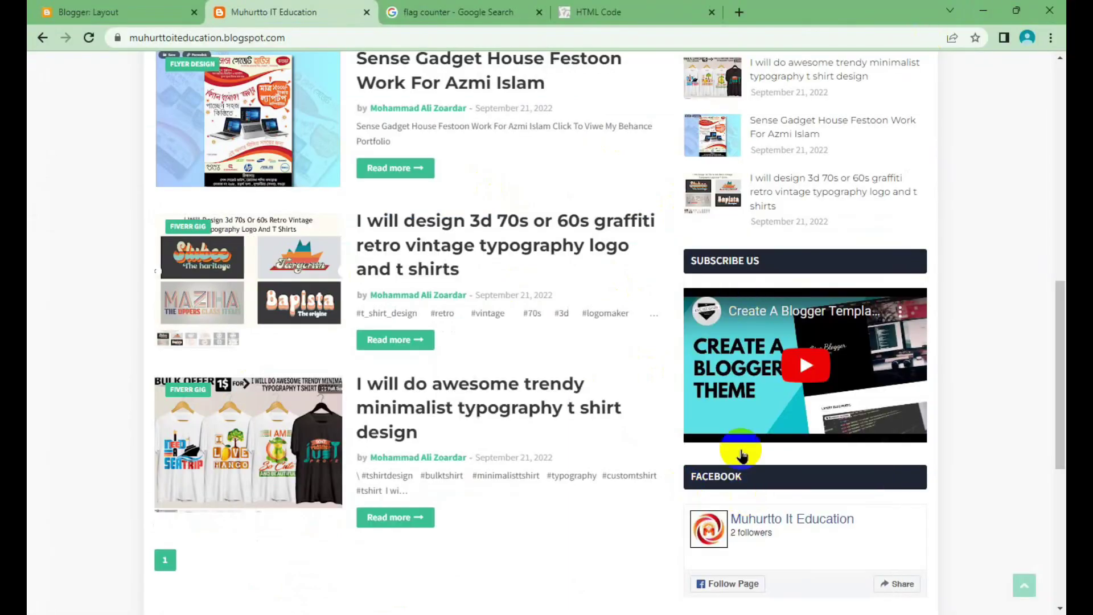
Step: Return to the Muhurtto IT Education blog window and scroll through it from header to footer
click(683, 535)
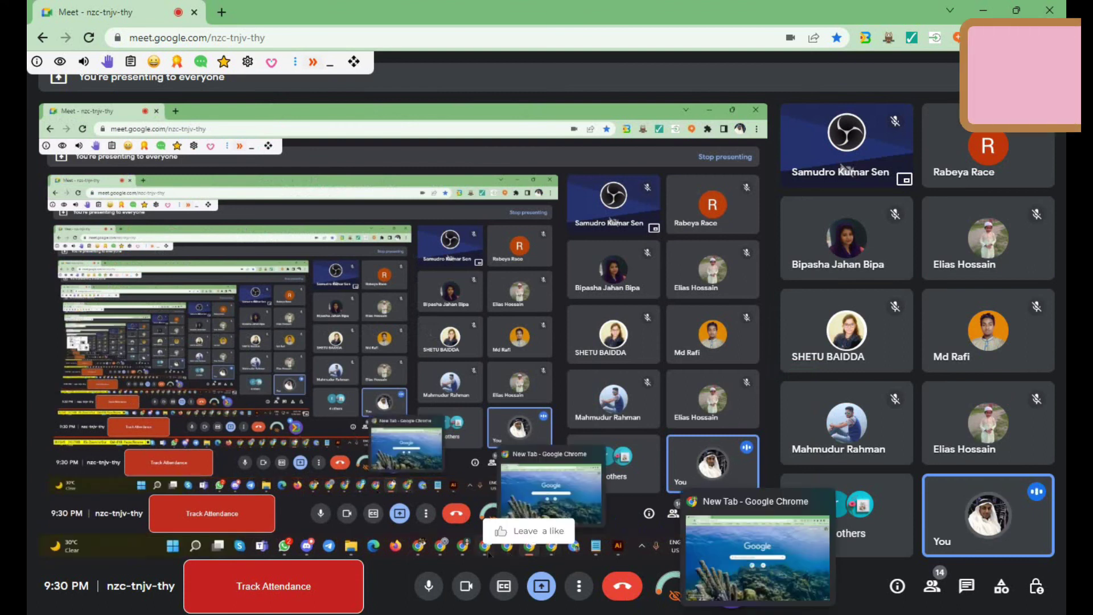
click(529, 507)
scroll(523, 297, up, 1)
scroll(537, 296, up, 2)
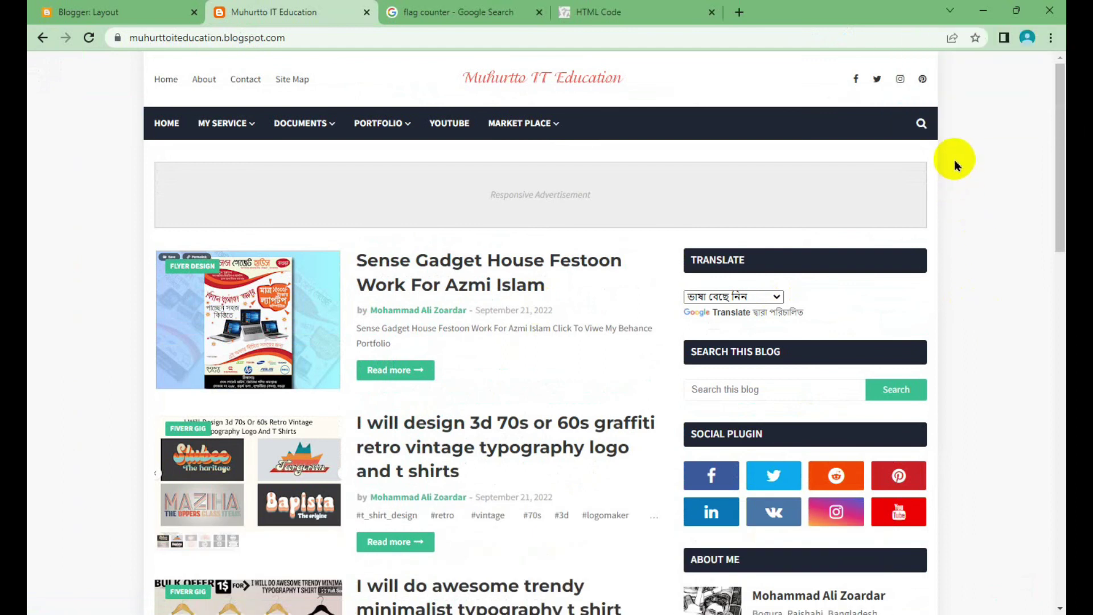
scroll(955, 164, down, 3)
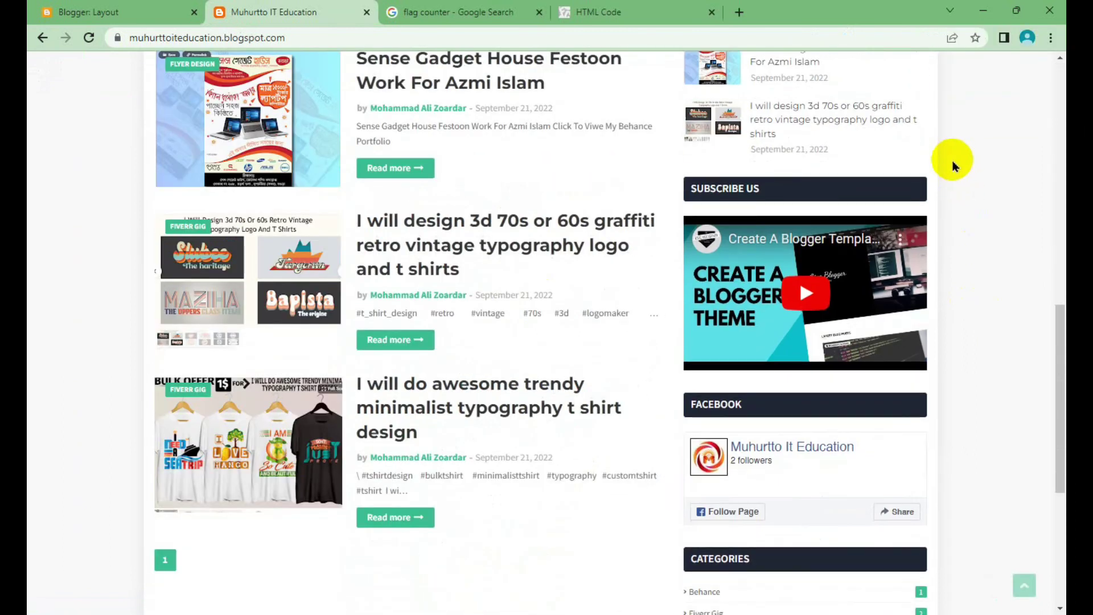
scroll(951, 168, down, 4)
scroll(951, 273, up, 1)
scroll(951, 271, up, 4)
scroll(951, 271, up, 3)
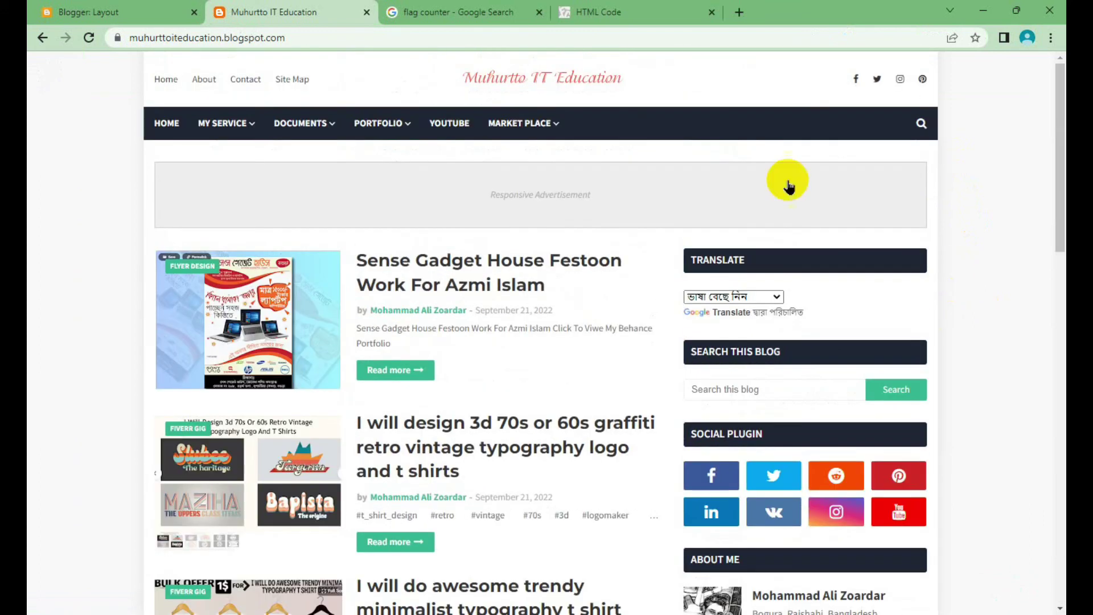
Step: Select and deselect the blog's web address, scroll briefly, then bring up the Behance profile window
drag(295, 36, 134, 37)
click(98, 193)
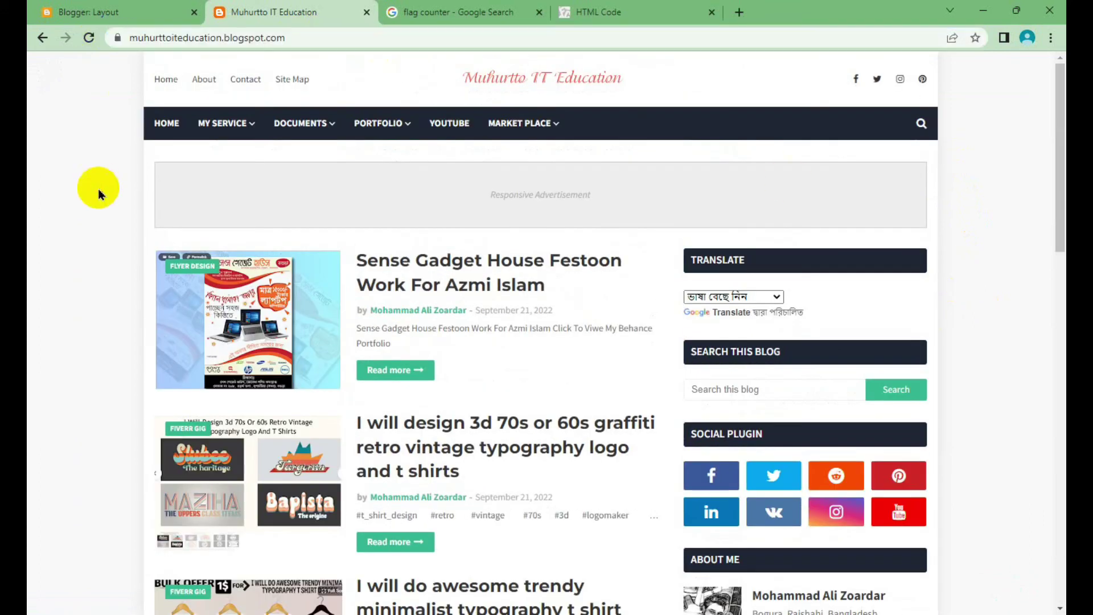
scroll(635, 245, down, 3)
scroll(640, 244, down, 5)
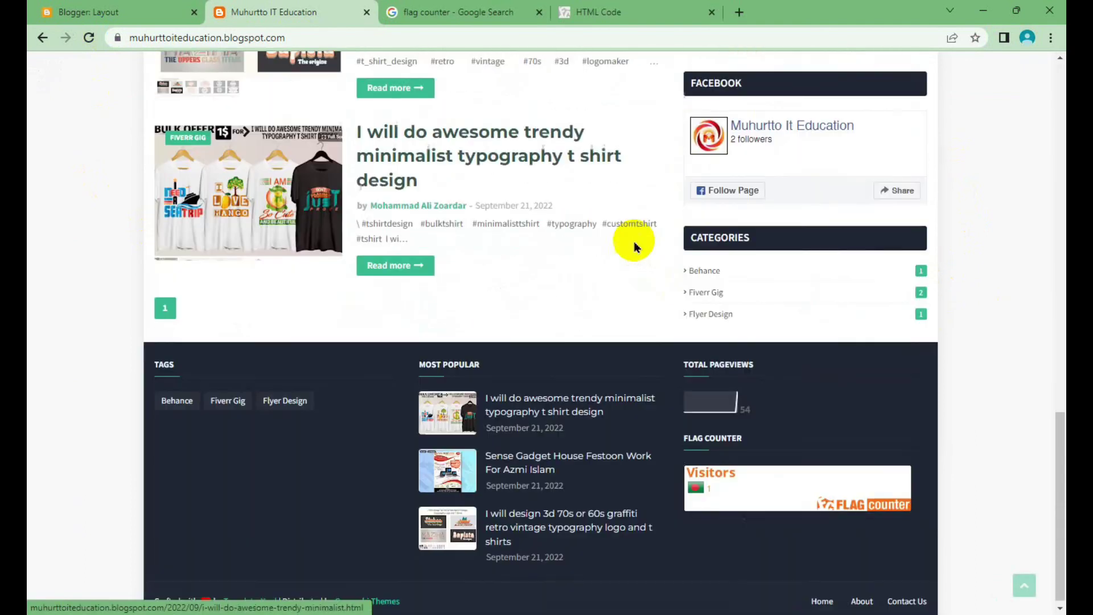
scroll(676, 288, up, 4)
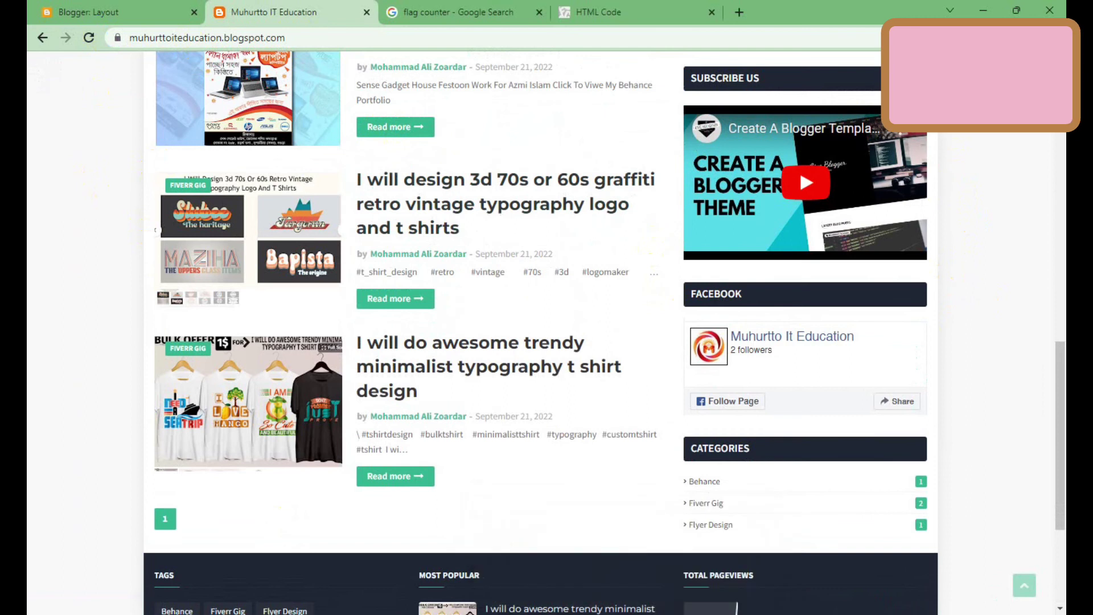
click(578, 528)
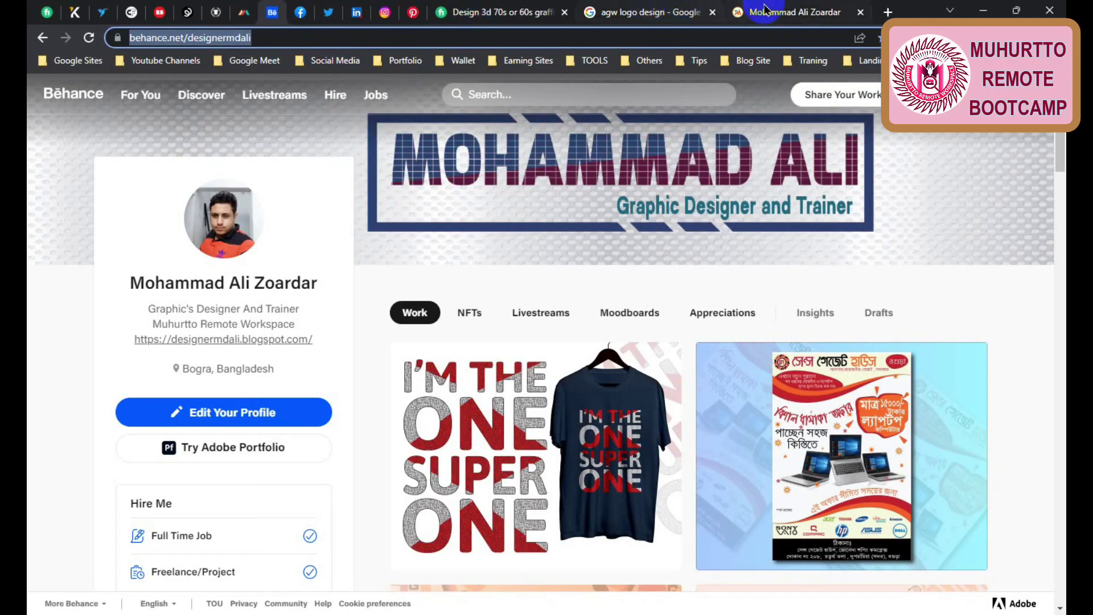
Step: Switch to the designer's portfolio blog tab and reload the page
click(760, 22)
right_click(991, 186)
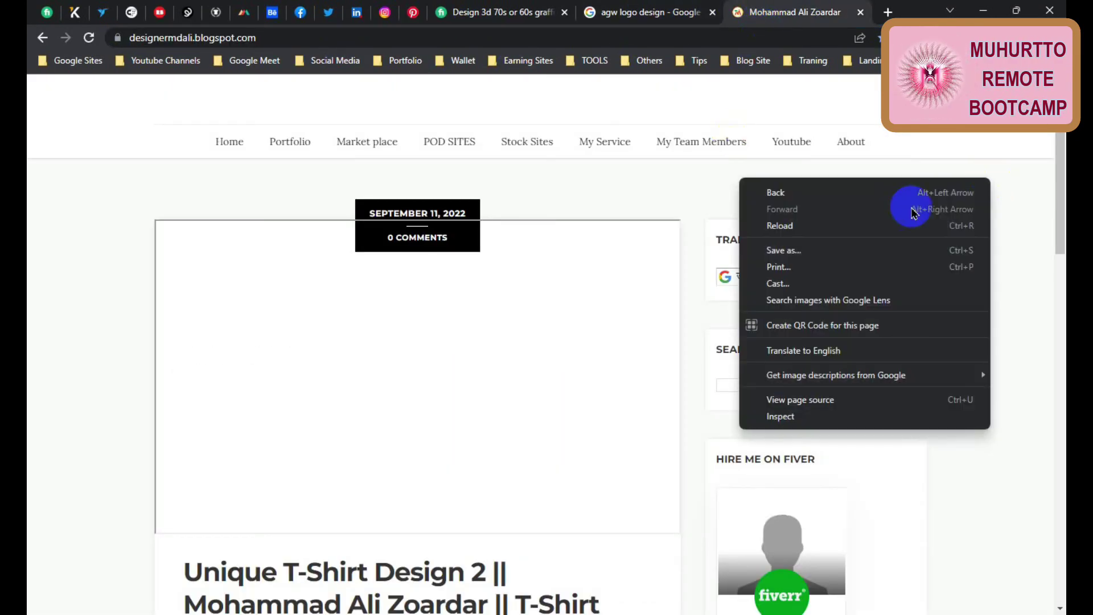
click(881, 222)
Step: Scroll down to the footer with its 82 pageviews and flag counter, then back to the top
scroll(977, 216, down, 3)
scroll(977, 216, down, 1)
scroll(977, 216, down, 5)
scroll(977, 216, down, 6)
scroll(980, 218, down, 6)
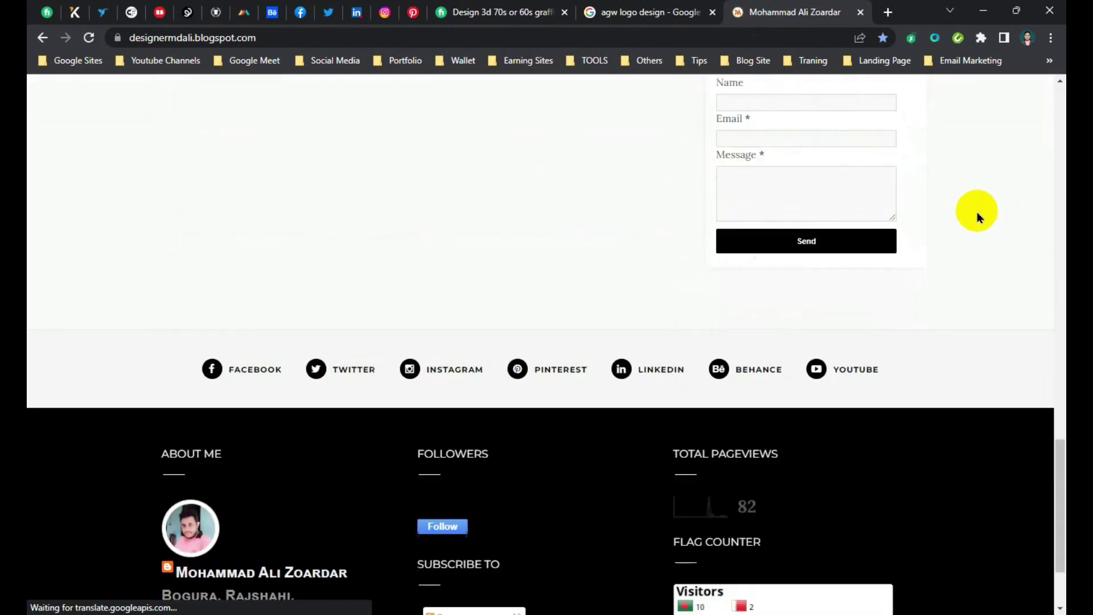
scroll(979, 218, down, 2)
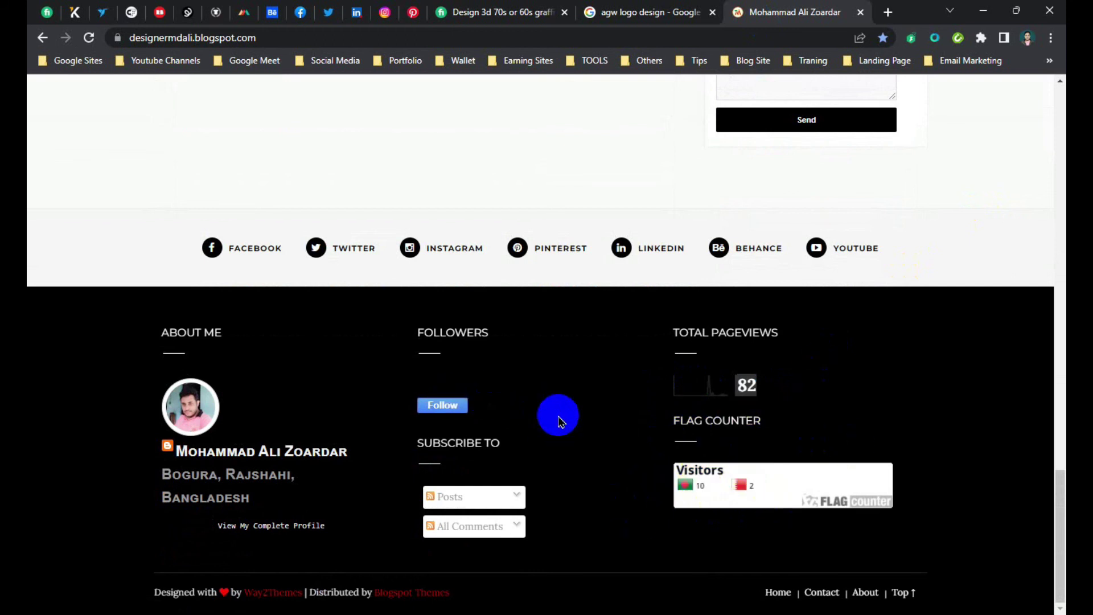
scroll(558, 422, up, 3)
scroll(663, 390, up, 10)
scroll(671, 358, up, 10)
scroll(598, 260, up, 10)
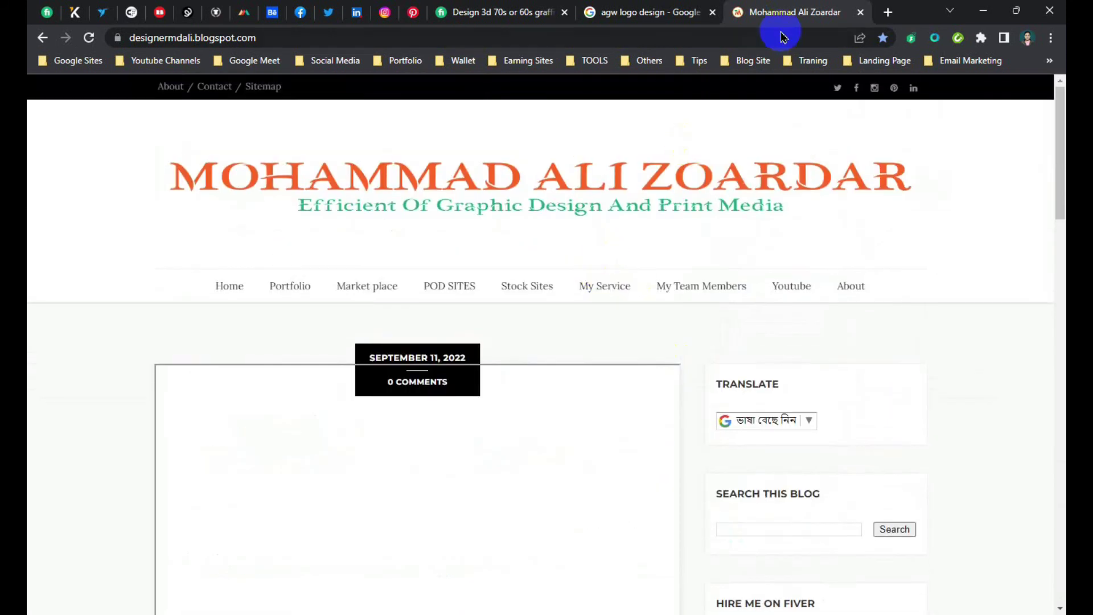
Step: Close the portfolio blog tab and the 'agw logo design' image search, leaving the Fiverr gig page
click(861, 12)
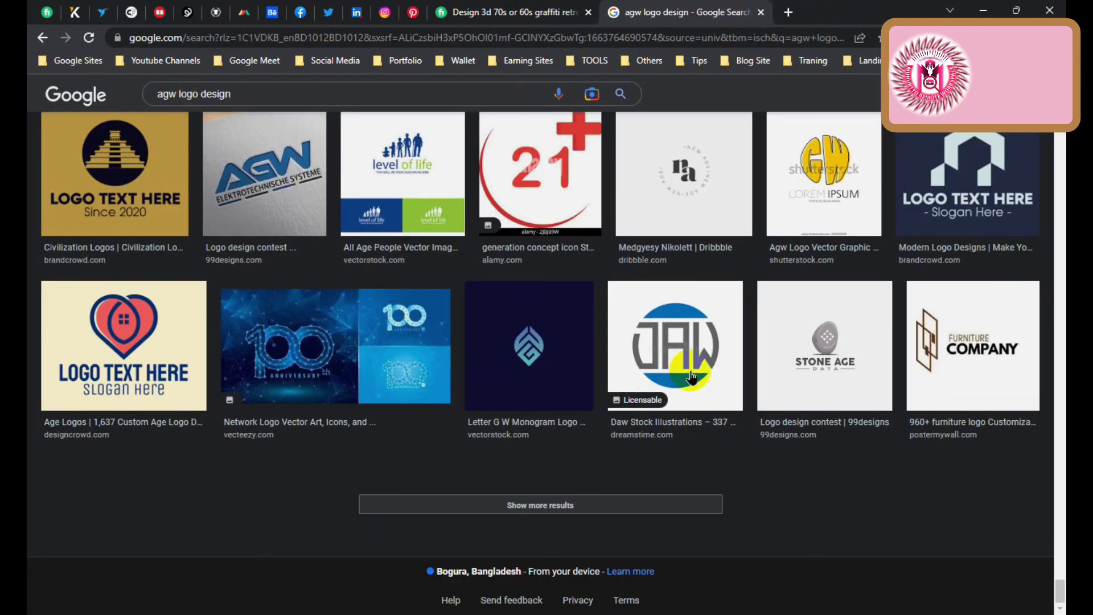
scroll(706, 371, down, 10)
scroll(627, 331, up, 5)
scroll(576, 297, up, 5)
scroll(576, 298, up, 5)
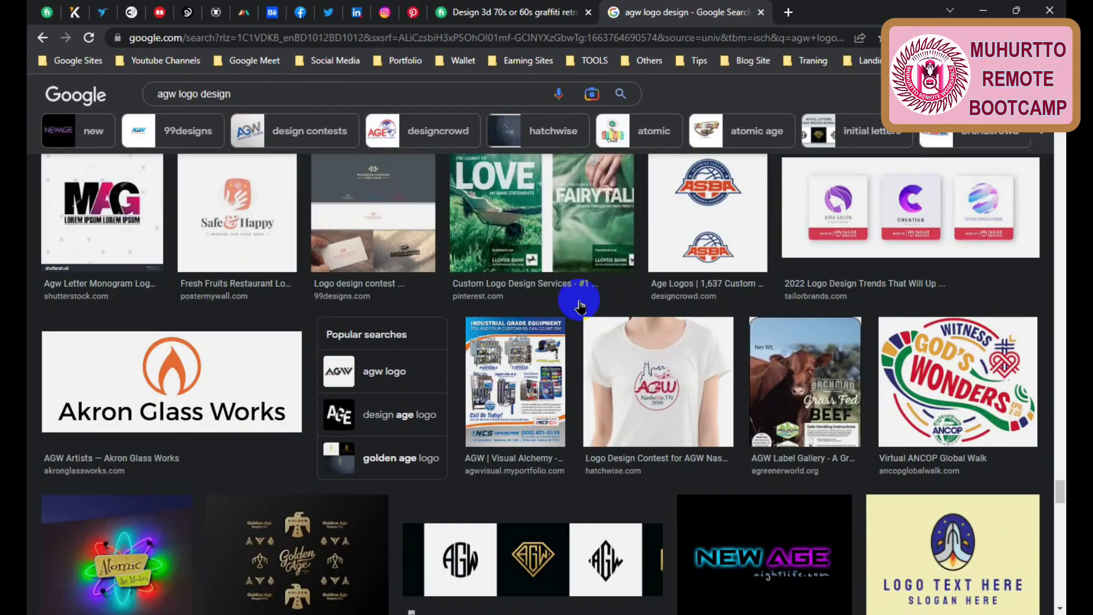
scroll(580, 307, up, 5)
scroll(580, 307, up, 5)
scroll(580, 307, up, 5)
scroll(580, 306, up, 5)
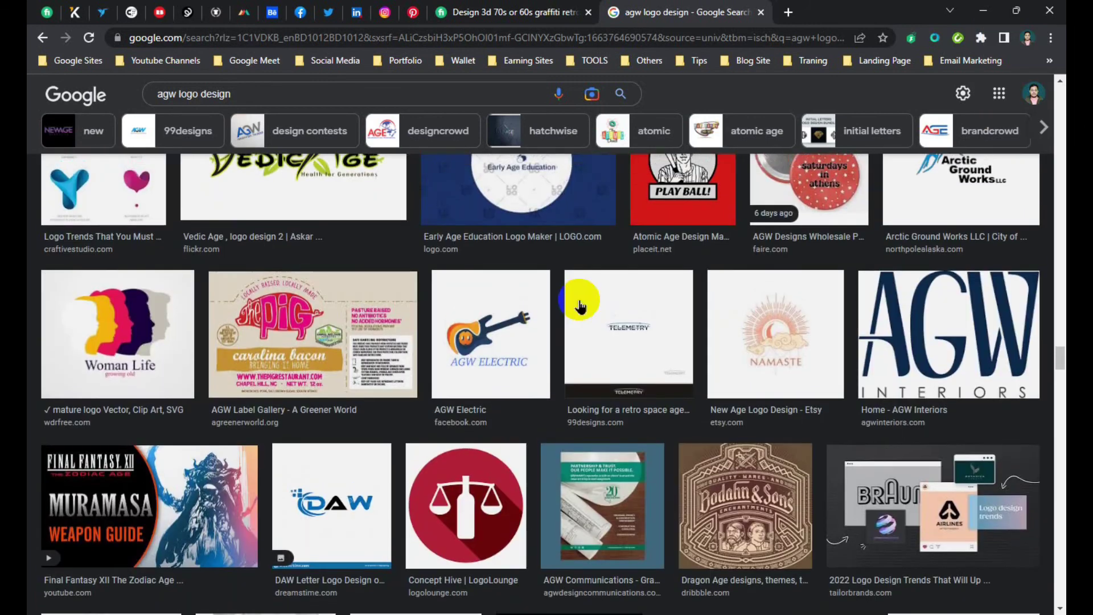
scroll(580, 308, up, 5)
scroll(580, 306, up, 5)
scroll(579, 306, up, 5)
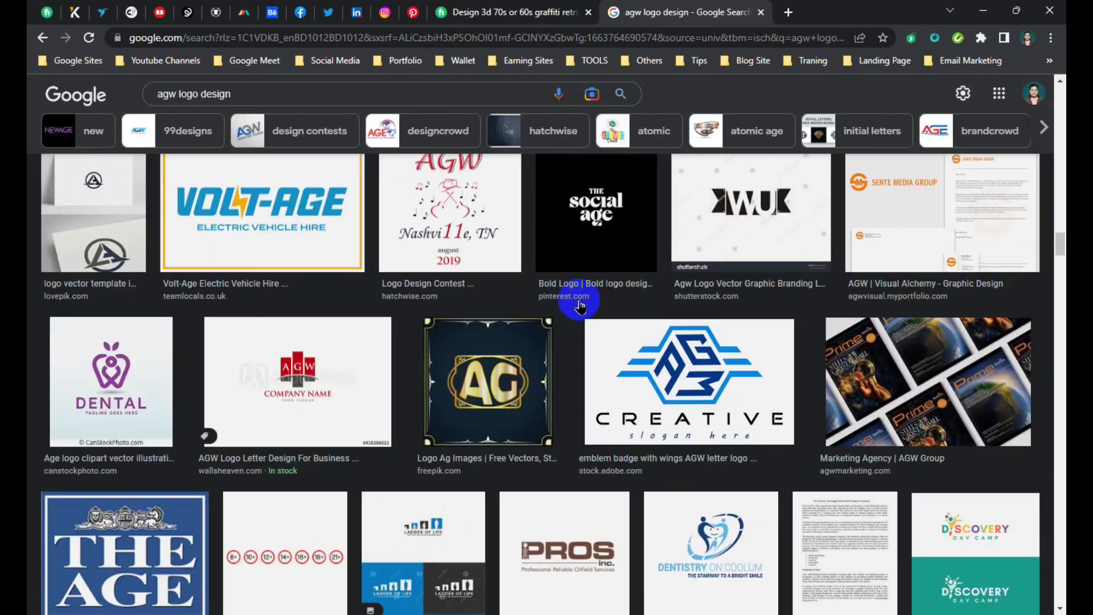
click(761, 12)
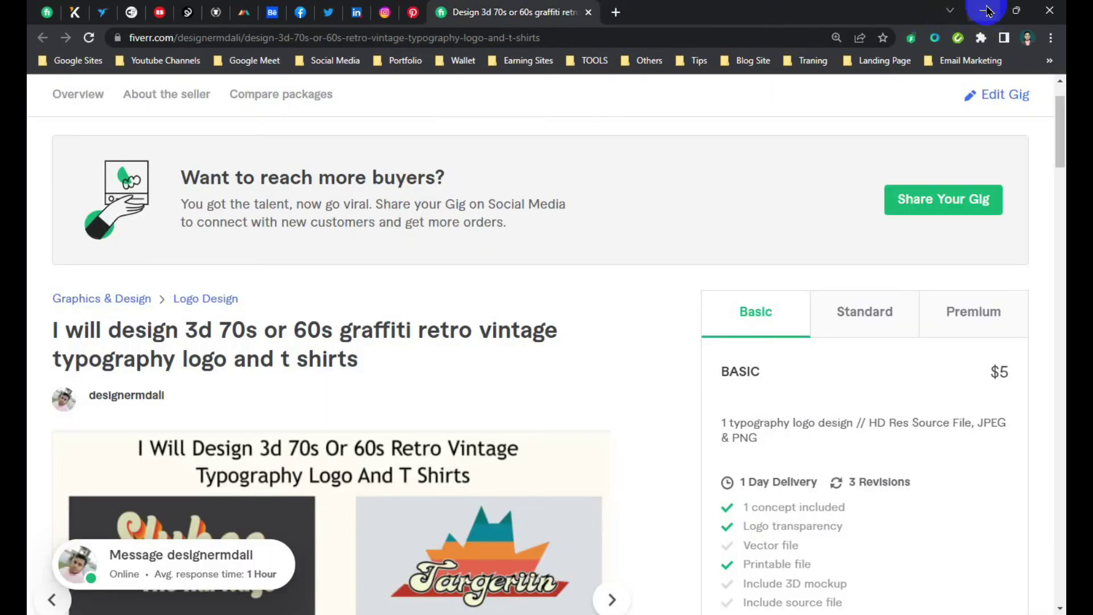
Step: Bring up the Muhurtto IT Education blog homepage and review its three posts and their tags
click(996, 12)
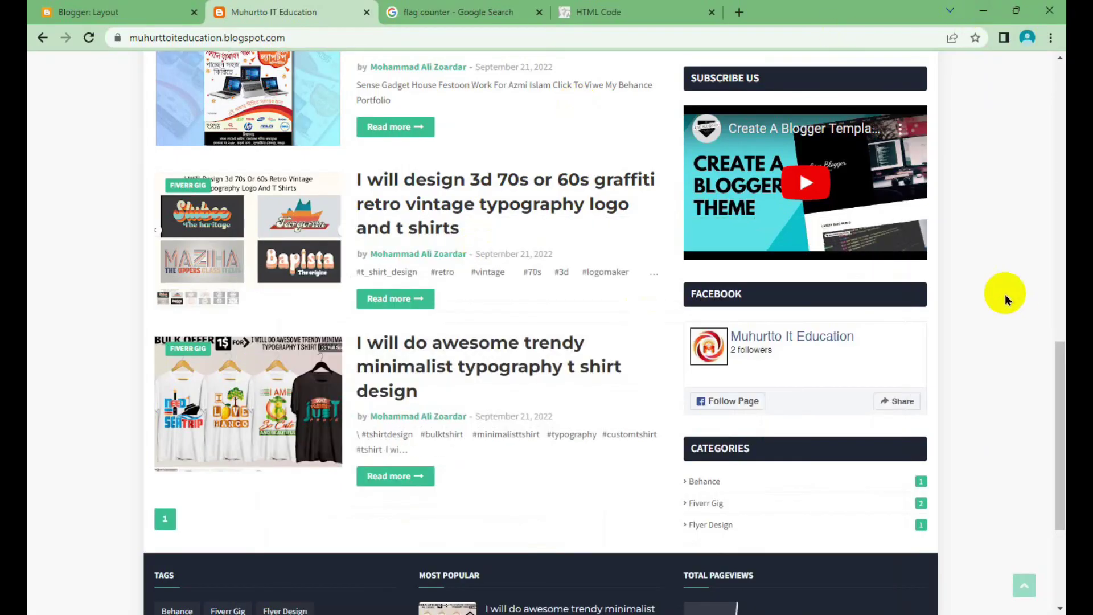
scroll(969, 293, up, 2)
scroll(481, 234, up, 3)
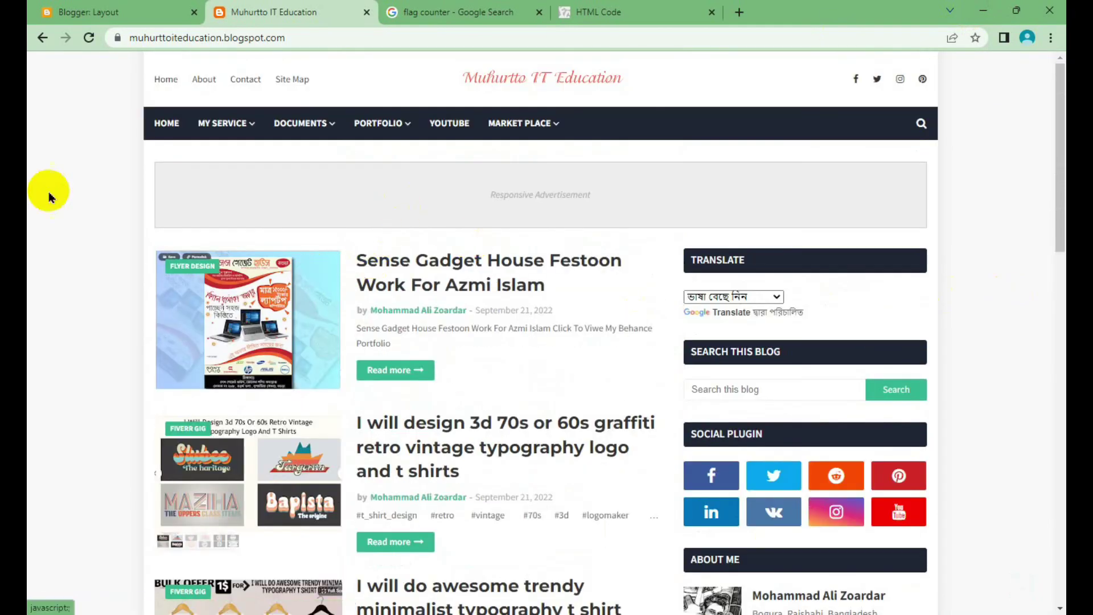
click(164, 126)
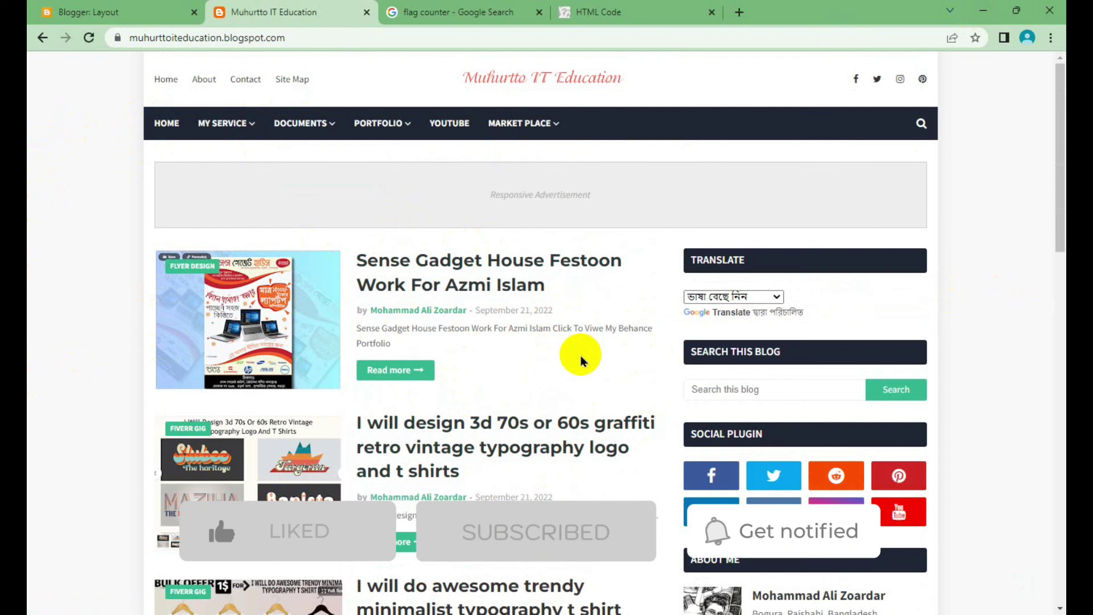
scroll(581, 360, down, 3)
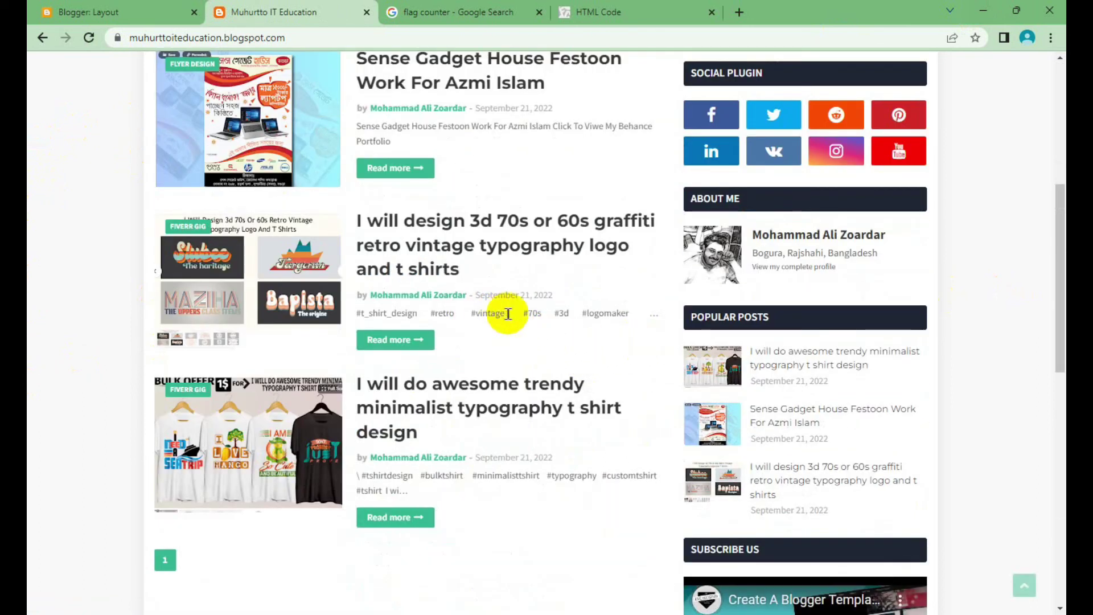
drag(621, 314, 397, 317)
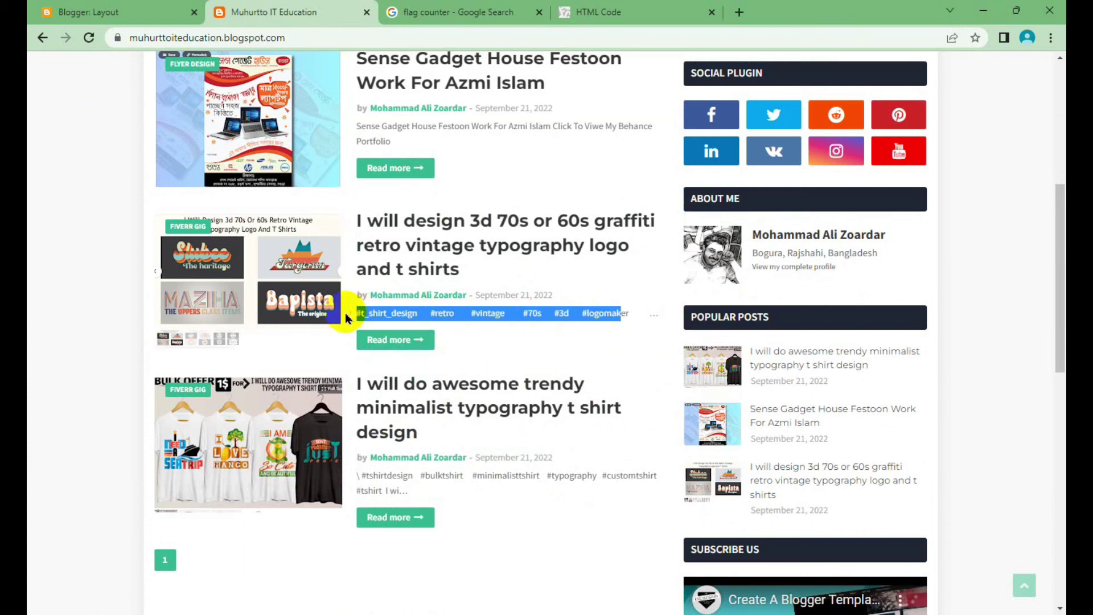
click(614, 343)
scroll(615, 345, up, 1)
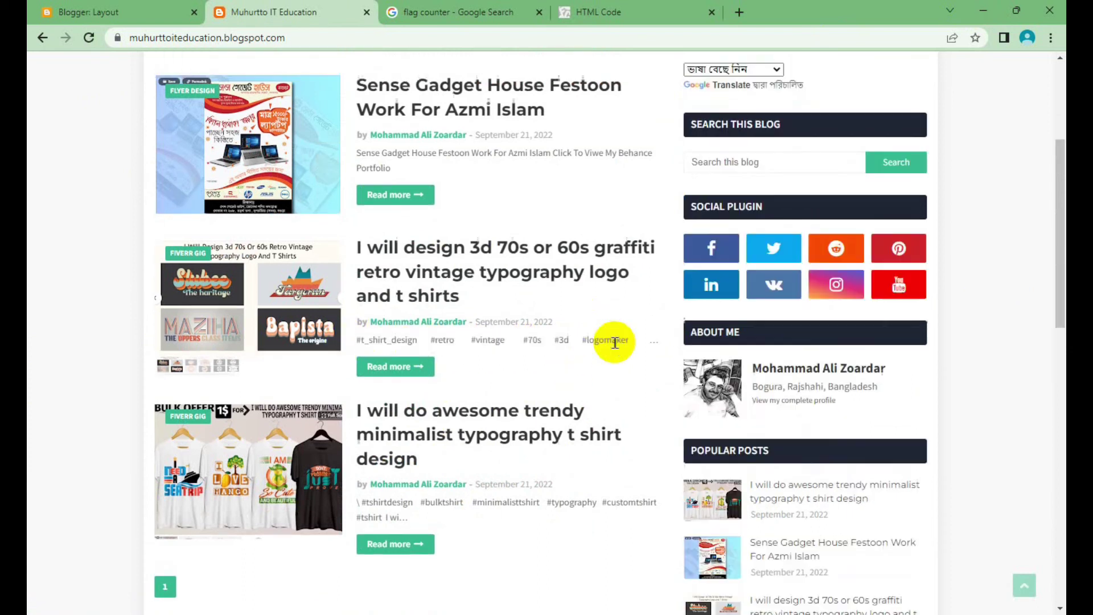
scroll(618, 340, up, 2)
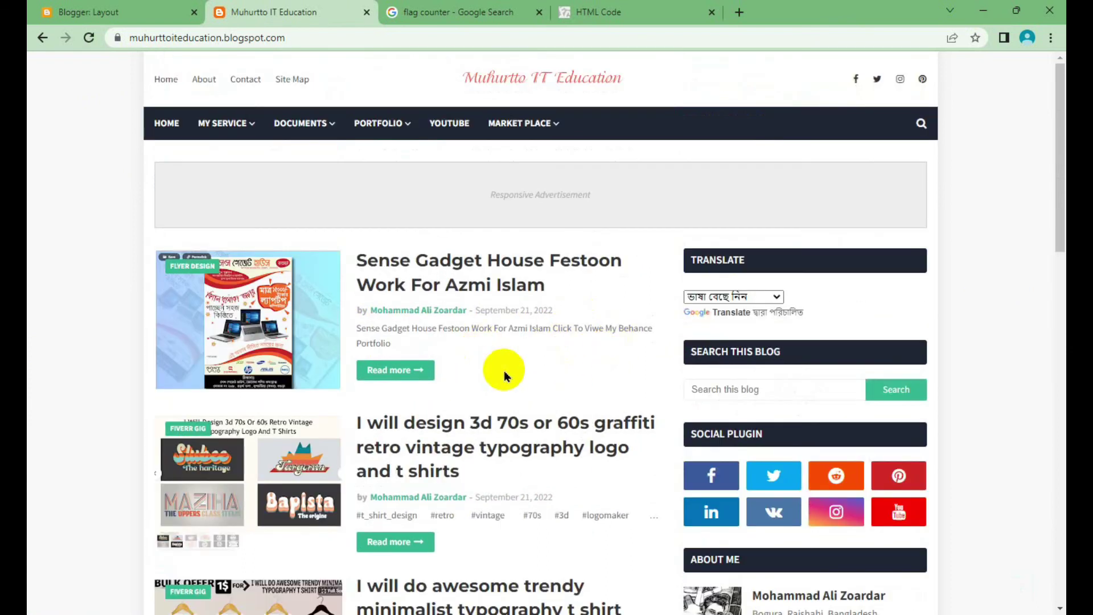
Step: Open the theme's Edit HTML editor from the Theme page's Customize menu
click(122, 12)
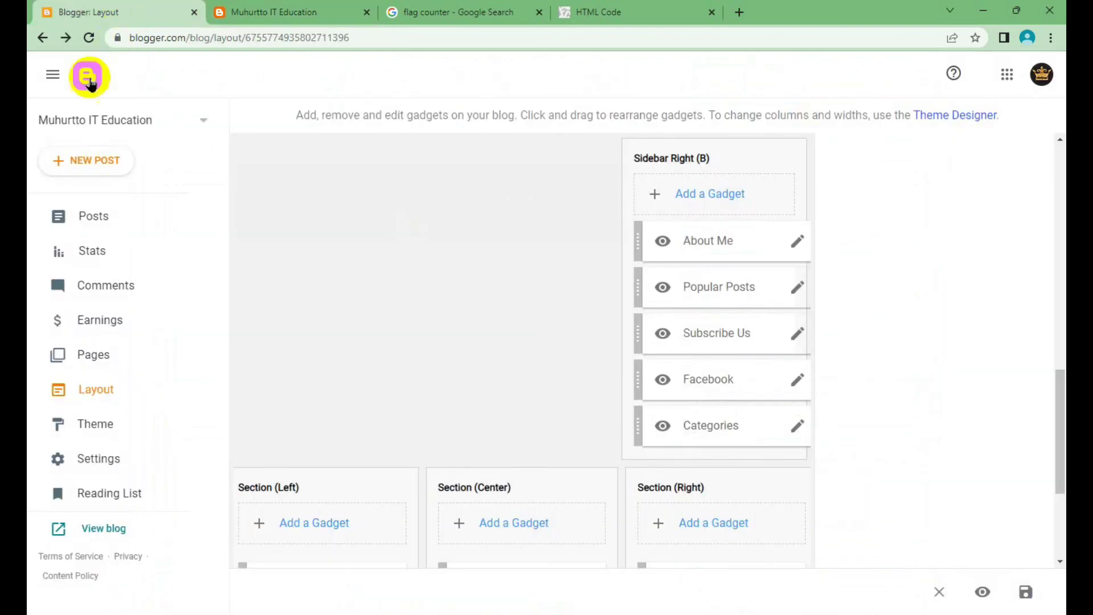
click(118, 457)
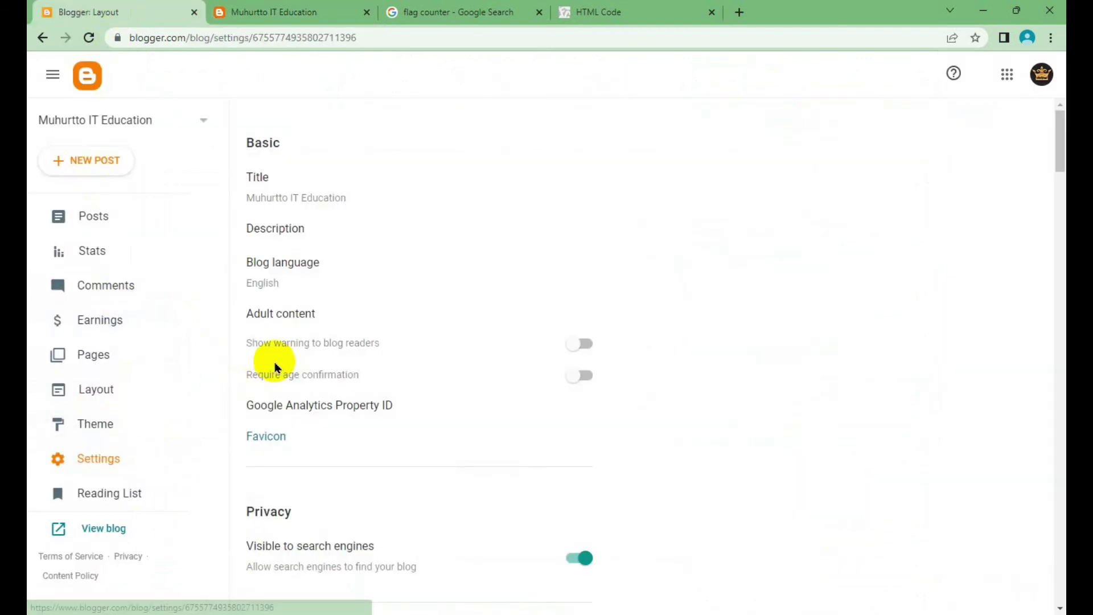
click(96, 427)
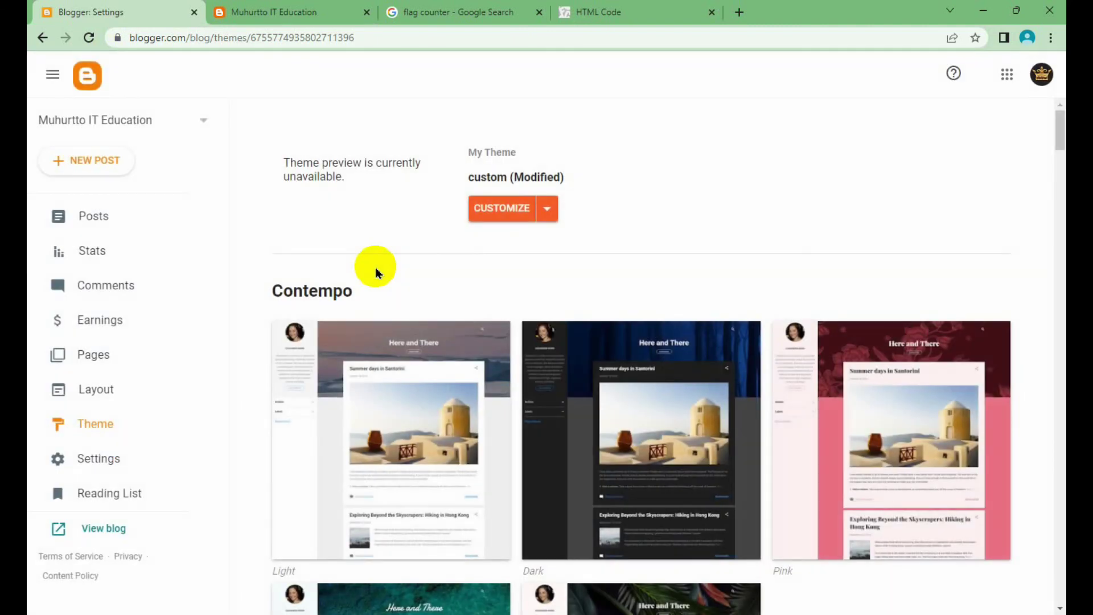
click(549, 208)
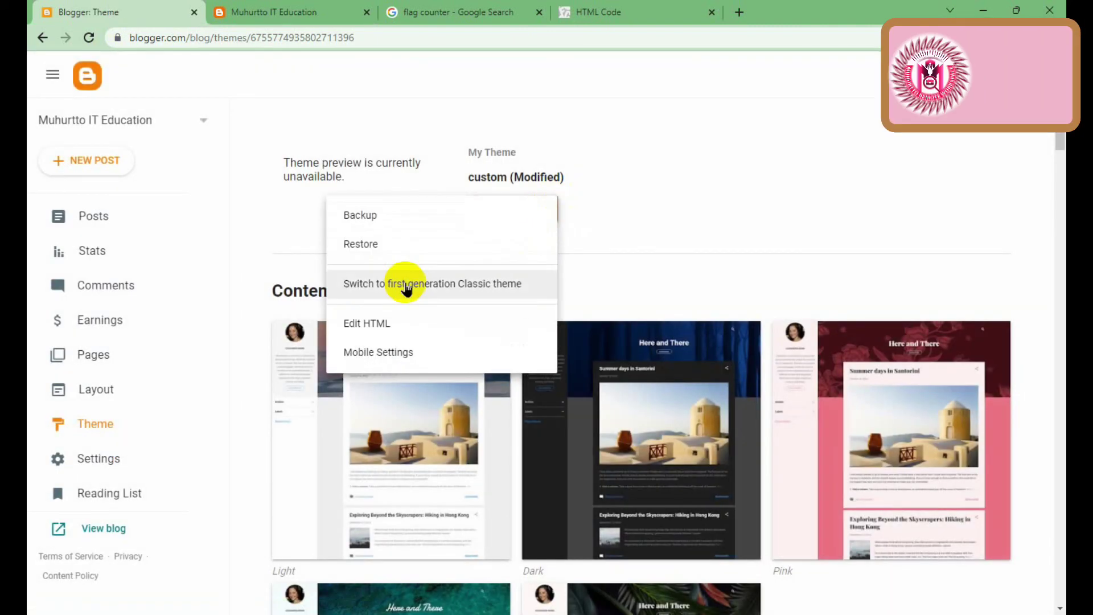
click(398, 319)
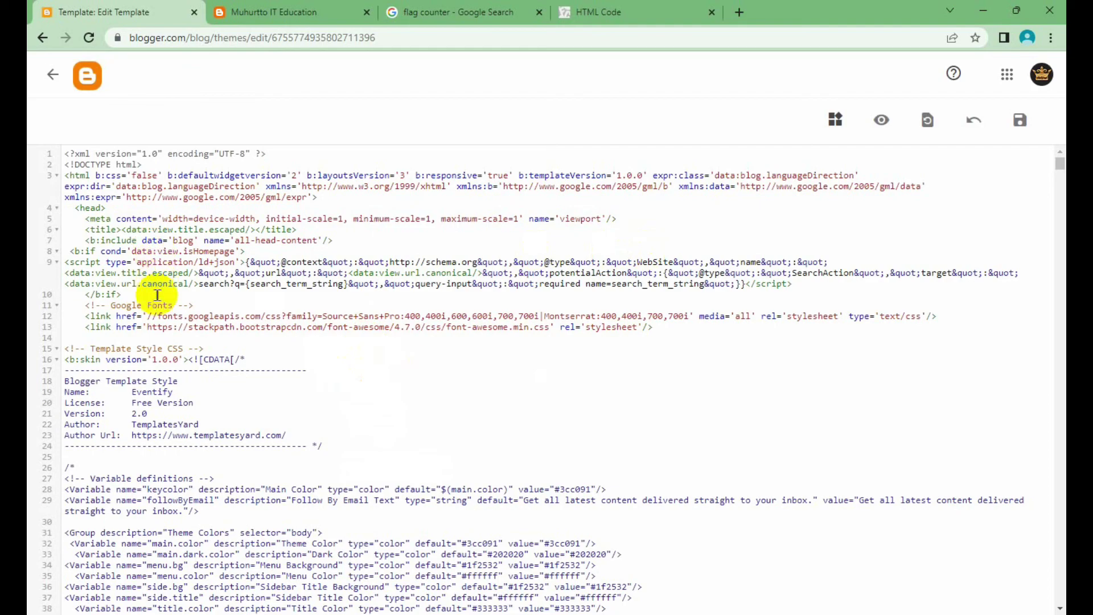
Step: Scroll through the Eventify template code, then return to the Theme page
scroll(393, 341, down, 1)
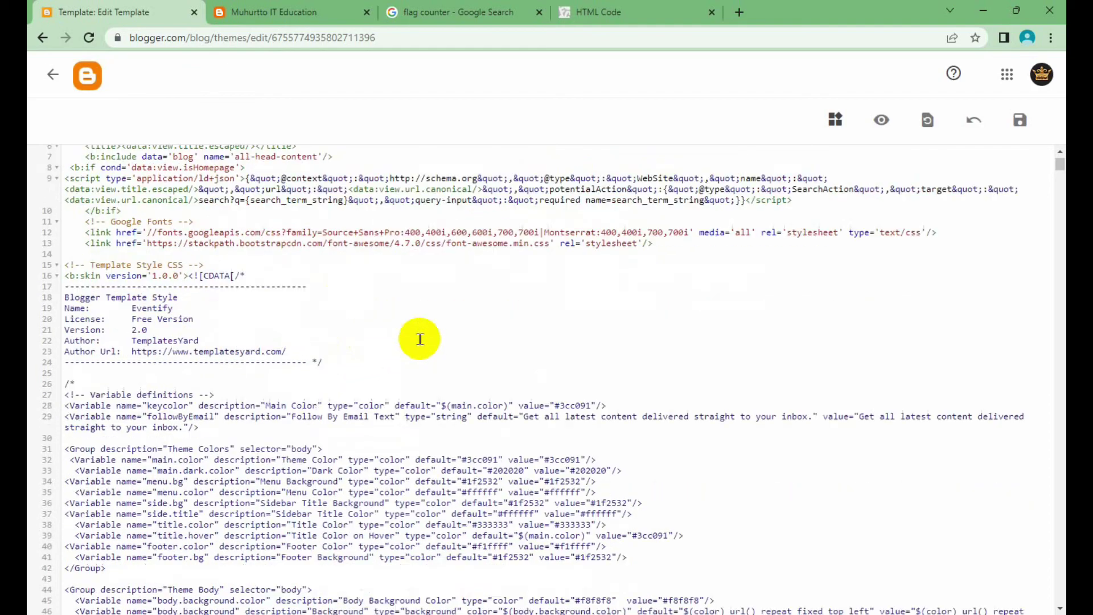
scroll(420, 339, down, 5)
scroll(420, 338, down, 1)
scroll(420, 339, down, 5)
scroll(420, 338, down, 4)
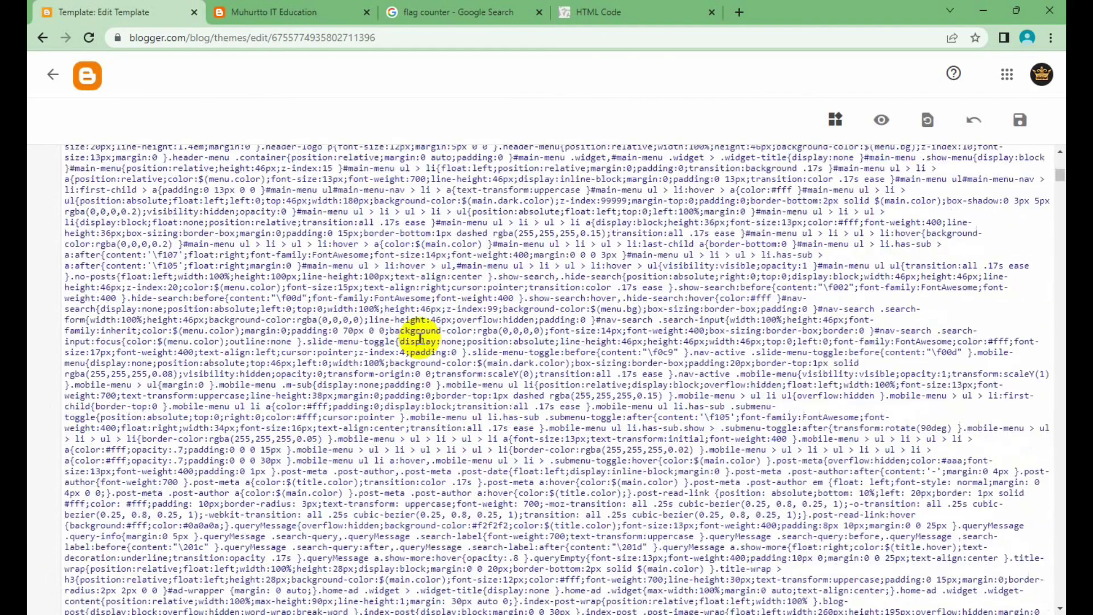
scroll(420, 338, down, 4)
scroll(420, 338, down, 4)
scroll(420, 339, down, 4)
scroll(419, 338, down, 4)
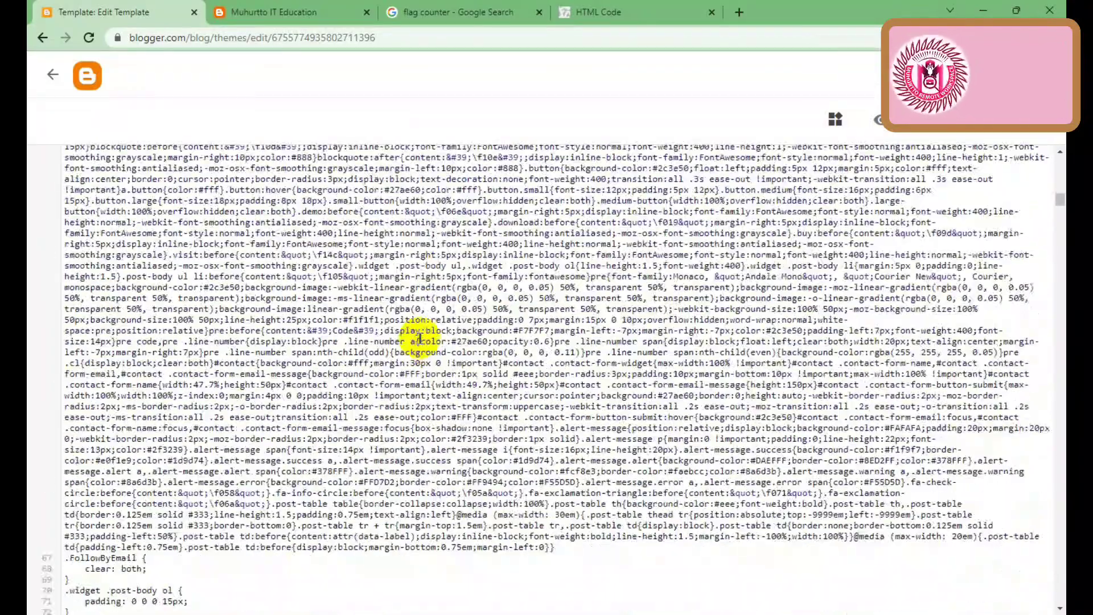
scroll(419, 338, down, 4)
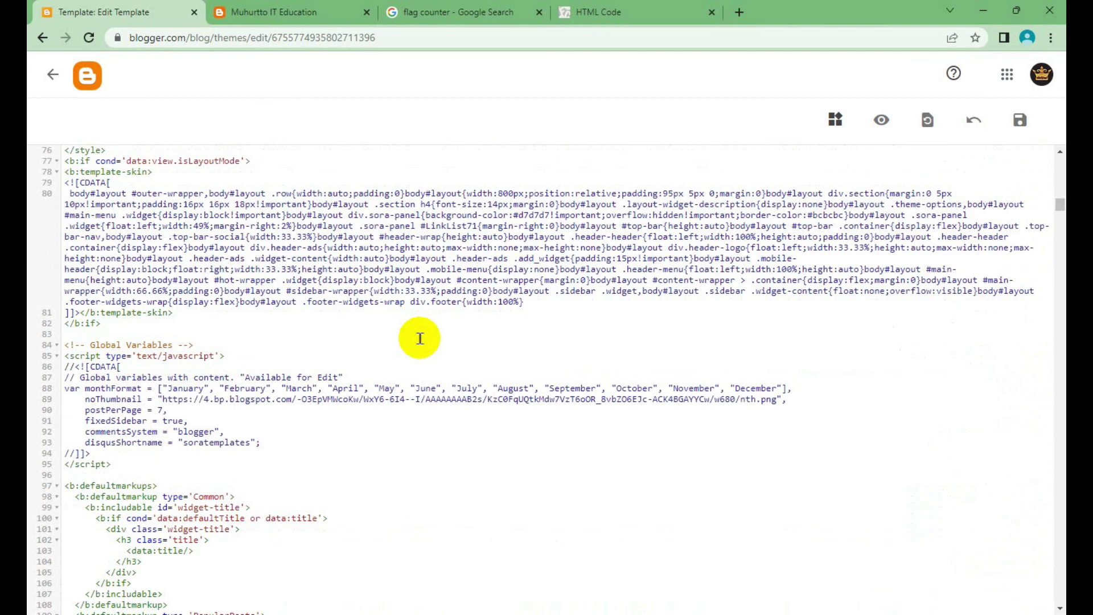
scroll(420, 338, down, 5)
scroll(420, 338, down, 10)
scroll(420, 338, down, 5)
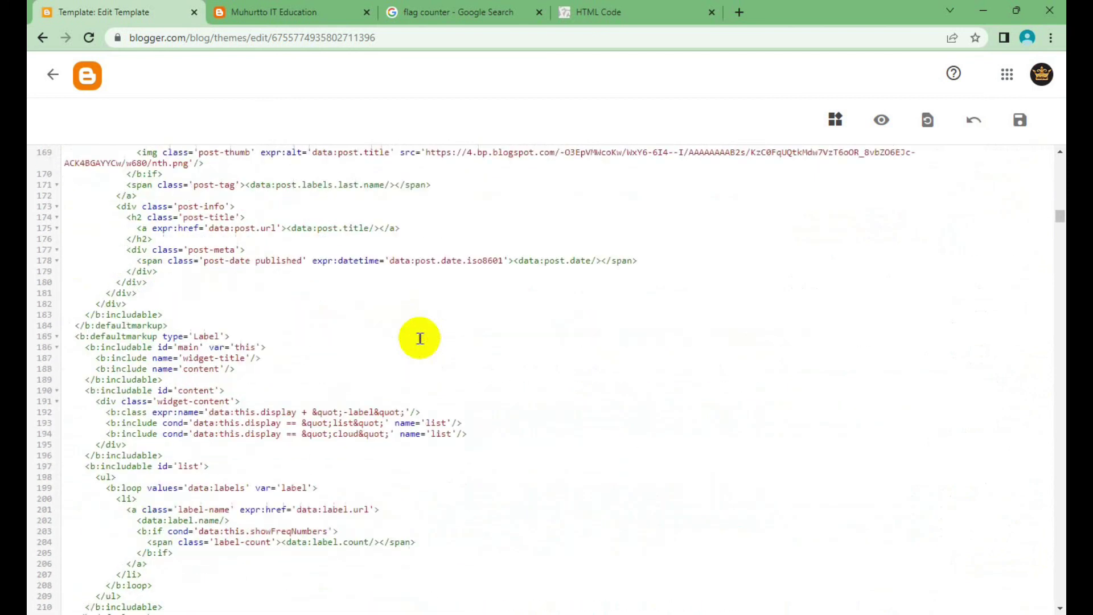
click(48, 73)
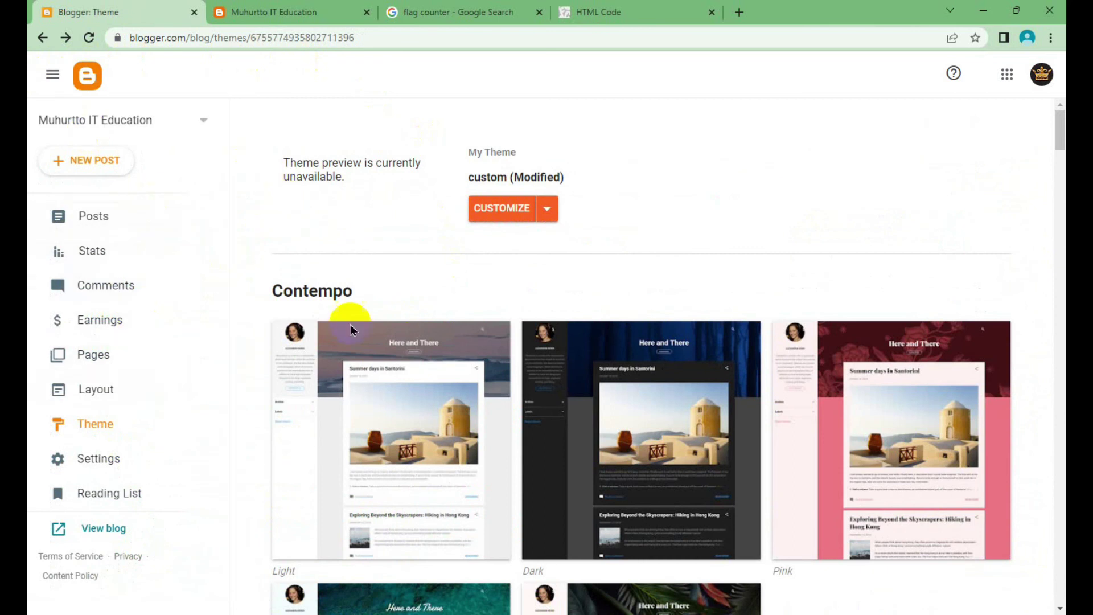
Step: Check the Theme page's Customize options, then go to the Layout page with its gadget sections
click(545, 210)
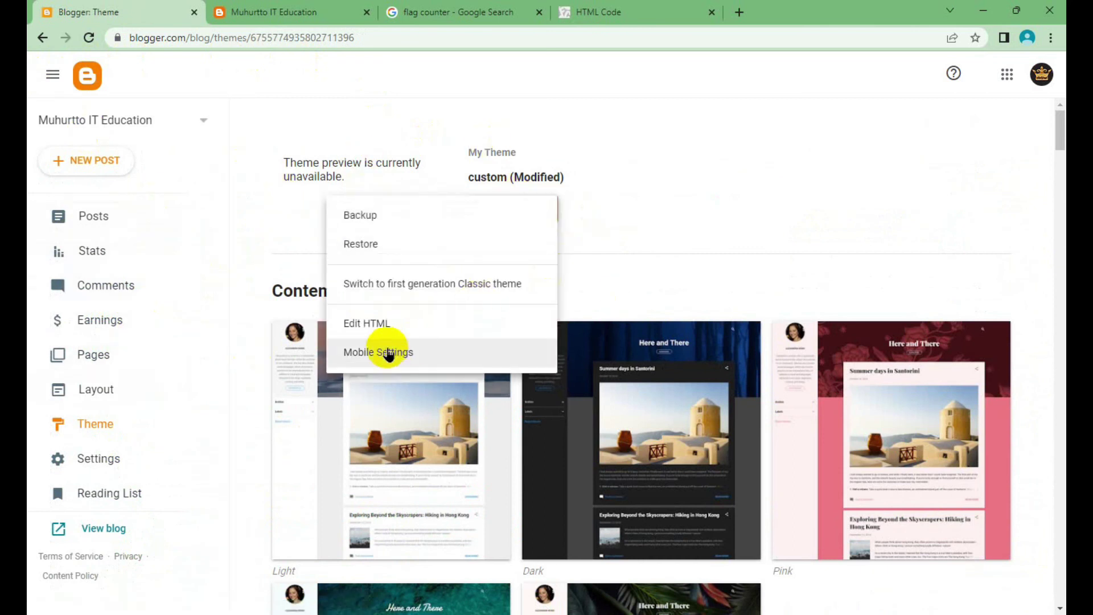
click(719, 203)
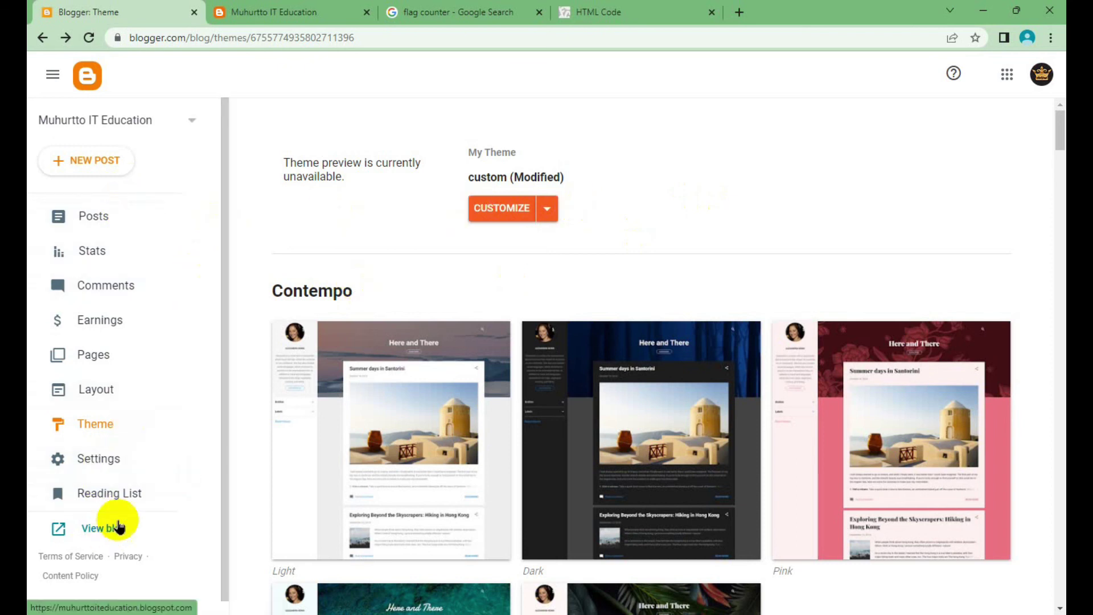
click(549, 214)
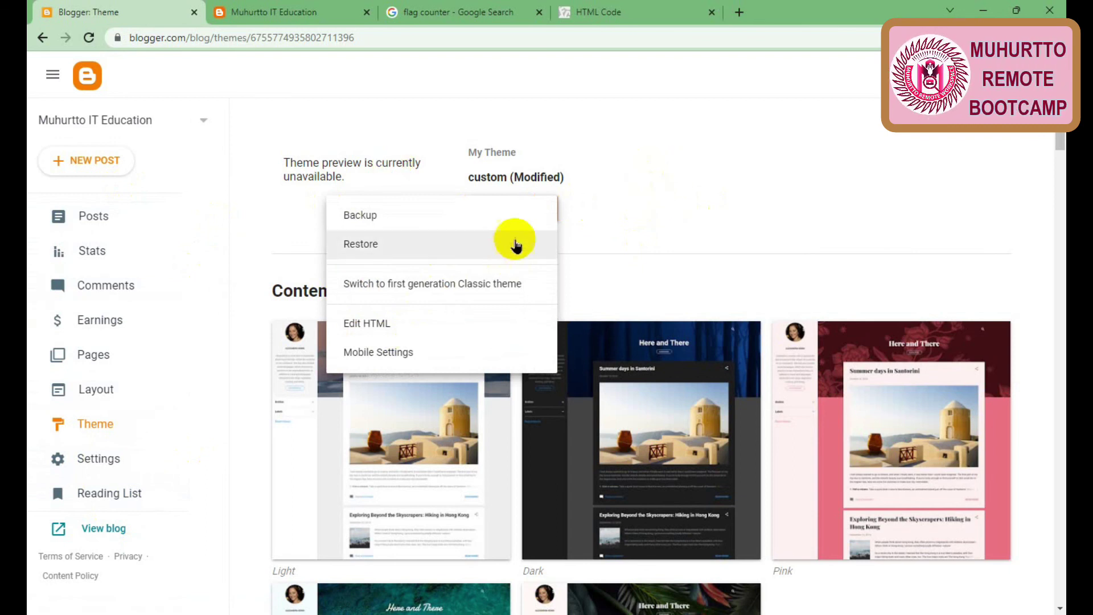
click(652, 215)
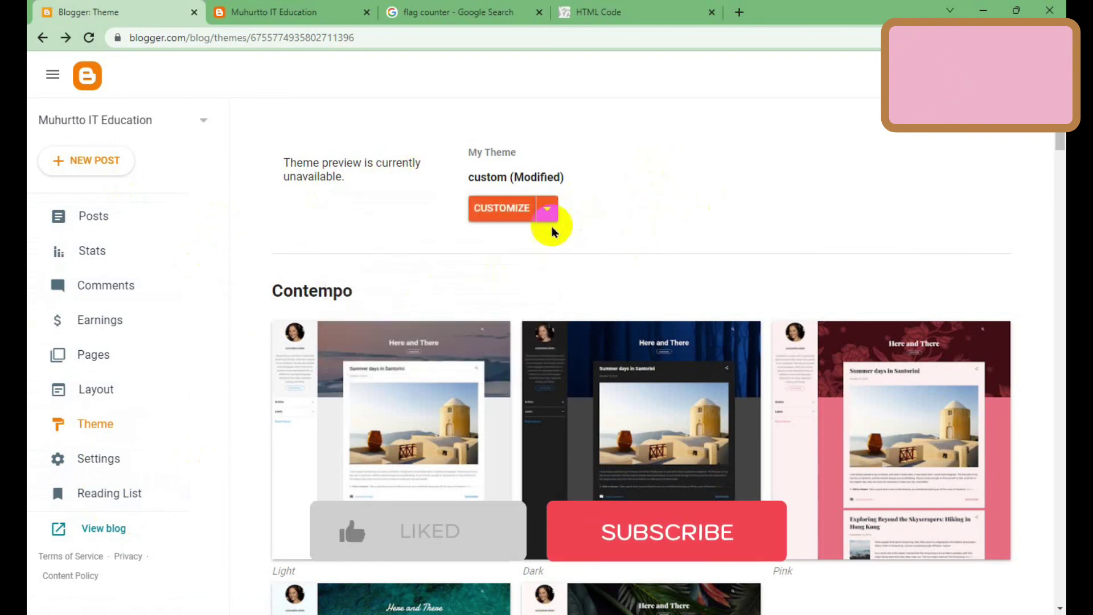
click(122, 398)
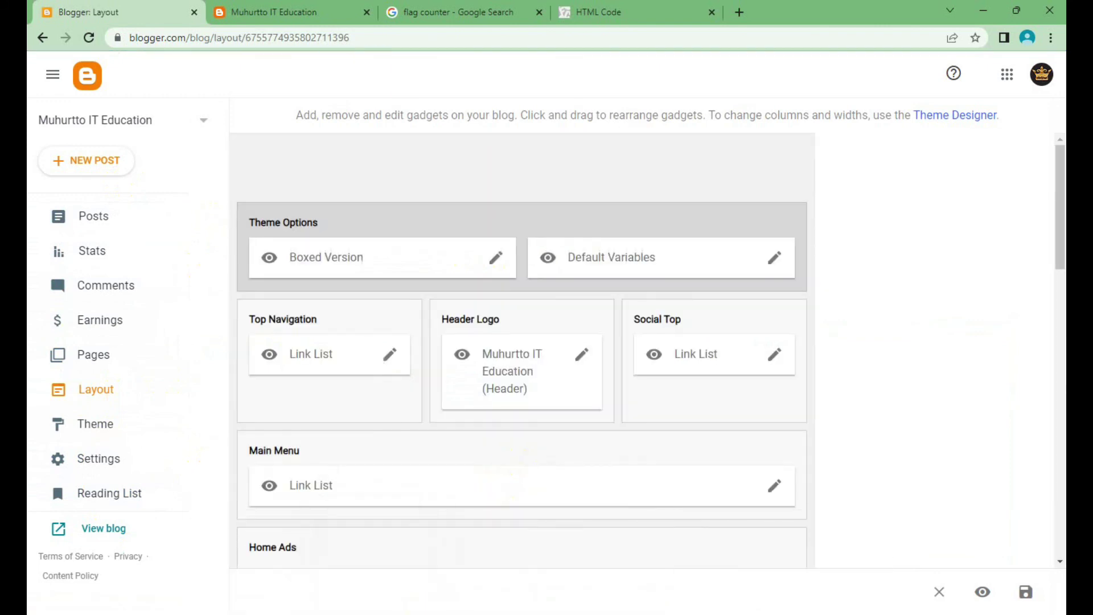
Step: Move past the WhatsApp and Google Meet windows and bring the Blogger browser window to the front
key(alt+Tab)
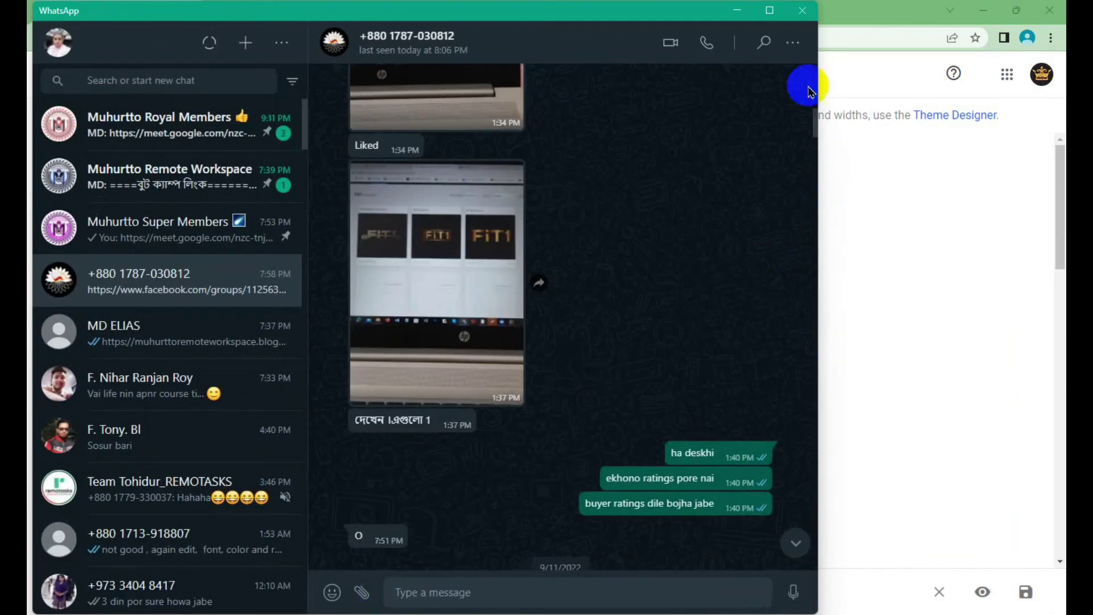
click(741, 10)
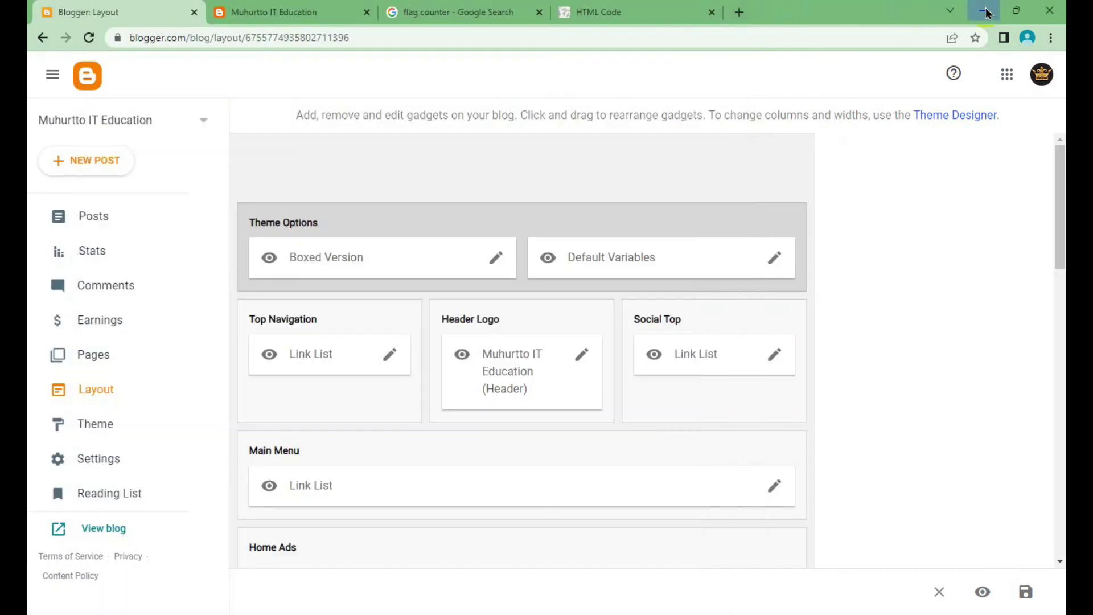
click(987, 12)
click(980, 10)
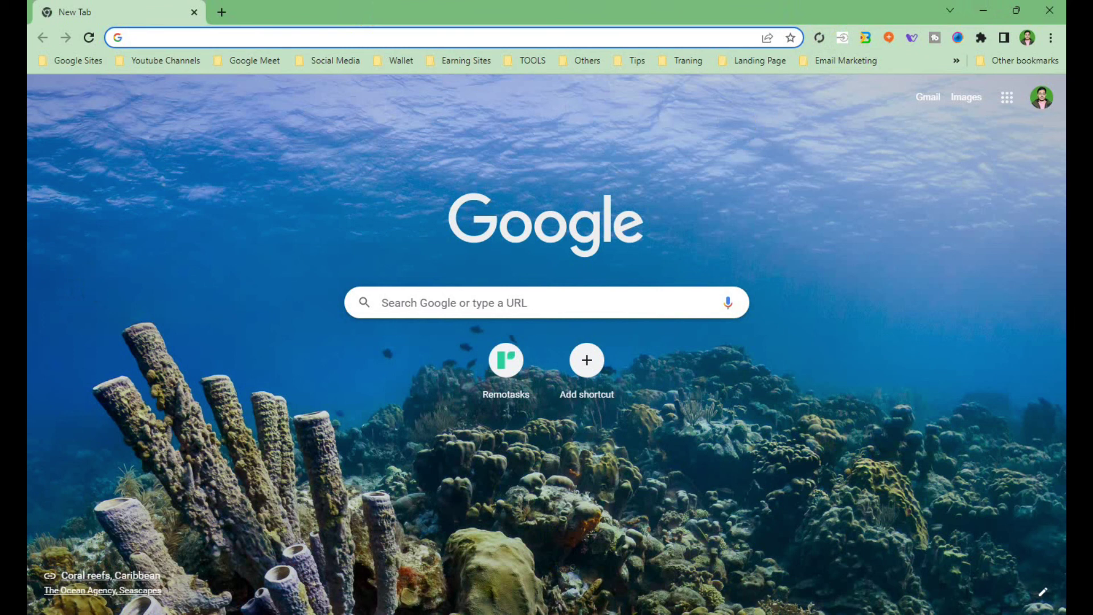
click(724, 547)
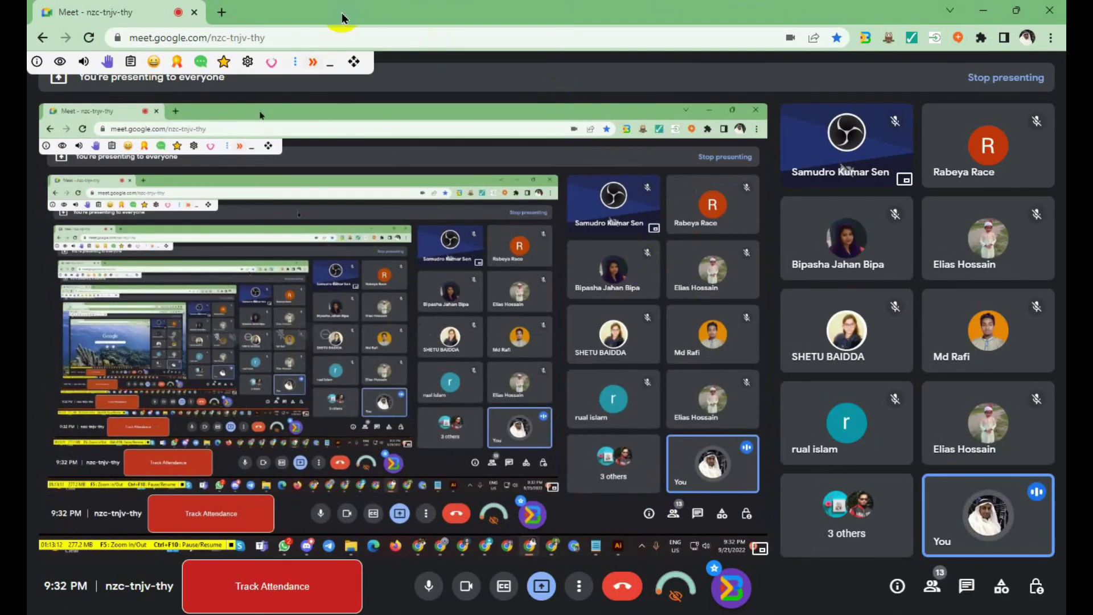
key(ctrl+t)
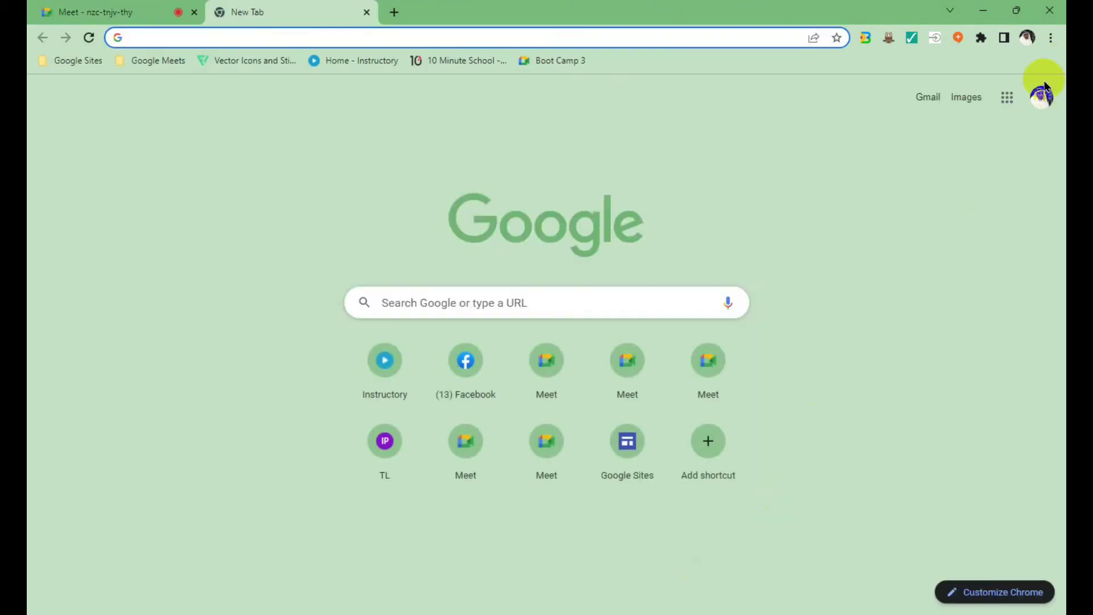
click(1008, 99)
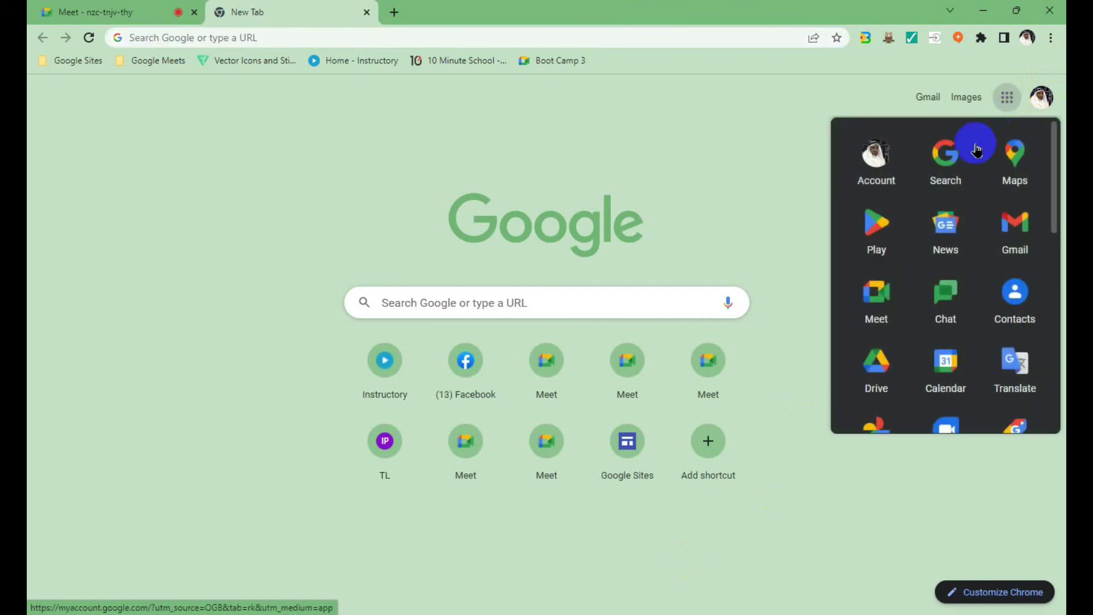
click(827, 309)
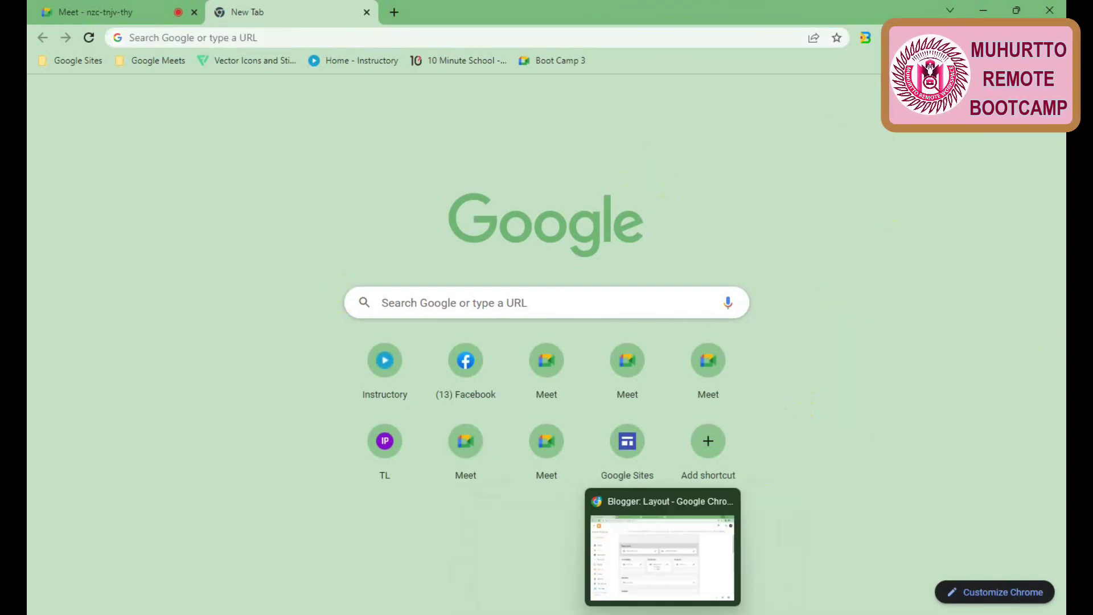
click(663, 558)
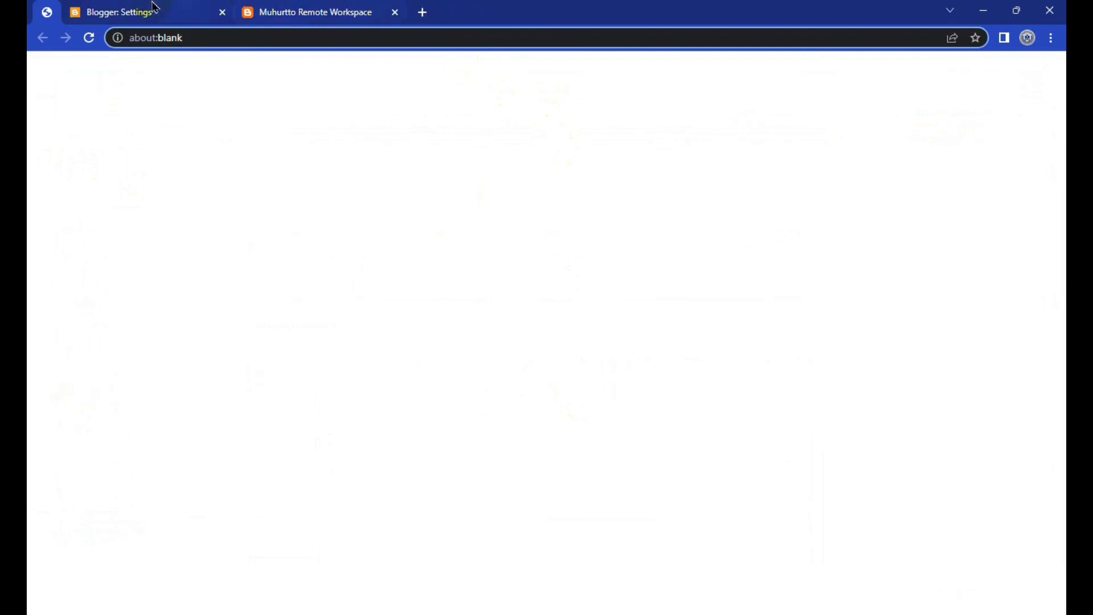
Step: Go to the blog's Pages list via Layout and start a new page
click(91, 11)
click(288, 12)
click(111, 12)
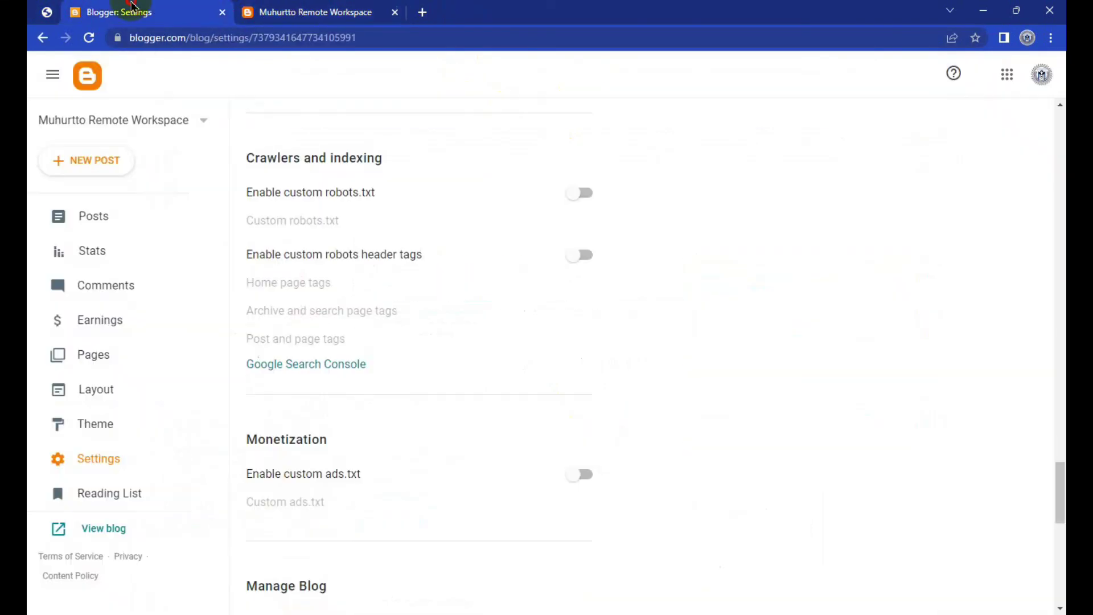
click(43, 38)
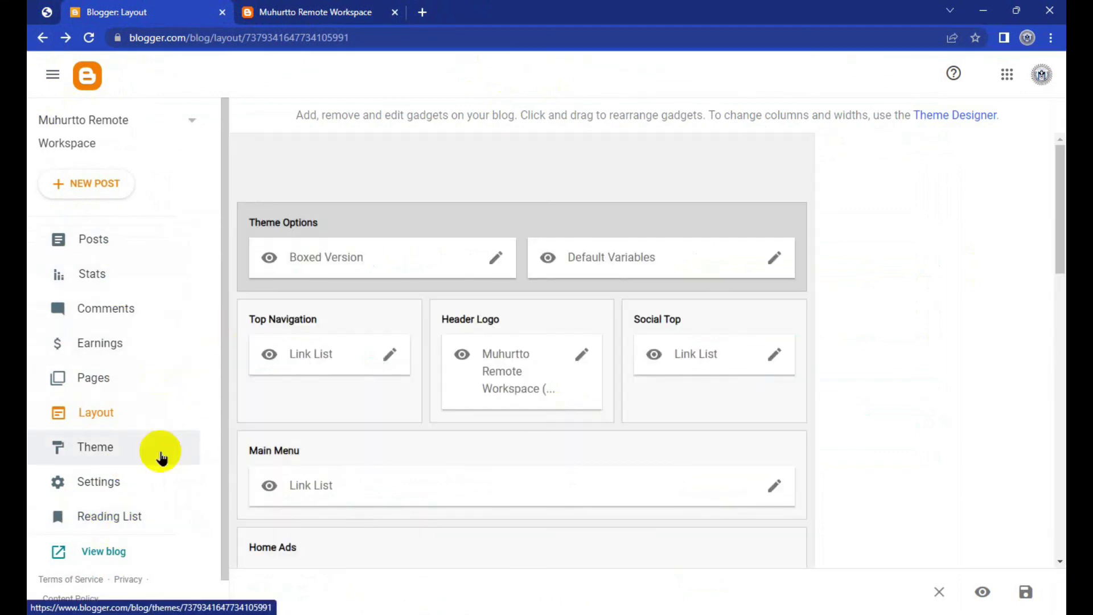
click(93, 381)
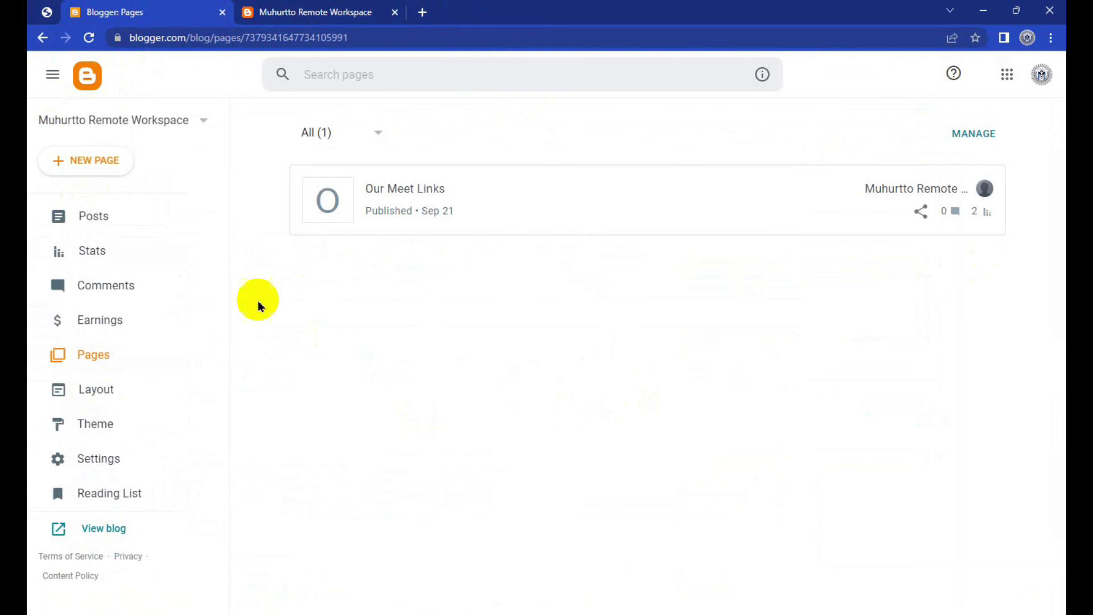
click(93, 184)
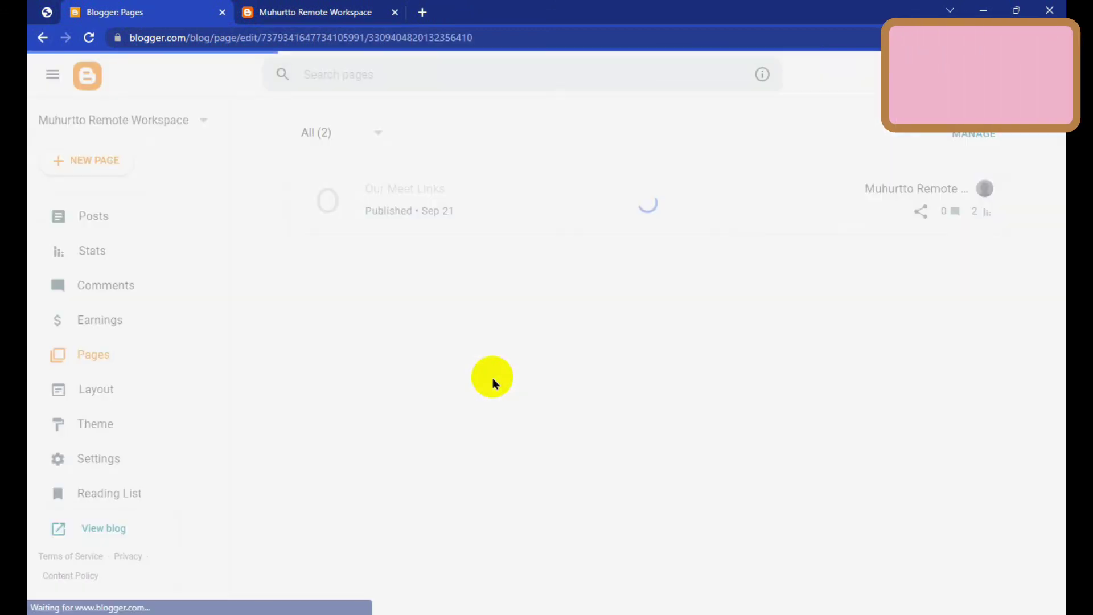
Step: Type trial text beginning 'Download Some' into the new page body
click(324, 135)
text(Download)
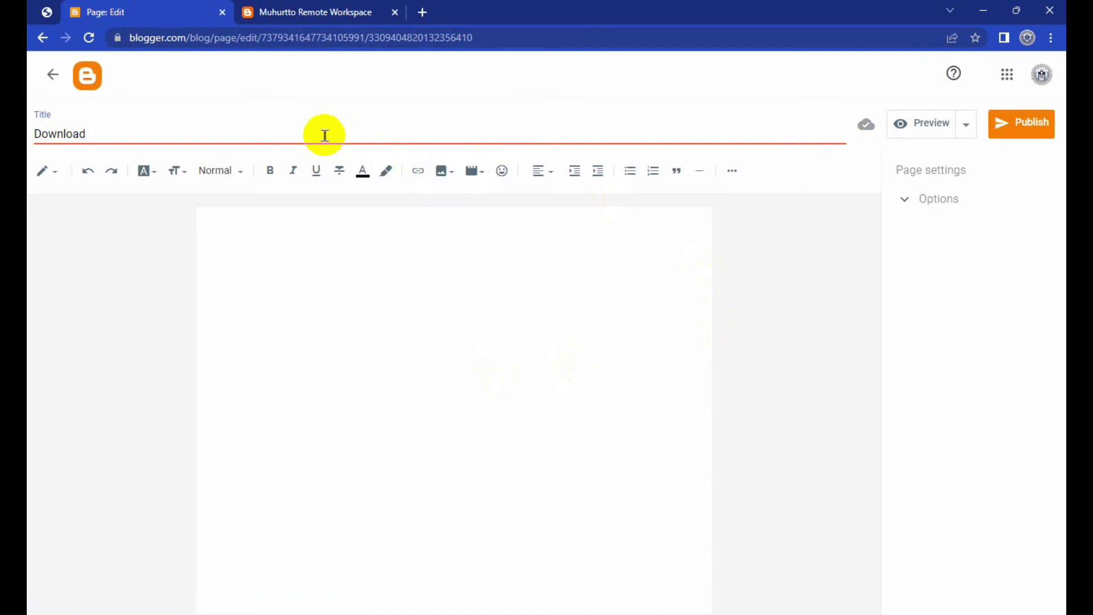
click(355, 258)
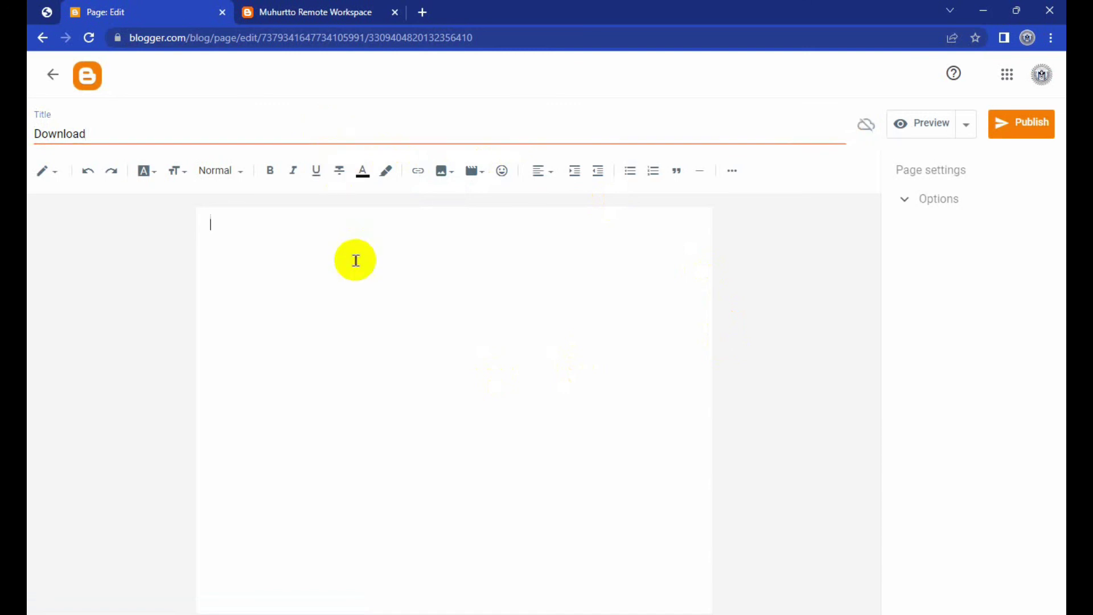
text(Download Some P)
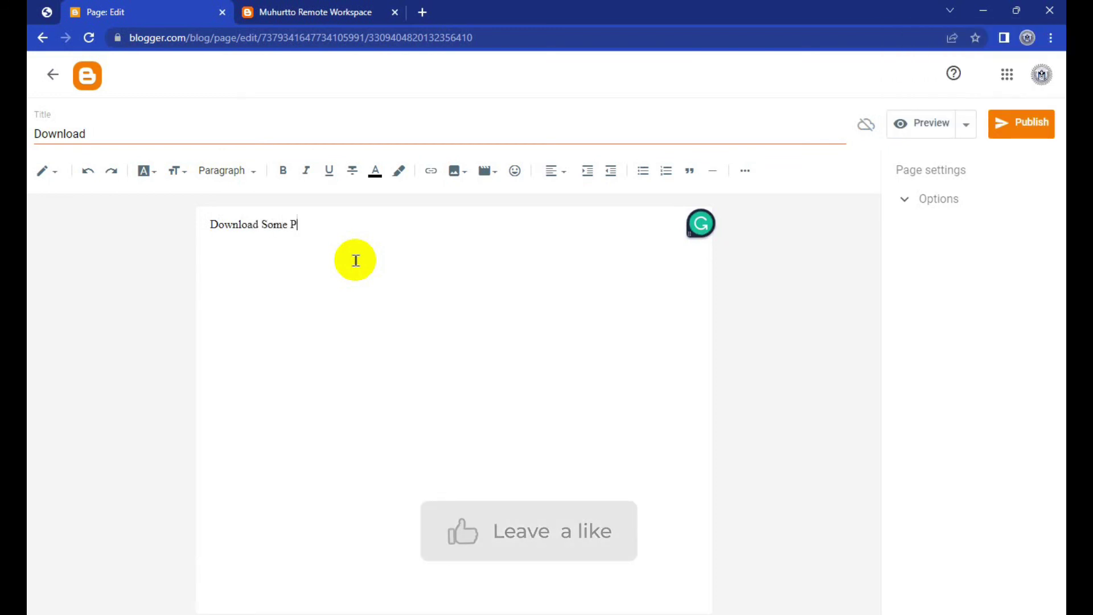
key(BackSpace)
text(a)
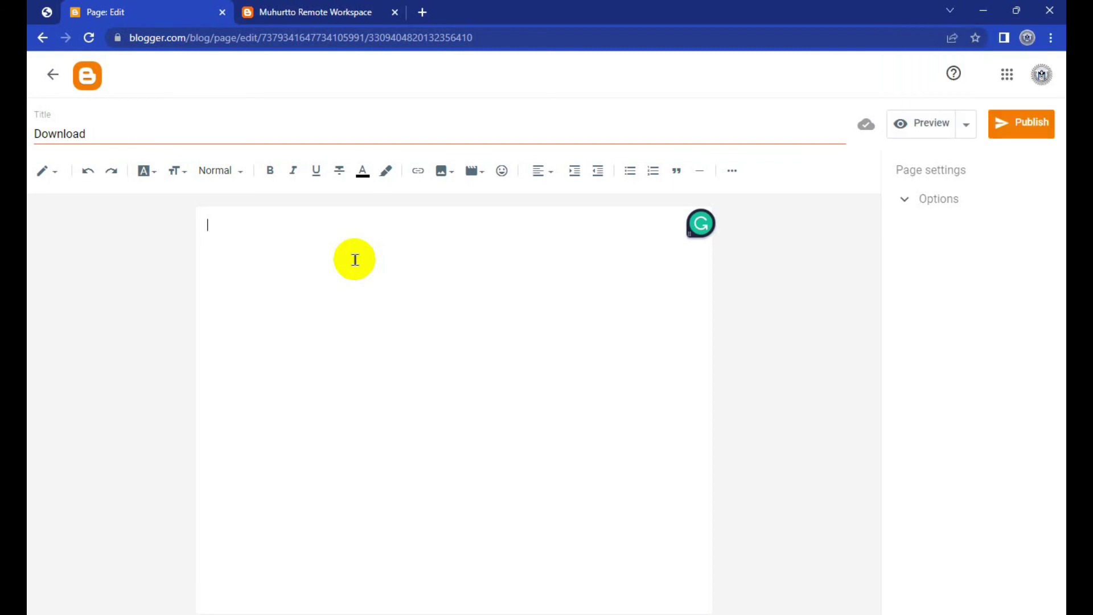
Step: Discard the 'Download' draft page from the pages list
click(38, 72)
mouse_move(647, 199)
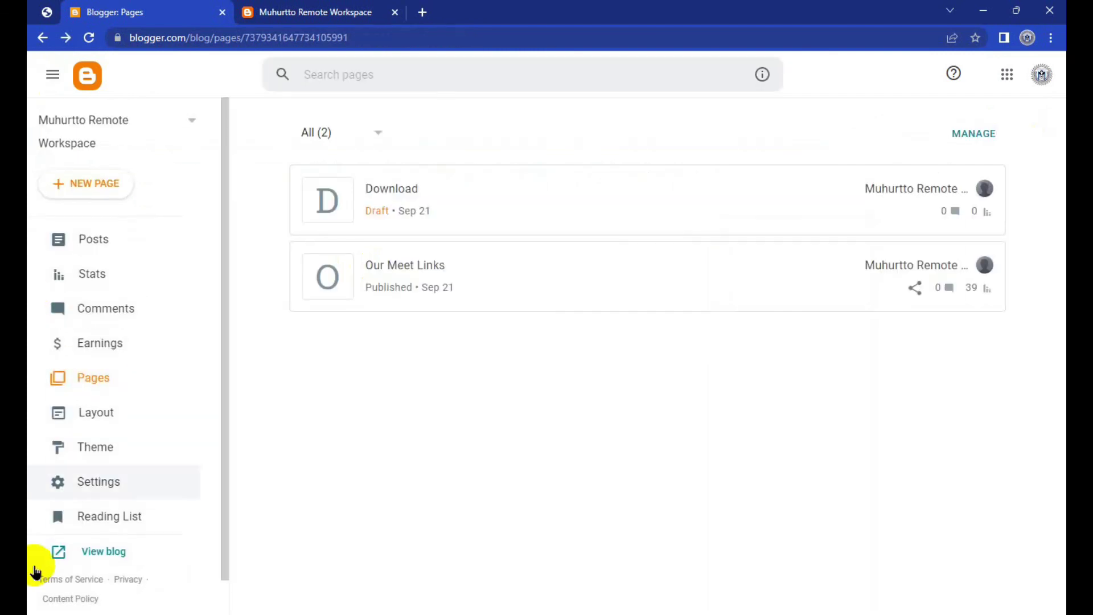
click(924, 189)
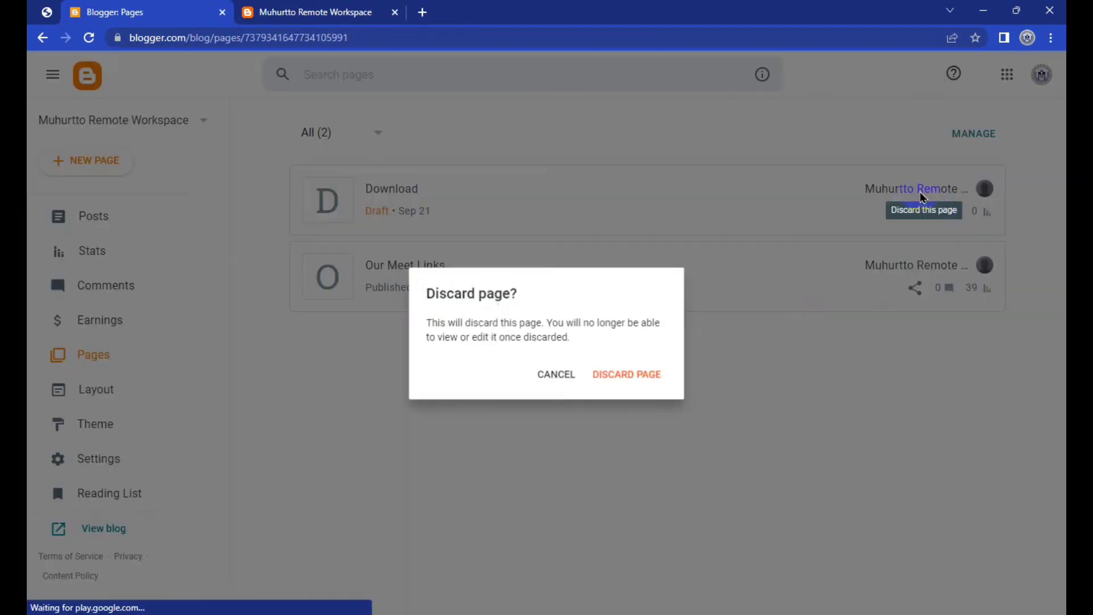
click(619, 377)
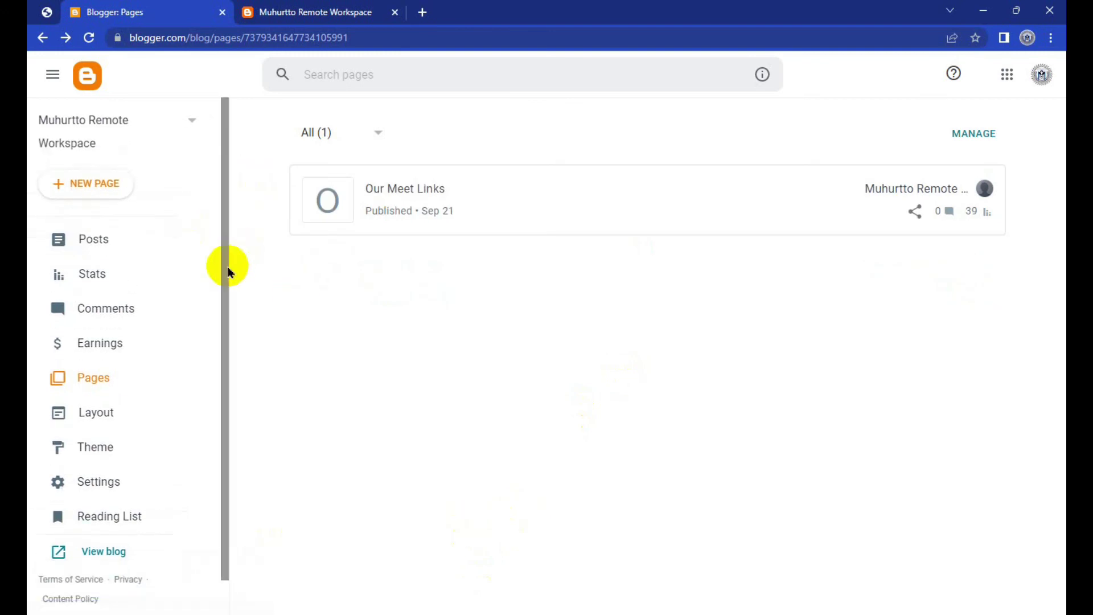
Step: Start another new untitled page, and enter 'adobe' in a new browser tab
click(108, 183)
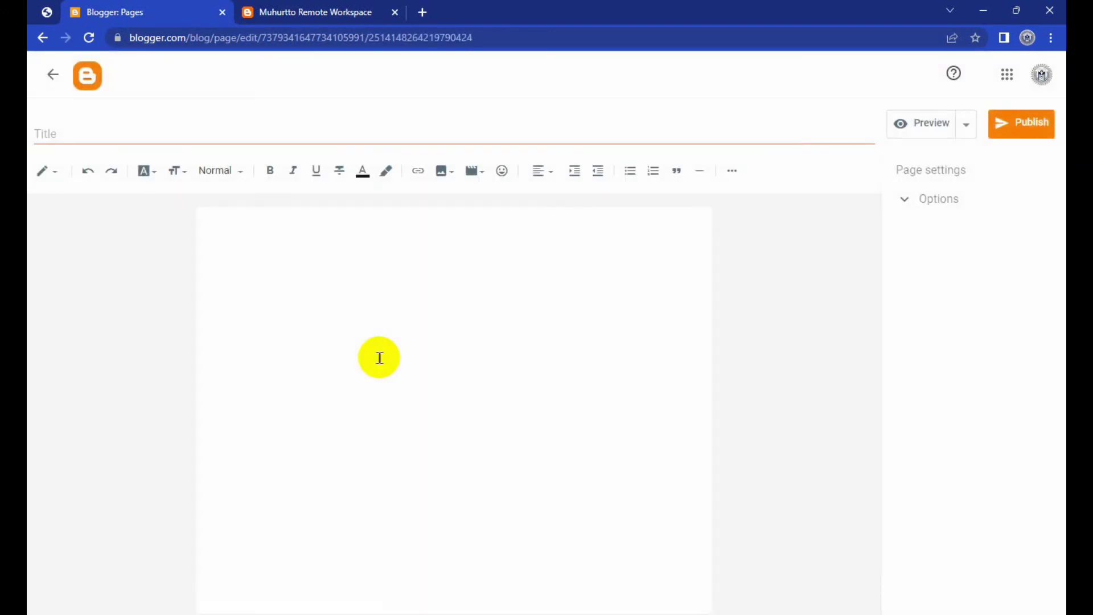
click(329, 259)
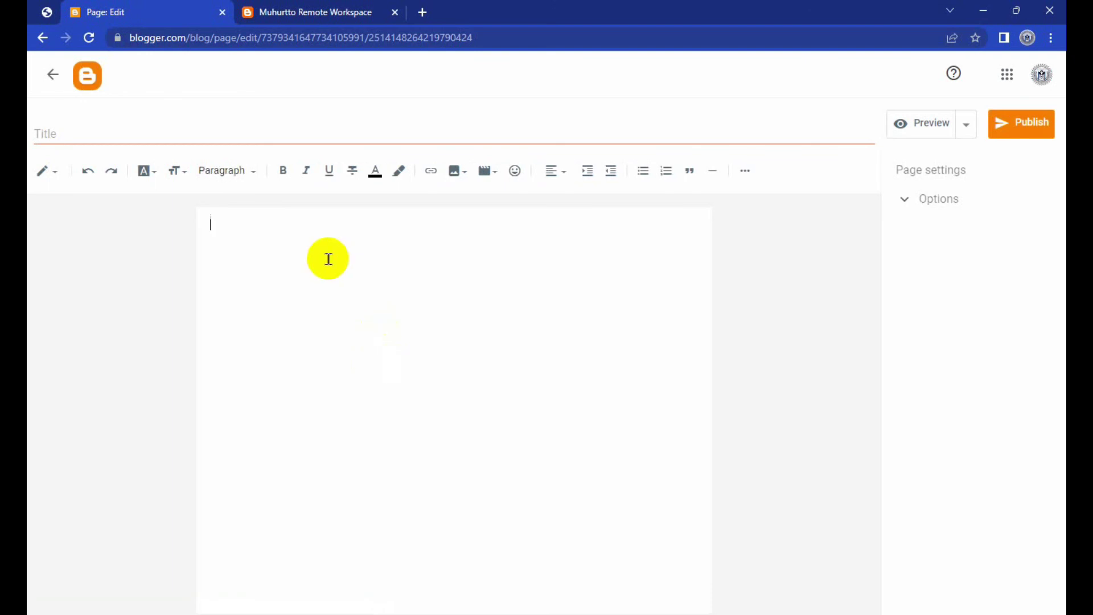
click(423, 12)
text(ado)
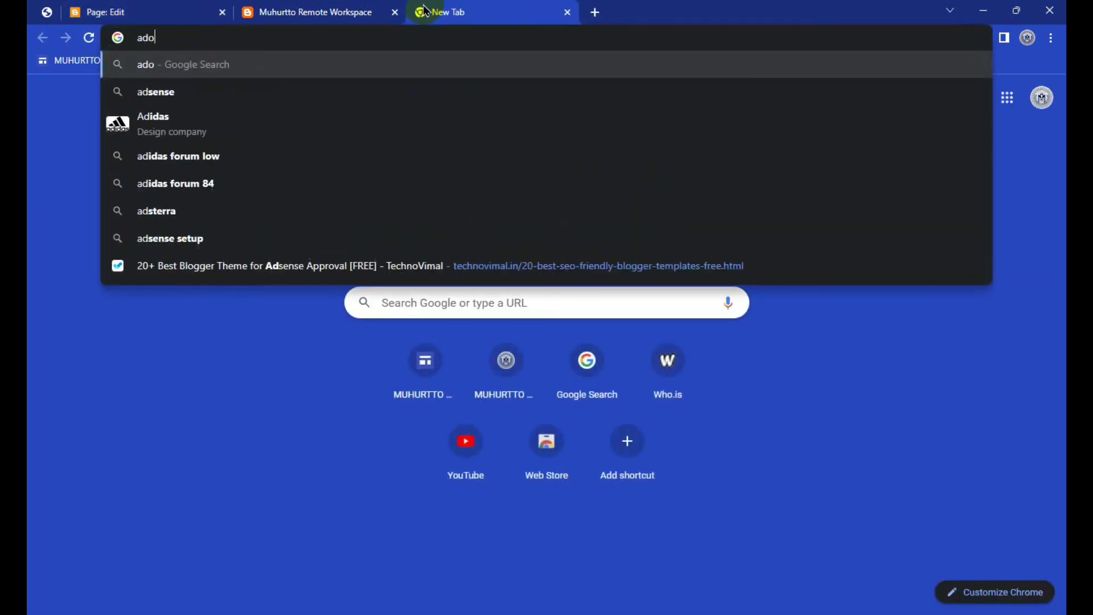
text(be)
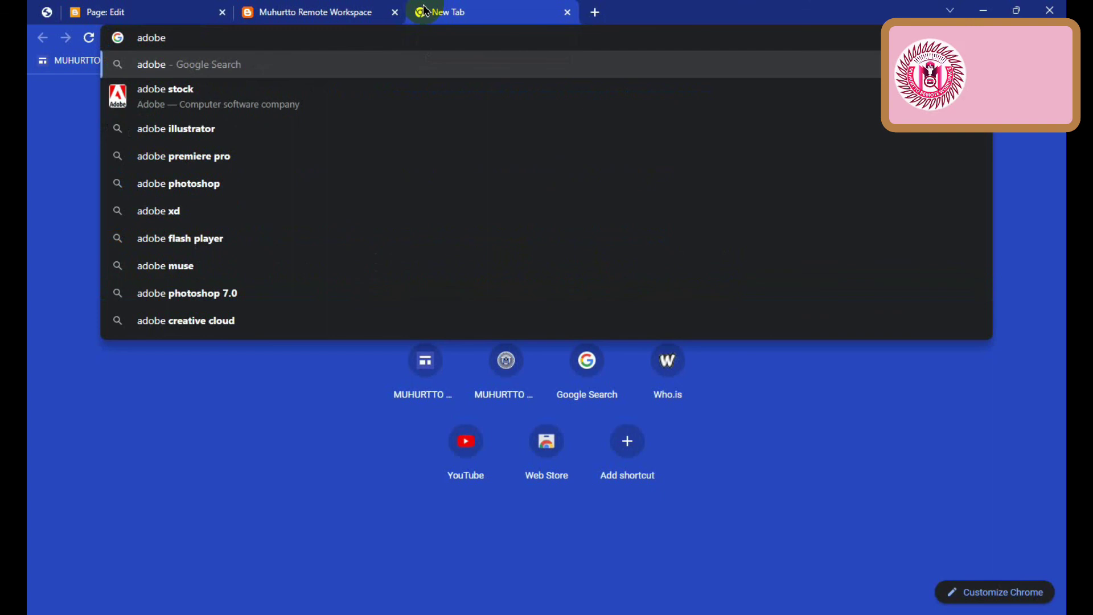
Step: Search images for adobe photoshop and copy the Knowledgecom Adobe Photoshop logo image
click(208, 183)
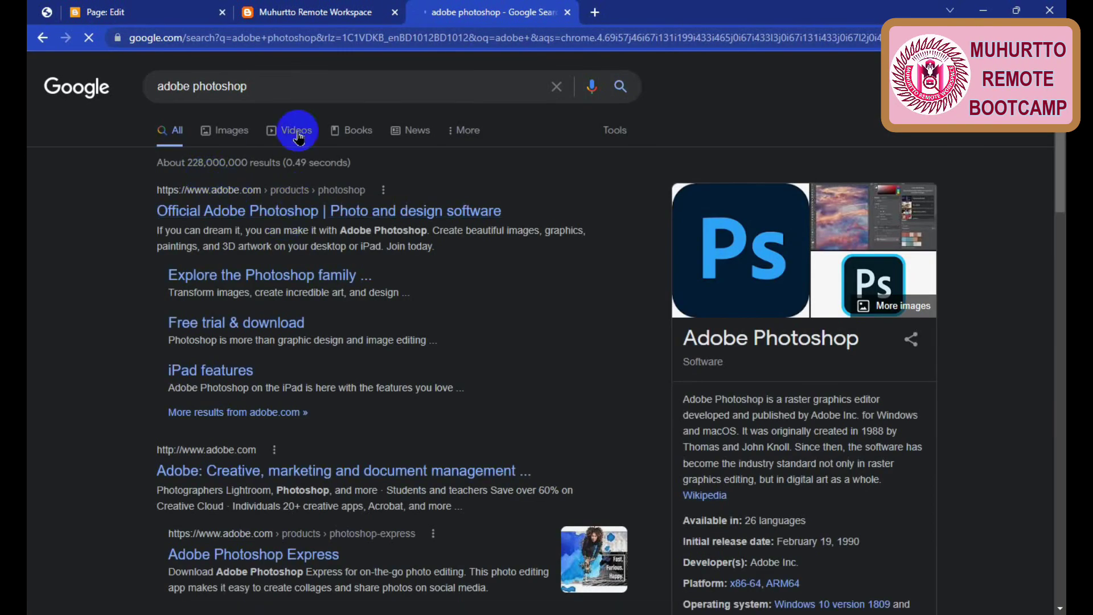
click(244, 137)
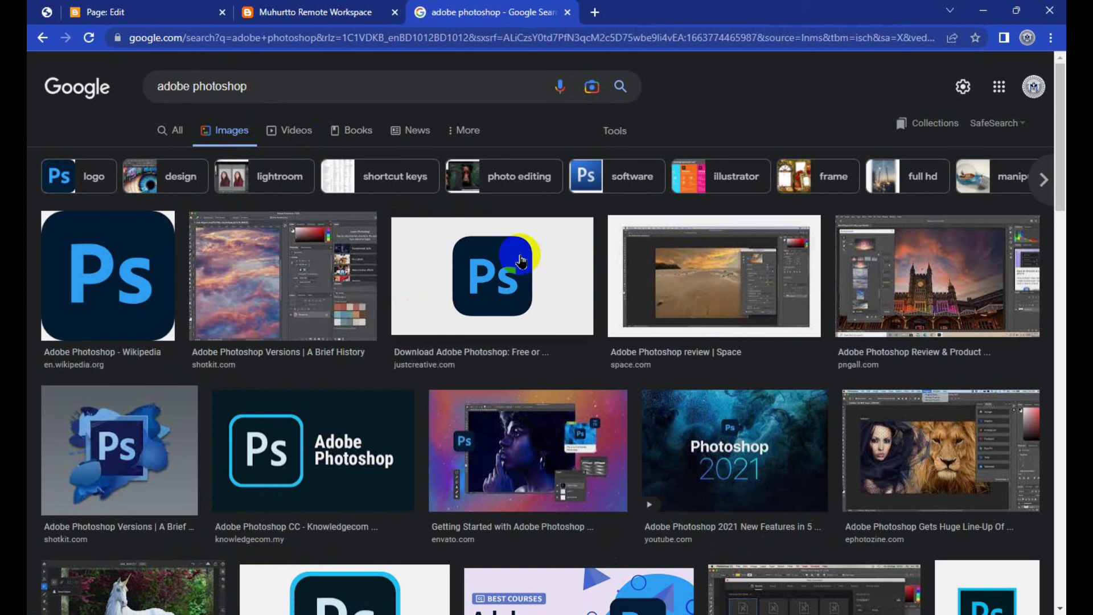
click(313, 434)
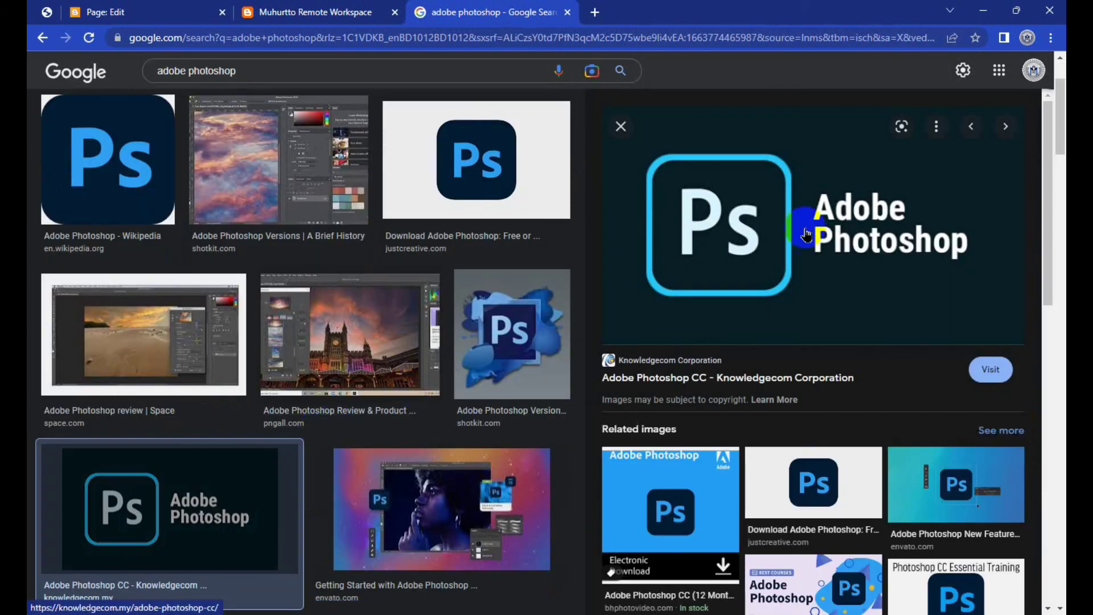
right_click(888, 207)
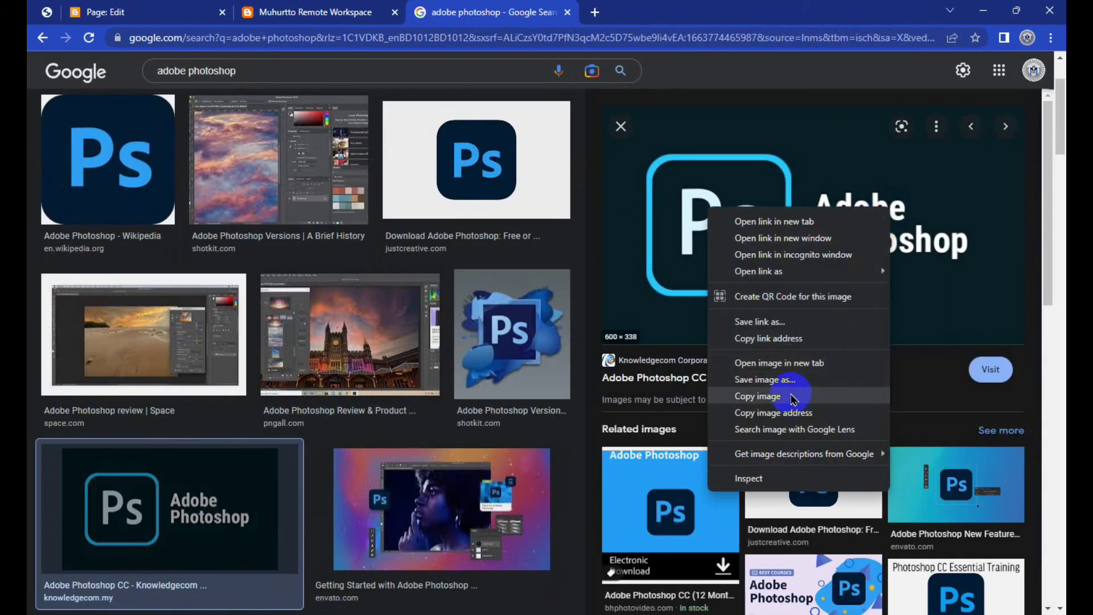
click(279, 68)
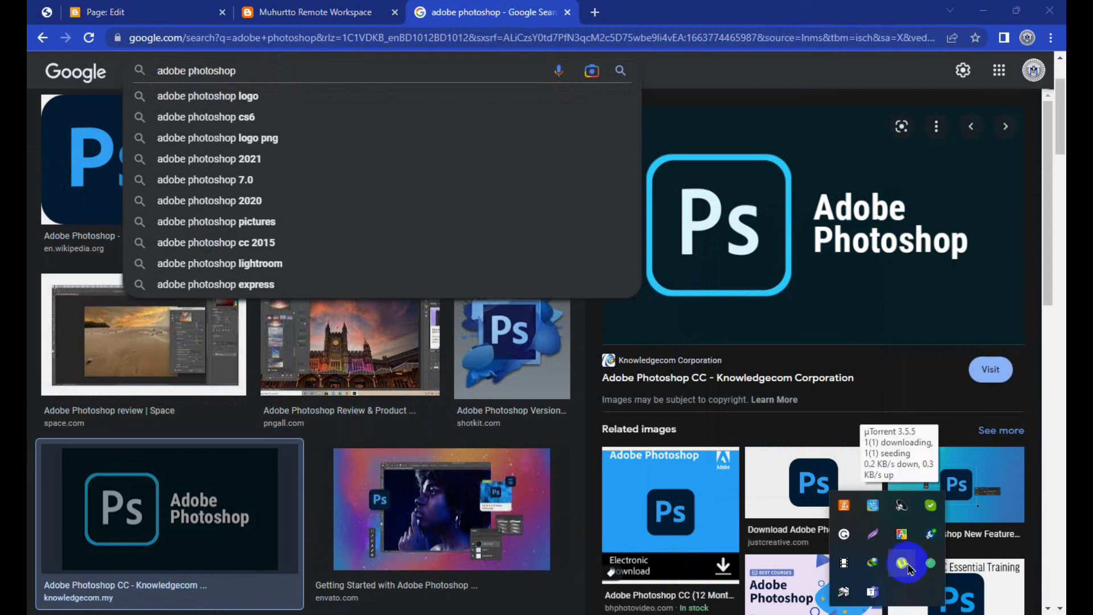
Step: Check the Photoshop torrent's download status, then refine the search to 'adobe photoshop CC 2018'
click(902, 563)
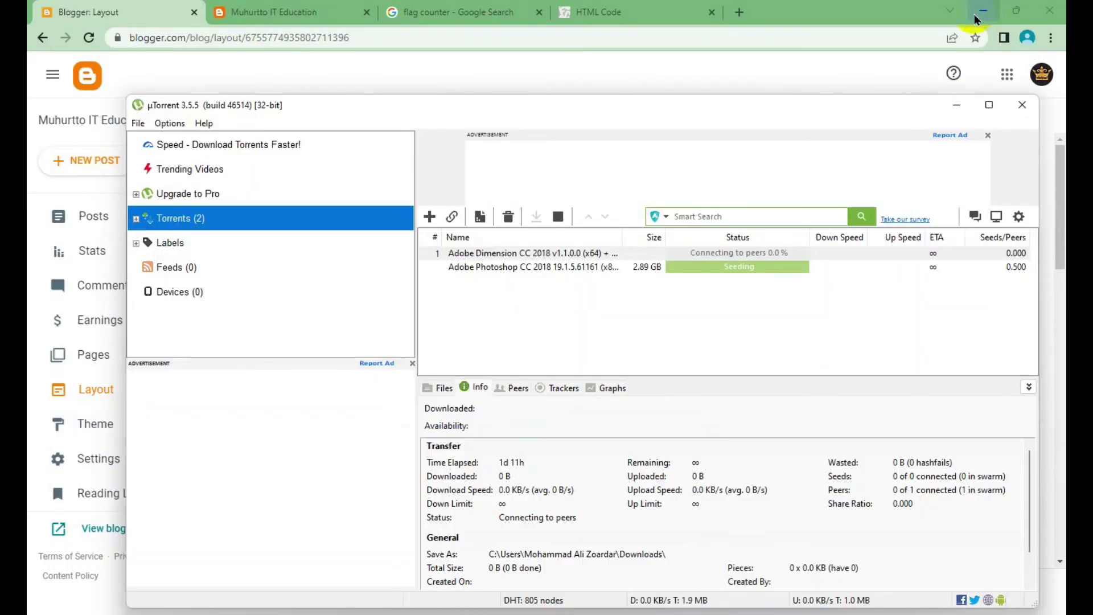
click(957, 104)
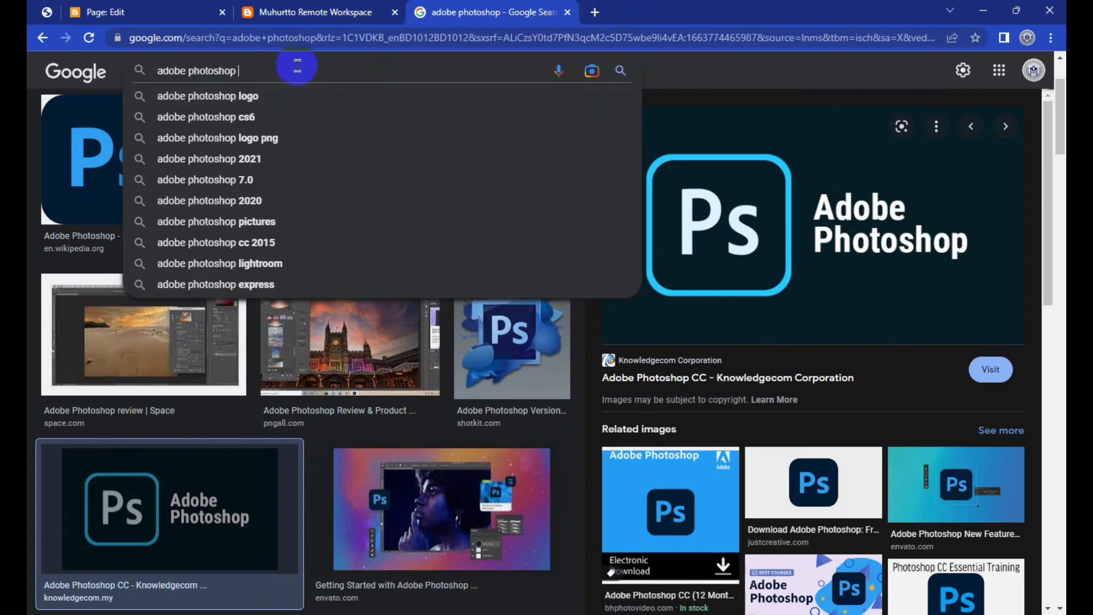
text(C)
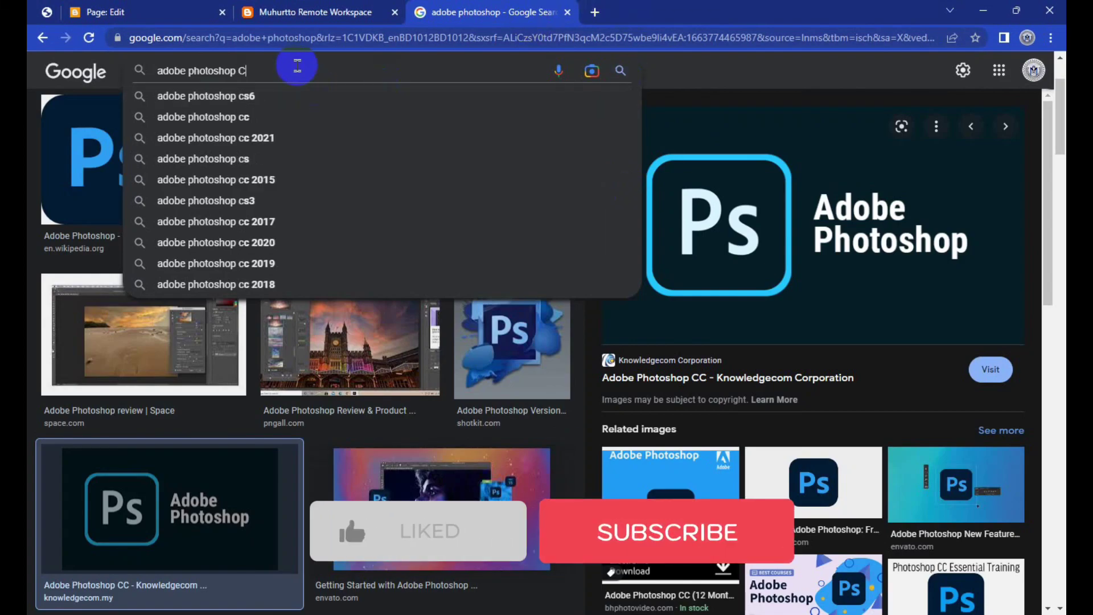
text(C 2018)
key(Return)
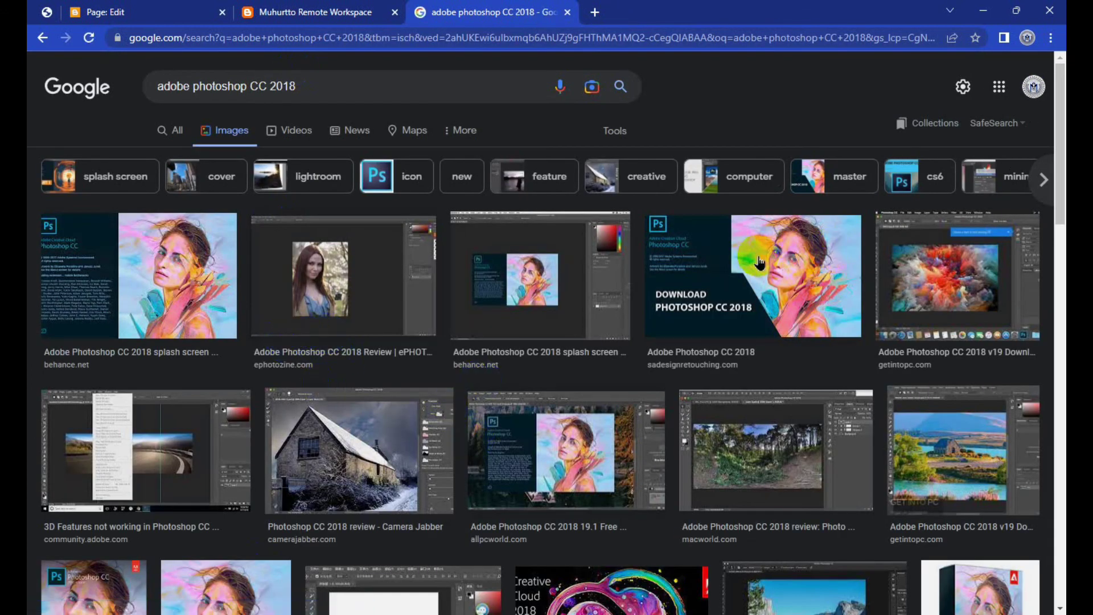
Step: Copy the Download Photoshop CC 2018 banner's image address and return to the Blogger page editor
click(759, 261)
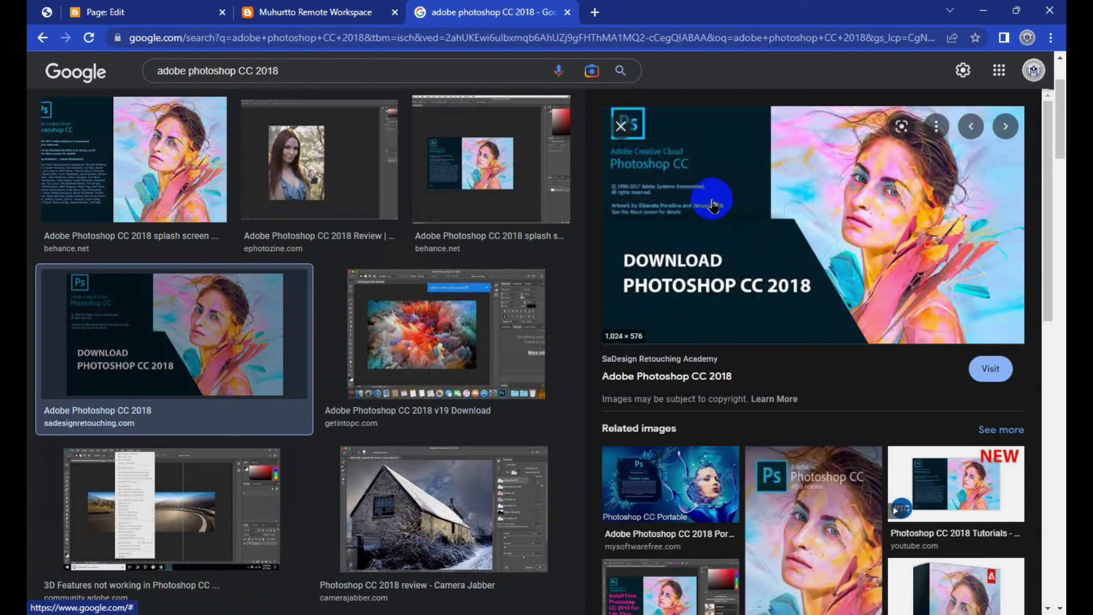
right_click(719, 174)
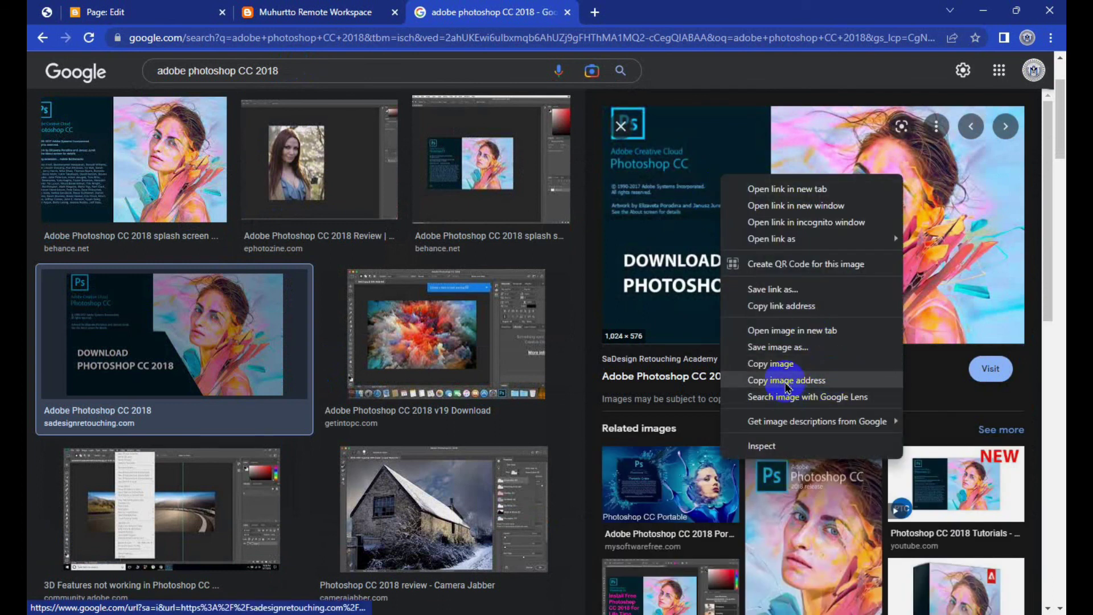
click(783, 368)
click(322, 12)
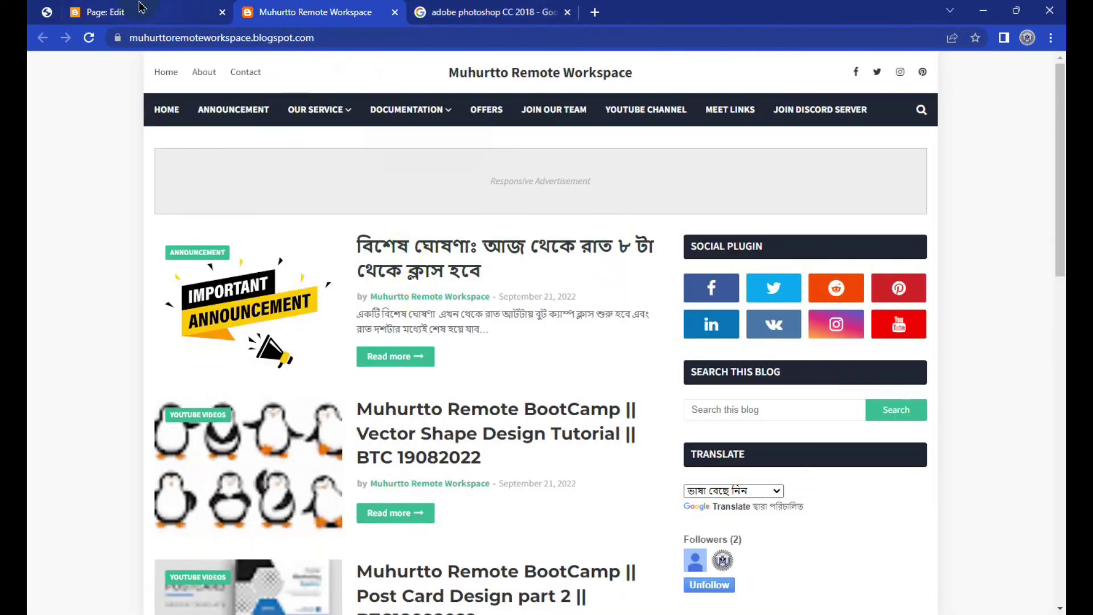
click(147, 12)
Step: Paste the banner image into the page body and title the page 'Adobe Photo Shop 2018 Download'
click(368, 290)
key(ctrl+v)
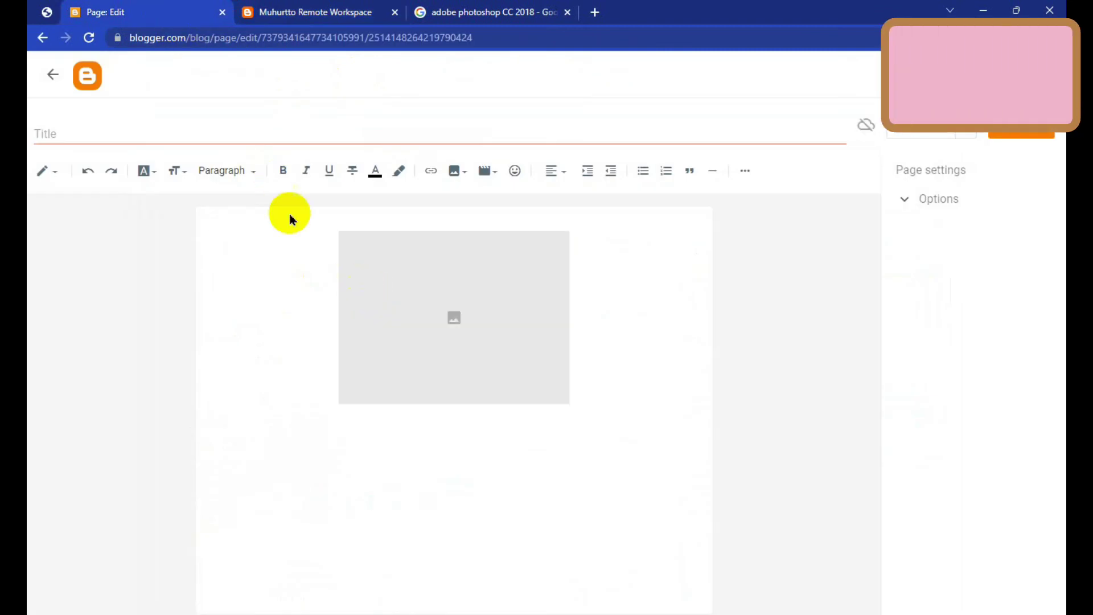
click(126, 134)
text(Adobe)
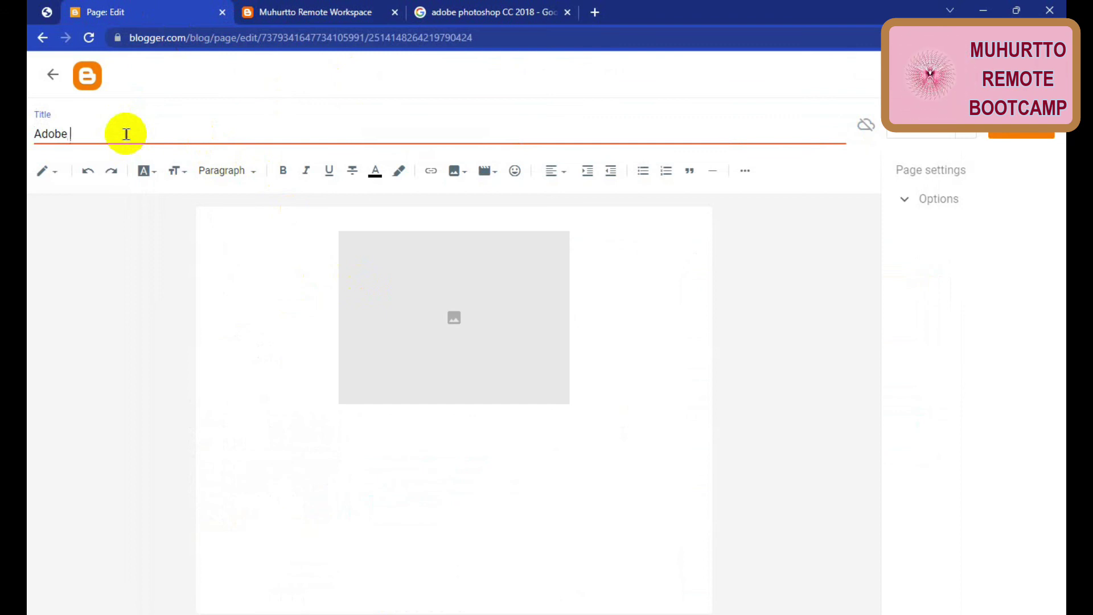
text(Ph)
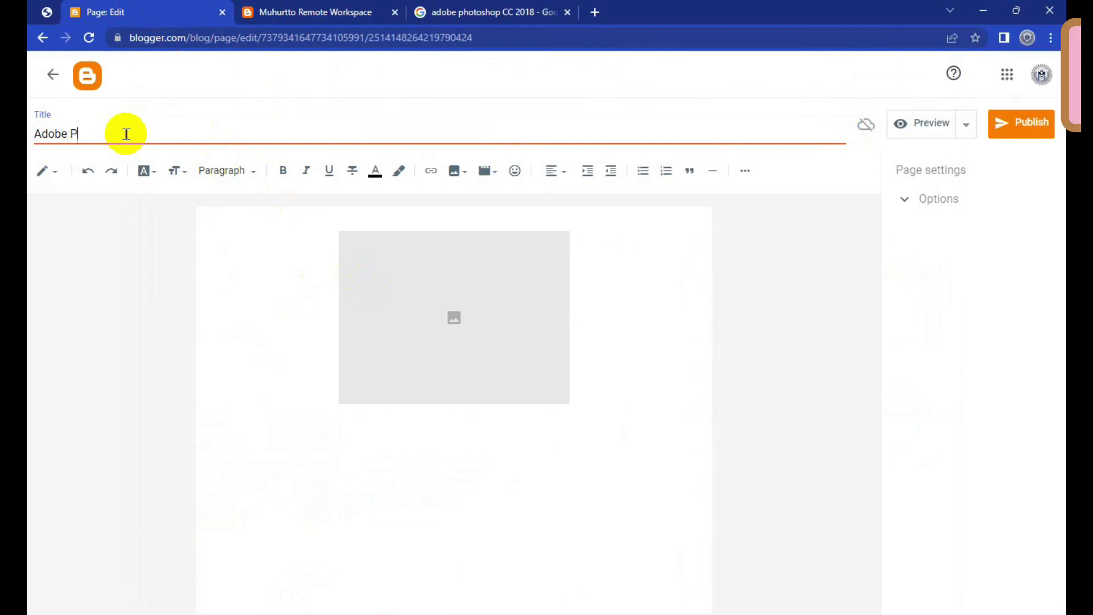
text(oto Shop 2018 Download)
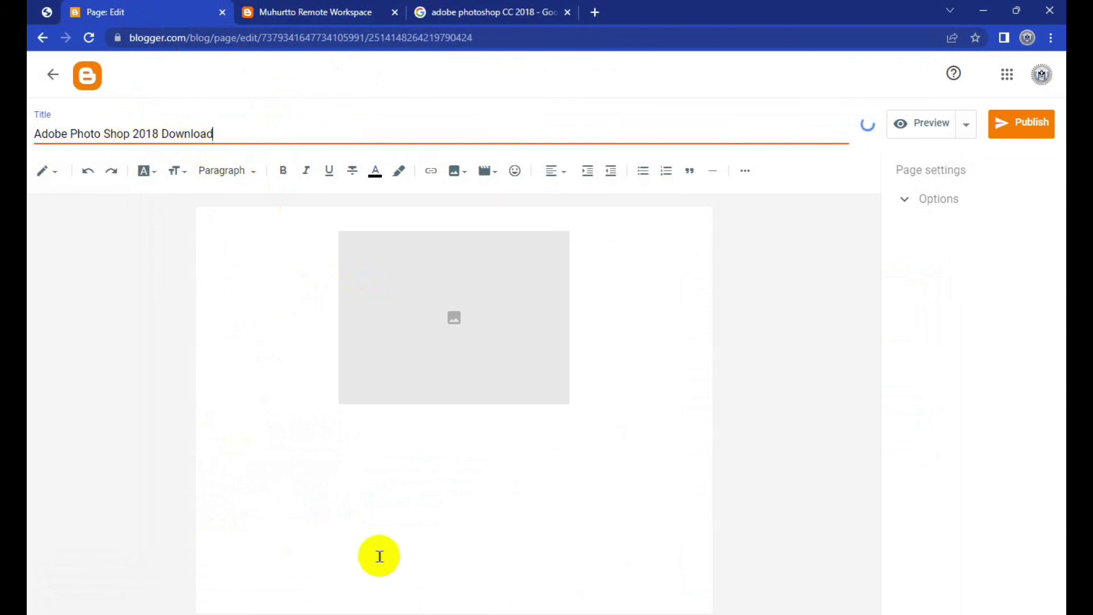
Step: Enlarge the pasted image by dragging its corner handle three times, then preview the page
click(443, 337)
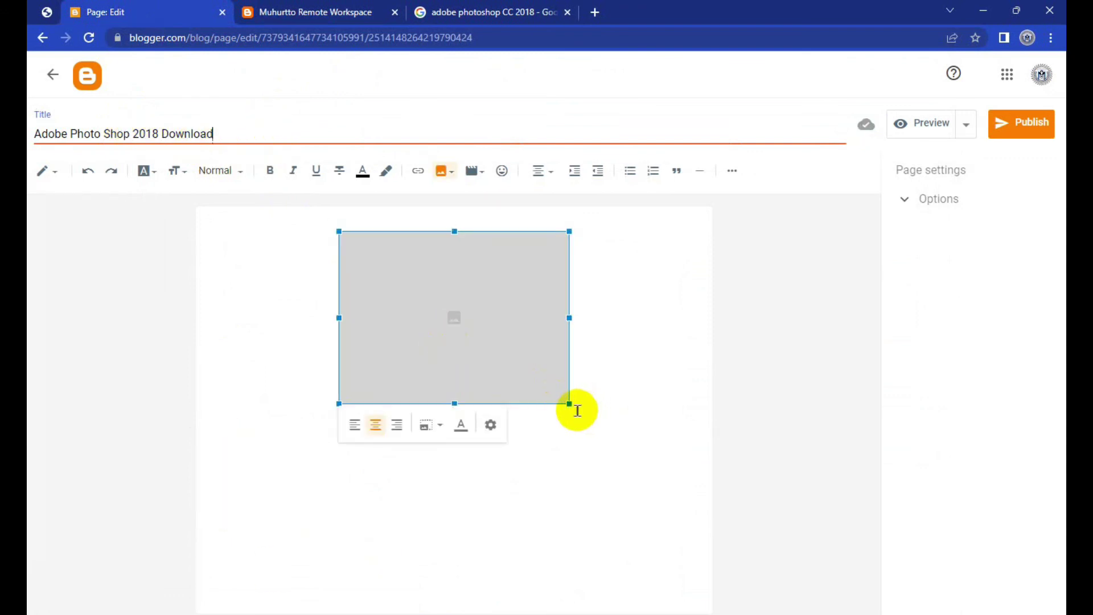
drag(569, 403, 689, 489)
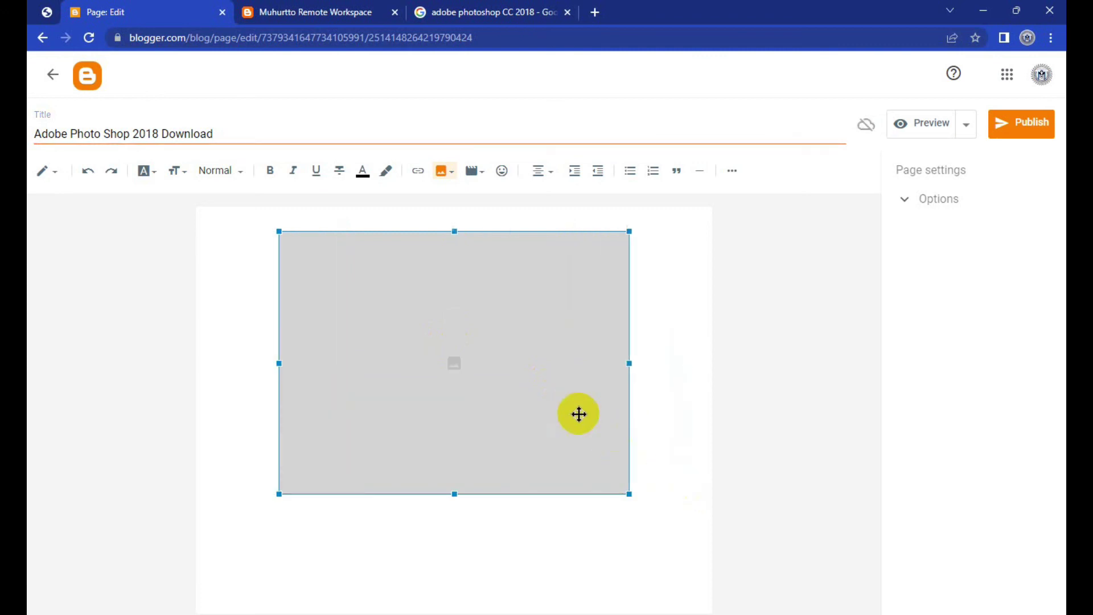
click(497, 384)
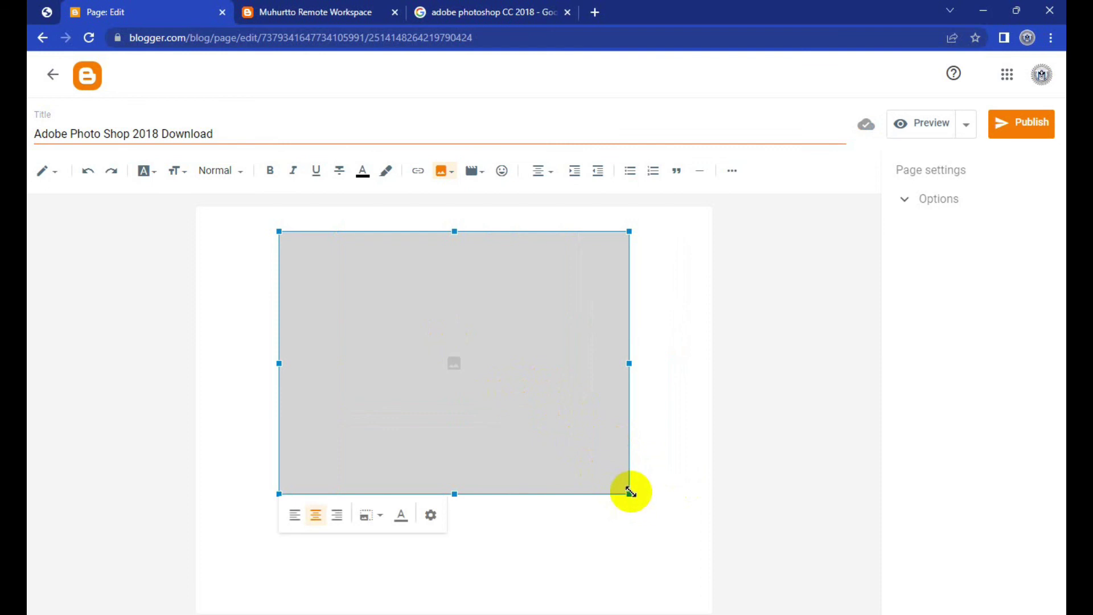
drag(631, 492, 663, 545)
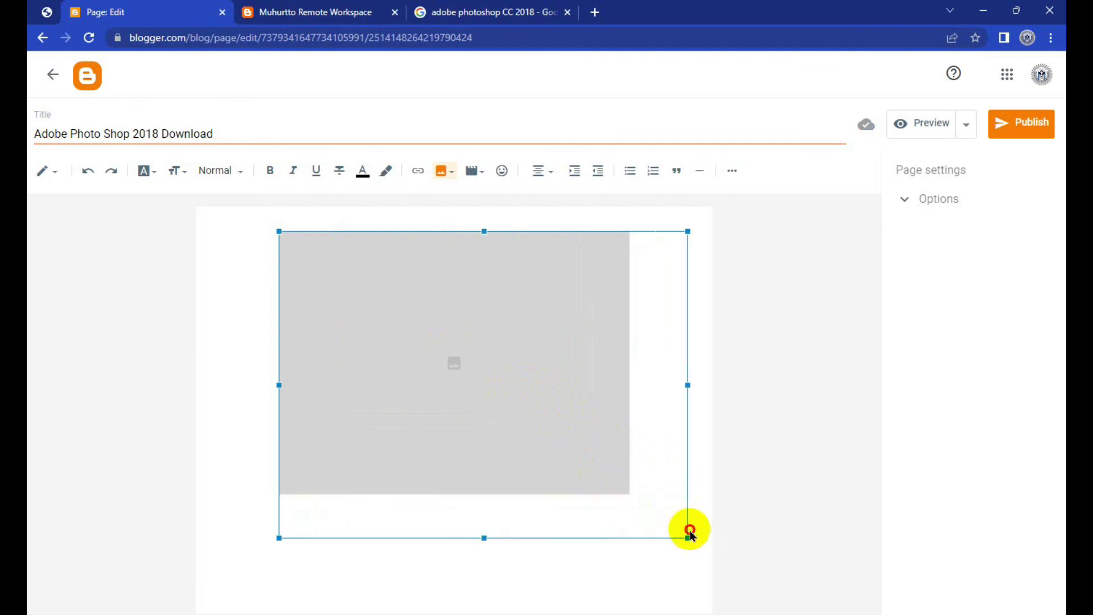
click(505, 419)
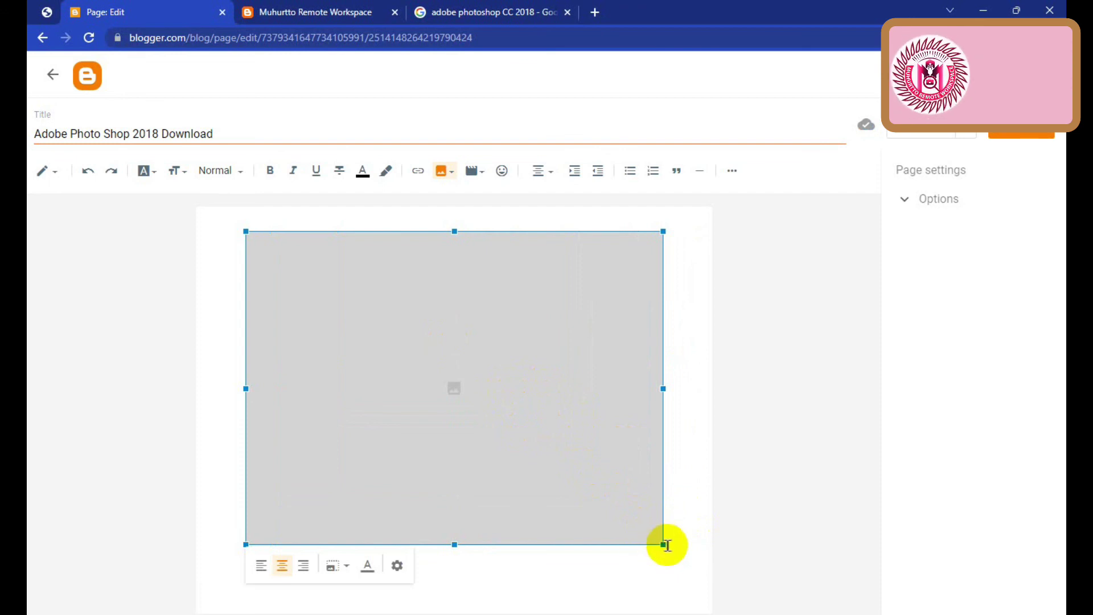
mouse_move(663, 545)
mouse_down()
mouse_move(698, 572)
mouse_move(678, 566)
mouse_up()
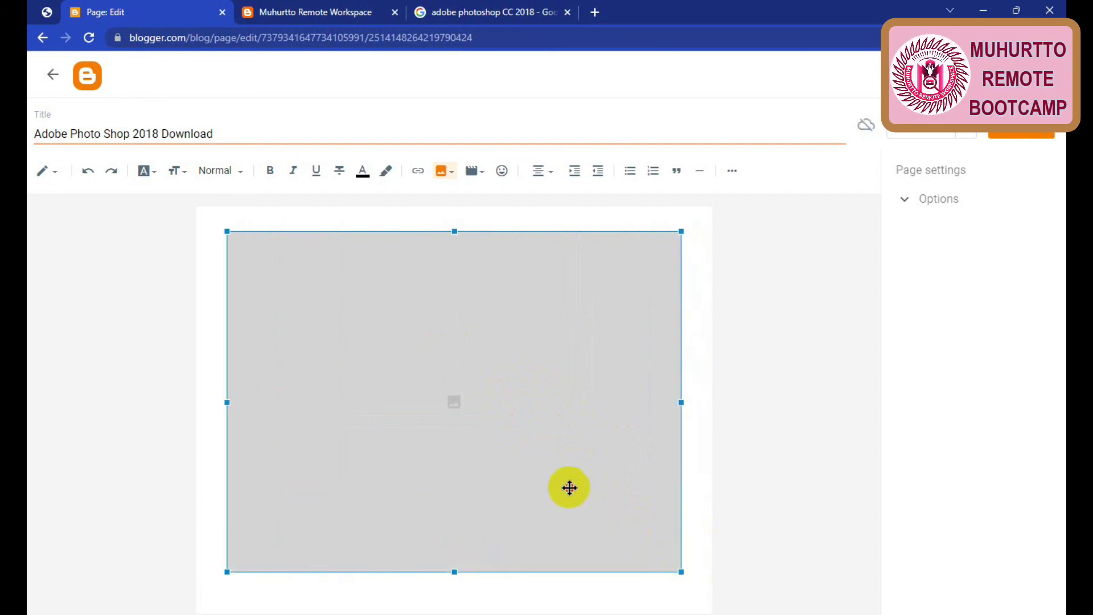
click(937, 125)
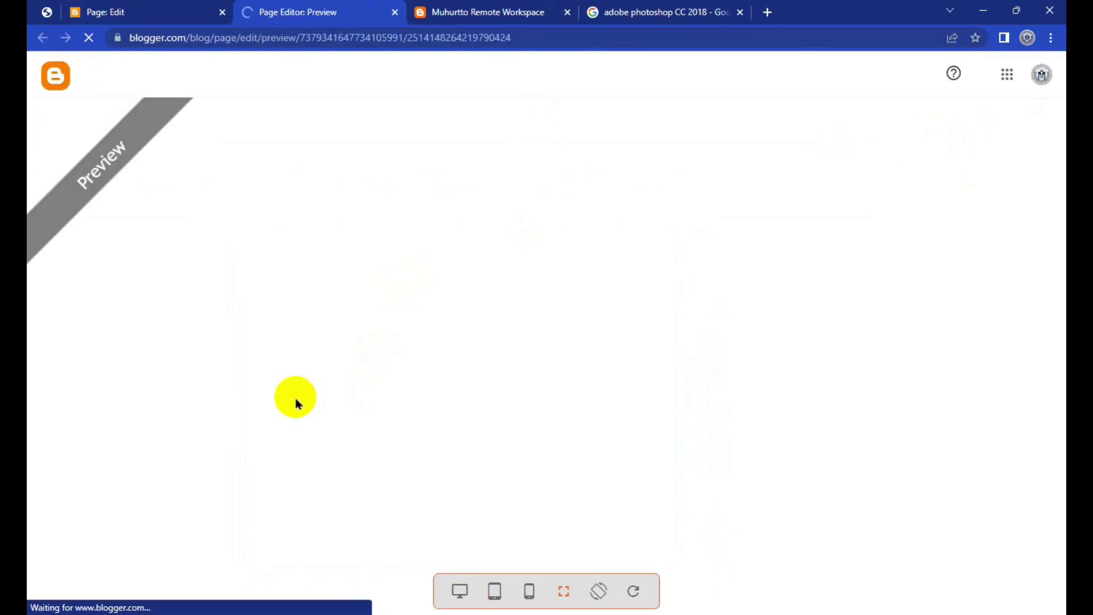
Step: Close the page preview and delete the broken placeholder image from the page body
scroll(293, 399, down, 4)
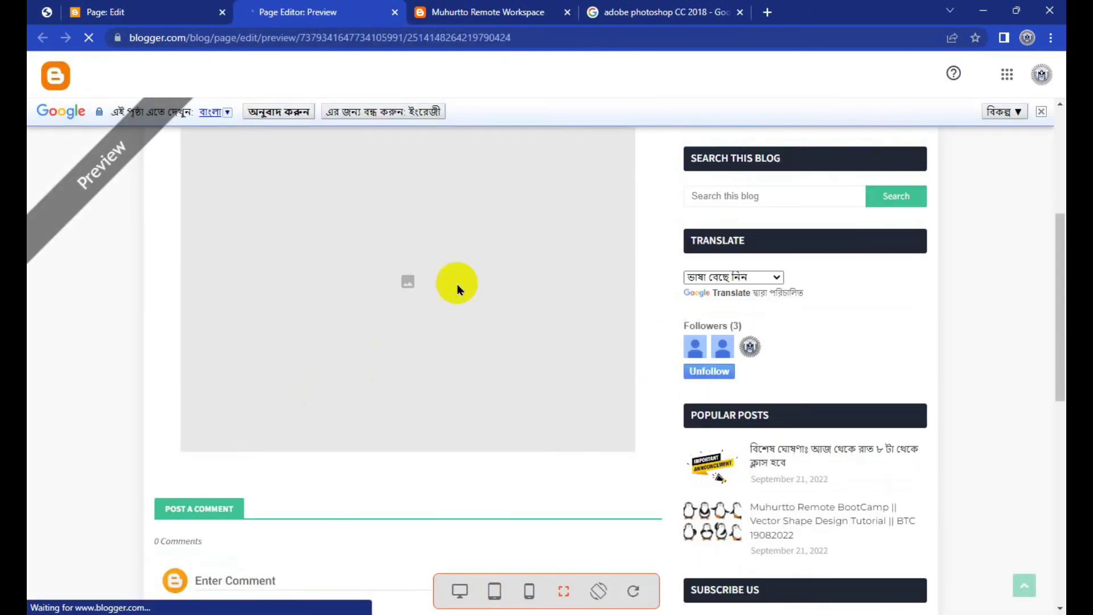
click(392, 12)
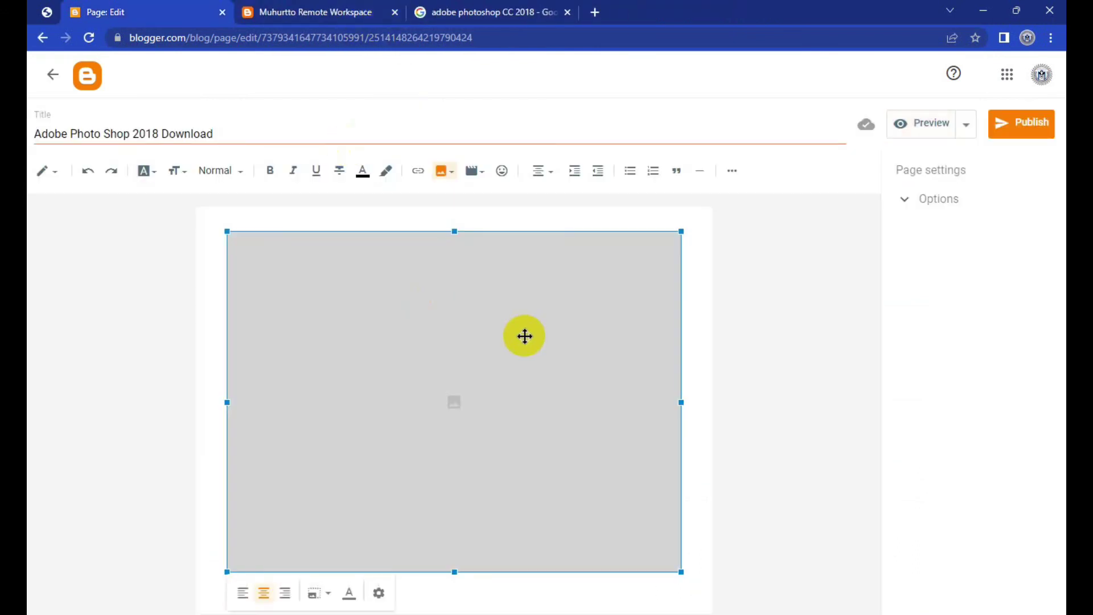
right_click(458, 454)
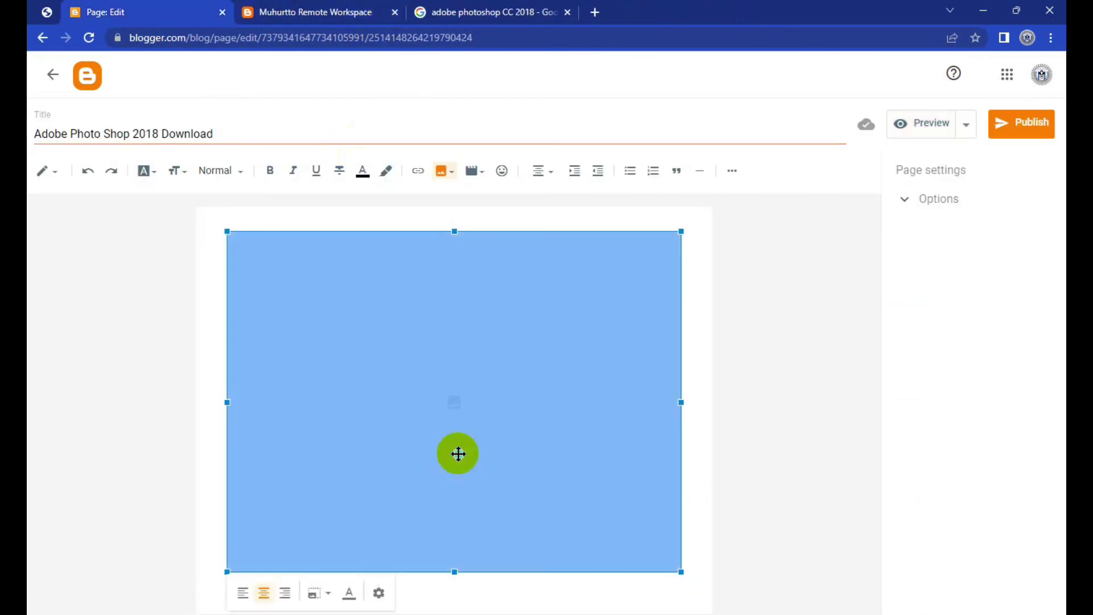
drag(371, 485, 428, 487)
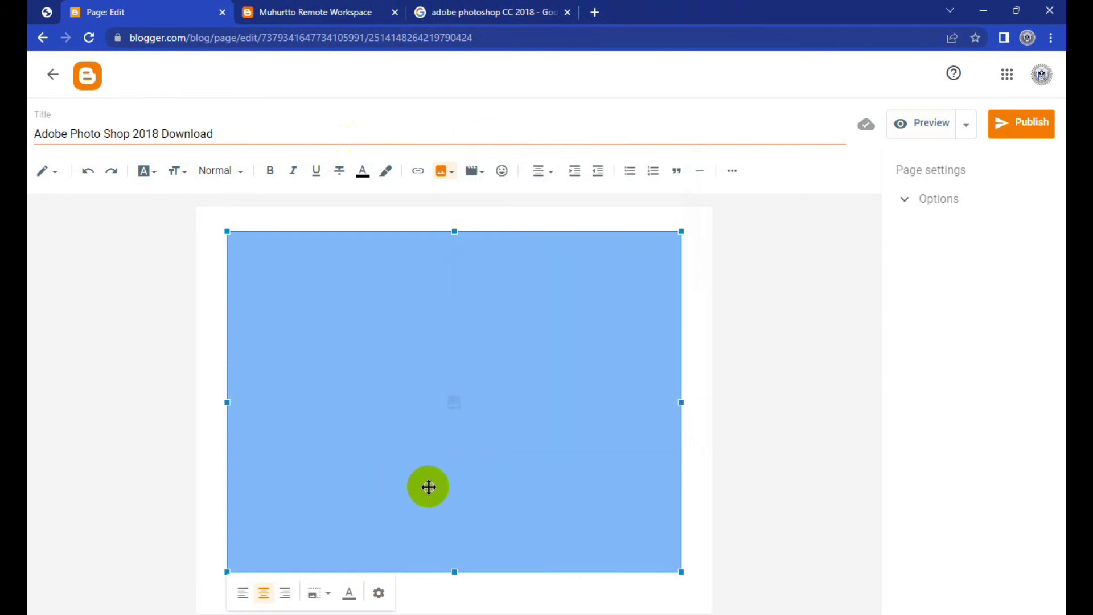
key(Delete)
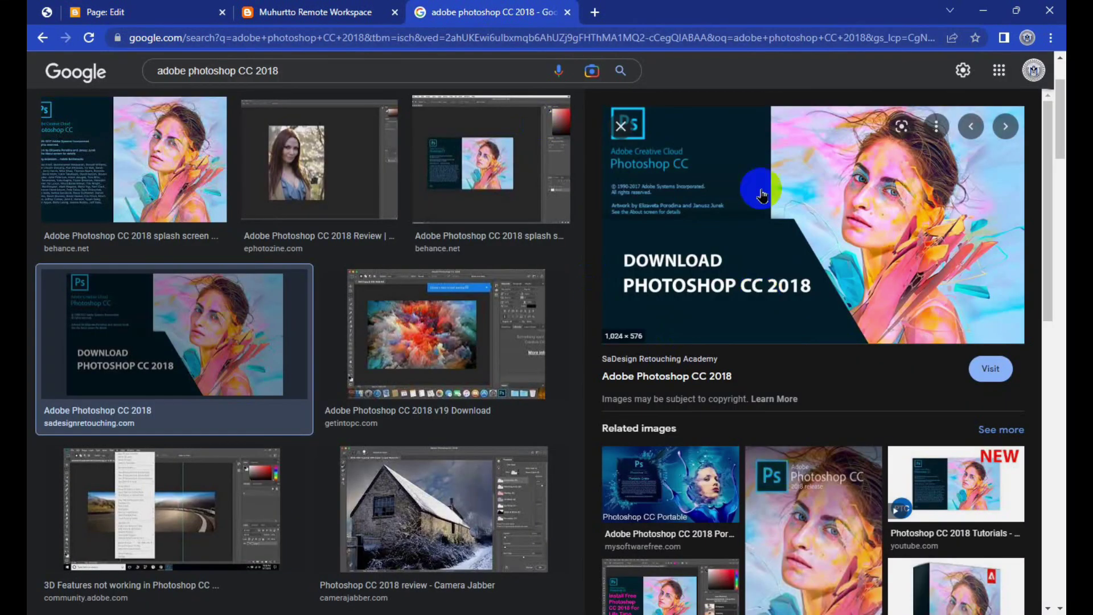
Step: Save the Download Photoshop CC 2018 banner from Google Images into the Pictures 5x folder
right_click(754, 173)
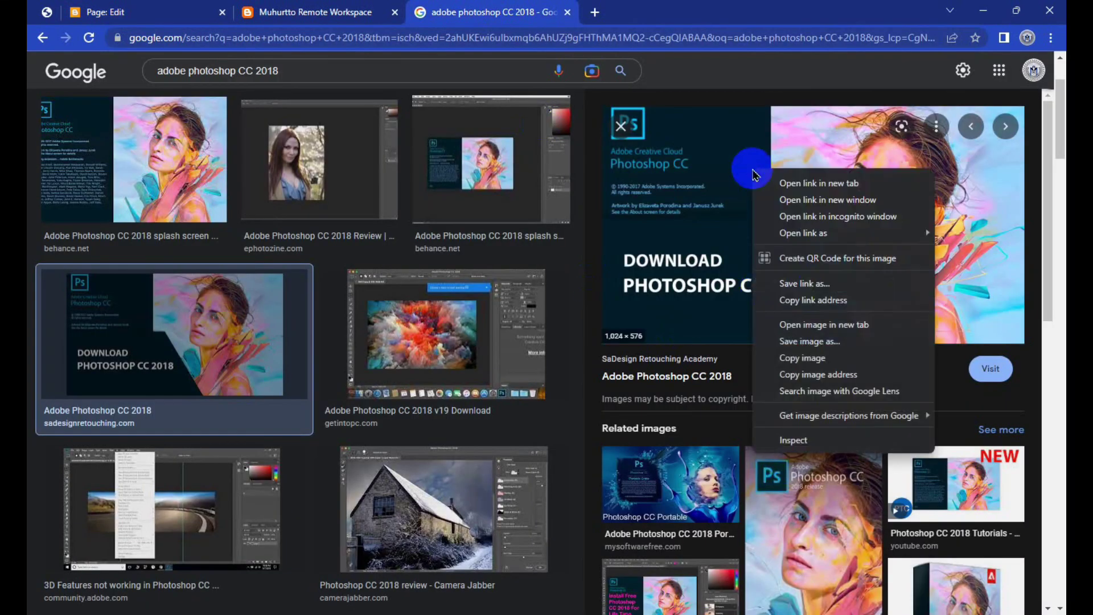
click(848, 350)
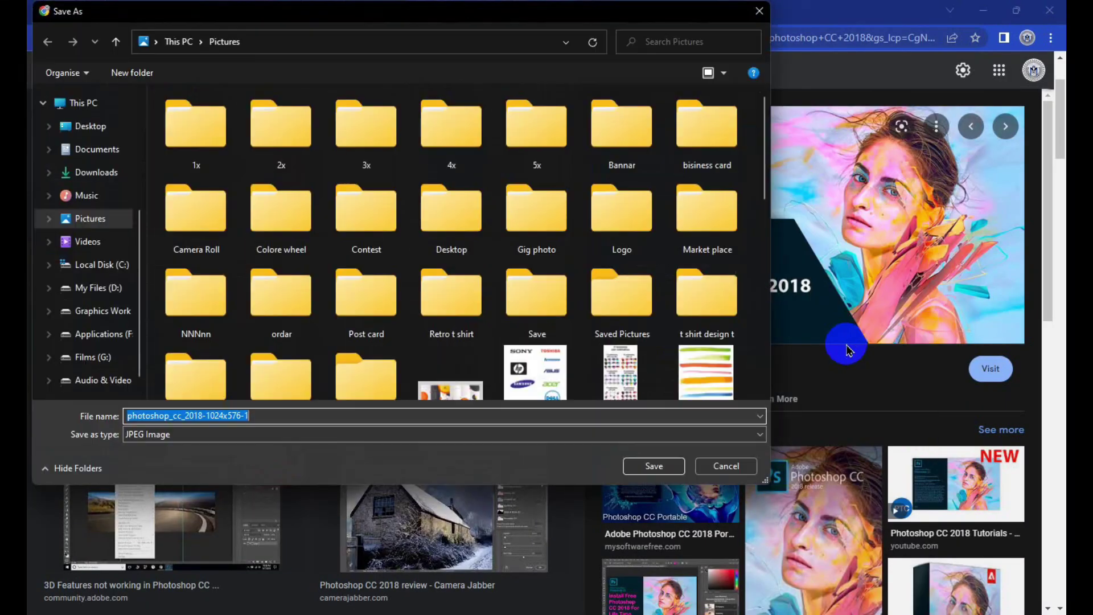
double_click(537, 128)
click(649, 468)
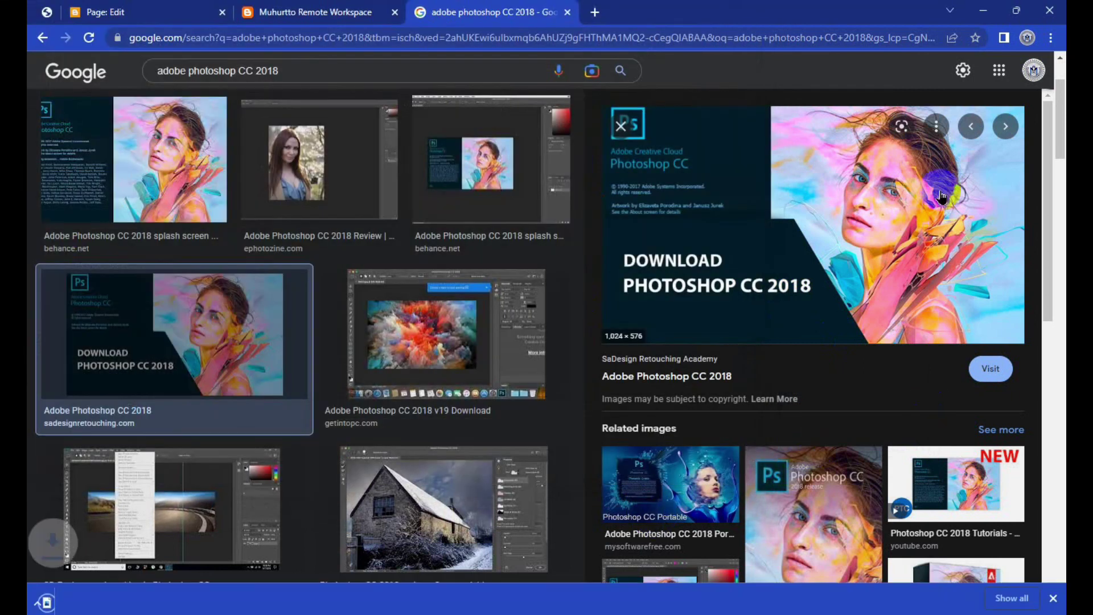
click(307, 12)
Step: Upload the photoshop_cc_2018 banner from the 5x folder and insert it into the page
click(169, 8)
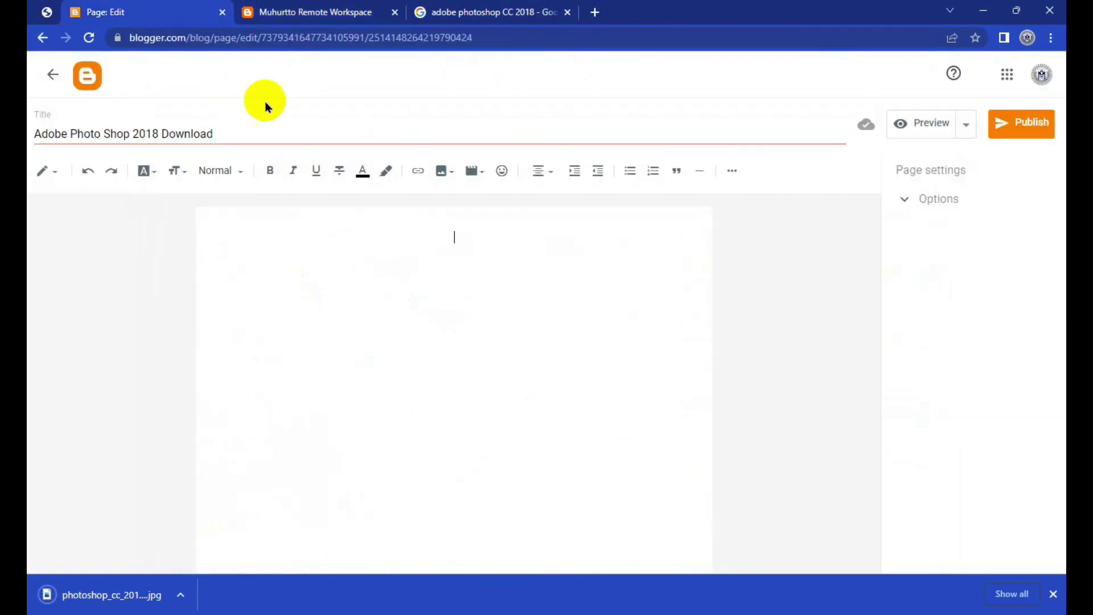
click(443, 171)
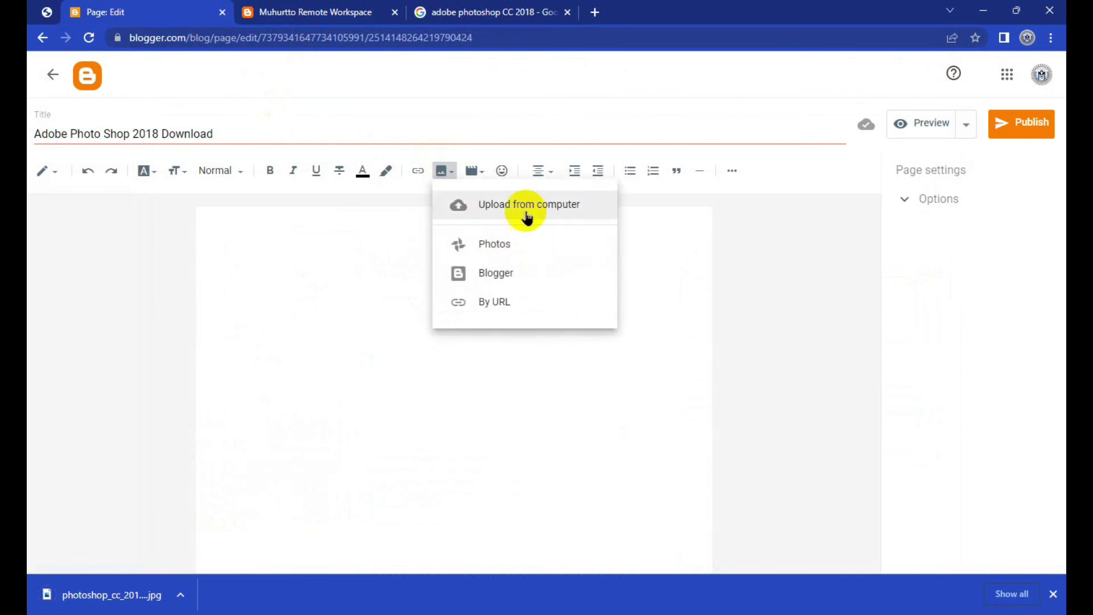
click(527, 215)
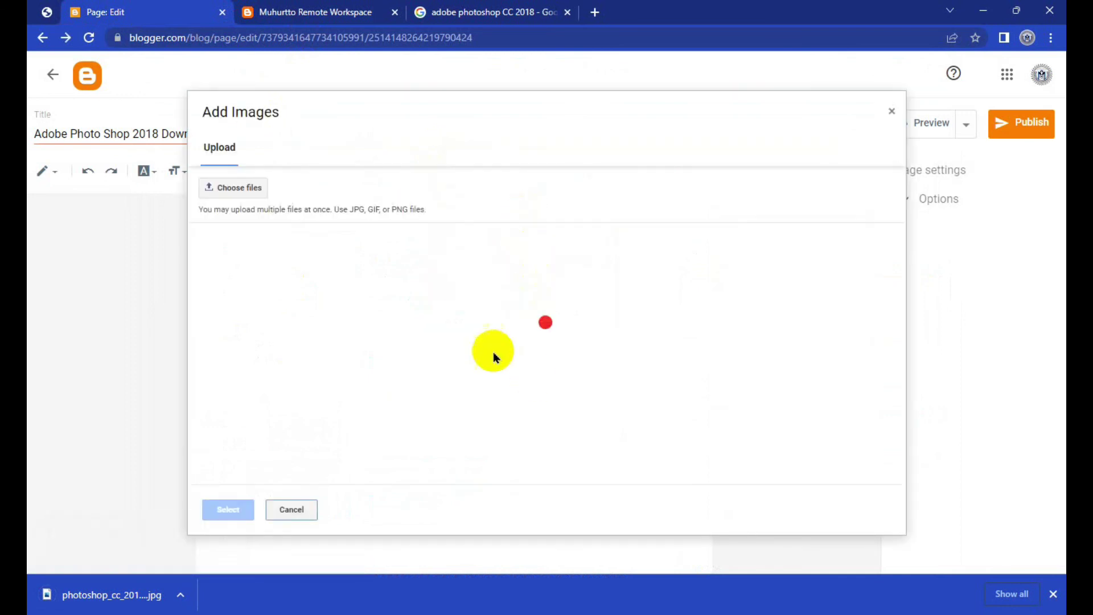
click(235, 187)
double_click(537, 131)
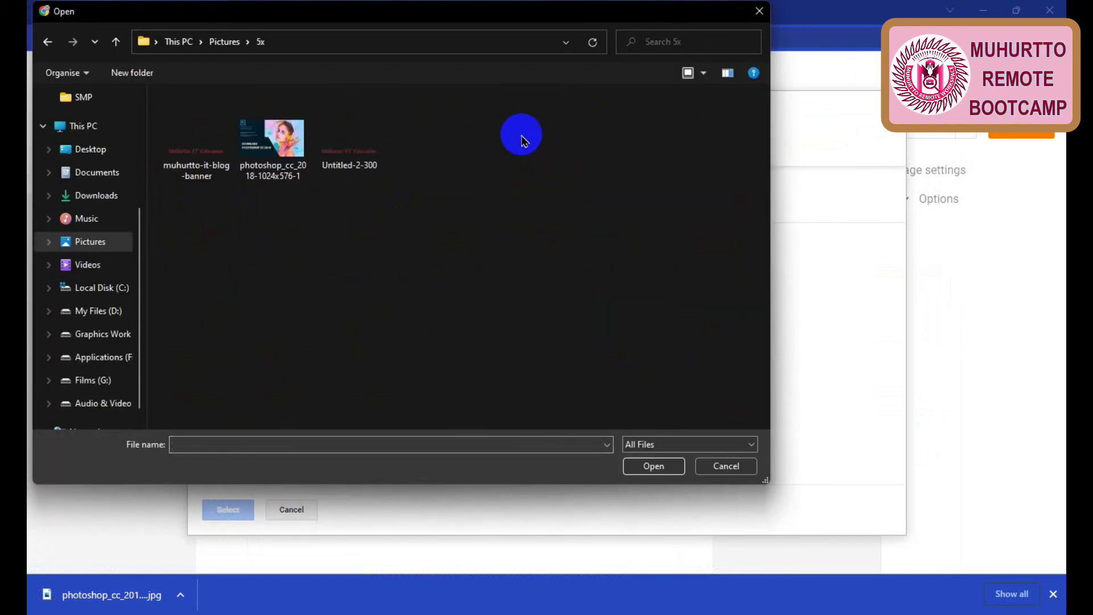
click(272, 137)
click(654, 466)
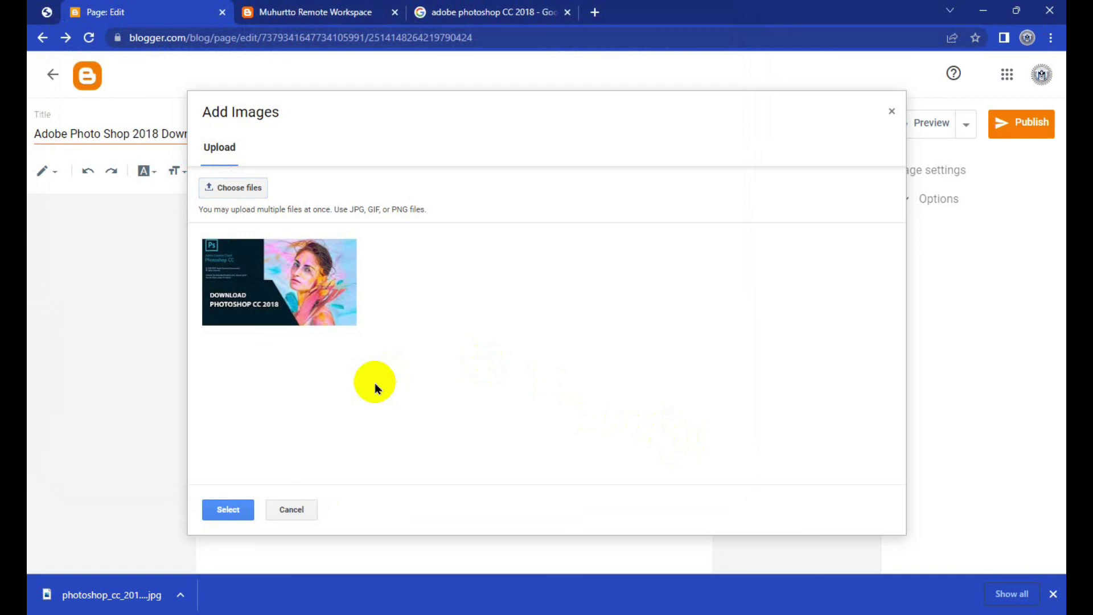
click(265, 324)
click(229, 510)
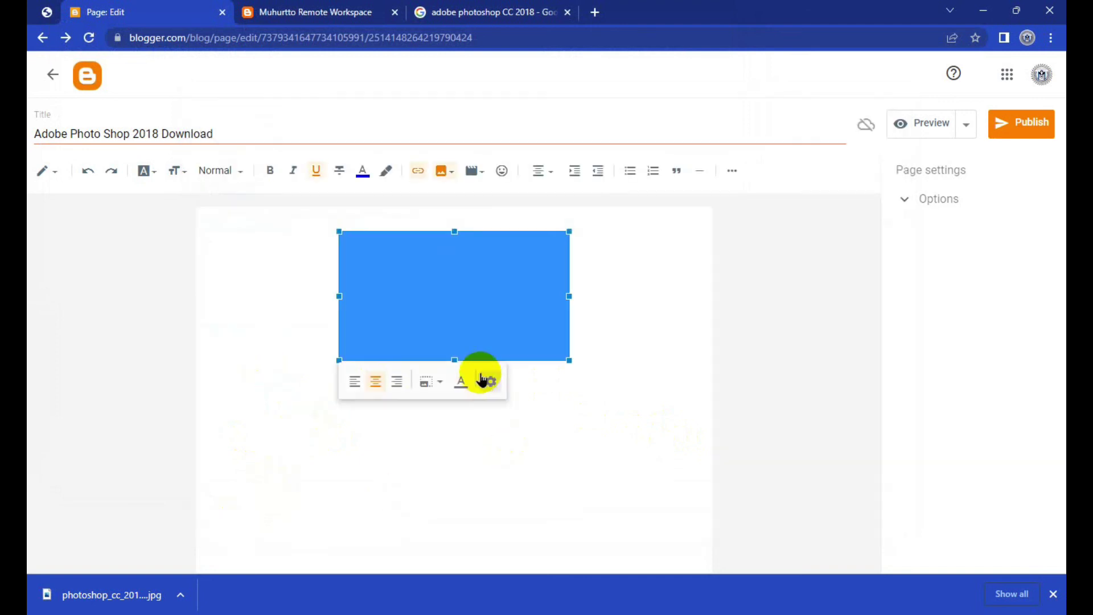
Step: Enlarge the banner to nearly full width and place the cursor below it
mouse_move(332, 361)
mouse_down()
mouse_move(180, 530)
mouse_move(211, 520)
mouse_up()
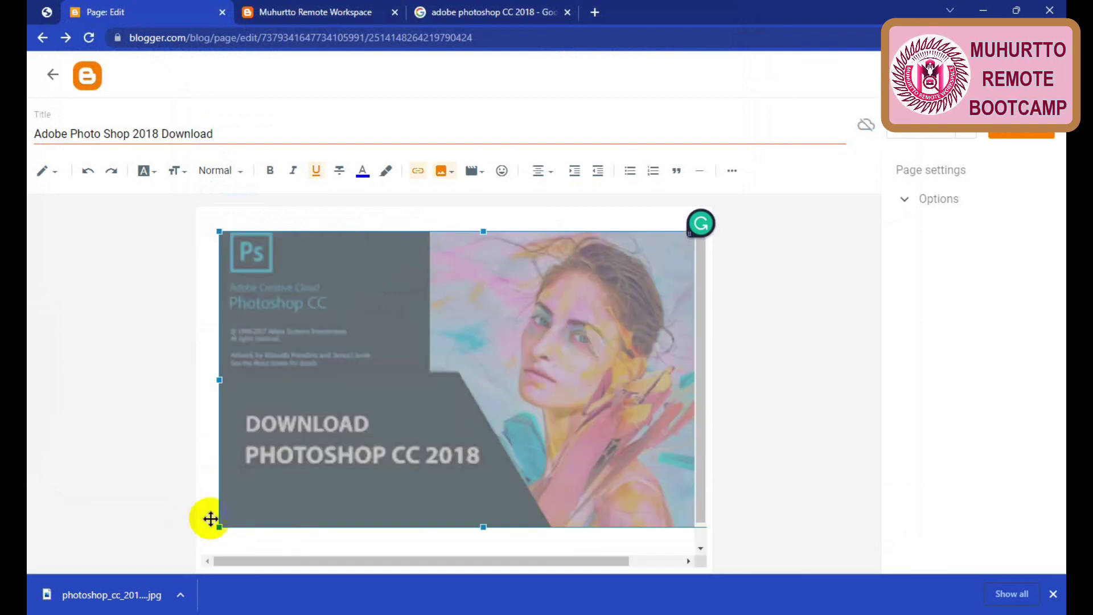
scroll(543, 306, down, 1)
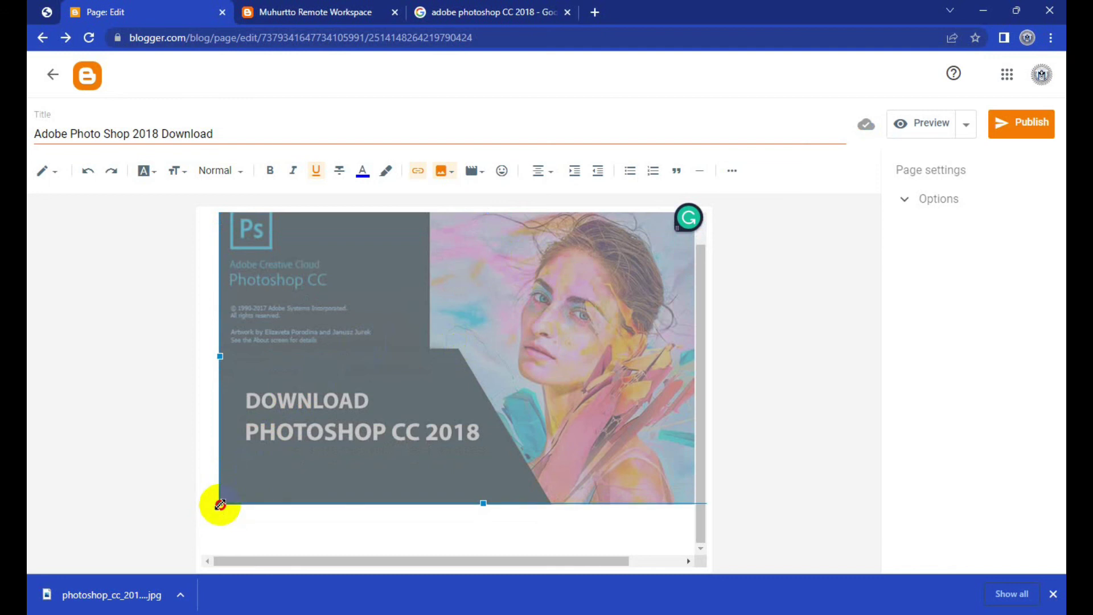
drag(290, 459, 292, 461)
click(698, 391)
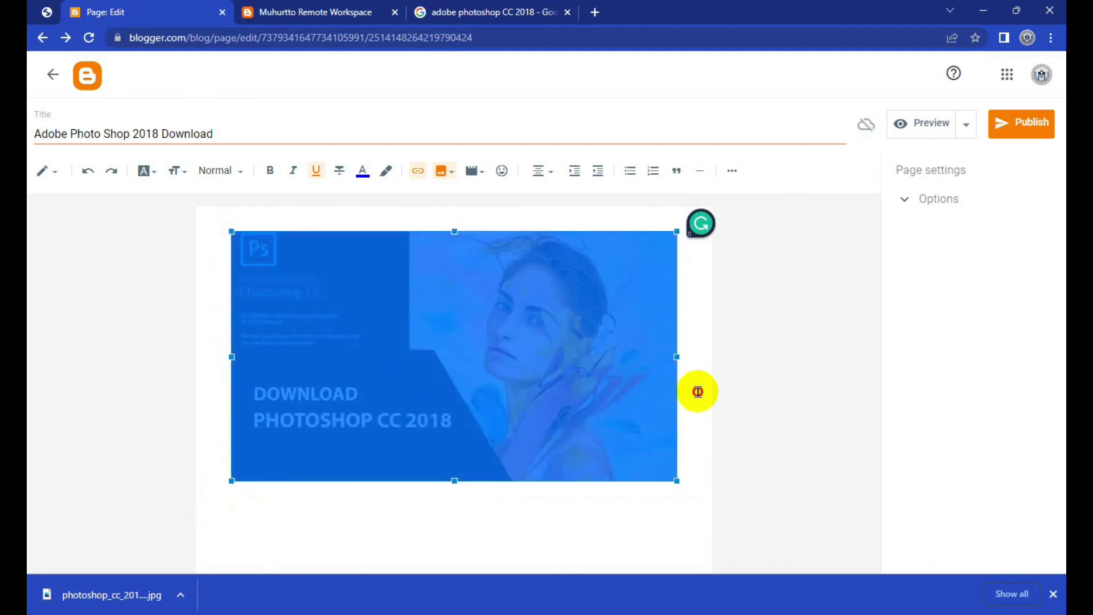
click(460, 514)
text(Adobe Photoshop Download)
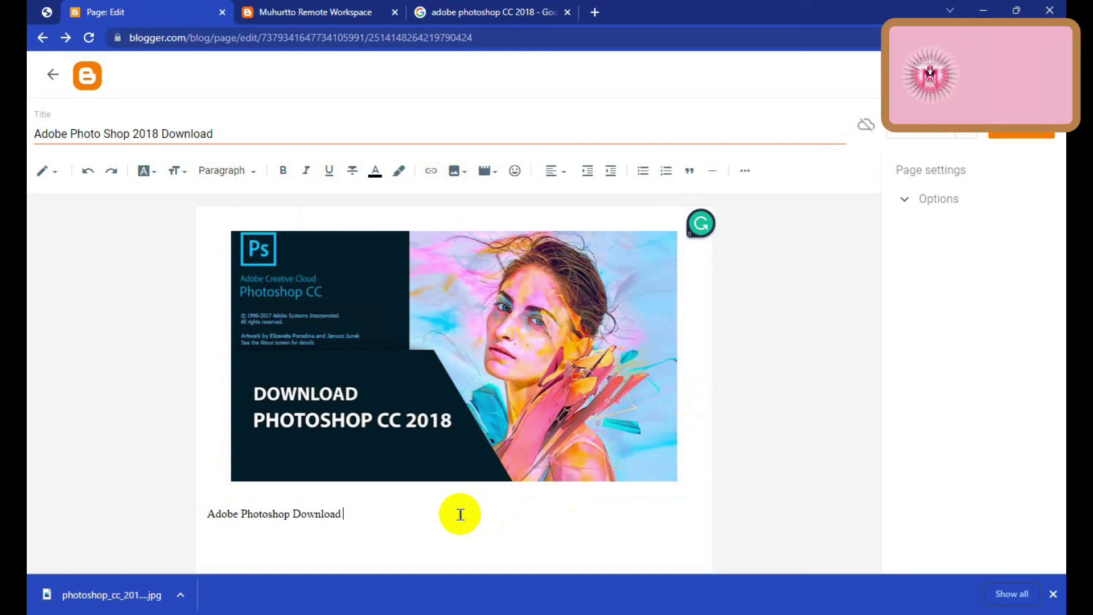
Step: Add a 'Click Here' line below the Adobe Photoshop Download text
key(Return)
text(Cloc)
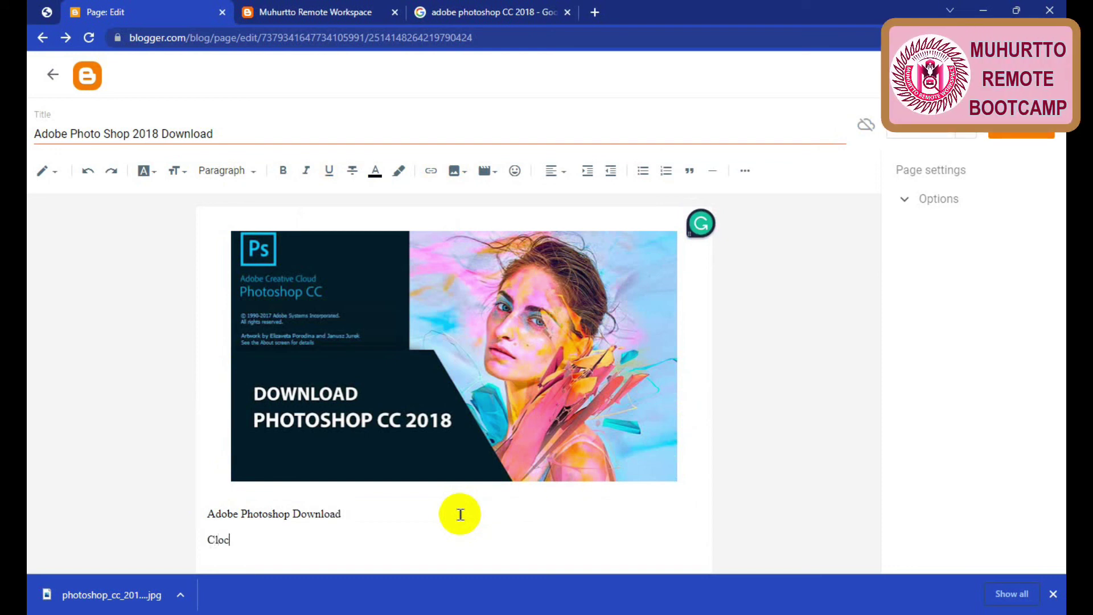
text(k)
key(BackSpace)
key(BackSpace)
key(BackSpace)
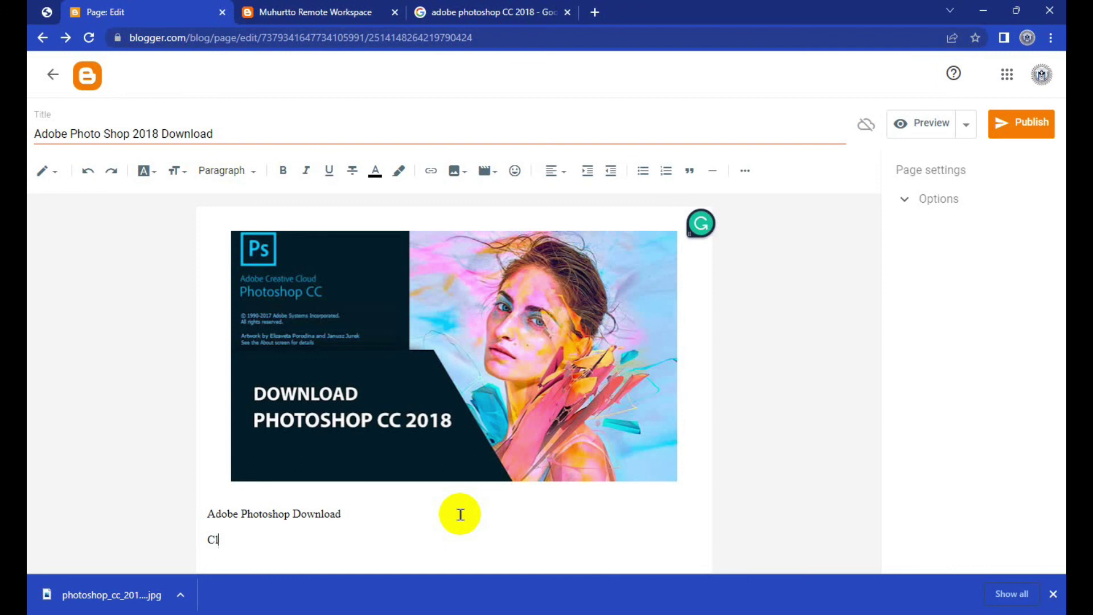
text(He)
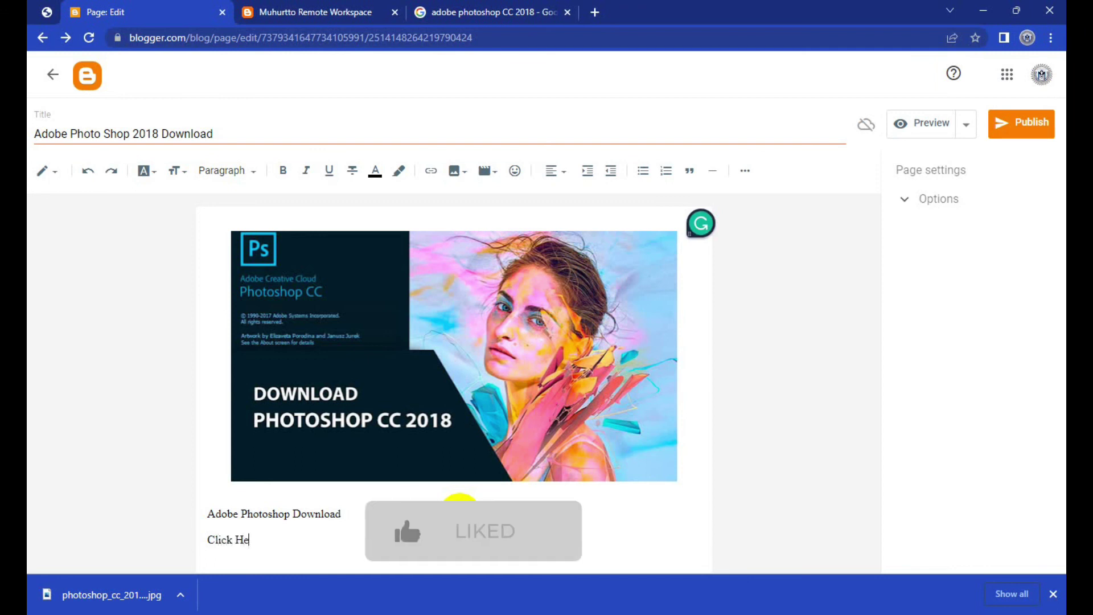
text(re)
Step: Make both 'Adobe Photoshop Download' and 'Click Here' Major Headings
drag(339, 514, 188, 507)
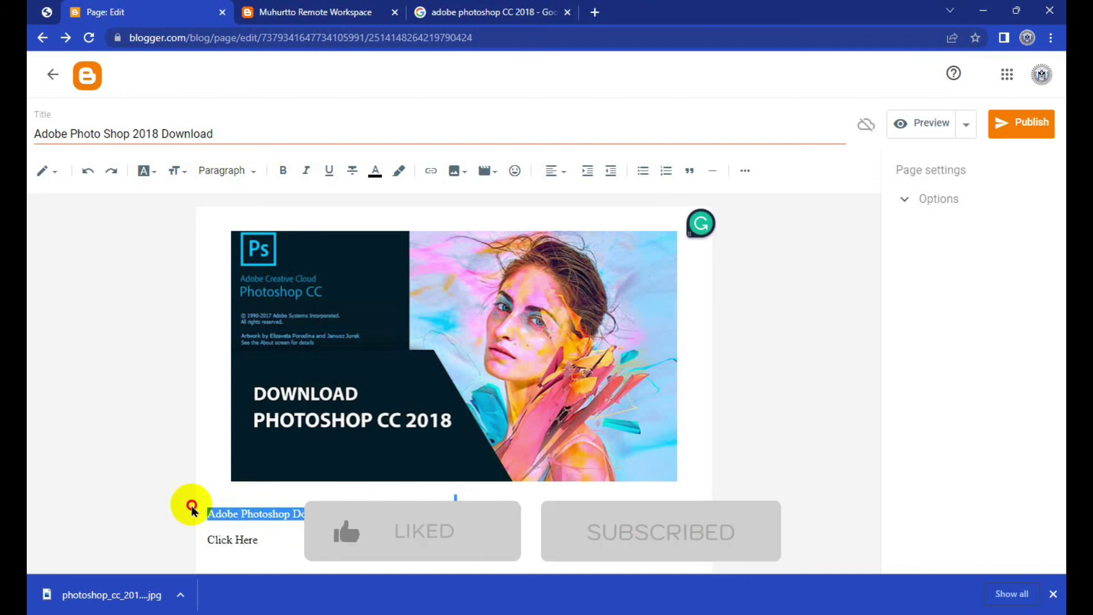
click(252, 171)
click(261, 199)
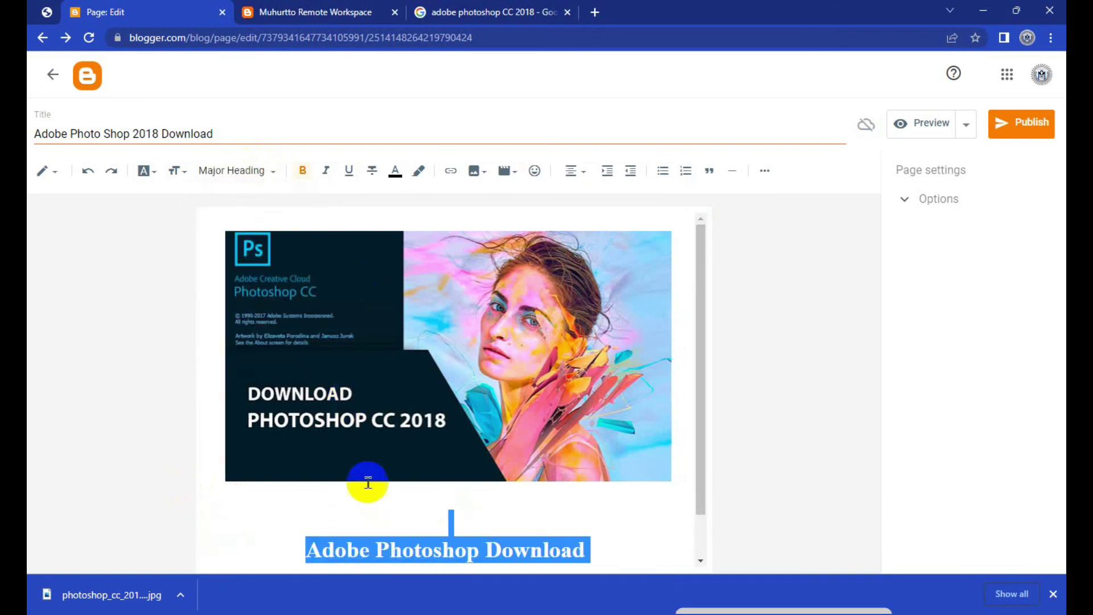
scroll(500, 505, down, 1)
click(452, 535)
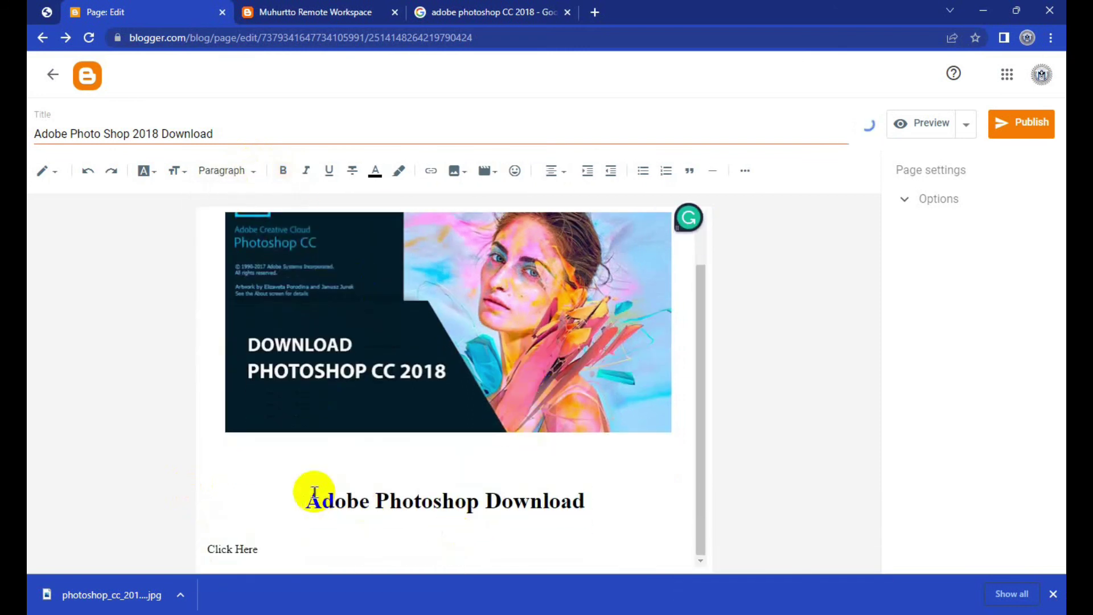
drag(266, 548, 165, 544)
click(254, 172)
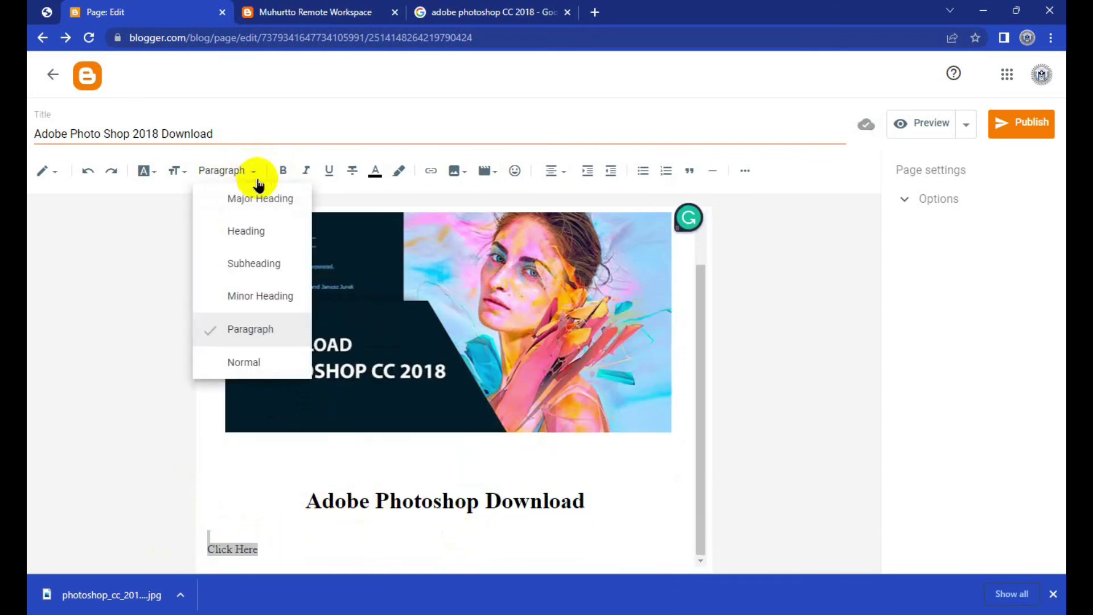
click(257, 200)
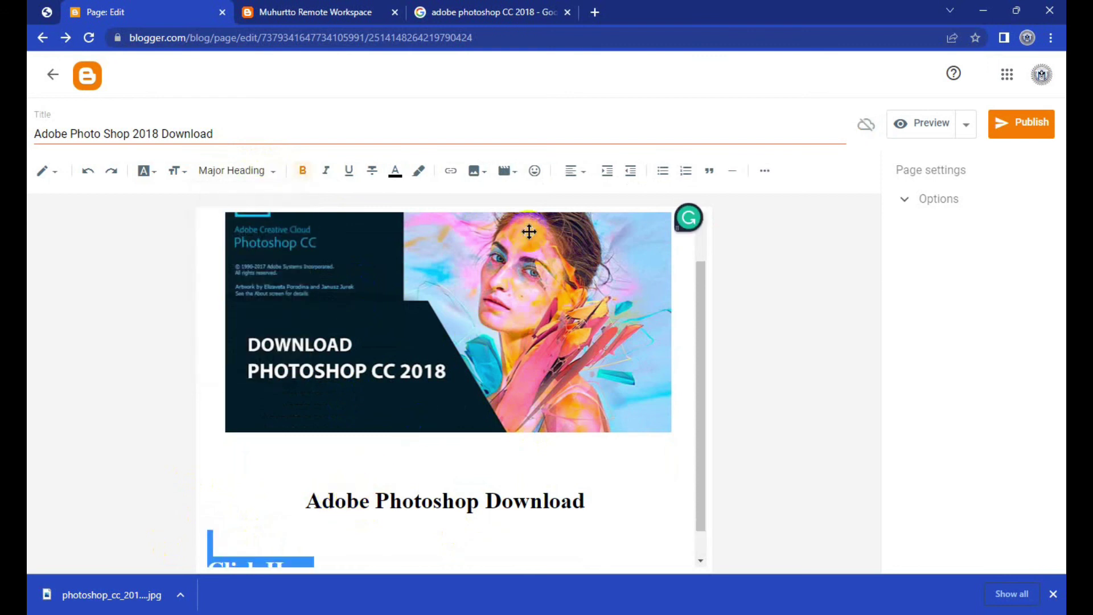
Step: Centre the 'Click Here' line and set its text colour to black
click(579, 172)
click(607, 210)
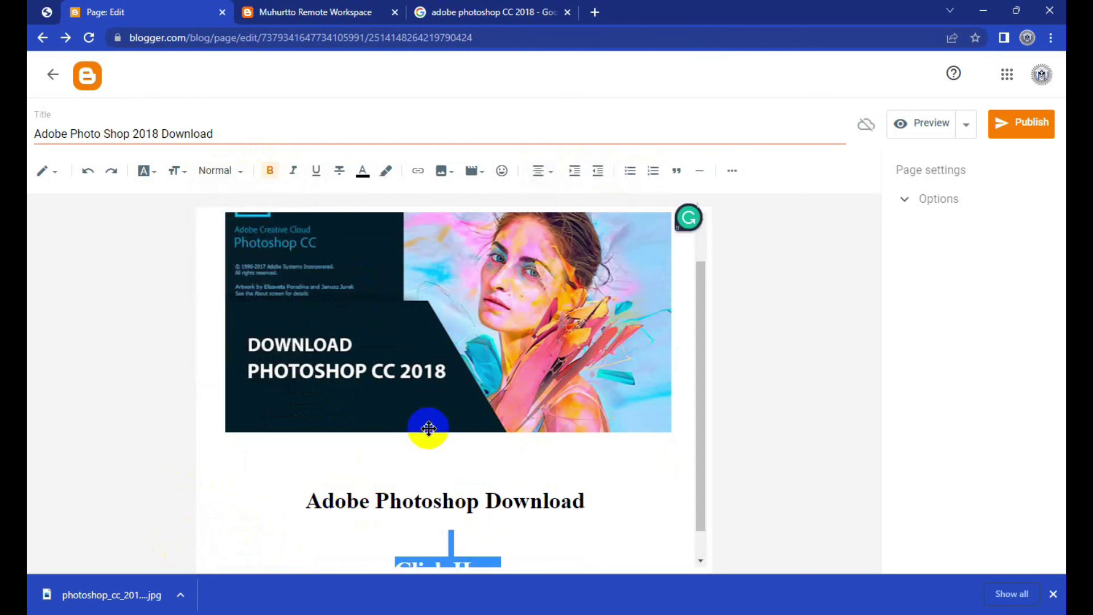
scroll(484, 501, down, 1)
drag(505, 537, 395, 539)
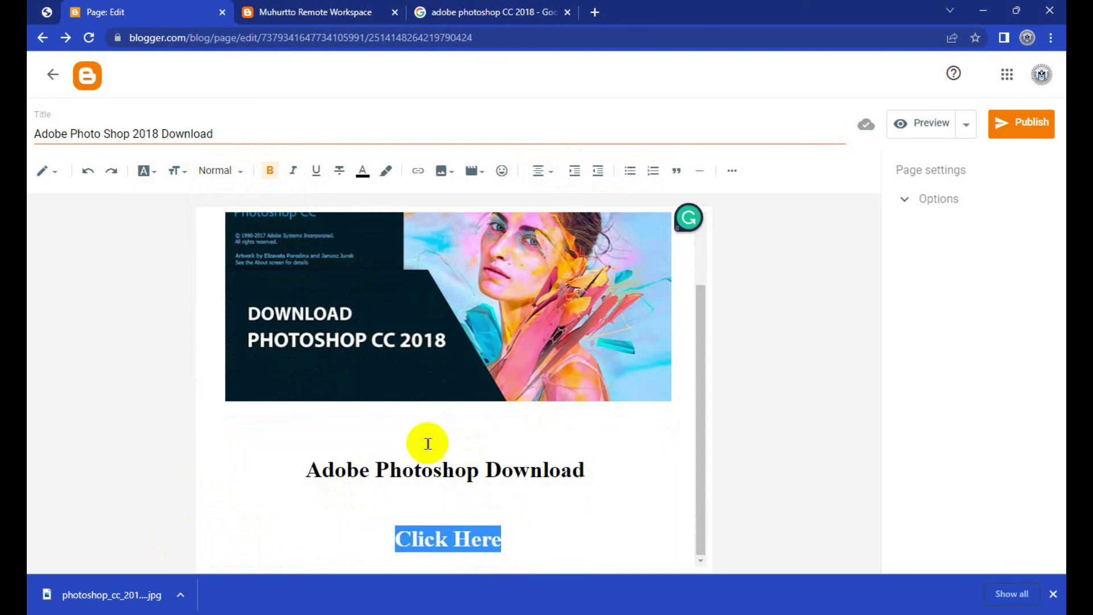
click(365, 172)
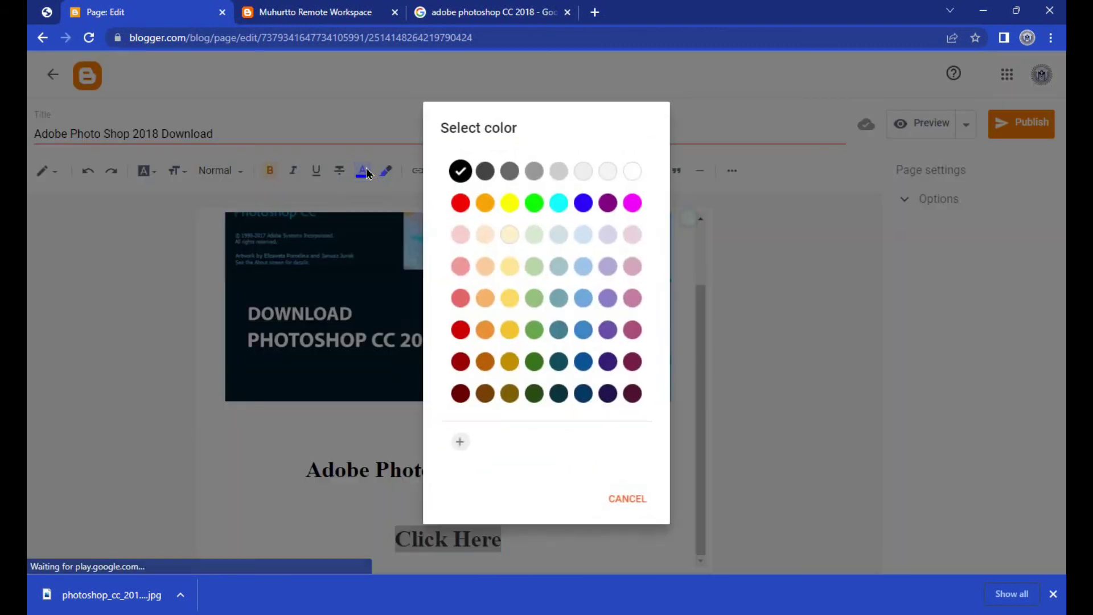
click(579, 386)
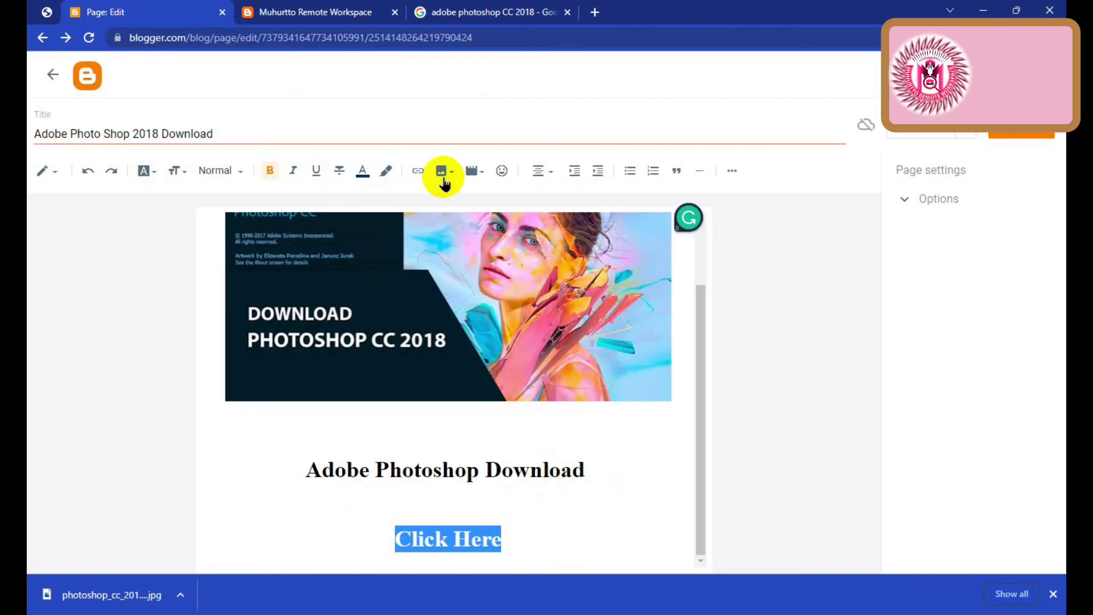
Step: Open the Link box for 'Click Here', dismiss it without a link, and switch windows
click(422, 174)
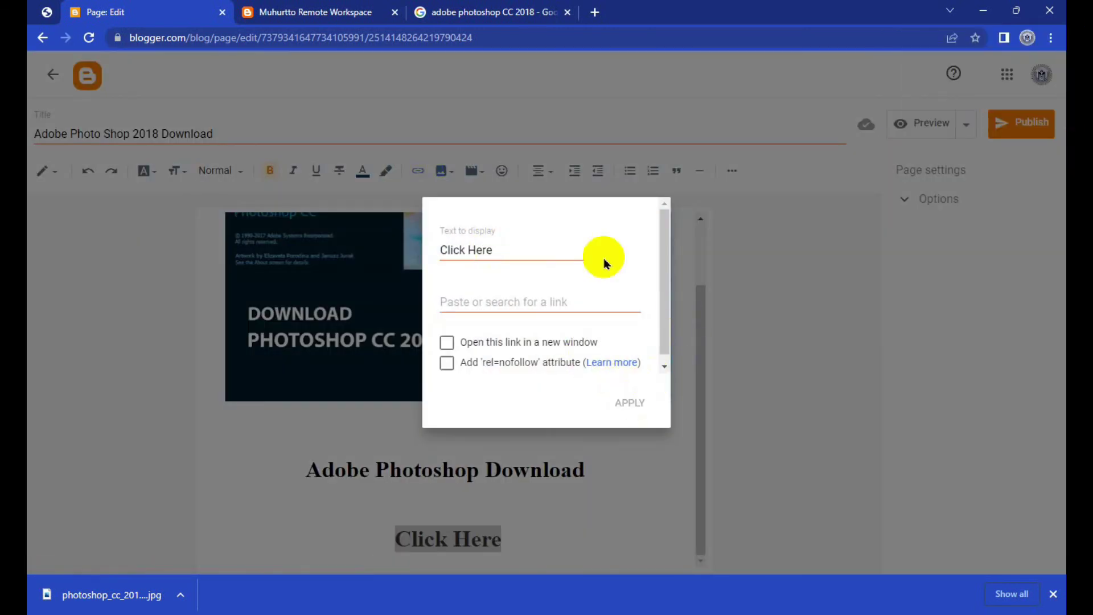
click(782, 339)
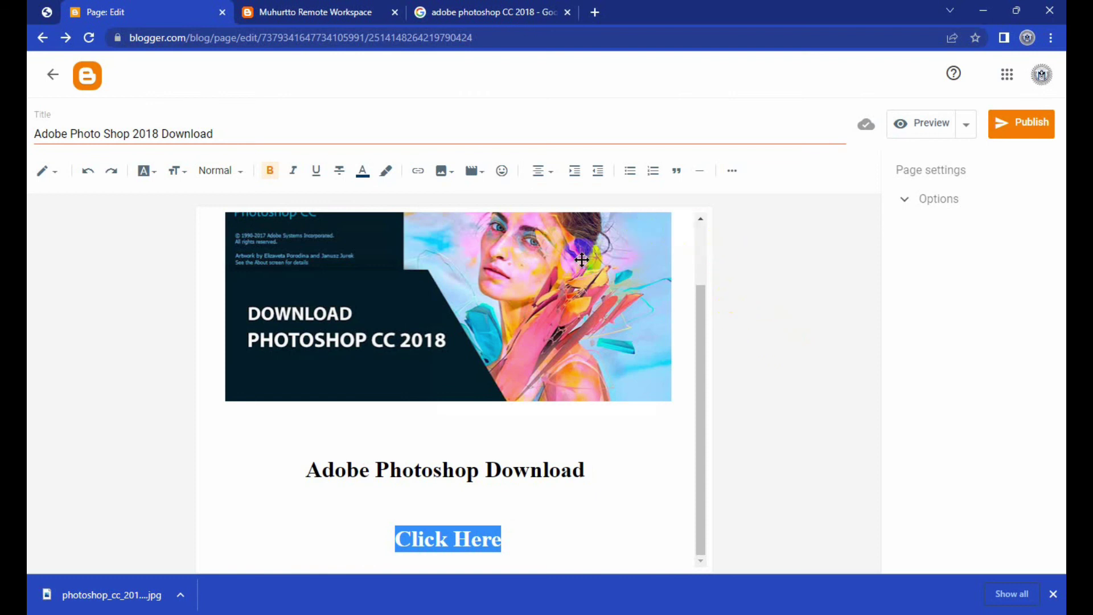
scroll(582, 259, up, 2)
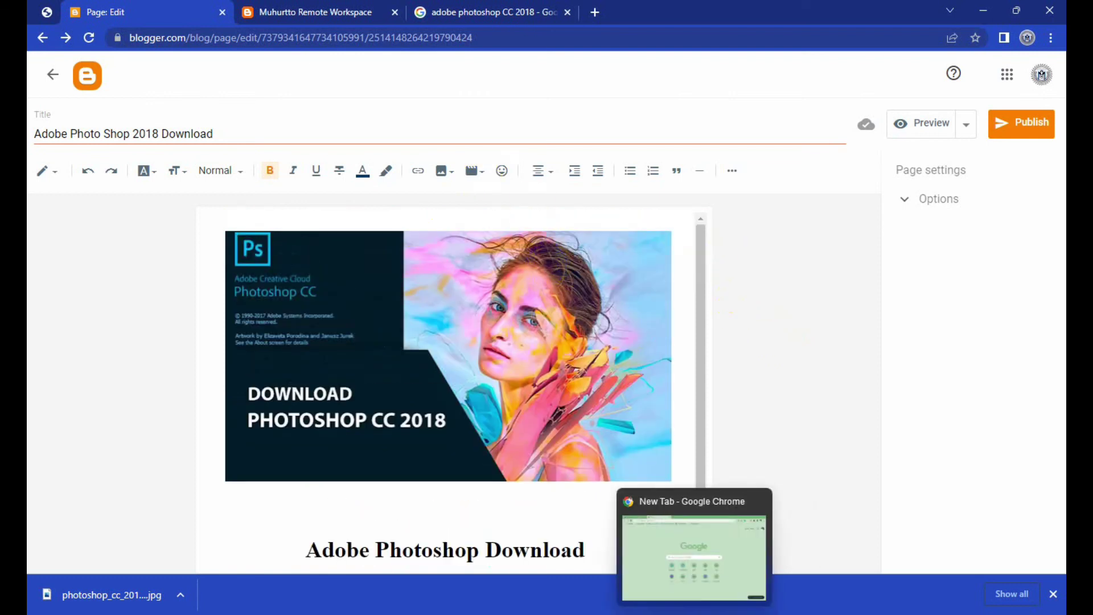
click(696, 547)
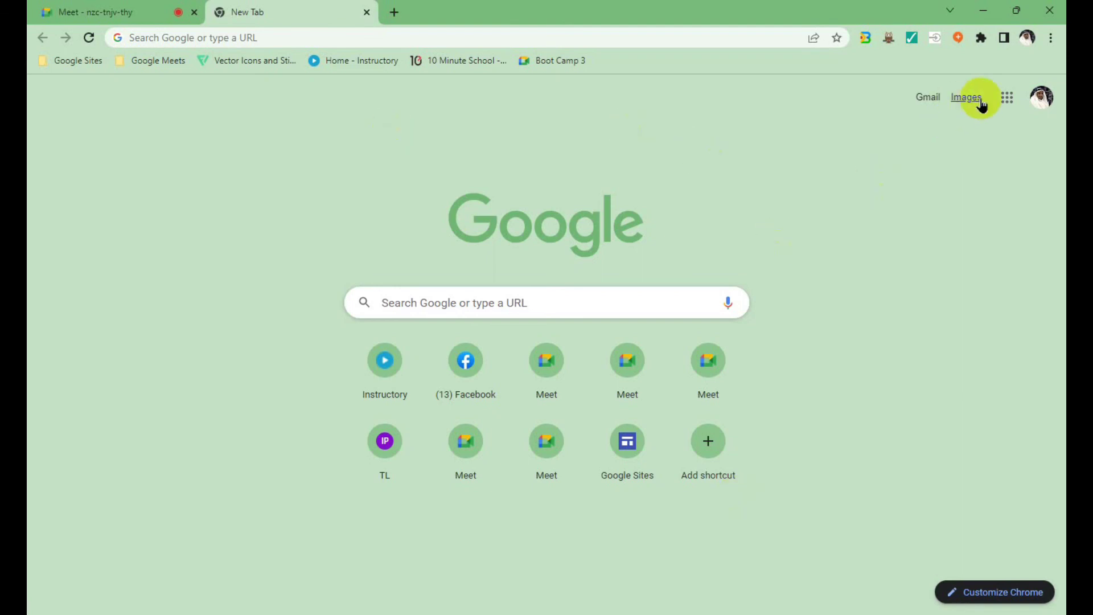
Step: Open Google Drive from the apps grid and cancel a New folder dialog
click(1008, 97)
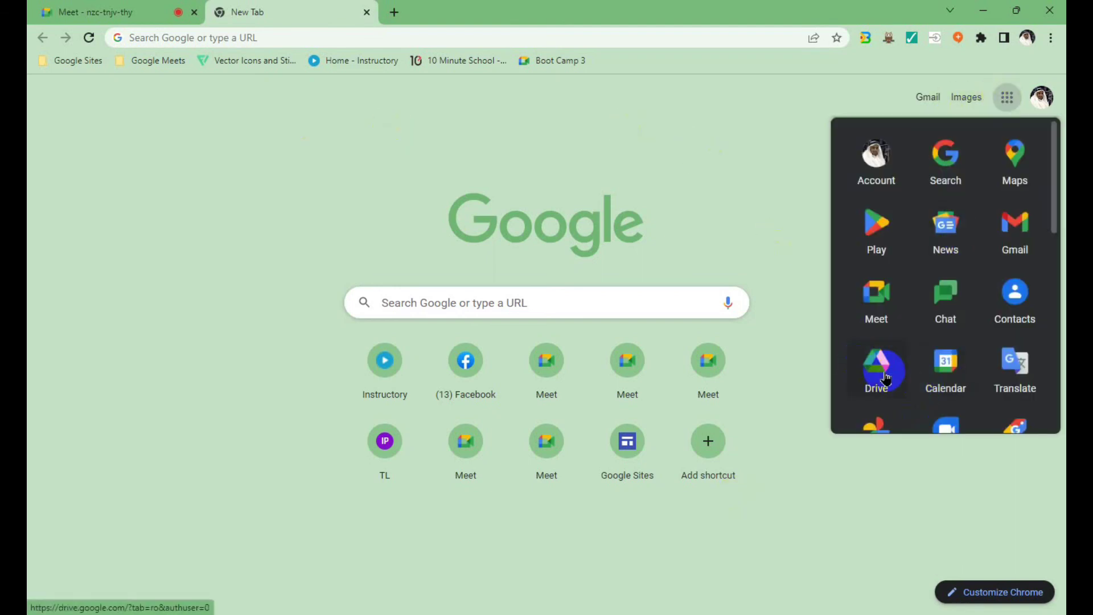
click(886, 378)
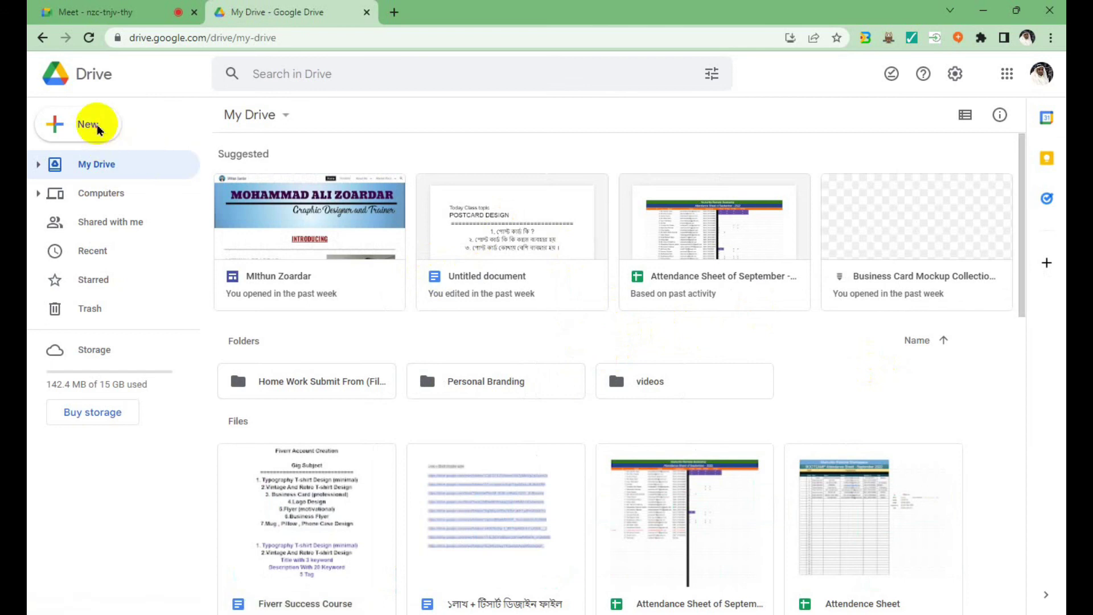
click(59, 127)
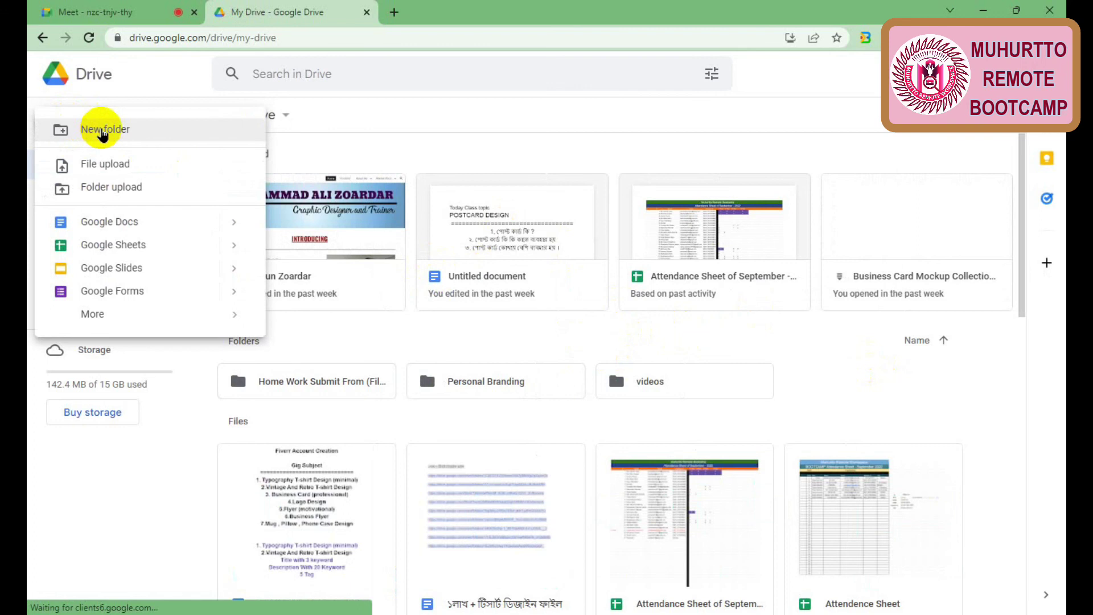
click(103, 132)
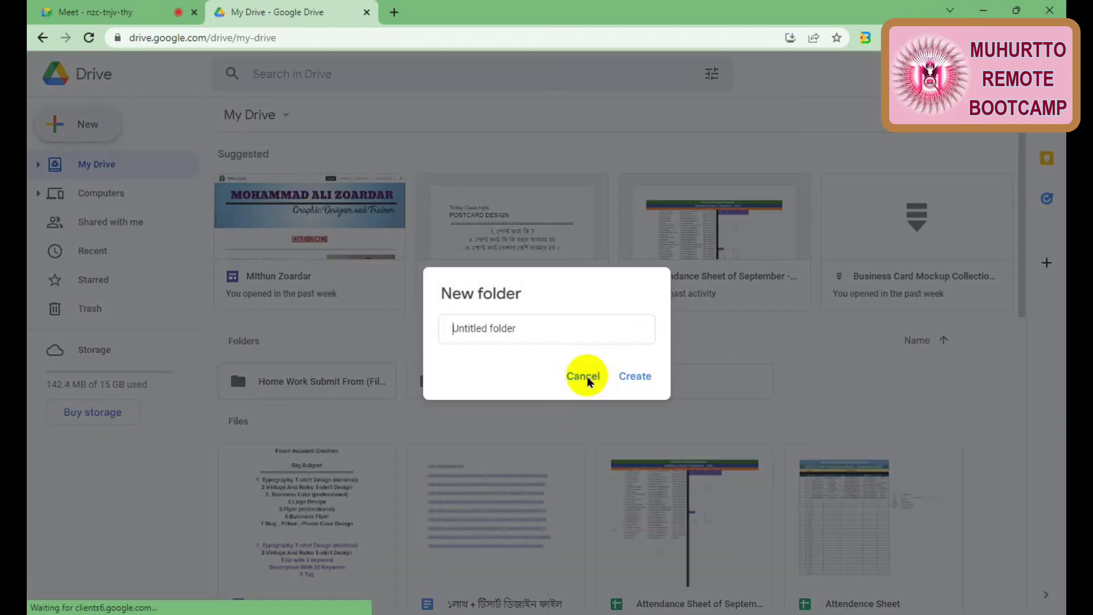
click(583, 374)
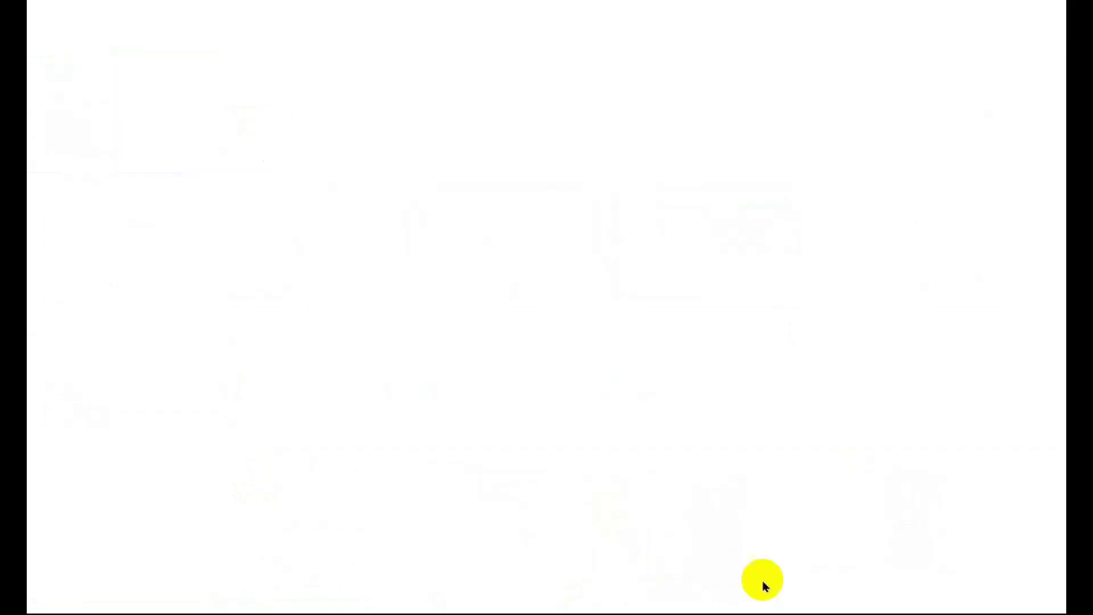
text(google)
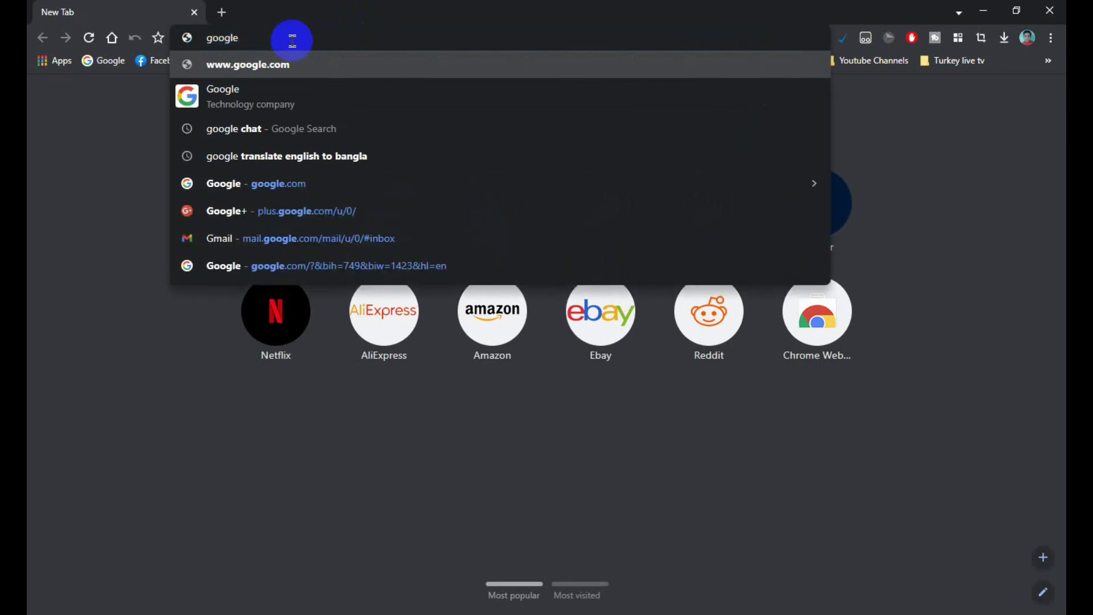
text( drive)
key(Return)
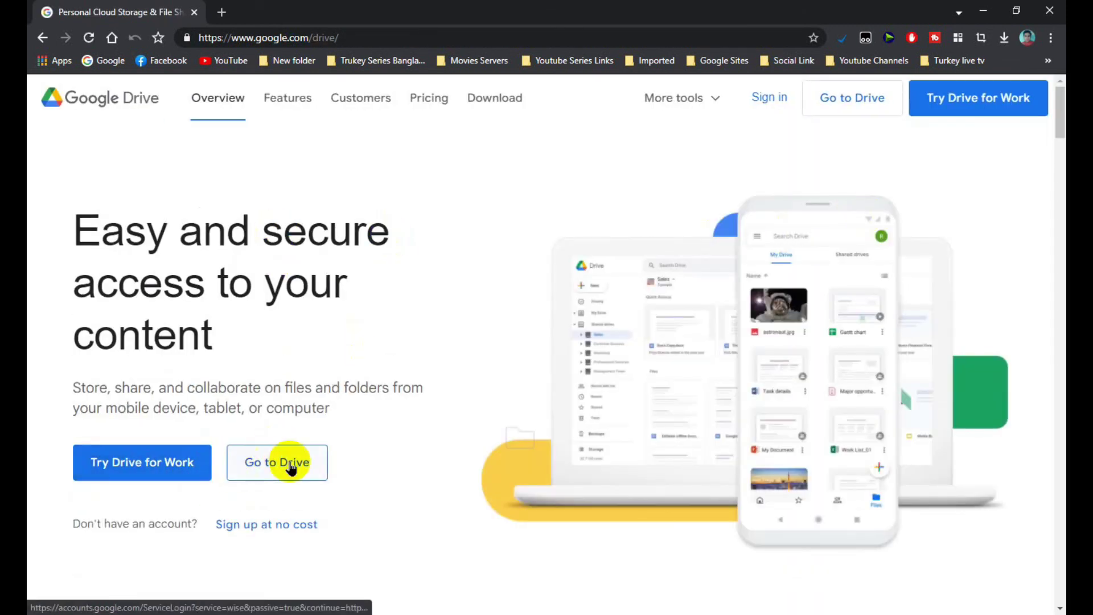
click(271, 464)
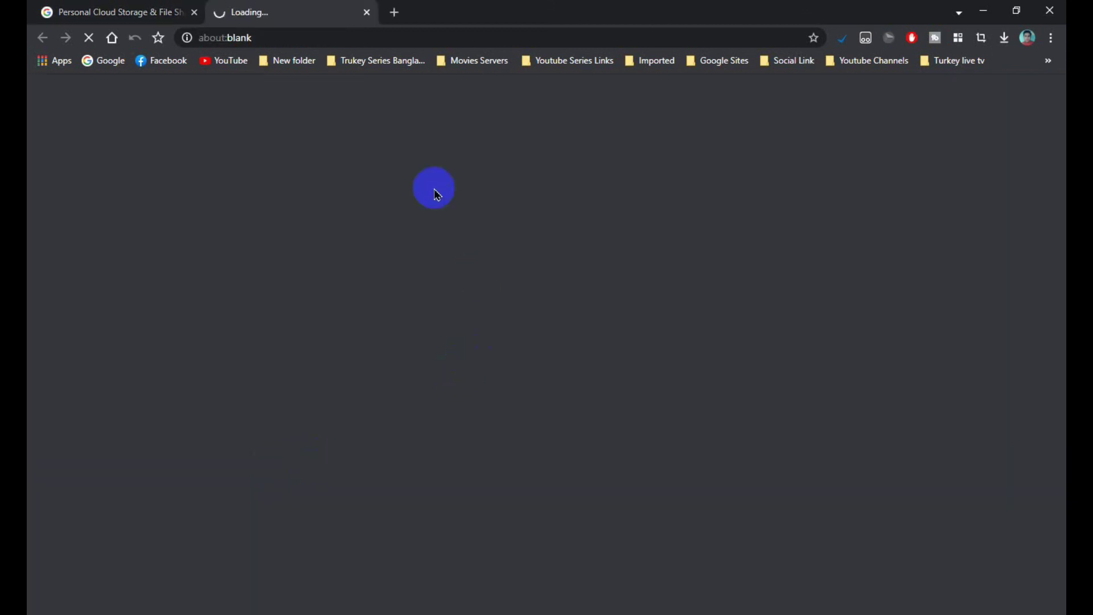
click(194, 12)
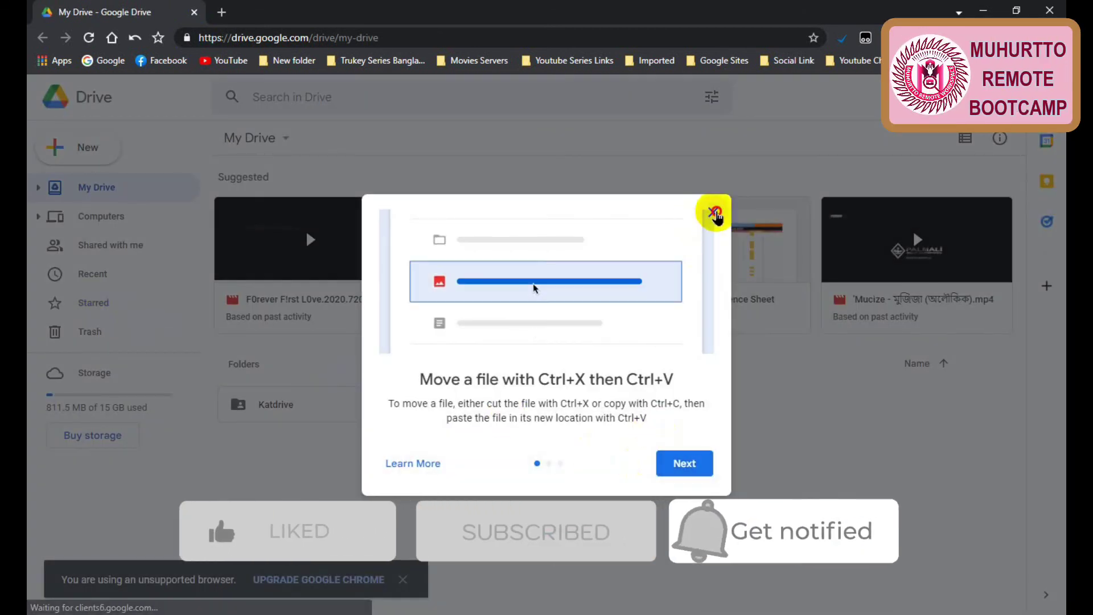
click(713, 213)
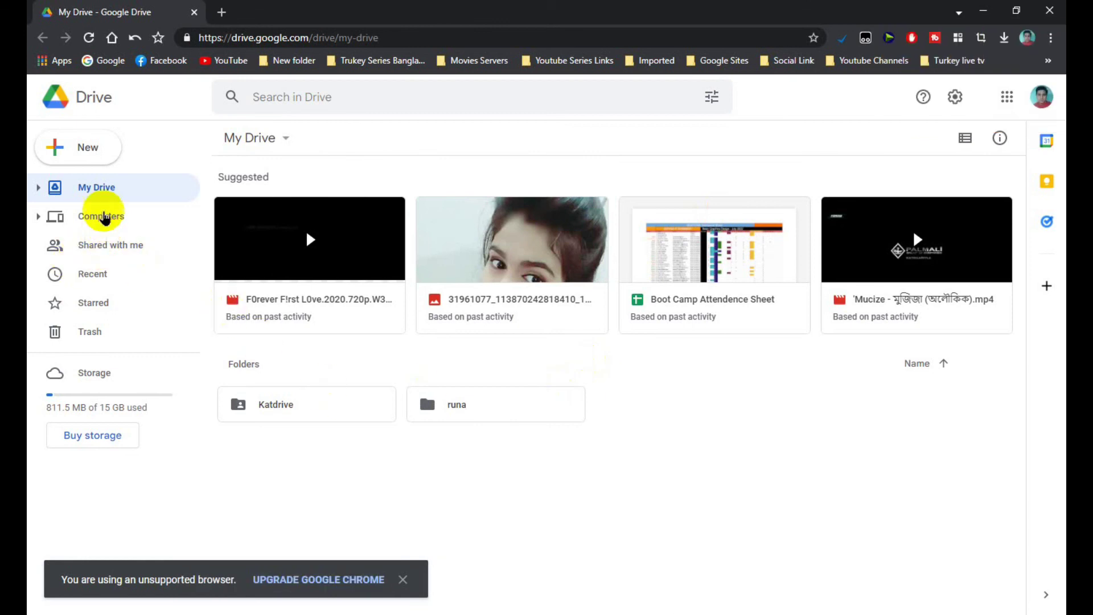
click(101, 164)
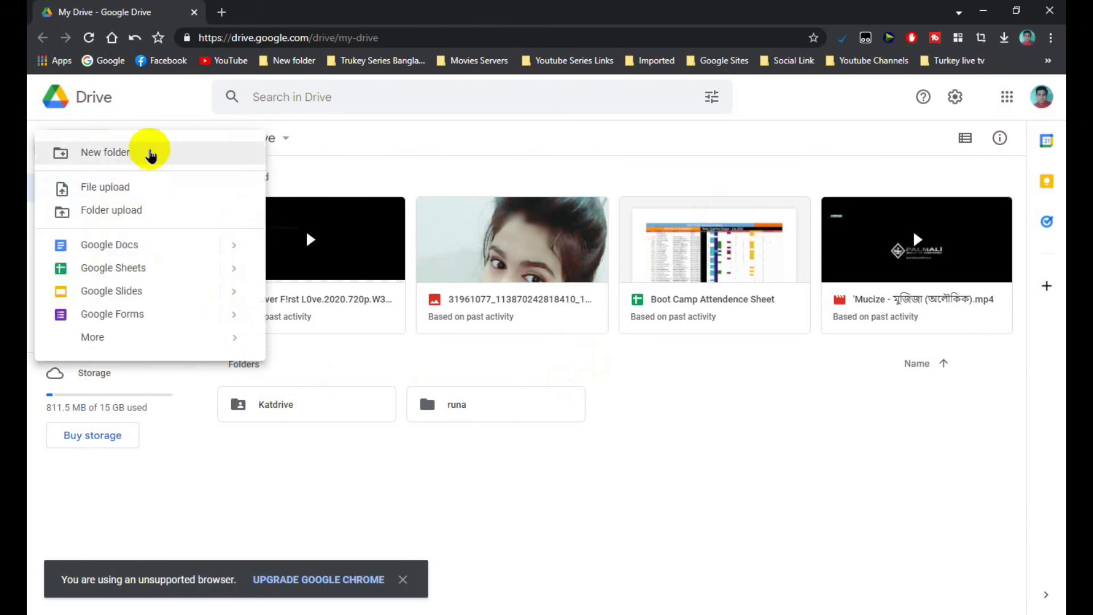
click(152, 155)
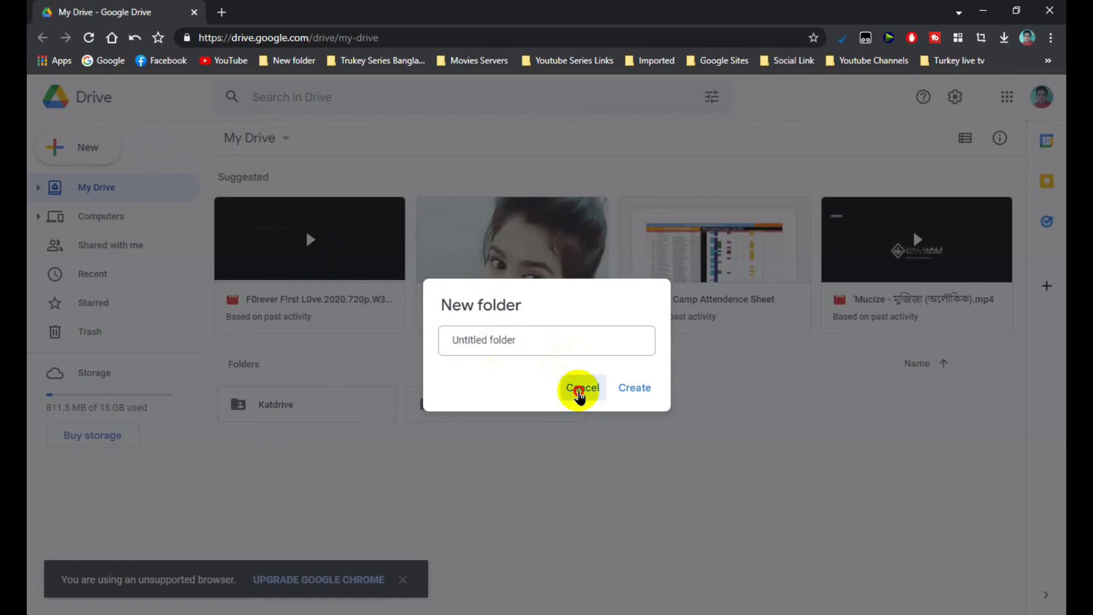
click(580, 388)
click(982, 10)
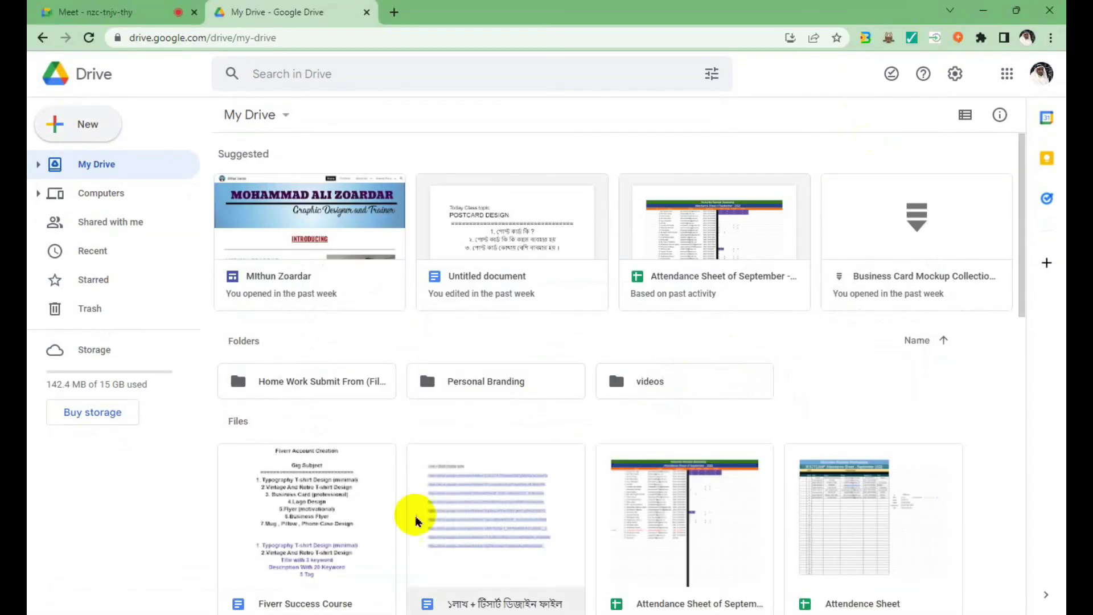
Step: Minimize Discord, close the extra Drive window, and bring up the Chrome New Tab window
scroll(569, 373, down, 10)
scroll(501, 378, down, 3)
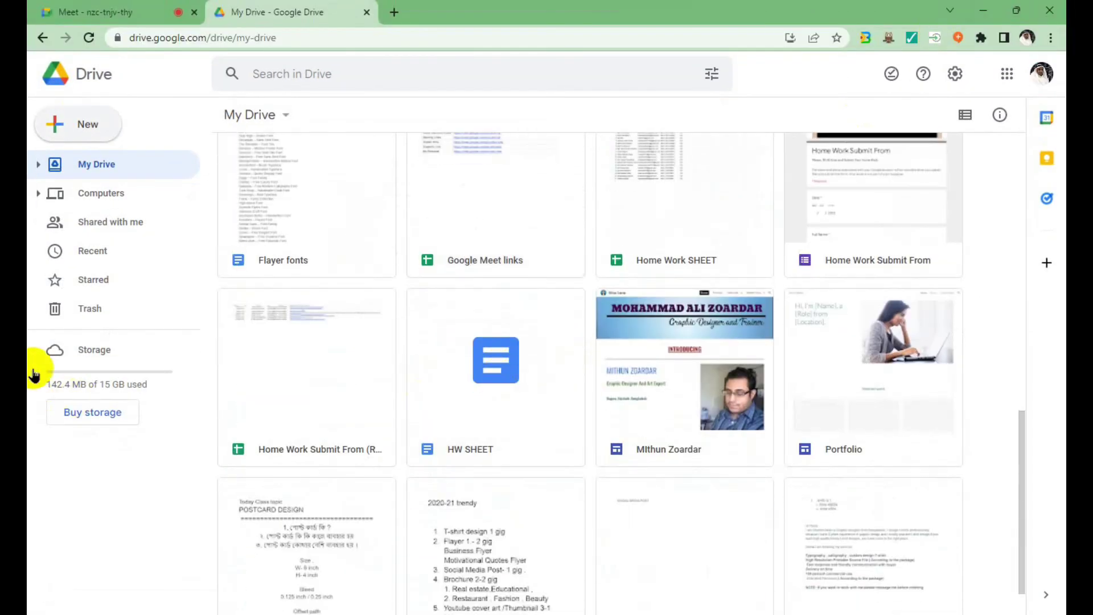
scroll(312, 366, down, 1)
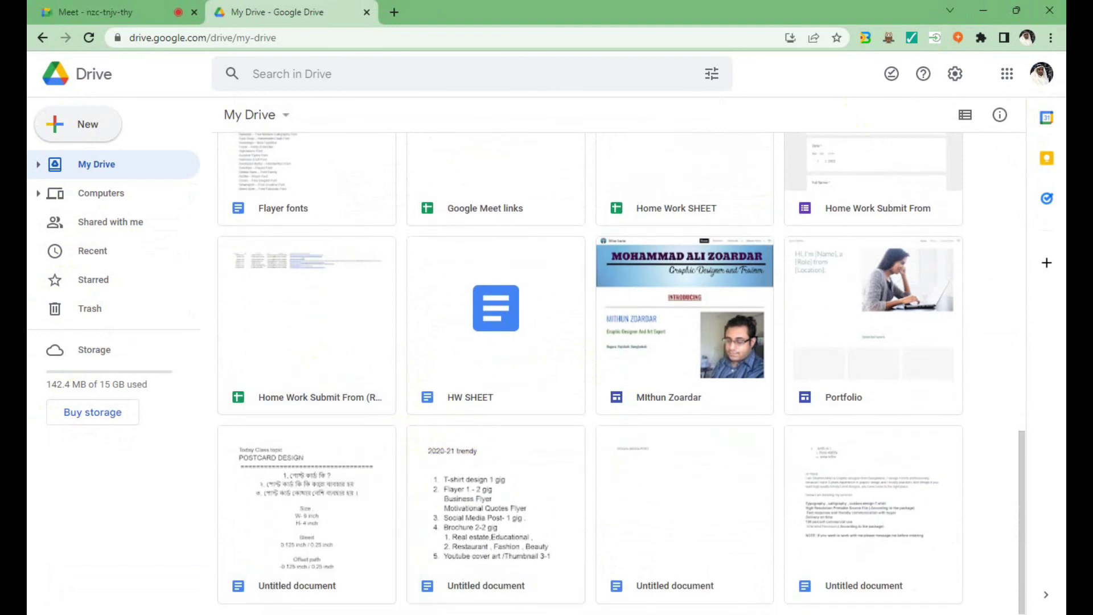
key(alt+Tab)
scroll(167, 304, up, 5)
scroll(167, 304, up, 2)
scroll(165, 302, up, 2)
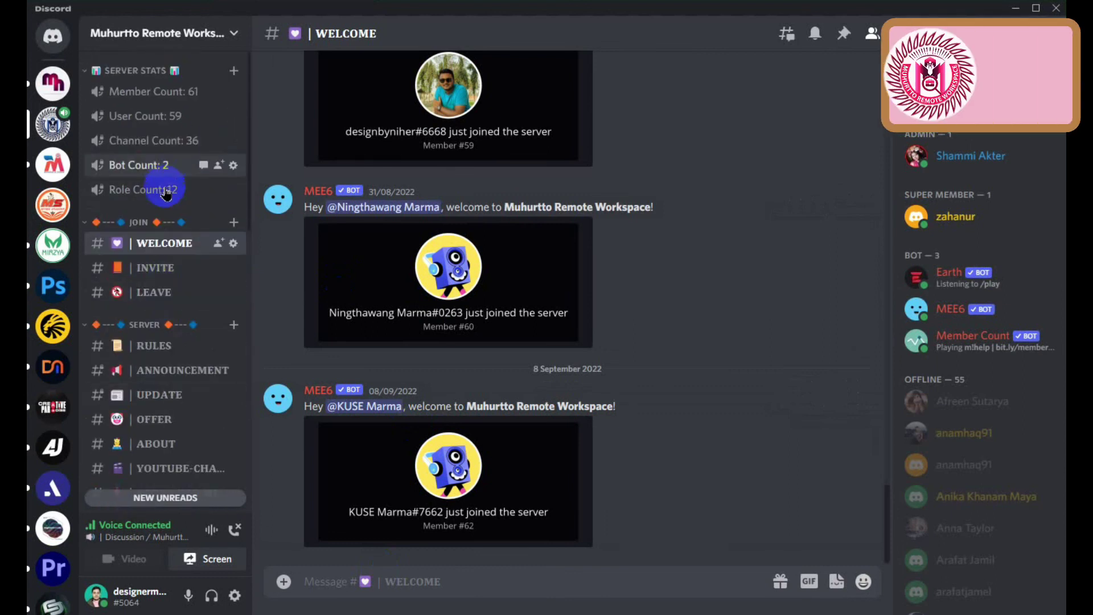
scroll(177, 308, down, 4)
scroll(162, 310, down, 1)
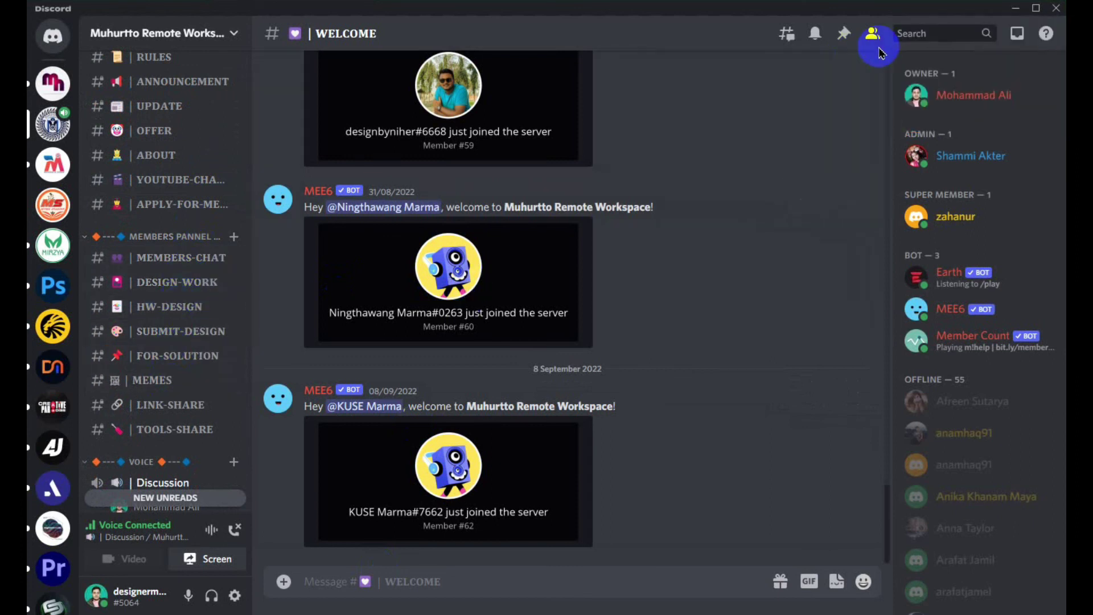
click(1021, 9)
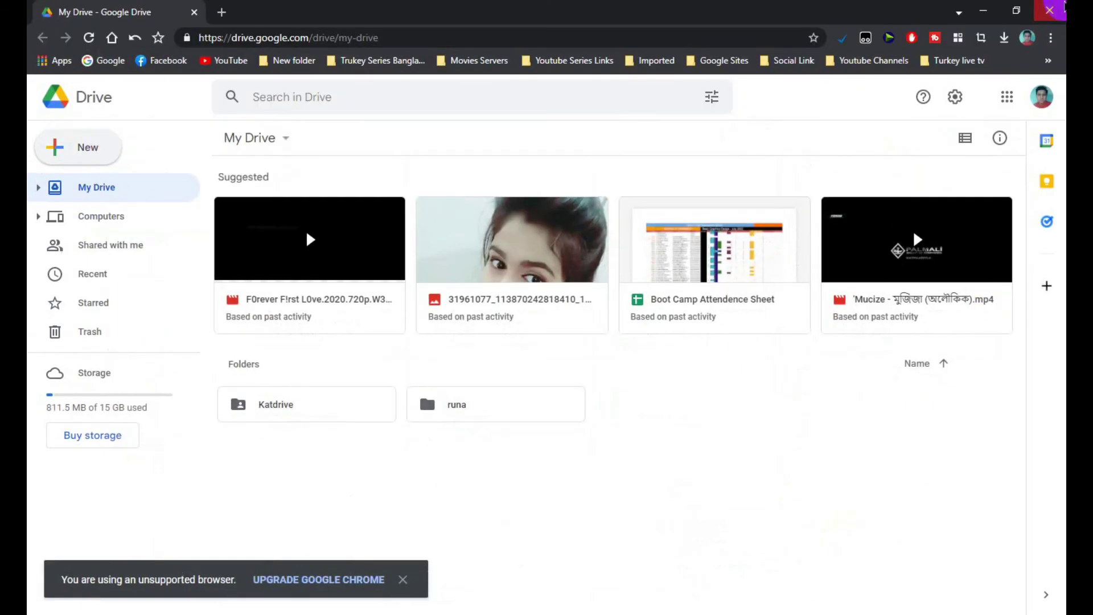
click(1063, 6)
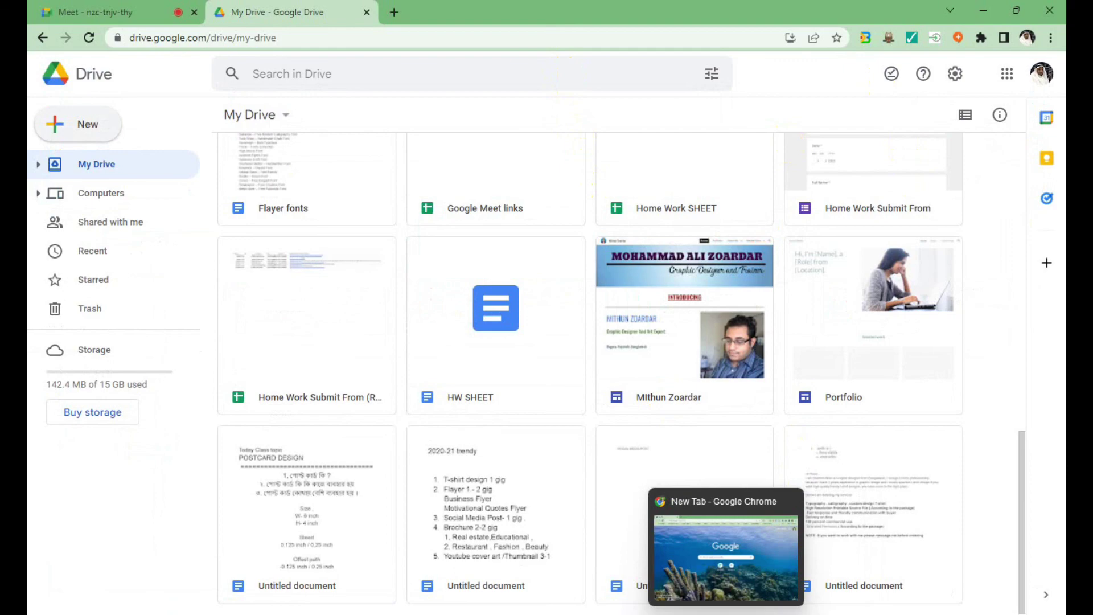
click(726, 547)
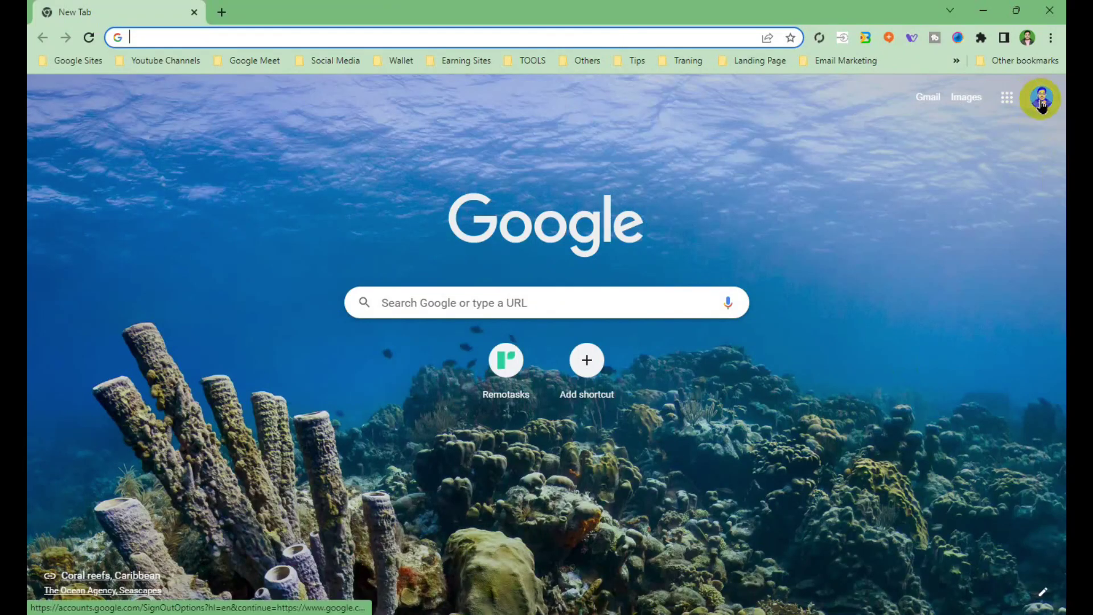
Step: Open Google Drive through Gmail's apps launcher and close the Gmail tab
click(928, 100)
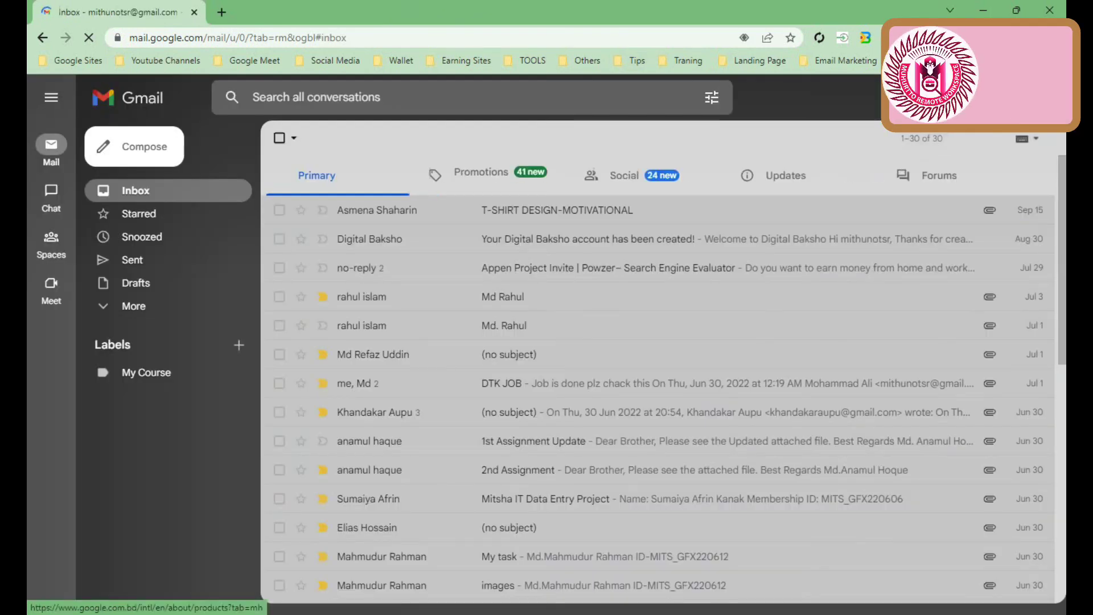
click(1018, 98)
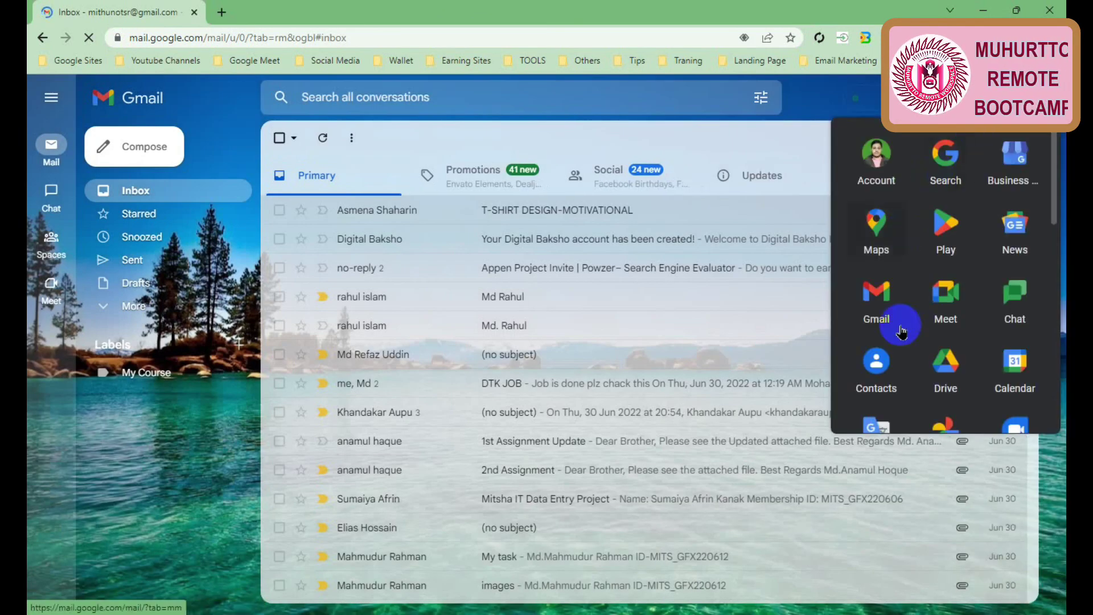
click(965, 315)
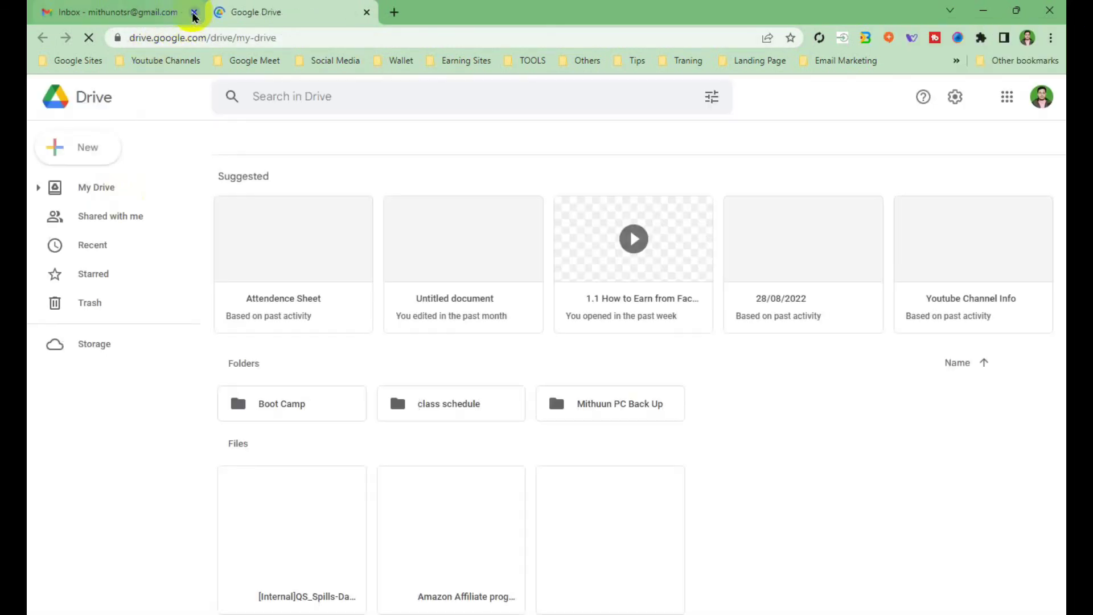
click(194, 12)
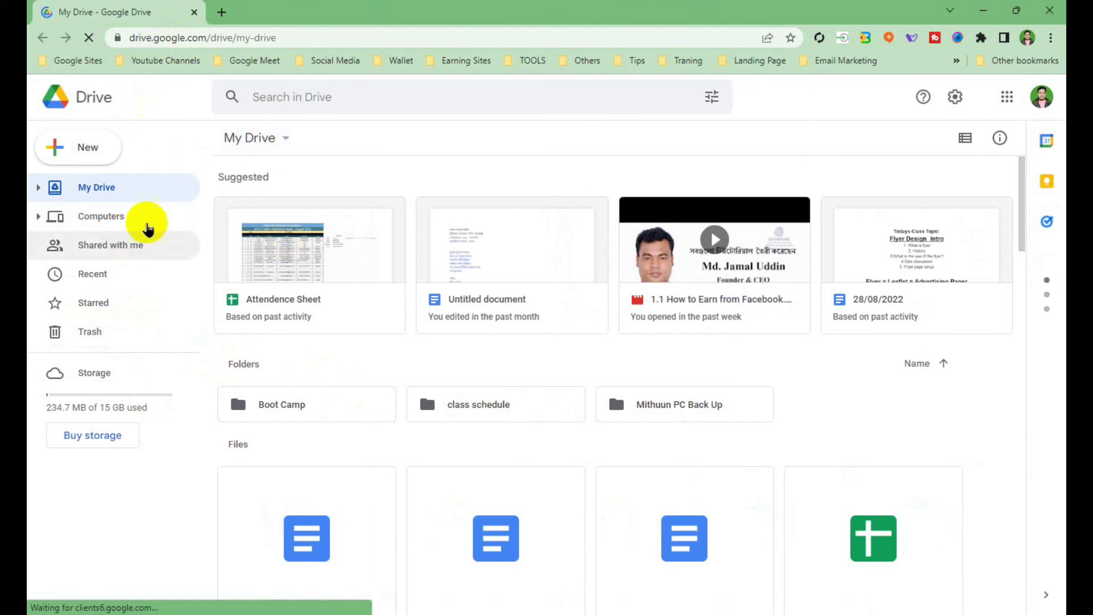
Step: Create a new folder named 'tools' in My Drive and open it
click(127, 152)
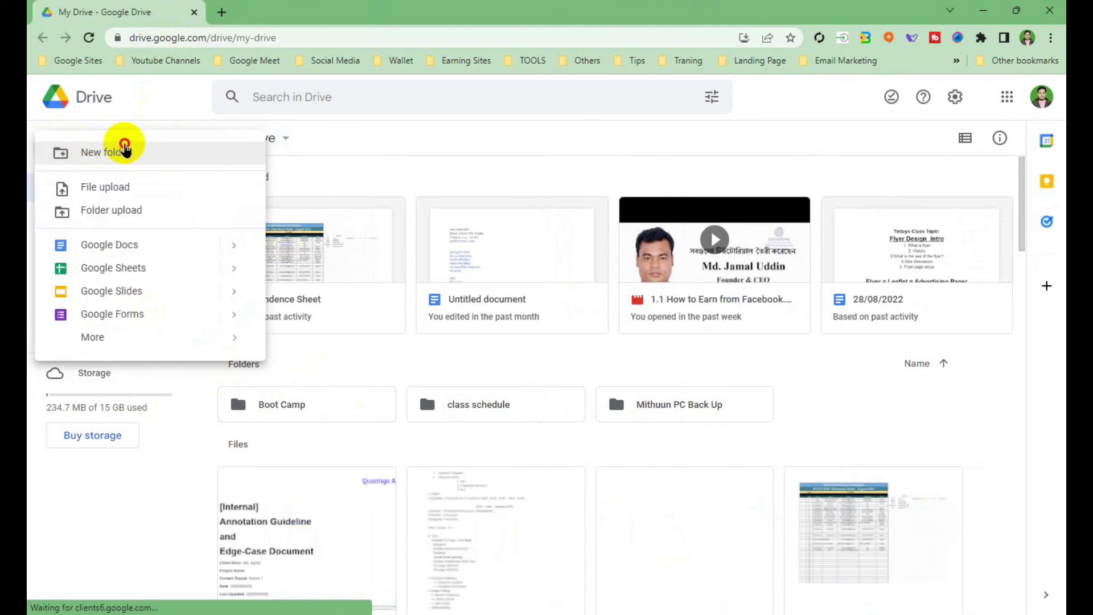
click(125, 150)
text(tools)
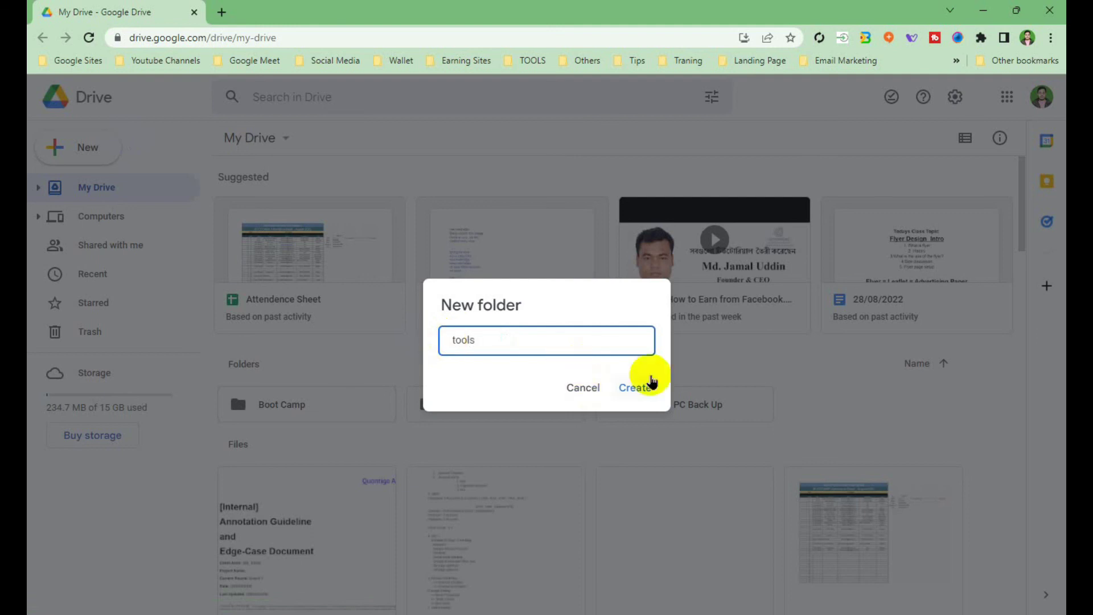
click(651, 380)
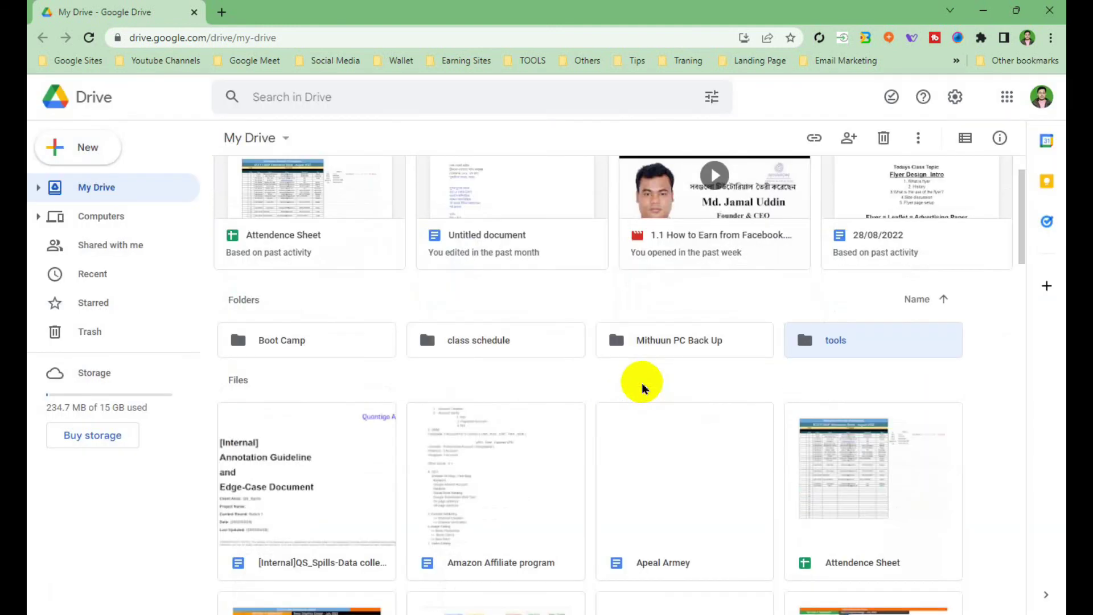
double_click(814, 341)
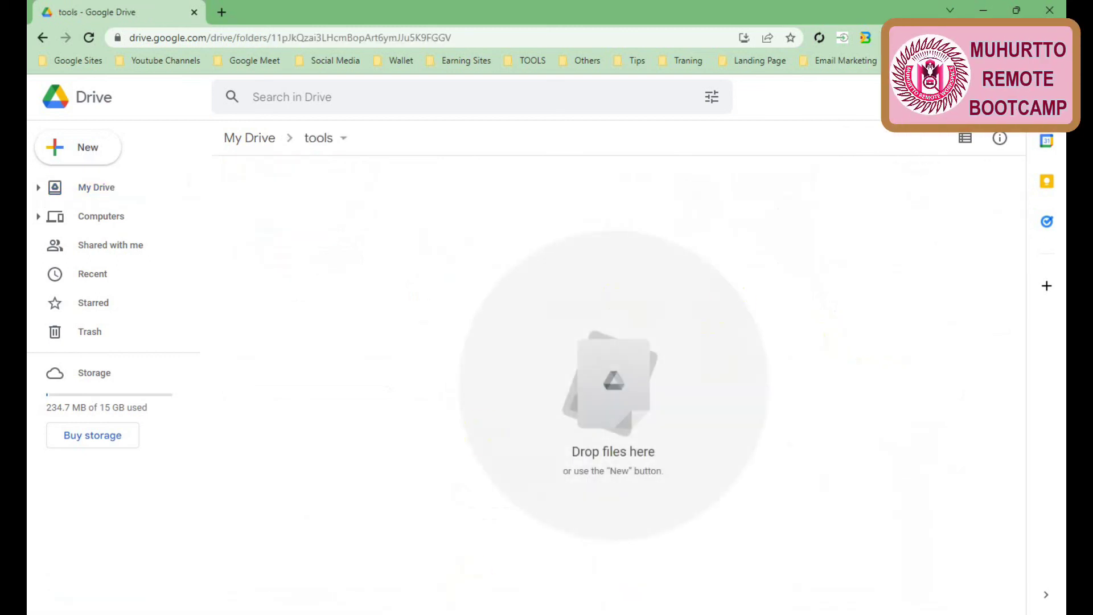
Step: From uTorrent, open the Downloads folder and right-click the Adobe Photoshop CC 2018 folder
right_click(518, 265)
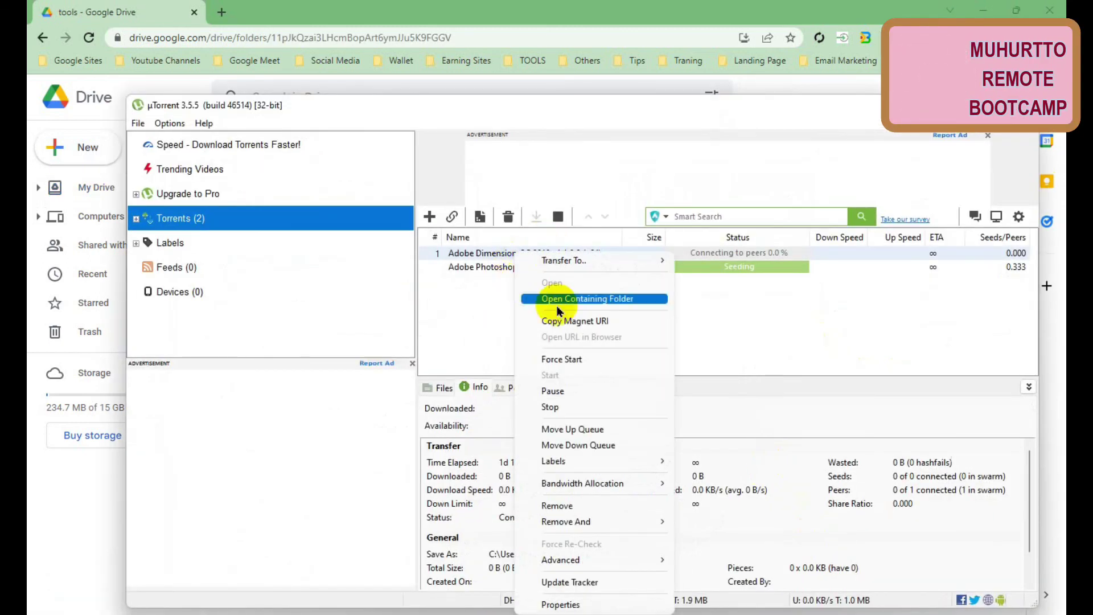
click(584, 297)
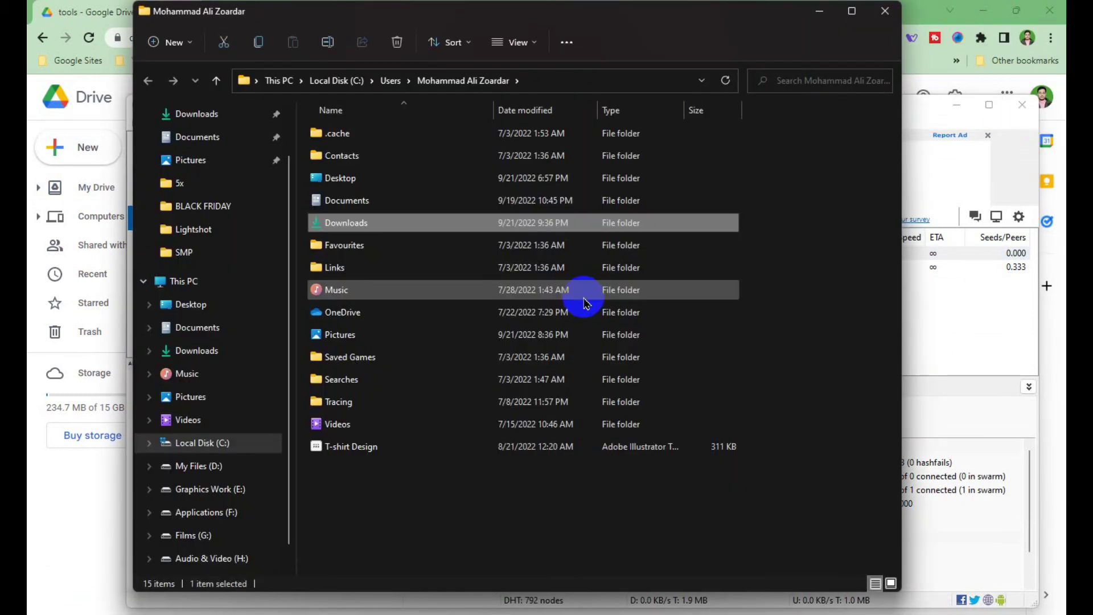
double_click(343, 222)
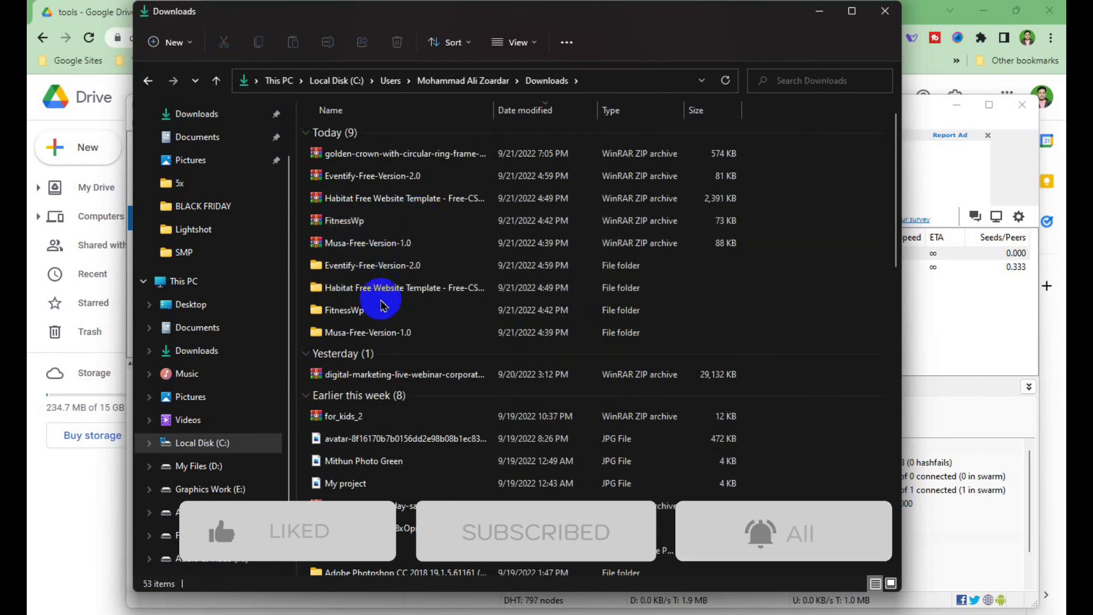
click(408, 267)
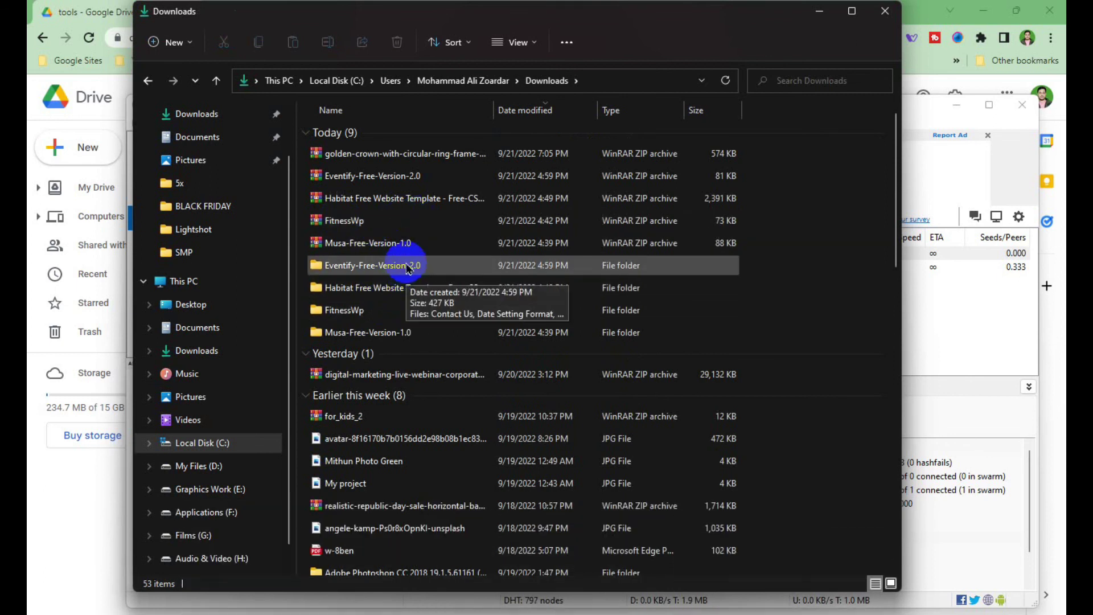
scroll(408, 267, down, 2)
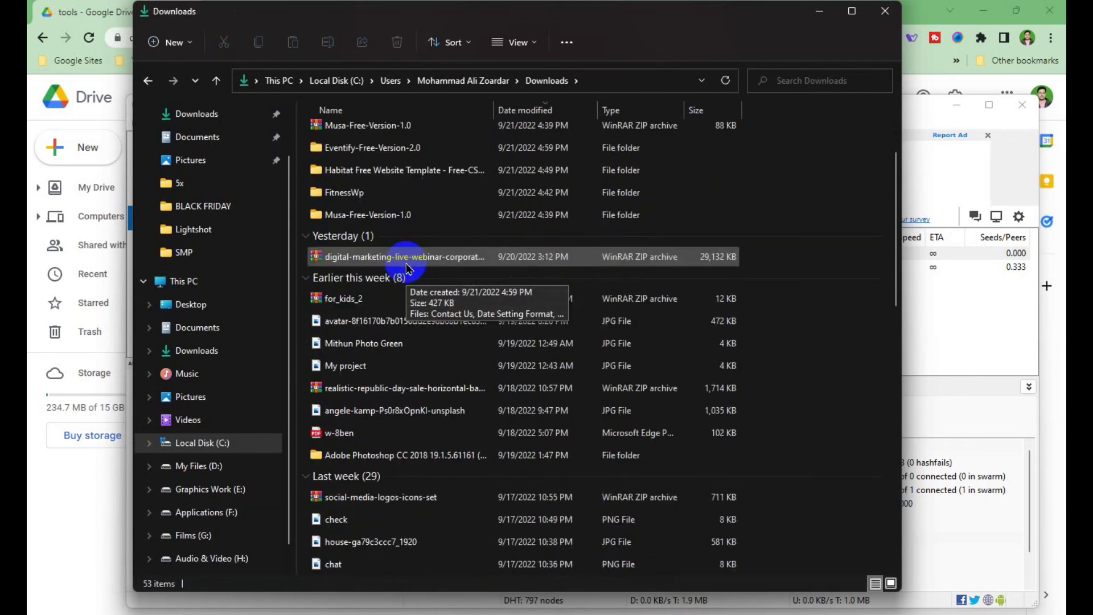
scroll(409, 266, down, 2)
click(386, 324)
right_click(386, 323)
mouse_move(435, 557)
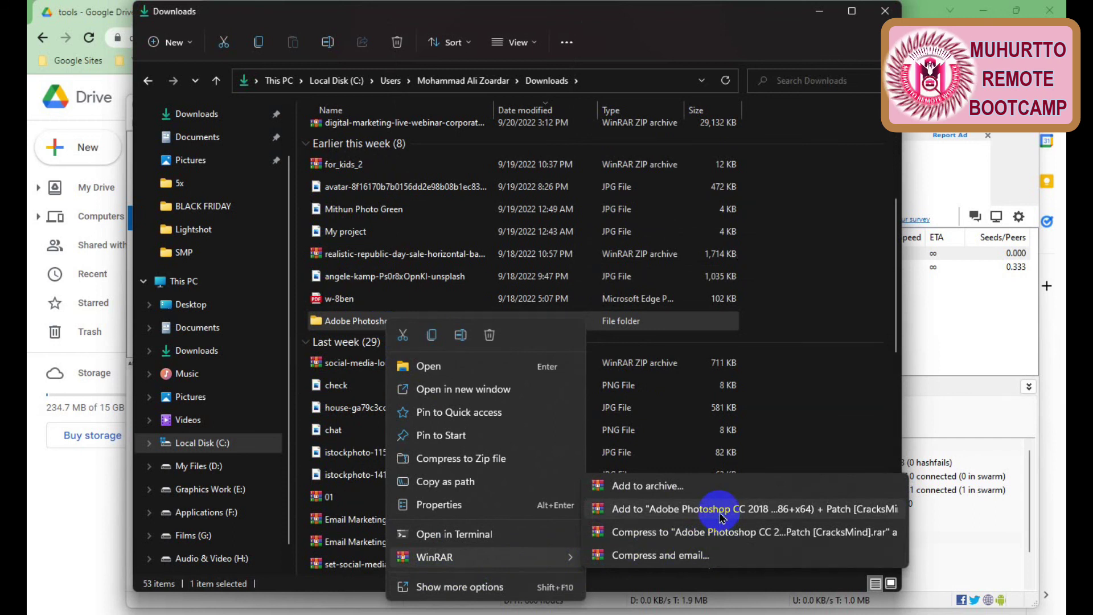
Step: Add the Photoshop folder to a same-named RAR archive and minimize the open windows
click(721, 510)
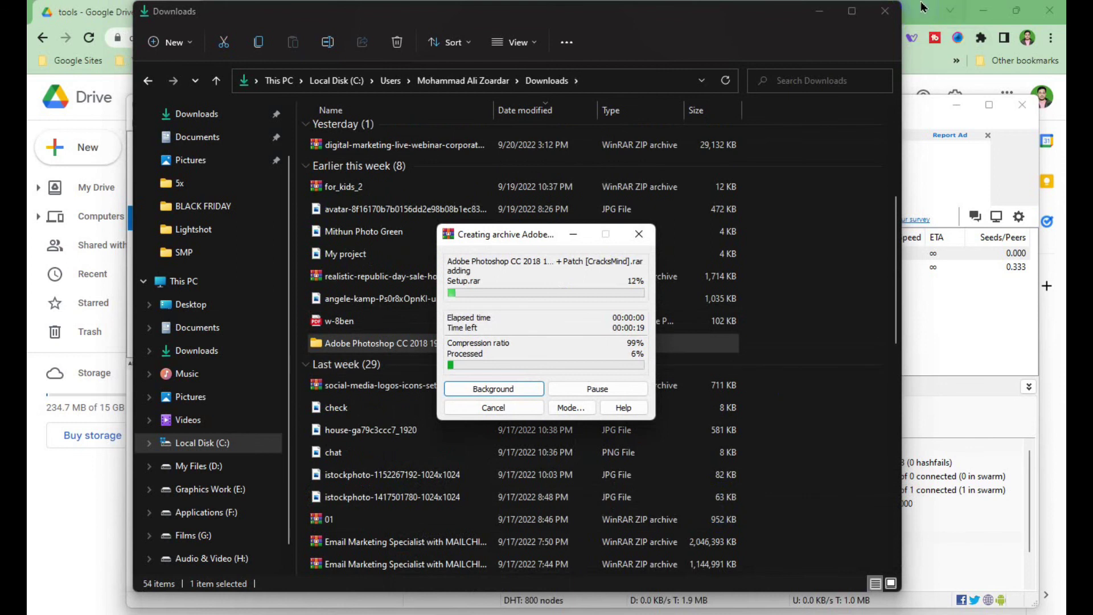
click(821, 12)
click(978, 11)
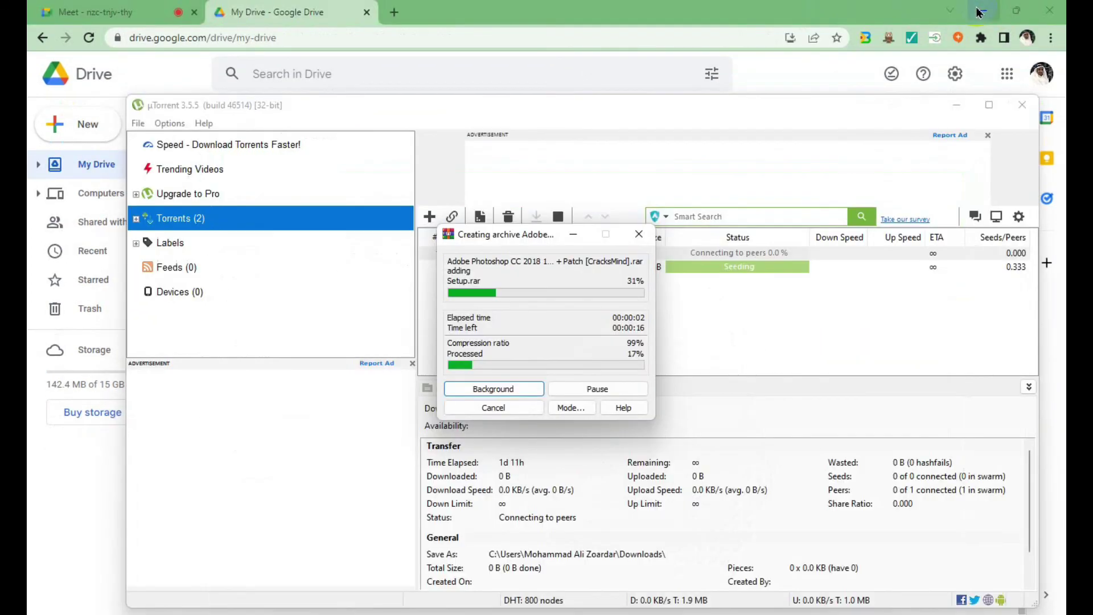
click(990, 12)
click(990, 12)
click(990, 12)
click(990, 12)
Step: Close Illustrator's Untitled-2 without saving and show the hidden tray icons
click(990, 12)
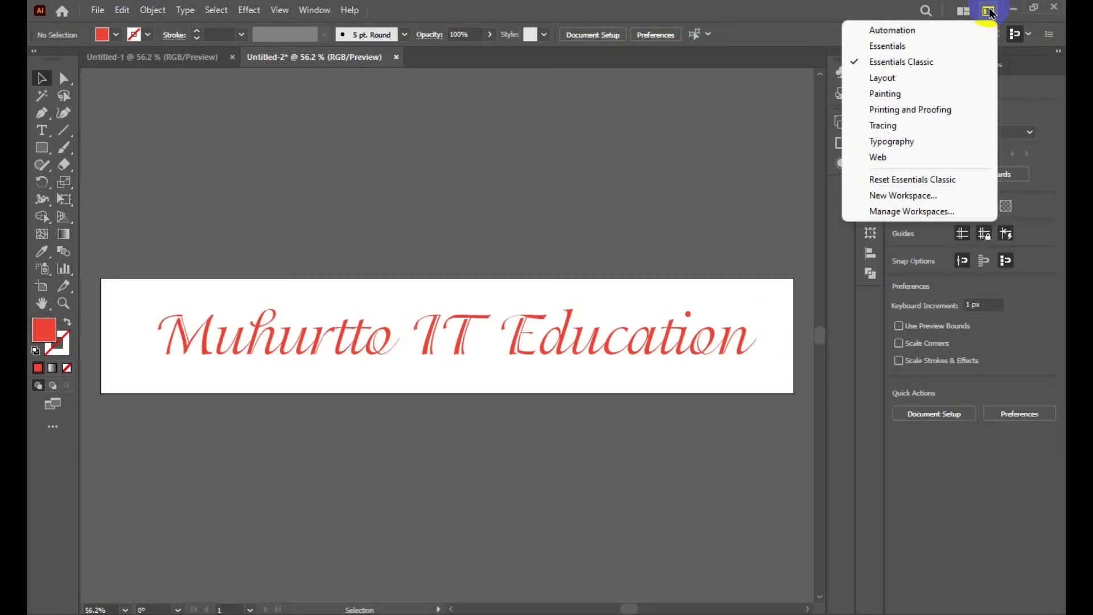
click(1061, 7)
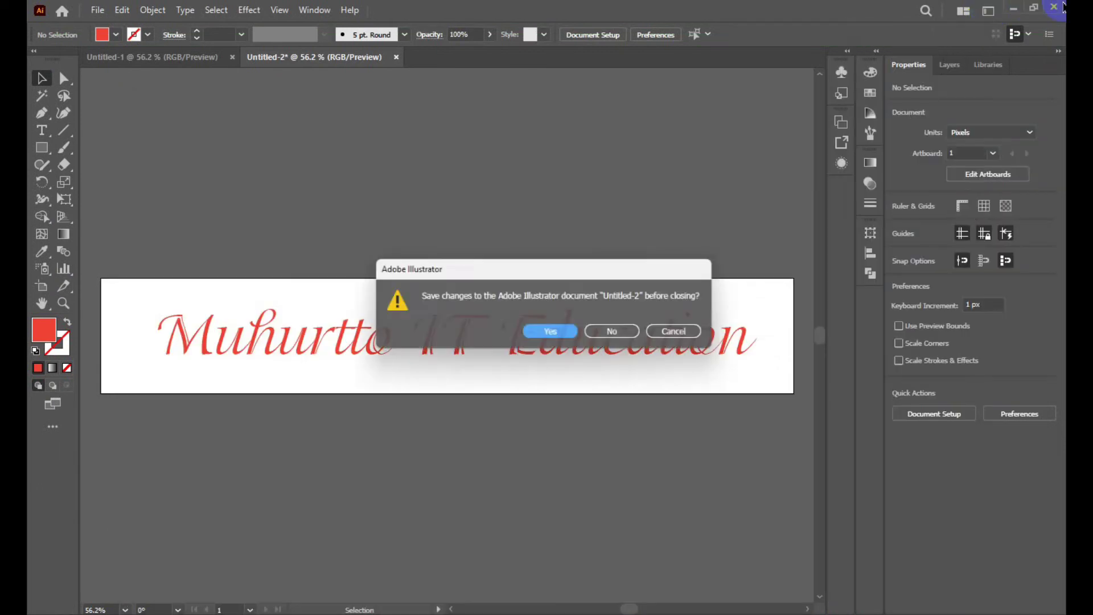
click(604, 339)
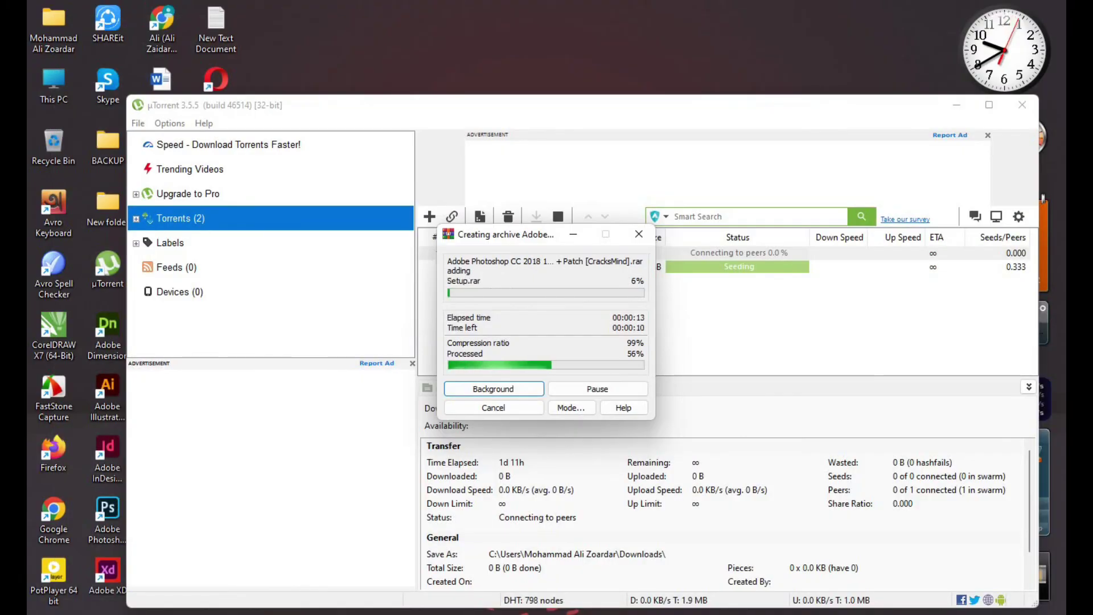
click(882, 612)
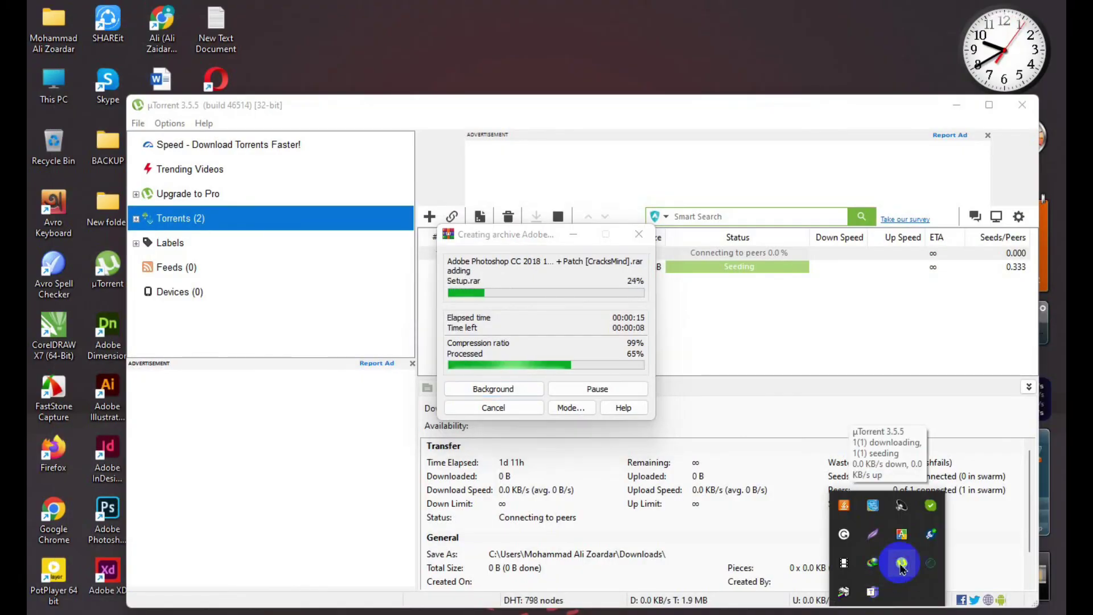